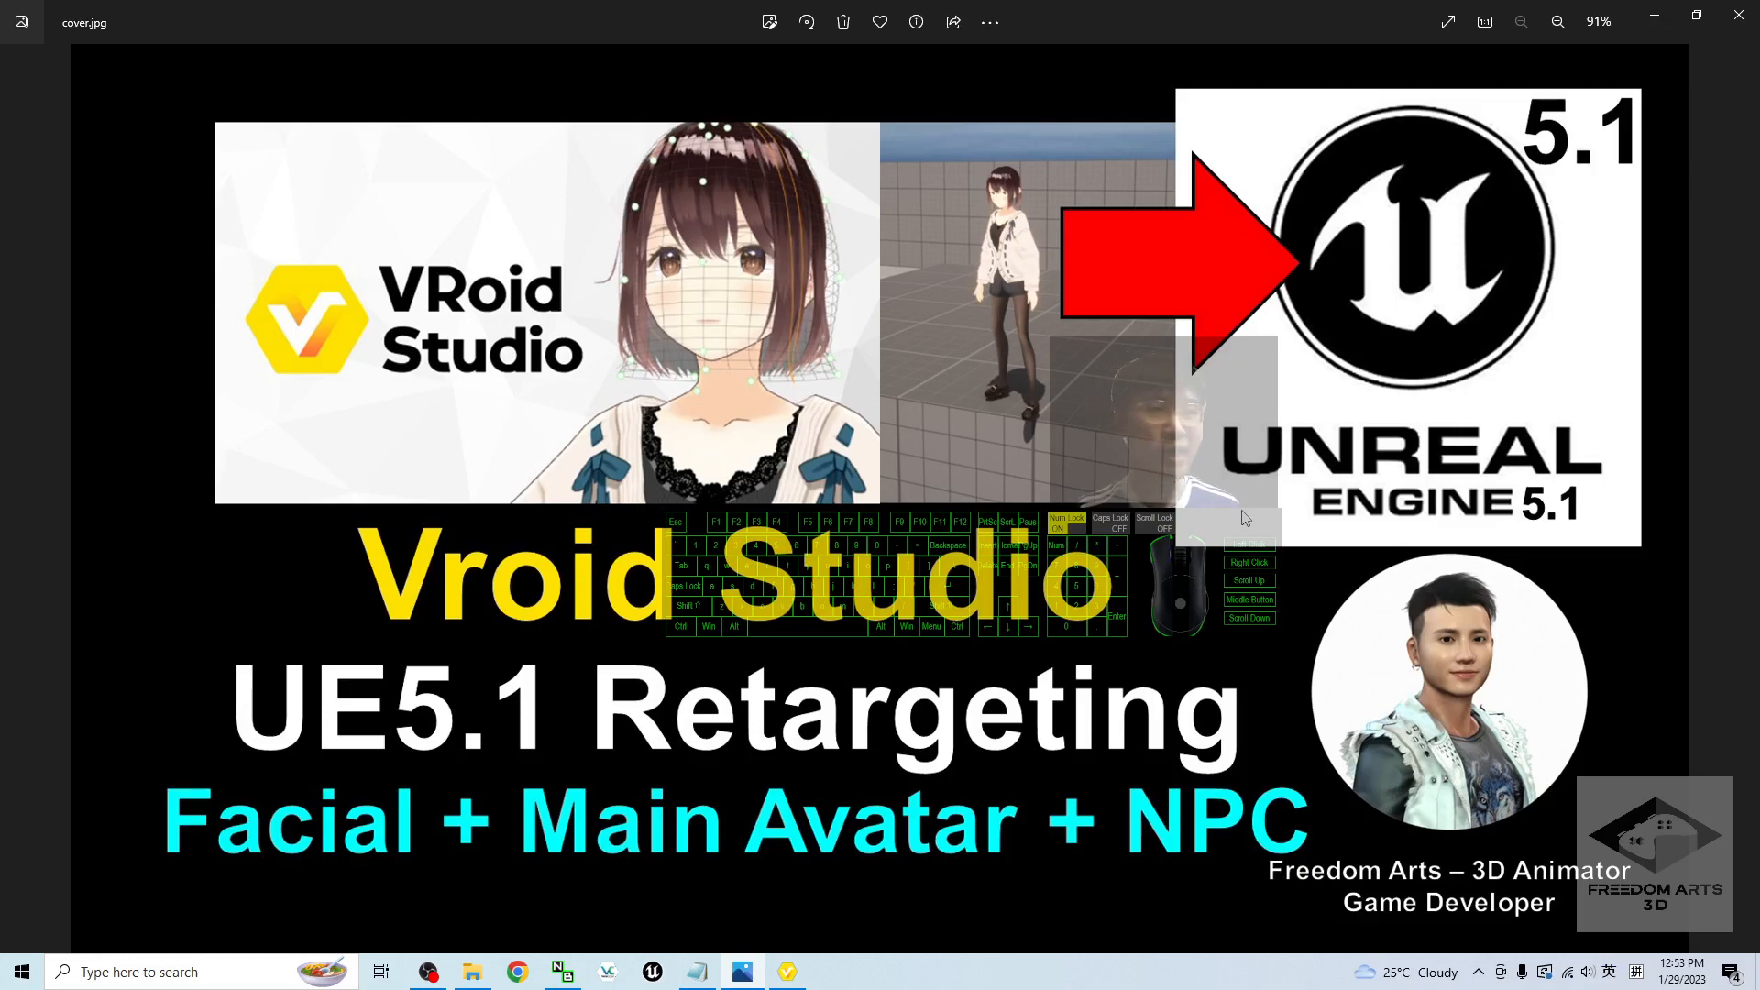
Step: Minimize the cover image and folder window, and shrink the VRoid Studio window so the desktop shows around it
click(1656, 14)
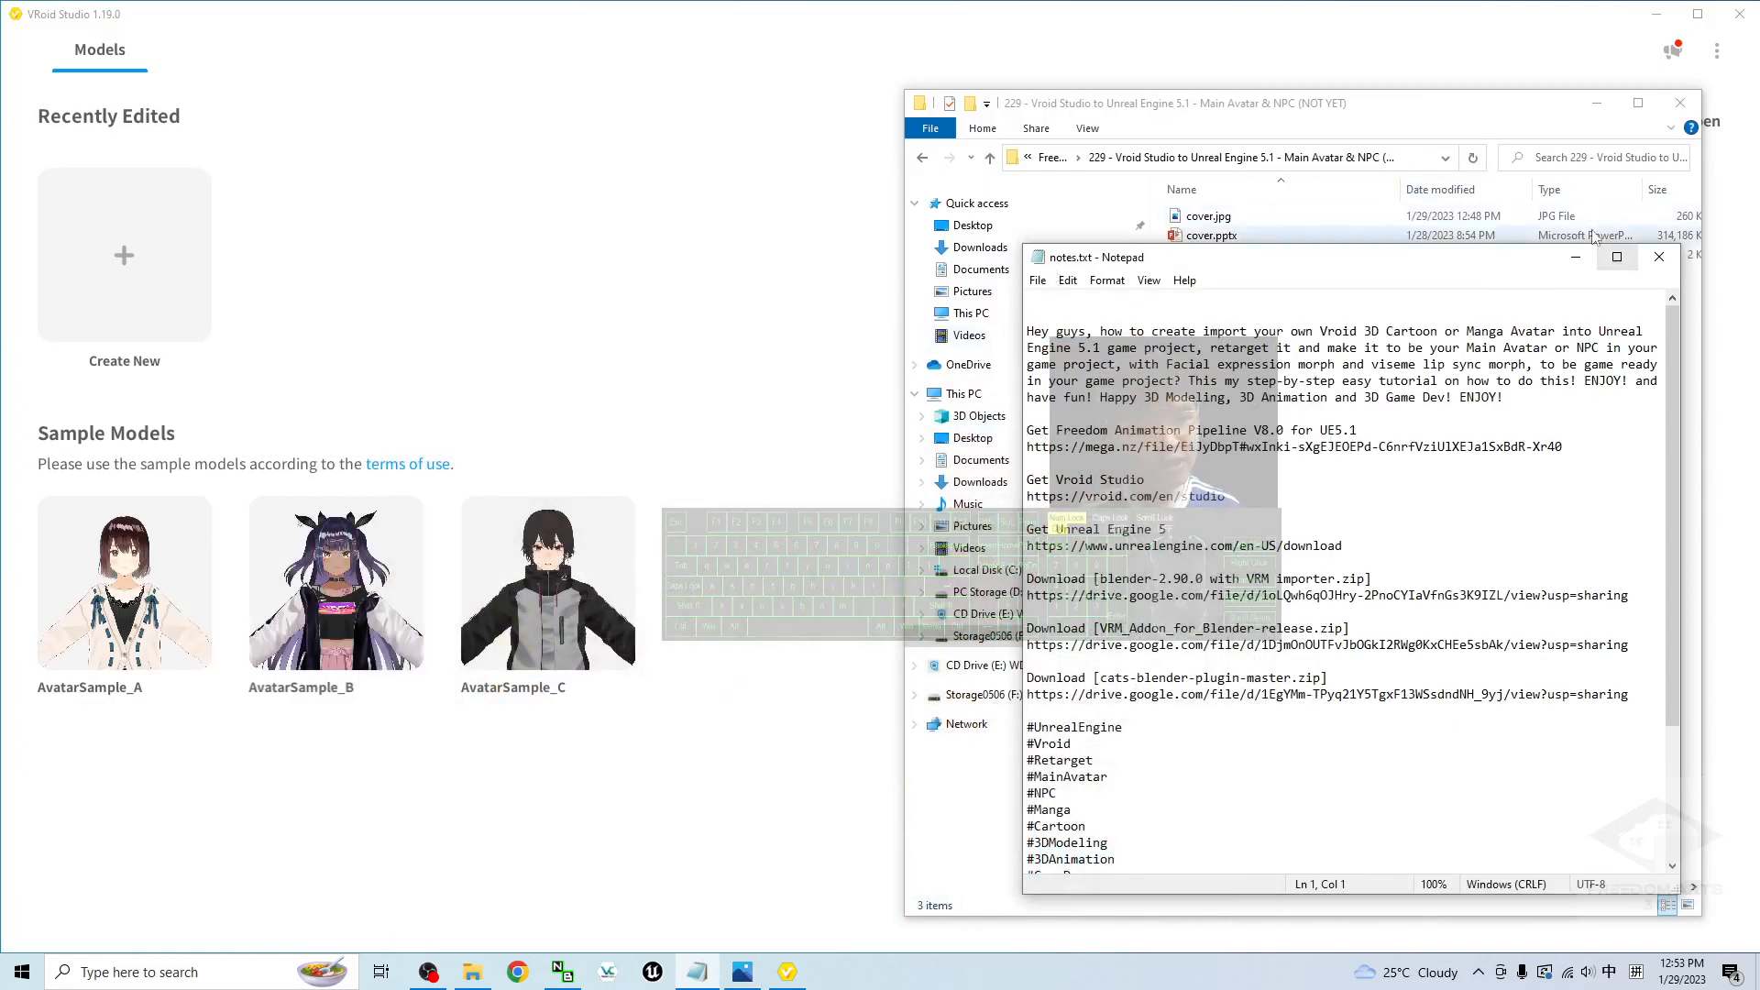
click(1599, 106)
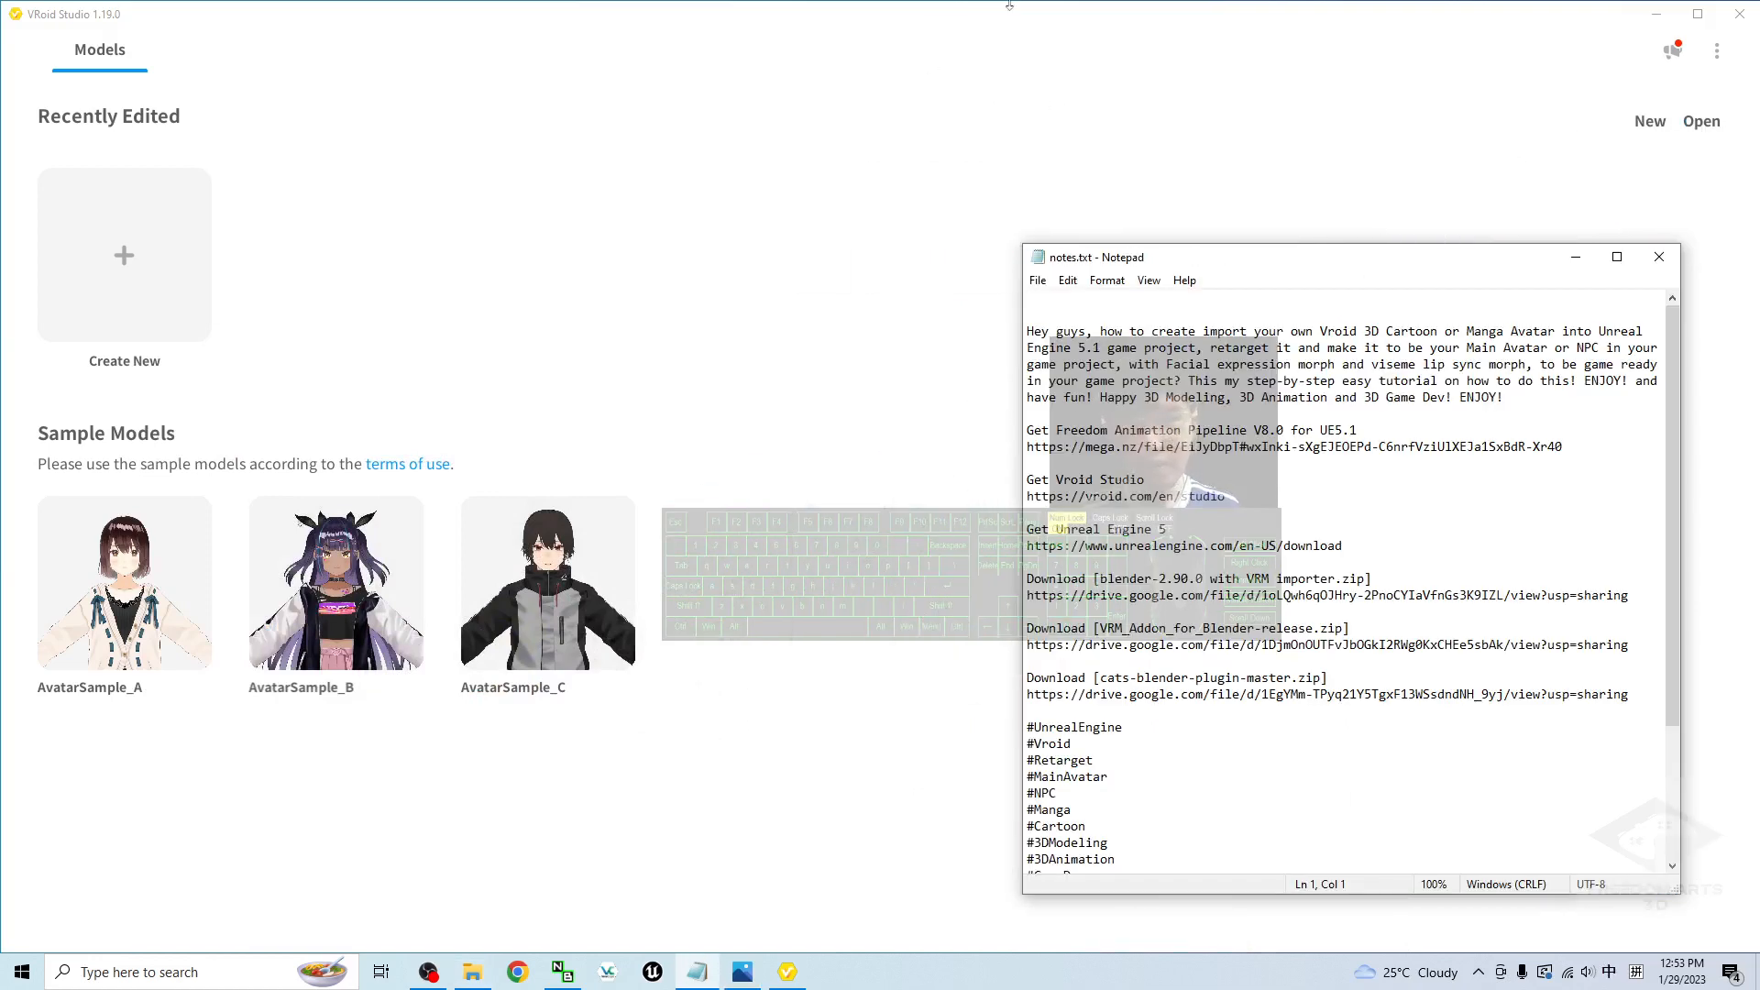
drag(1009, 5, 727, 129)
drag(1219, 133, 691, 79)
Step: Look at the Vroid Studio download link in the notes file
click(1493, 539)
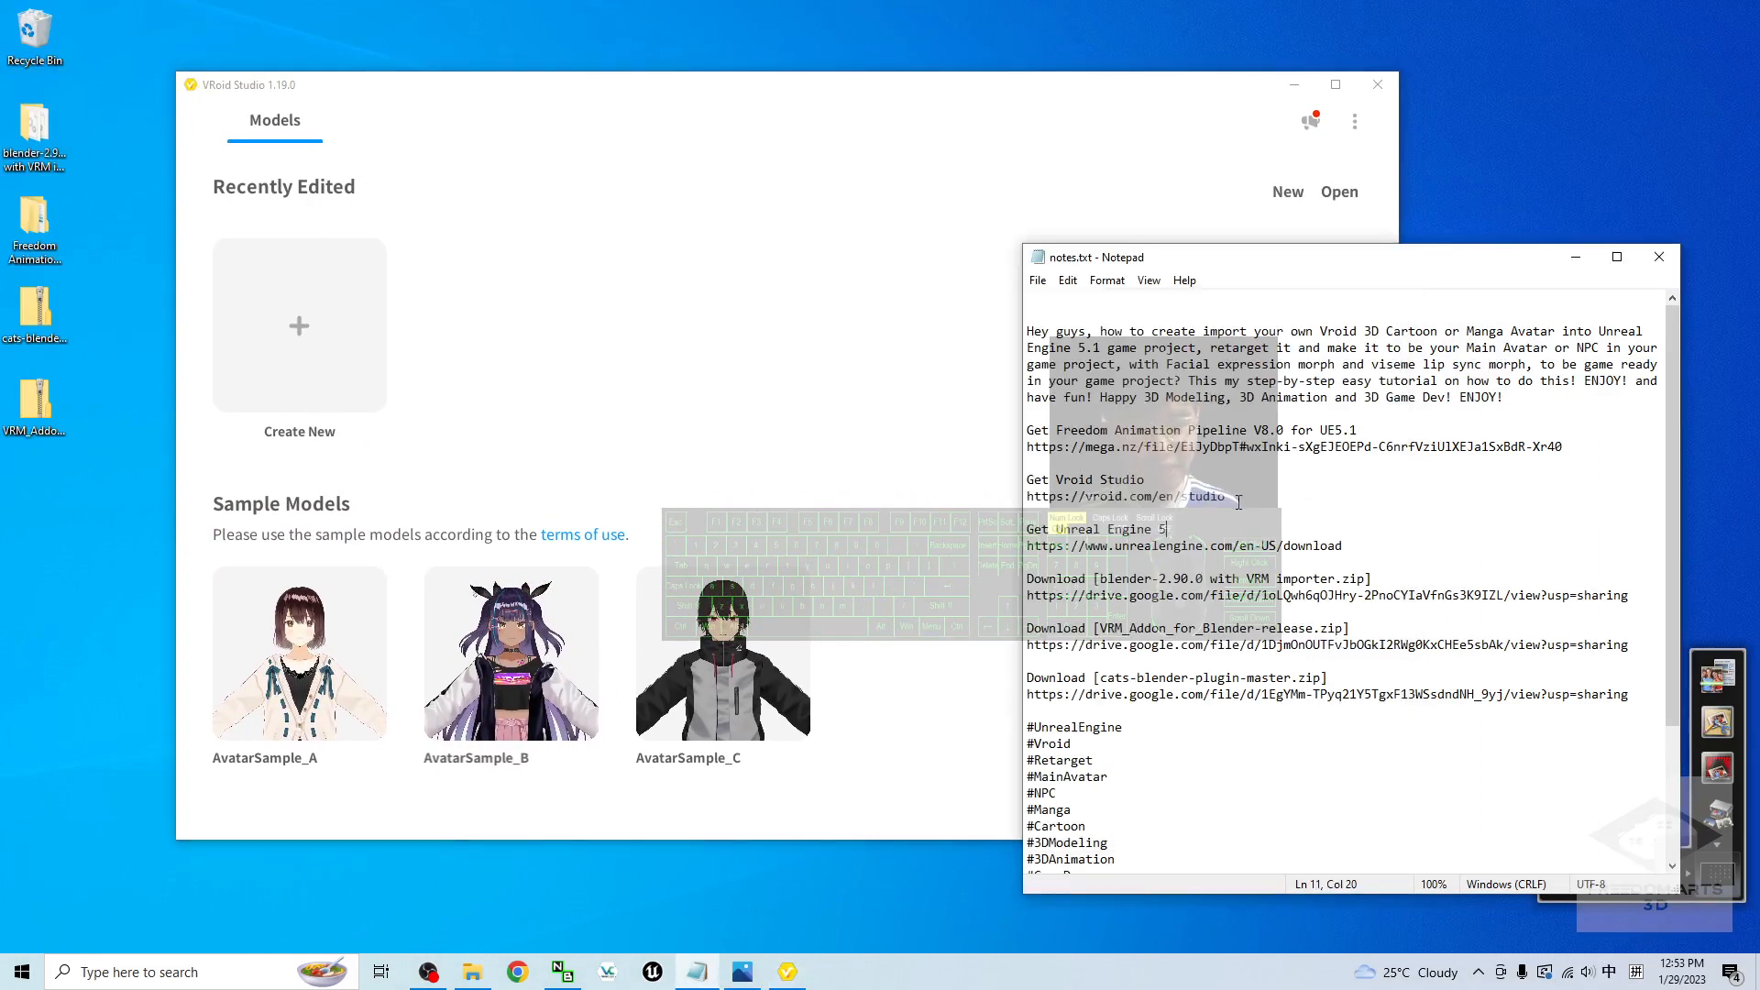
drag(1238, 502, 1061, 496)
click(1389, 518)
drag(1226, 498, 1034, 498)
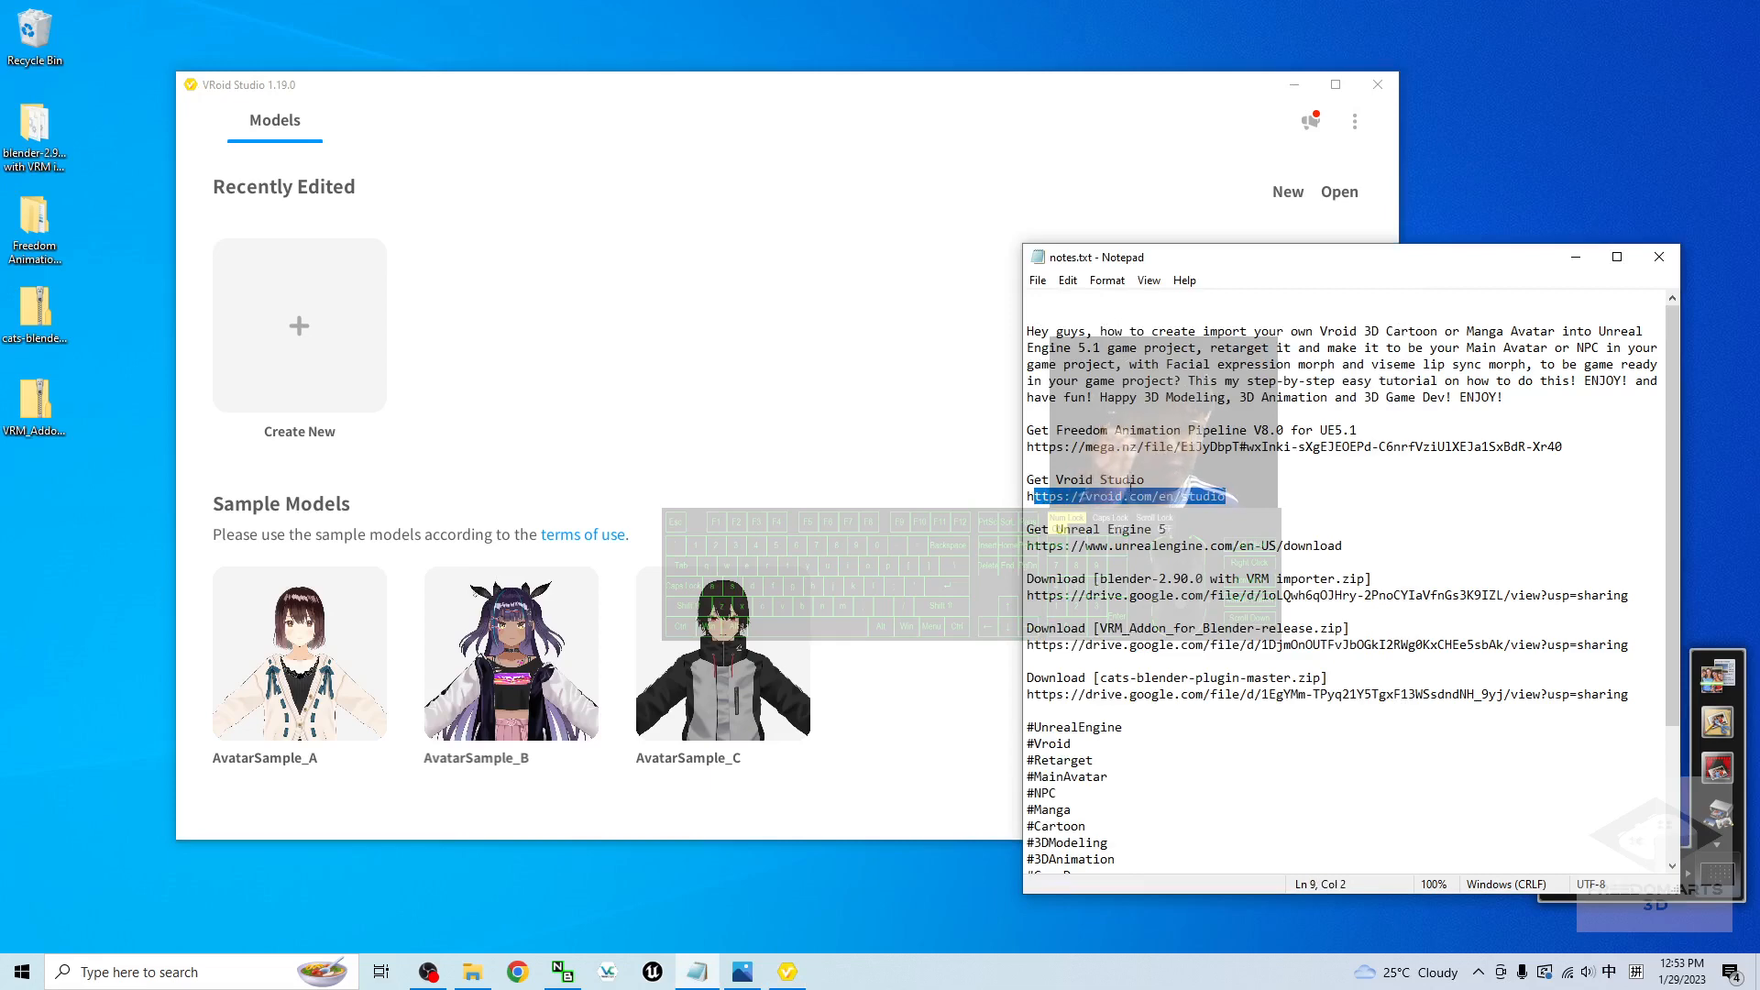
click(1108, 496)
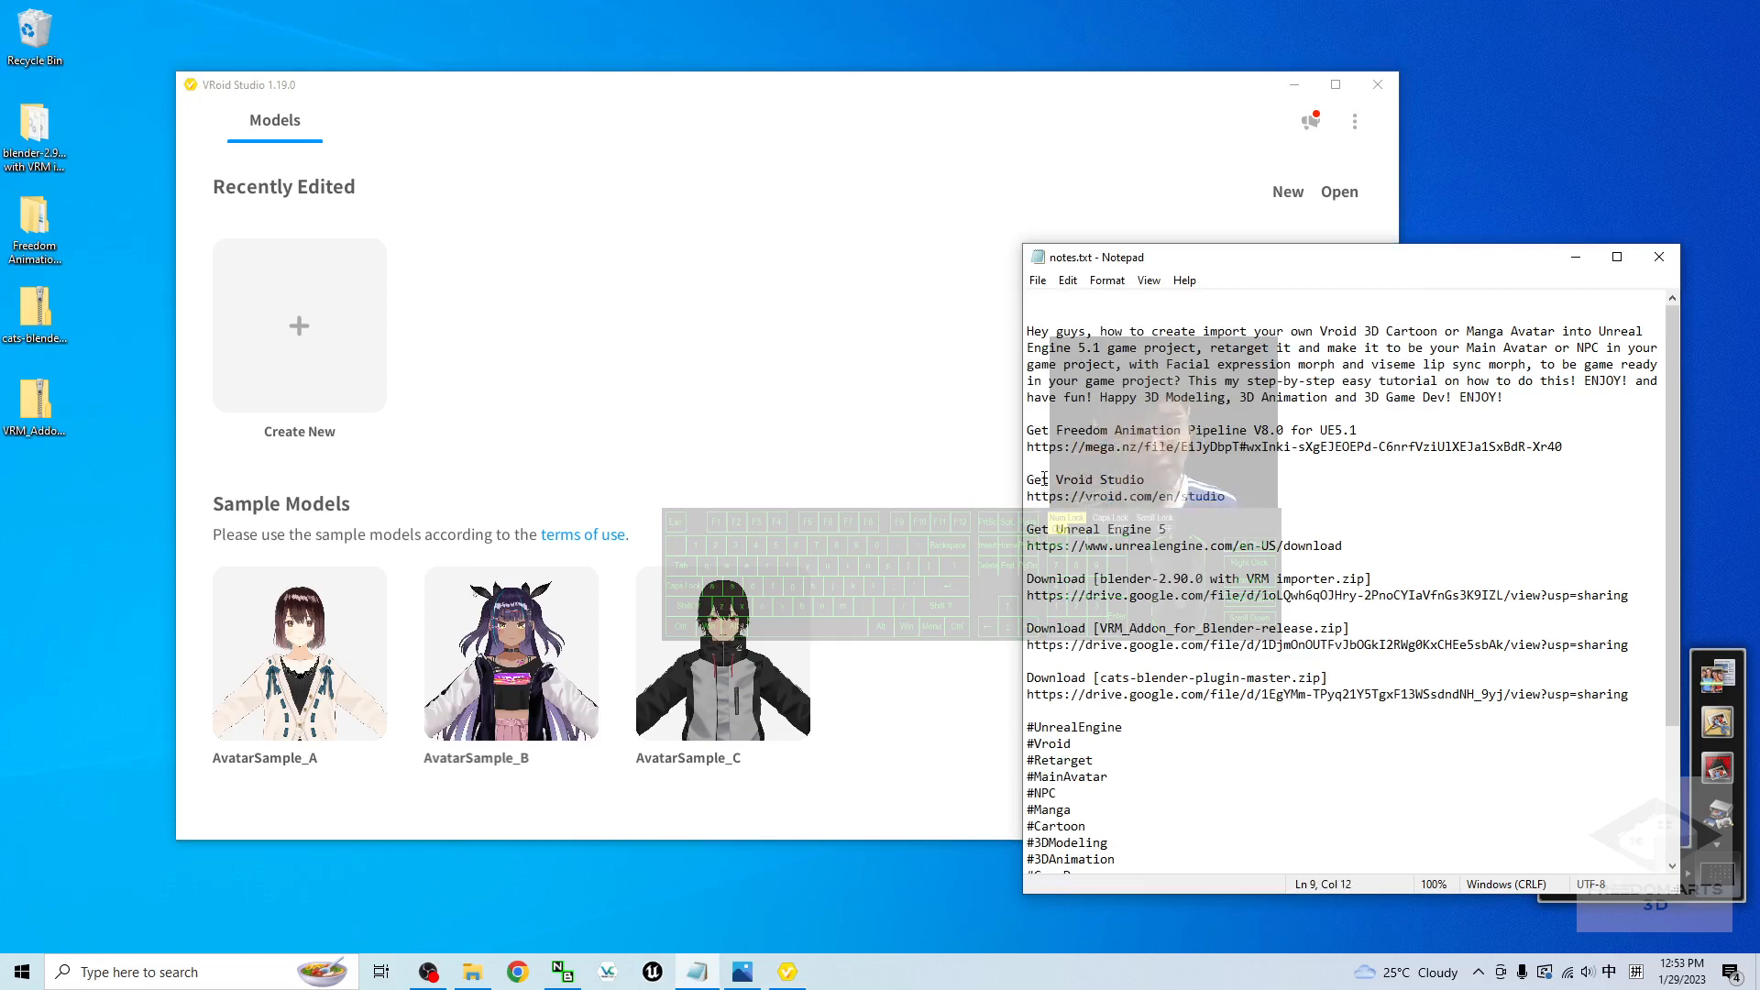
drag(1045, 479, 1190, 480)
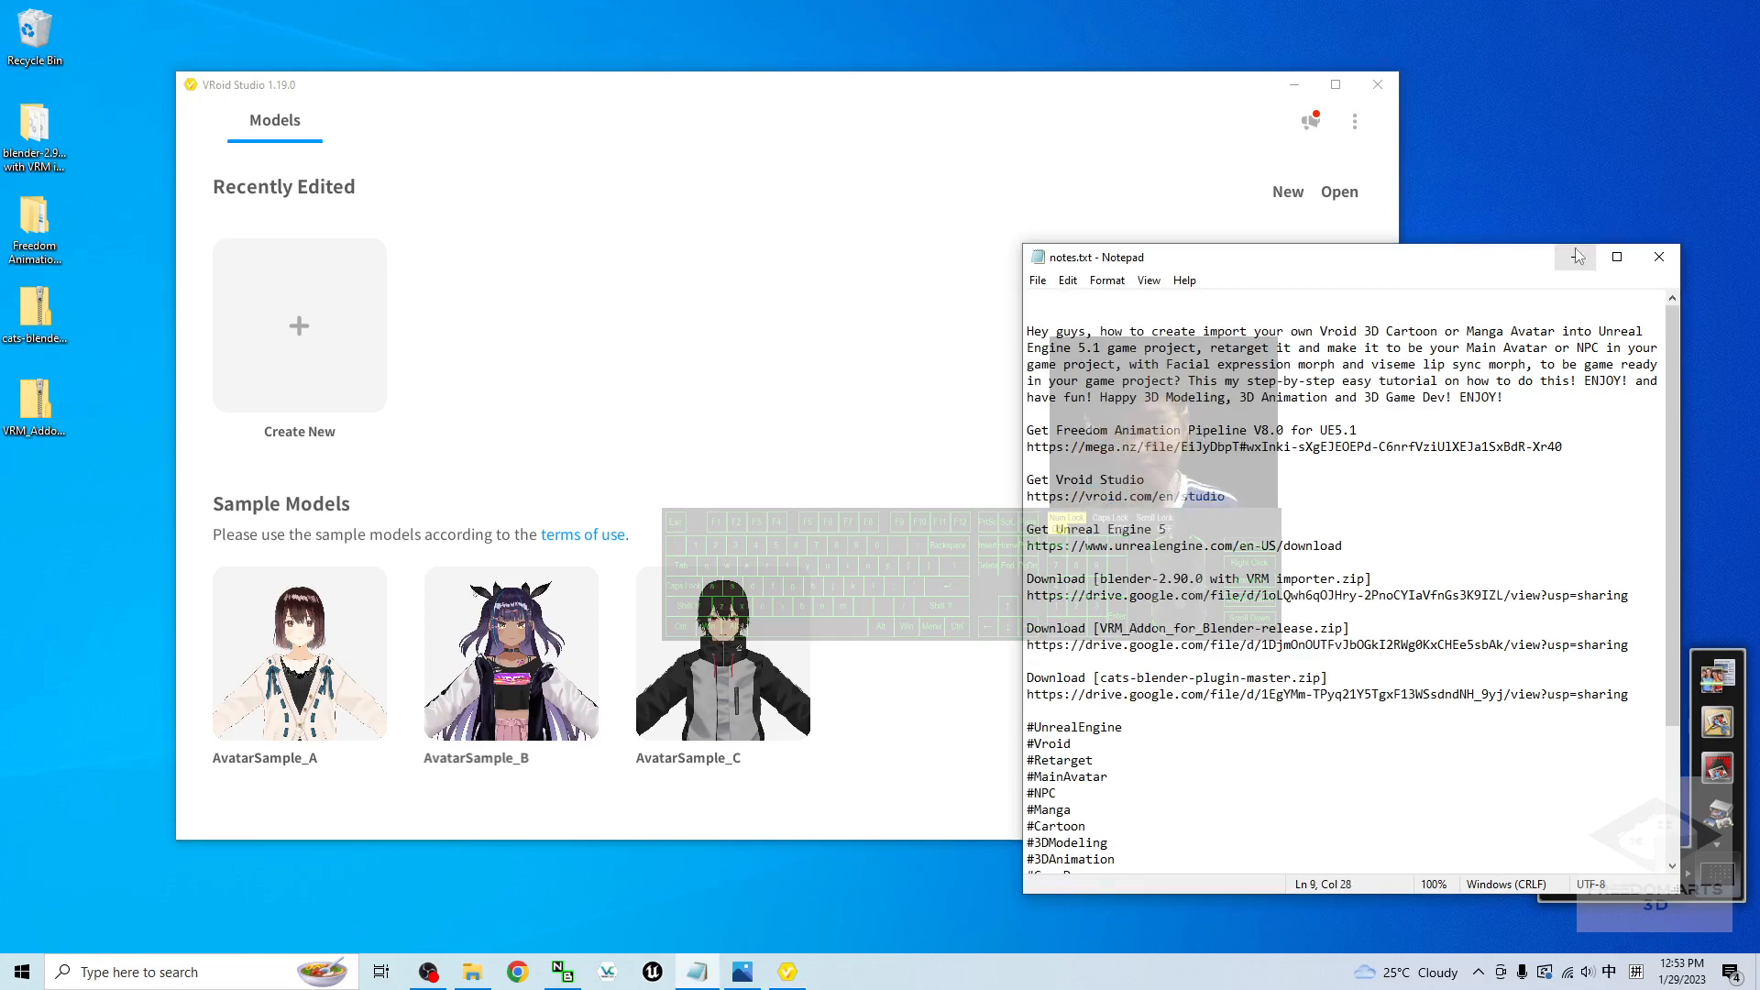
Step: Minimize the notes and create a new VRoid Studio model from the Fem base
click(1576, 257)
click(290, 330)
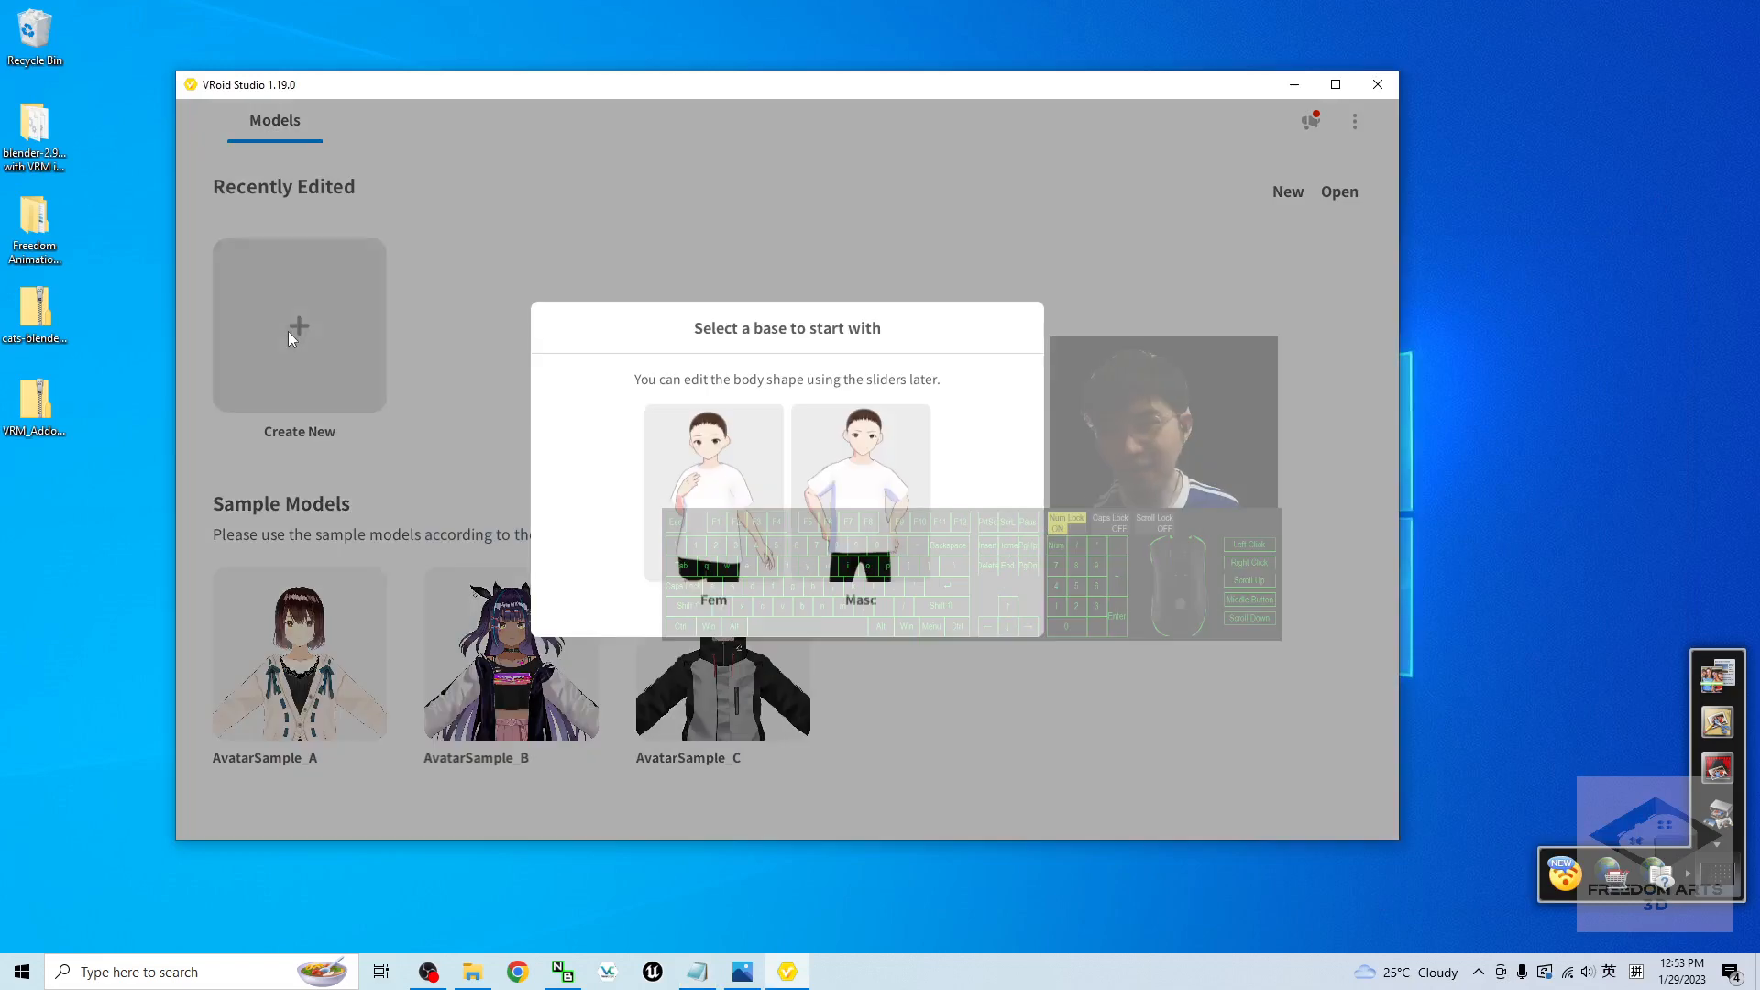
click(719, 532)
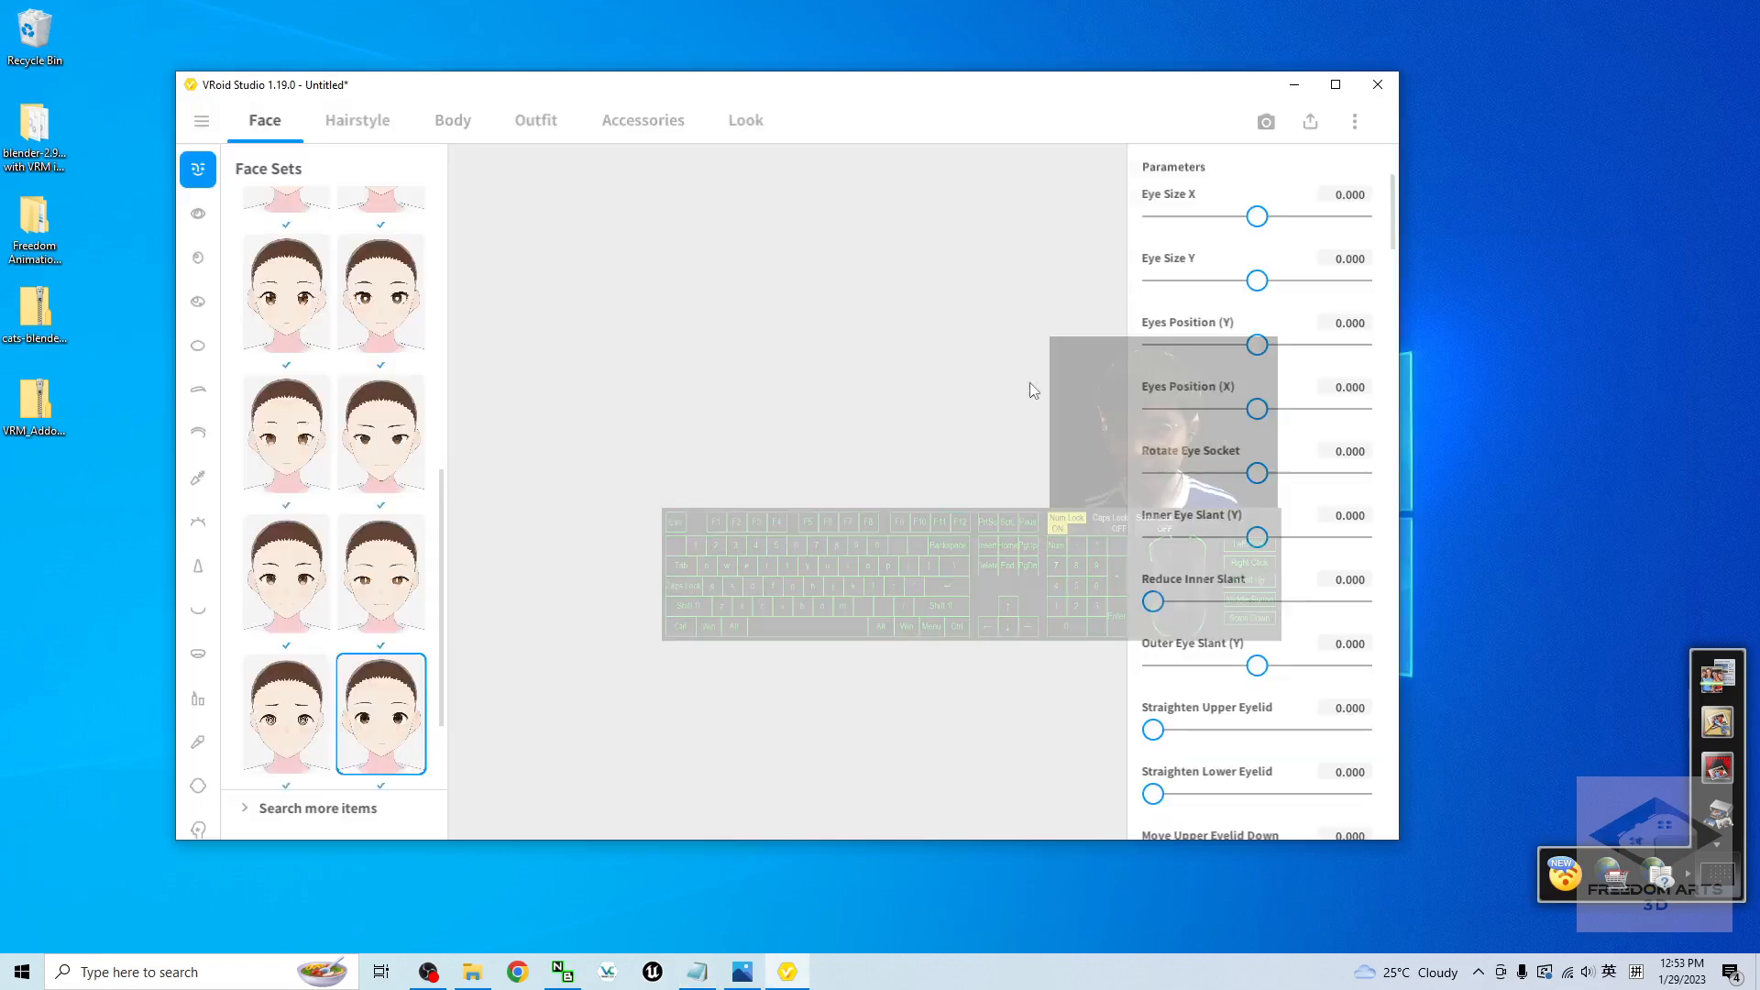
Step: Maximize the model editor window with the whole avatar facing front
drag(832, 87, 992, 89)
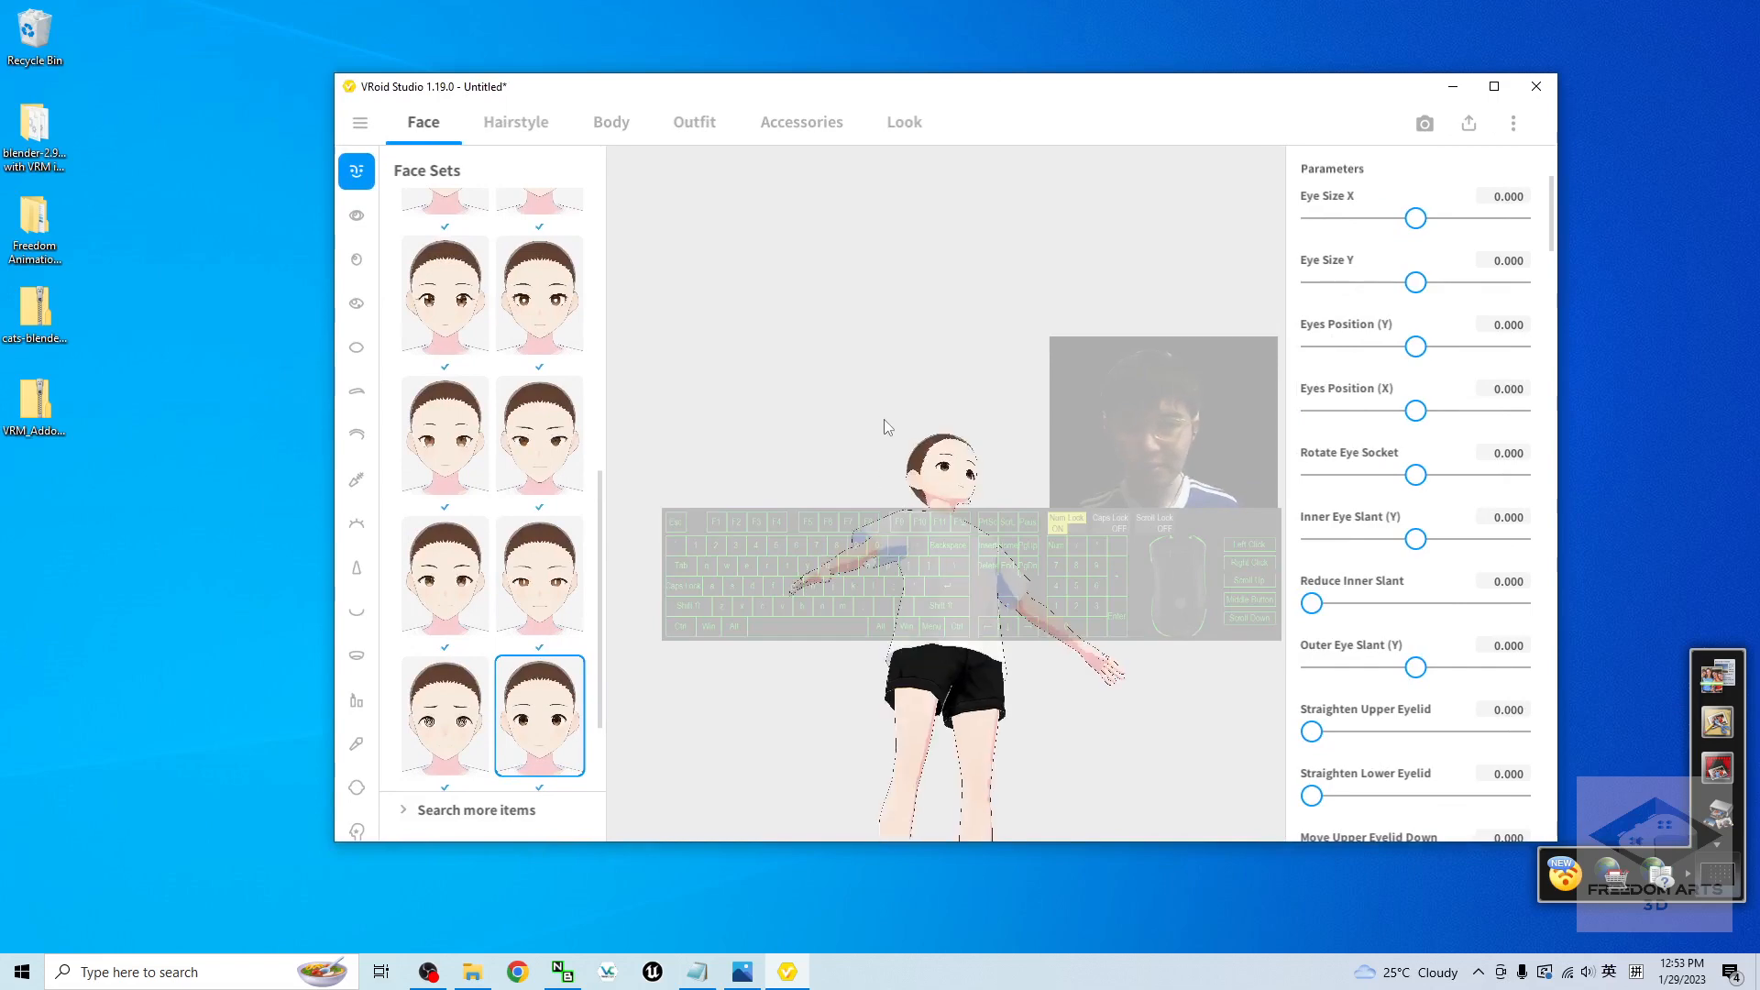
right_drag(926, 459, 972, 532)
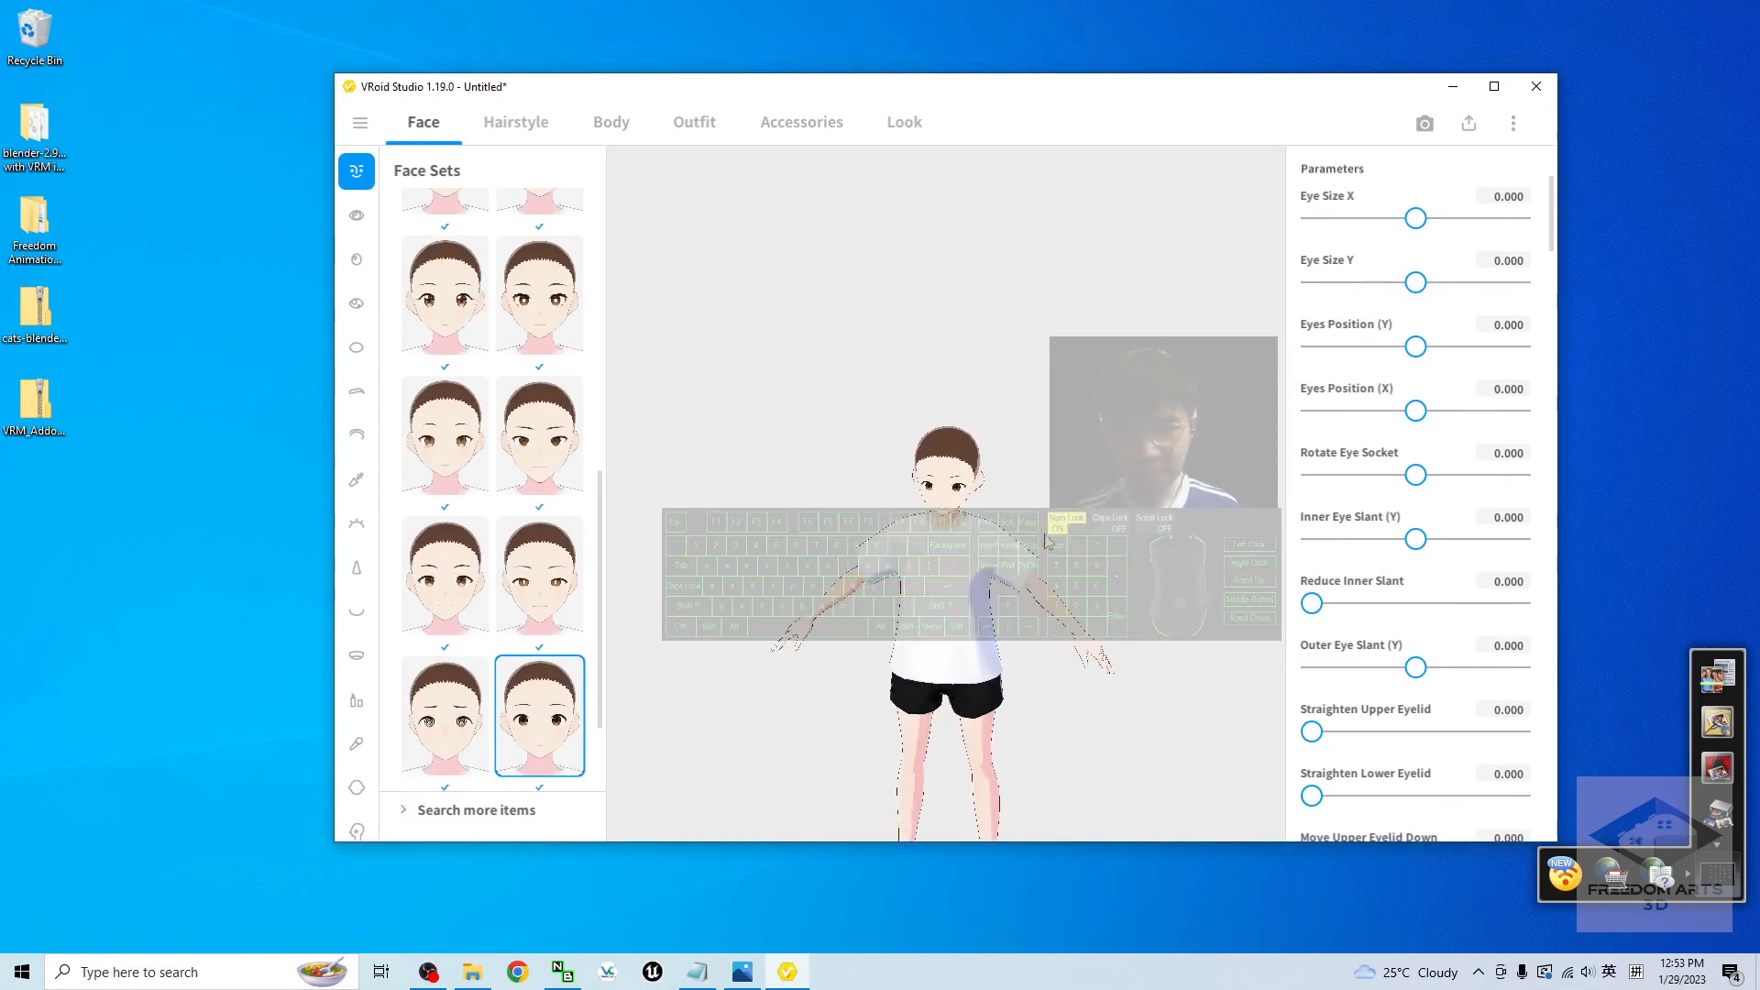
scroll(1009, 605, up, 6)
middle_drag(1015, 638, 1002, 525)
click(1495, 86)
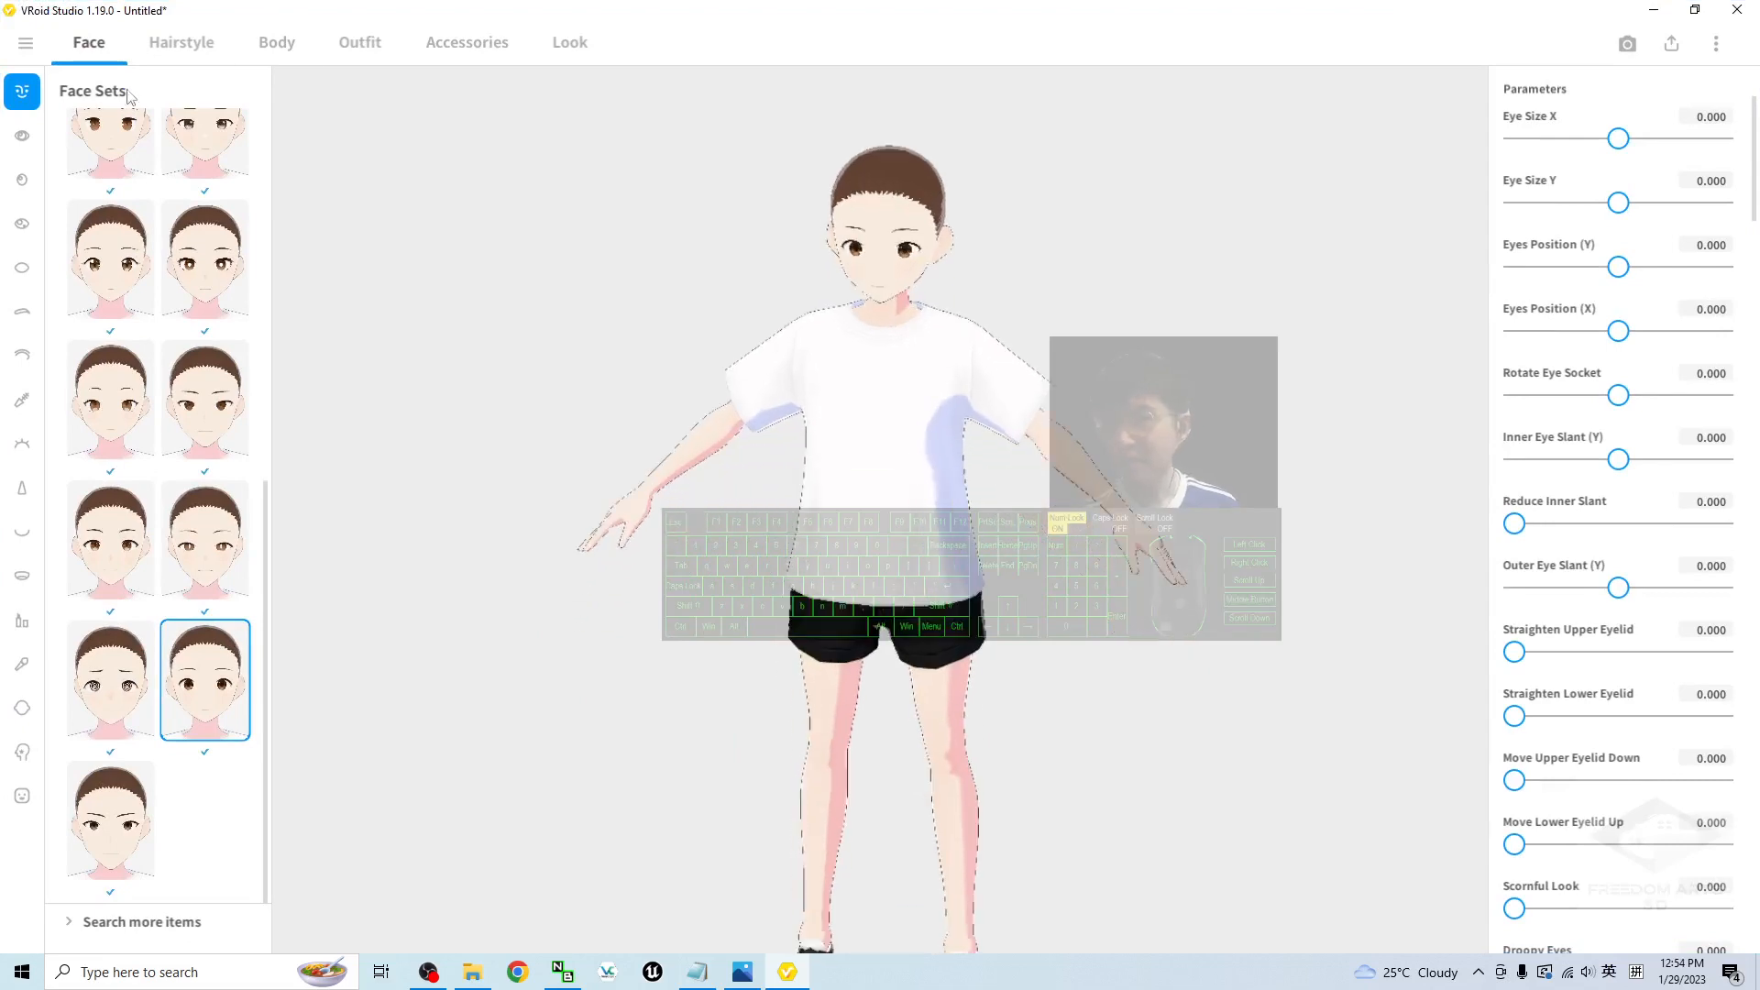
Step: Apply the ponytail hairstyle set with centre-parted bangs to the avatar
click(180, 43)
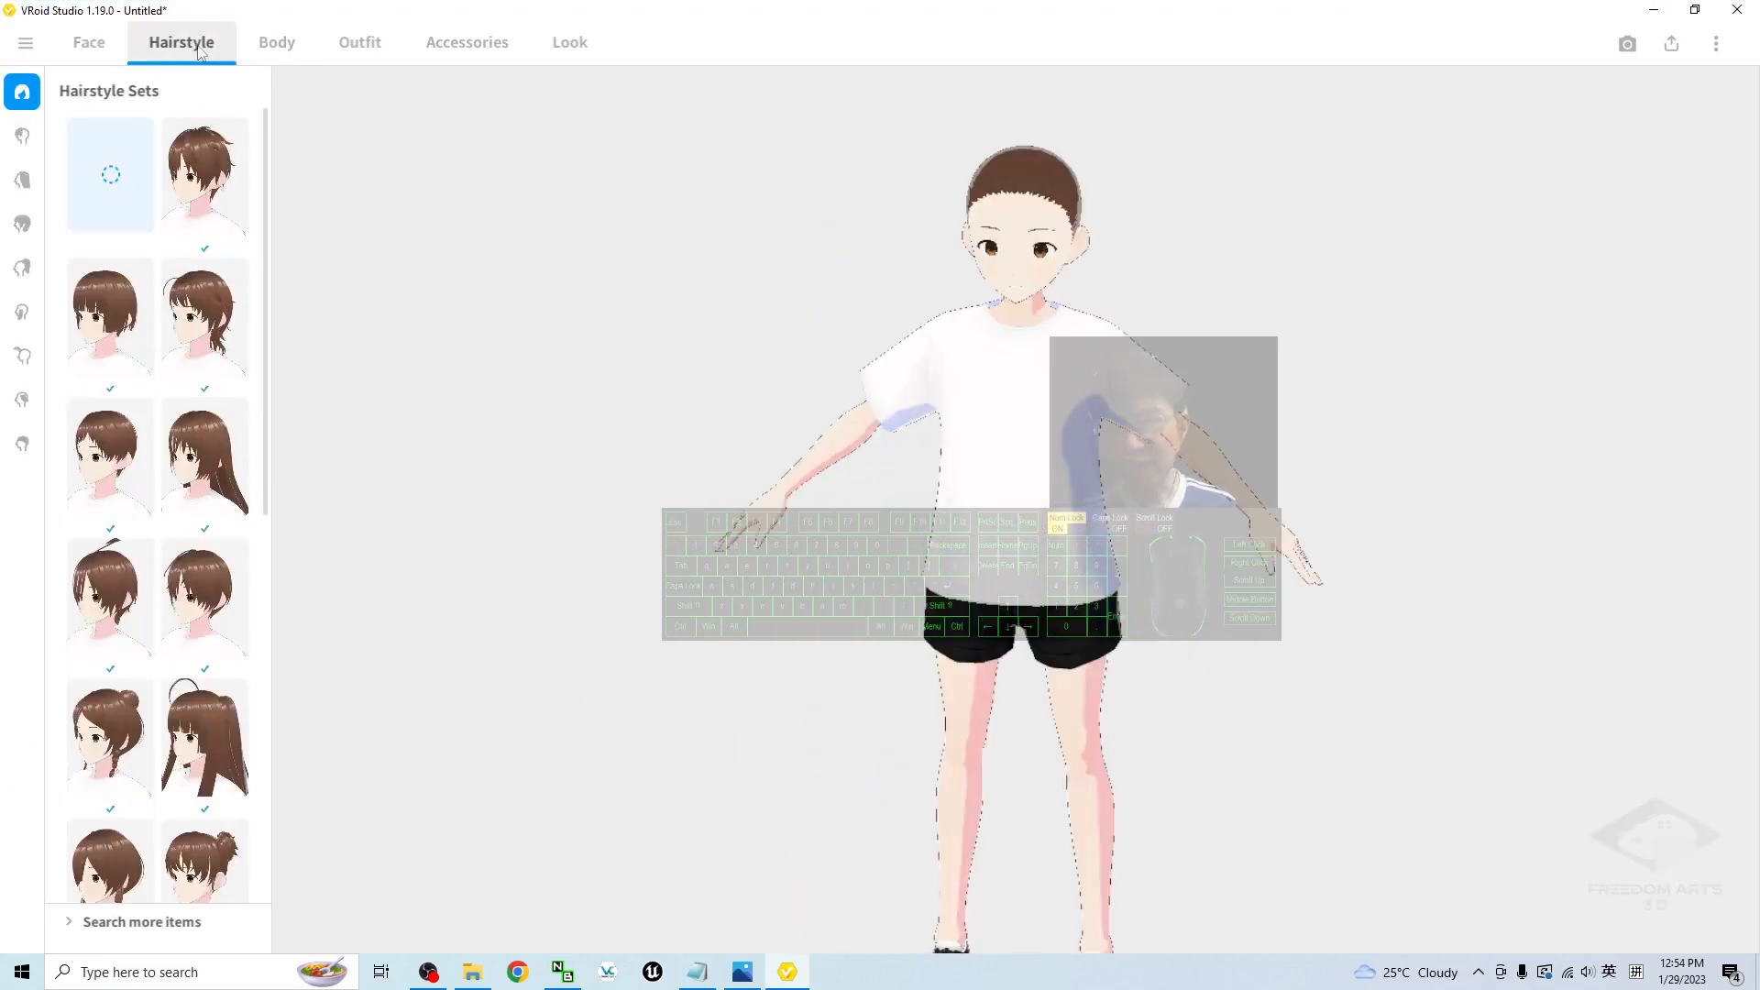
drag(268, 210, 262, 665)
scroll(262, 642, up, 2)
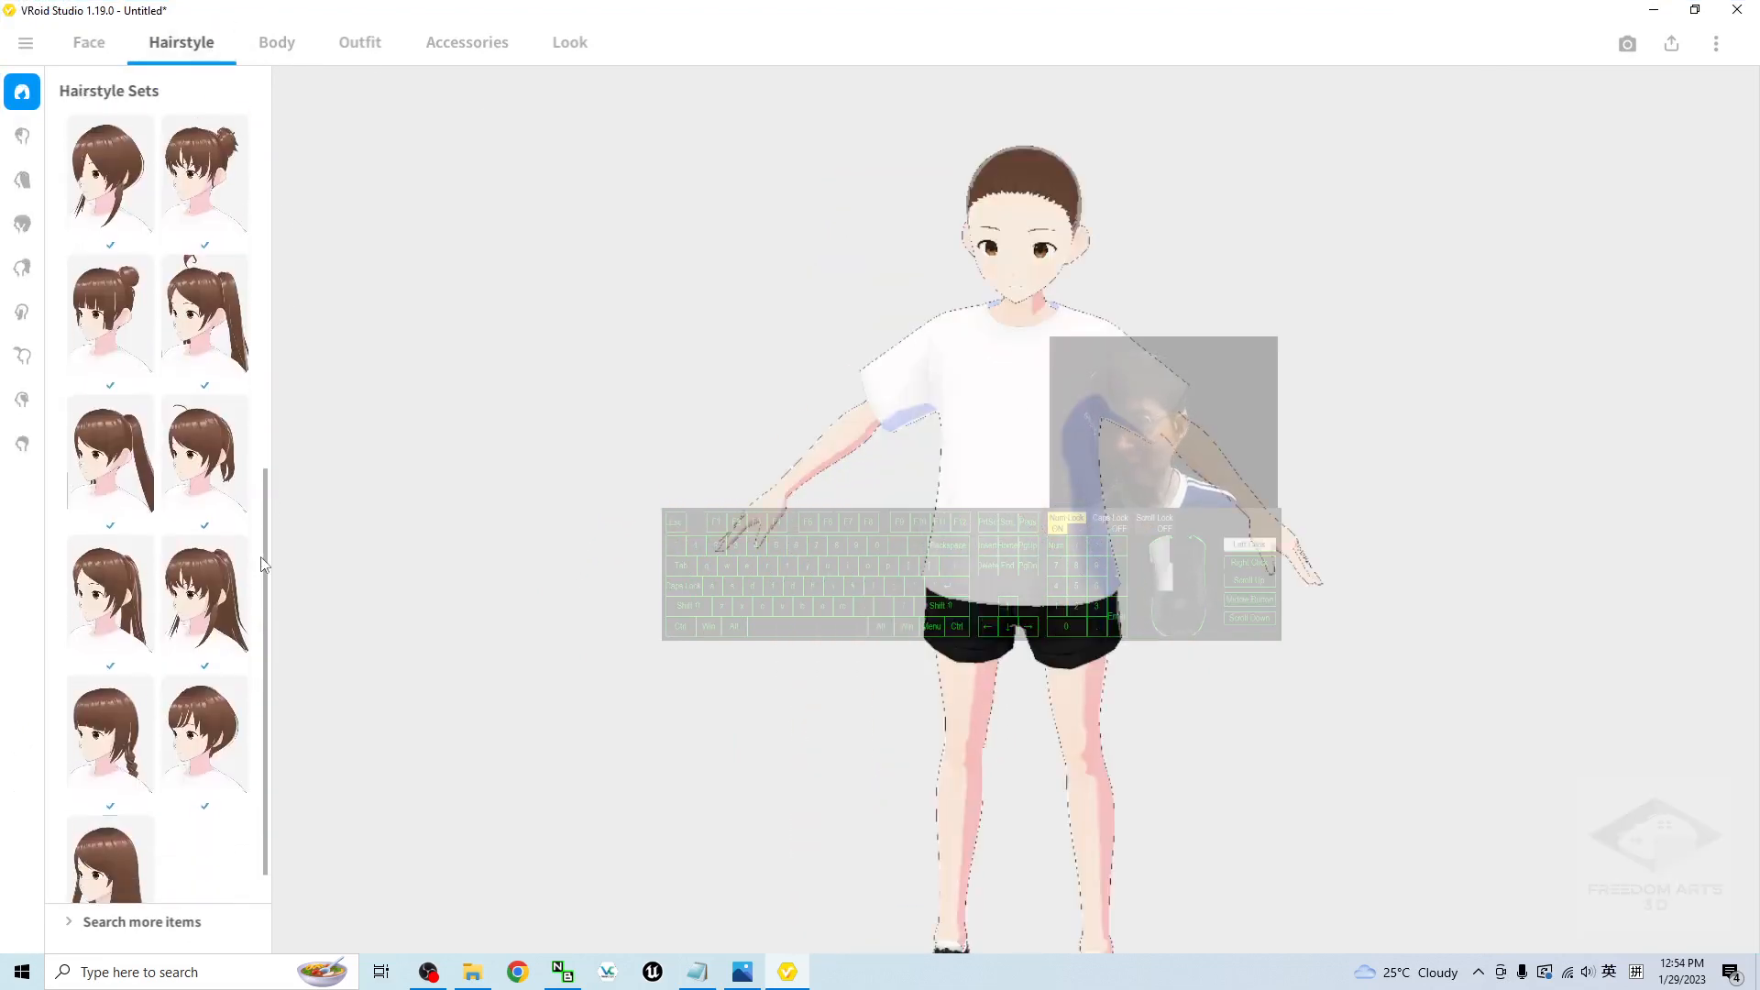
click(110, 649)
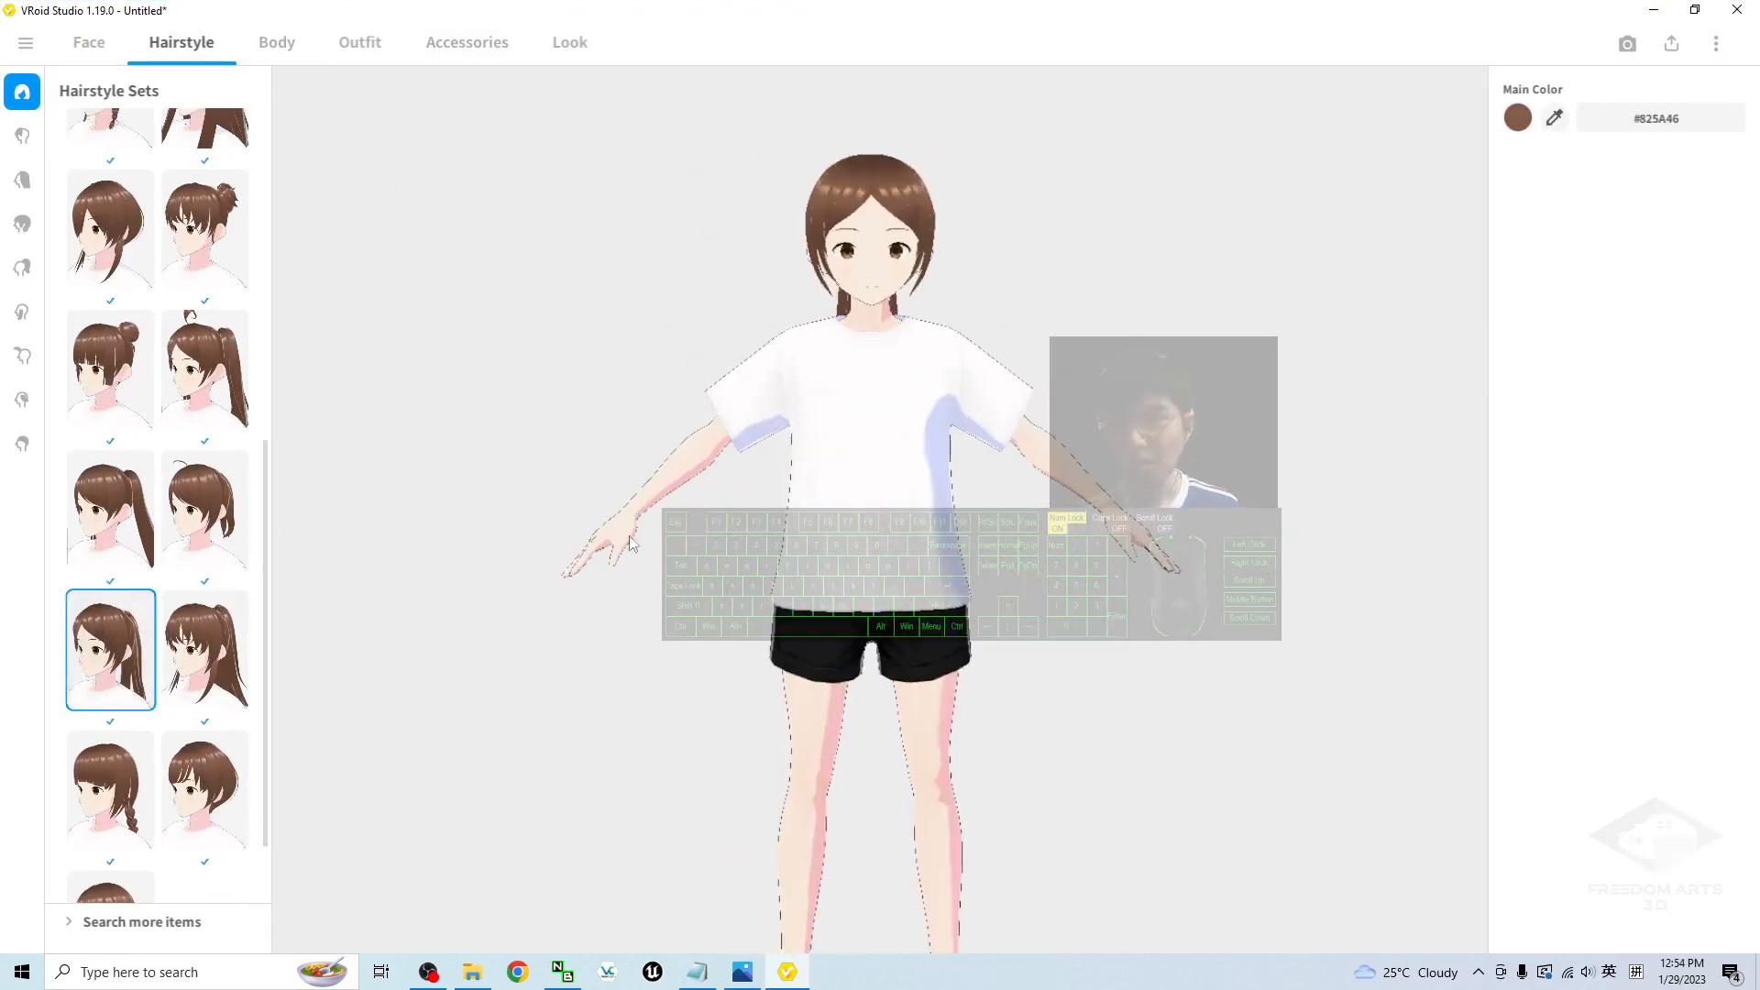
Step: Set the main hair color to dark green, #46826E
click(1518, 117)
drag(1352, 269, 1484, 313)
click(582, 287)
scroll(1241, 385, up, 2)
middle_drag(1102, 416, 1124, 341)
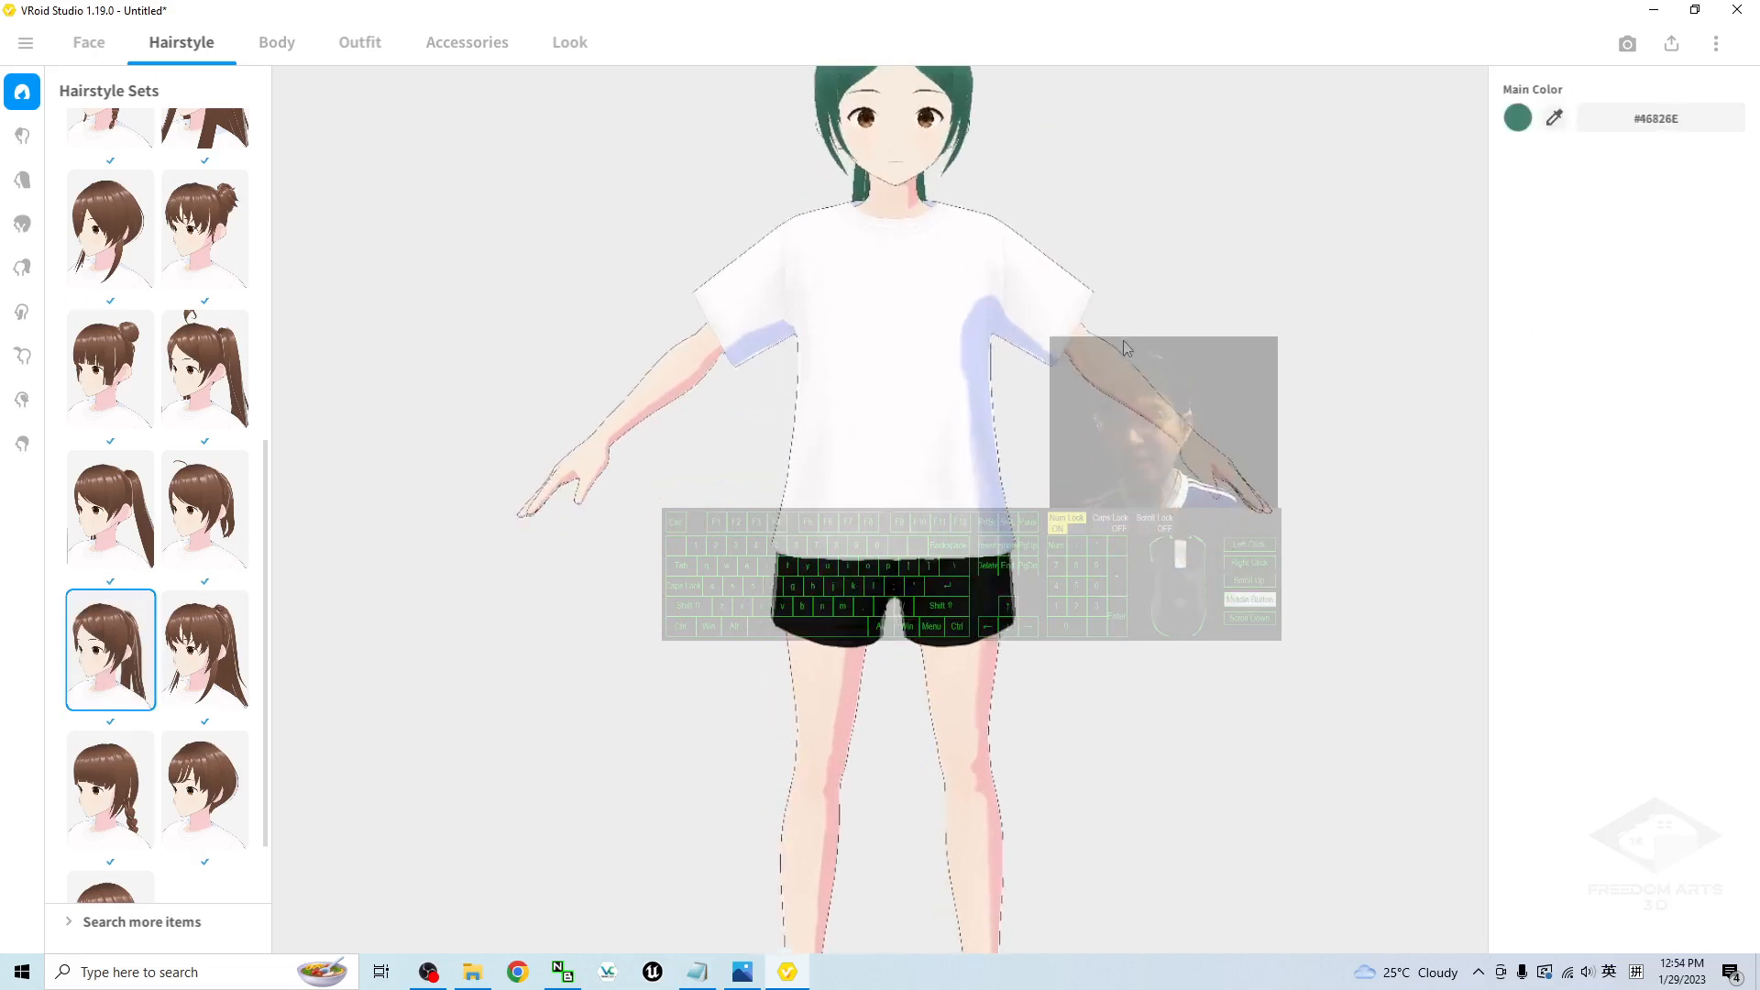
scroll(1126, 349, down, 3)
Step: Give the face the thick, spiky eyelashes preset
click(89, 42)
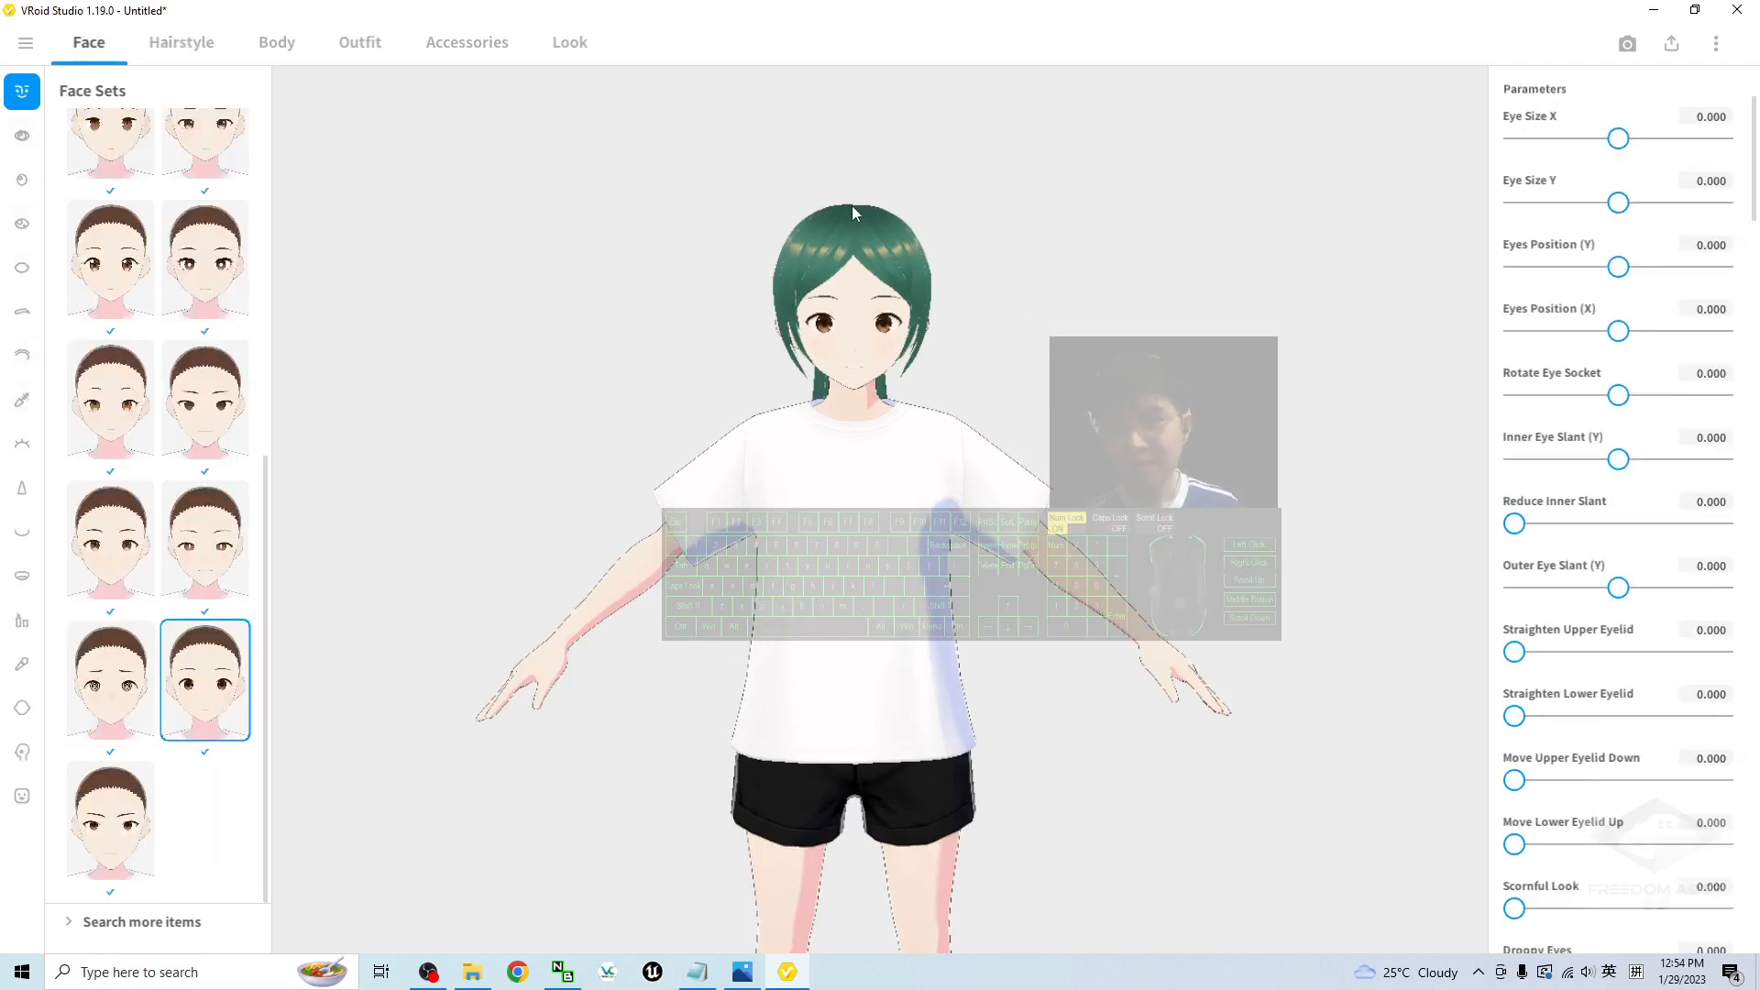
scroll(972, 229, up, 3)
shift+middle_drag(1014, 212, 1028, 388)
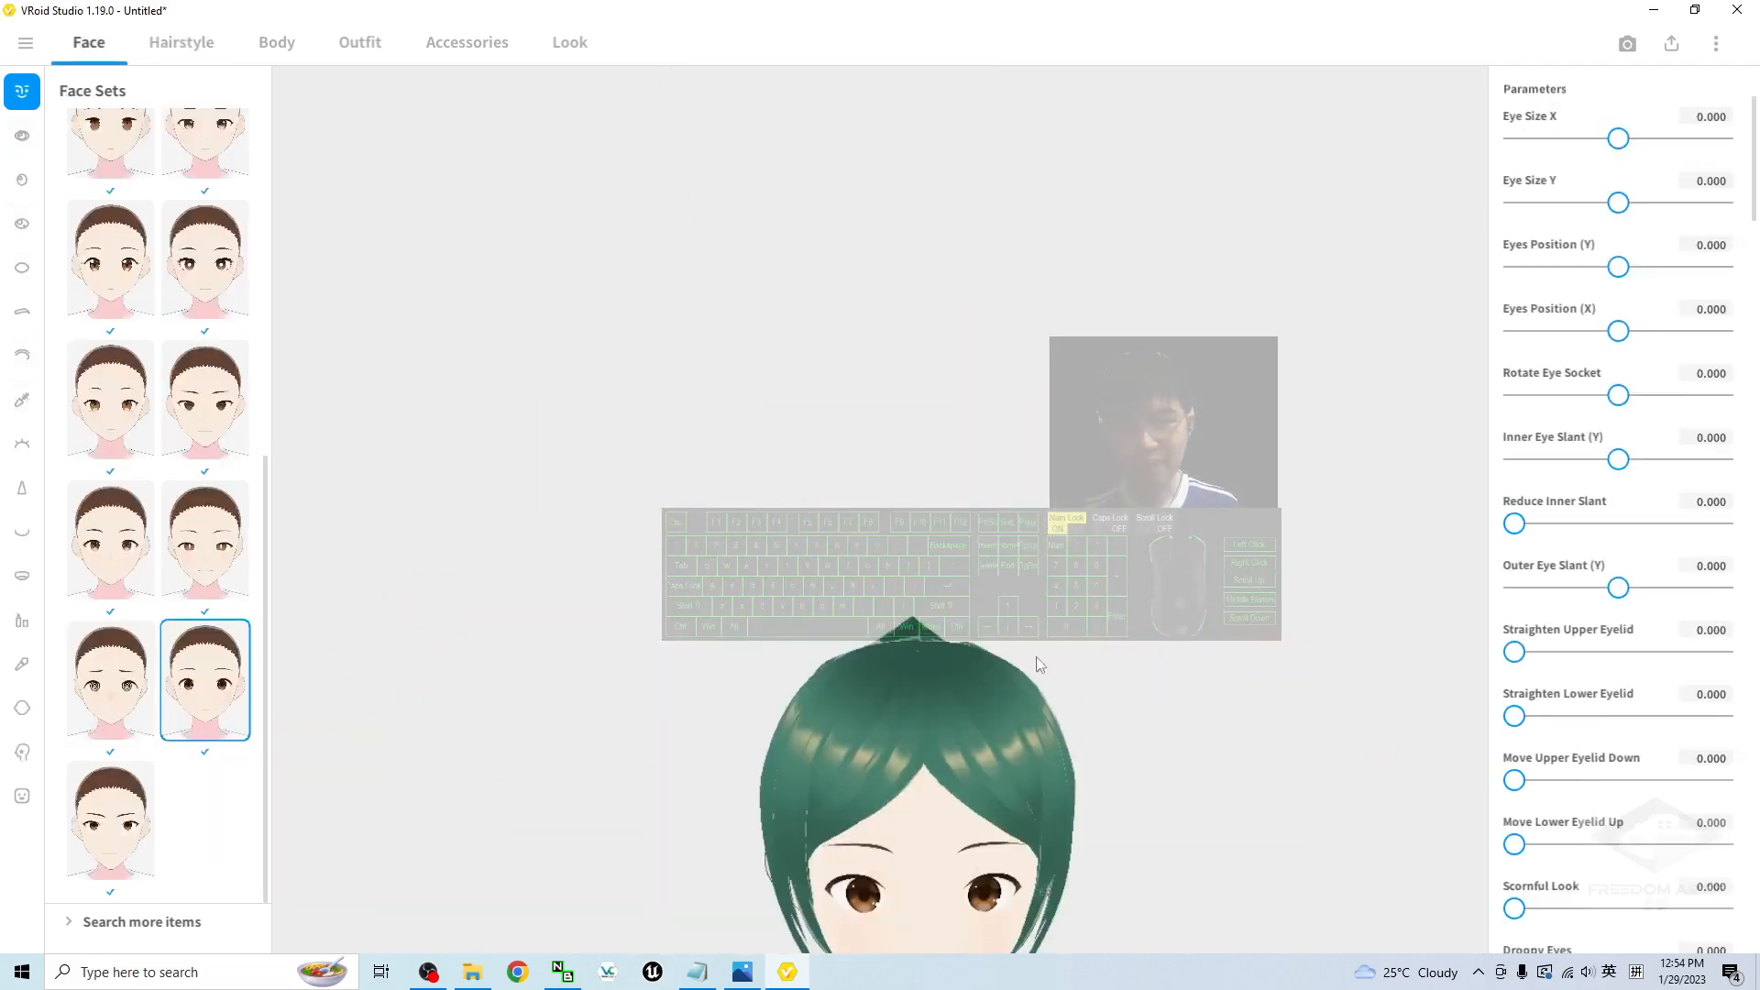
middle_drag(1011, 815, 959, 516)
scroll(959, 516, up, 4)
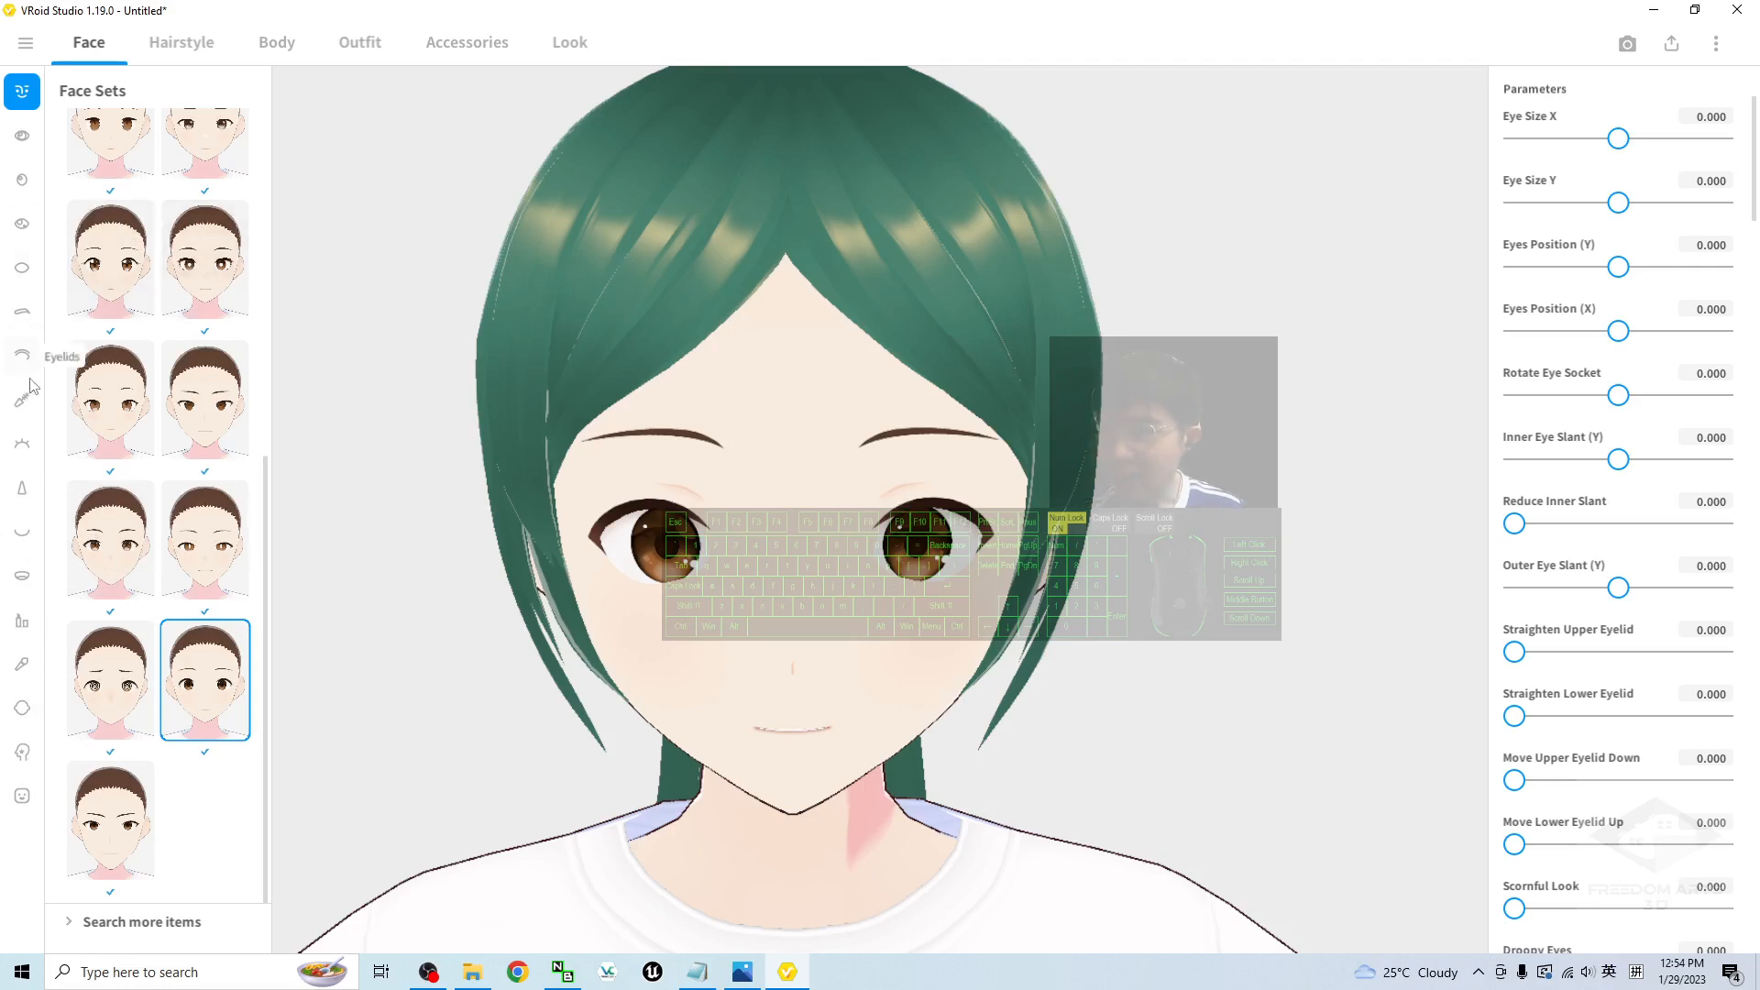
click(22, 444)
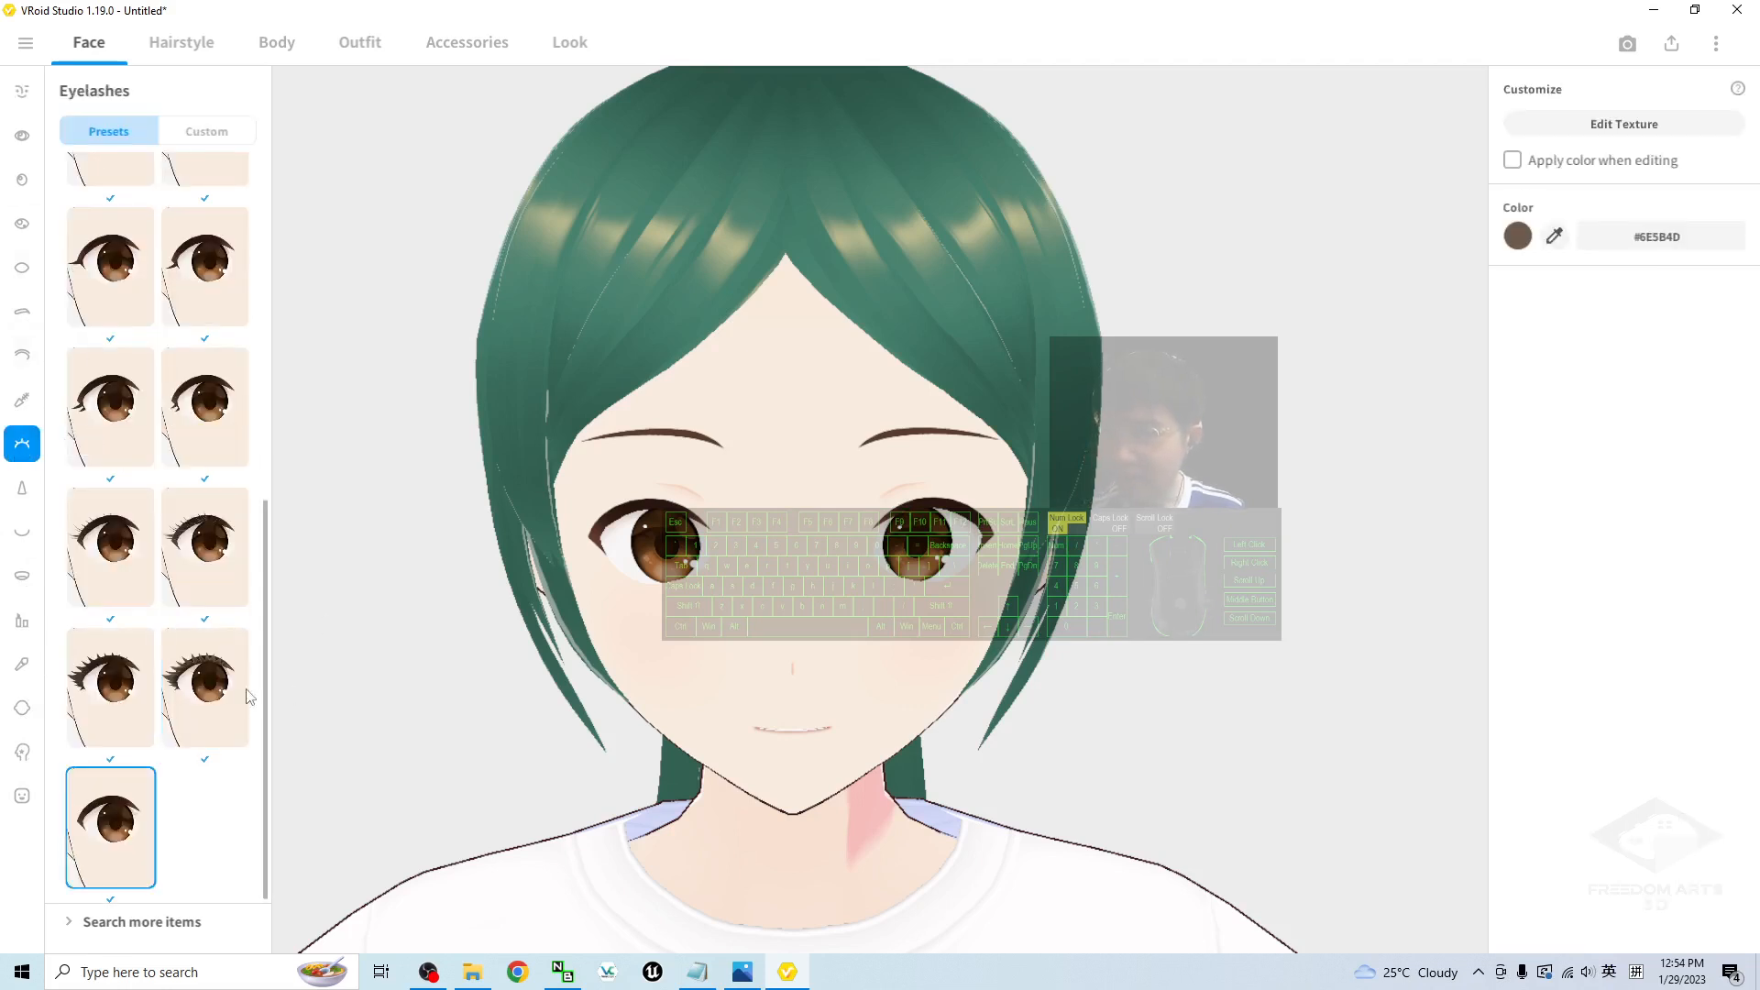
click(111, 687)
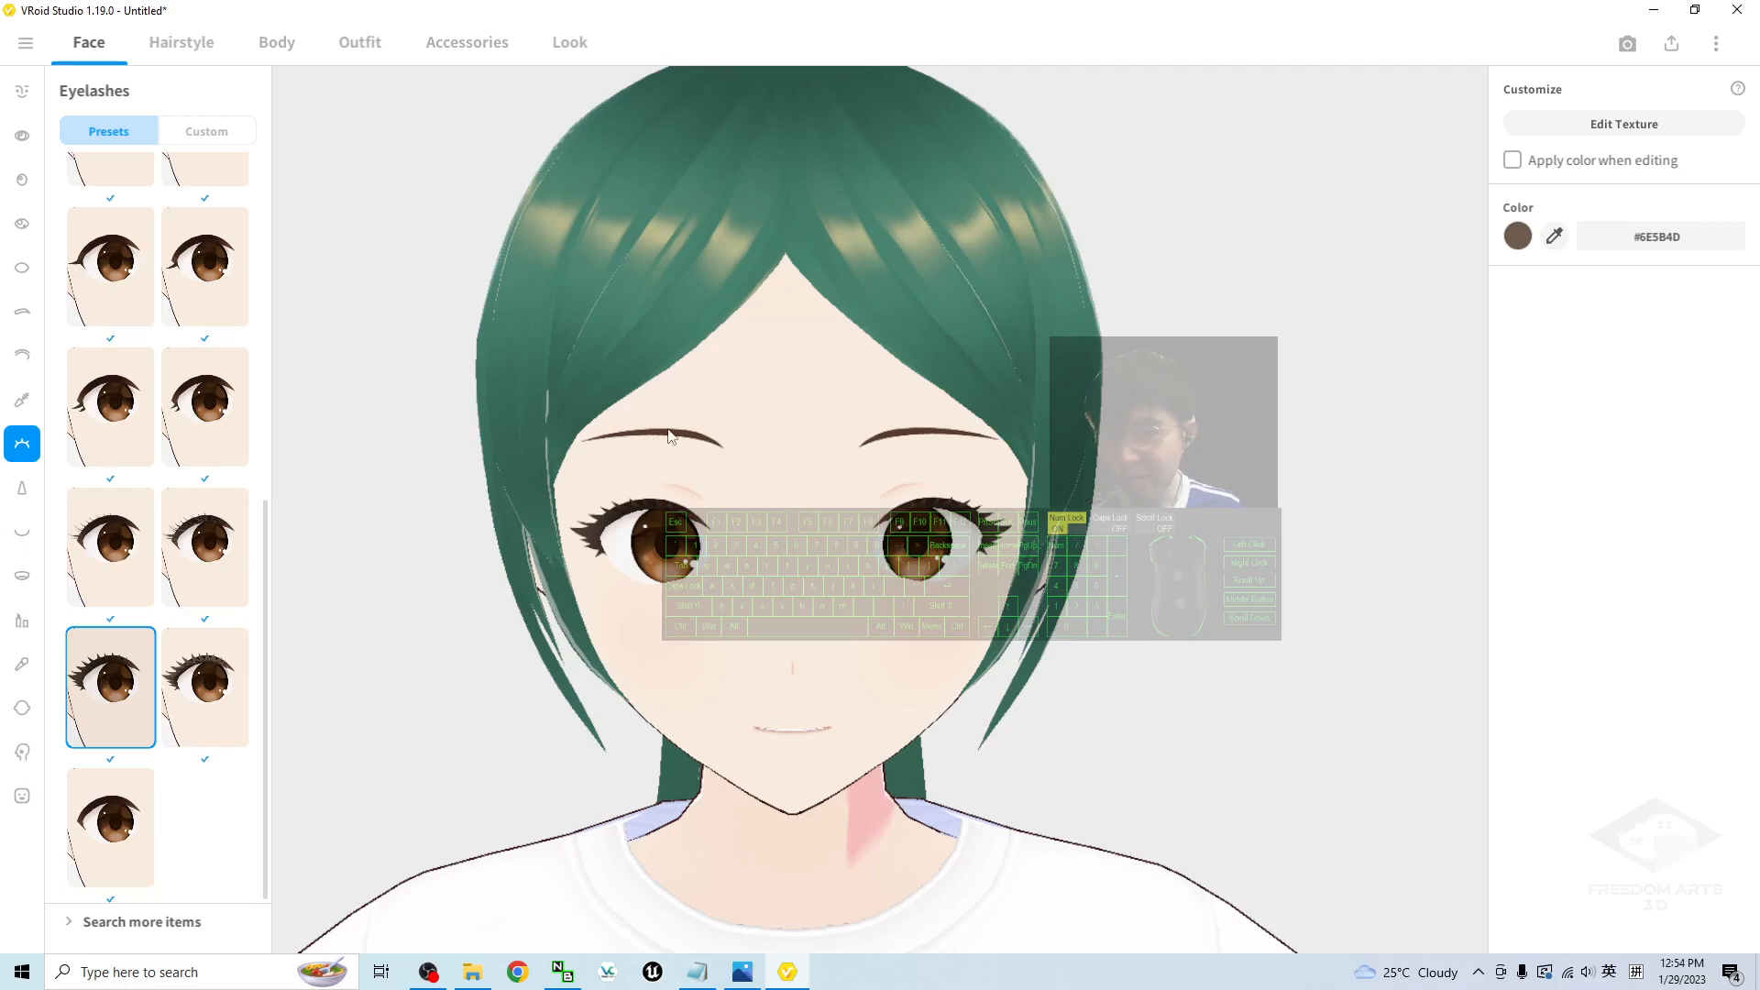
Step: Try thicker eyebrow presets on the face and return to the original thin eyebrows
click(22, 312)
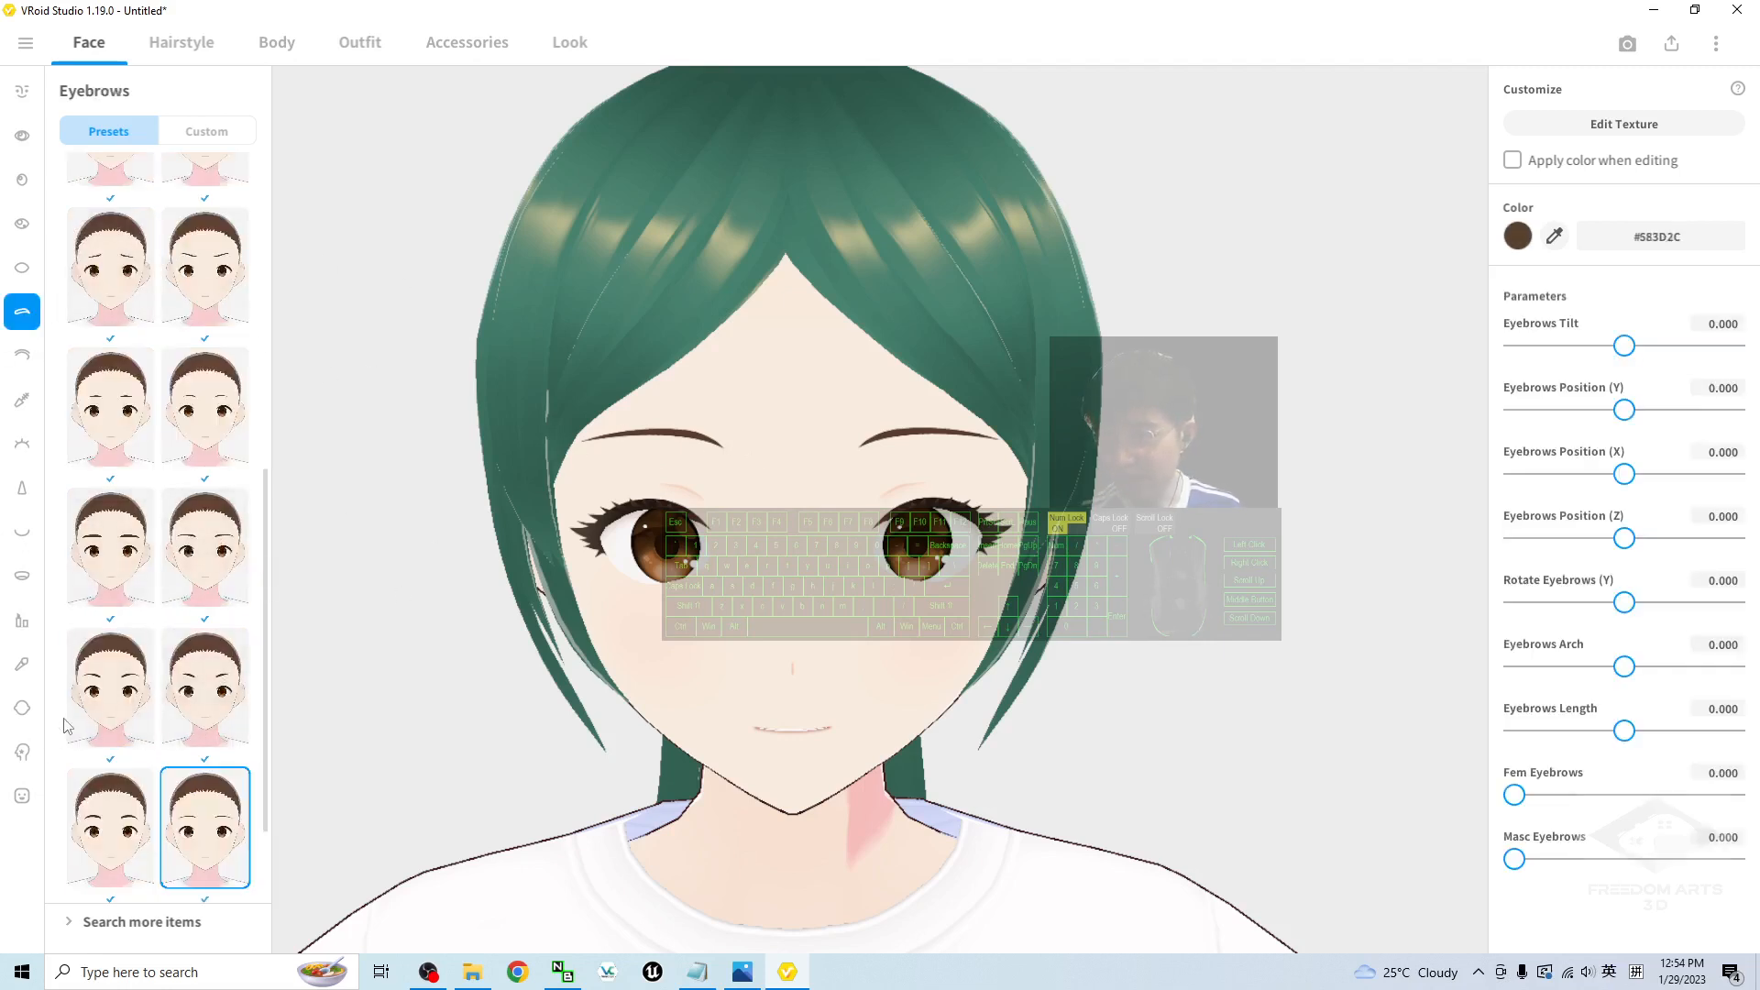
click(104, 706)
click(108, 825)
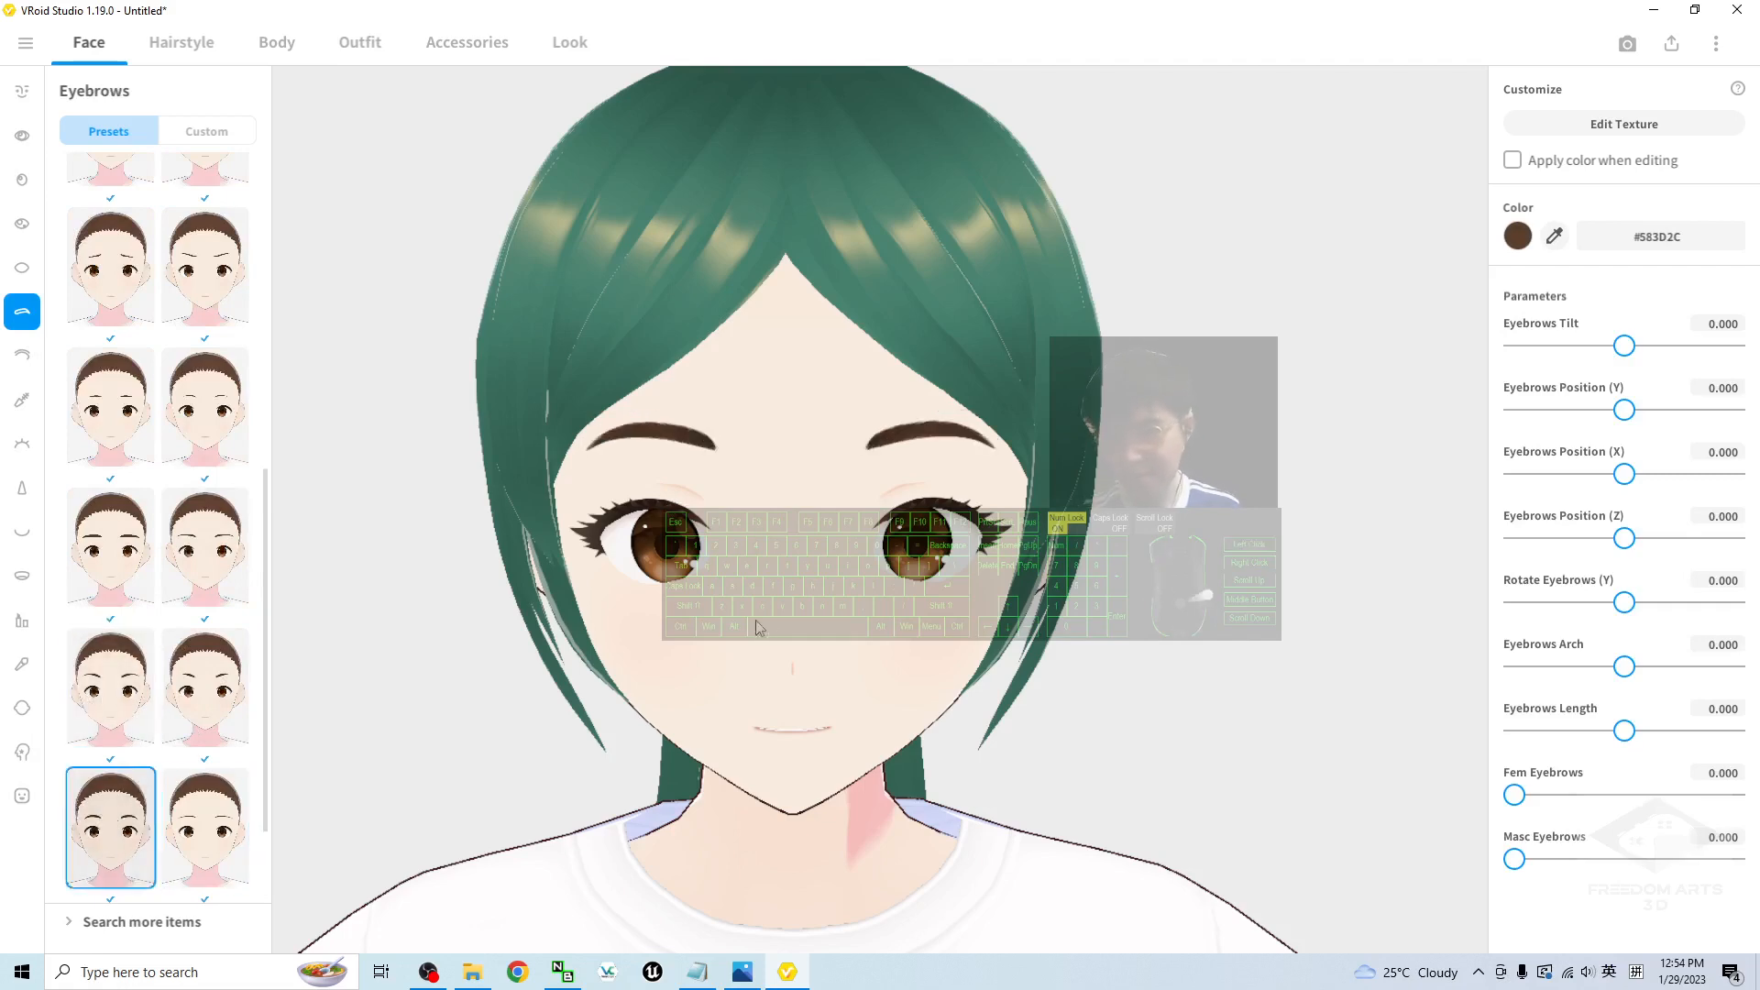
scroll(1133, 701, down, 2)
click(241, 839)
Step: Apply the last lips preset, in pink, to the avatar's mouth
right_drag(1247, 762, 1186, 762)
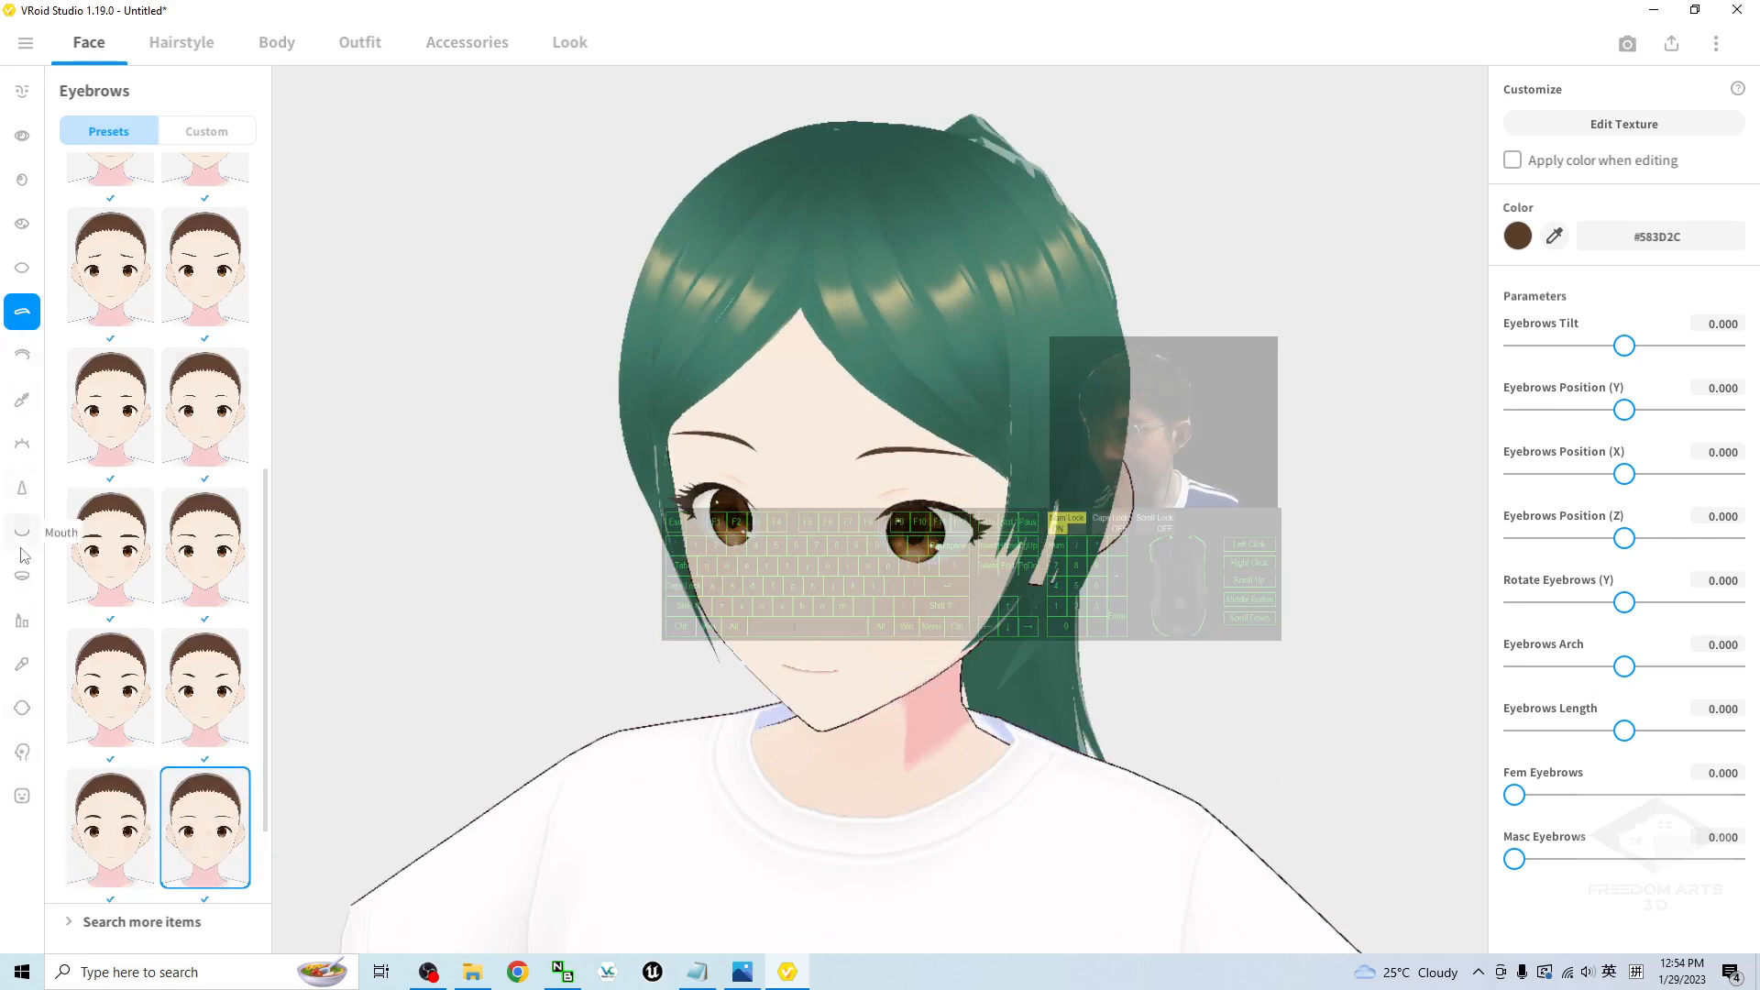
click(22, 621)
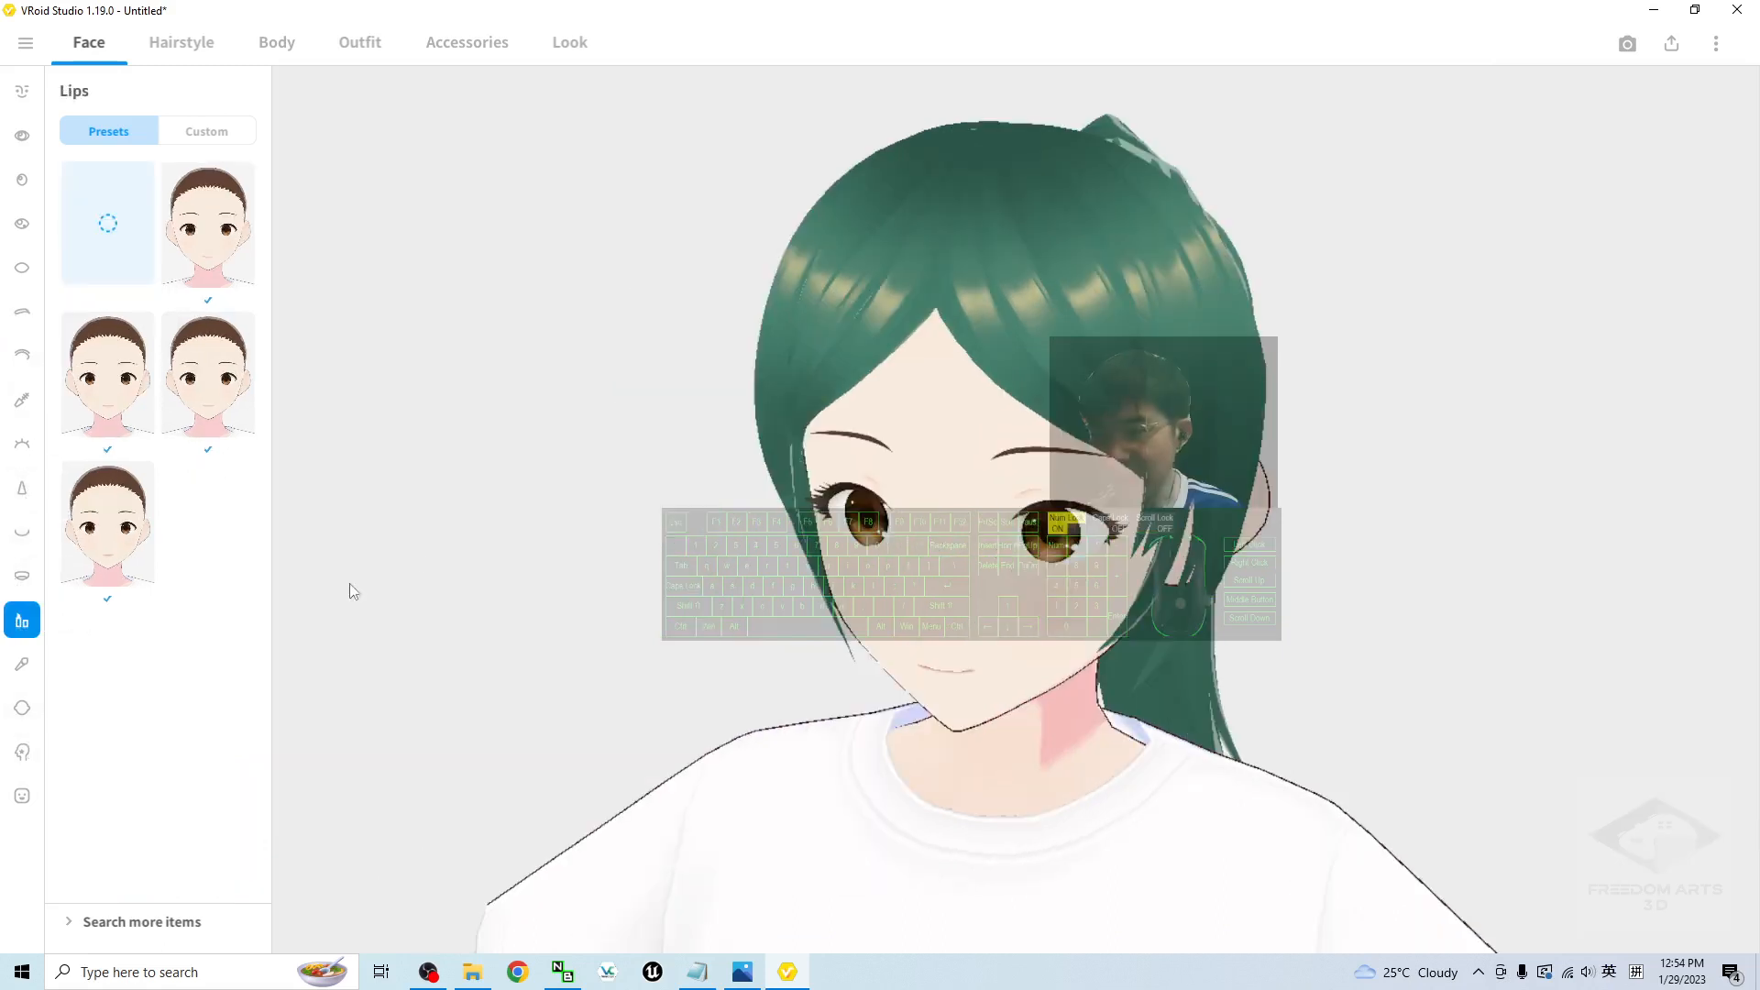
click(131, 529)
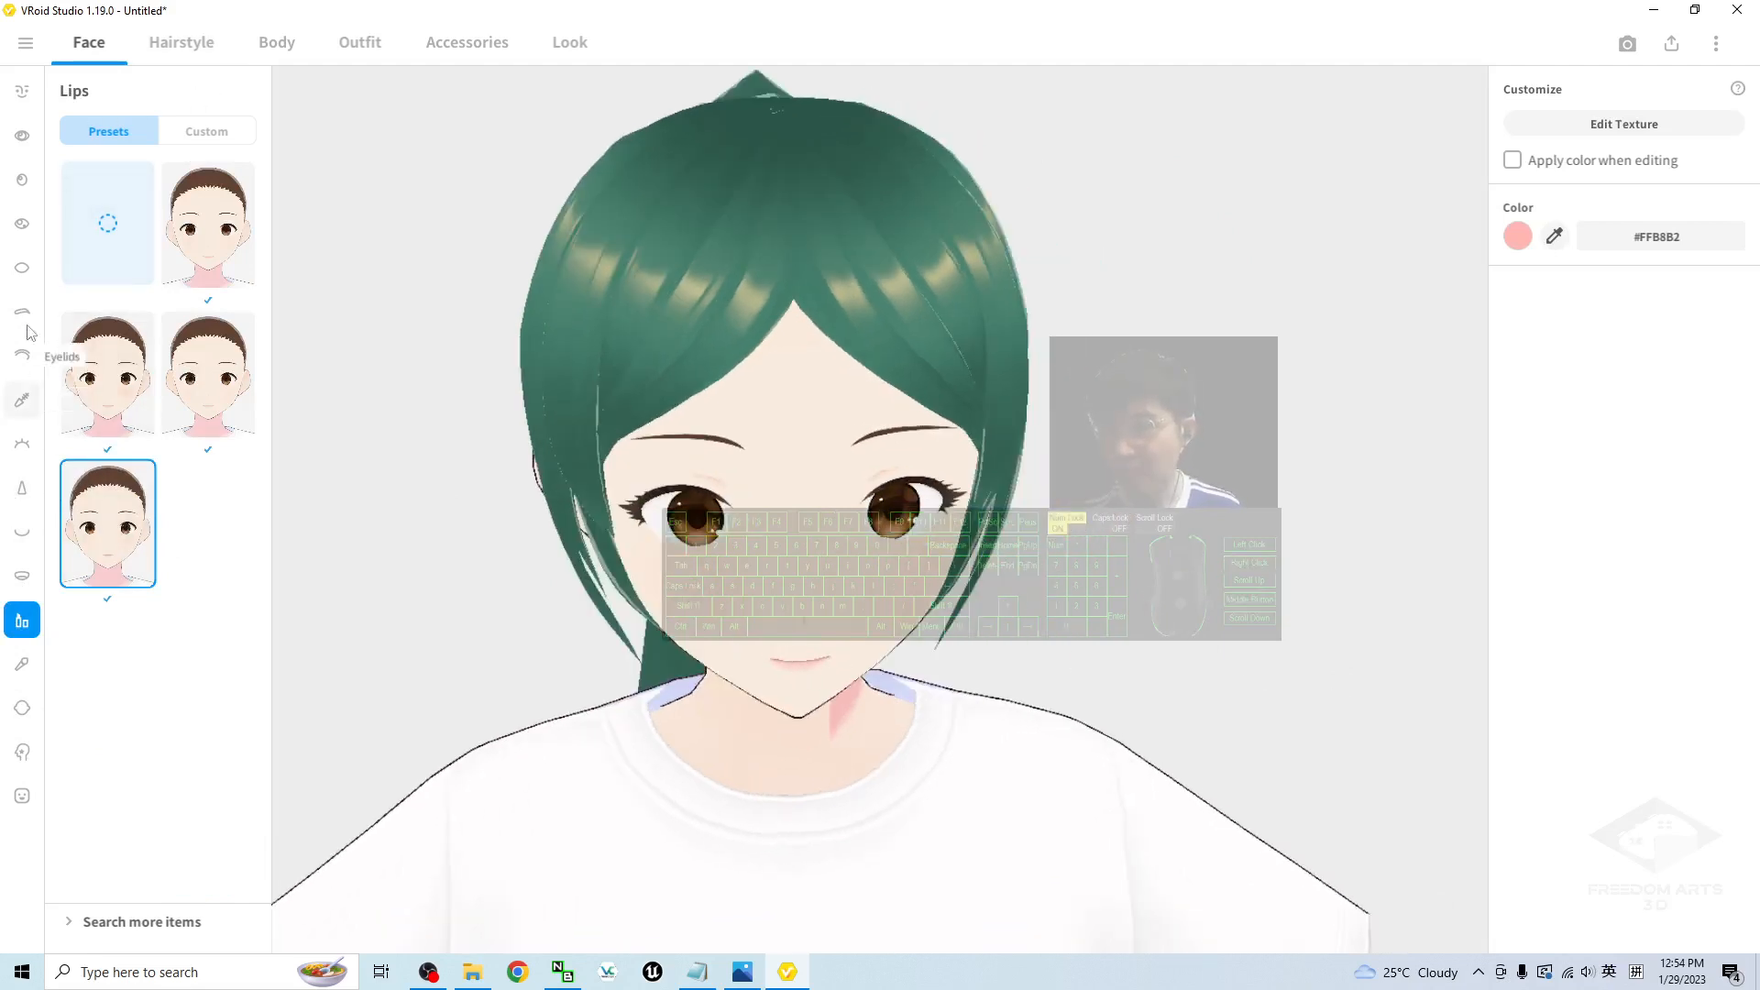
Step: Set the iris color of both eyes to green, #339E68
click(22, 181)
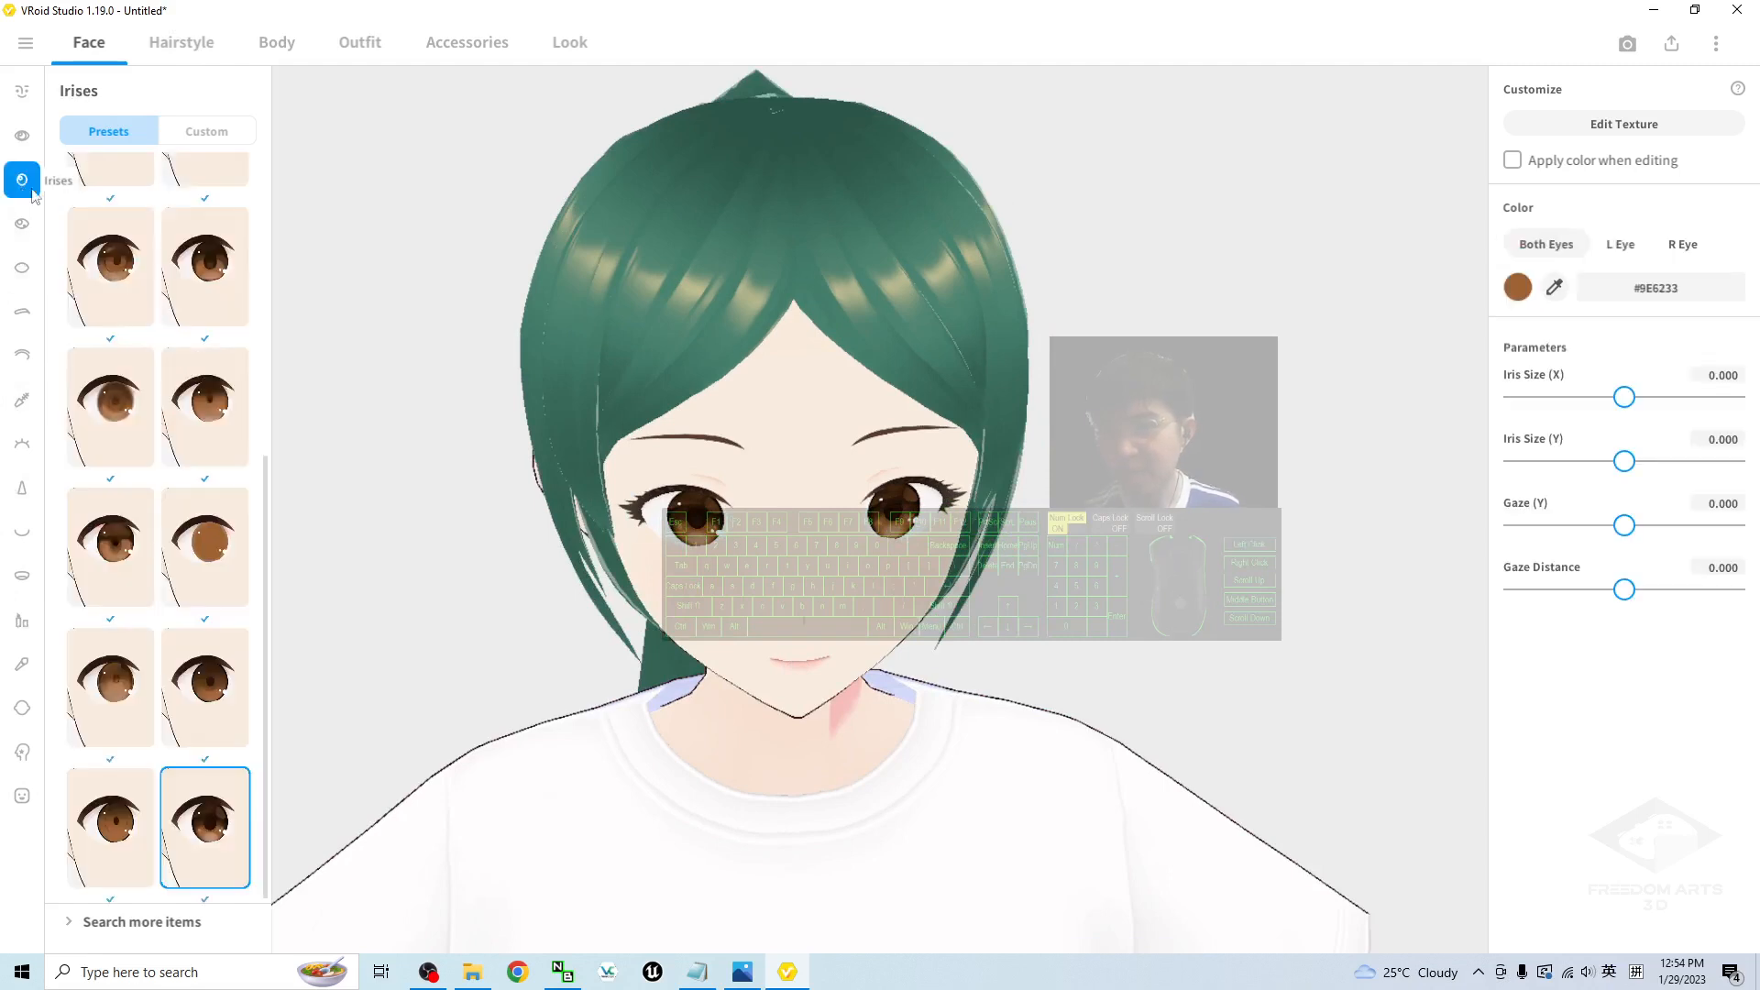
click(1524, 292)
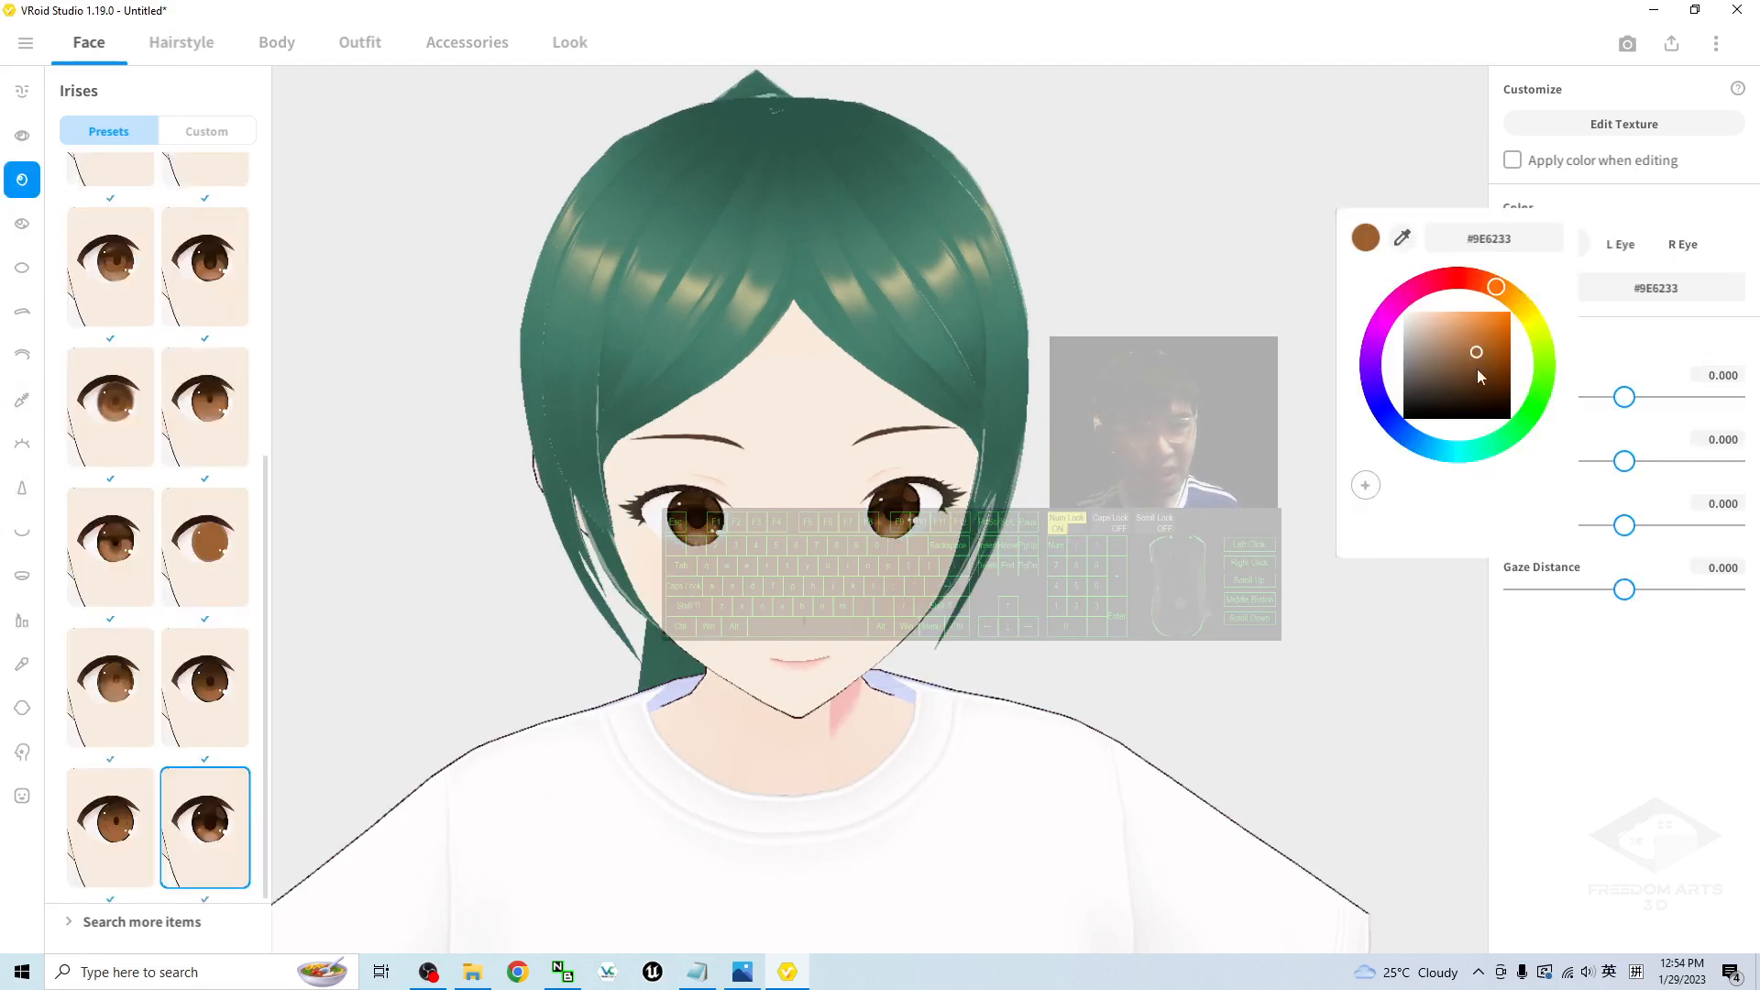
drag(1513, 448, 1509, 459)
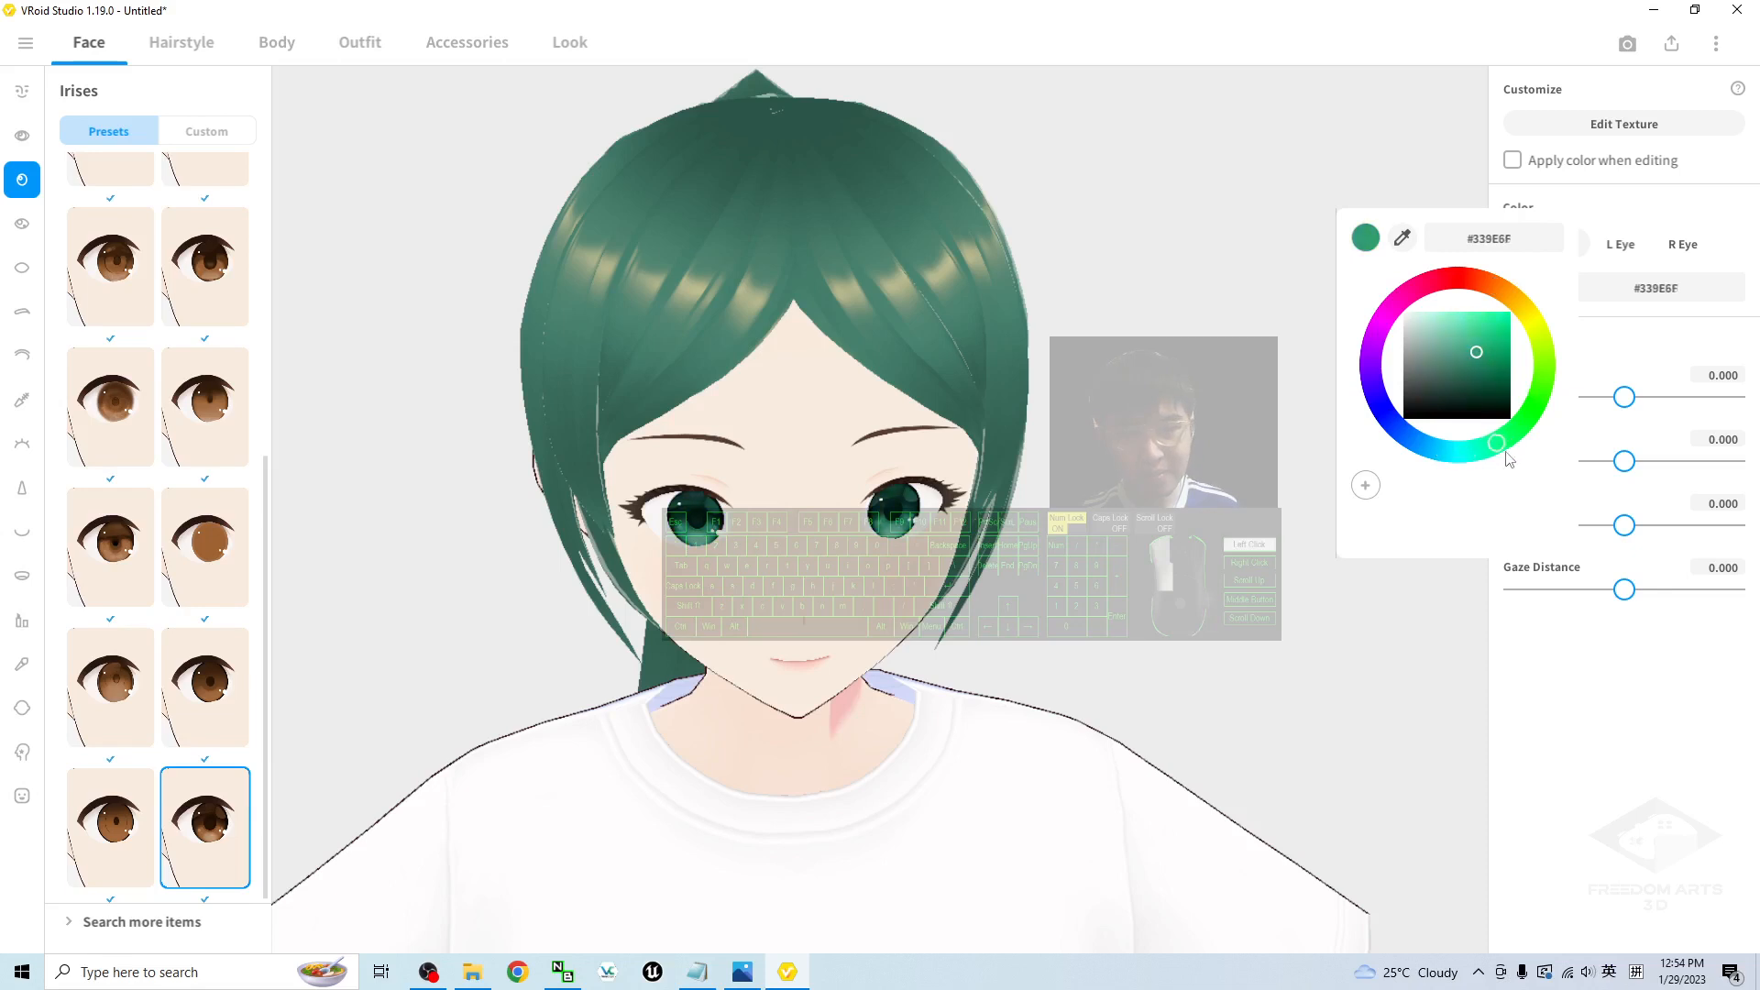
drag(1551, 375, 1522, 430)
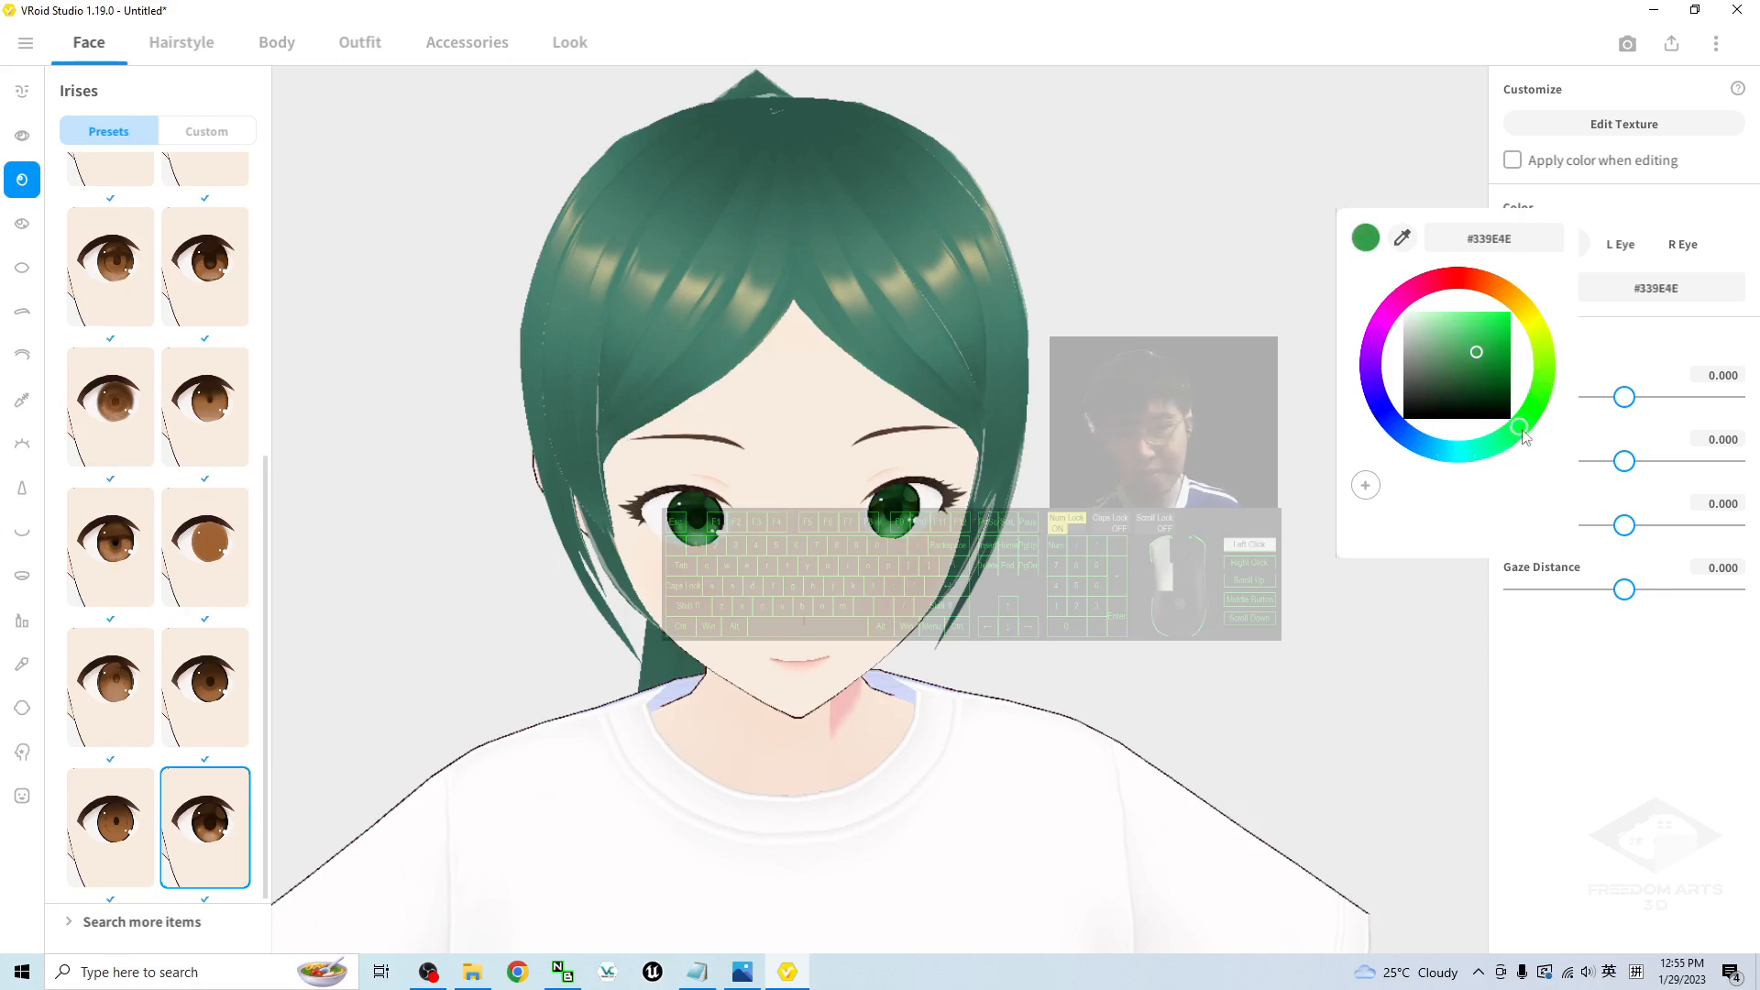
click(1104, 612)
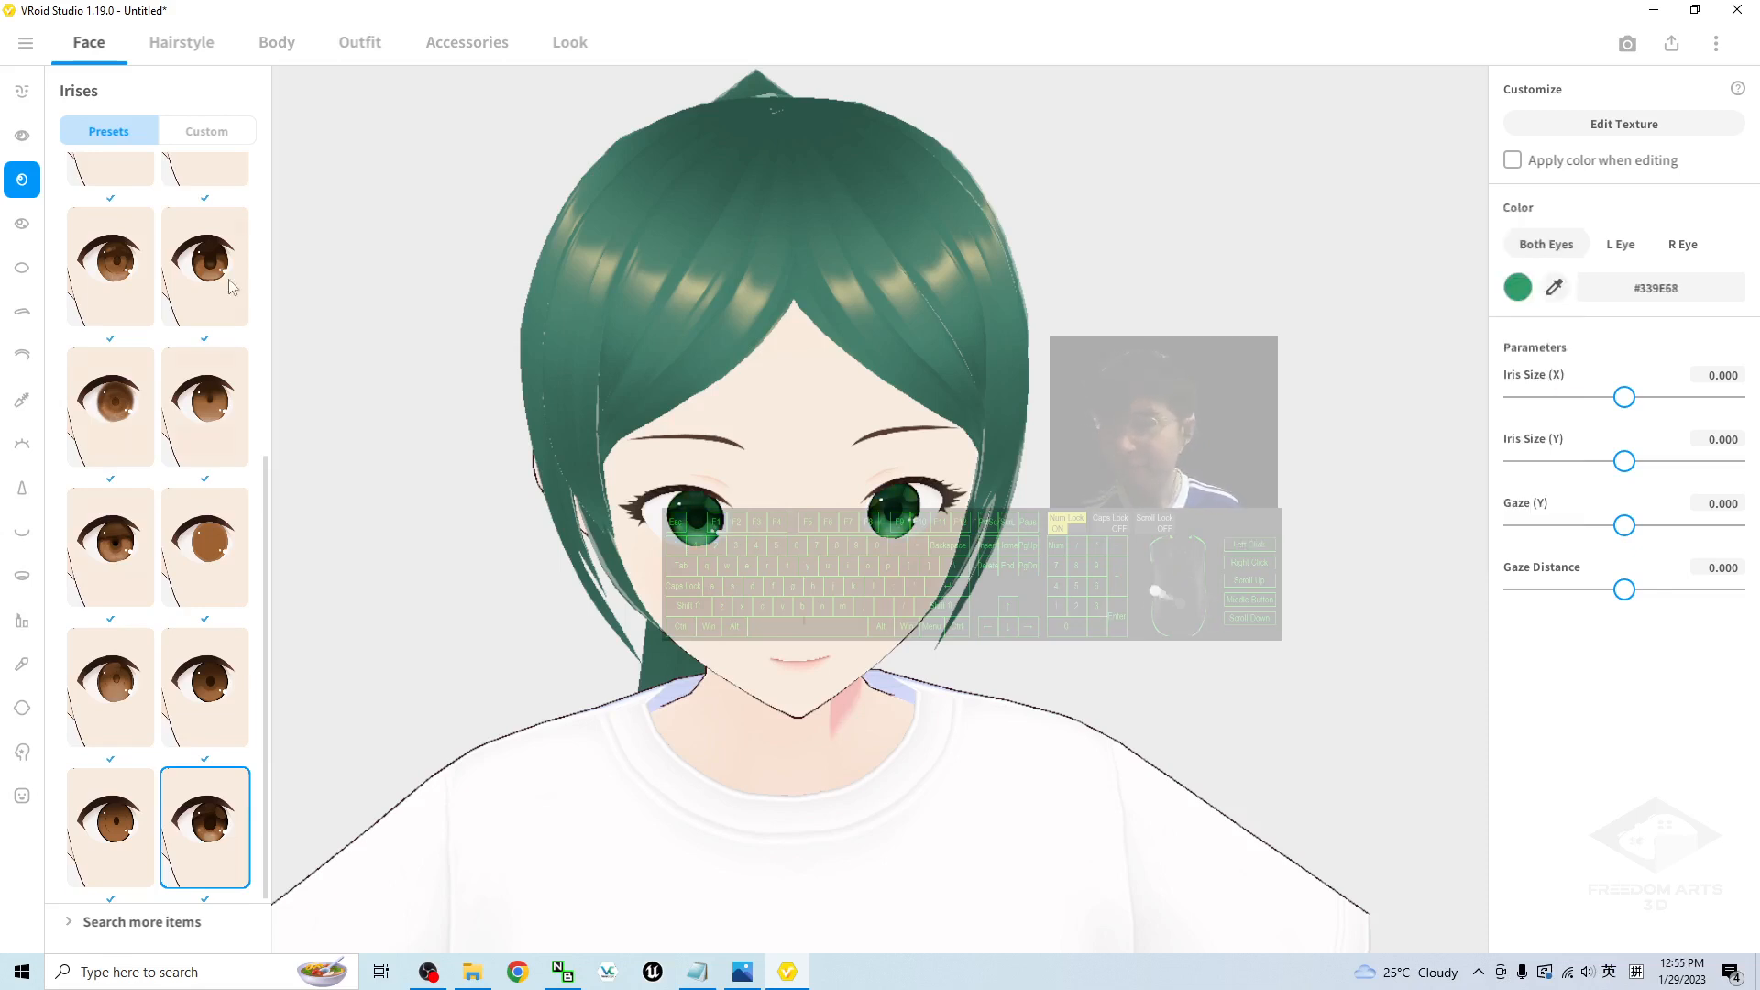
Step: Dress the avatar in the school uniform set with white shirt, purple bow, plaid skirt and dark knee socks
click(325, 54)
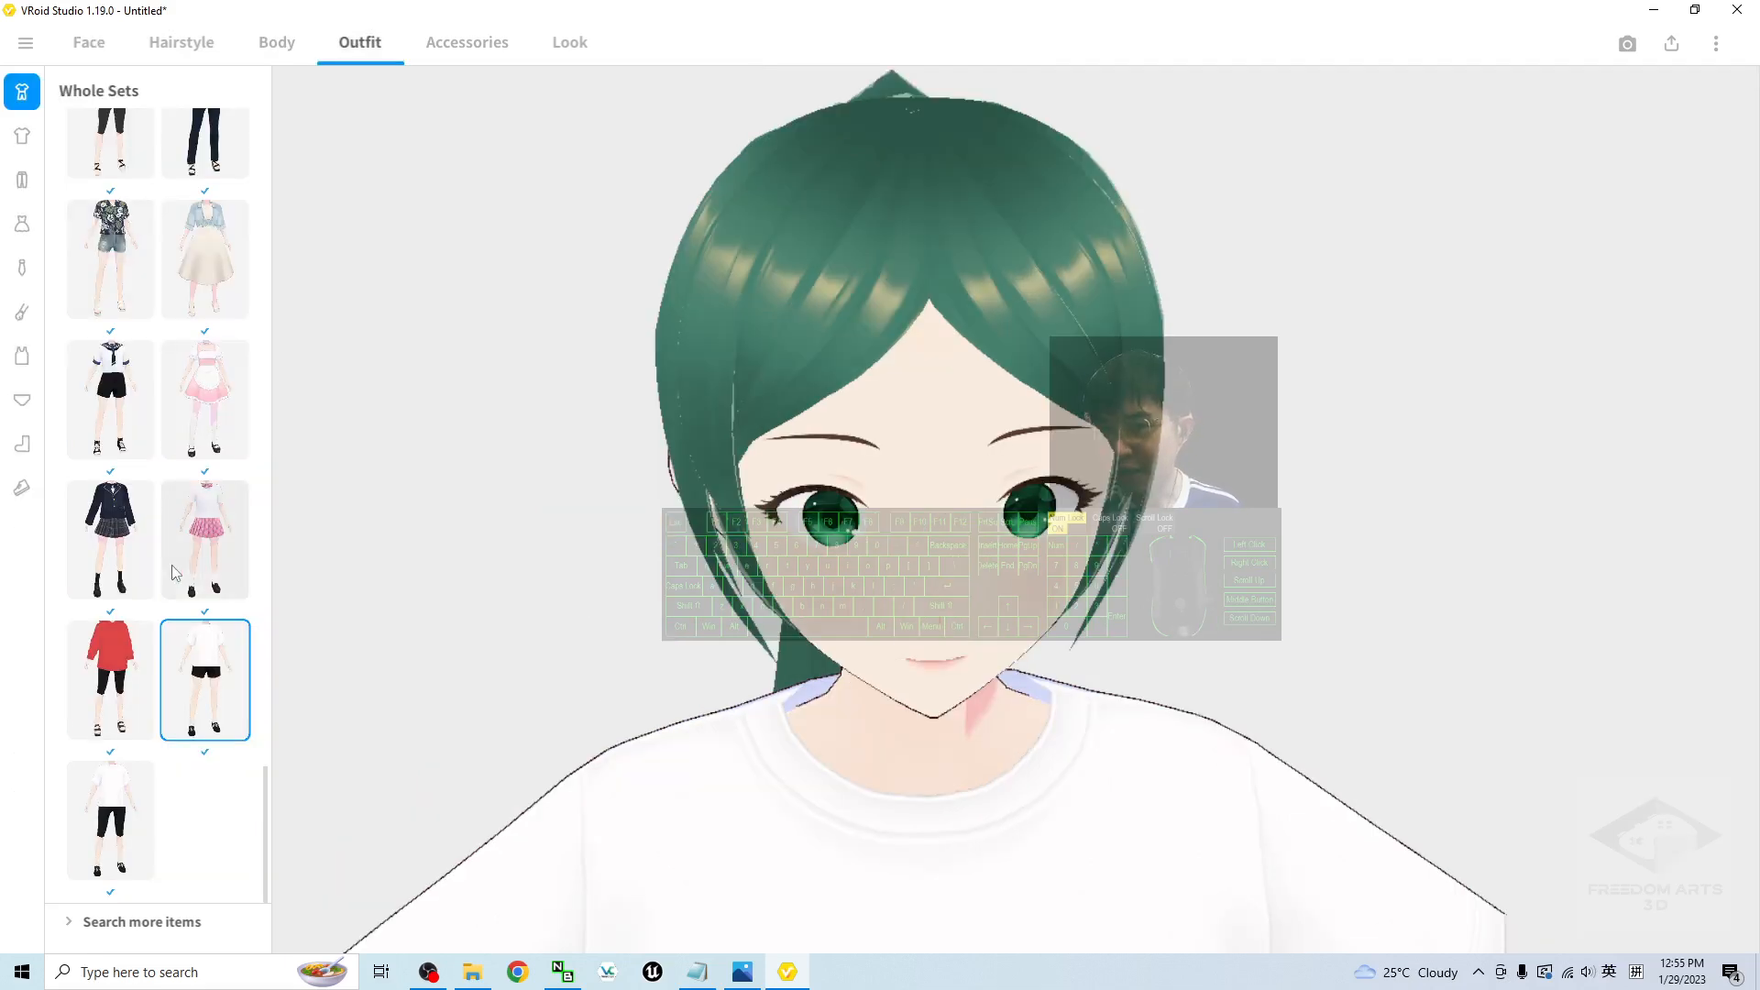
scroll(248, 719, up, 3)
drag(265, 758, 241, 284)
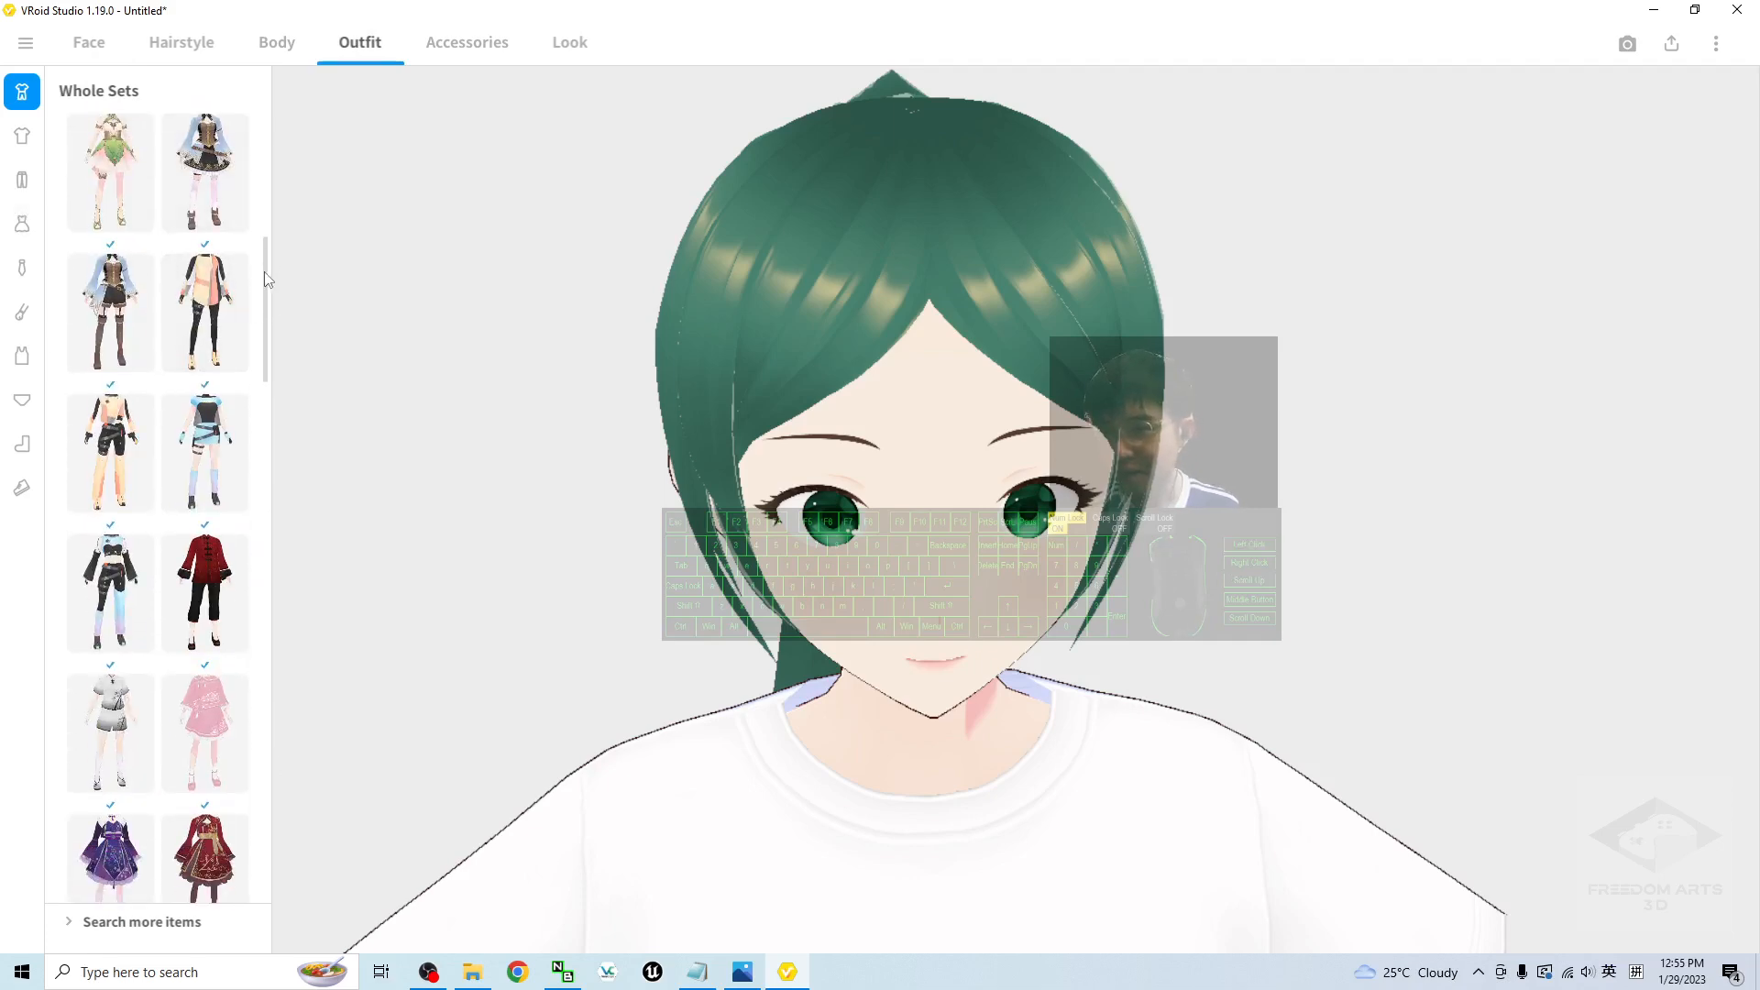
drag(266, 279, 285, 559)
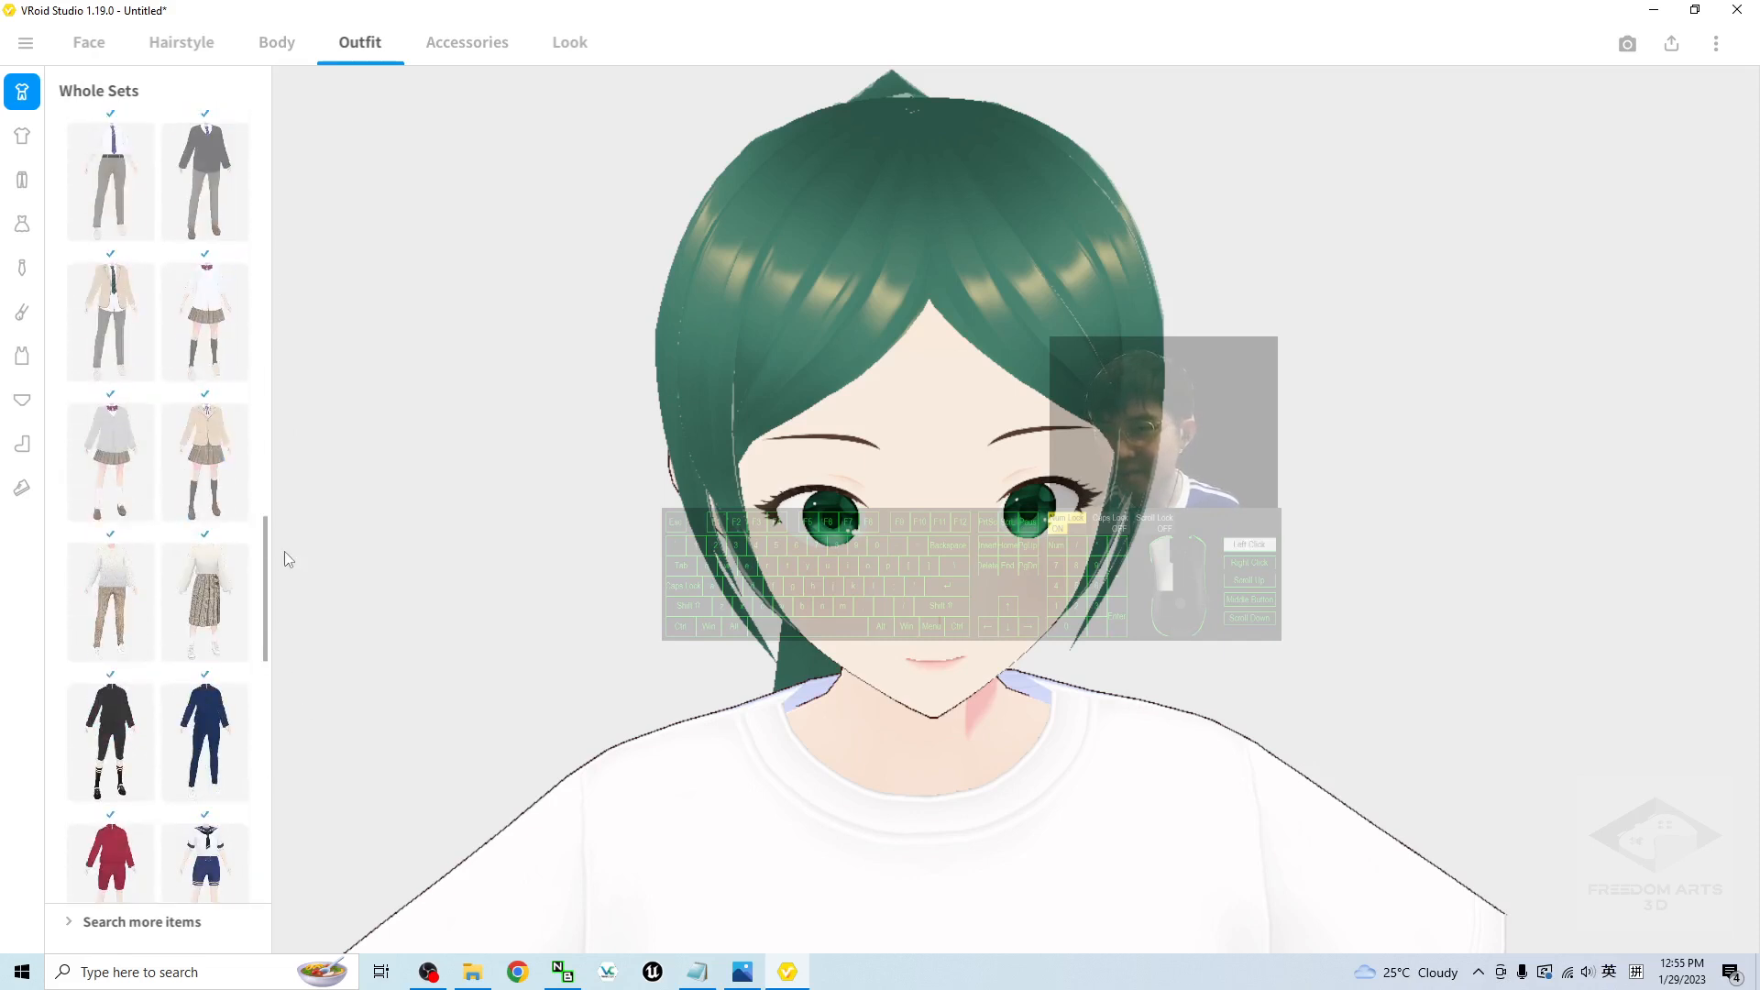
click(205, 321)
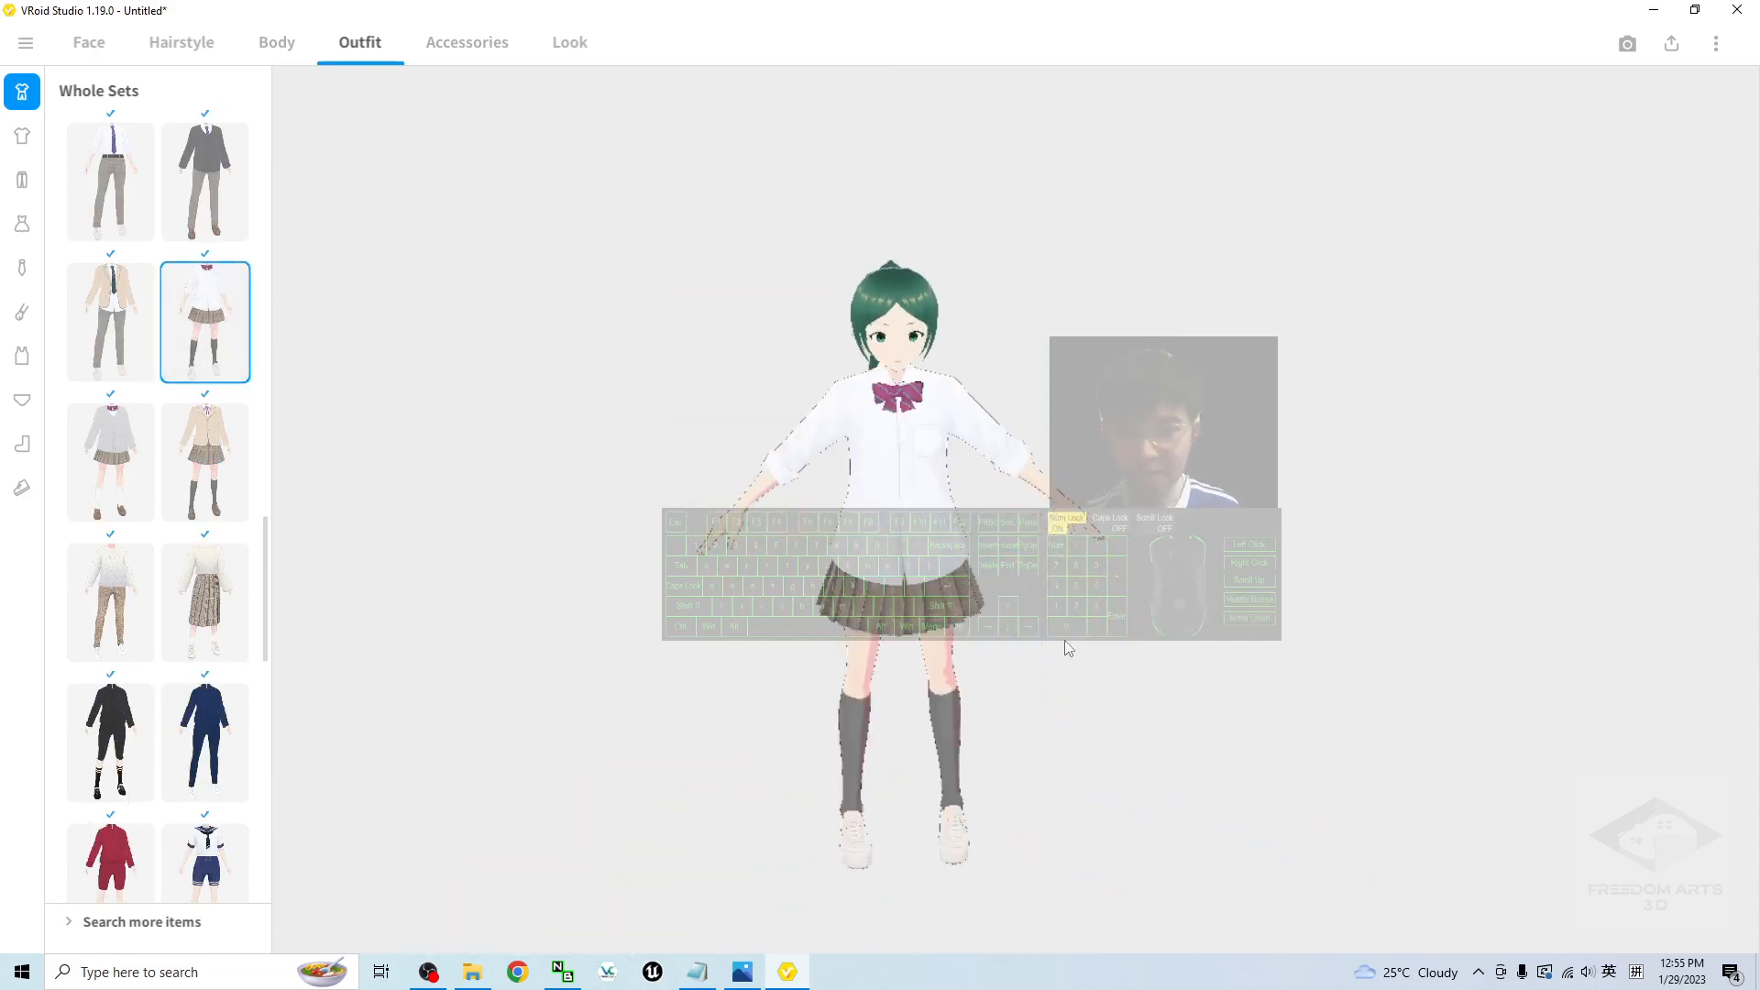
right_drag(1061, 704, 1092, 684)
scroll(157, 768, down, 5)
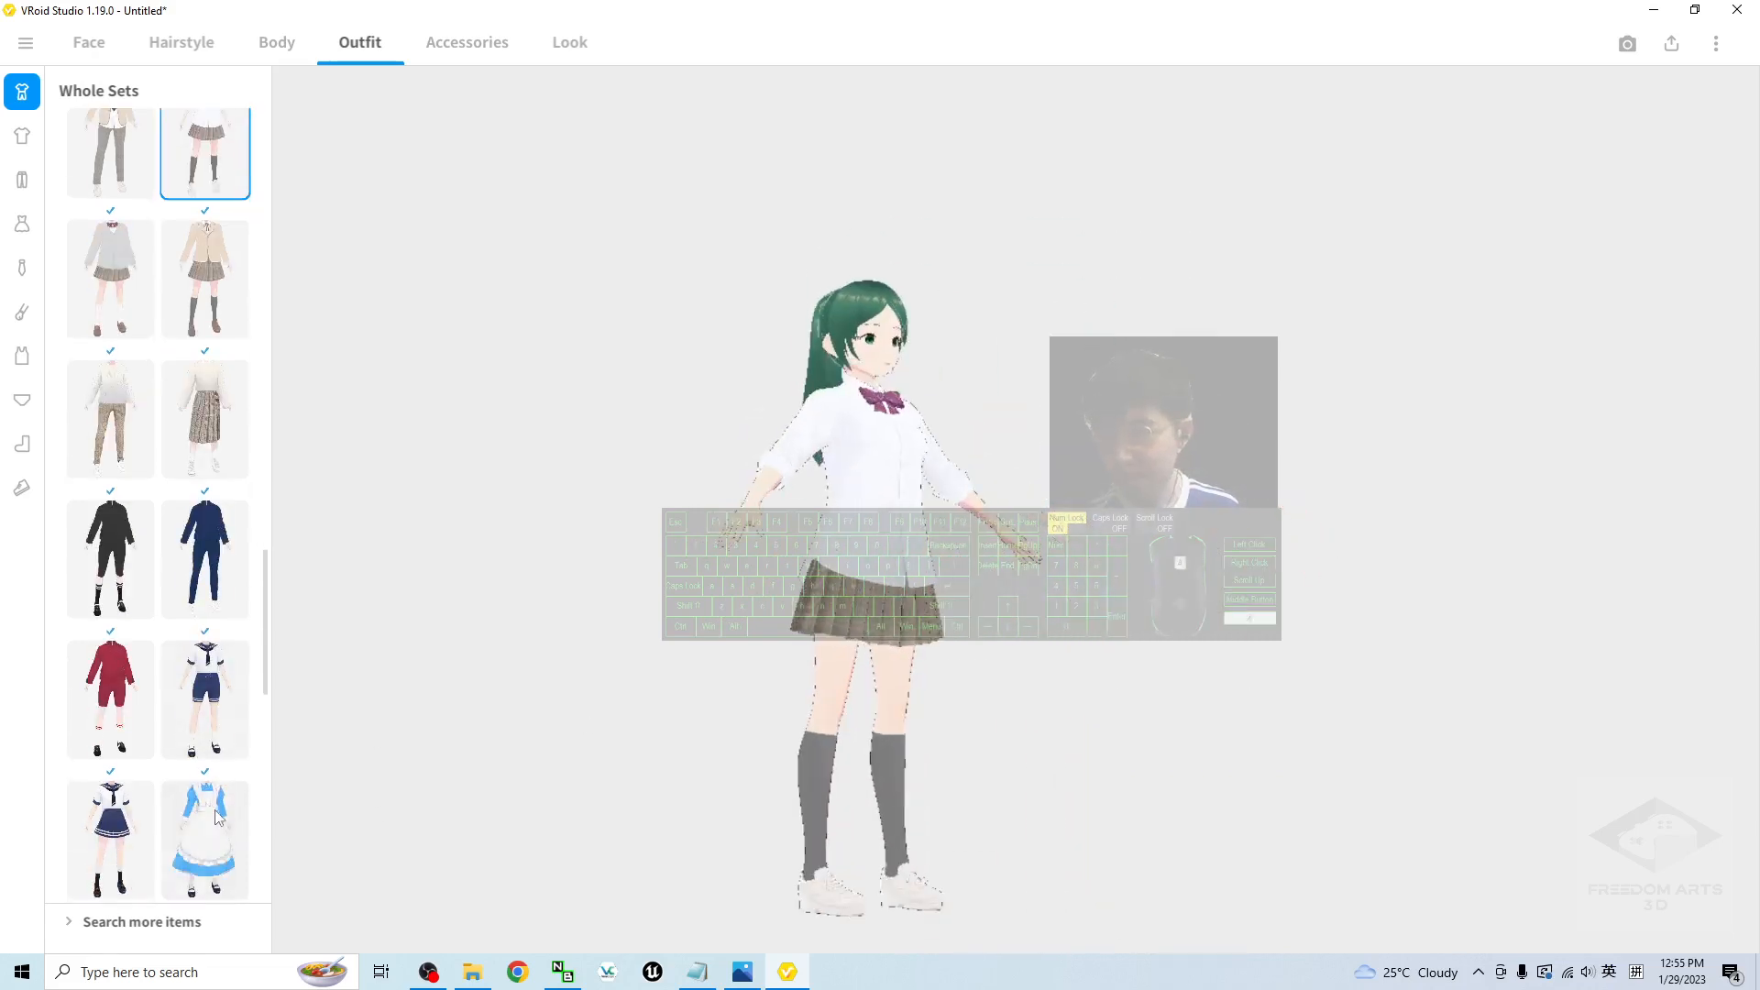
Step: Dress the avatar in the whole set with the knotted light-blue denim shirt over a long cream dress
scroll(157, 769, down, 8)
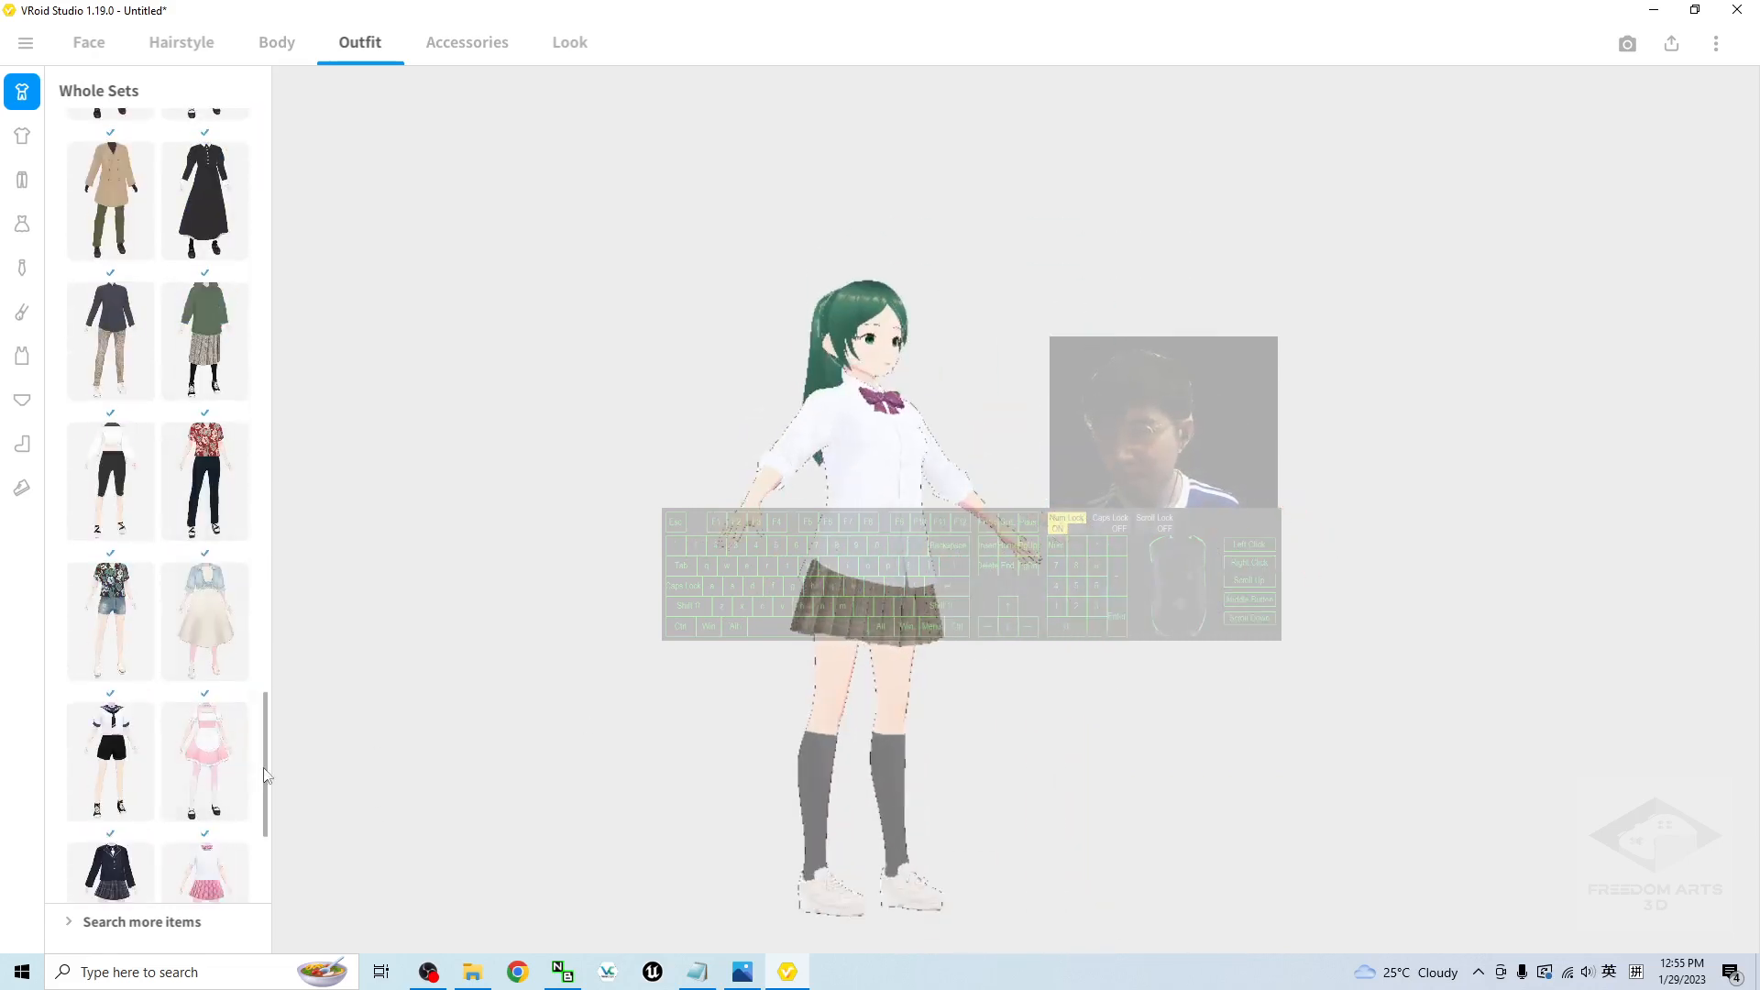
scroll(266, 789, down, 4)
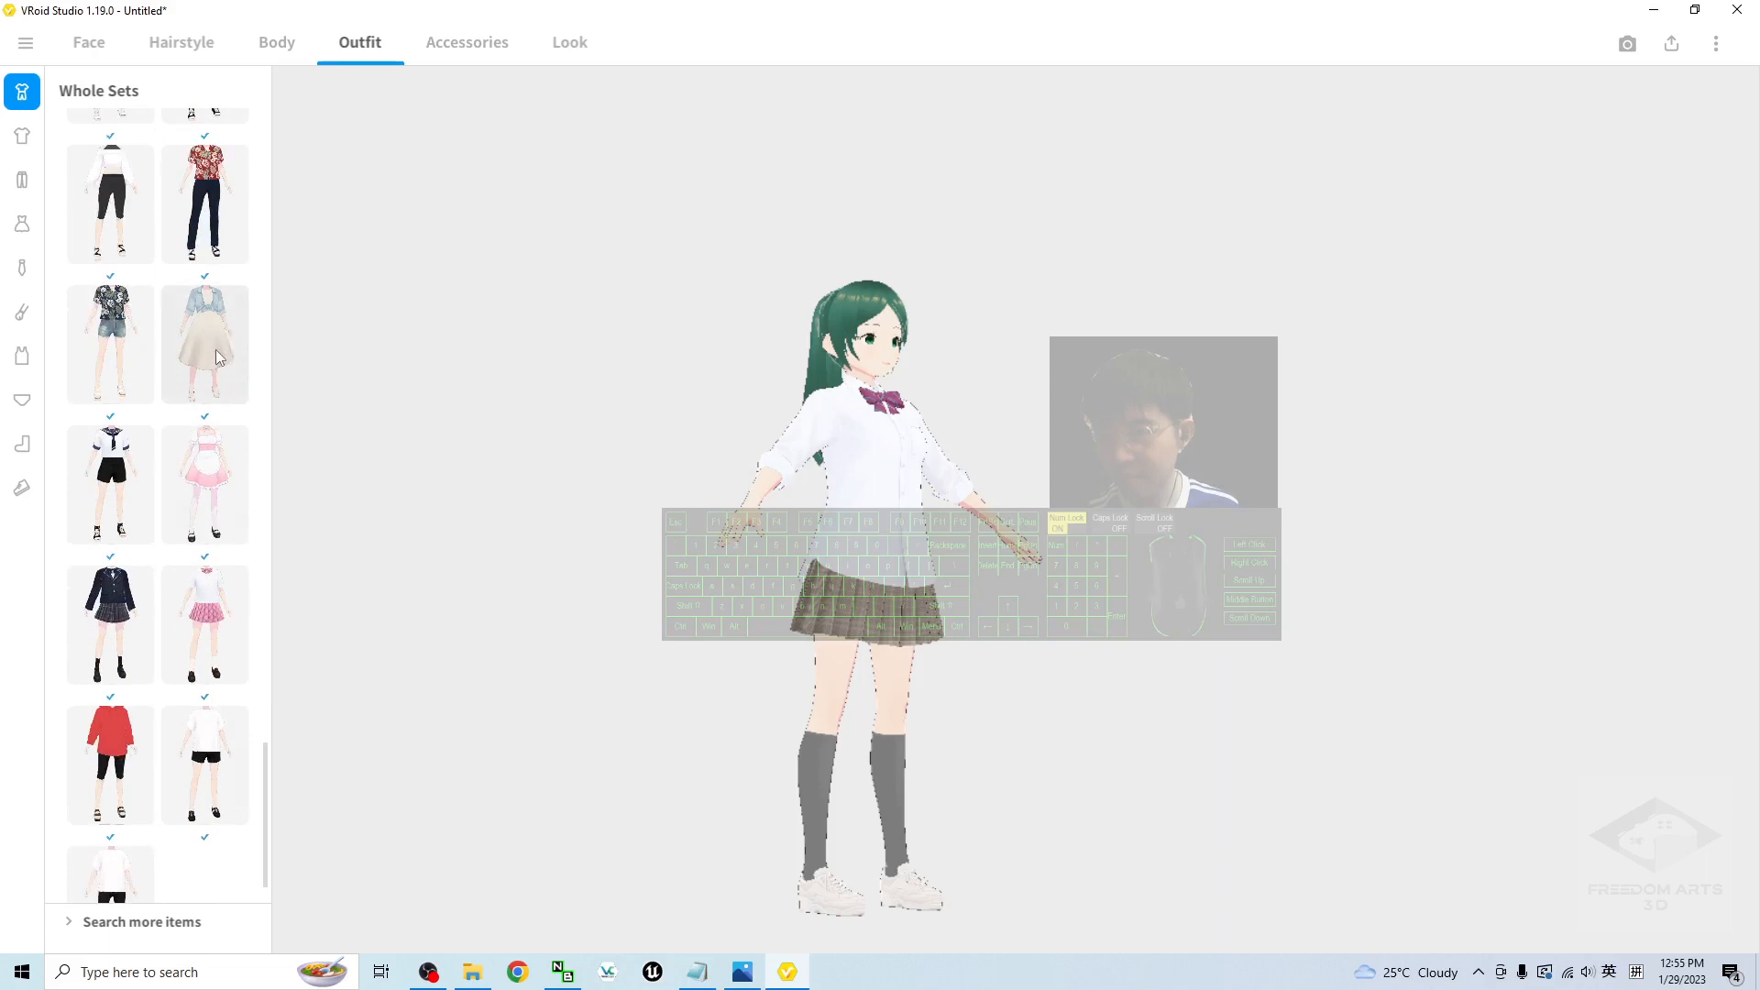
click(216, 350)
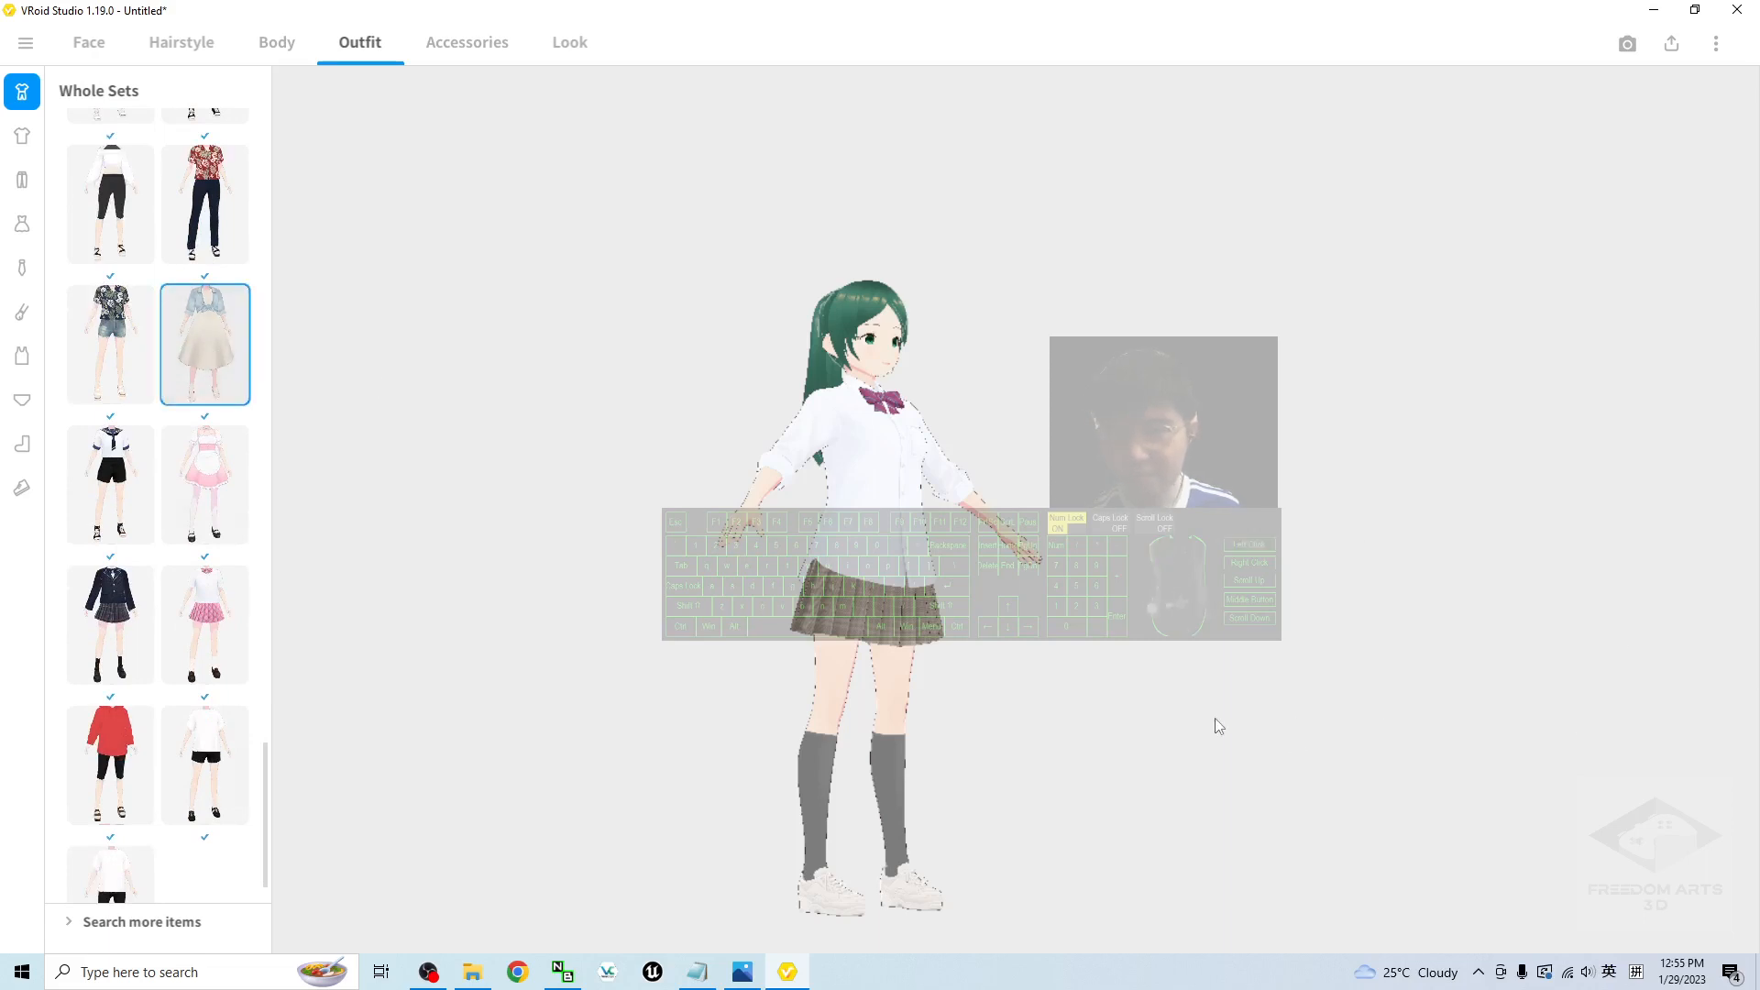
right_drag(1122, 590, 1177, 659)
scroll(1180, 667, up, 5)
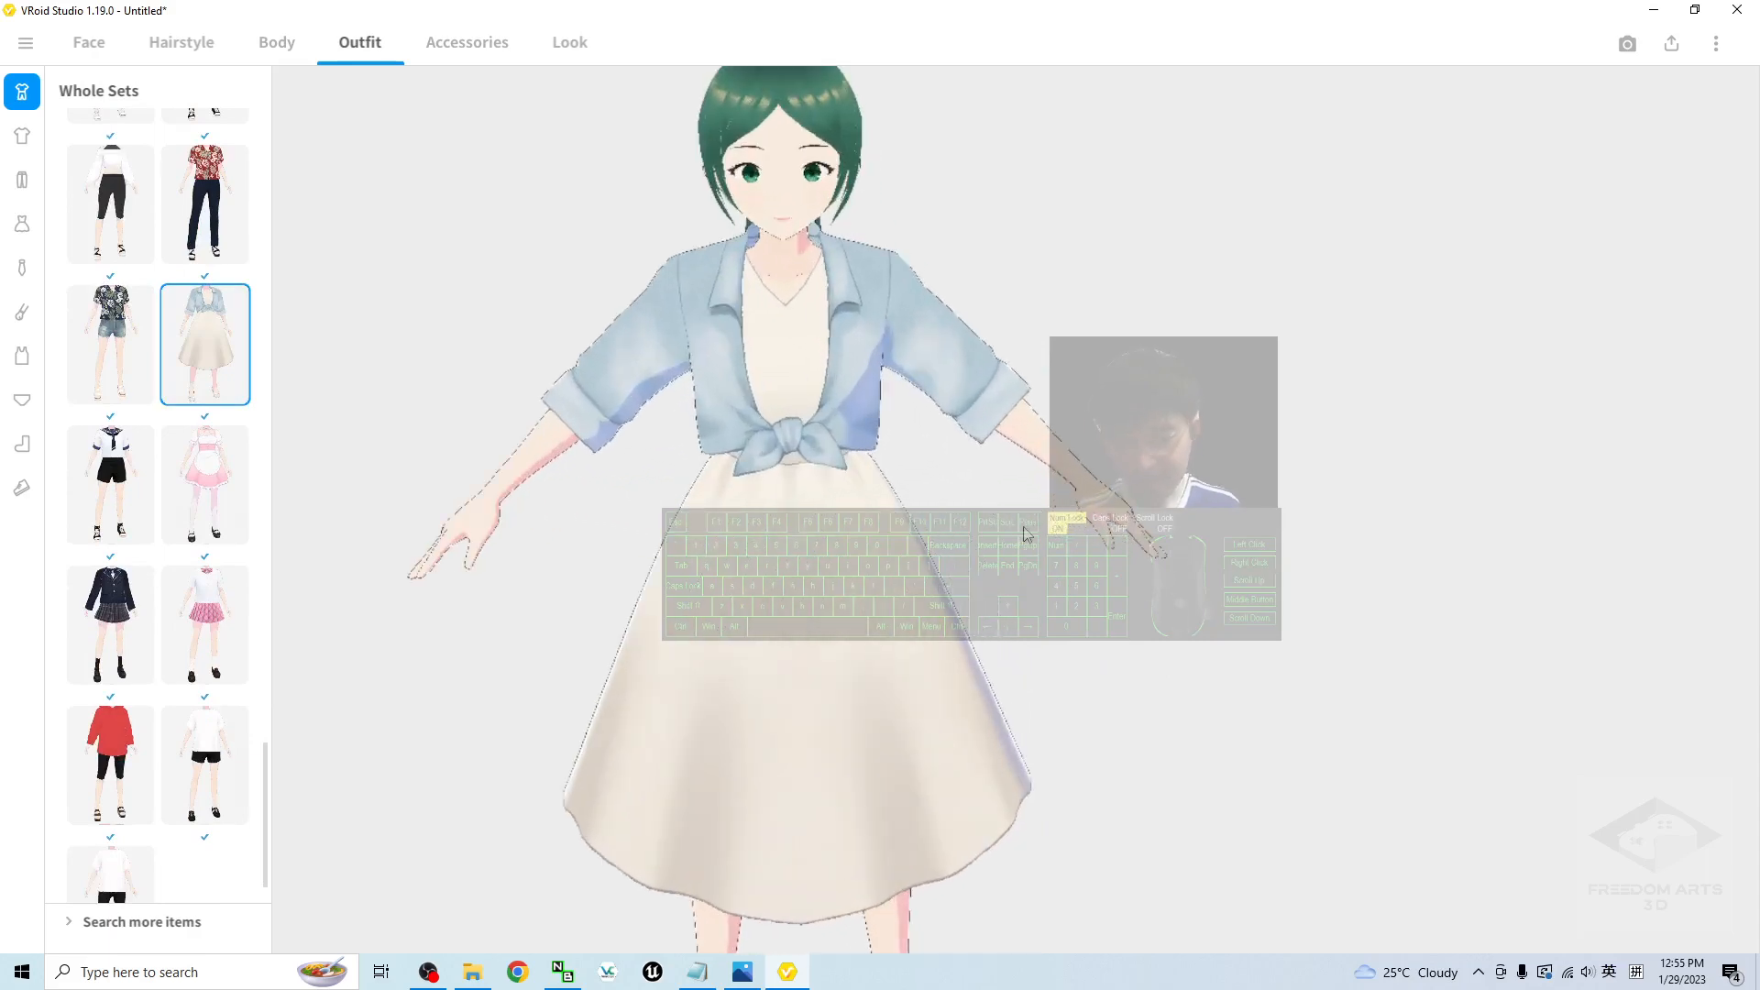
shift+middle_drag(973, 418, 1036, 655)
right_drag(1037, 655, 994, 703)
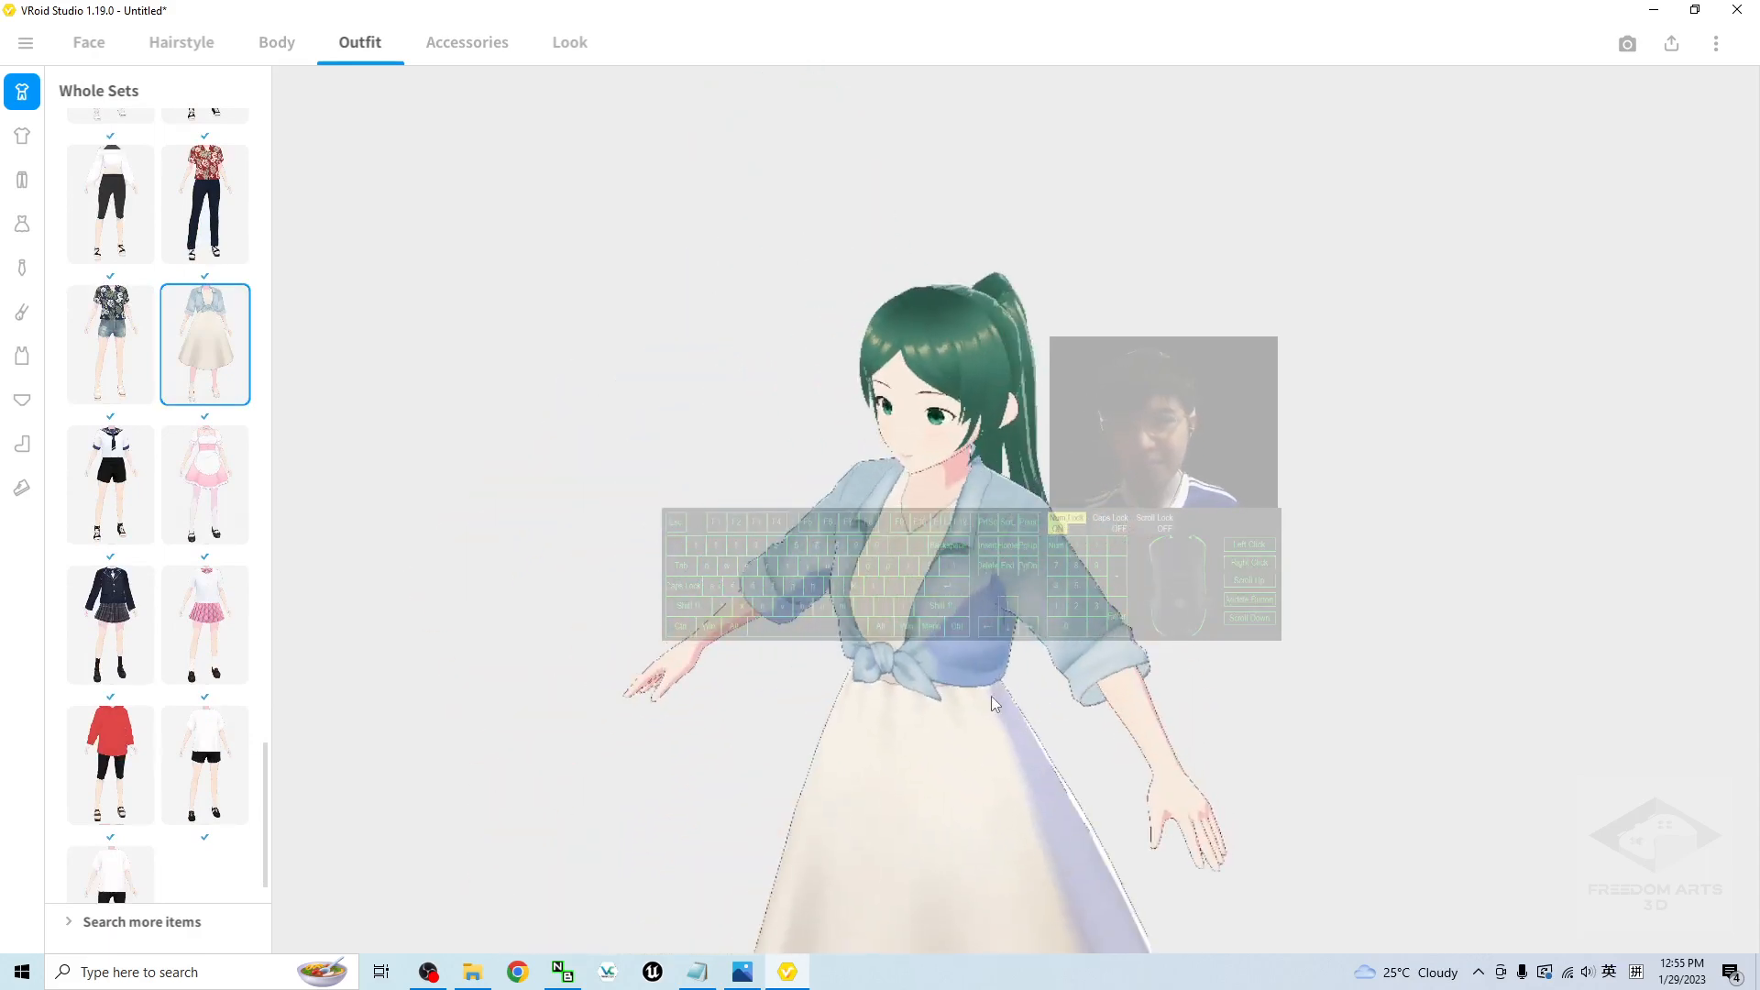
Step: Create a desktop folder named "01 - From Vroid" and open it beside the reduced avatar editor window
drag(1040, 11, 1233, 117)
right_click(137, 514)
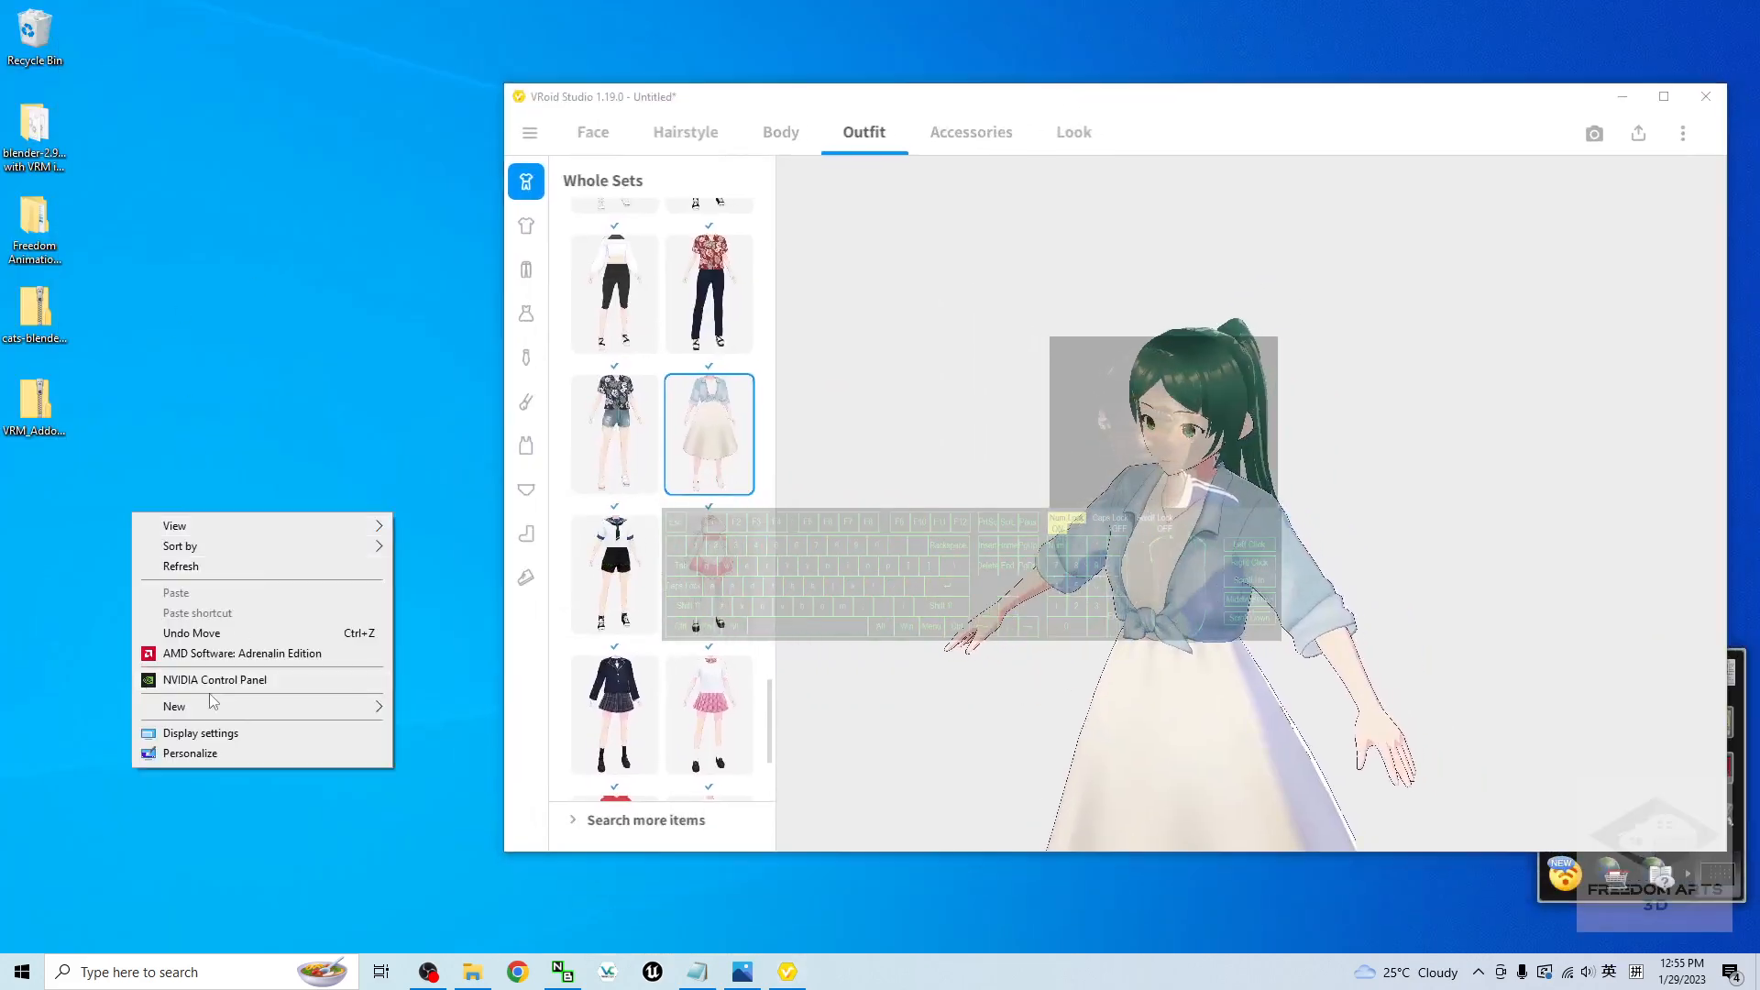
mouse_move(220, 715)
click(434, 710)
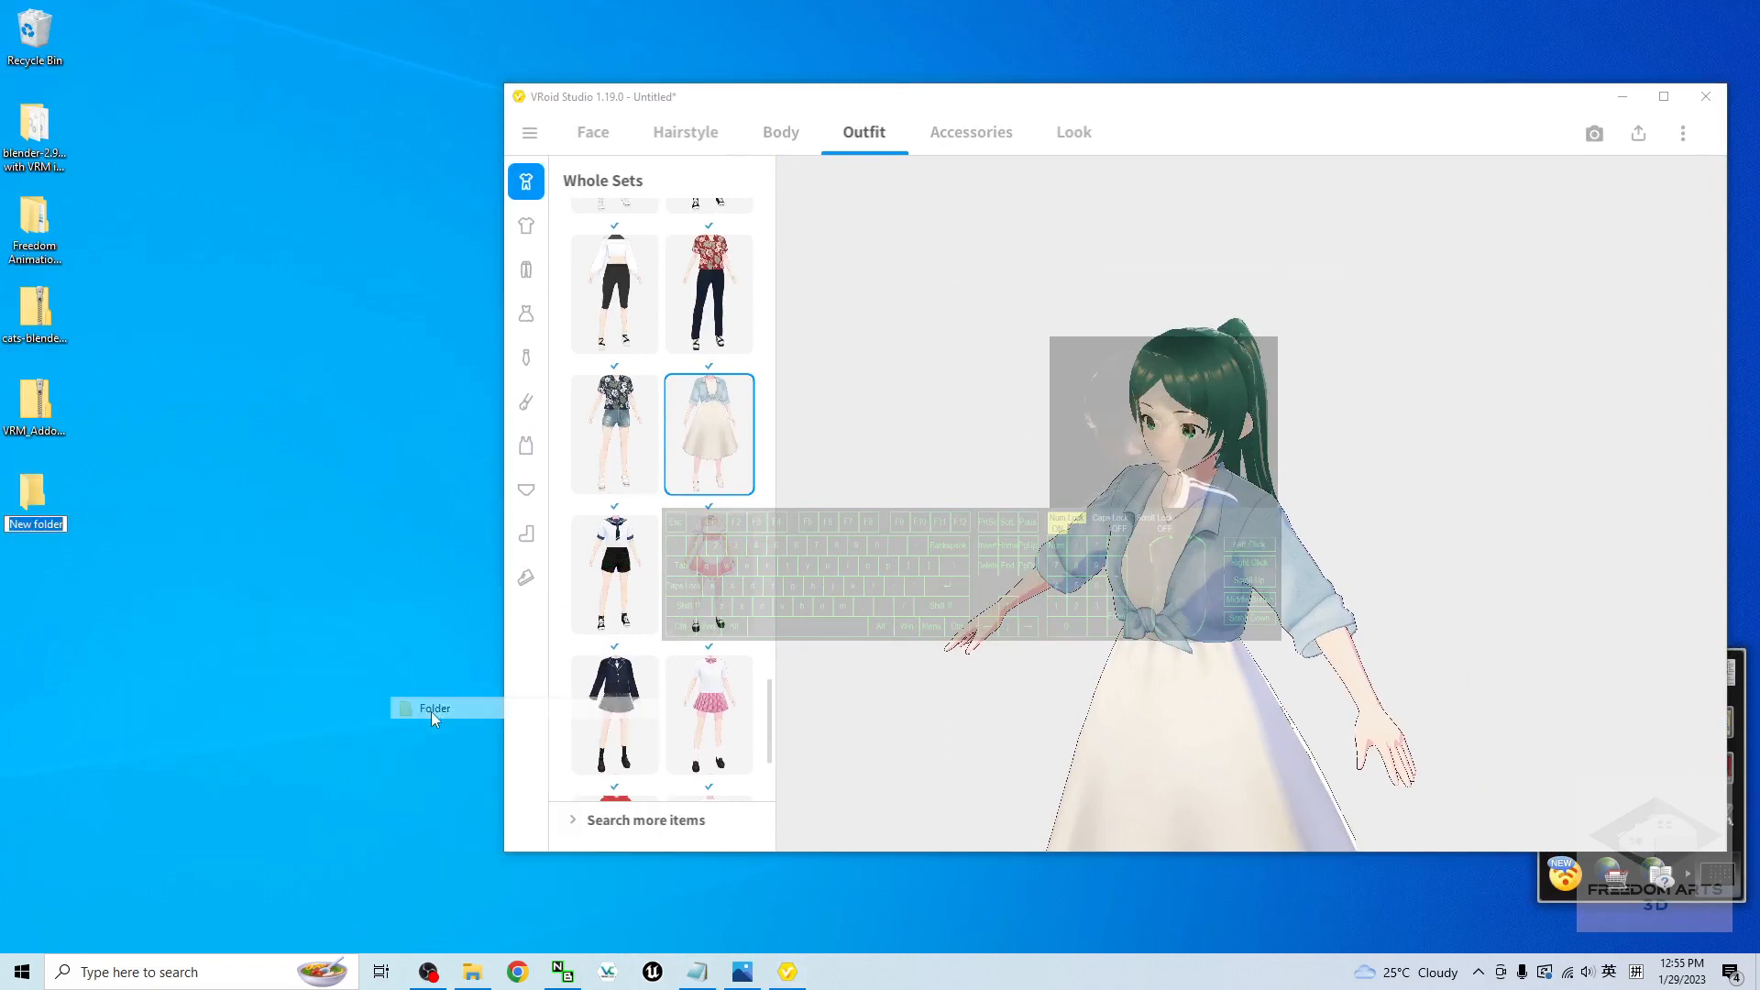
text(01 - )
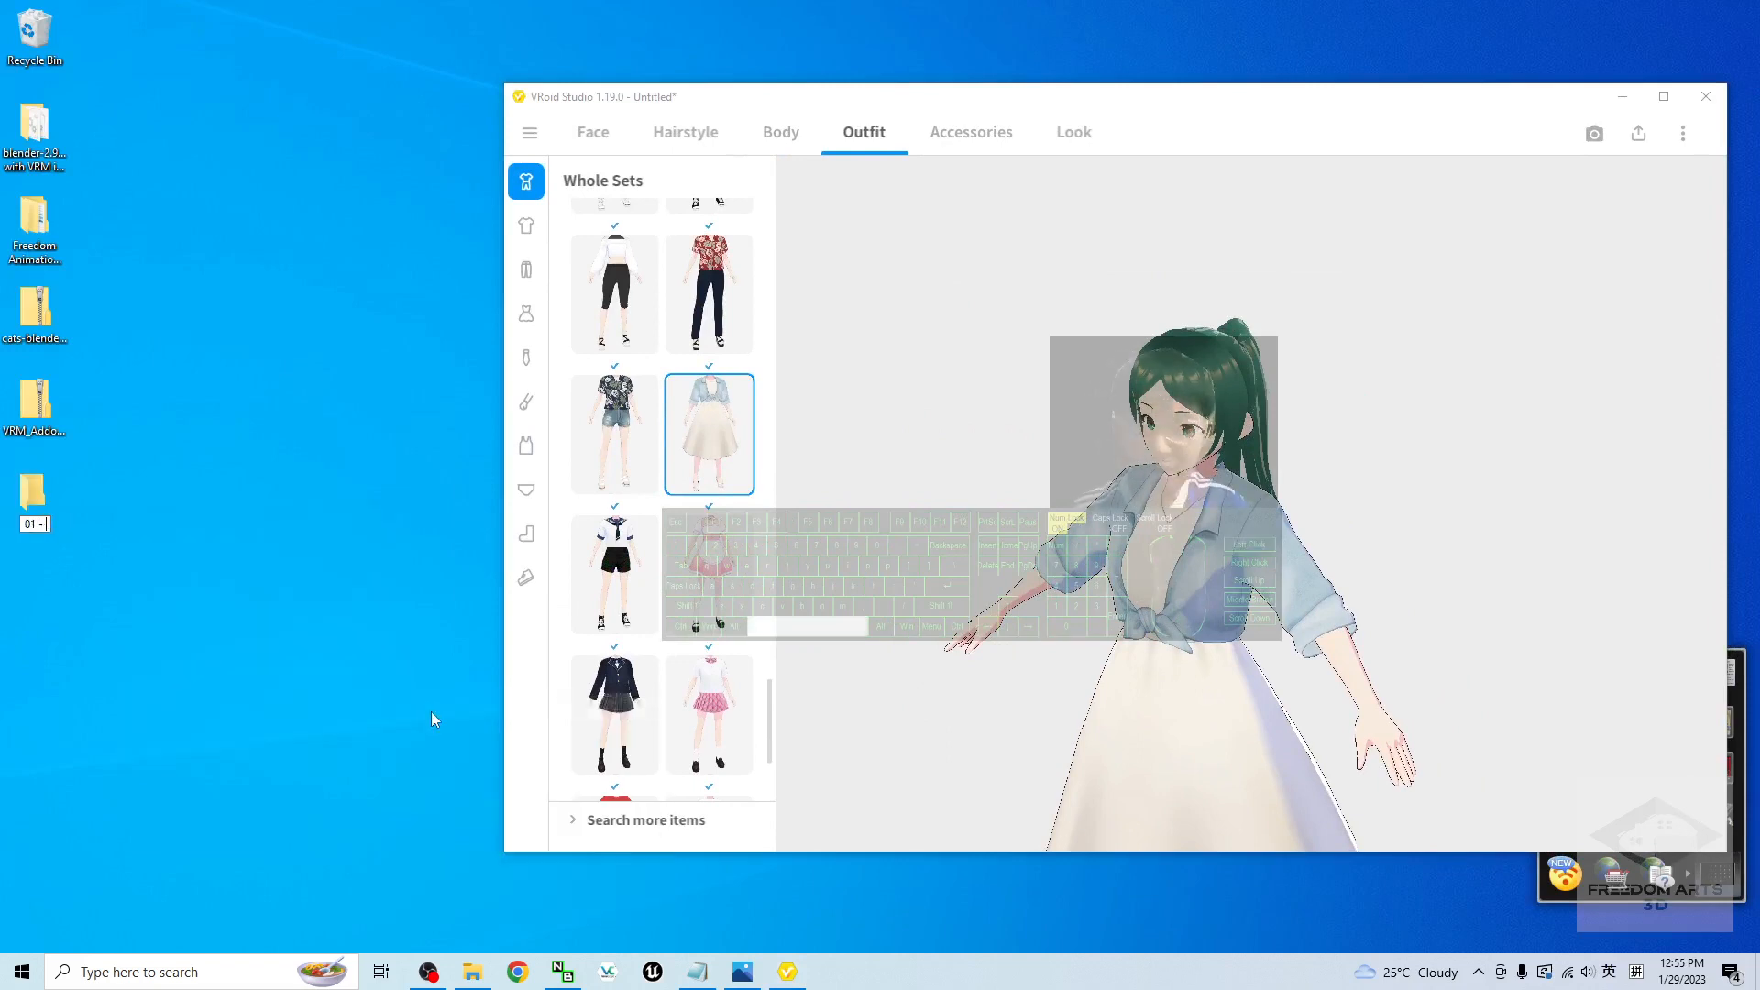
text(From Vroid)
key(Return)
key(Return)
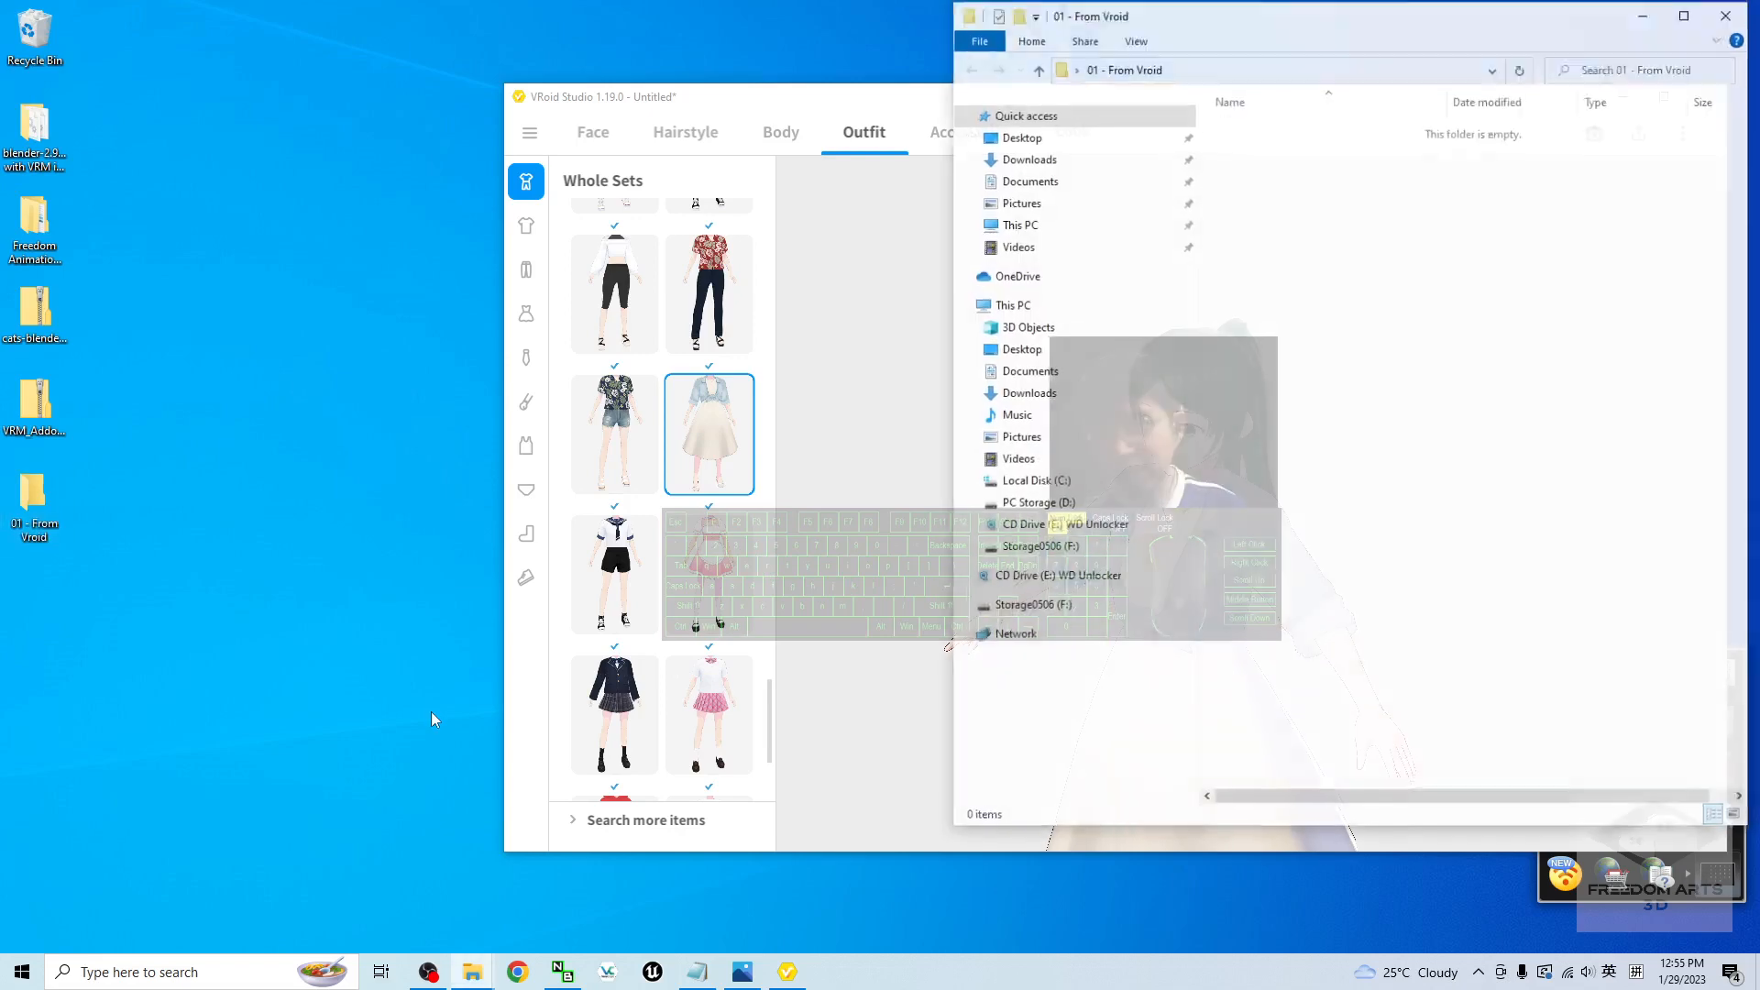
drag(1529, 20, 690, 99)
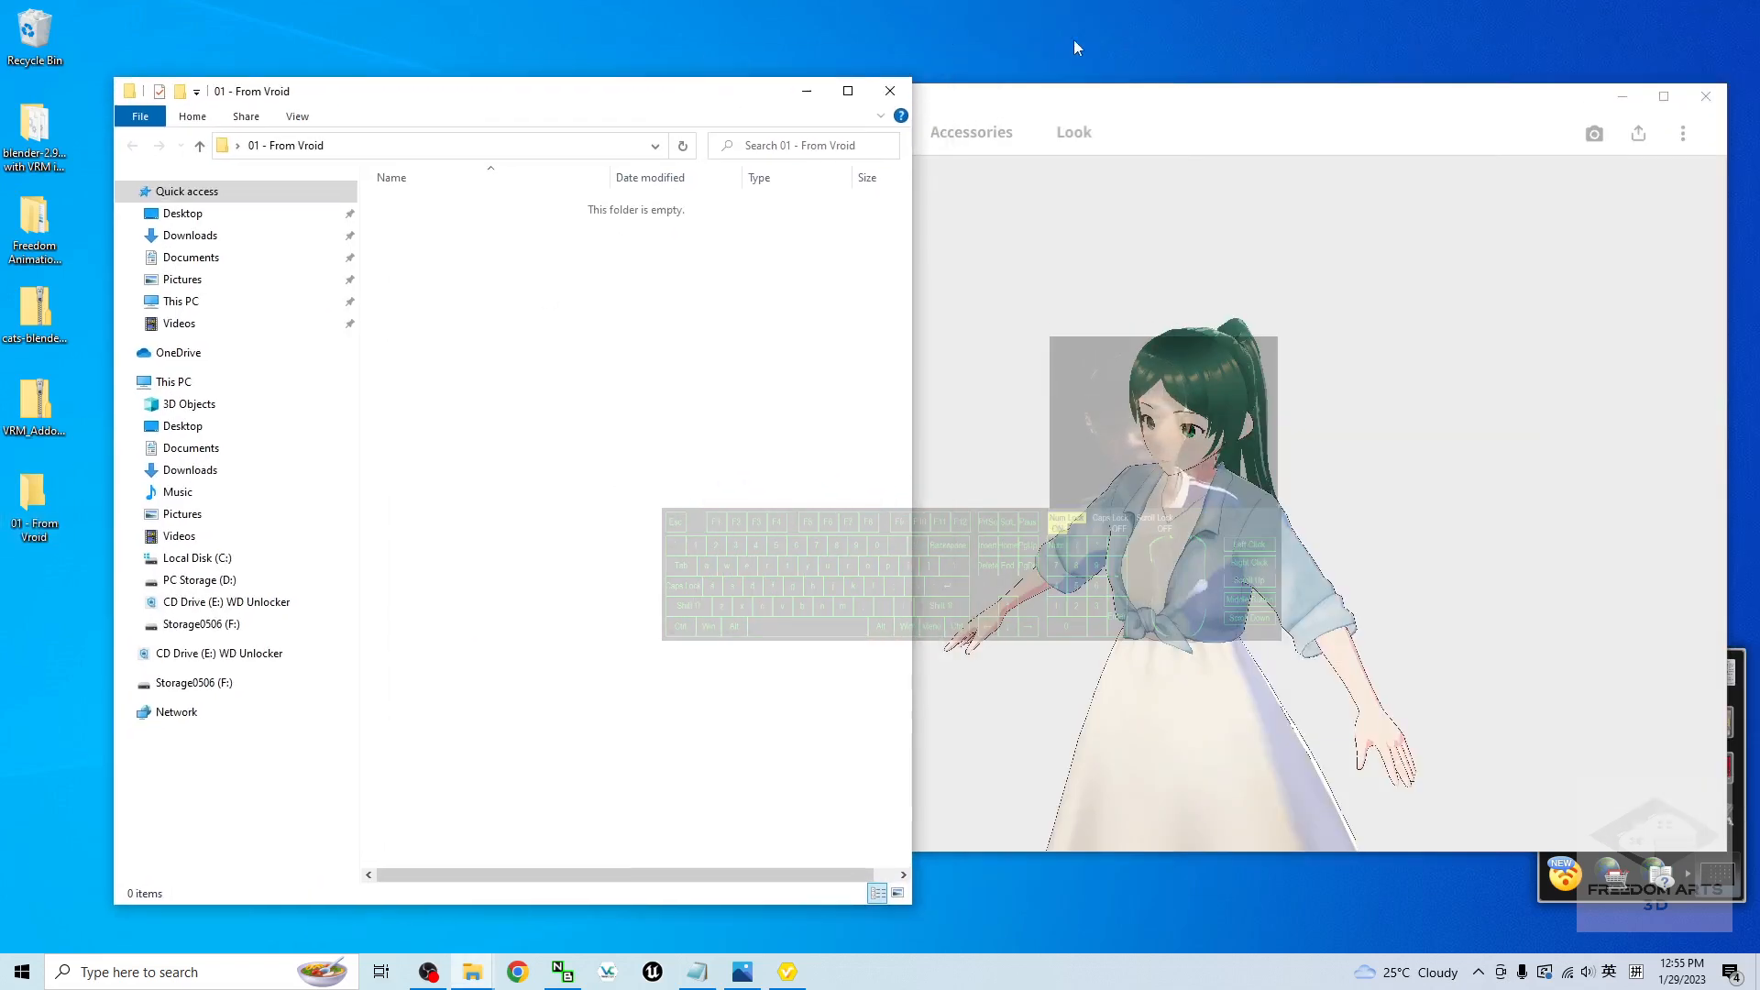
Step: Start saving the avatar under a new name and set the save location to the desktop folder "01 - From Vroid"
drag(1061, 98, 1146, 94)
click(619, 133)
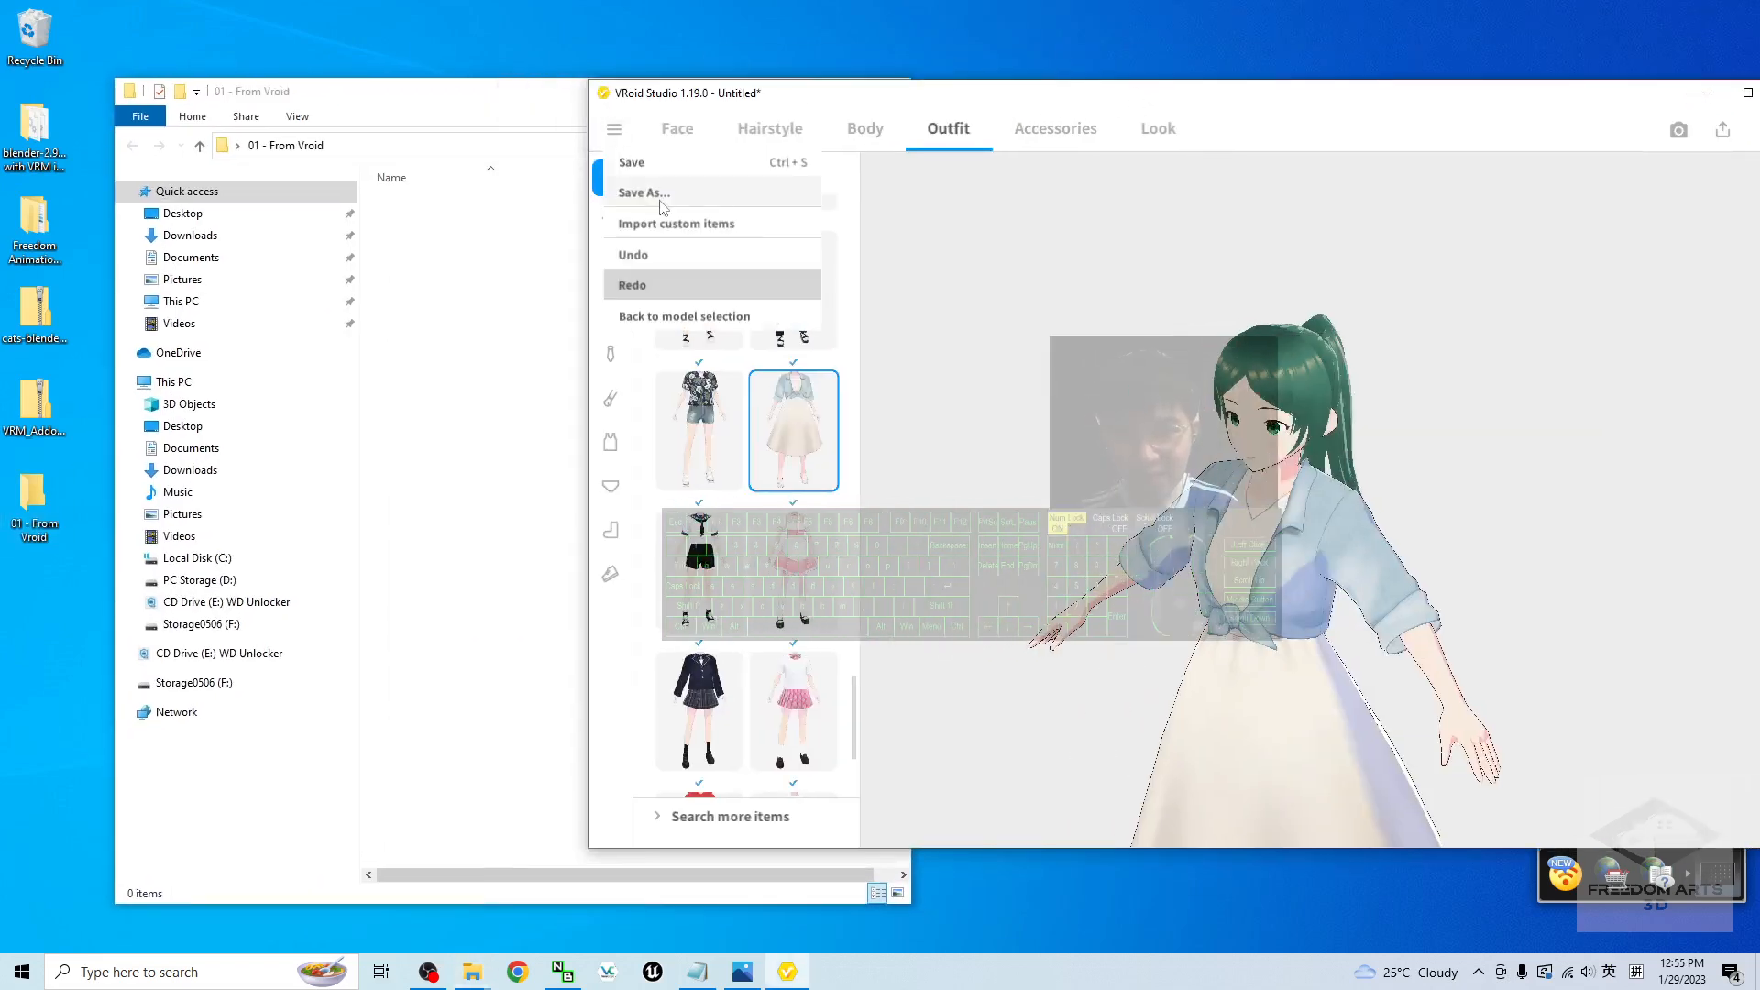
click(659, 189)
click(396, 200)
click(362, 148)
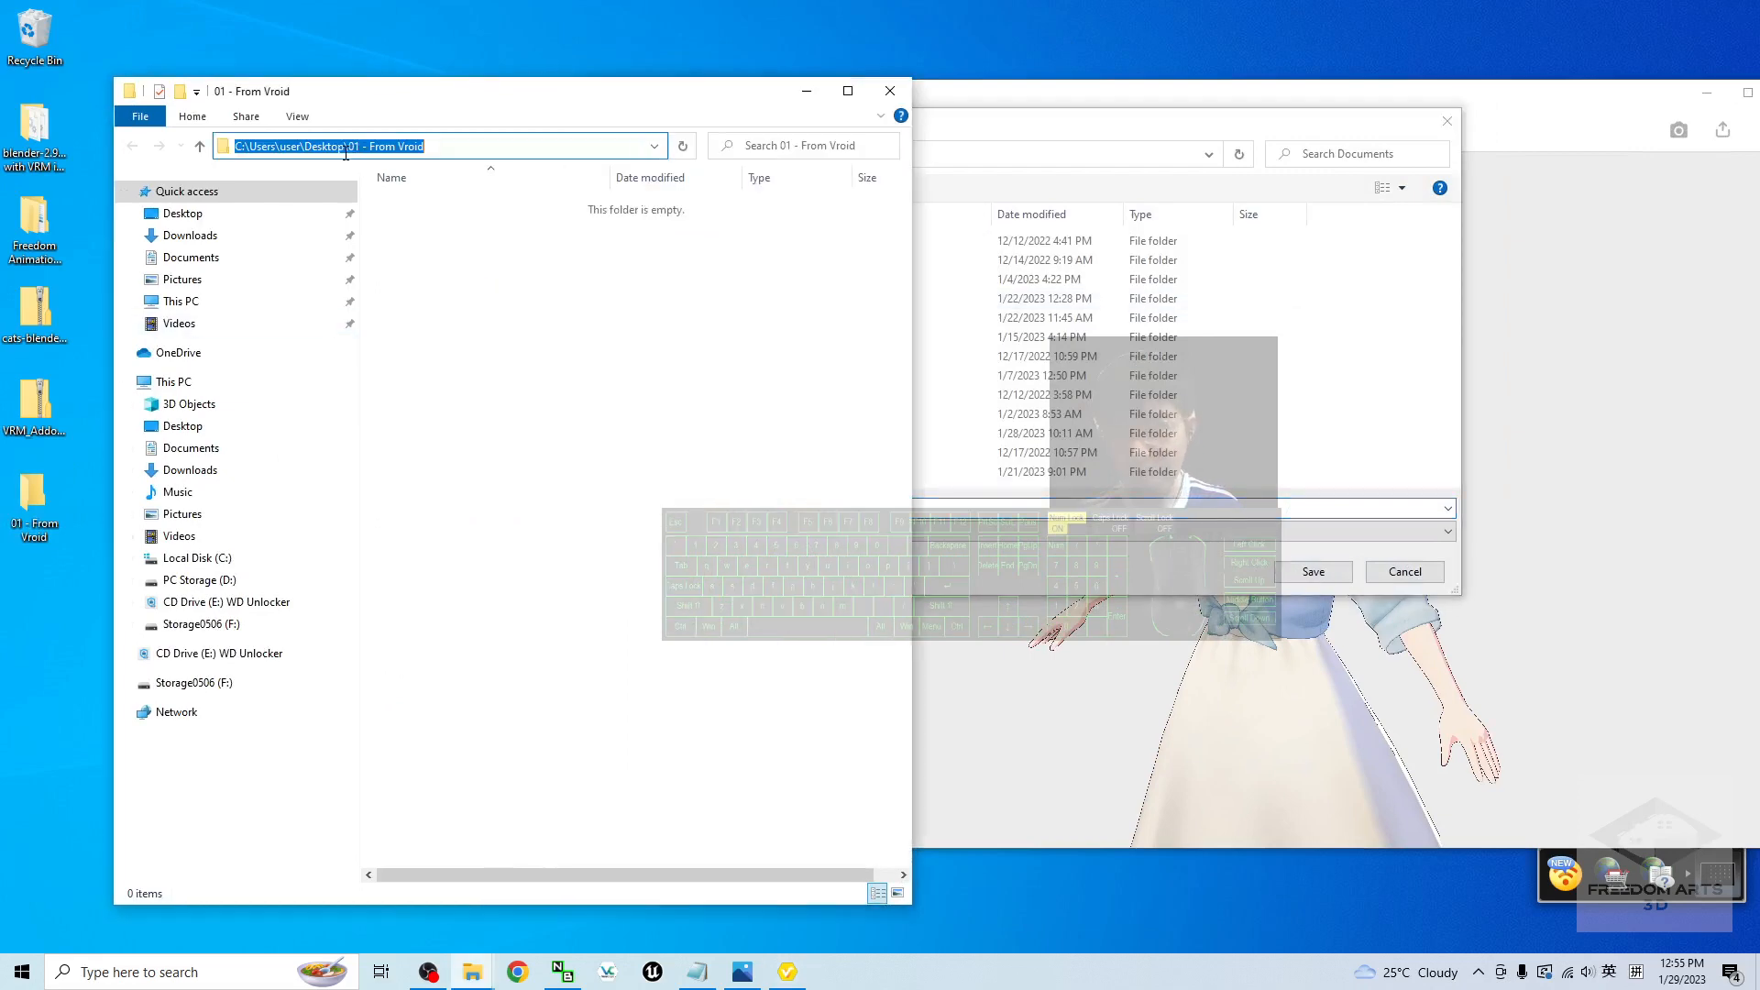
key(ctrl+c)
click(1059, 152)
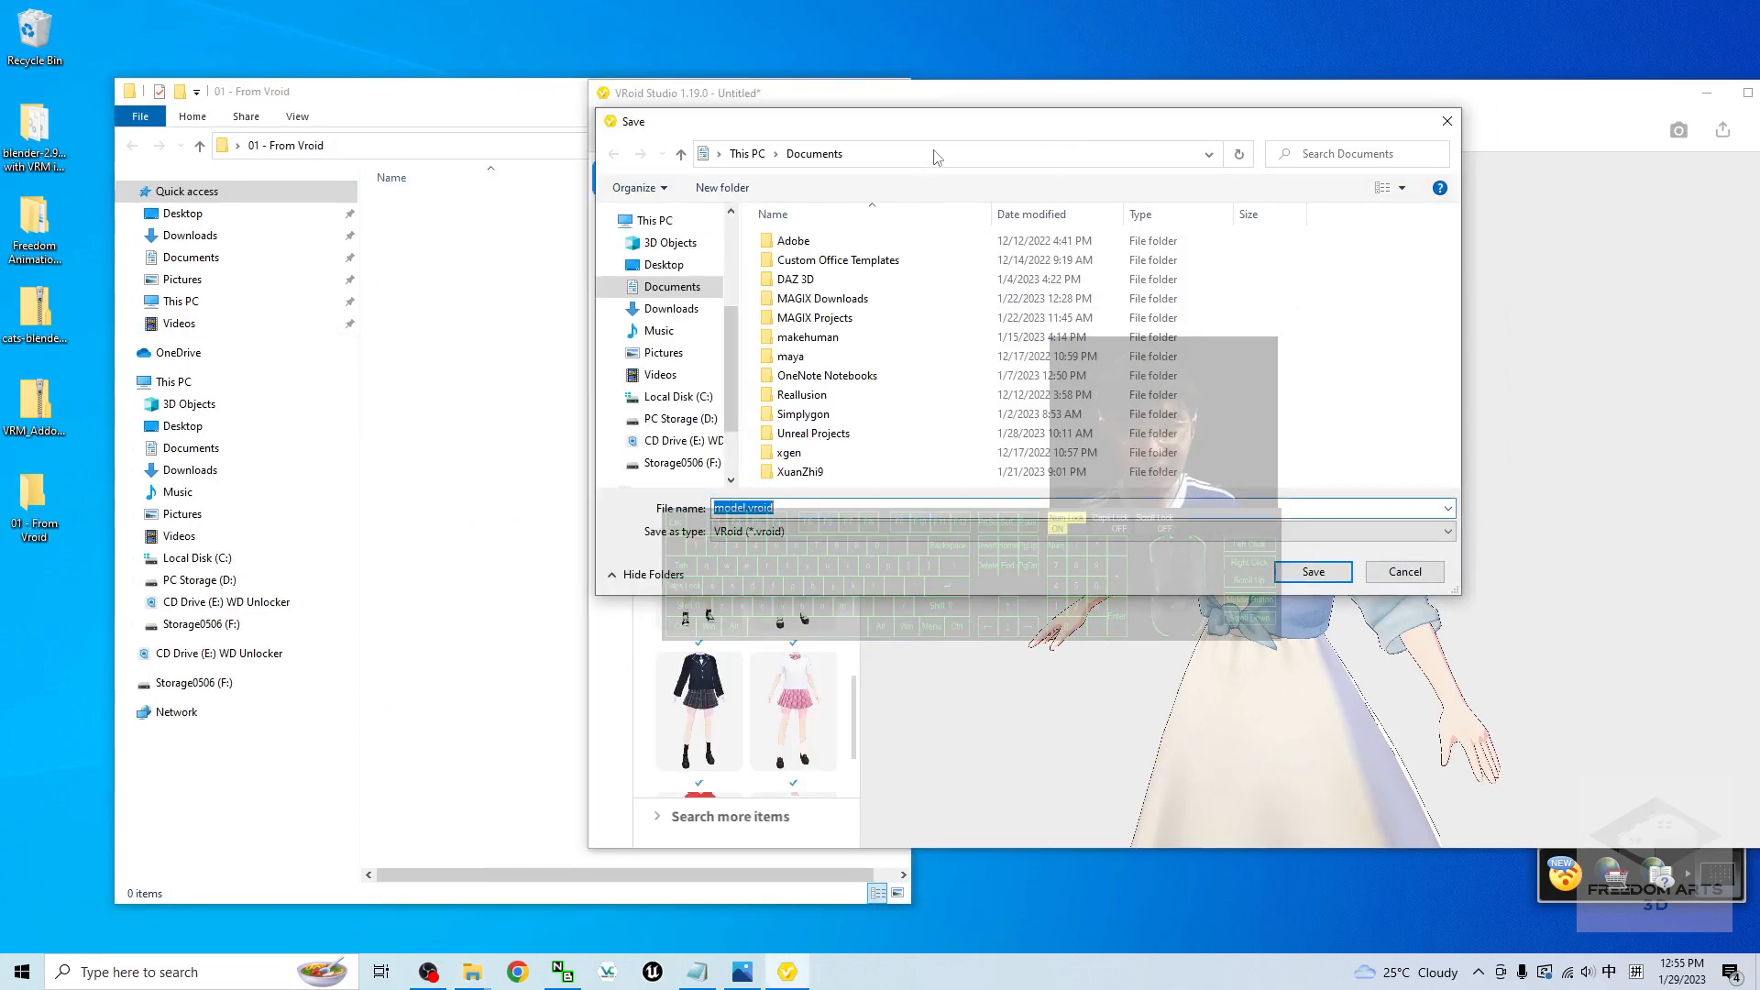
click(935, 152)
key(ctrl+v)
key(Return)
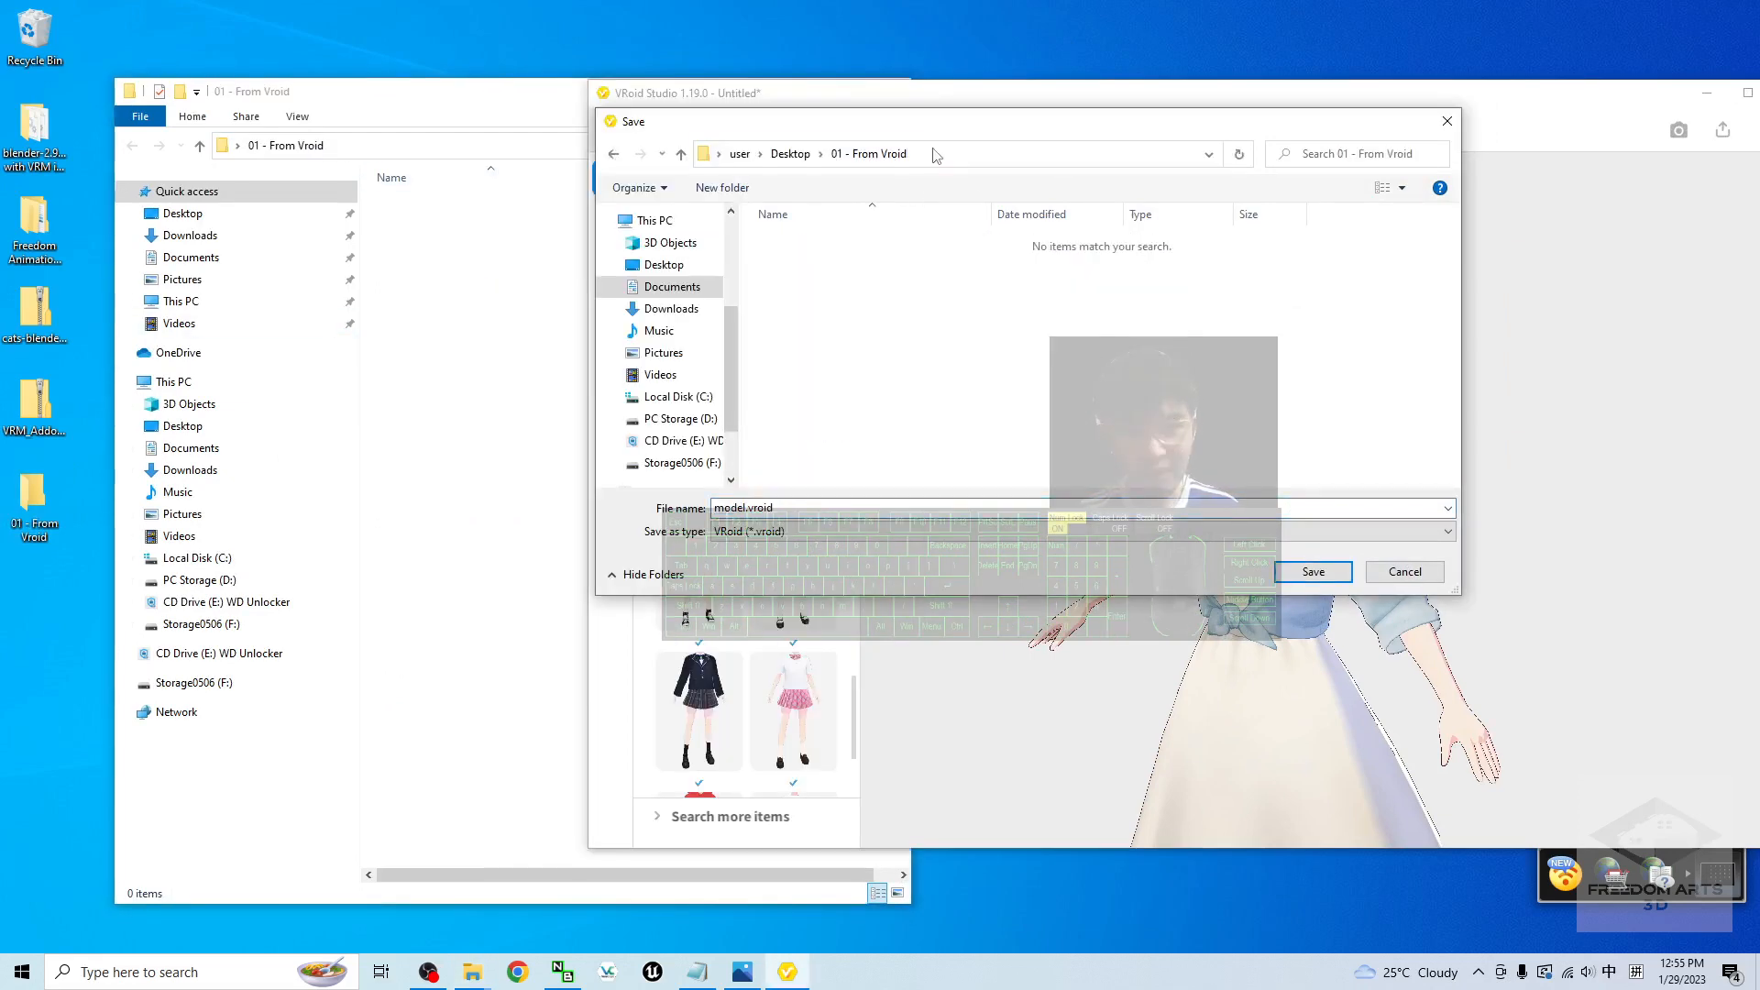
Step: Name the model file VroidFemale01 and save it in VRoid format
click(790, 513)
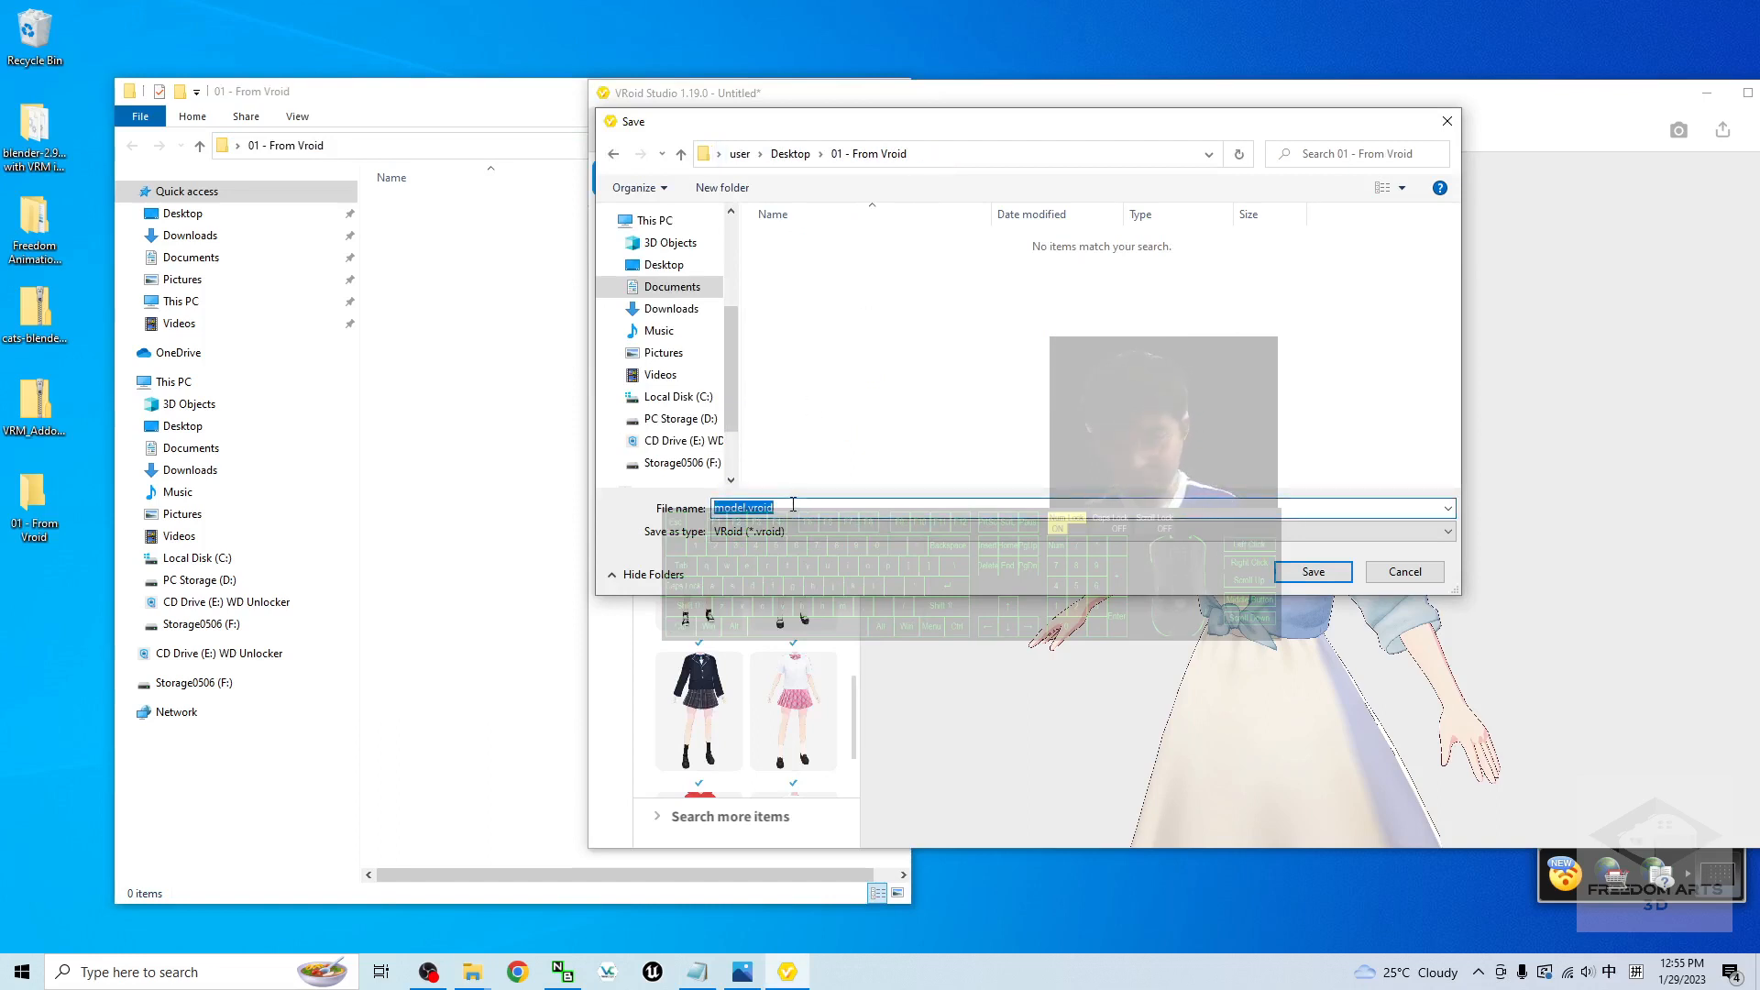
key(BackSpace)
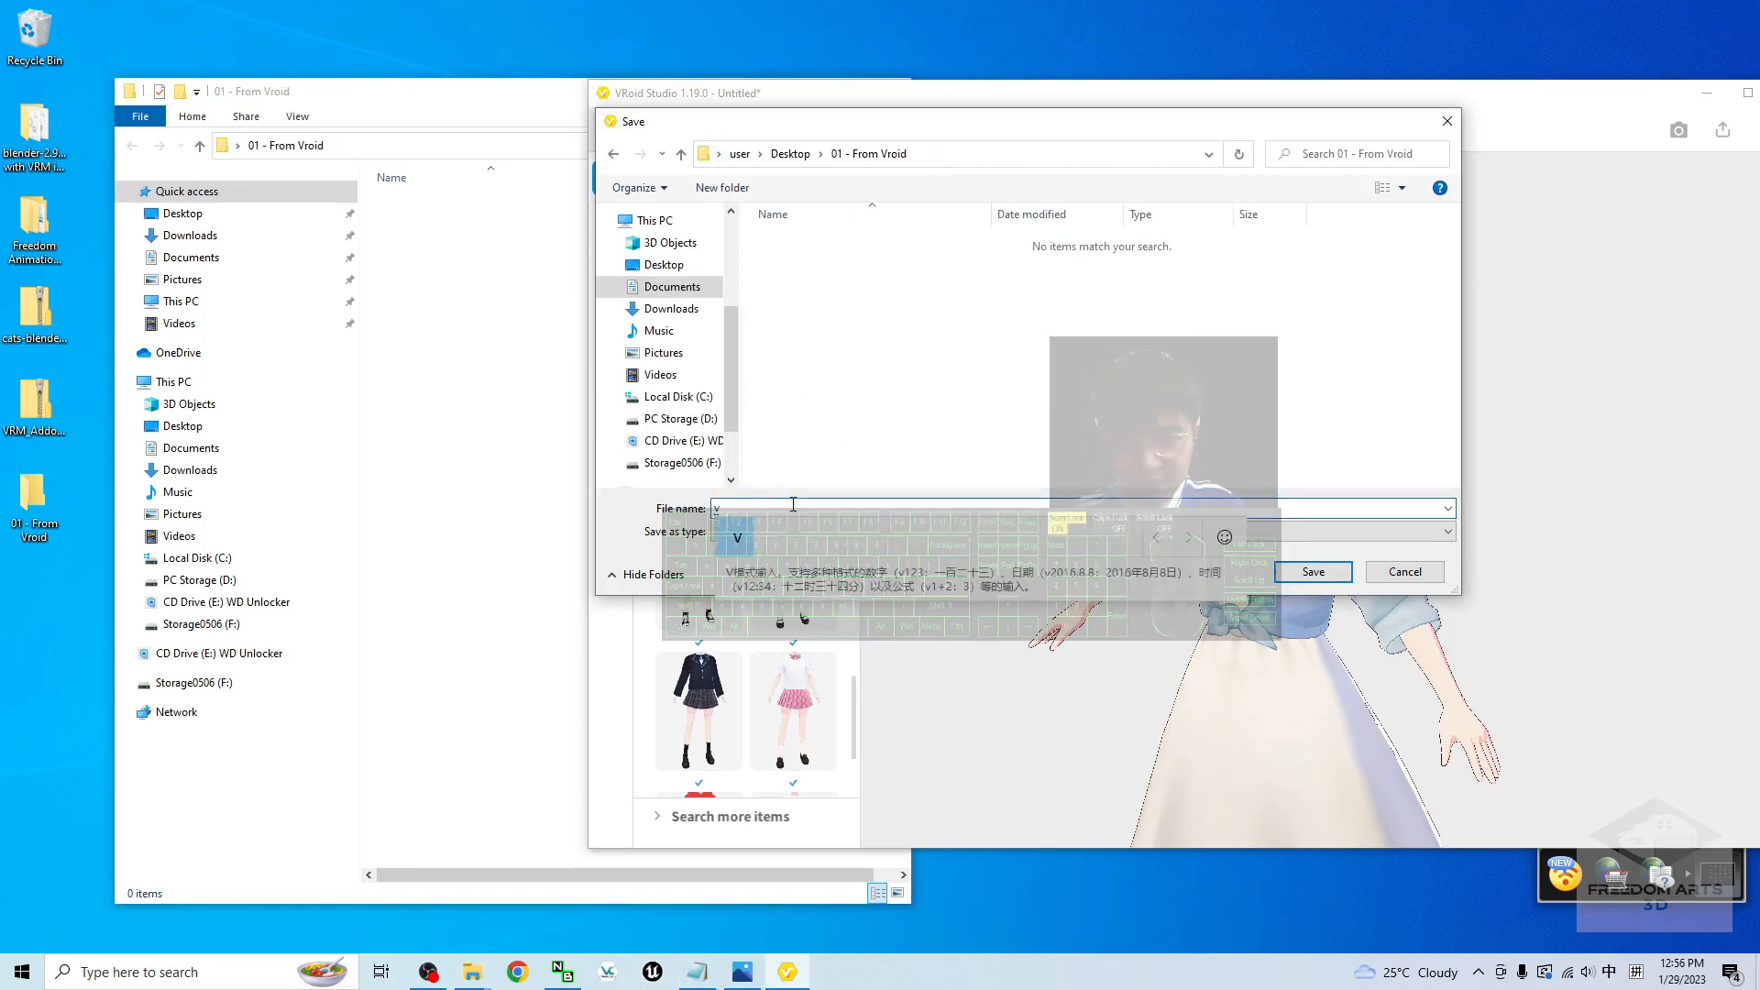
text(Vroi)
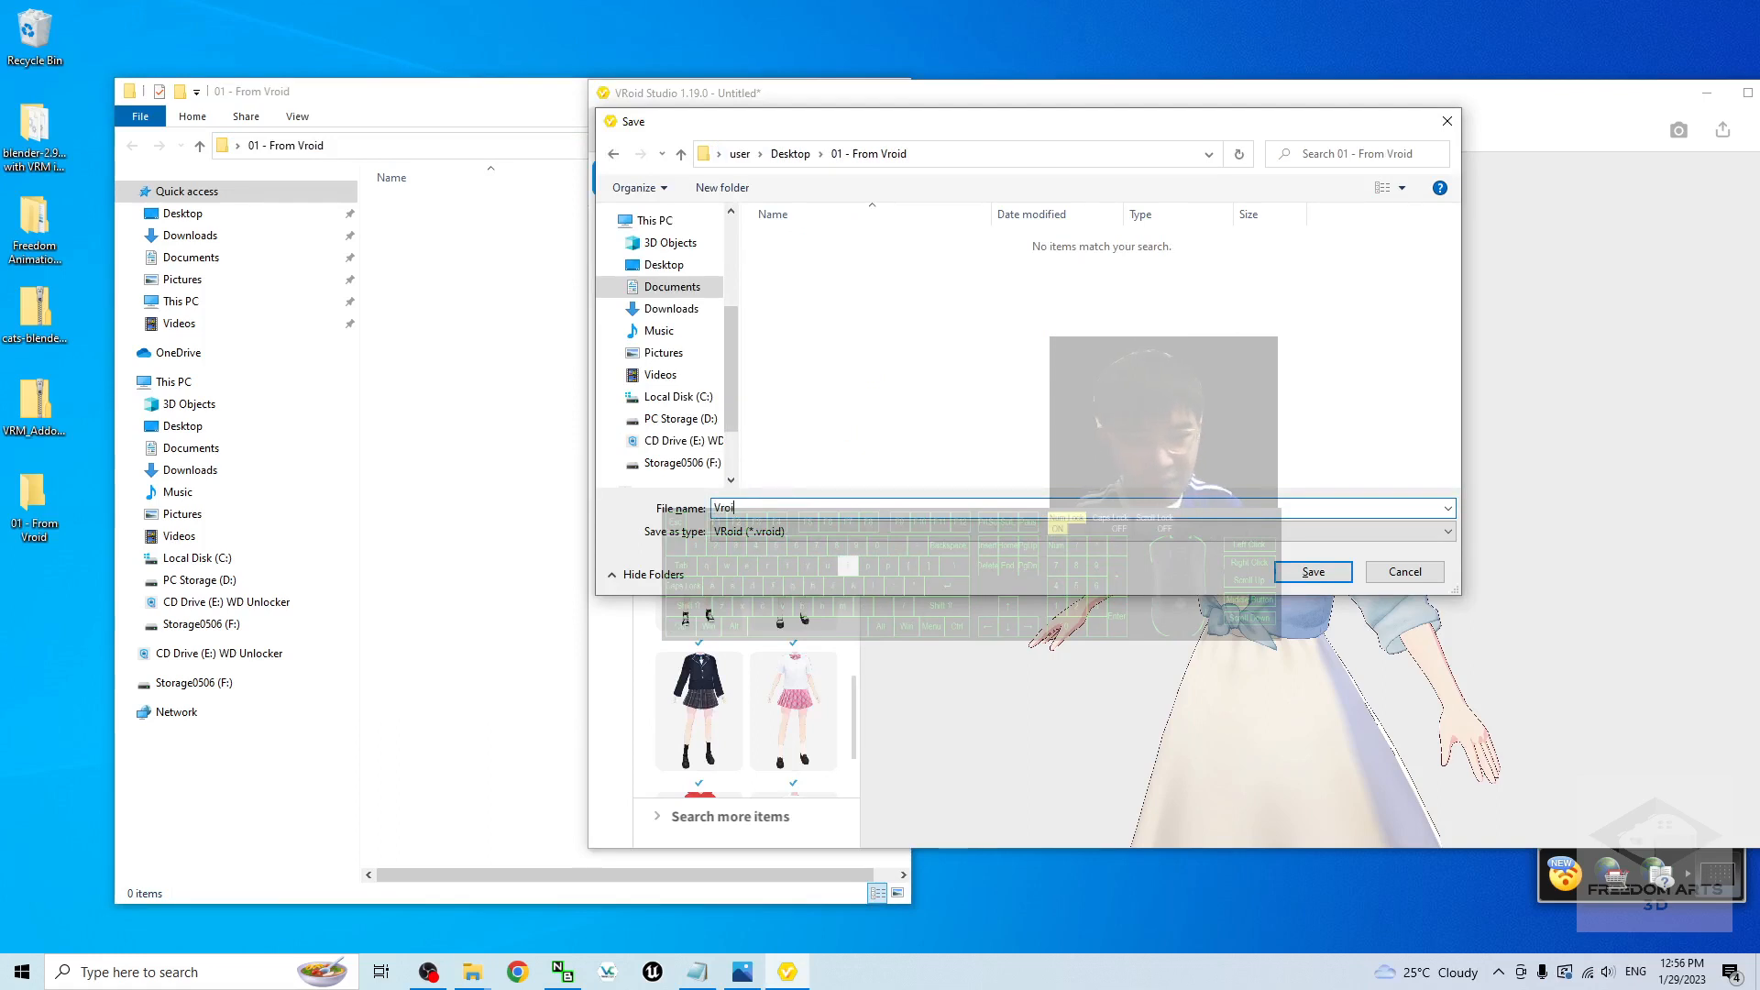
text(dFemale)
key(Return)
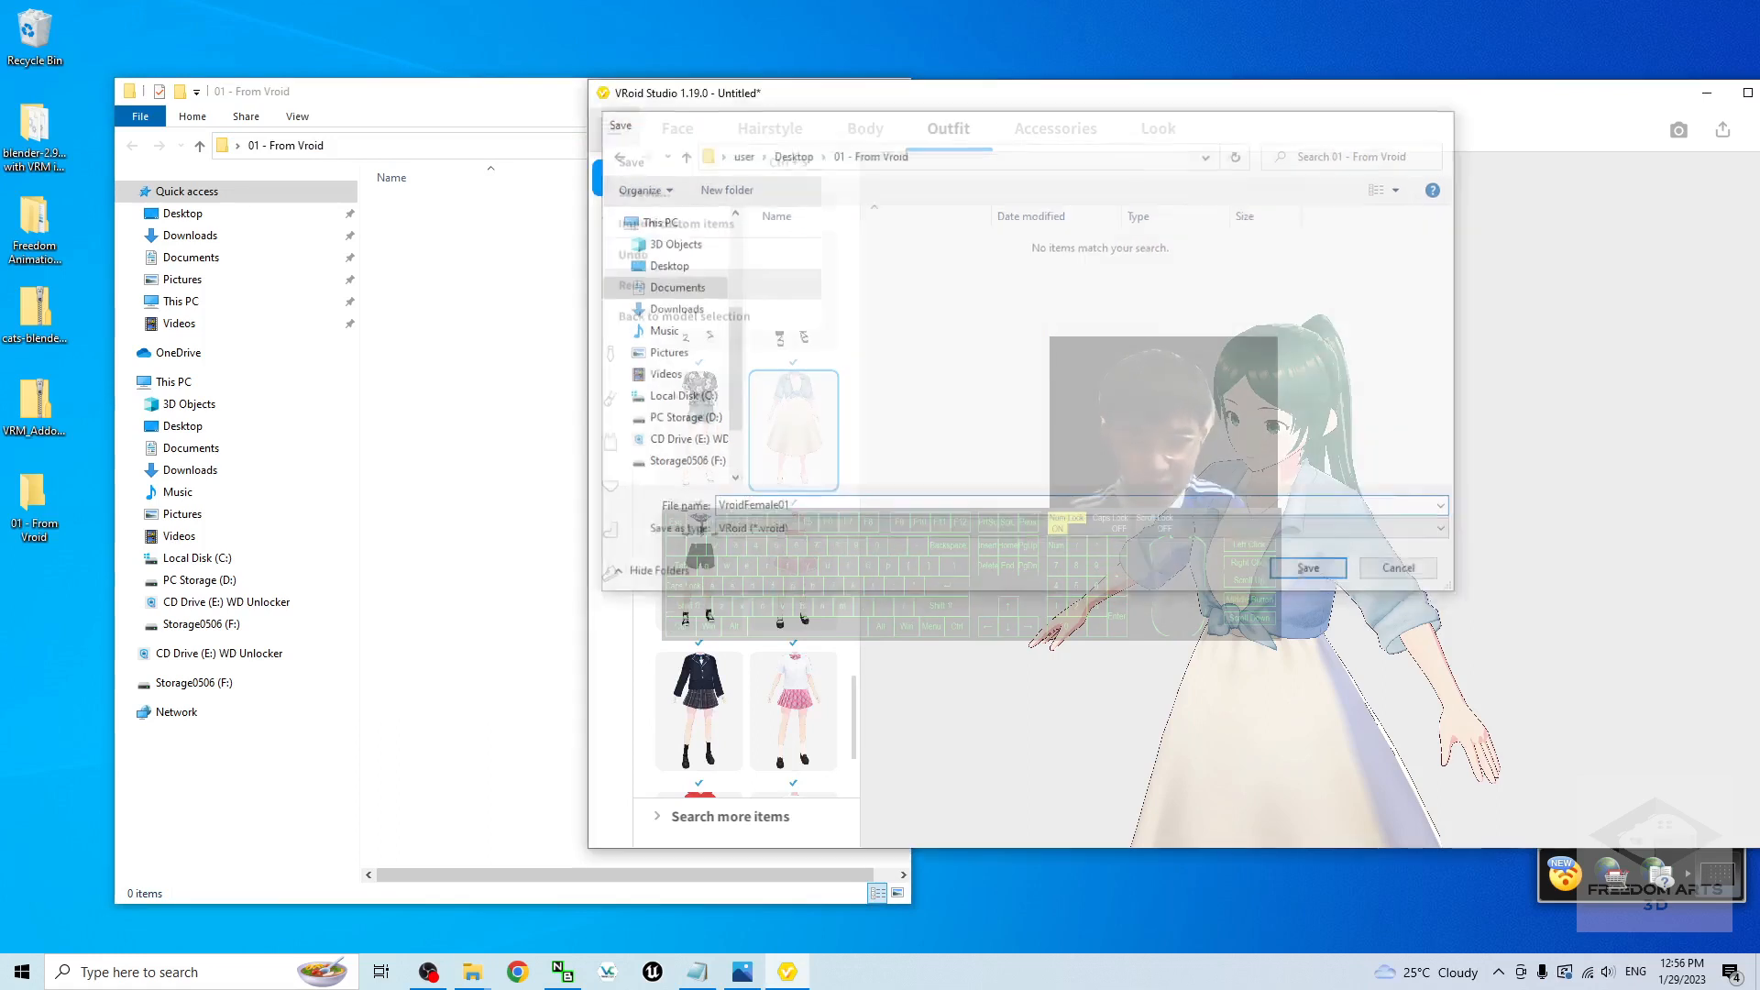
Step: In the "01 - From Vroid" folder, rename the saved model file to VroidFemale02.vroid
click(484, 323)
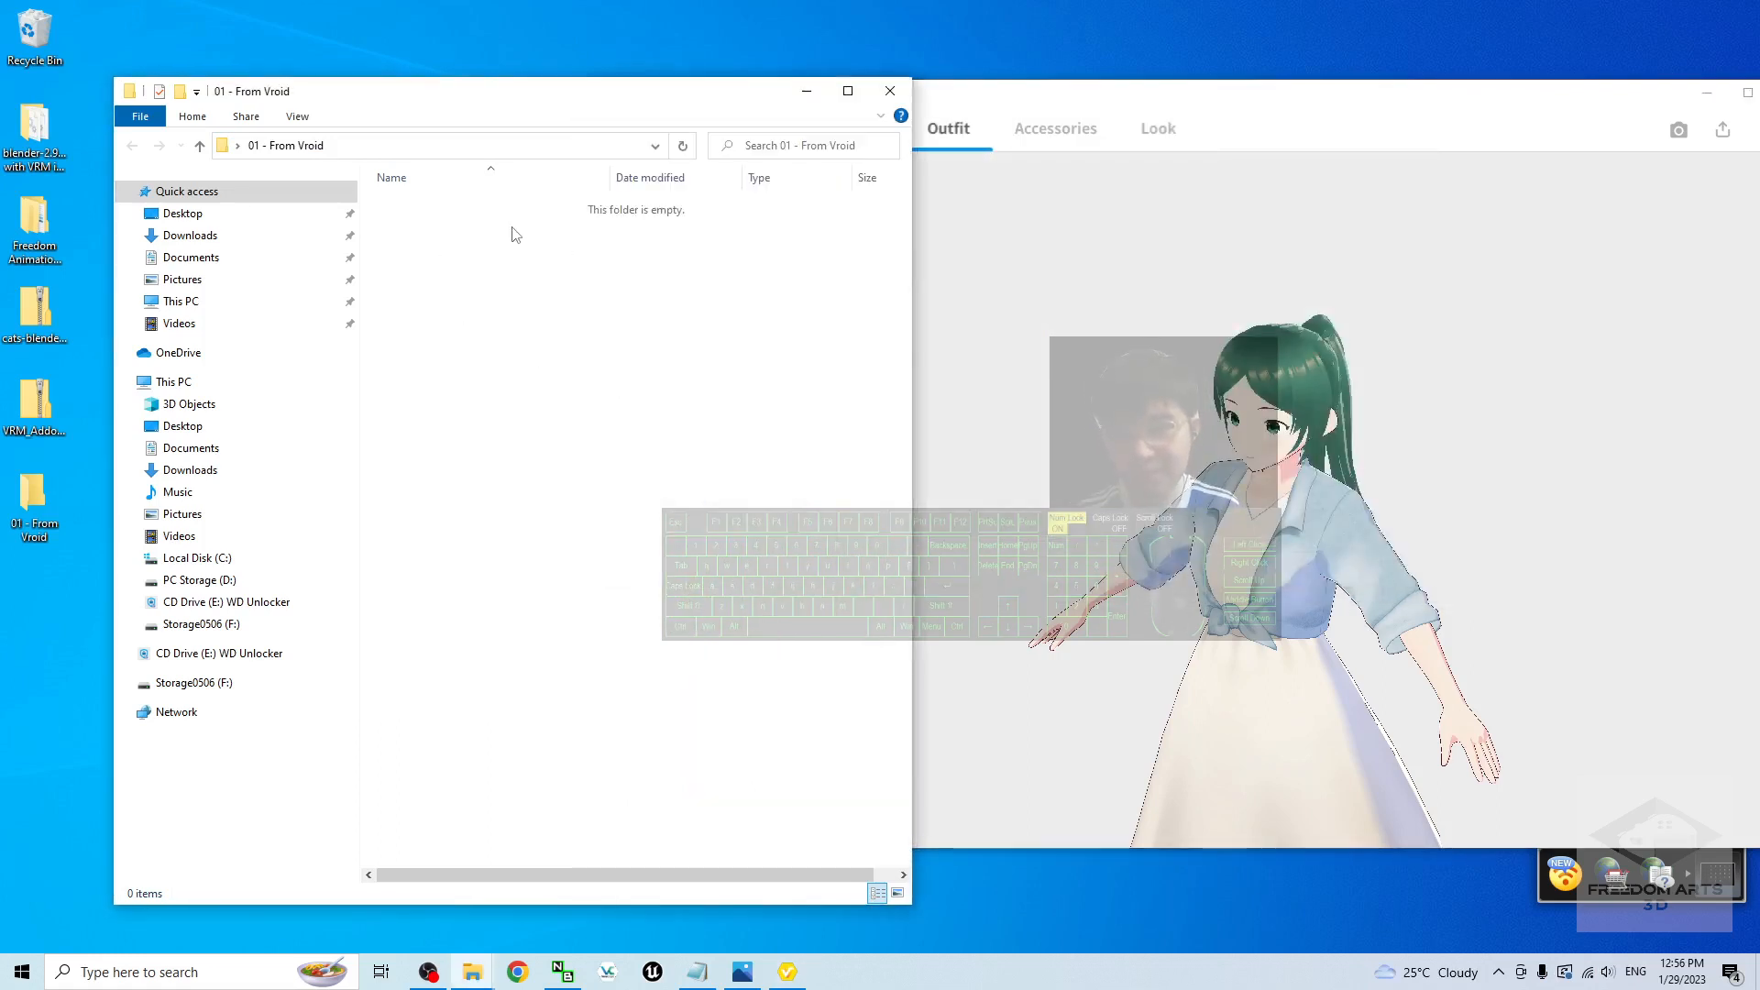
click(480, 210)
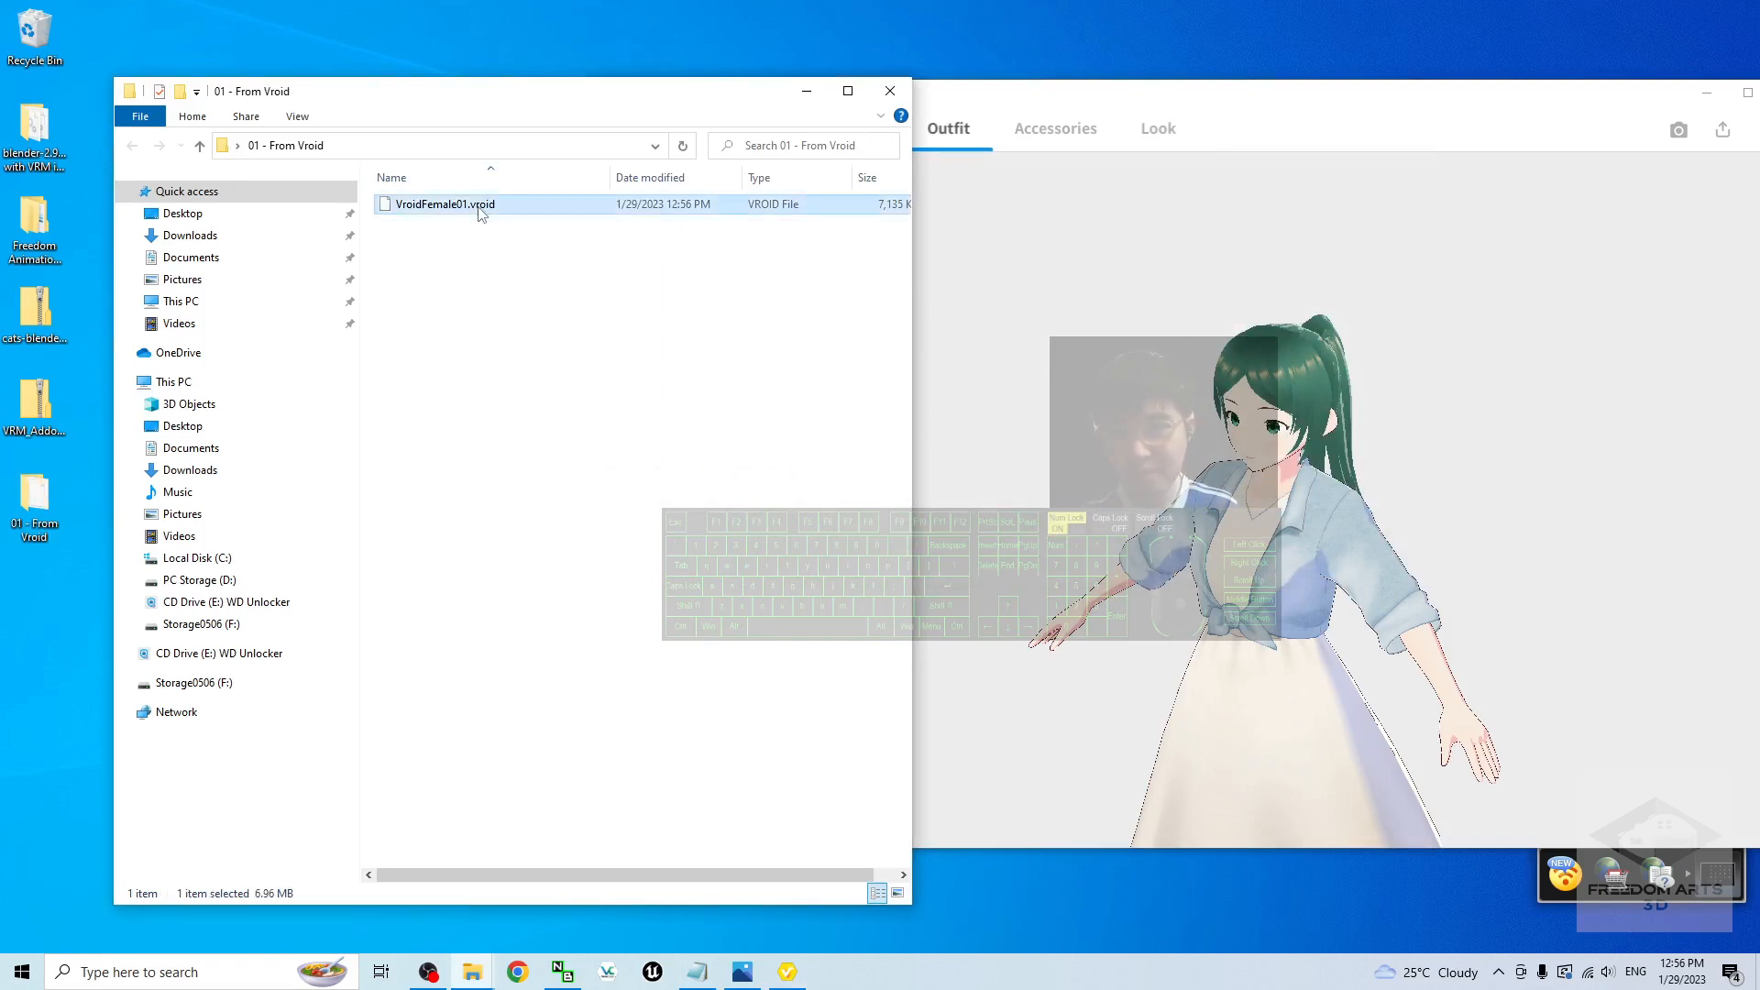
click(467, 207)
click(466, 205)
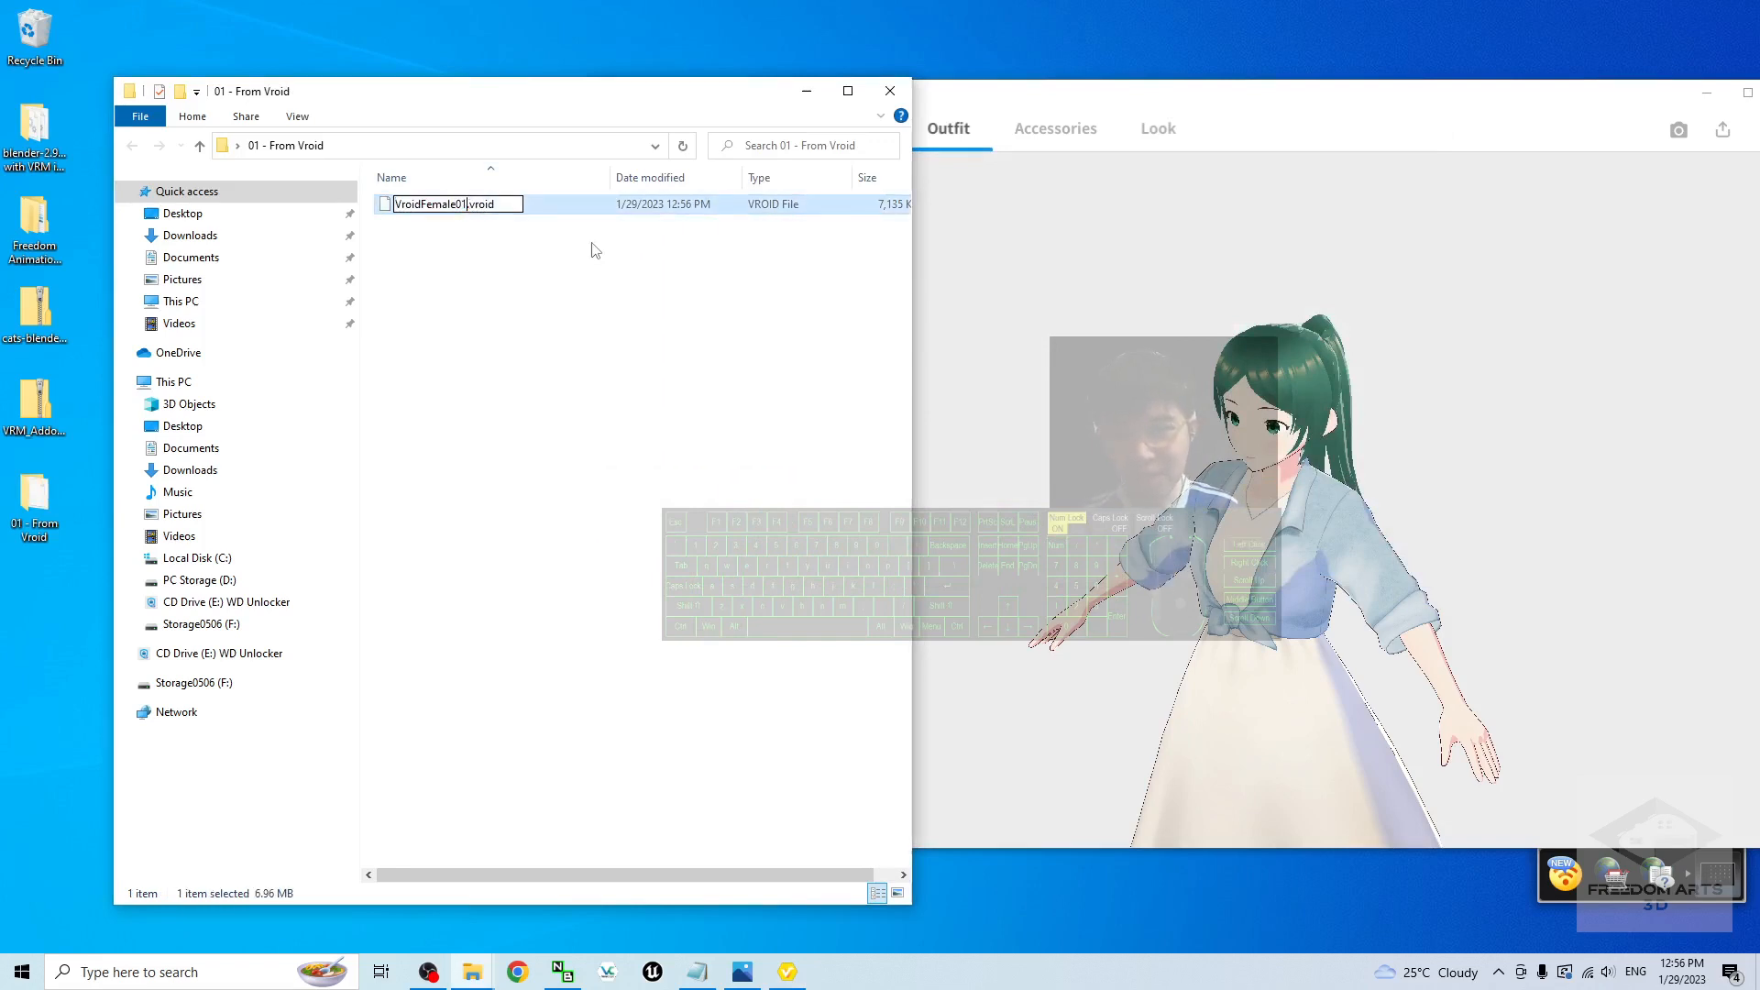
text(2)
key(Return)
click(596, 327)
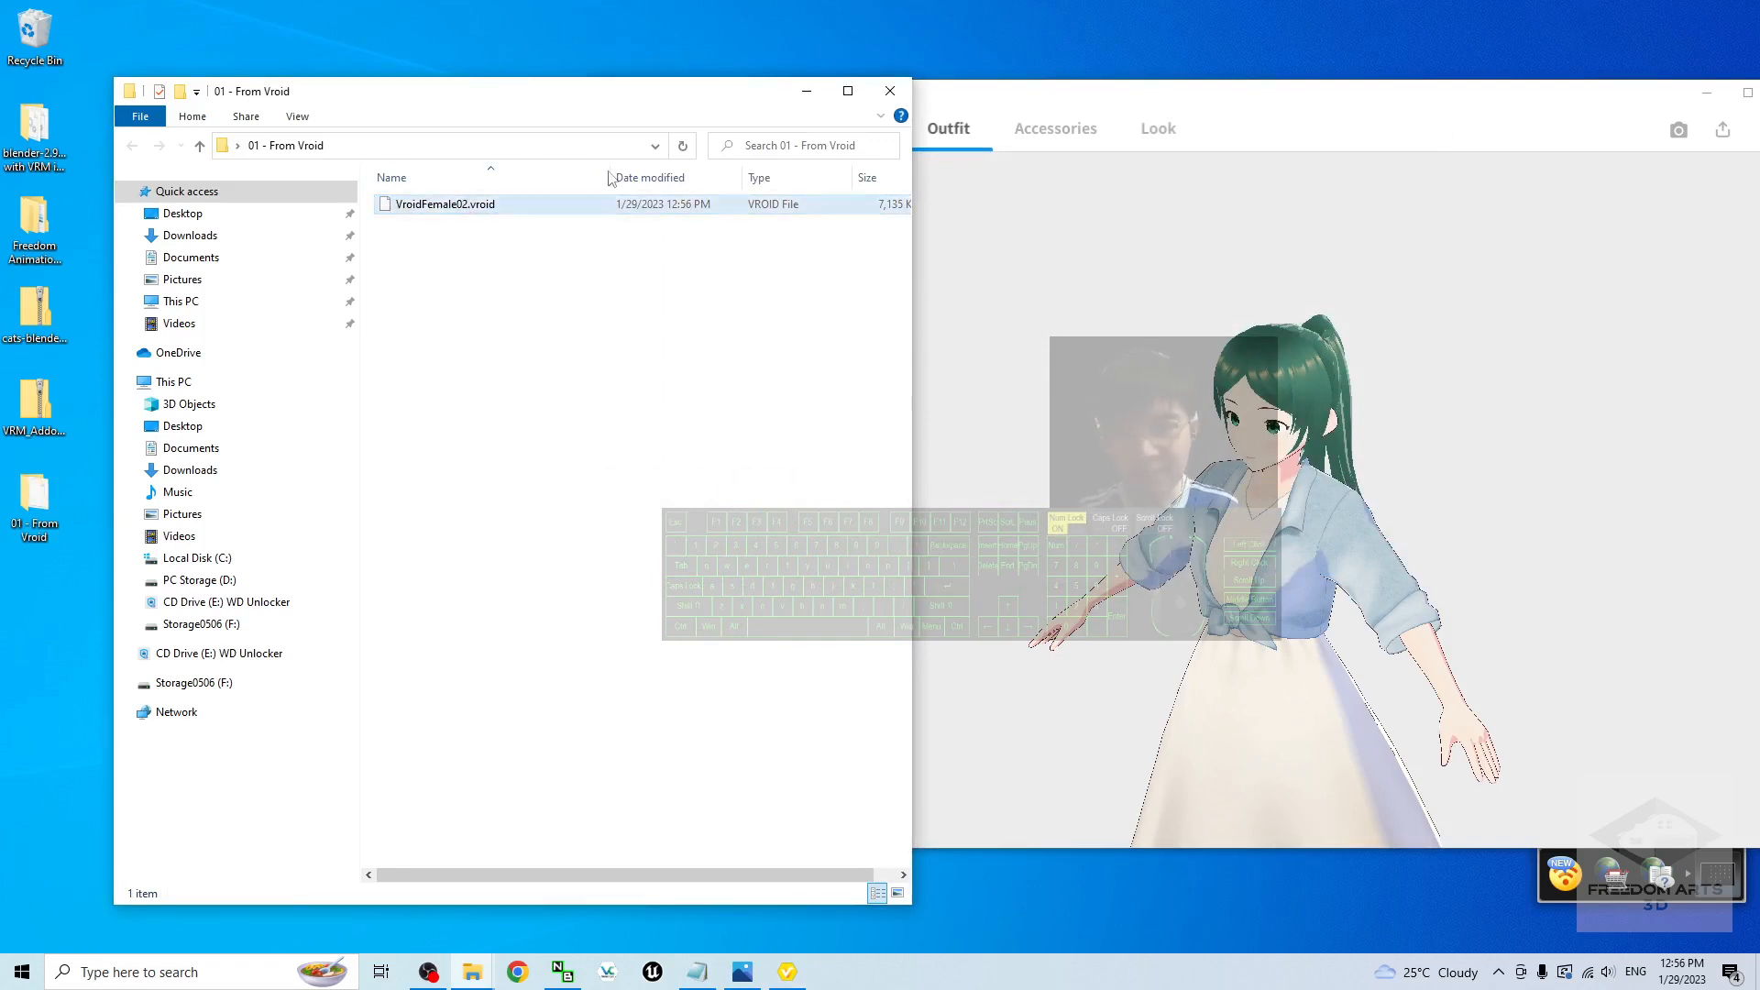
Step: Start a VRM export of the avatar in VRoid Studio and bring up its VRM settings
drag(1309, 102, 1192, 115)
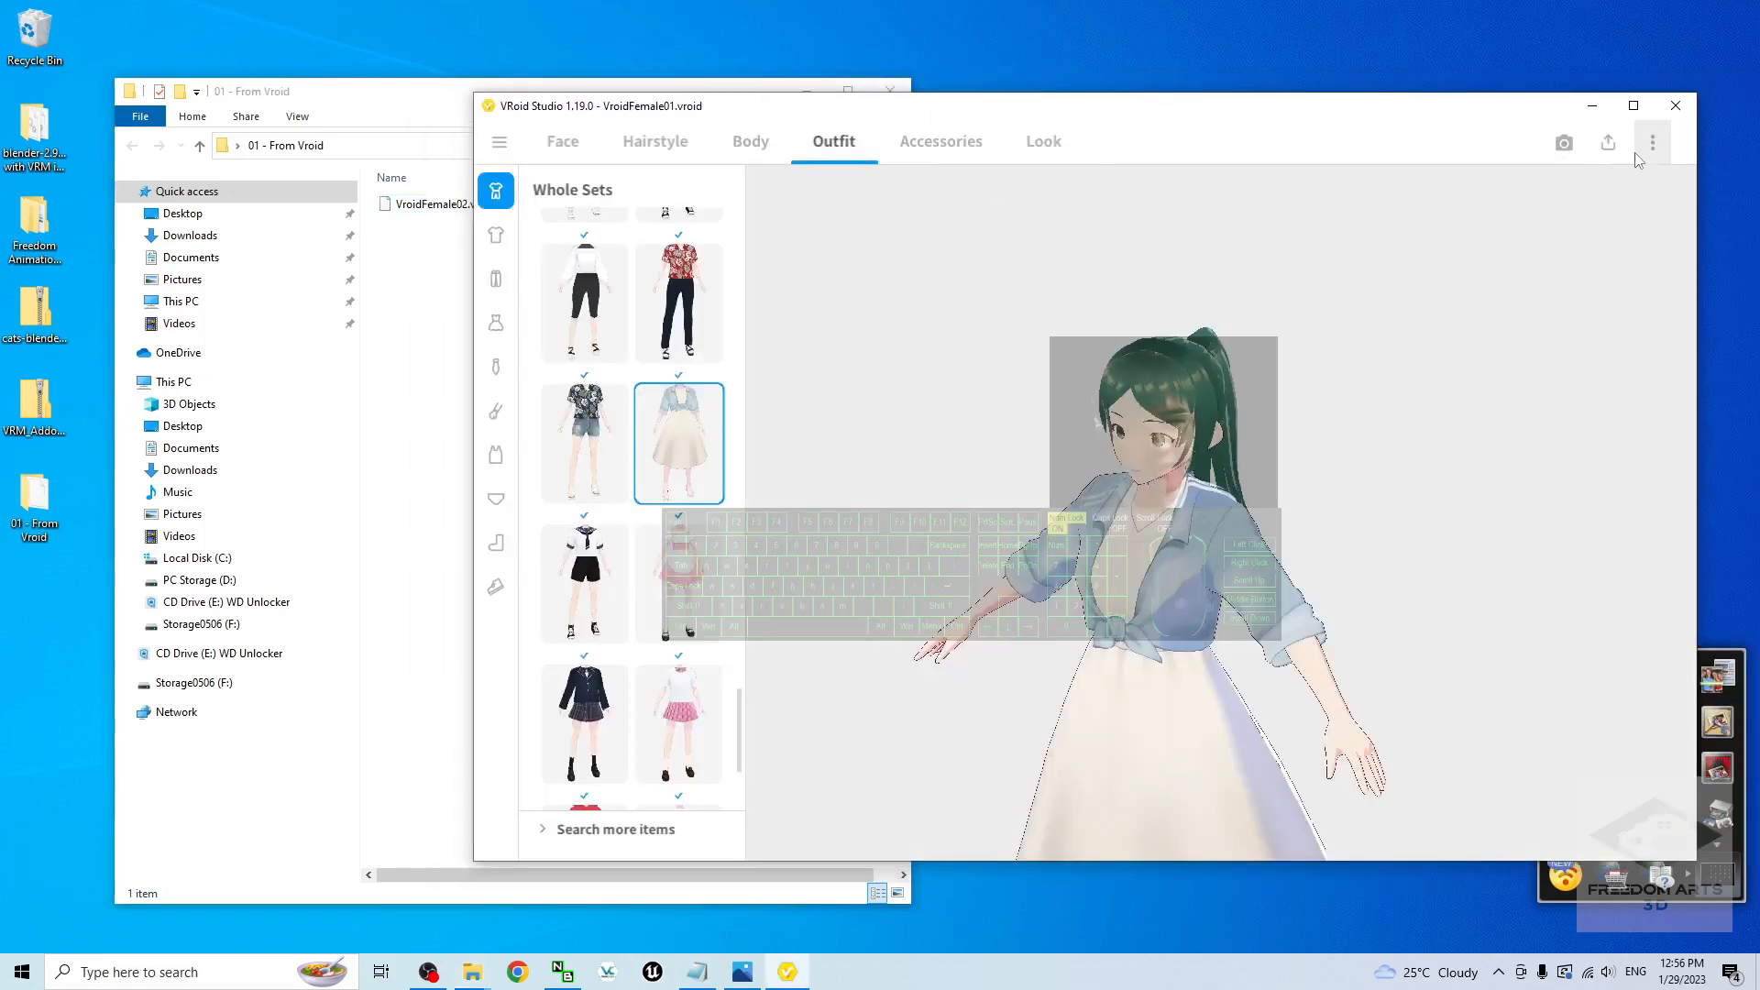
click(1611, 152)
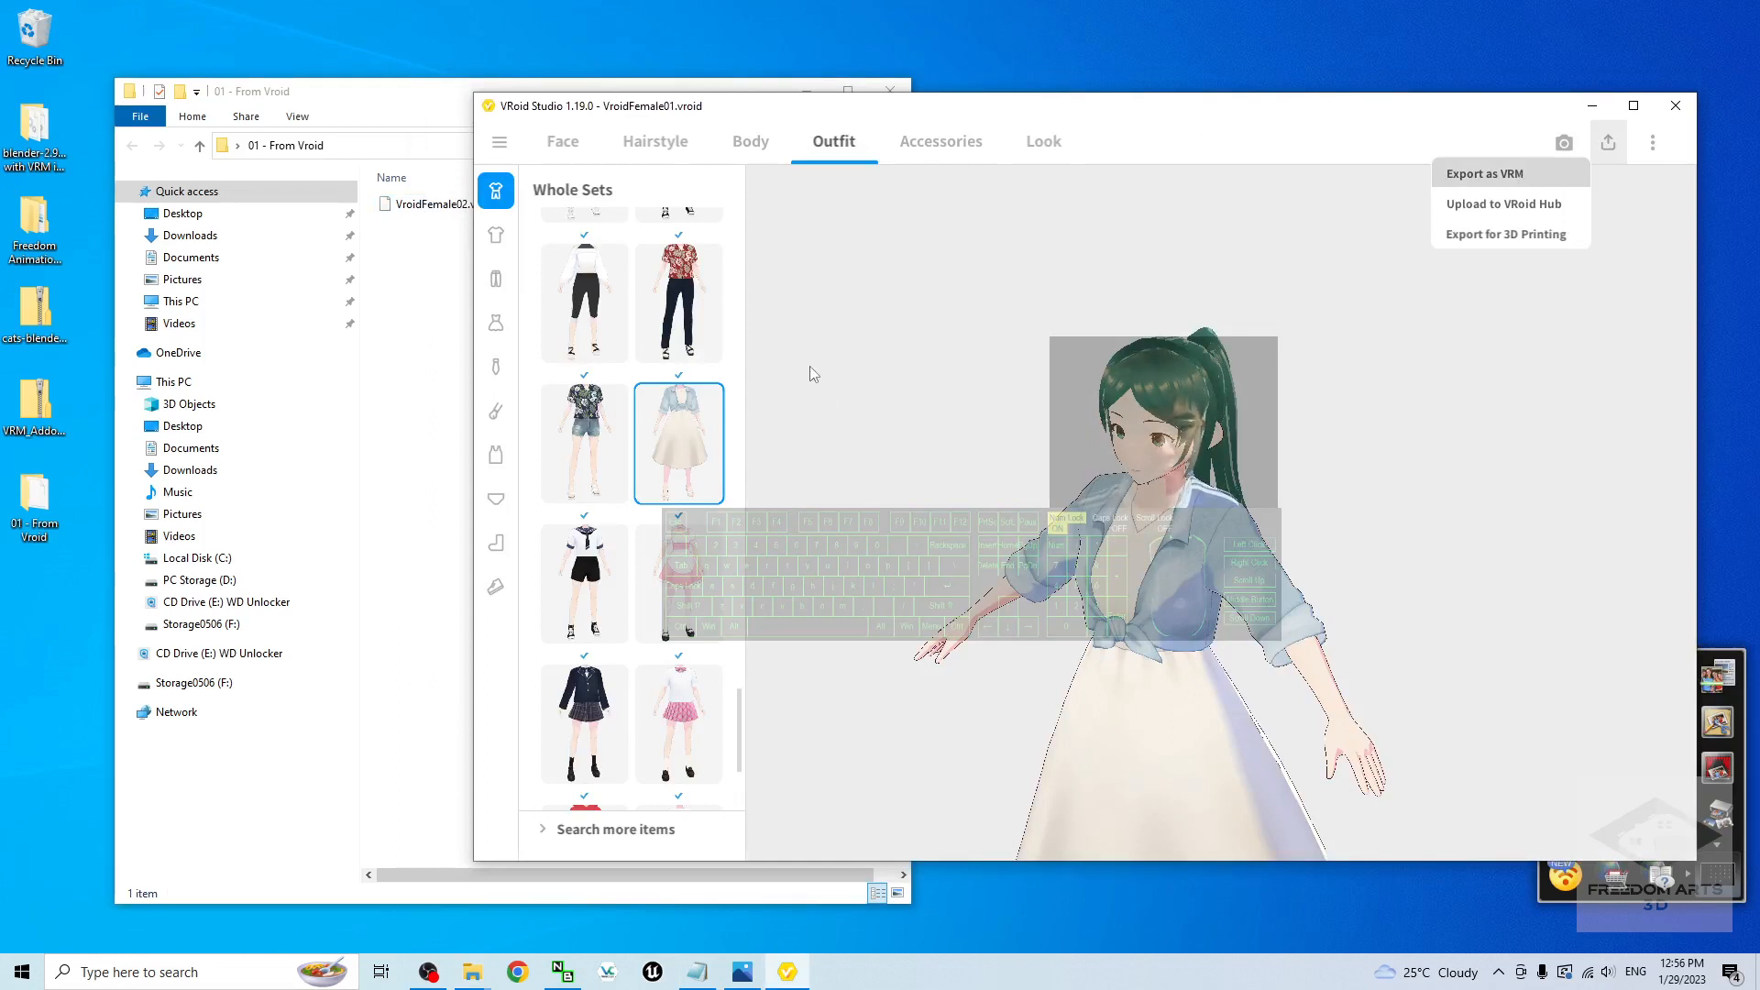
click(1552, 174)
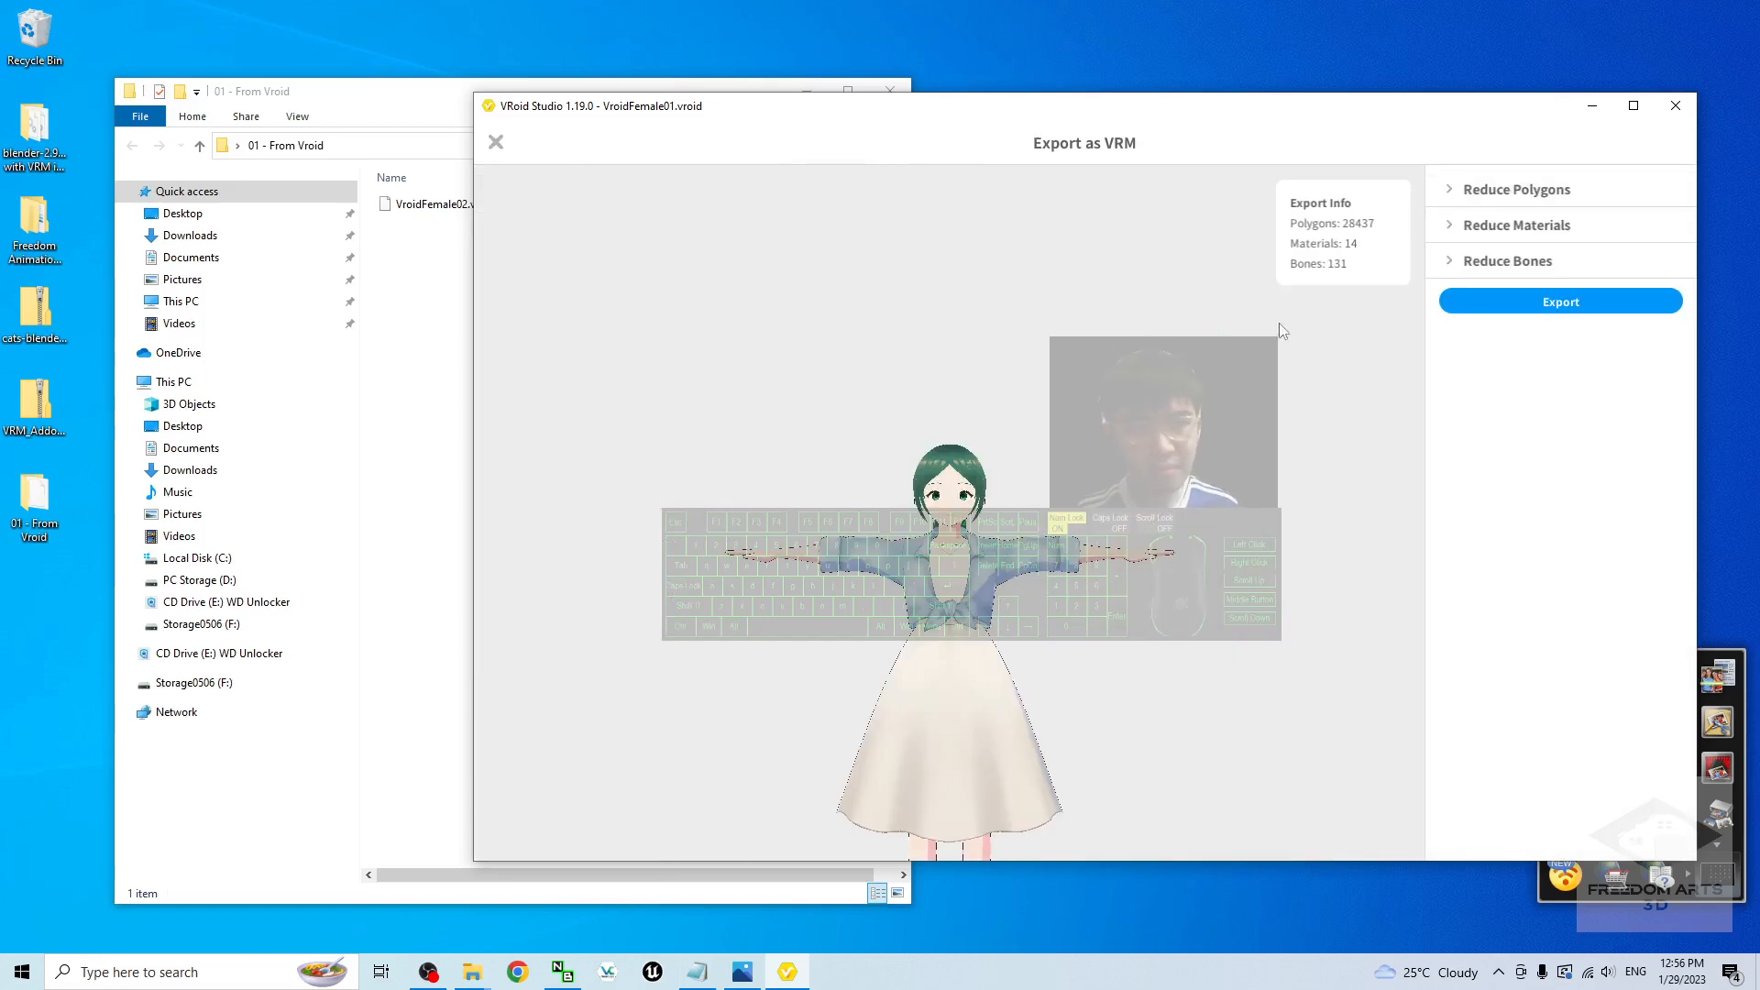
right_drag(1026, 469, 1105, 531)
click(1596, 301)
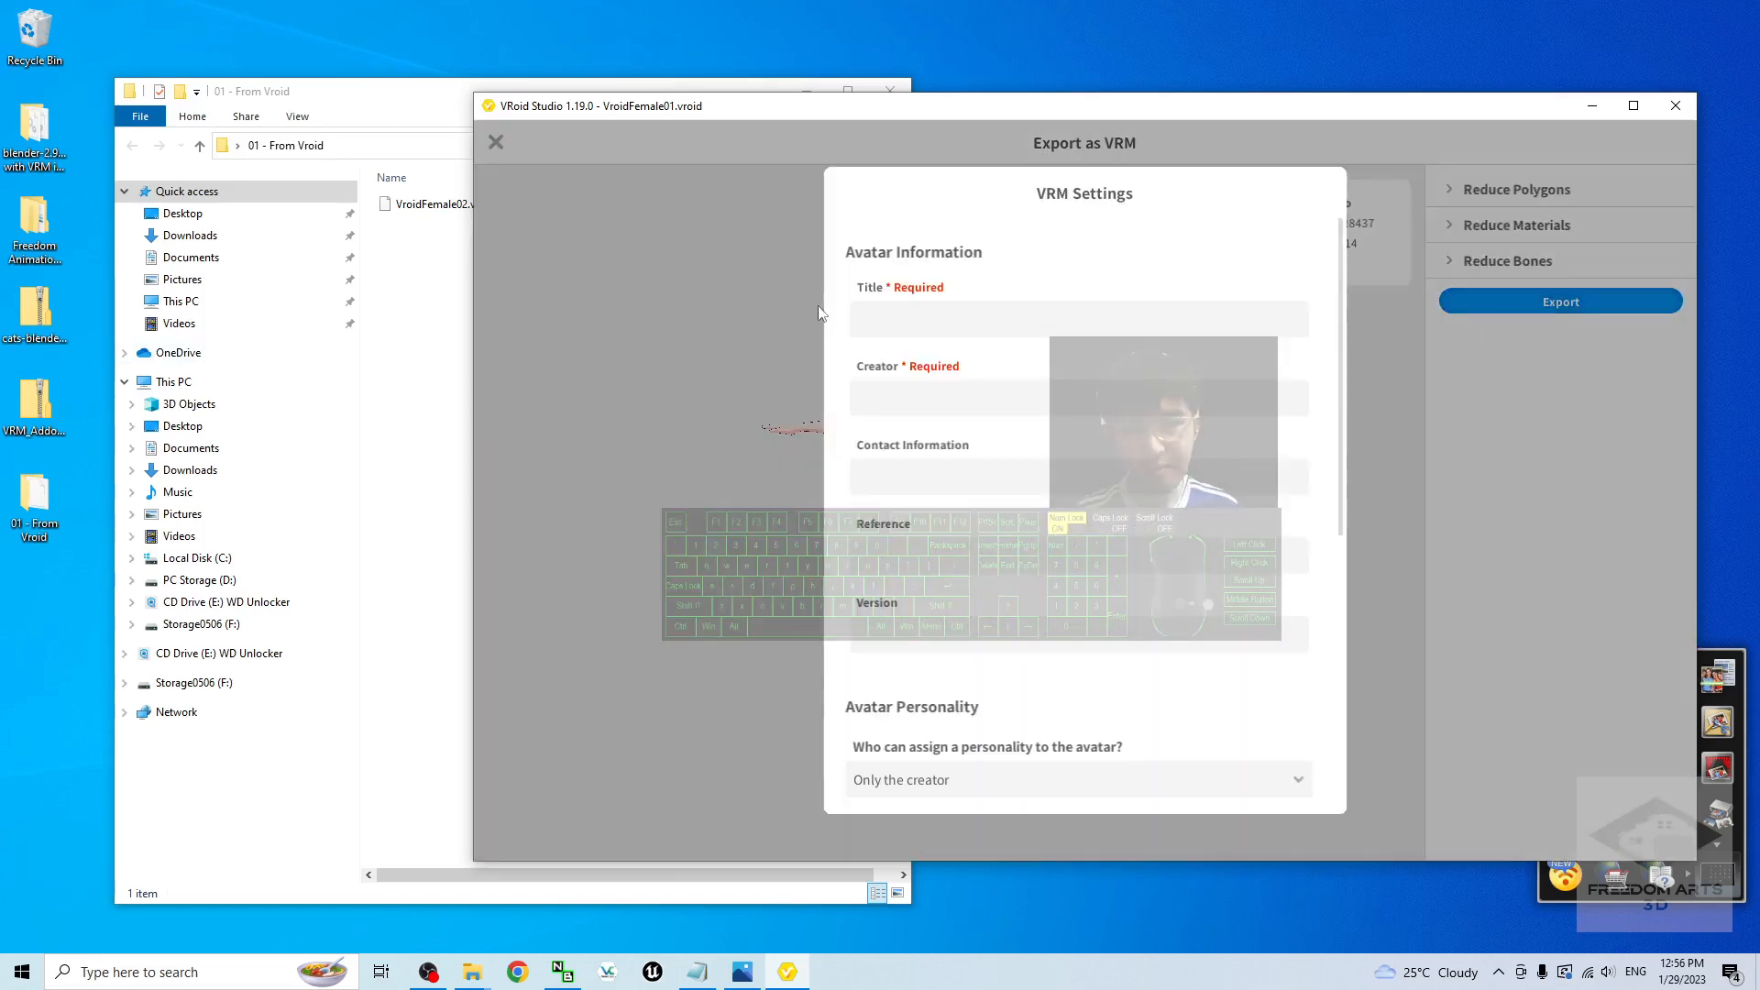
Step: Enter VroidFemale02 as the avatar title and Freedom as the creator in the VRM settings
click(953, 327)
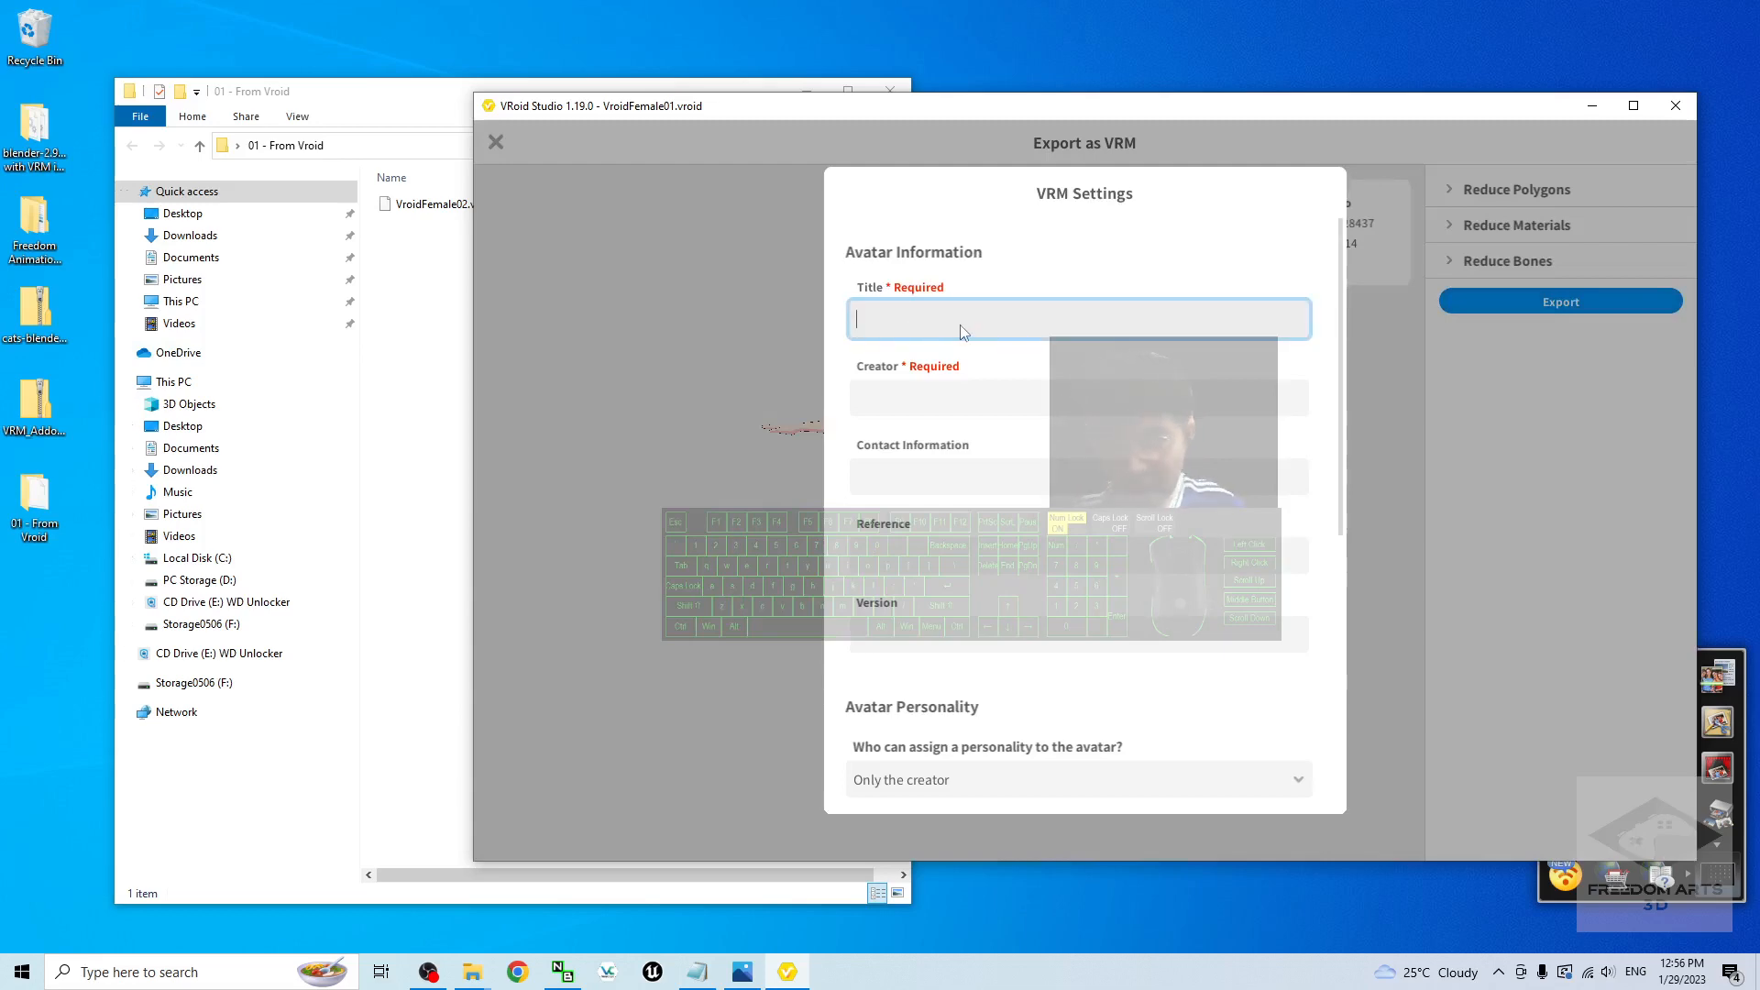
text(VroidFemale02)
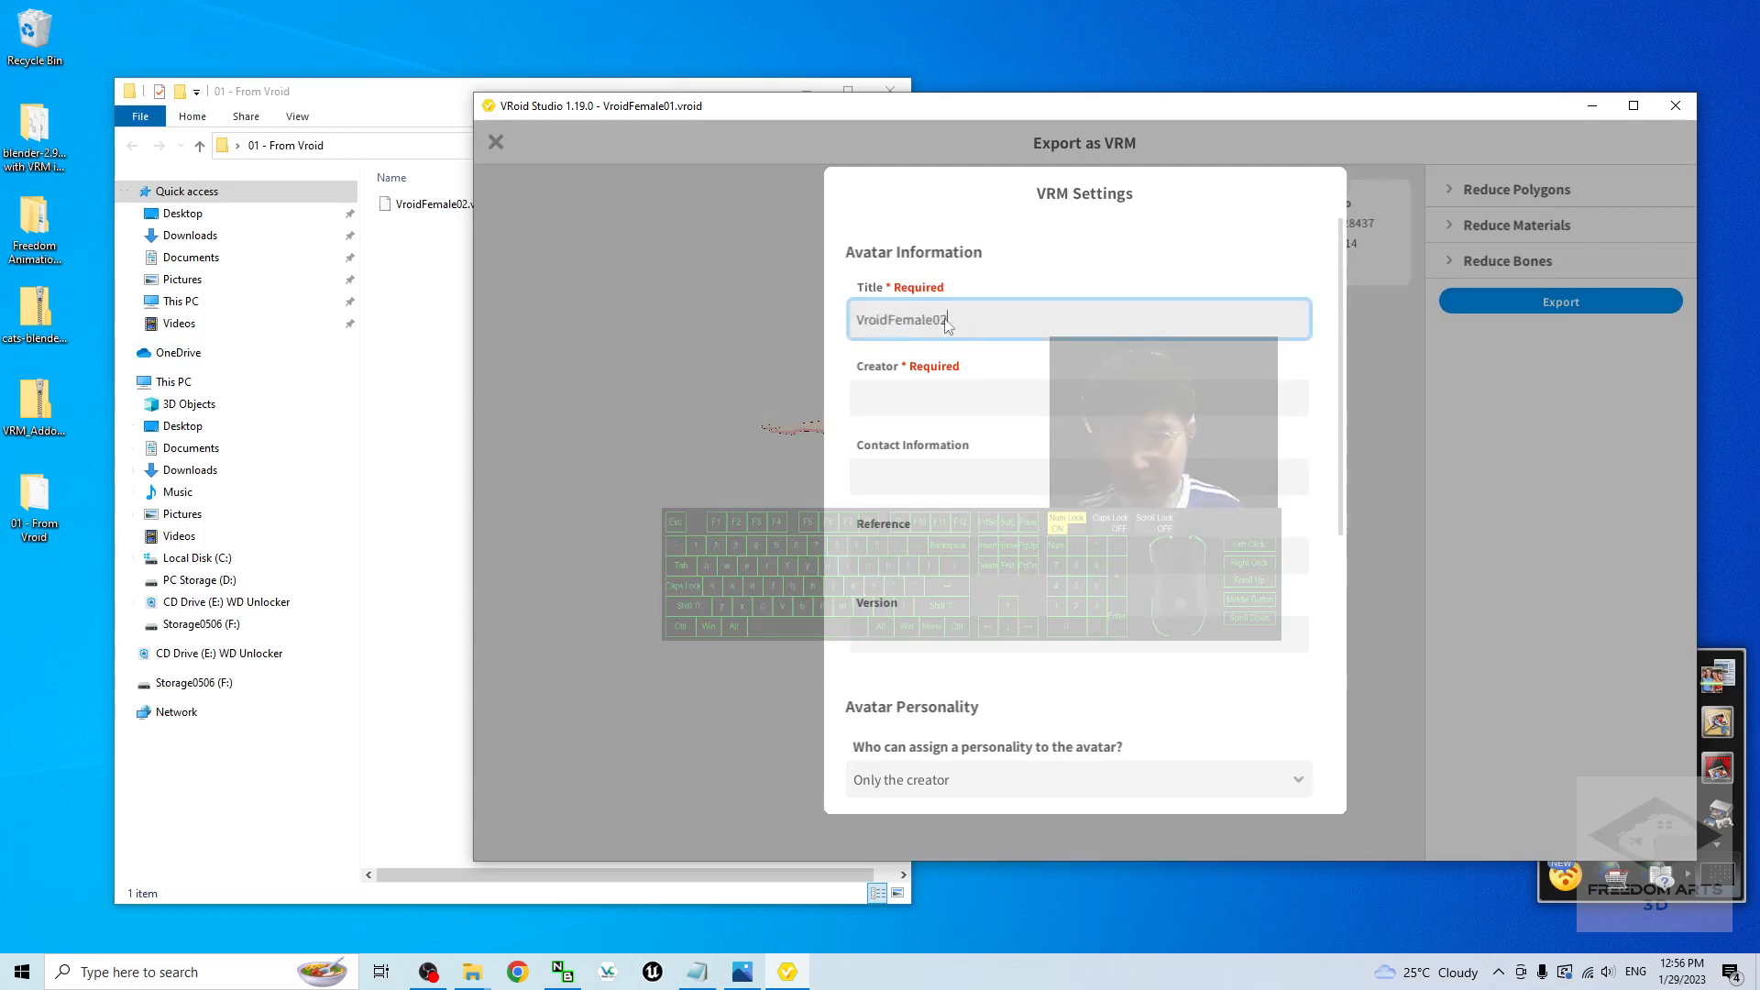
click(881, 394)
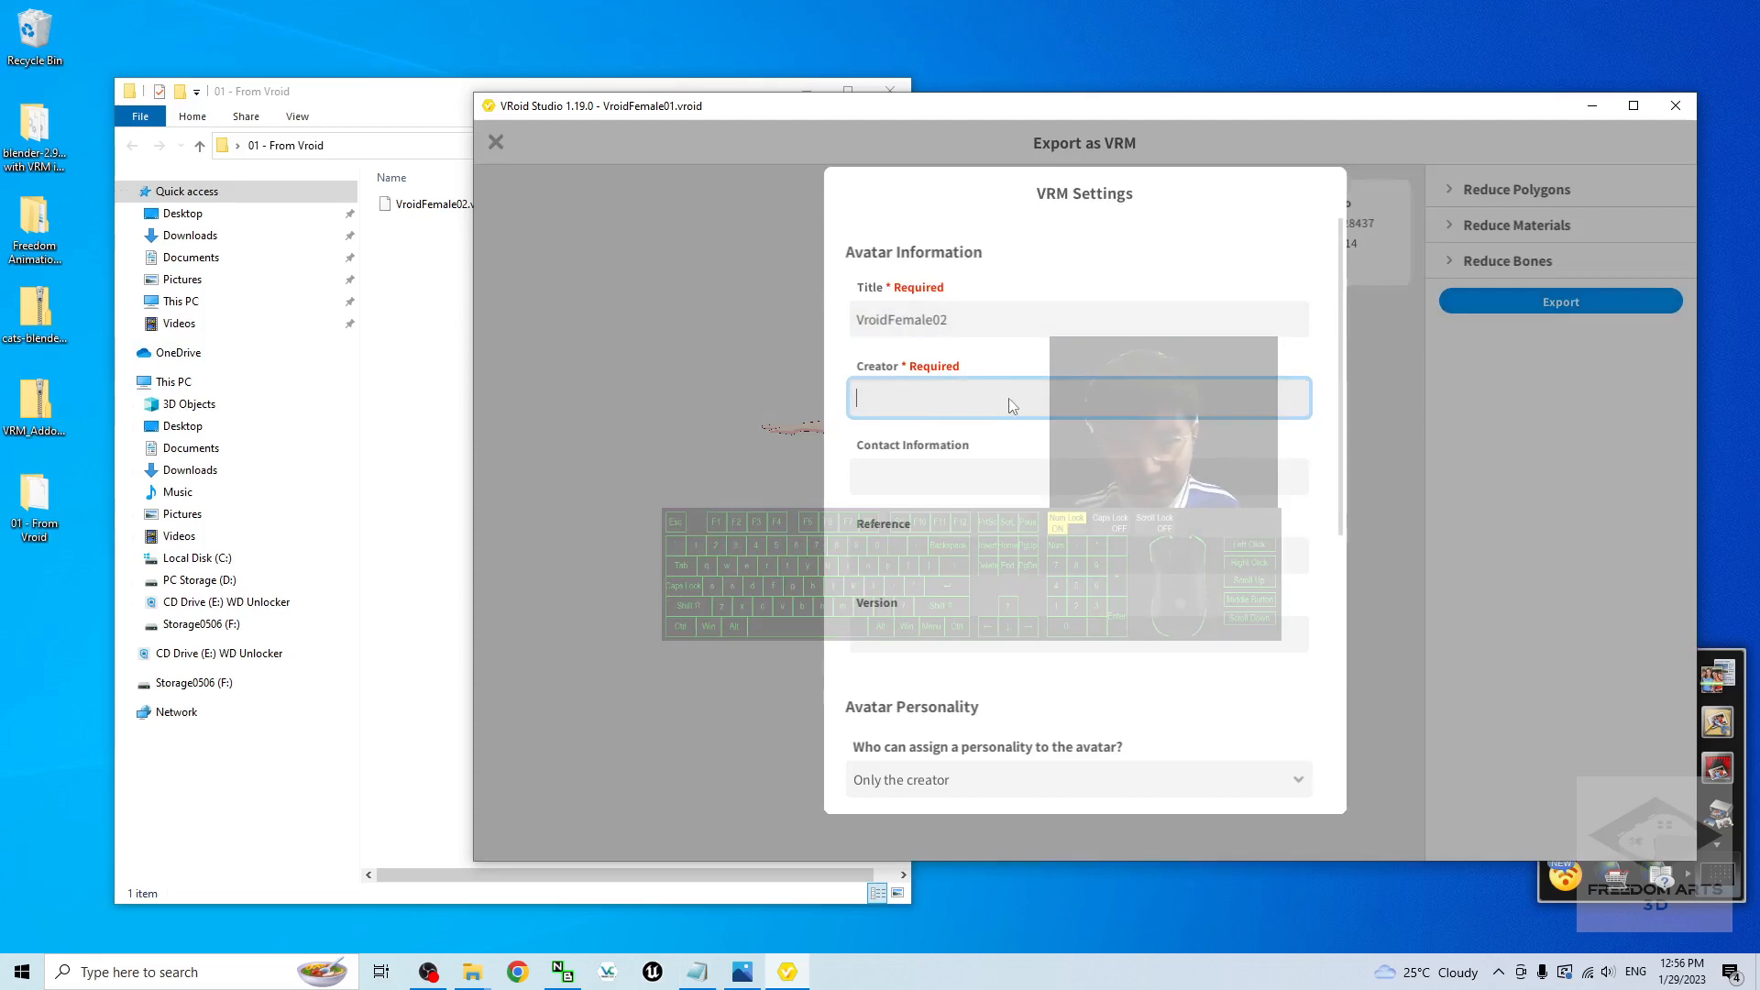
text(Freedom)
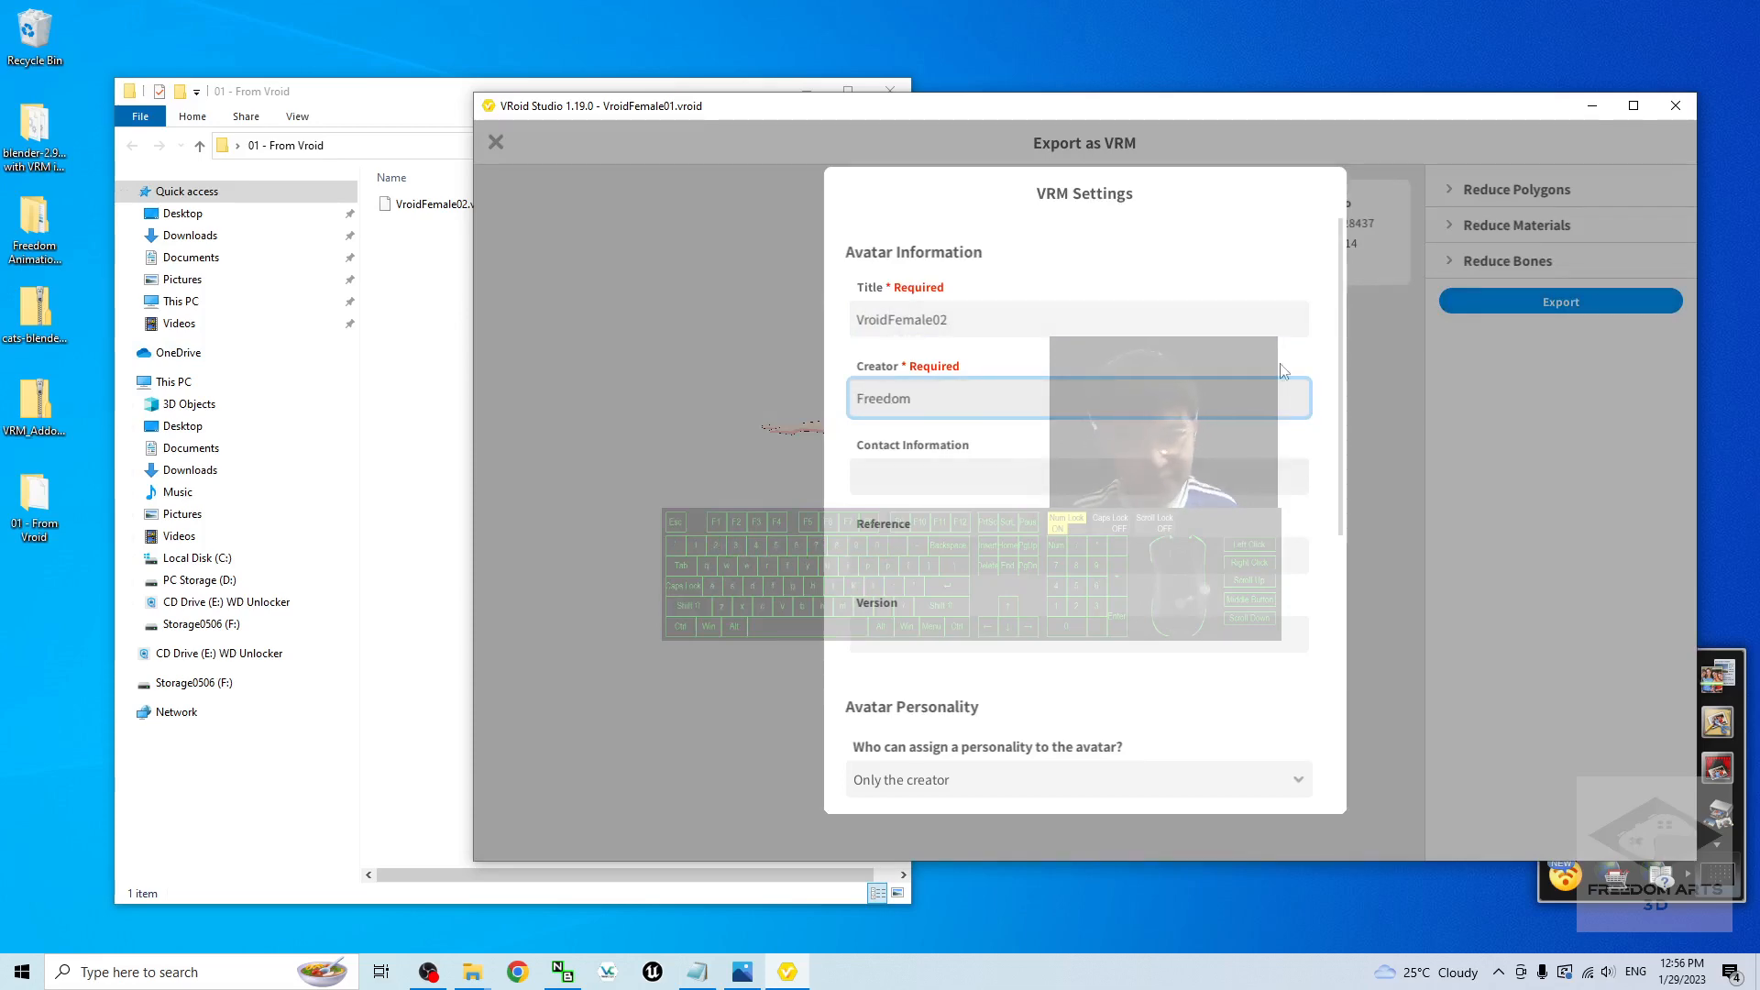
Step: Export the avatar as VroidFemale02.vrm into the "01 - From Vroid" folder and return to that folder
click(1343, 367)
drag(1343, 366, 1343, 642)
click(1064, 731)
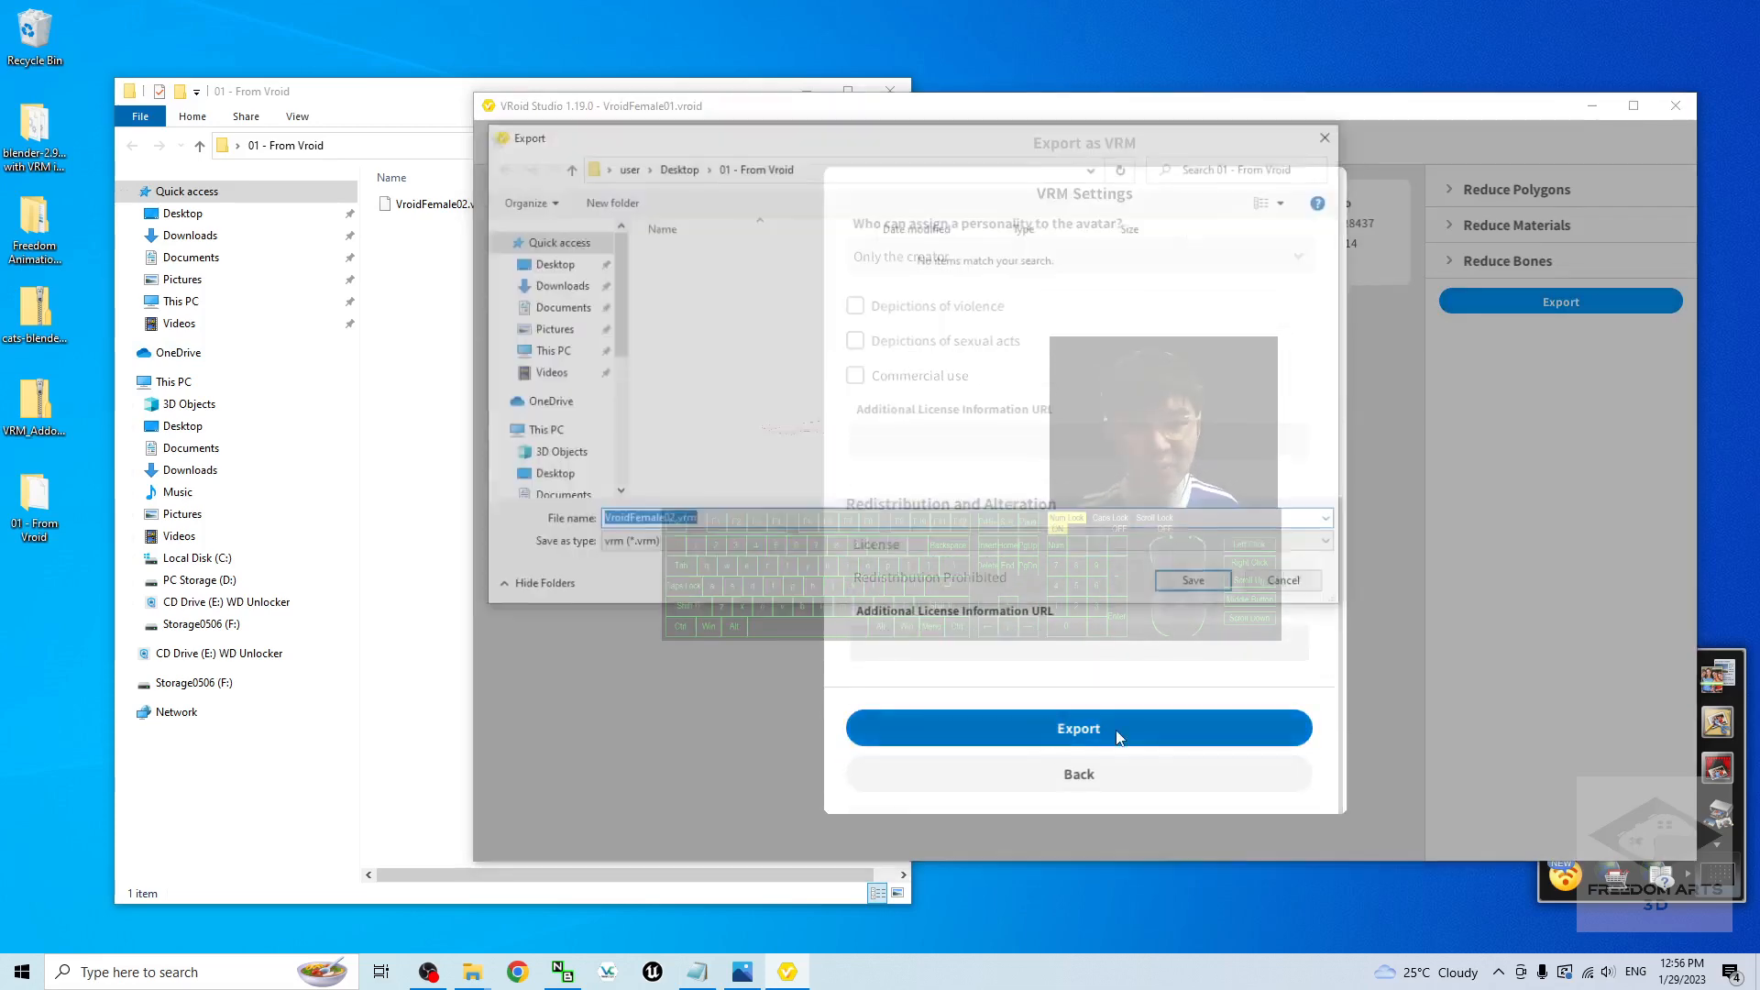
click(422, 374)
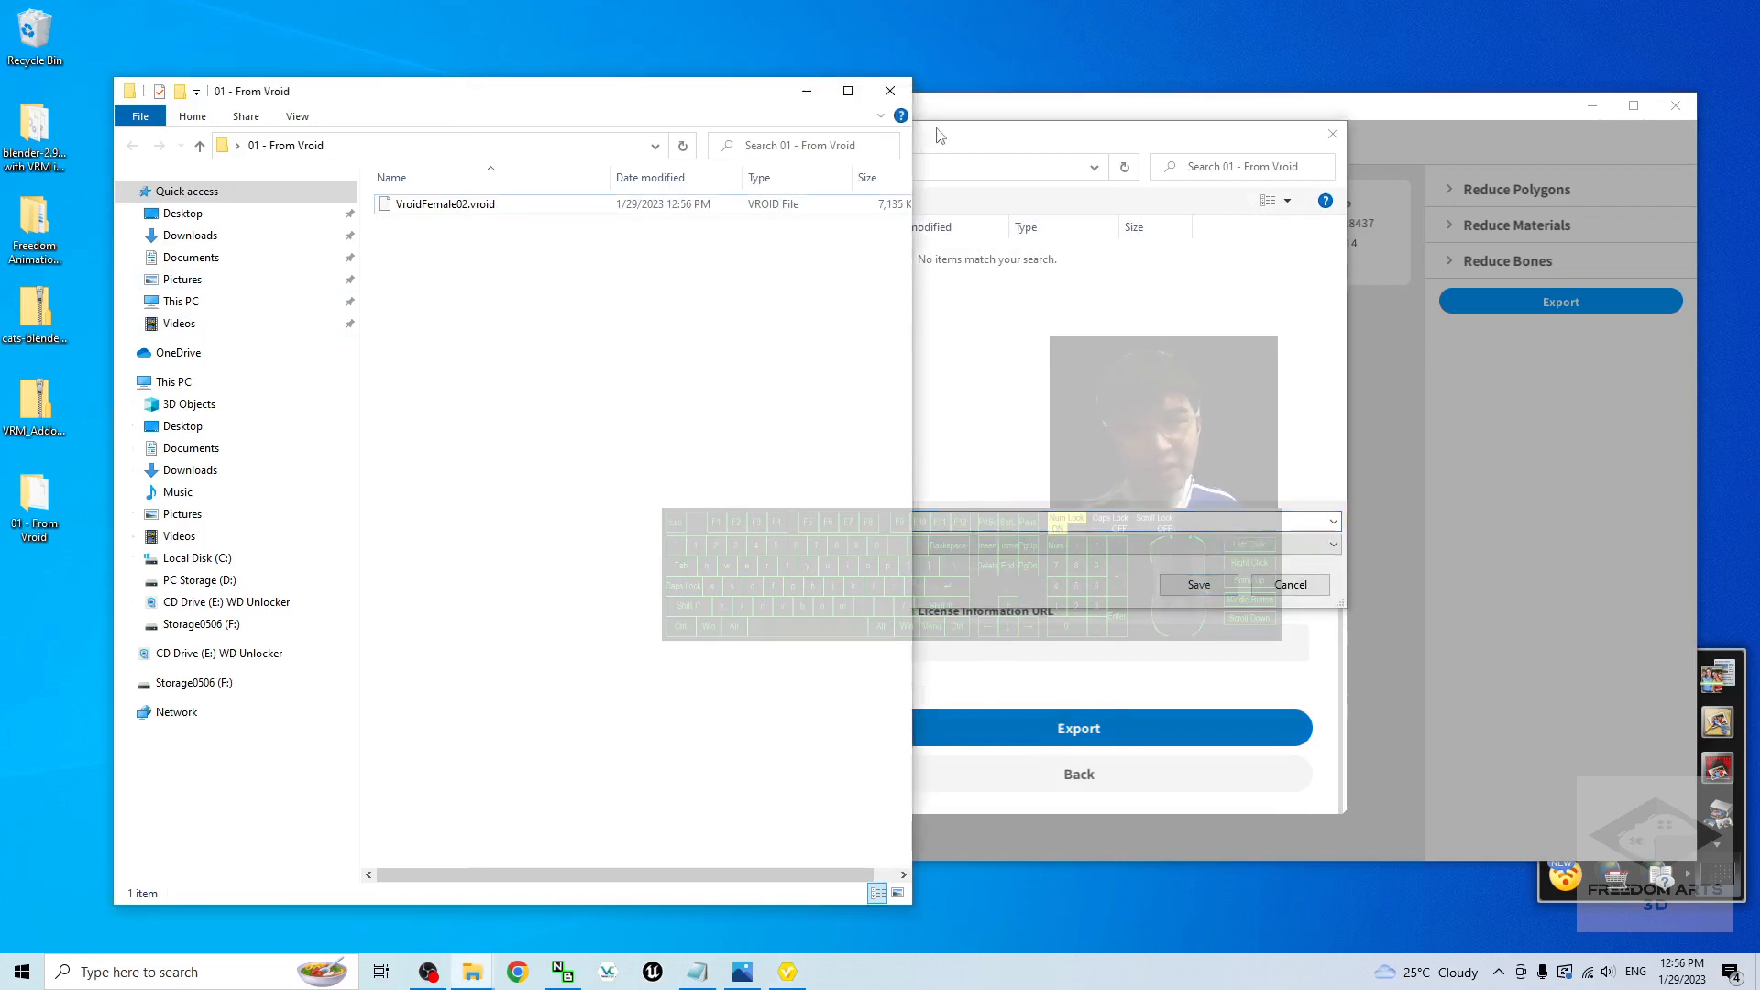
drag(939, 135, 1026, 152)
click(410, 232)
click(1095, 163)
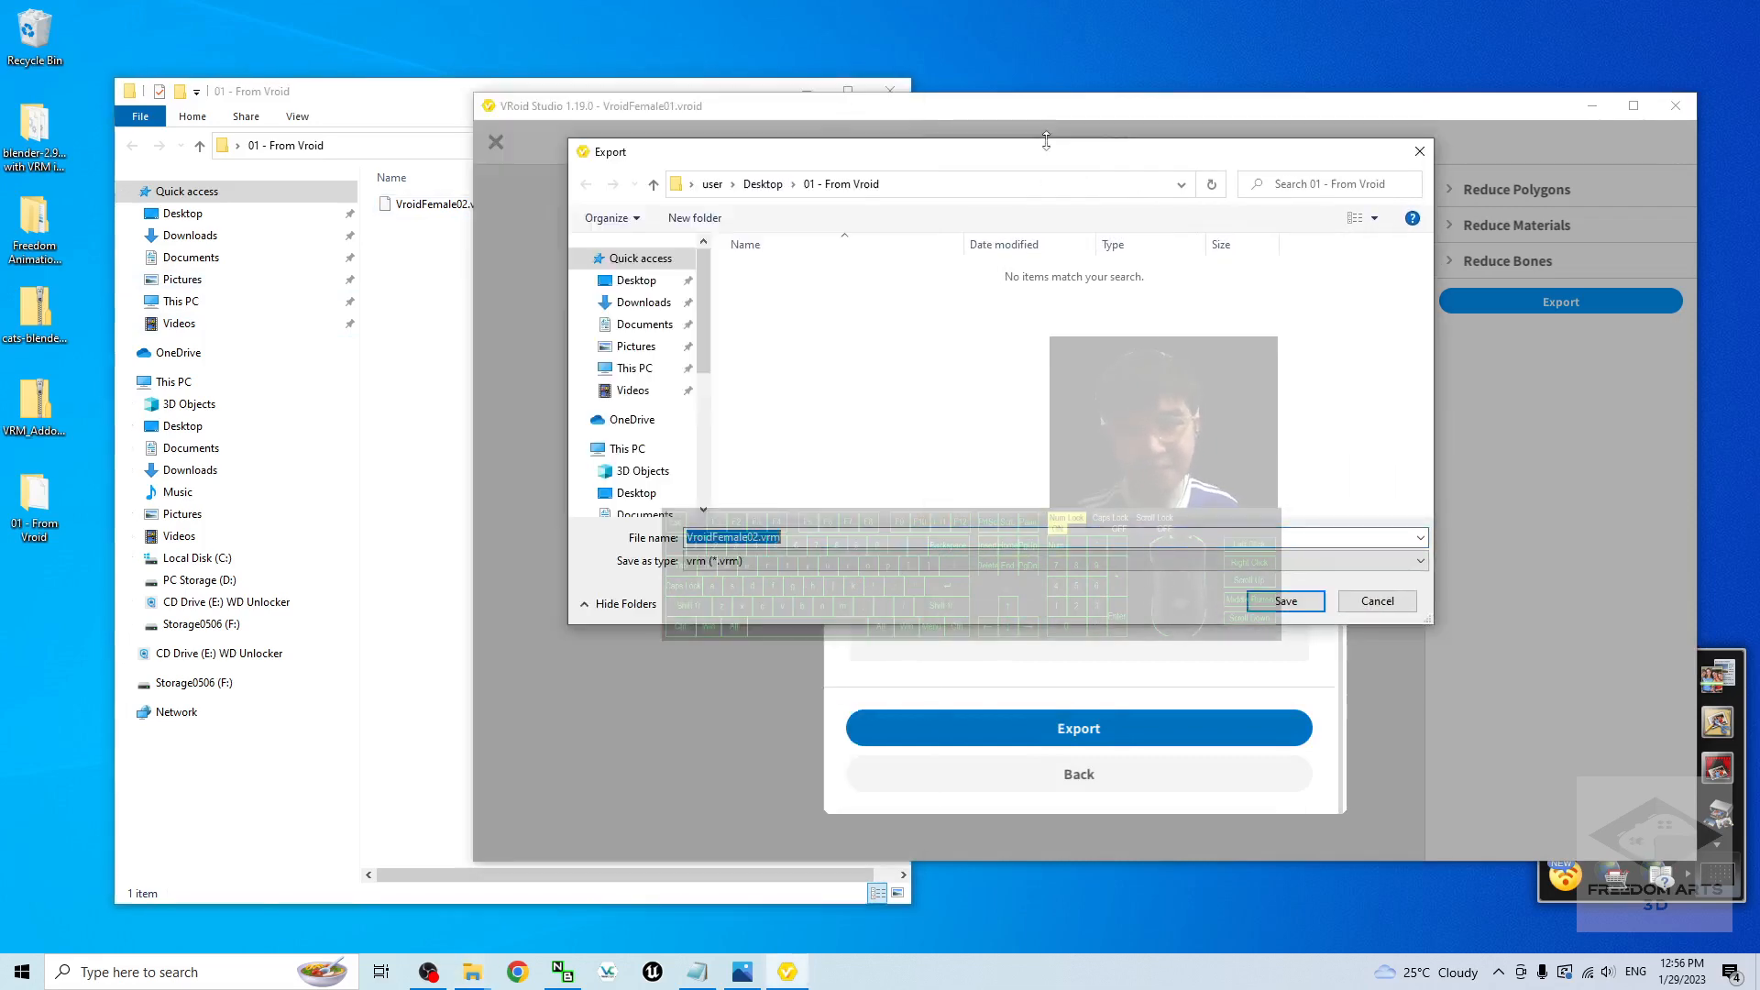
click(771, 539)
click(1318, 603)
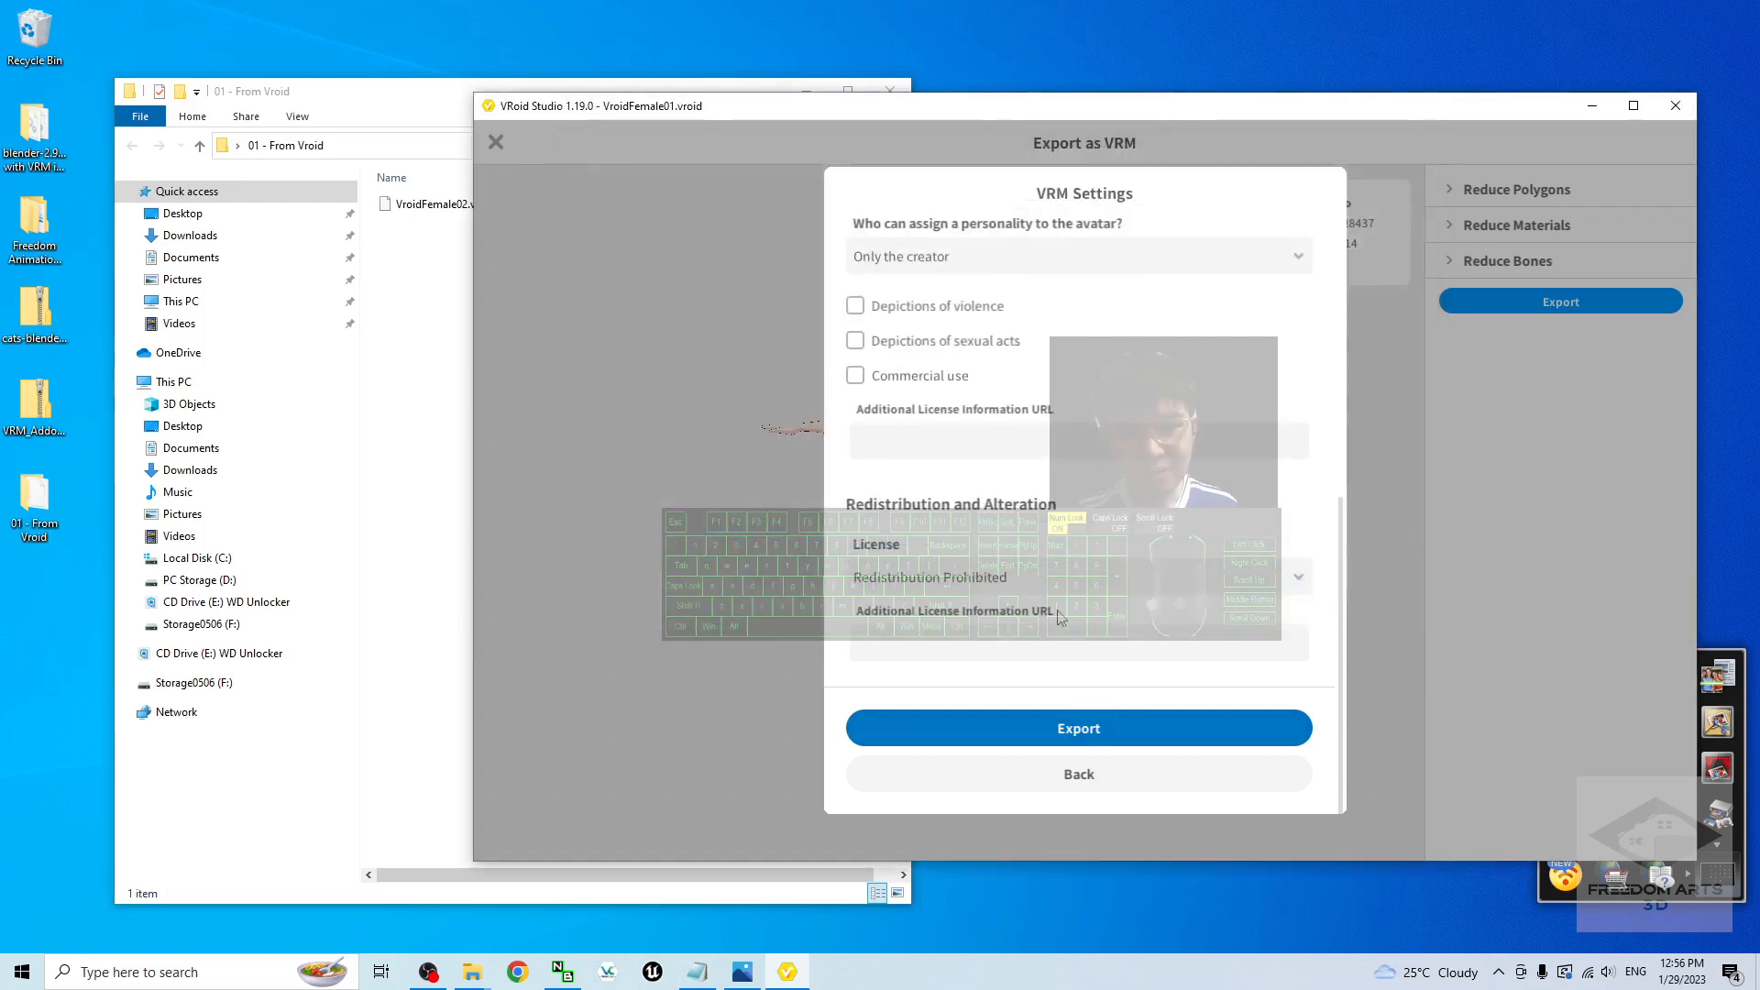
click(400, 356)
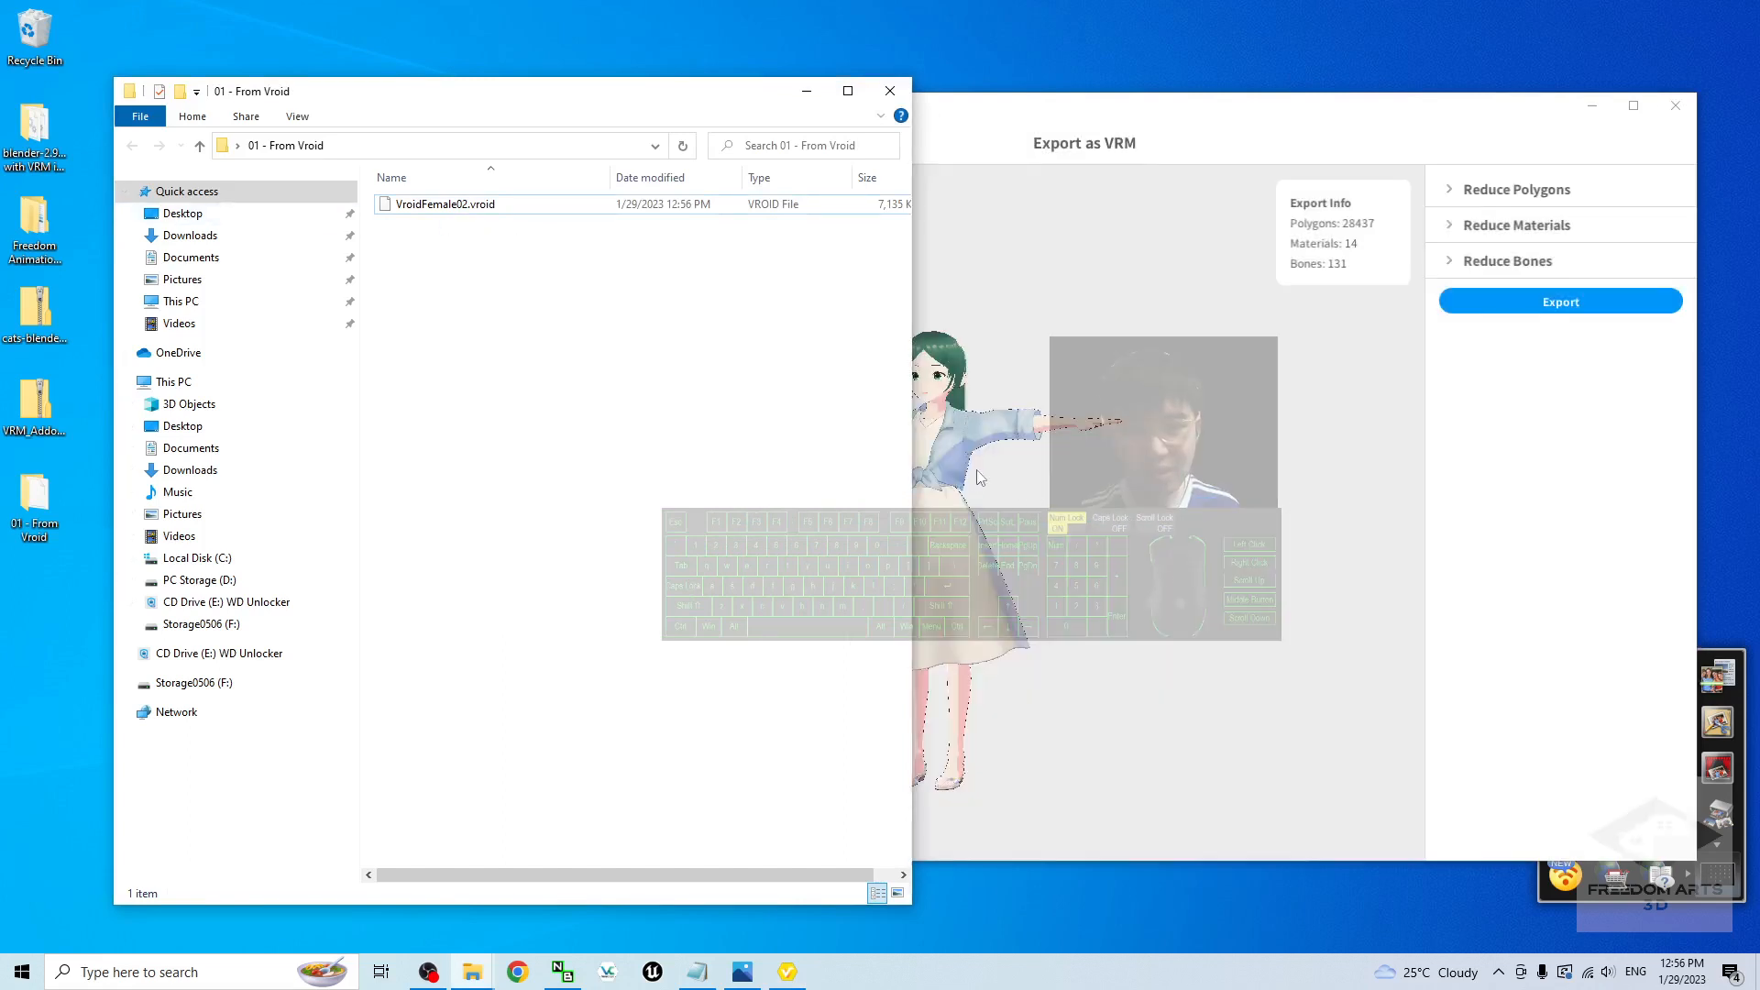
Step: Refresh the "01 - From Vroid" folder to bring up VroidFemale02.vrm and close VRoid Studio
right_click(518, 306)
click(552, 380)
click(475, 212)
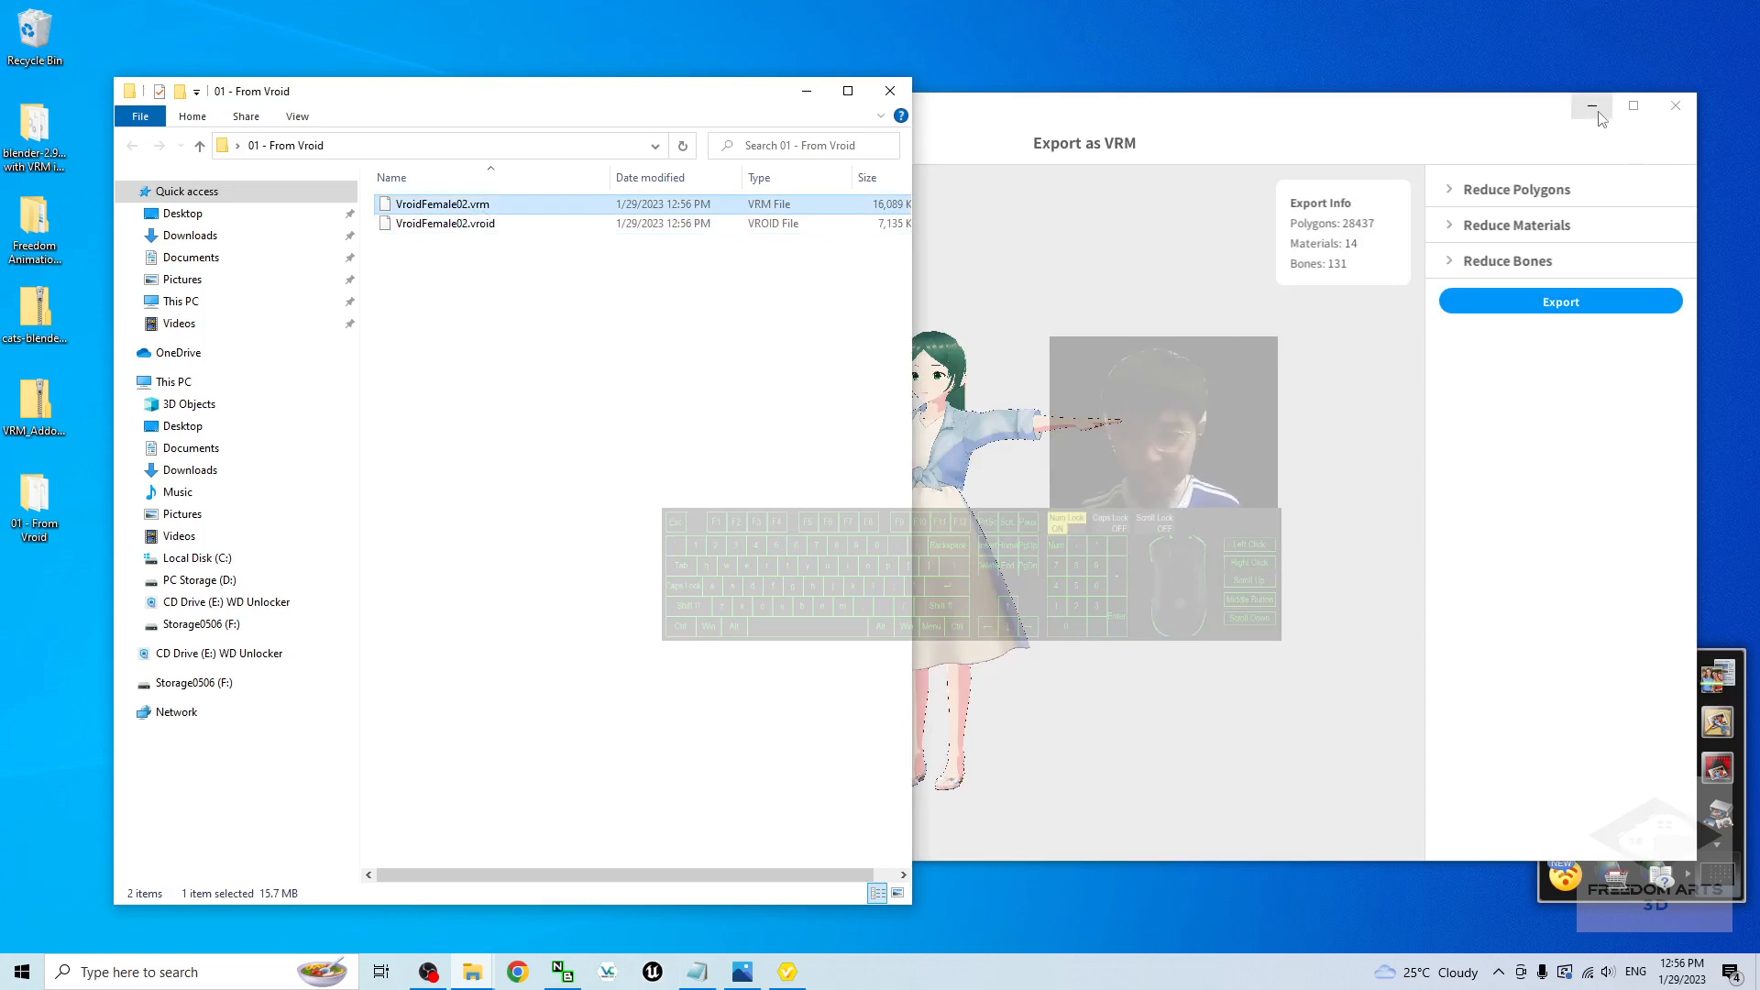
click(1674, 106)
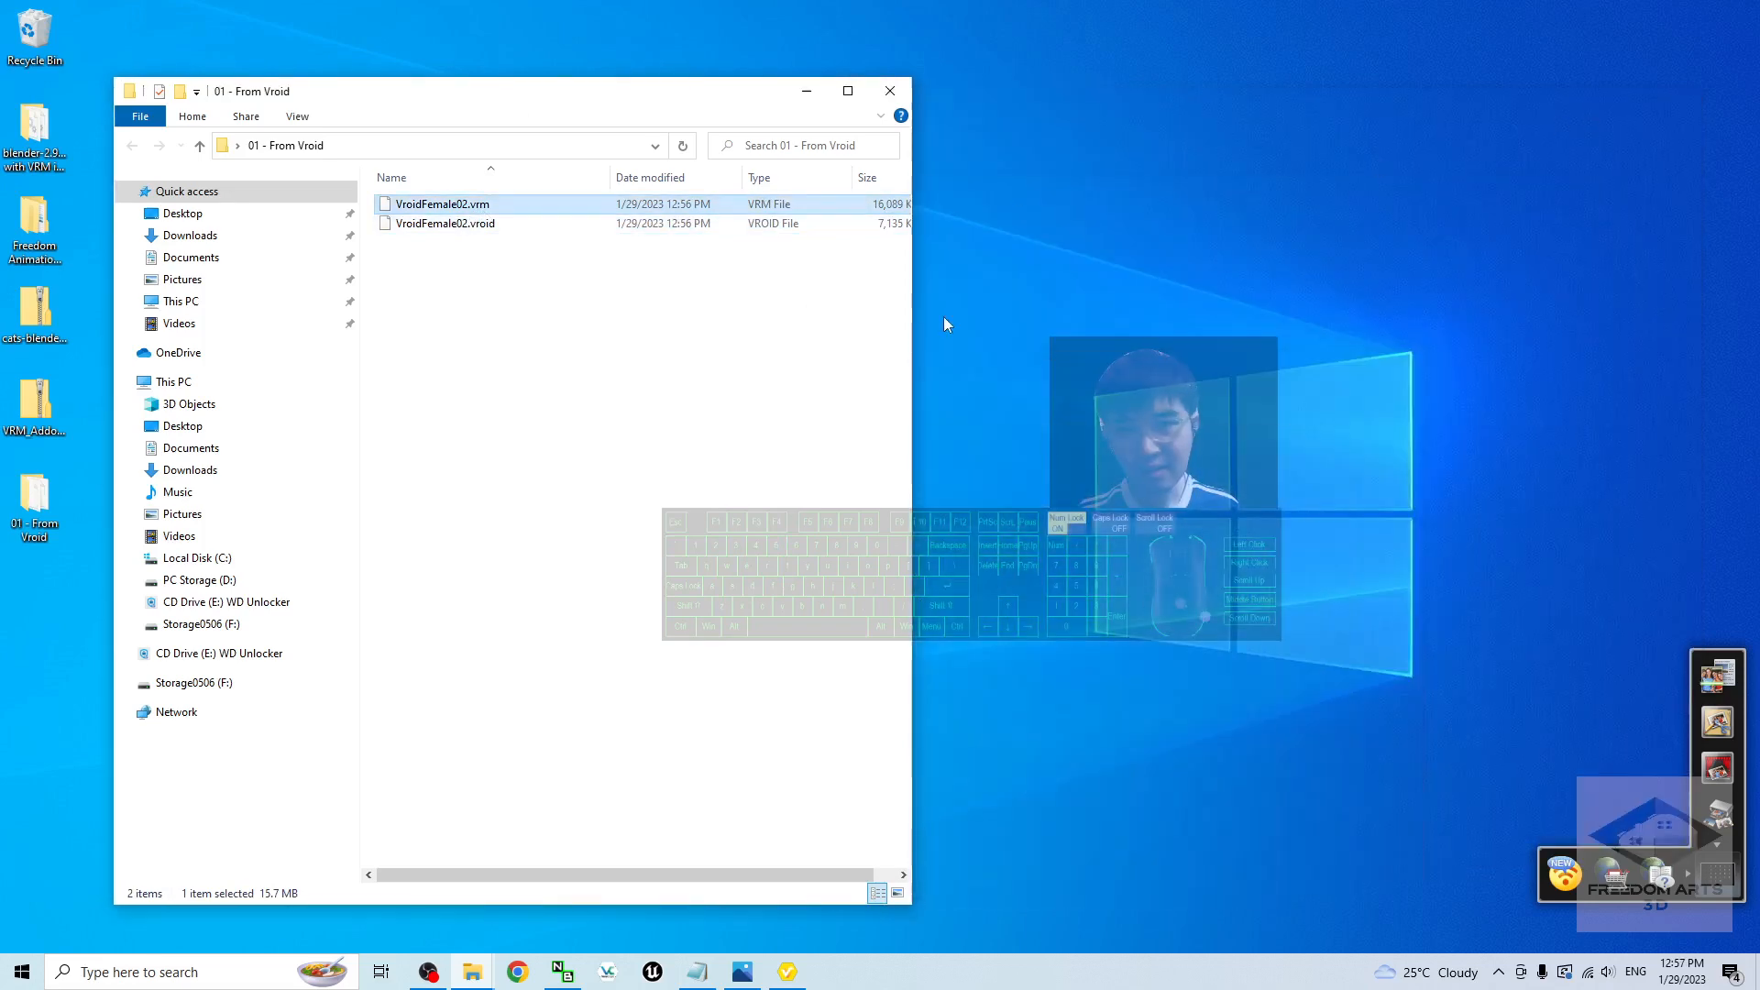
Step: Review the download links in notes.txt for Blender 2.90.0 with VRM importer, the VRM add-on and the Cats plugin
click(696, 972)
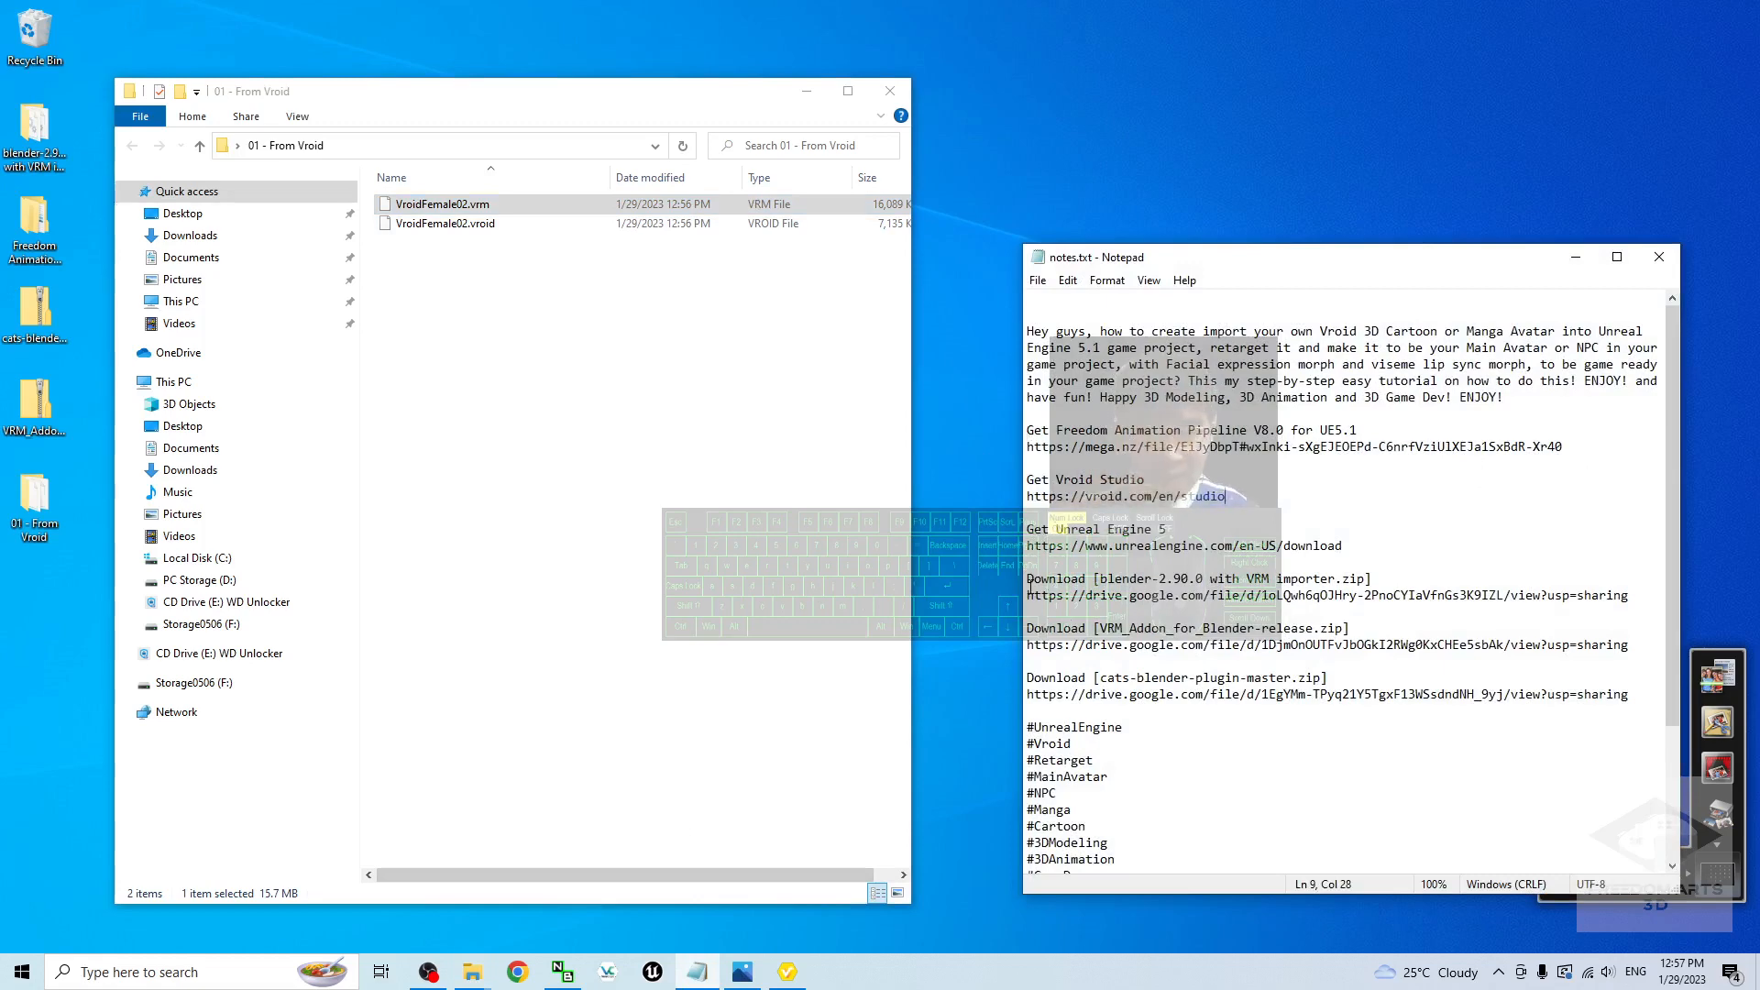
drag(1027, 581, 1171, 581)
click(1190, 580)
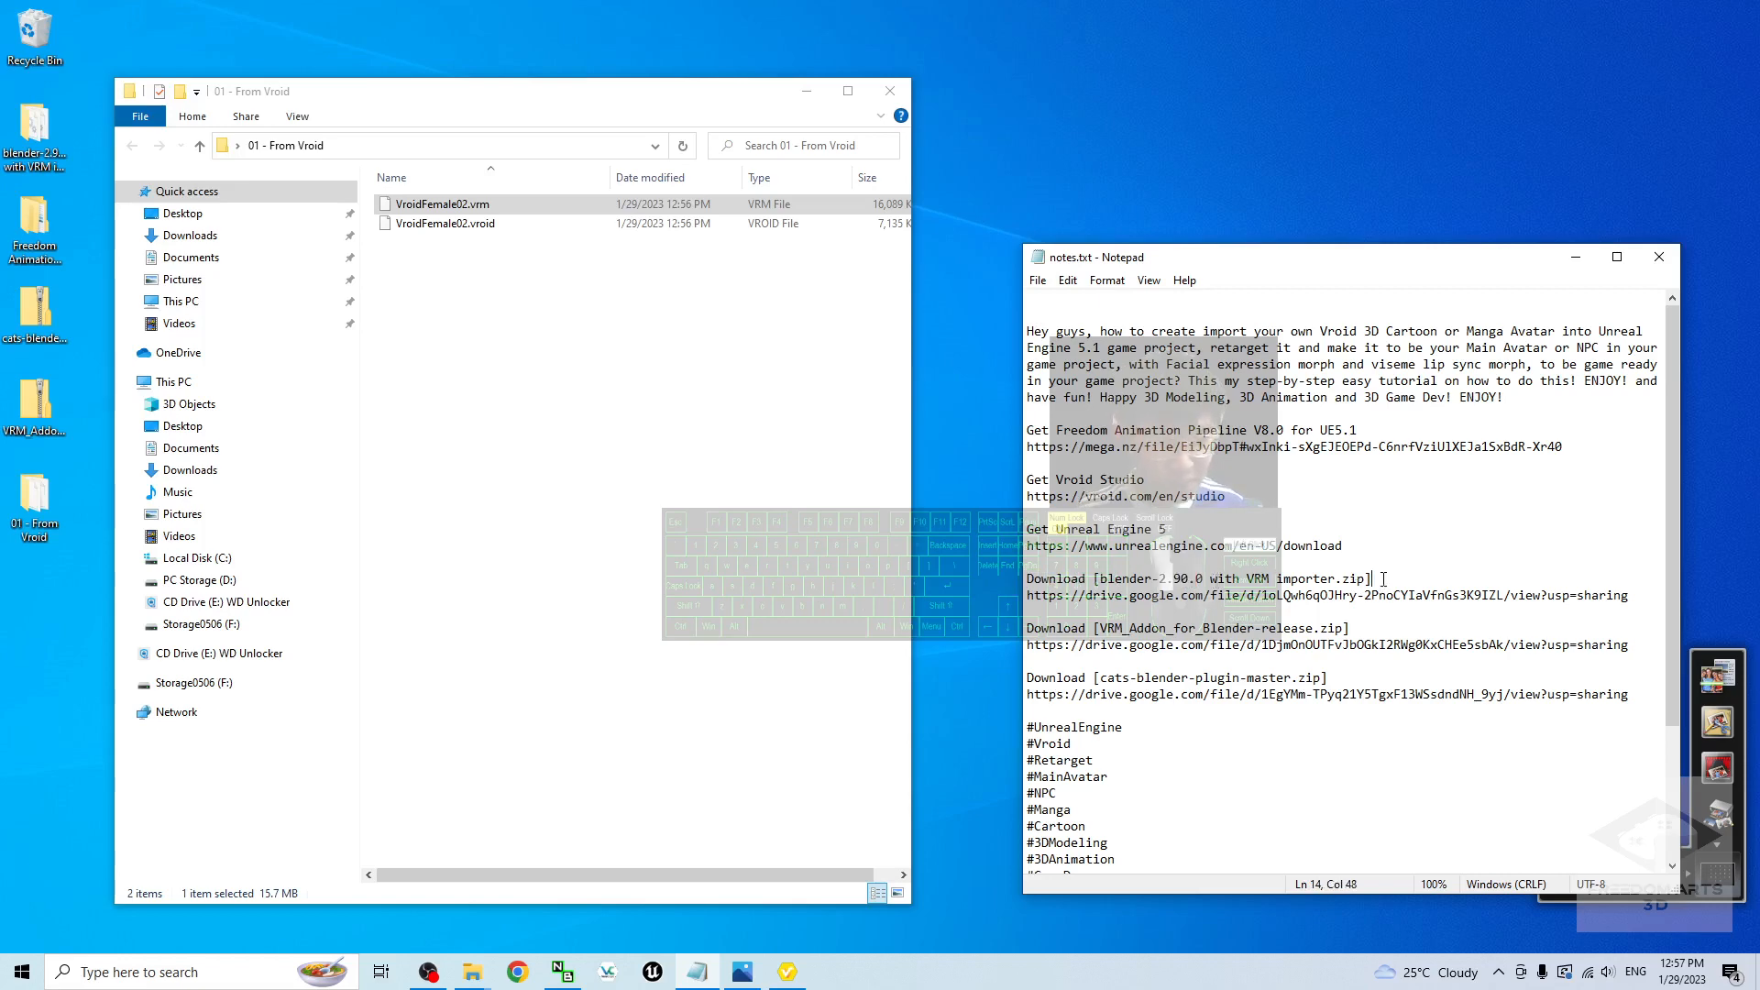
drag(1370, 581, 1171, 561)
drag(1029, 596, 1338, 609)
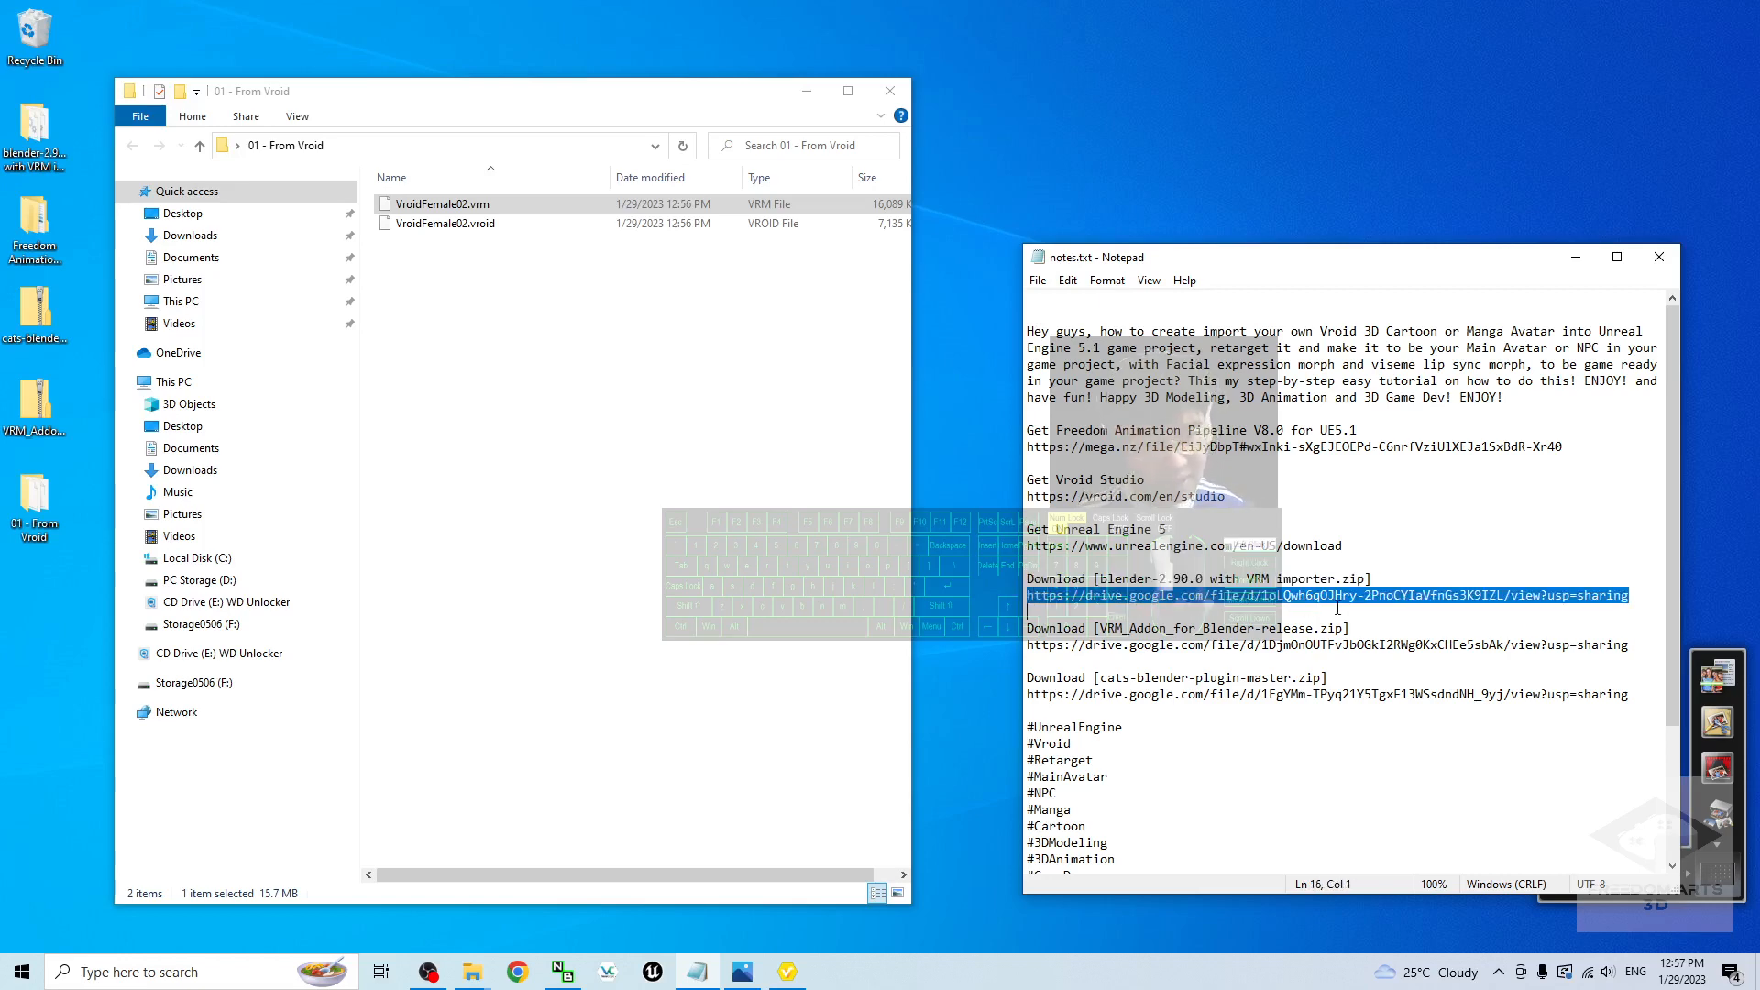
drag(1029, 647, 1512, 660)
drag(1034, 695, 1598, 701)
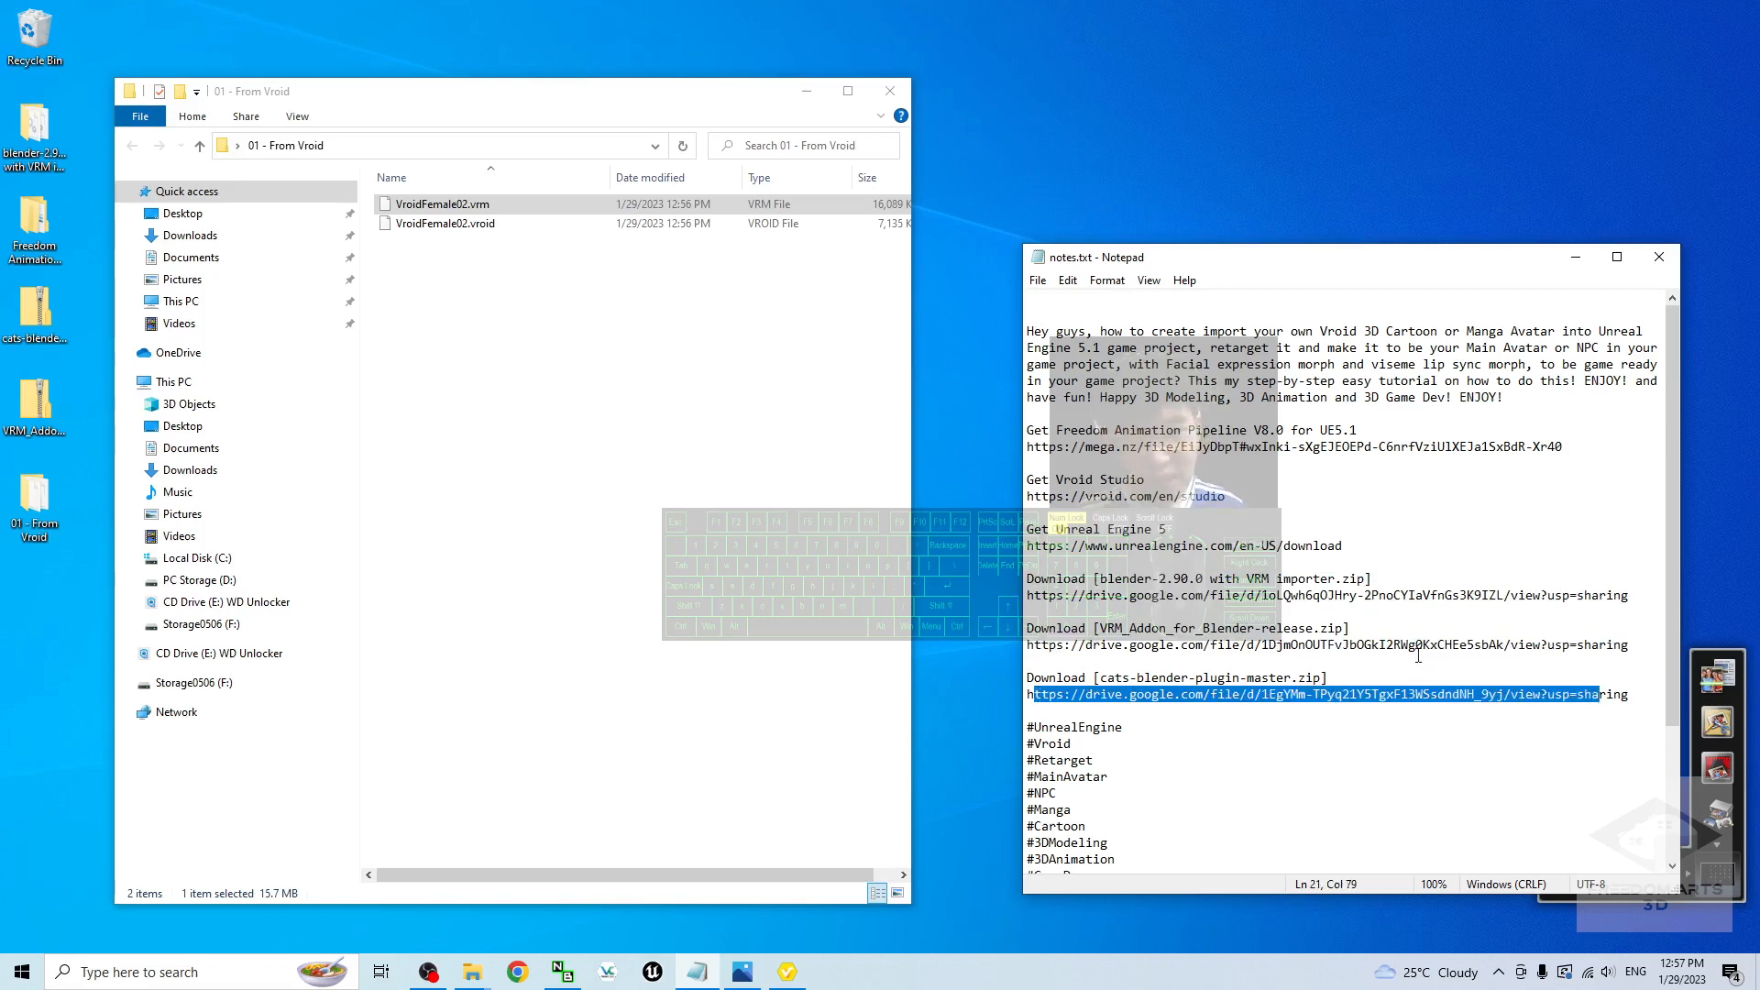
Step: Inspect the contents of the "blender-2.90.0 with VRM importer" folder on the desktop and close it
click(88, 292)
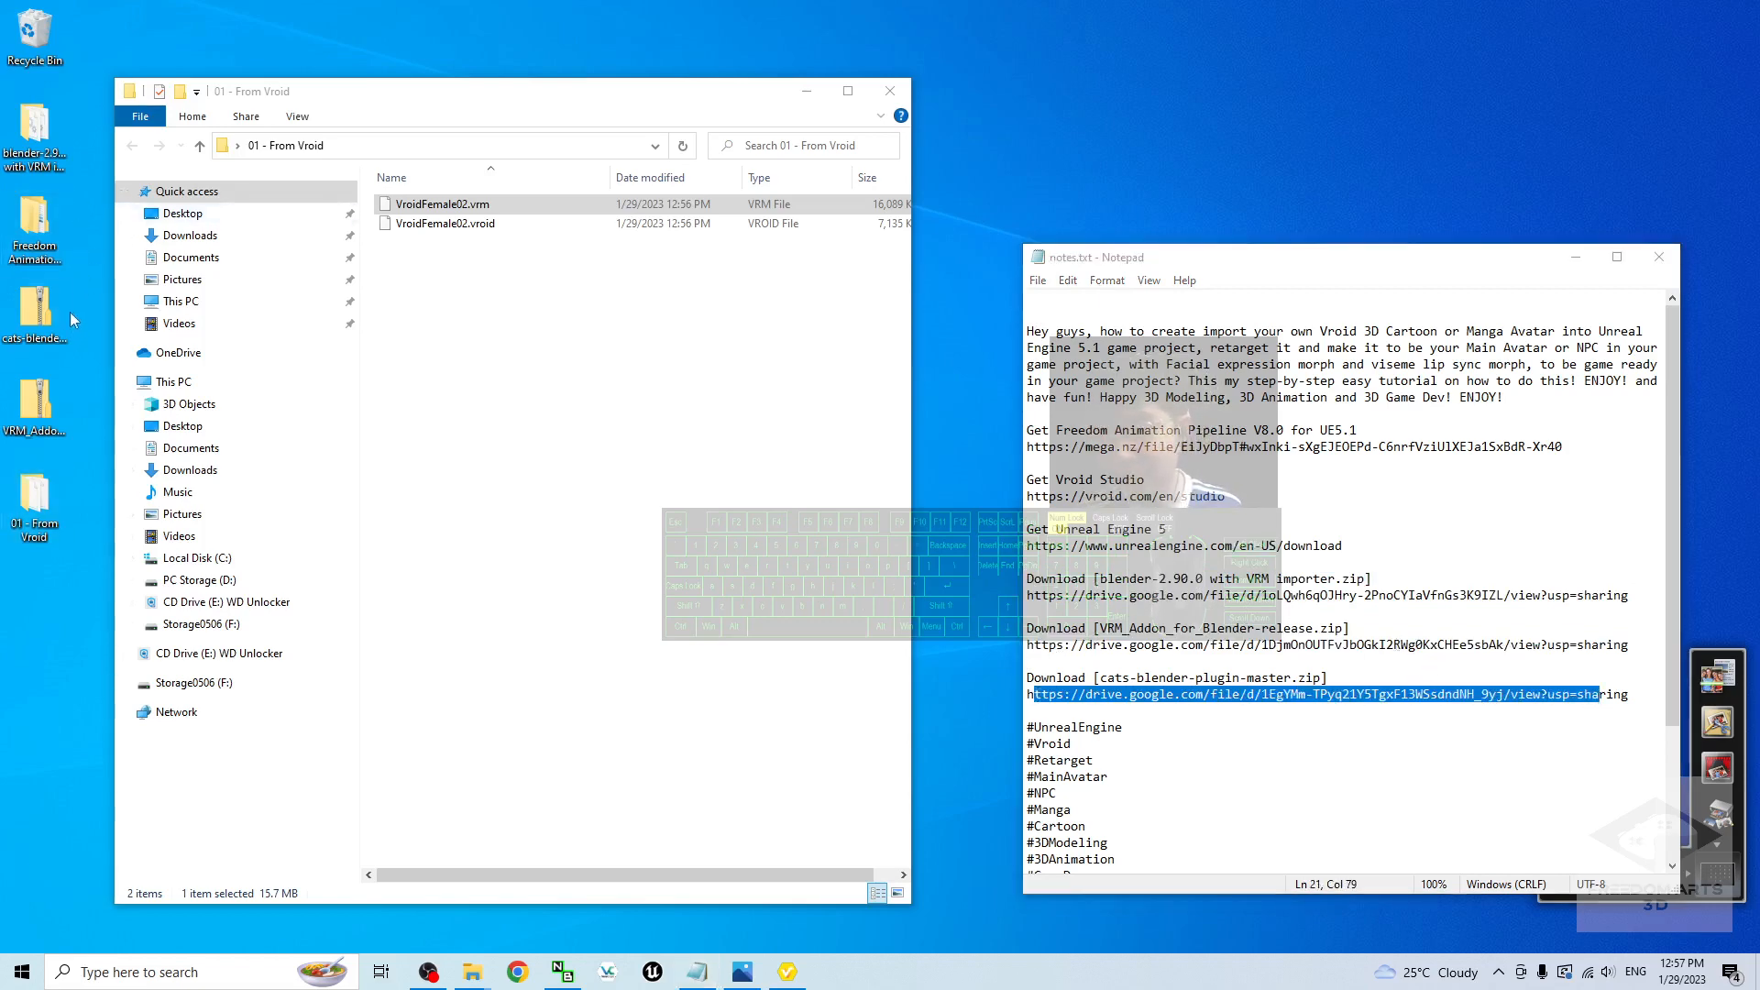
click(1098, 579)
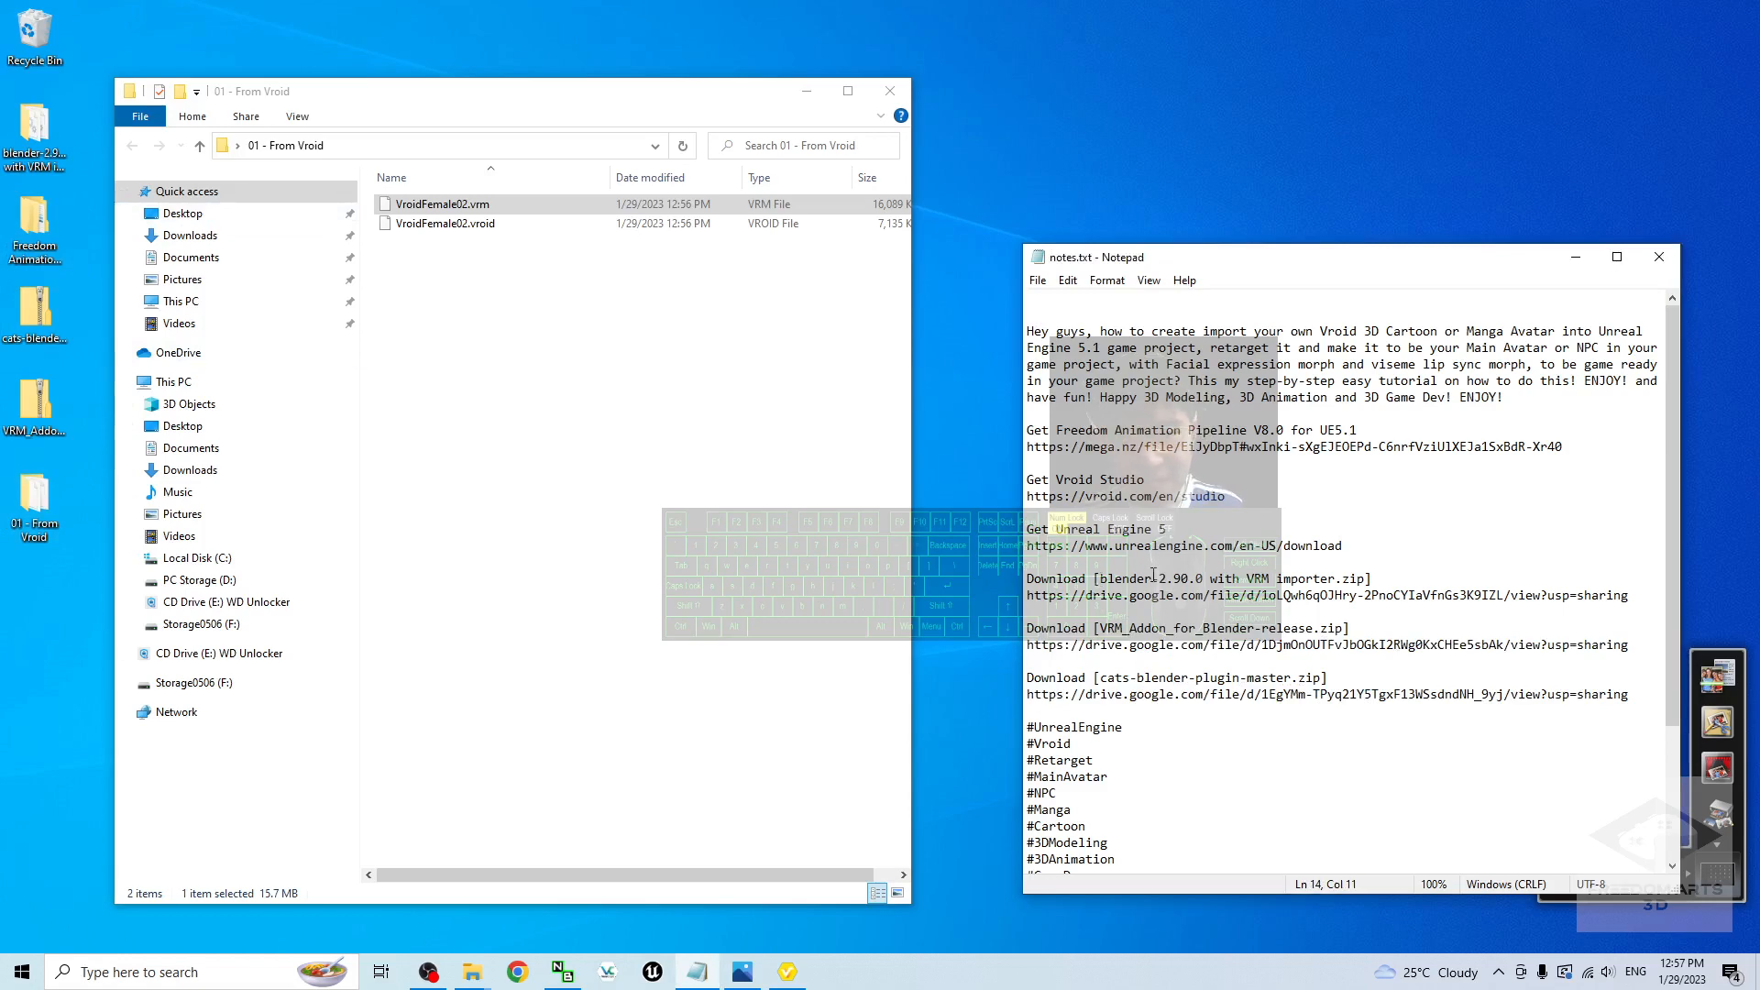
click(20, 138)
double_click(30, 130)
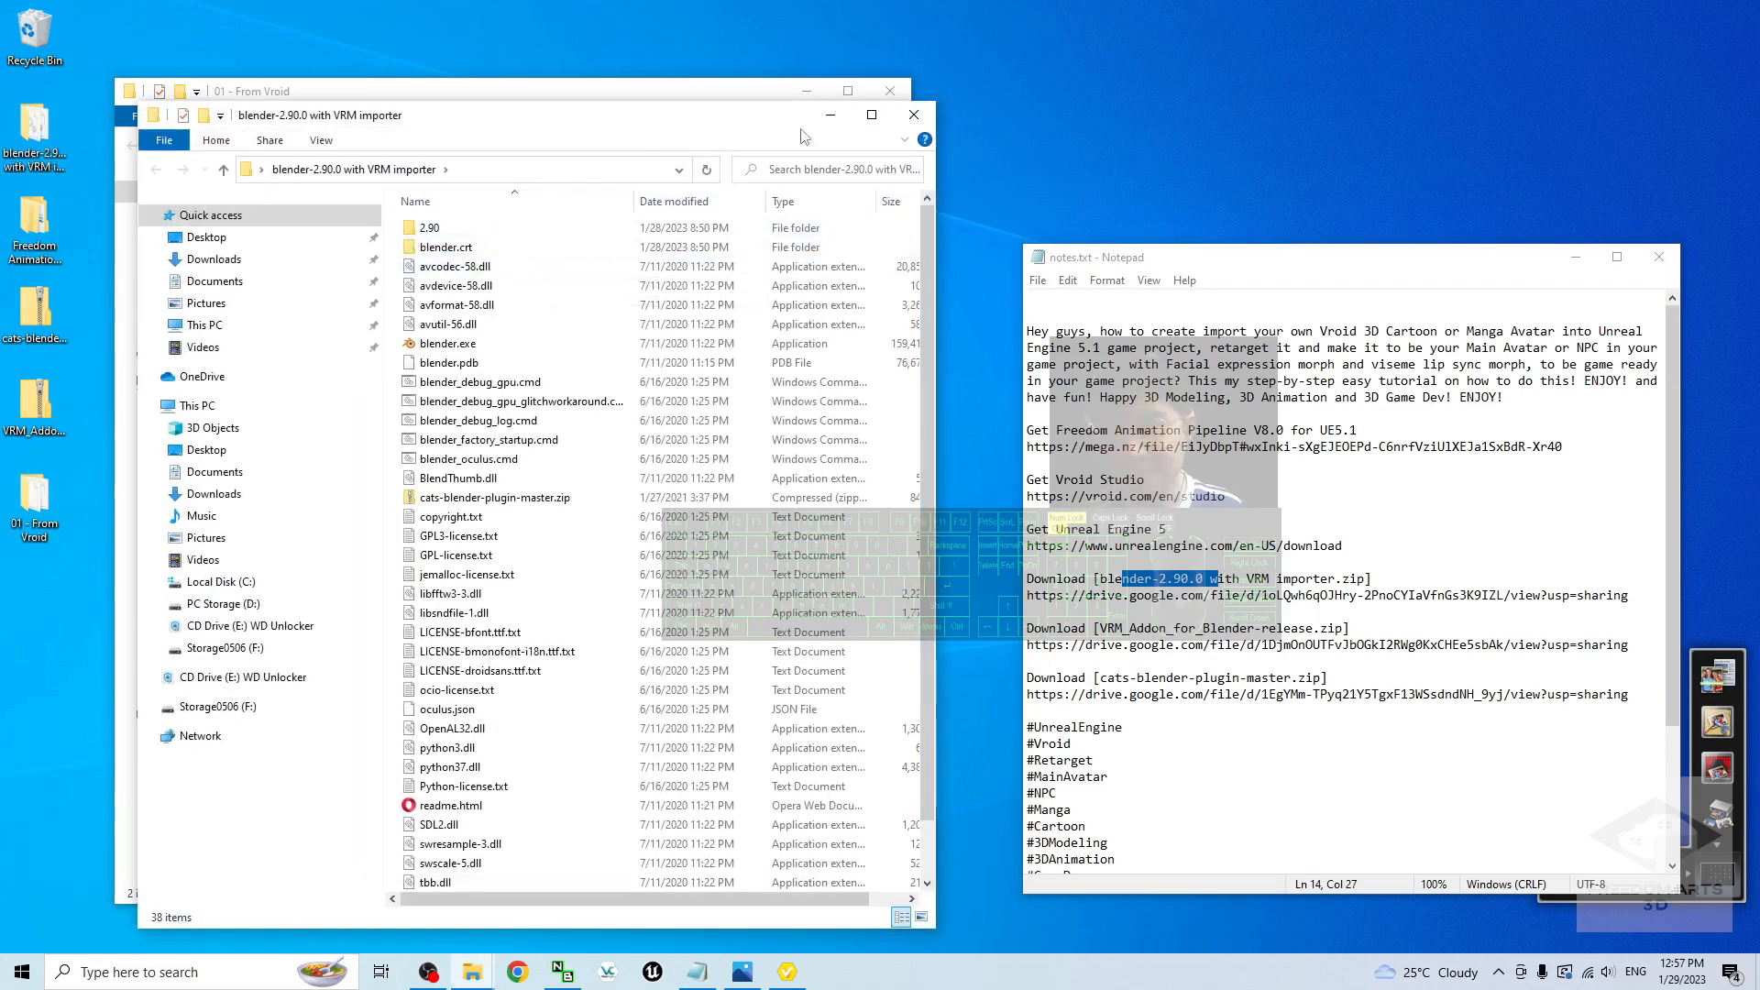
click(913, 115)
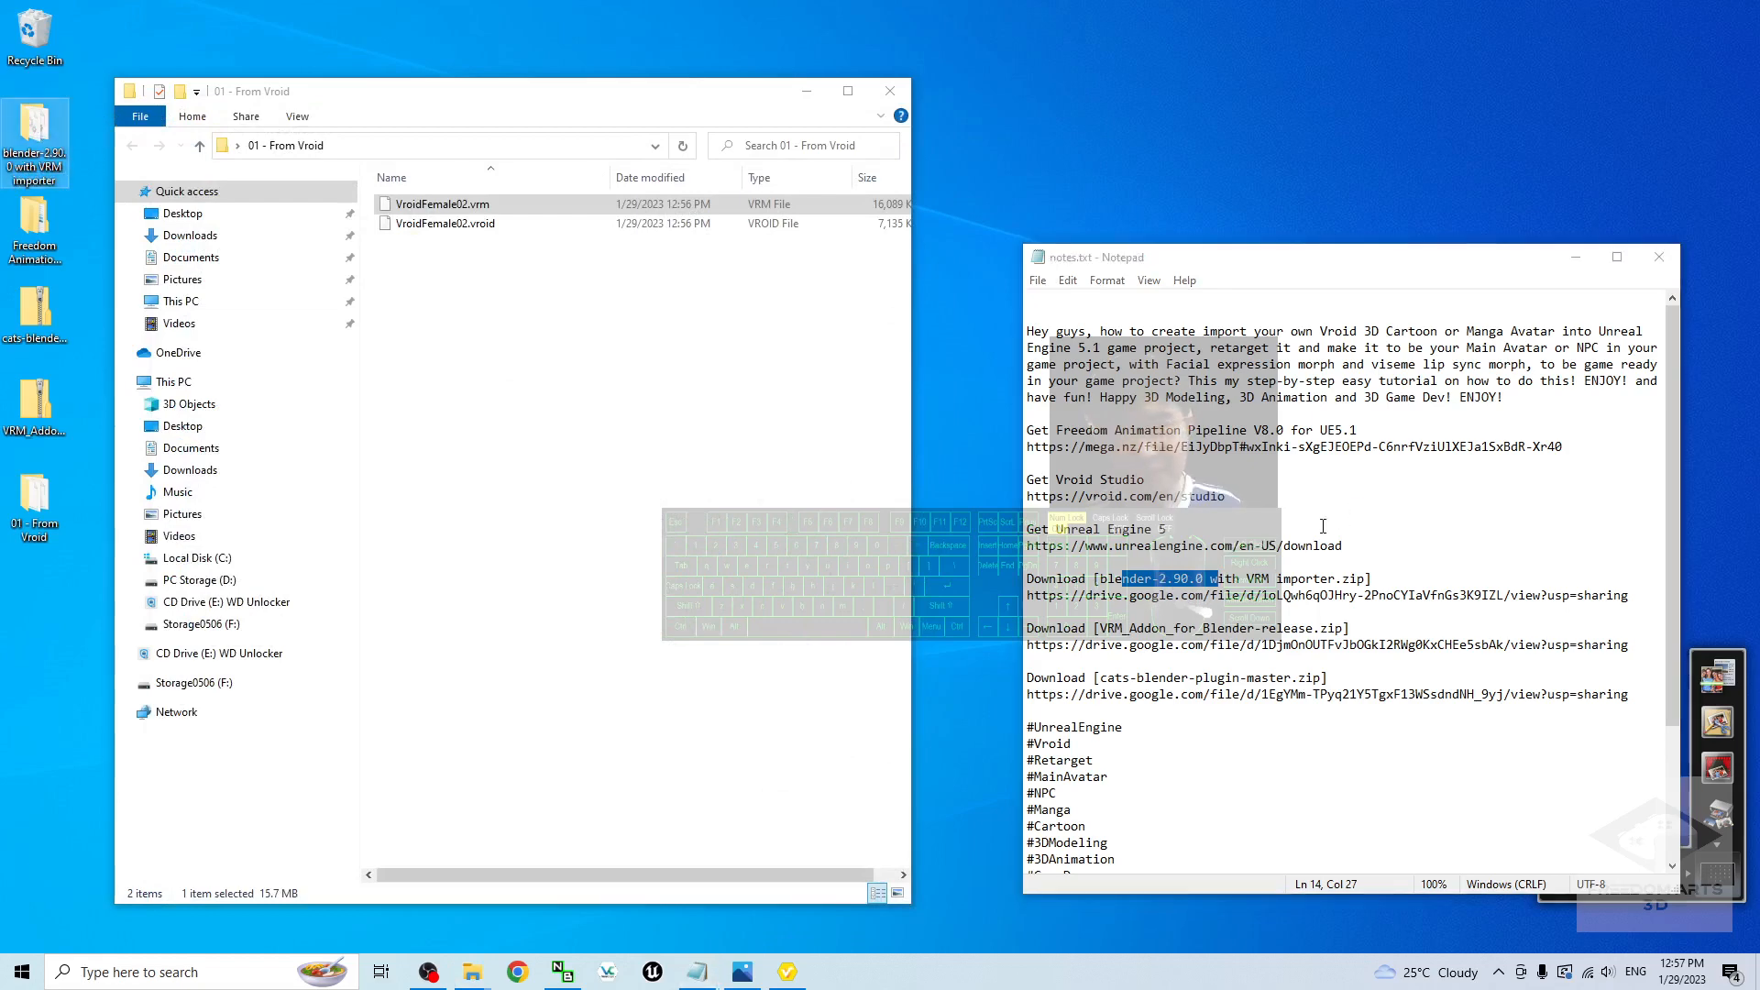
Step: Match the VRM_Addon_for_Blender-release.zip and cats-blender-plugin-master.zip entries in the notes with the zip files on the desktop
click(1082, 612)
drag(1103, 632, 1345, 630)
drag(1100, 681, 1211, 681)
click(35, 317)
click(52, 442)
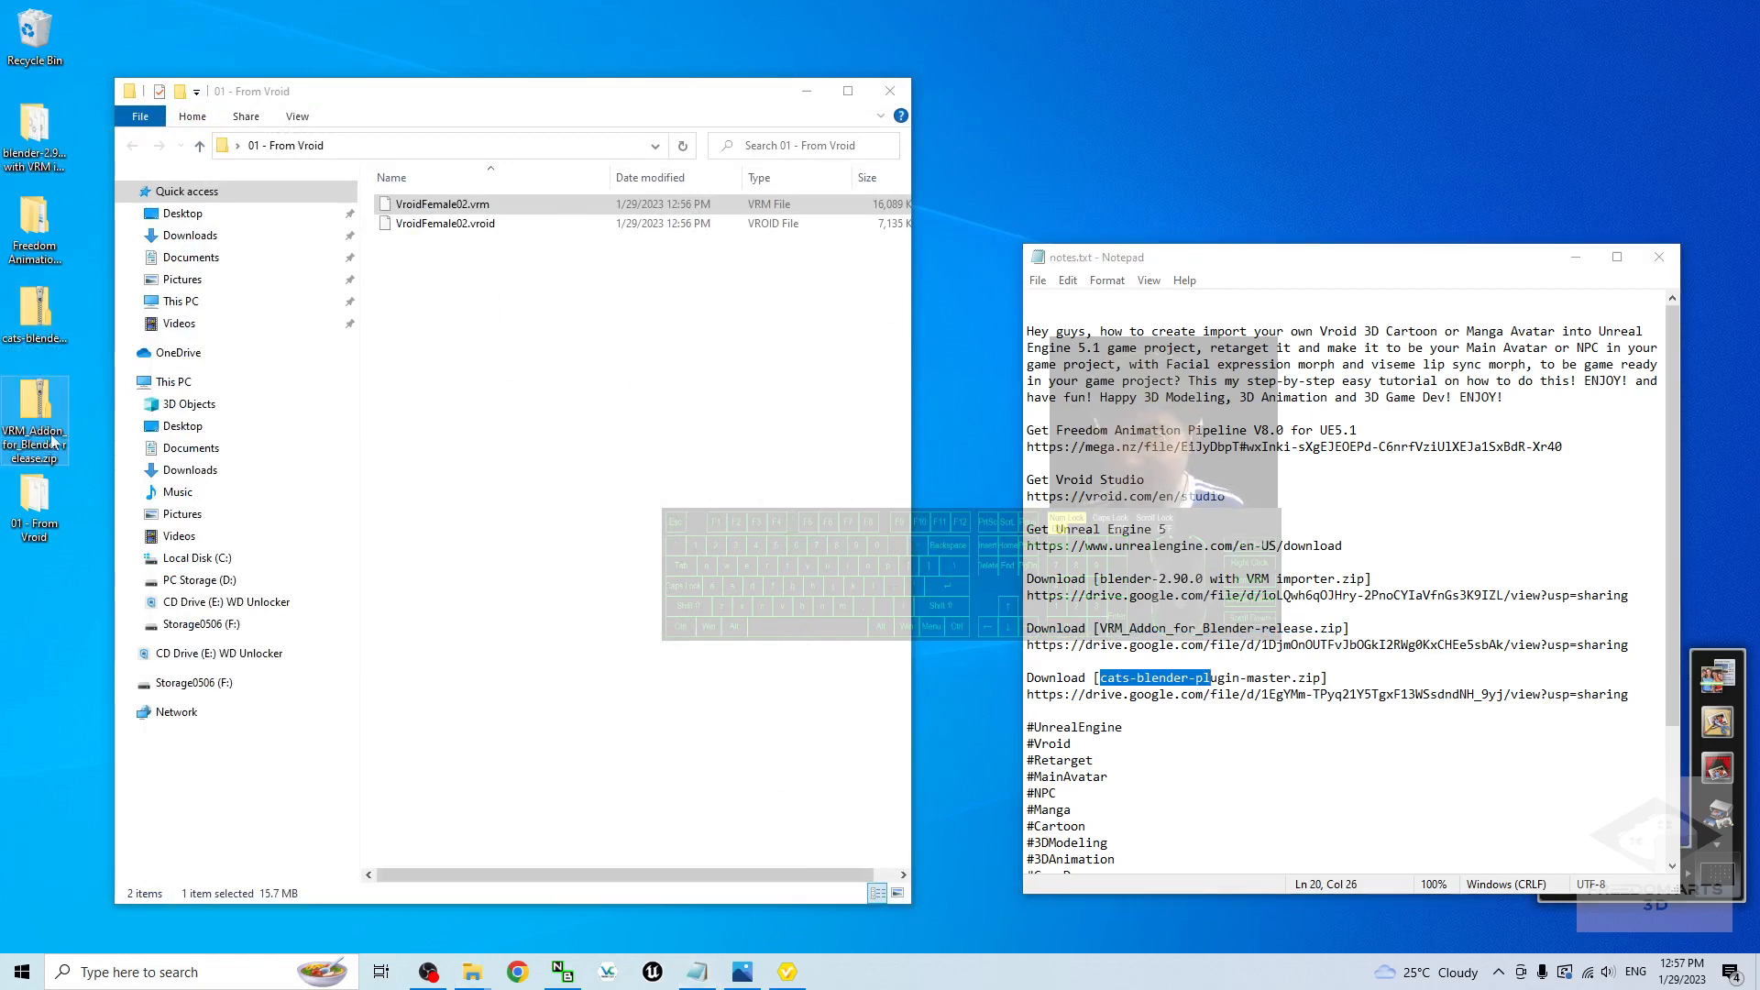
click(42, 330)
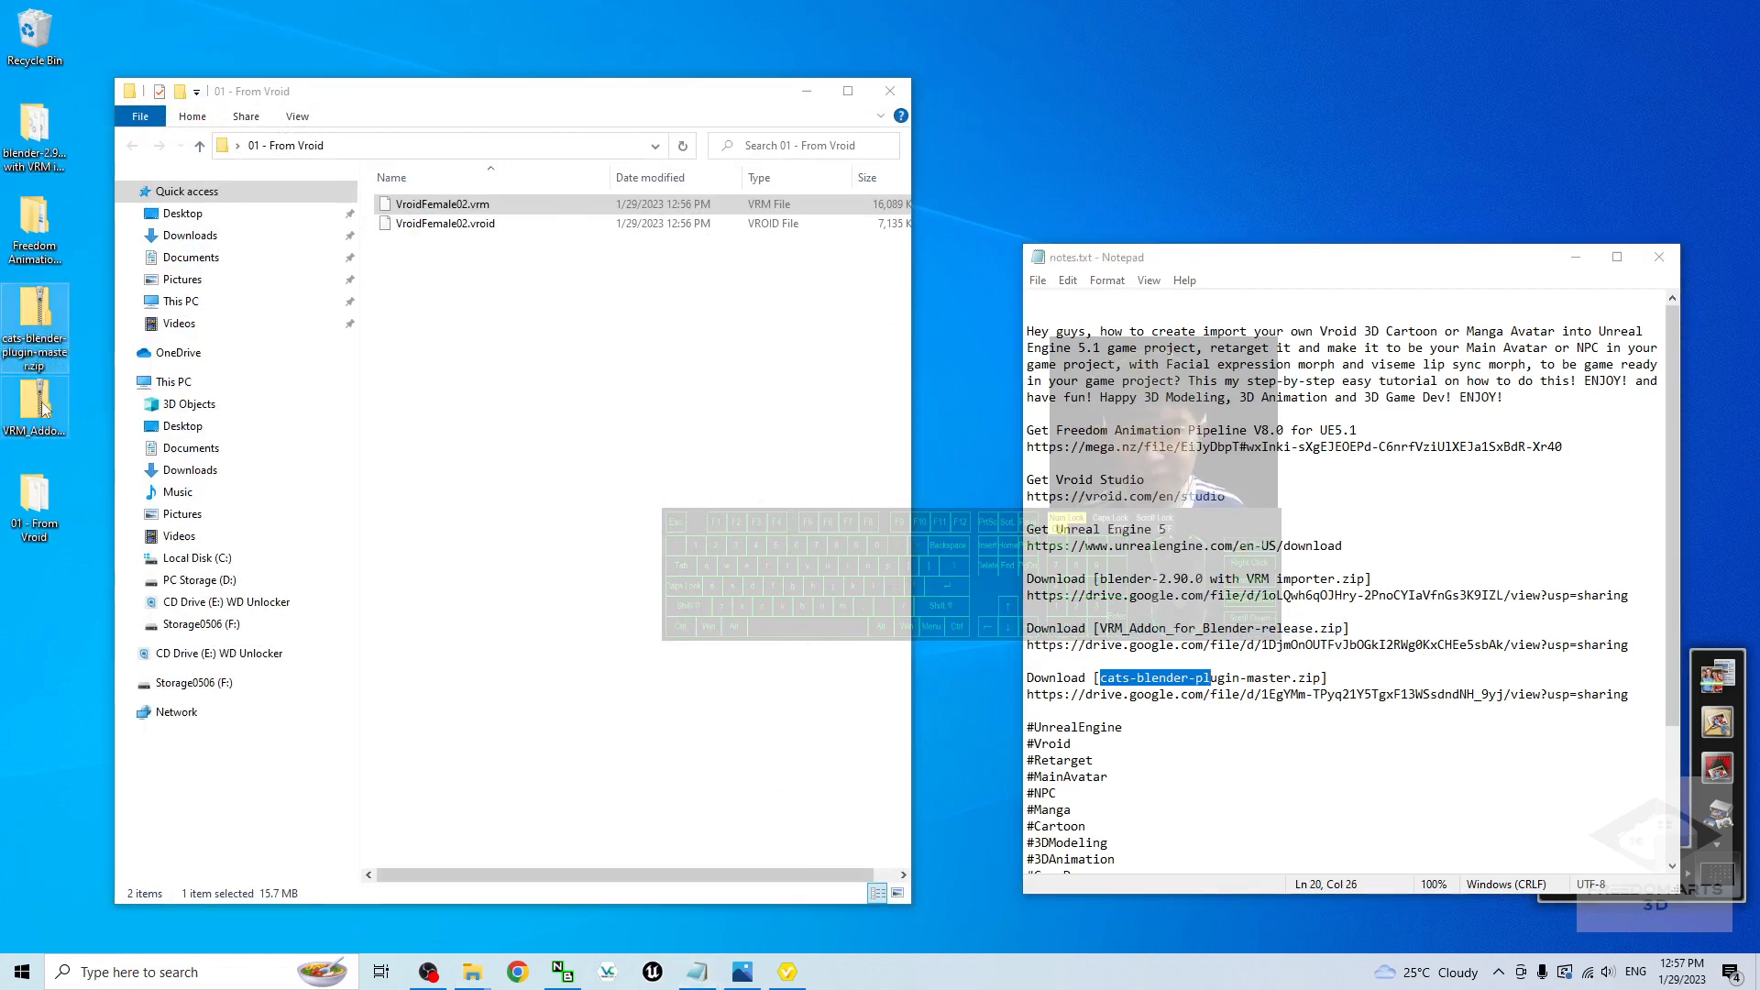
Step: Minimize the notes and model folder, and launch blender.exe from the desktop folder "blender-2.90.0 with VRM importer"
click(1576, 258)
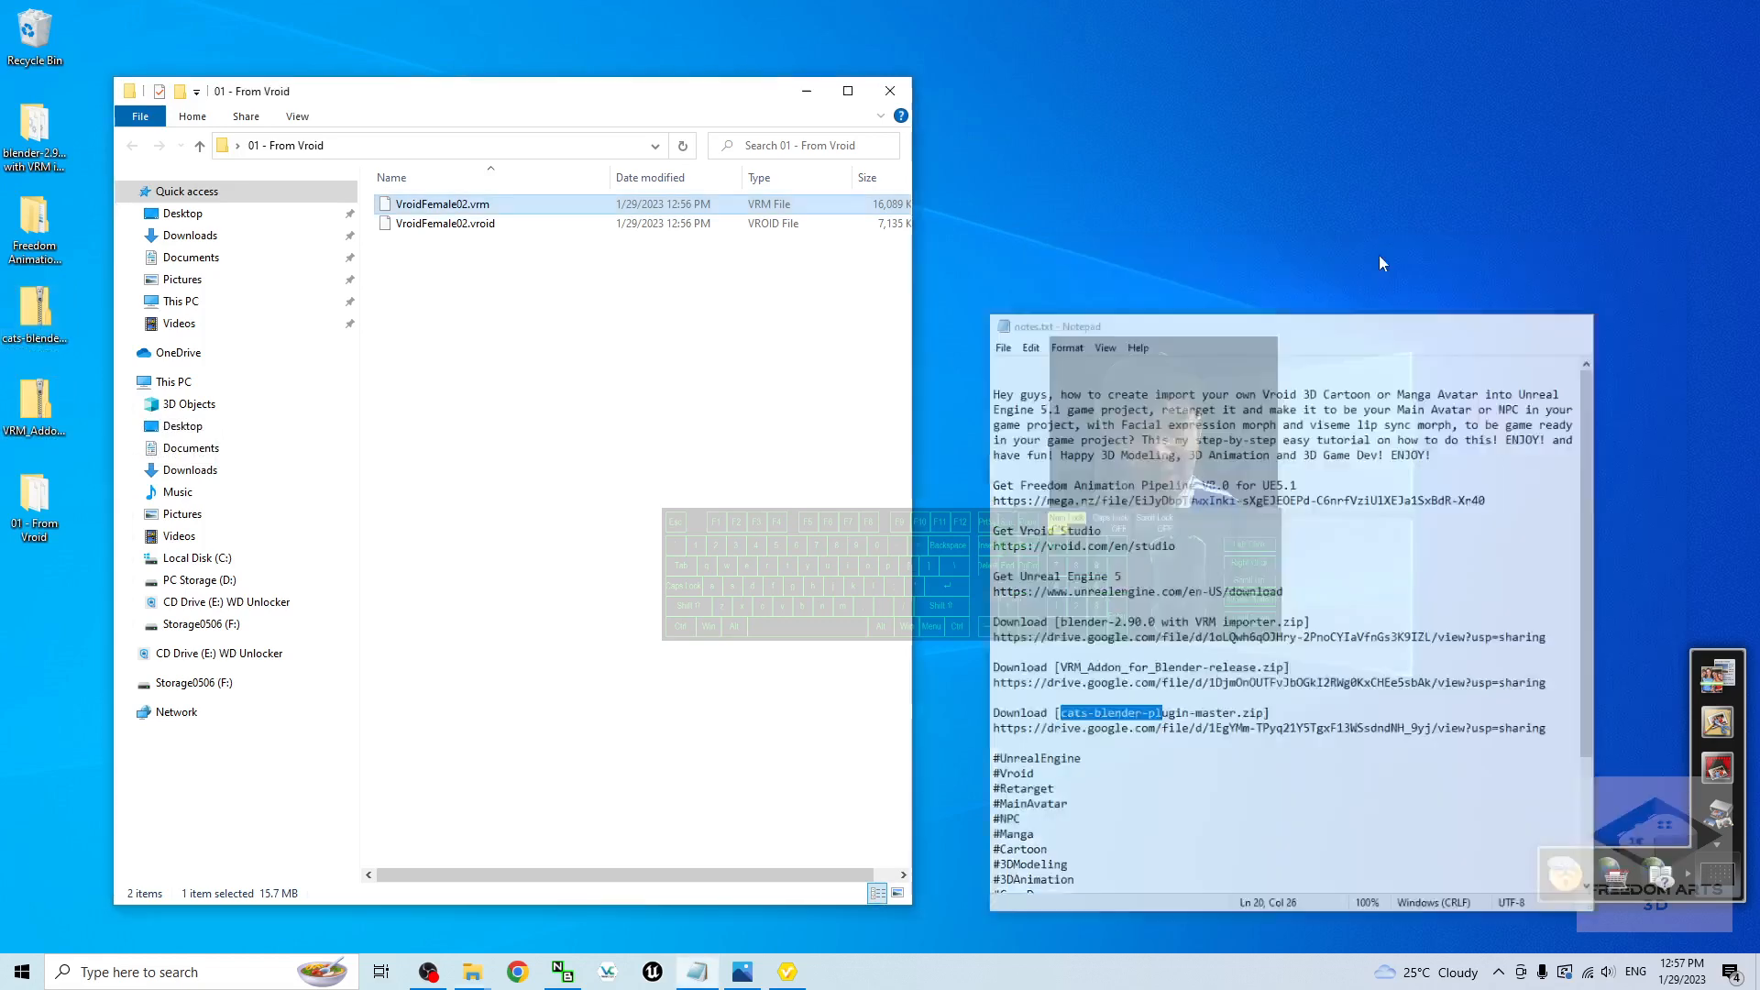
click(806, 91)
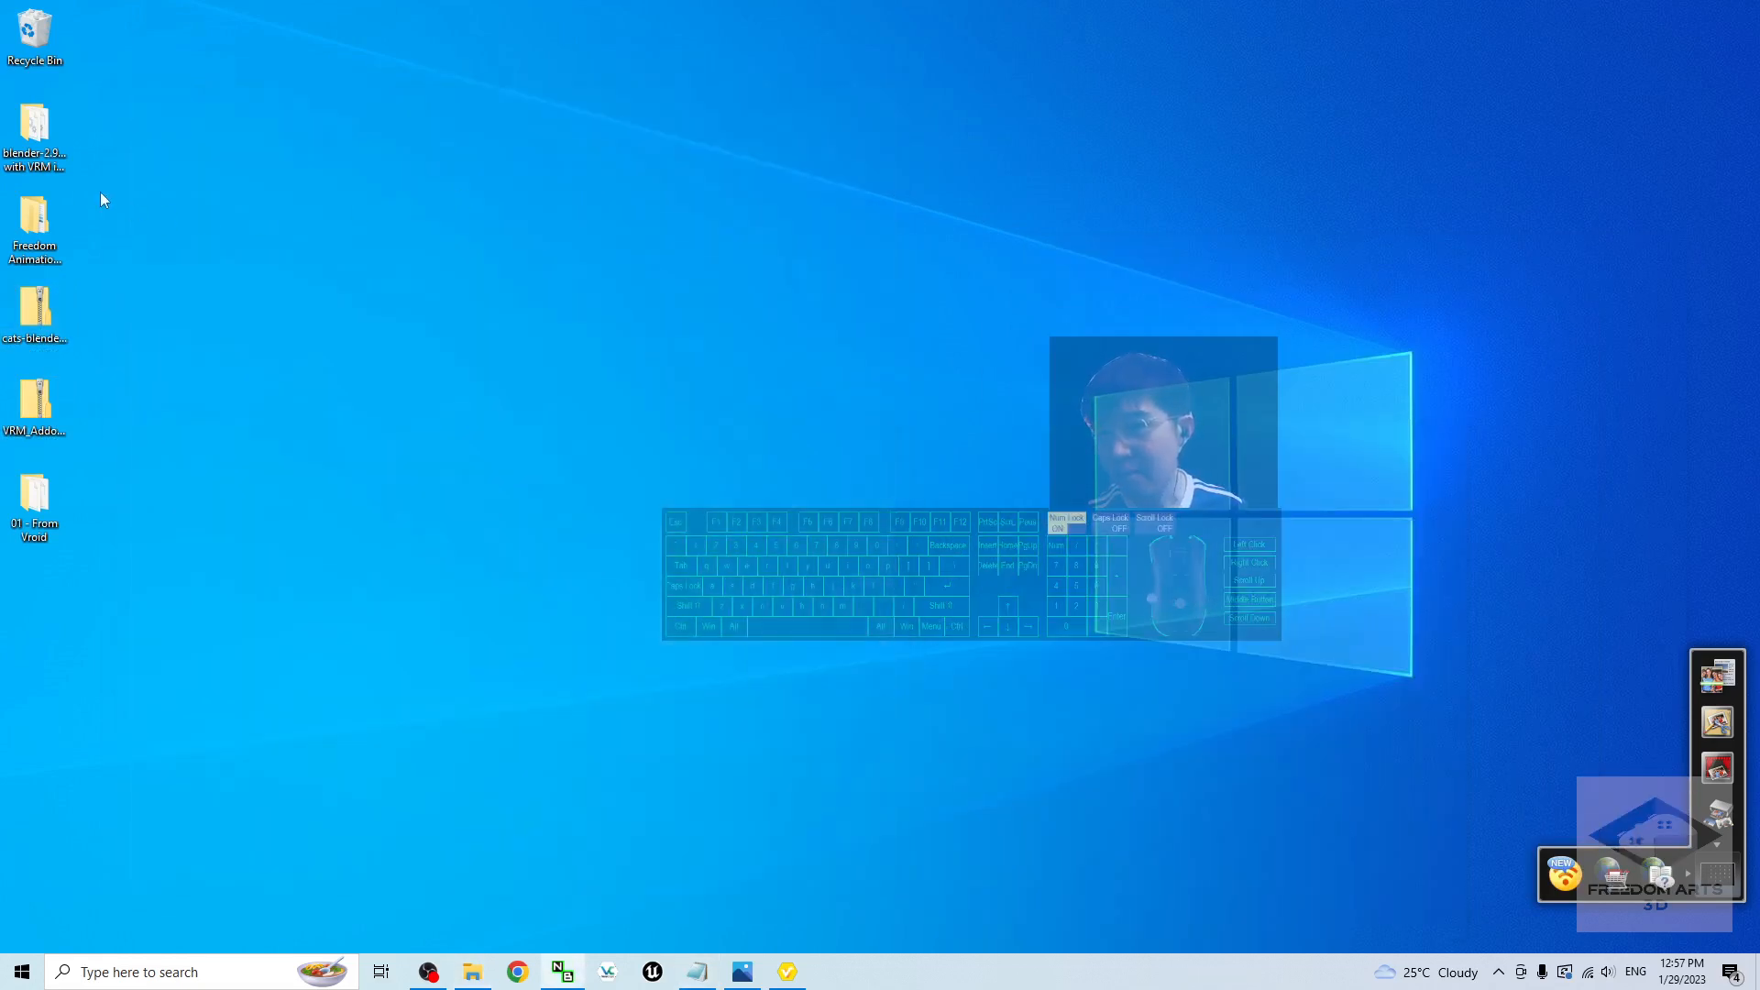
double_click(32, 129)
drag(683, 74, 1110, 46)
scroll(845, 642, down, 3)
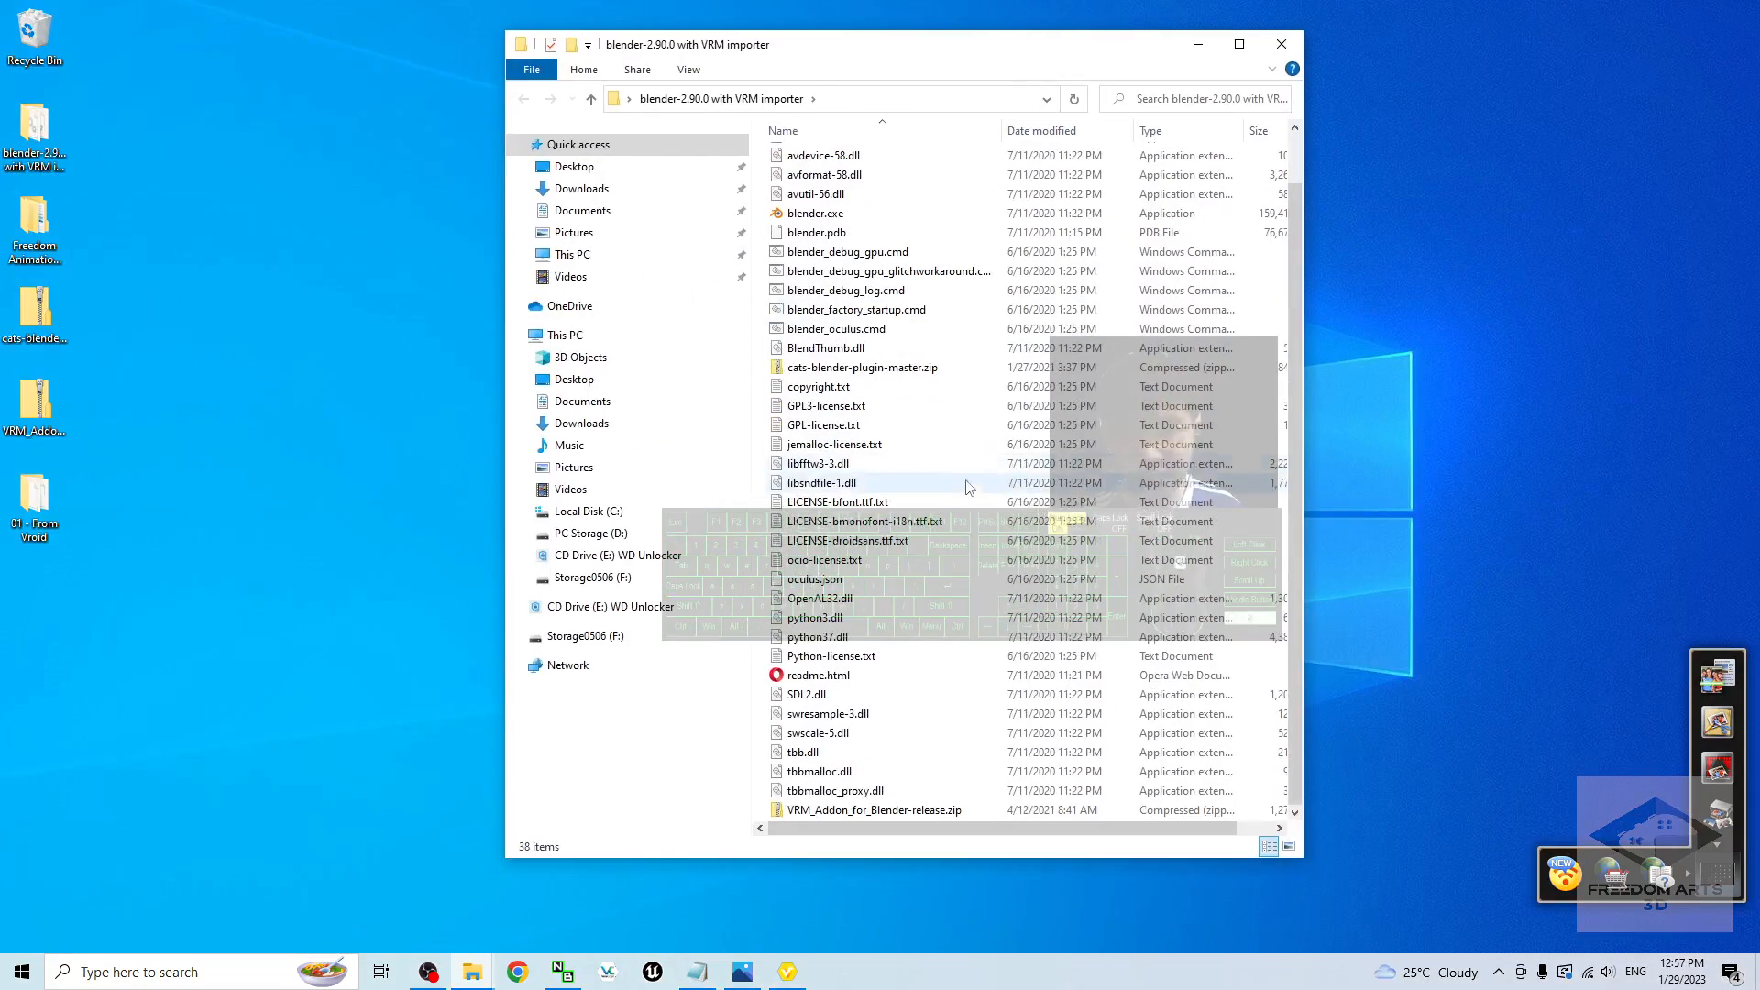
scroll(845, 744, up, 1)
double_click(816, 272)
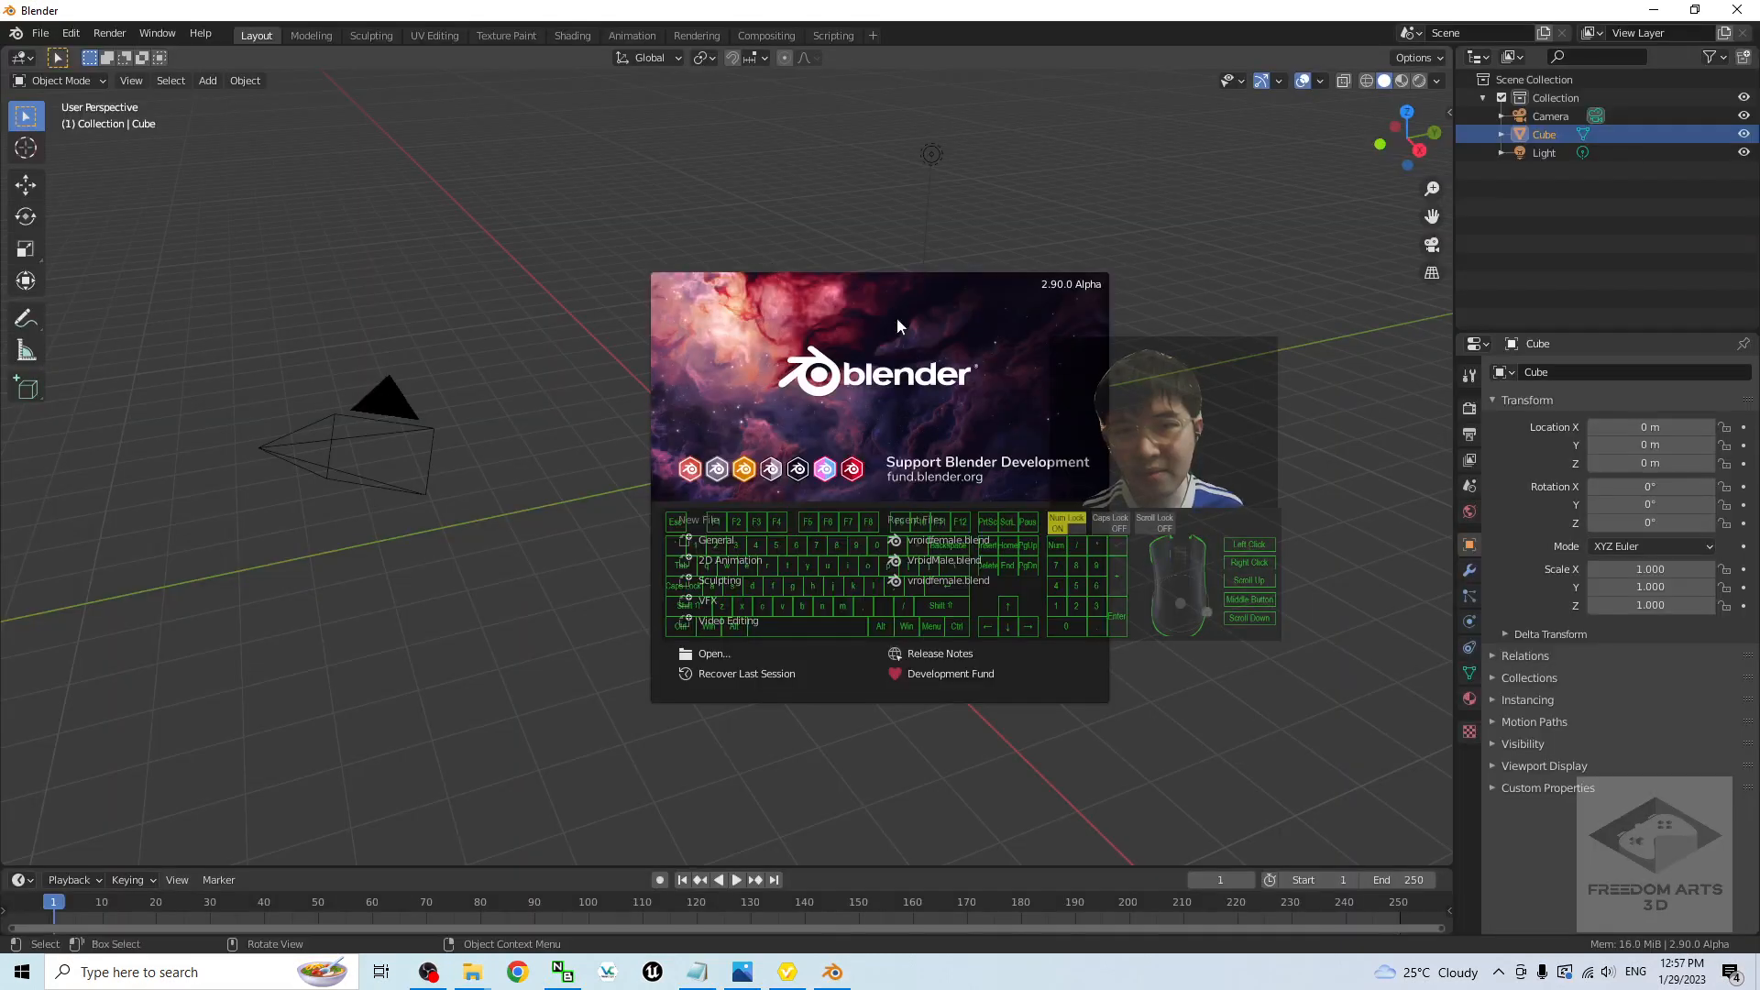
Step: Dismiss the Blender splash screen, reduce the window so the desktop is visible, and bring up the add-on preferences
click(897, 317)
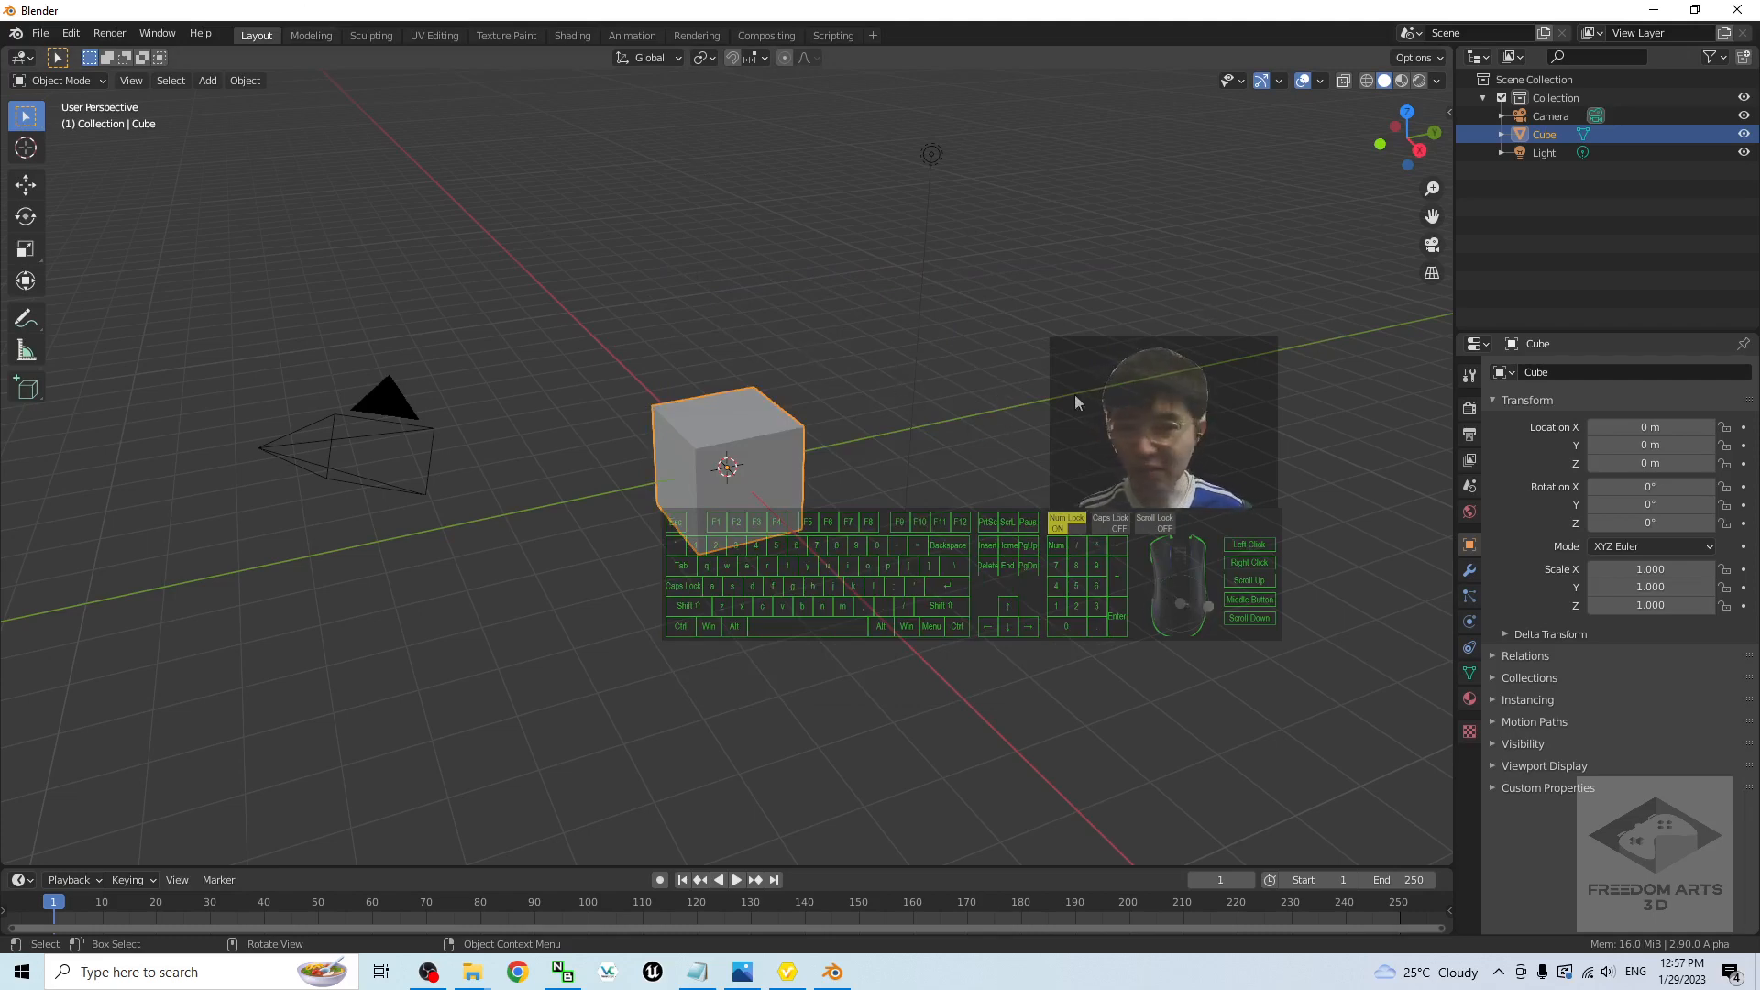
click(746, 216)
double_click(616, 16)
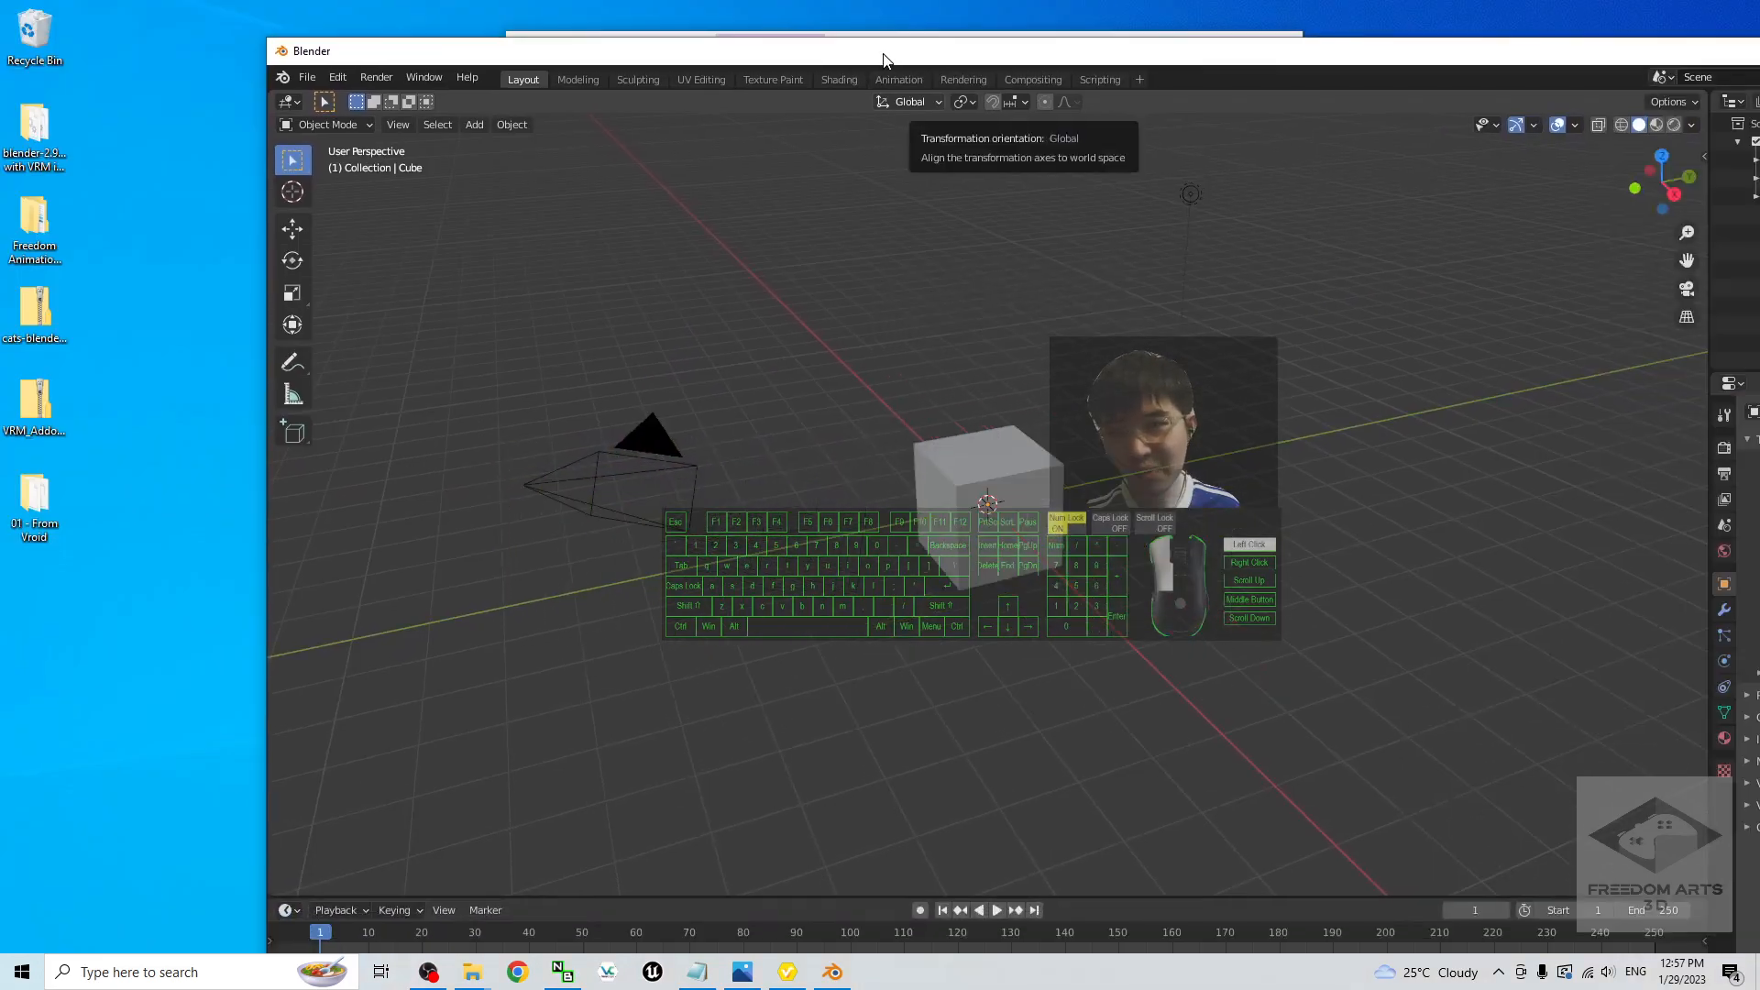
click(339, 77)
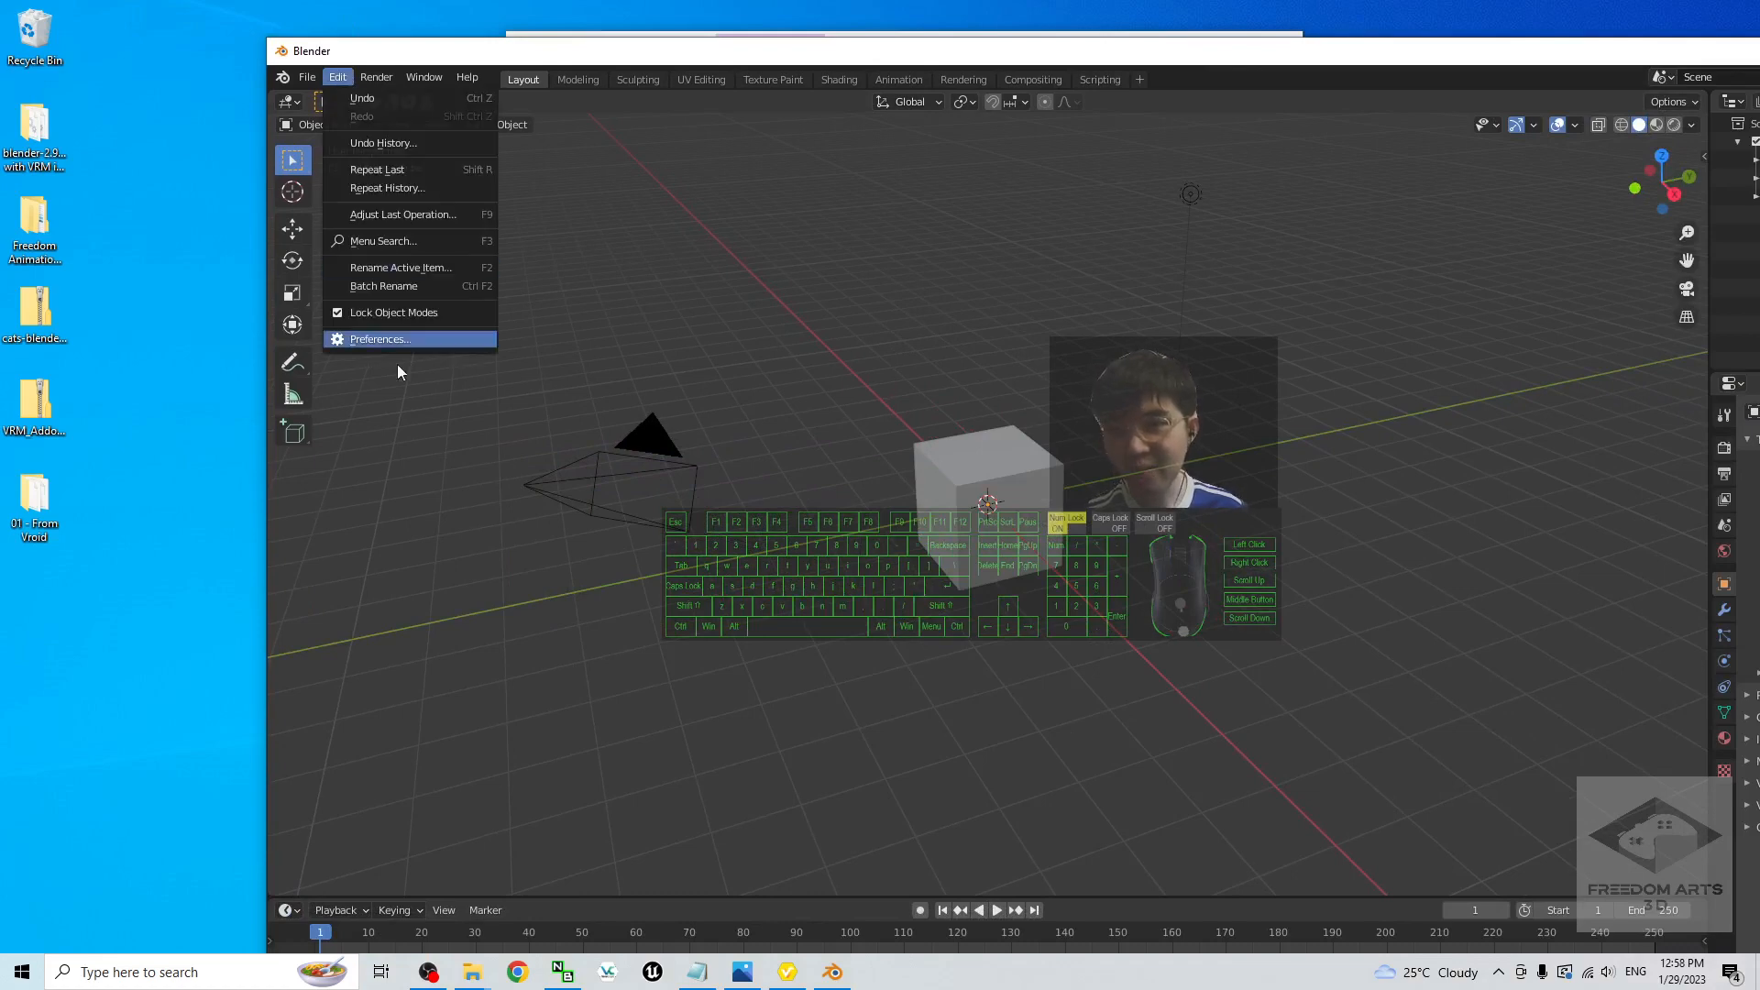
click(387, 339)
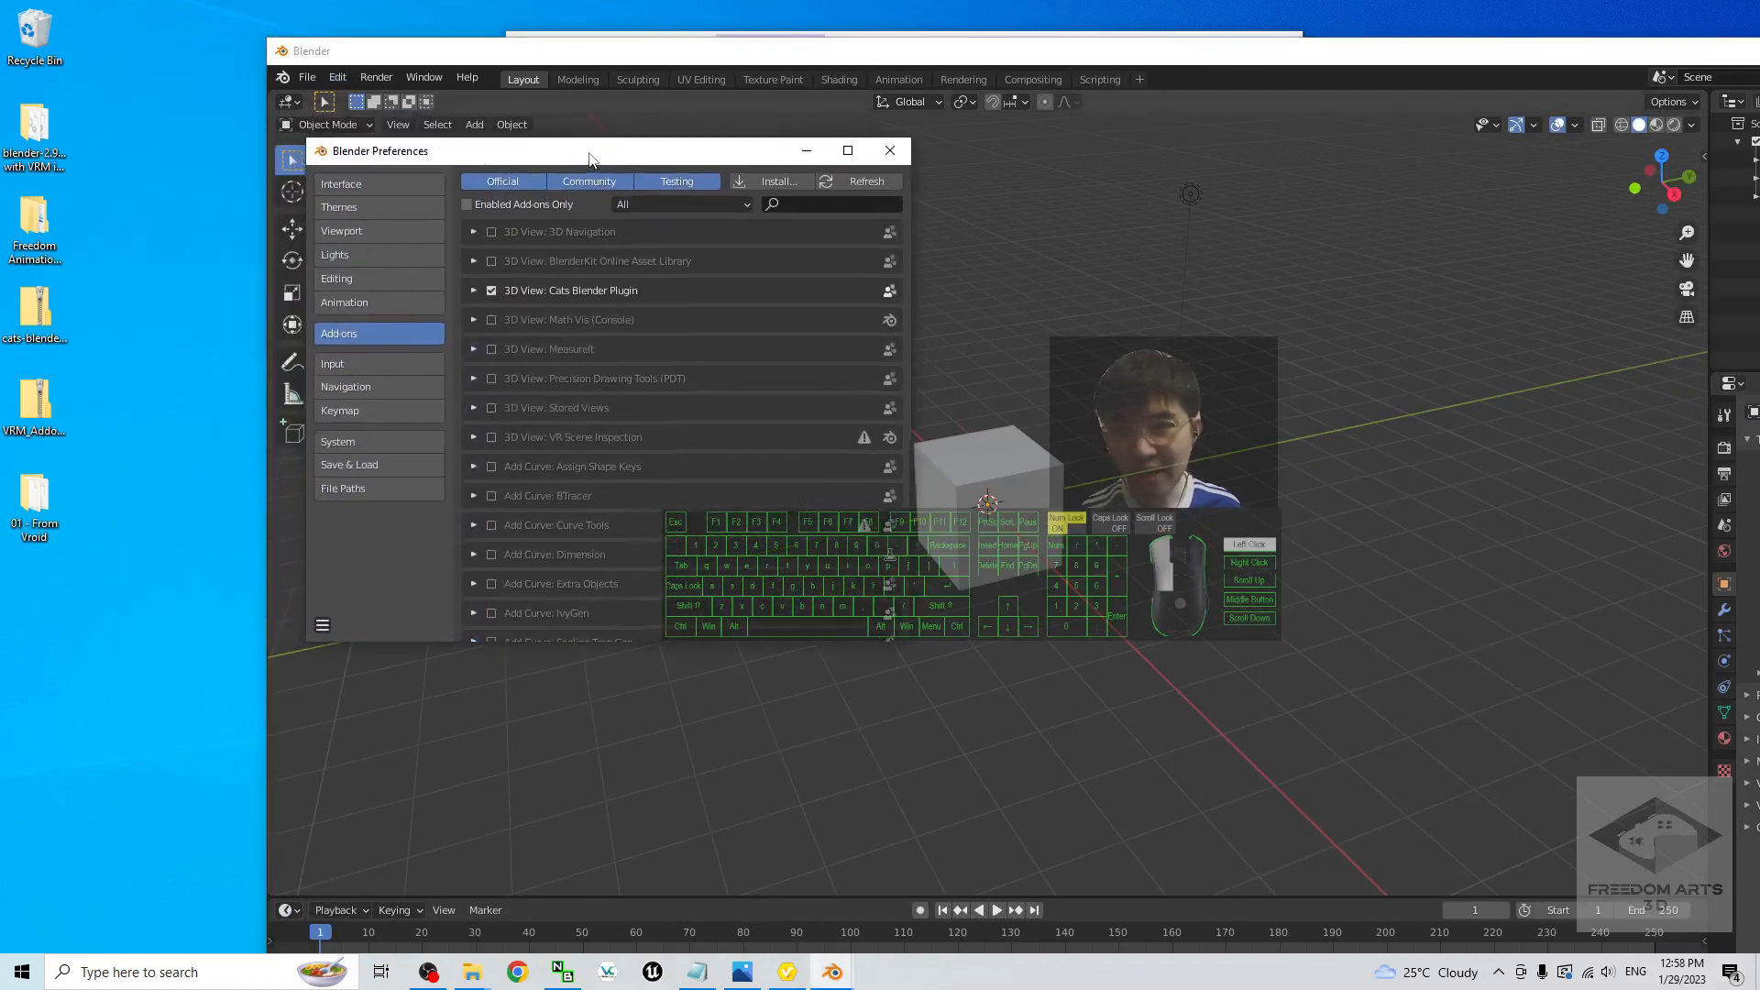
Step: Install the add-on cats-blender-plugin-master.zip from the Desktop and make sure Cats Blender Plugin is enabled
click(786, 185)
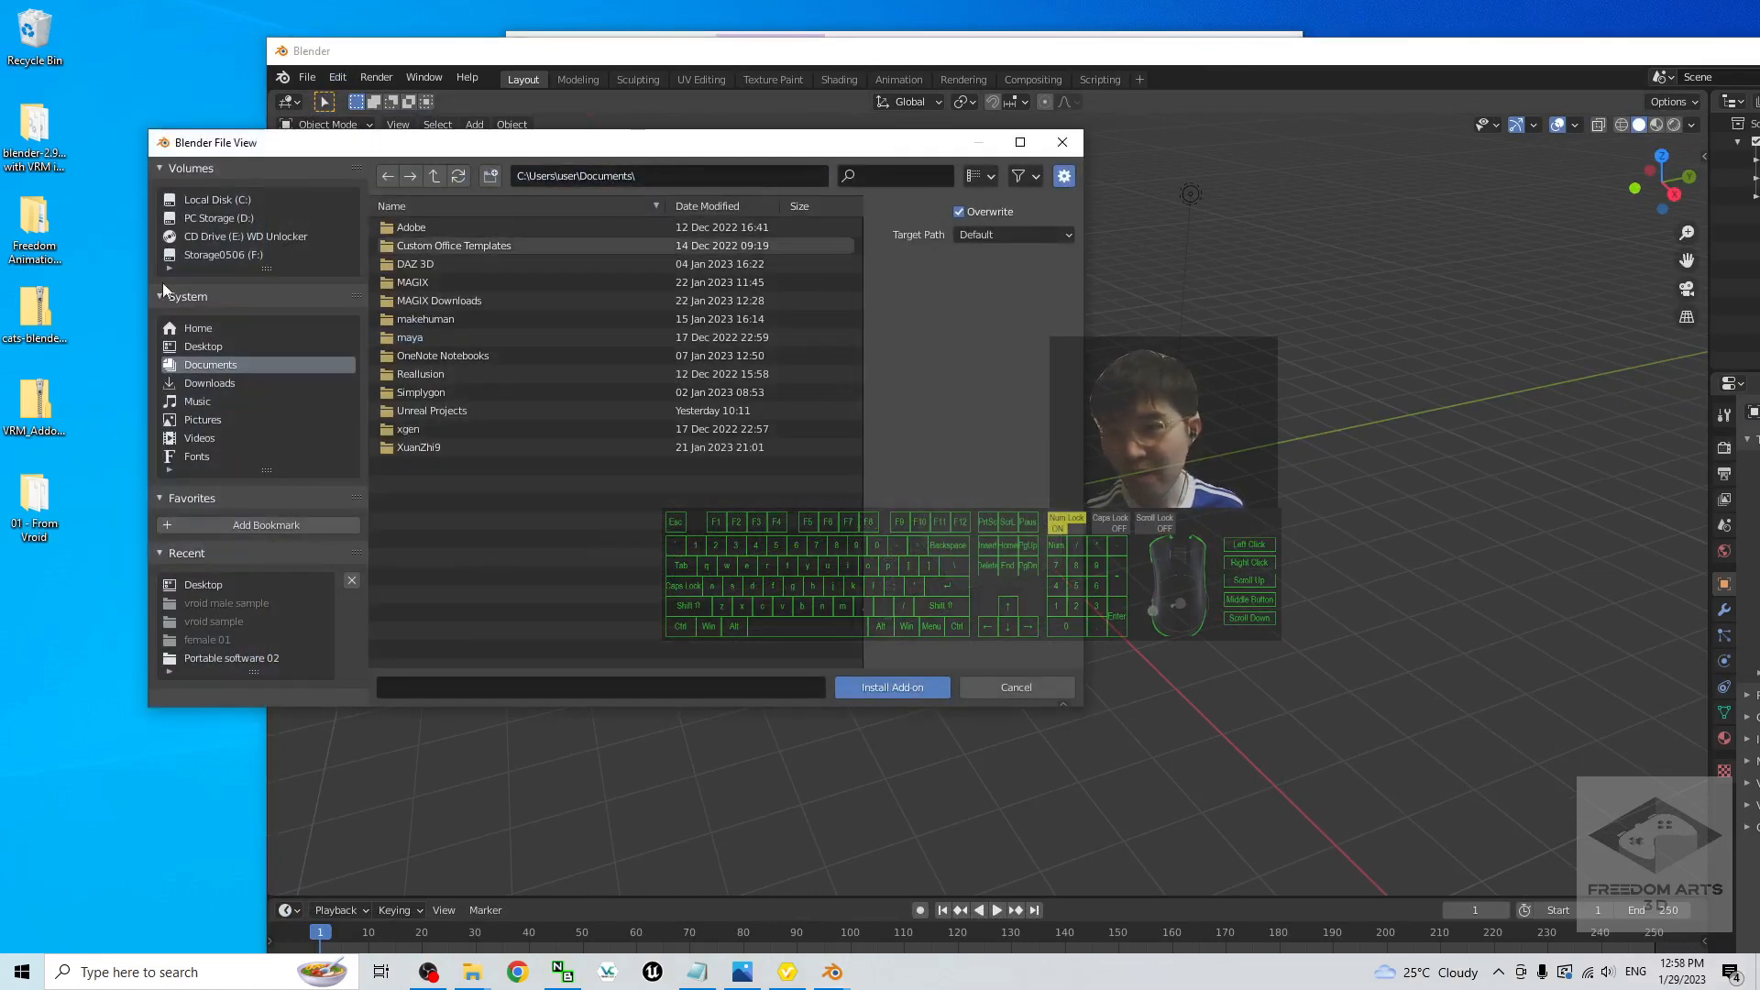
drag(99, 384, 35, 426)
click(38, 321)
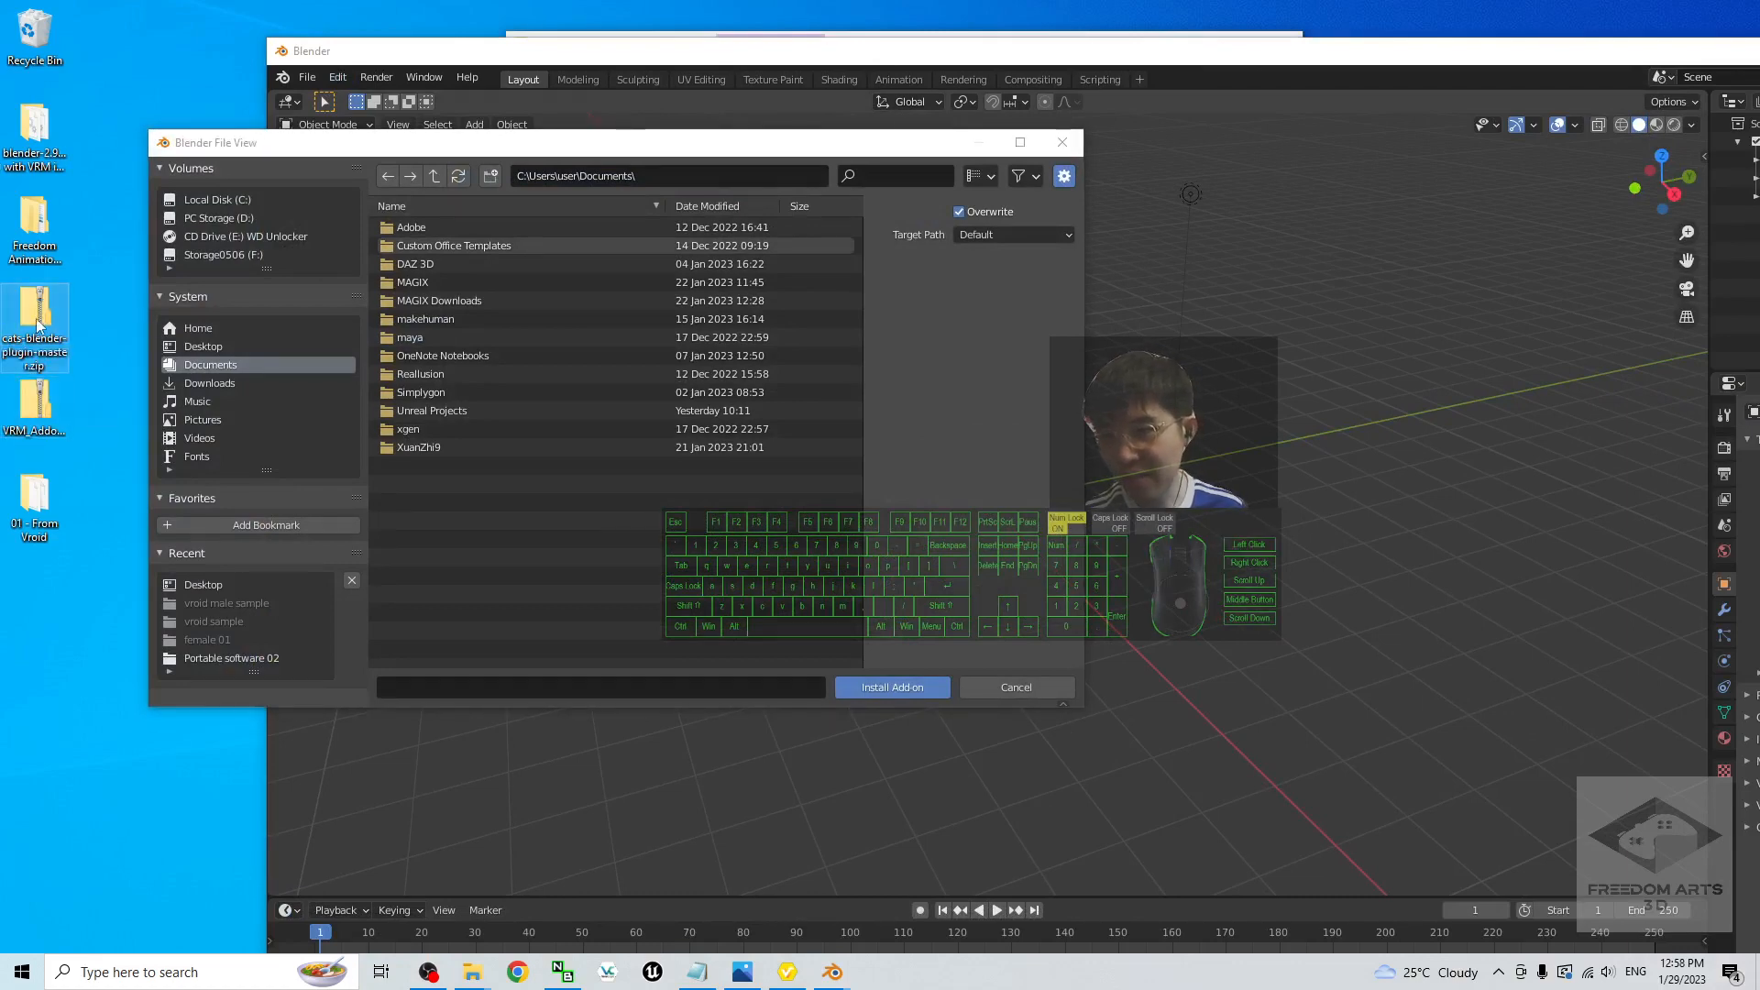
click(80, 333)
click(4, 427)
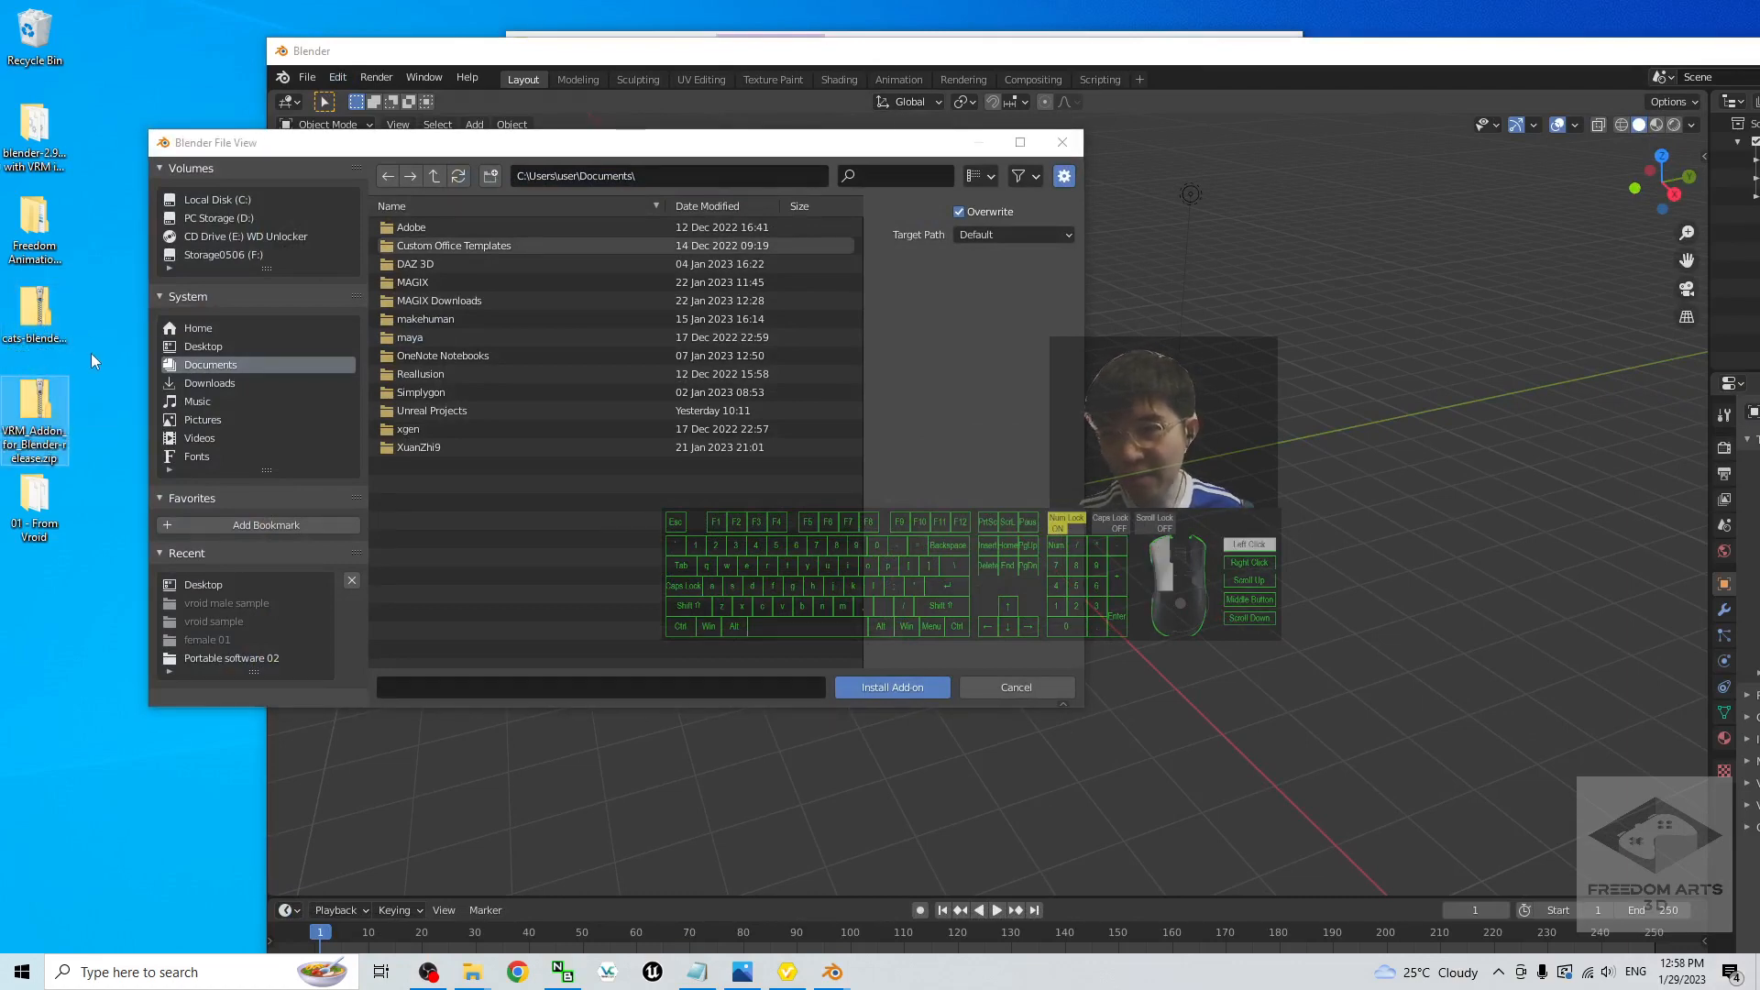
click(204, 347)
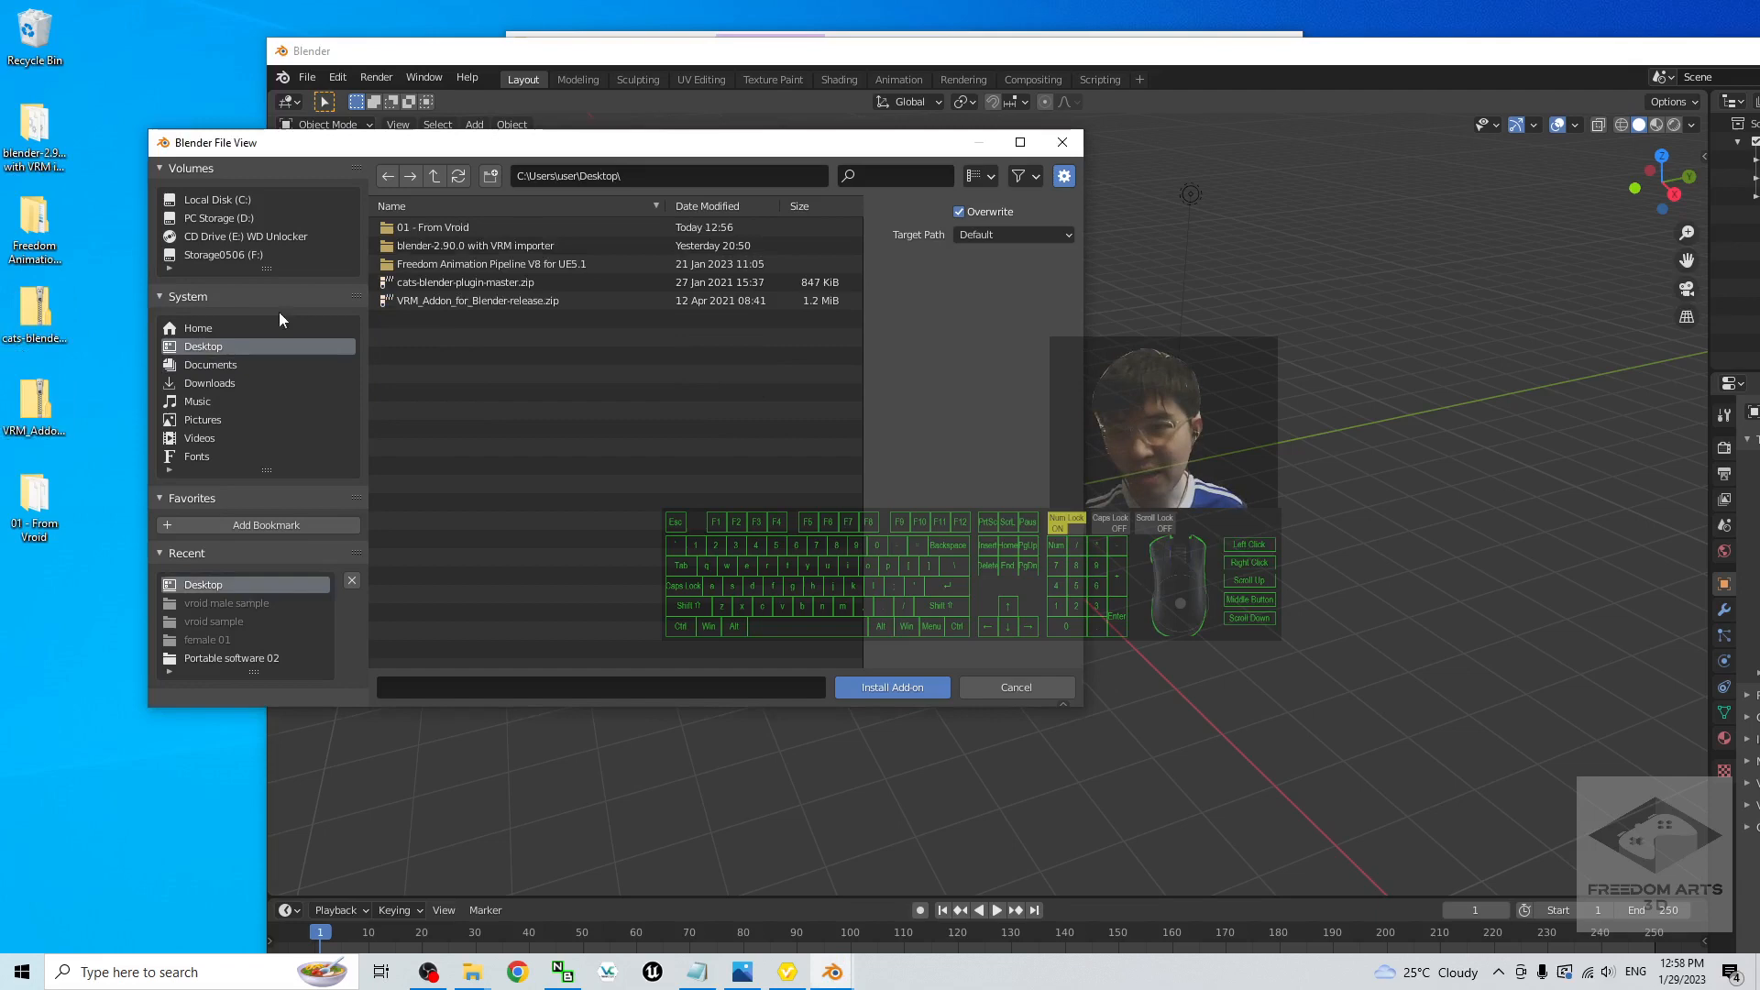
double_click(452, 283)
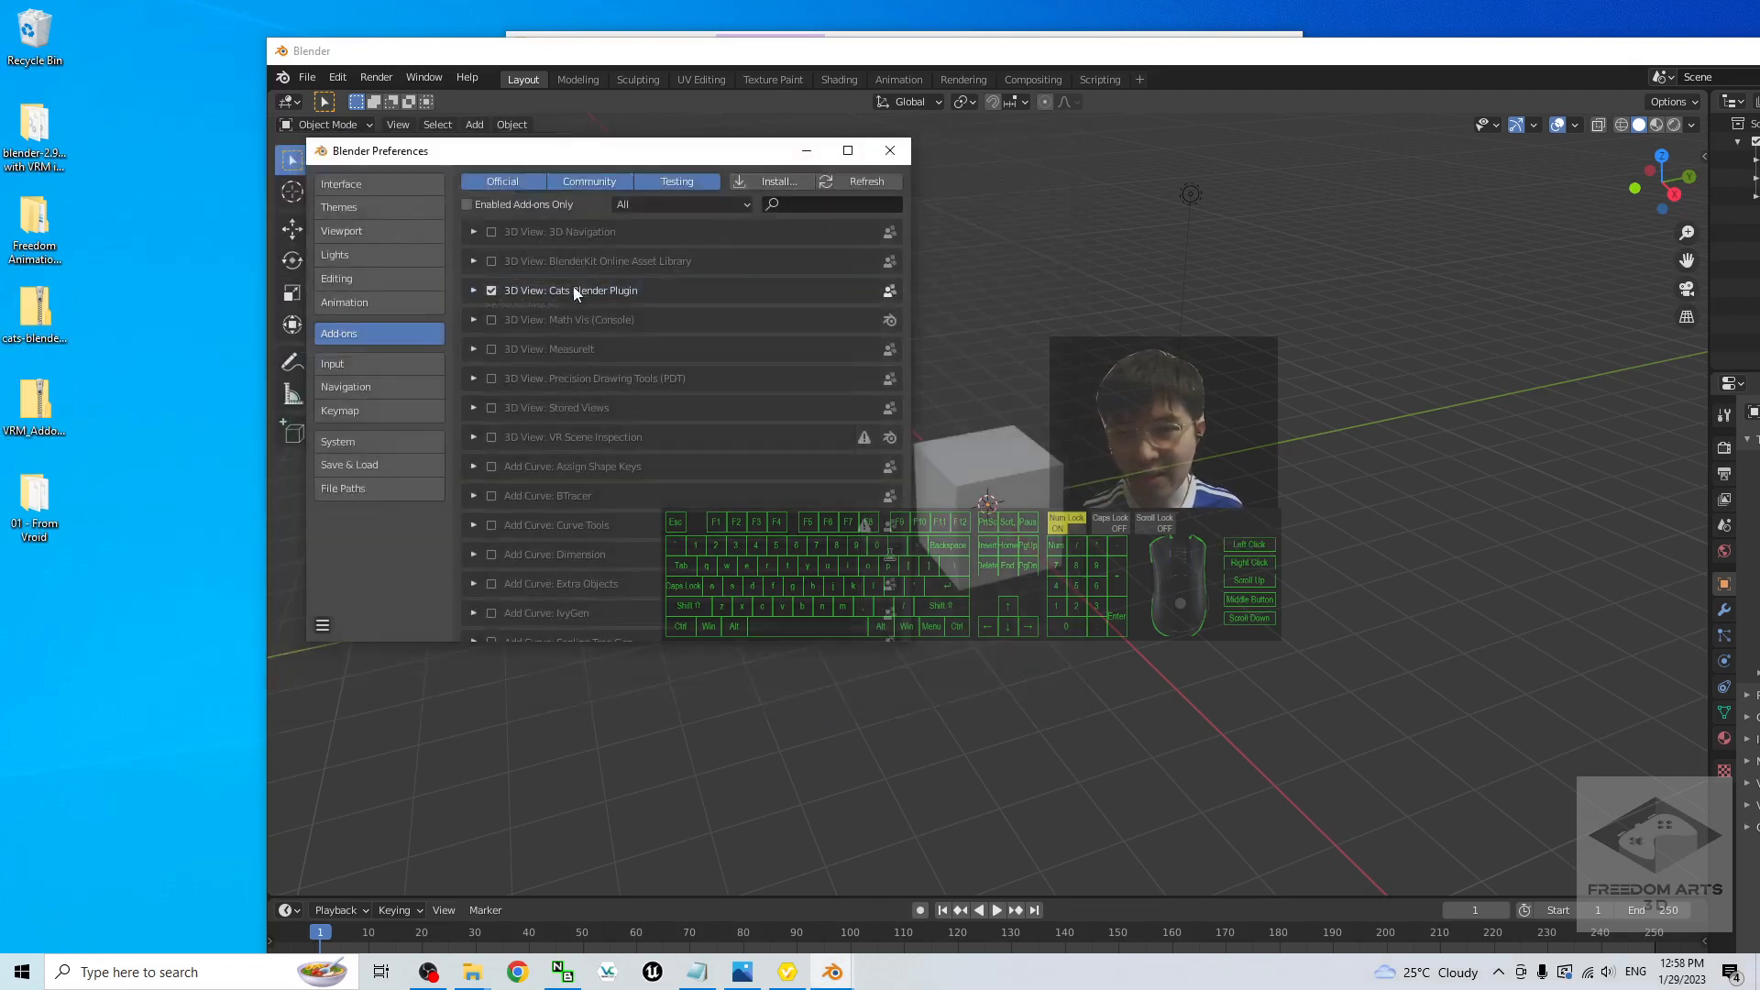
click(492, 291)
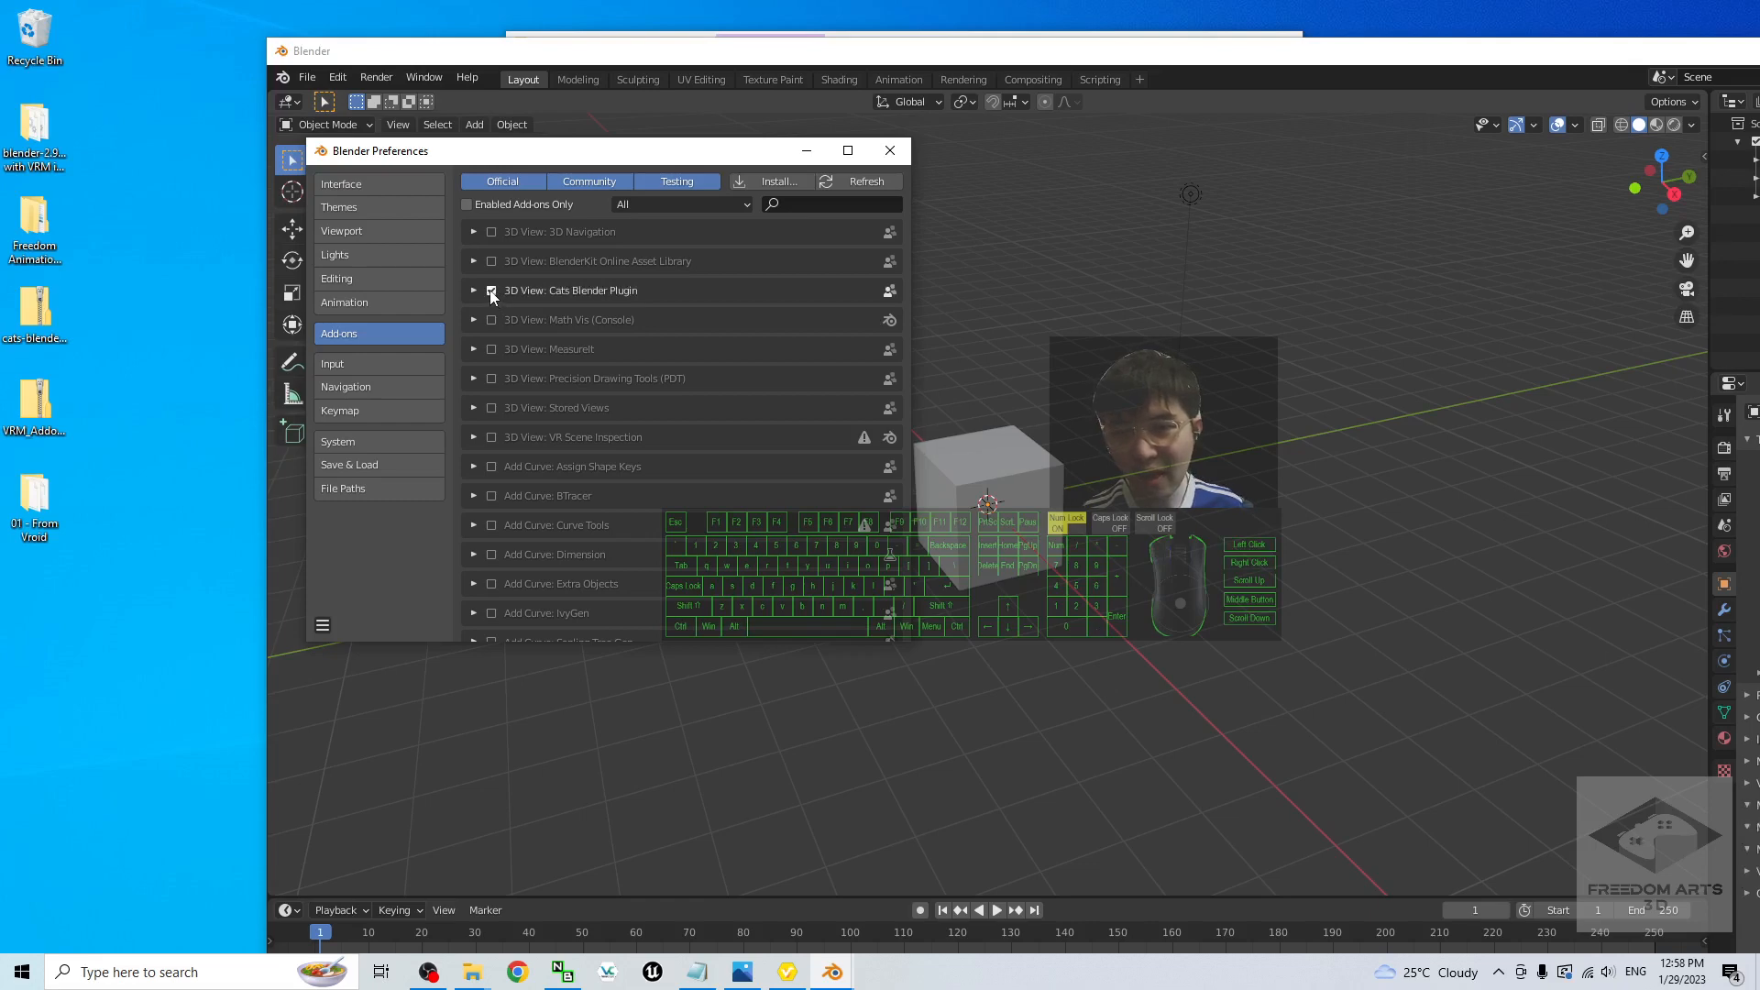
Step: Install VRM_Addon_for_Blender-release.zip from the Desktop, find it with the search "vrm", and re-enable the VRM format add-on
click(779, 181)
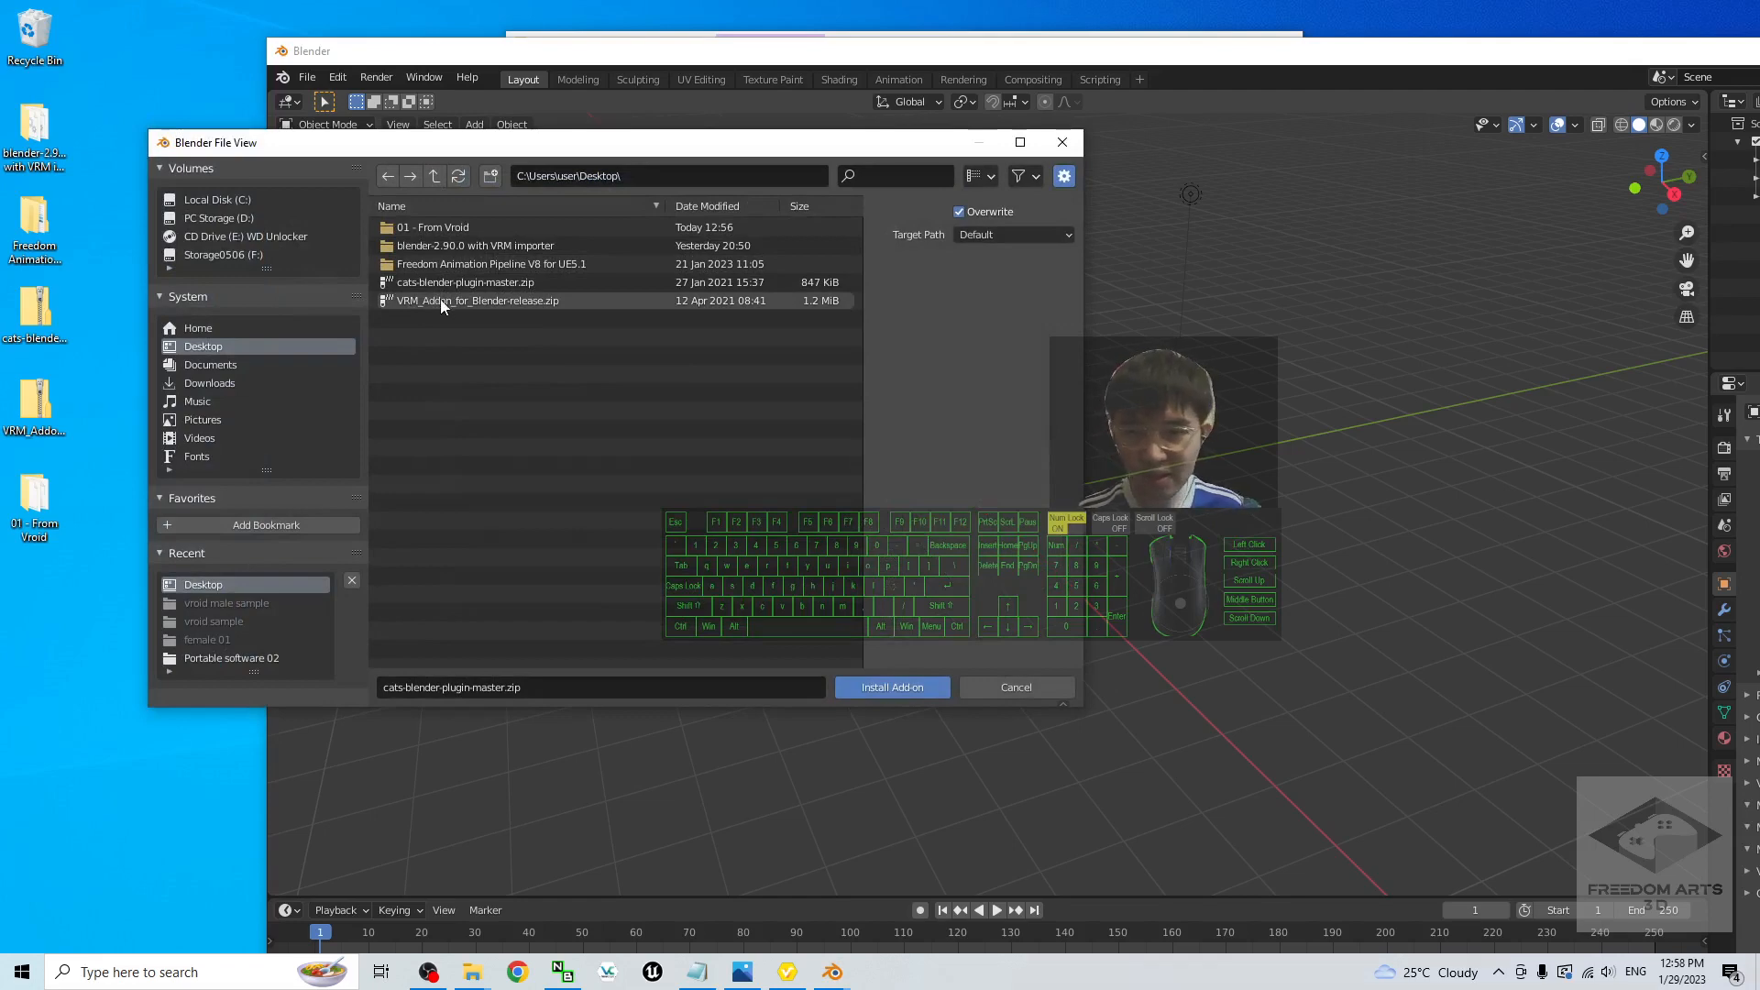
double_click(441, 299)
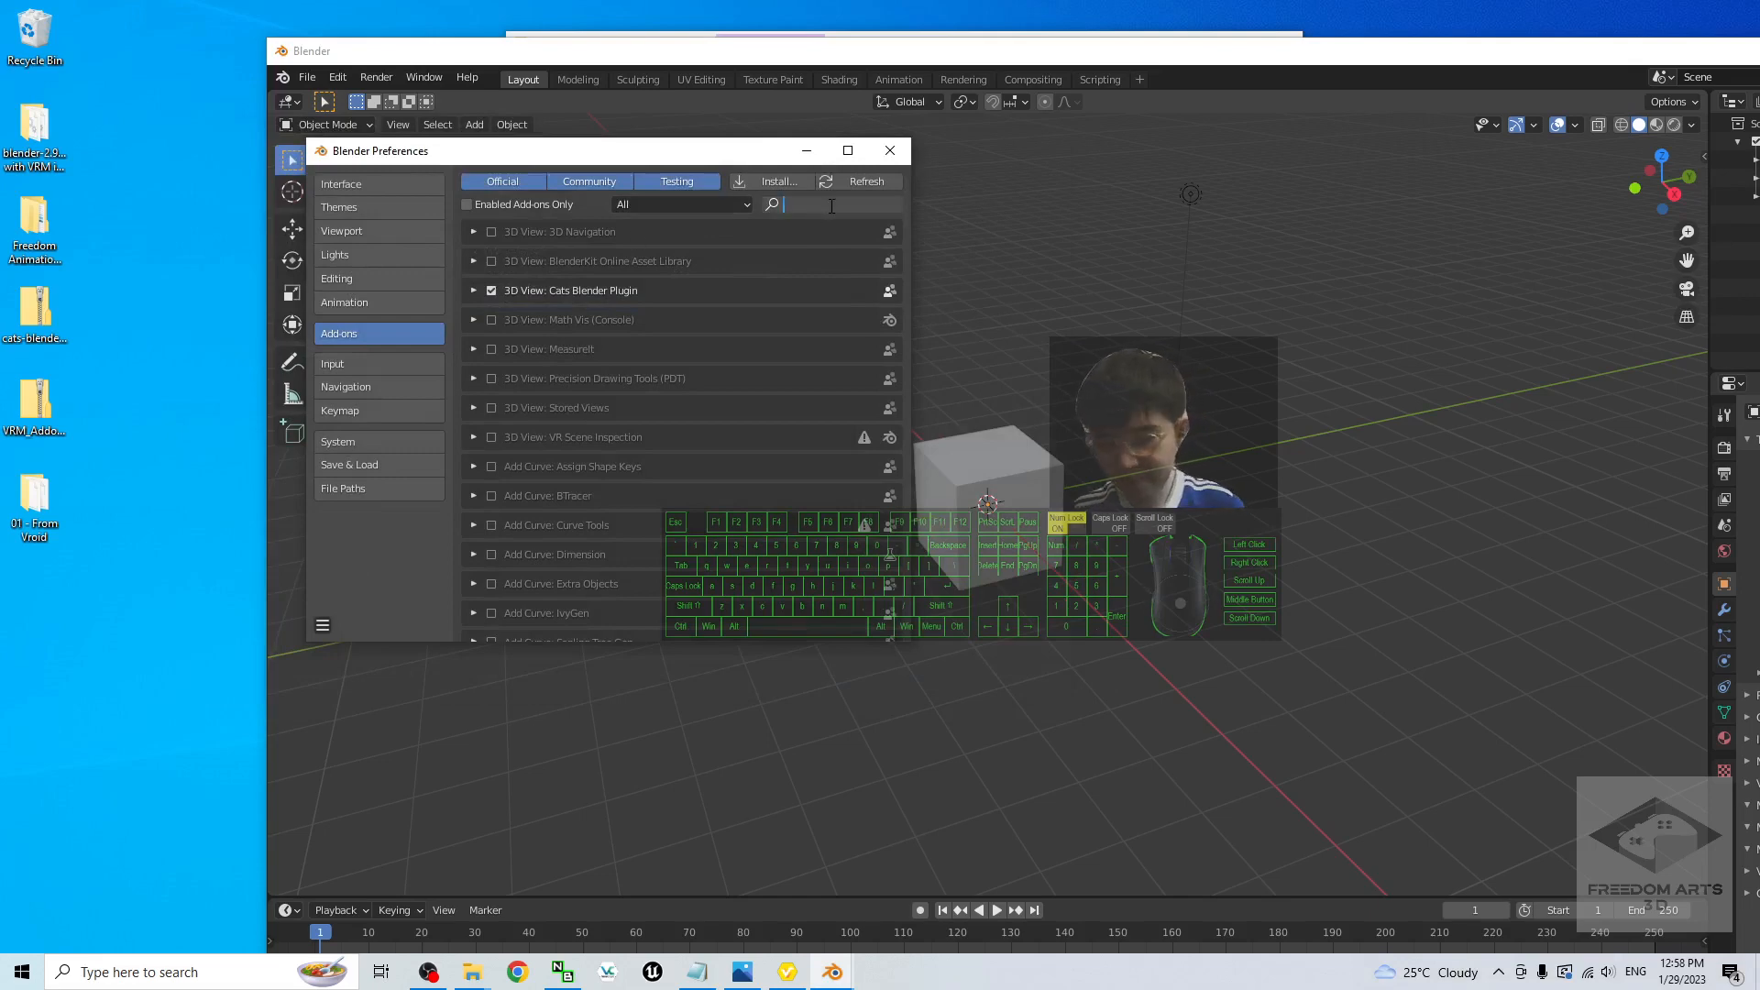
text(vrm)
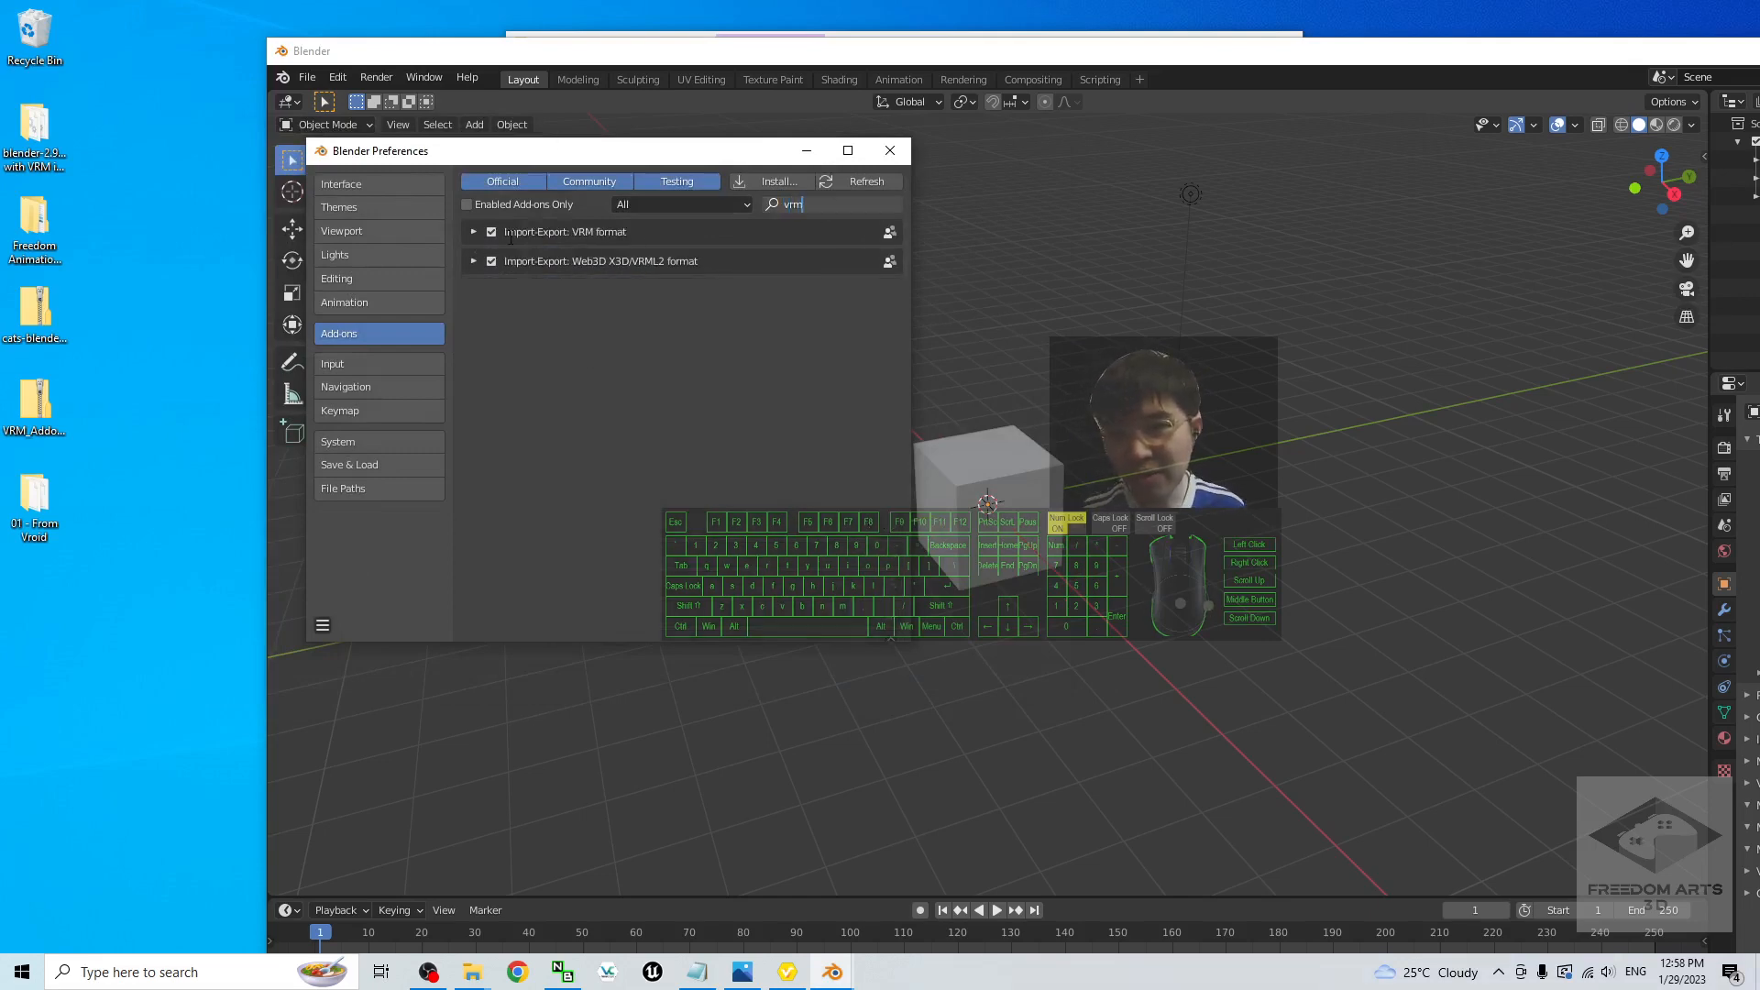
click(492, 233)
click(492, 233)
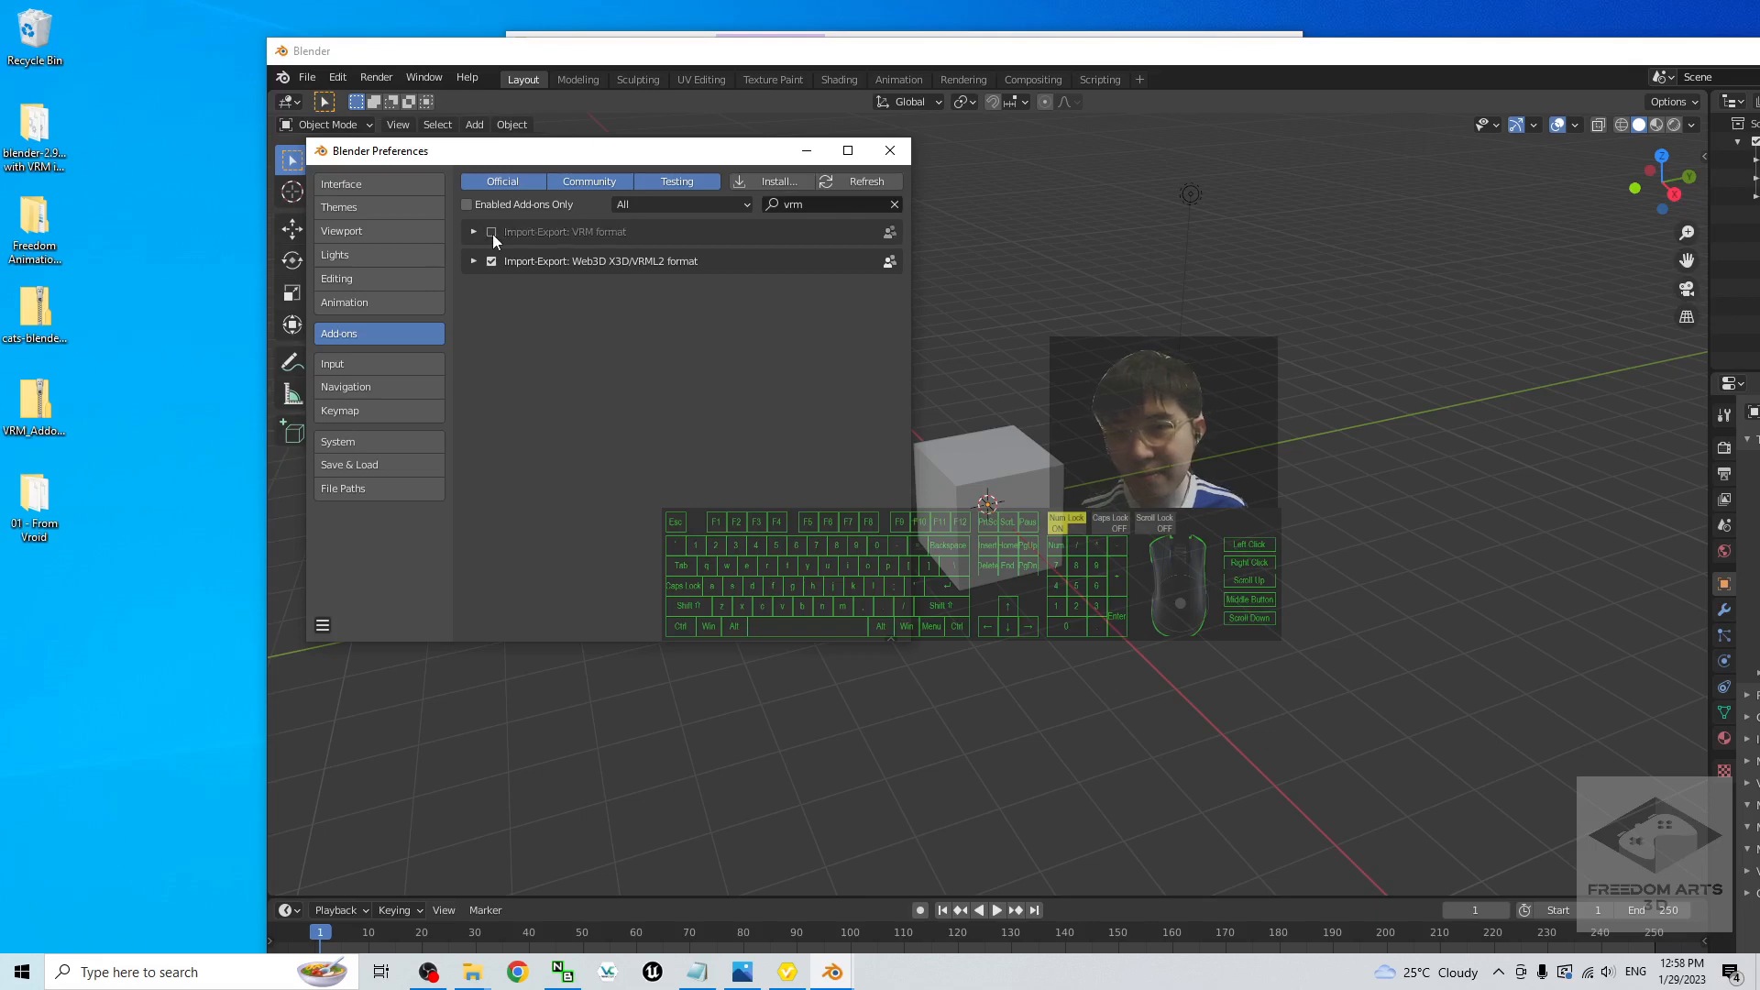
Step: Search the add-ons for "cat", re-enable Cats Blender Plugin, and return to the maximized Blender window with the preferences closed
click(826, 203)
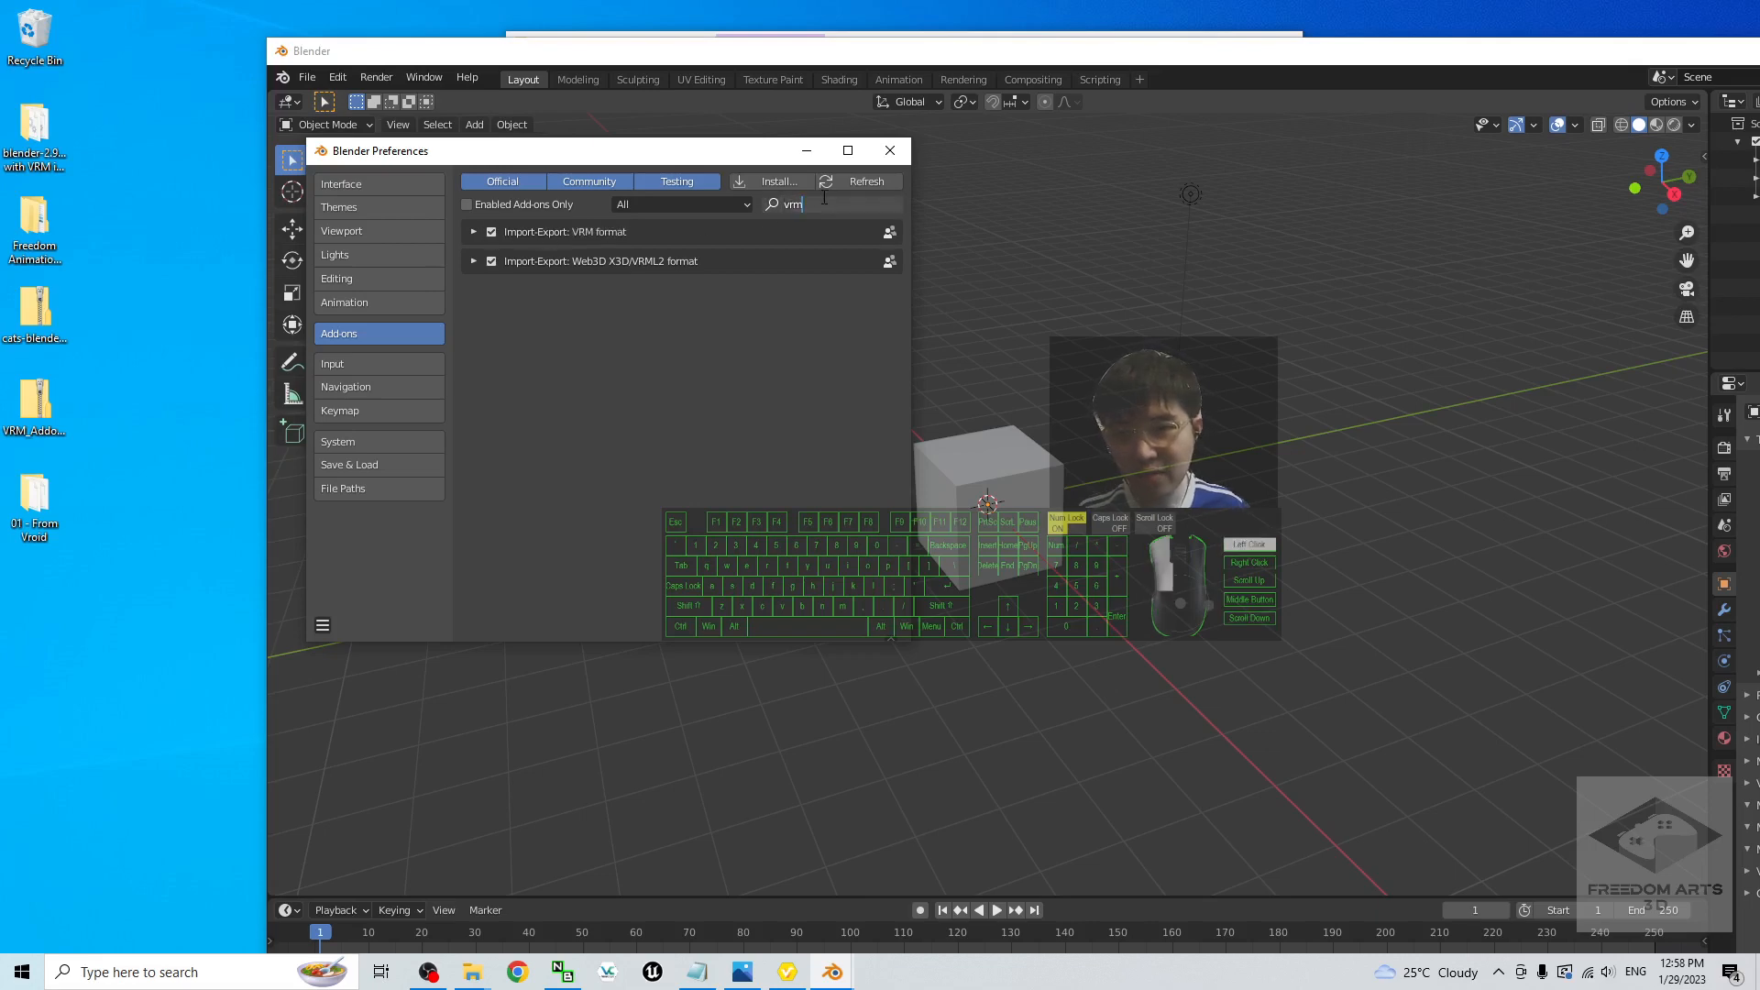
key(BackSpace)
key(BackSpace)
key(BackSpace)
text(cat)
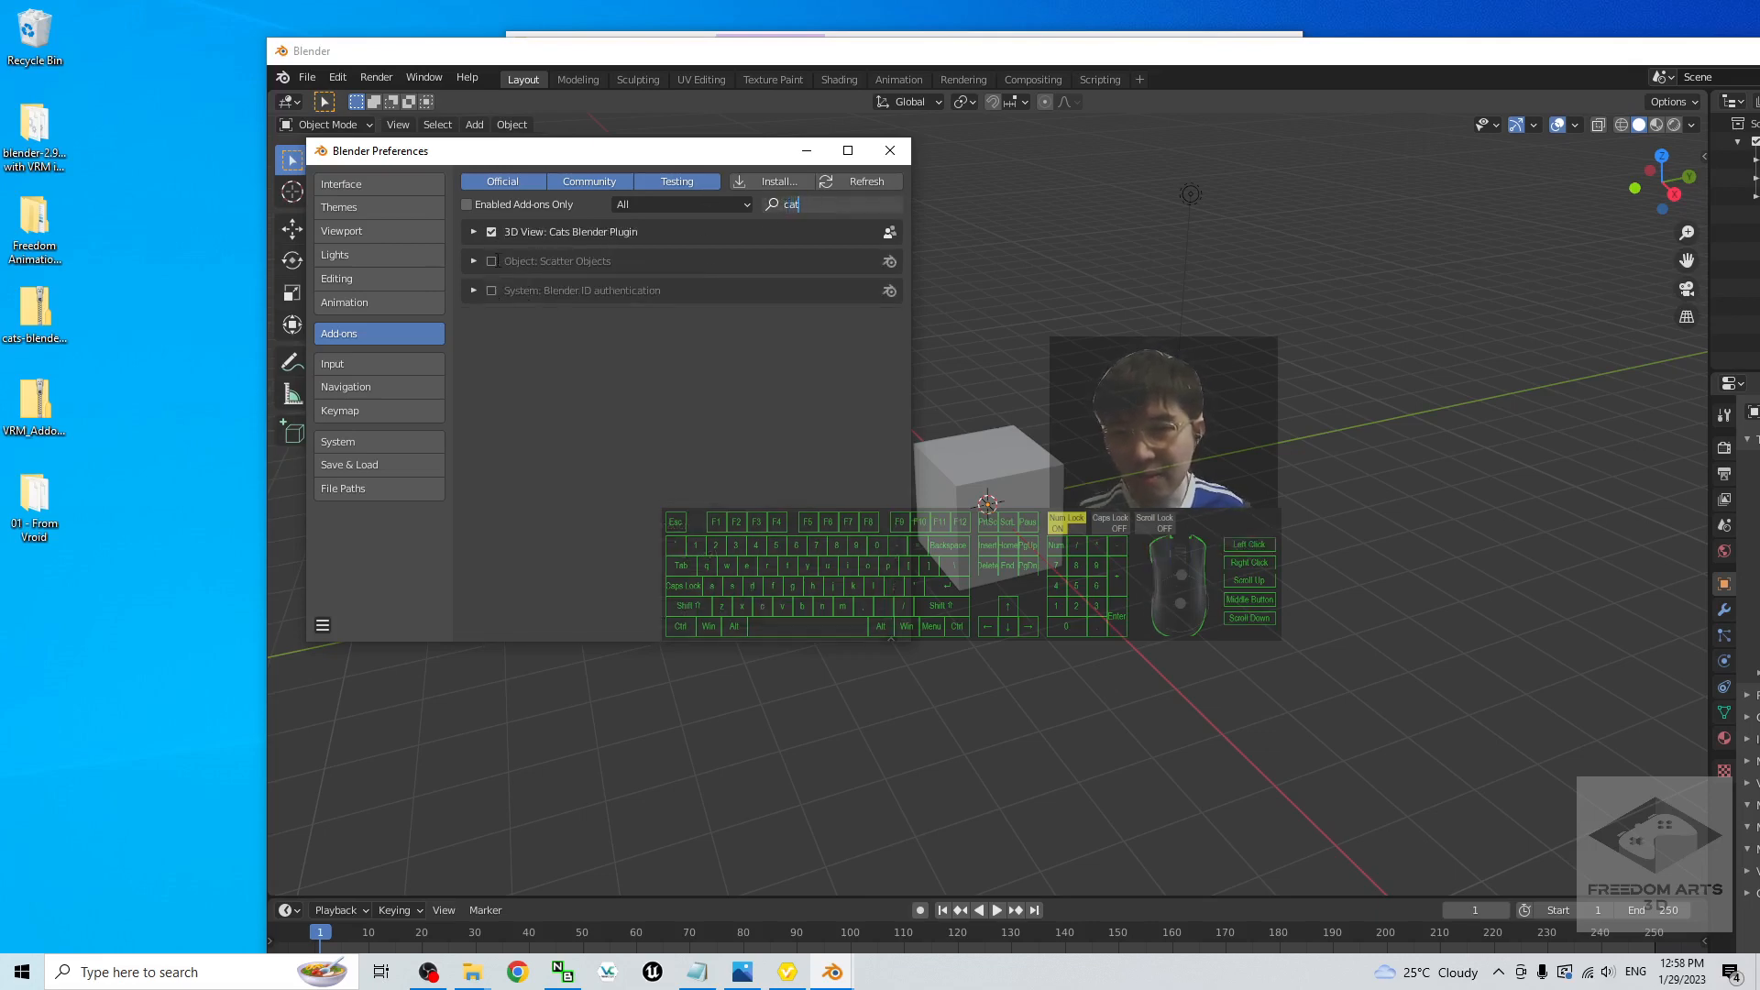
click(491, 231)
click(493, 232)
click(492, 232)
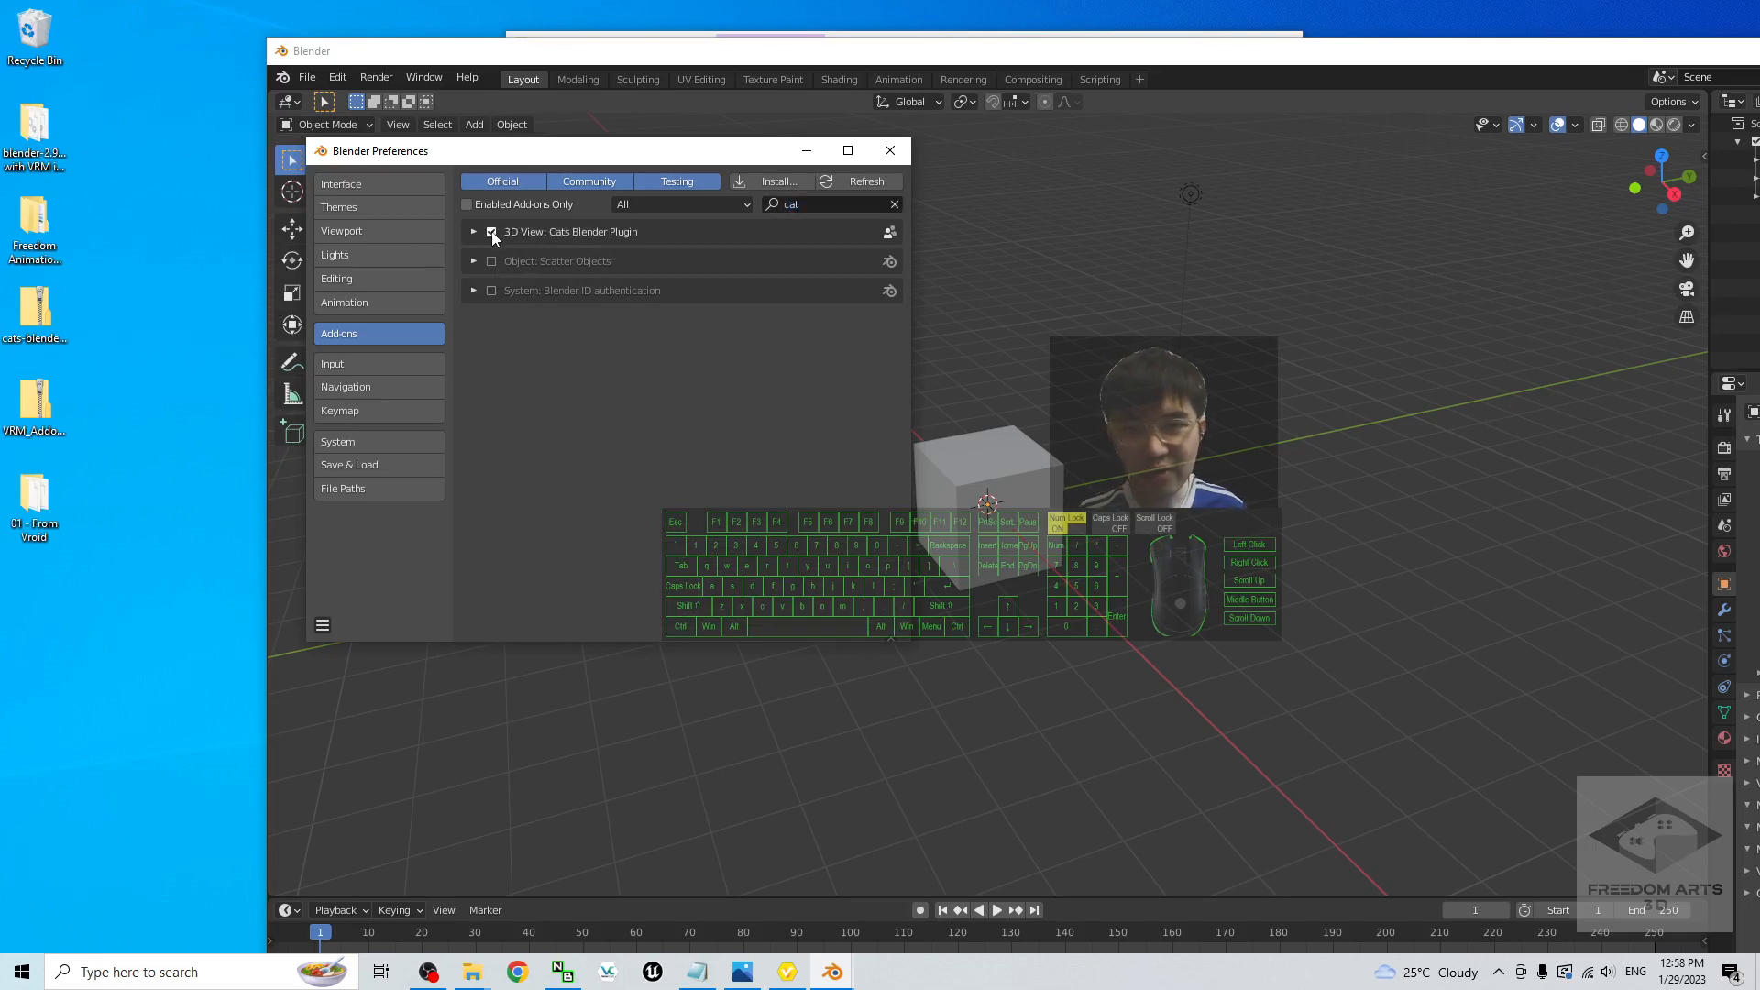
click(902, 154)
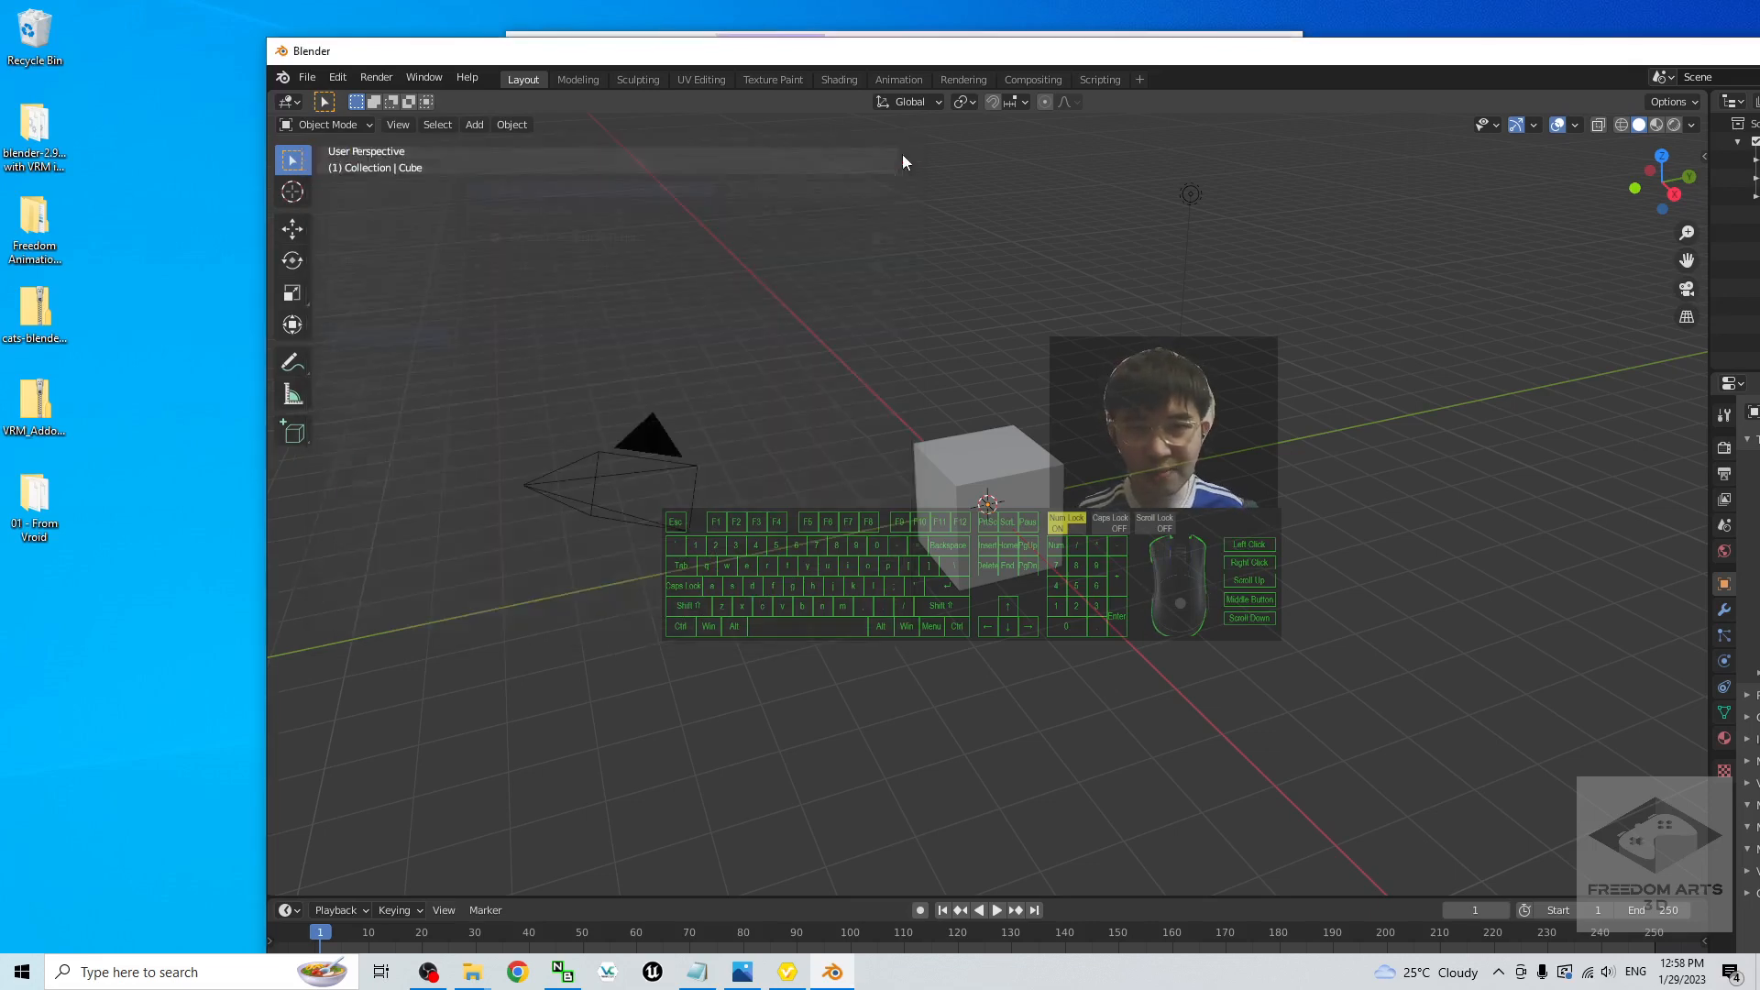
double_click(1157, 52)
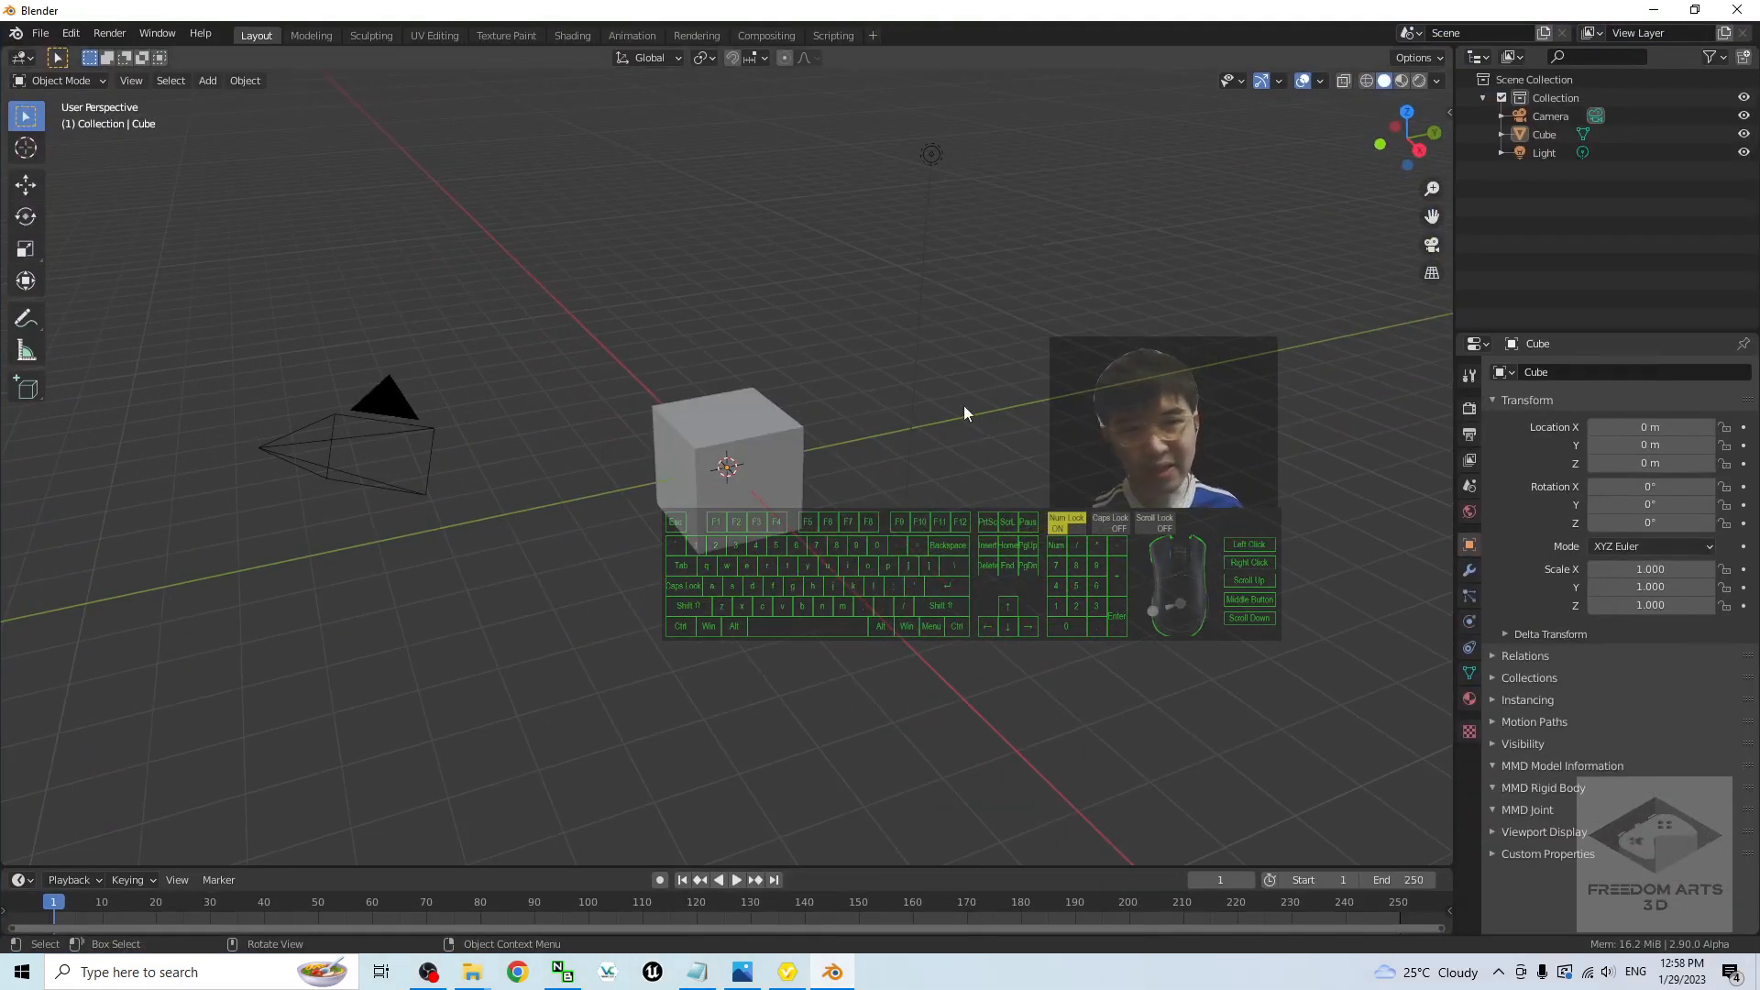
Step: Show the 3D viewport's sidebar and open the CATS add-on tools
key(n)
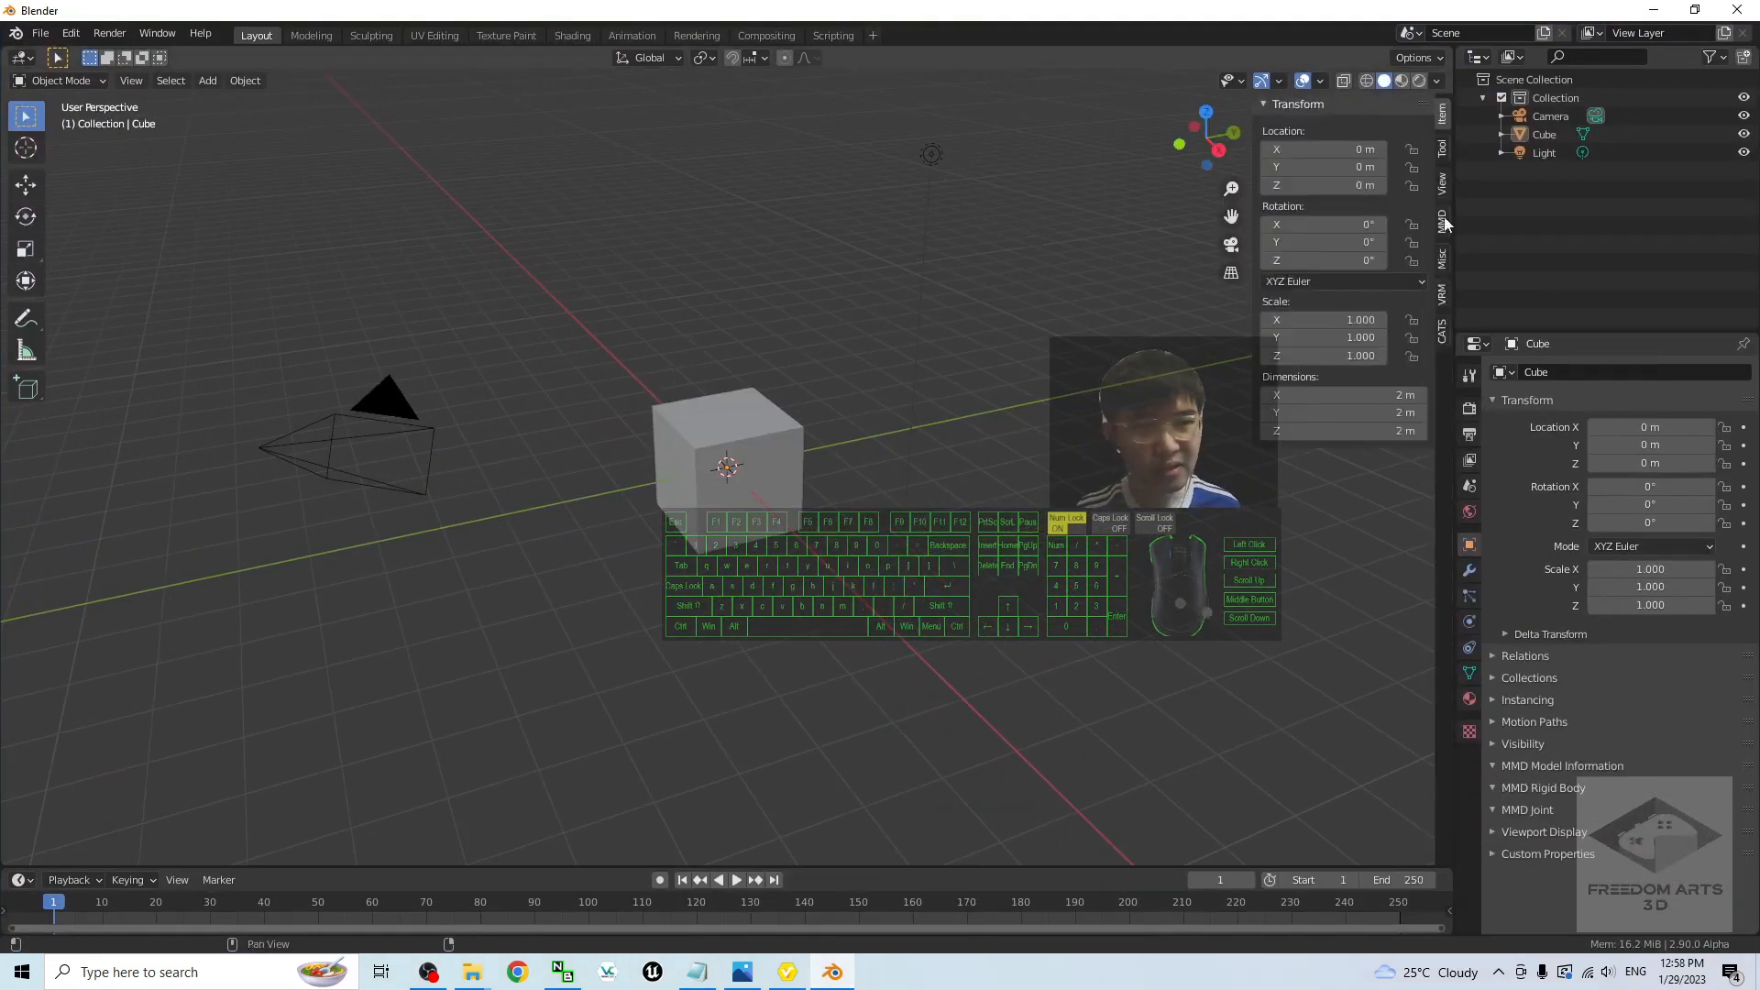
click(1436, 339)
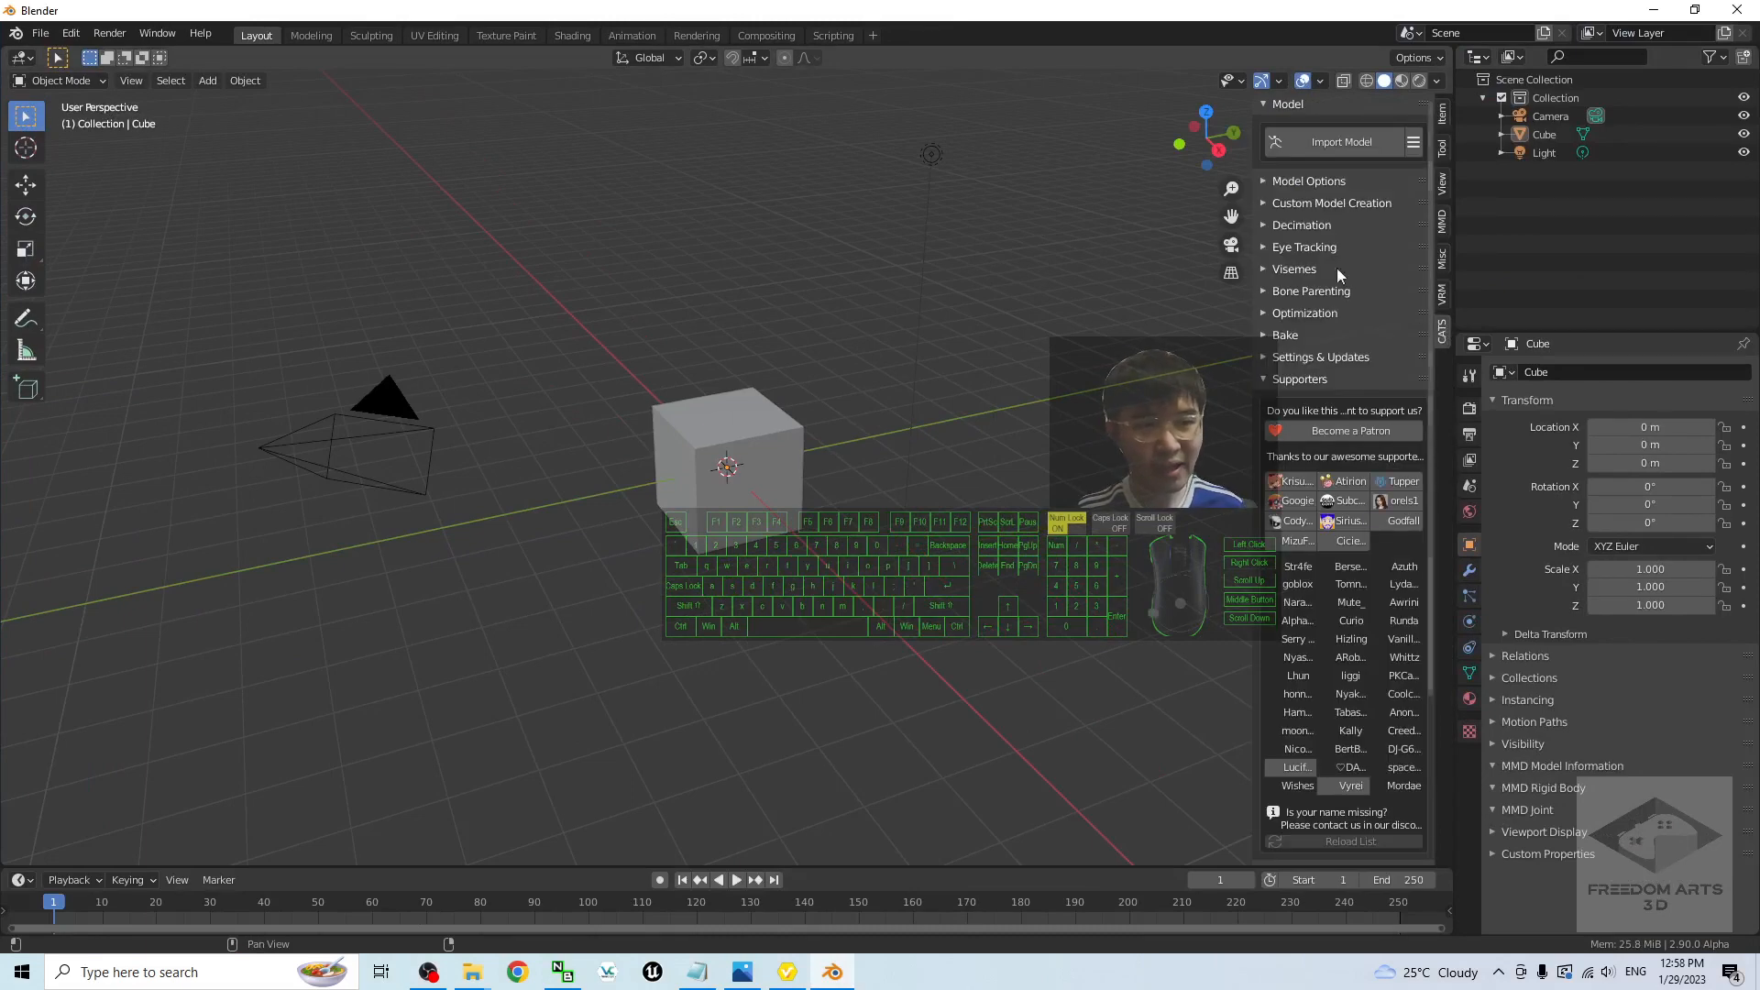
scroll(1311, 430, up, 1)
scroll(394, 285, up, 1)
scroll(345, 307, down, 2)
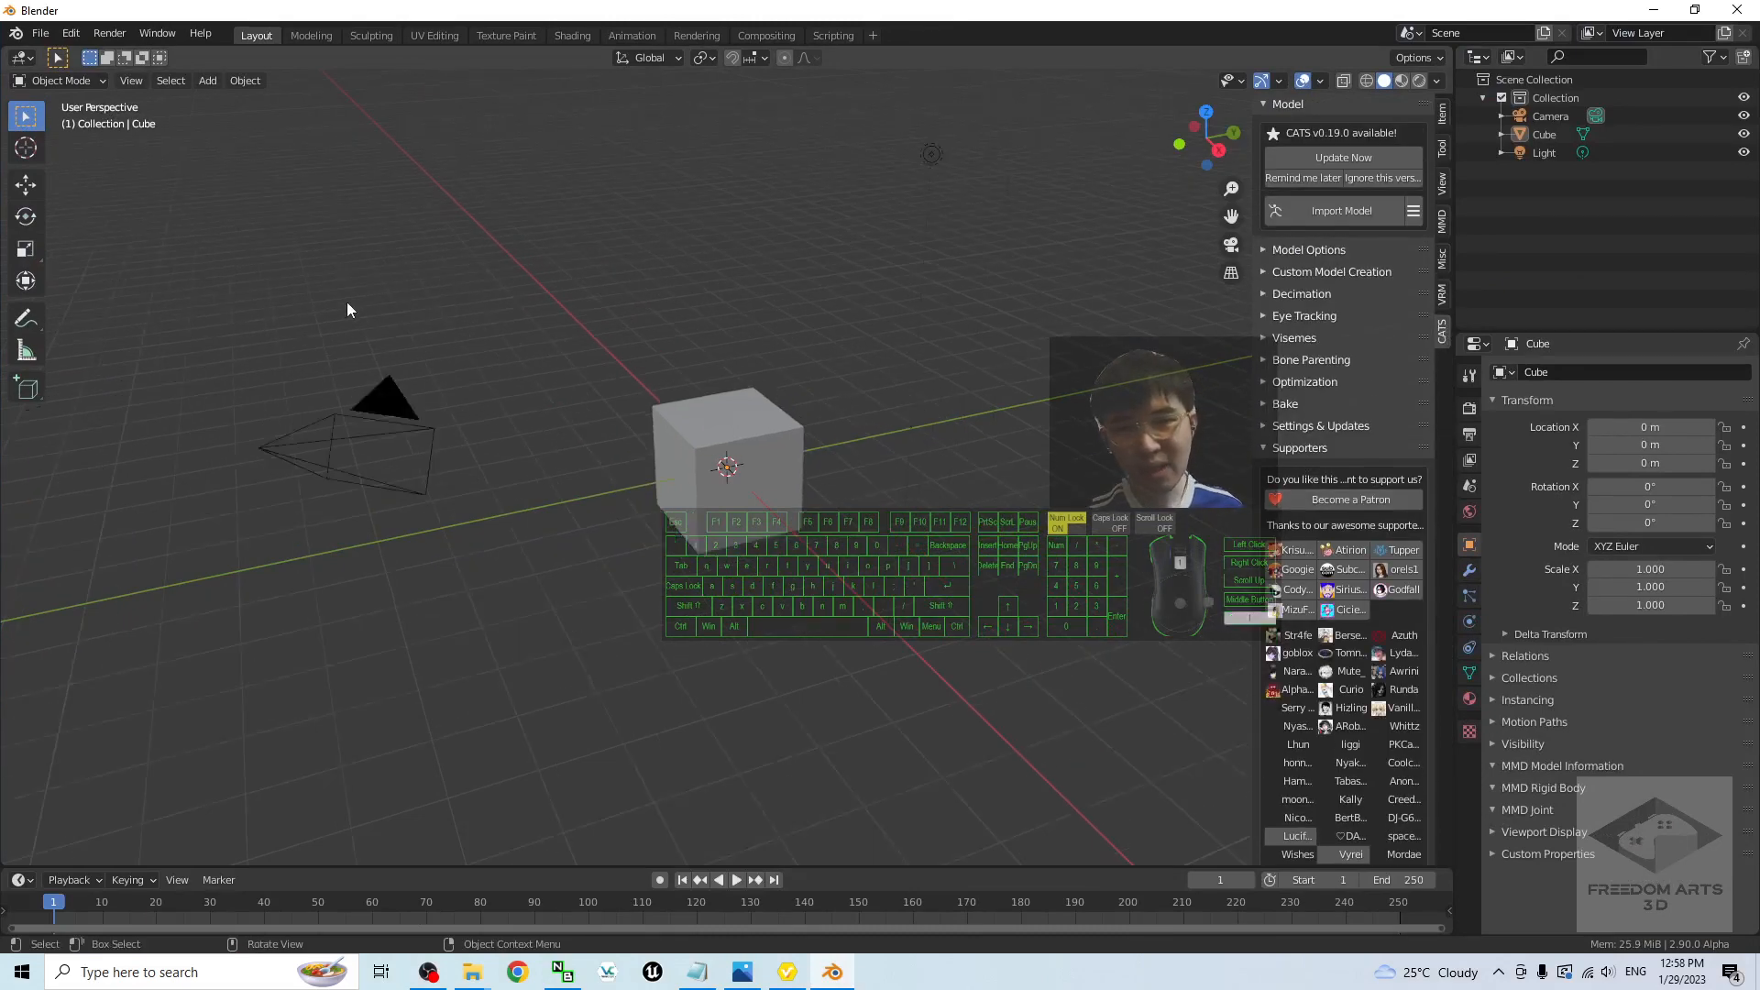
Step: Select the default camera, cube and light and delete them from the scene
drag(316, 323, 1111, 581)
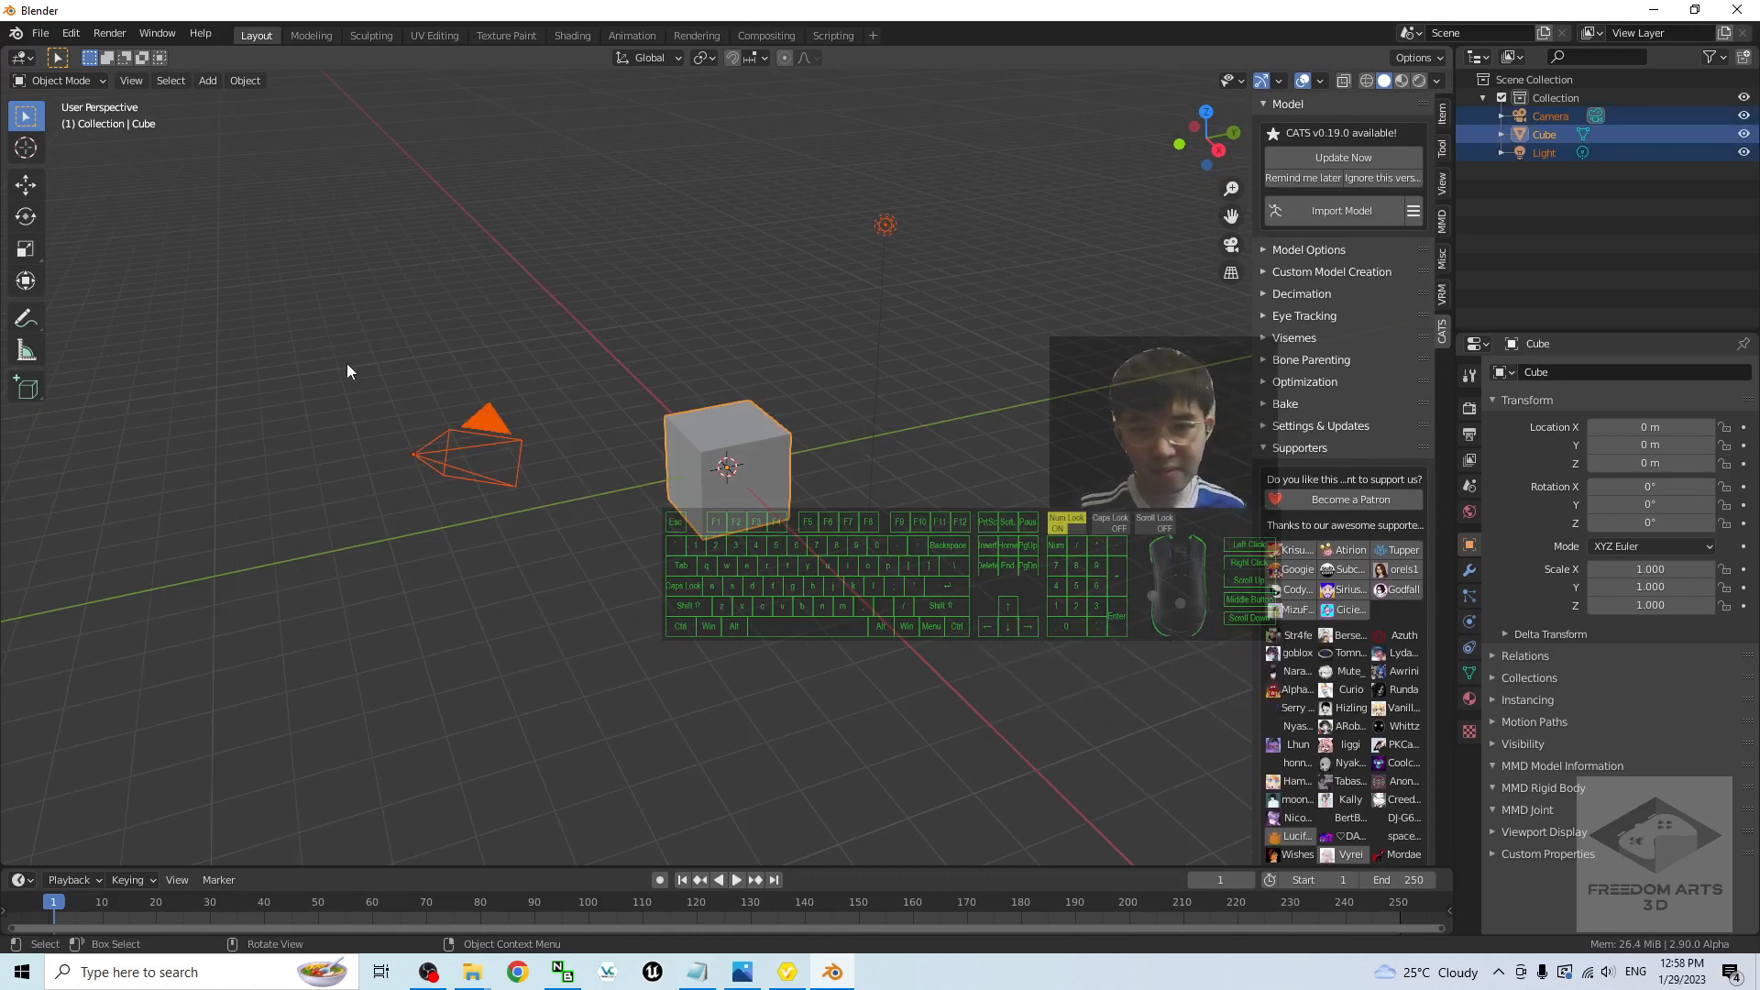
drag(347, 363, 990, 623)
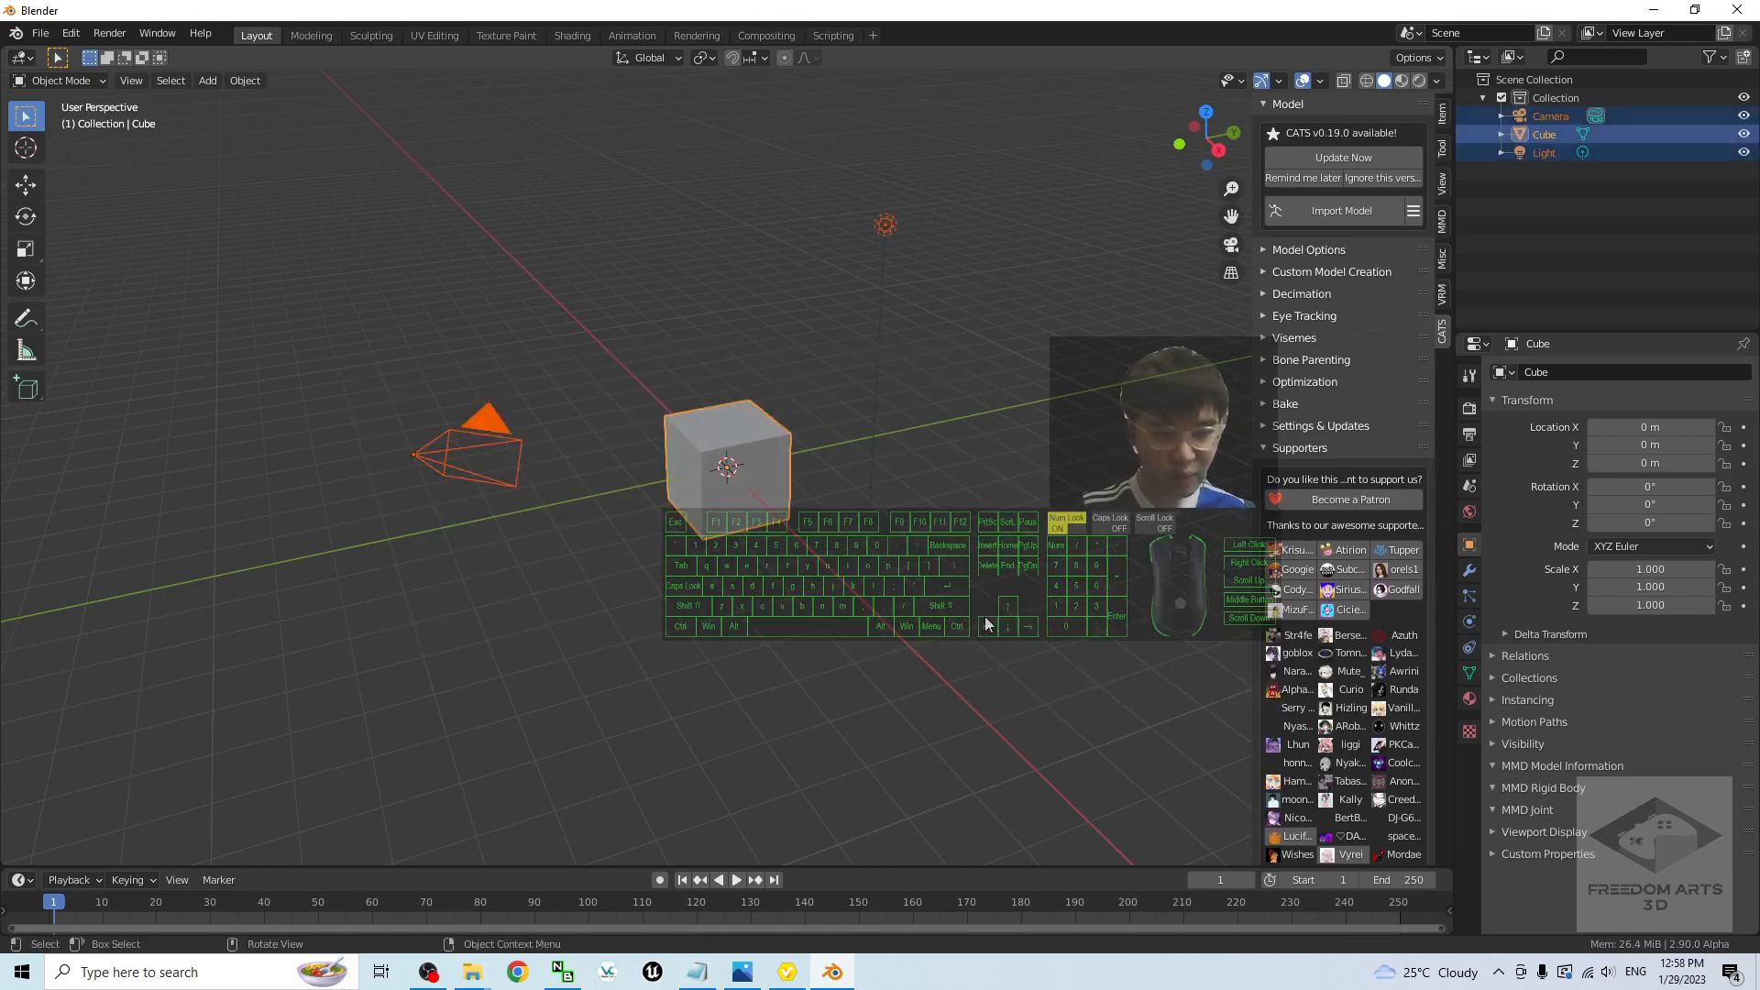
key(Delete)
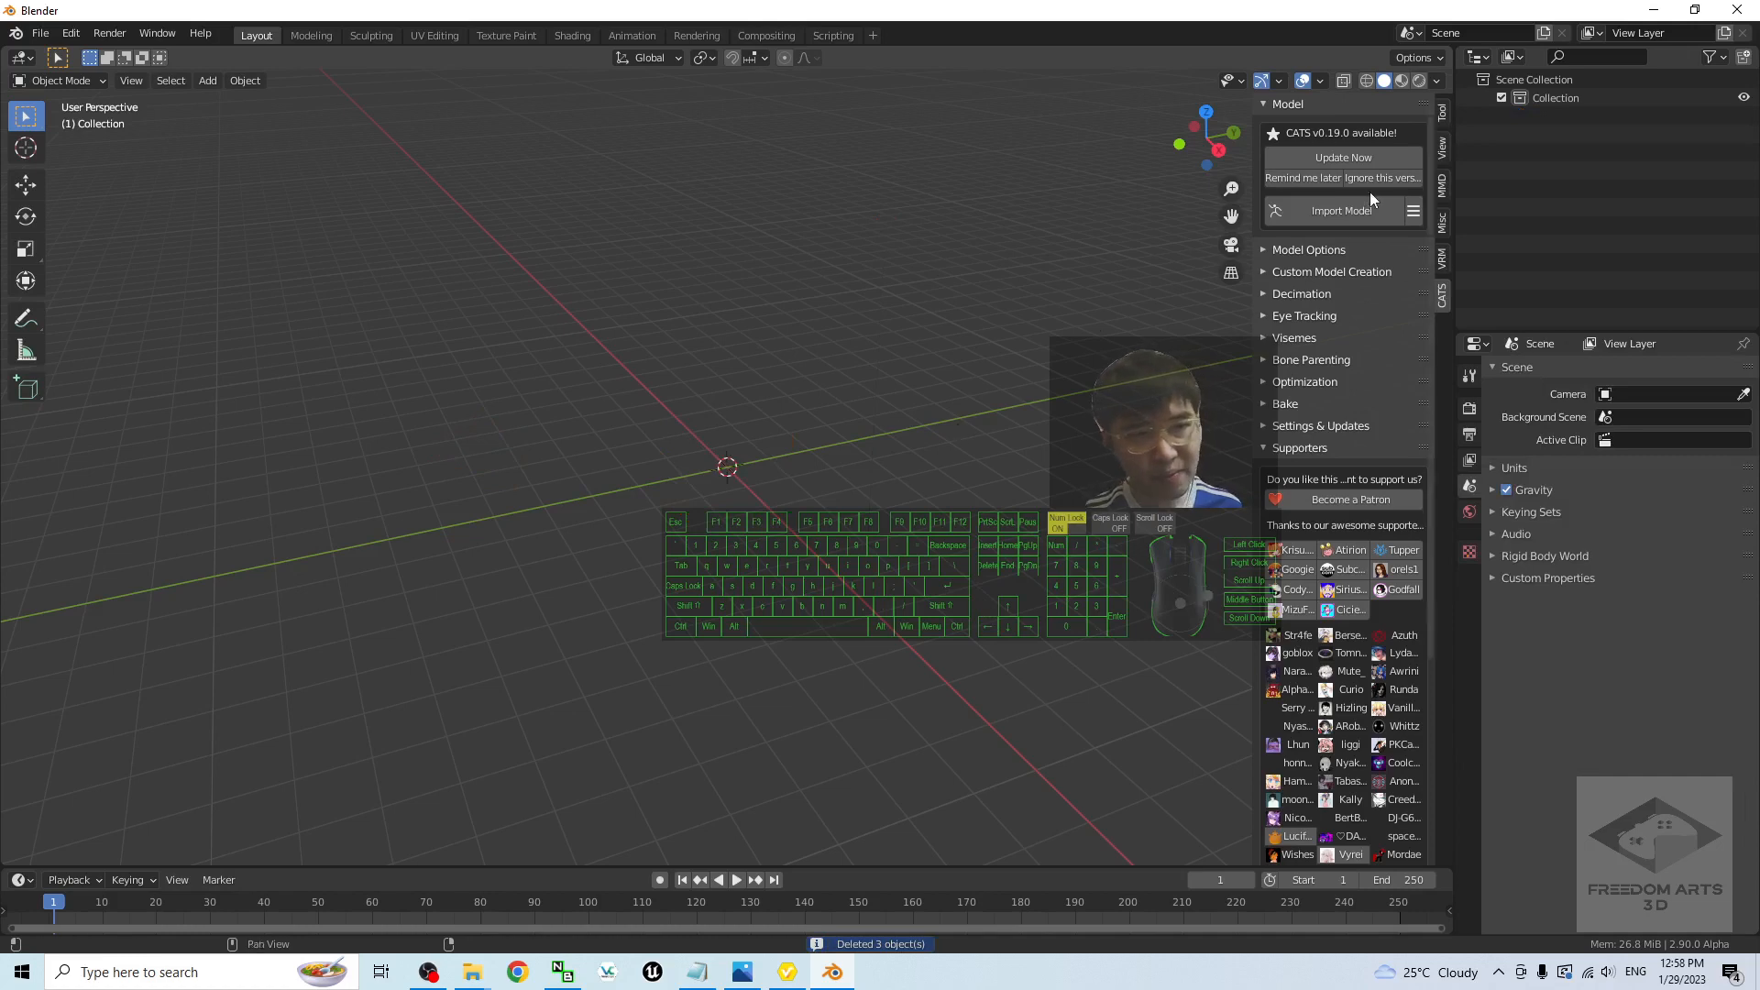
Step: Import VroidFemale02.vrm from the Desktop folder 01 - From Vroid through the CATS VRM model import
click(1416, 215)
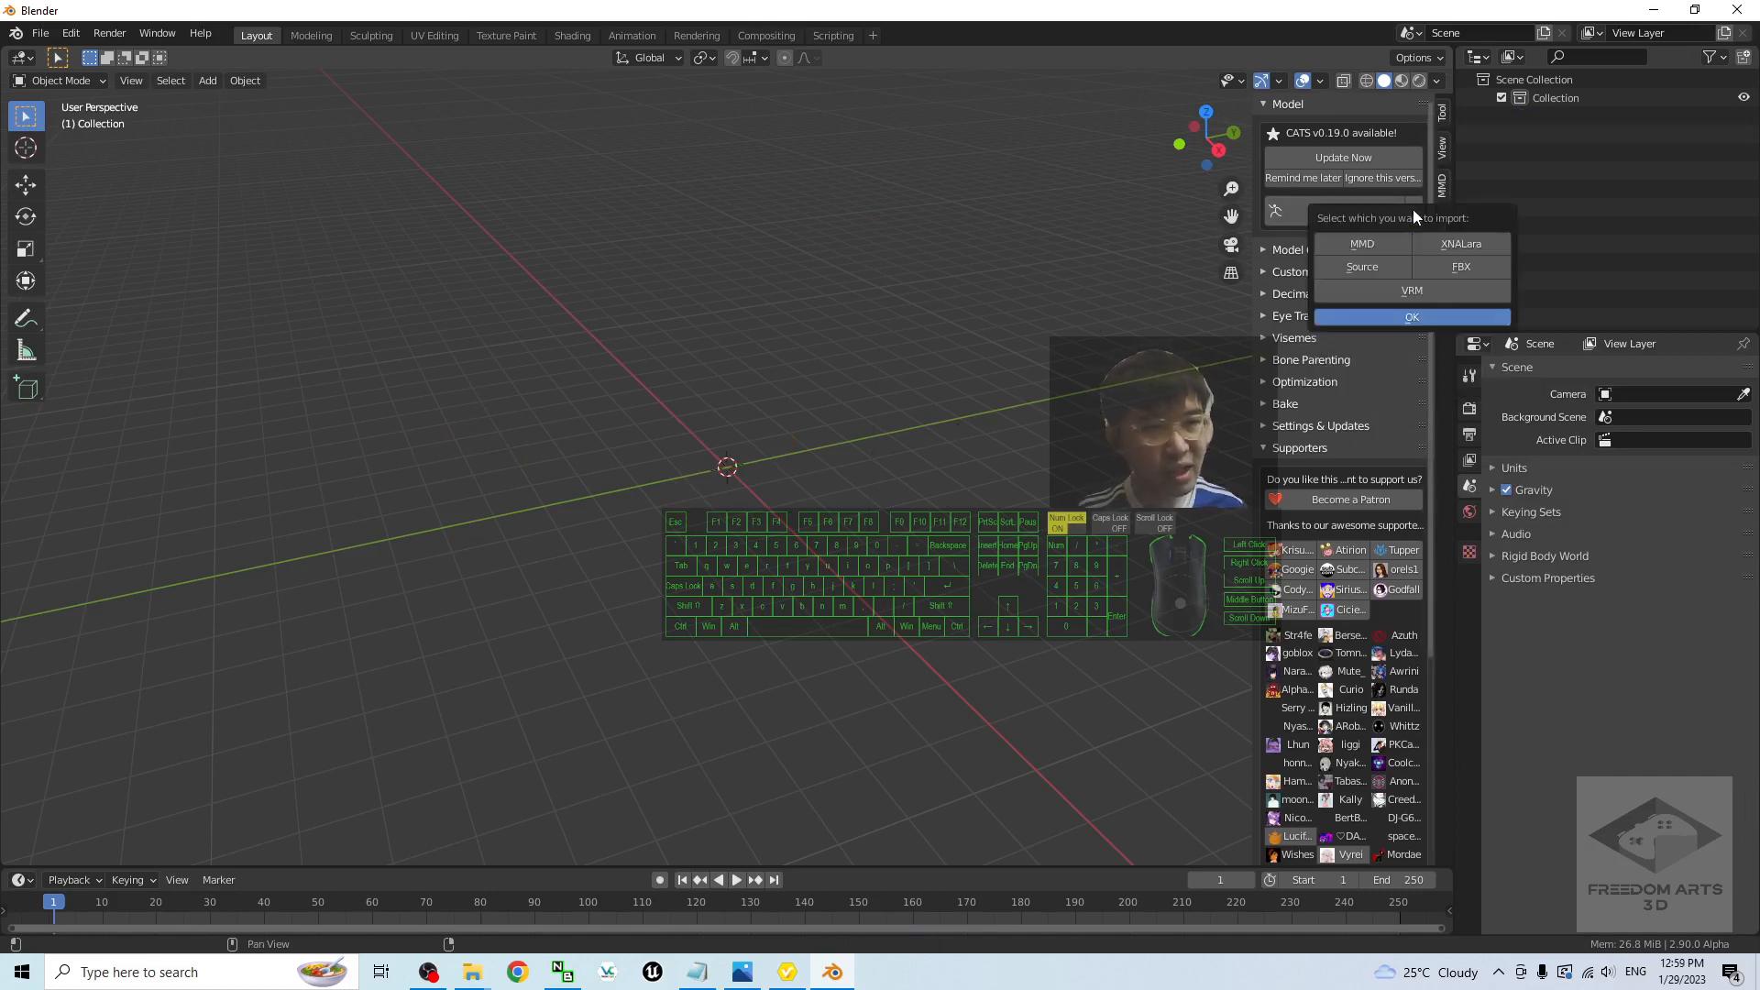
click(1412, 292)
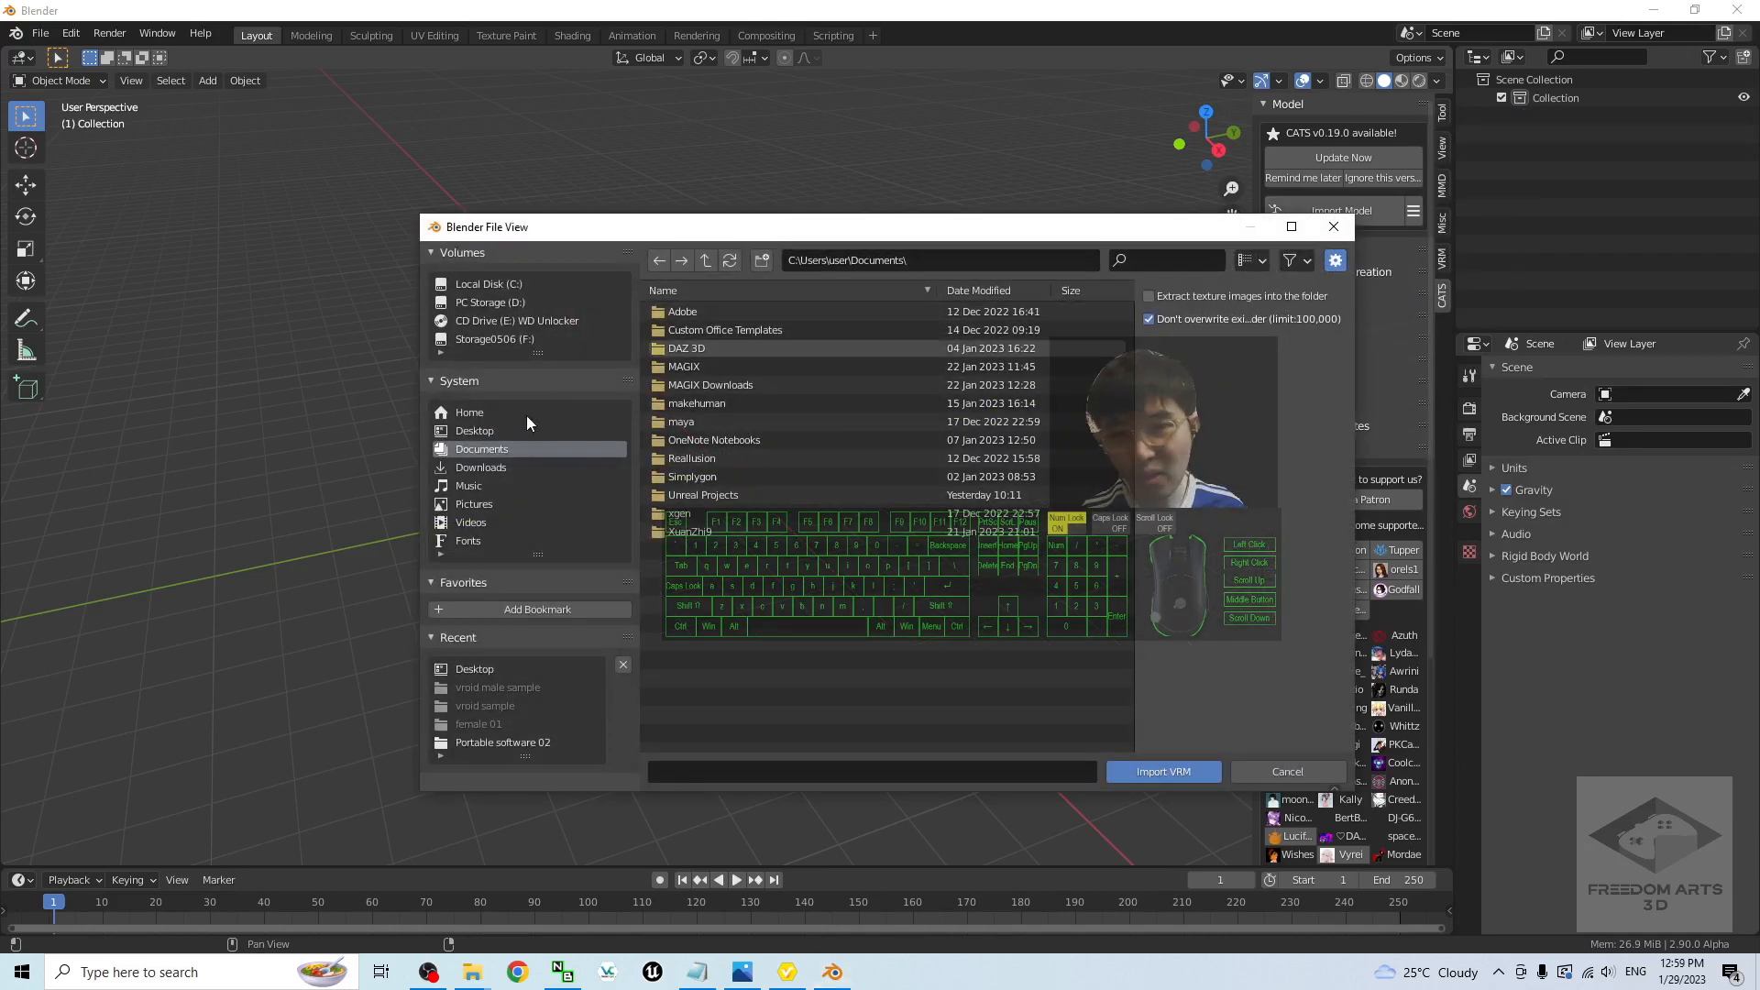
click(469, 429)
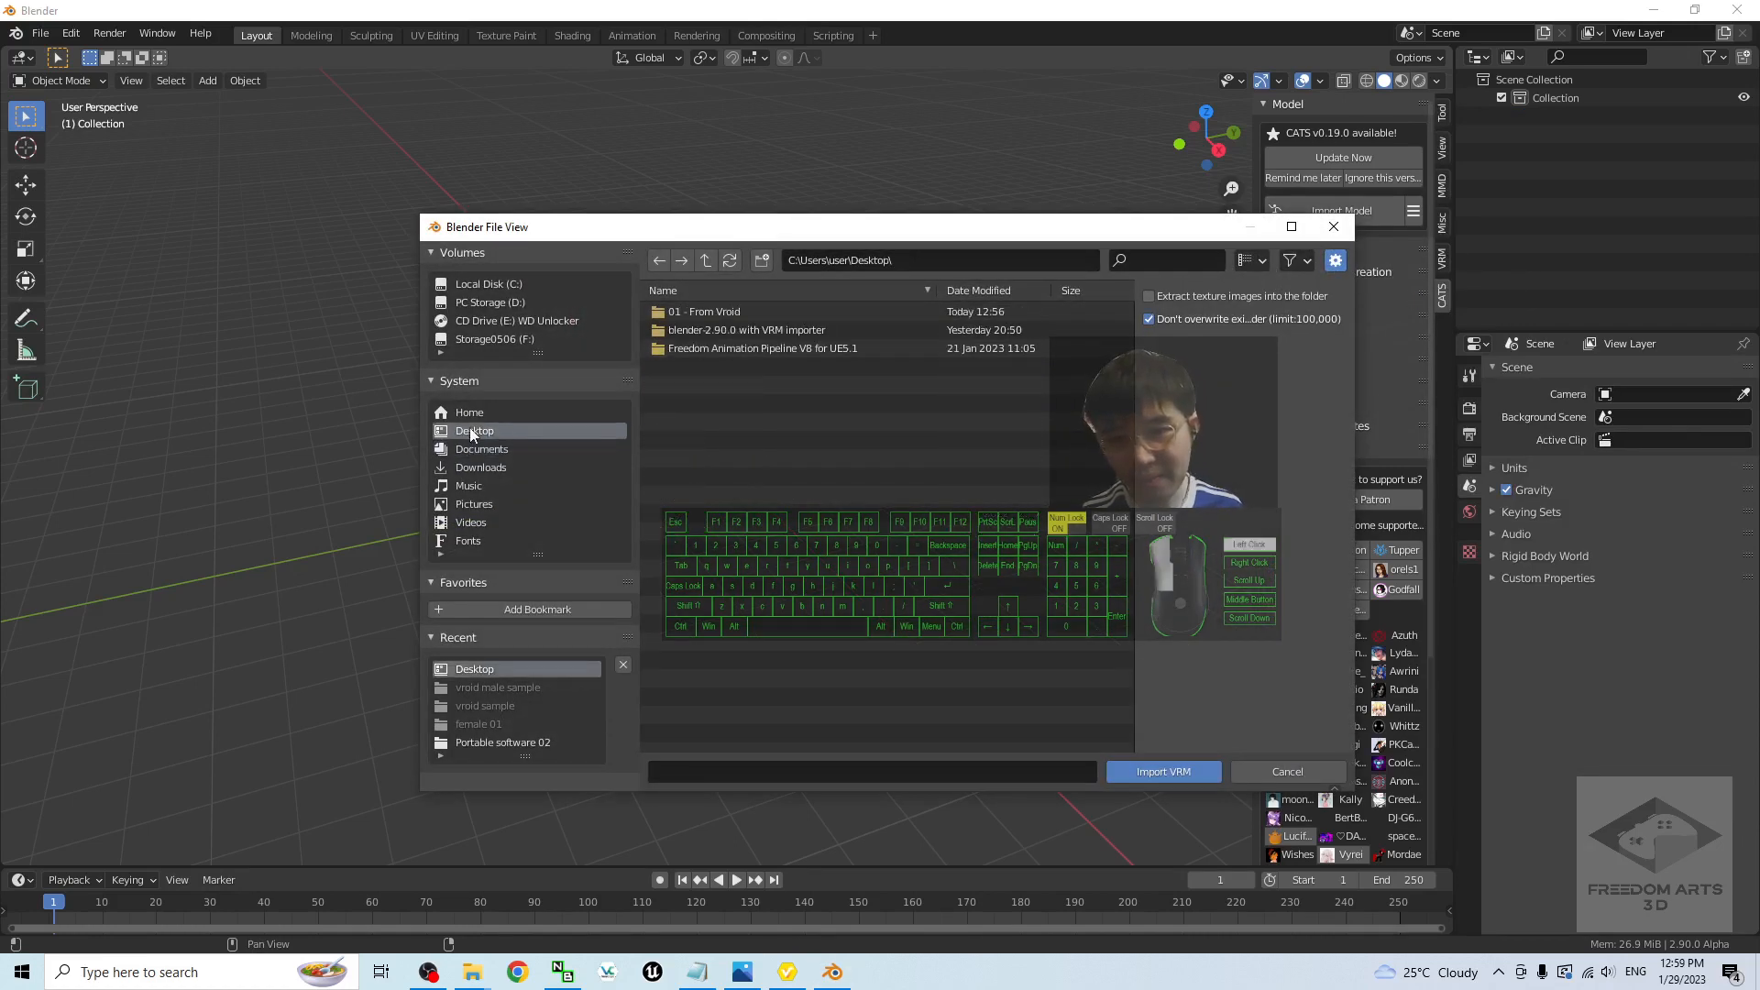
double_click(715, 311)
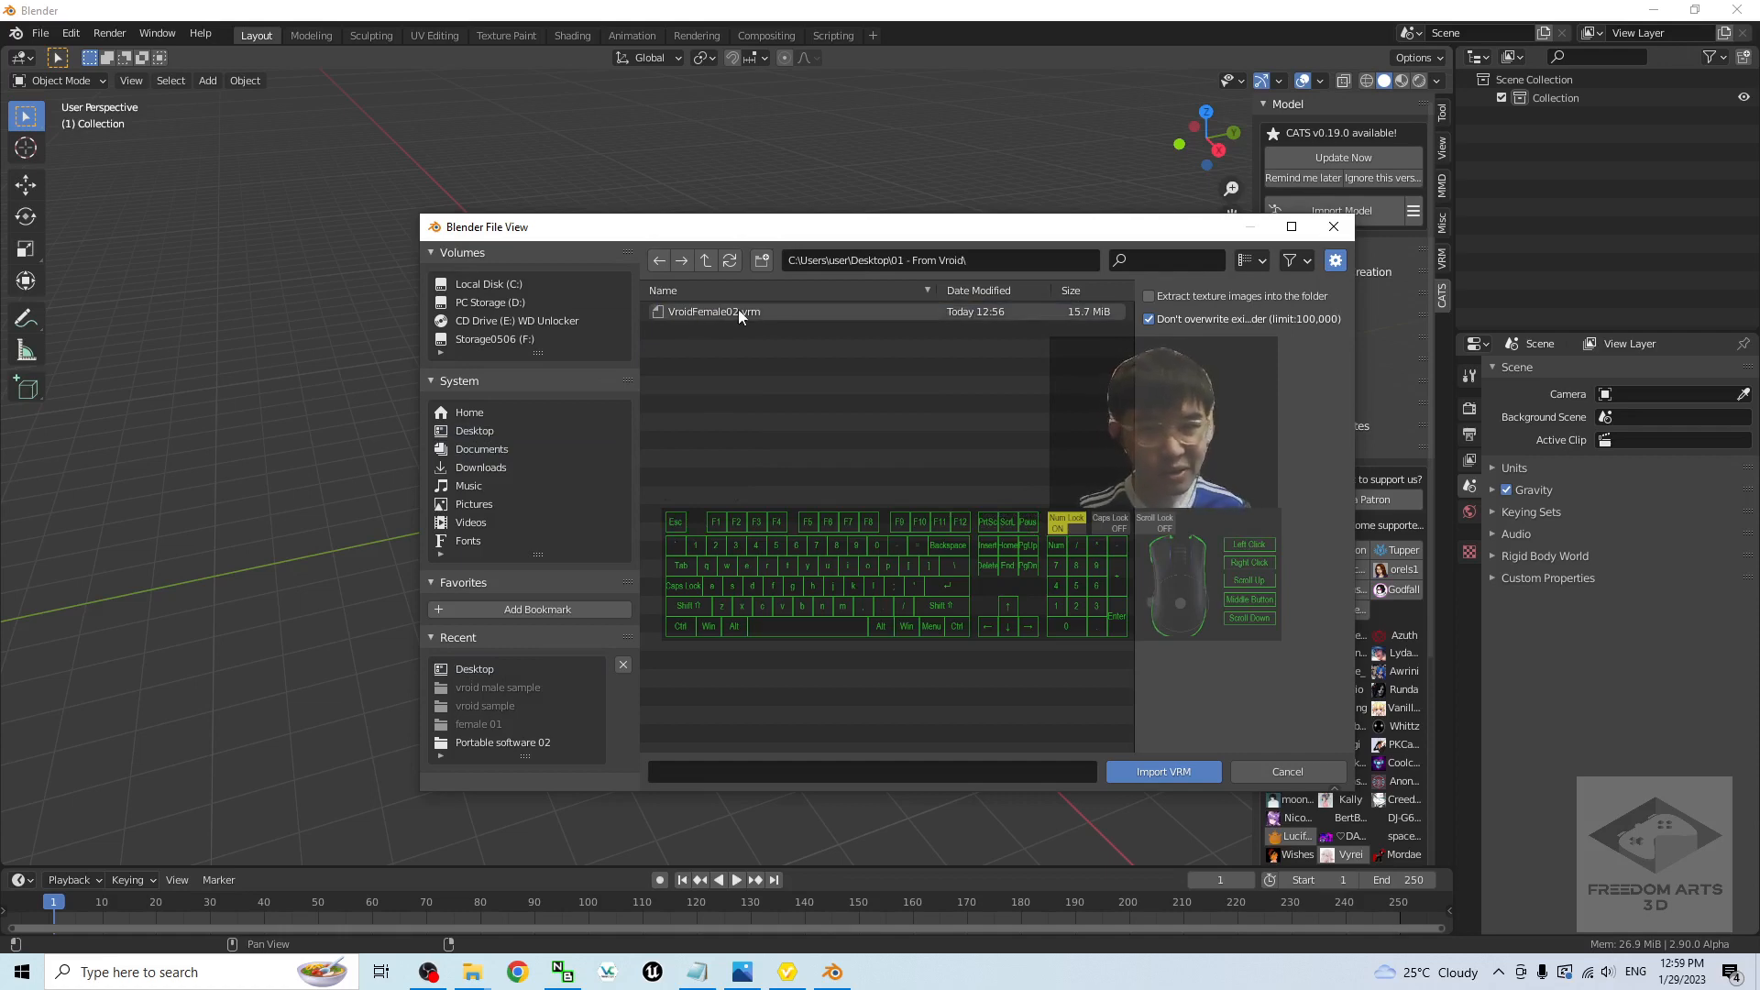
double_click(739, 312)
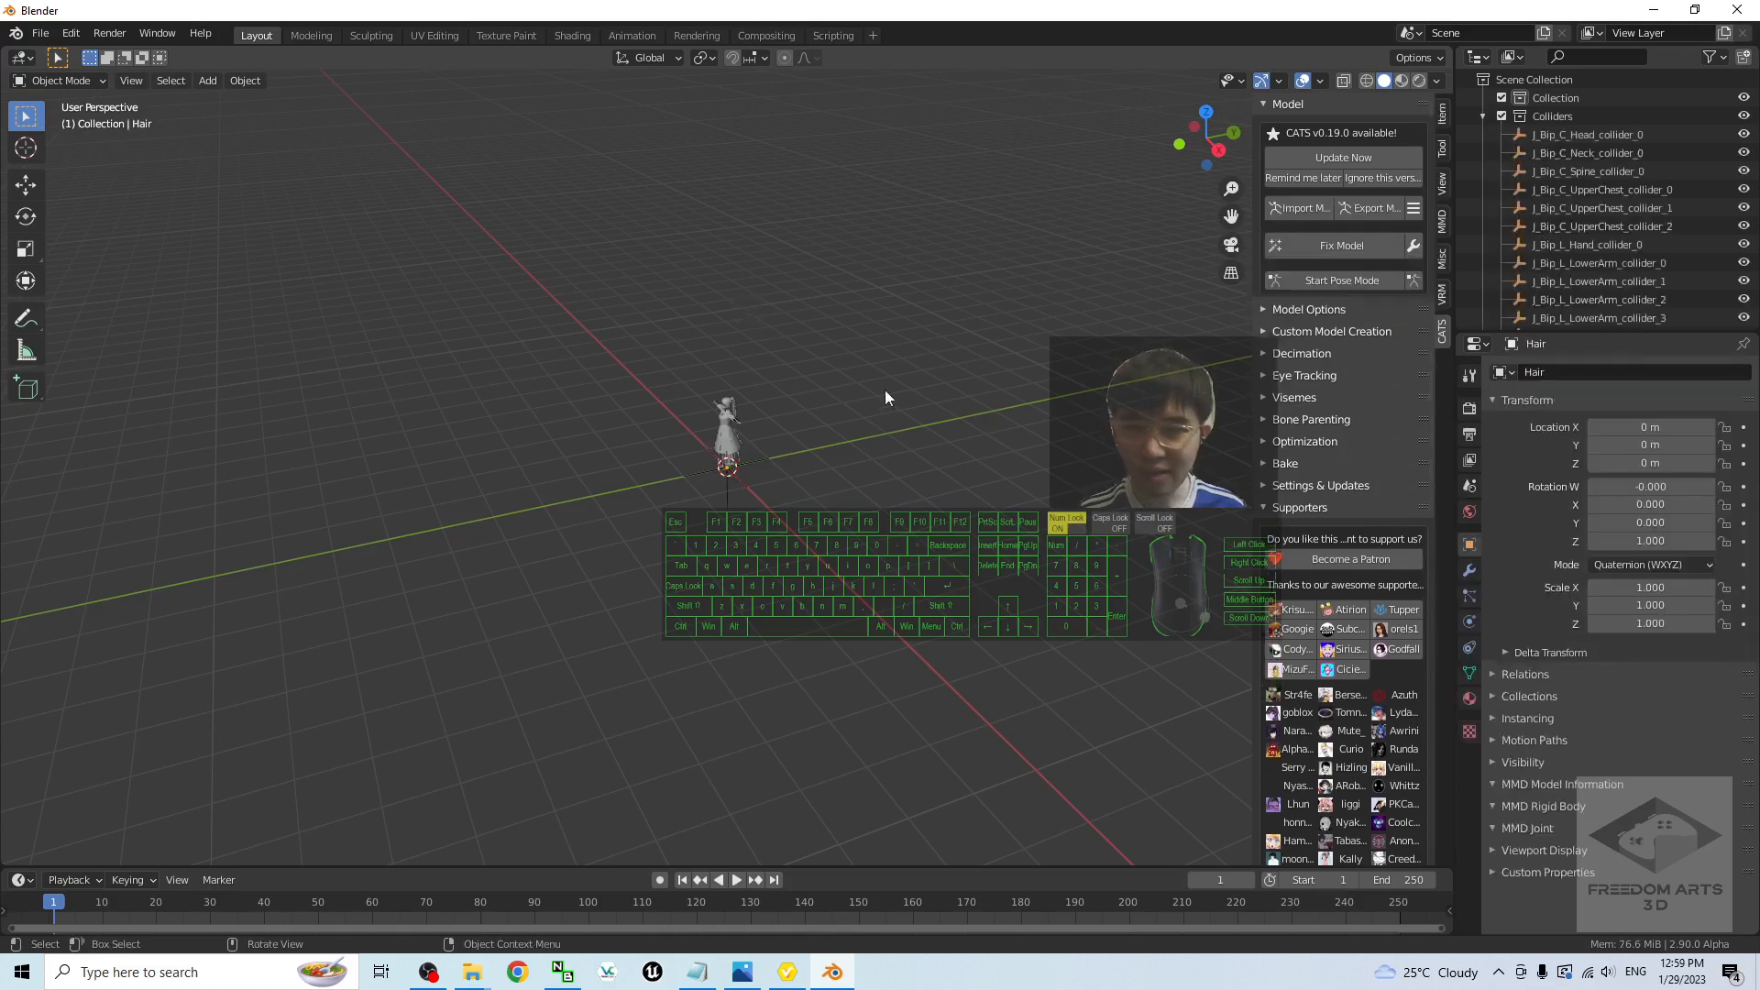
Step: Clear the Fix Model options from Fix MMD Twist Bones through Remove Rigidbodies and Joints, and run Fix Model on the avatar
scroll(876, 325, down, 4)
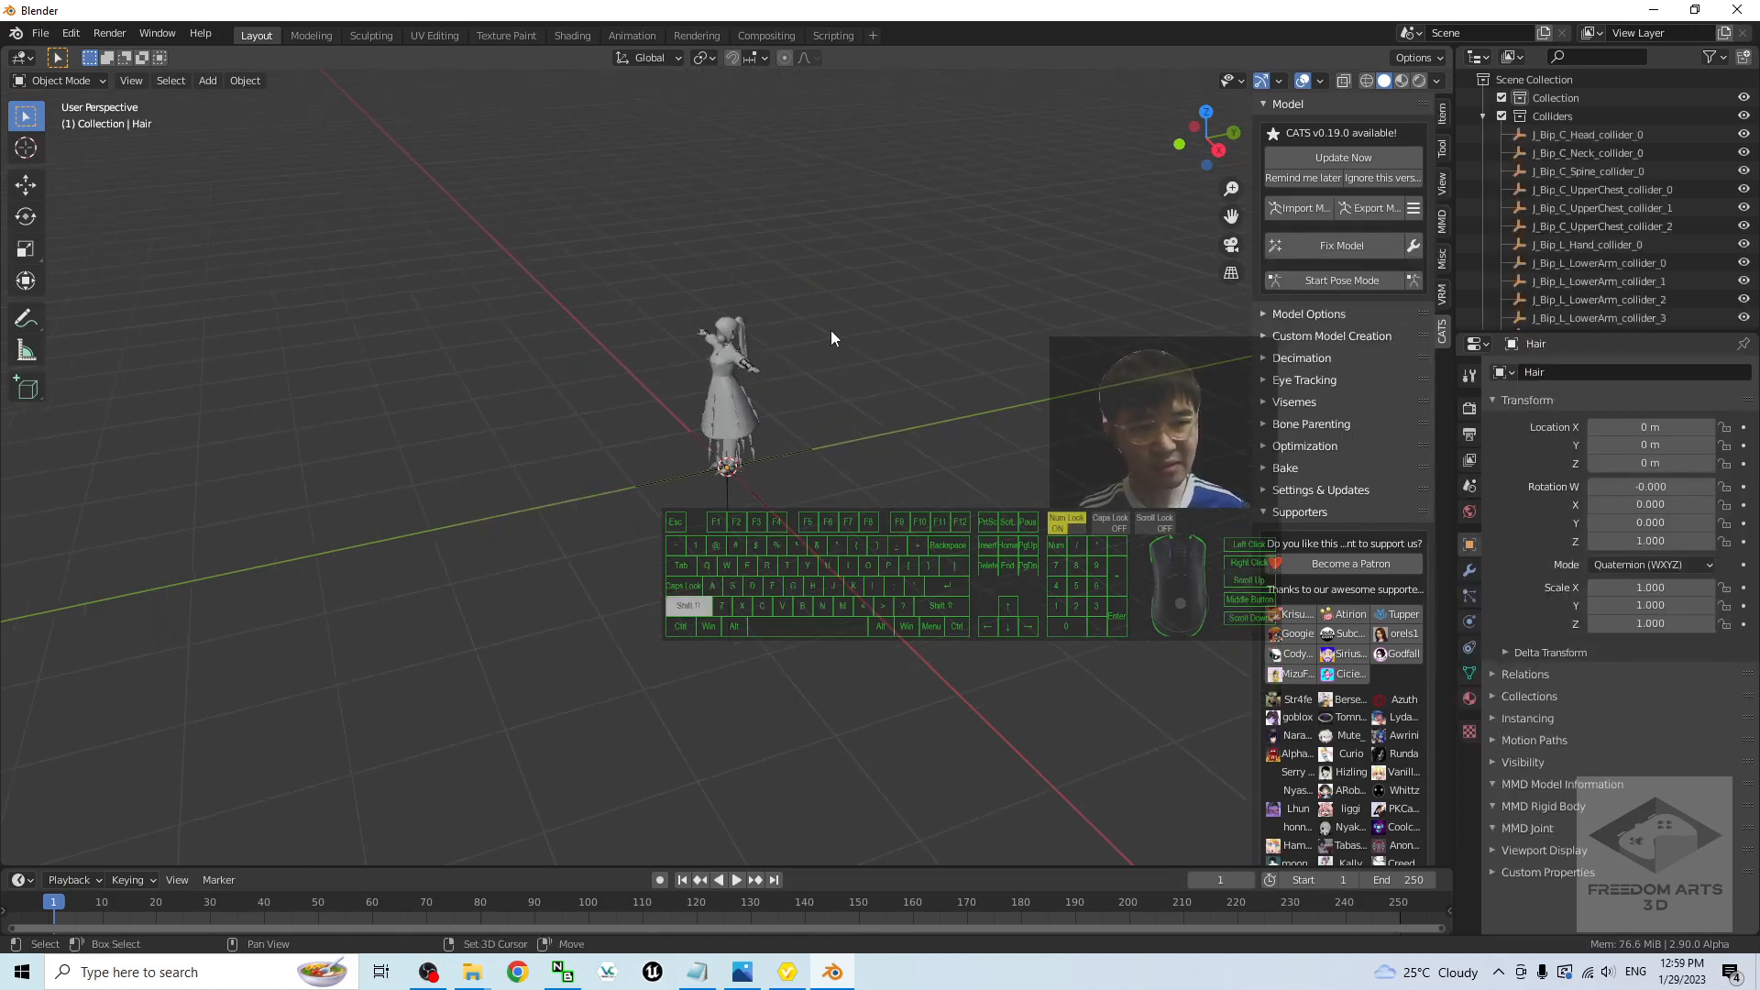
shift+middle_drag(829, 329, 828, 416)
scroll(910, 394, up, 6)
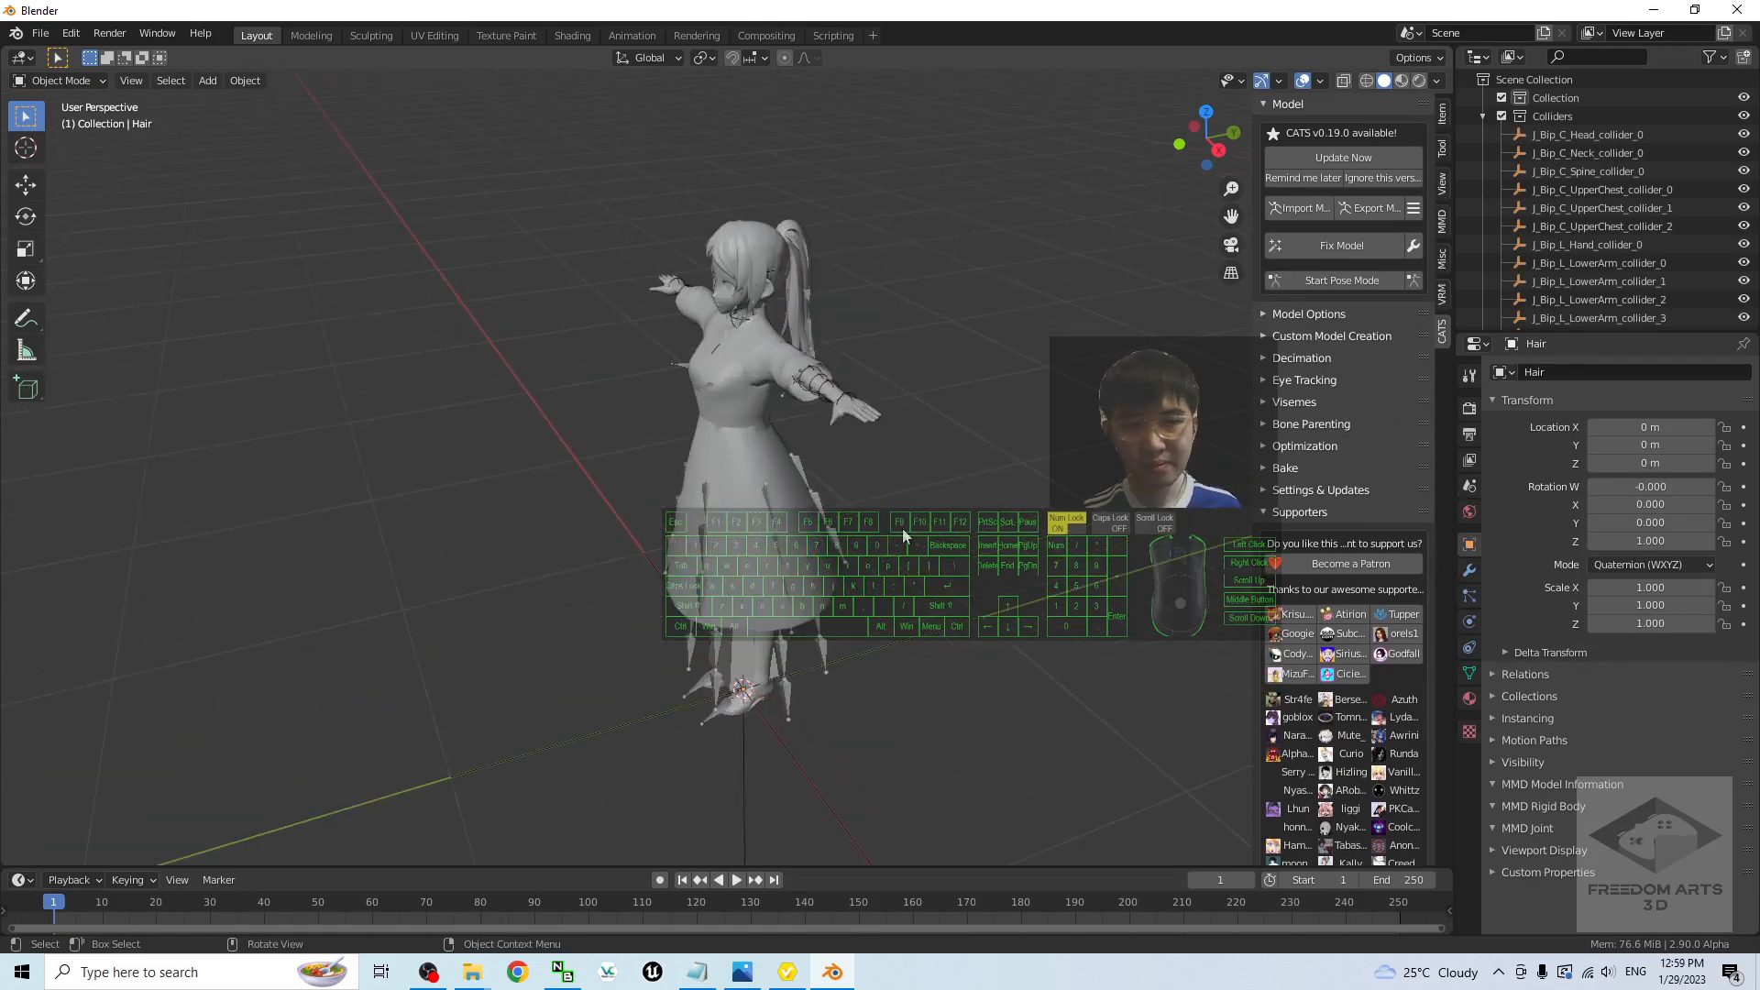
mouse_move(902, 528)
middle_down()
mouse_move(965, 525)
mouse_move(966, 504)
mouse_move(902, 505)
middle_up()
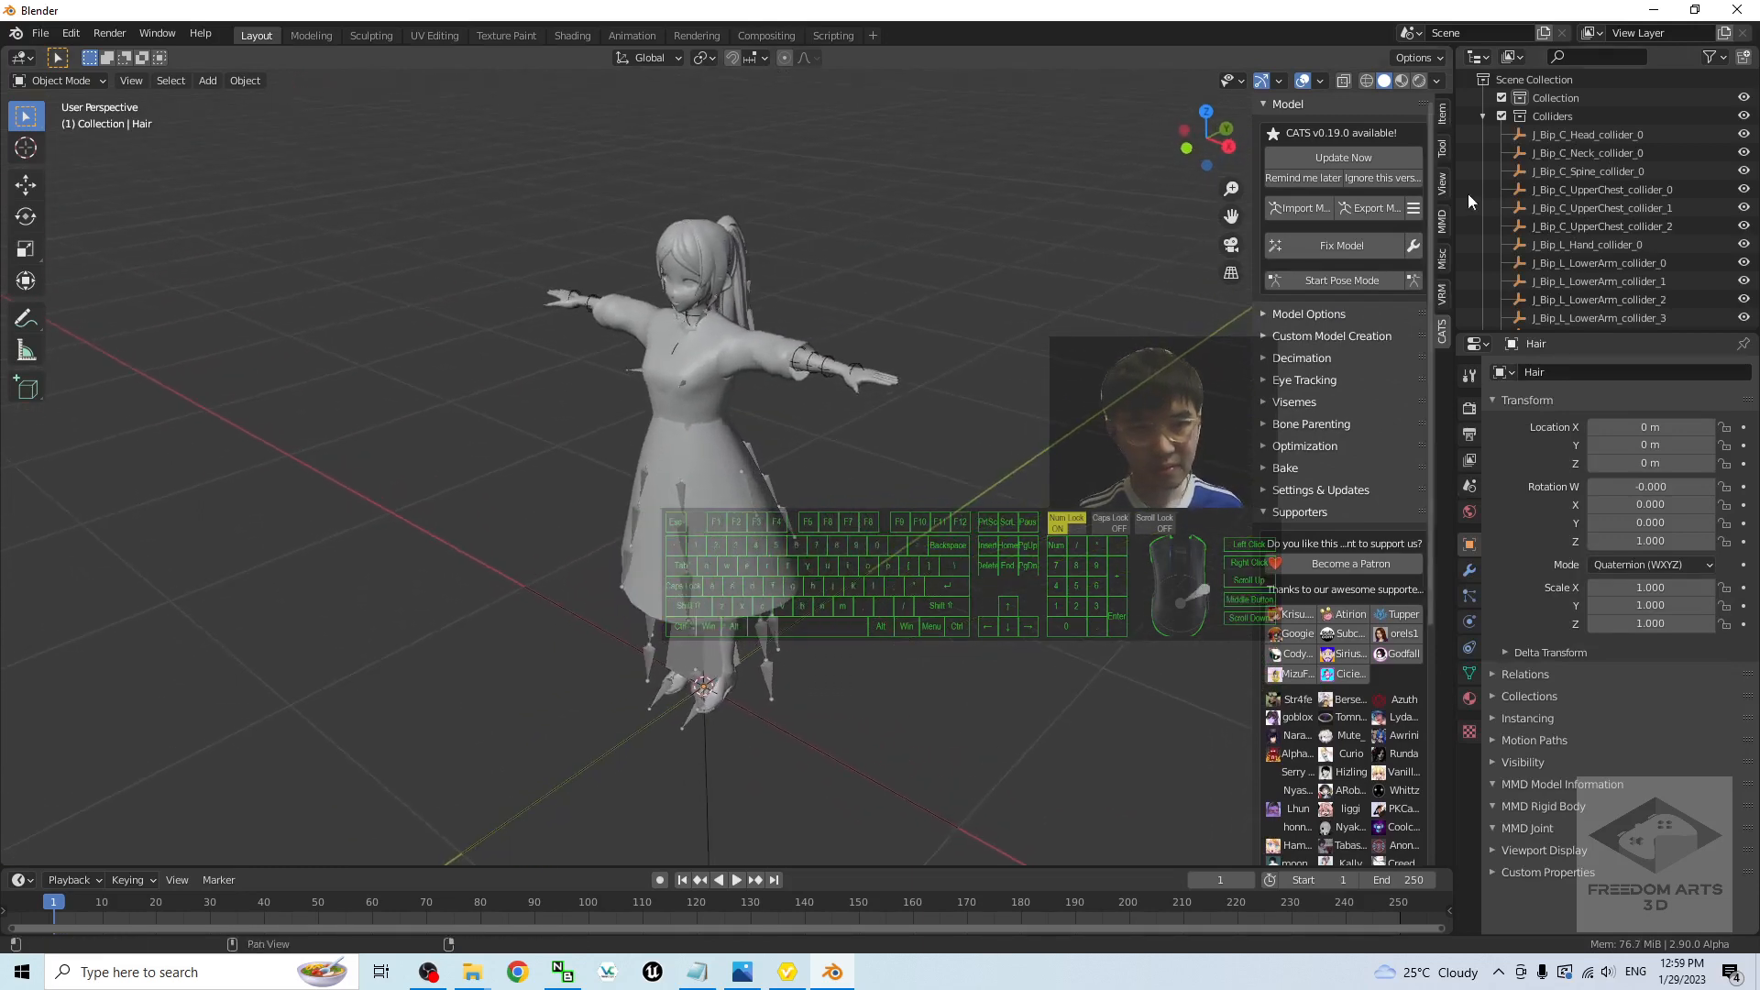
click(1411, 248)
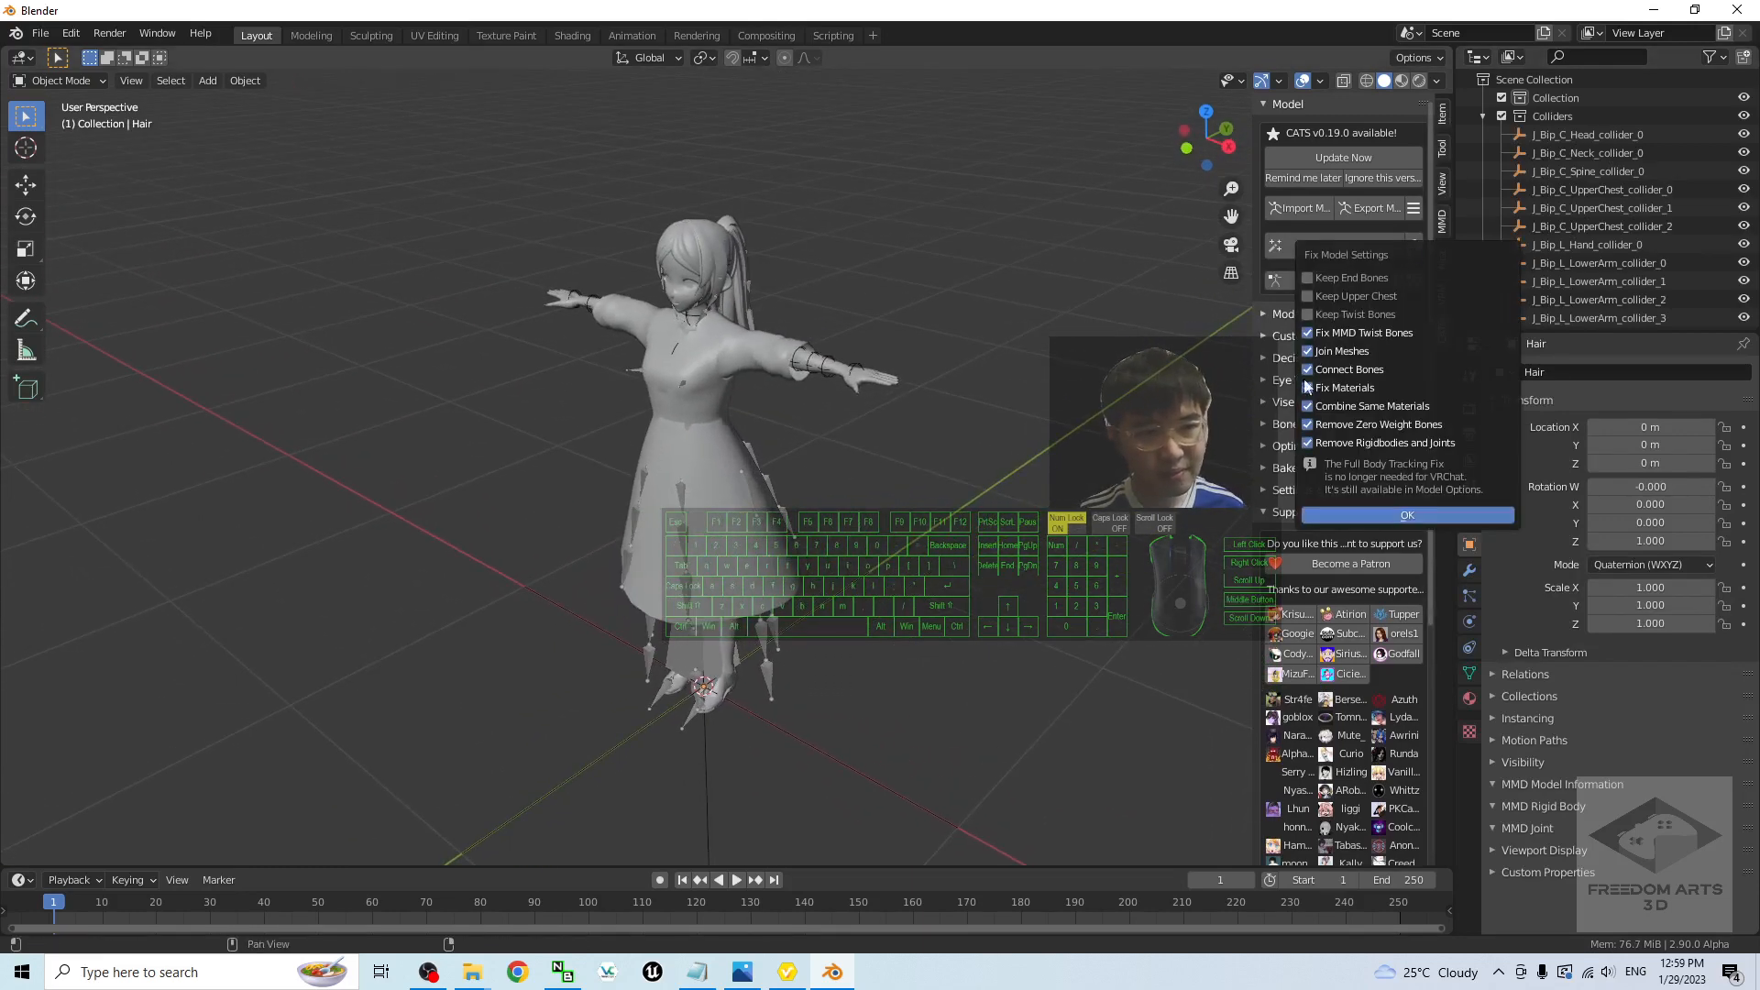
drag(1309, 333, 1310, 445)
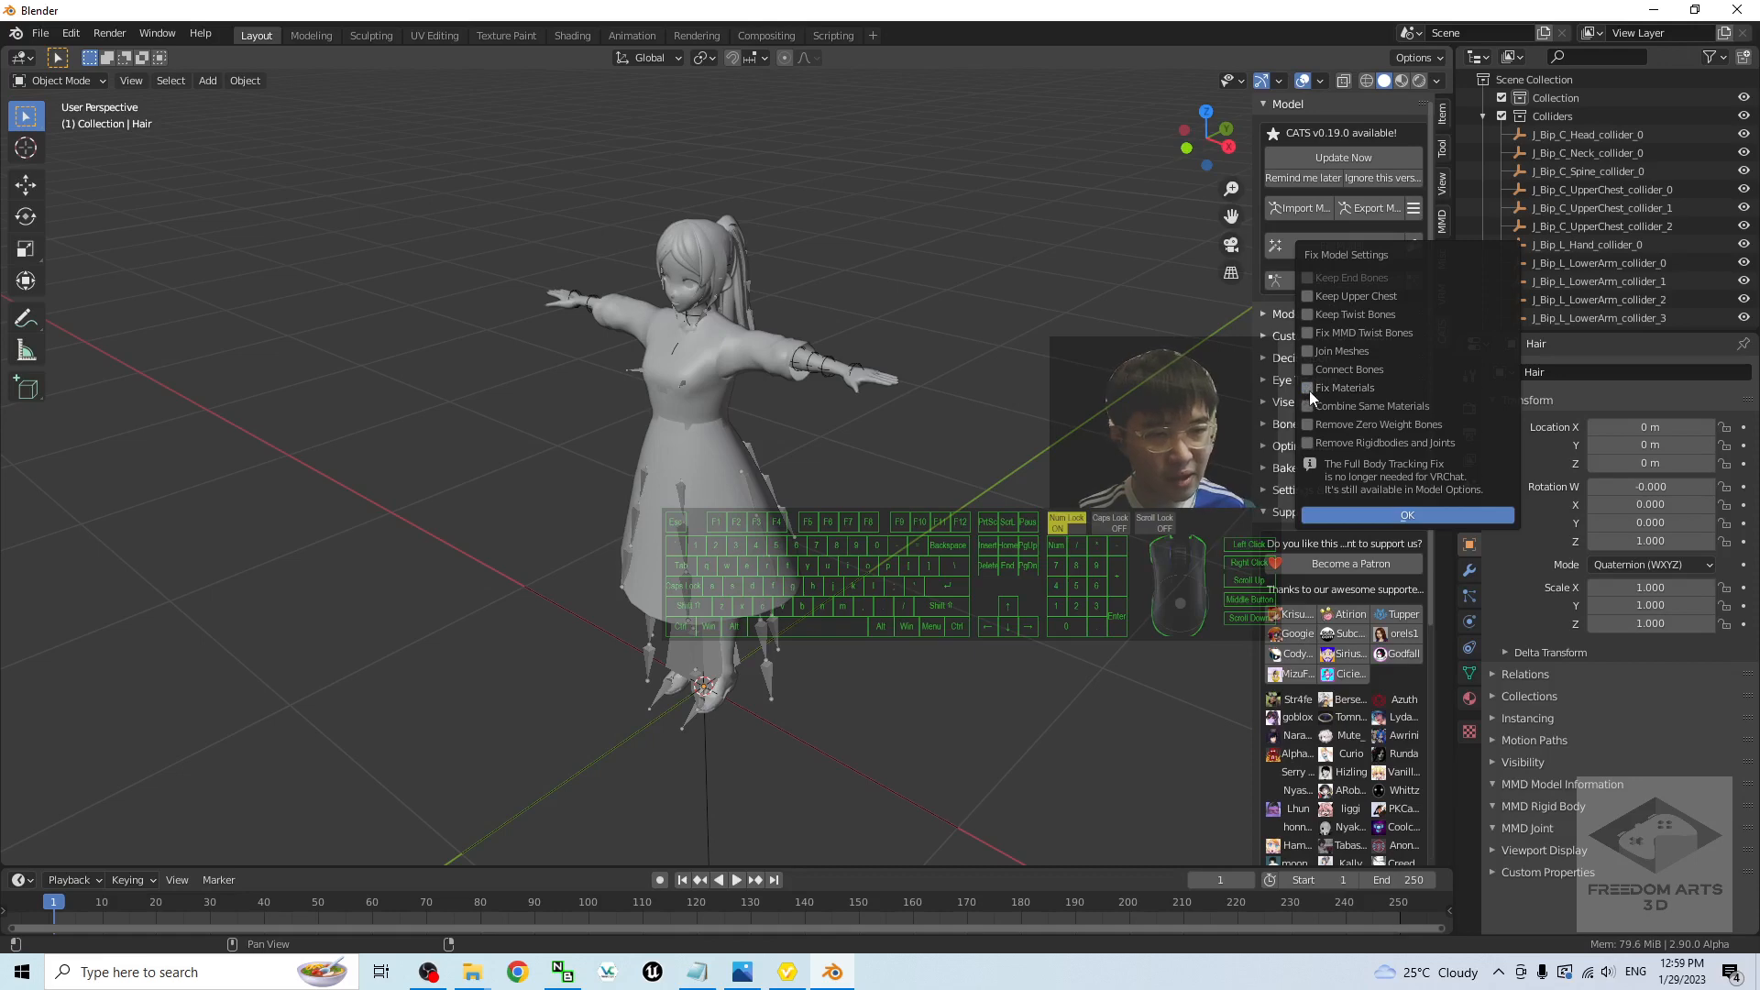
click(1393, 515)
click(1336, 249)
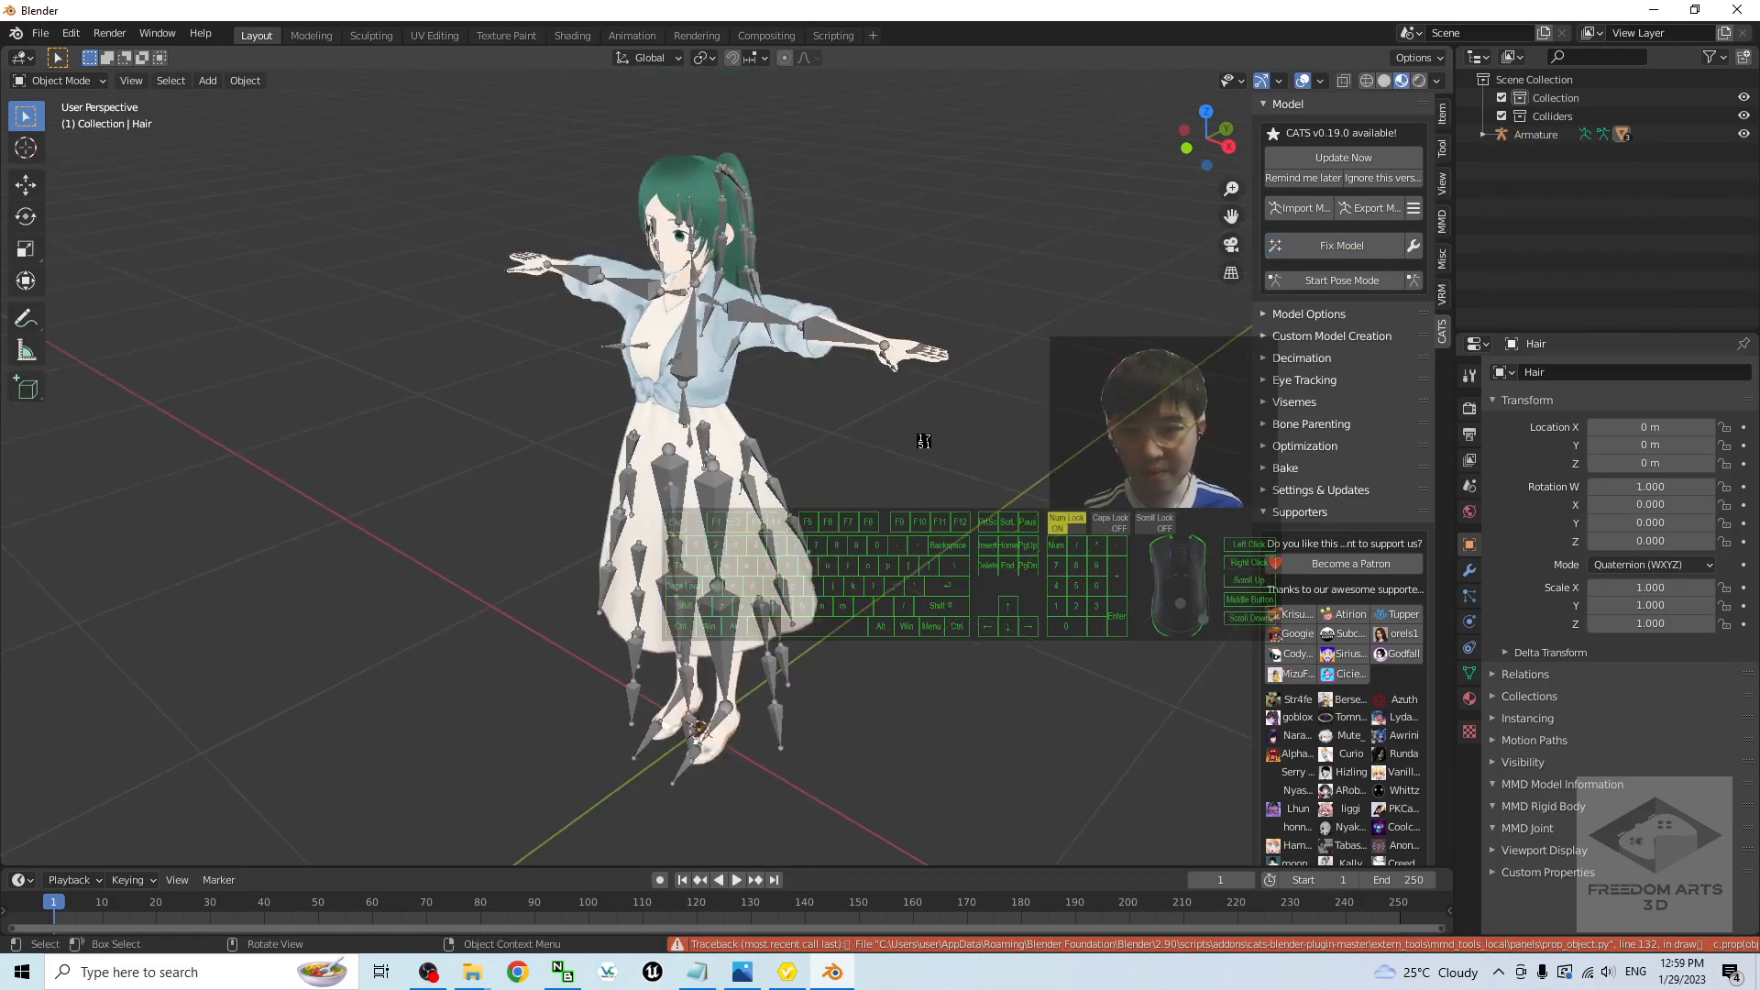
Step: Reduce the Blender window, close the blender-2.90.0 with VRM importer folder, and open the 01 - From Vroid folder beside Blender
shift+middle_drag(908, 472, 949, 499)
mouse_move(928, 538)
middle_down()
mouse_move(1013, 537)
mouse_move(930, 532)
middle_up()
drag(739, 10, 1075, 185)
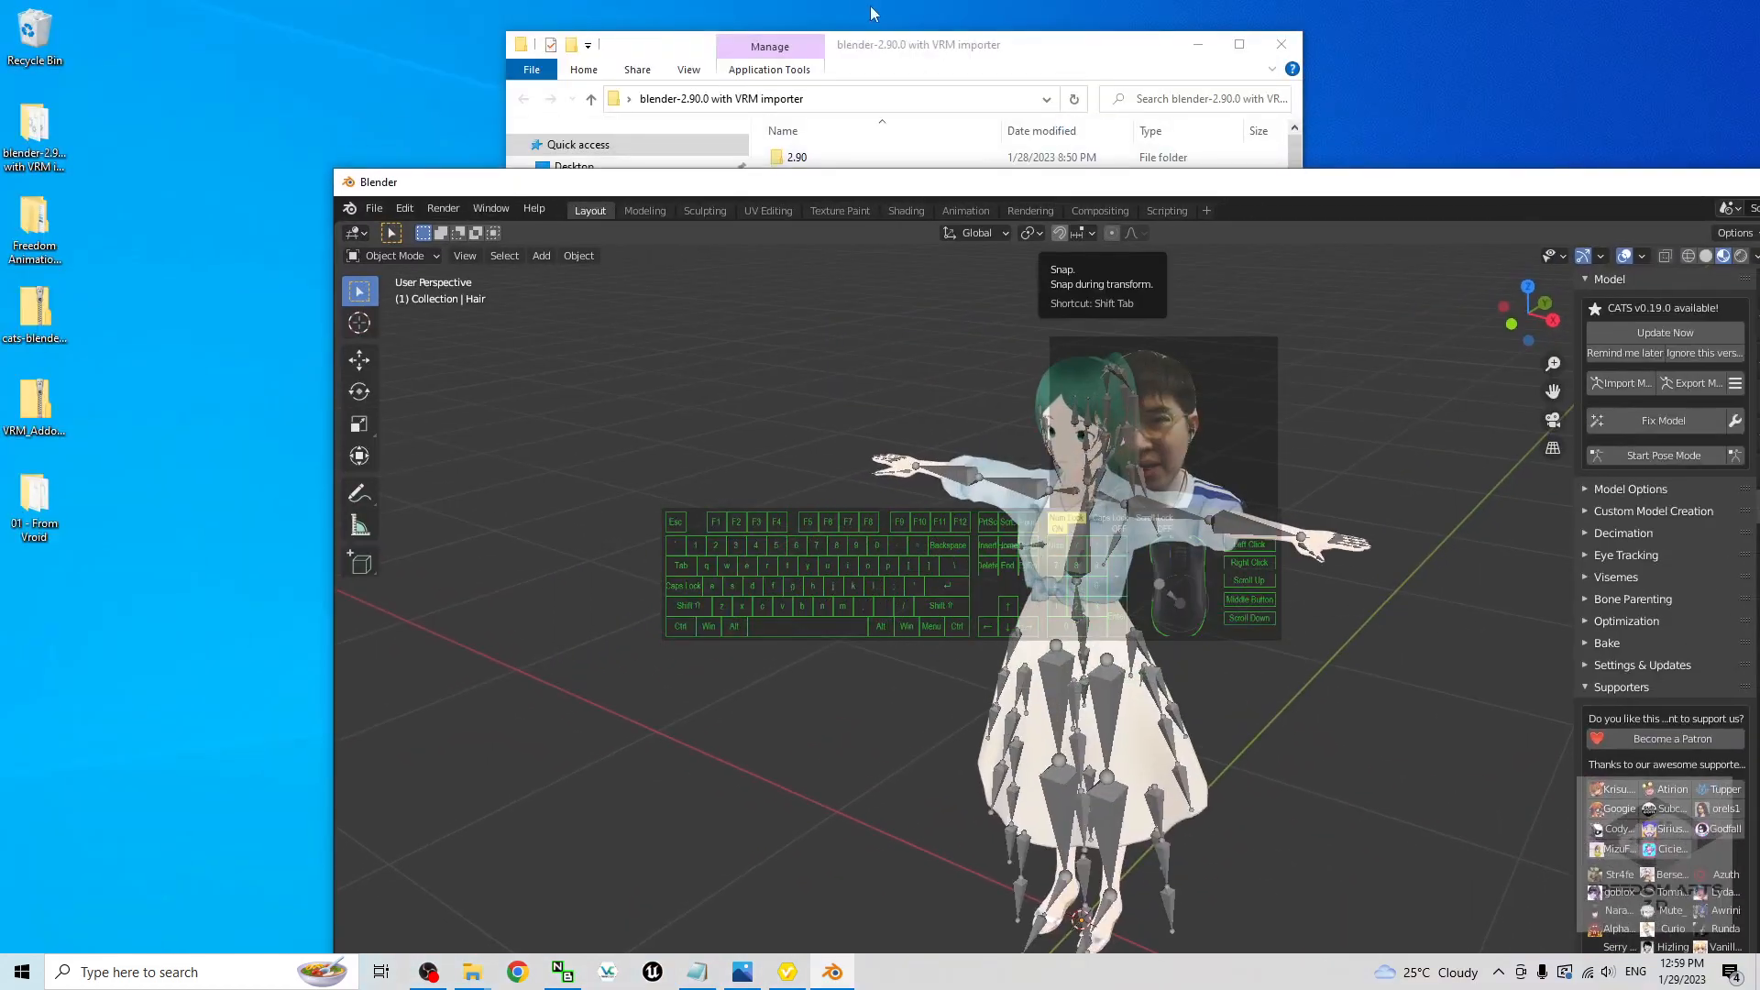
drag(1084, 51, 850, 52)
click(1044, 50)
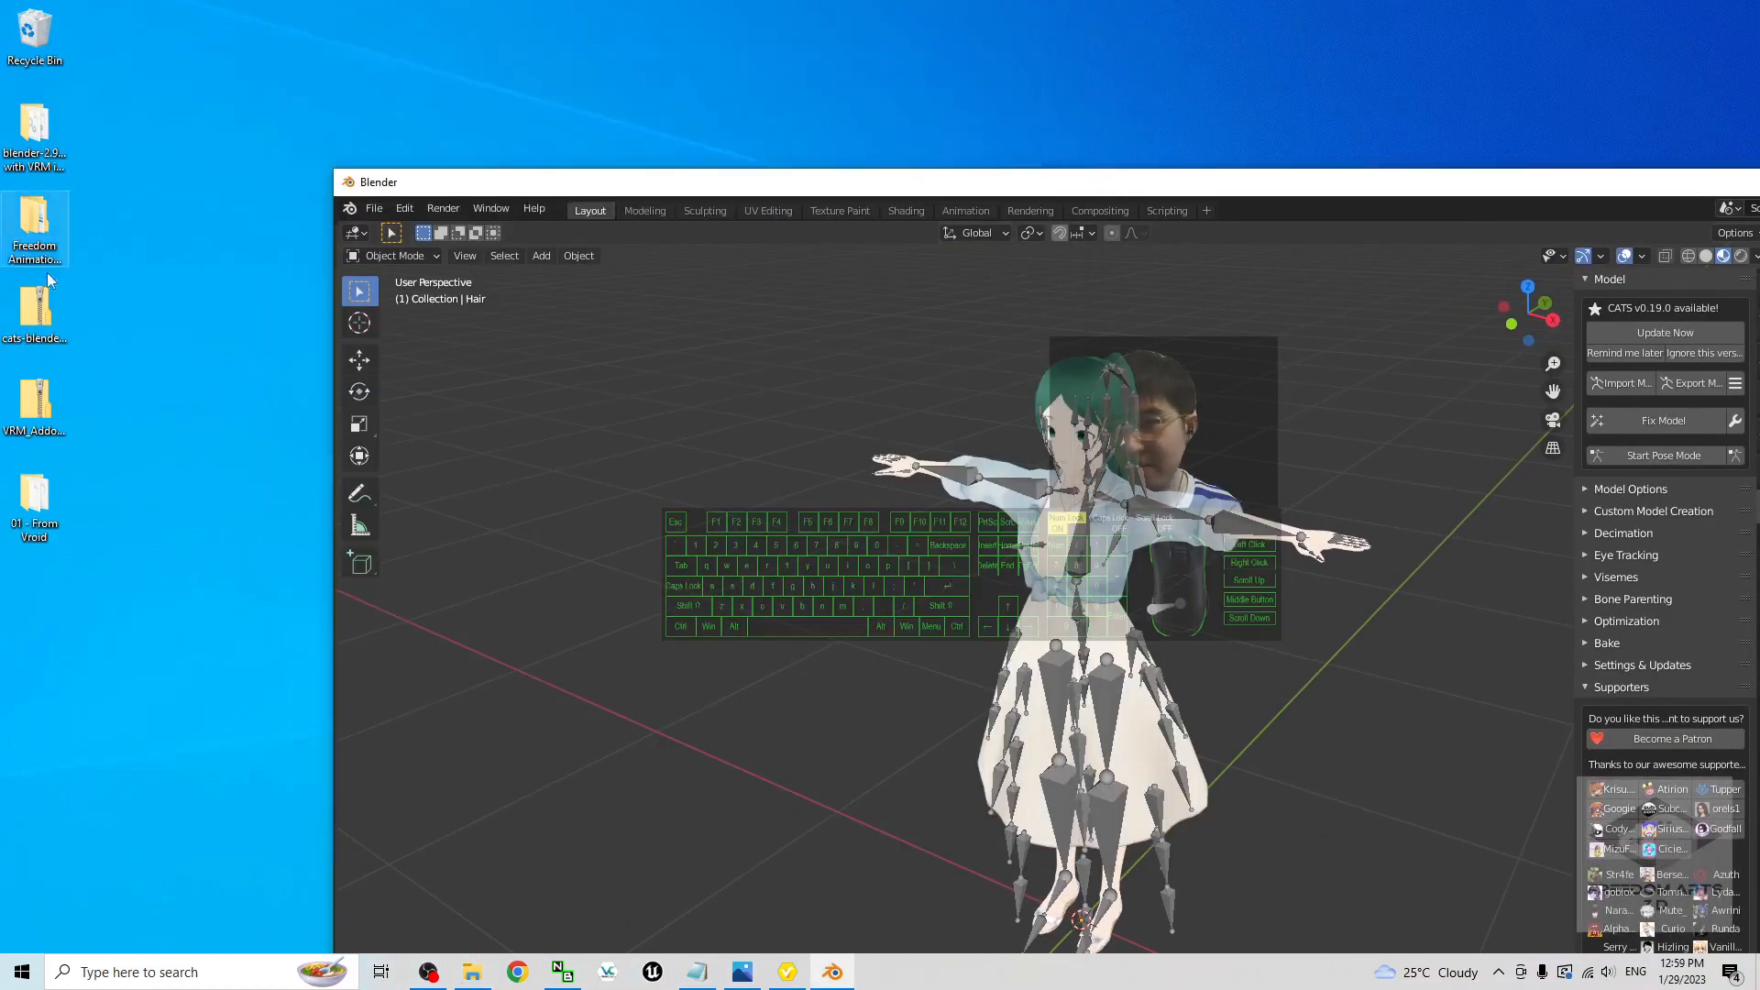
double_click(34, 500)
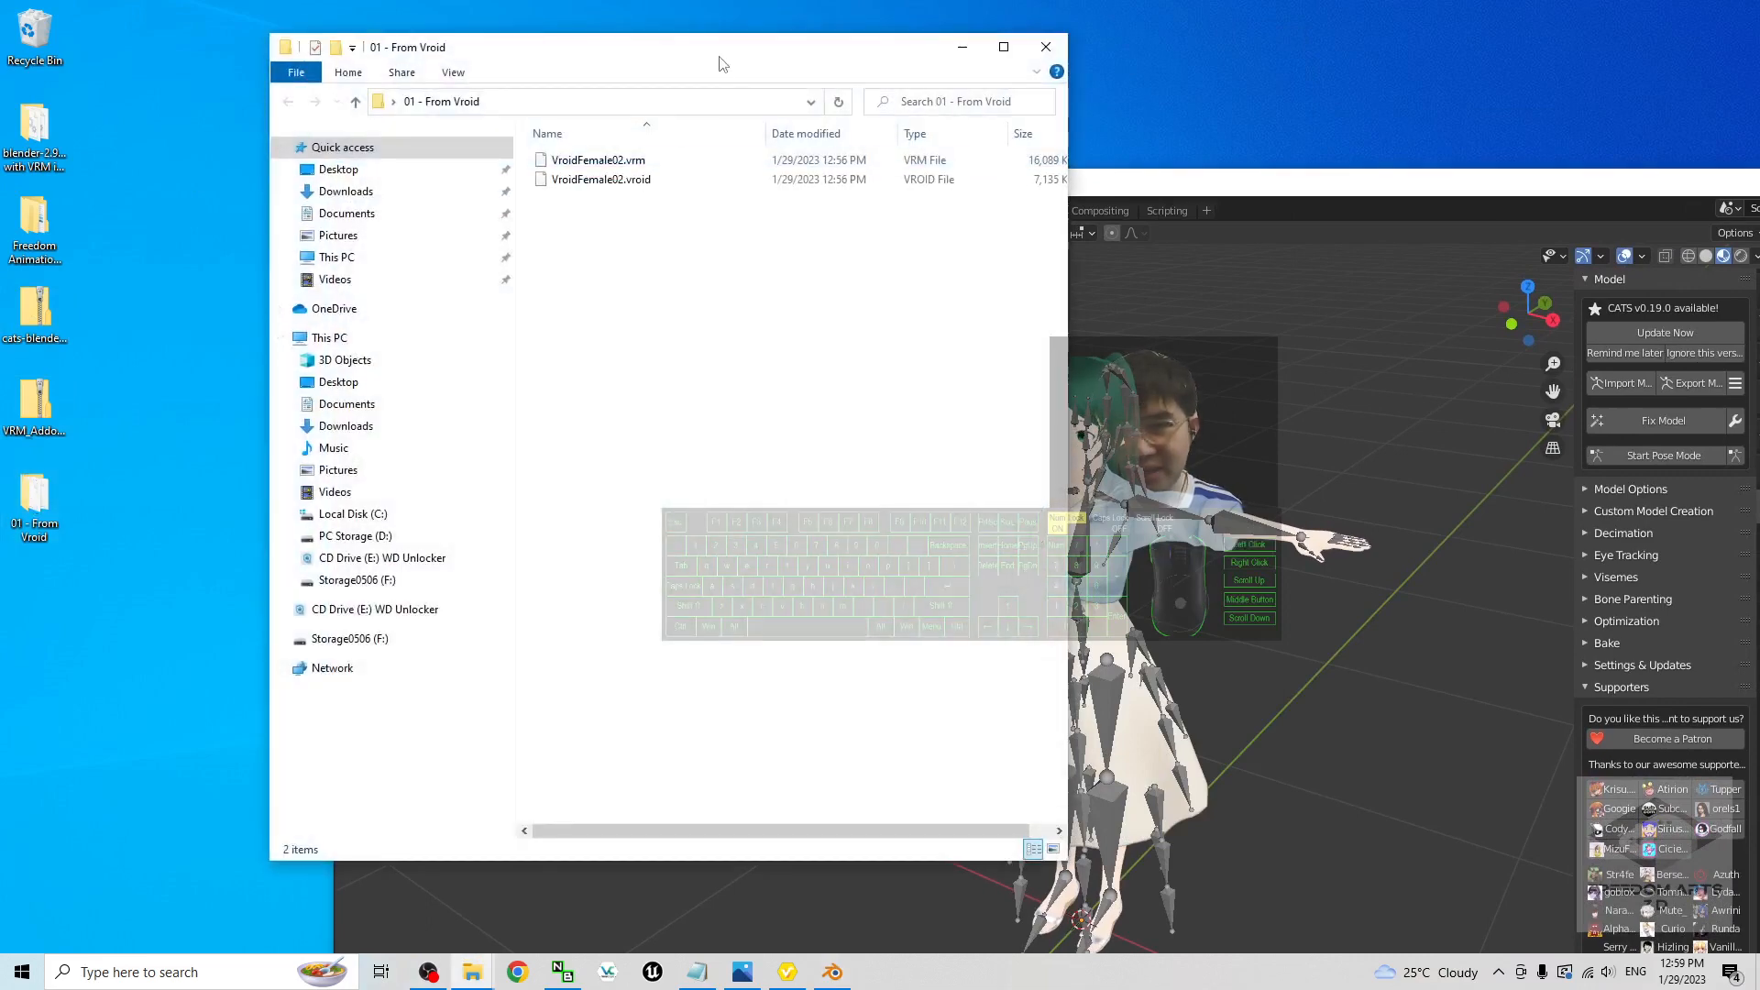
drag(722, 64, 579, 120)
click(1009, 172)
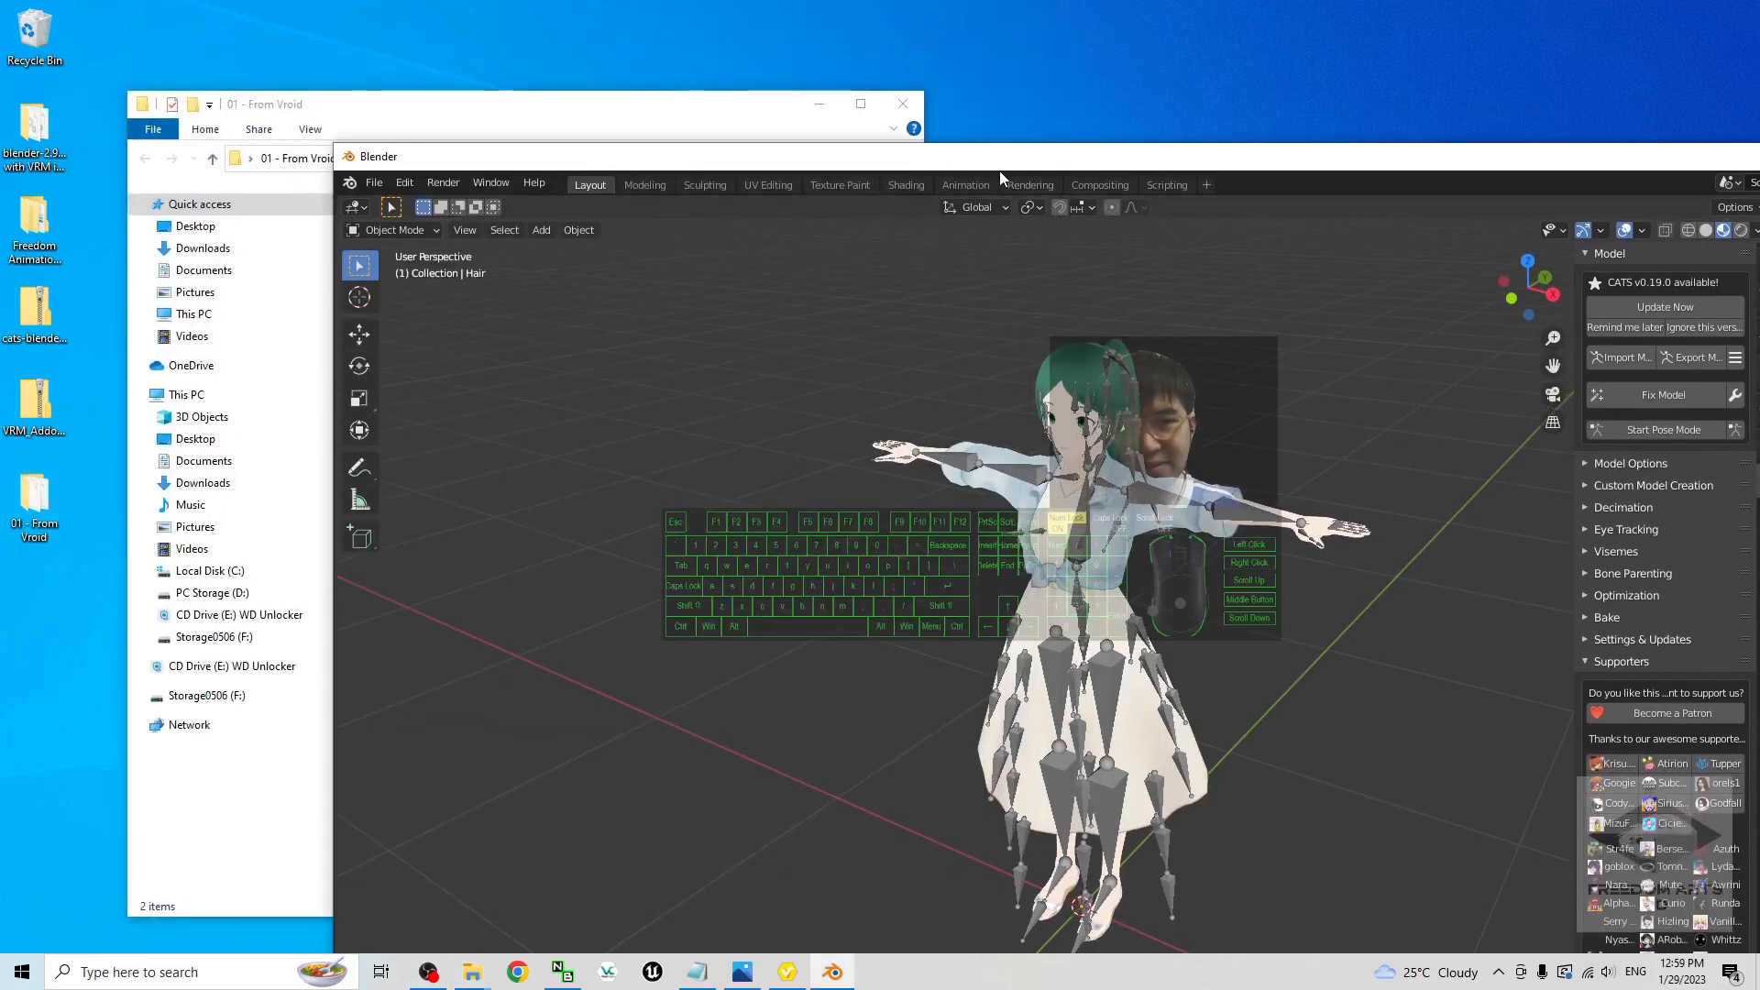
drag(1000, 170, 1168, 117)
Step: Start saving the Blender file under a new name and set the destination to the copied path C:\Users\user\Desktop\01 - From Vroid
click(604, 128)
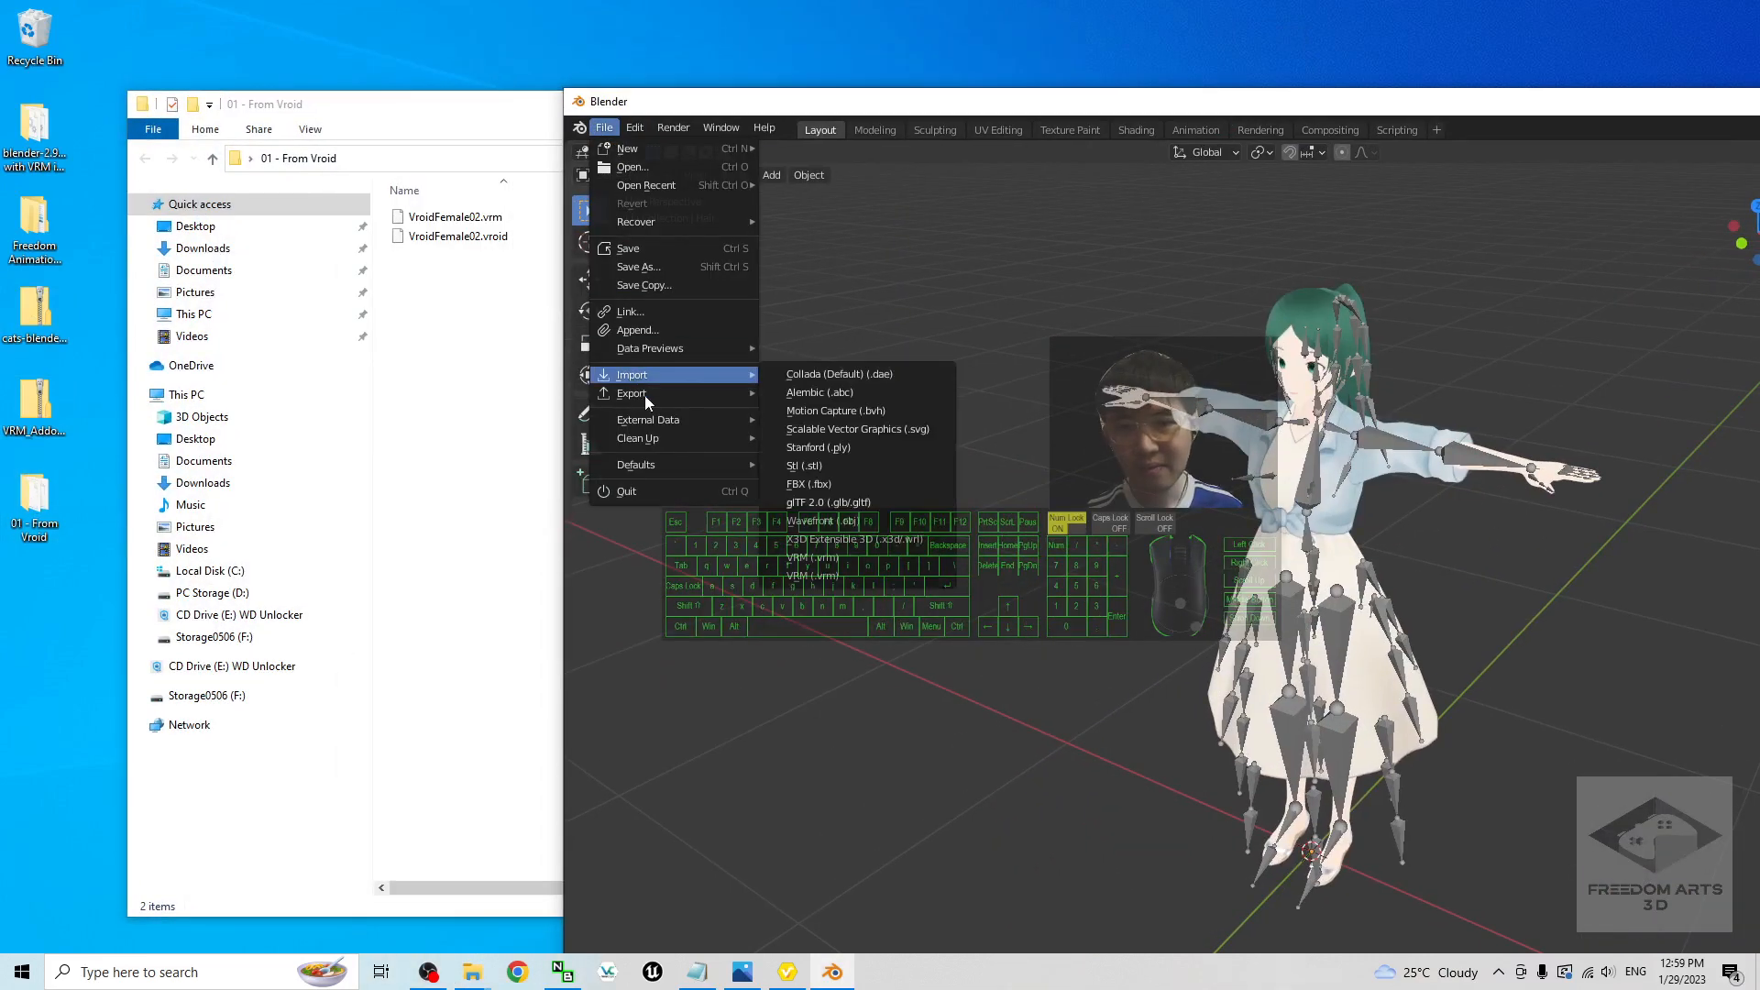
click(653, 267)
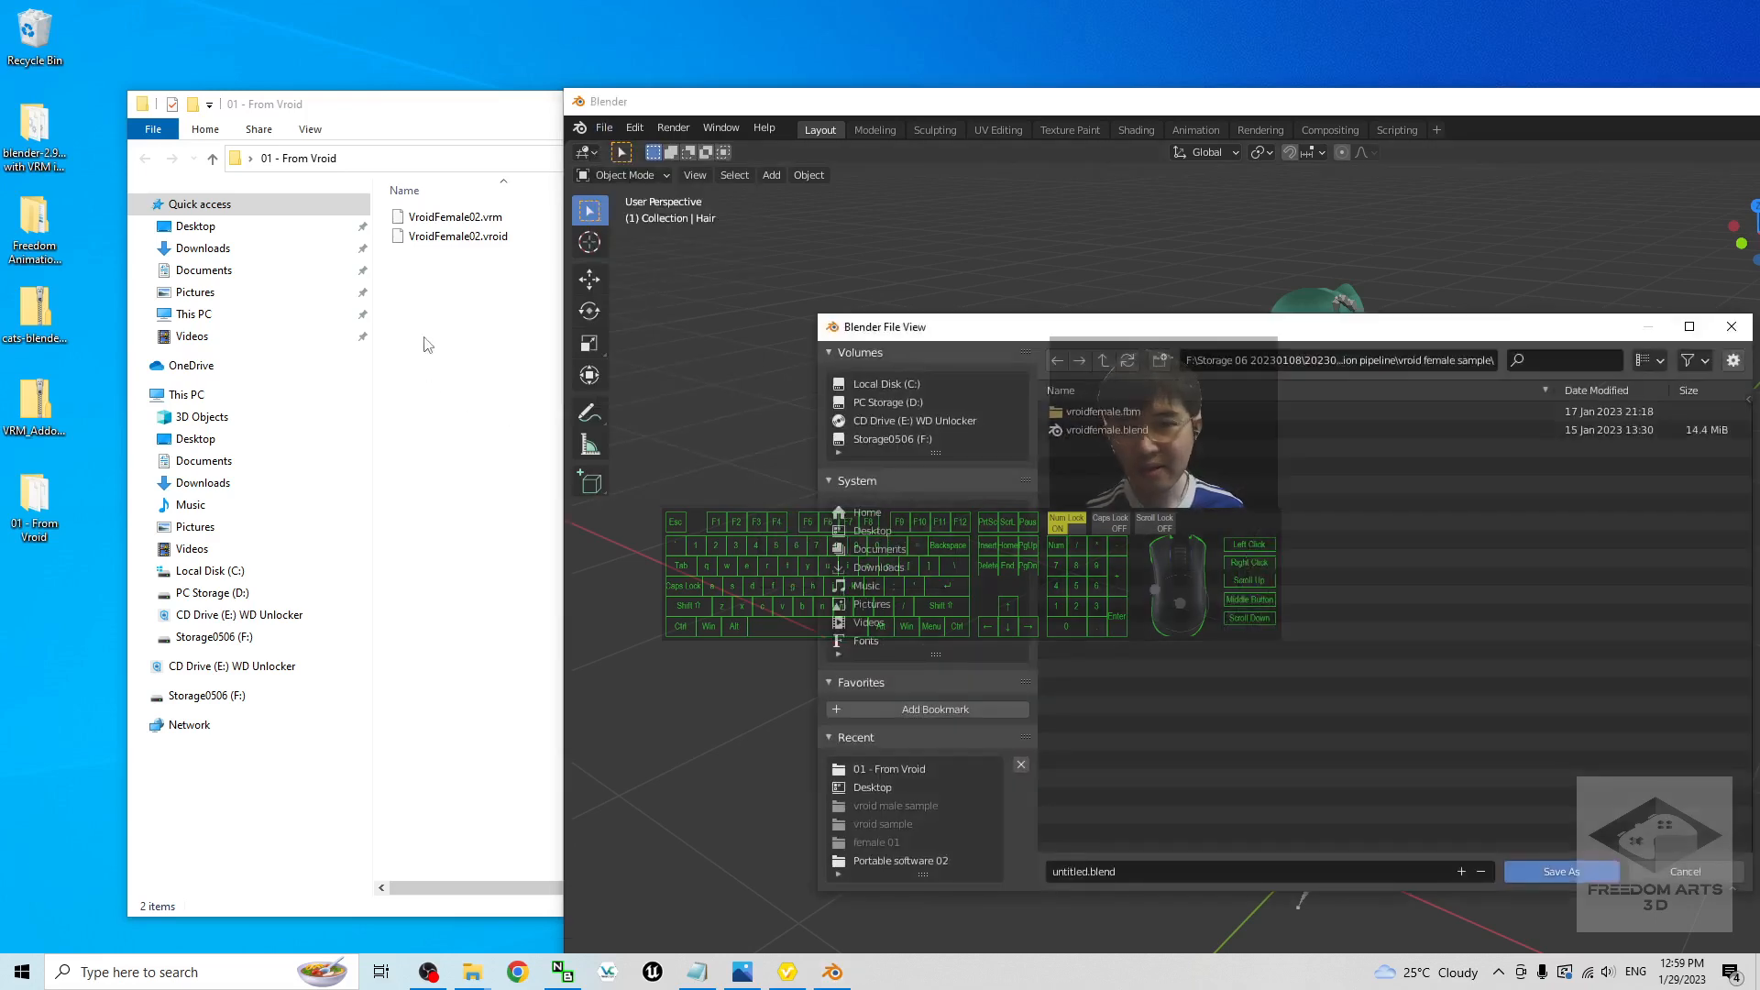
click(447, 128)
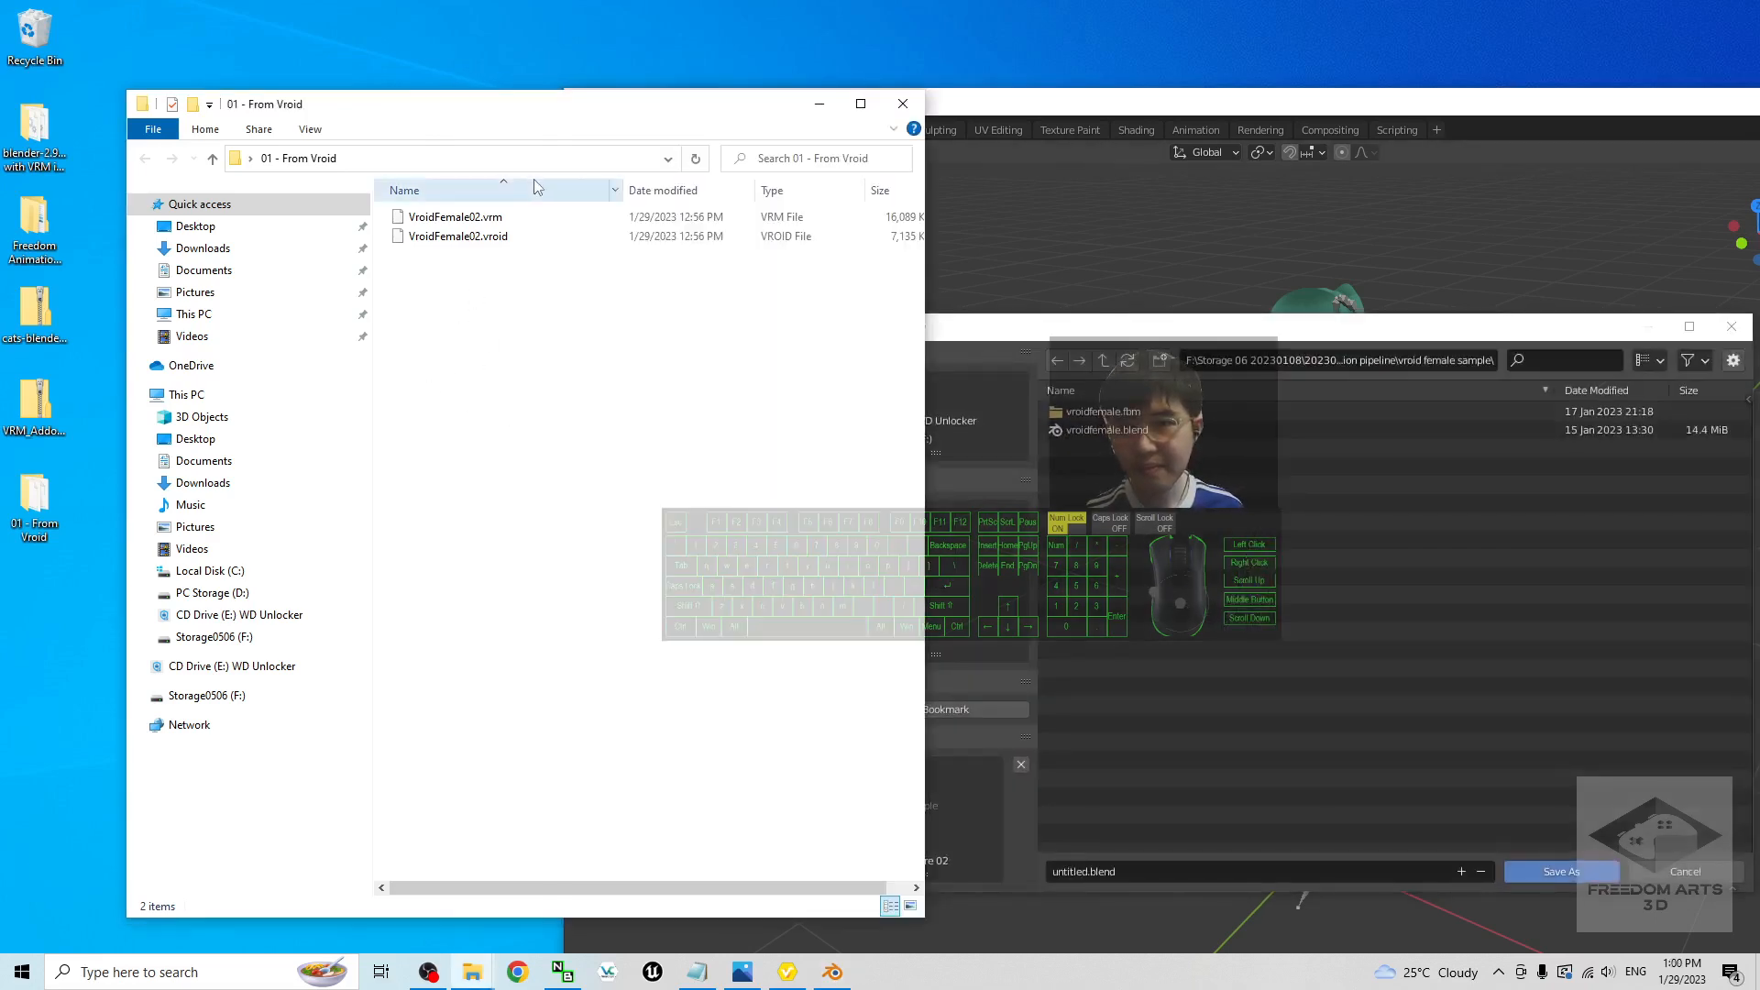
click(508, 160)
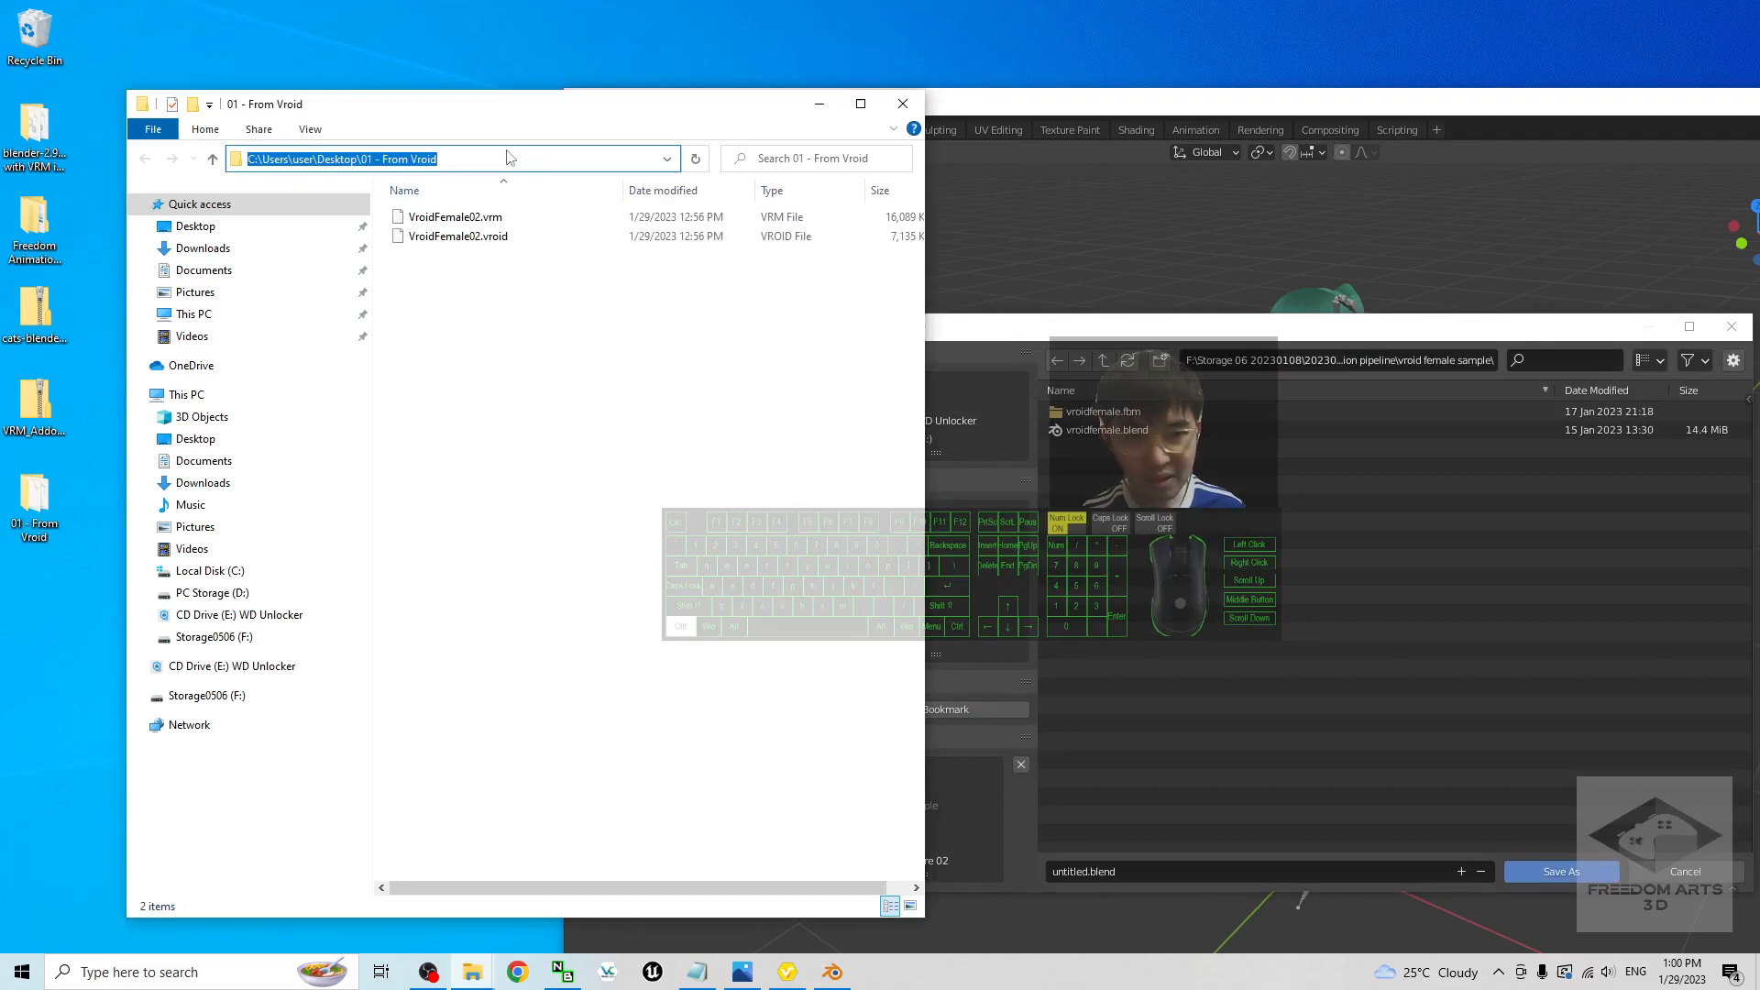
key(ctrl+c)
click(1441, 362)
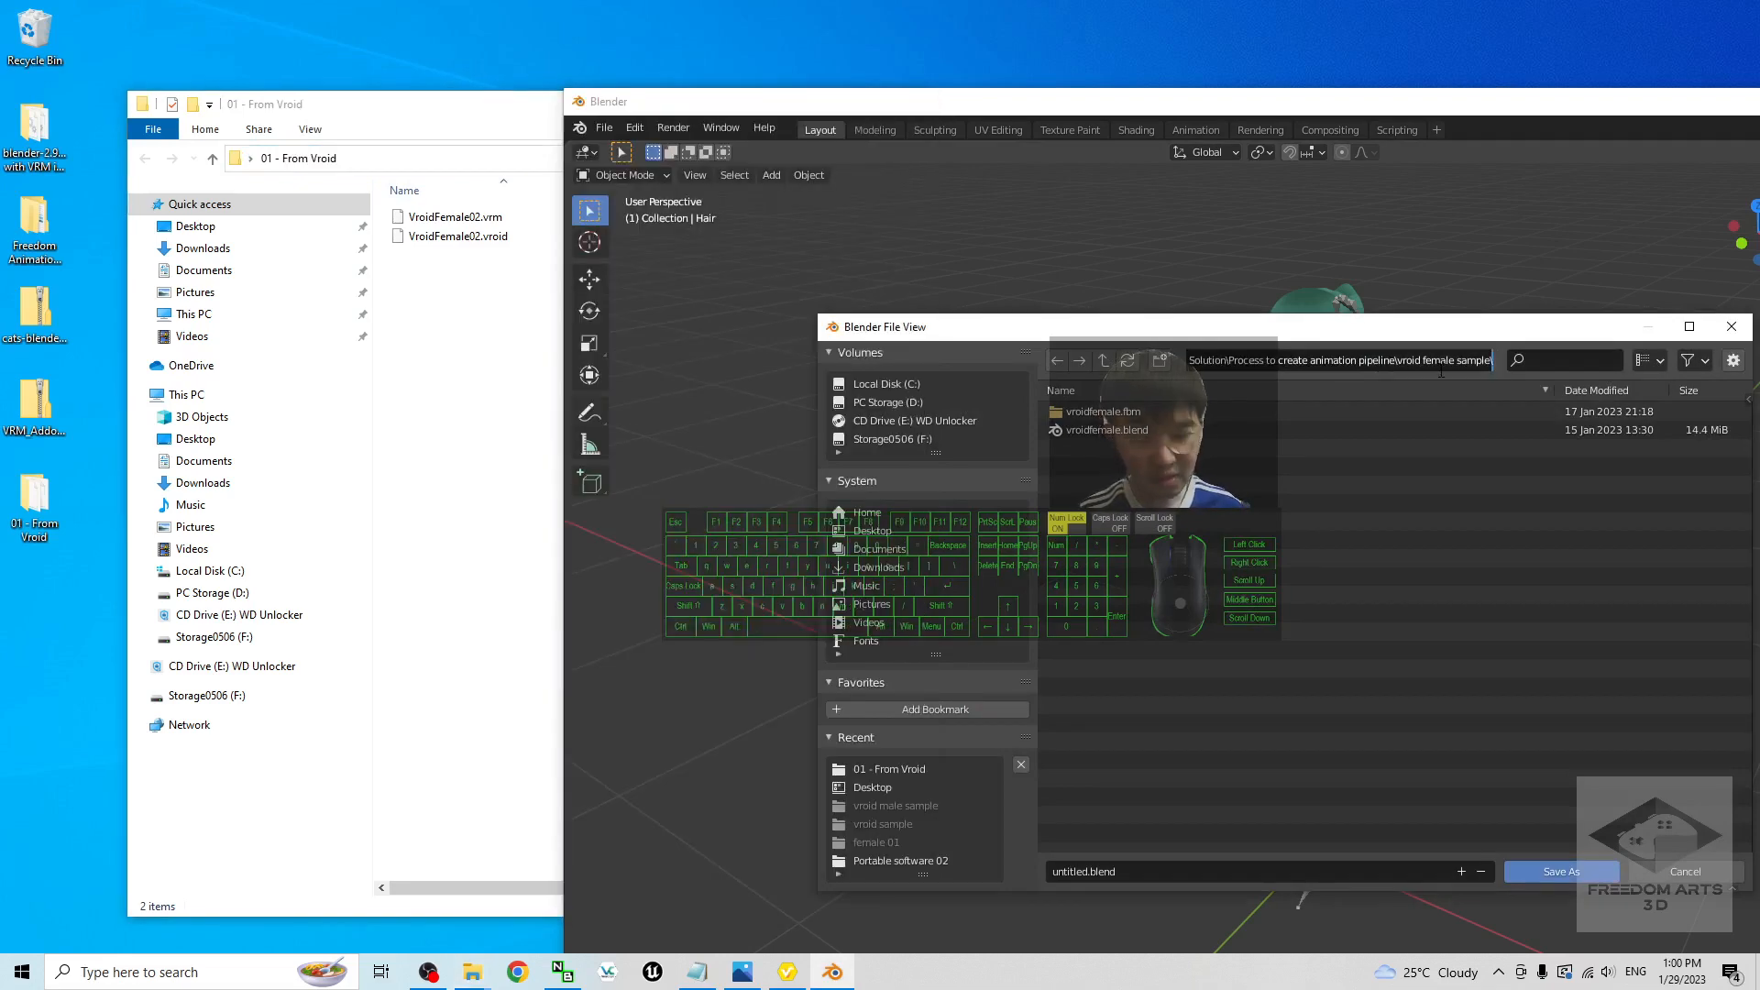
key(ctrl+v)
key(Return)
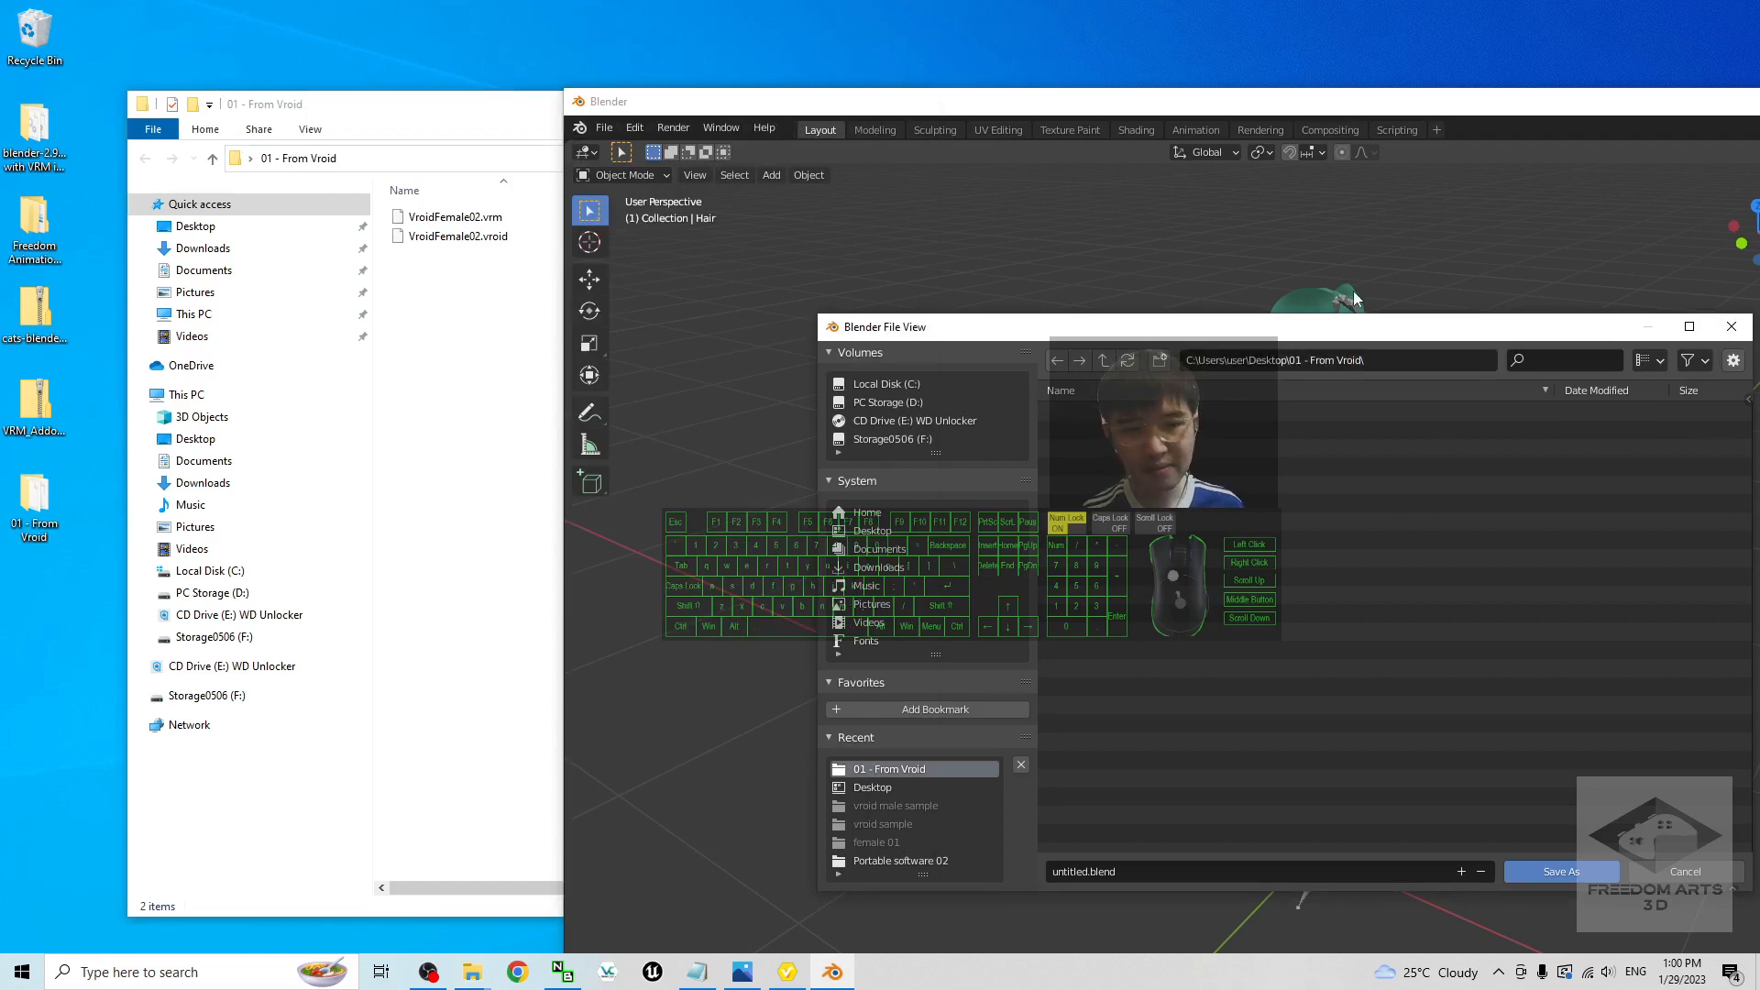
Step: Name the Blender file VroidFemale02 and save it
drag(1356, 327, 1139, 226)
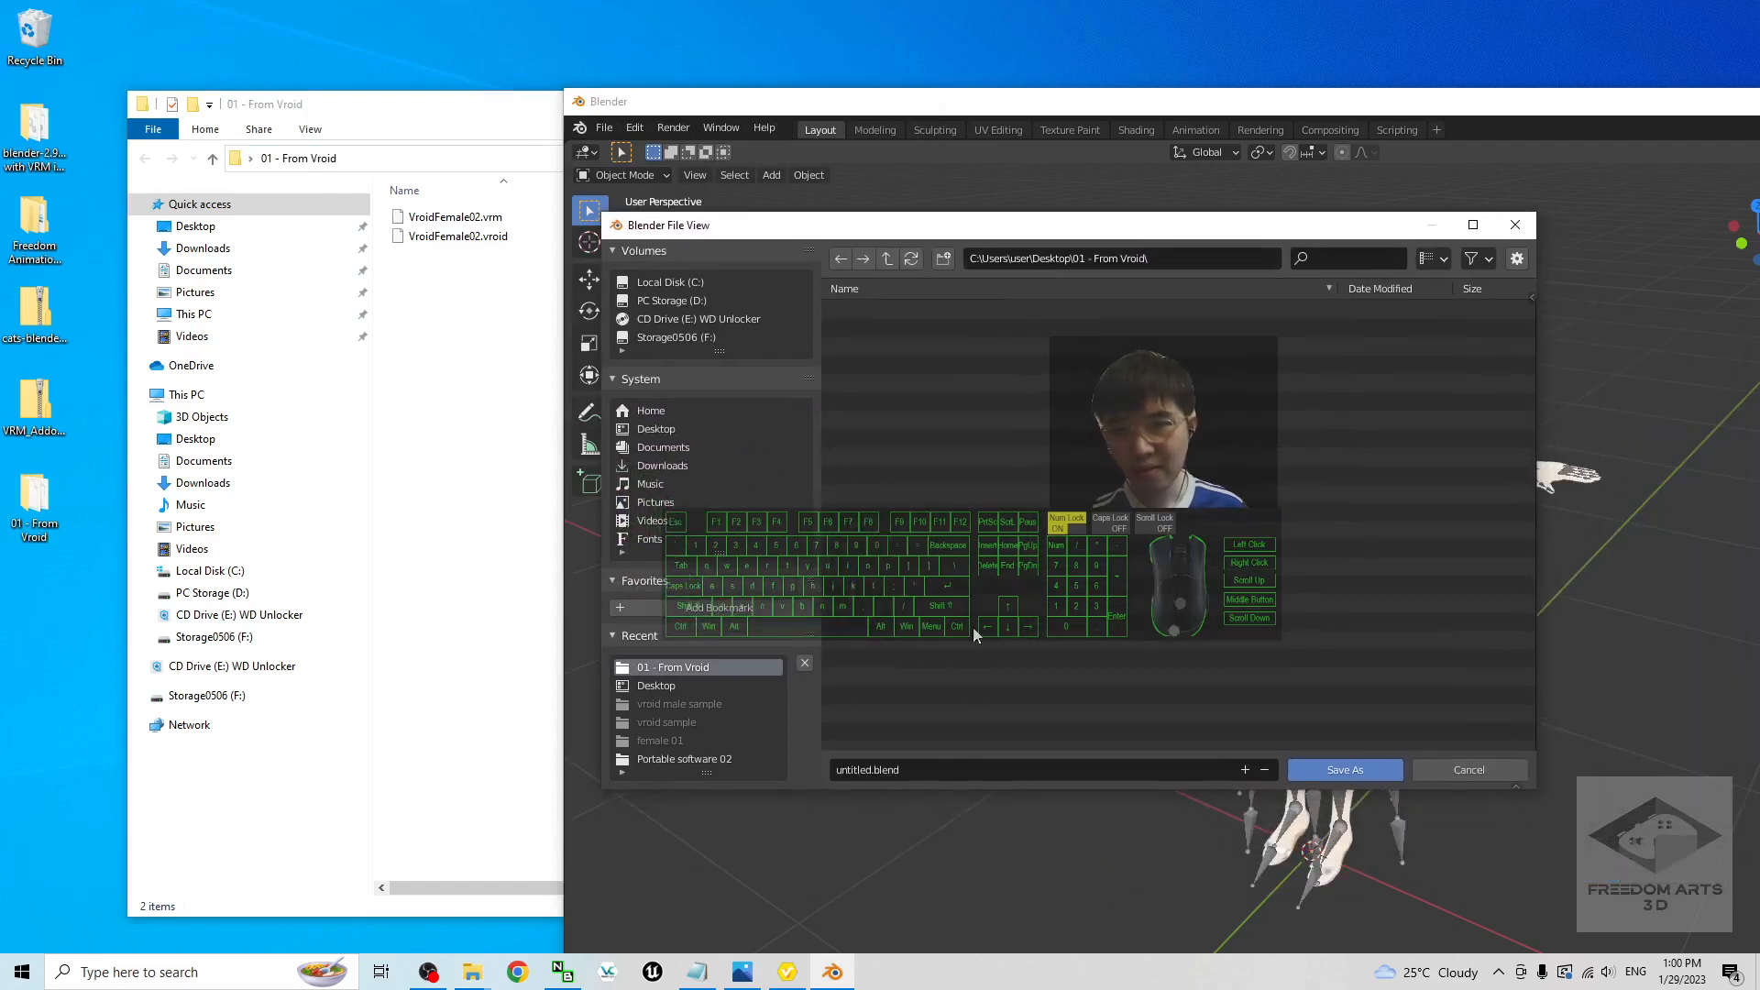
click(895, 775)
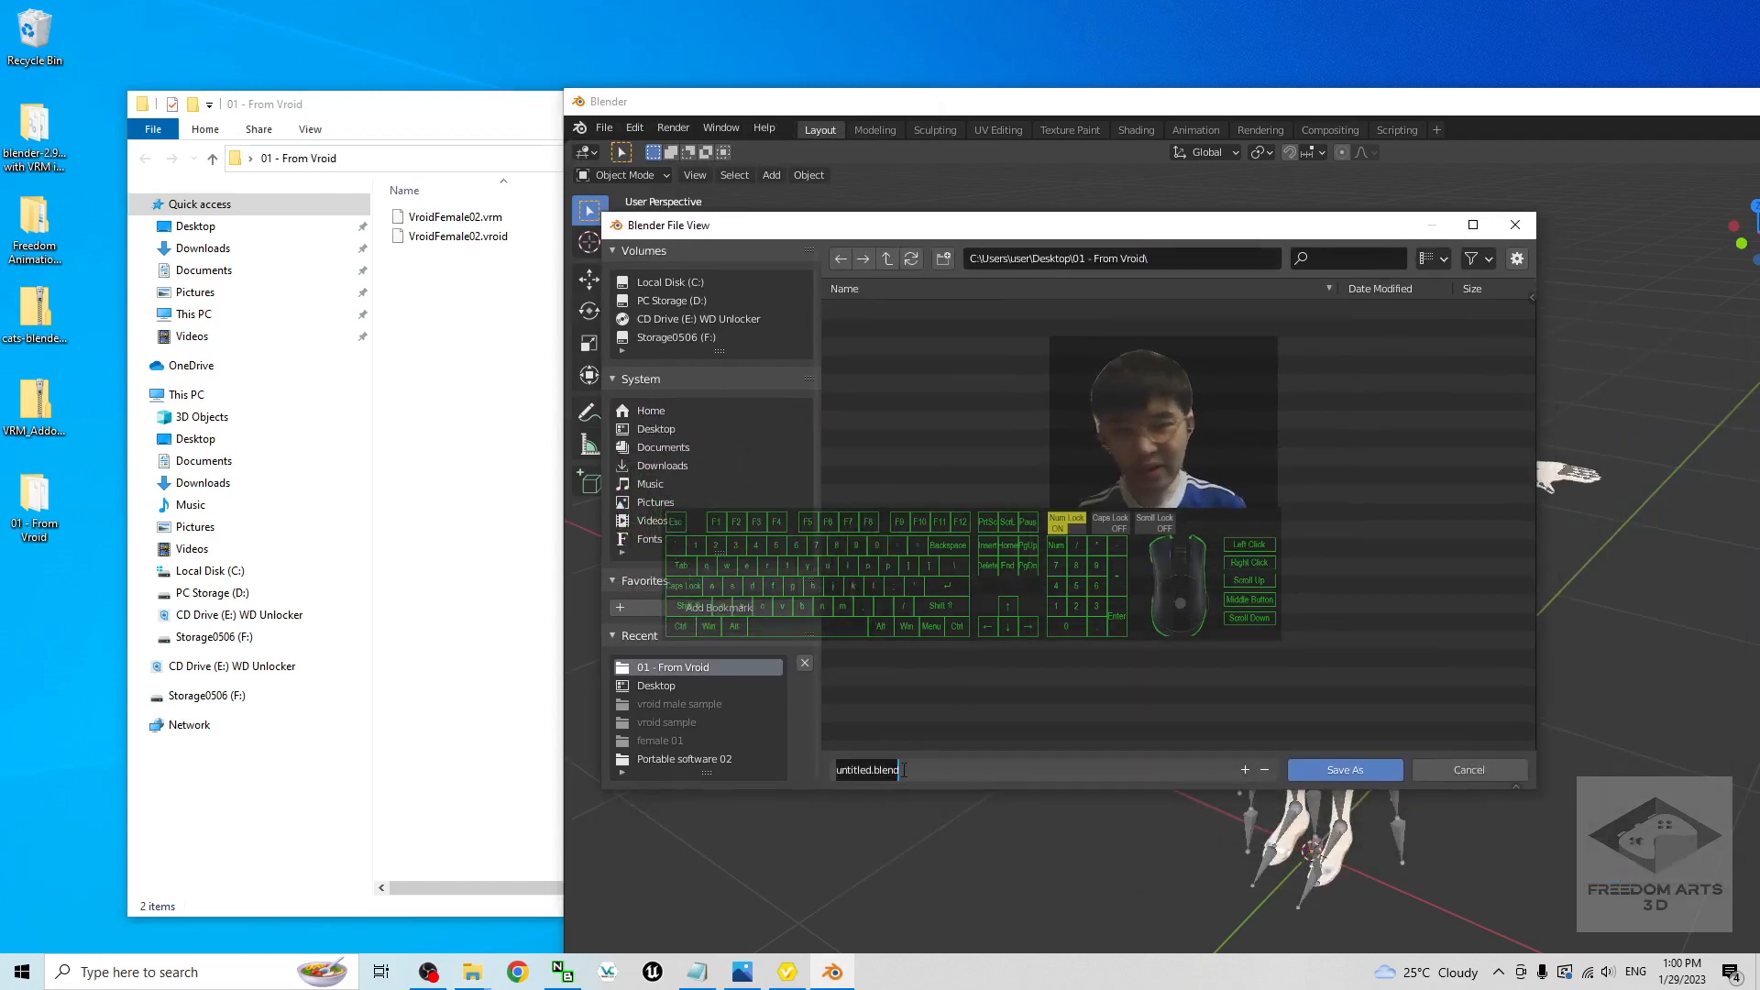
text(V)
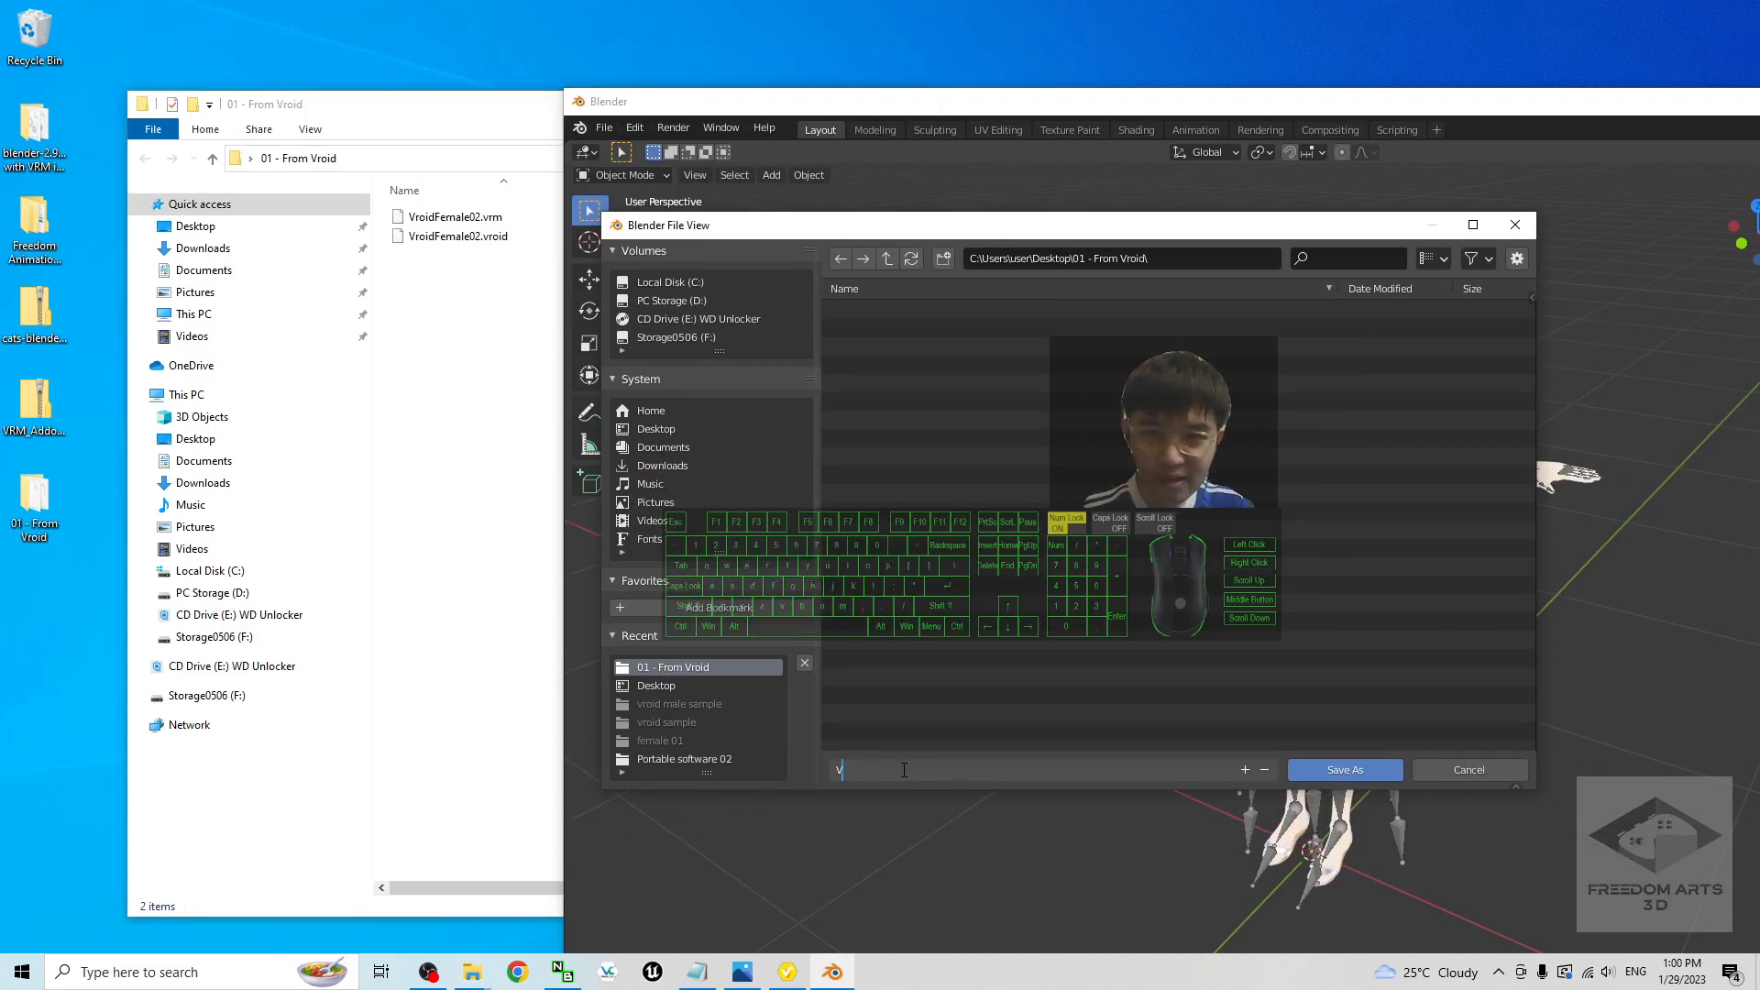
text(roidFemale02)
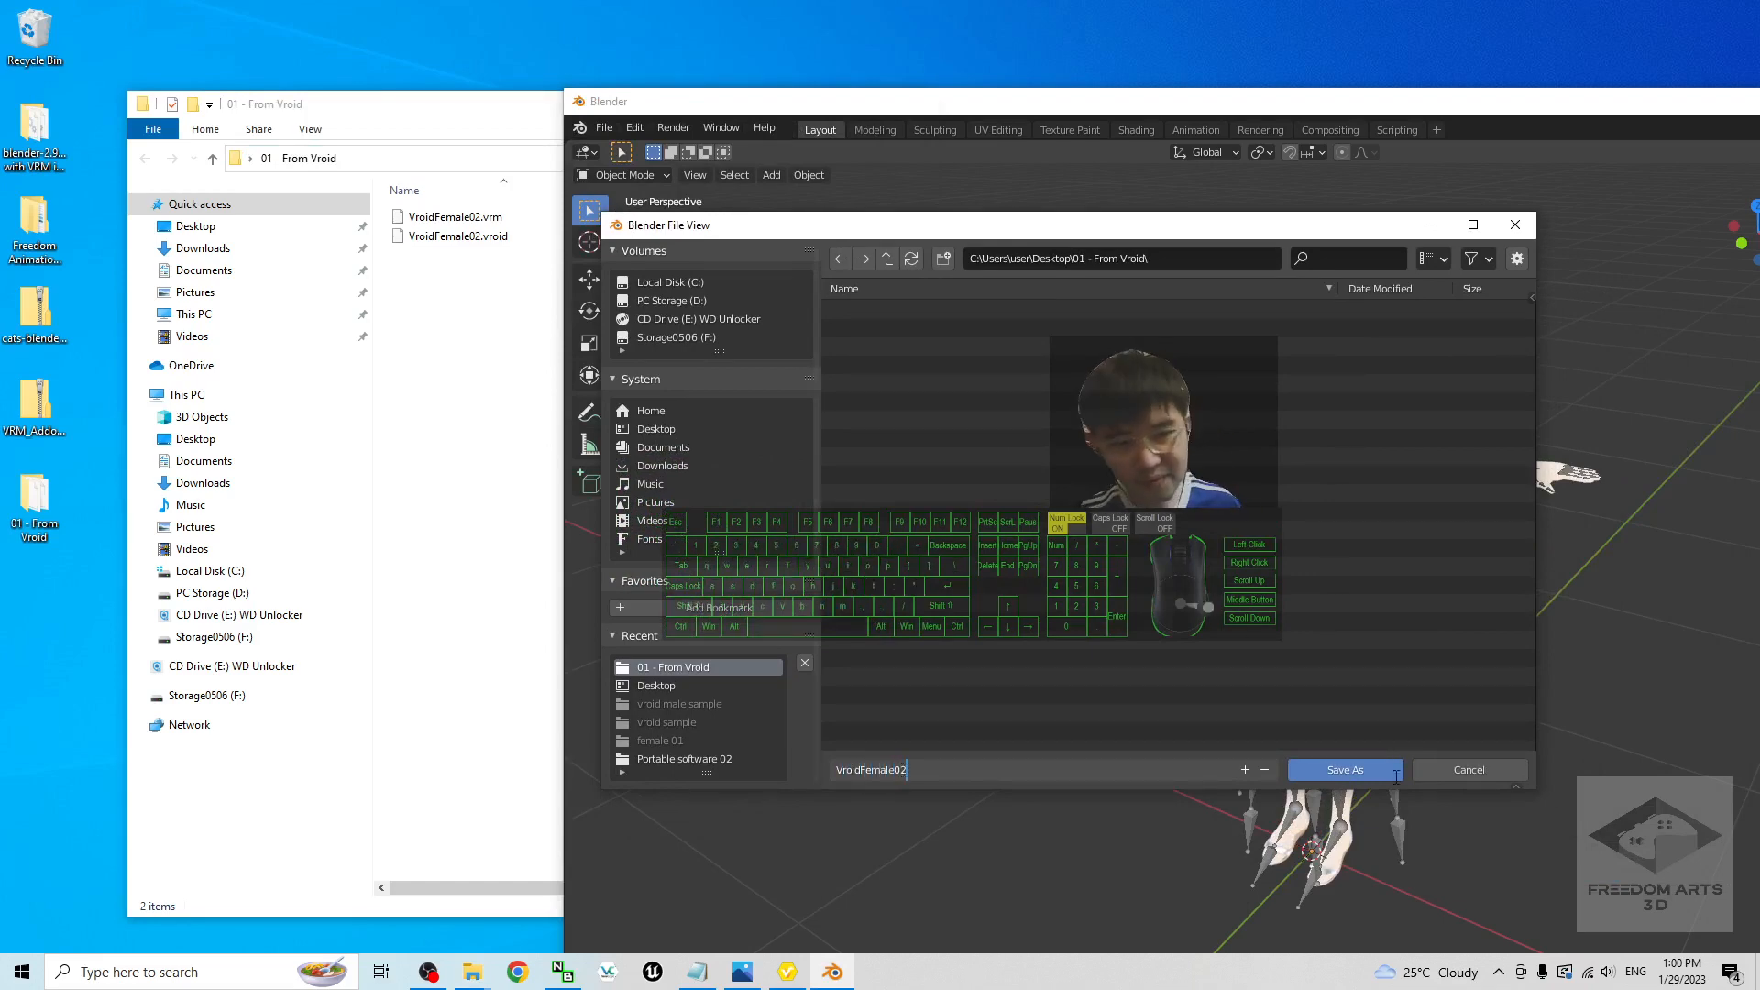
key(Return)
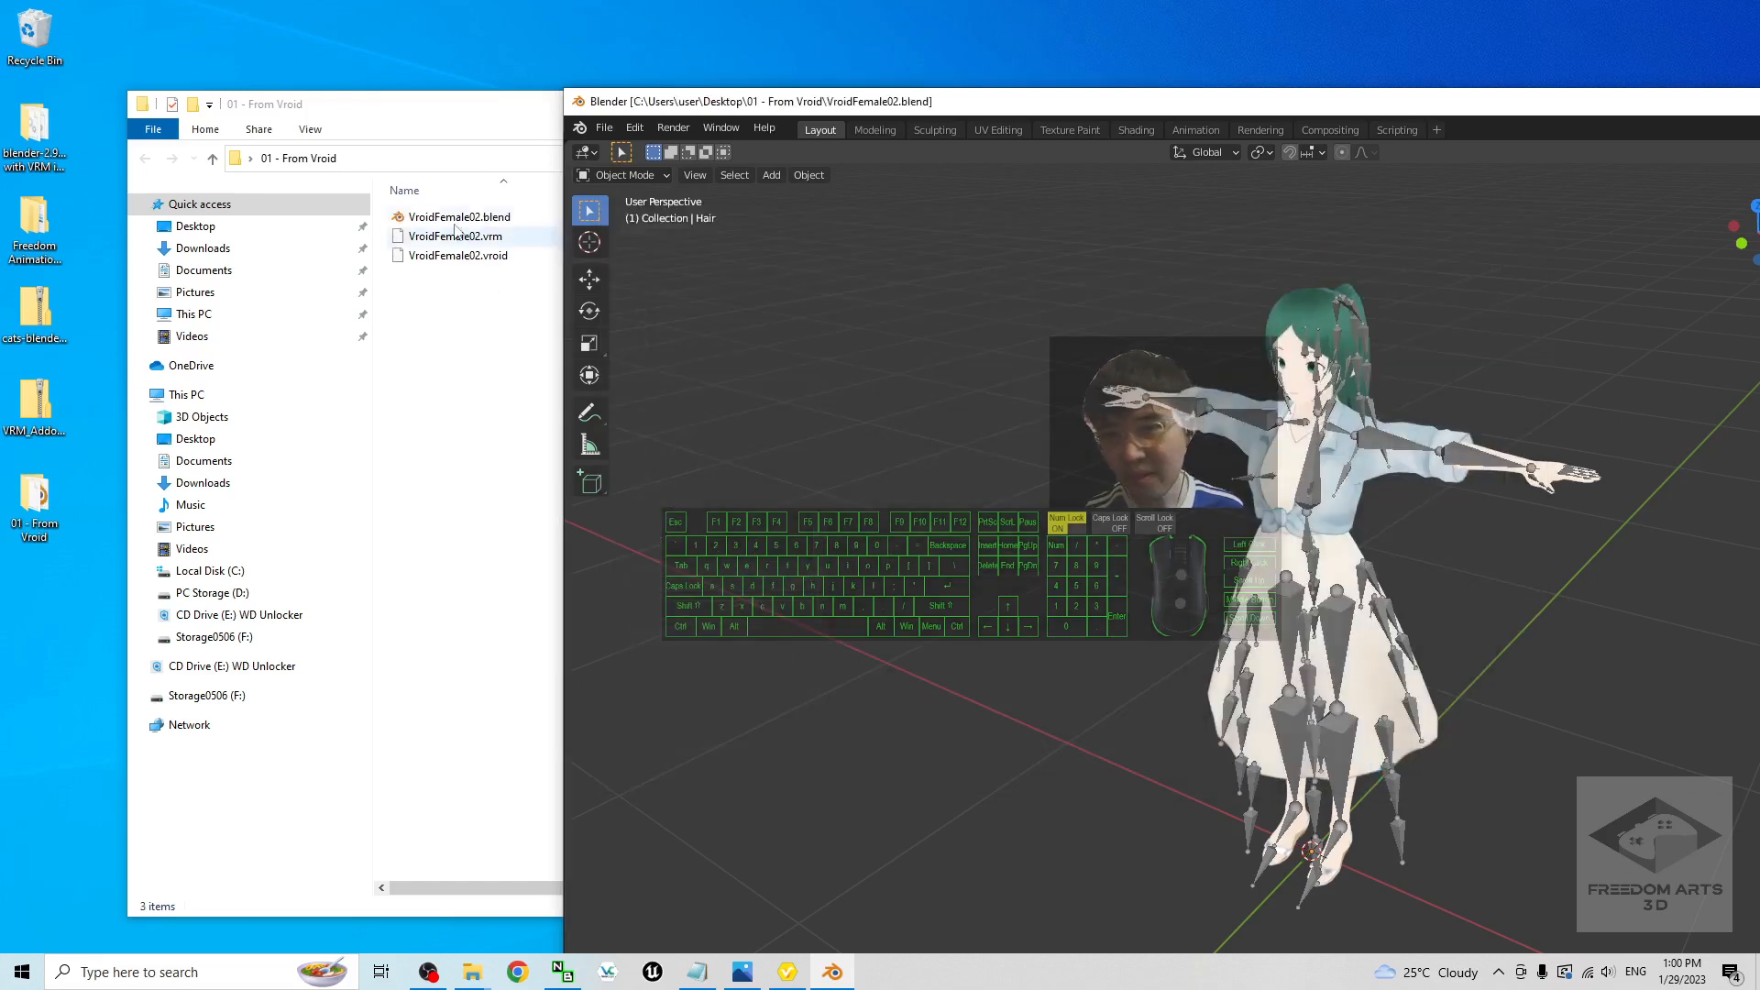
Step: Export the avatar as VroidFemale02.fbx to the 01 - From Vroid folder with Path Mode set to Copy and textures embedded
click(604, 127)
mouse_move(704, 393)
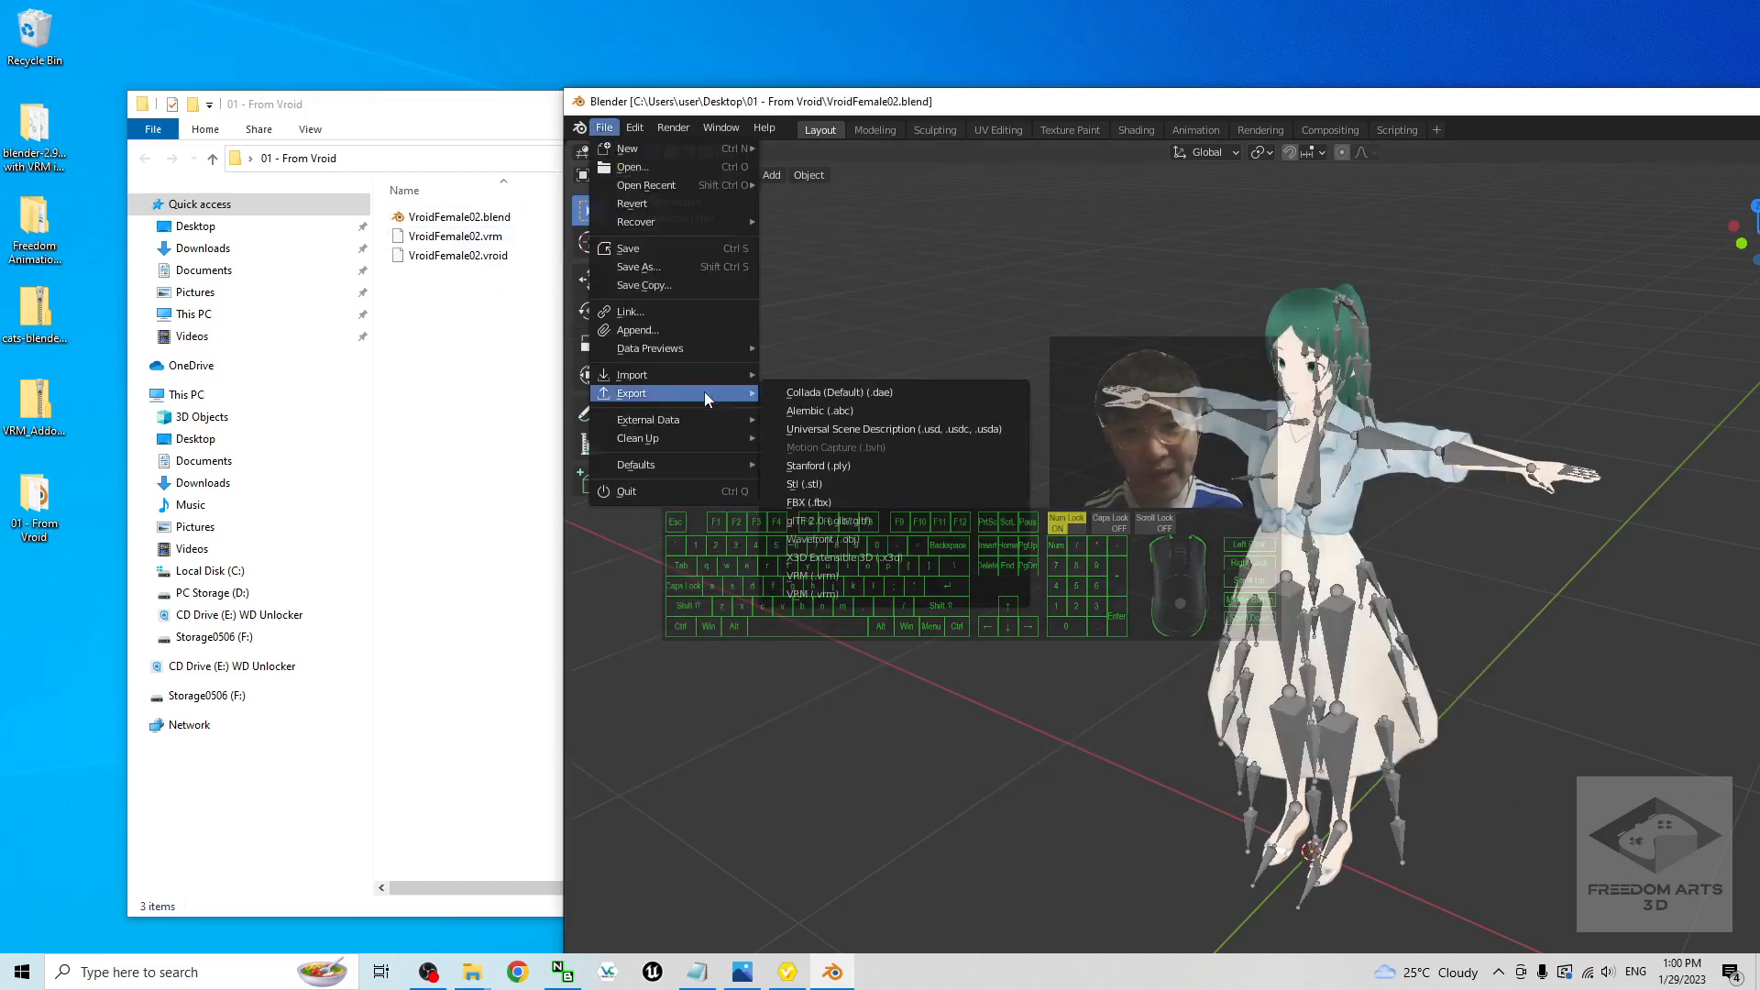
click(812, 503)
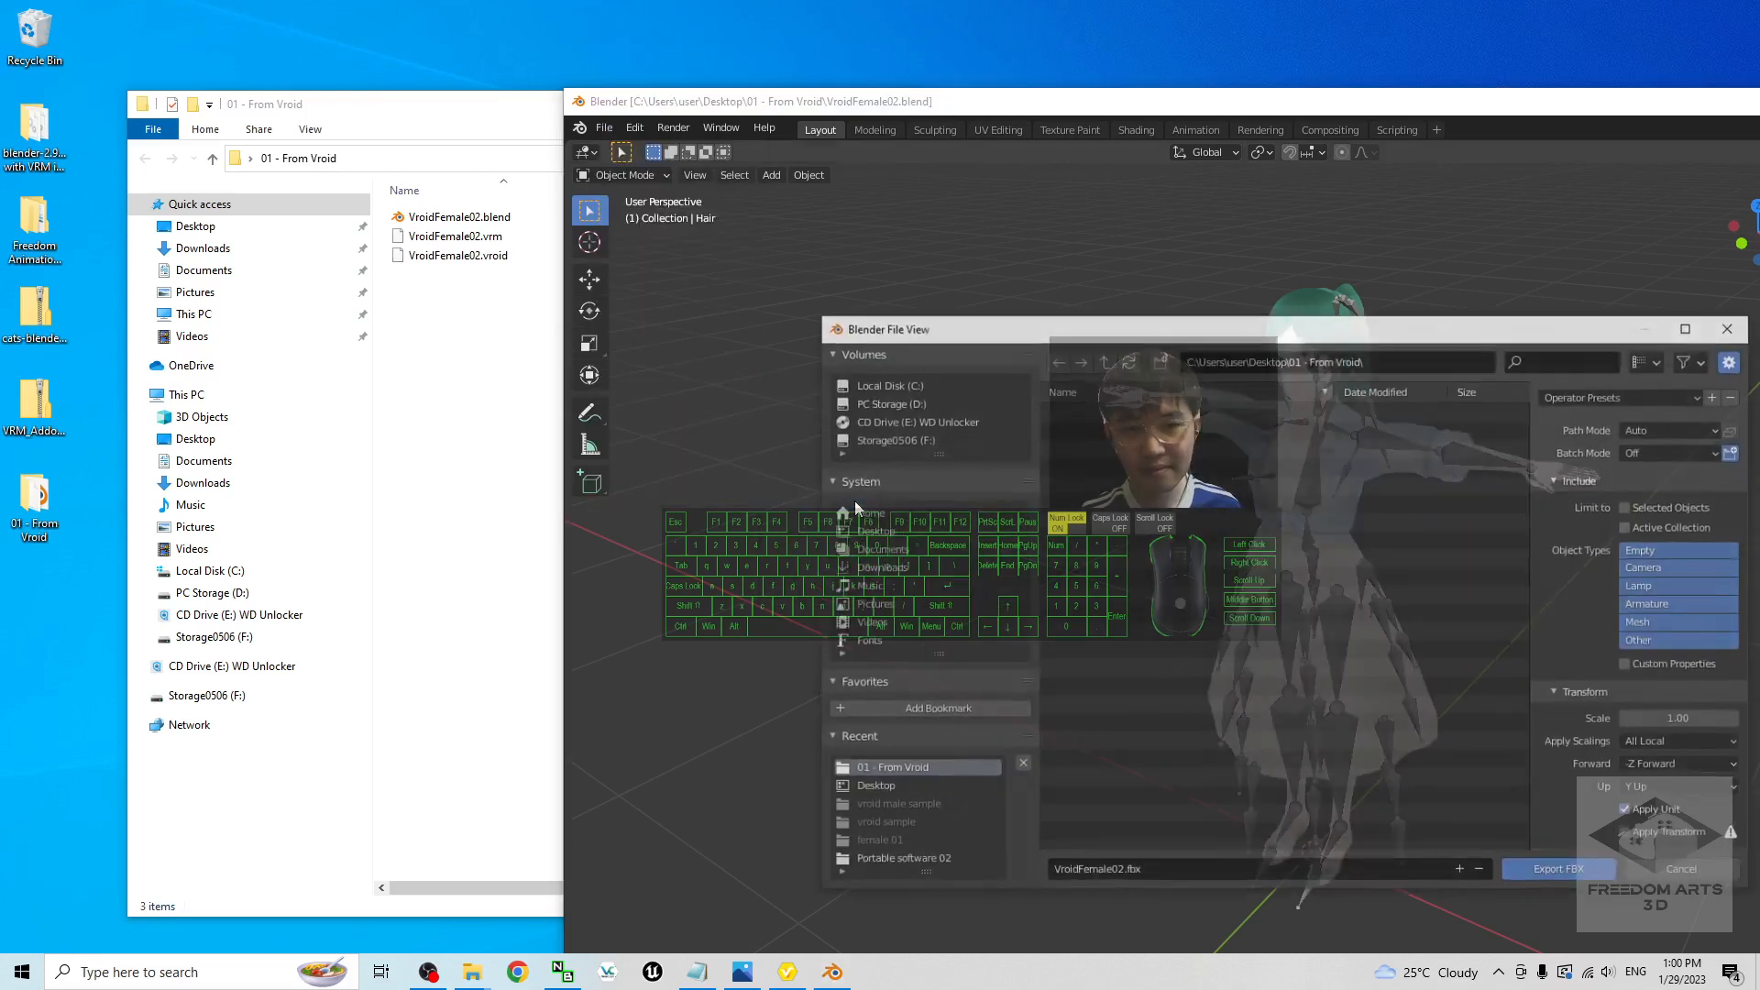
drag(1291, 338, 857, 295)
click(1238, 386)
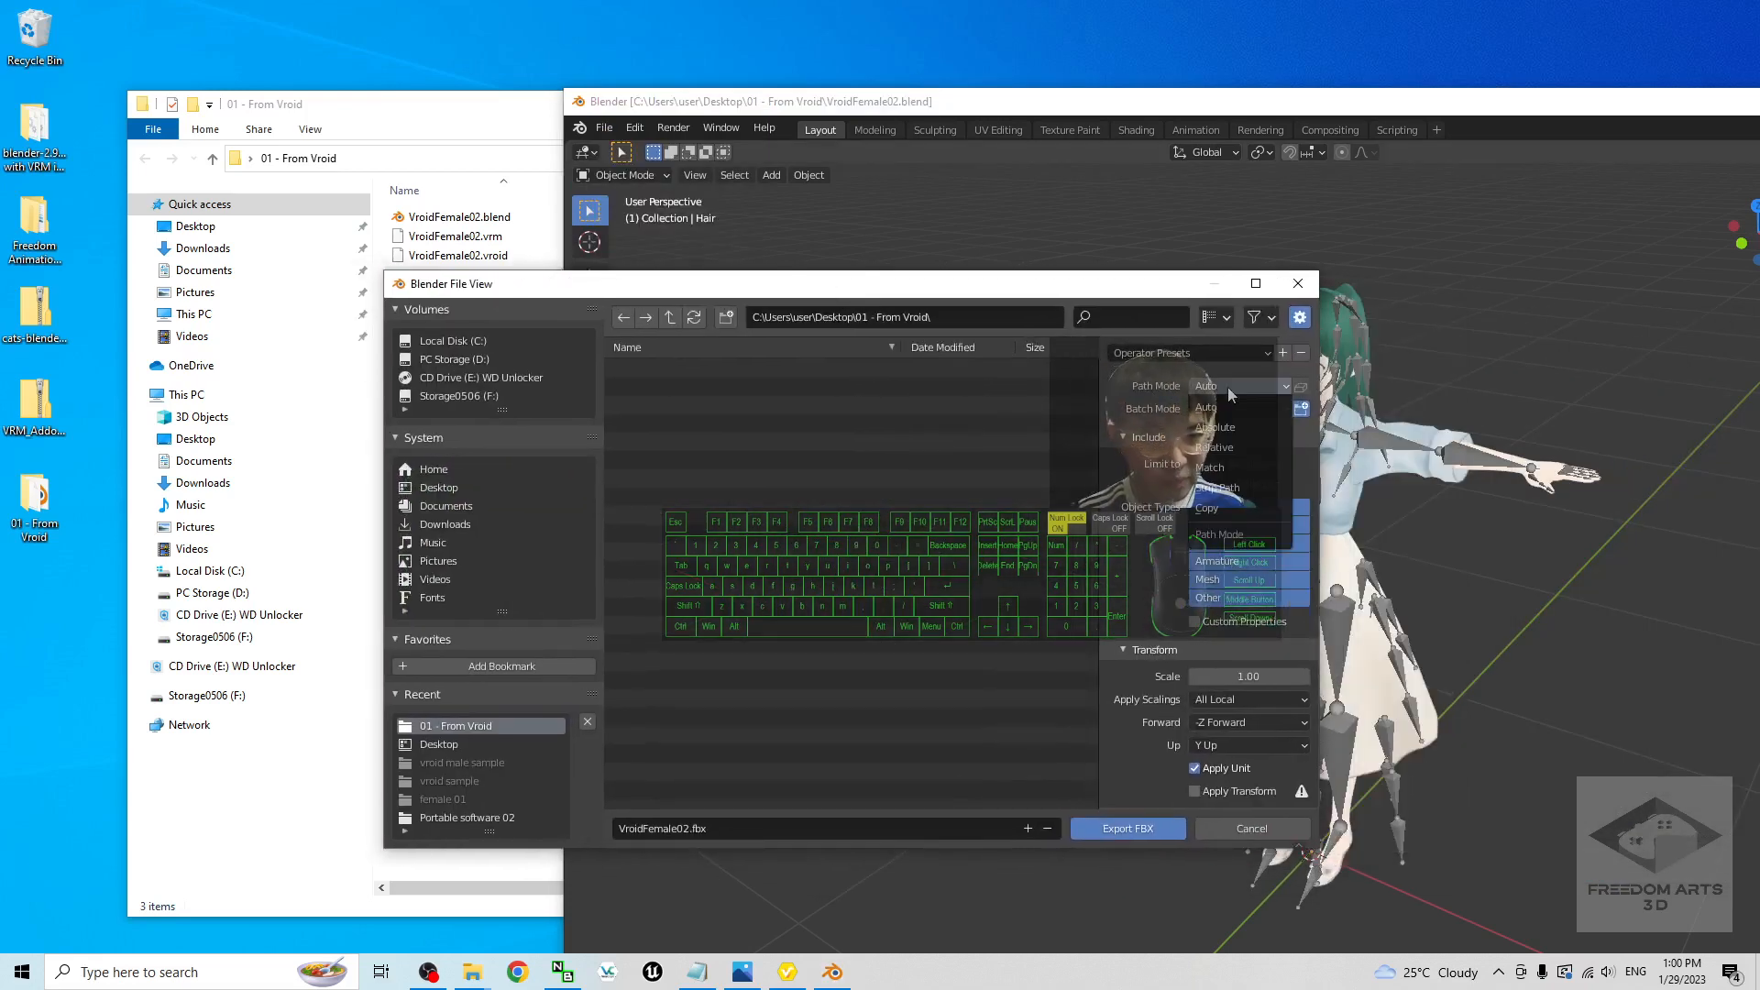
click(1224, 513)
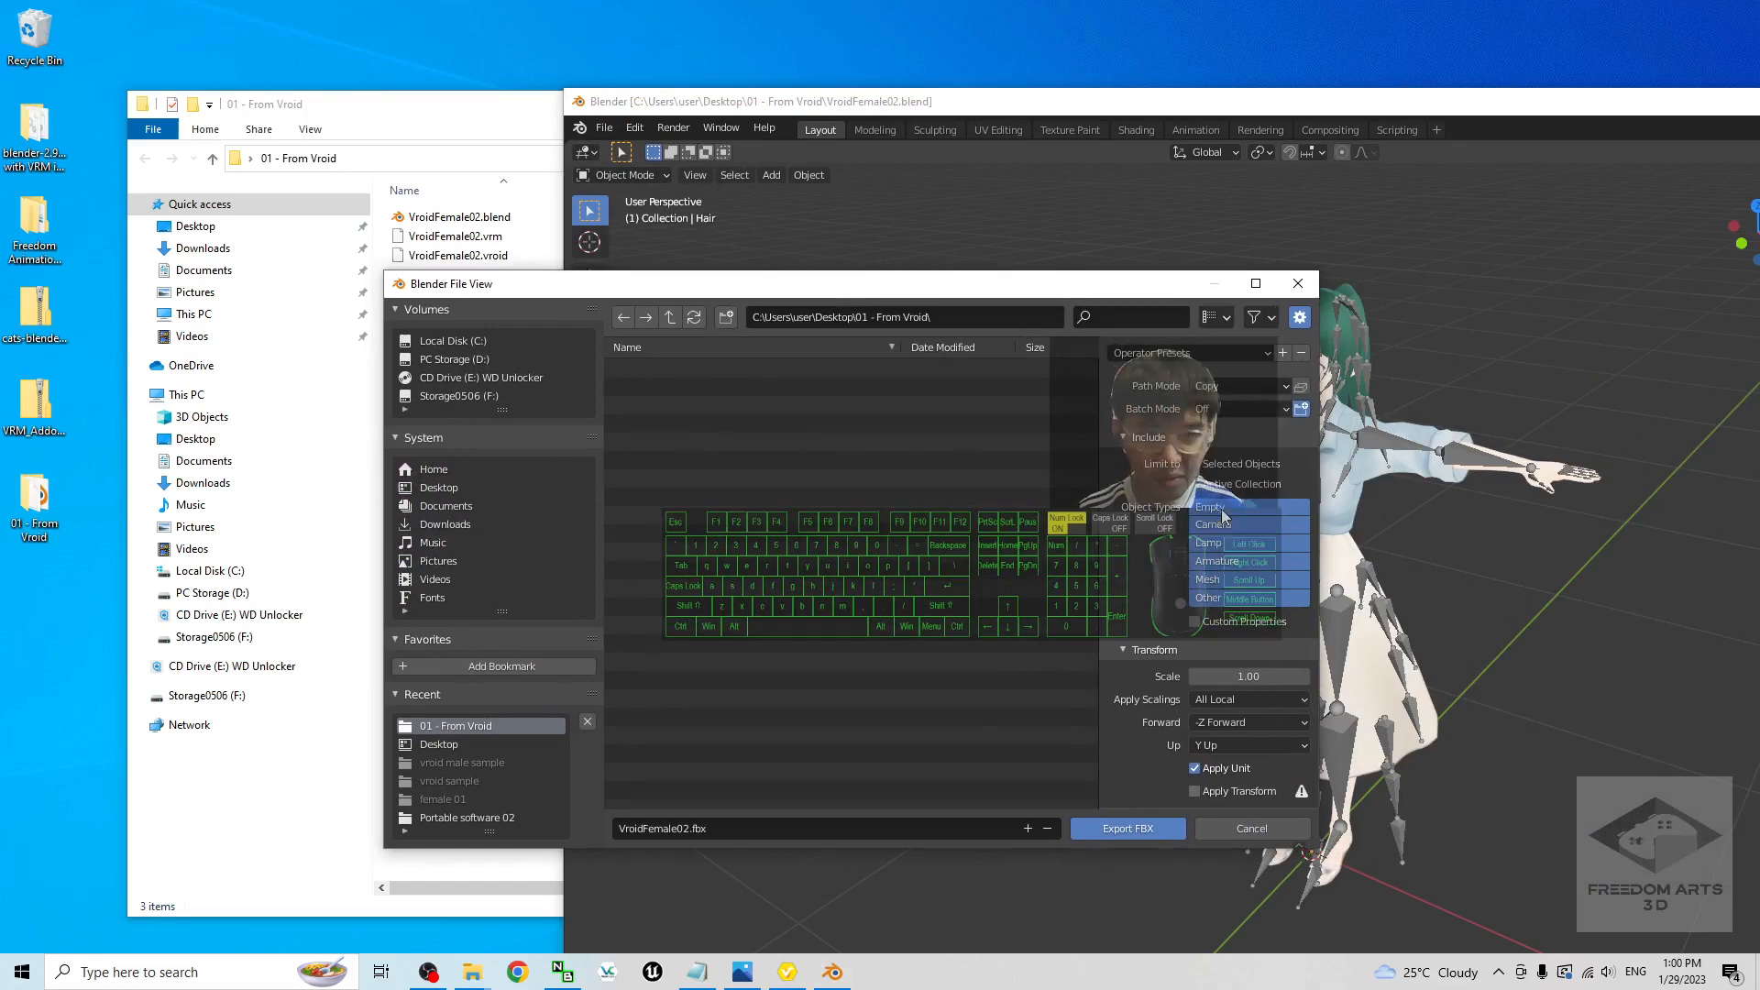
click(1302, 389)
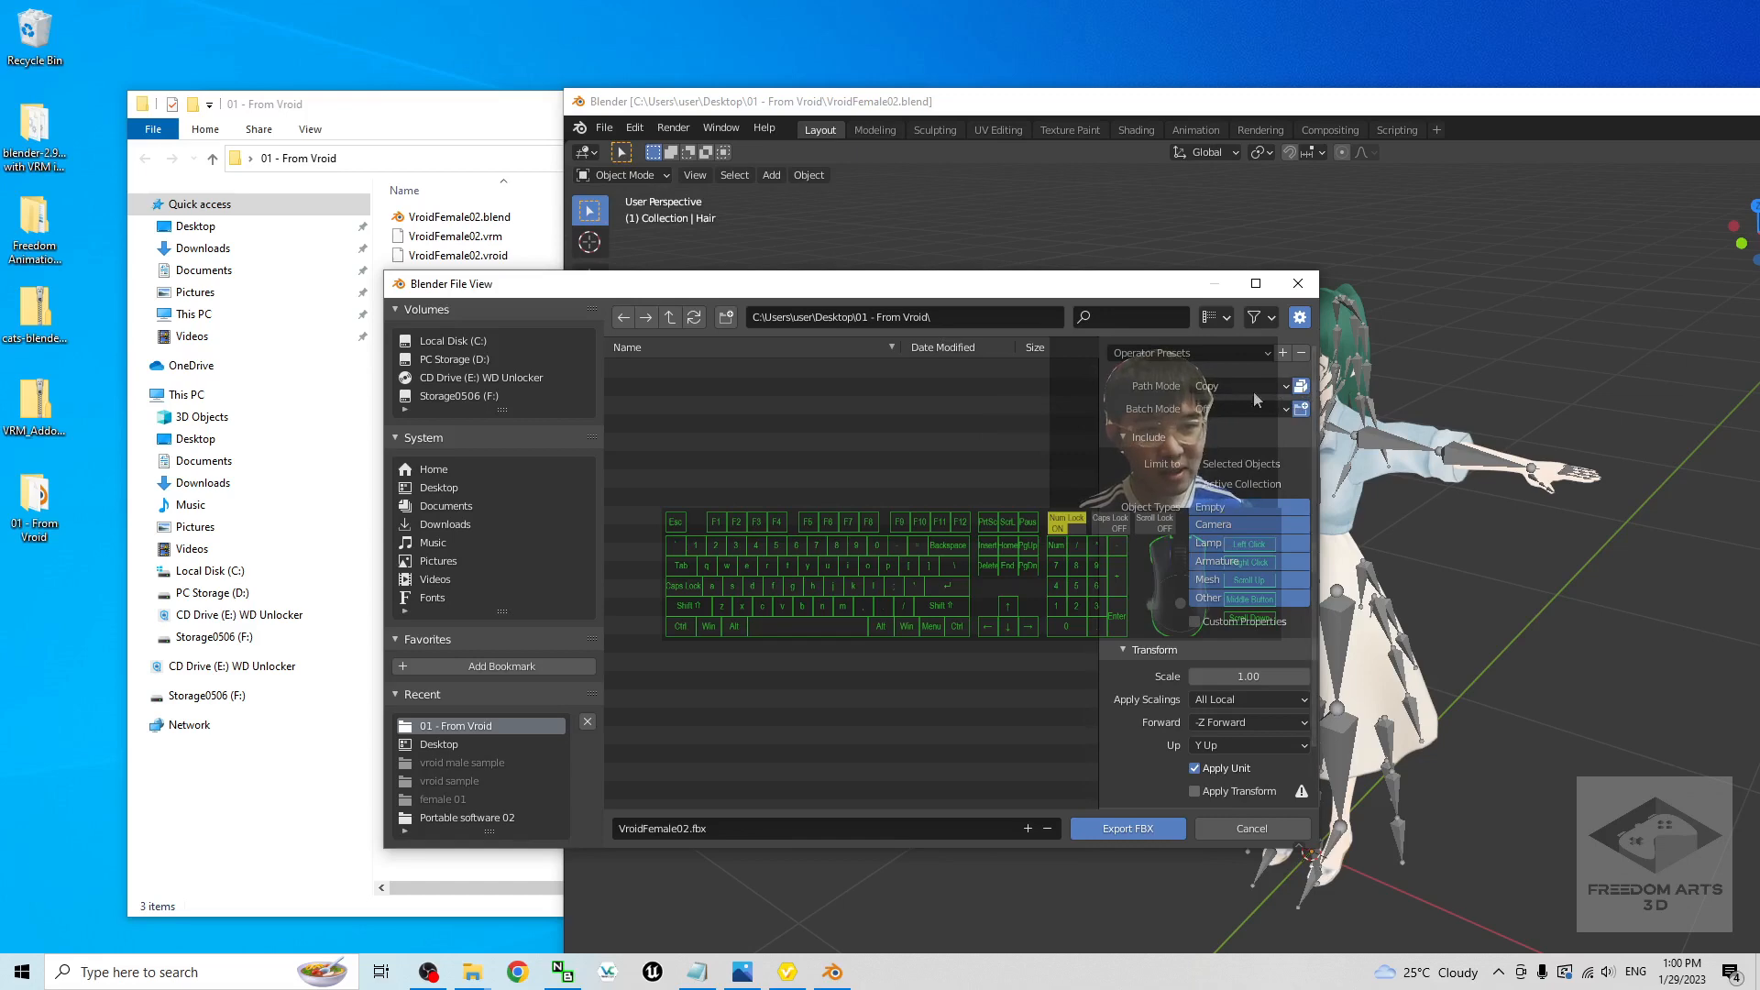
drag(1139, 289, 976, 282)
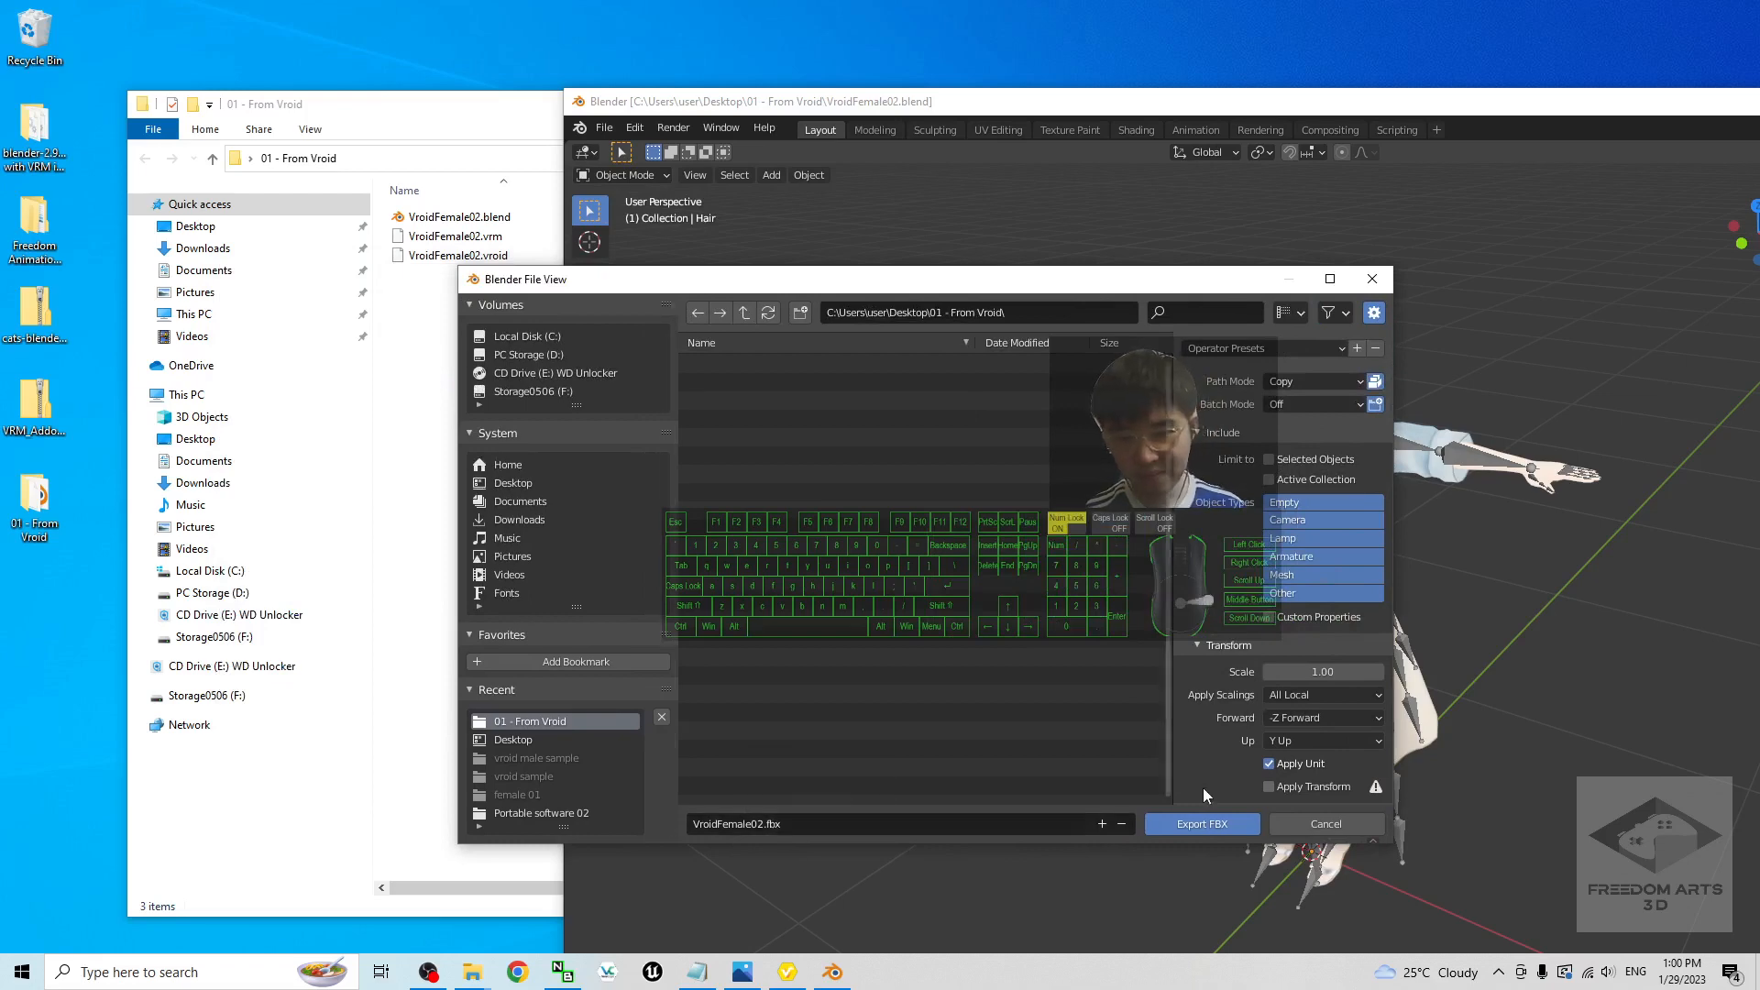
click(1199, 824)
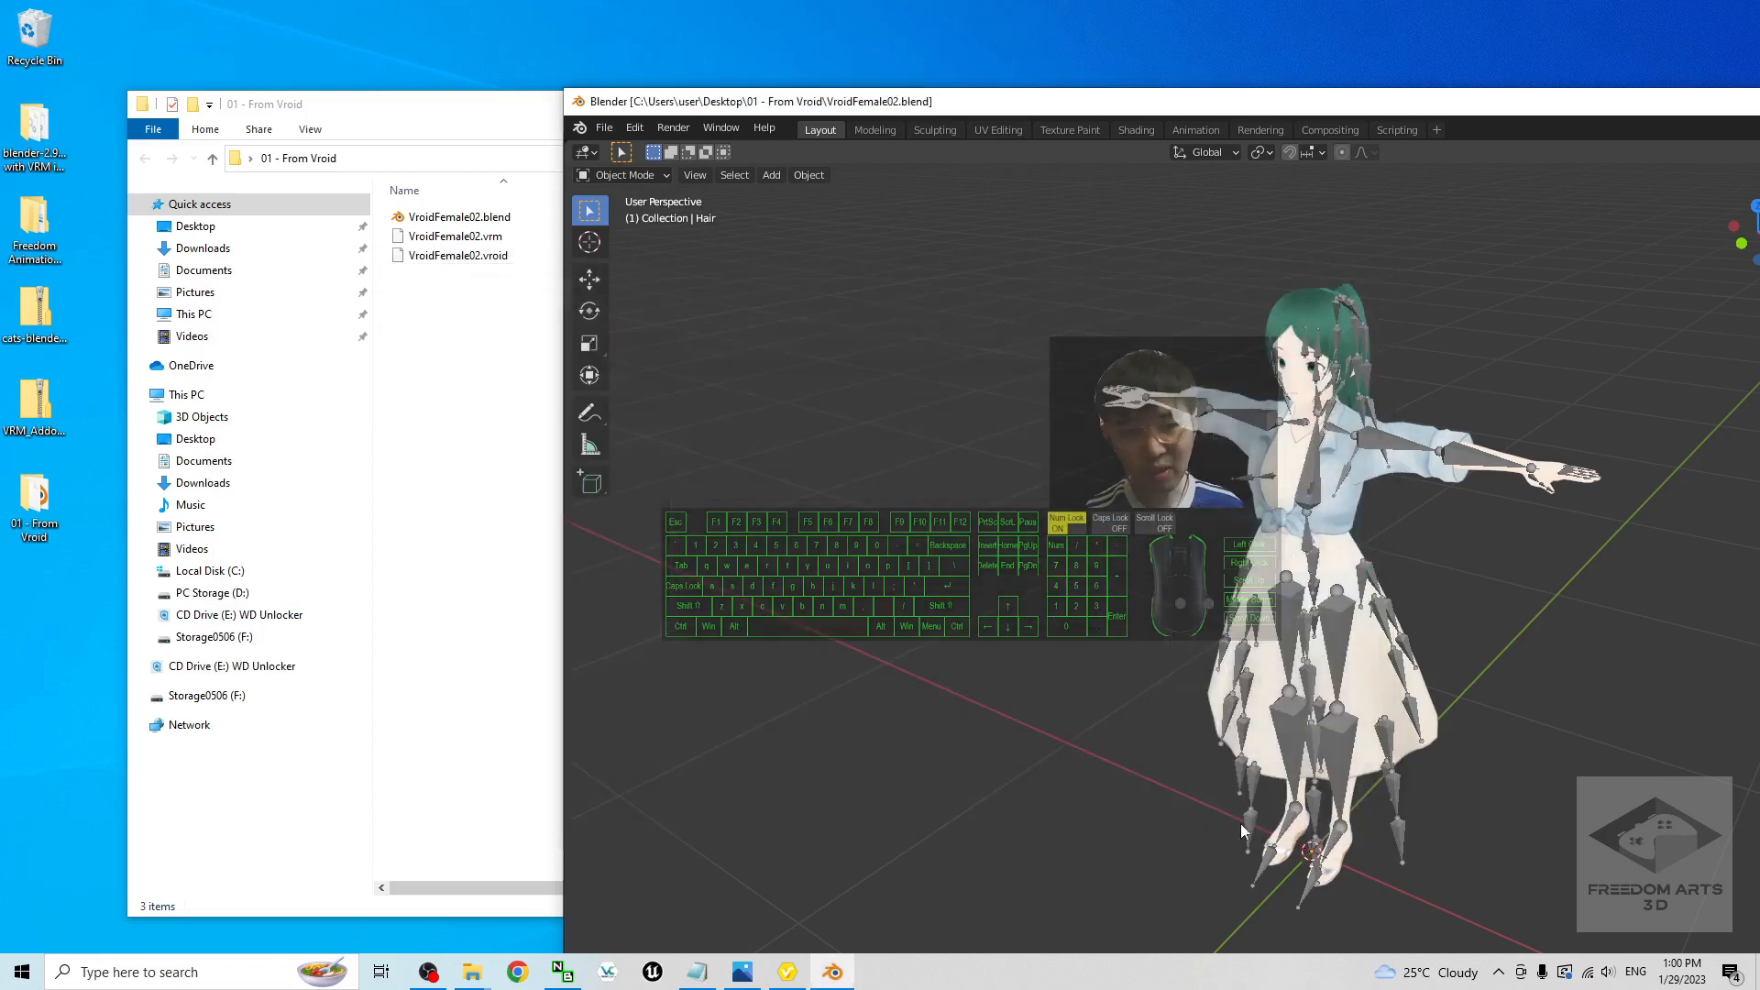
Step: Inspect the exported VroidFemale02.fbx in 3D Viewer, rotate the model to check its textures, and close the viewer
click(500, 408)
click(454, 236)
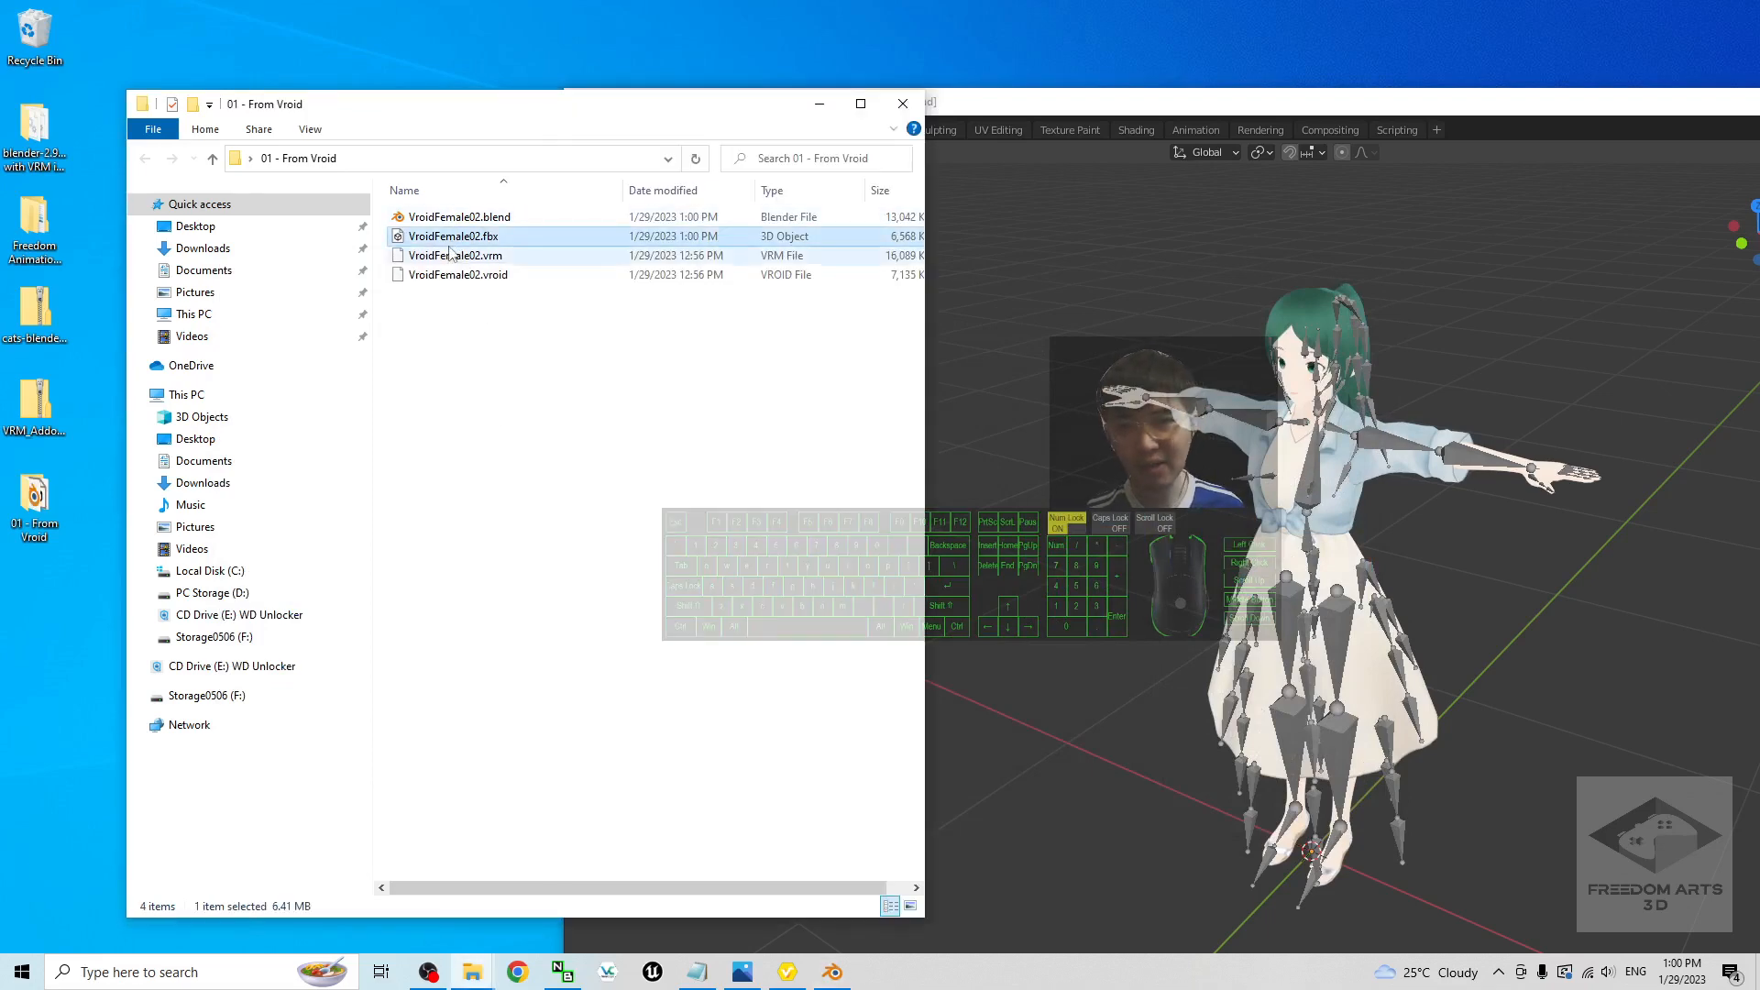
double_click(469, 237)
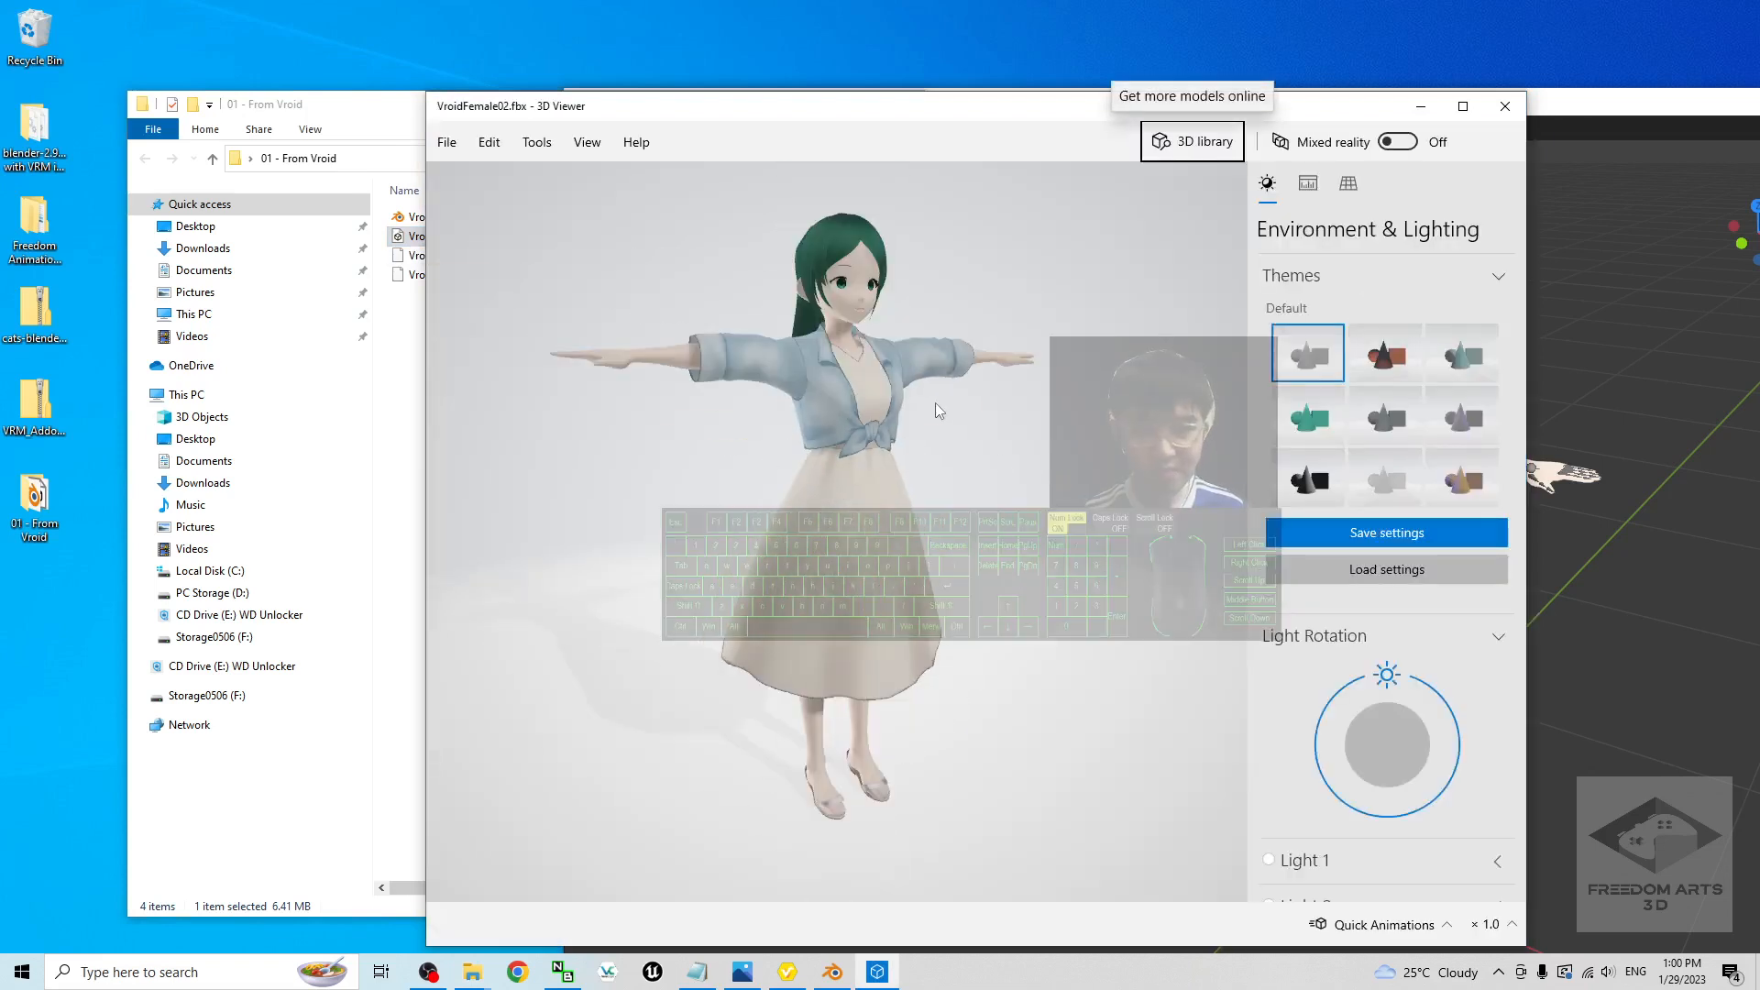
drag(935, 403, 1146, 477)
click(1505, 106)
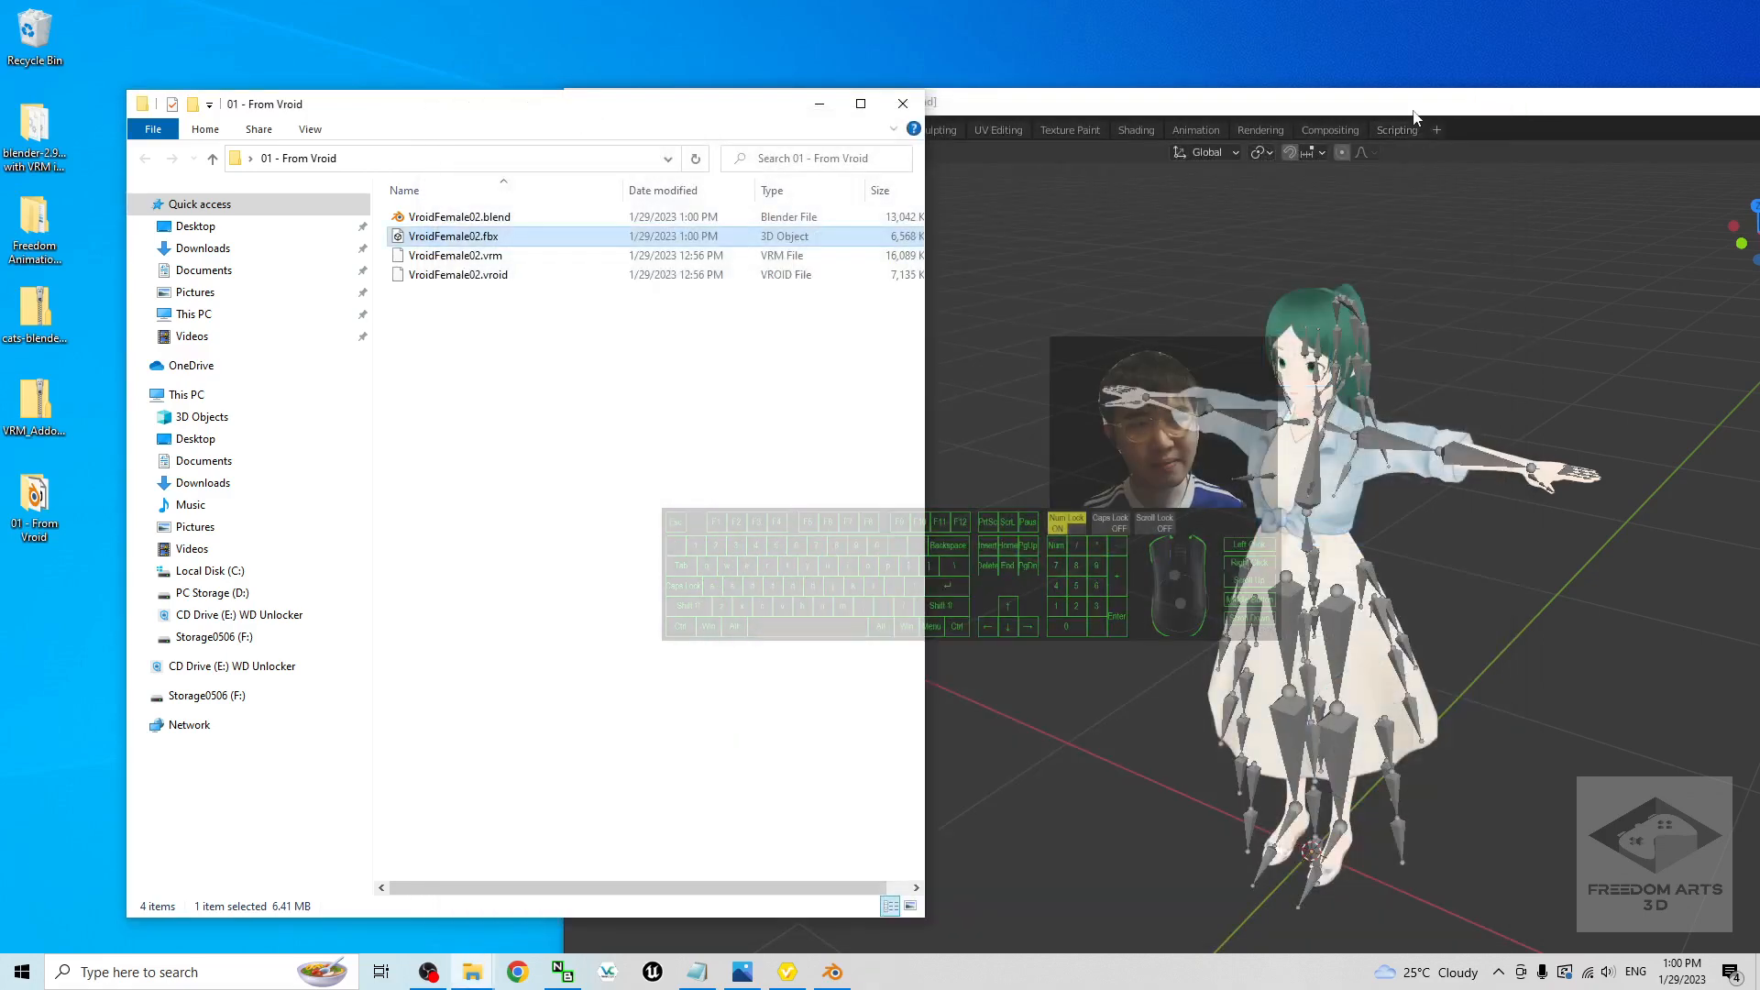
Step: Maximize the Blender window and close Blender, saving the changes to VroidFemale02
double_click(1415, 108)
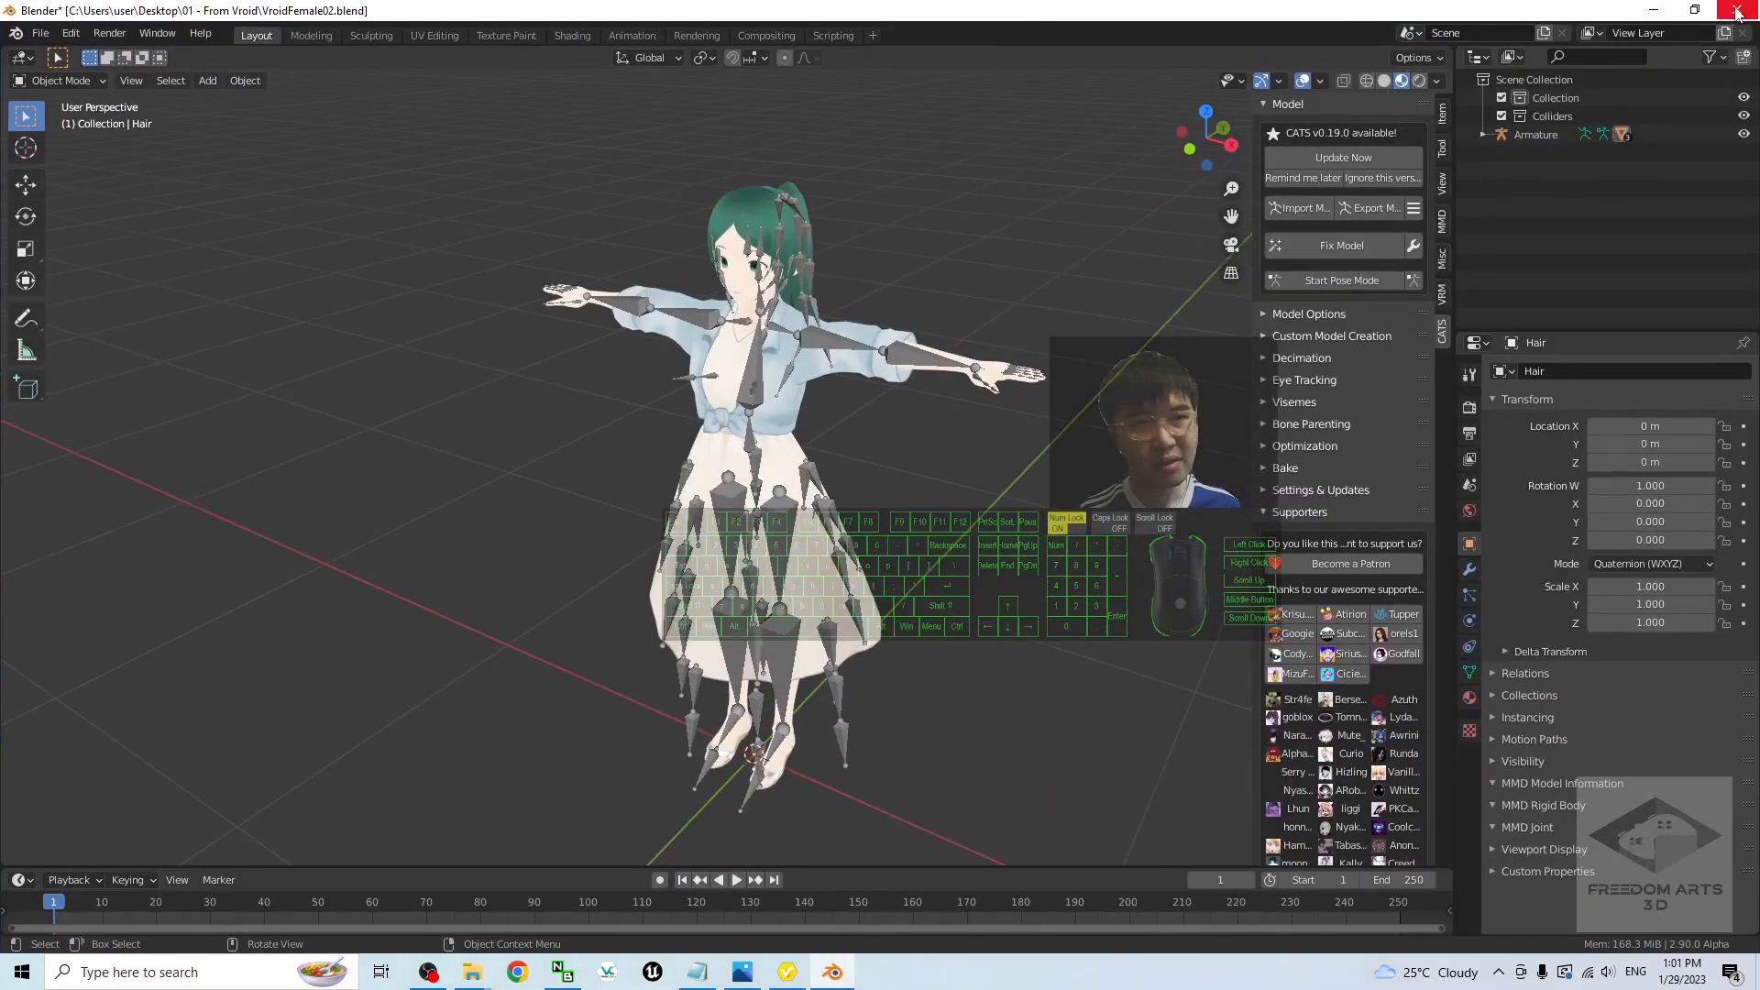
click(1738, 13)
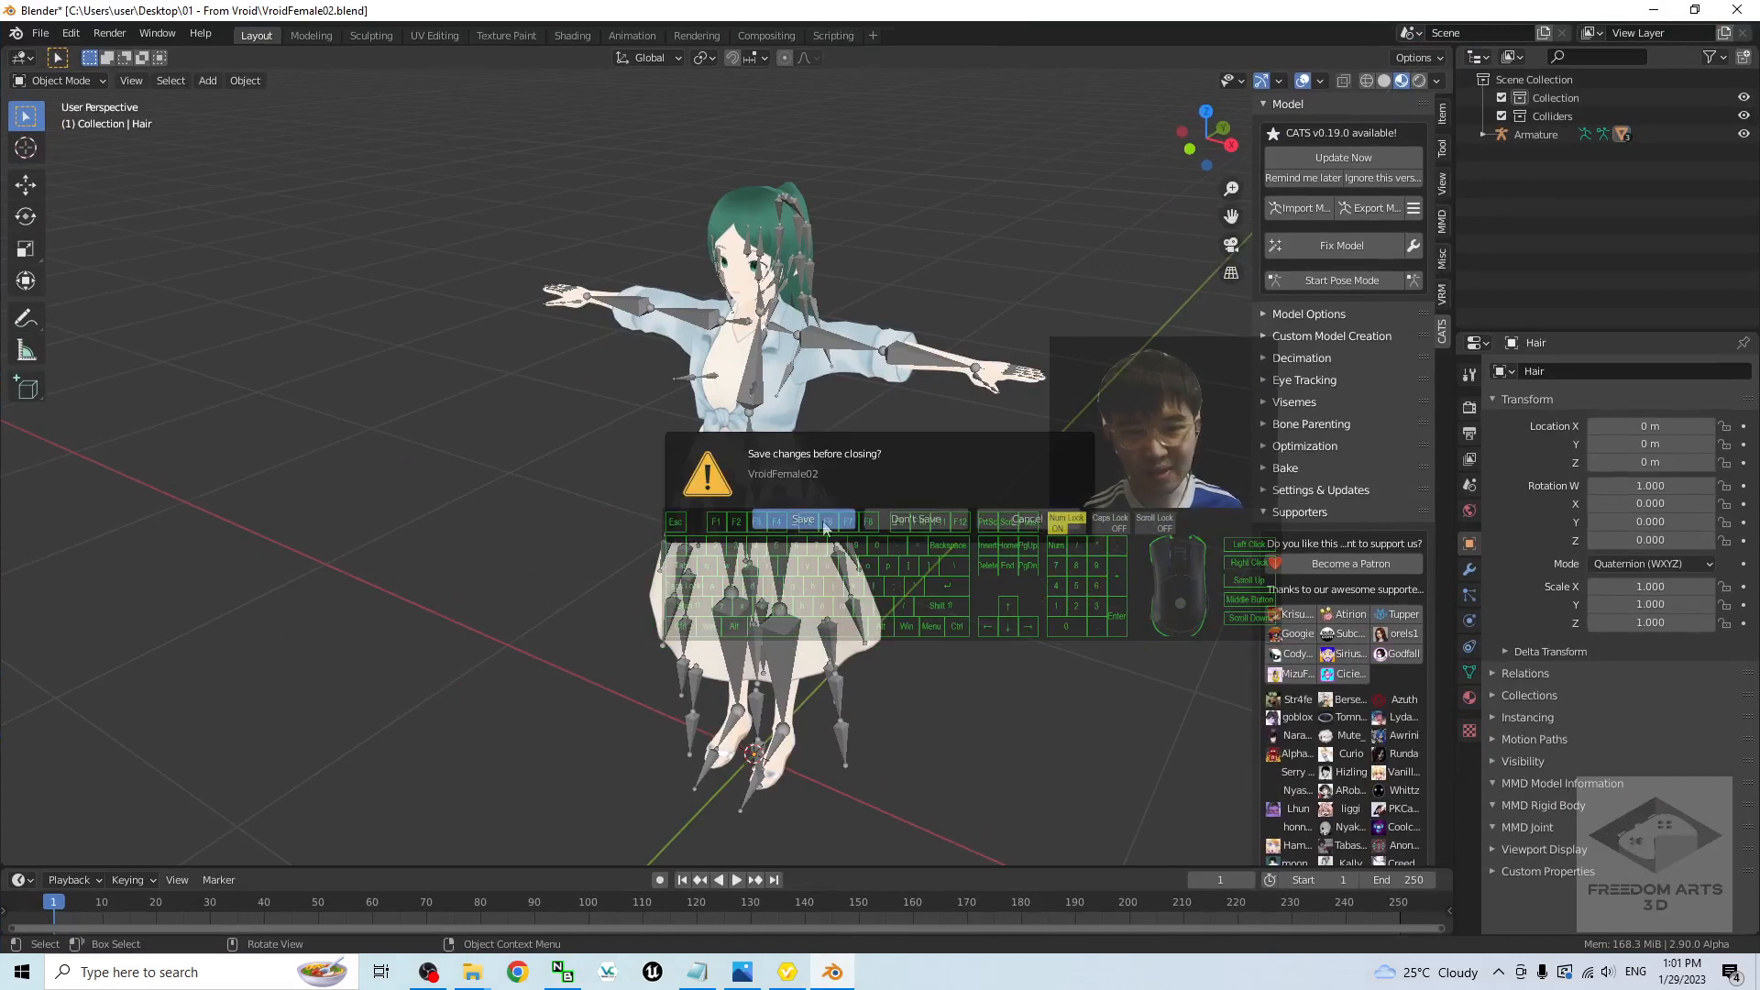
click(825, 527)
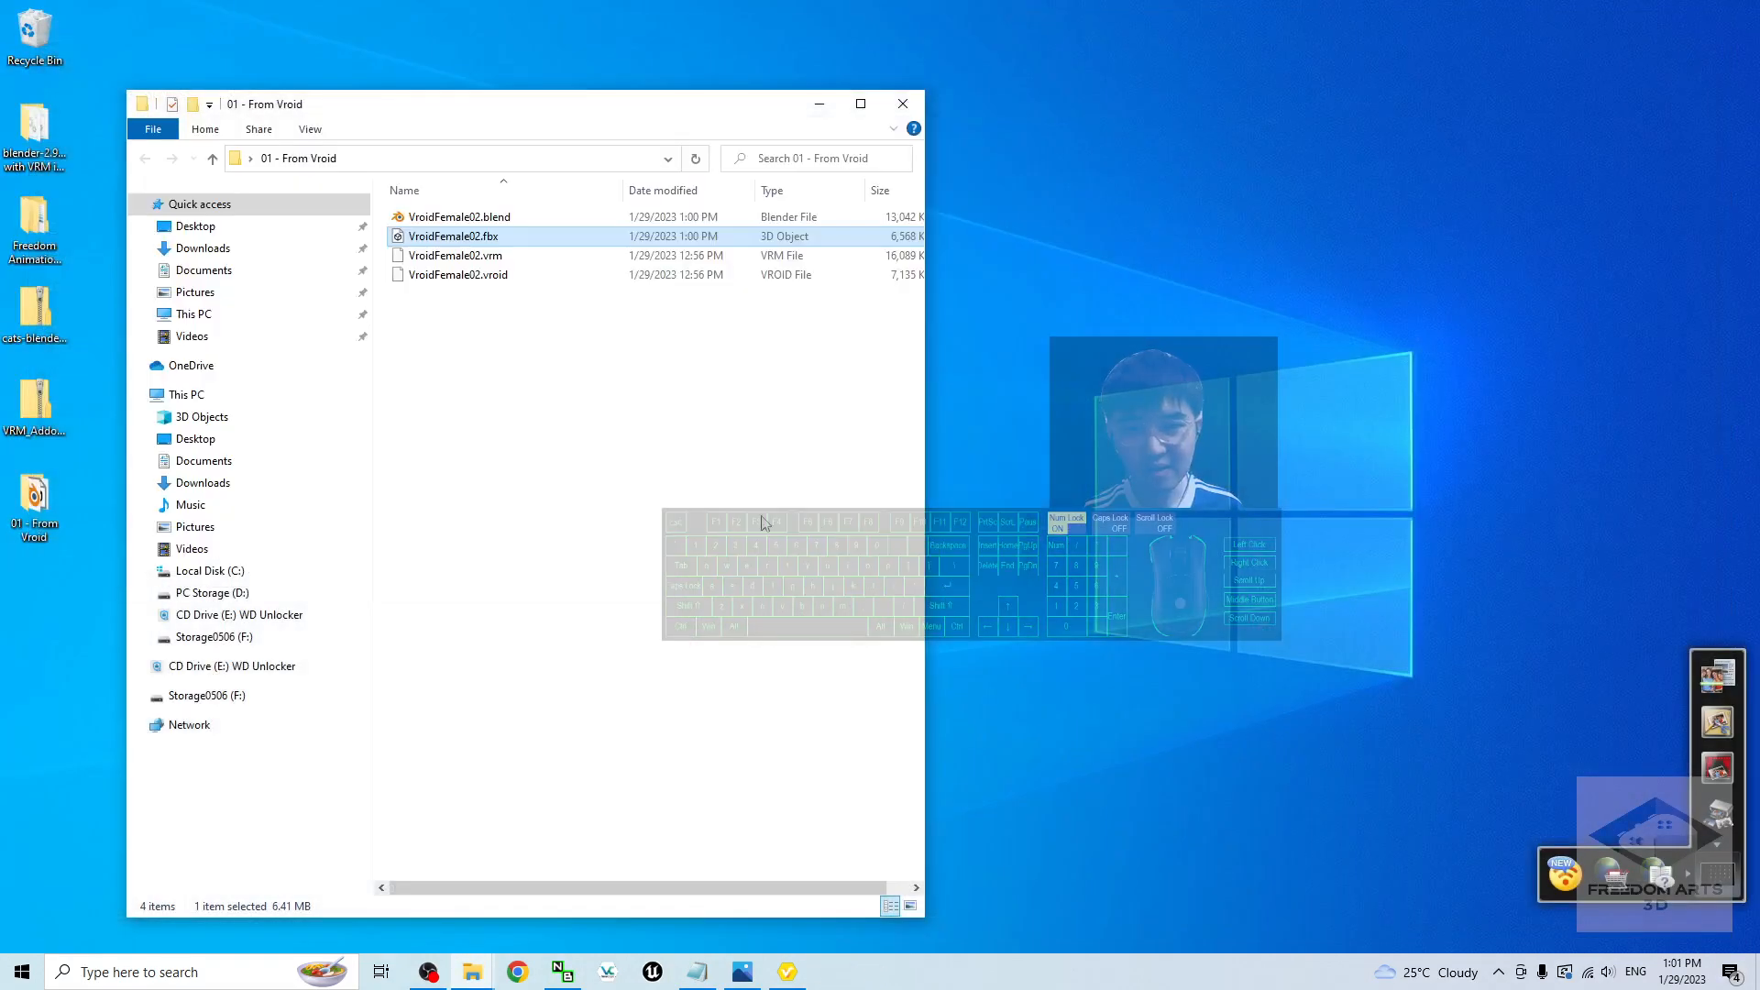
Step: Review the download links for Unreal Engine 5 and Freedom Animation Pipeline V8.0 for UE5.1 in notes.txt
click(694, 973)
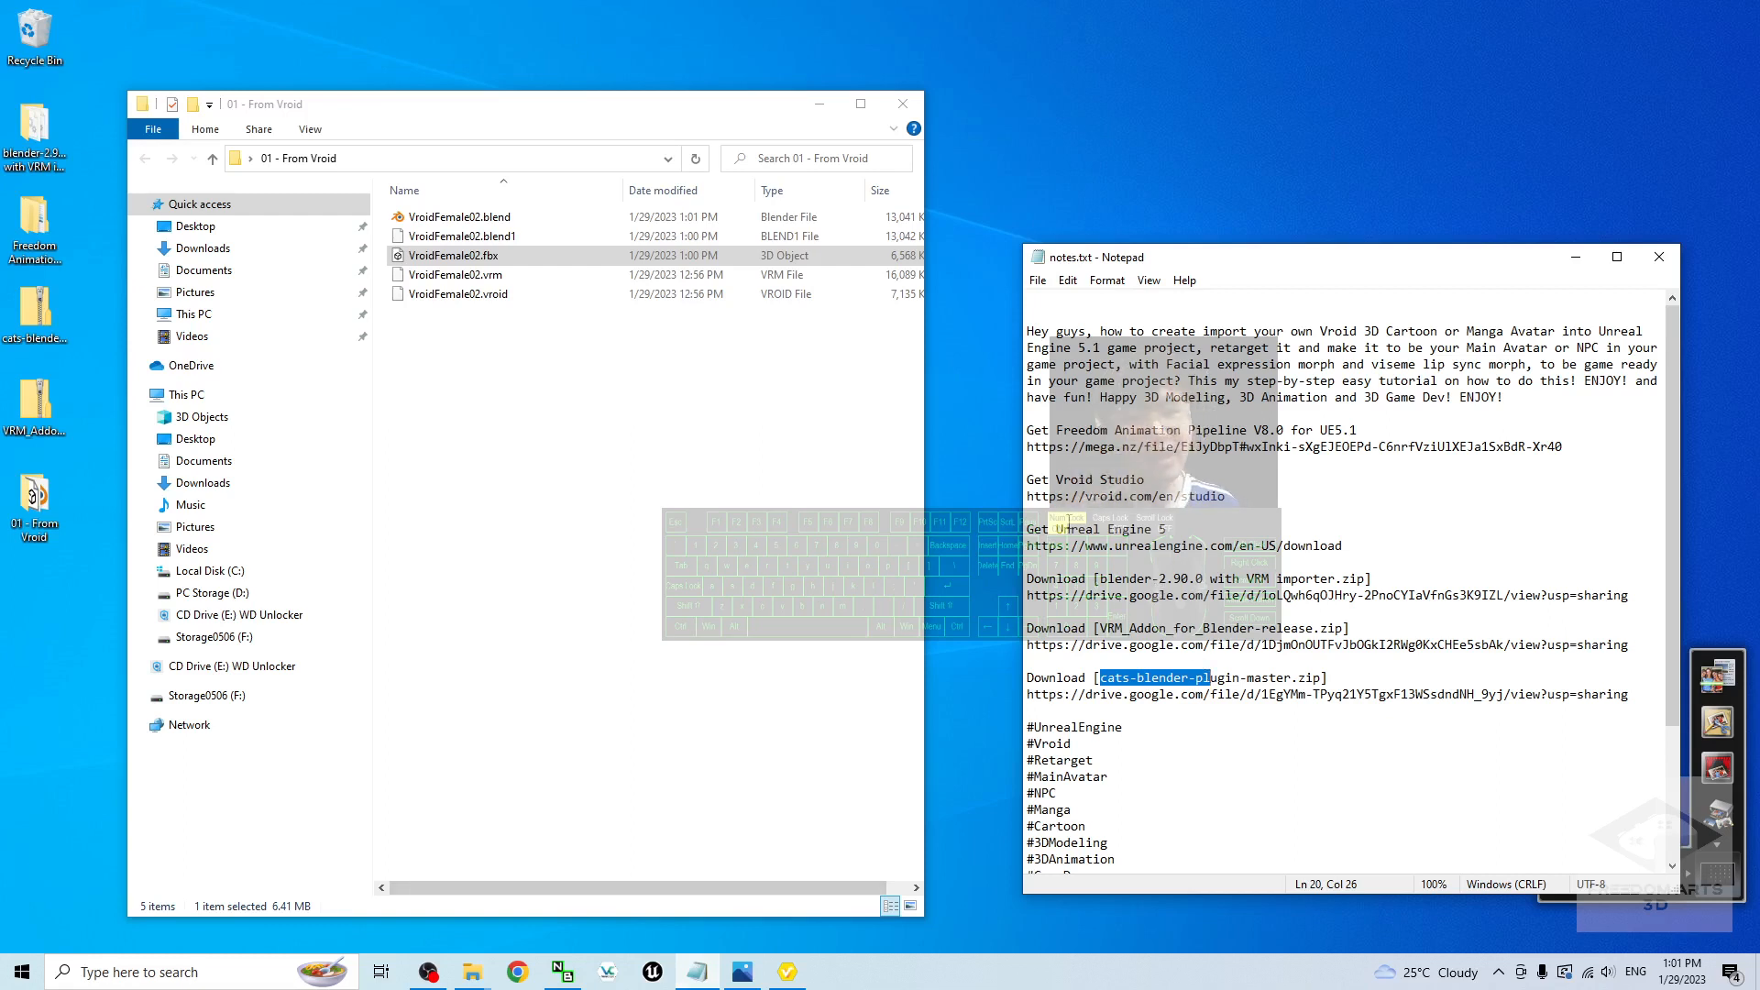
mouse_move(1027, 530)
mouse_down()
mouse_move(1380, 547)
mouse_move(1027, 547)
mouse_up()
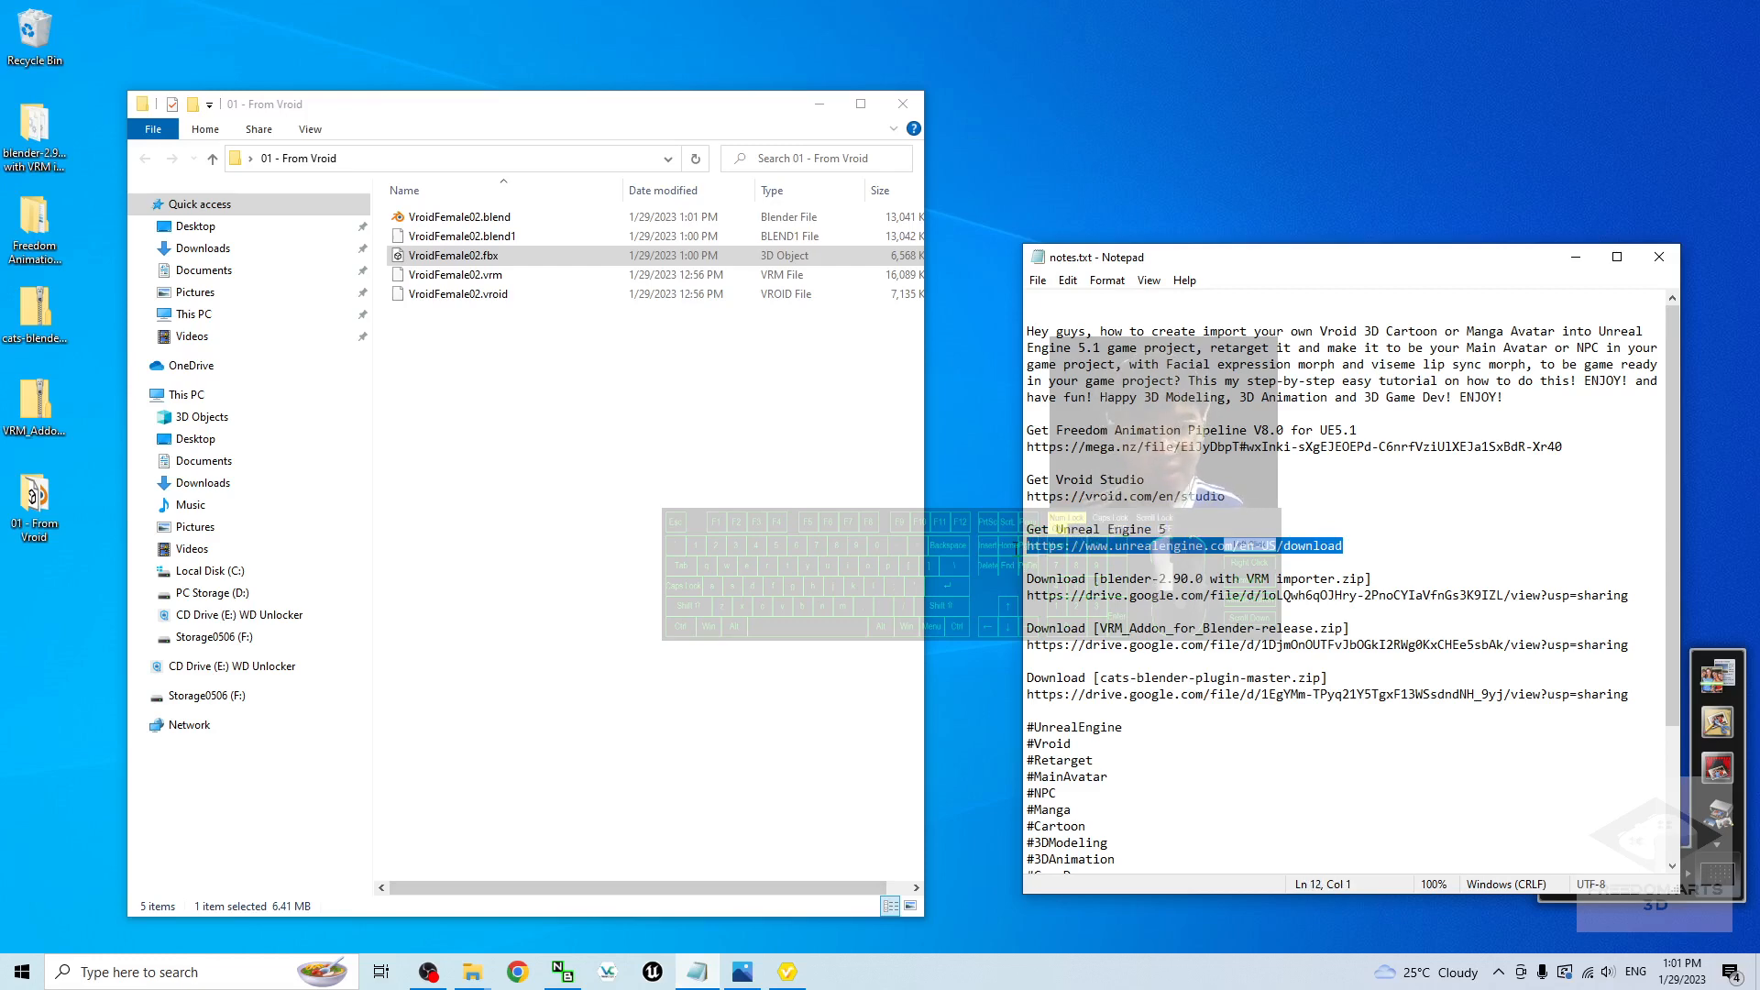
drag(1030, 431, 1364, 427)
click(1321, 430)
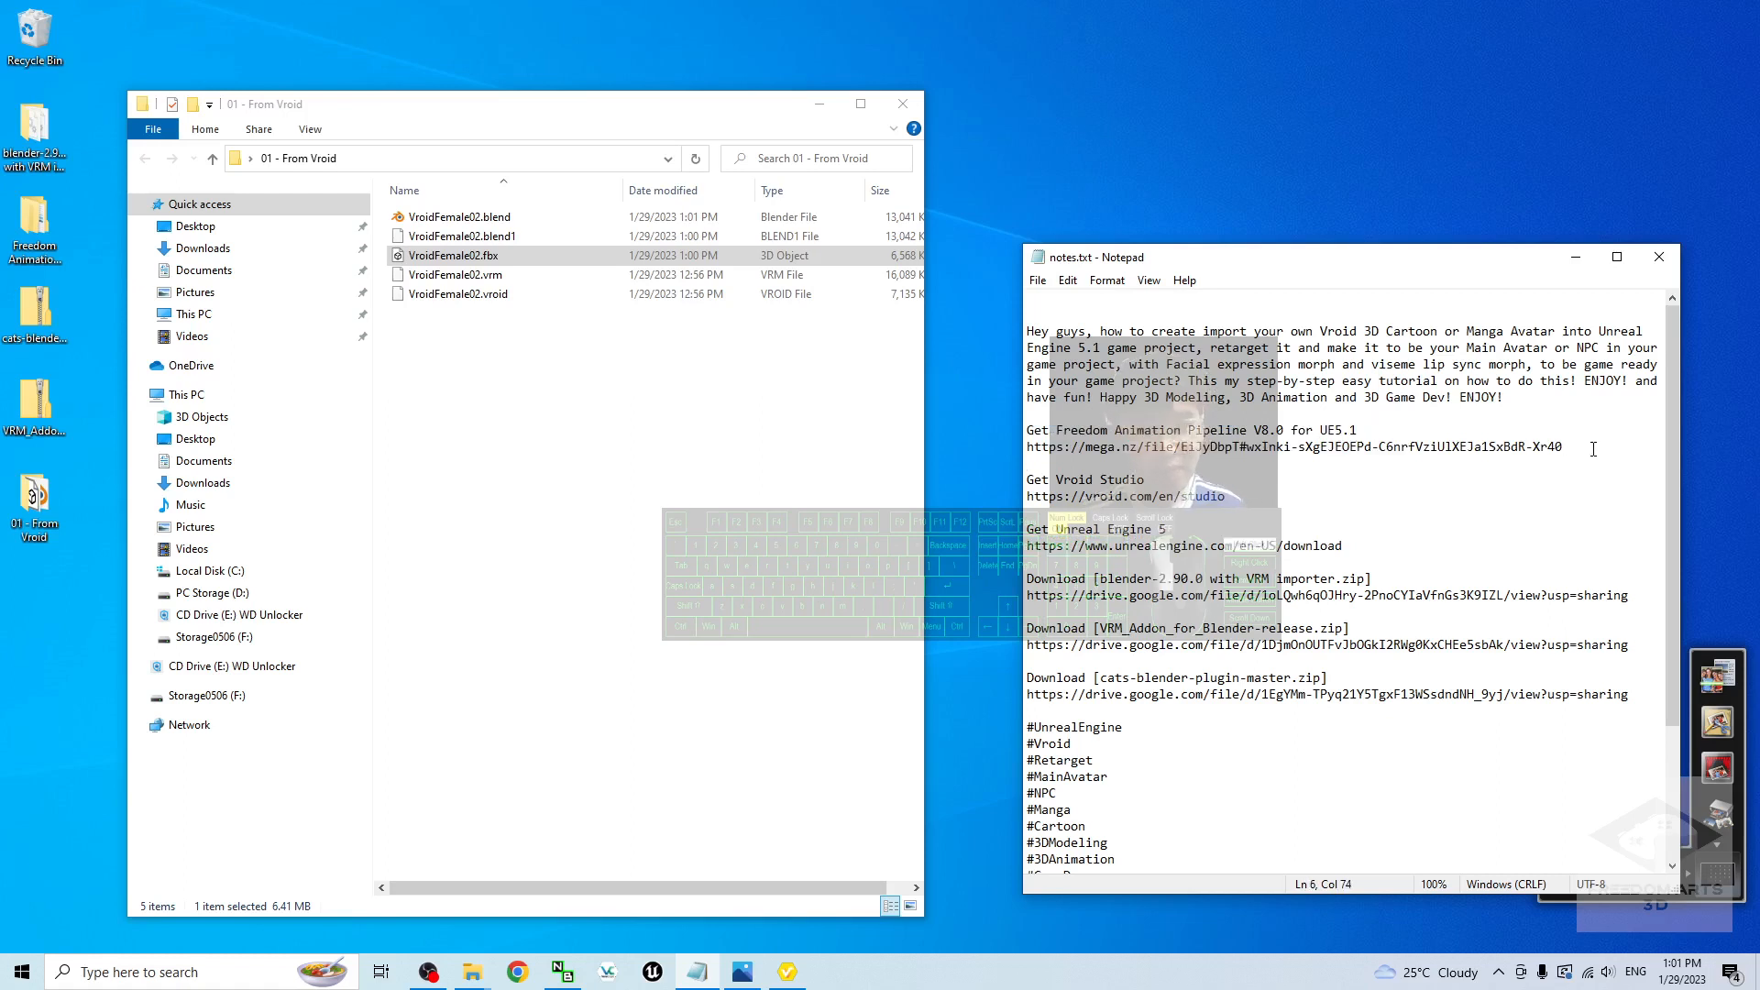
drag(1593, 449, 1026, 447)
drag(601, 92, 675, 77)
drag(1564, 448, 1008, 454)
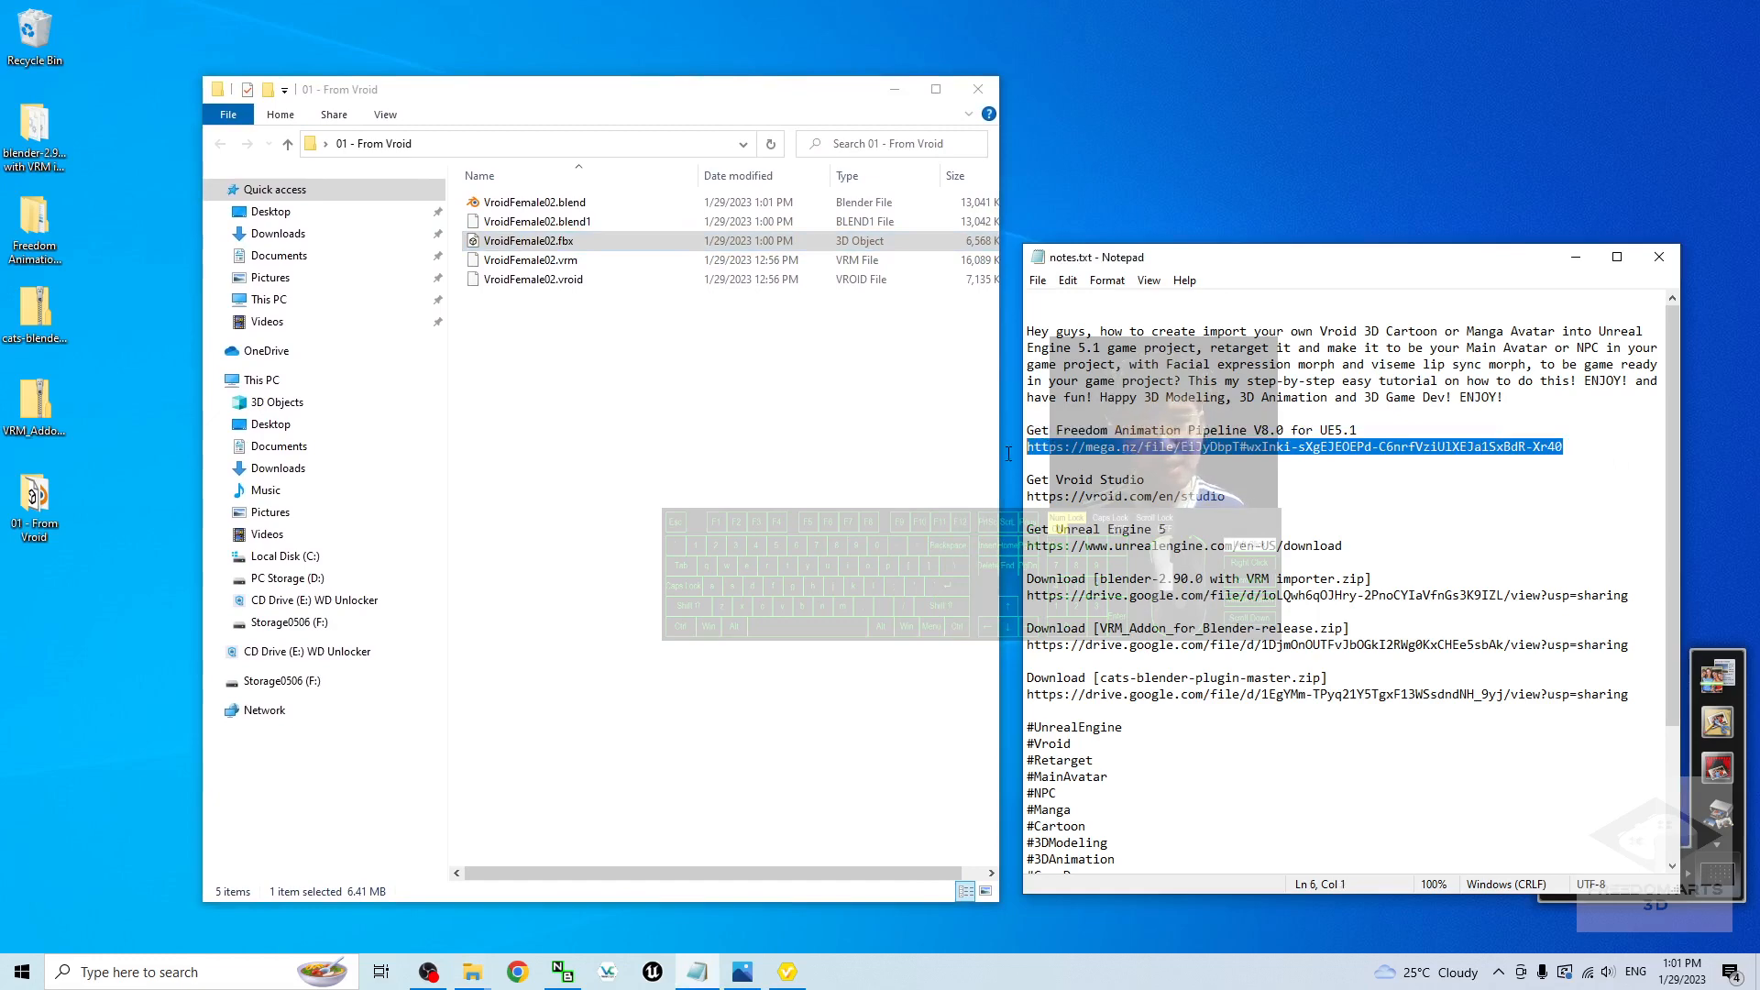
click(1079, 449)
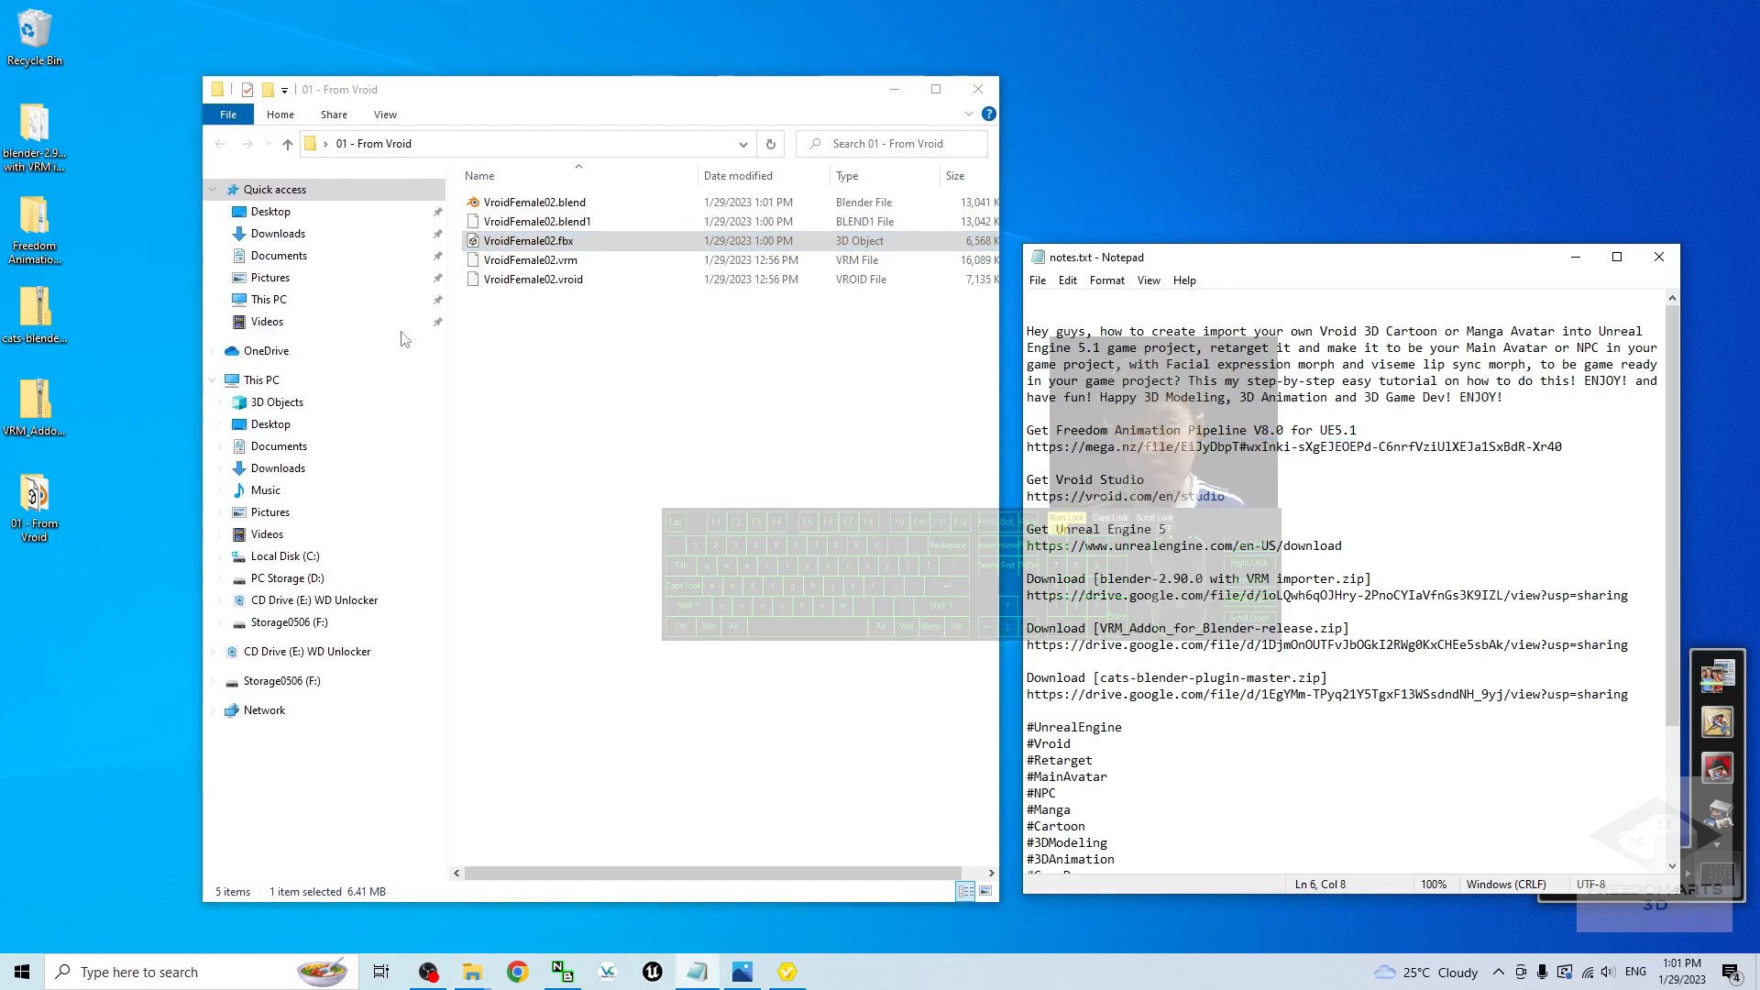
Step: Check the contents of the Freedom Animation Pipeline V8 for UE5.1 folder on the desktop and close it
click(34, 262)
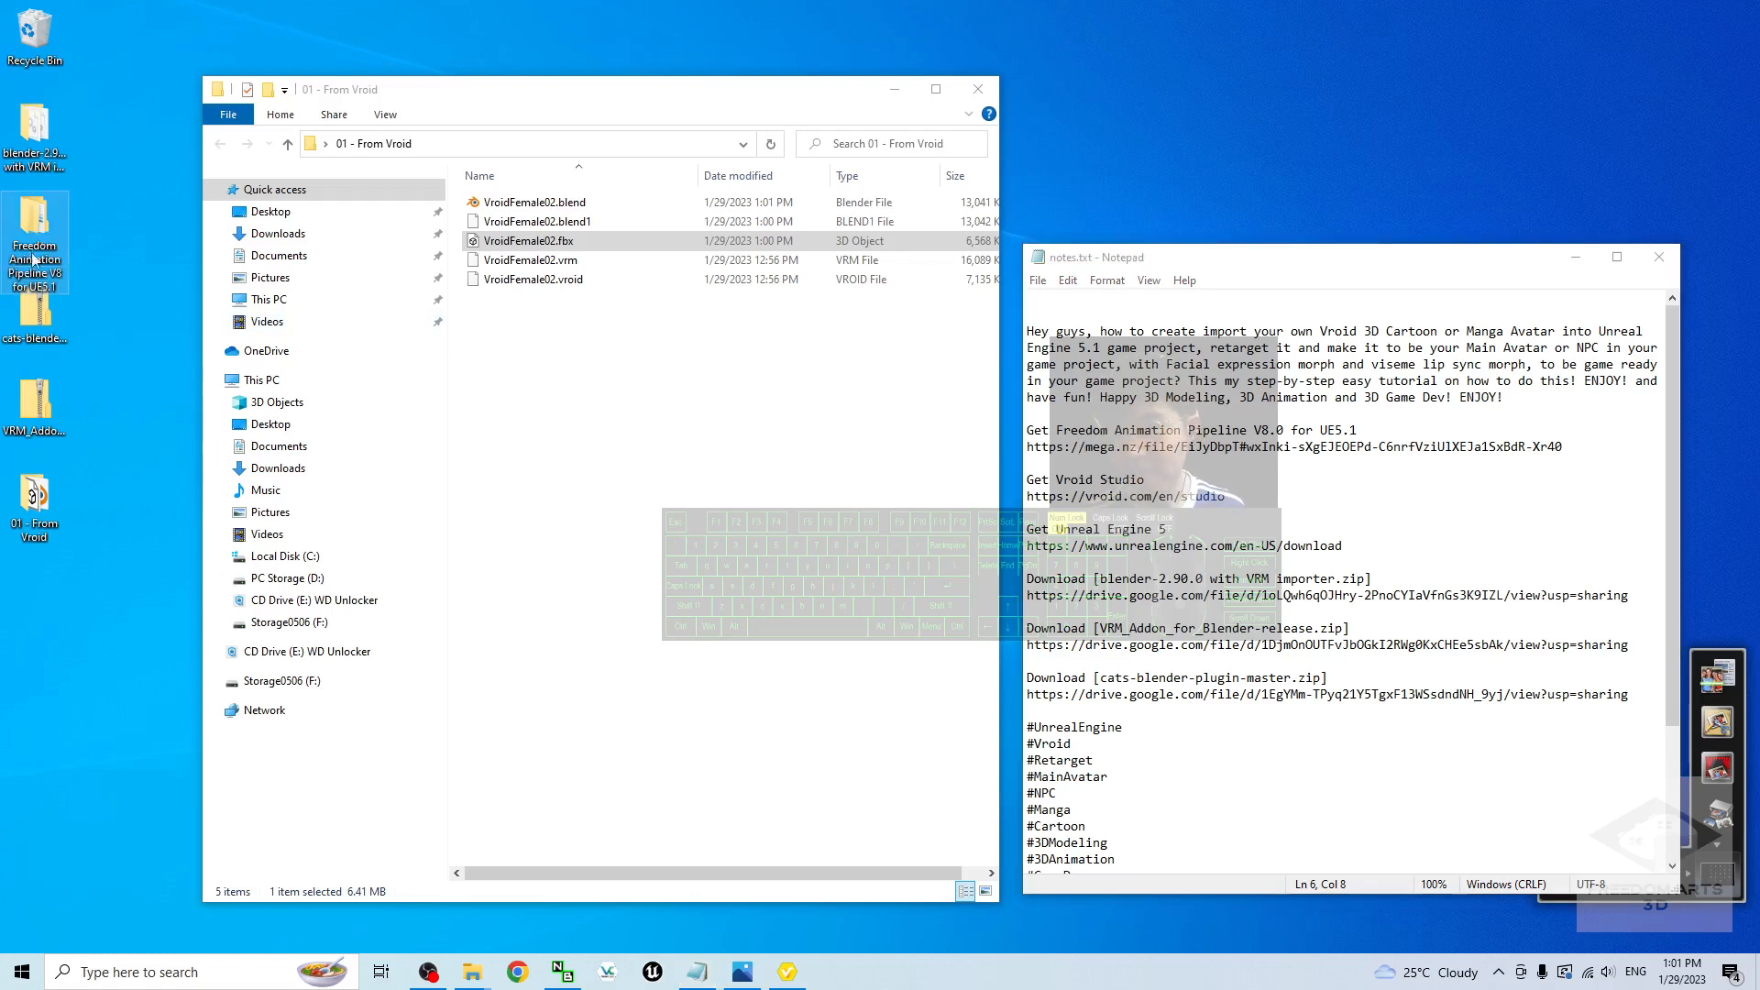
double_click(41, 225)
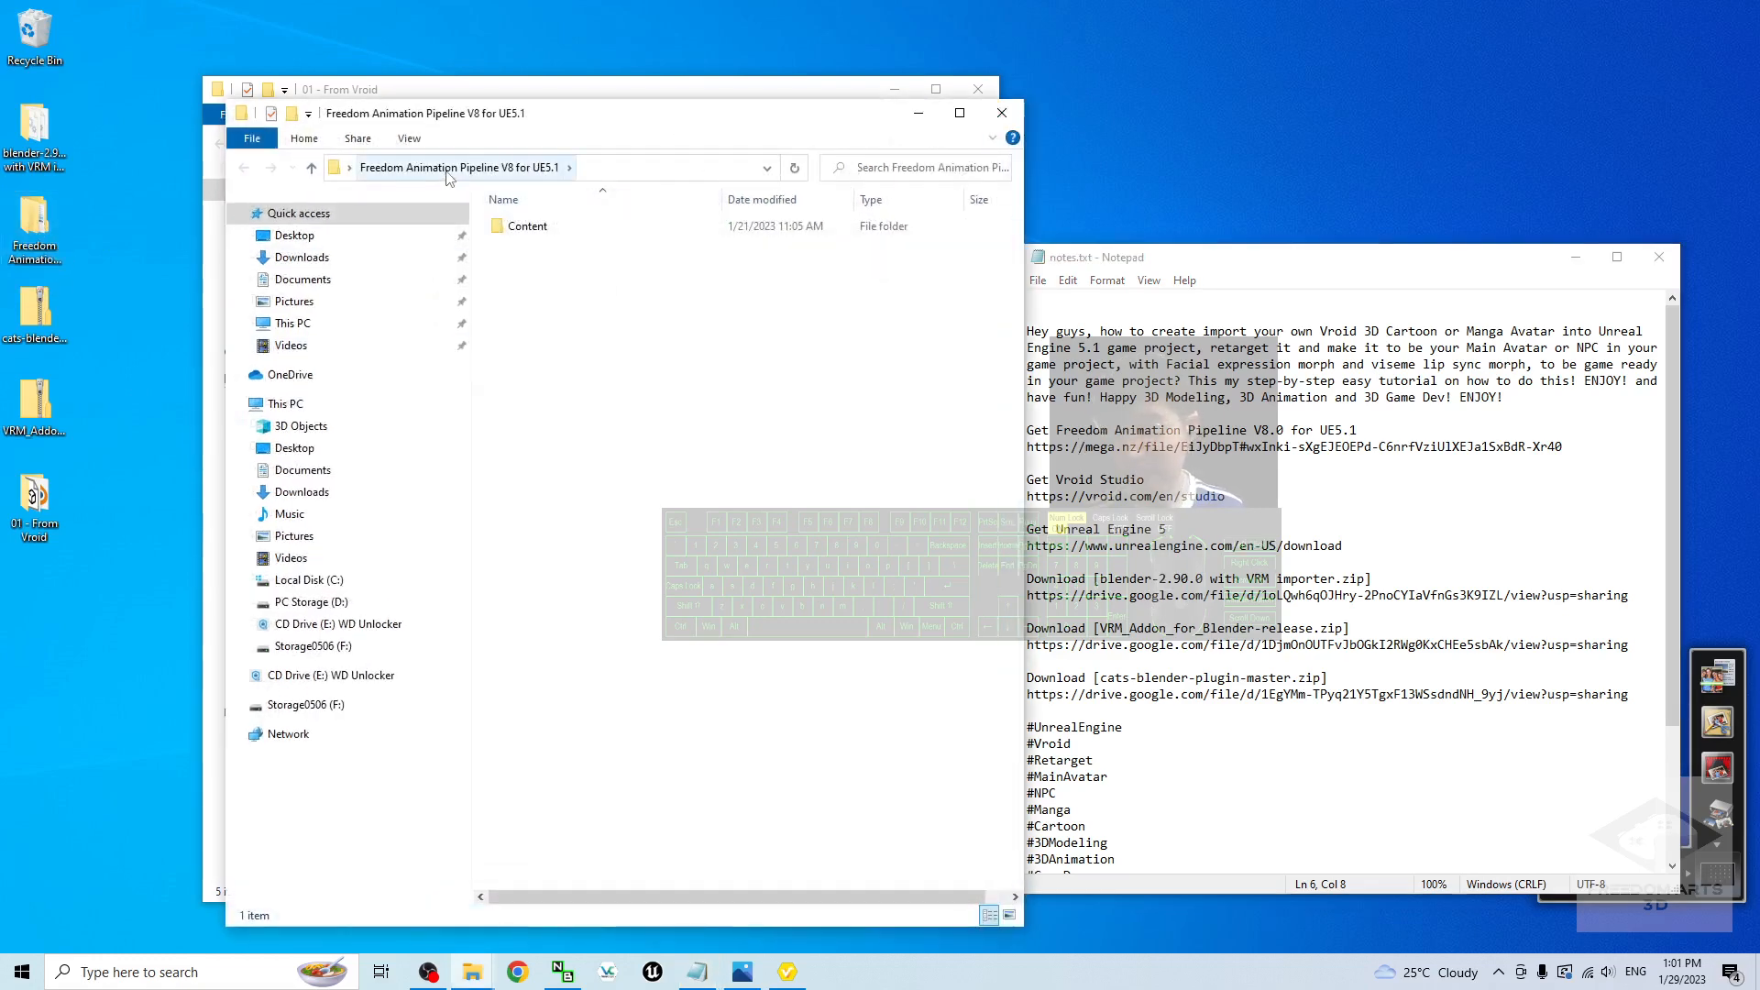
click(1003, 112)
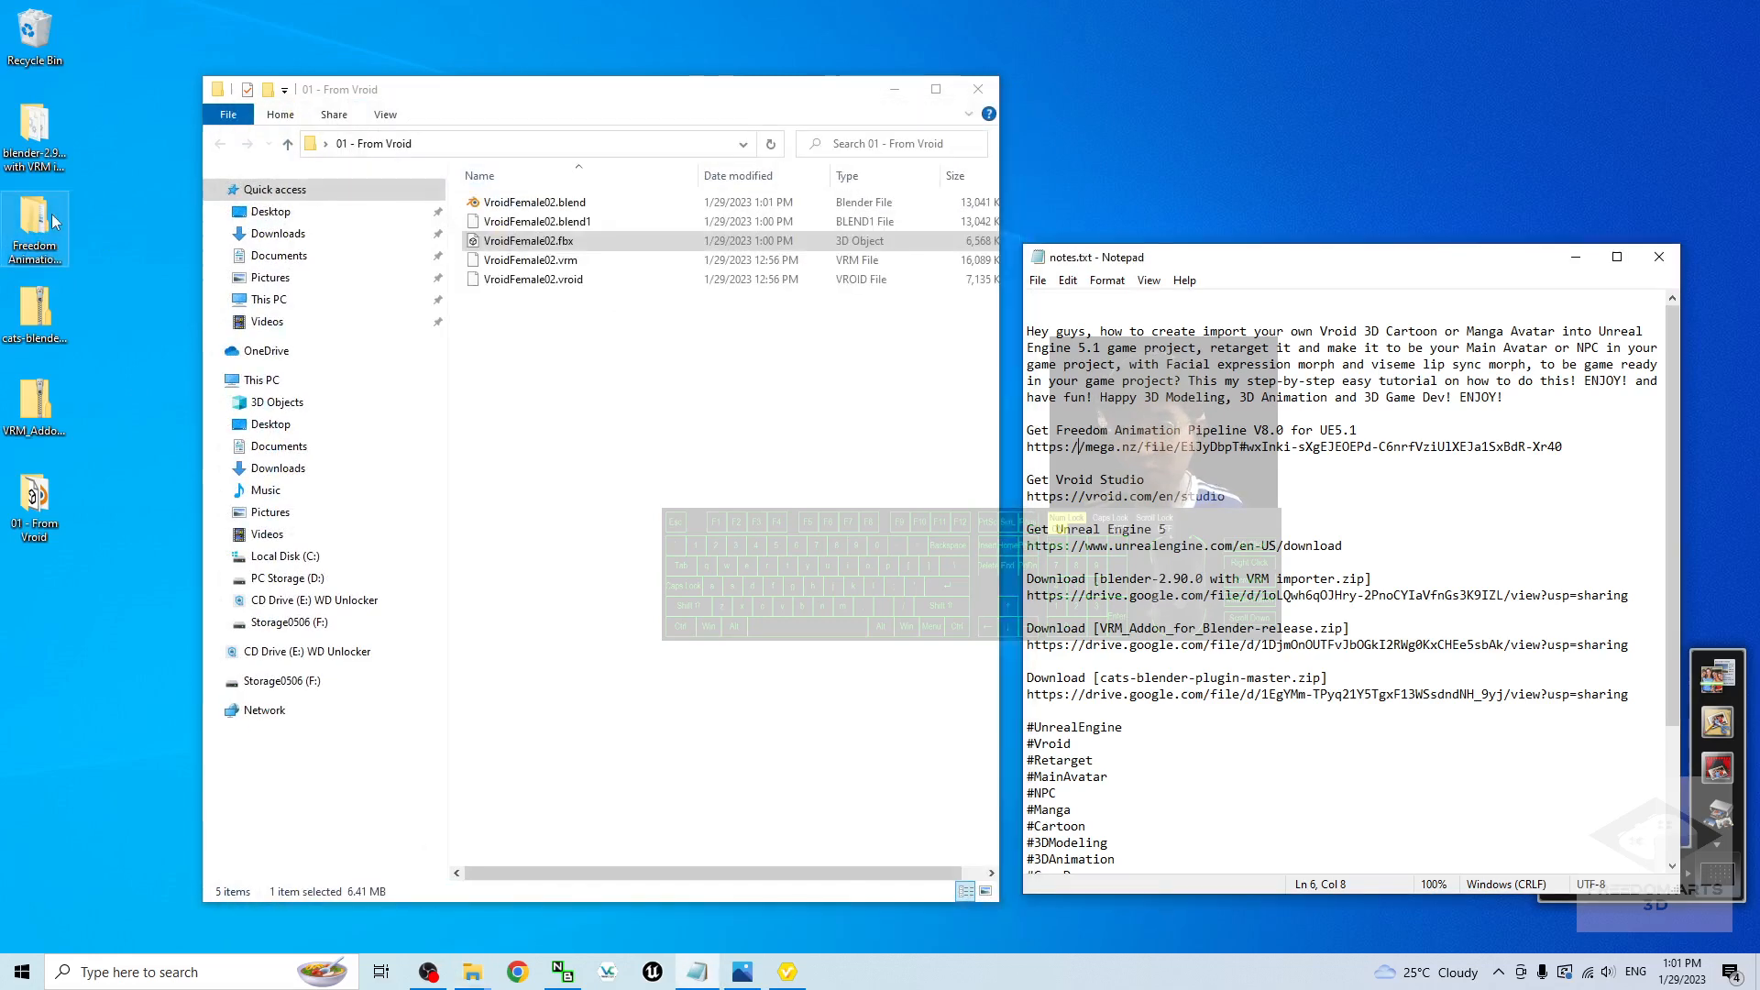
double_click(41, 225)
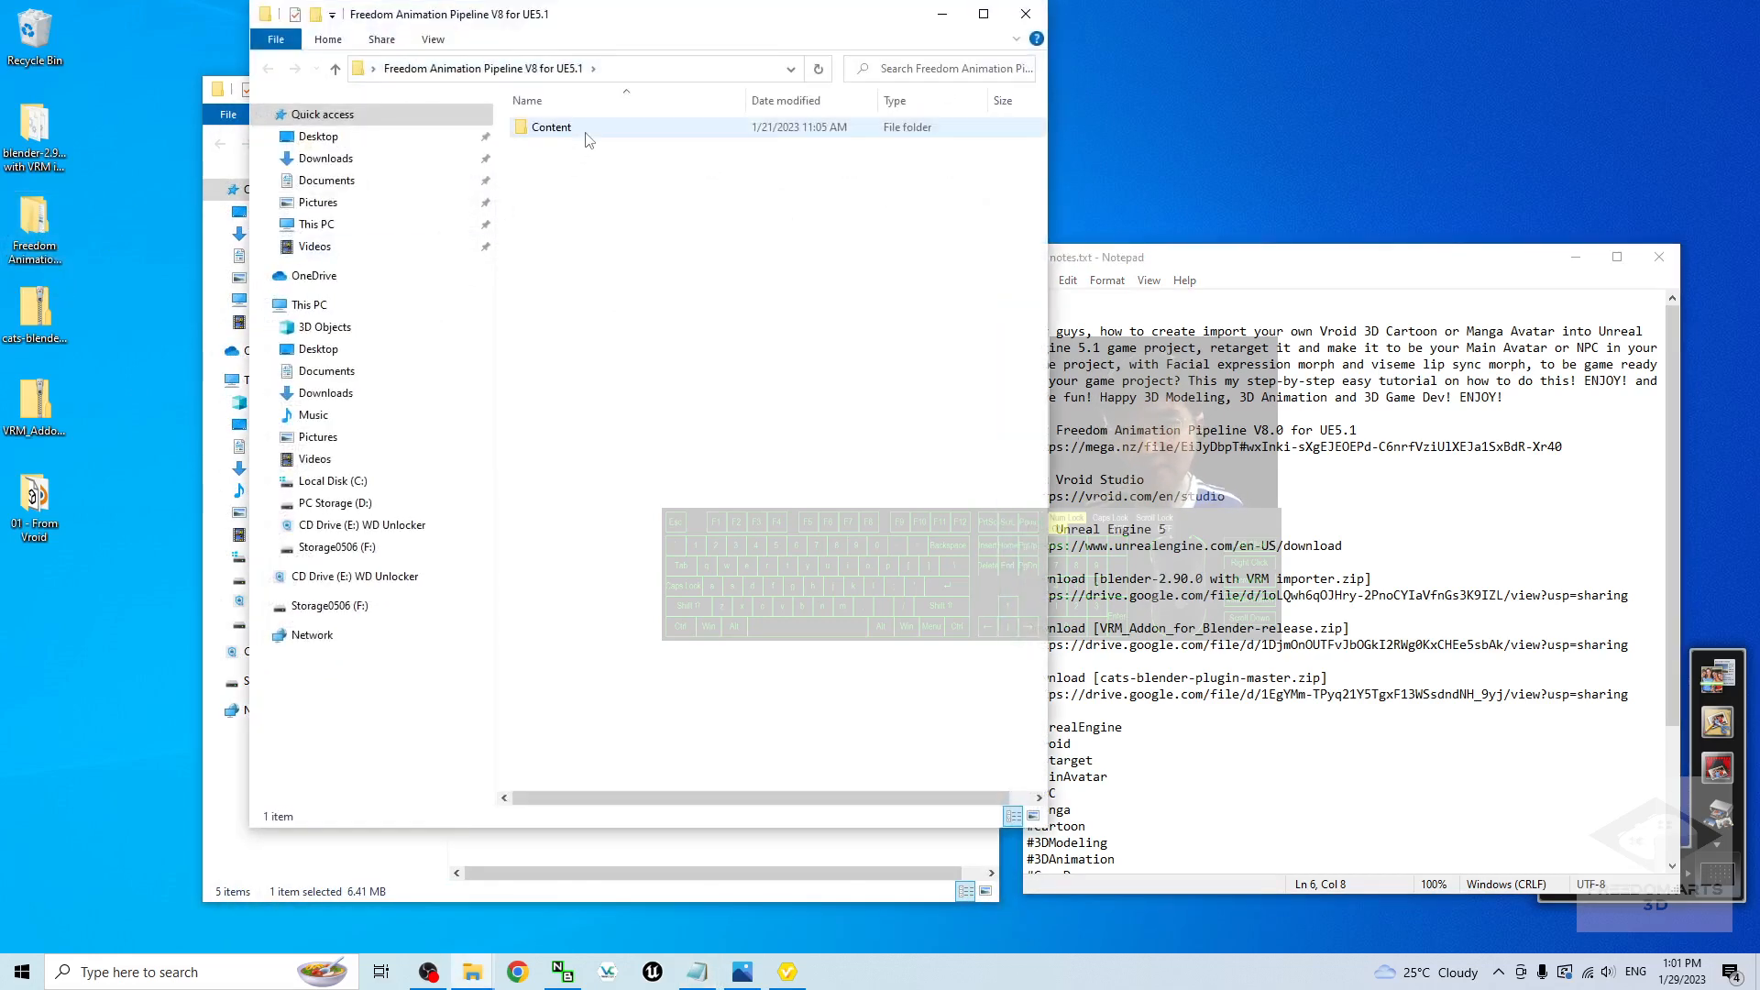
click(1026, 14)
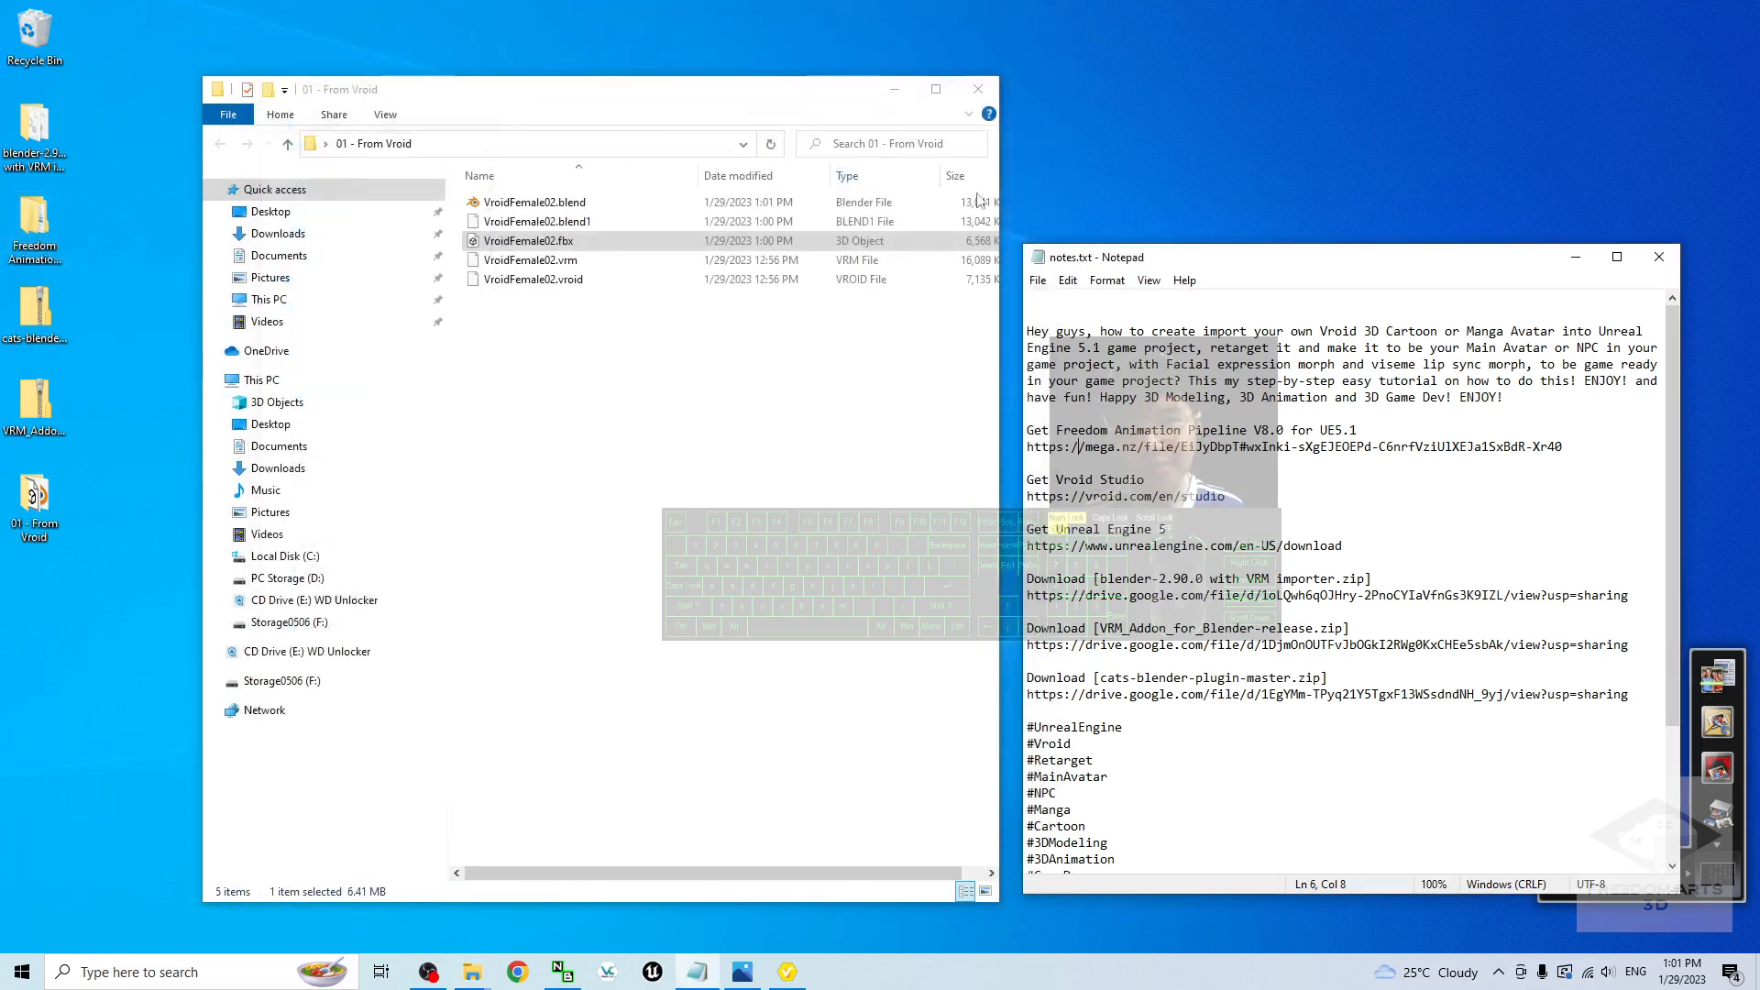
Step: Close the 01 - From Vroid folder and notes.txt, and launch Unreal Editor, declining the graphics driver download
click(981, 89)
click(1660, 256)
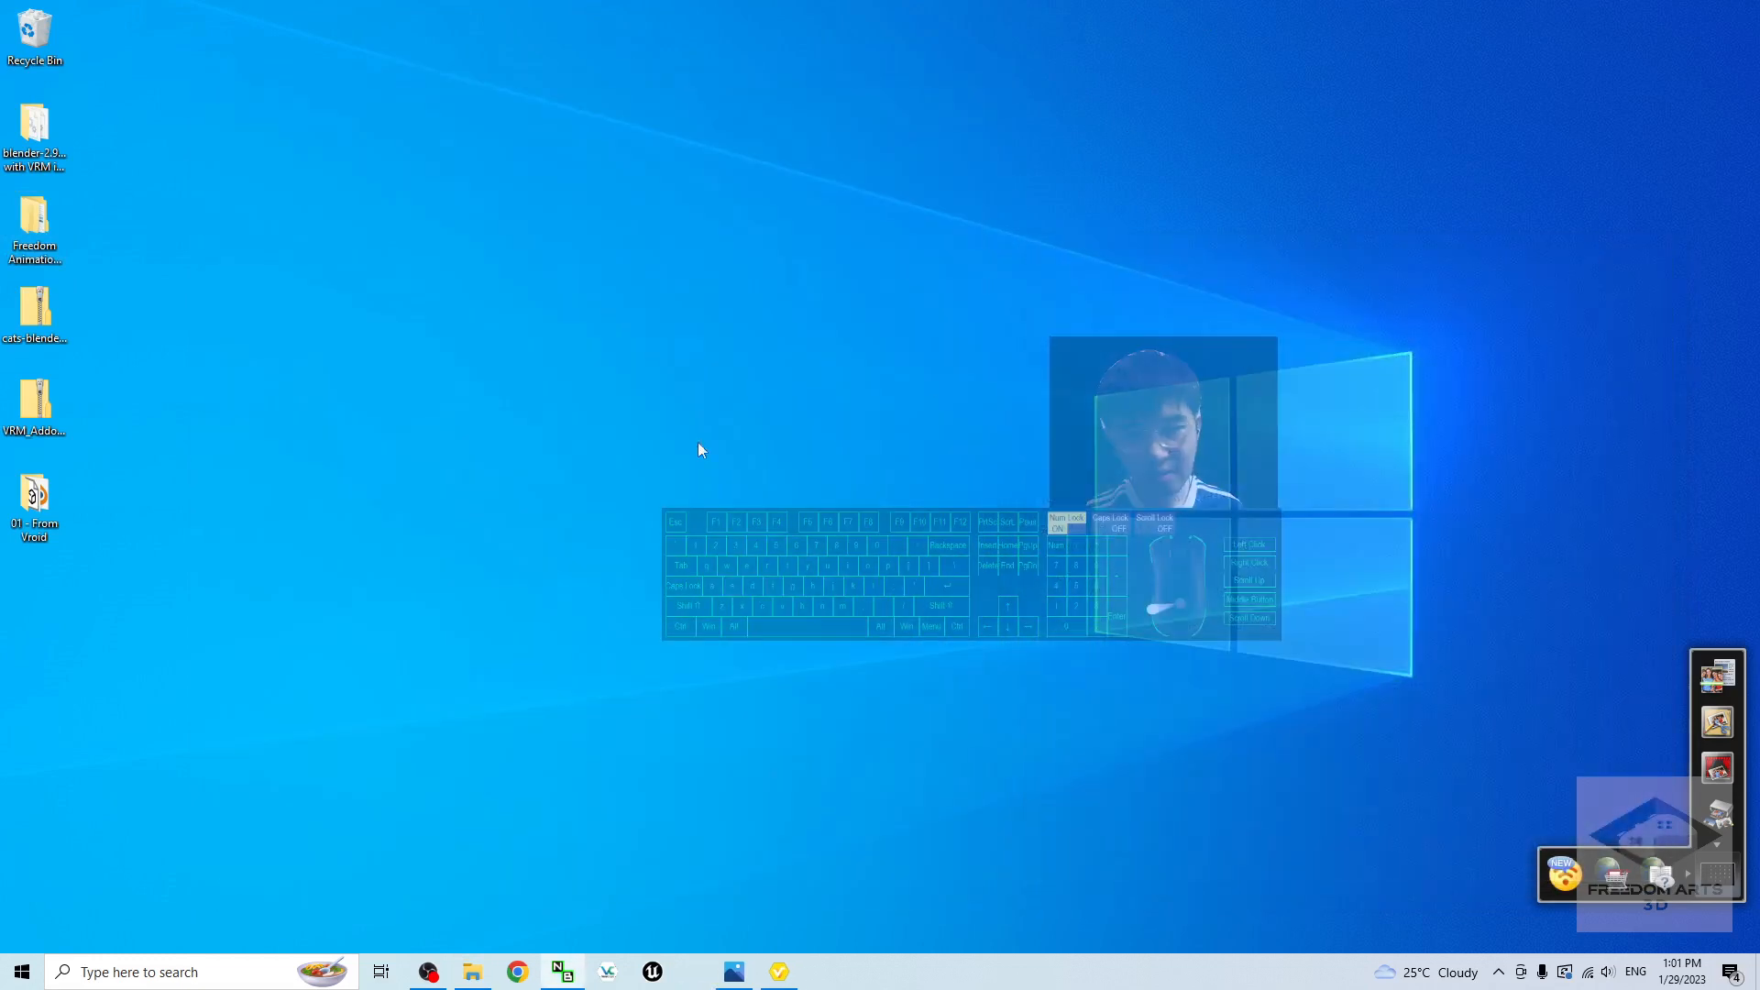
click(661, 977)
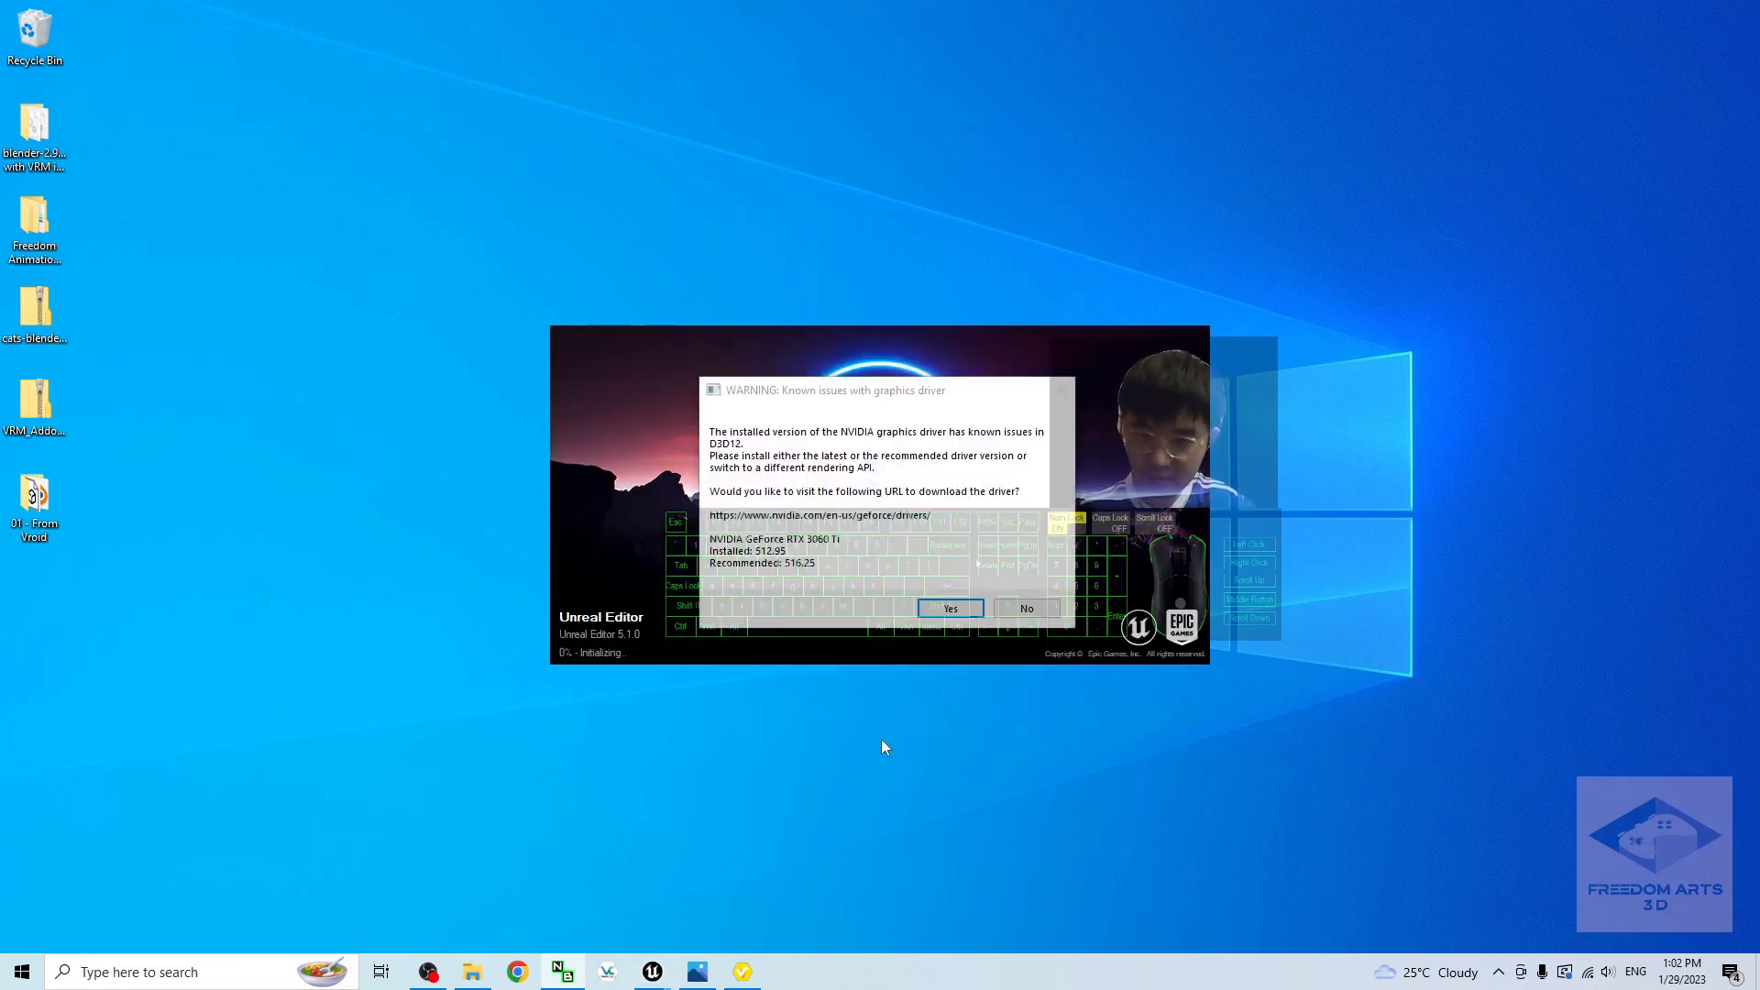
click(1032, 610)
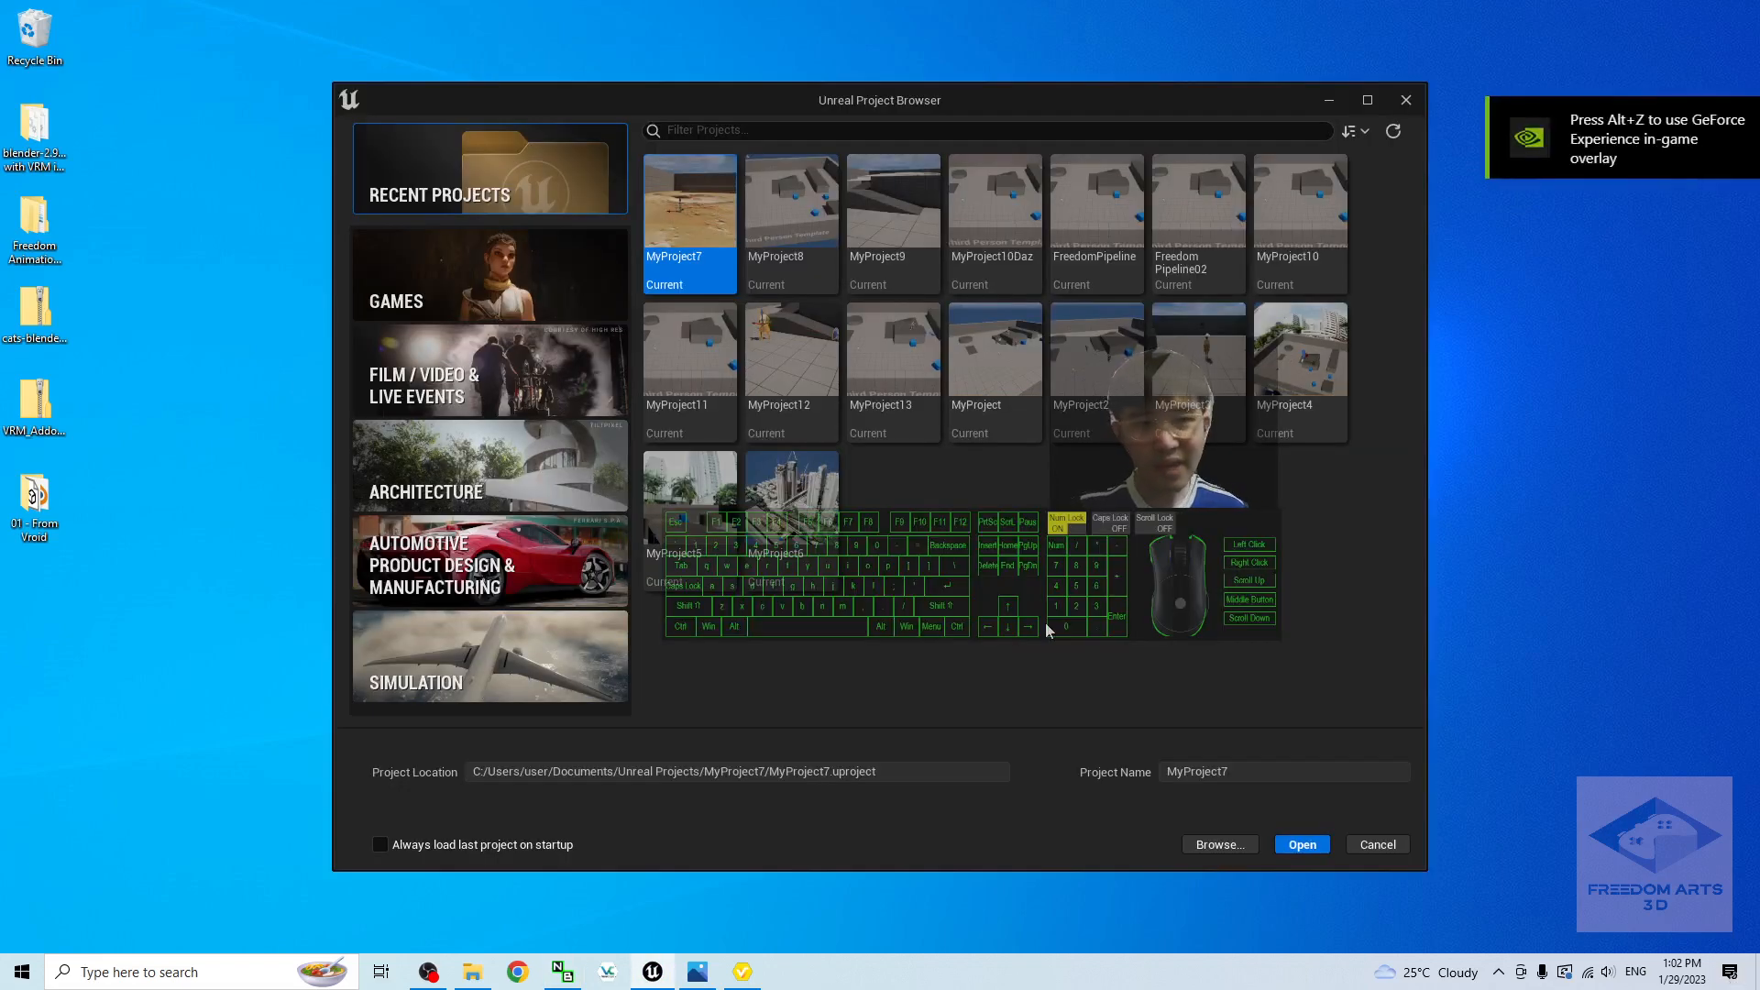
Step: Create a Games project from the Third Person template named MyProject14, declining the graphics driver download
click(459, 291)
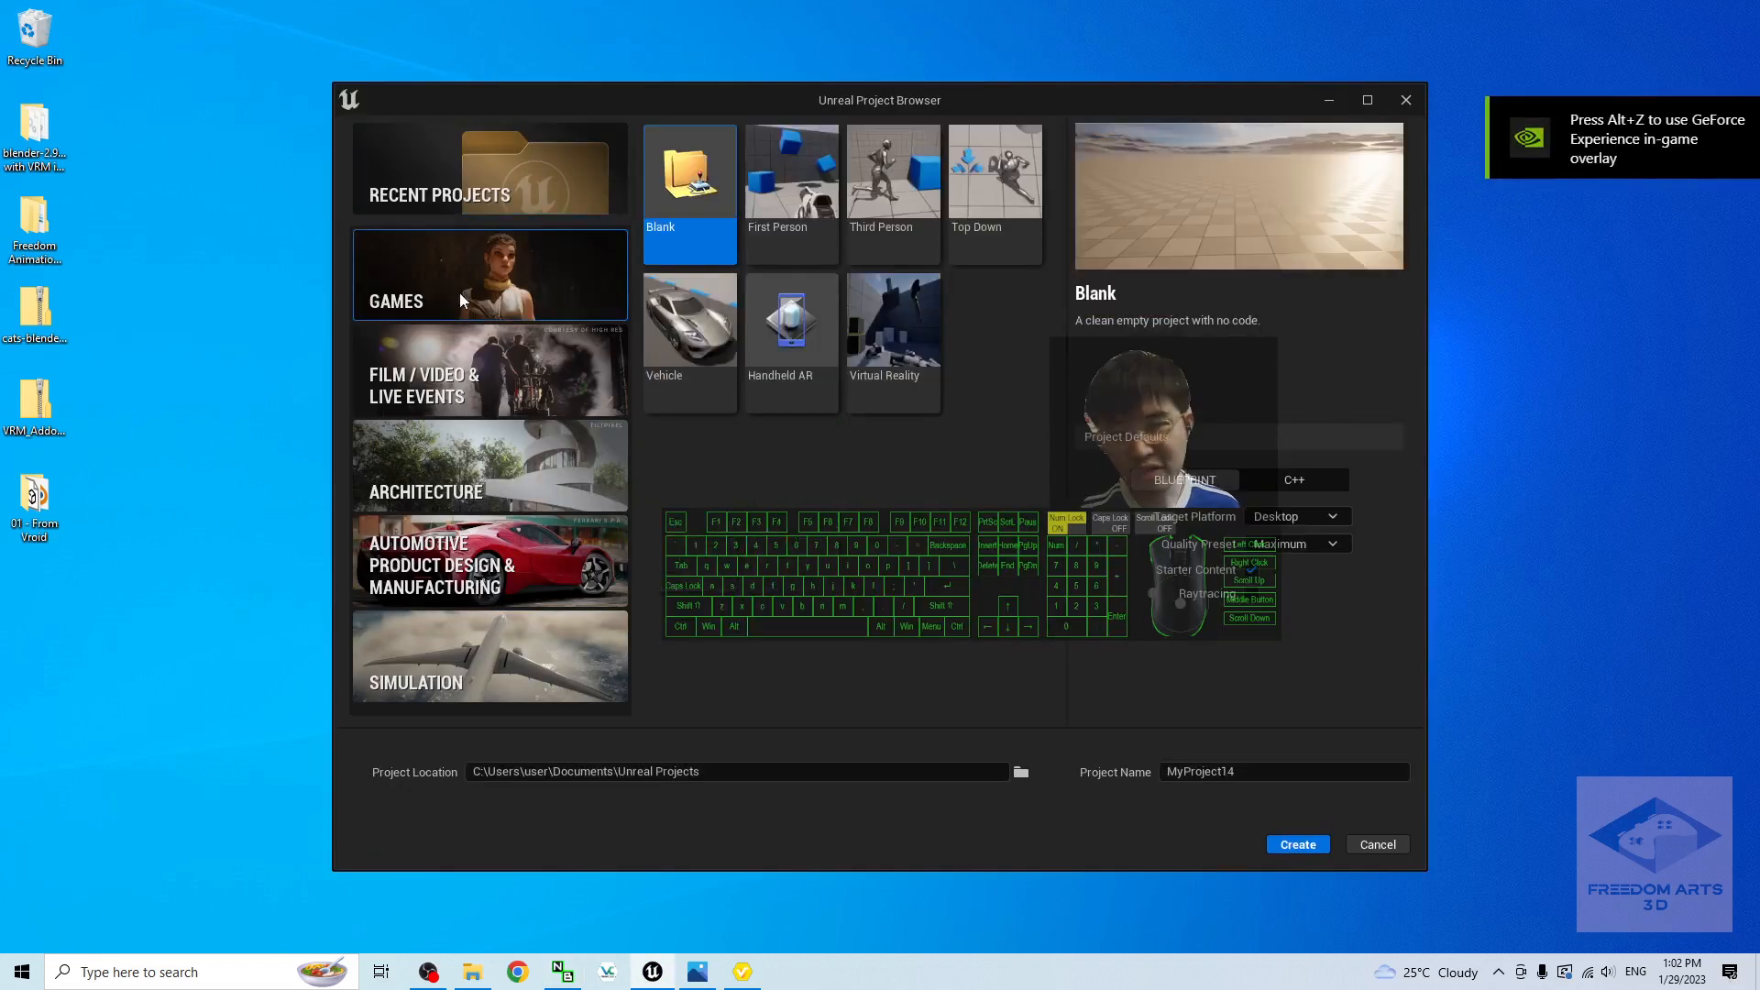
click(891, 197)
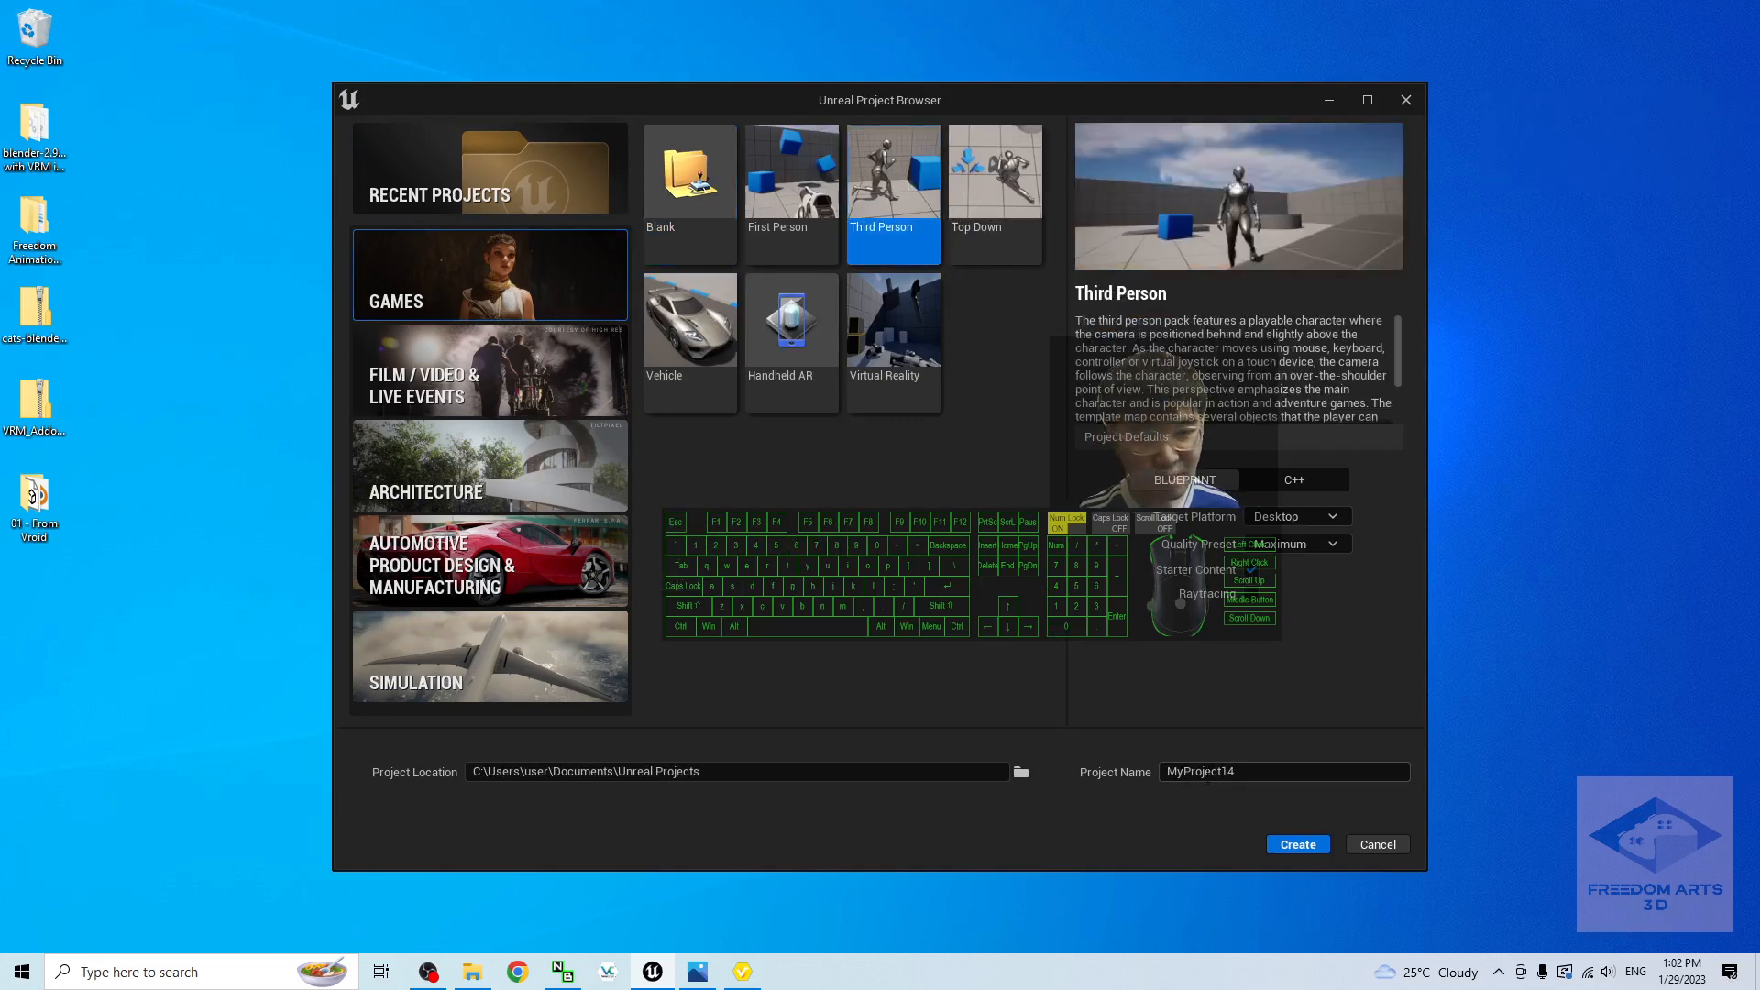
click(1234, 771)
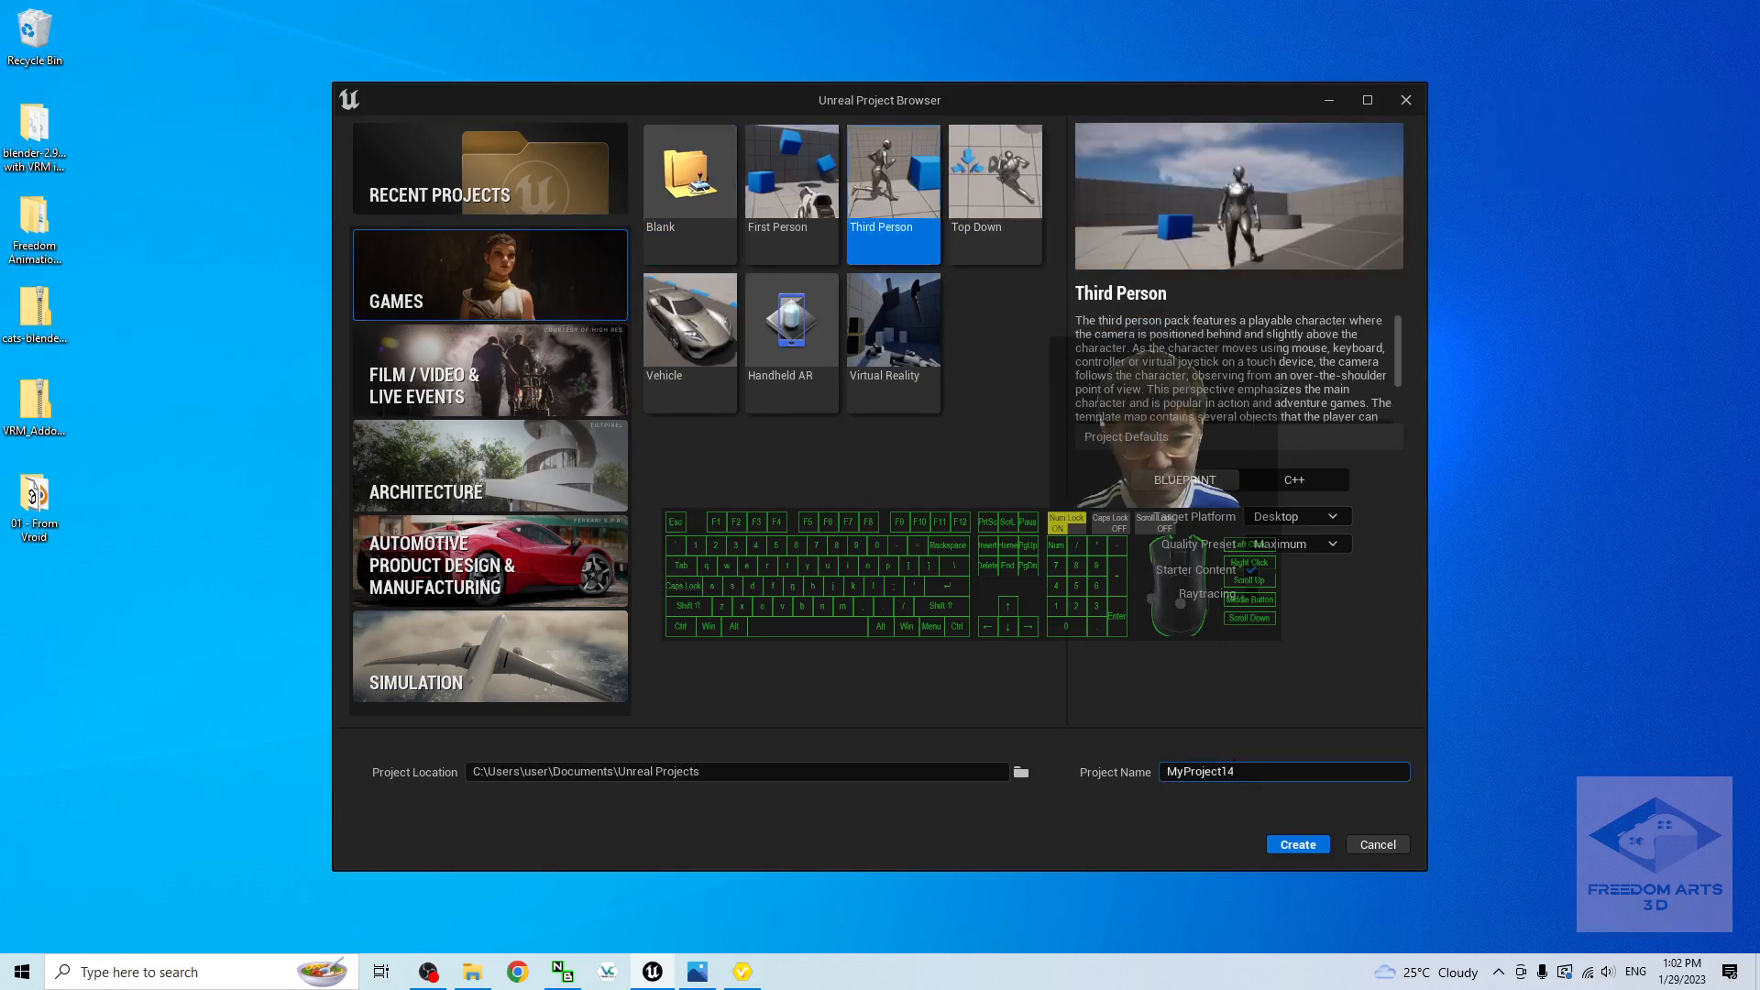
click(1300, 846)
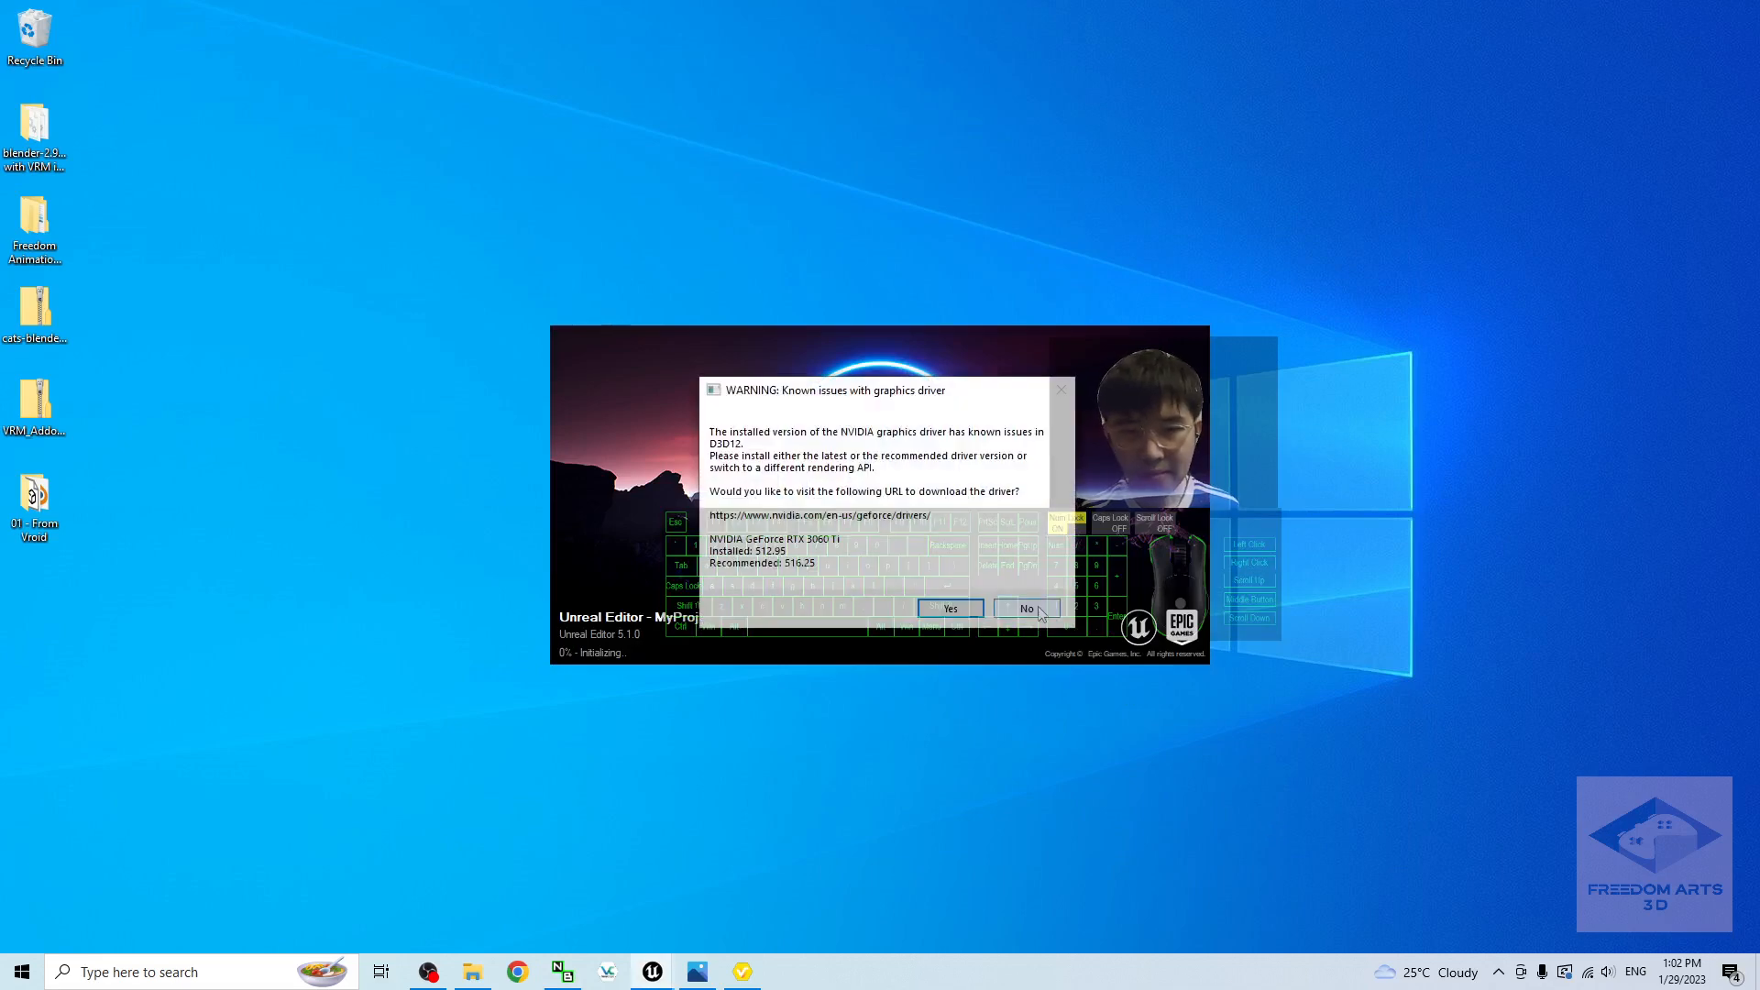
click(1038, 611)
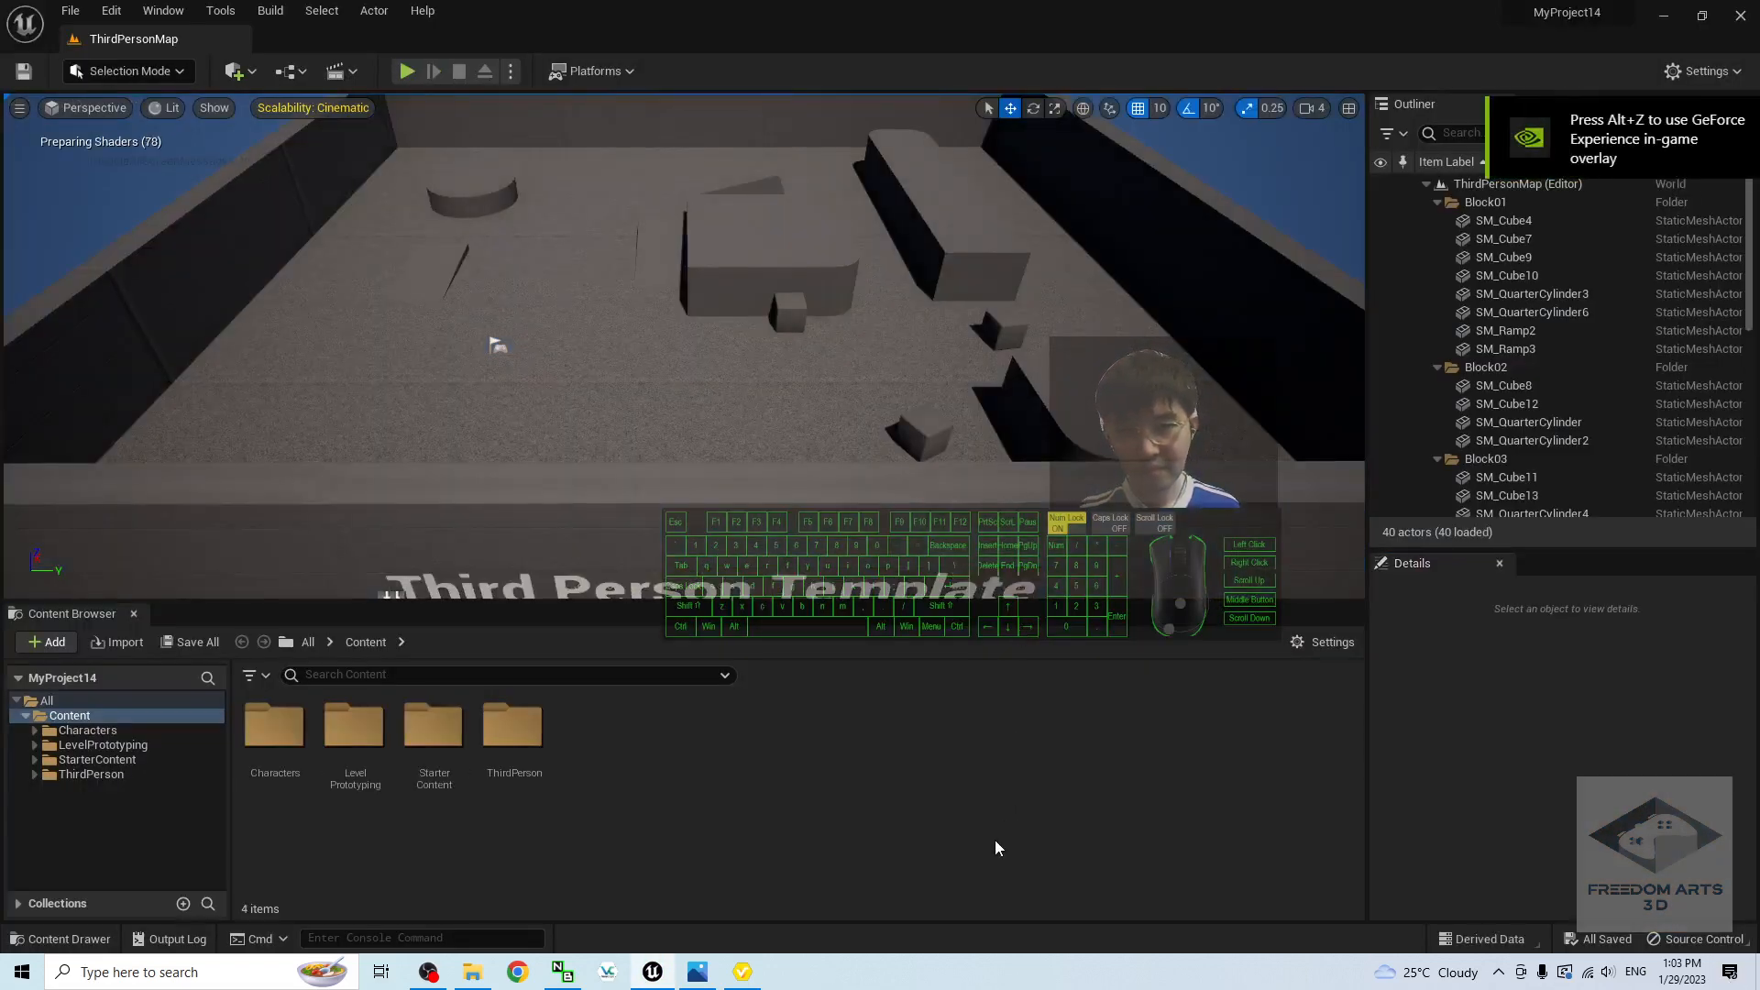
Step: Play-test the ThirdPersonMap level by running and jumping the mannequin around the blocks and ramp, and end the play session
scroll(770, 378, down, 3)
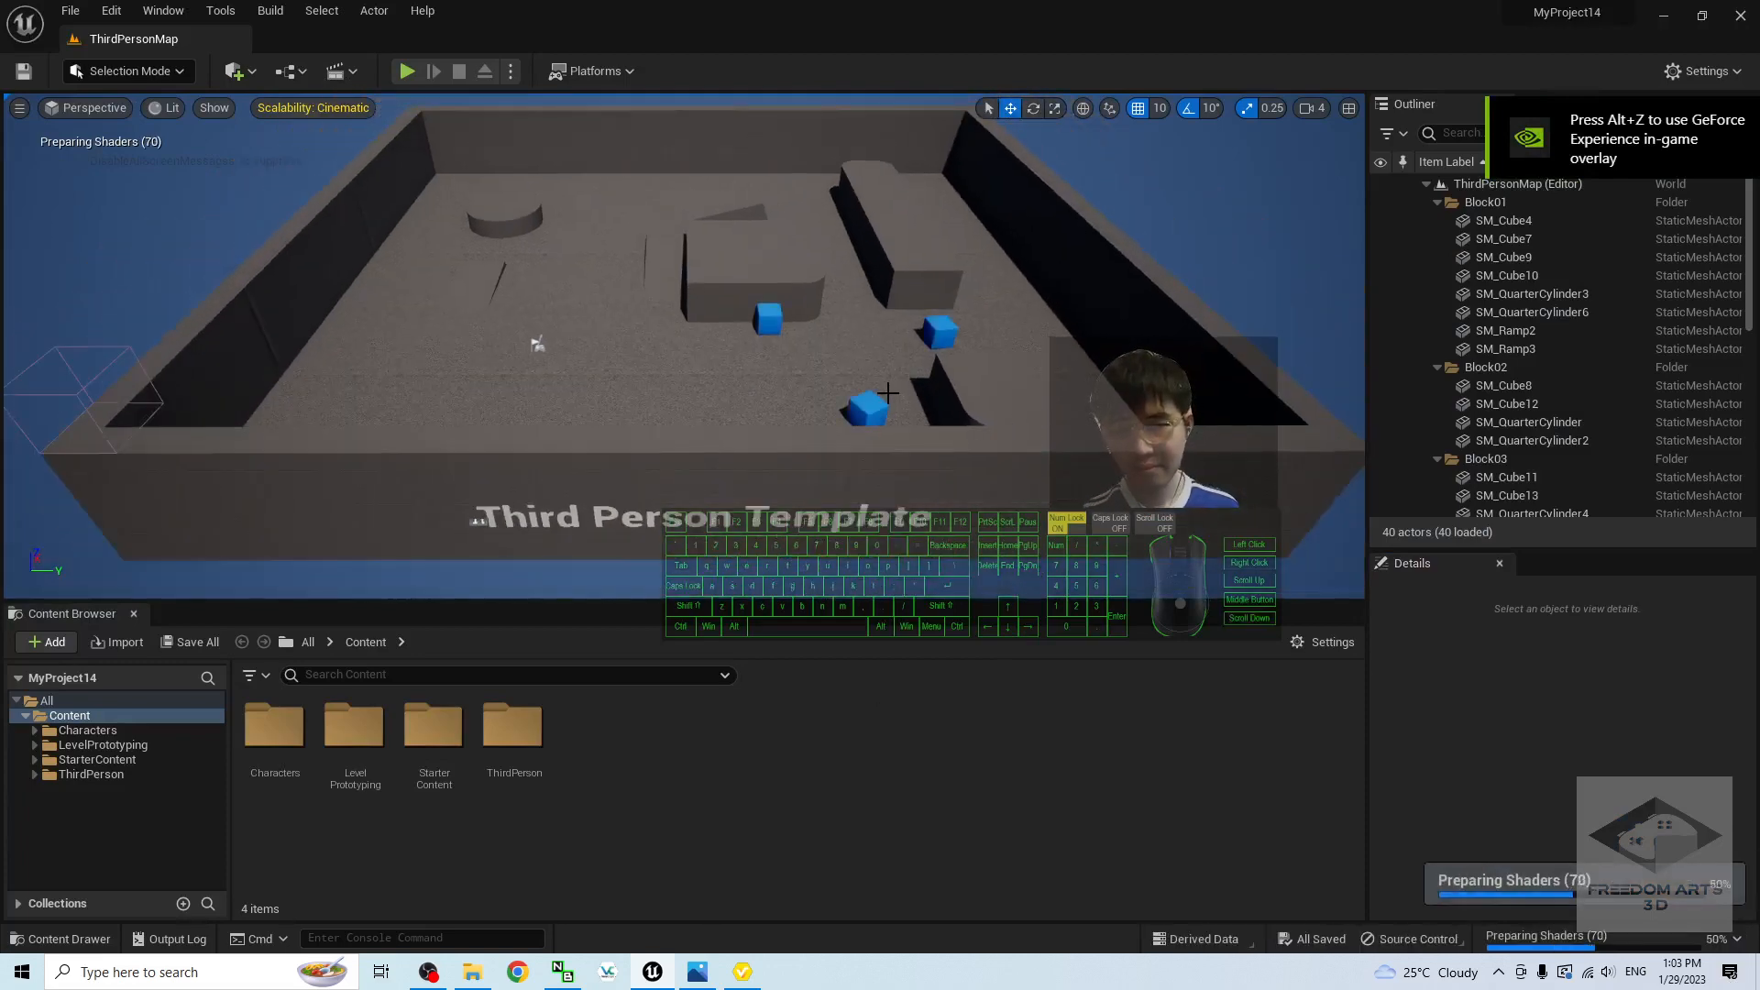
right_drag(858, 401, 807, 358)
key(w)
key(s)
key(w)
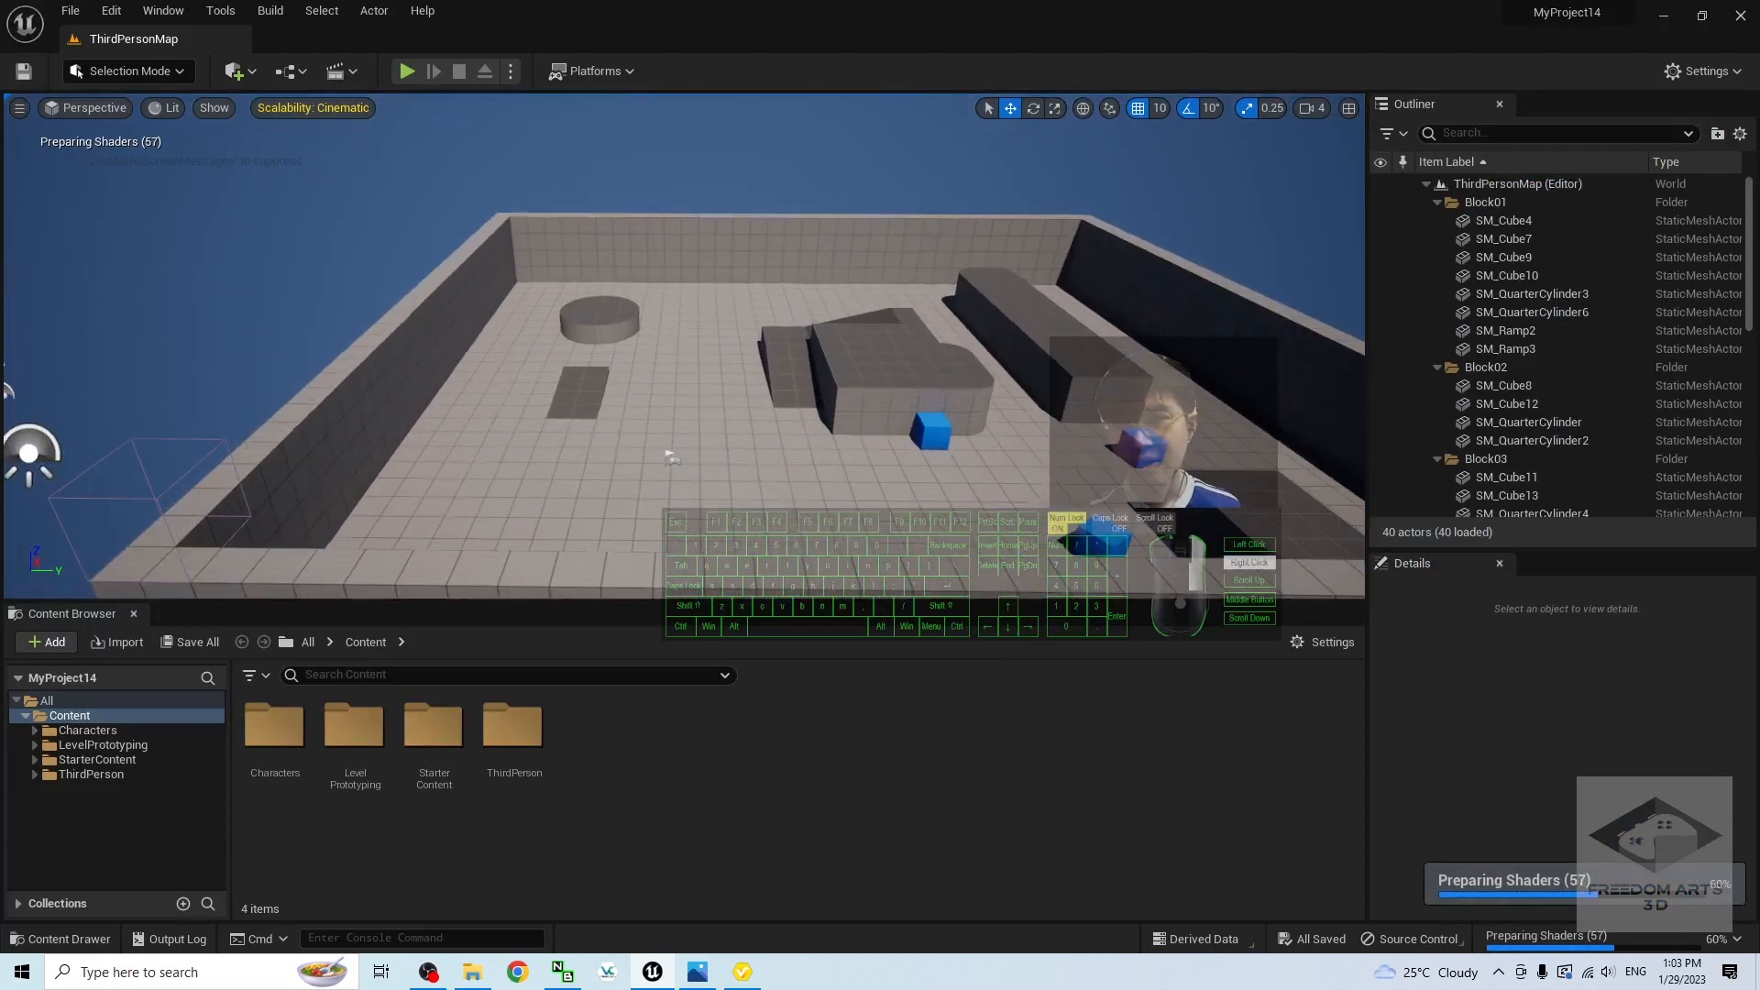
click(407, 71)
click(756, 273)
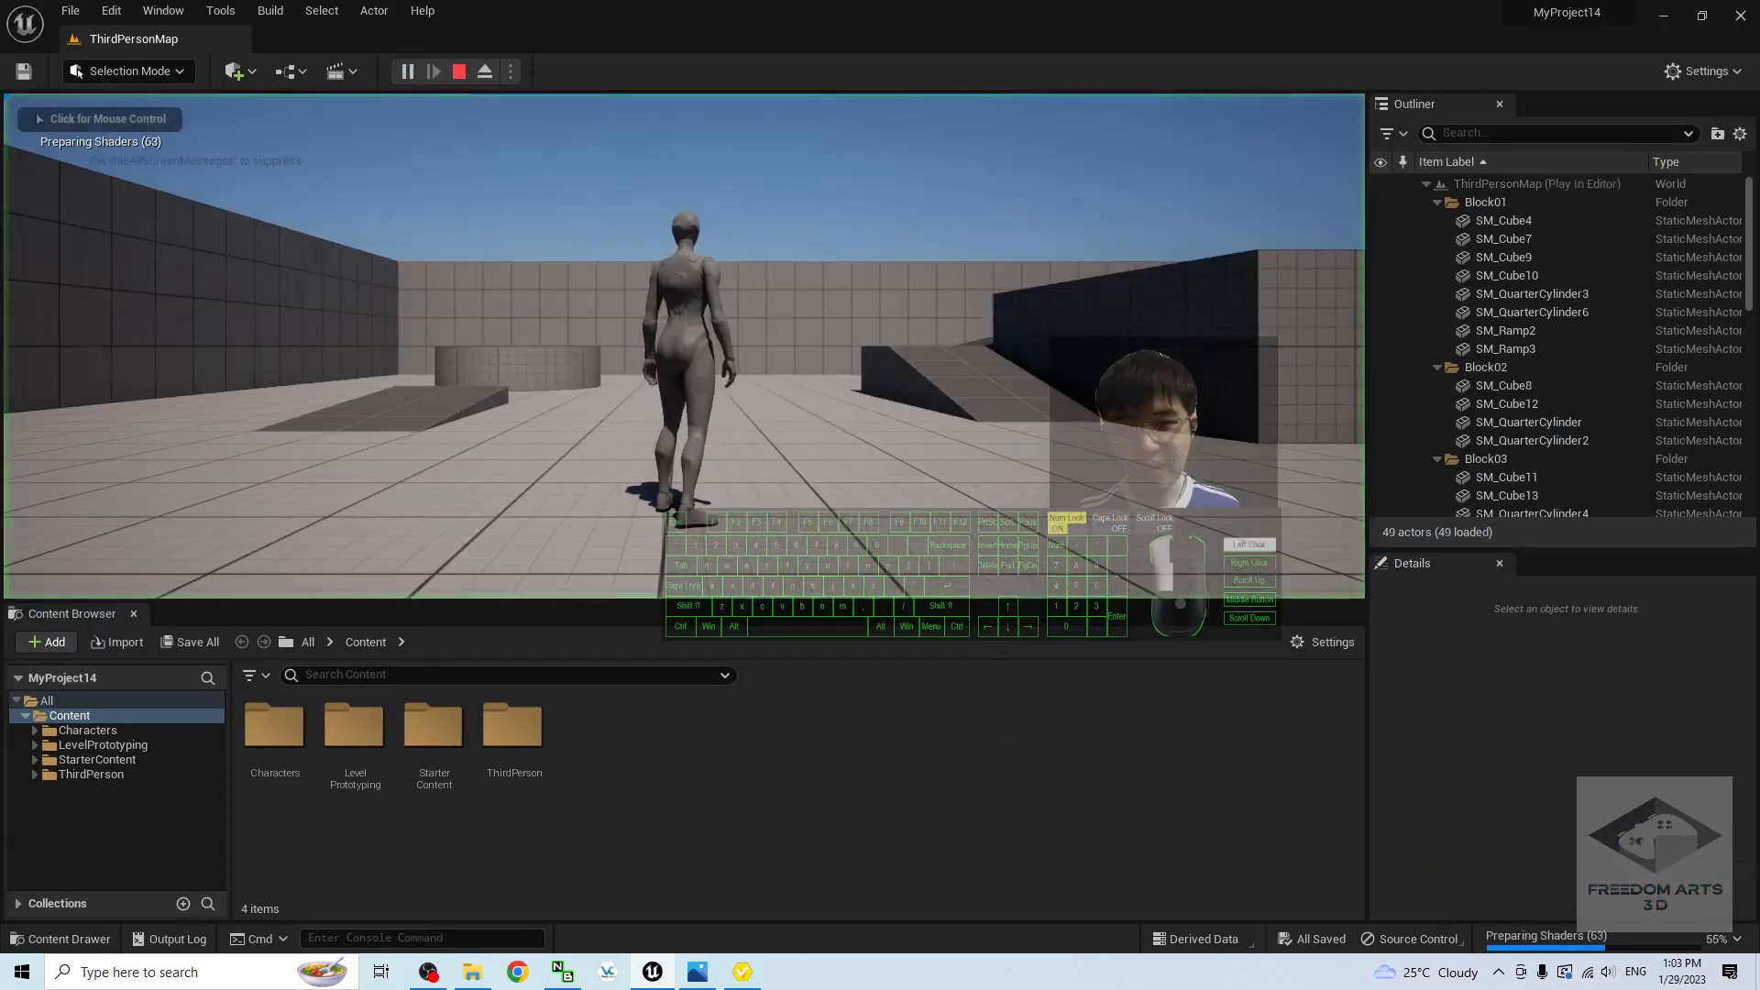
key(w)
key(a)
key(s)
key(d)
key(w)
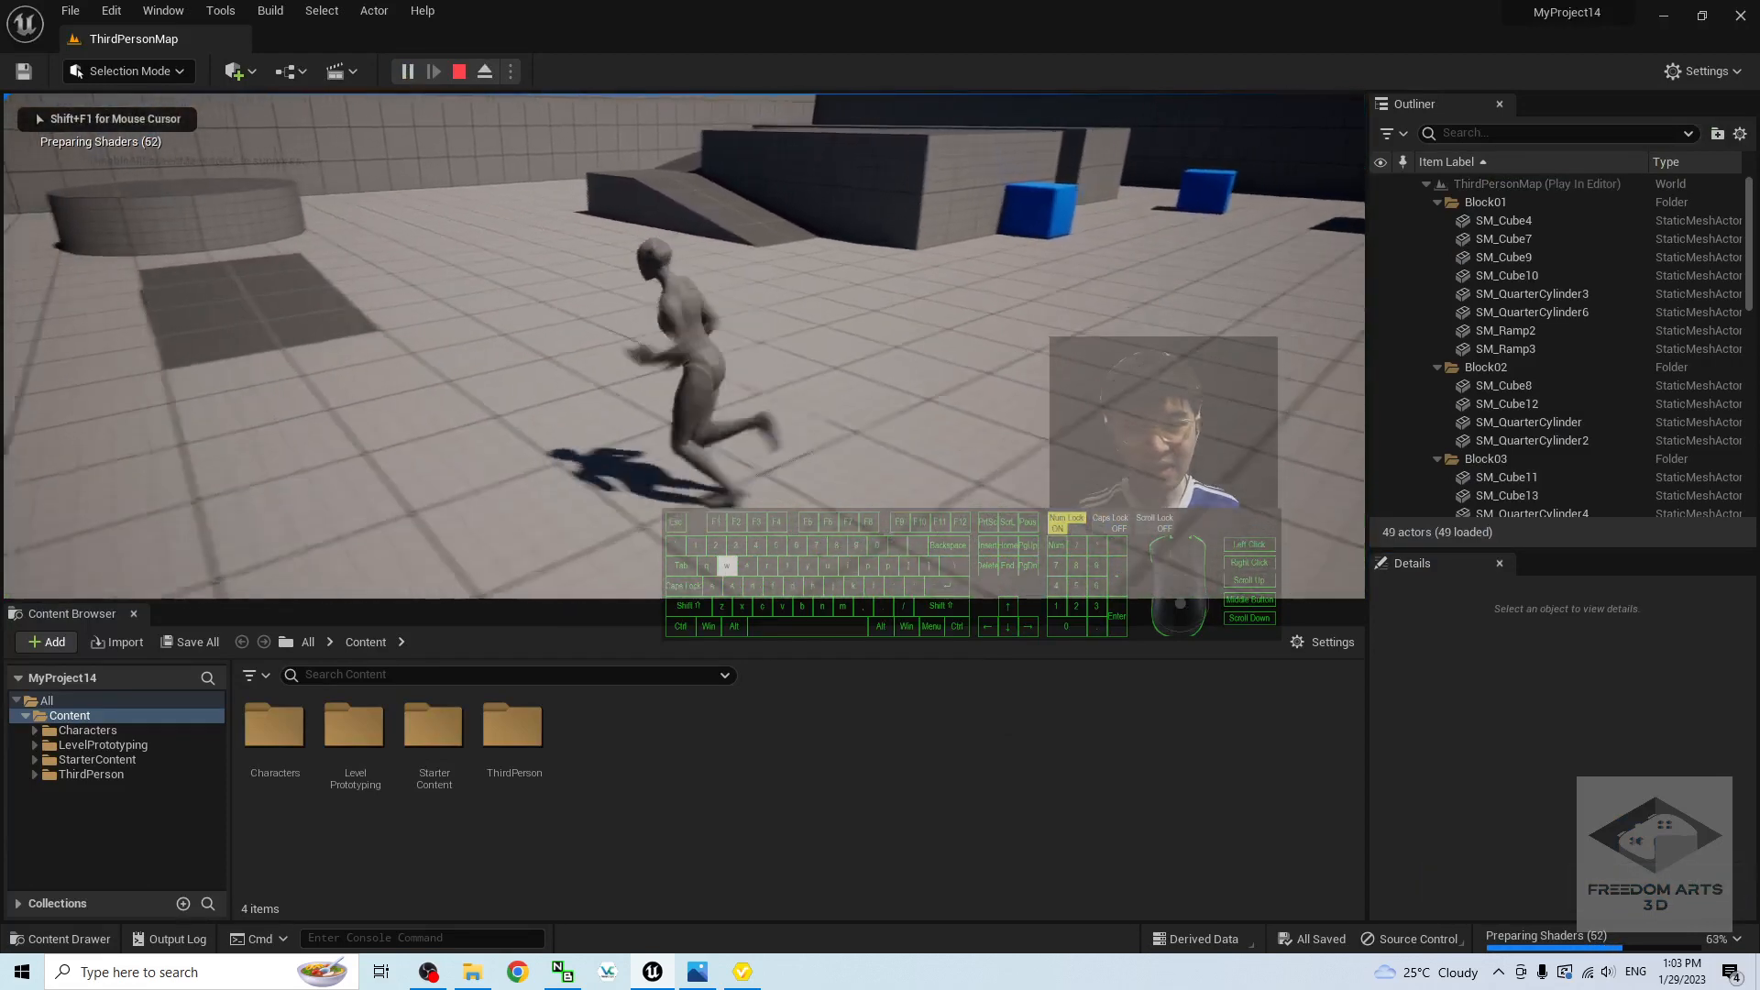
key(d)
key(space)
key(a)
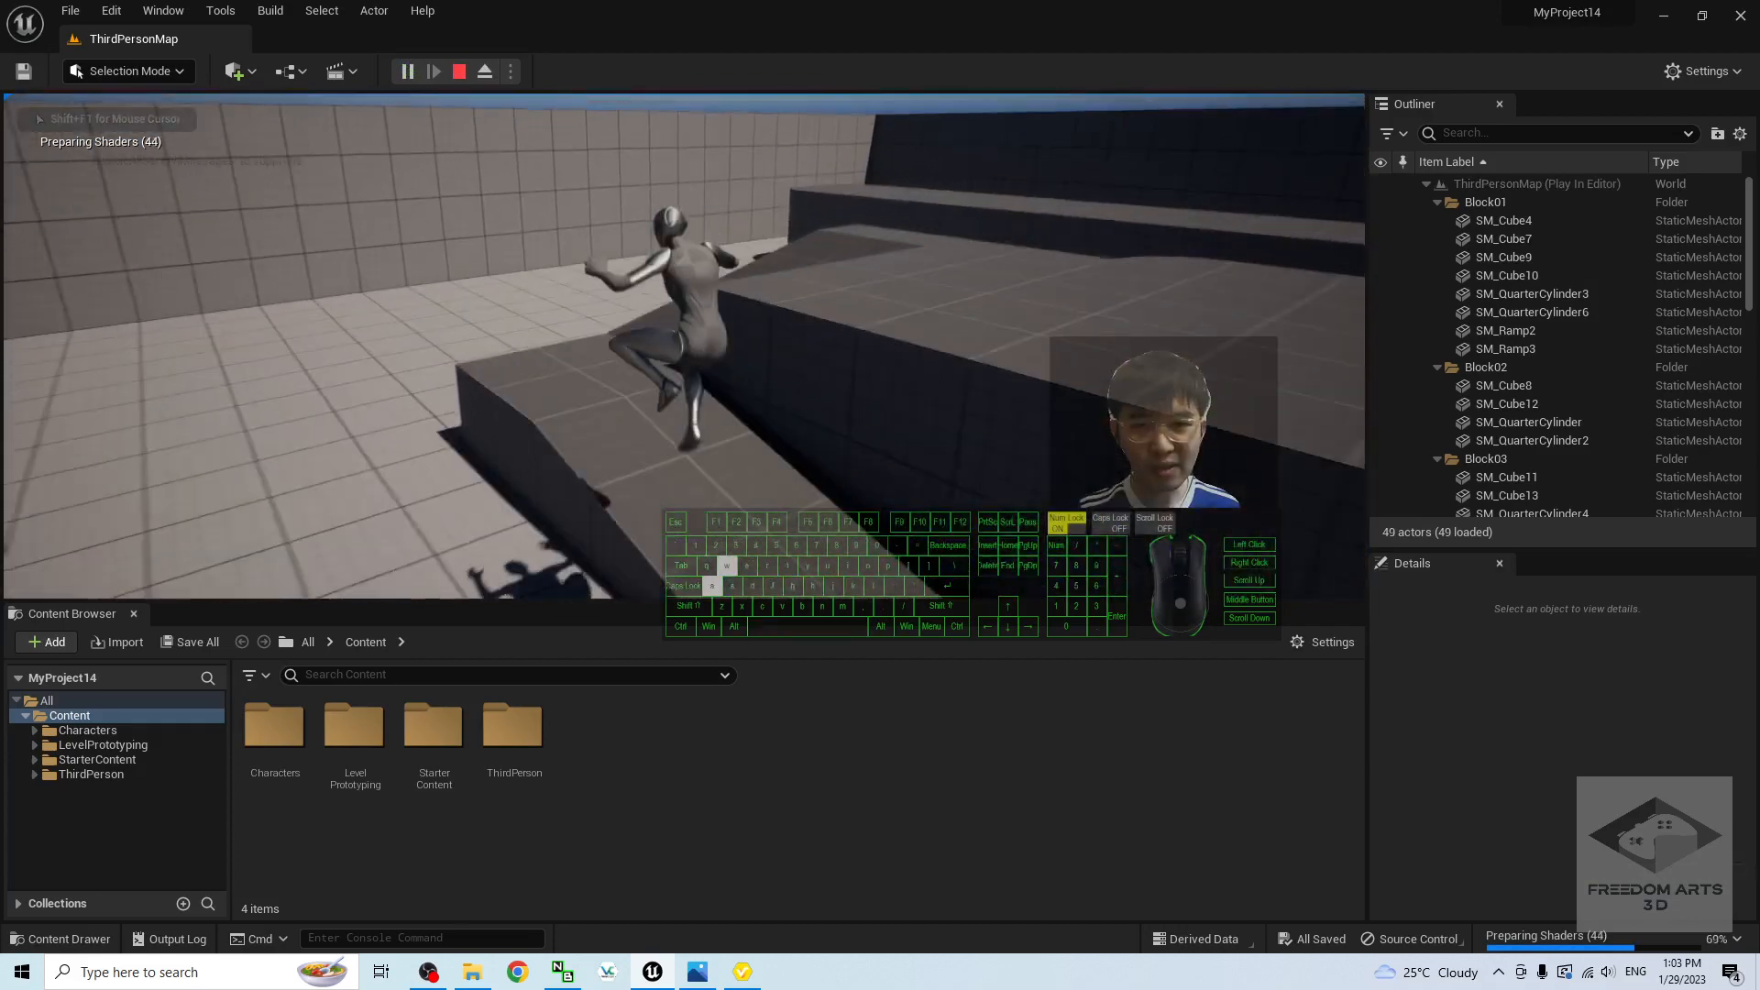
key(s)
key(space)
key(d)
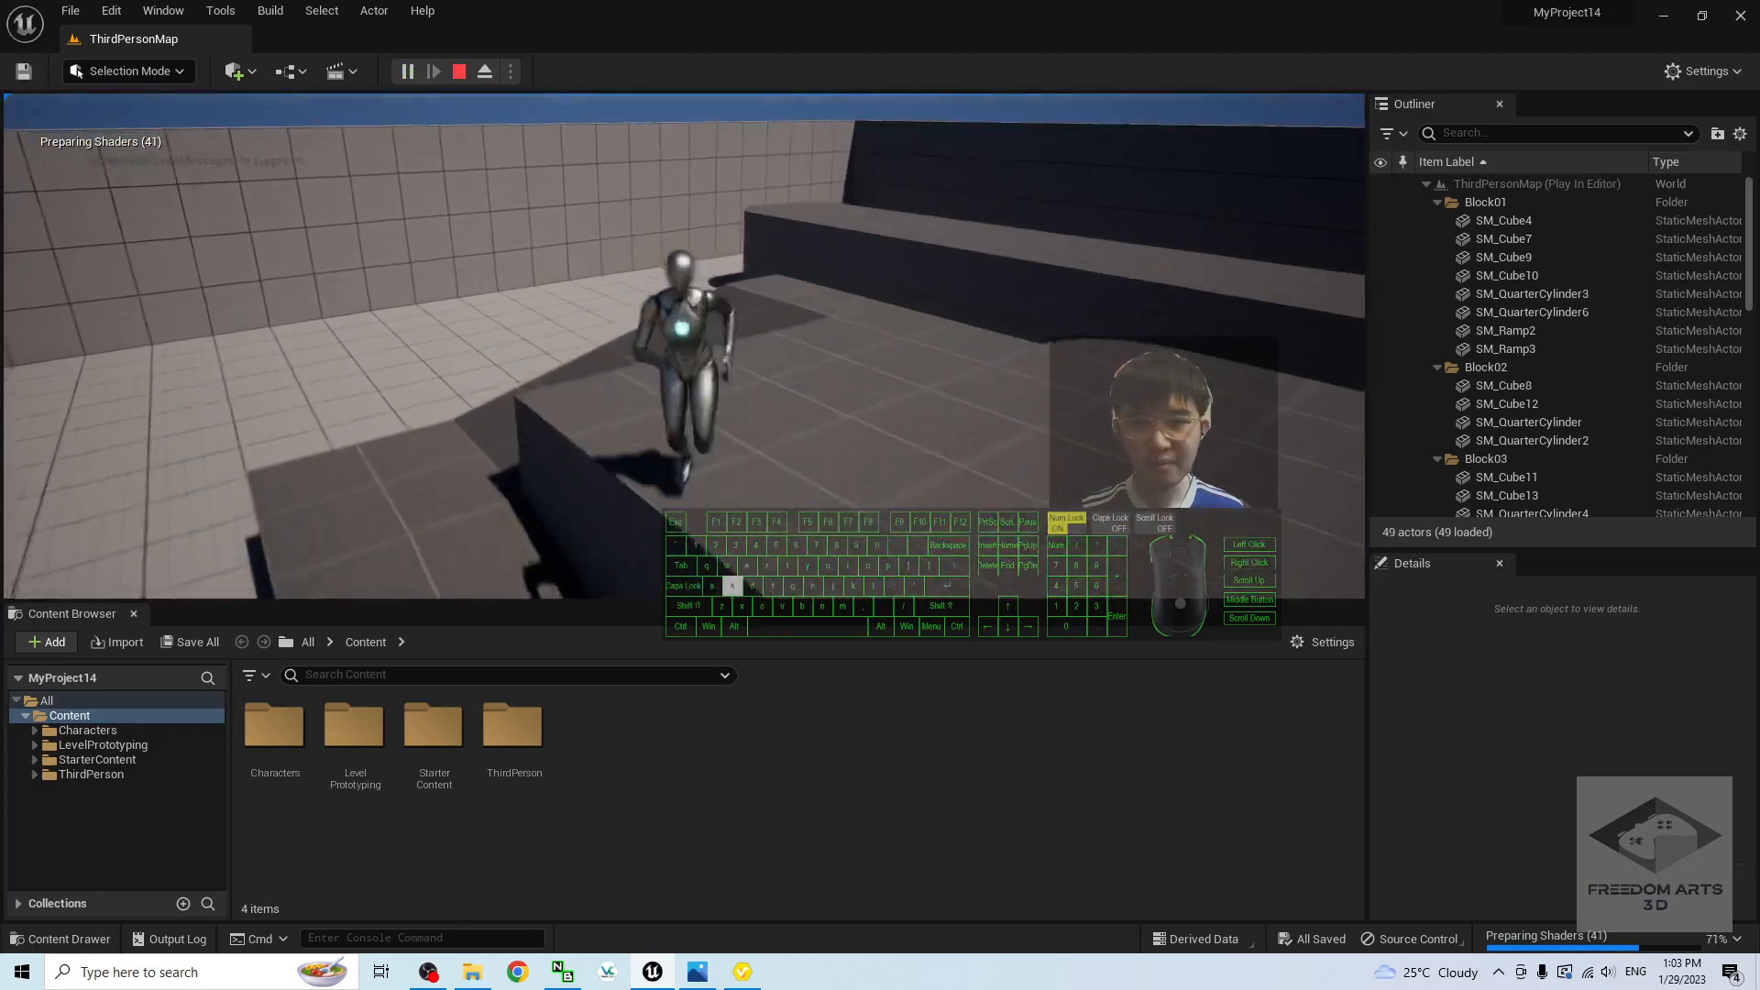
key(space)
key(space)
key(a)
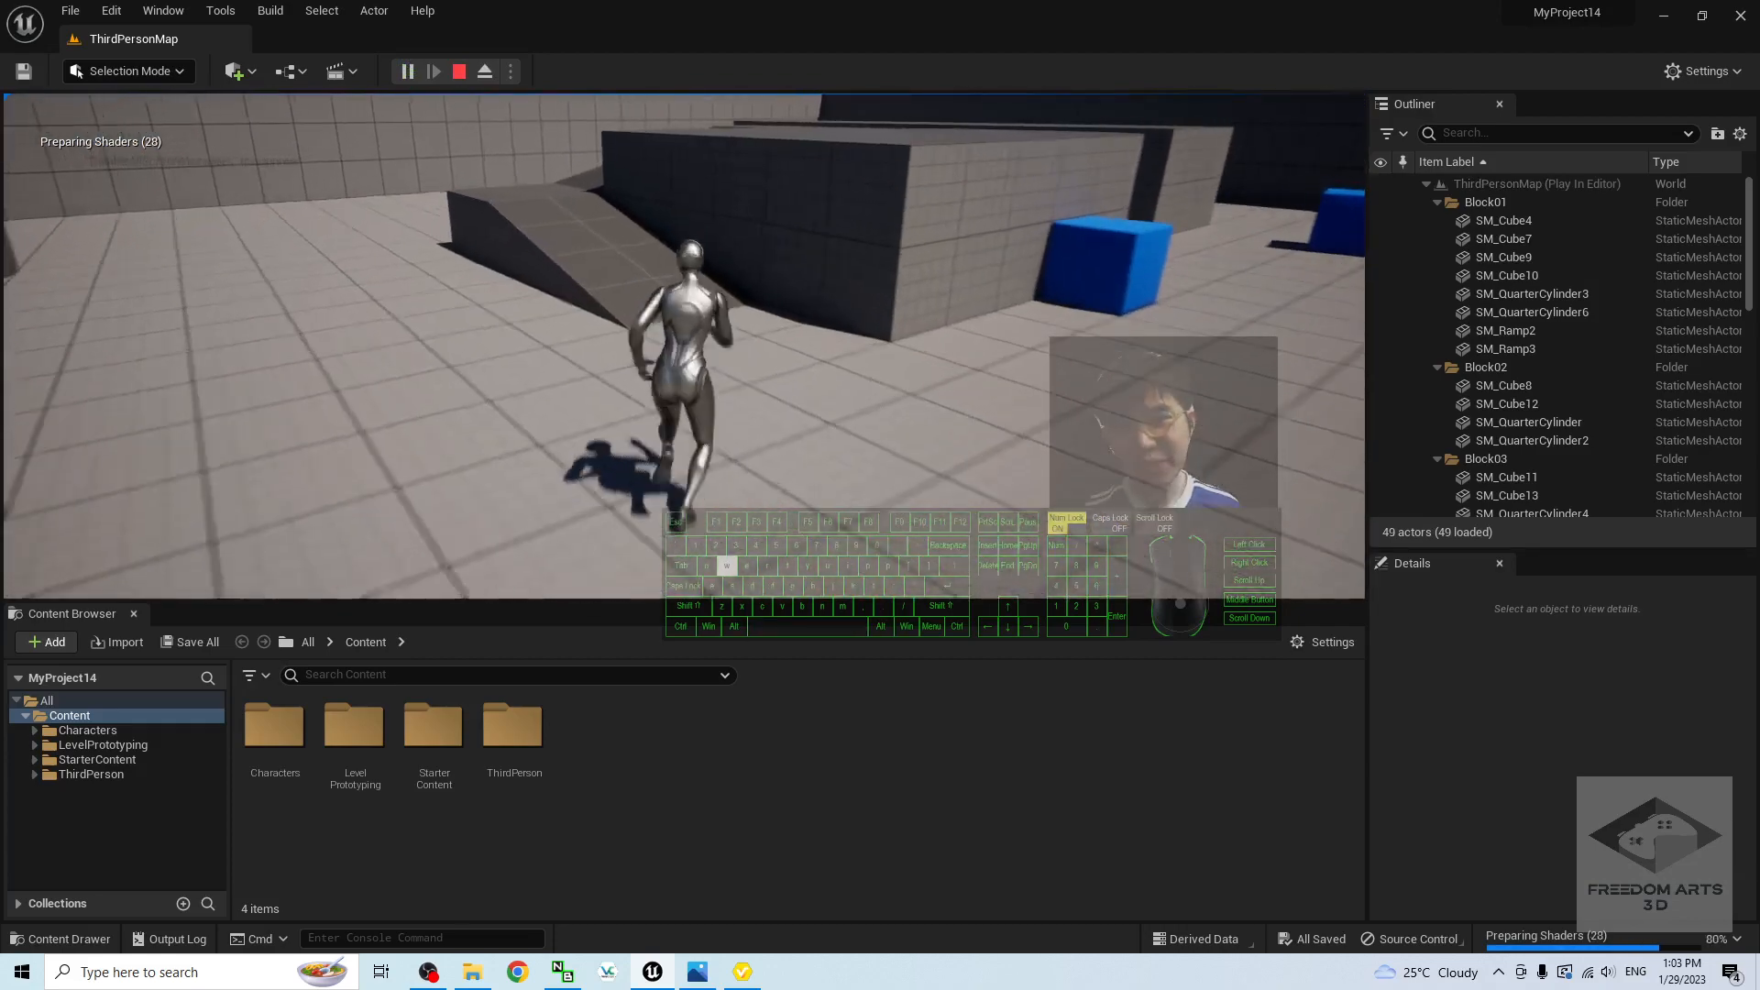
key(Escape)
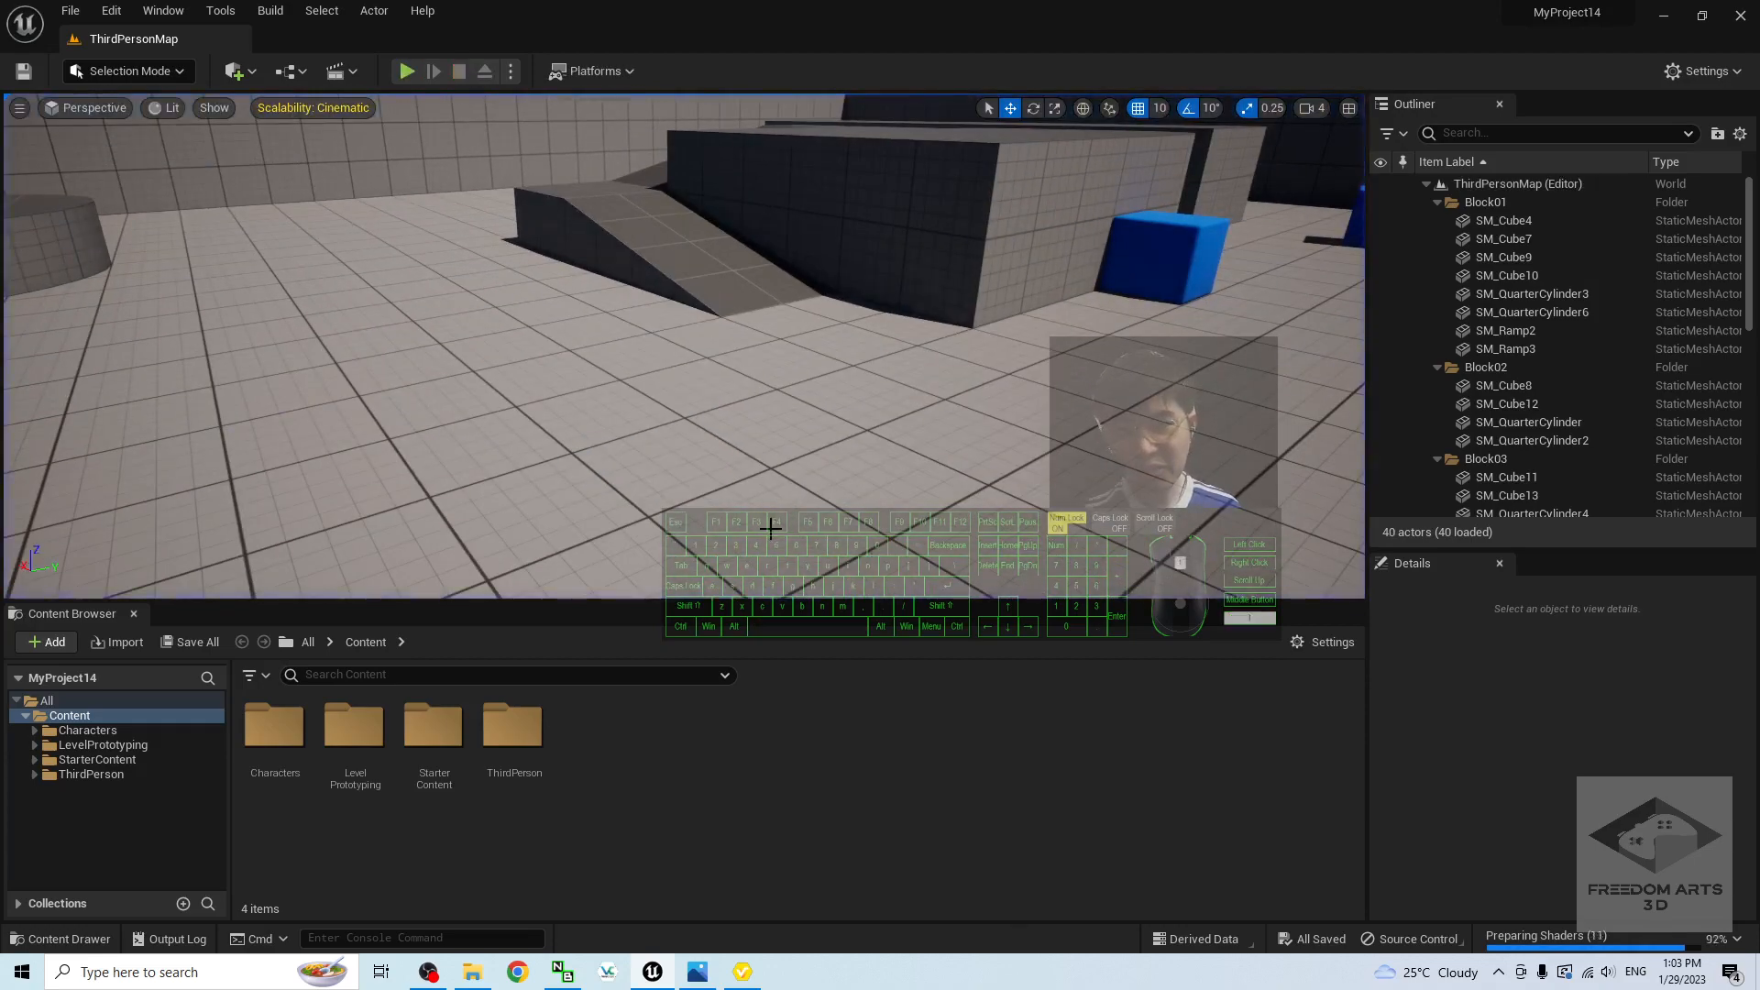
scroll(771, 528, down, 5)
Step: Shrink the Unreal Editor window to expose the desktop folders and select the Freedom Animation Pipeline V8 for UE5.1 folder
drag(685, 9, 985, 90)
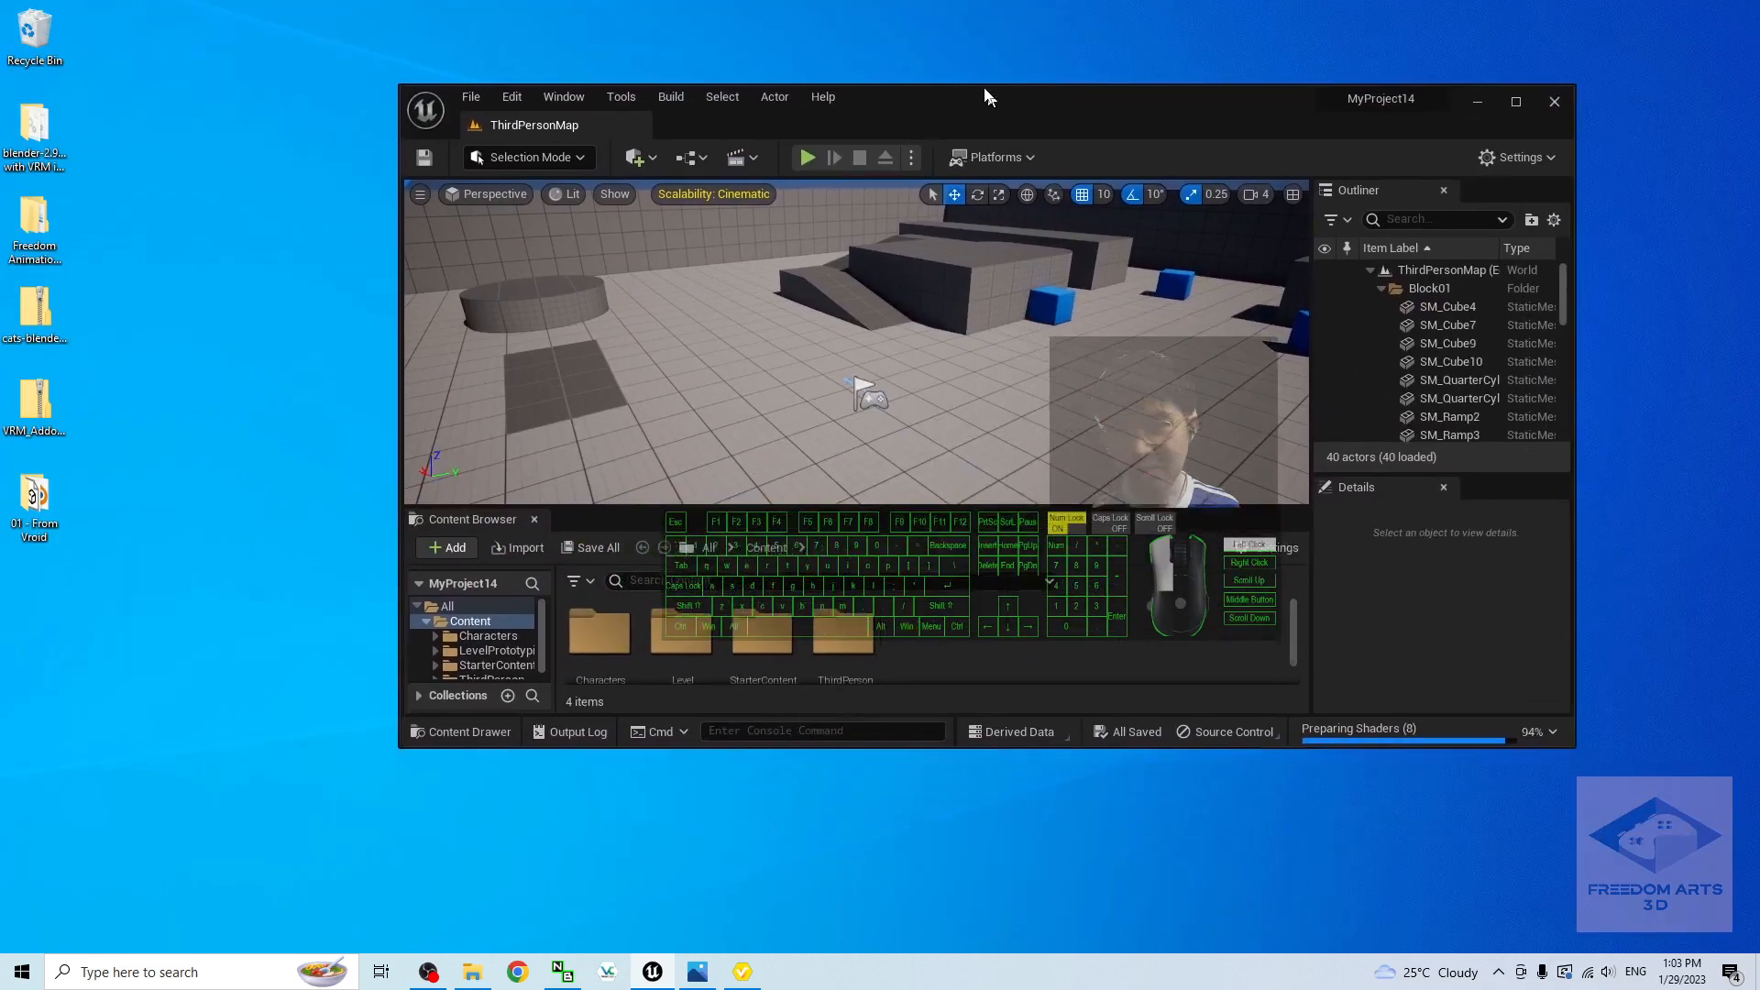
double_click(985, 90)
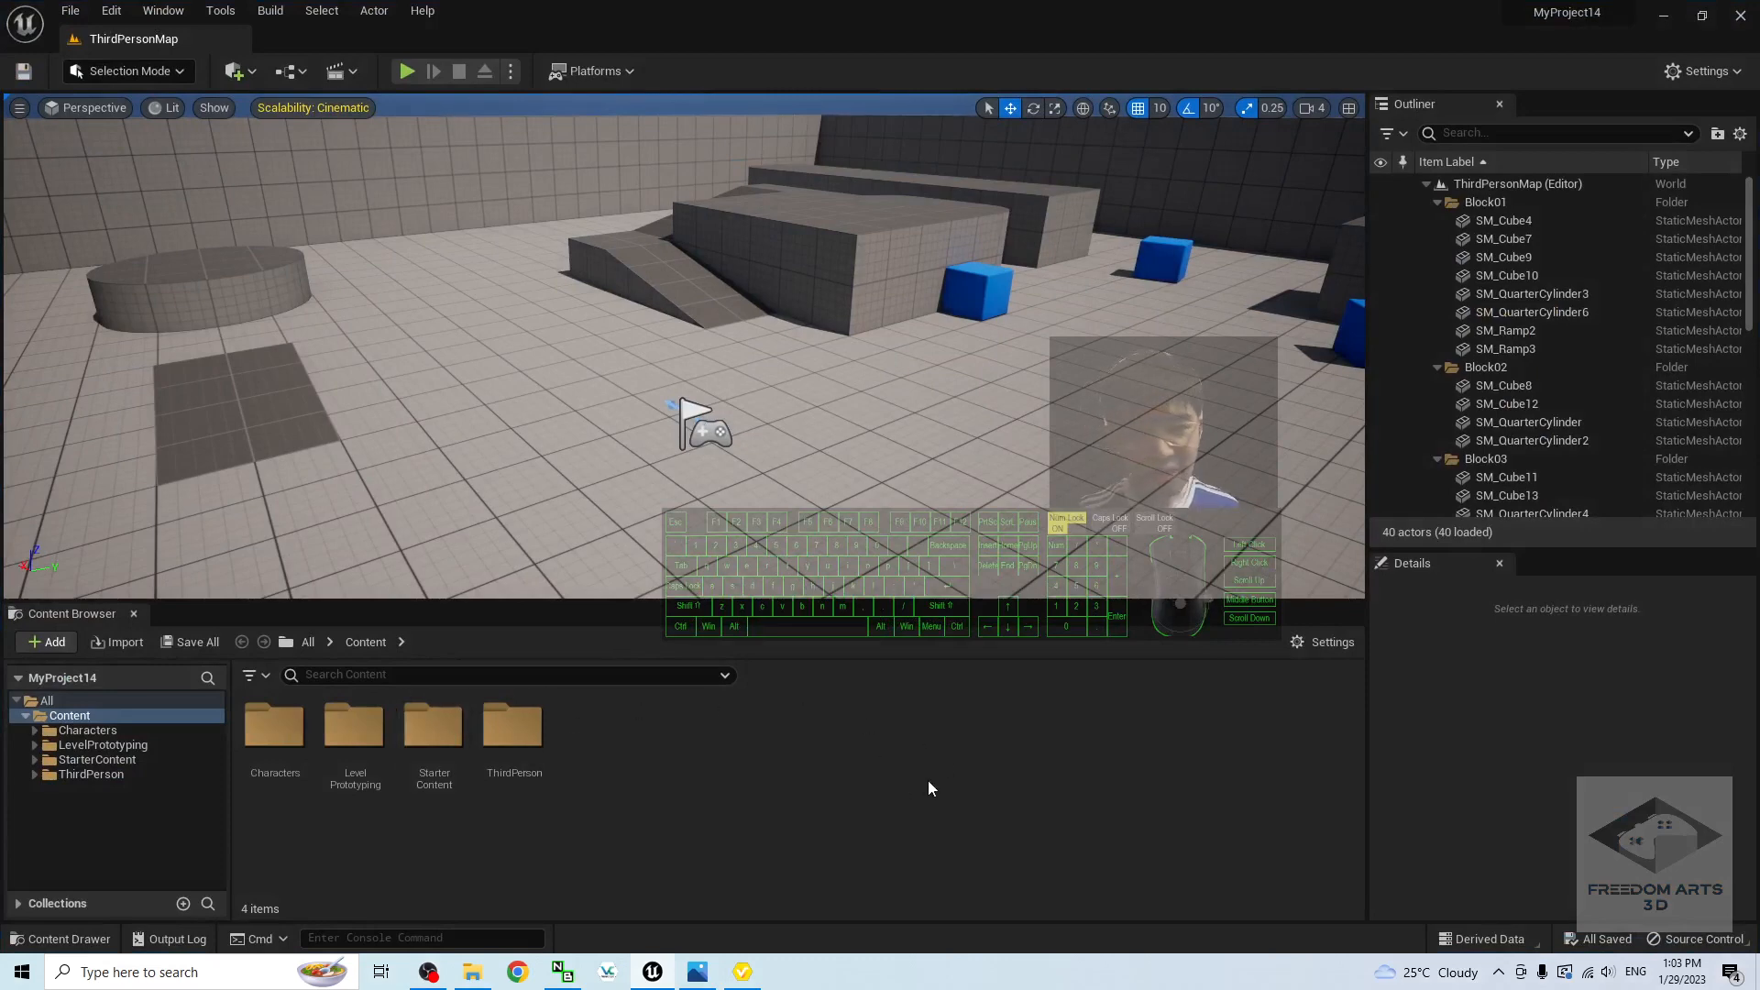
drag(791, 8, 976, 68)
drag(996, 724, 974, 852)
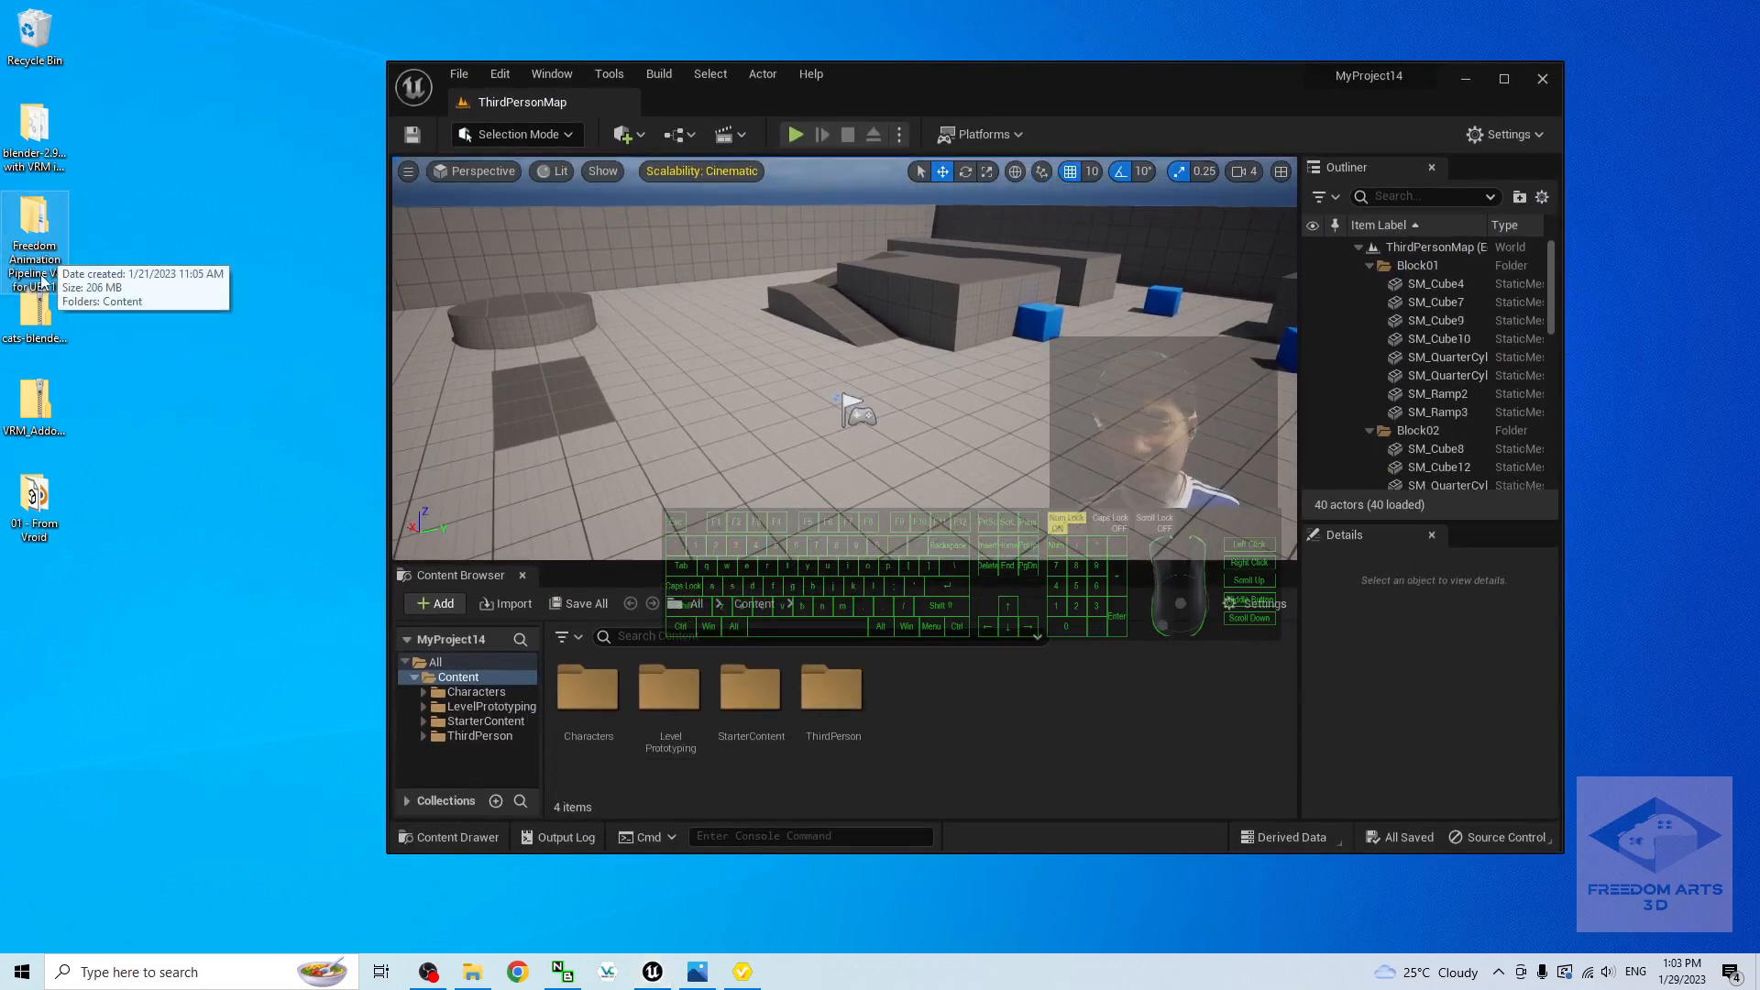
click(35, 220)
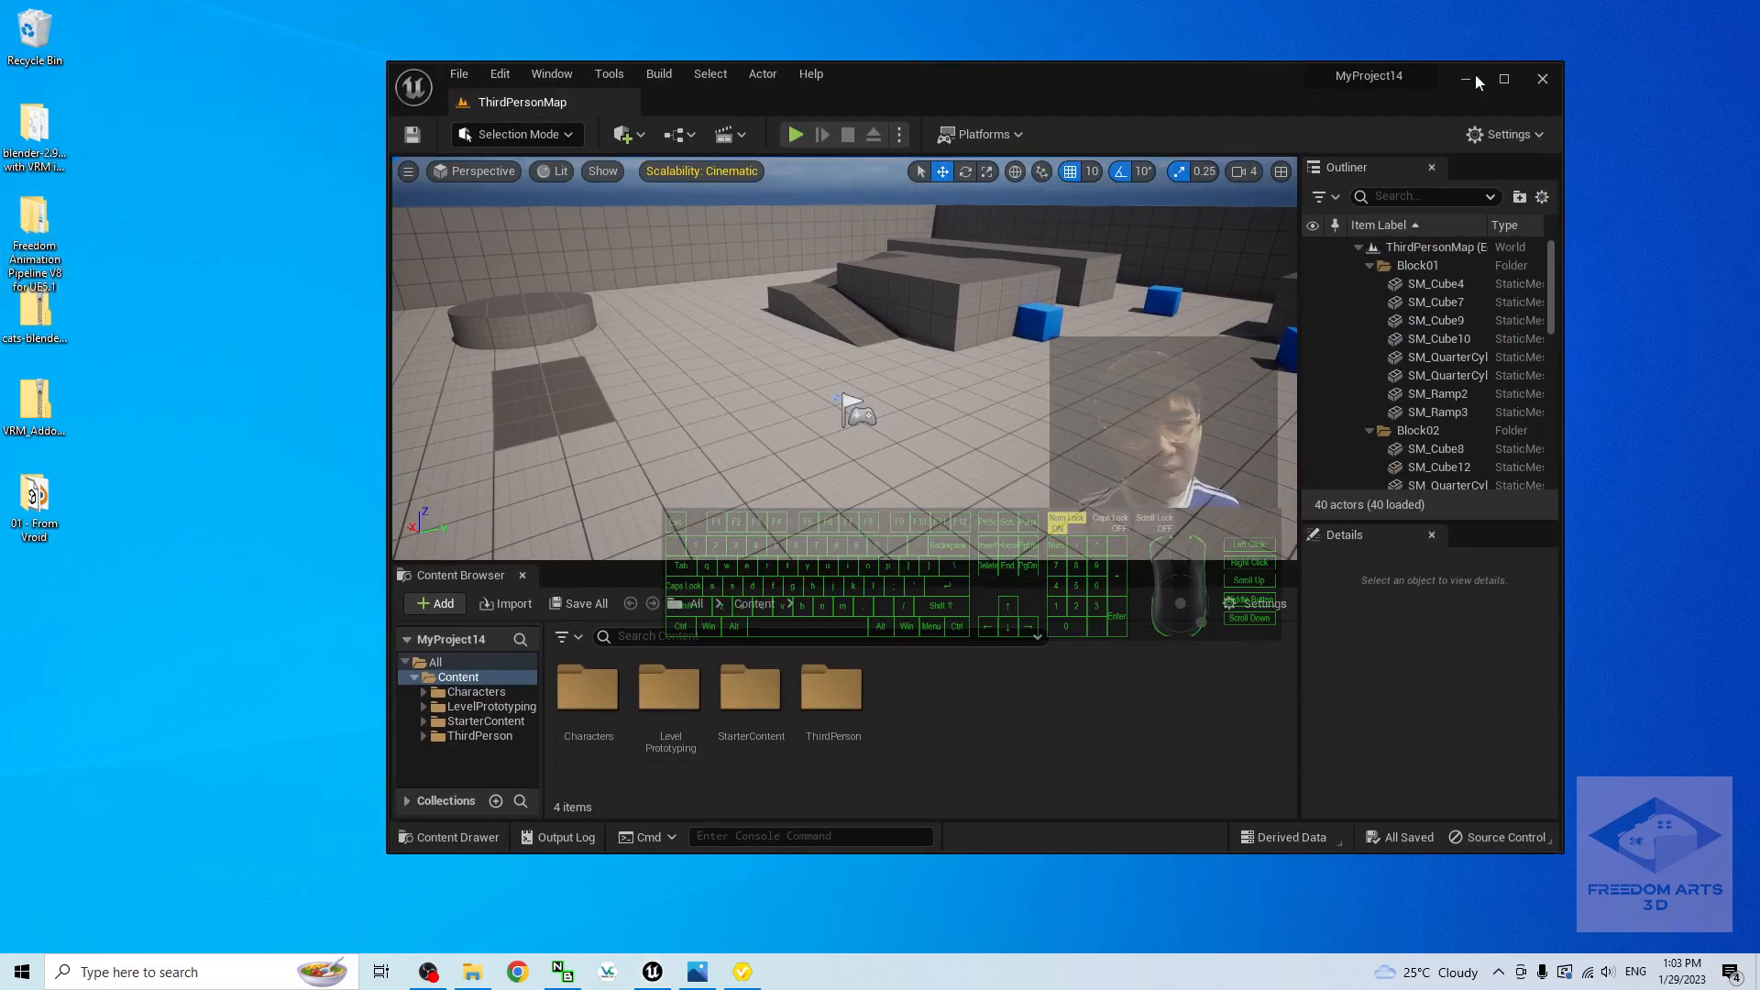
Step: In File Explorer, open the Content folder of MyProject14 under Documents, Unreal Projects
right_click(474, 978)
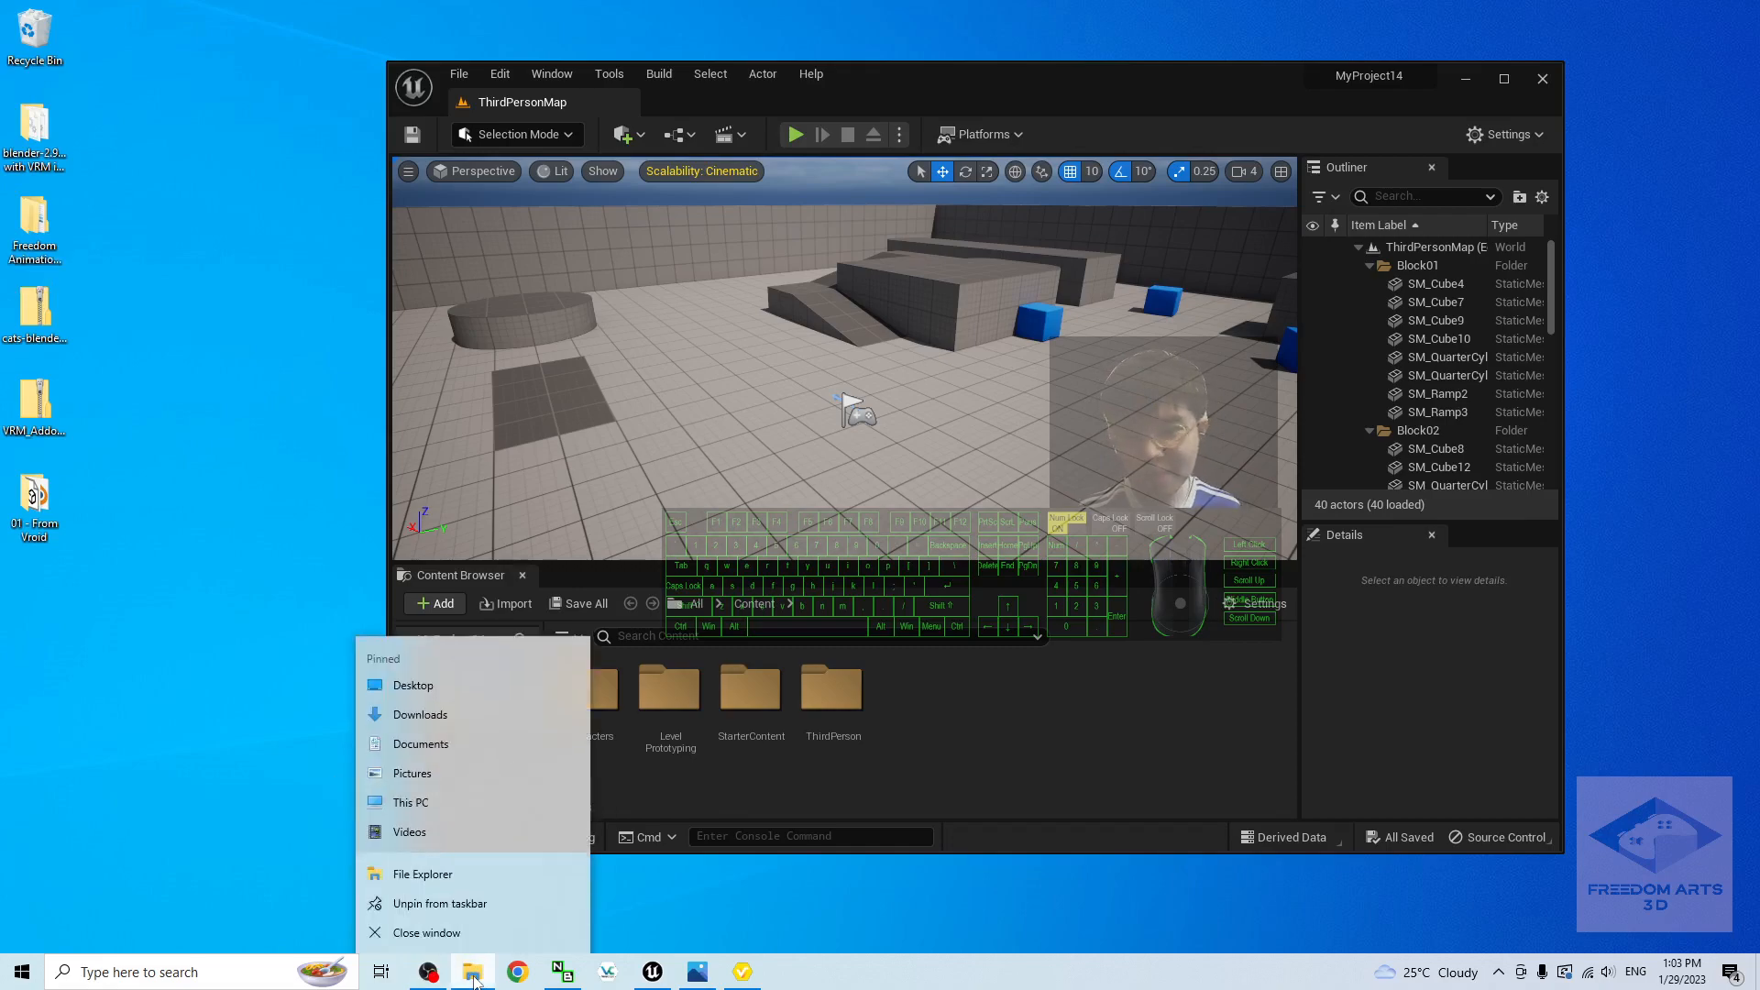
click(421, 745)
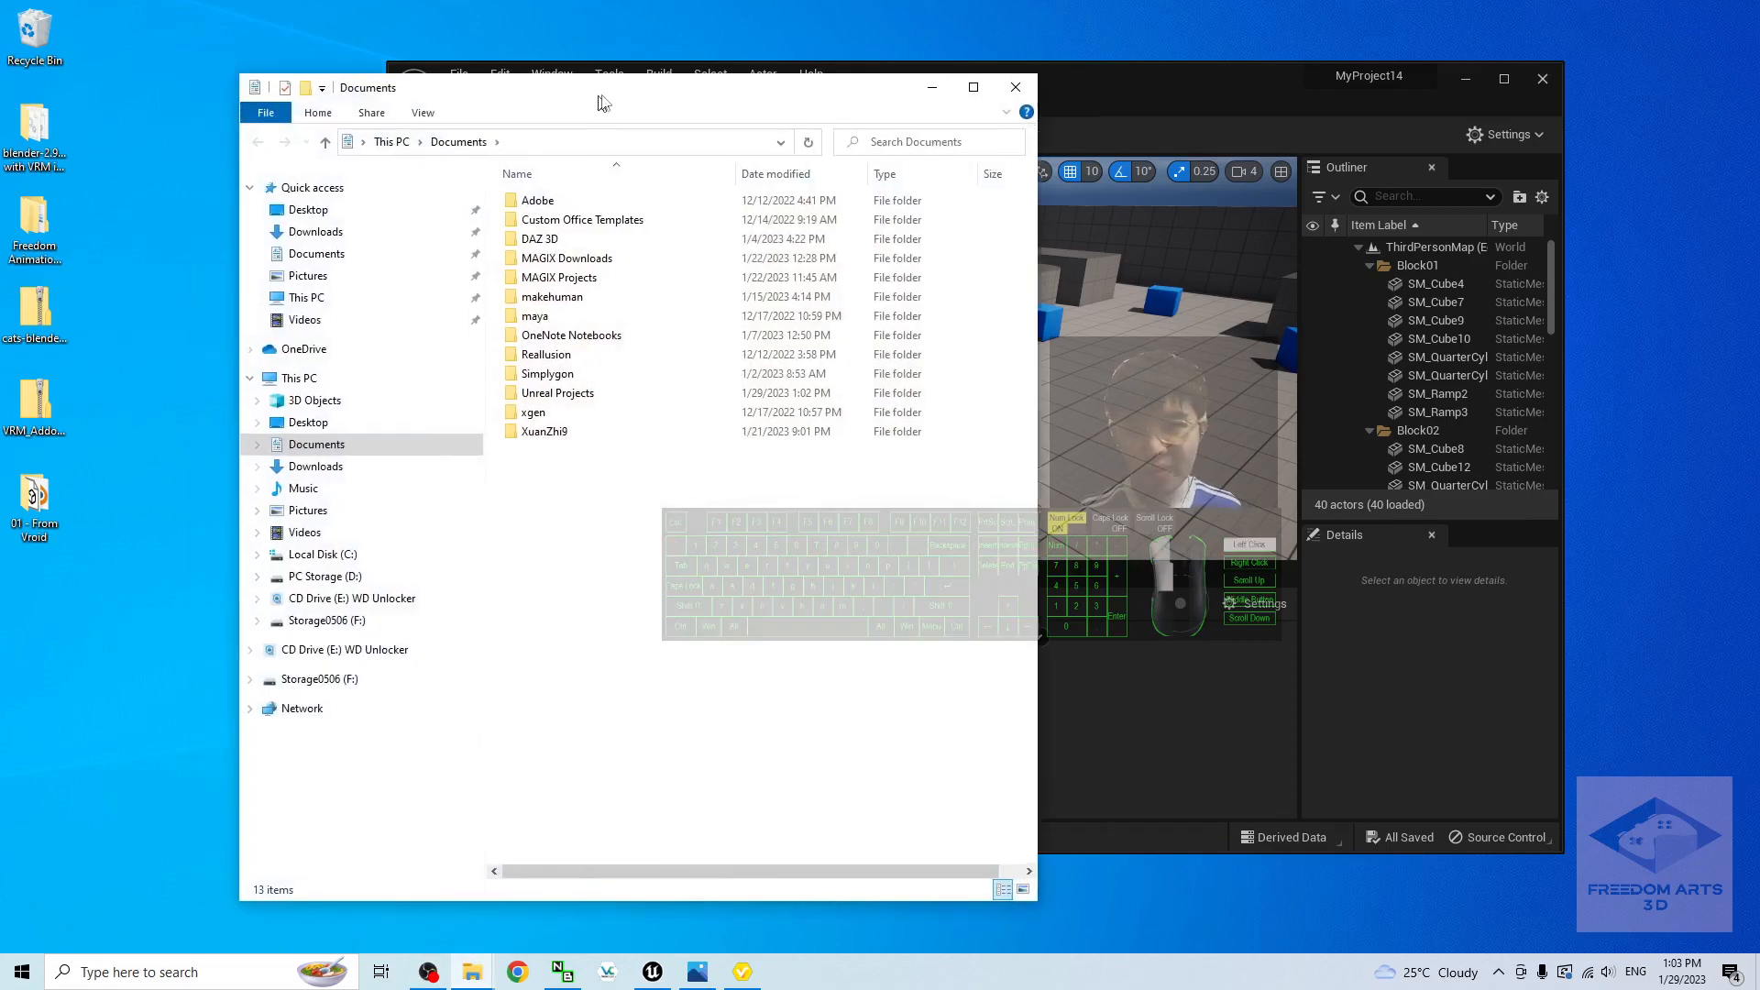
drag(603, 103, 1102, 105)
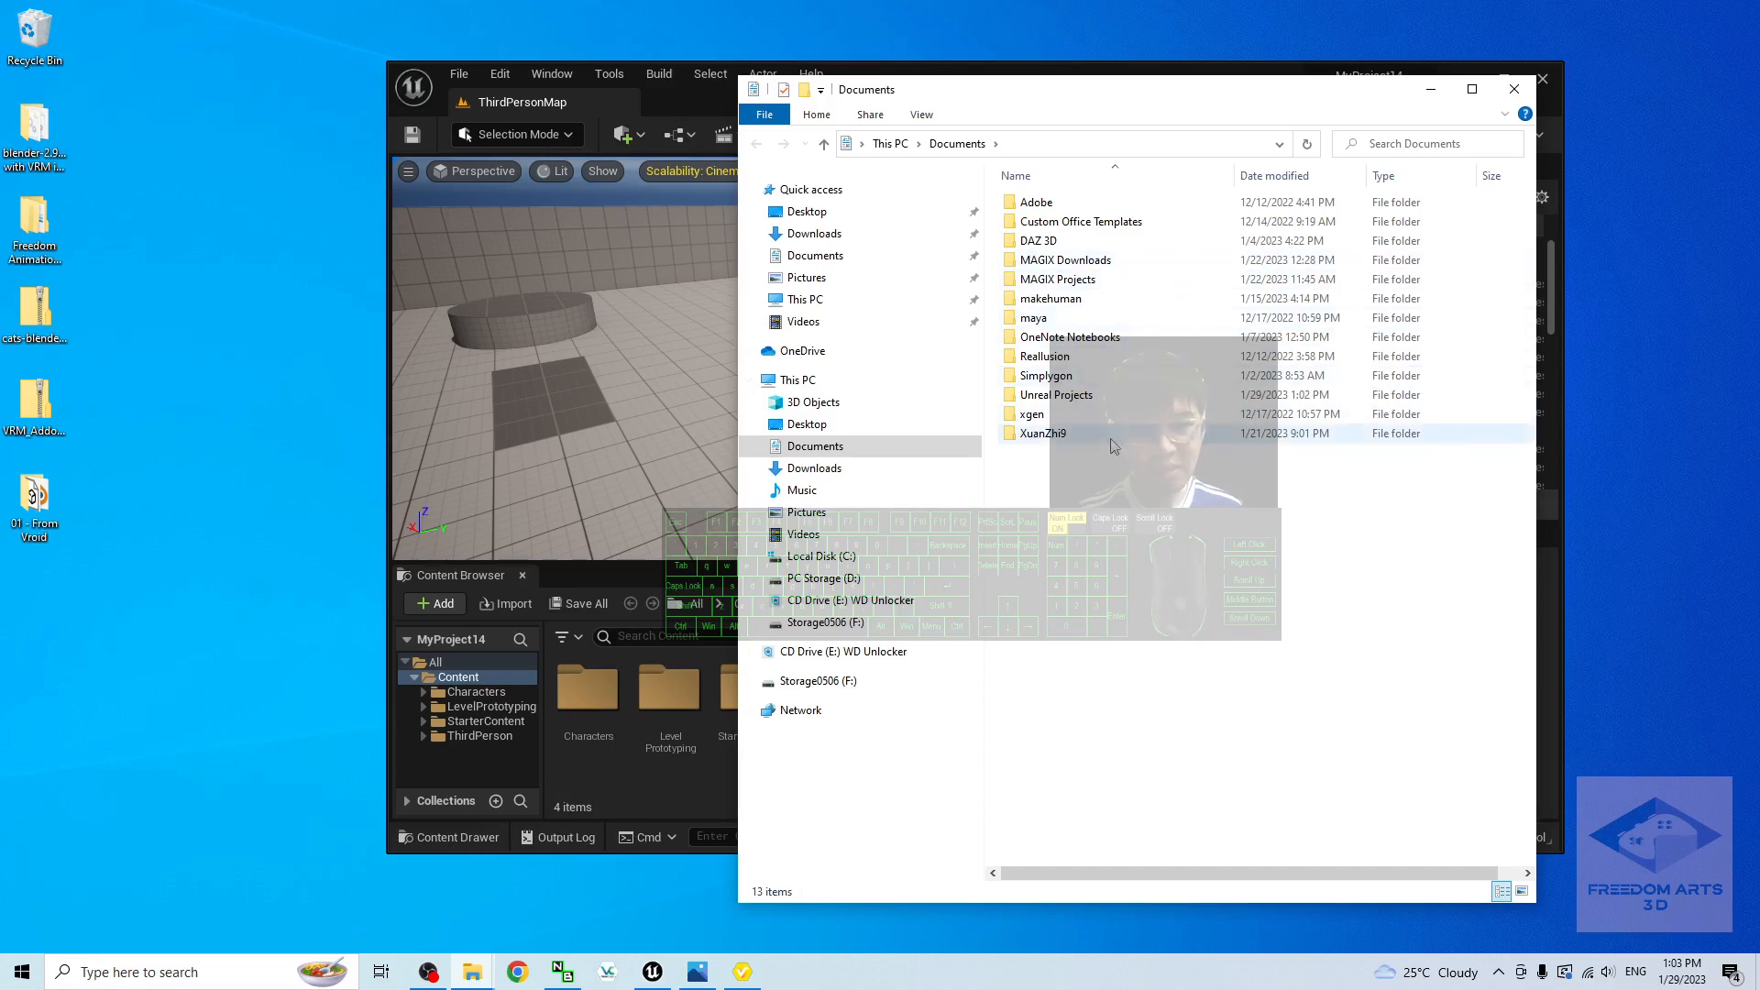
double_click(1071, 401)
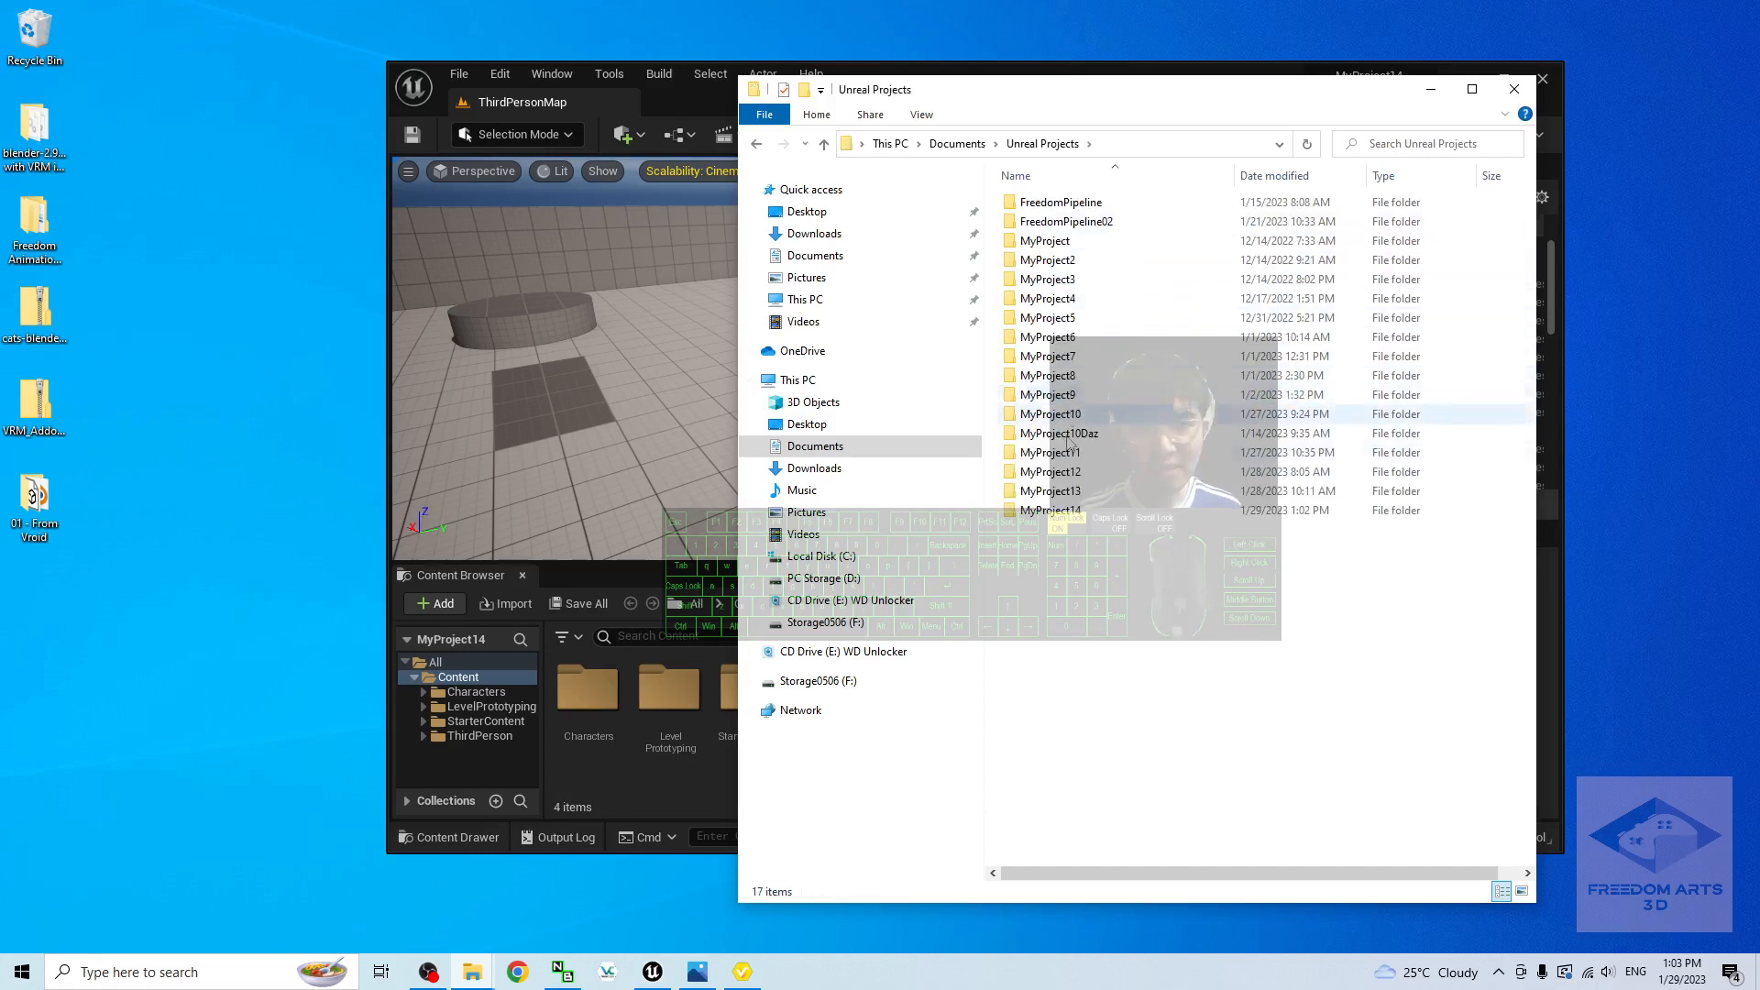
click(1112, 517)
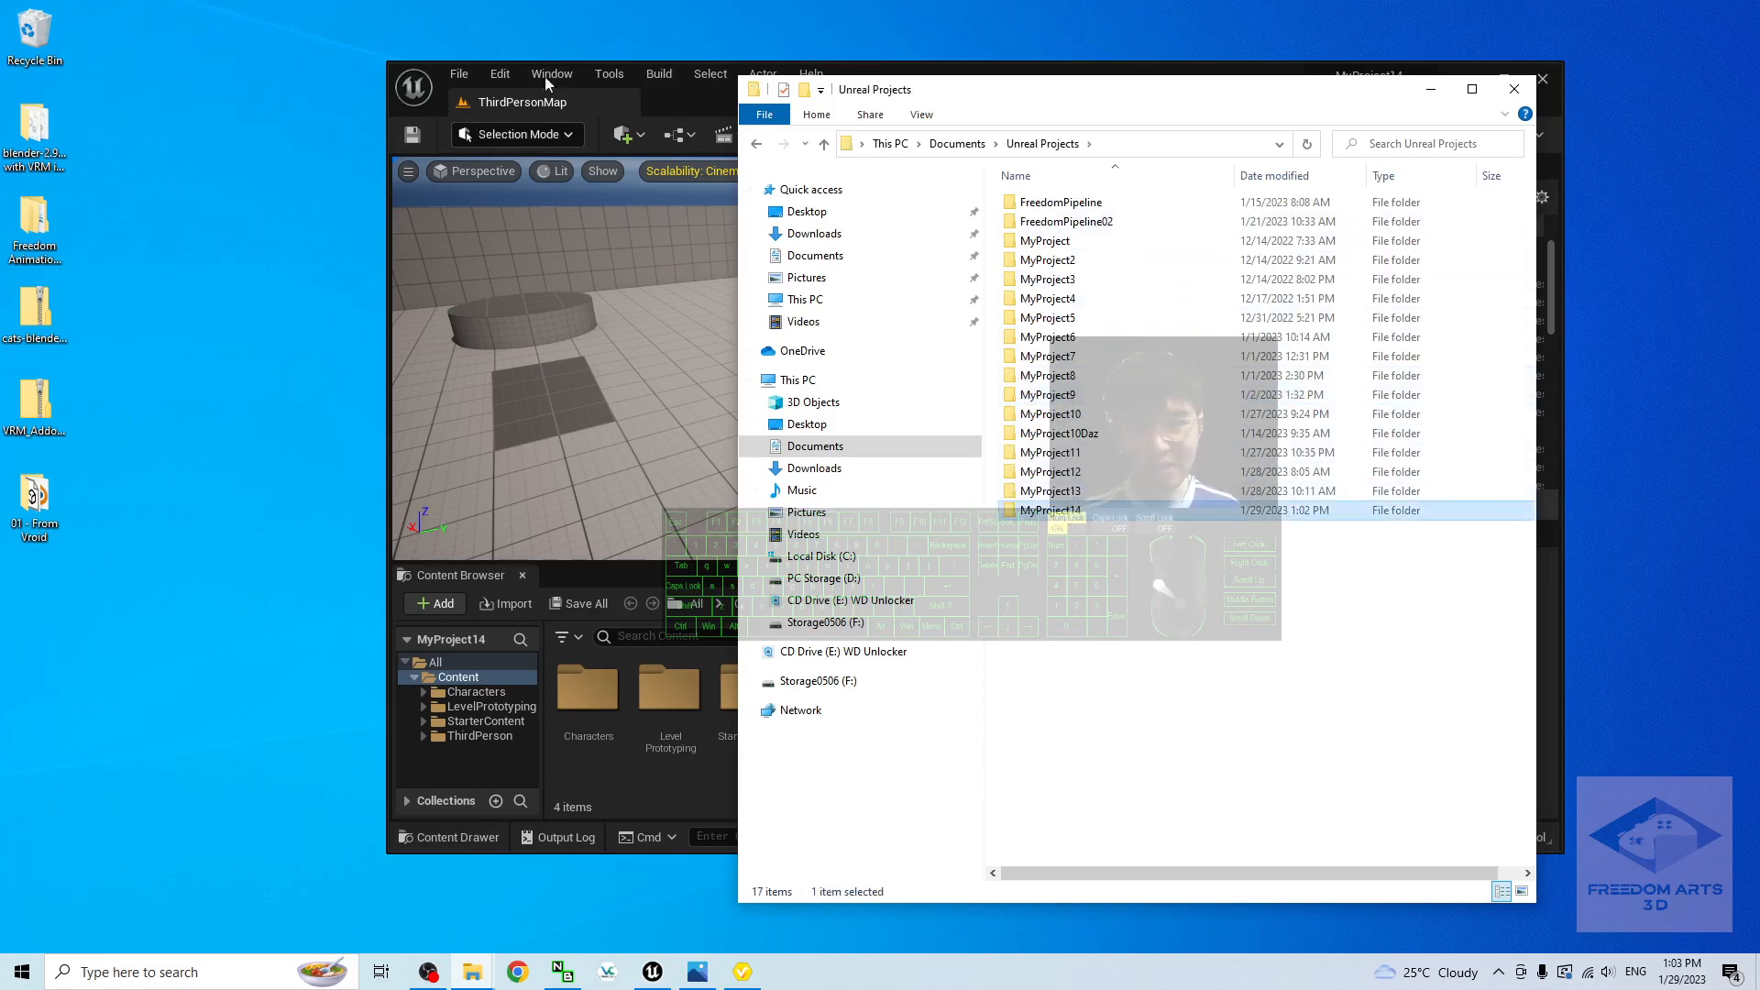
drag(1041, 94, 975, 162)
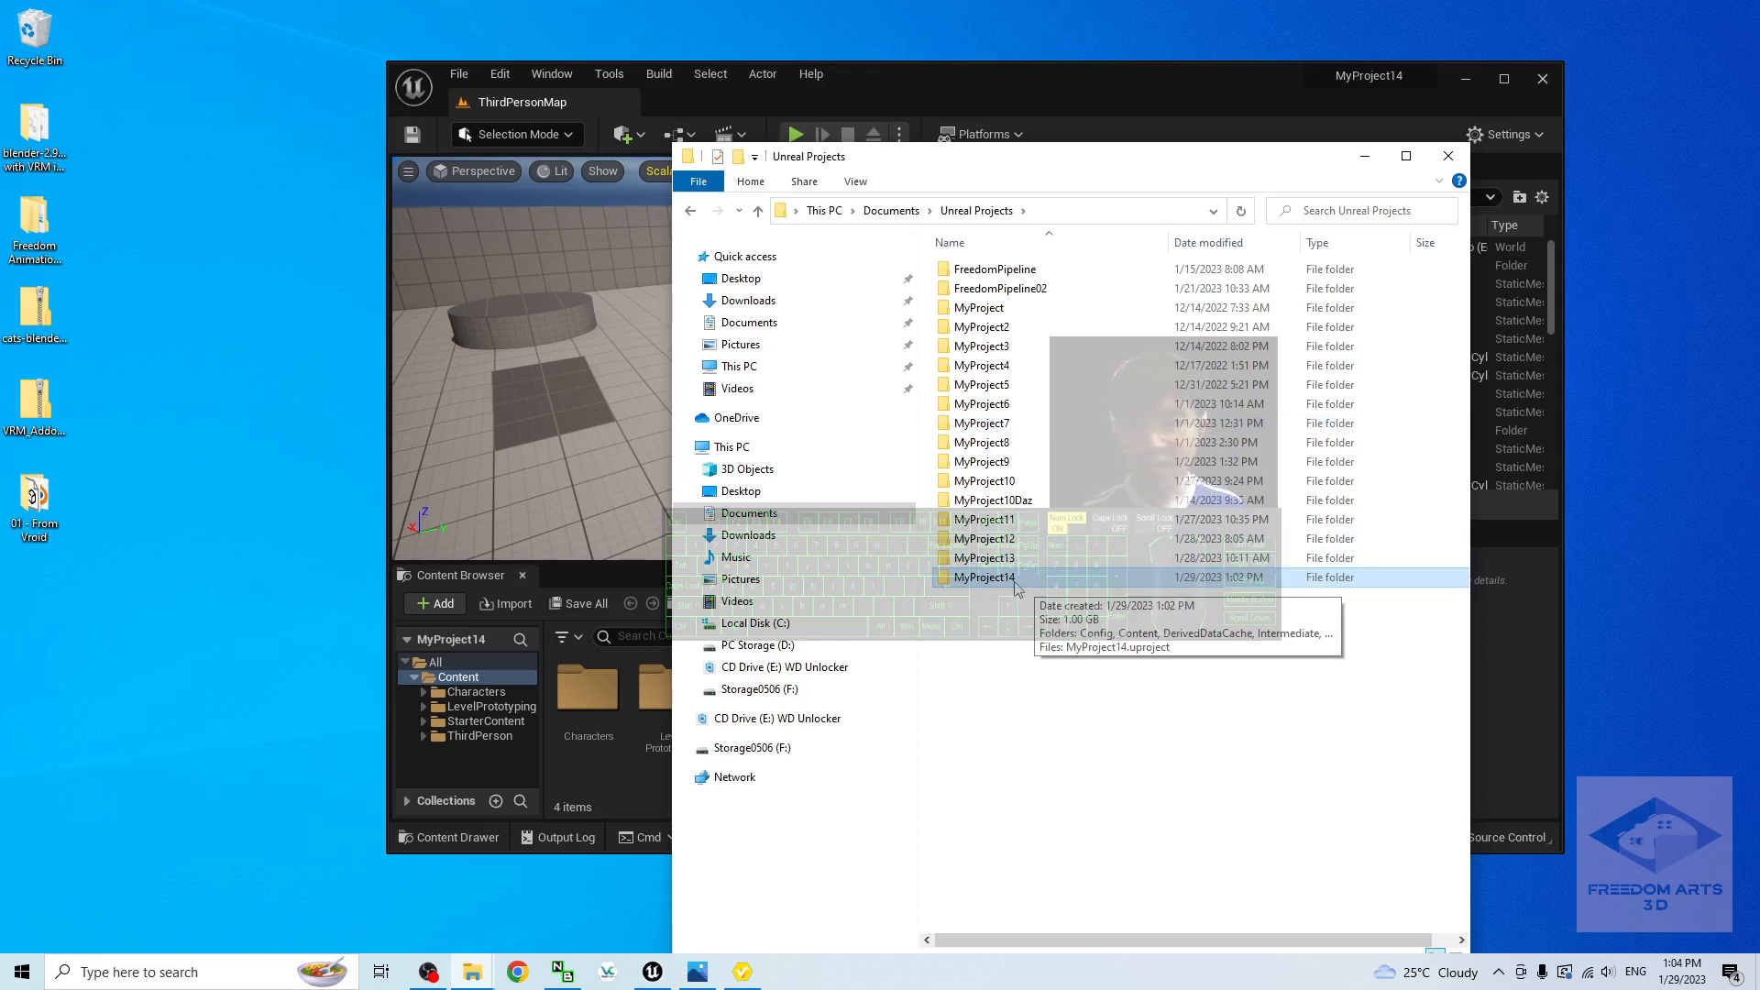
double_click(985, 577)
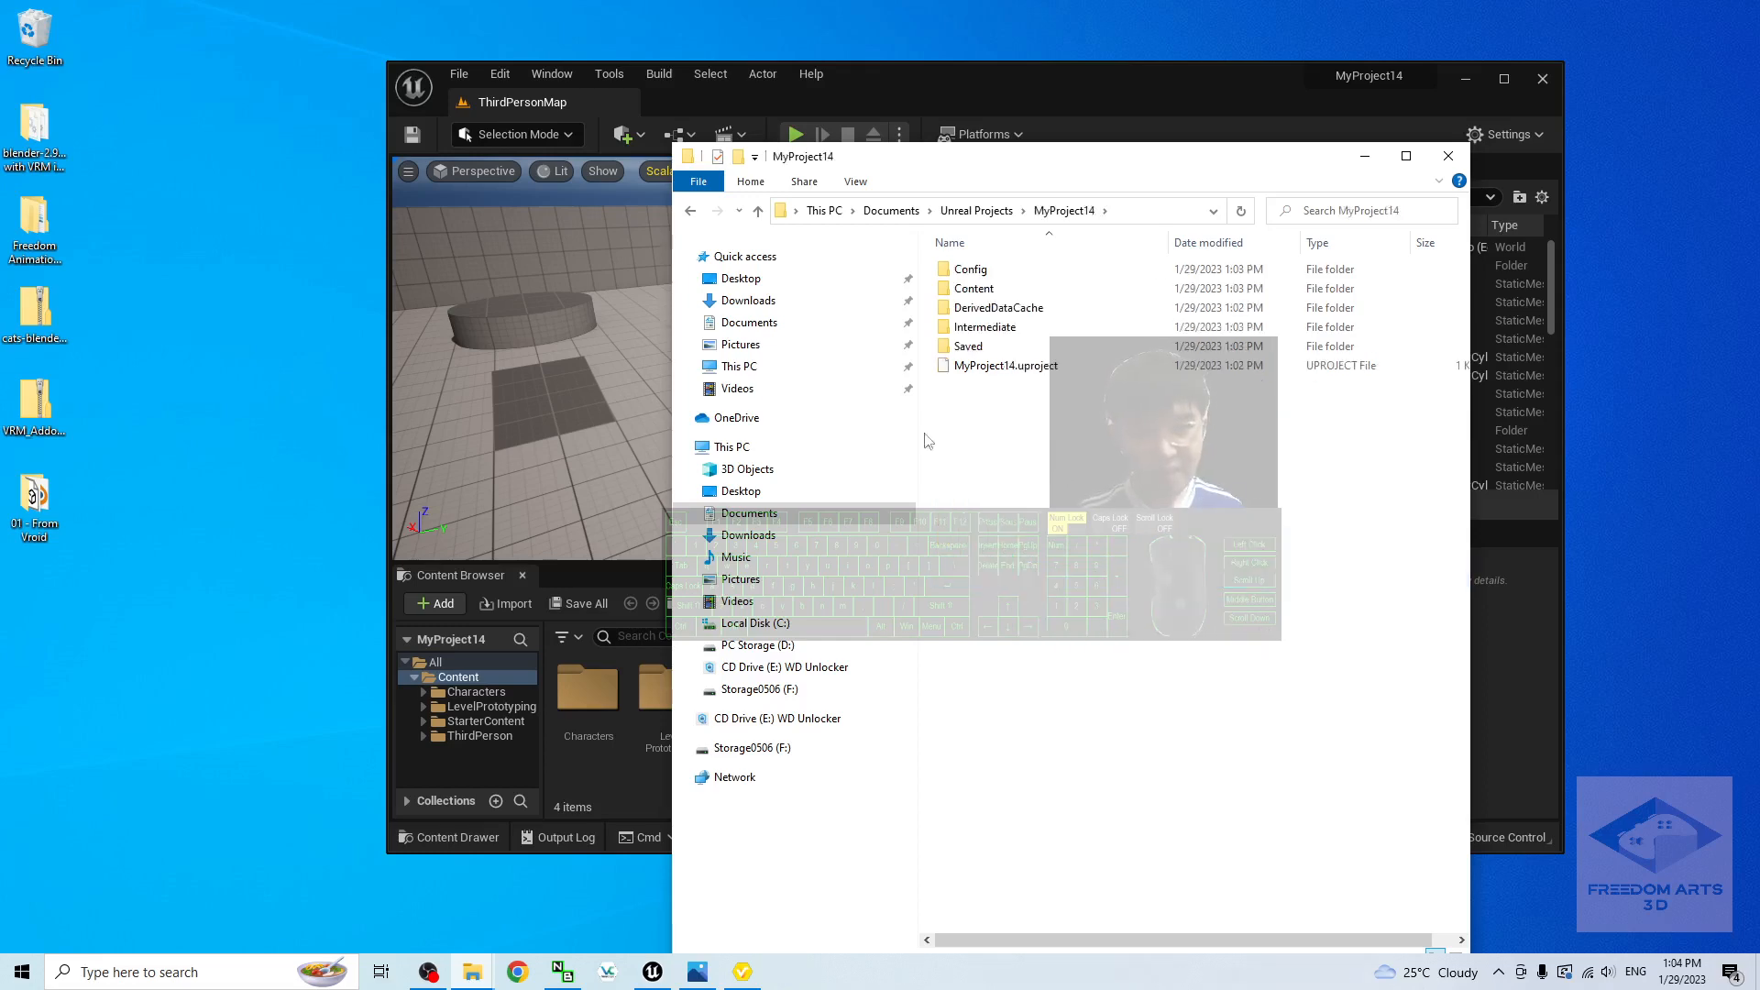
double_click(974, 288)
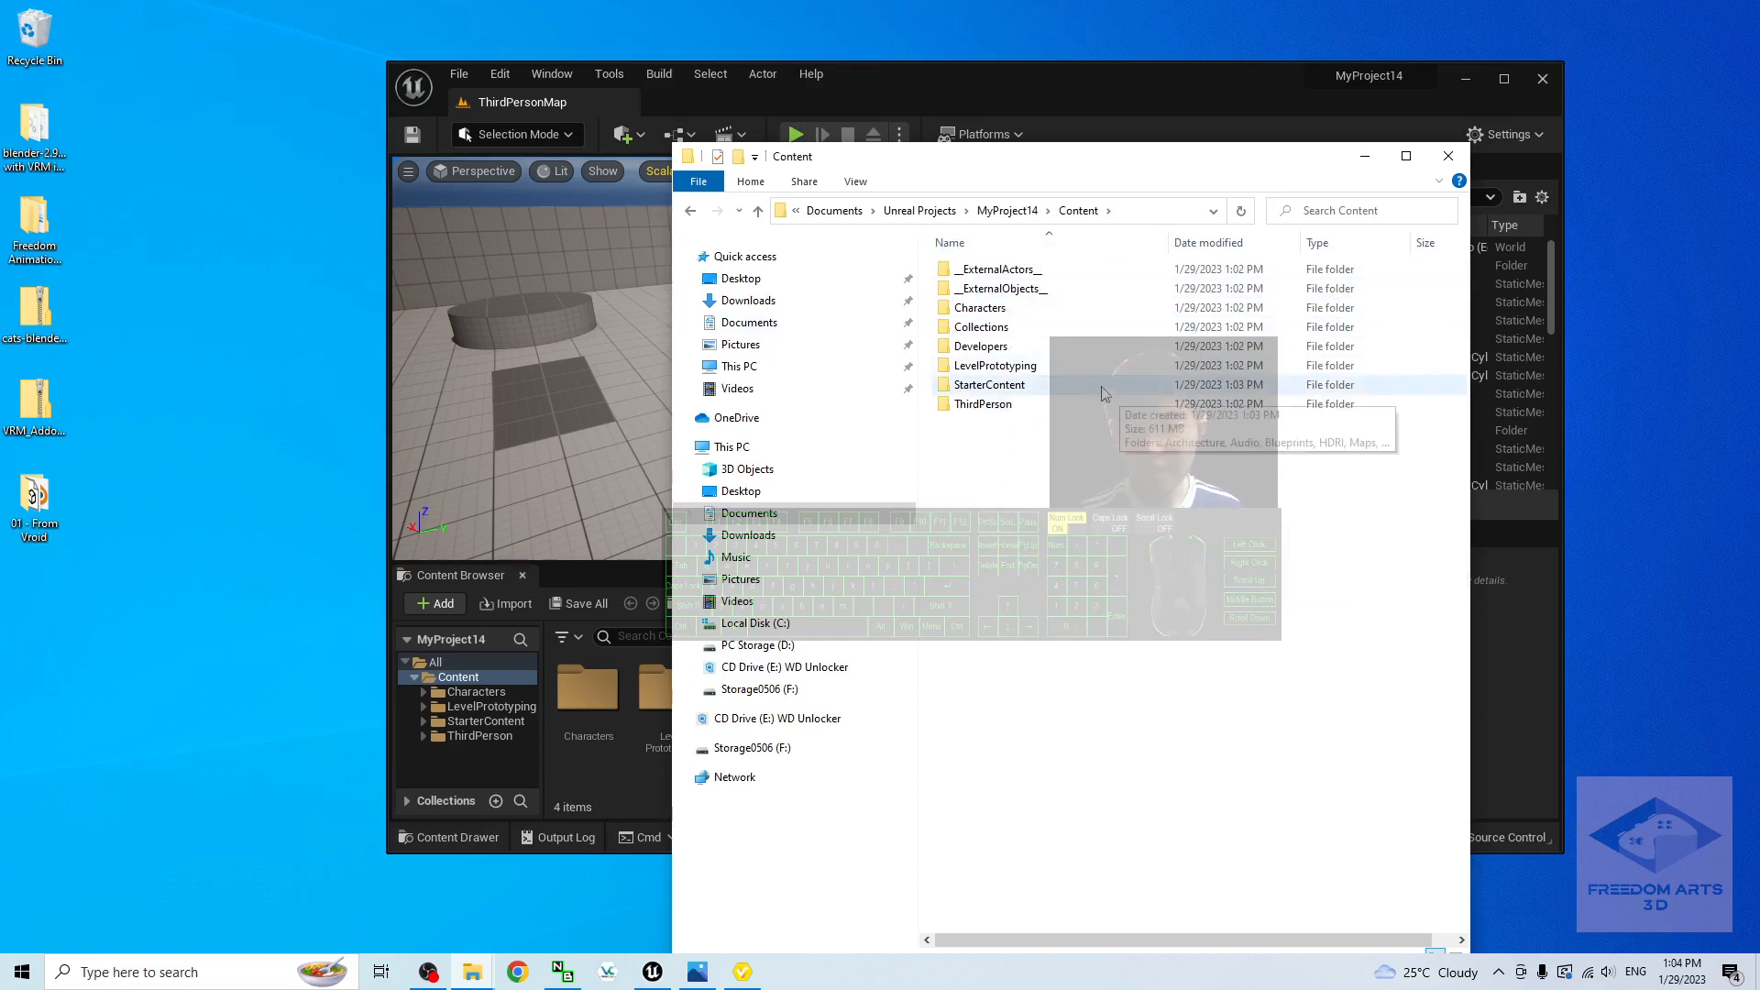
Step: Copy the 00_Freedom_Animation_Pipeline folder from the desktop pipeline's Content folder into MyProject14's Content folder
click(46, 227)
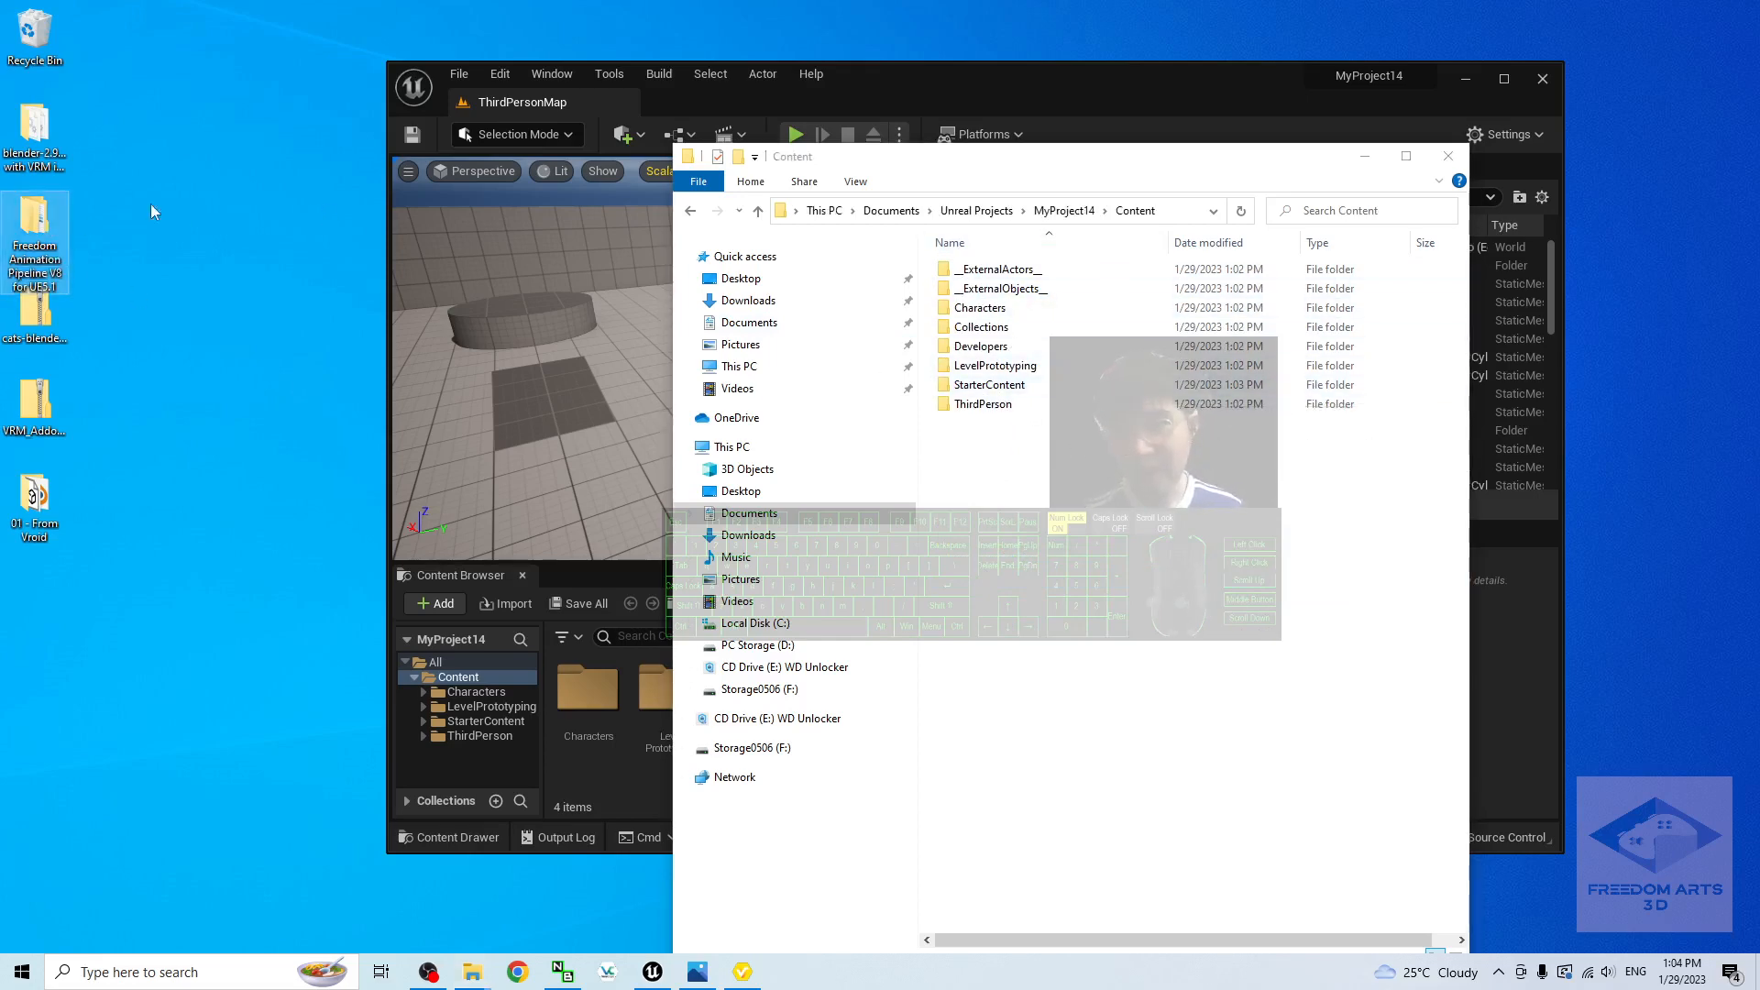
double_click(30, 214)
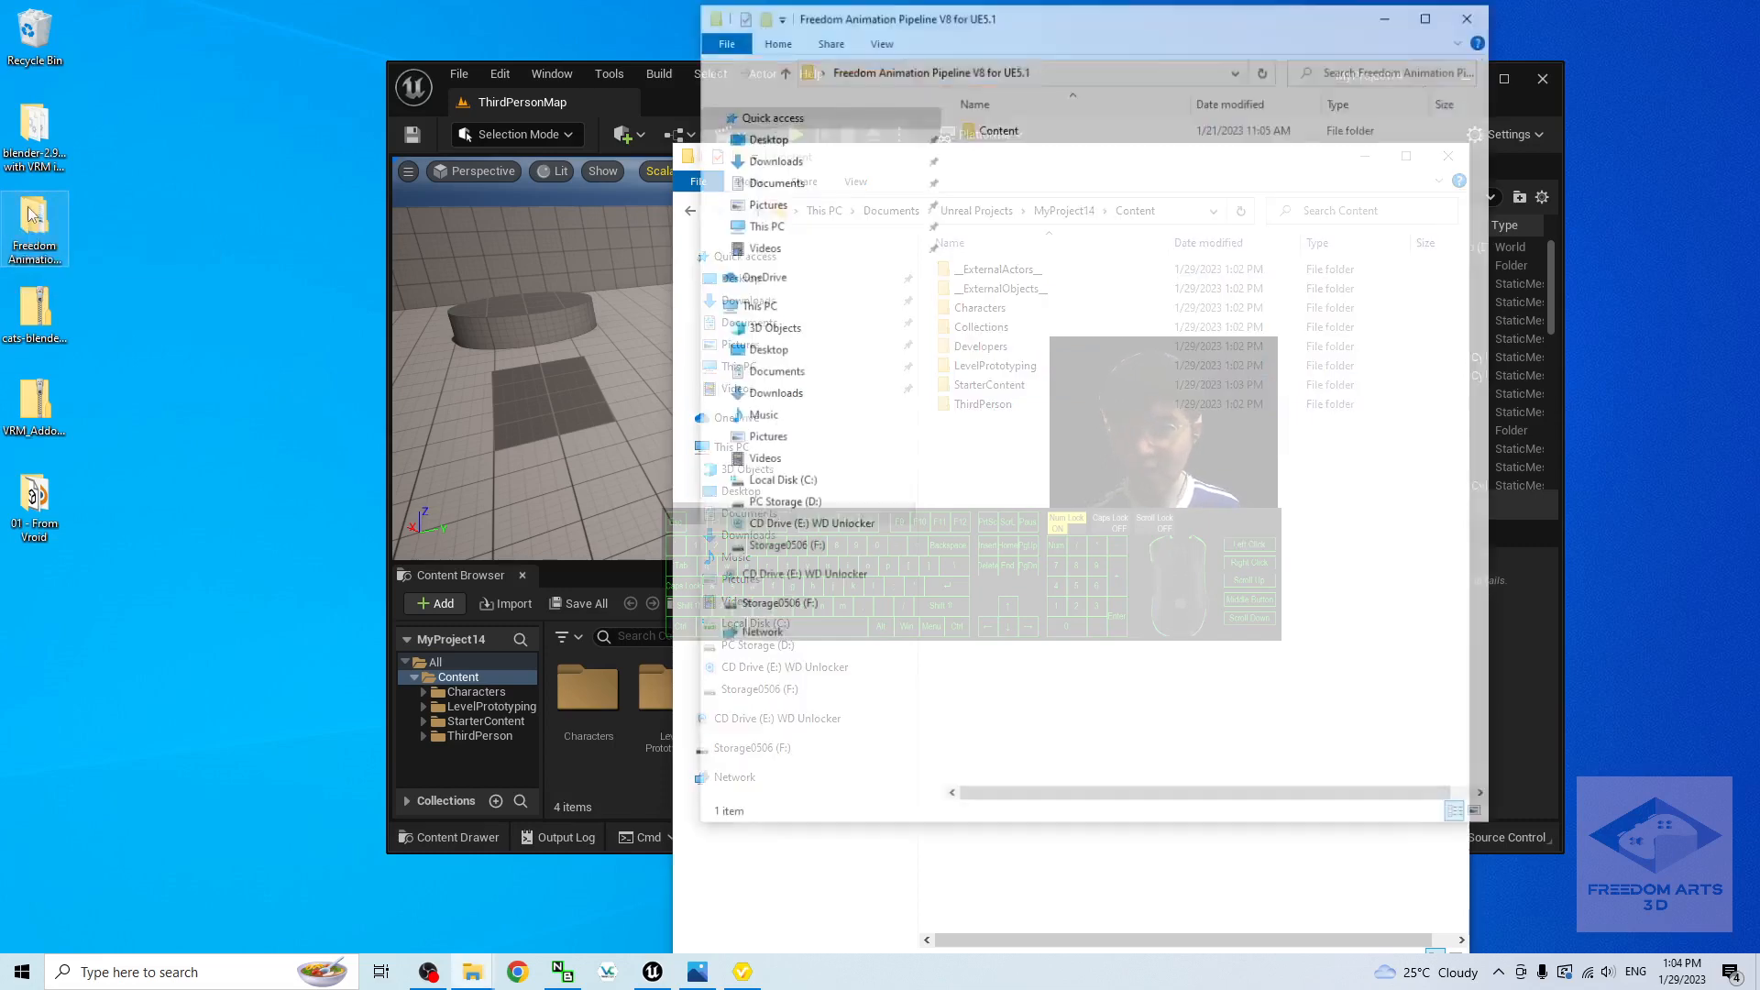
drag(1004, 26, 364, 112)
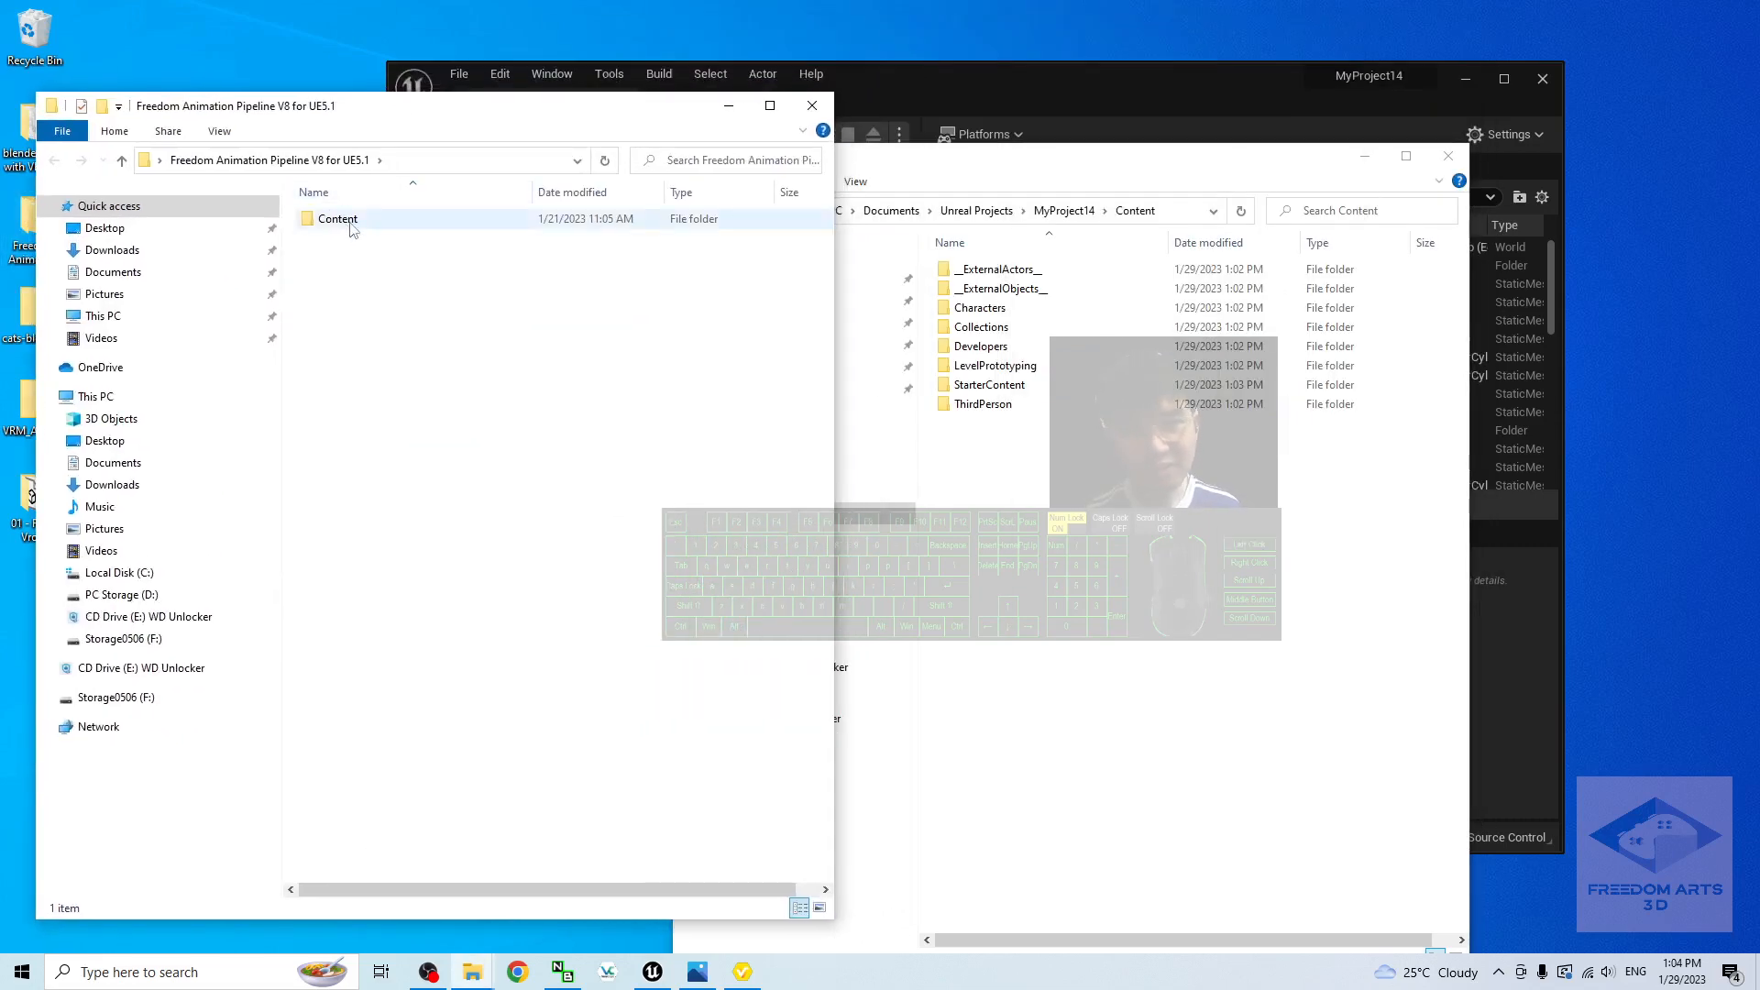
double_click(354, 225)
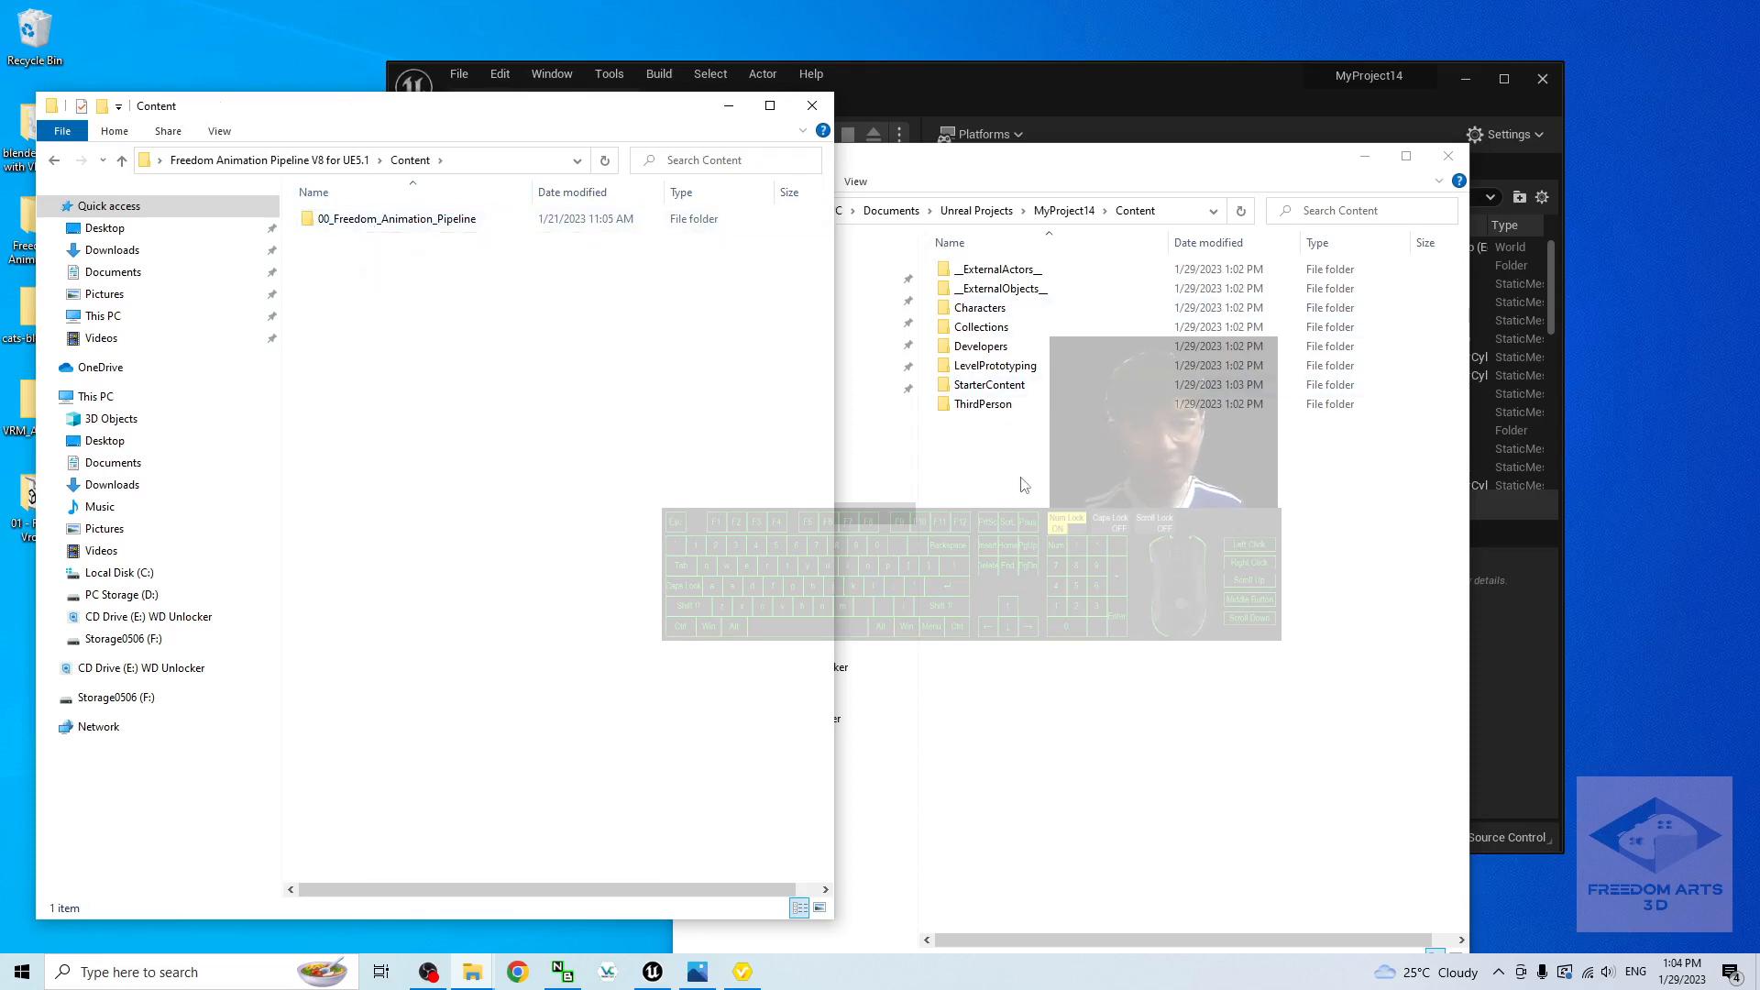
click(391, 226)
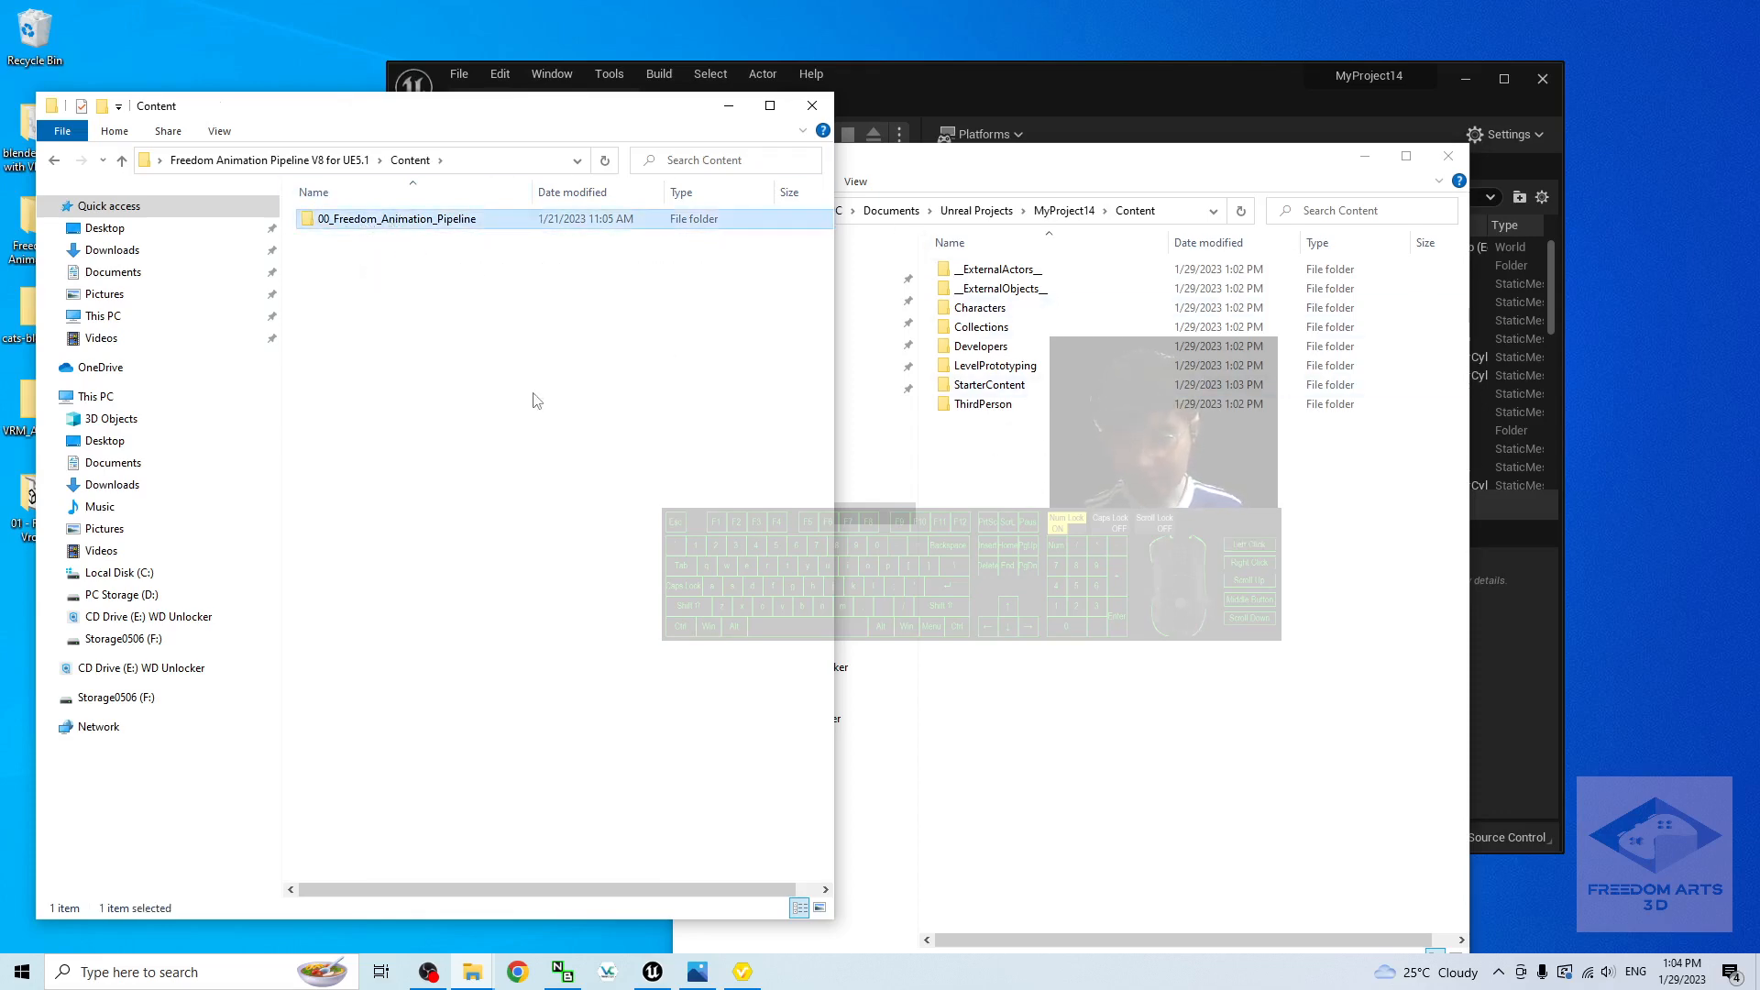
click(1082, 524)
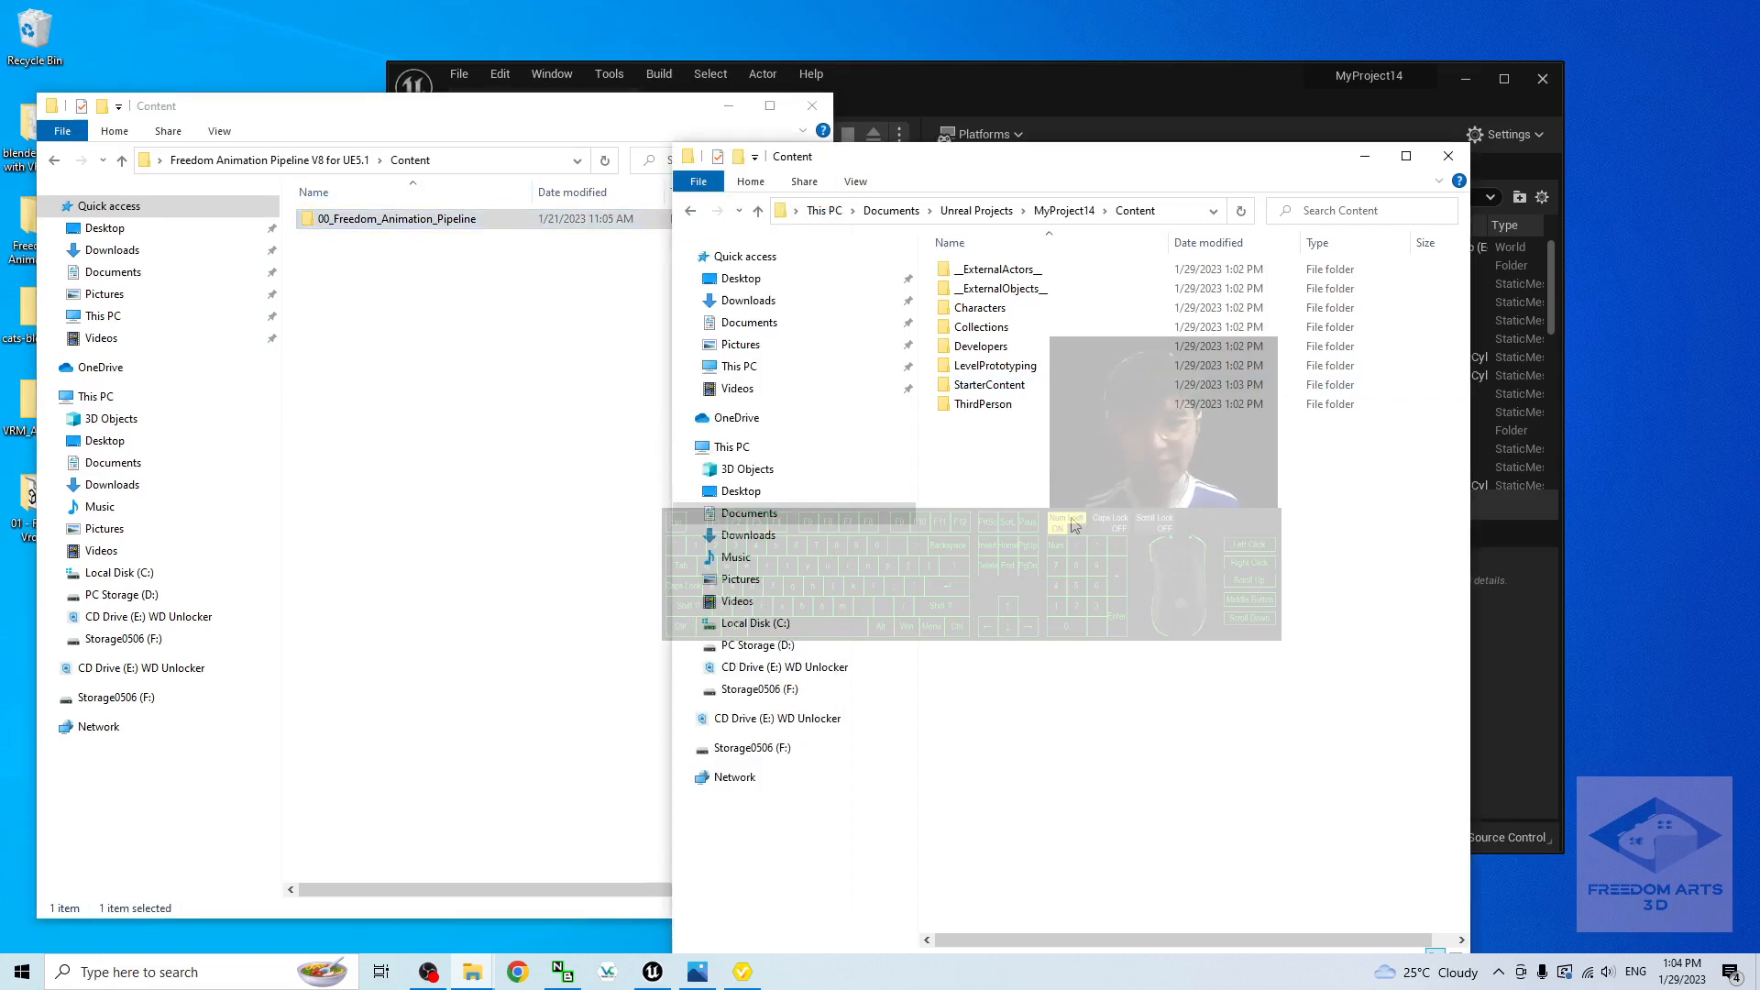
key(ctrl+v)
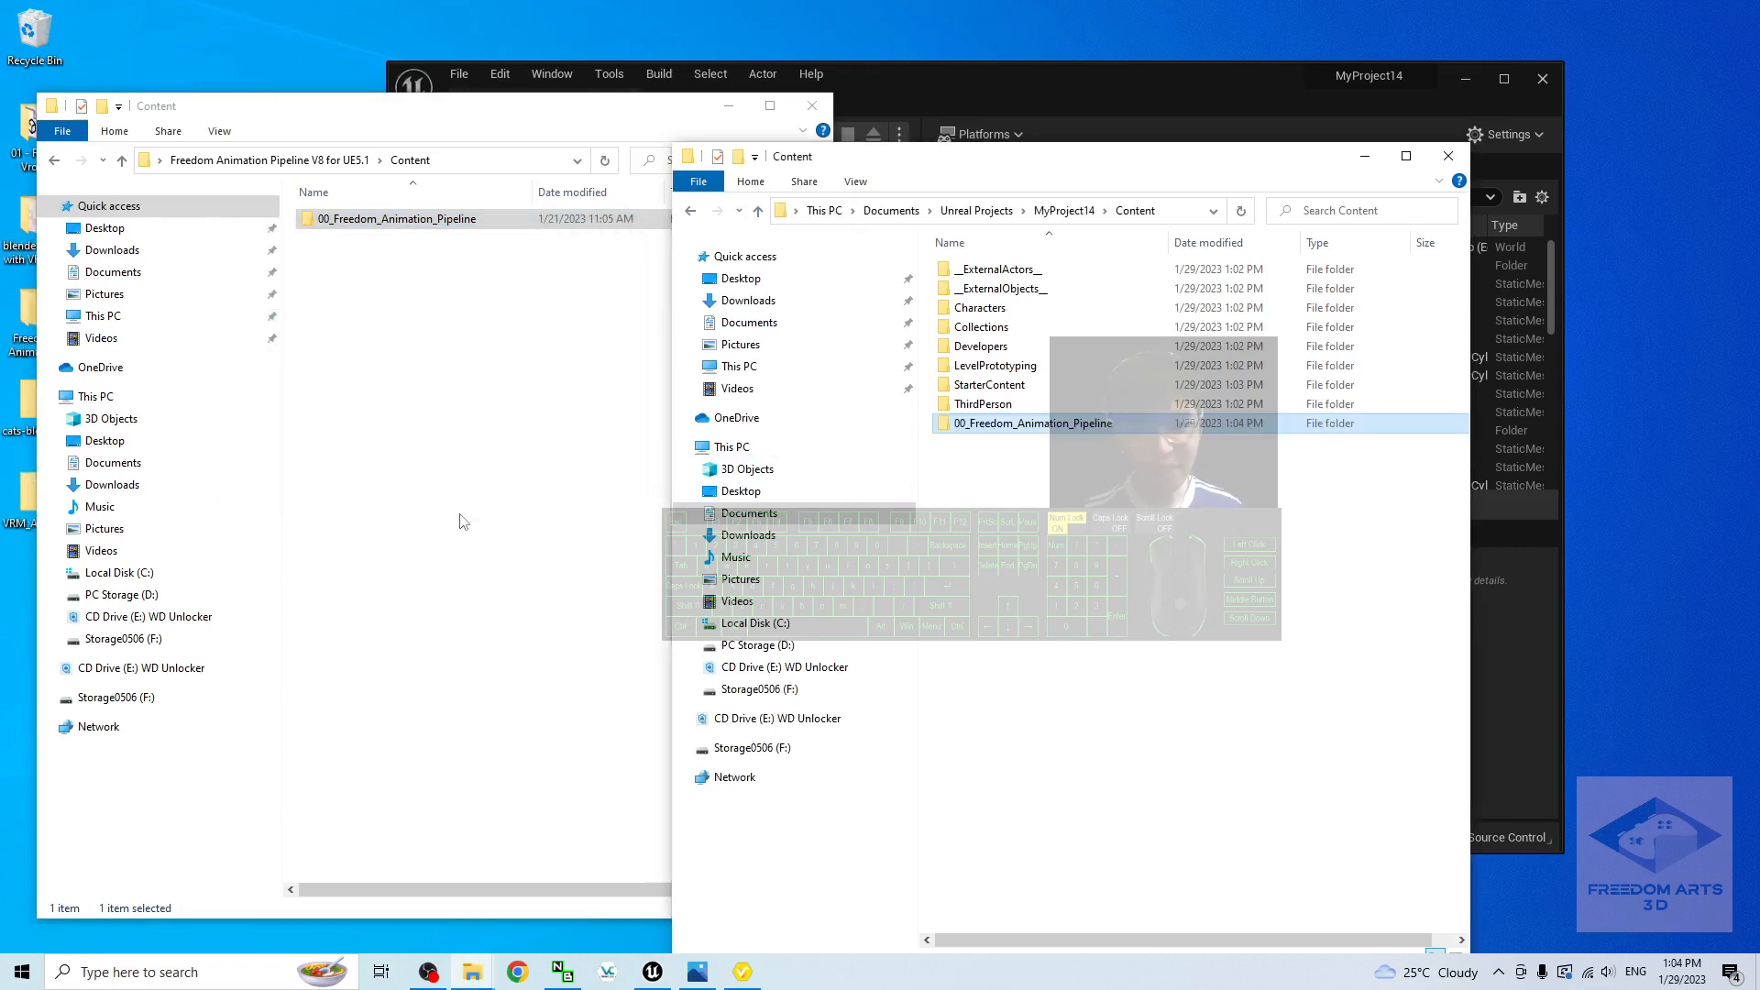
Step: Close both Content folder windows and maximize the Unreal Editor window
click(1448, 156)
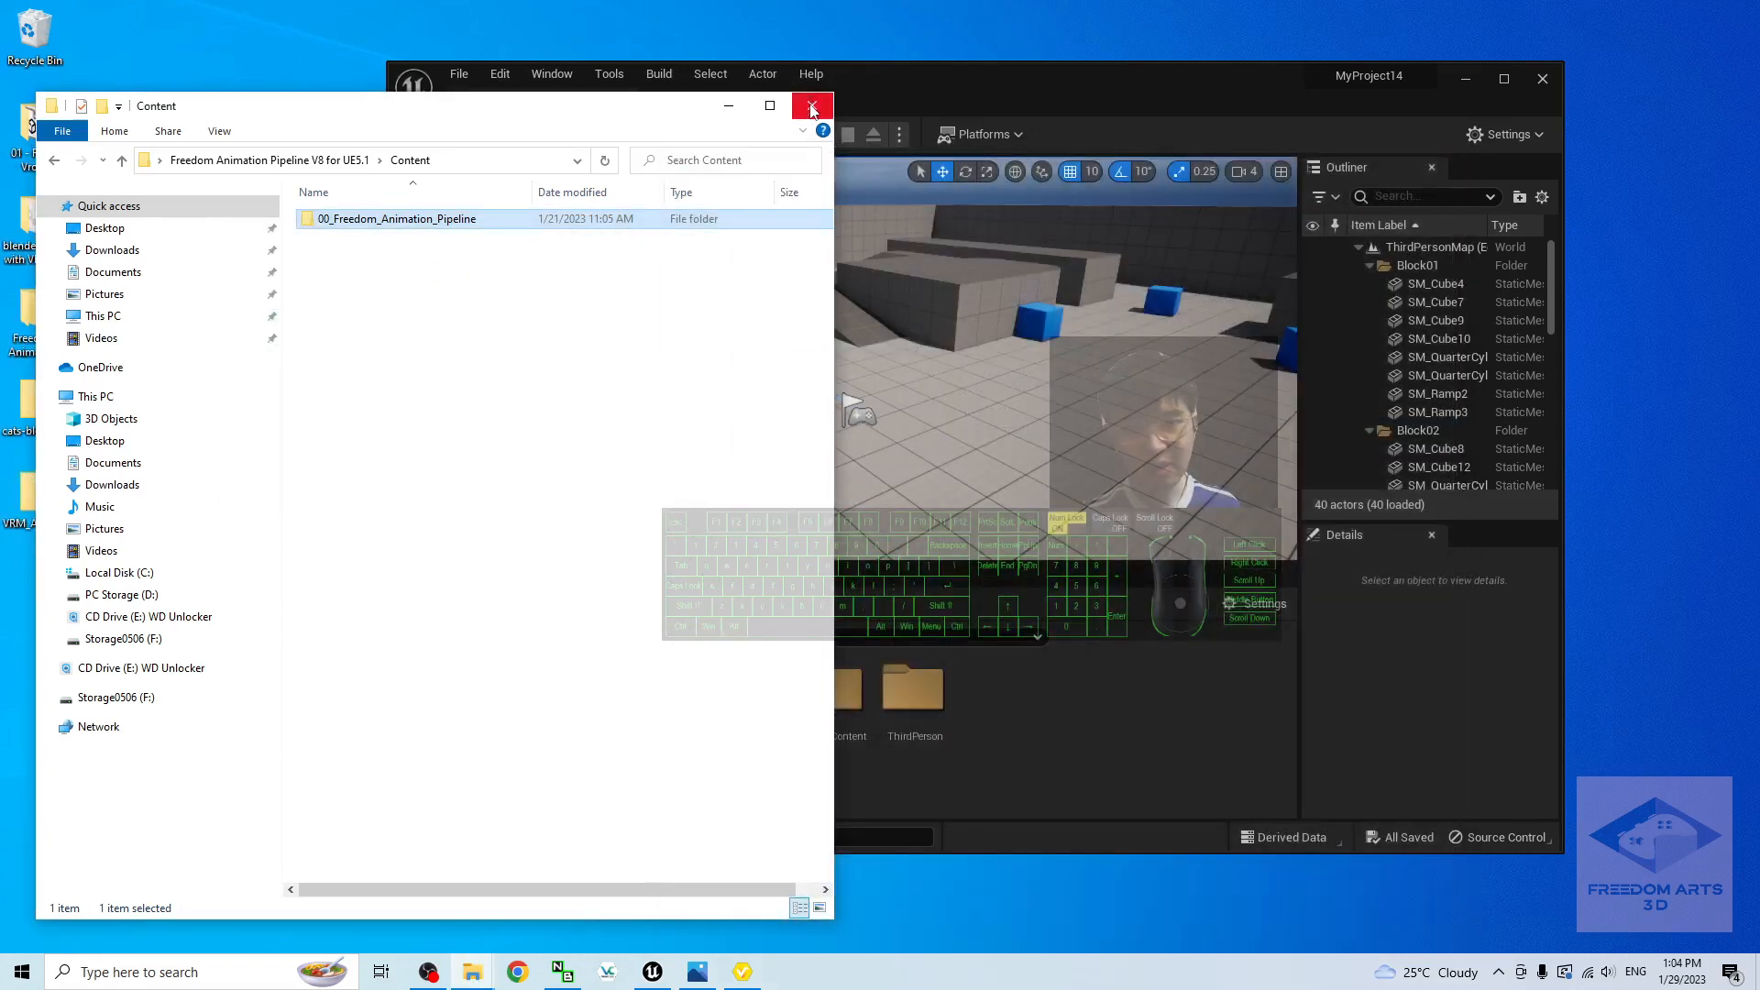
click(811, 105)
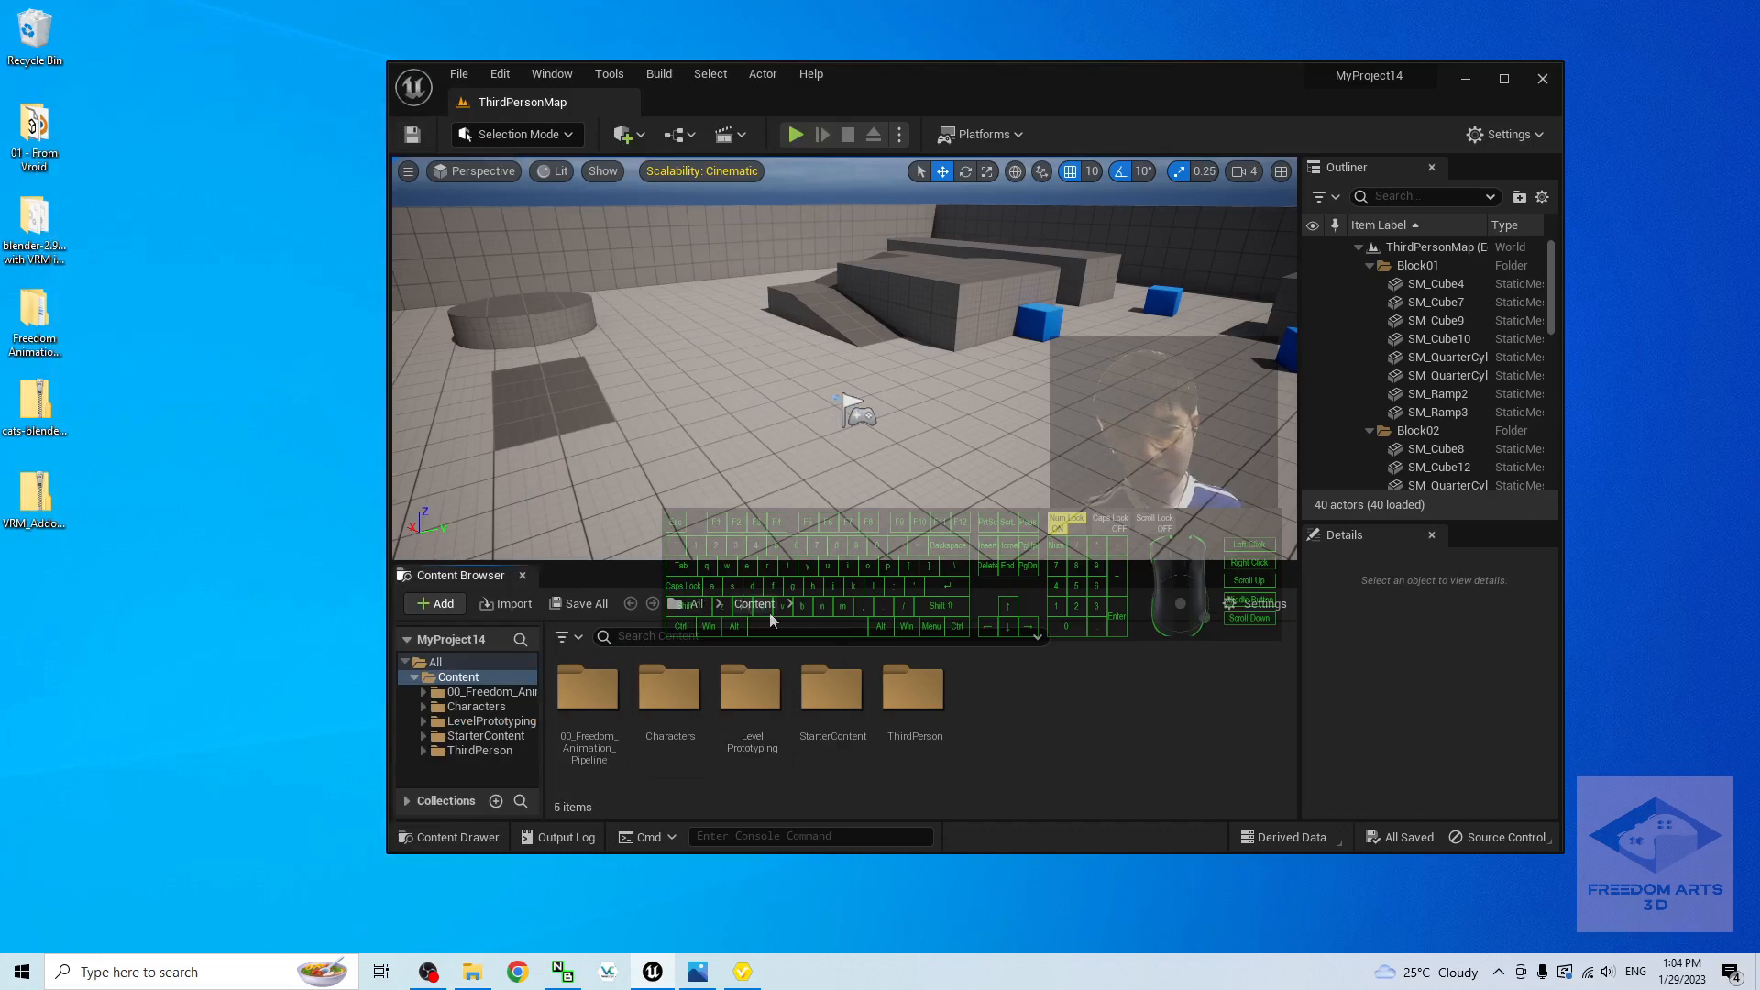
click(1505, 80)
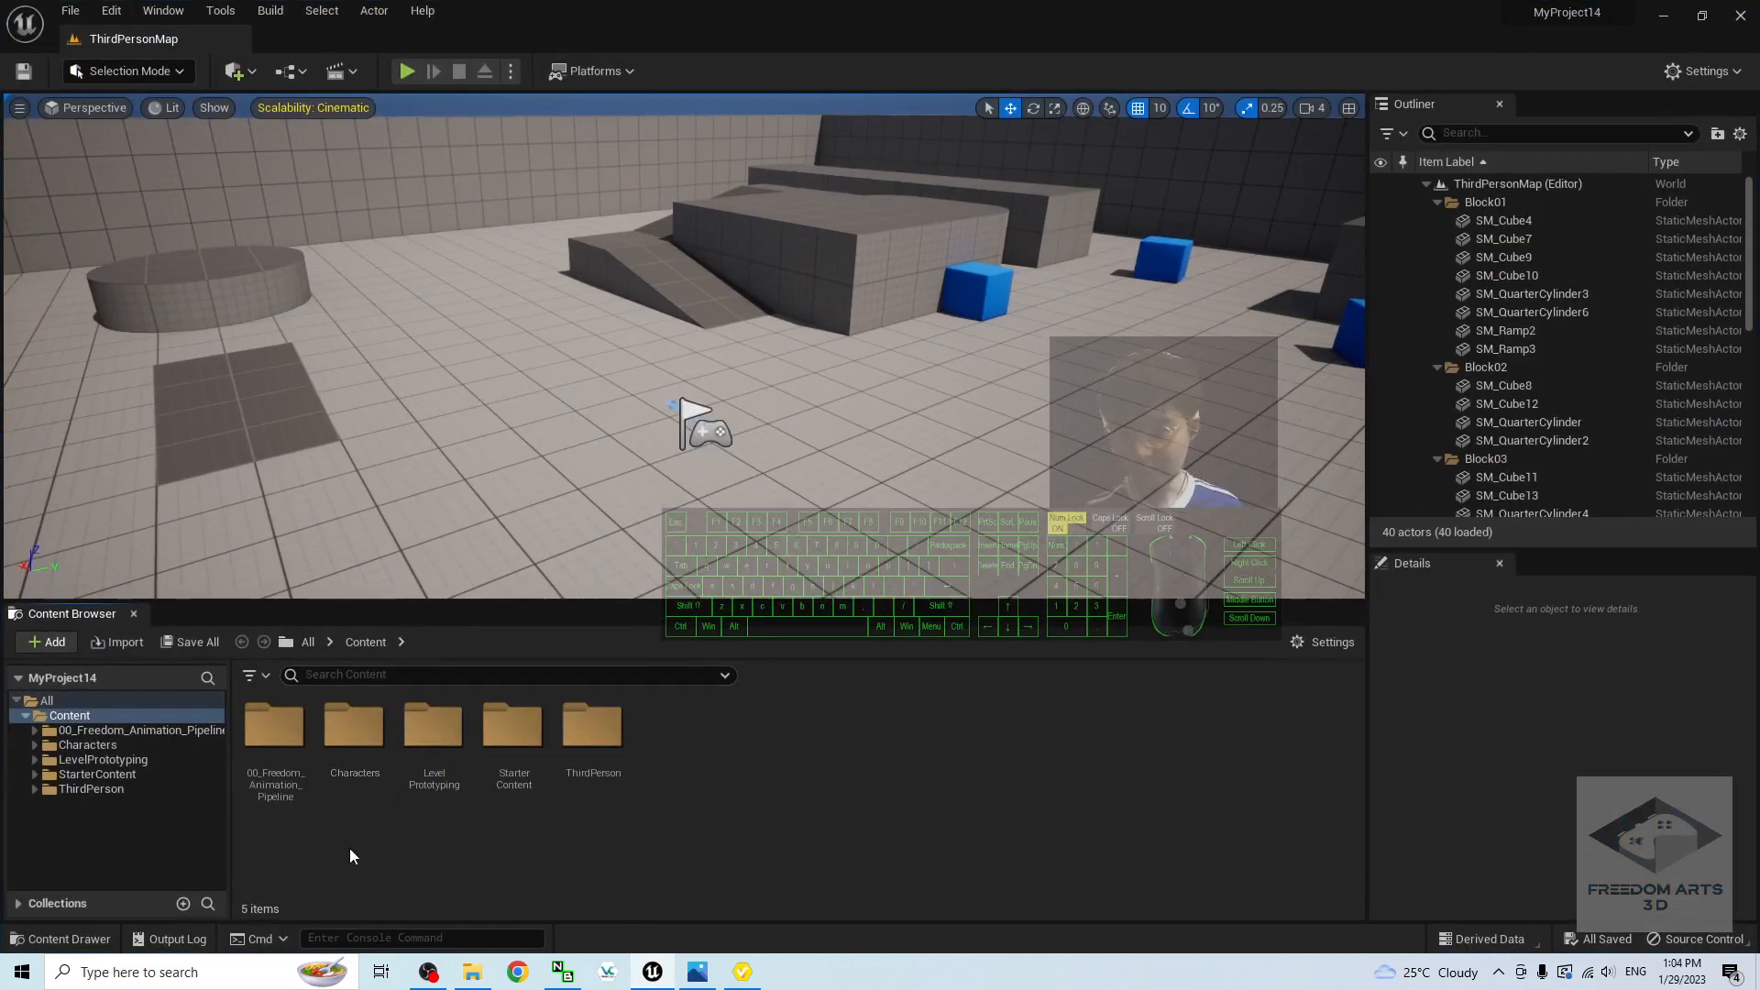
Step: Check the contents of the 00_Freedom_Animation_Pipeline folder in the project and return to the Content folder
click(306, 734)
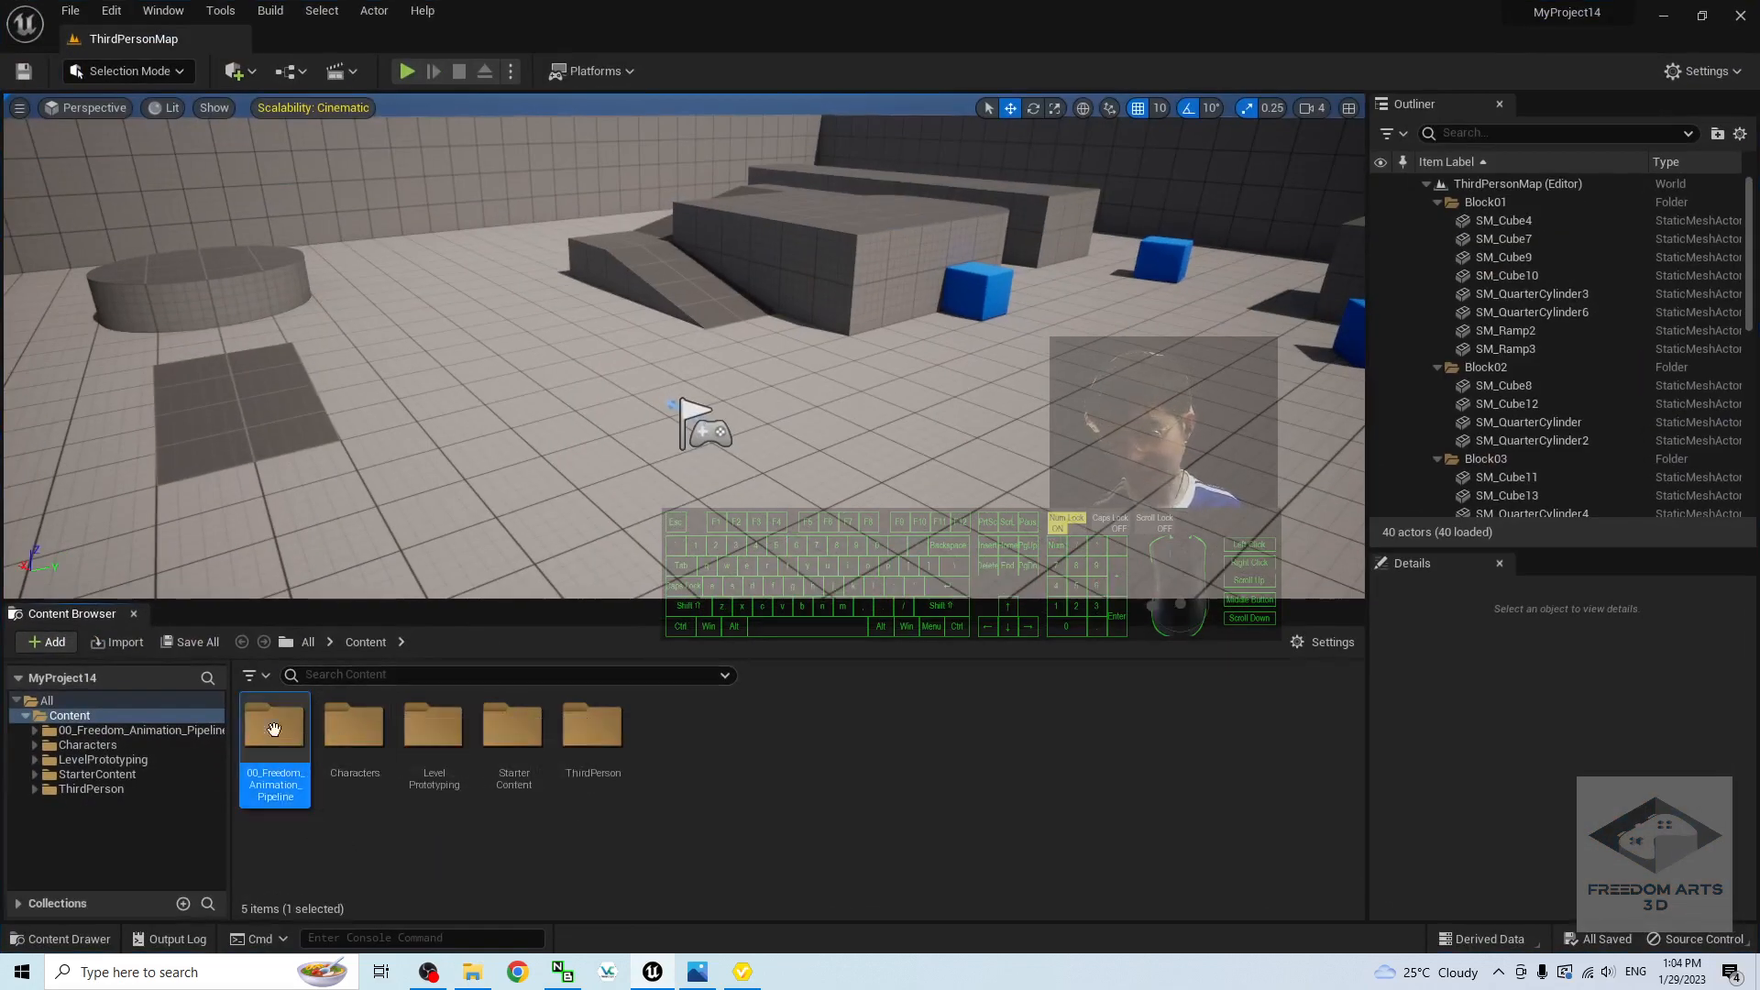
click(838, 771)
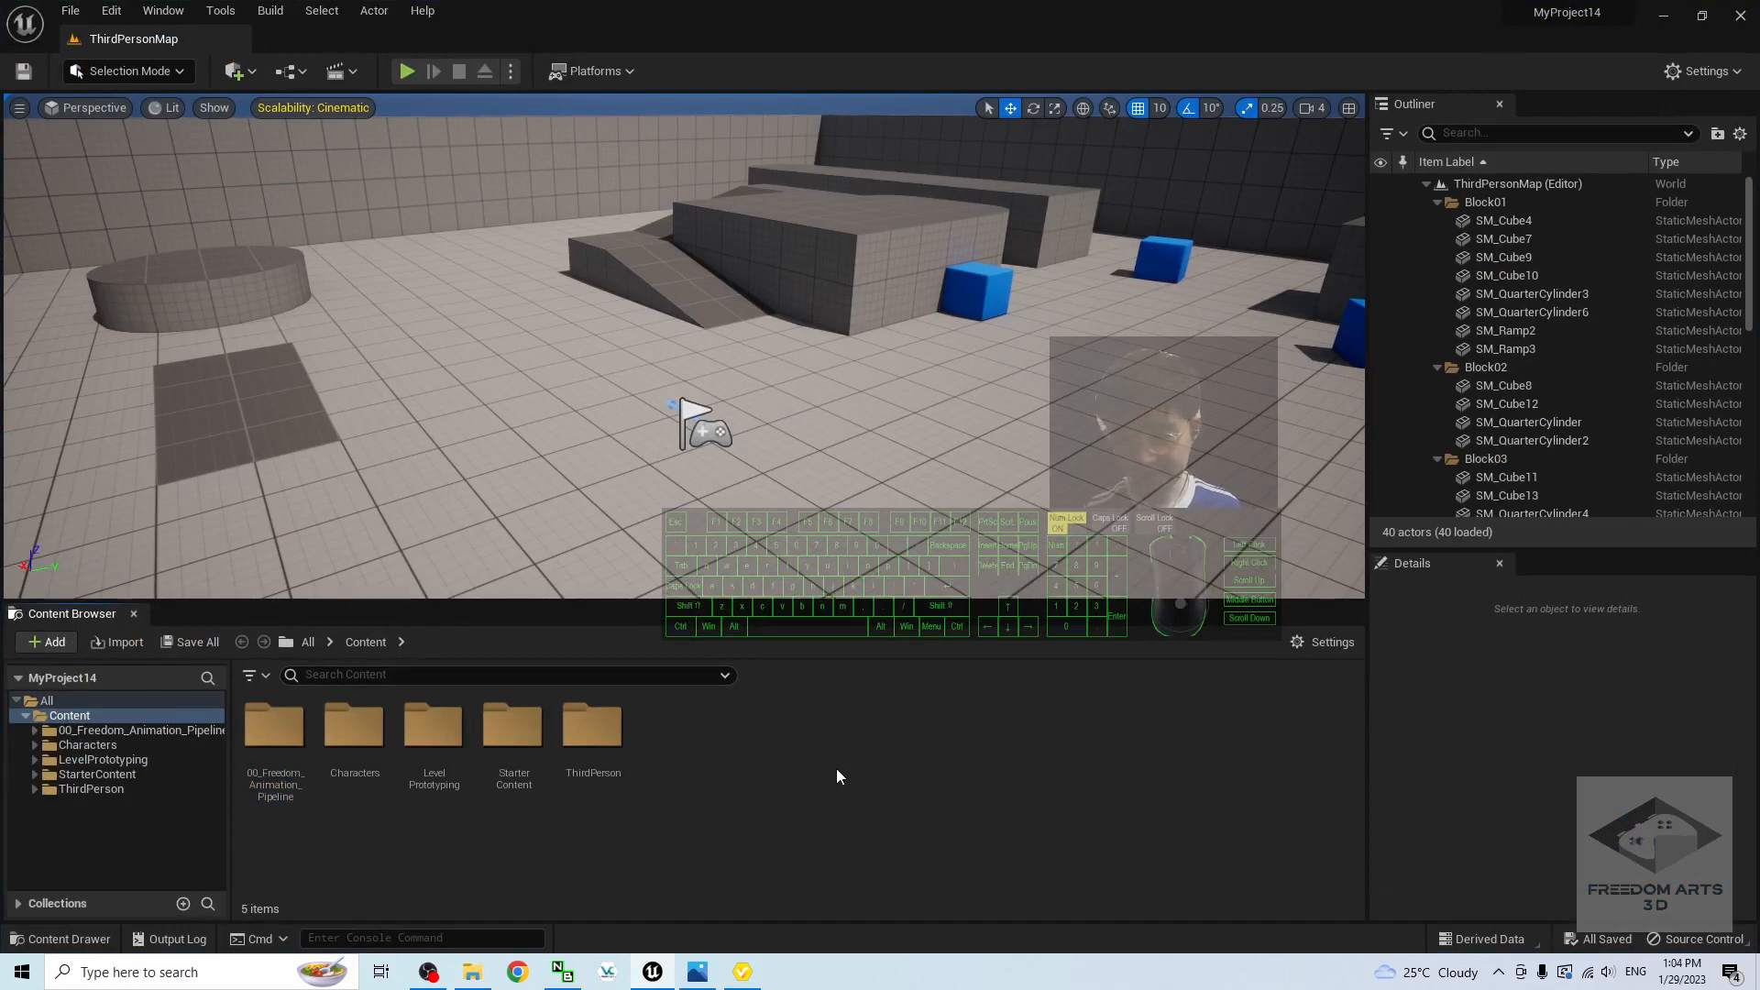
double_click(274, 728)
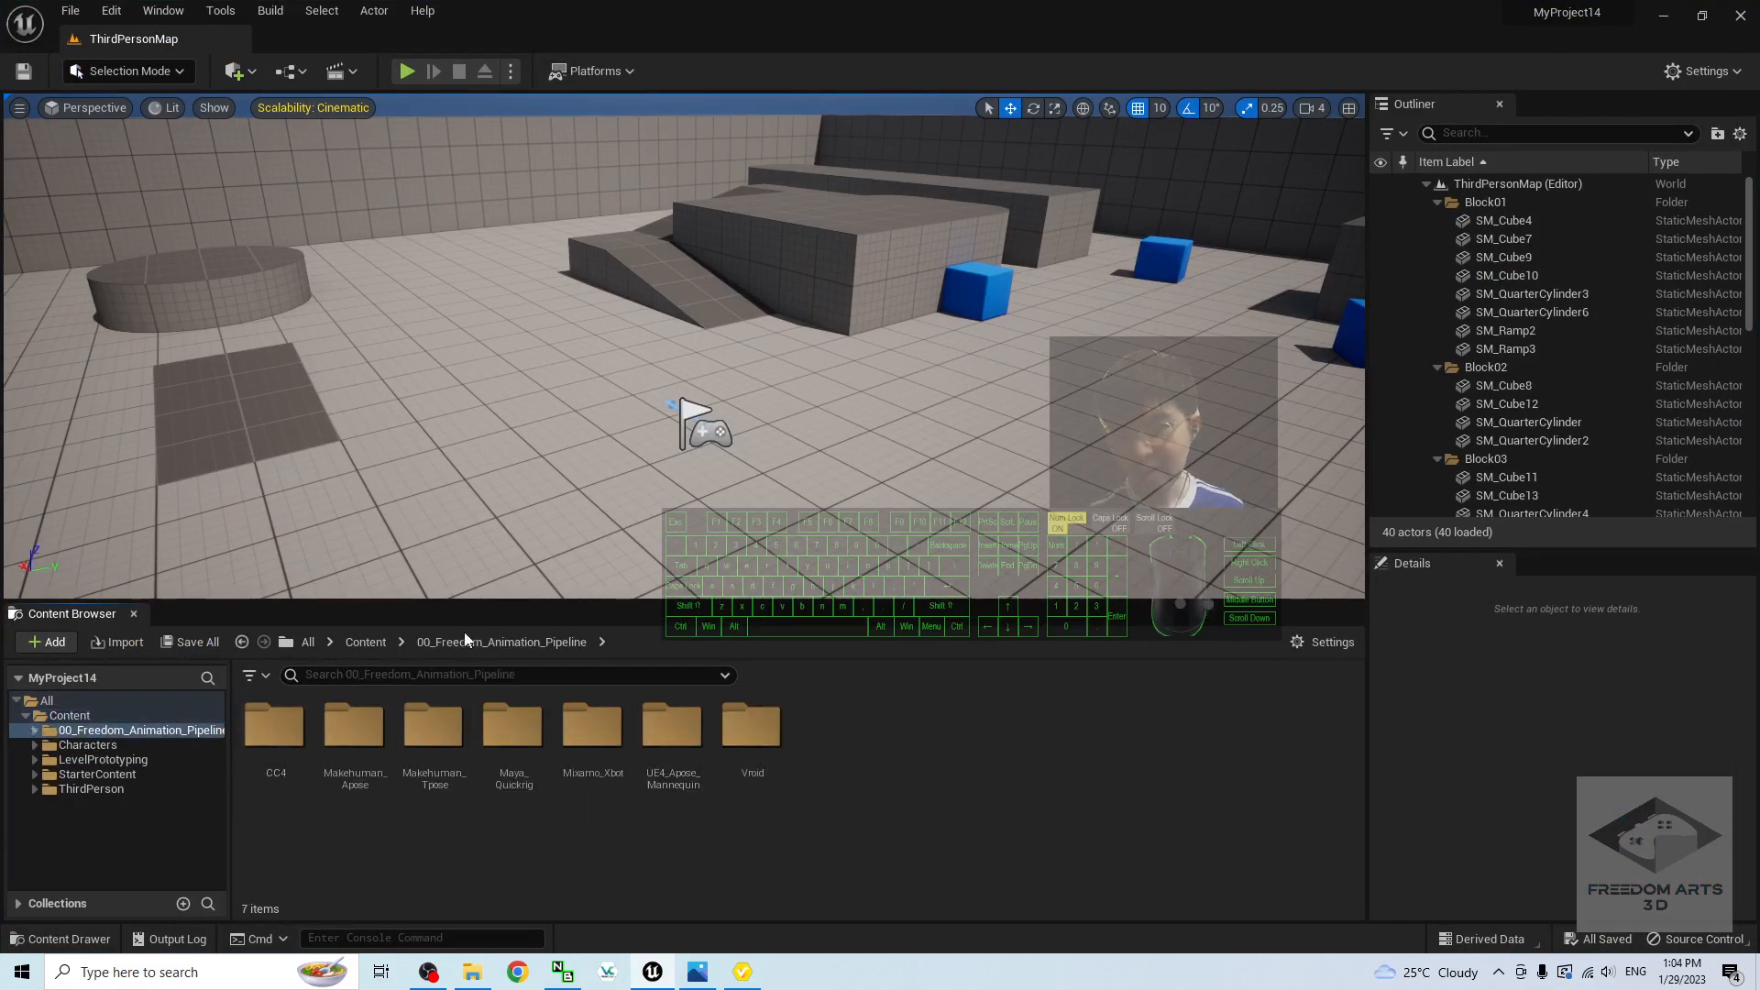
click(365, 642)
Step: Restore the Unreal Editor window to a smaller size and select VroidFemale02.fbx in the desktop's 01 - From Vroid folder
double_click(862, 4)
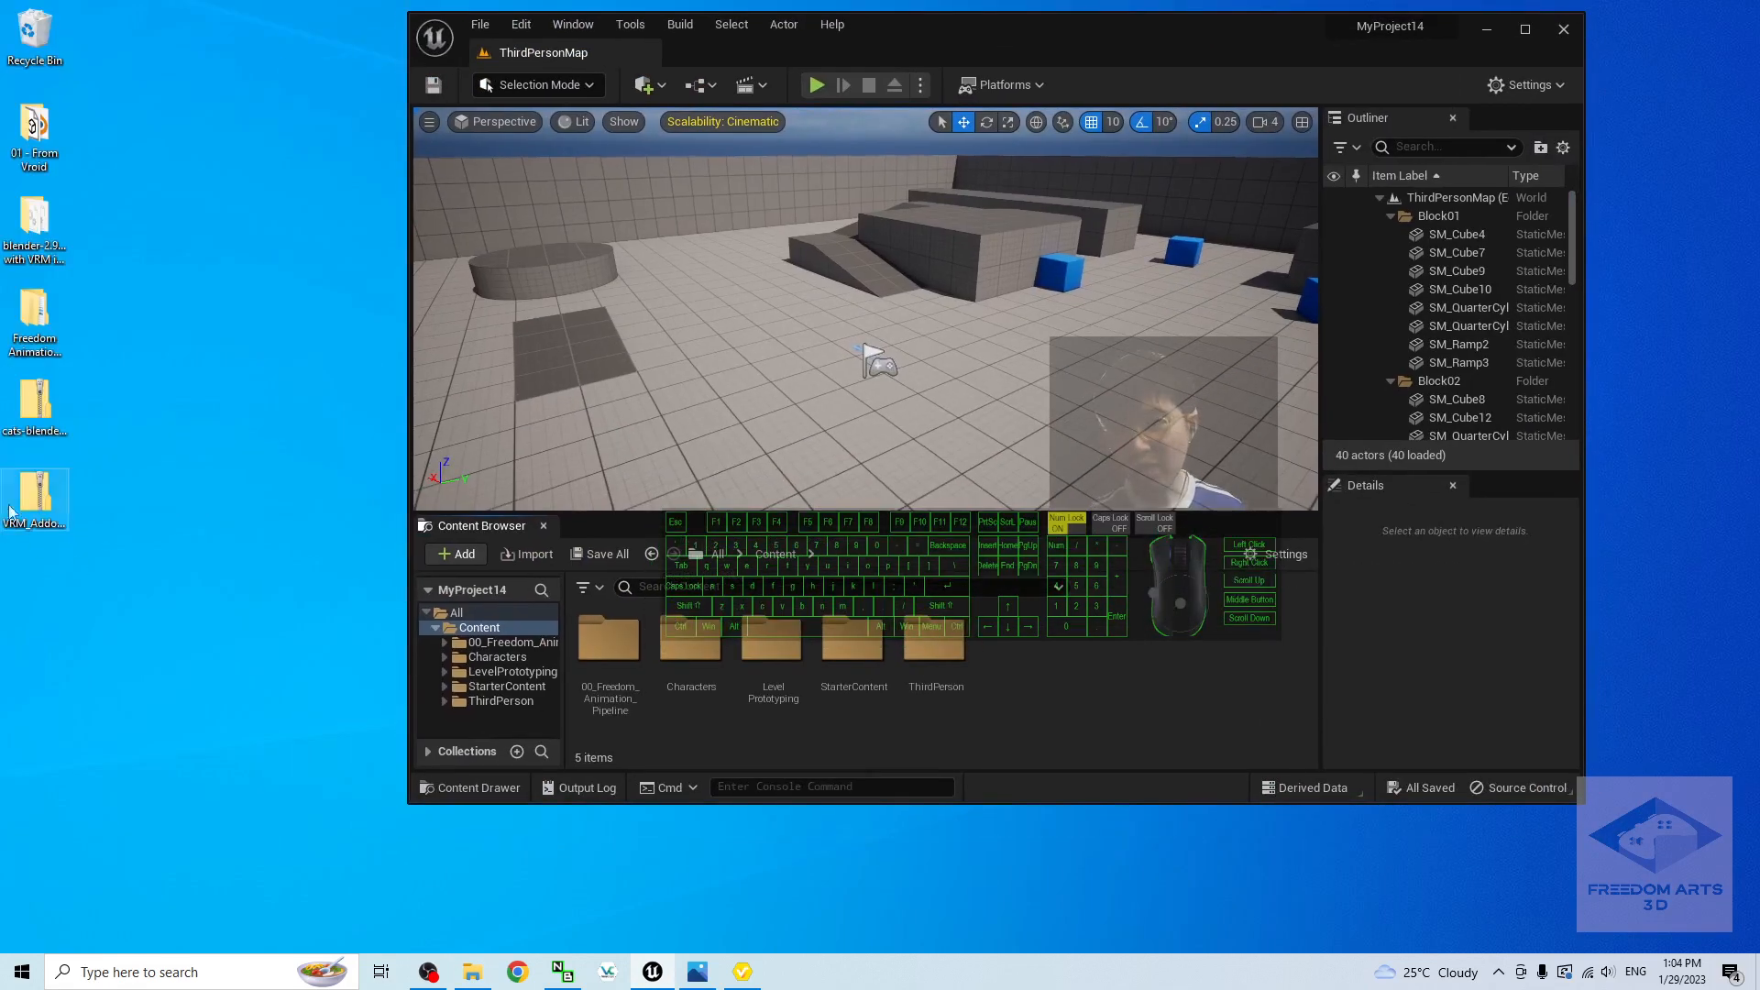
click(34, 325)
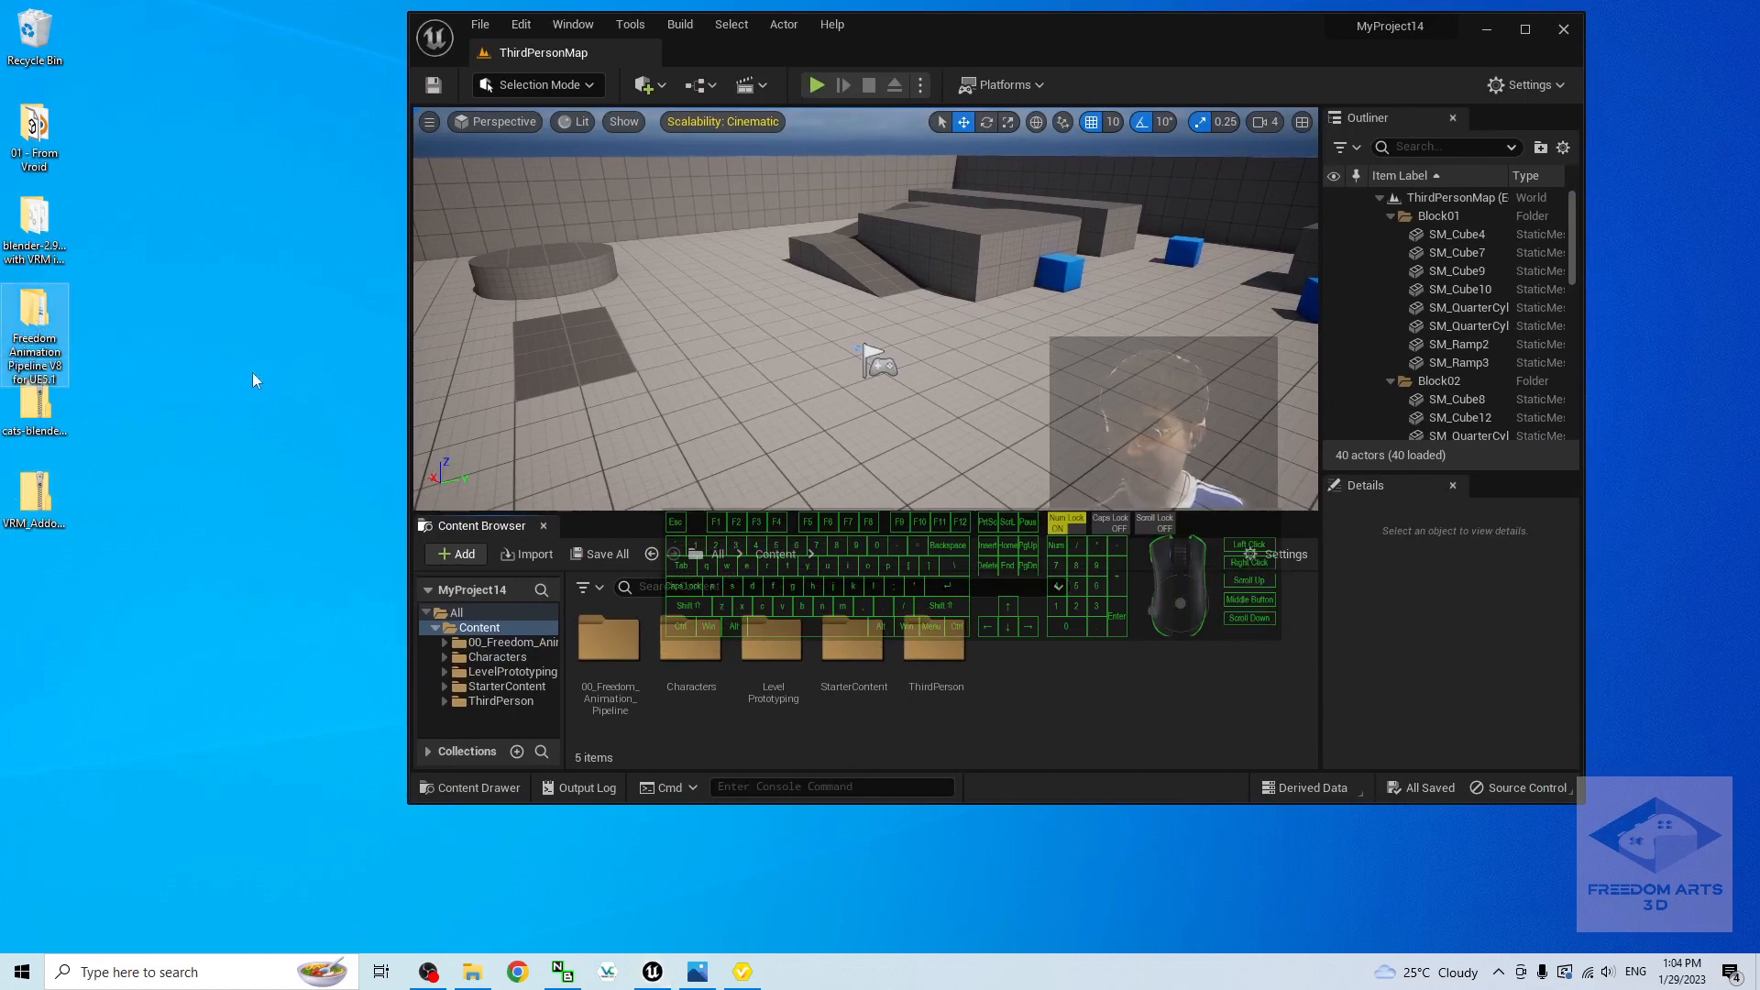
click(46, 152)
double_click(50, 139)
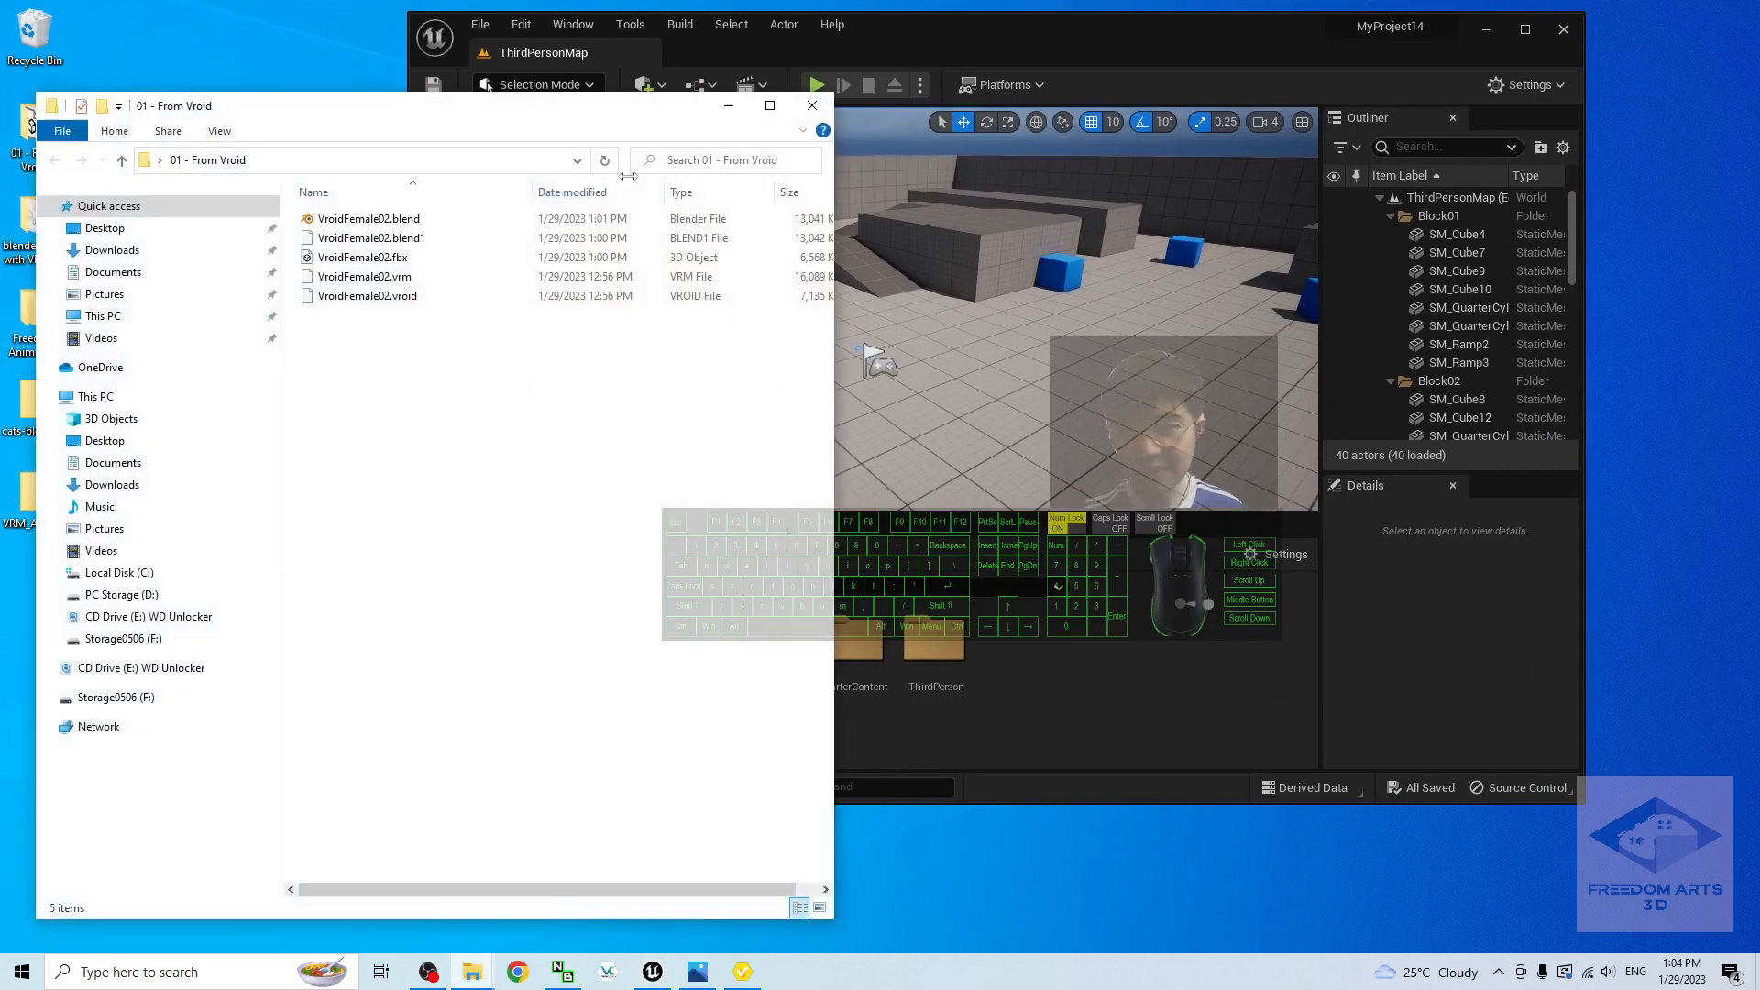
click(336, 261)
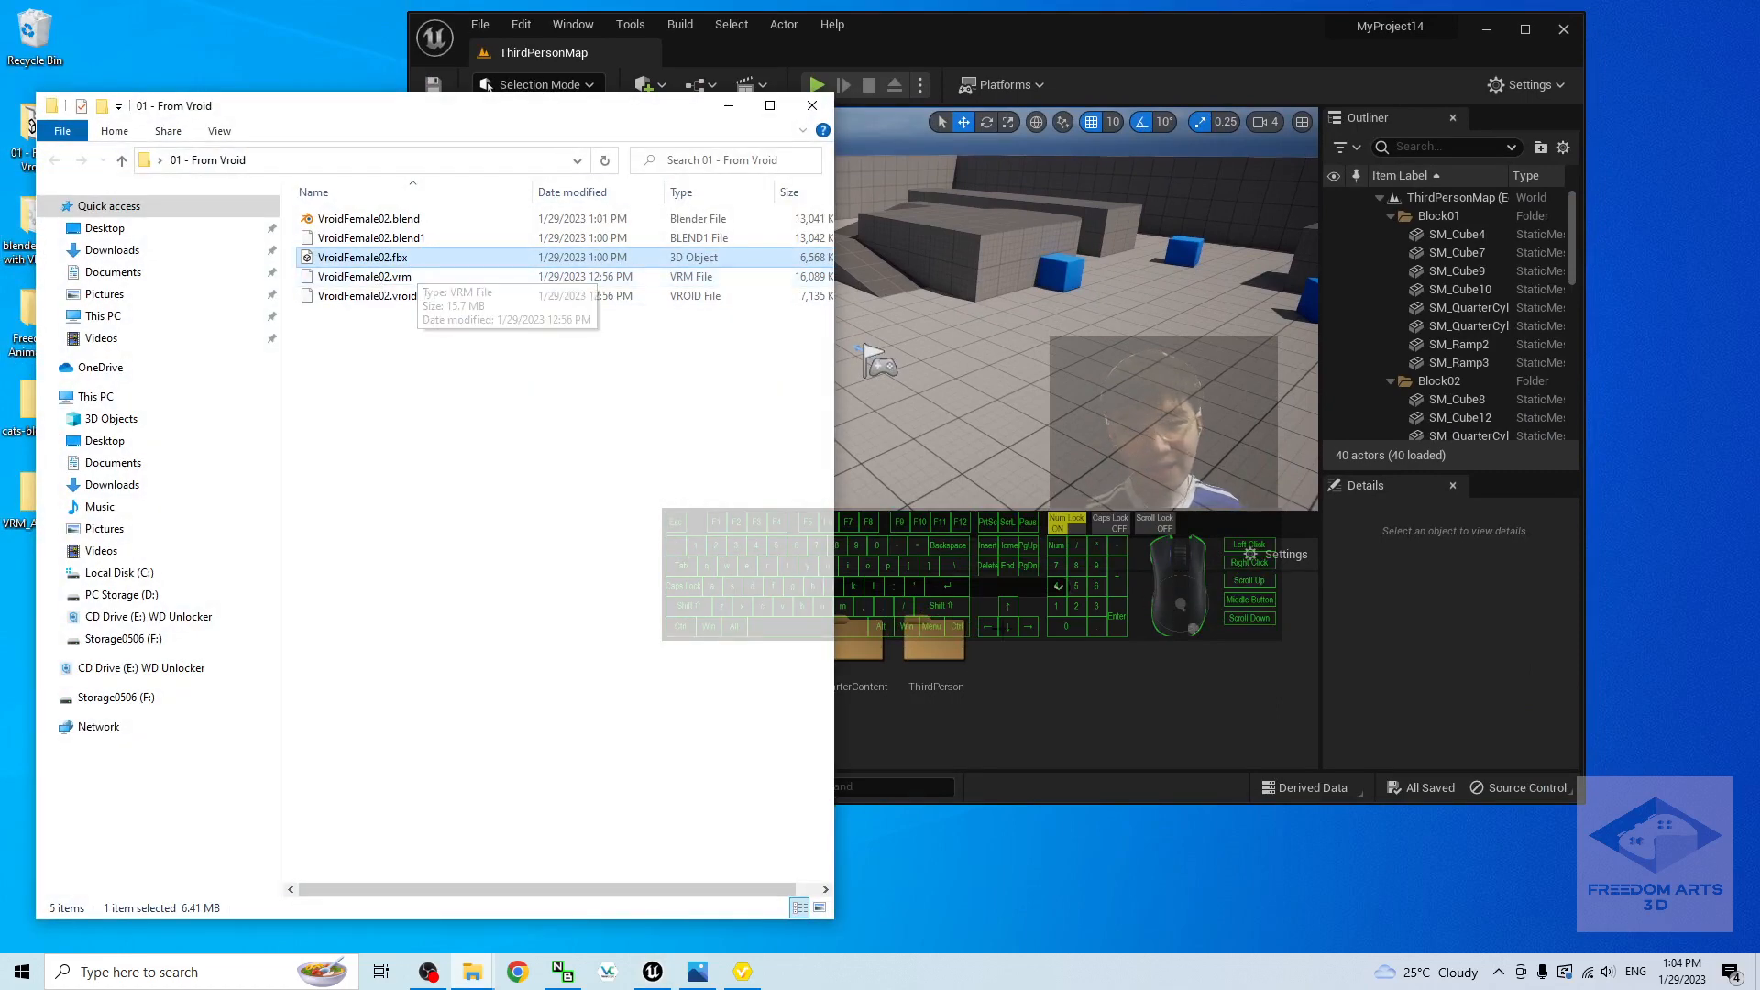
Step: Create a folder named VroidFemale02 in the project's Content folder and open it
click(1028, 712)
right_click(1025, 678)
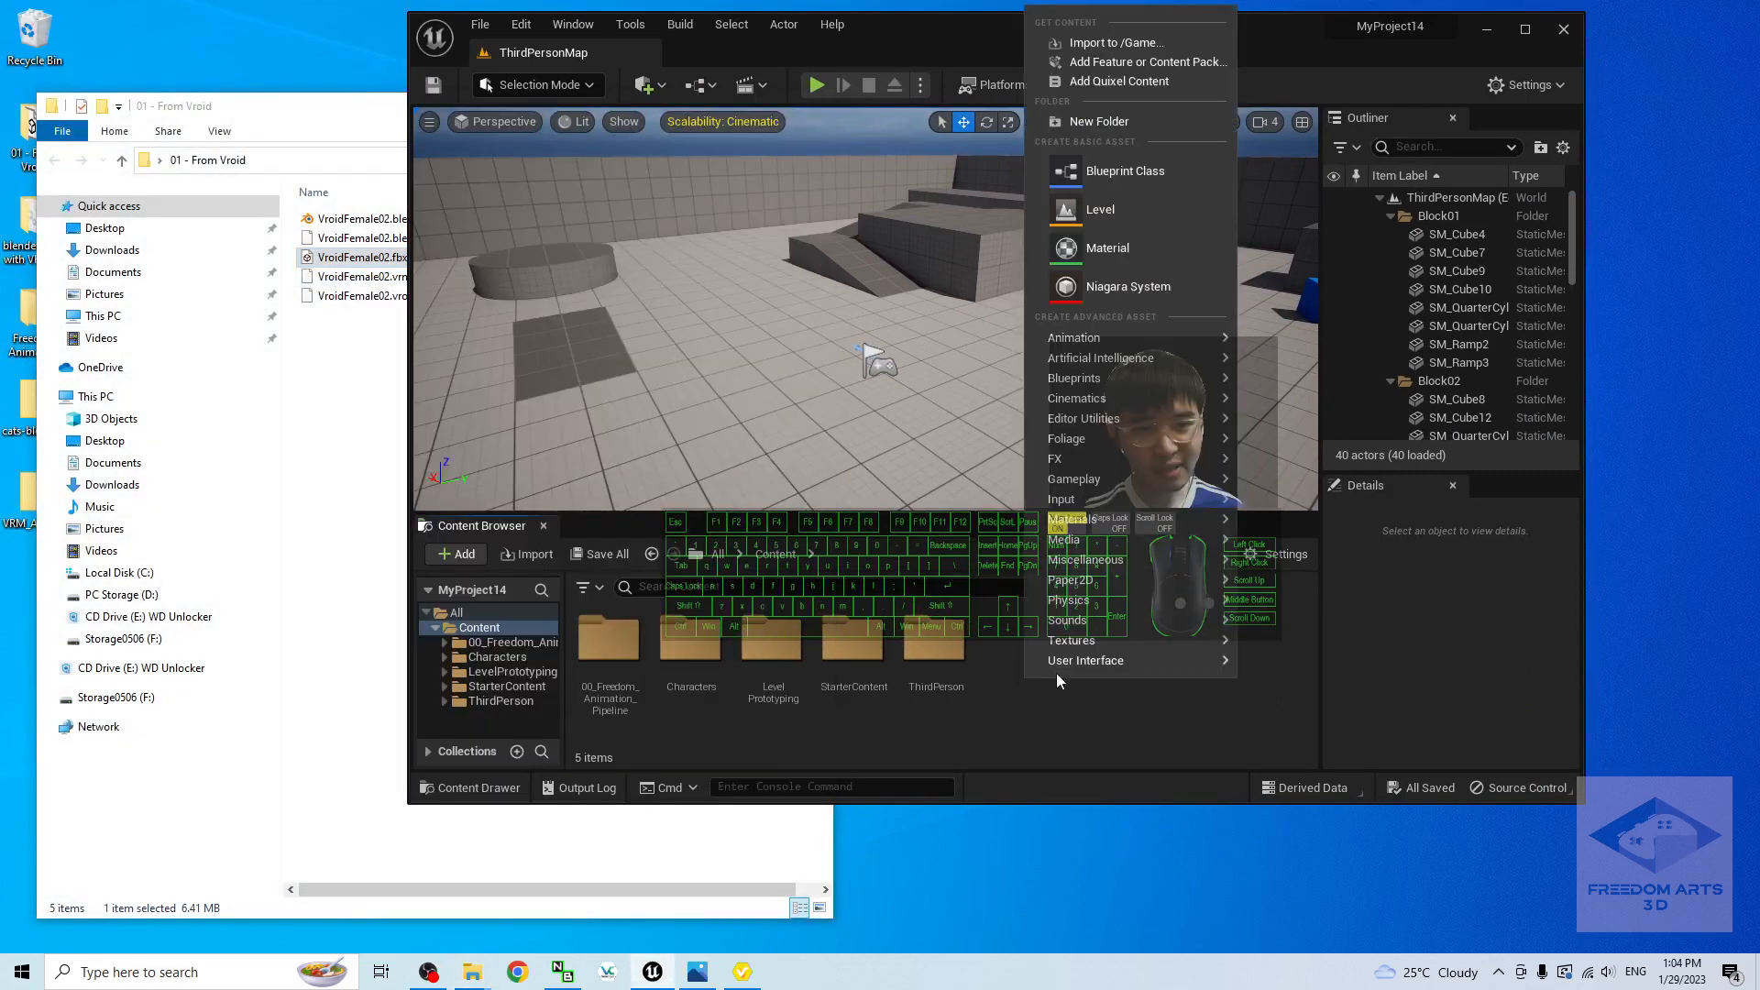
click(1100, 123)
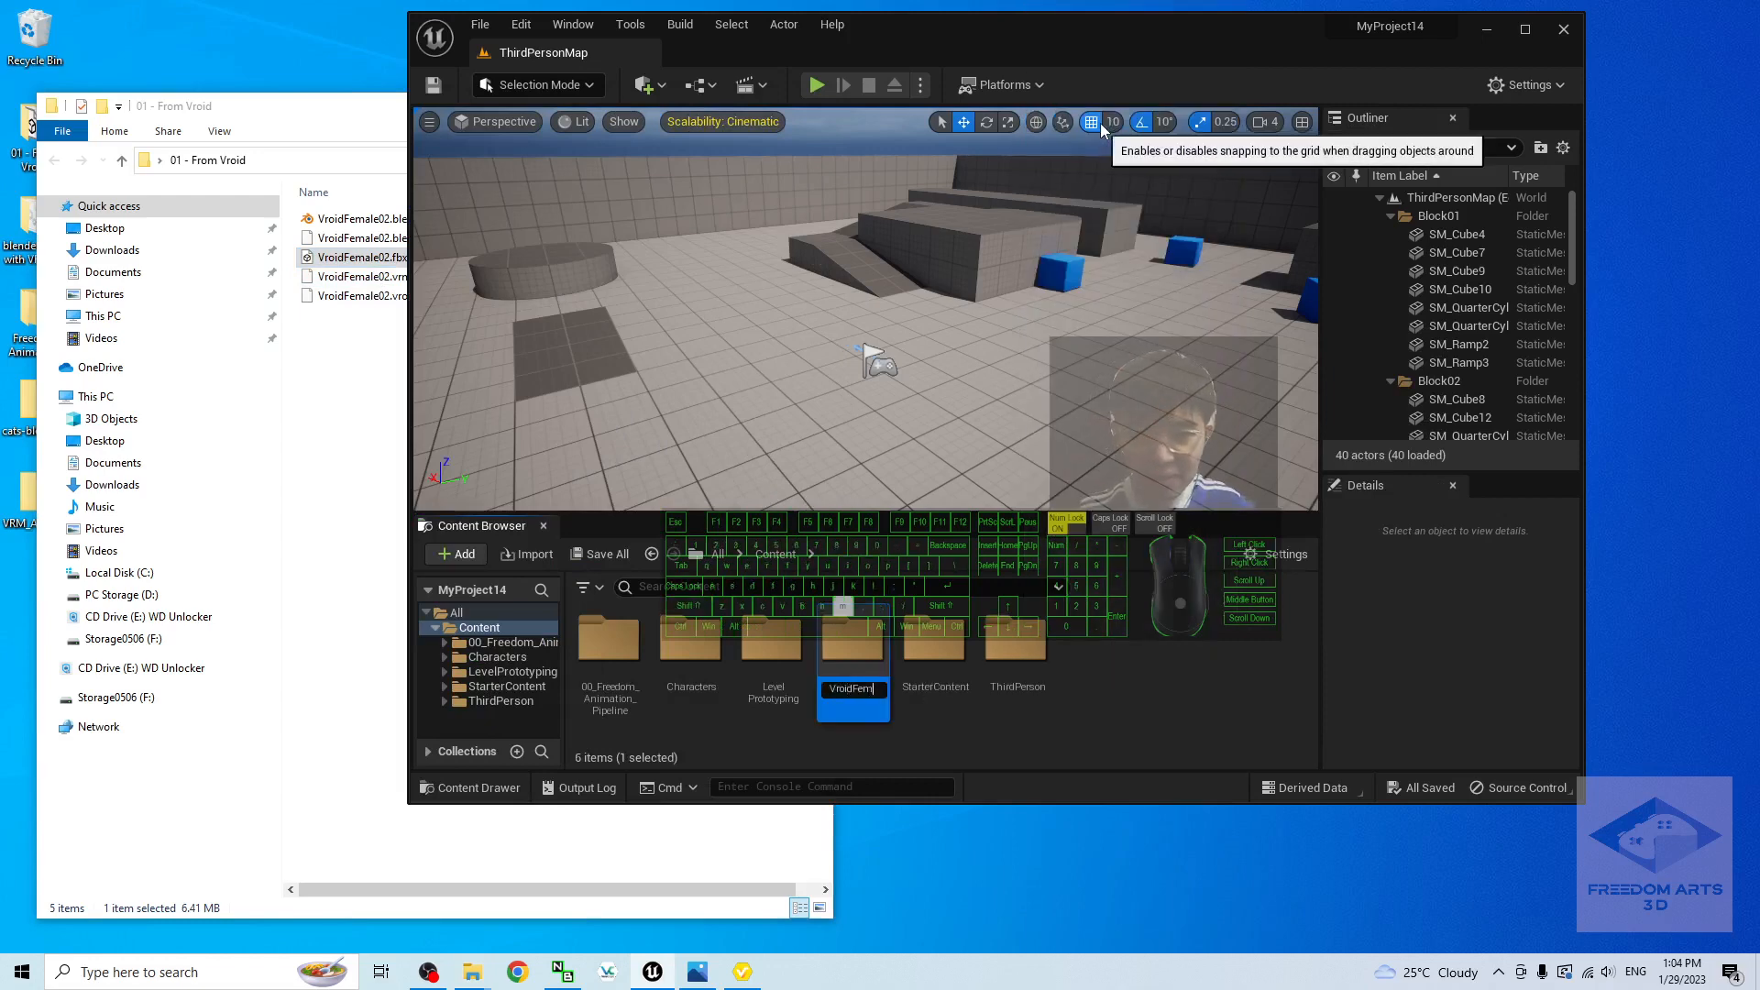
text(VroidFemale02)
key(Return)
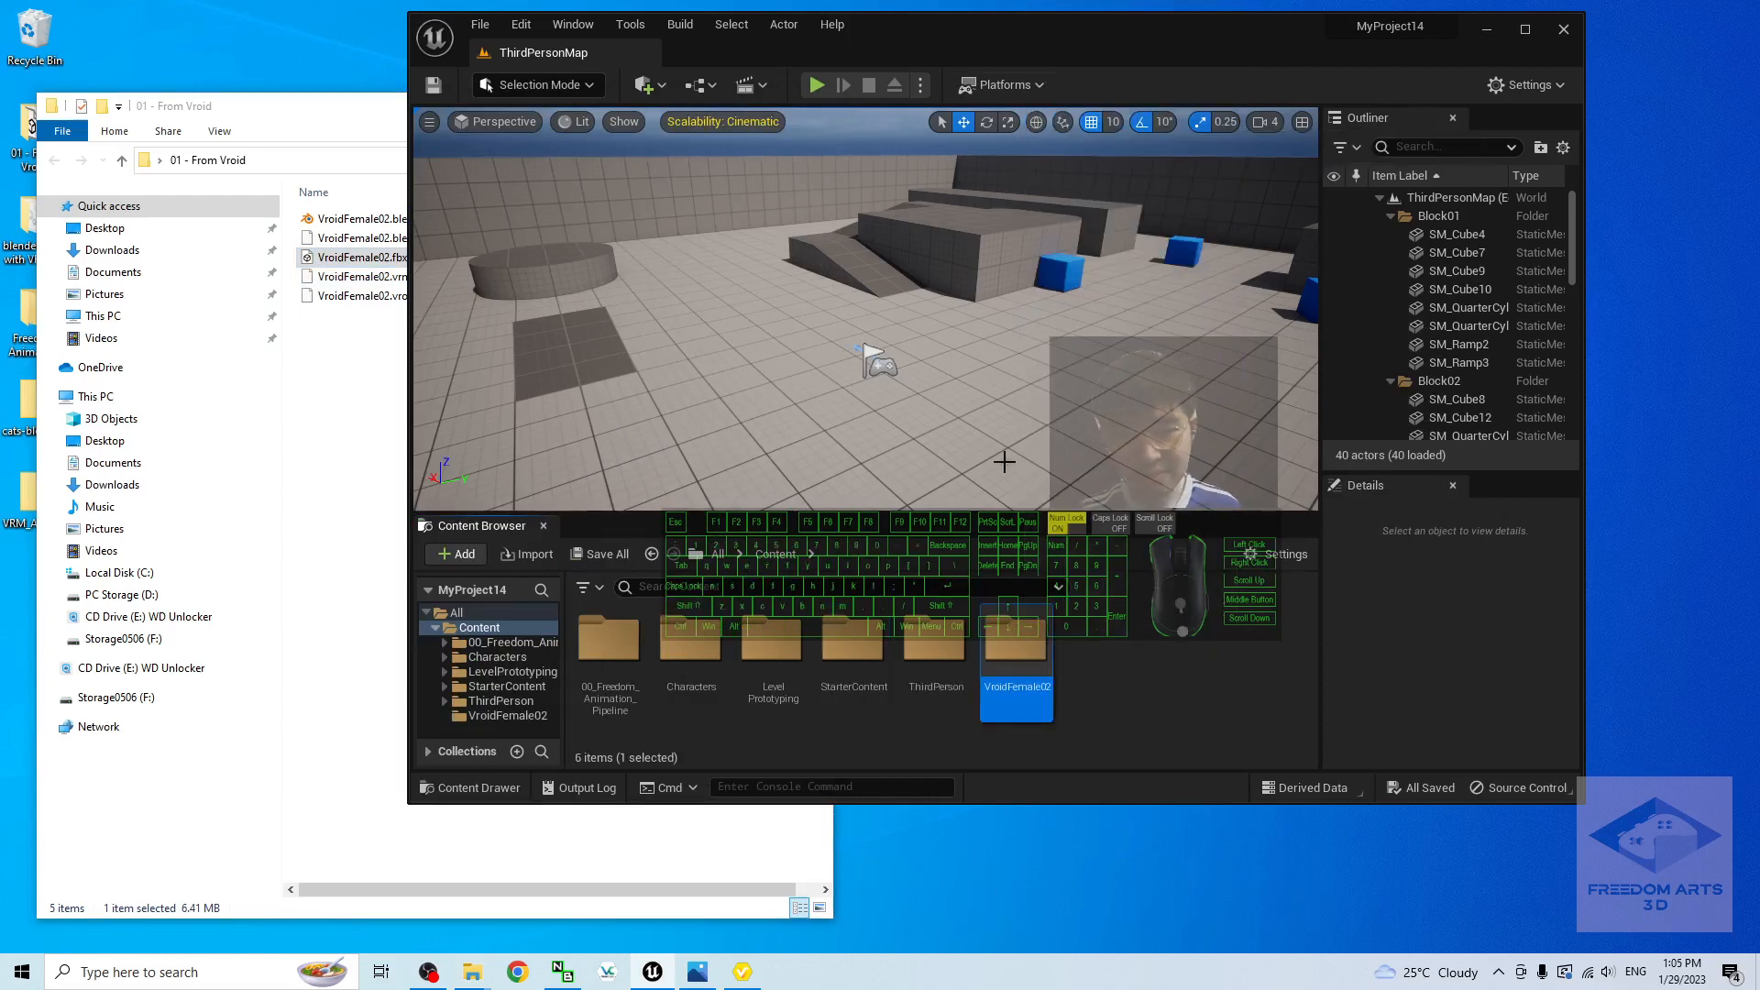
double_click(1016, 661)
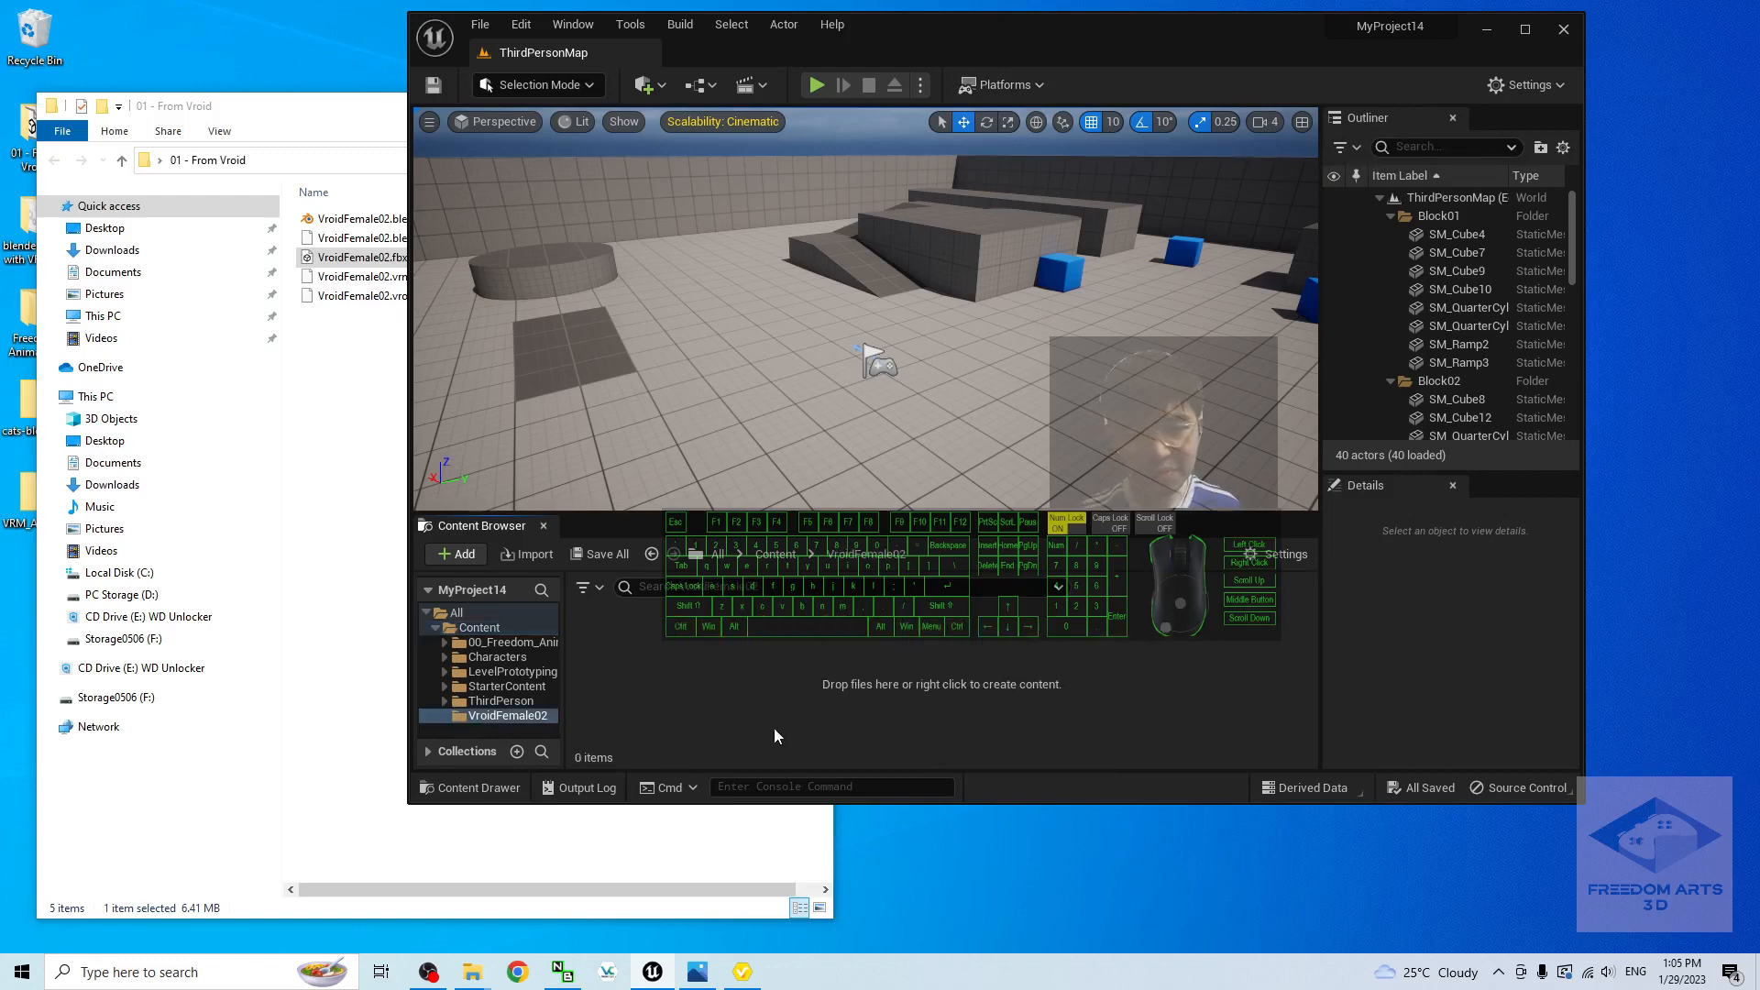
Step: Arrange the Unreal Editor and 01 - From Vroid windows side by side without overlap
drag(1038, 18, 1177, 99)
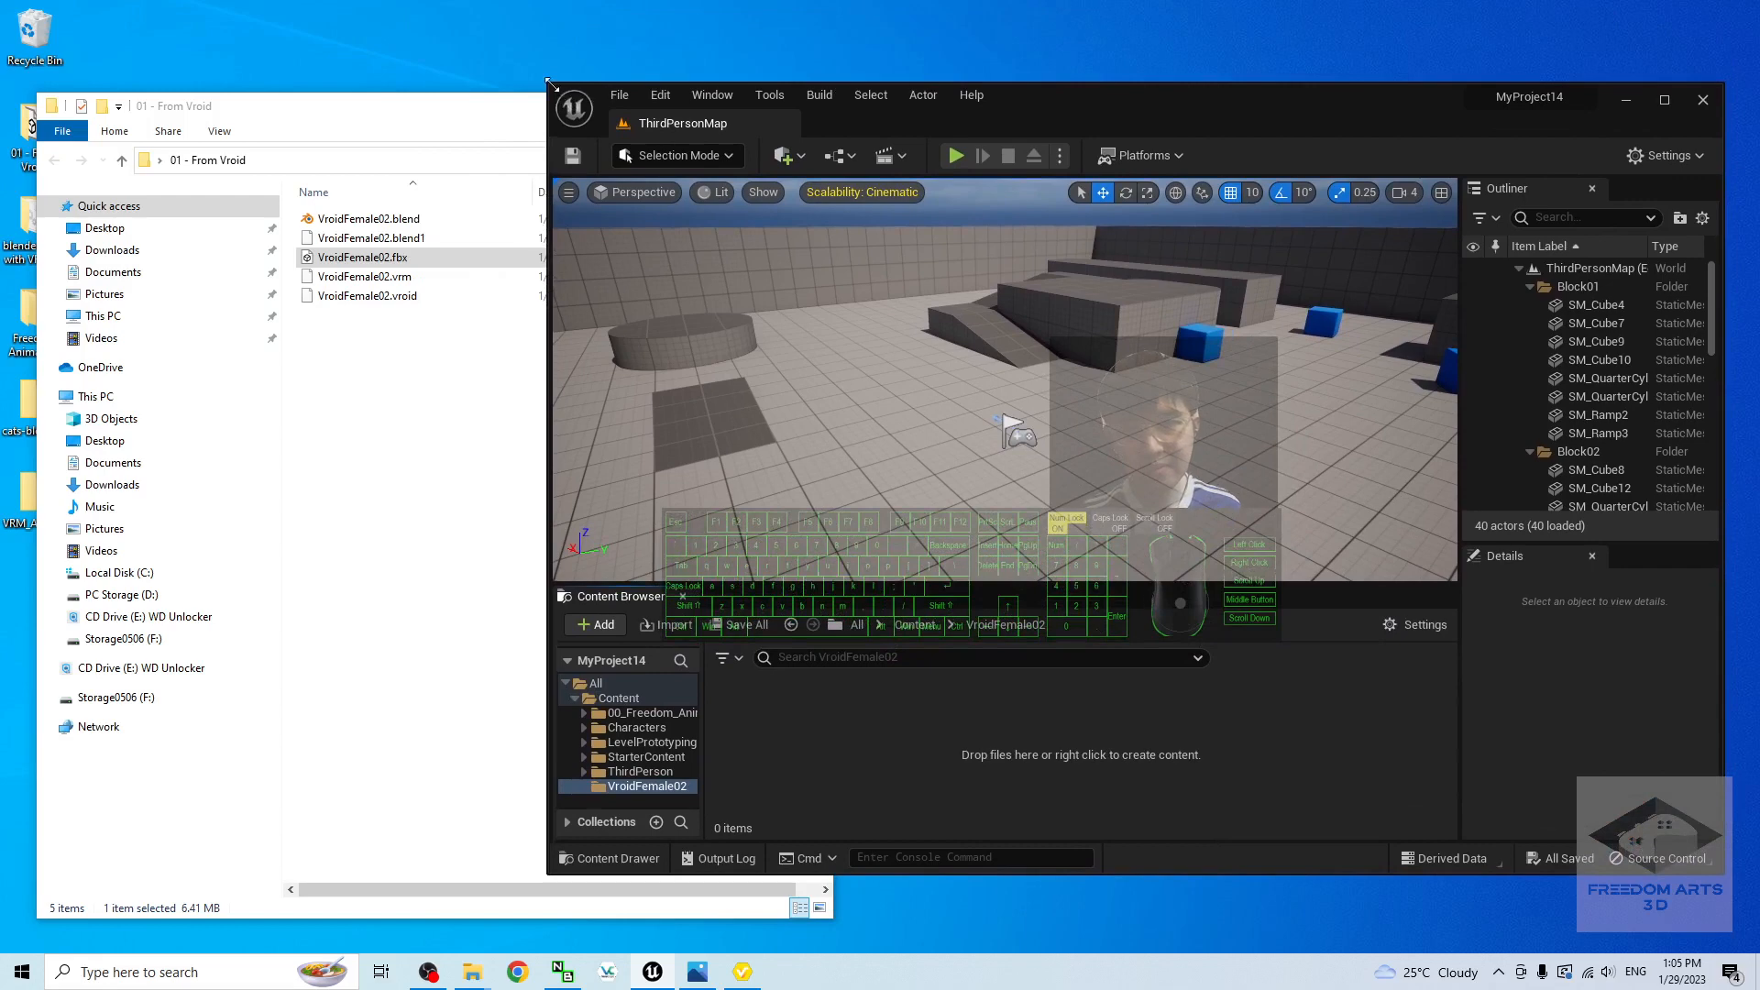
drag(548, 84, 837, 16)
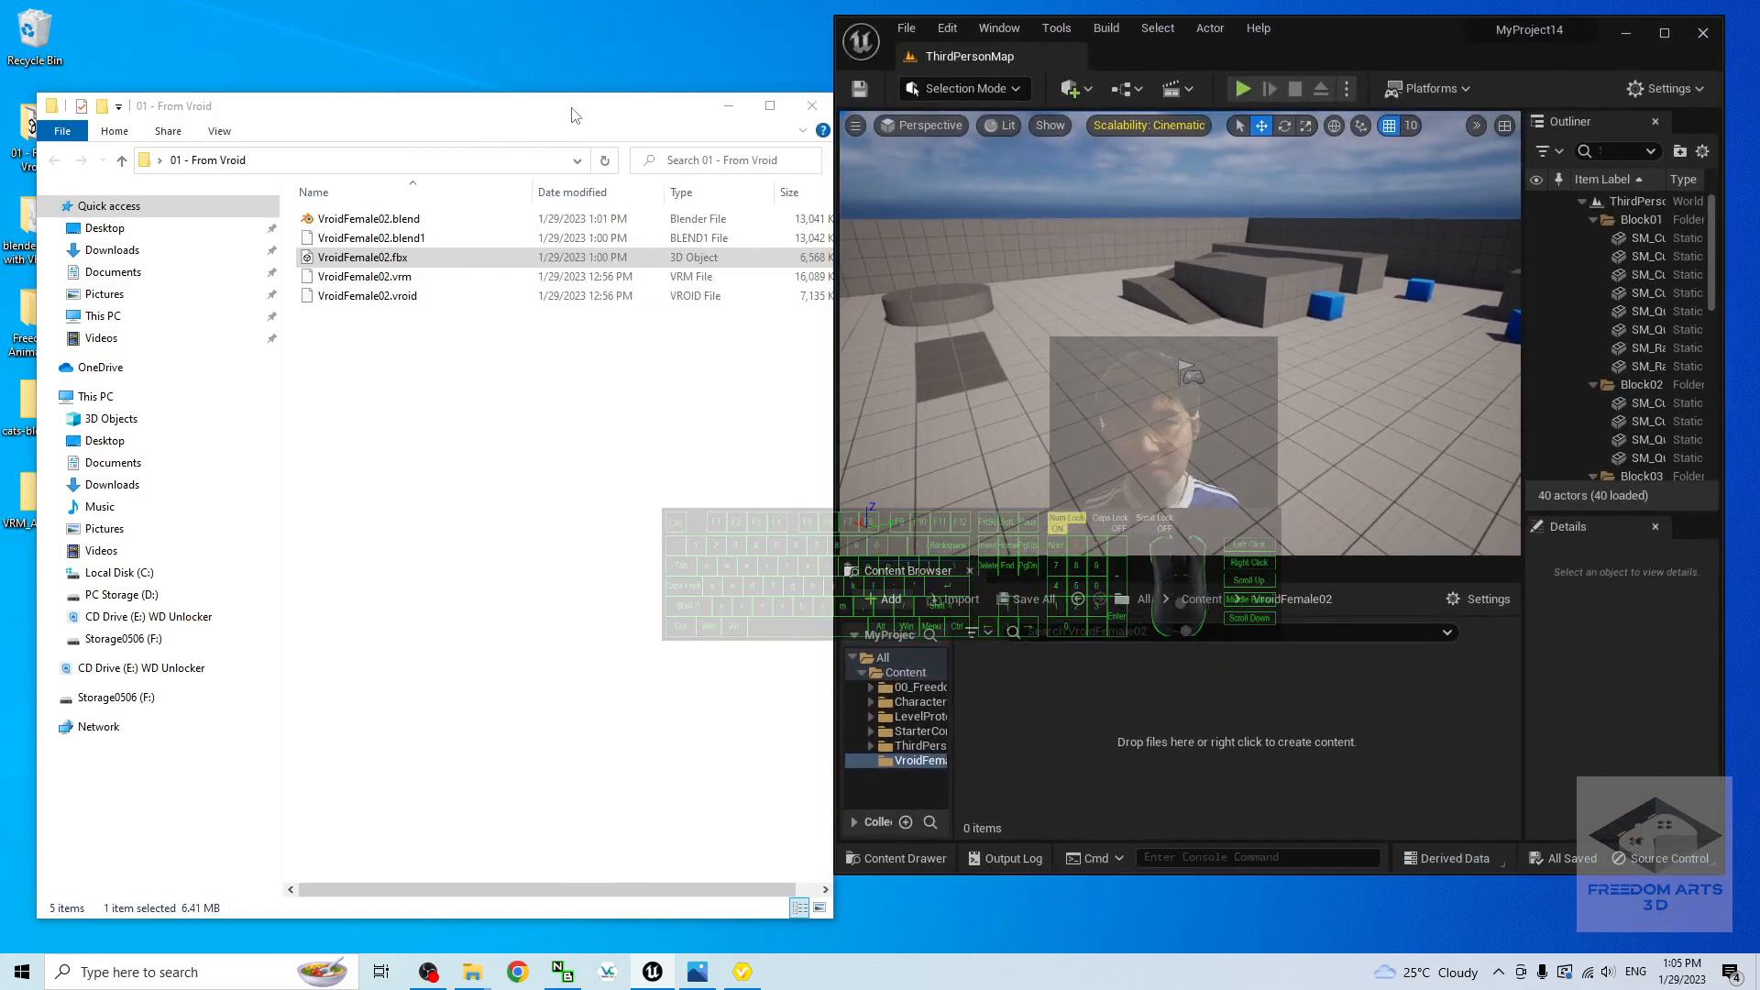
drag(571, 115, 555, 80)
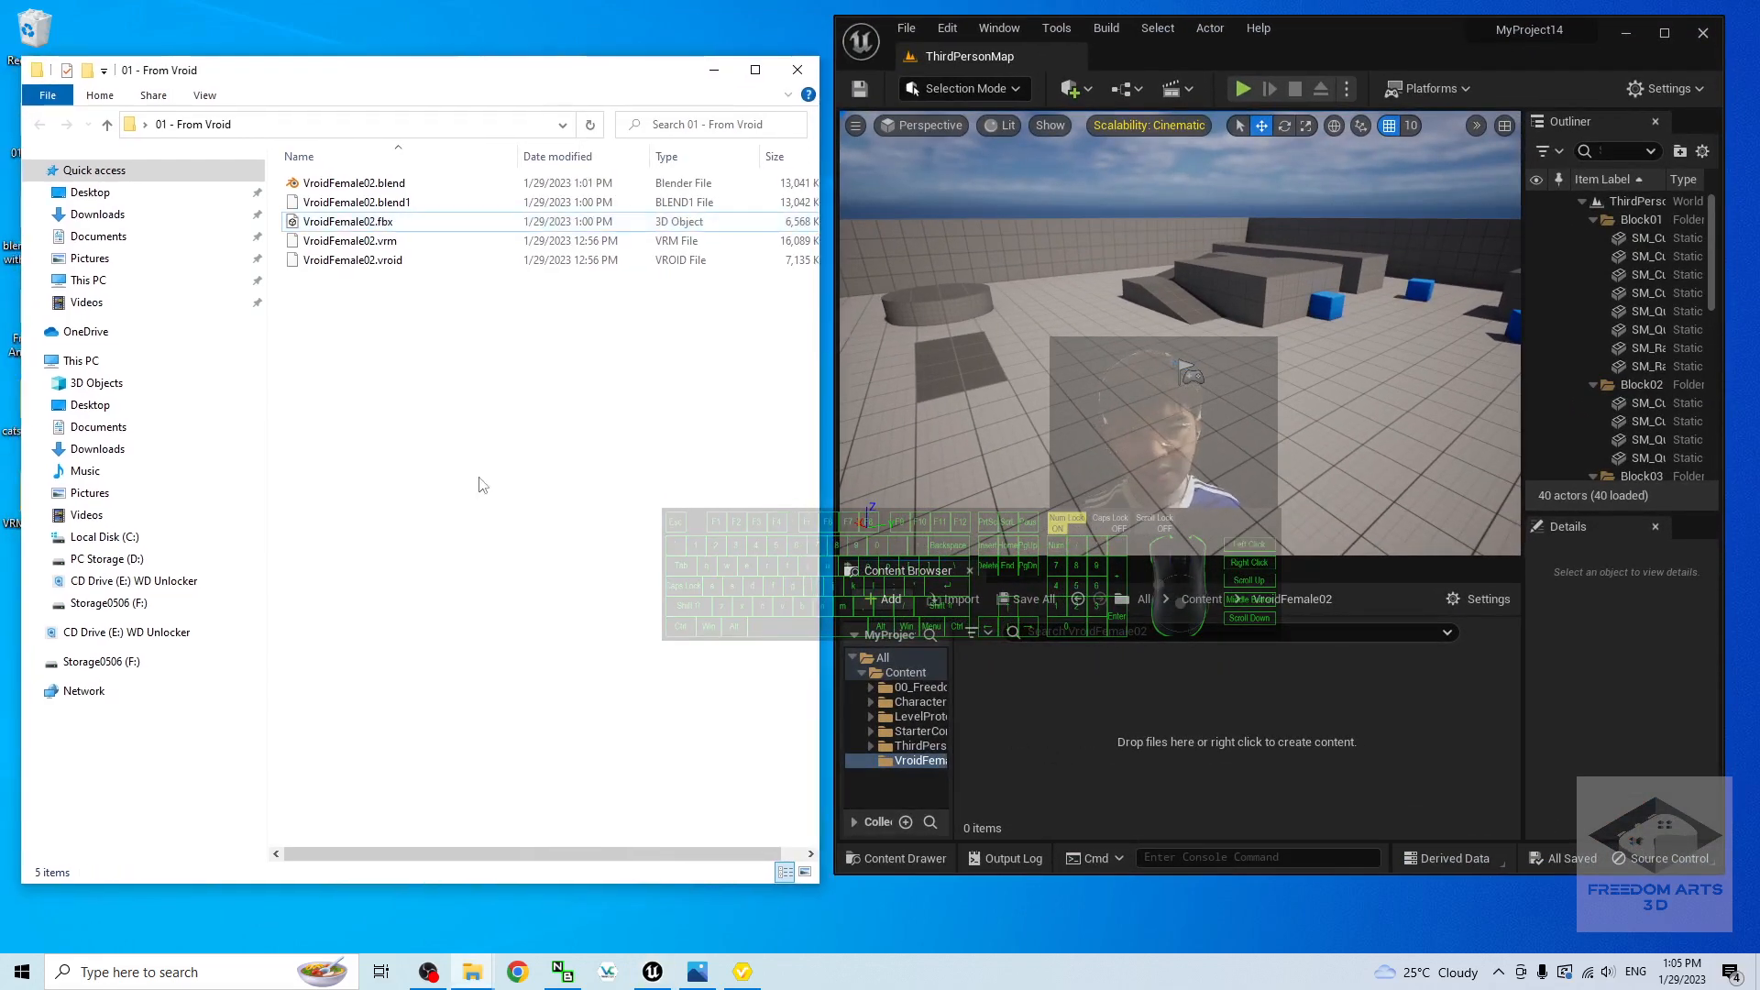
Step: Import VroidFemale02.fbx as a skeletal mesh into the VroidFemale02 folder with an import uniform scale of 100, and maximize the editor
drag(312, 227, 1049, 699)
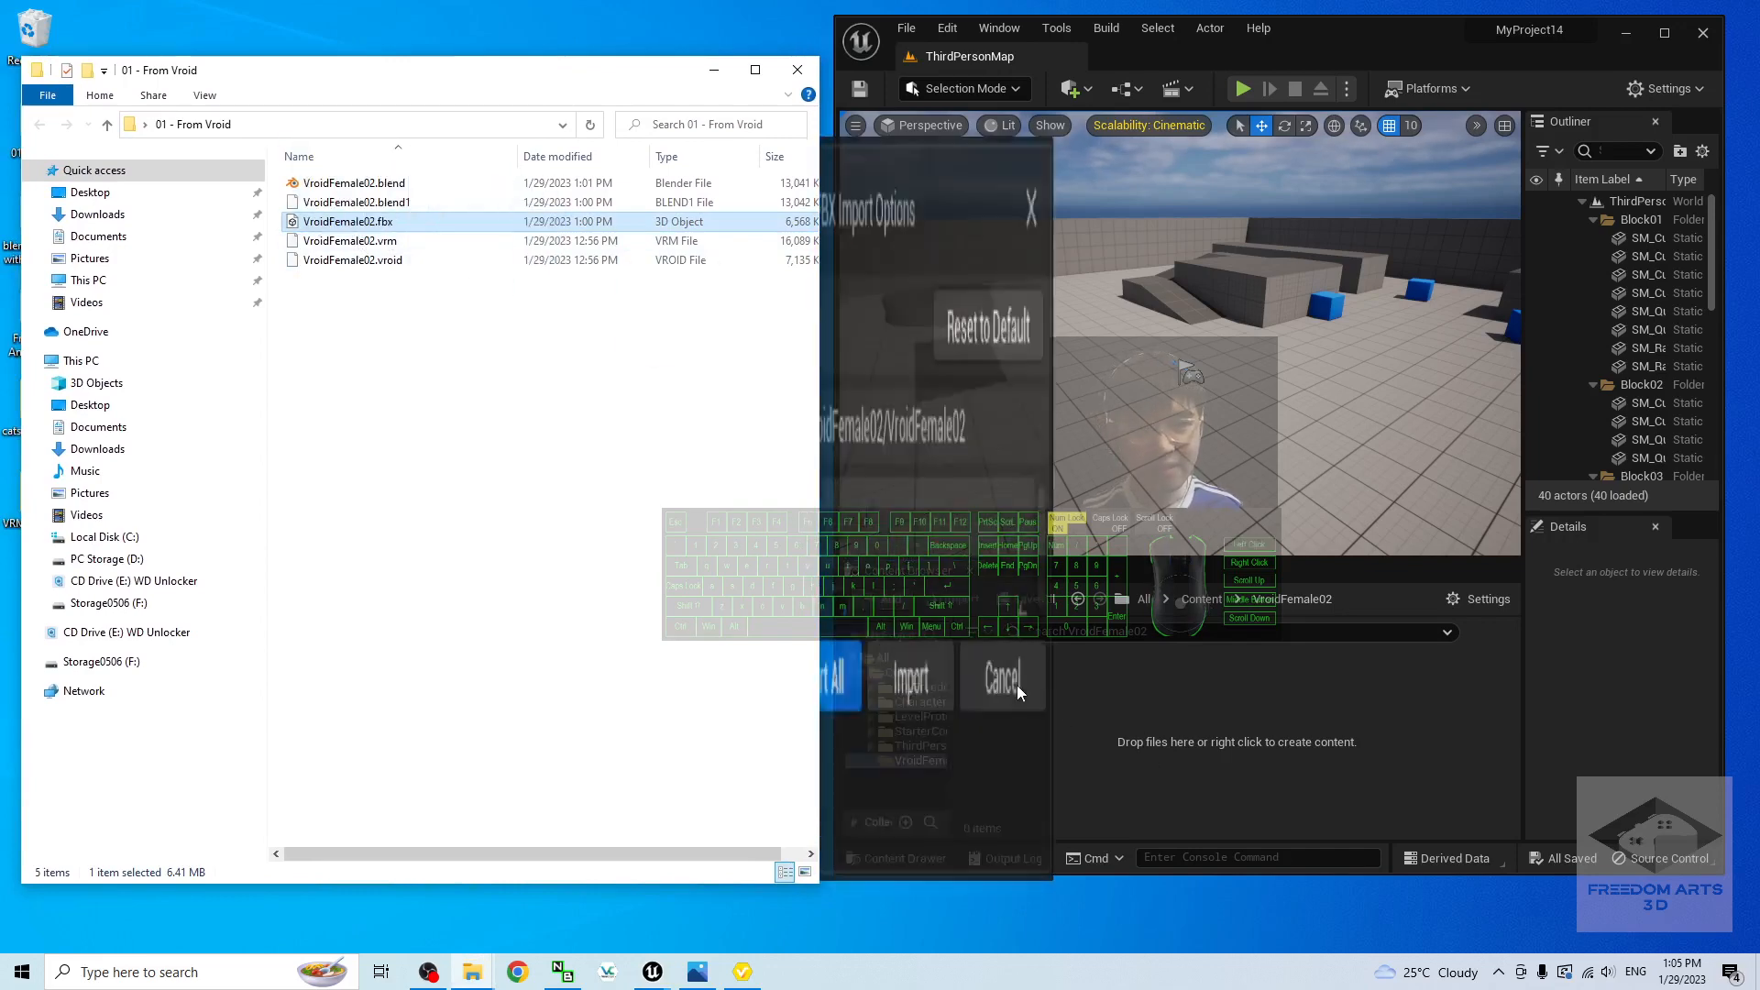
click(926, 152)
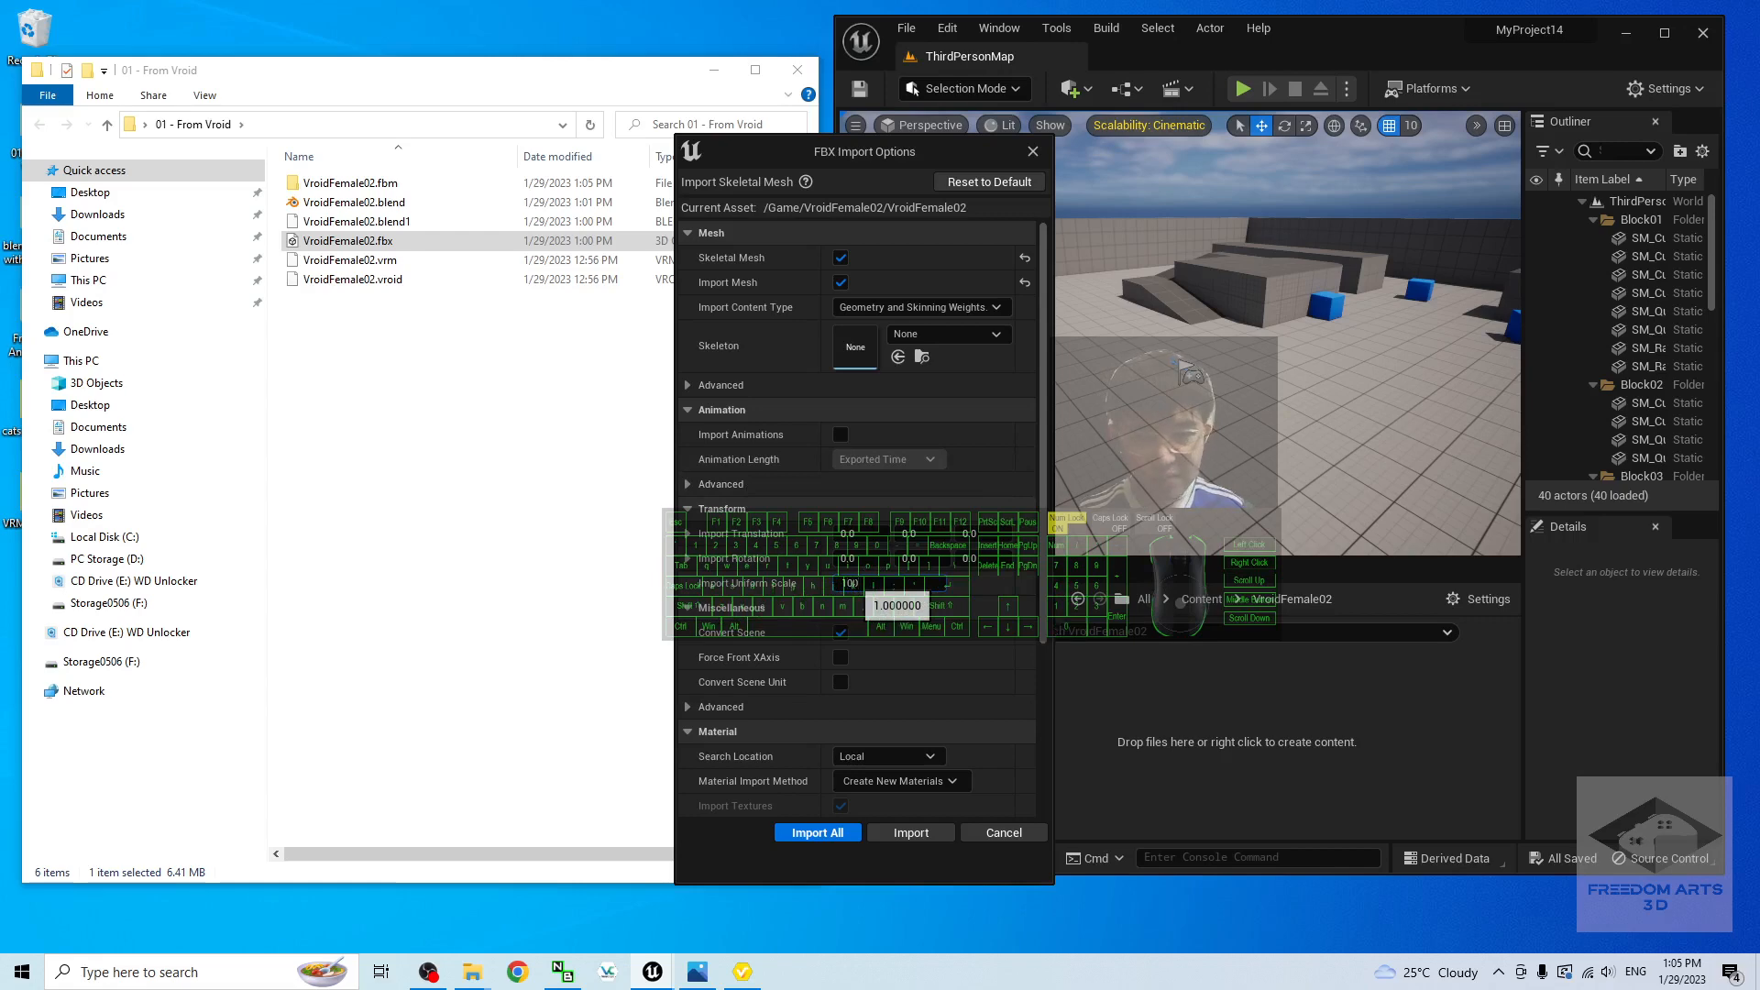
key(Return)
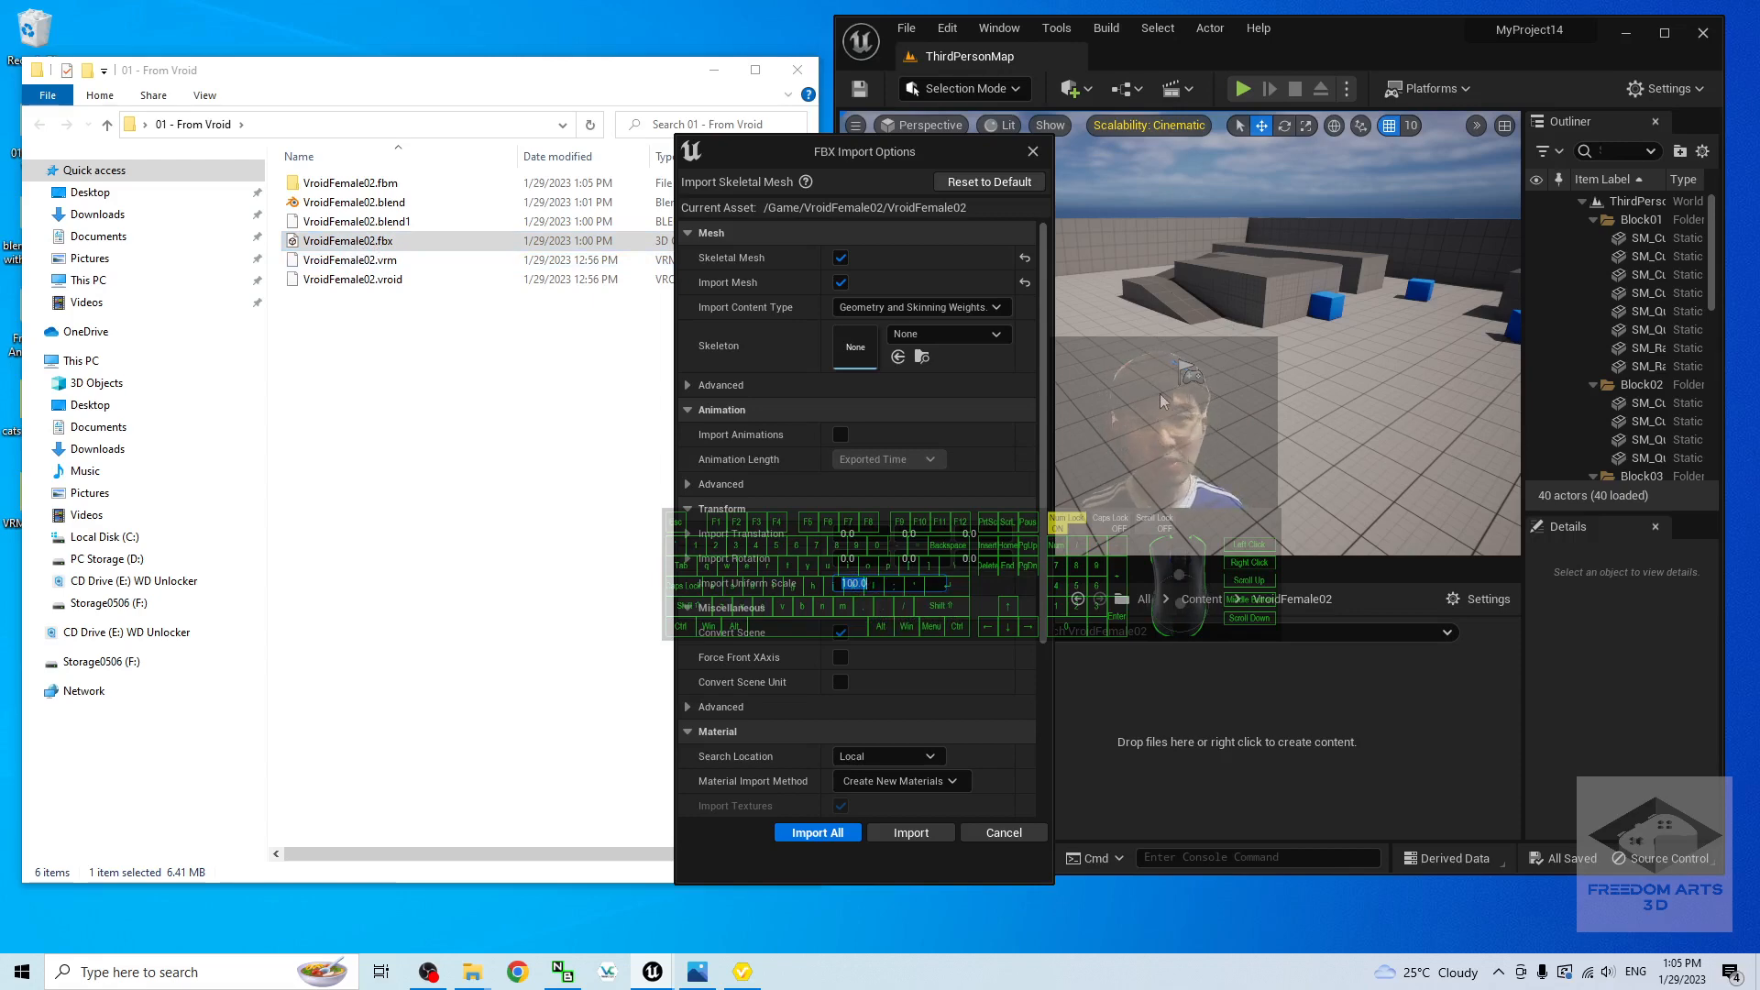
click(686, 386)
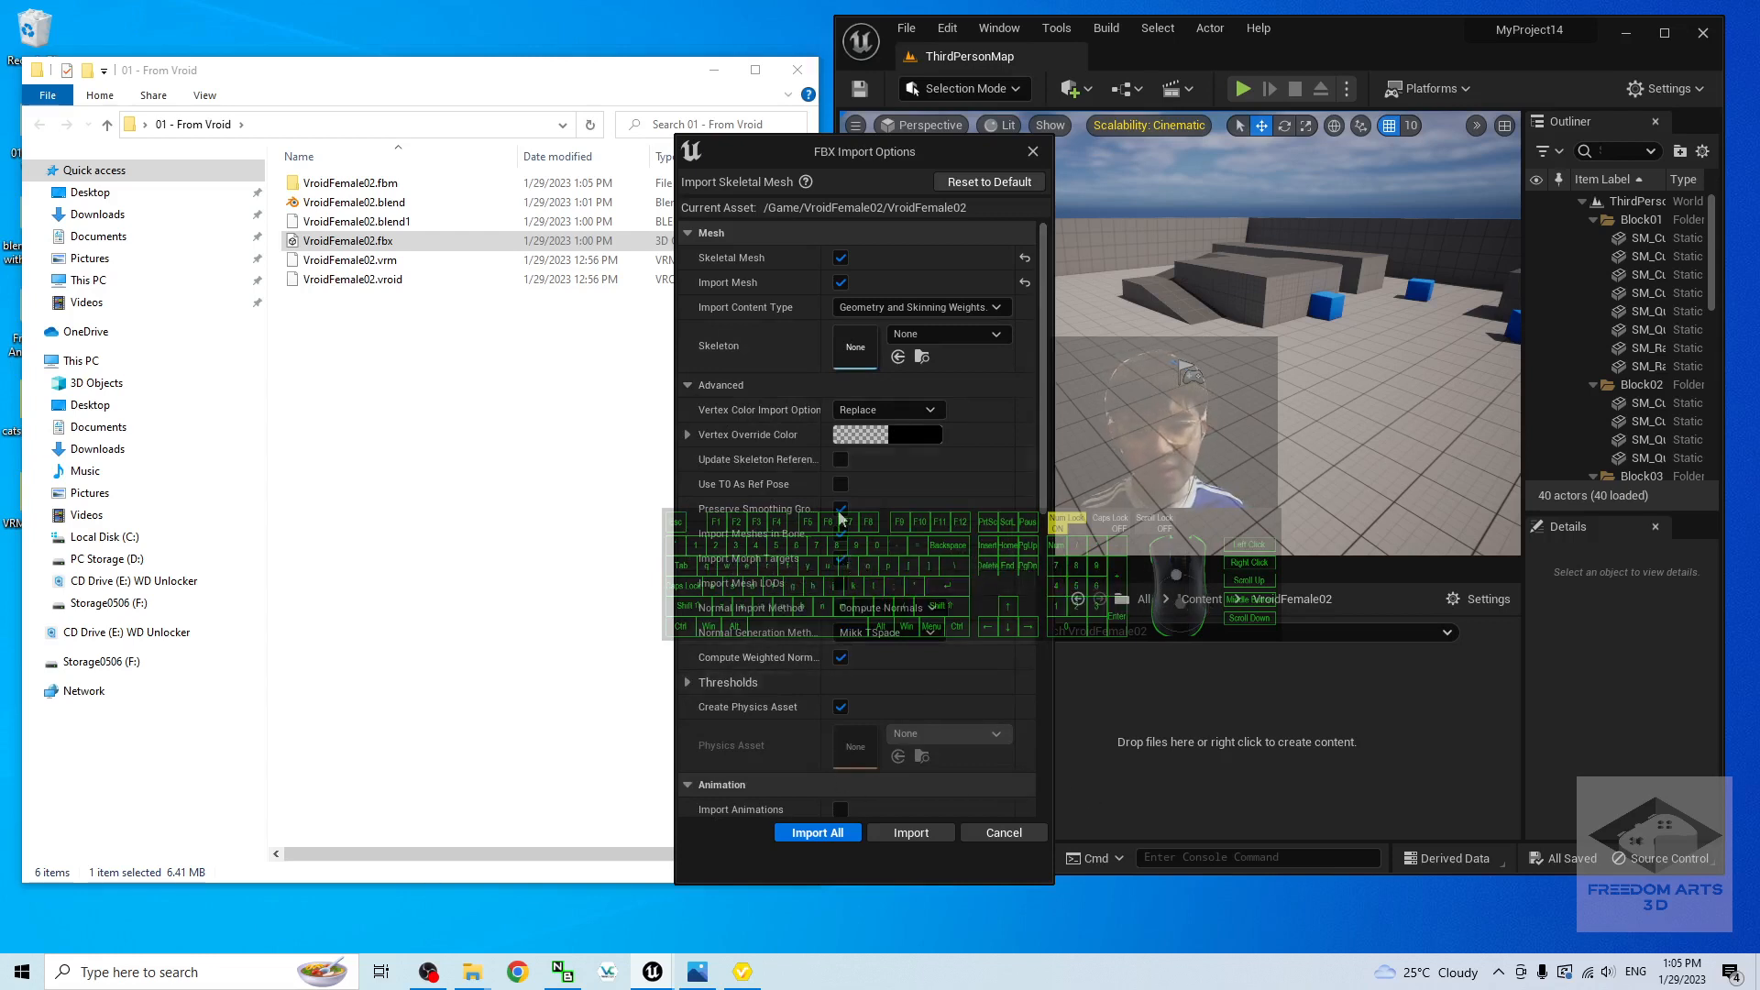
click(810, 832)
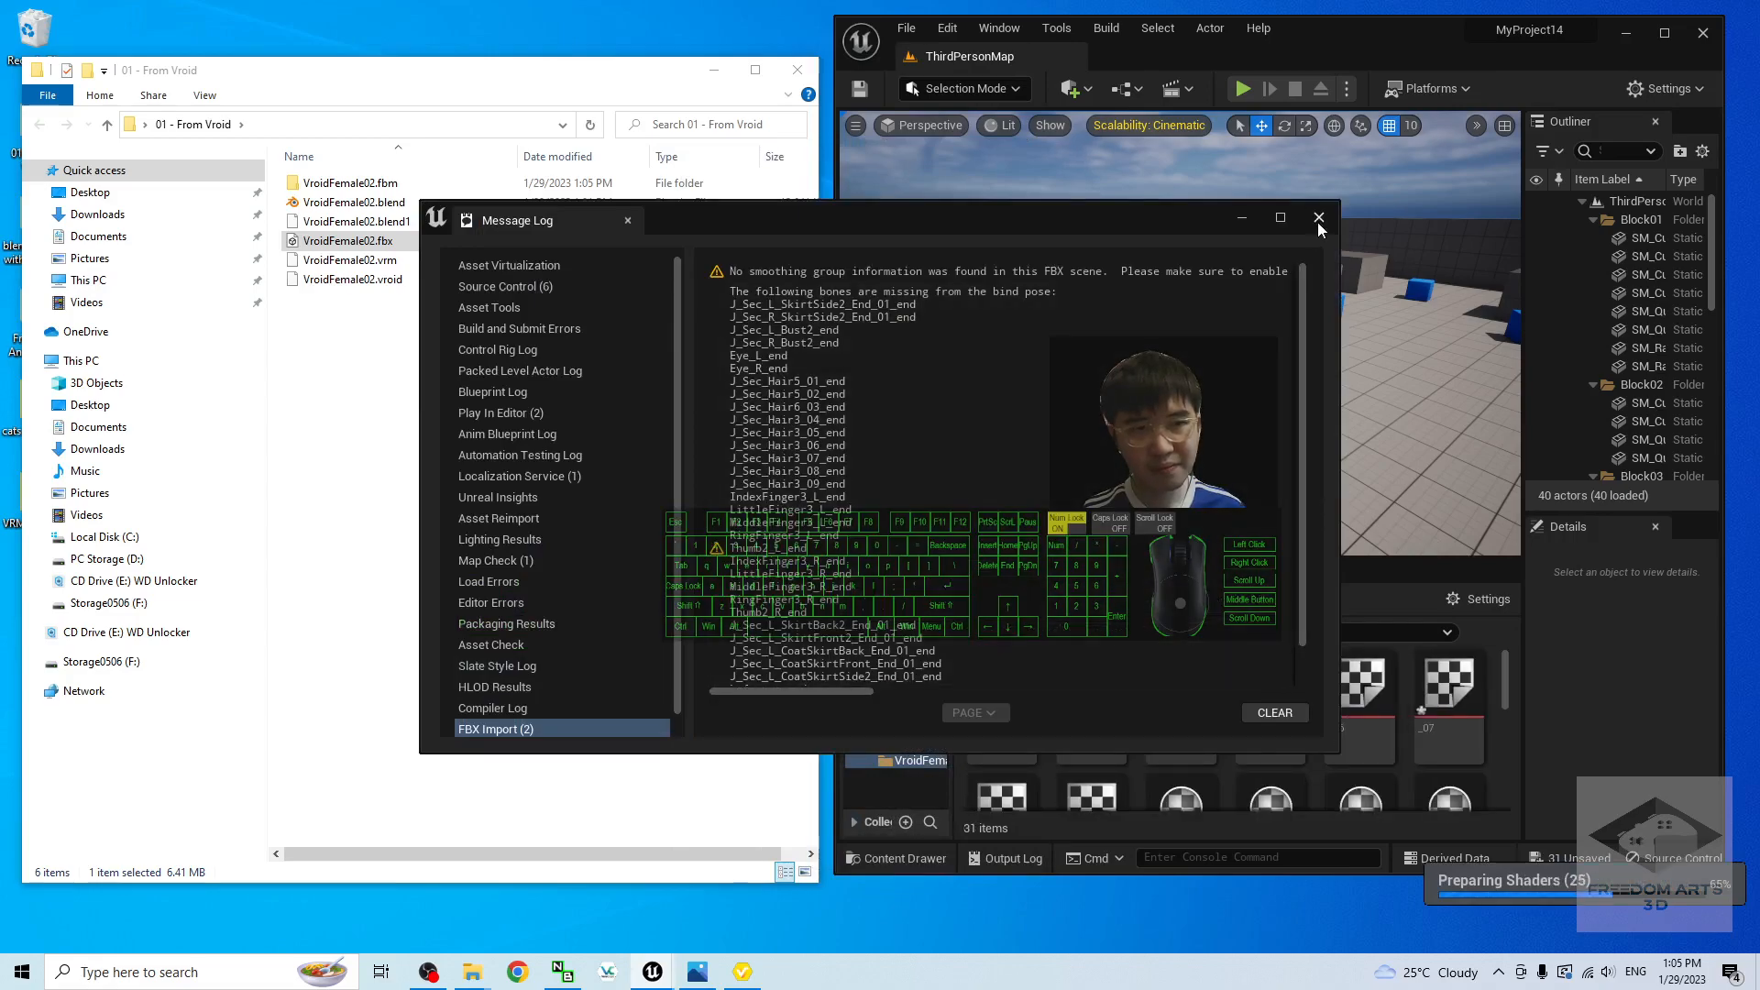
click(1318, 219)
click(1665, 33)
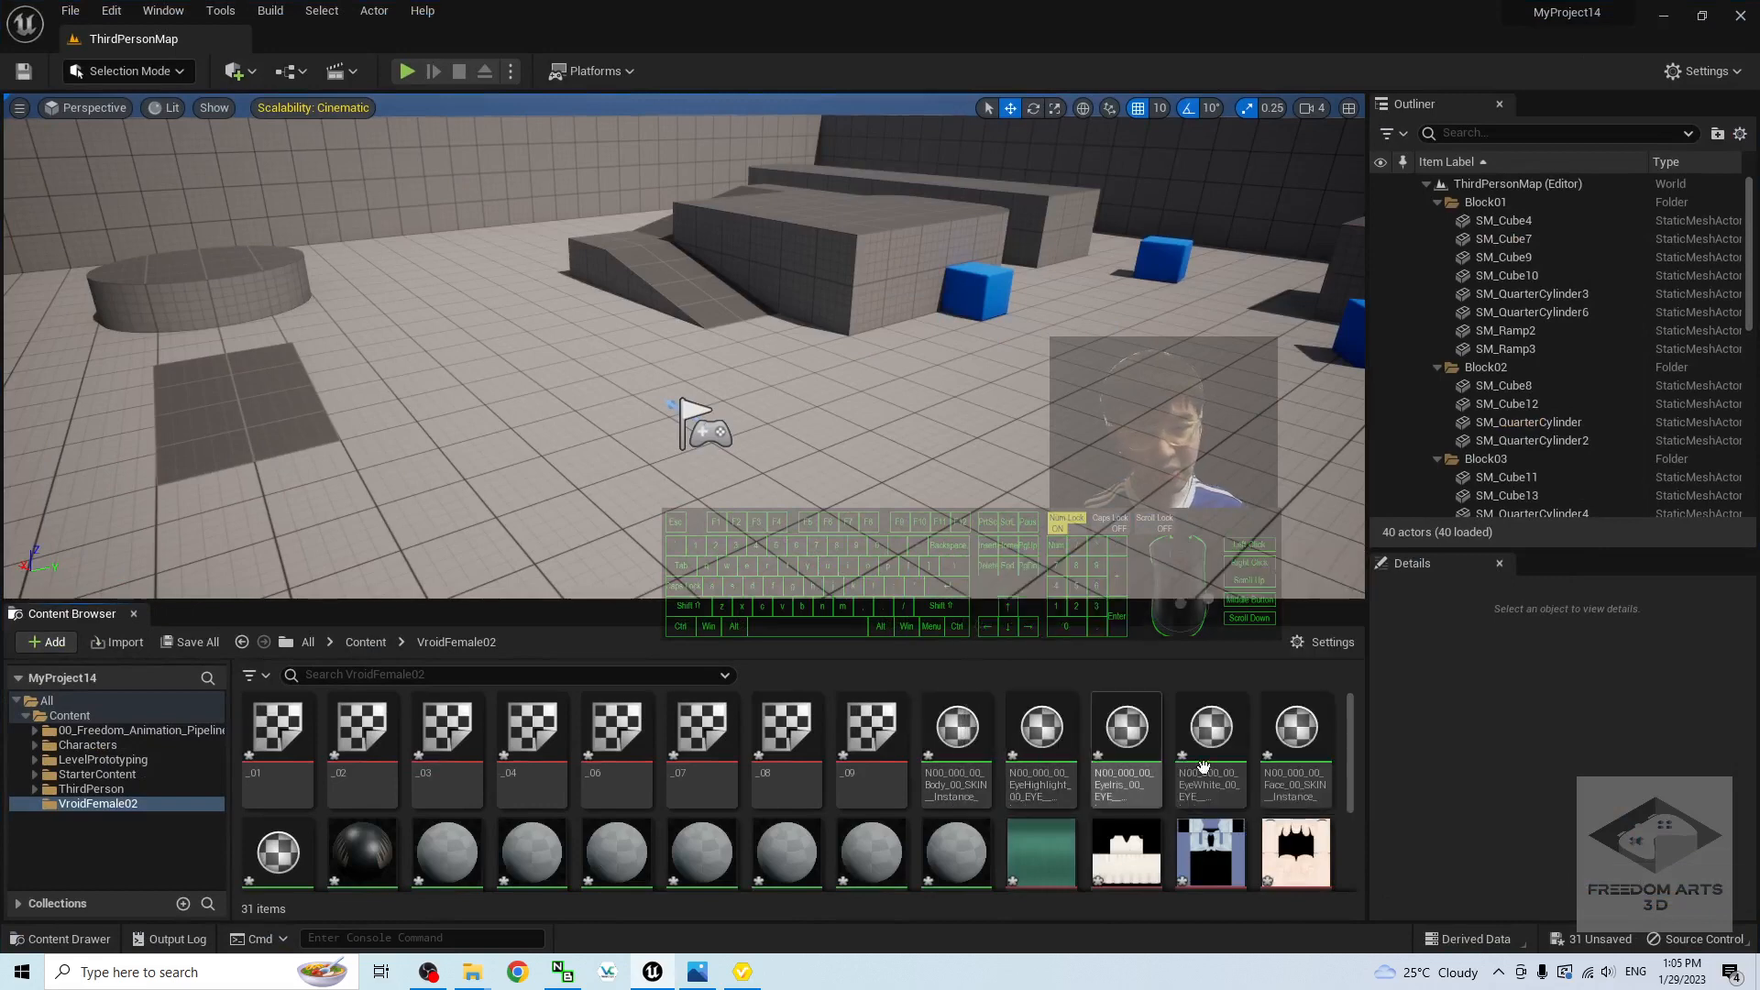
Step: Examine the imported assets in the VroidFemale02 folder, checking the textures that share the name Texture2D_0
drag(1352, 722, 1352, 822)
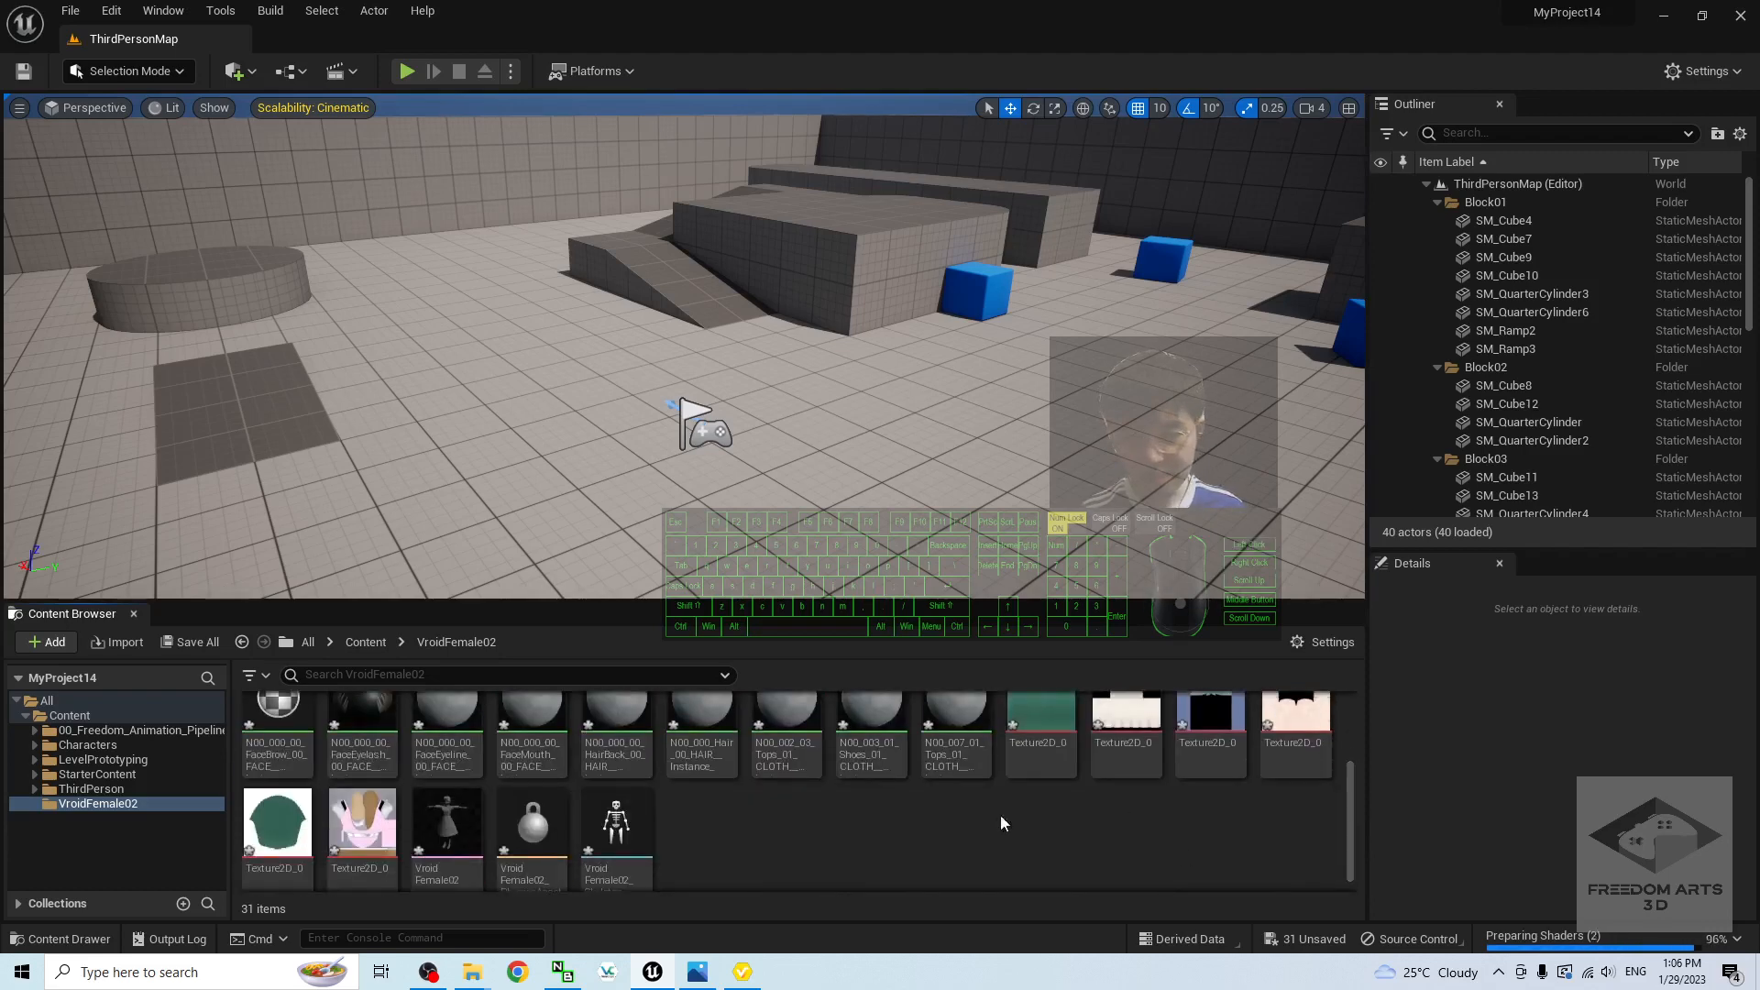
click(1038, 747)
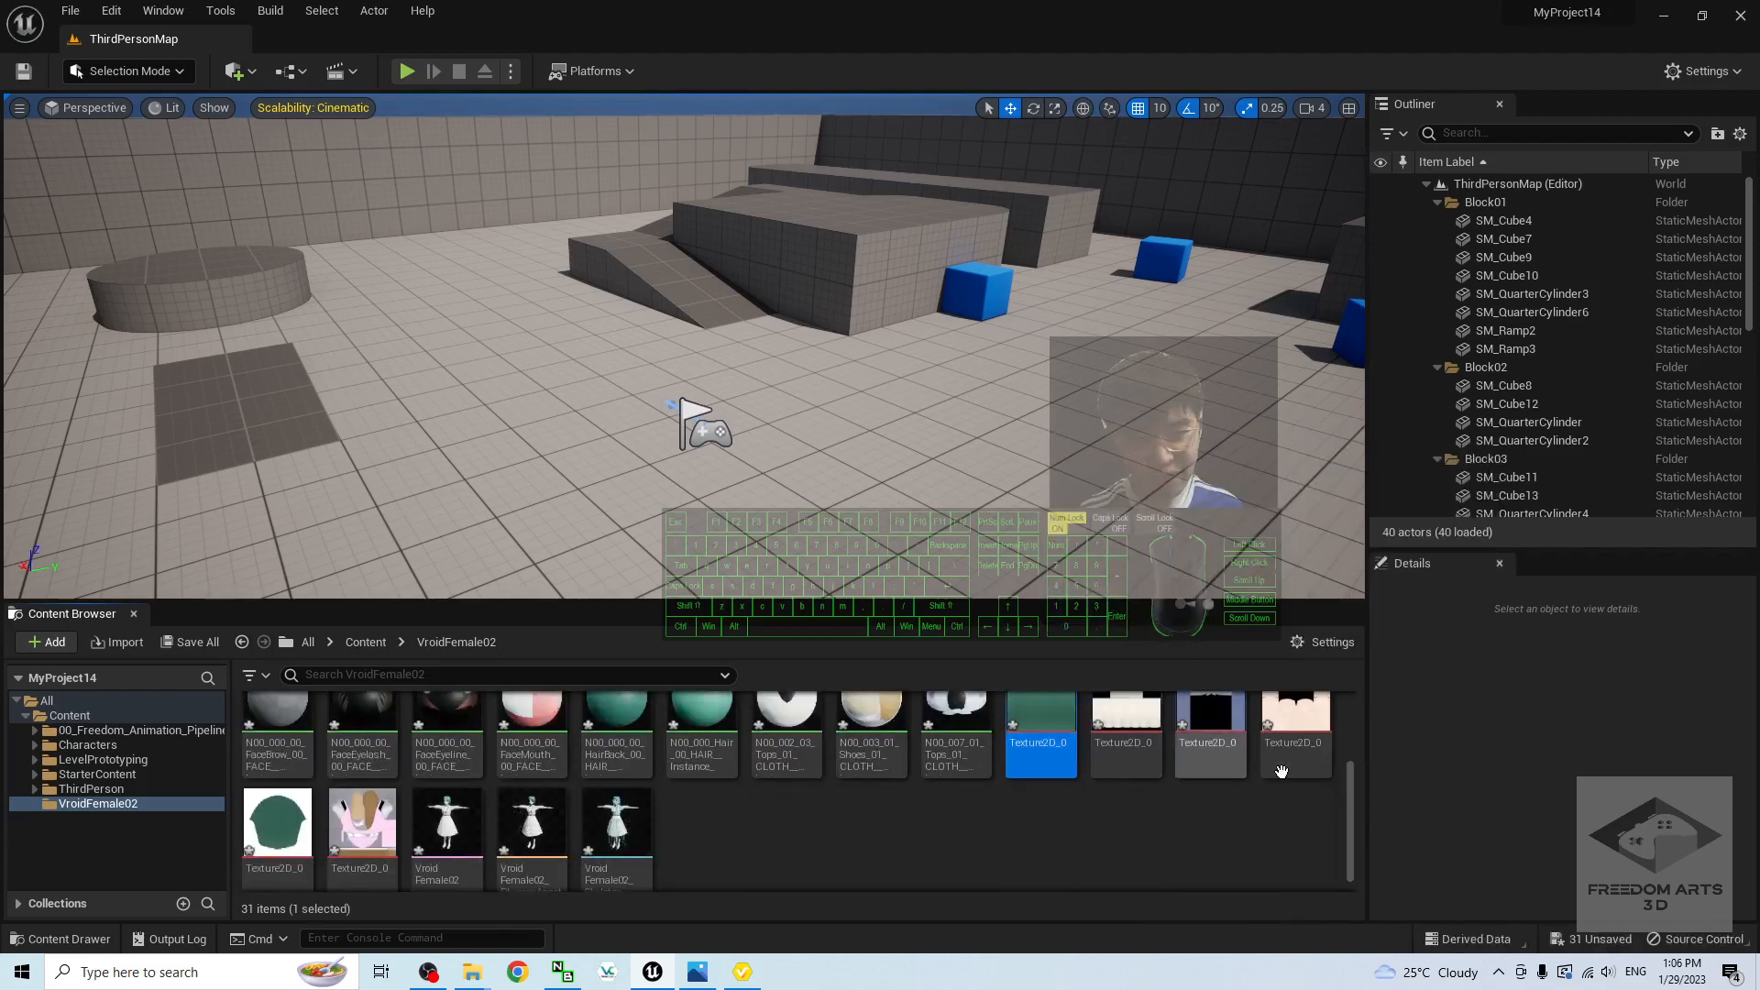
mouse_move(1054, 764)
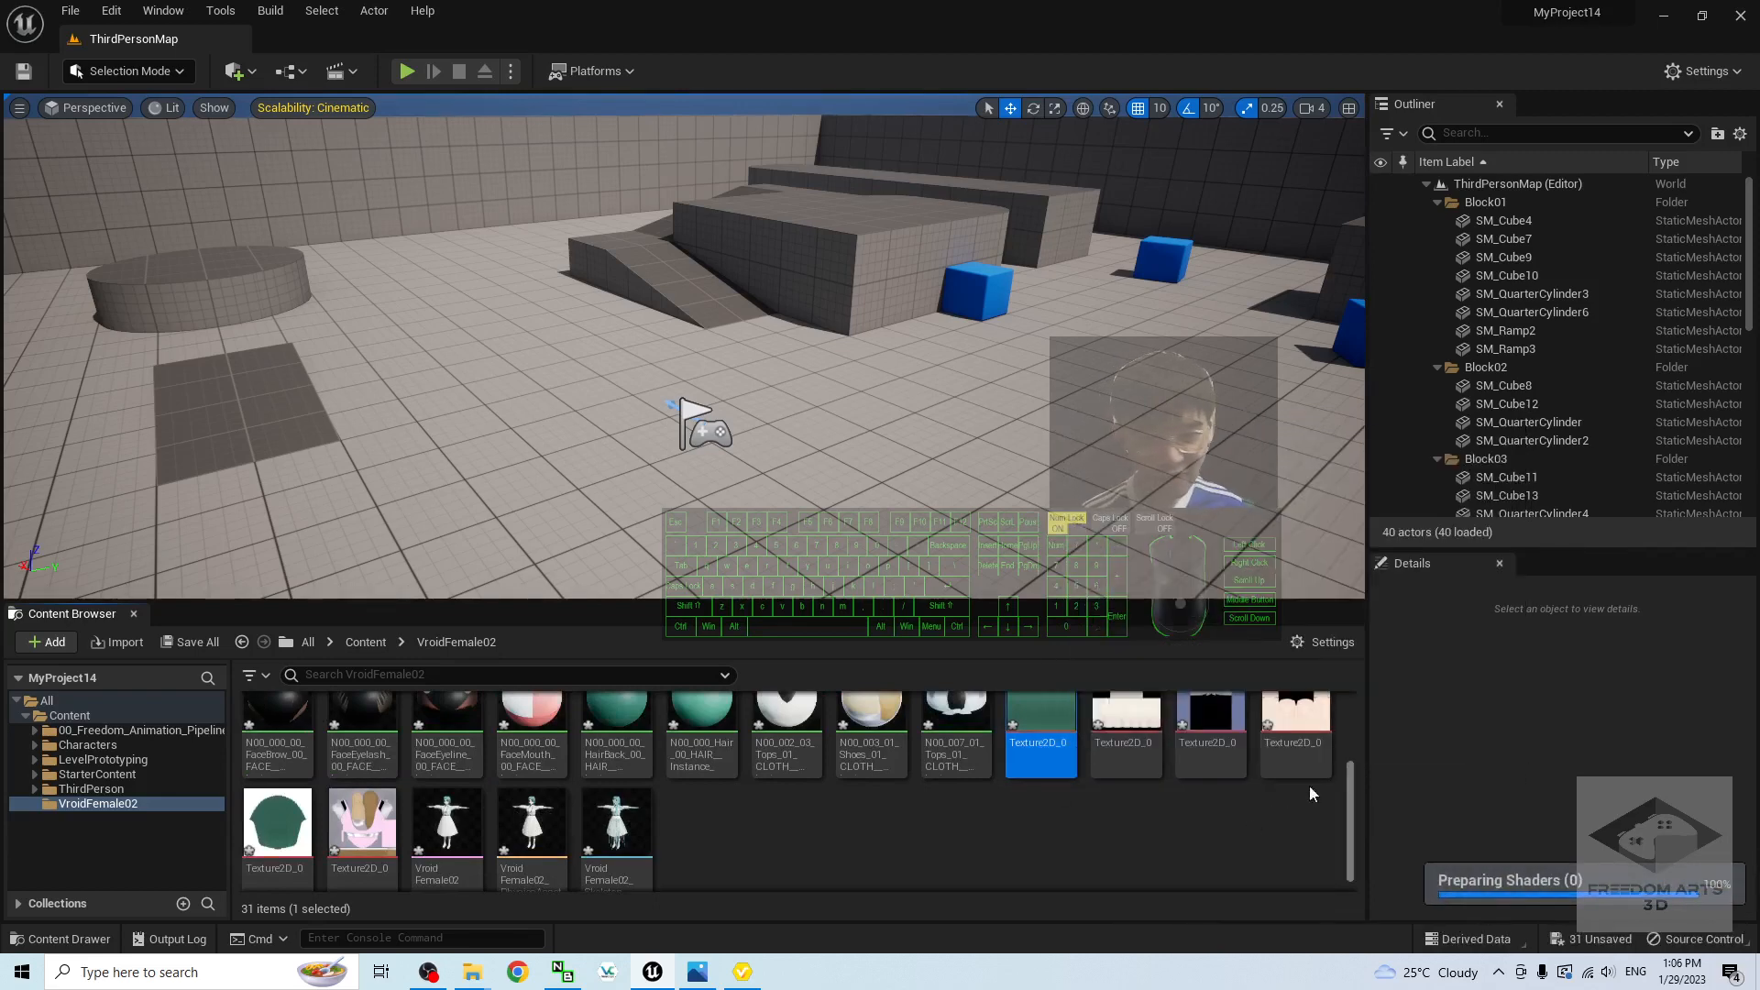
click(1125, 738)
click(1209, 738)
click(1289, 738)
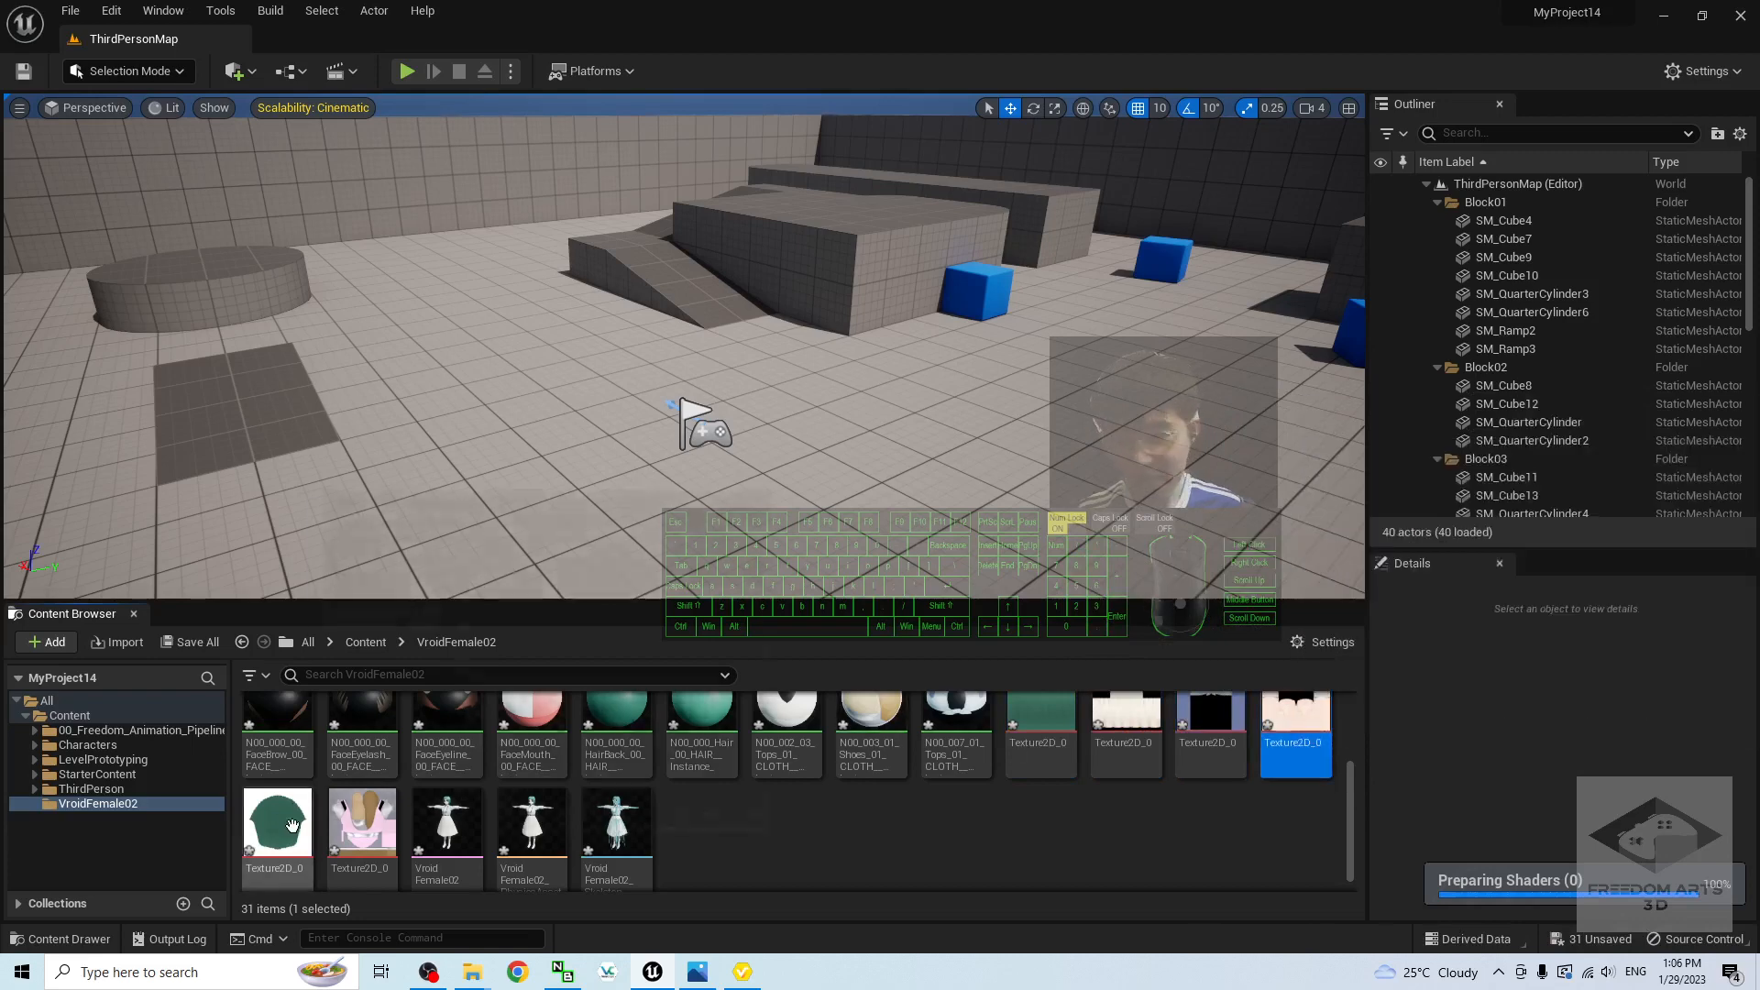
click(295, 833)
click(344, 843)
scroll(1038, 805, up, 4)
scroll(1045, 807, down, 3)
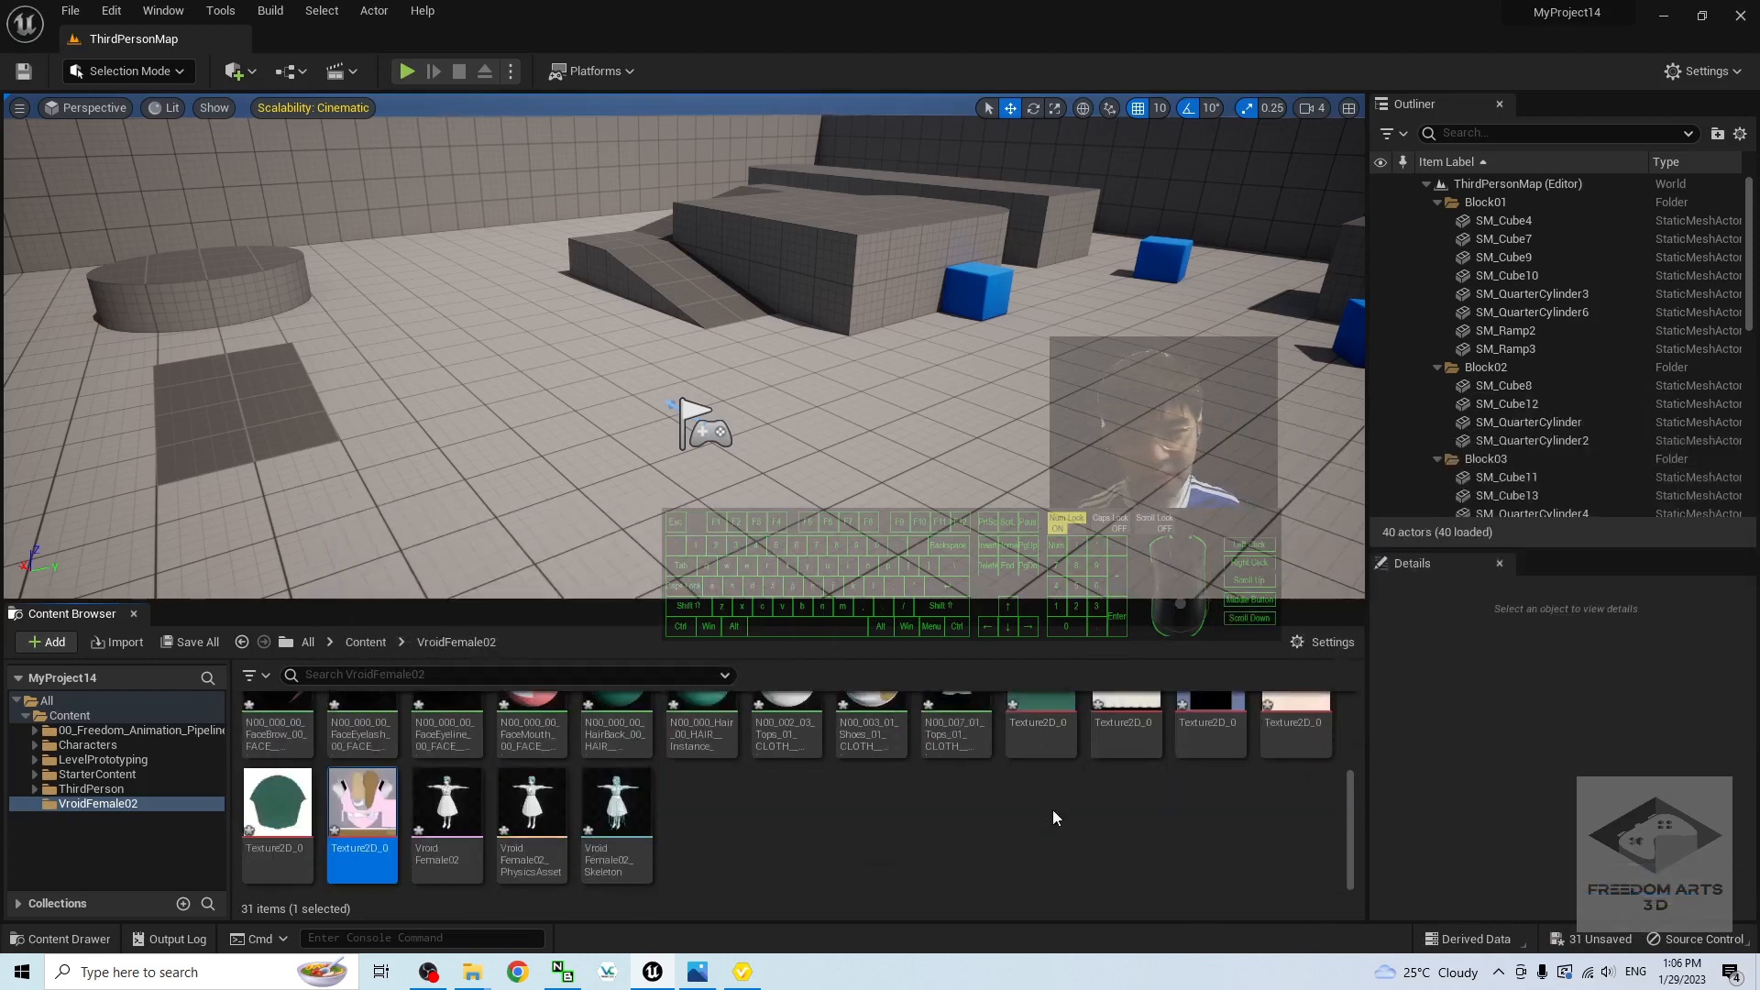
scroll(875, 869, up, 2)
scroll(883, 865, down, 2)
scroll(882, 831, up, 1)
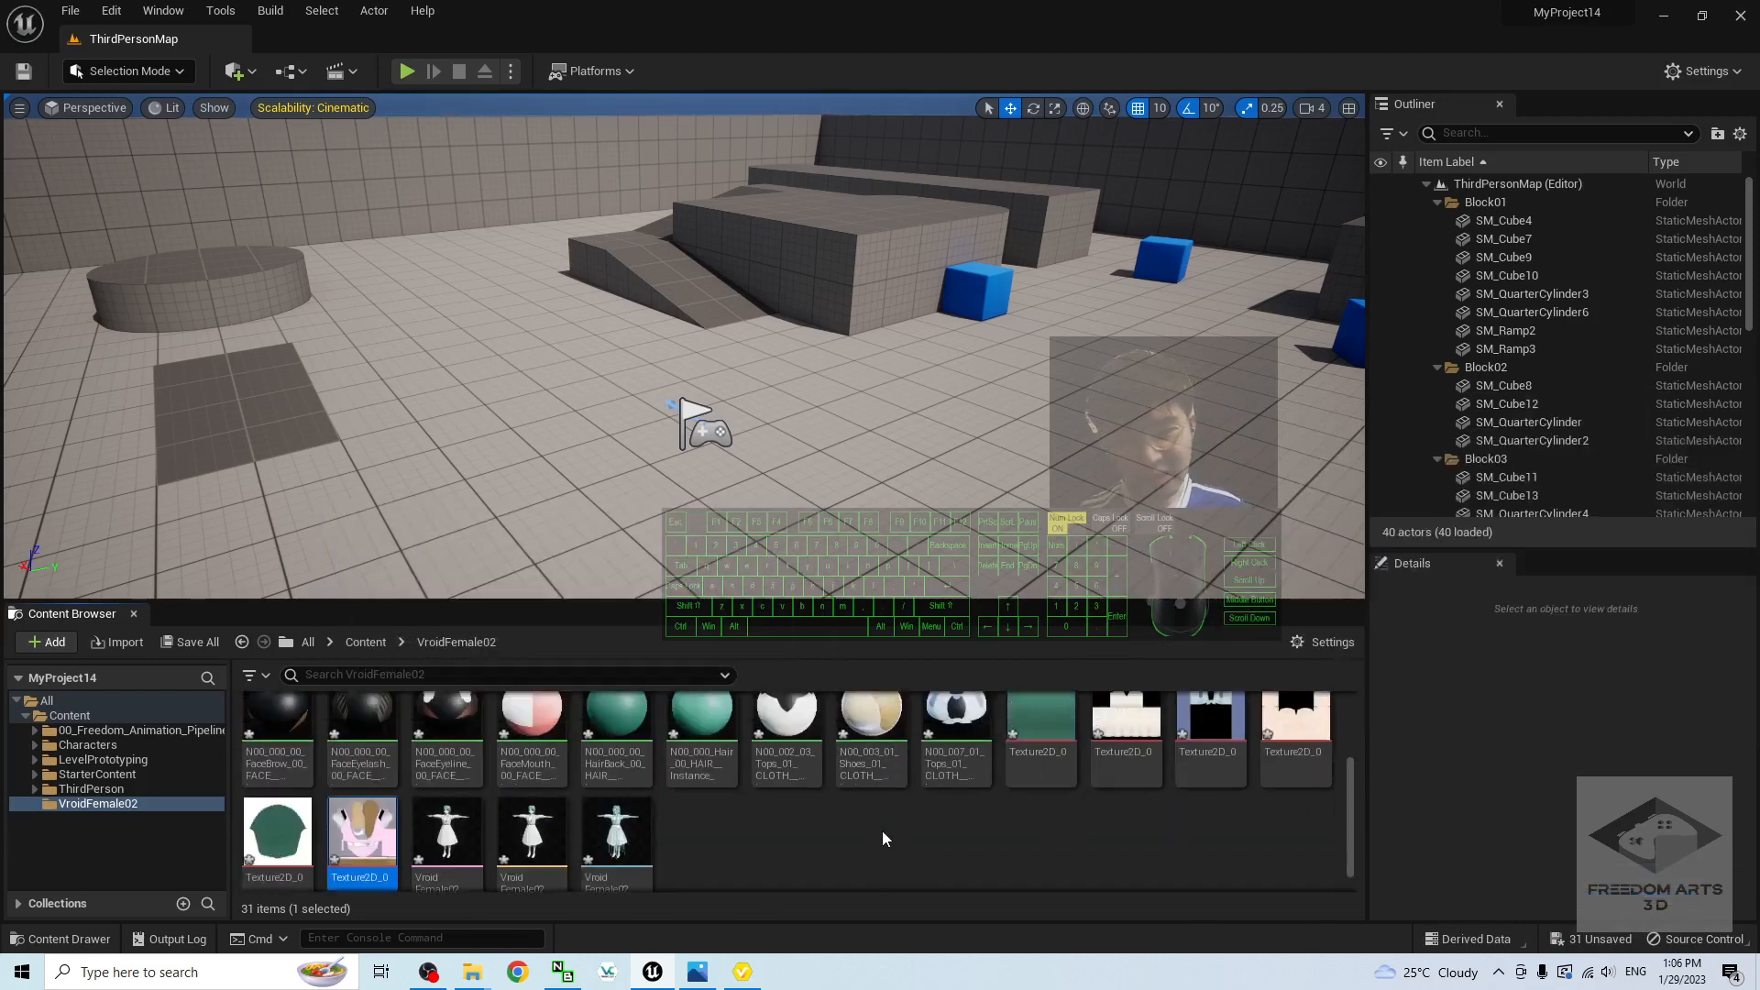
click(1126, 733)
click(1233, 757)
click(1297, 759)
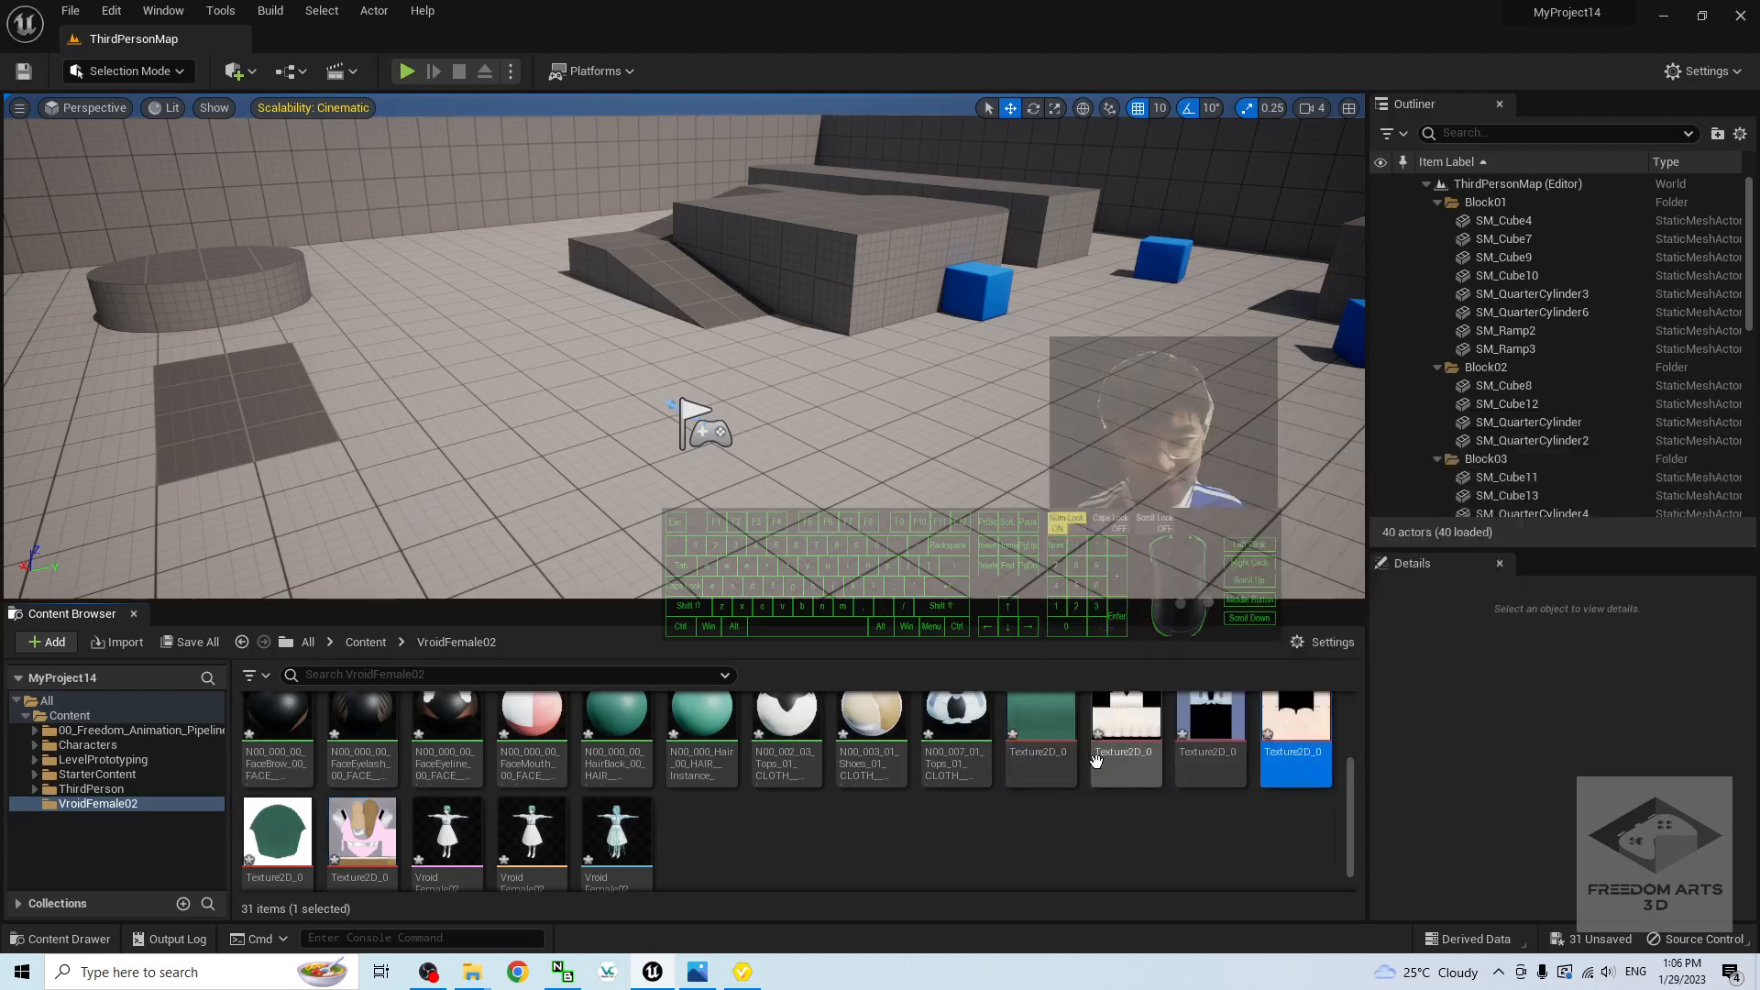
Step: Rename the plain green hair texture in the VroidFemale02 folder as 001
click(1044, 761)
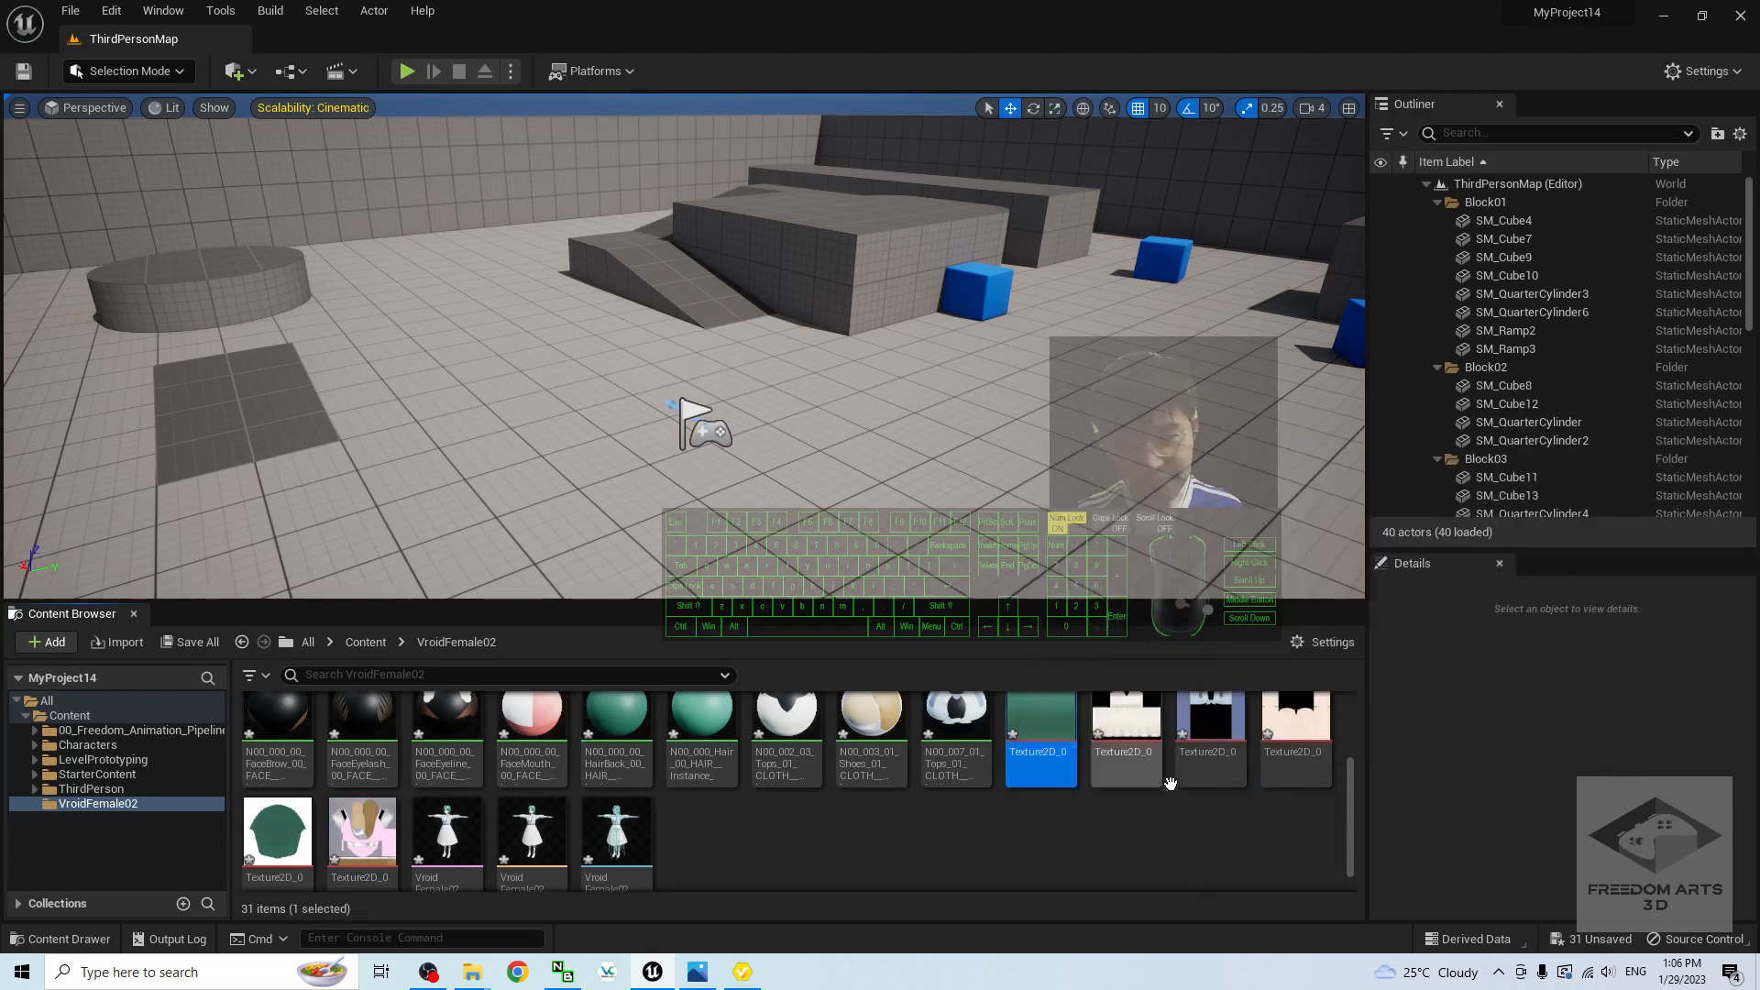
scroll(1062, 814, up, 1)
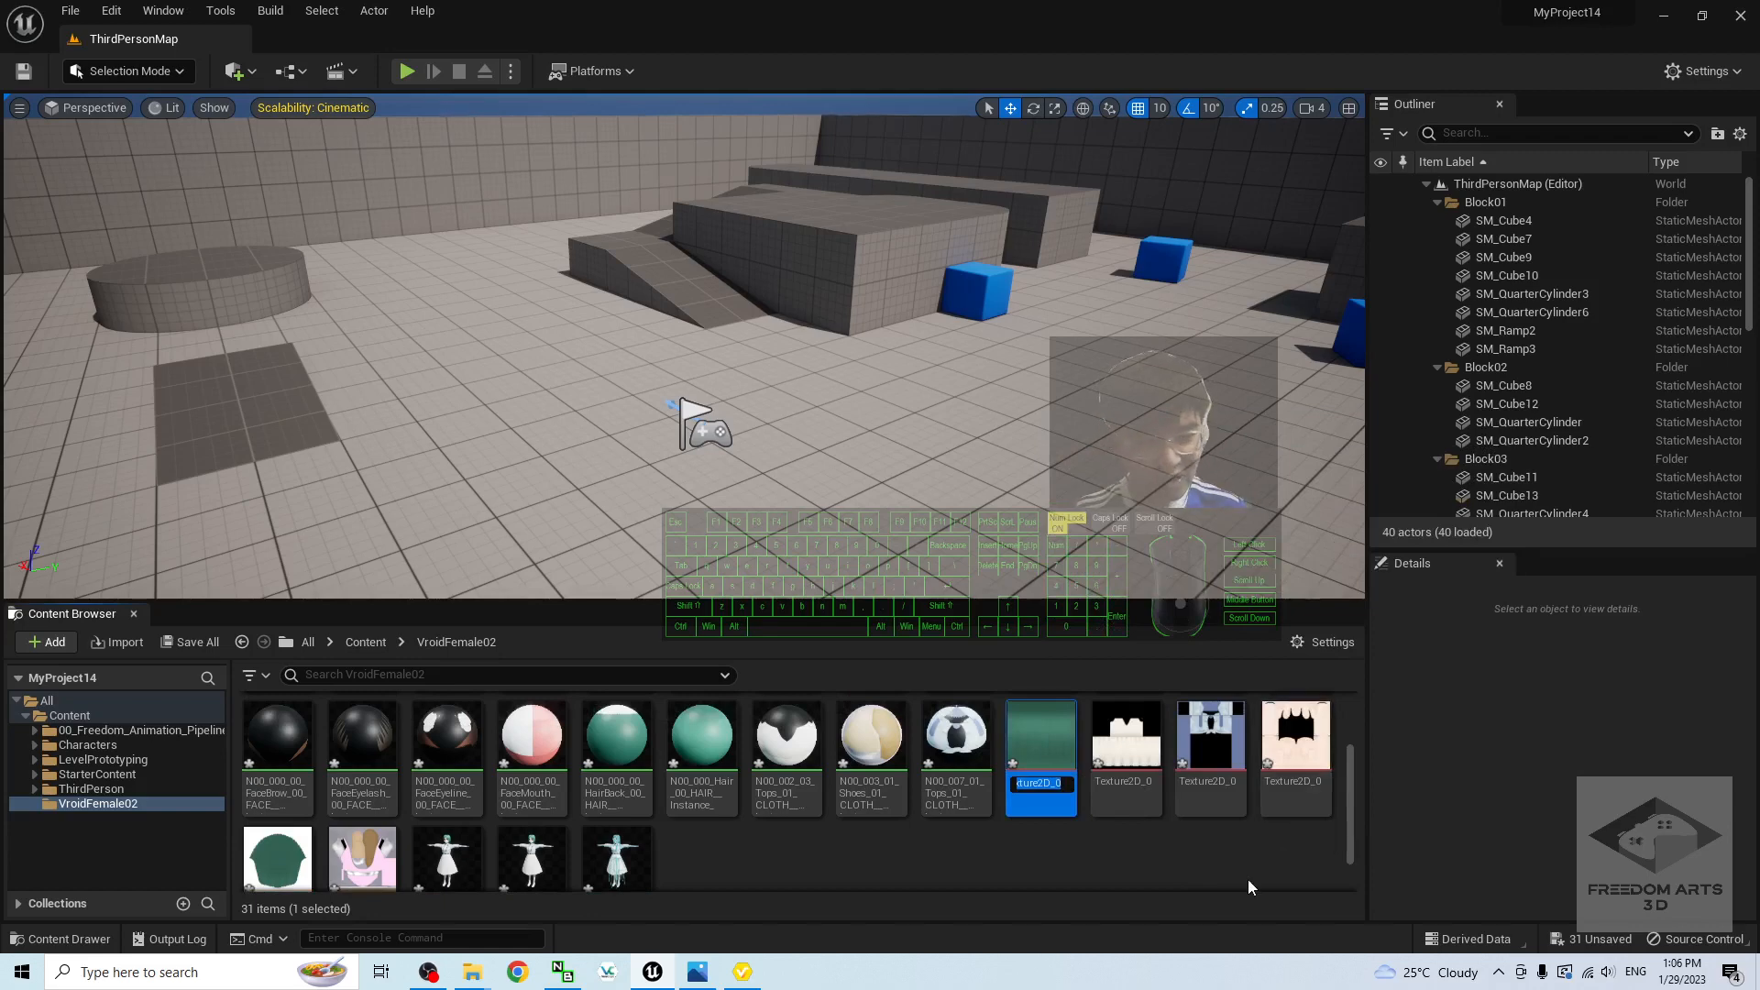
text(001)
key(Return)
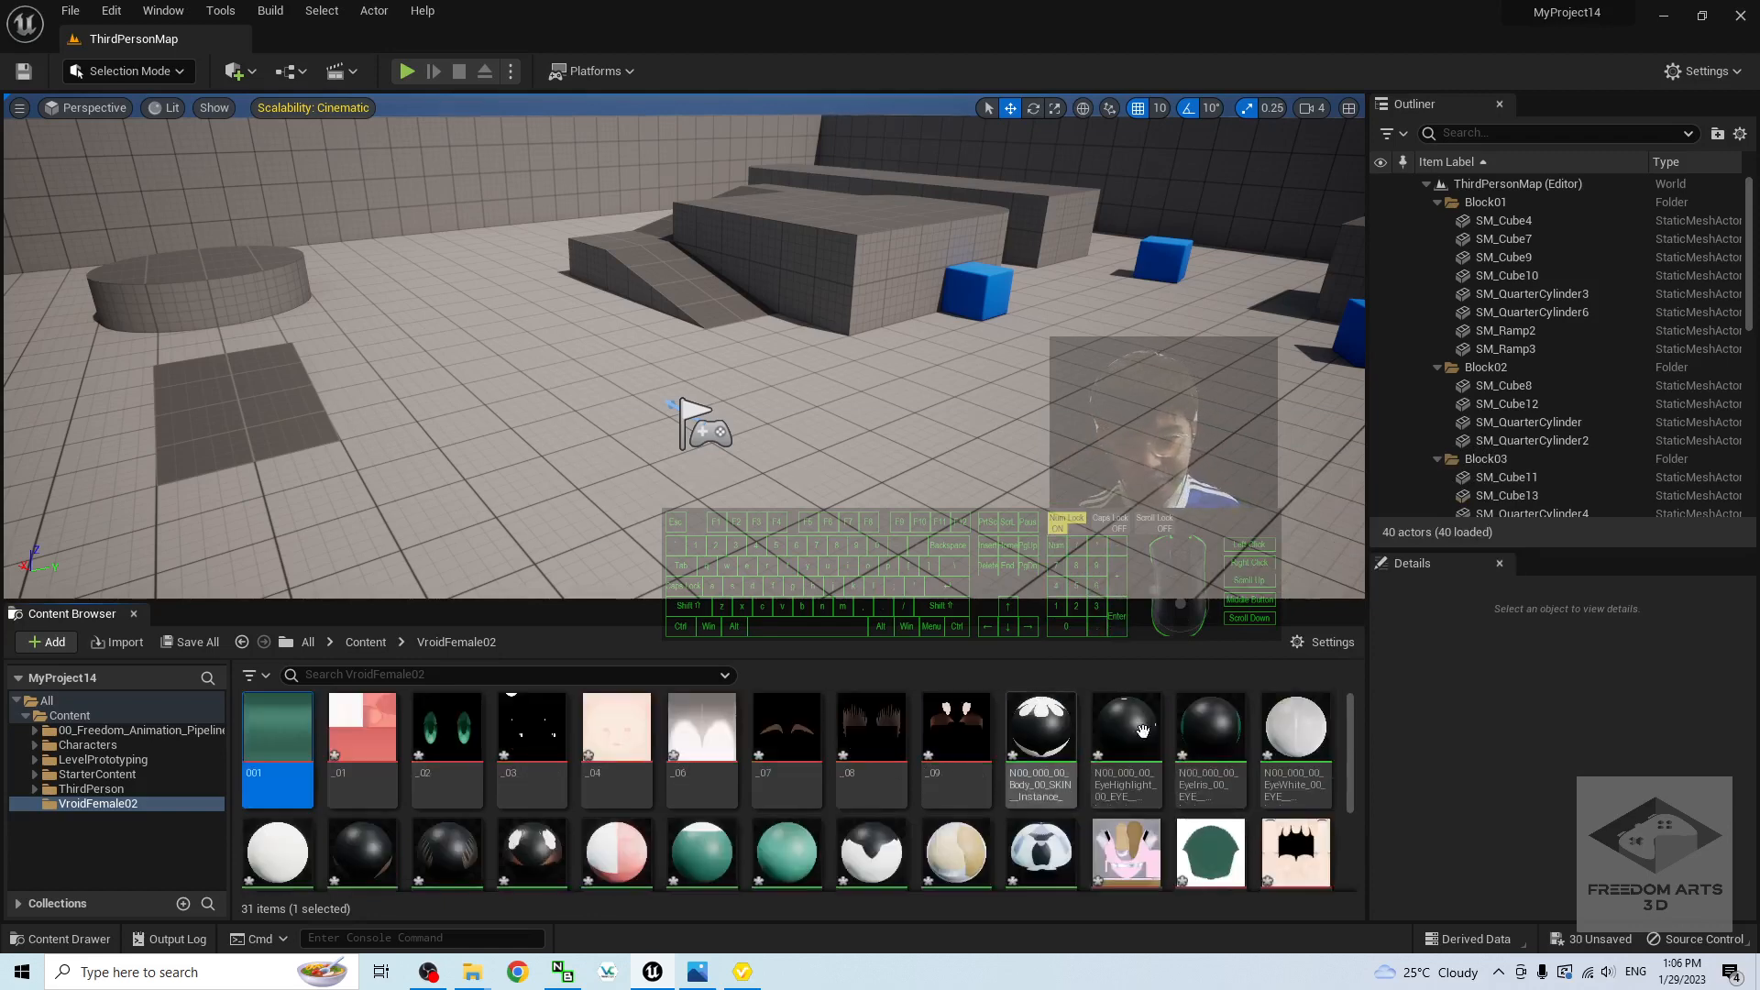
Step: Rename the pink Texture2D_0 texture as 002
scroll(1353, 807, down, 2)
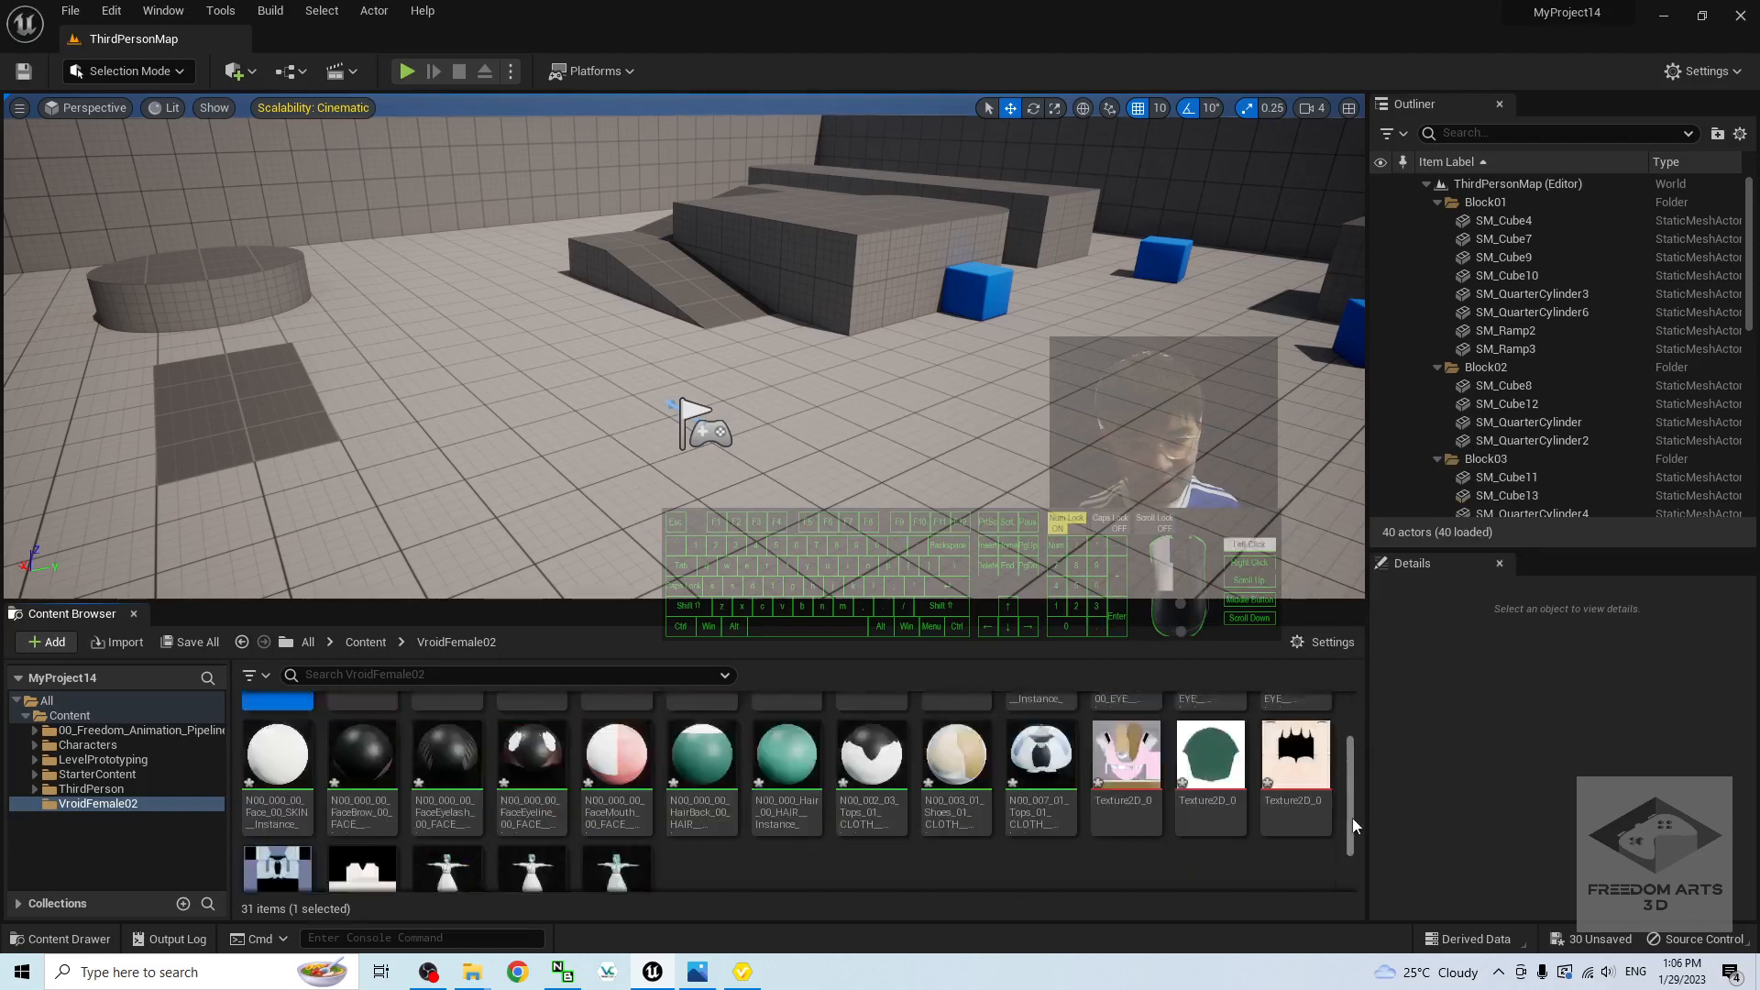
scroll(1352, 818, down, 1)
click(1128, 780)
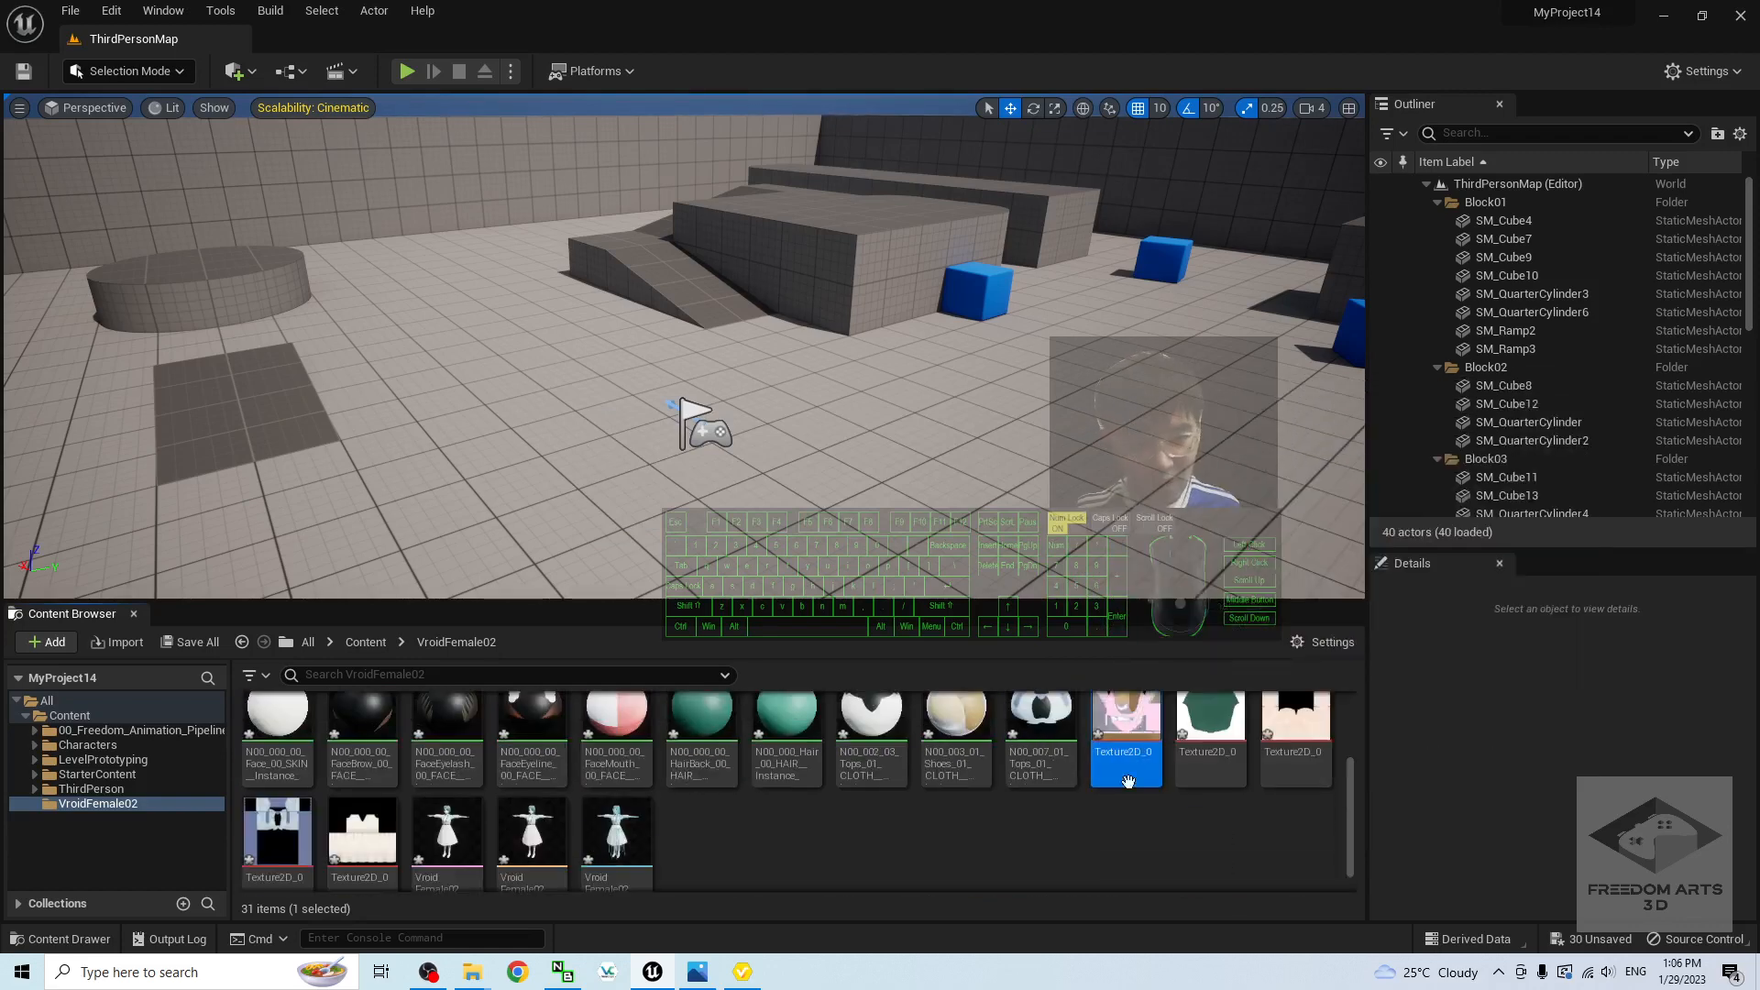
key(F2)
text(00)
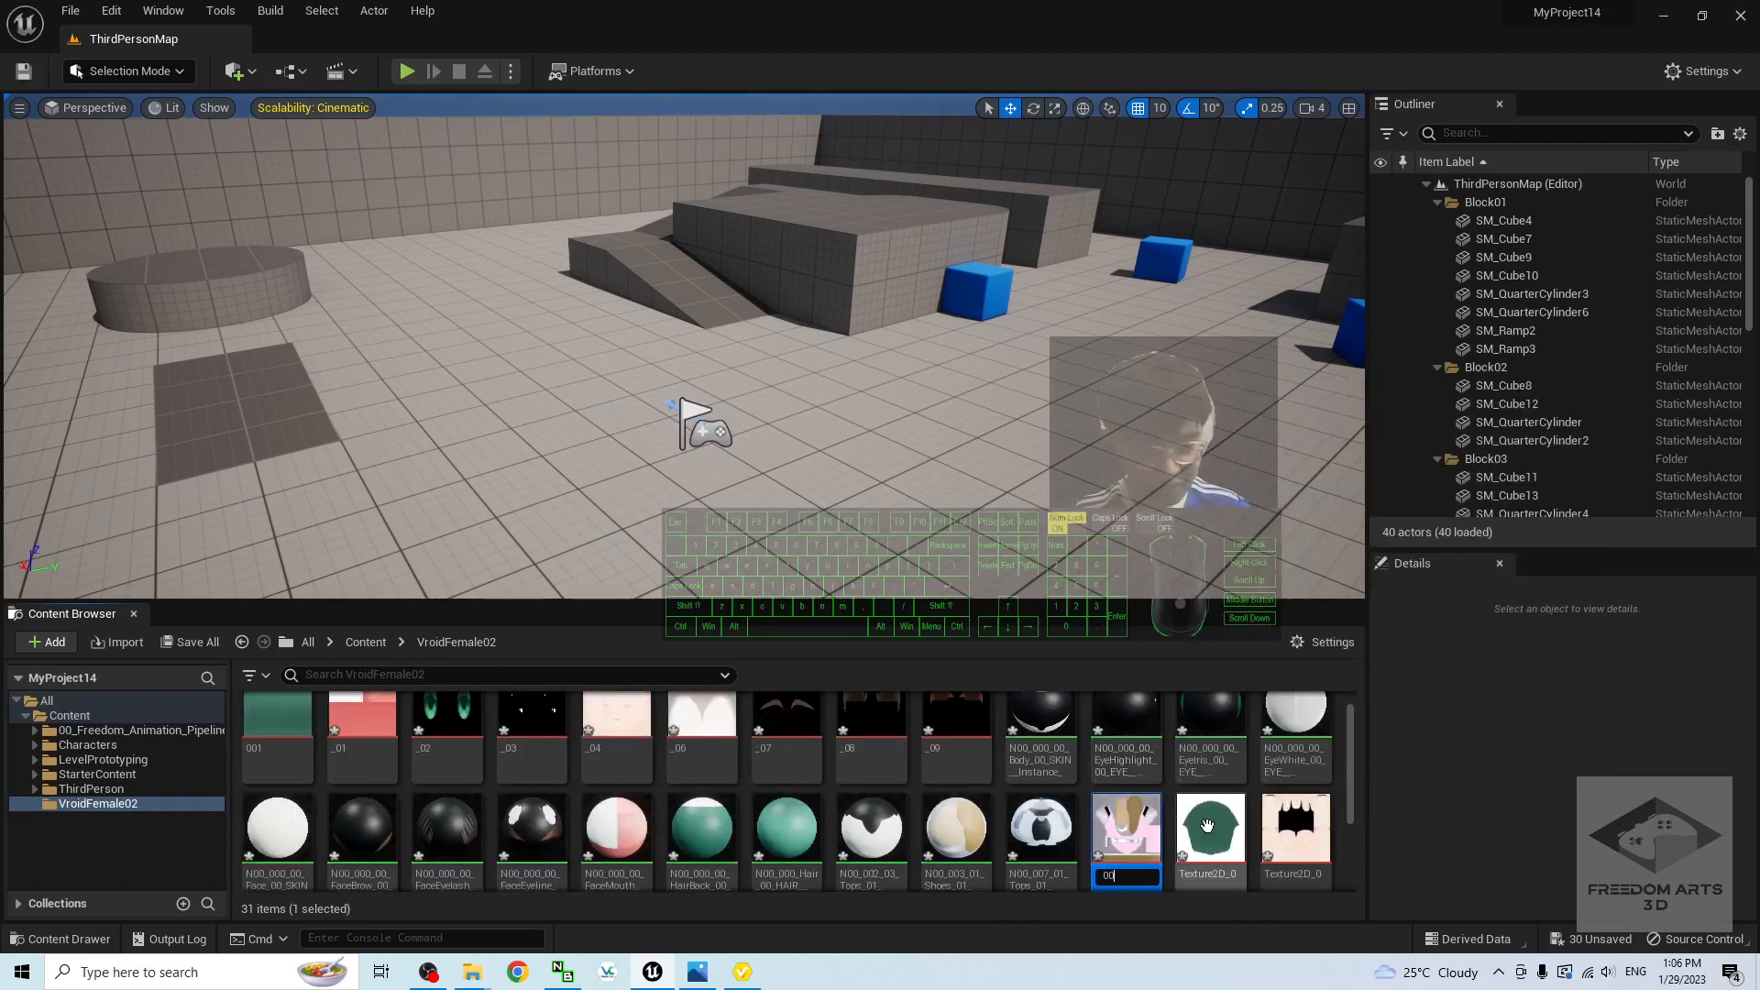
text(1)
key(BackSpace)
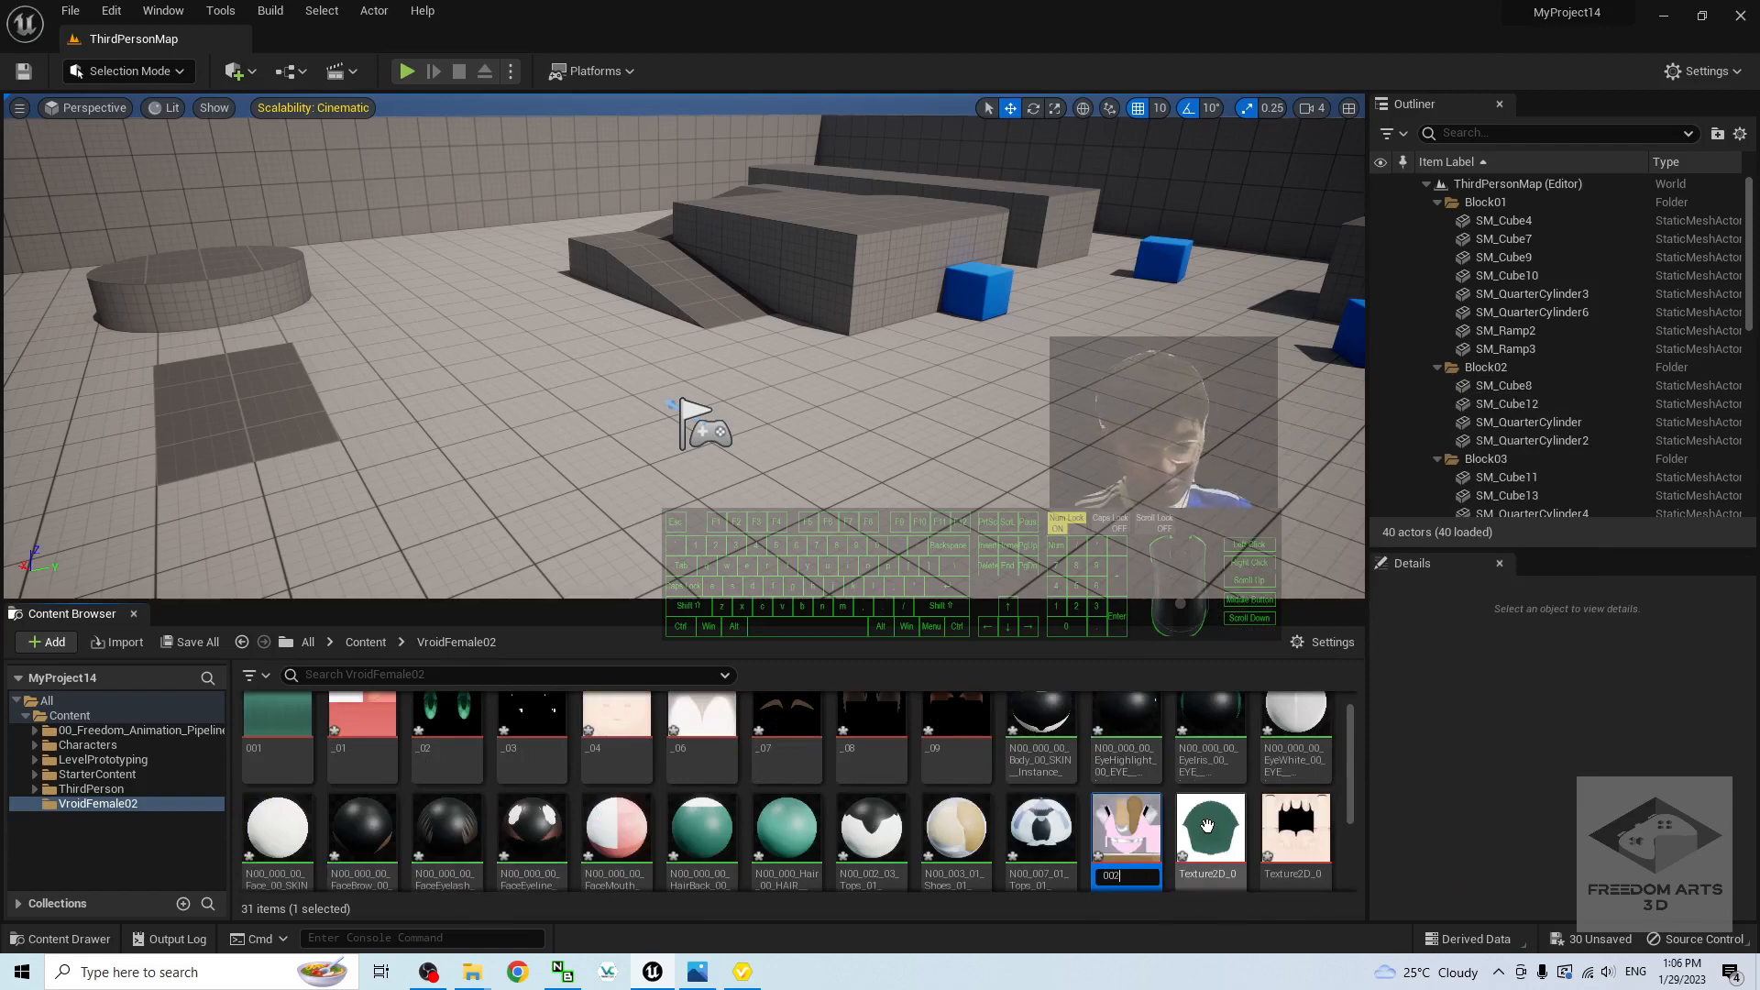
key(Return)
Step: Rename the Texture2D_0 texture showing a cream shape on black as 003
mouse_move(1355, 774)
mouse_down()
mouse_move(1351, 840)
mouse_move(1350, 784)
mouse_up()
click(1218, 734)
key(F2)
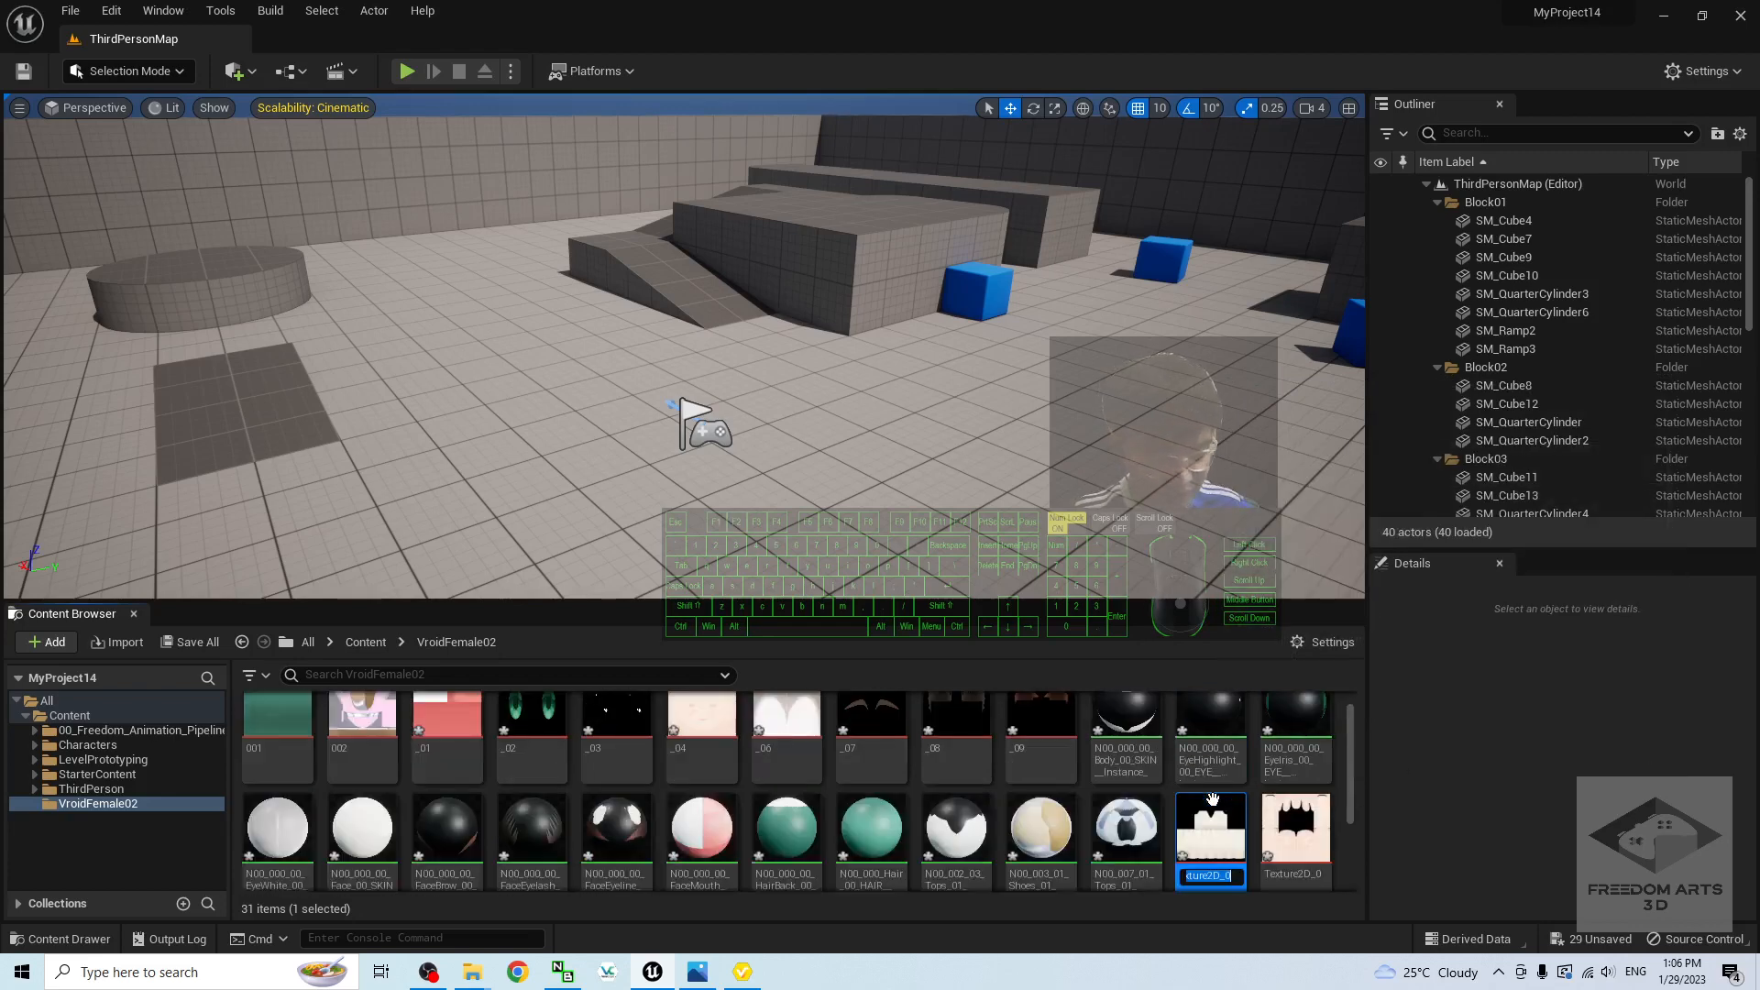
text(000)
key(Return)
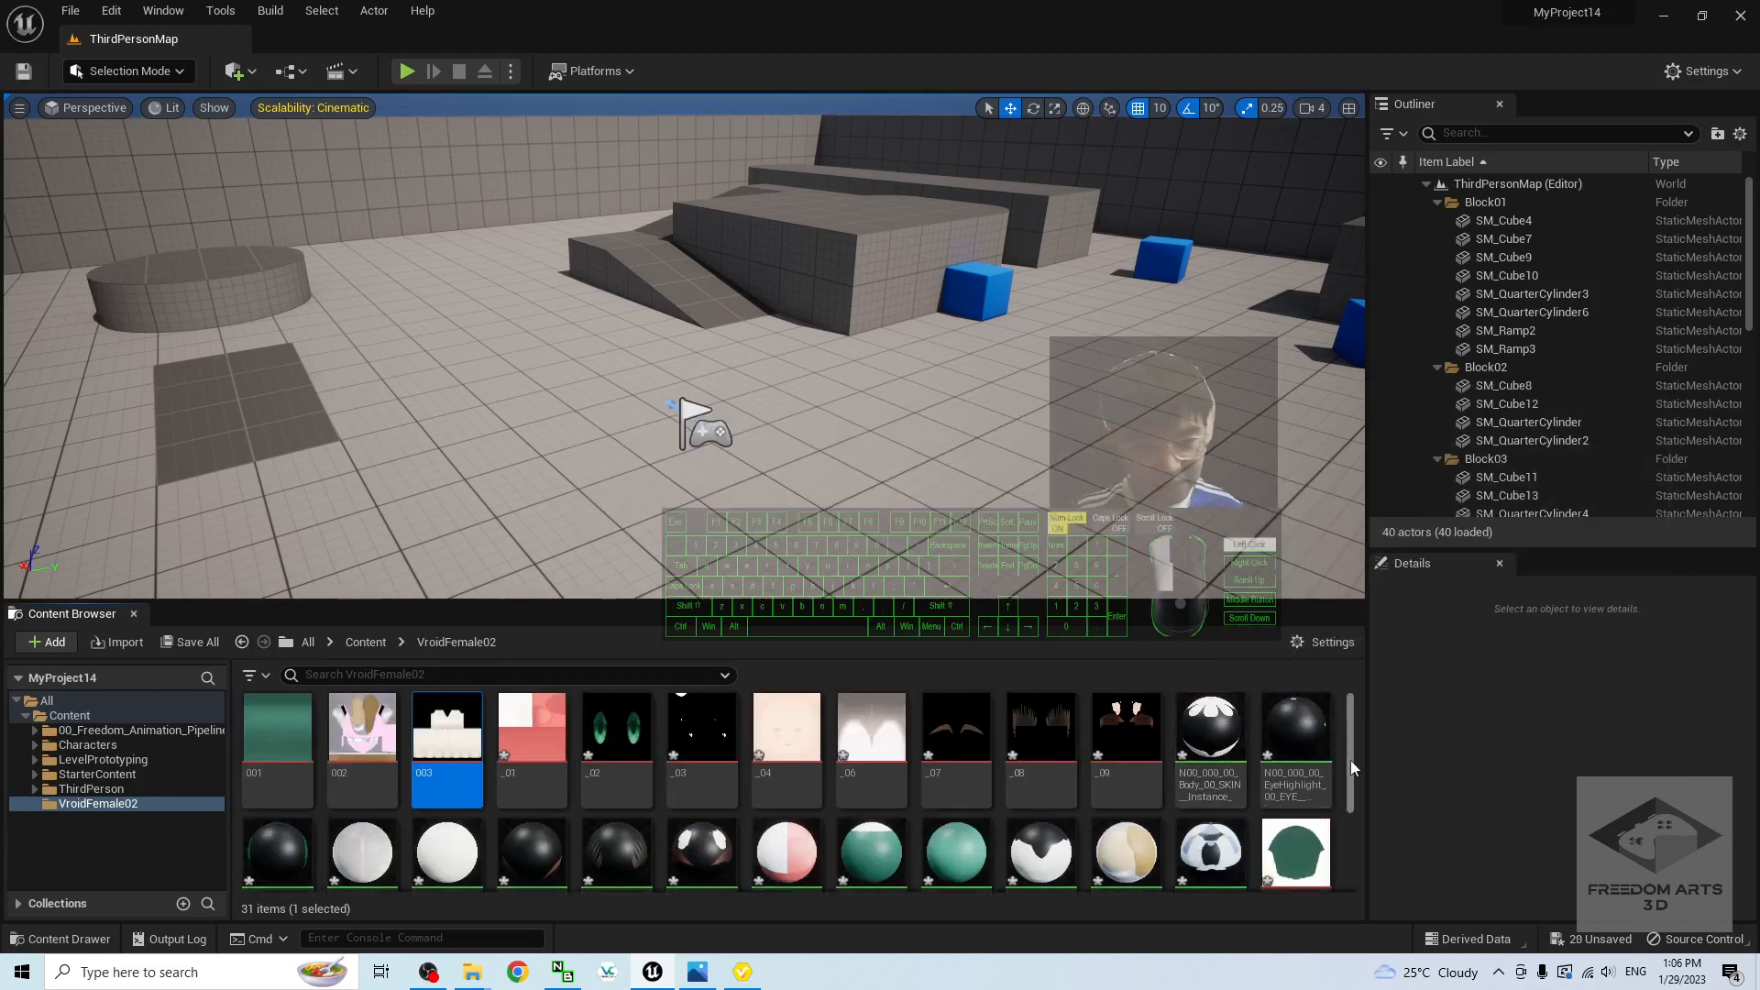
Step: Rename the Texture2D_0 texture showing a dark green shape on white as 004
drag(1350, 761, 1351, 820)
click(1275, 747)
key(F2)
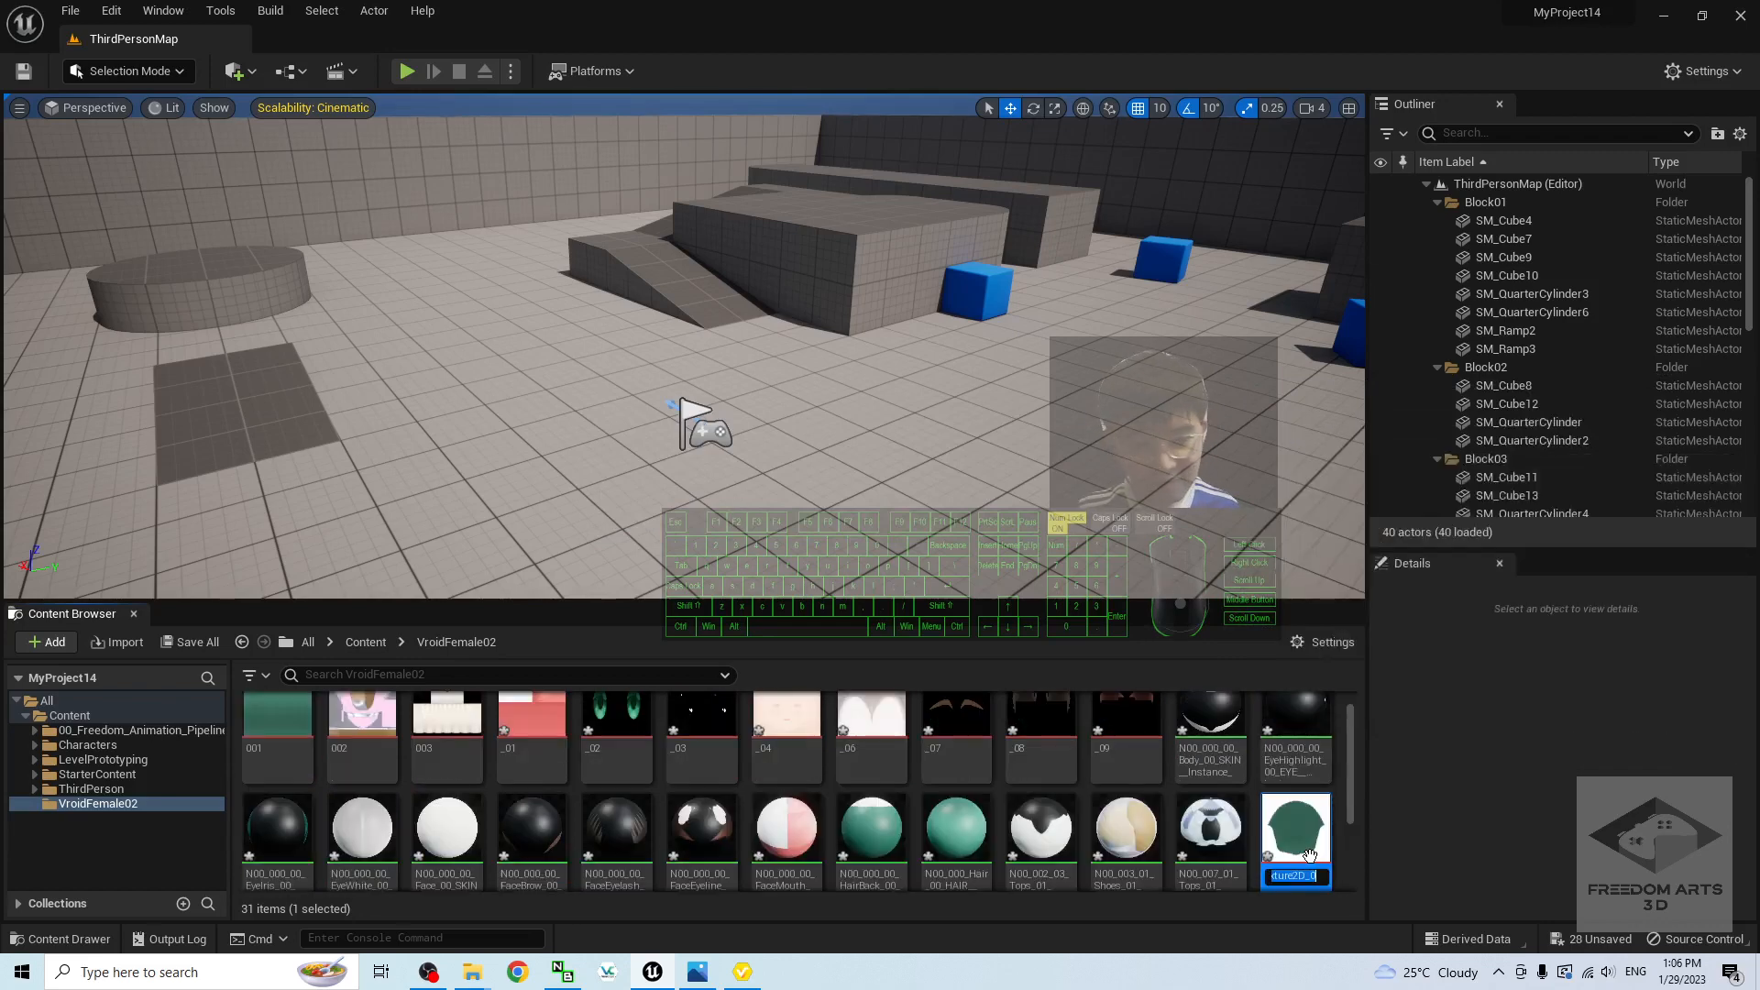
text(004)
key(Return)
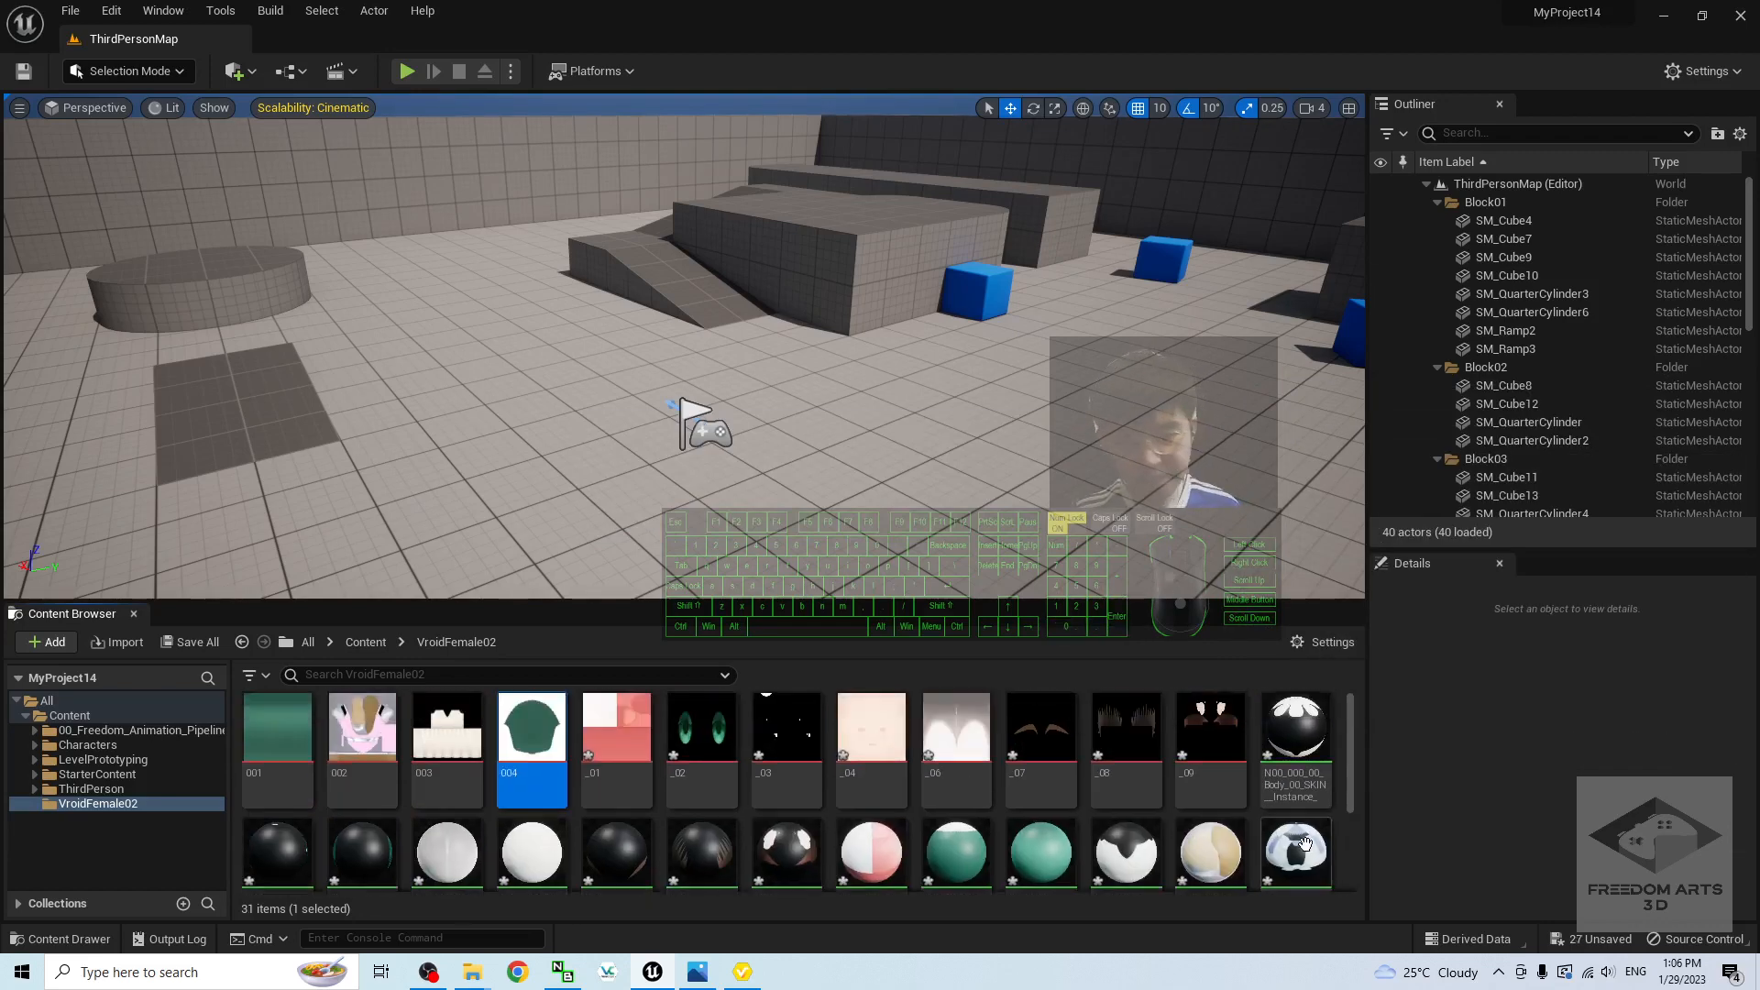
Step: Open the name of the blue-and-black Texture2D_0 texture for editing
drag(1345, 765, 1361, 842)
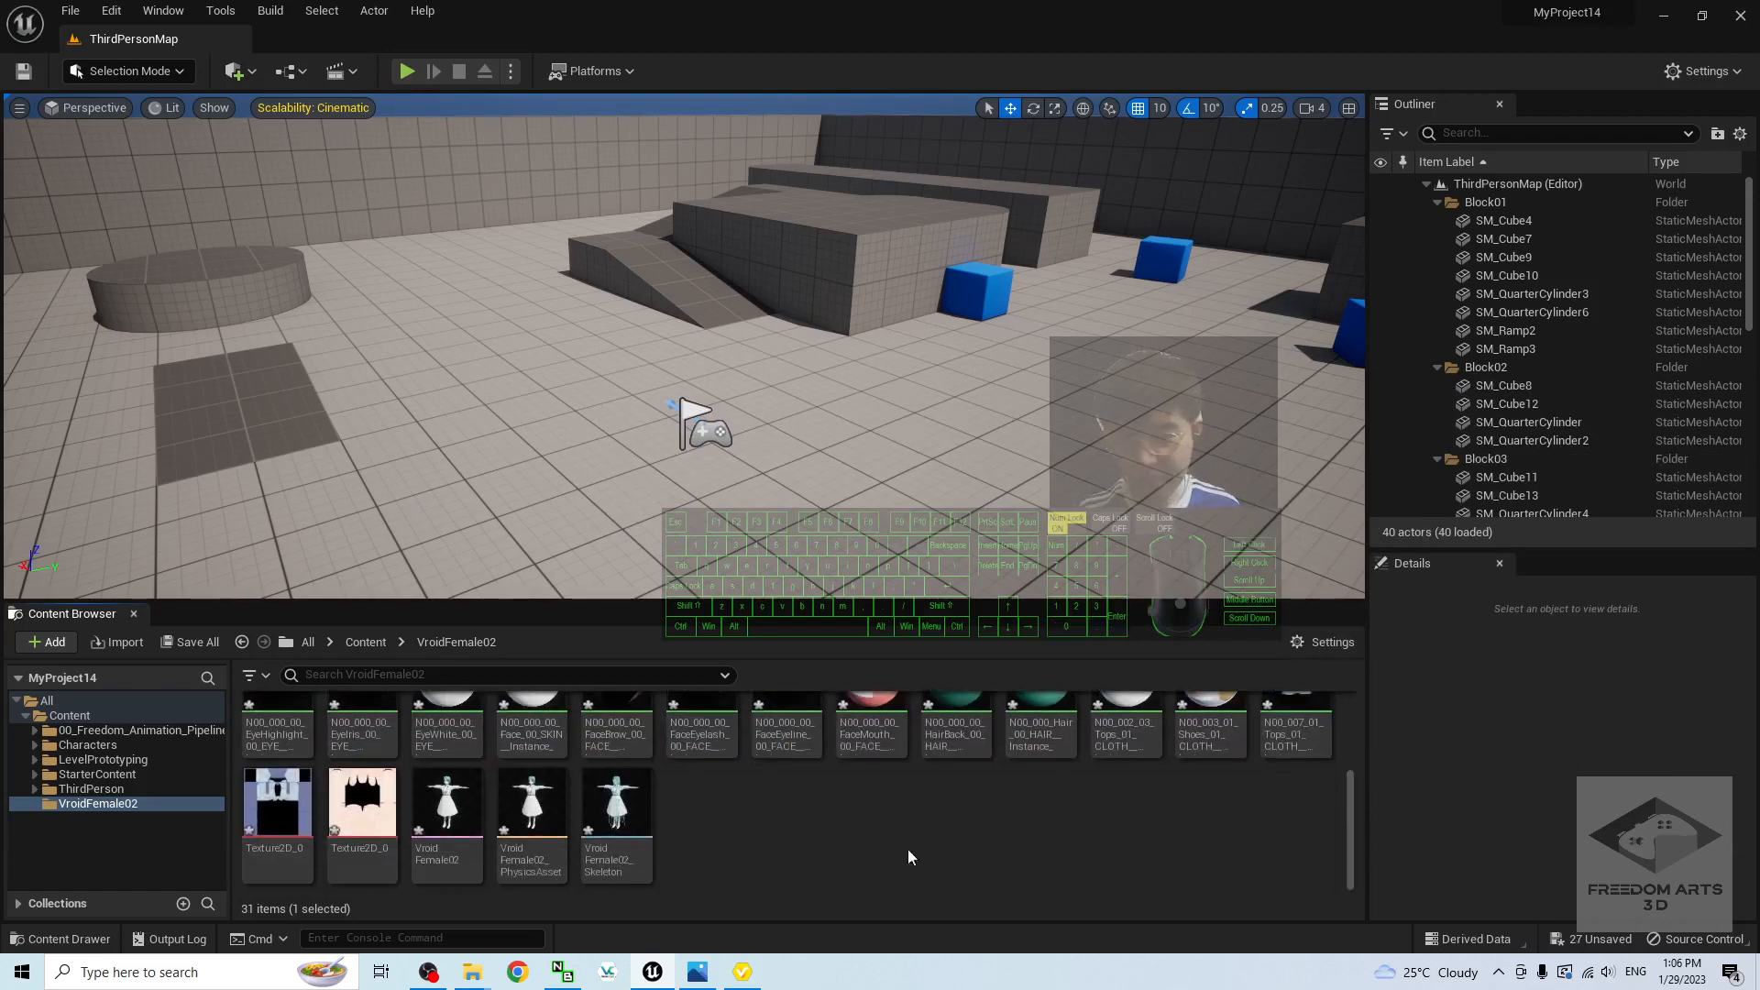
click(276, 807)
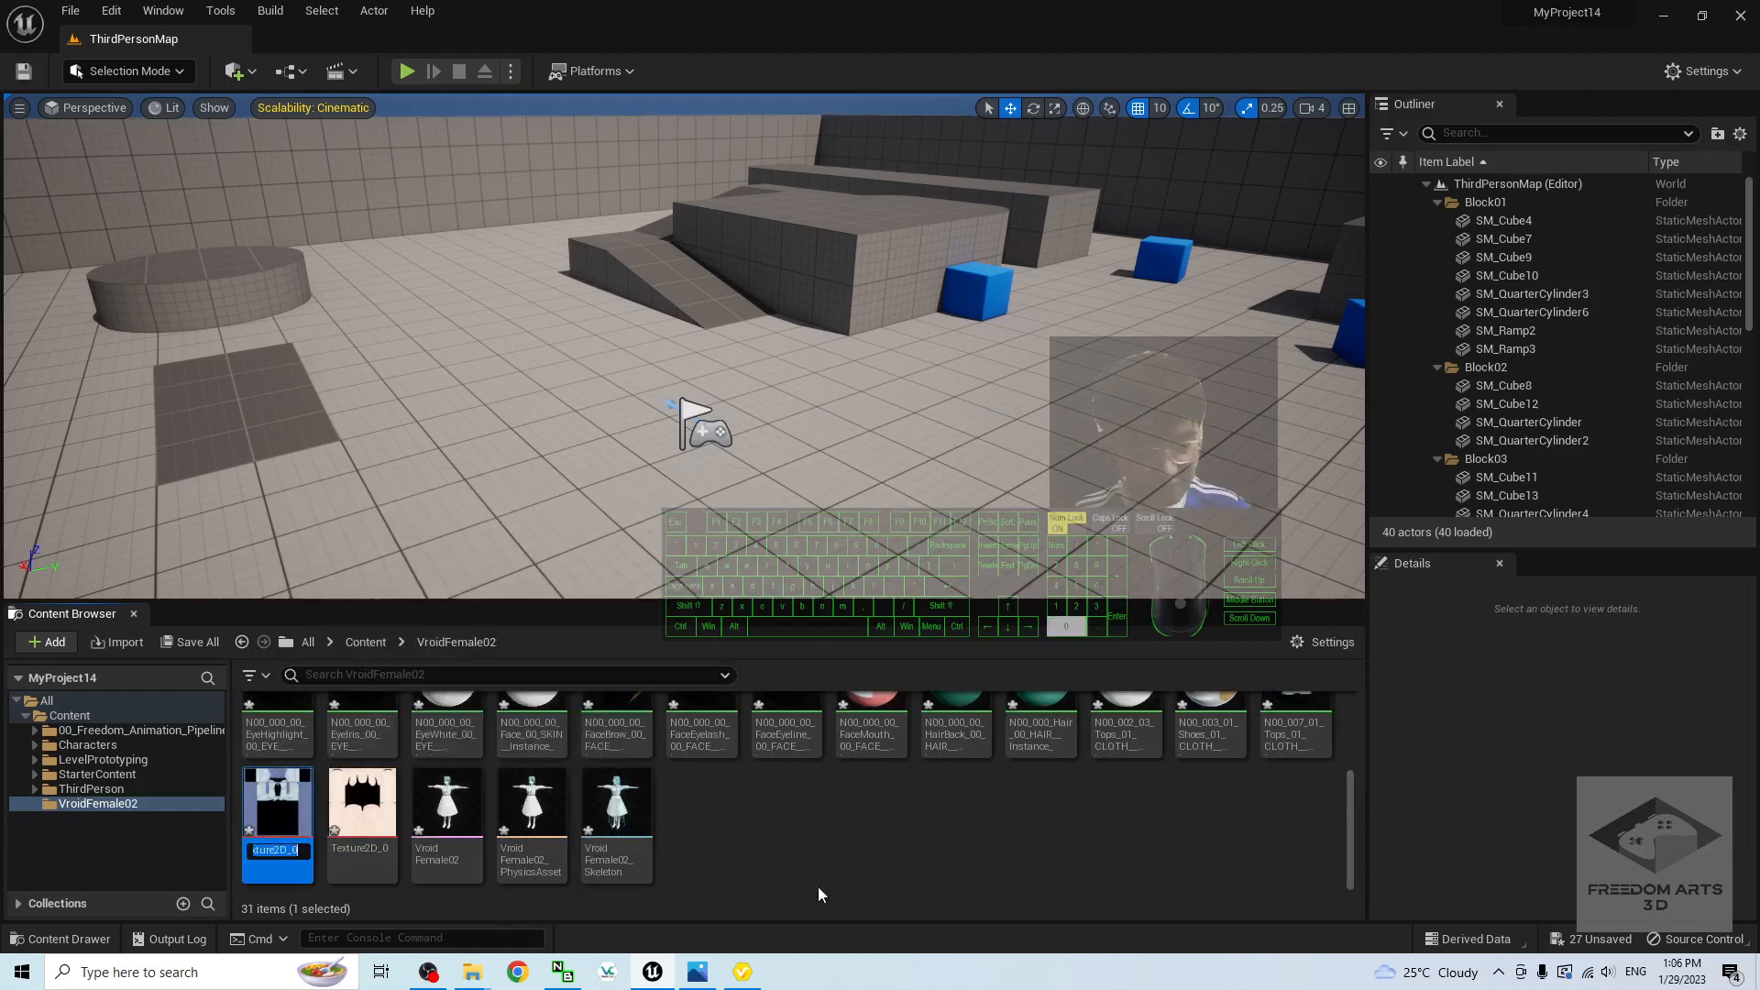
Step: Rename the last two Texture2D_0 textures as 005 and 006, and save all changes in the project
text(005)
key(Return)
scroll(697, 811, down, 3)
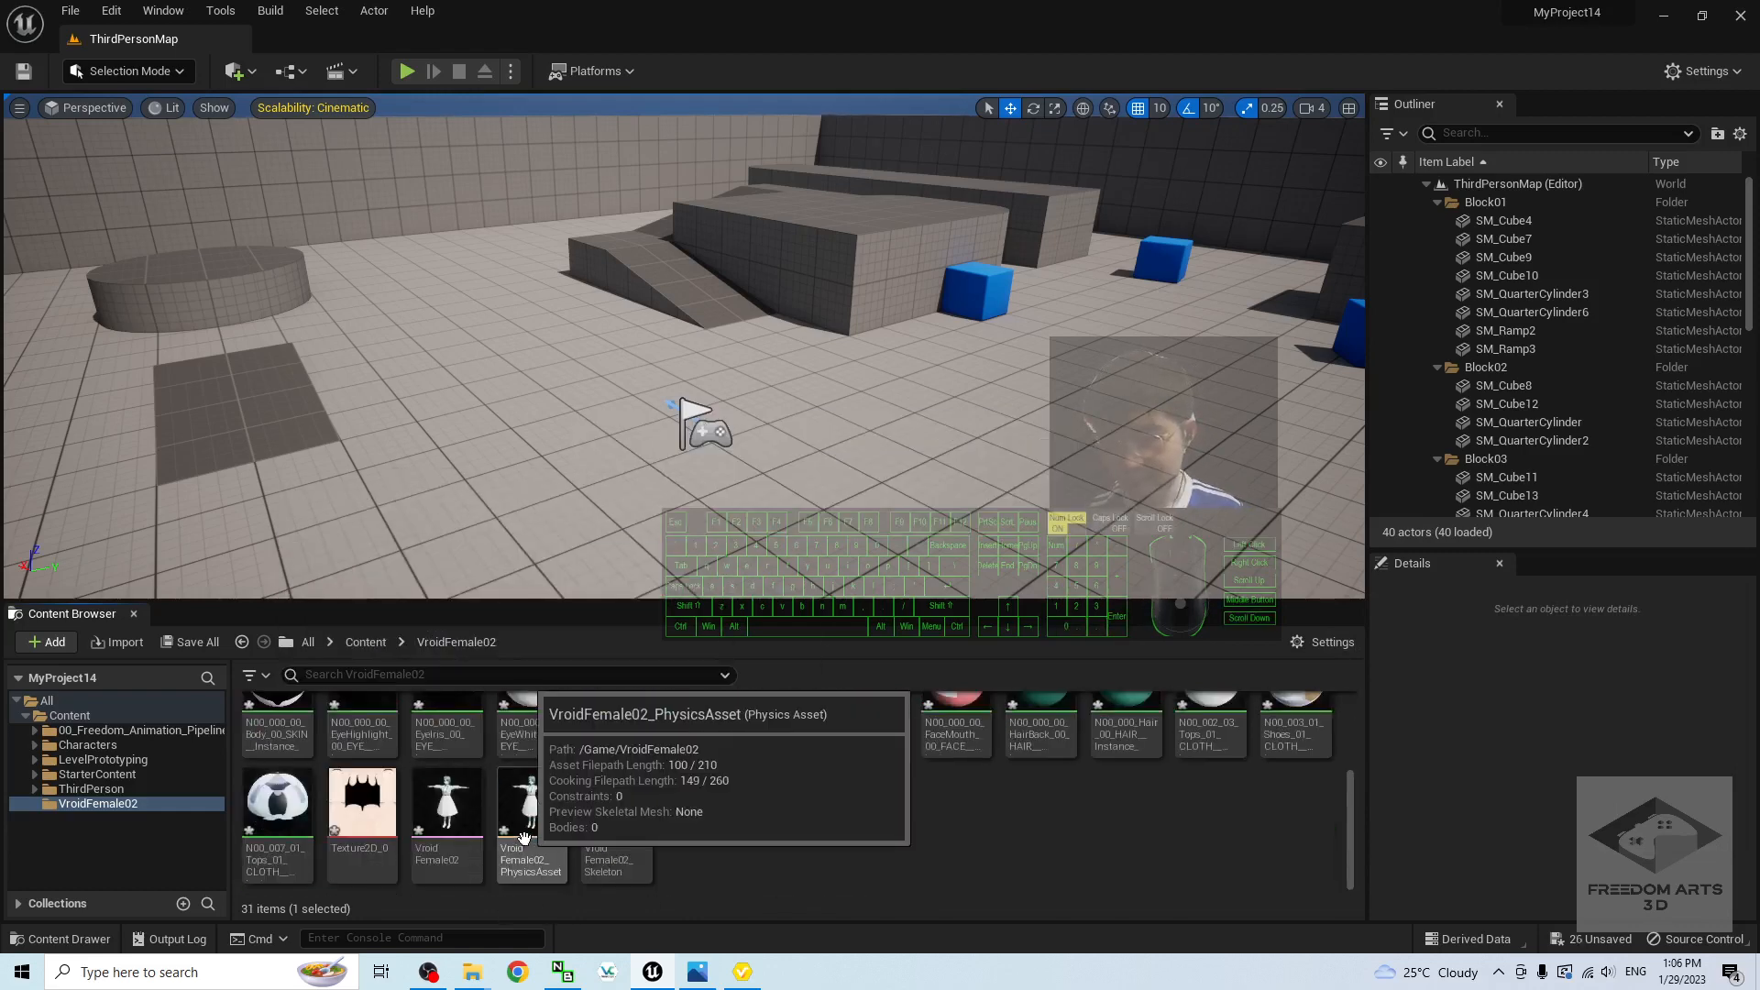
click(372, 830)
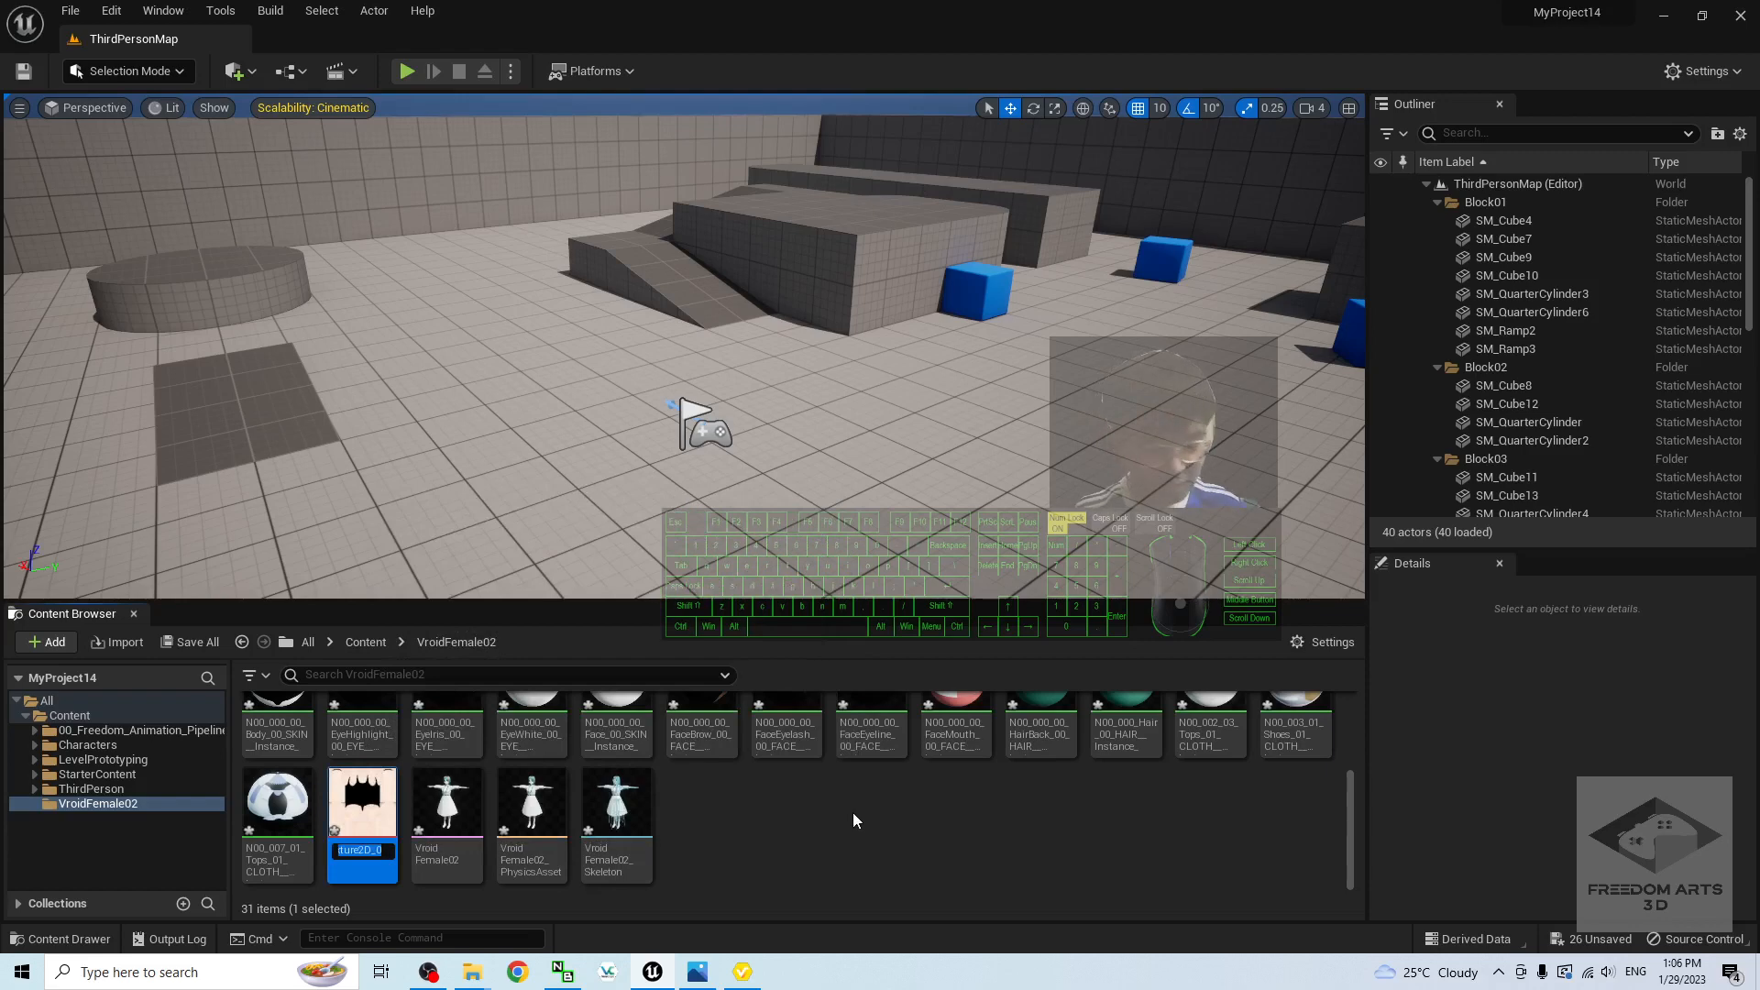
text(006)
key(Return)
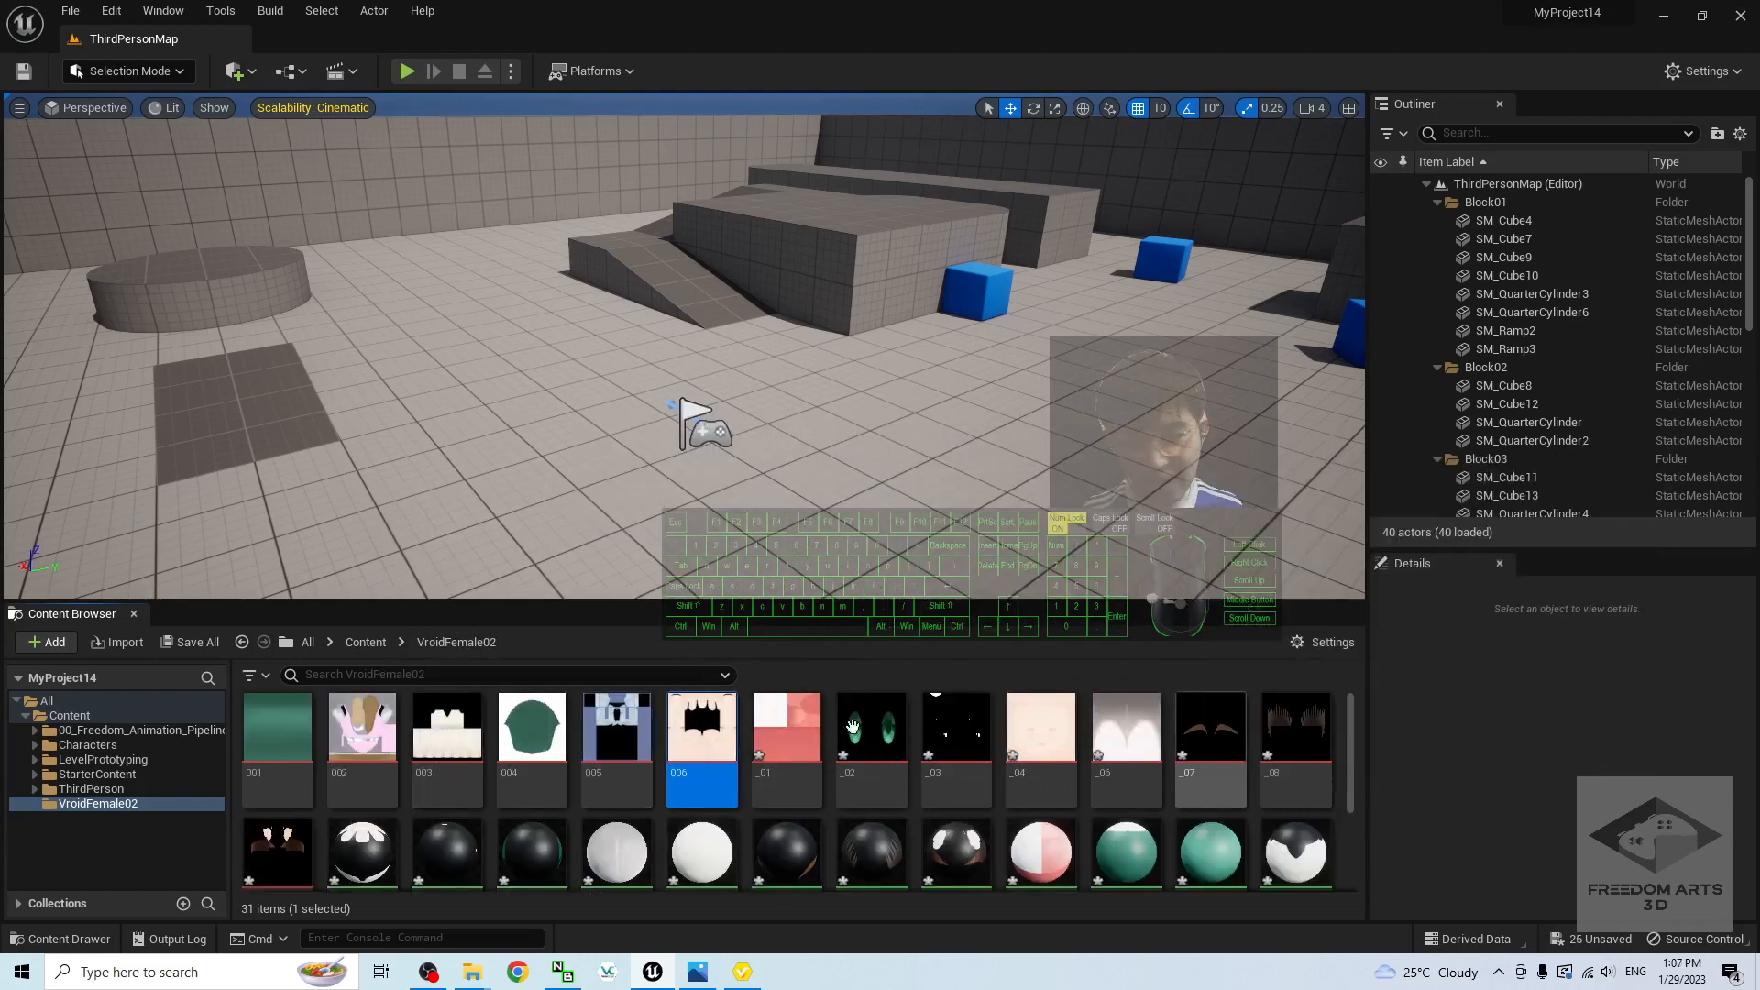
click(72, 12)
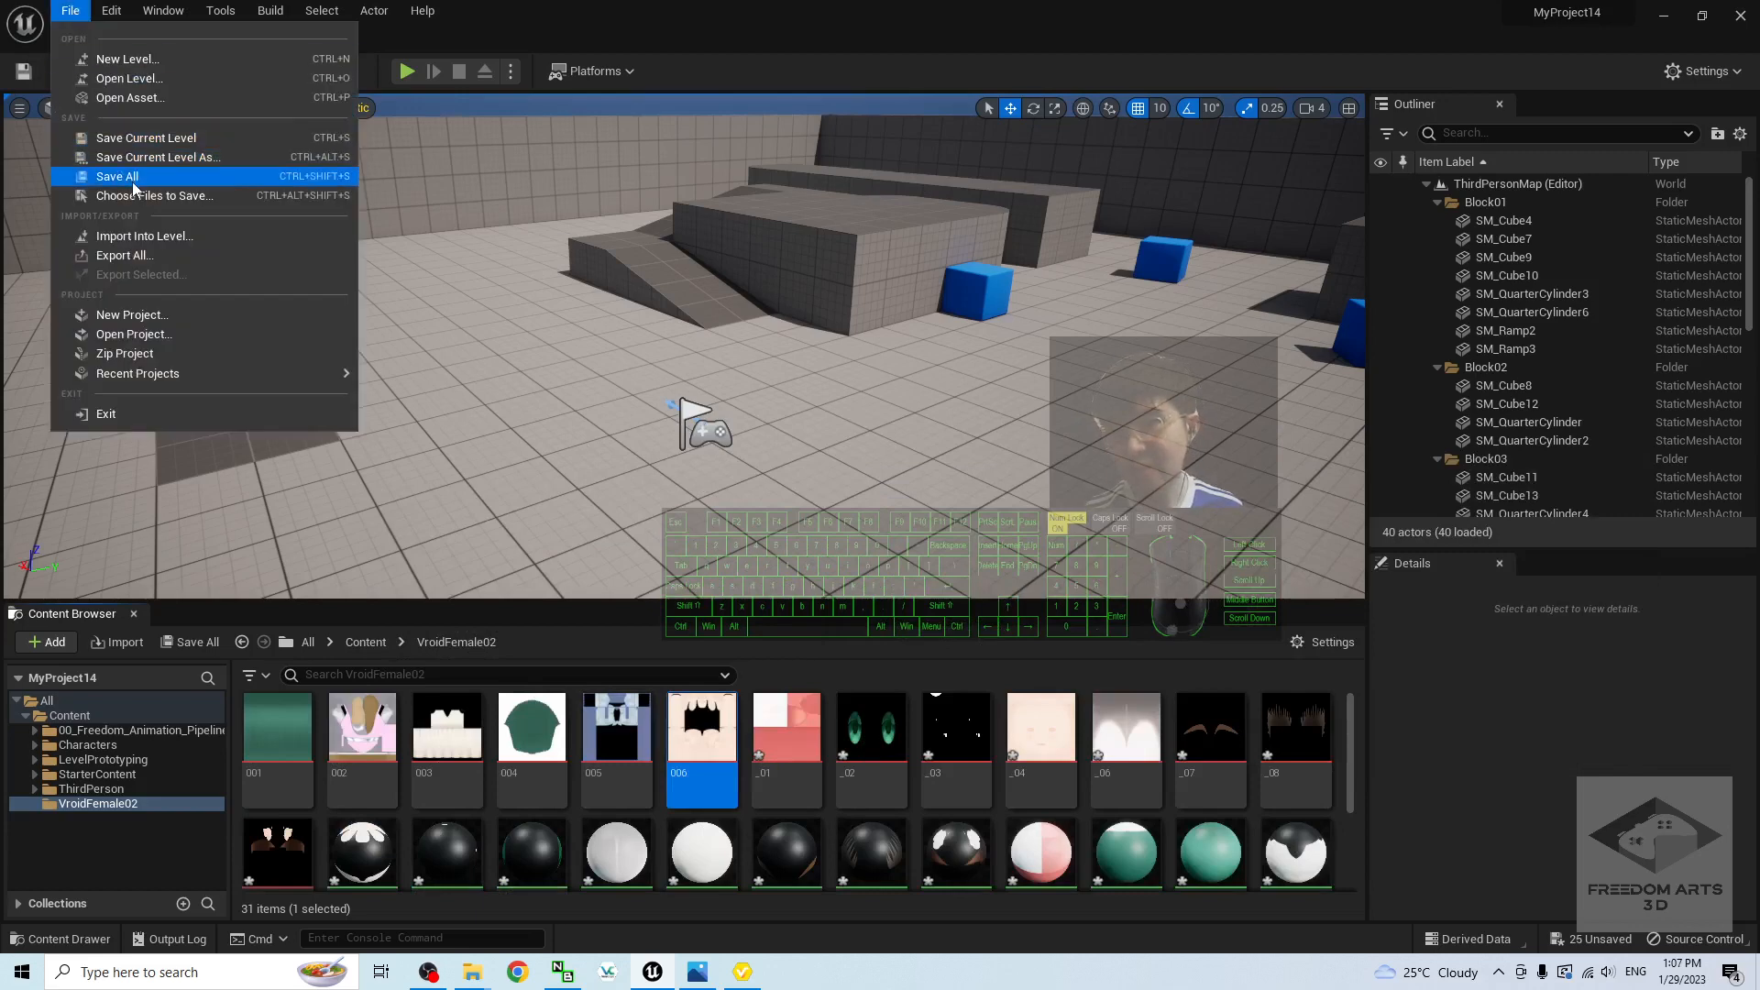
click(120, 177)
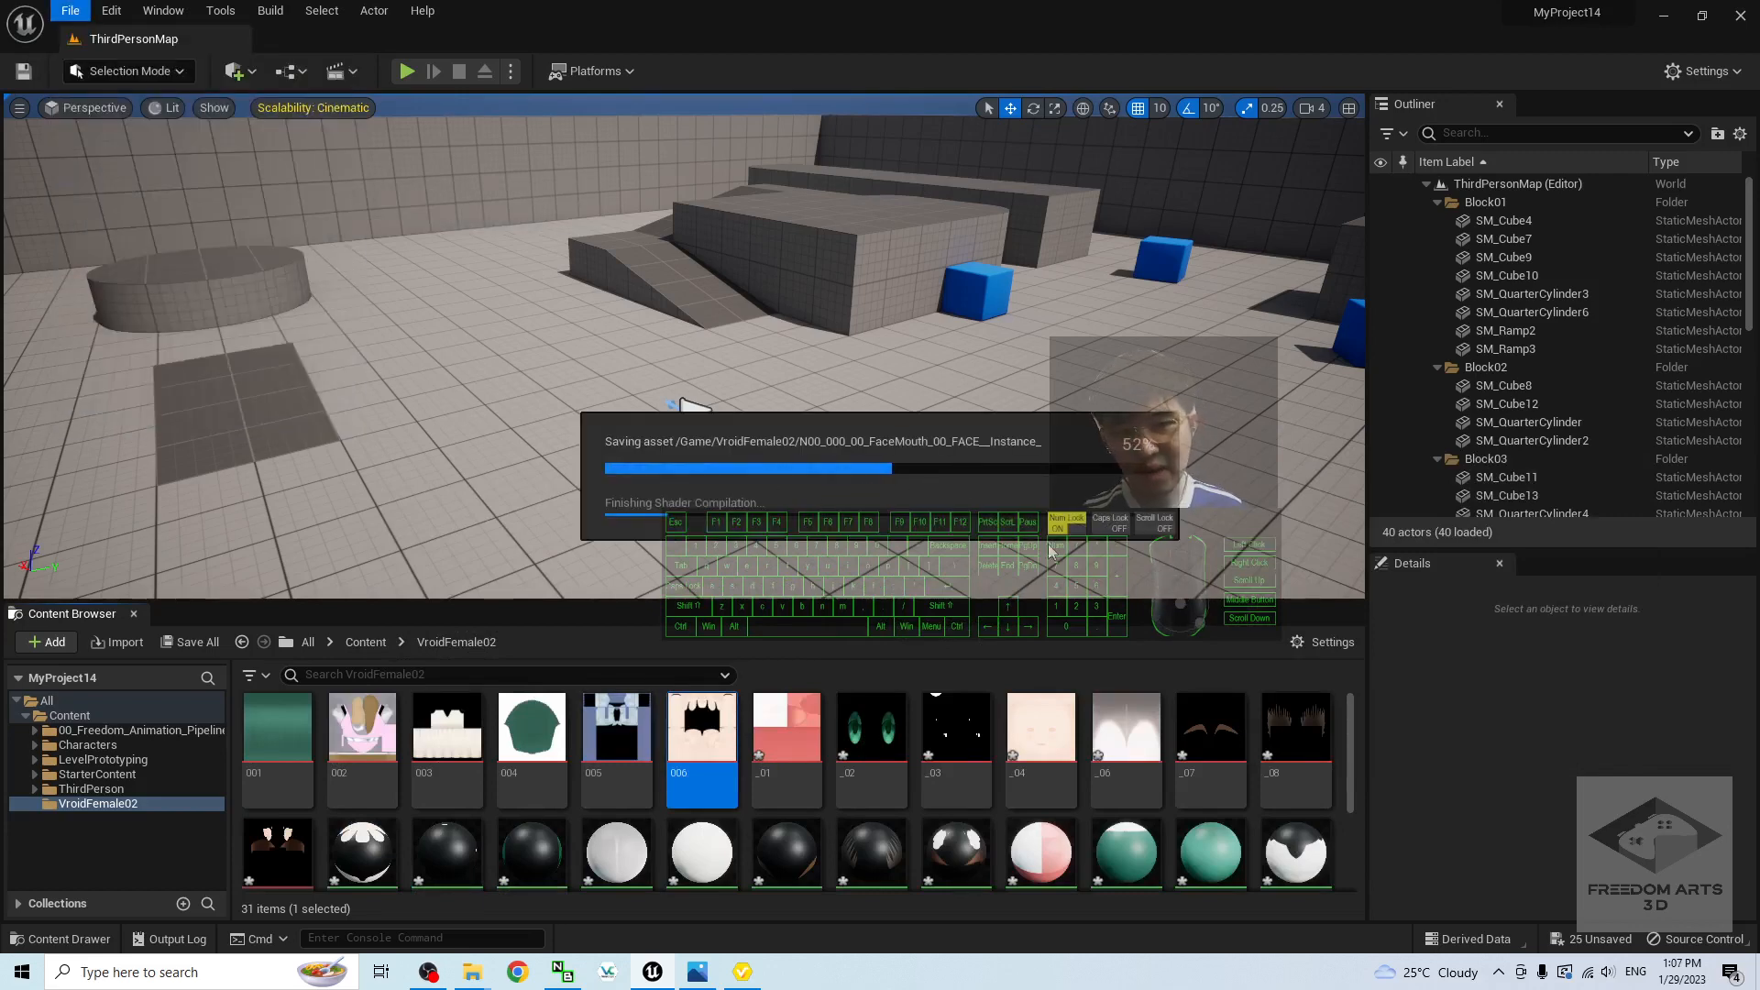
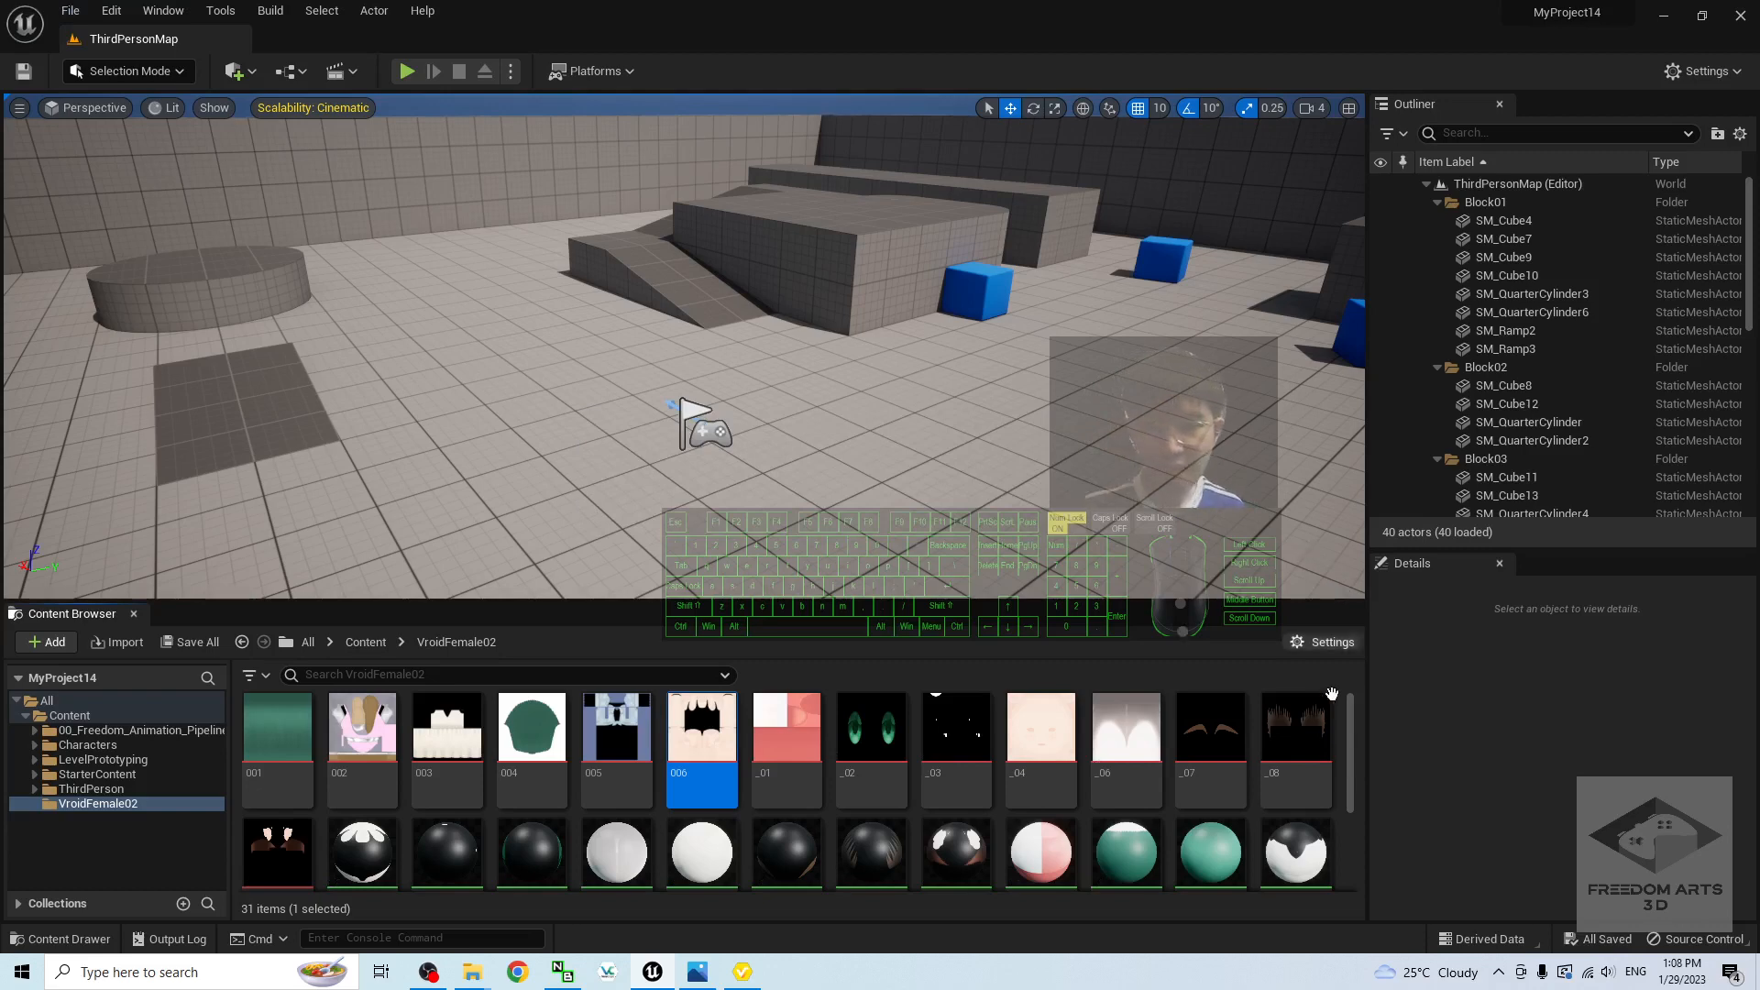
Step: Open the VroidFemale02 skeletal mesh in its editor and inspect the character from the front and the side
scroll(1357, 732, down, 3)
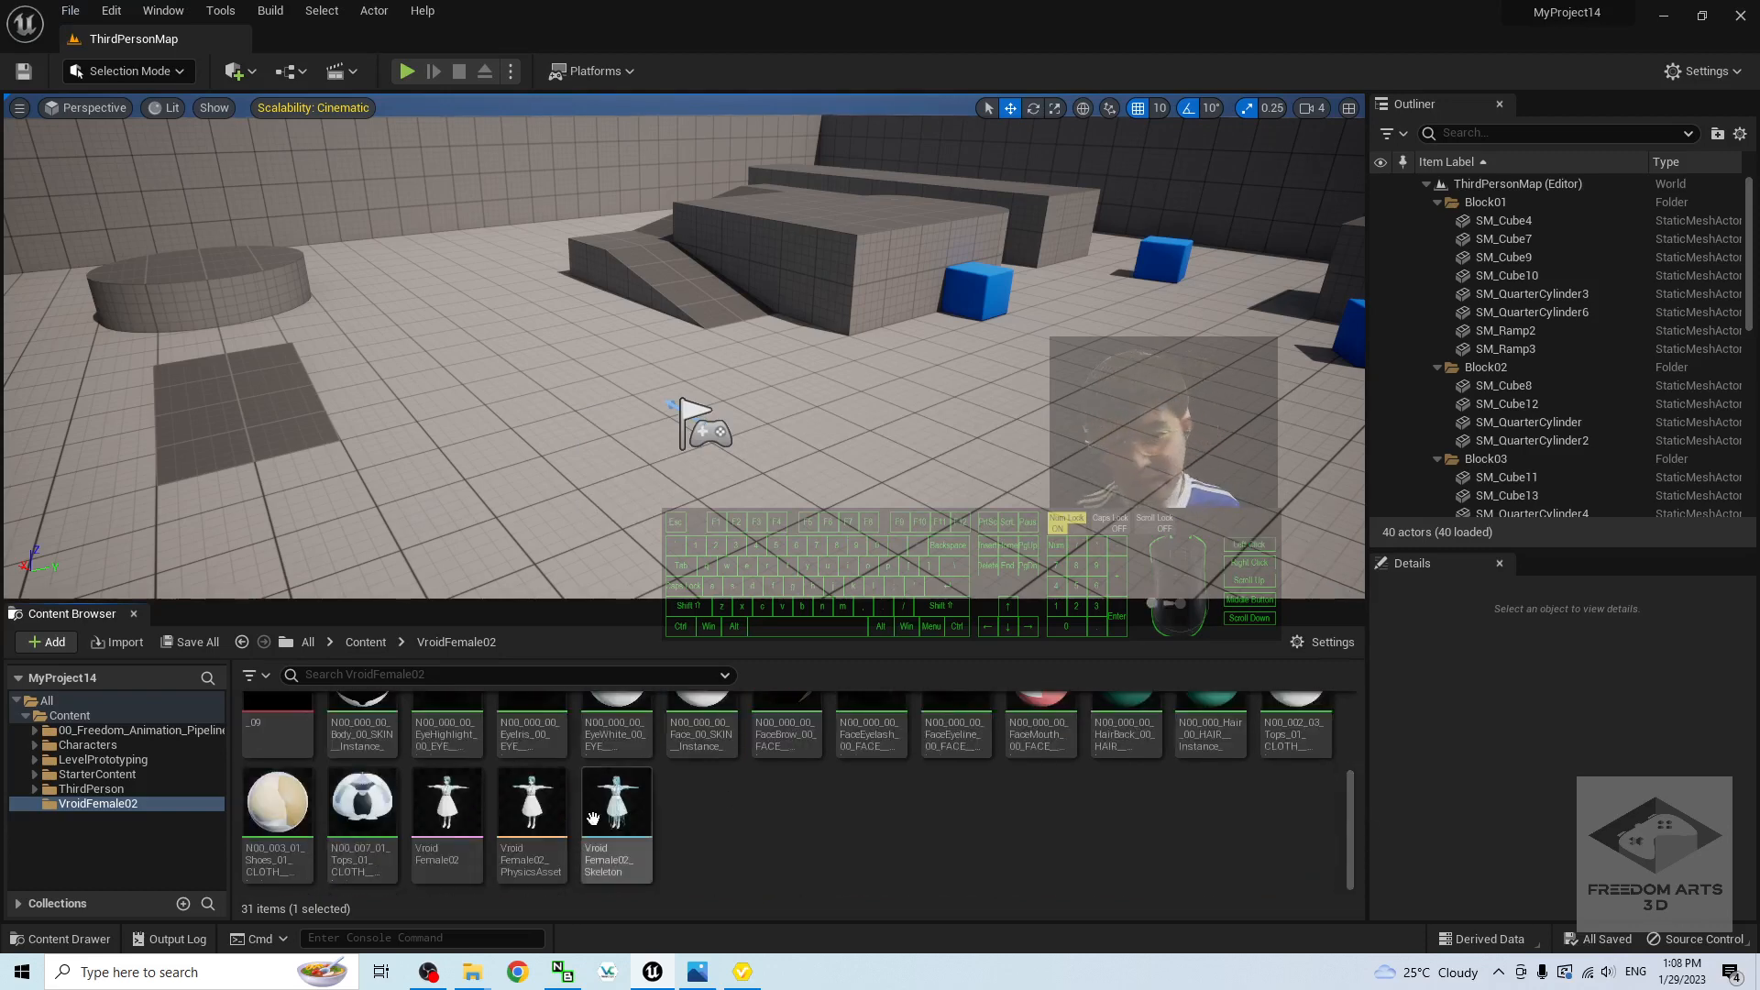
mouse_move(450, 802)
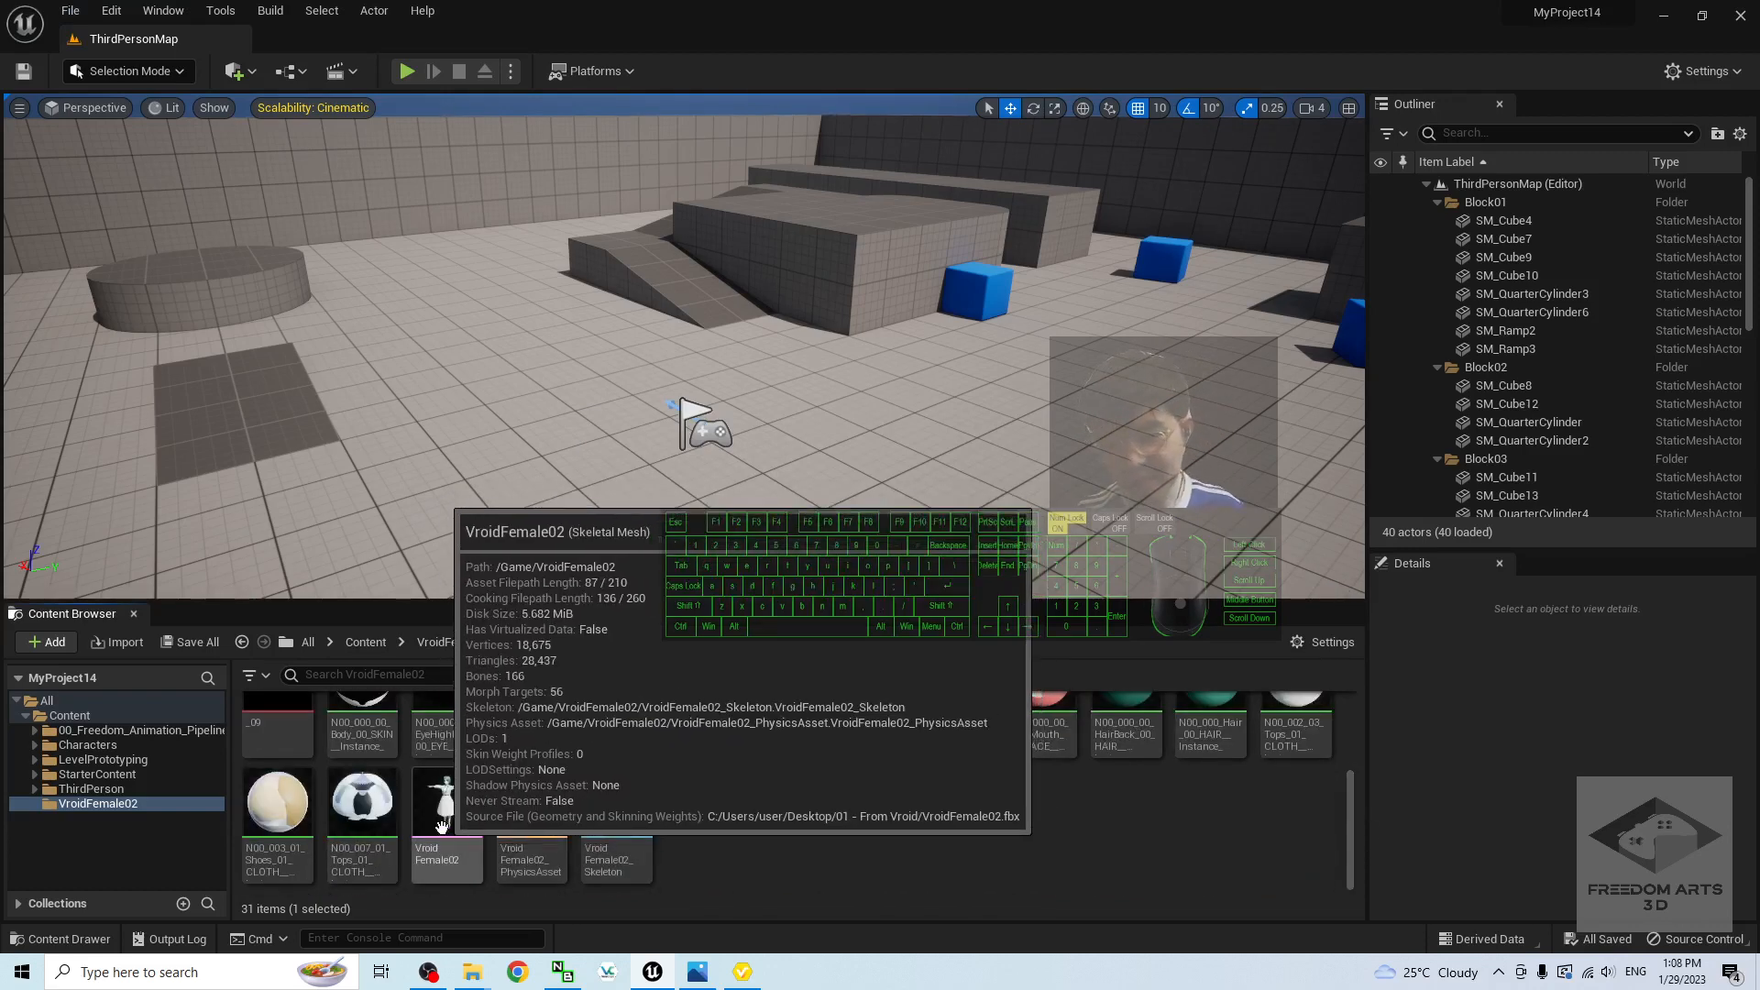
double_click(447, 807)
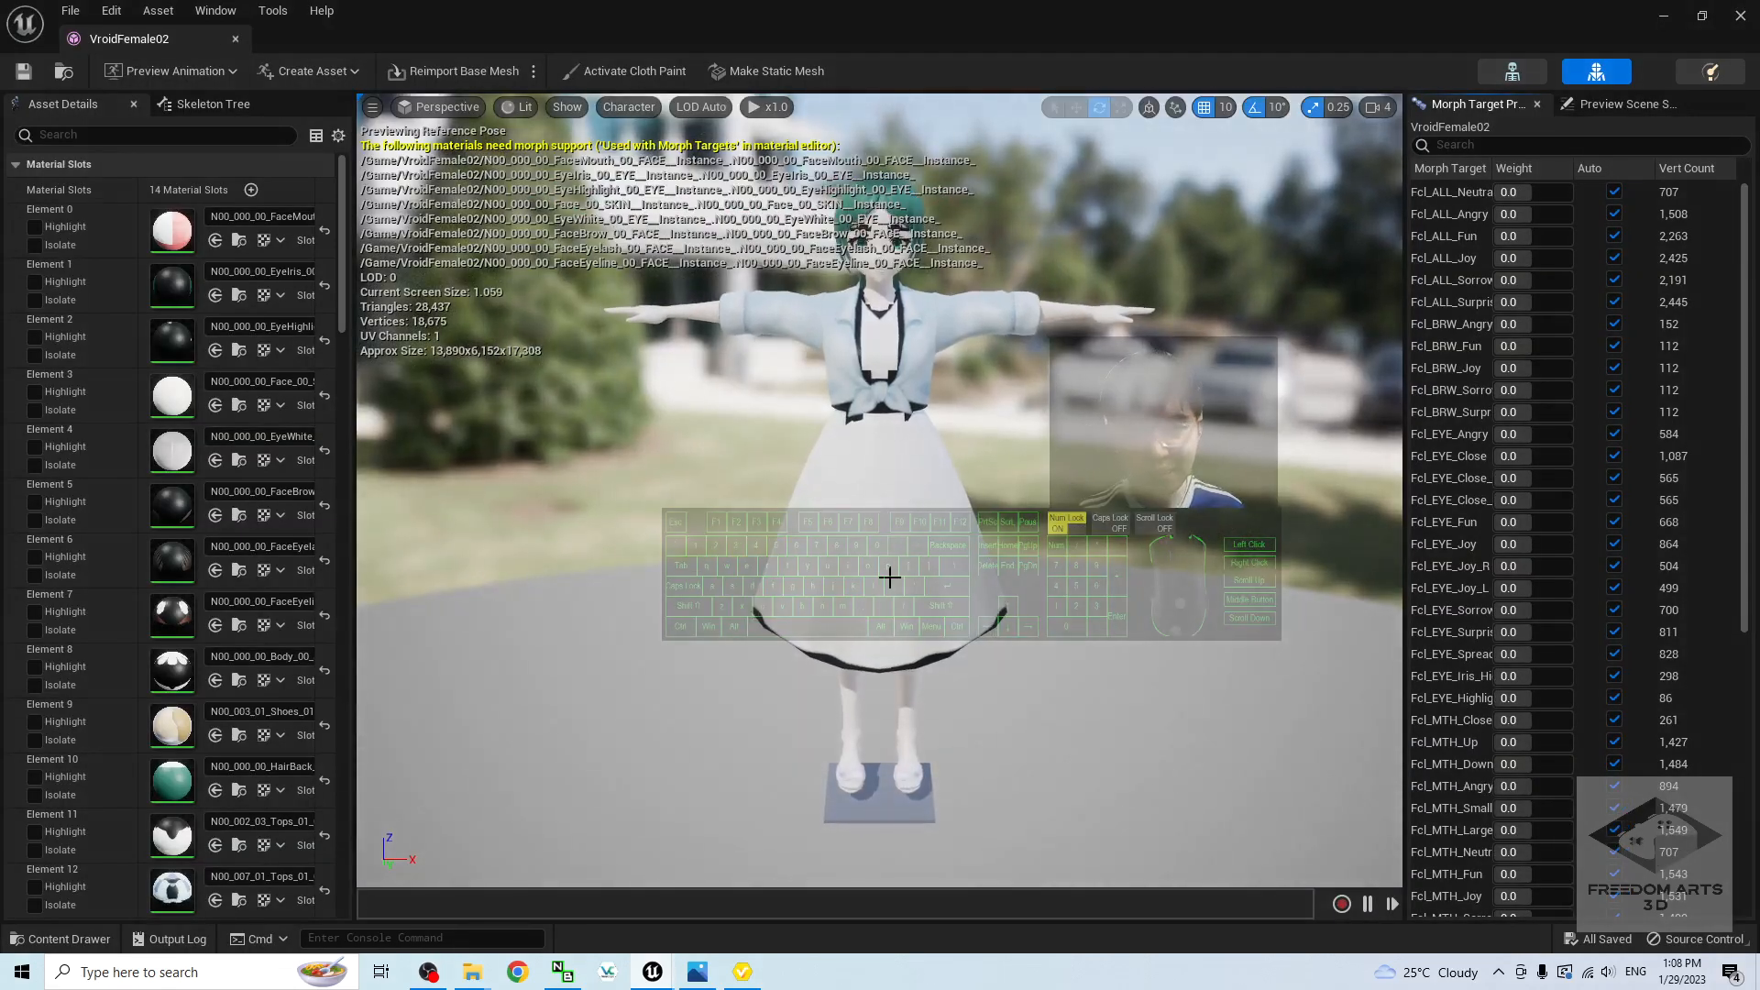
scroll(880, 587, up, 1)
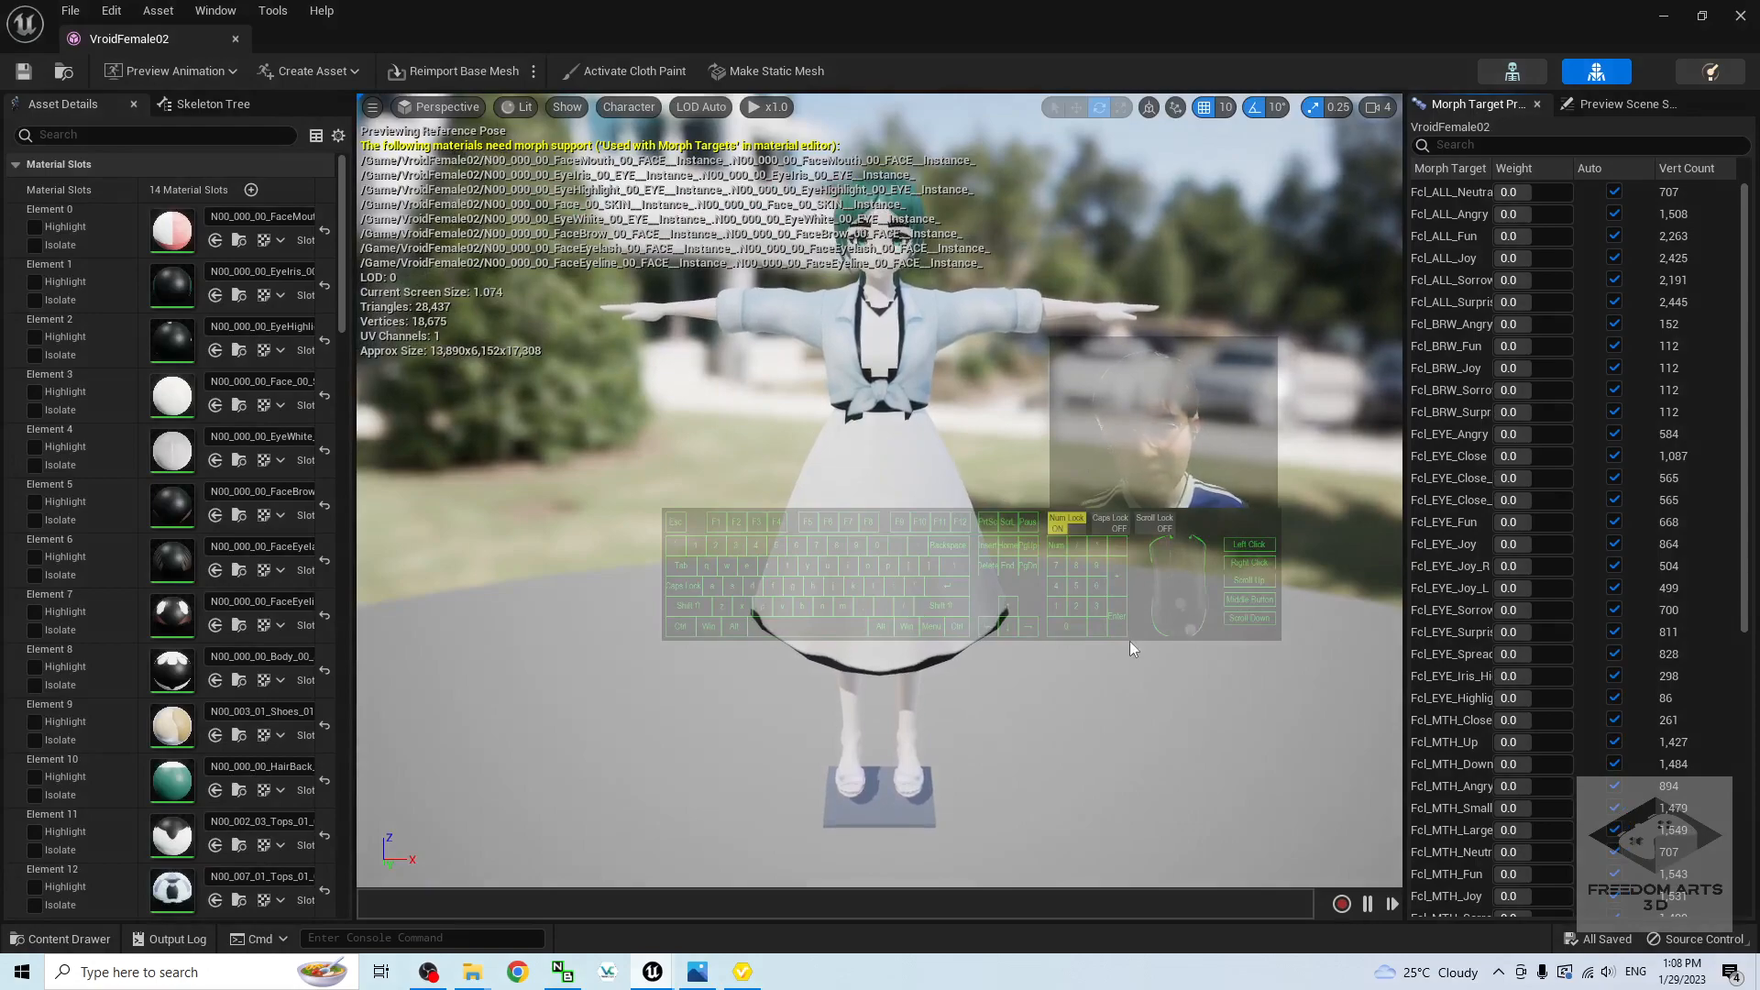
alt+drag(1131, 648, 1082, 619)
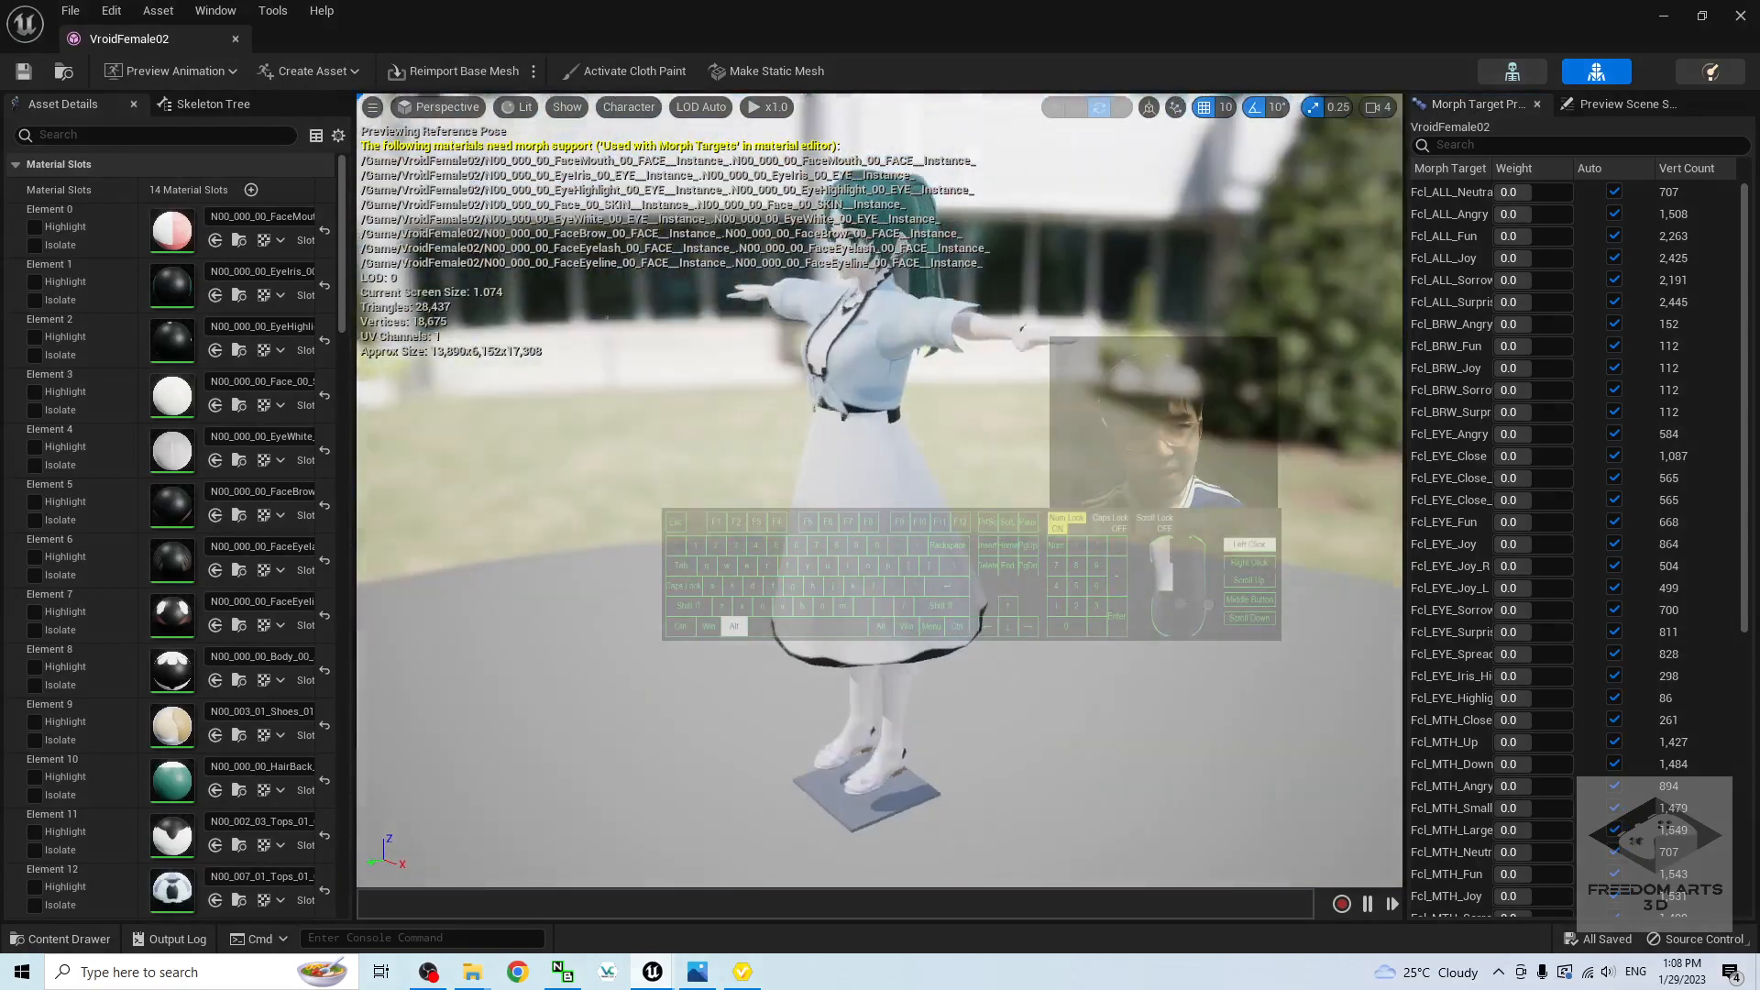
alt+drag(871, 574, 948, 476)
scroll(896, 573, up, 1)
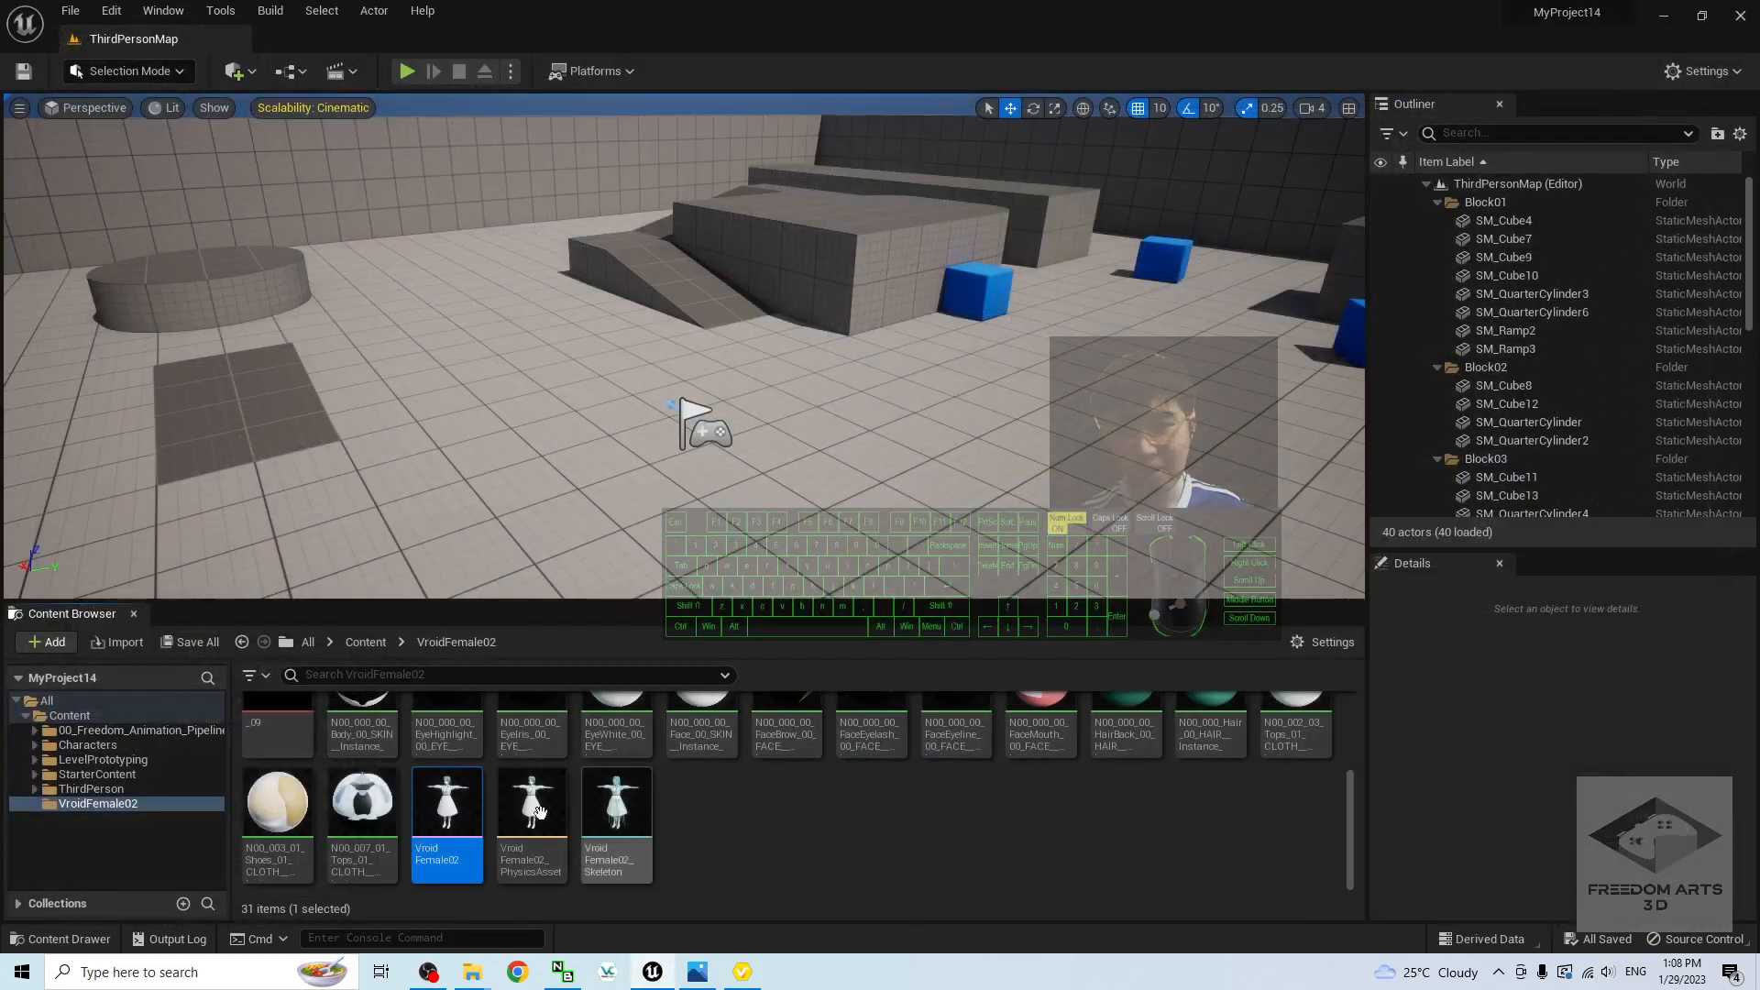
Step: Place the VroidFemale02 mesh in the level to check its scale, and delete it from the level
drag(446, 807, 541, 450)
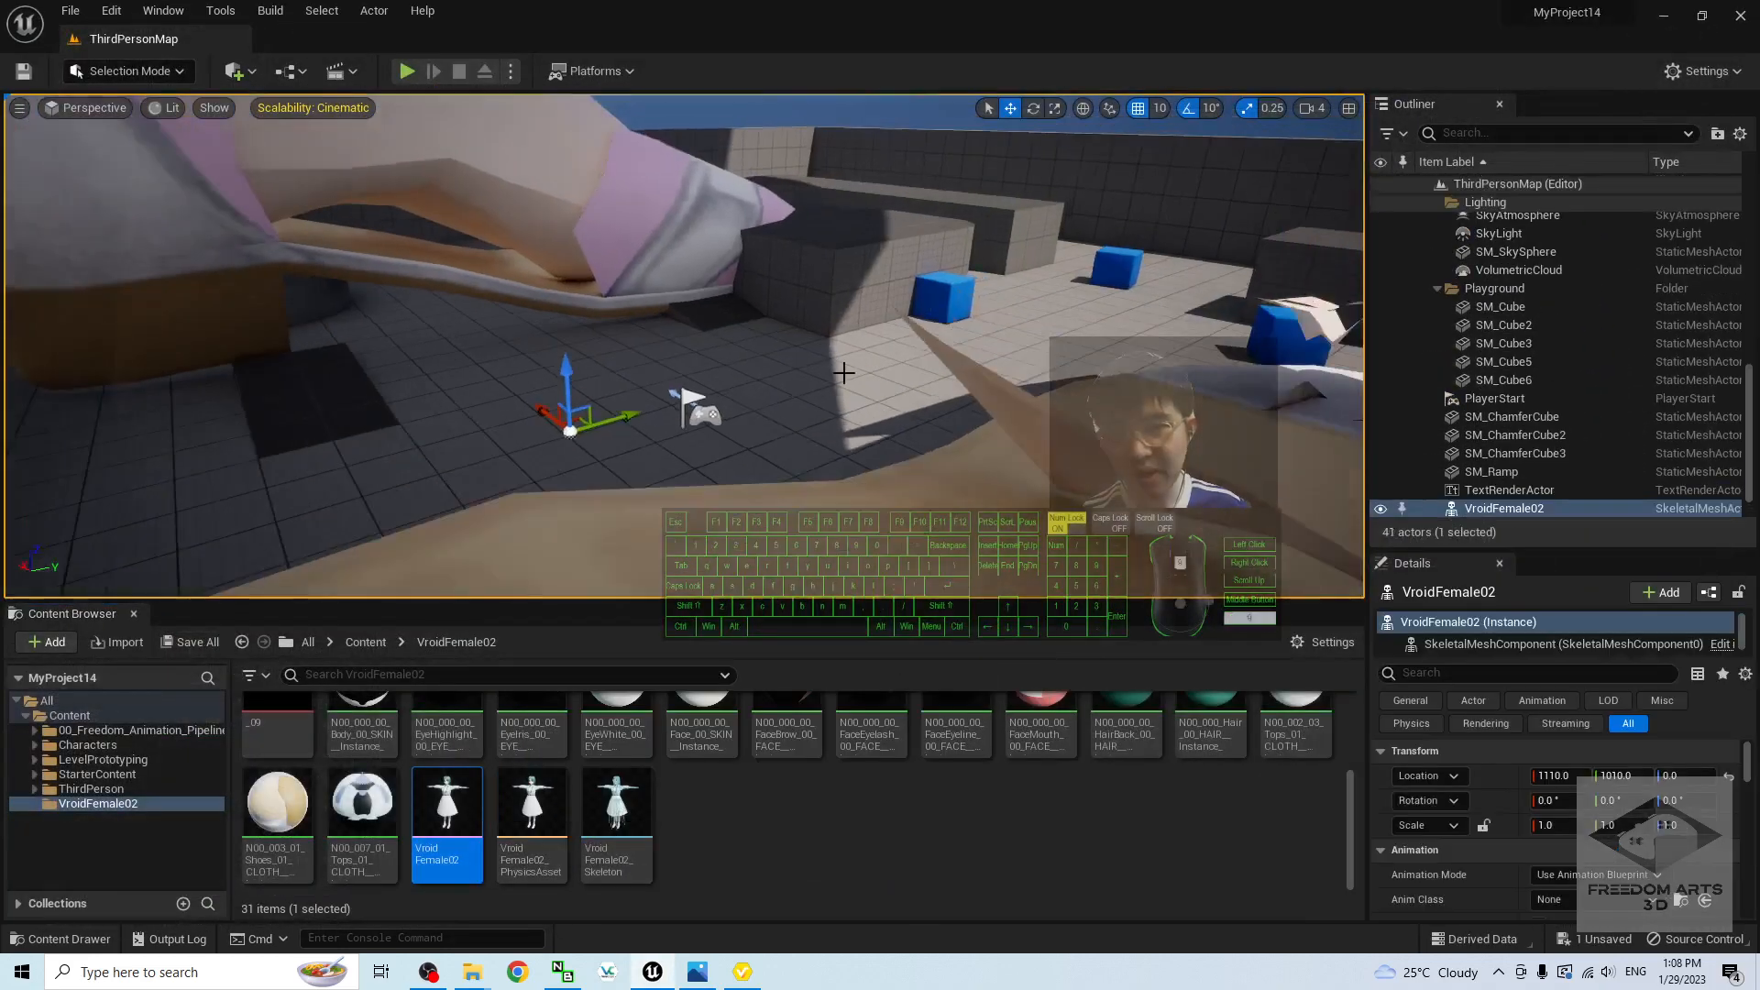
key(f)
key(Delete)
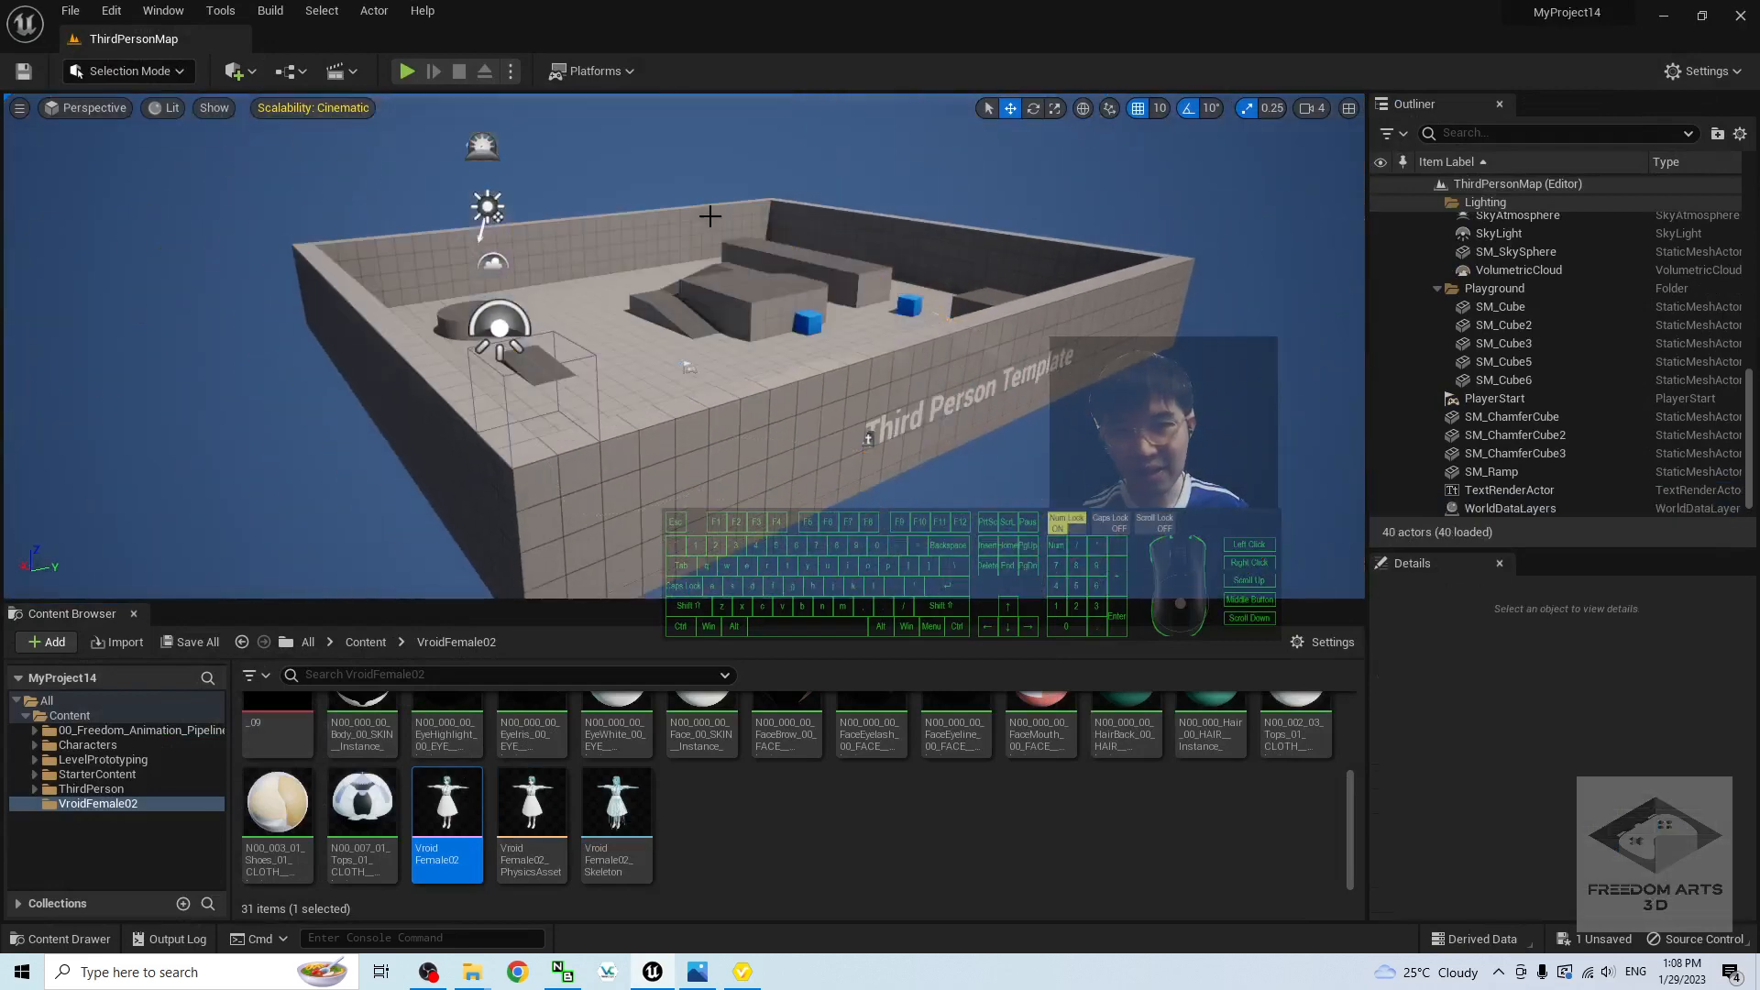
Step: Force-delete all assets in the VroidFemale02 content folder
click(834, 806)
scroll(834, 825, up, 2)
scroll(834, 856, down, 2)
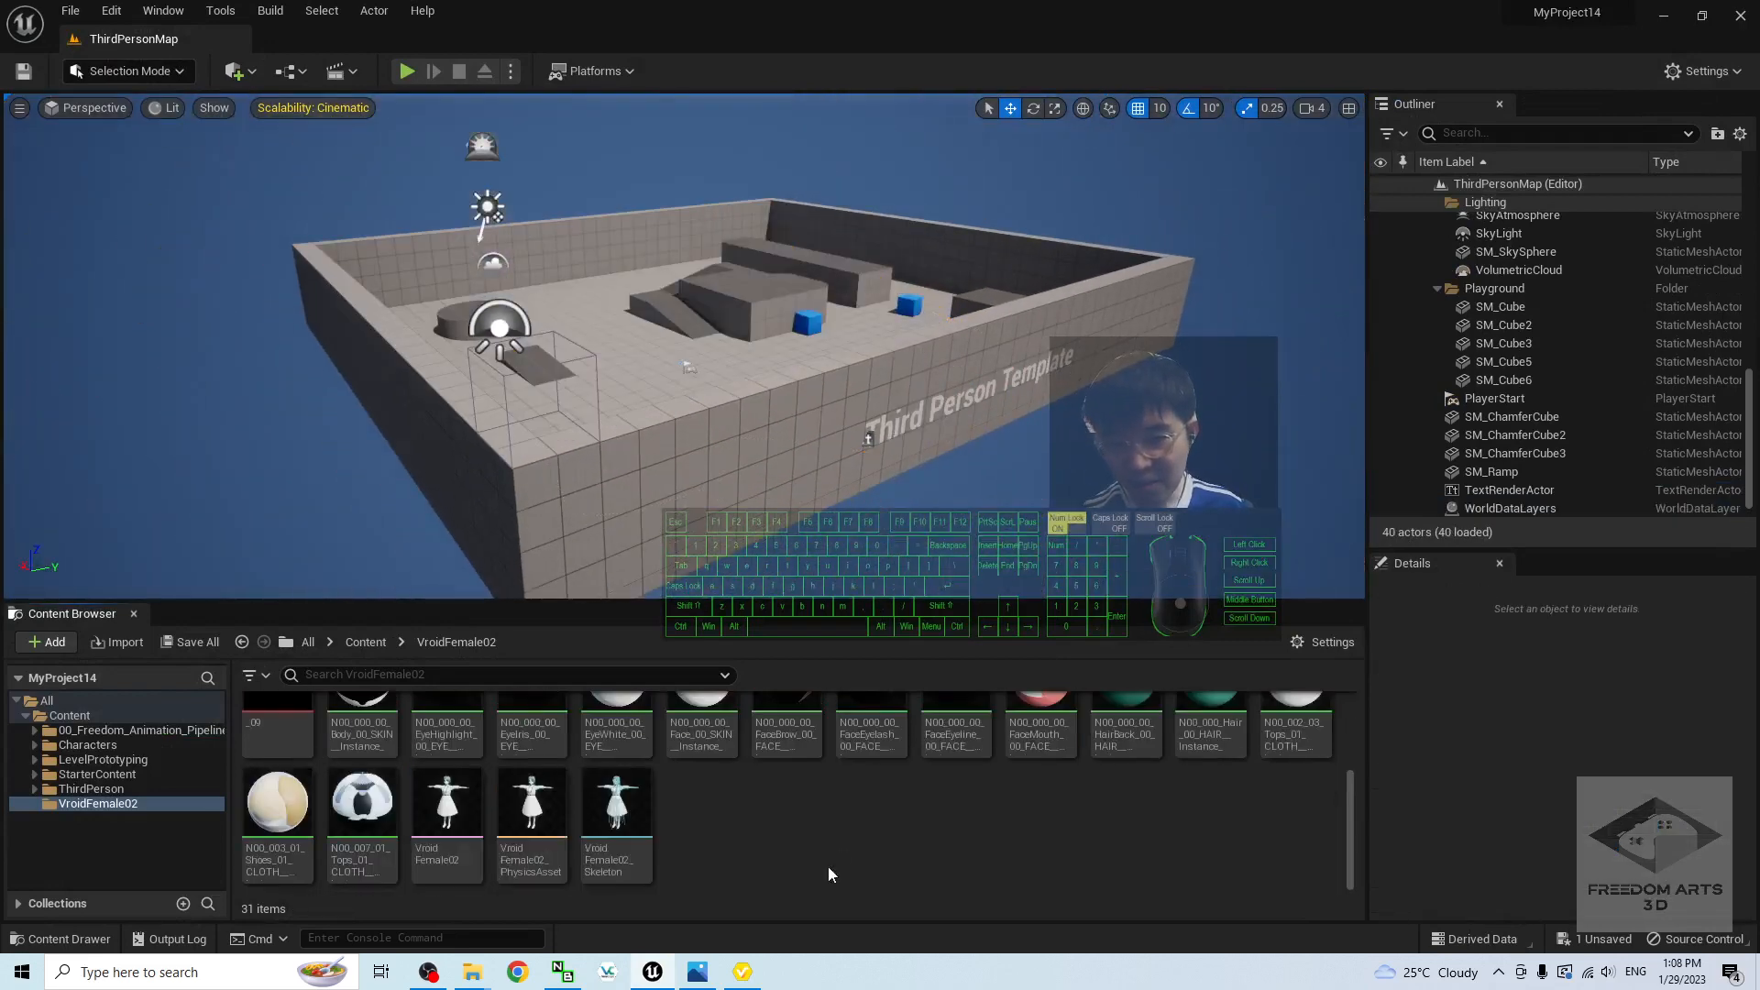
scroll(734, 825, up, 2)
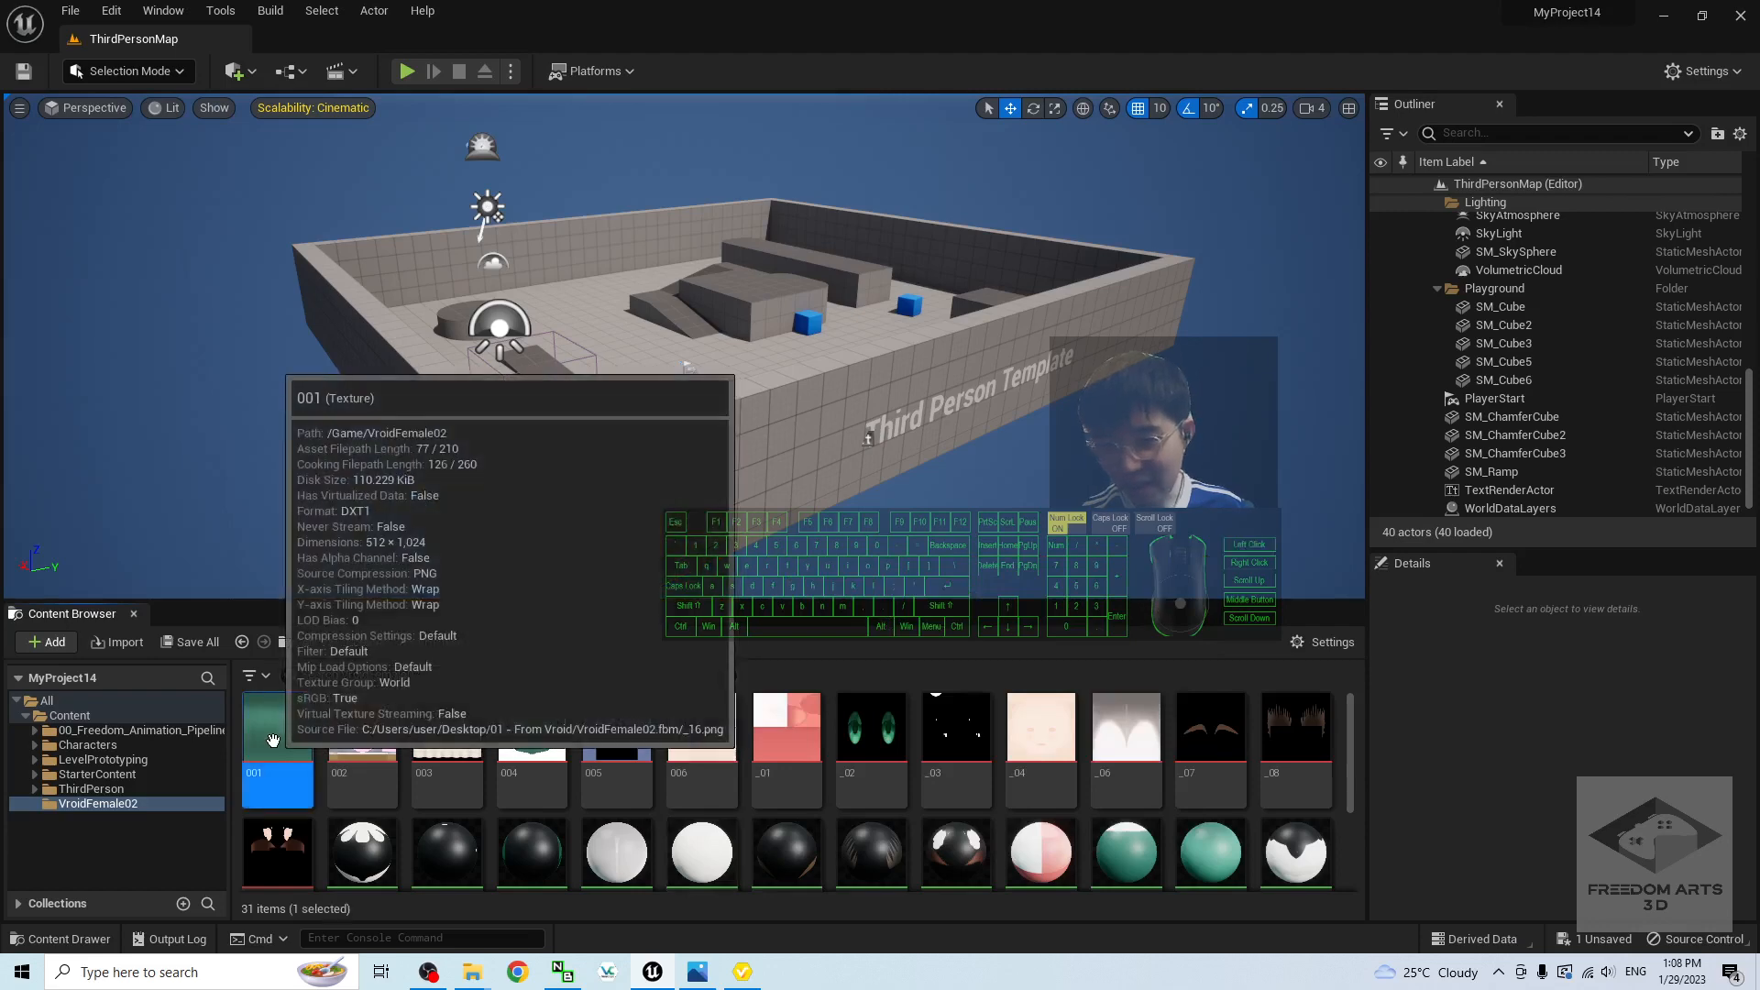
scroll(688, 747, down, 2)
click(688, 744)
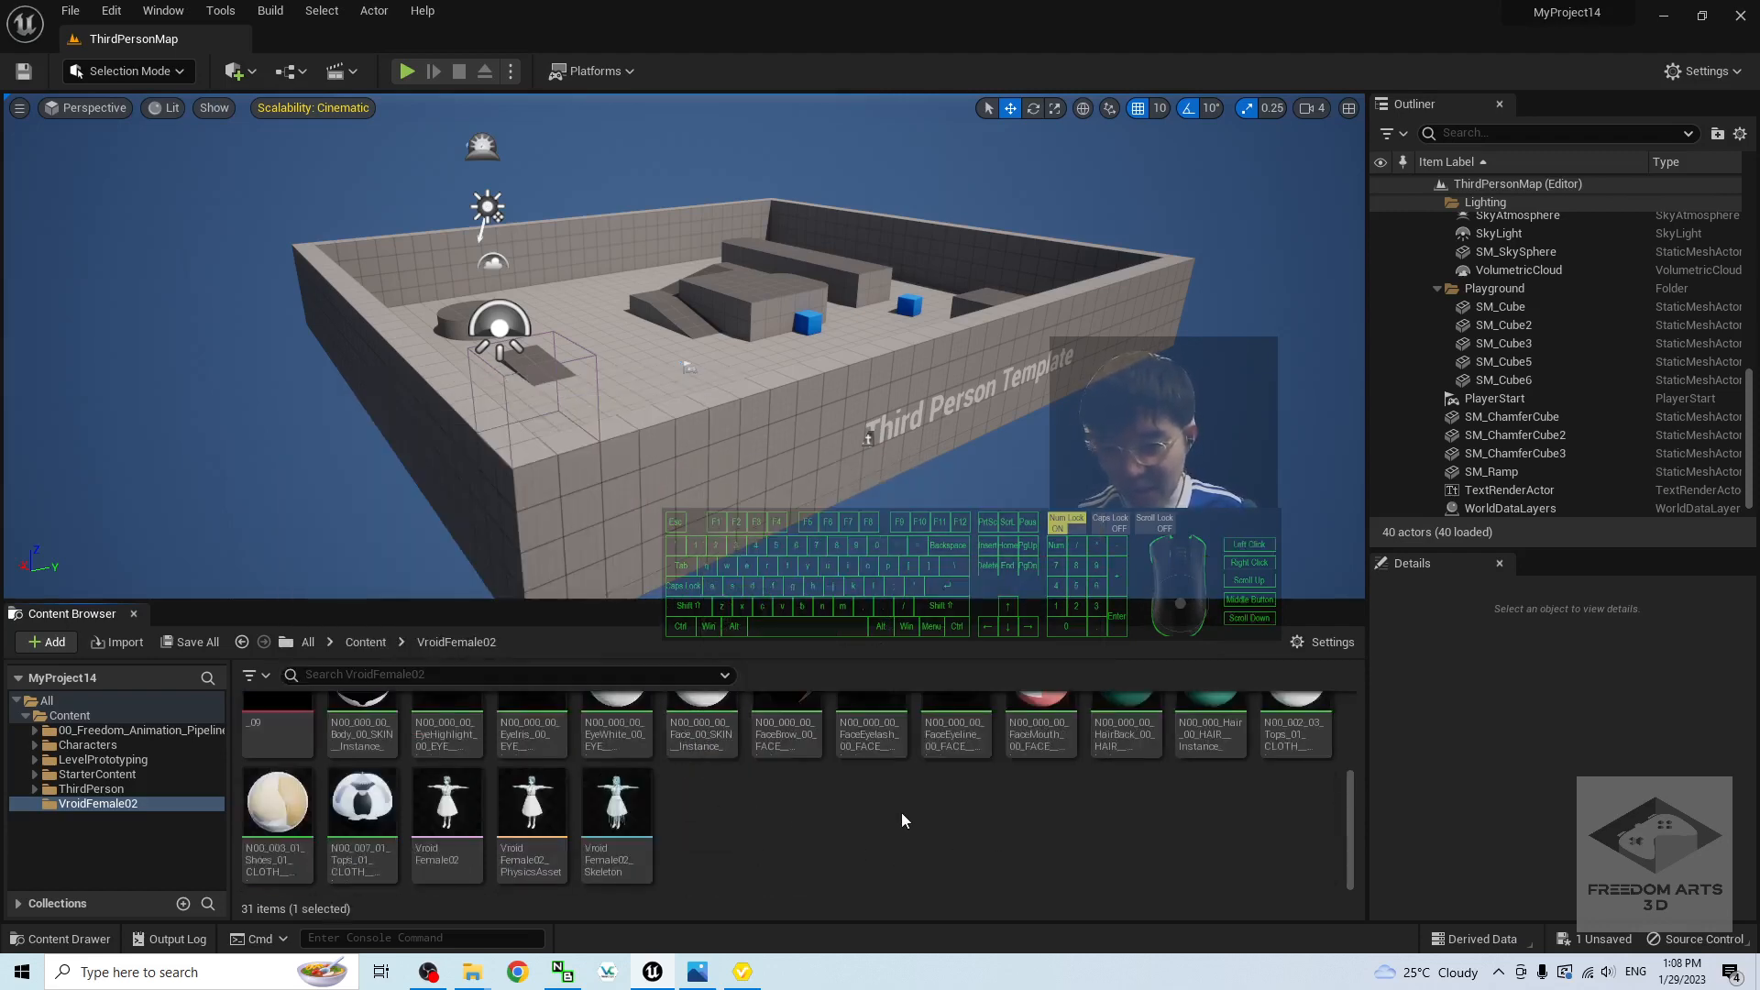
scroll(900, 812, up, 2)
scroll(796, 827, down, 2)
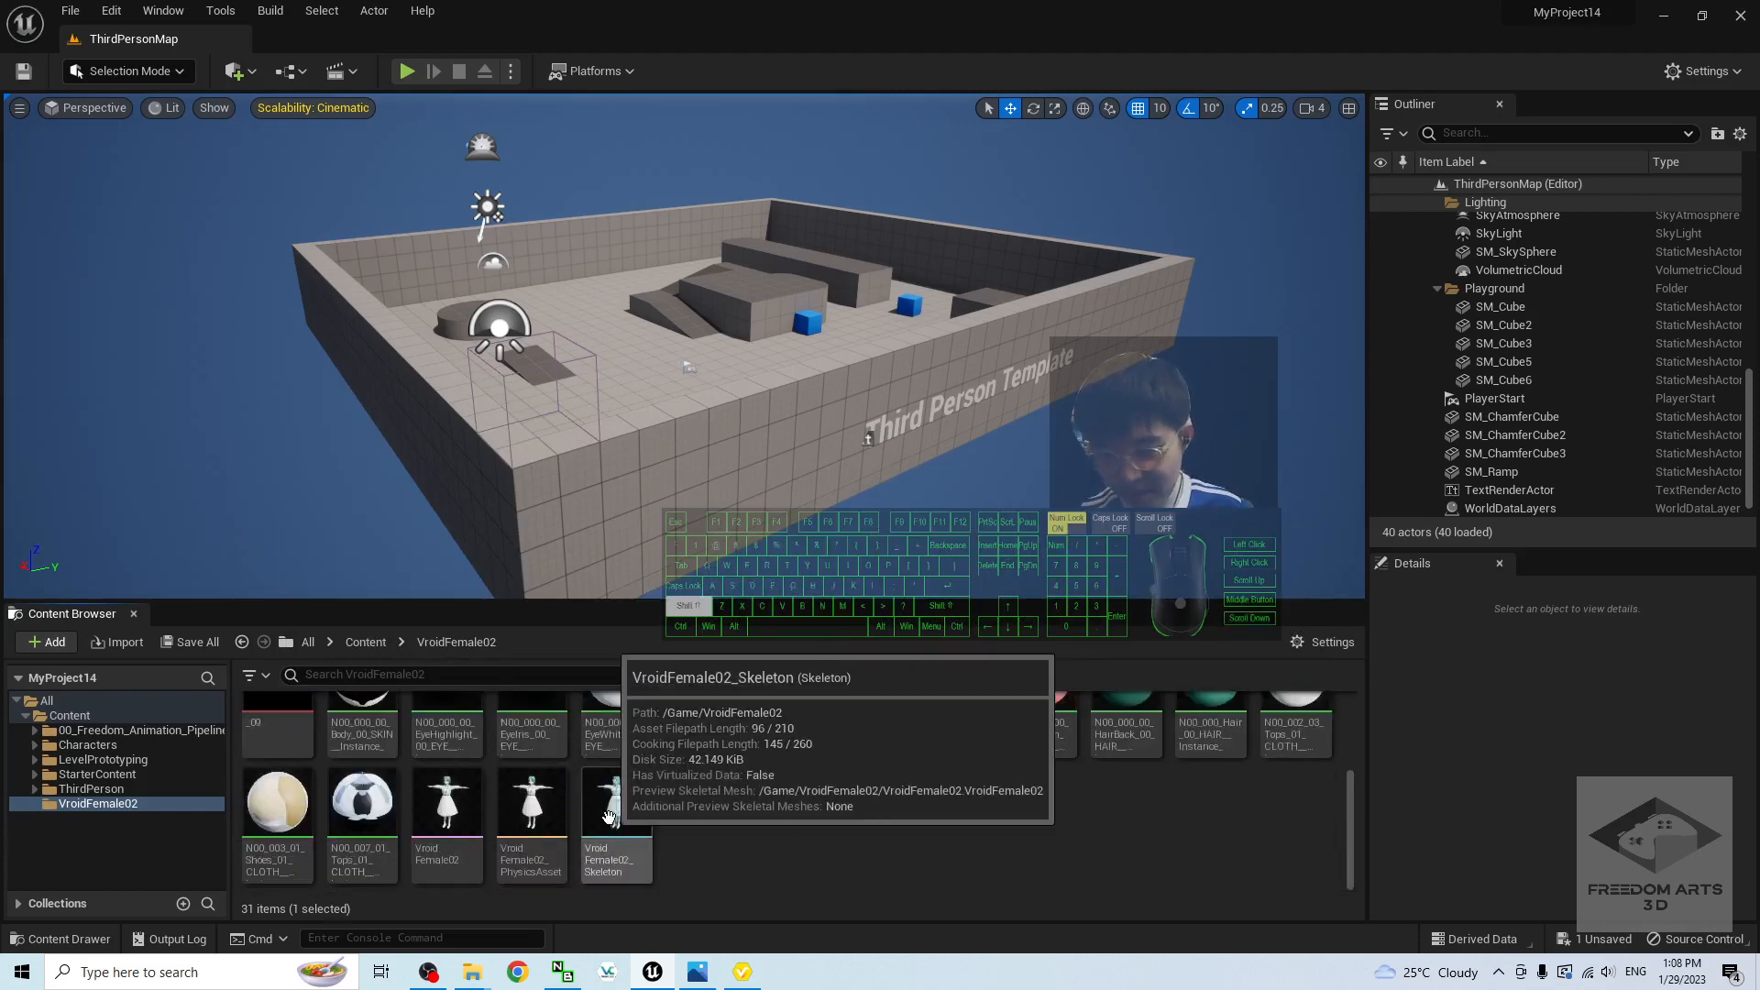
key(ctrl+a)
key(Delete)
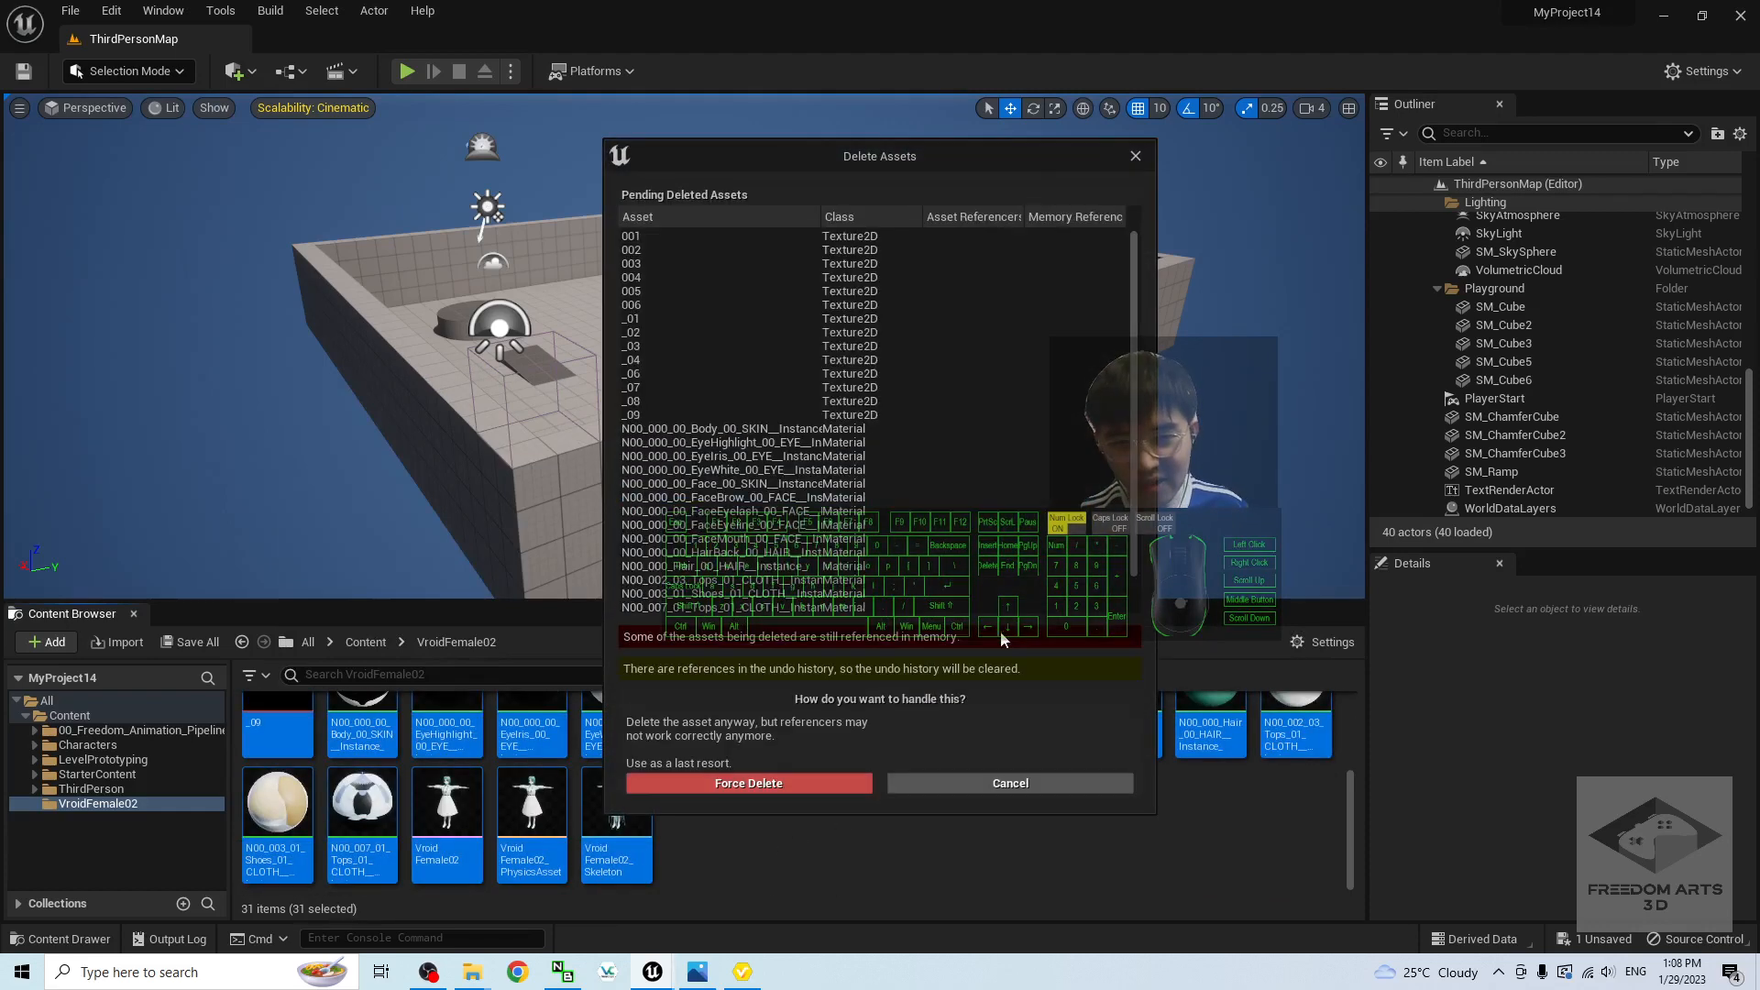
click(817, 787)
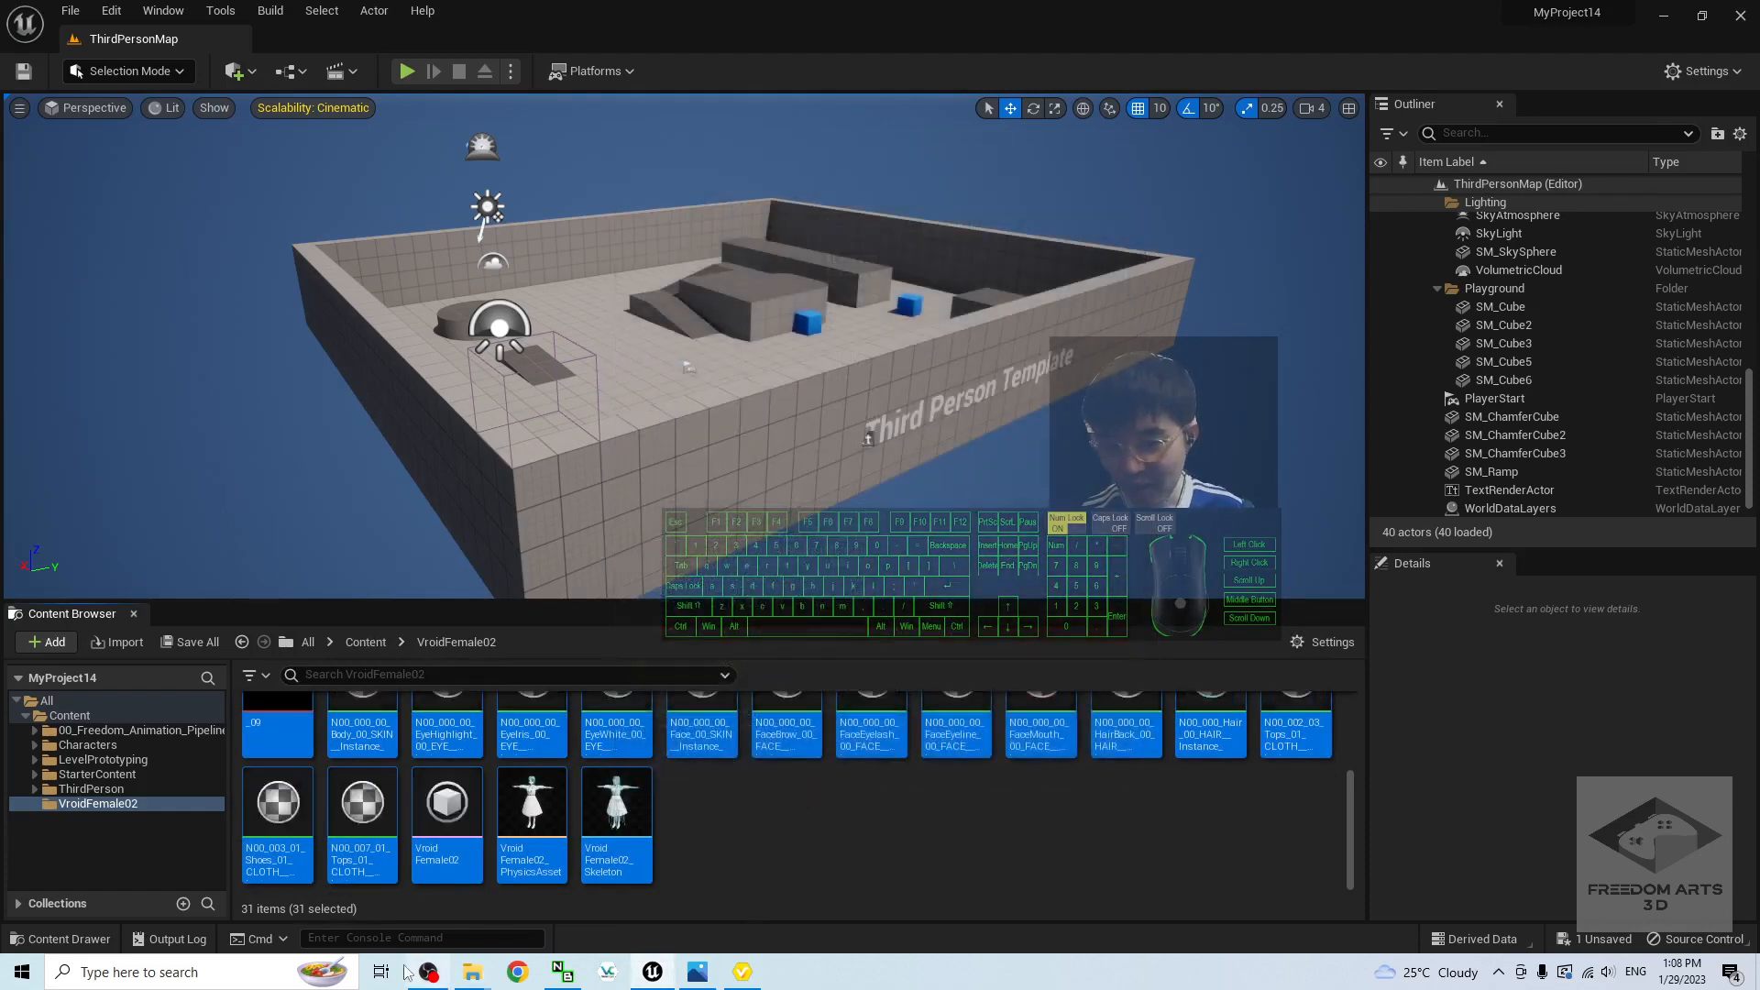
Step: Bring VroidFemale02.fbx from the 01 - From Vroid folder into the VroidFemale02 content folder for import
mouse_move(472, 972)
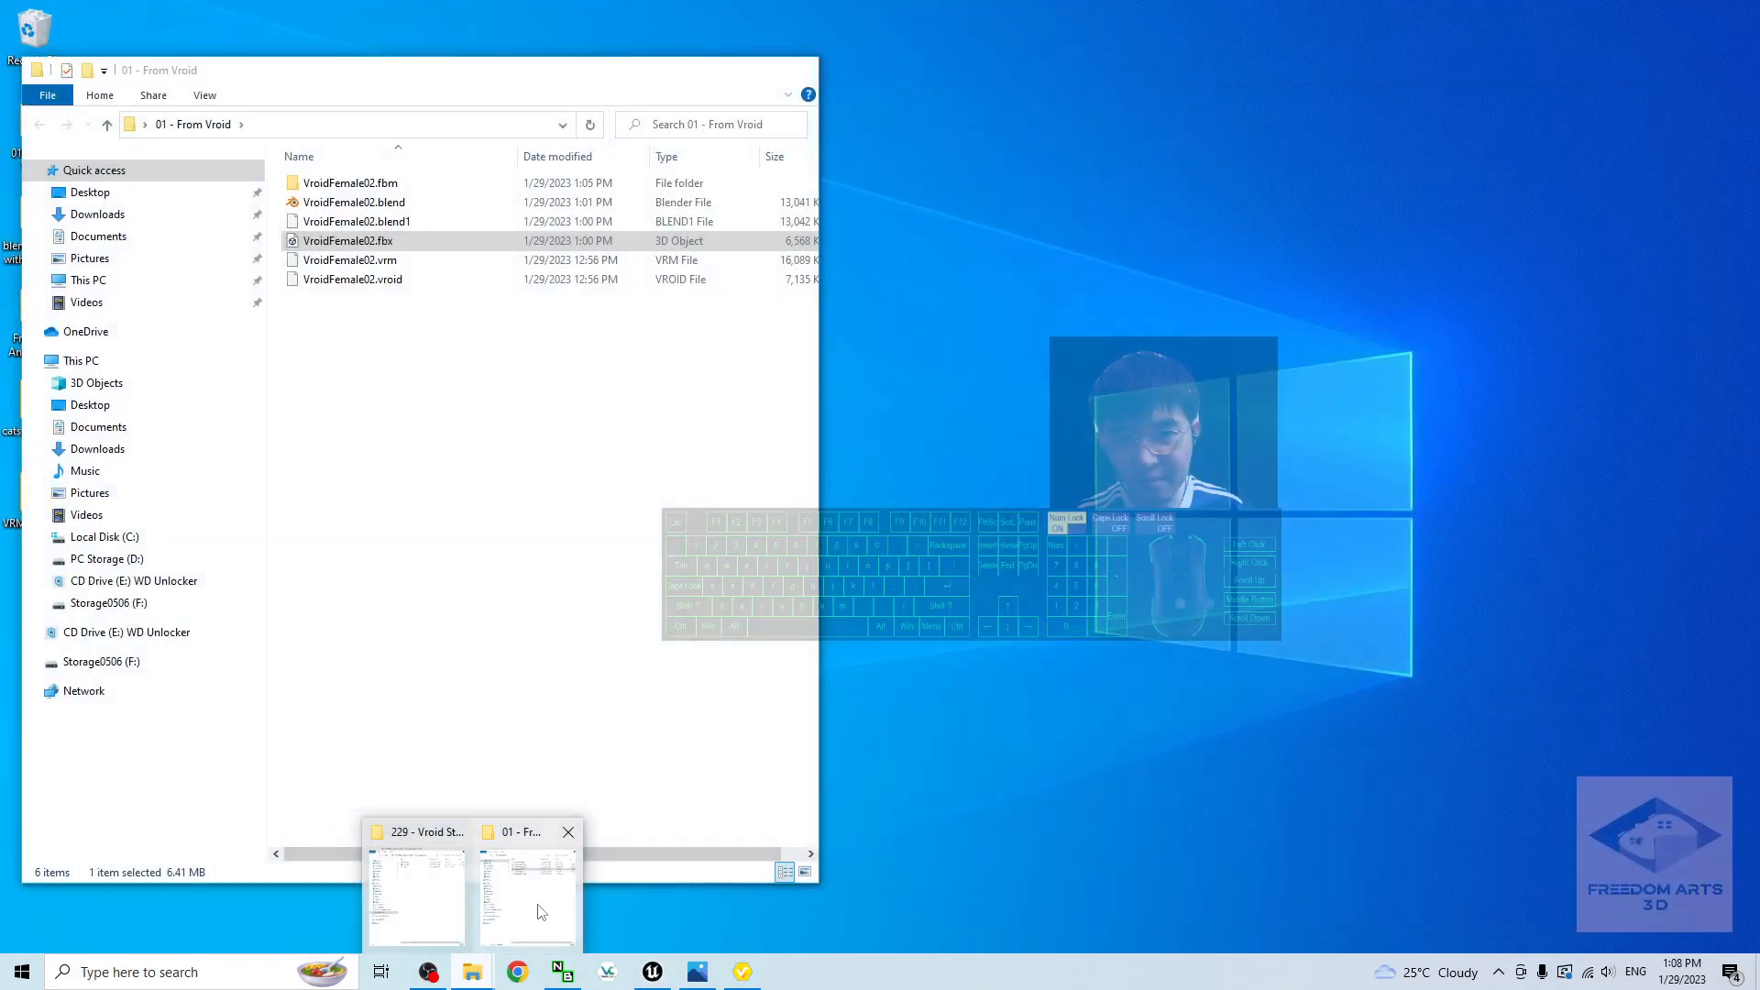
click(527, 897)
drag(588, 109, 1413, 183)
drag(1178, 317, 539, 688)
drag(434, 787, 435, 787)
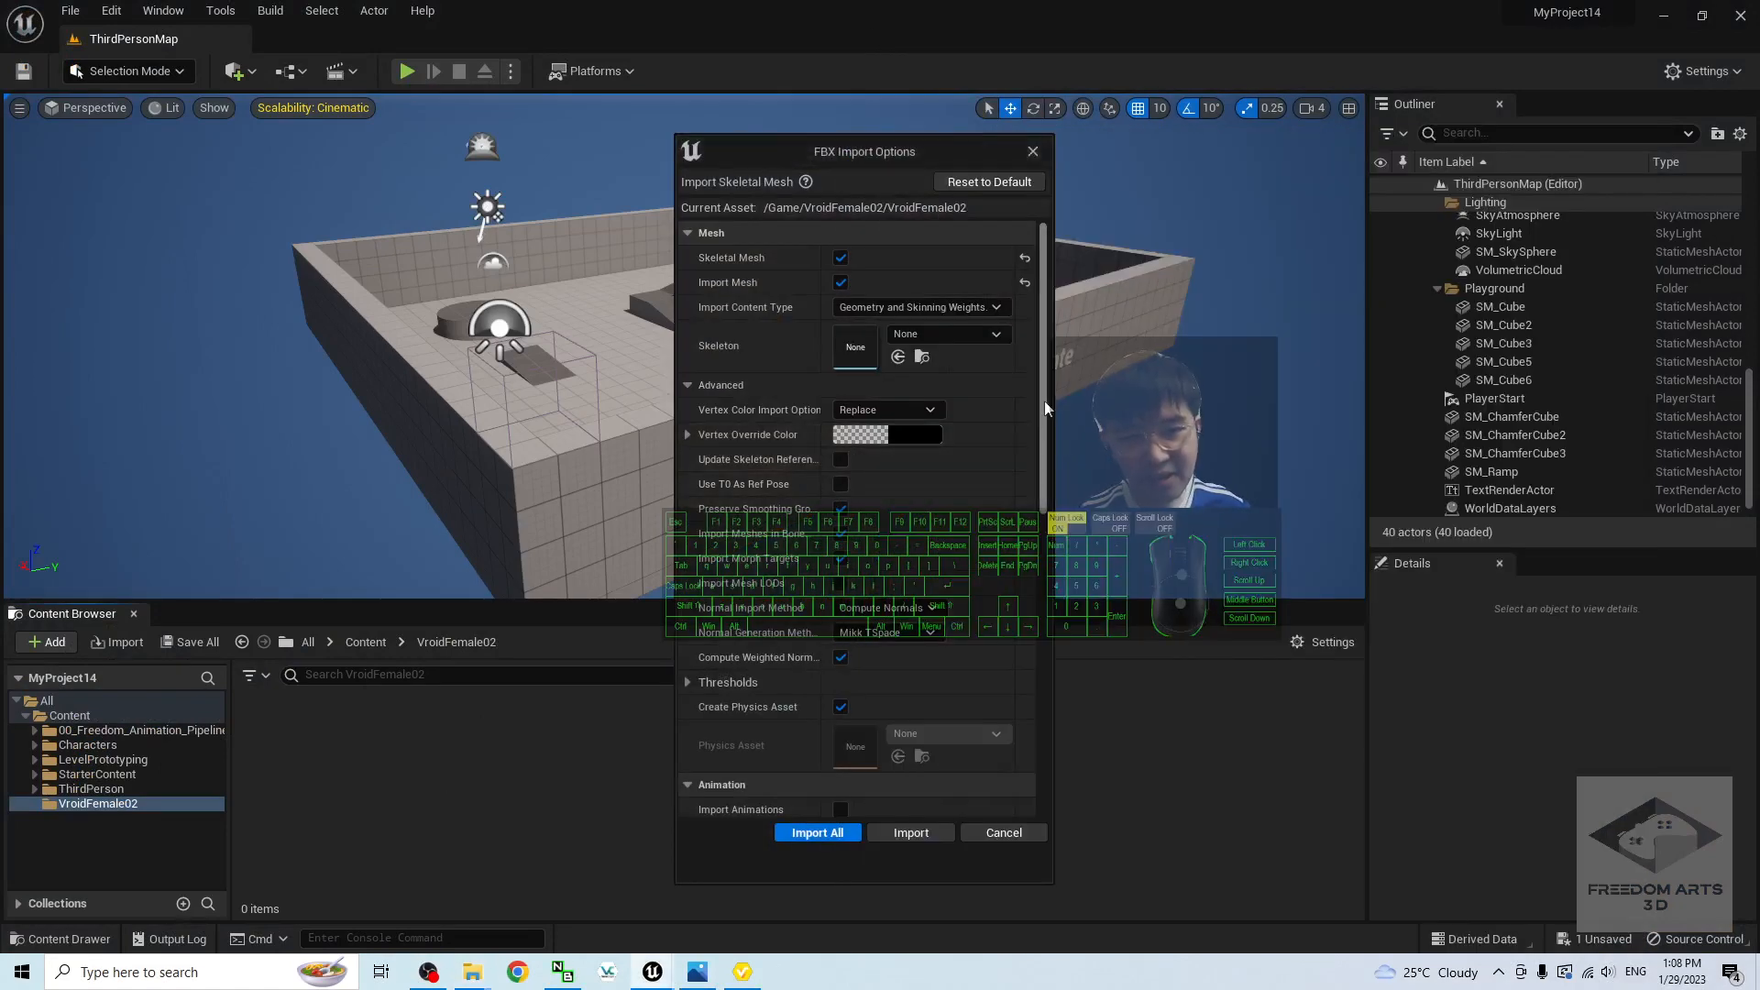
Step: Reduce the import uniform scale in the FBX import options and import all of the skeletal mesh's assets
drag(1043, 404, 939, 593)
click(840, 574)
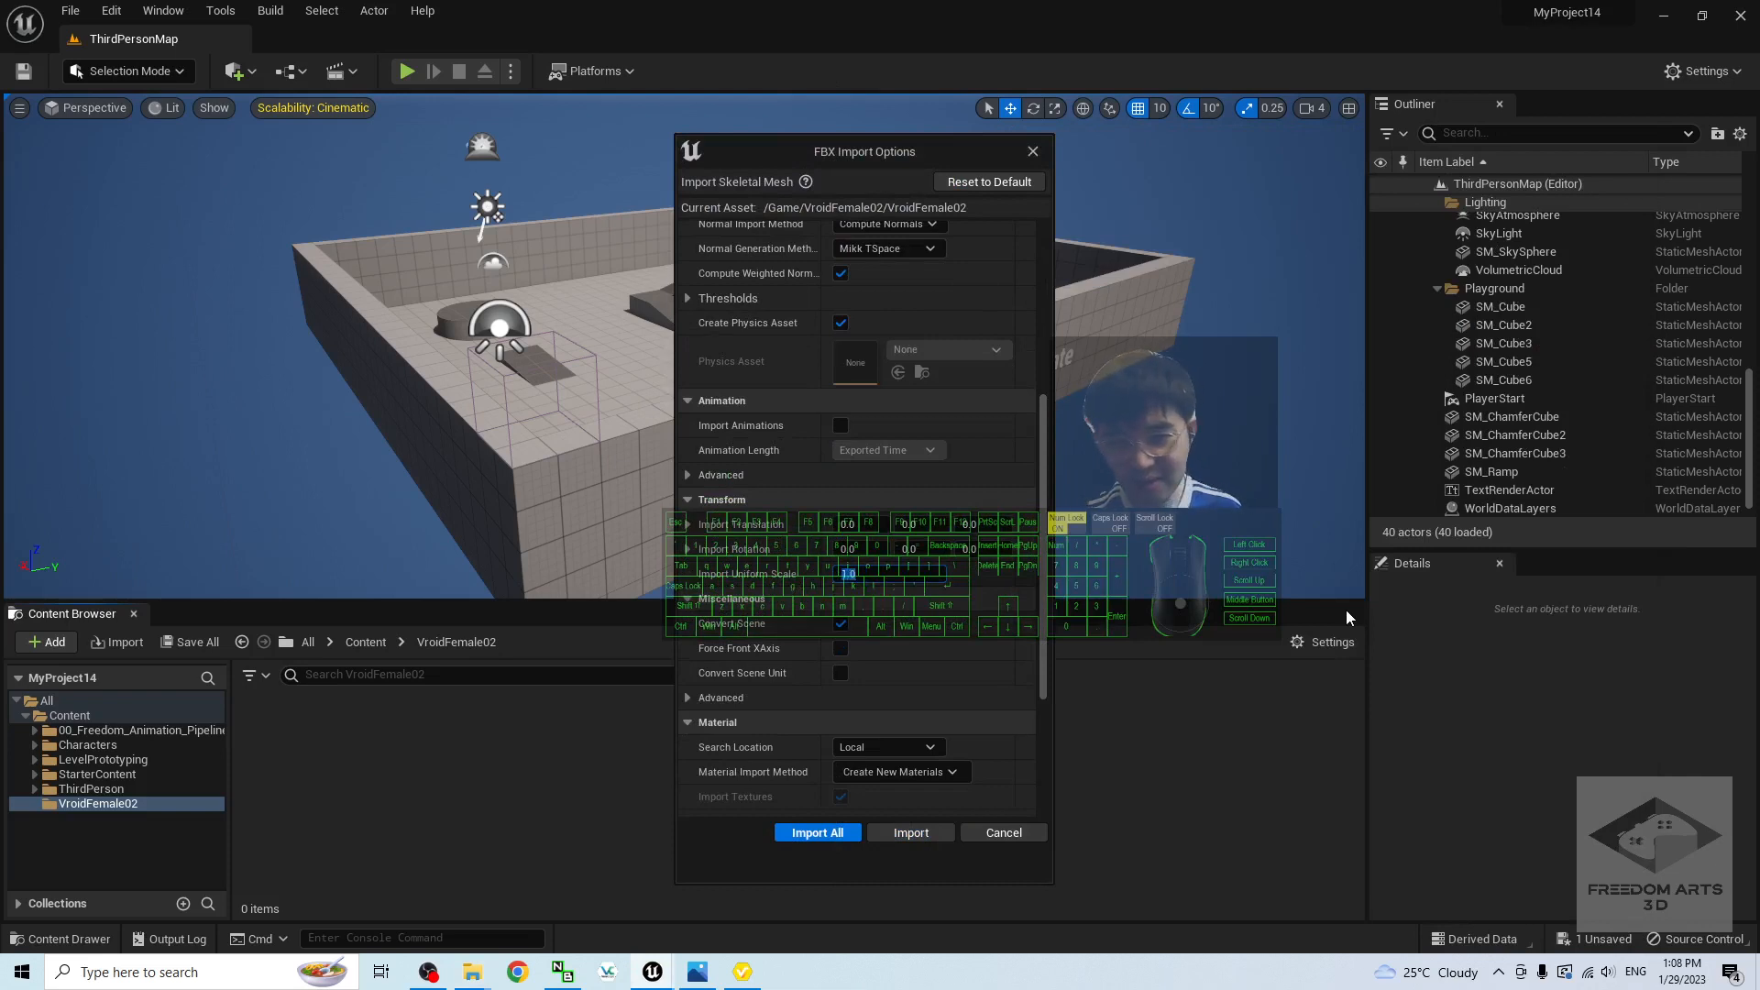
click(815, 833)
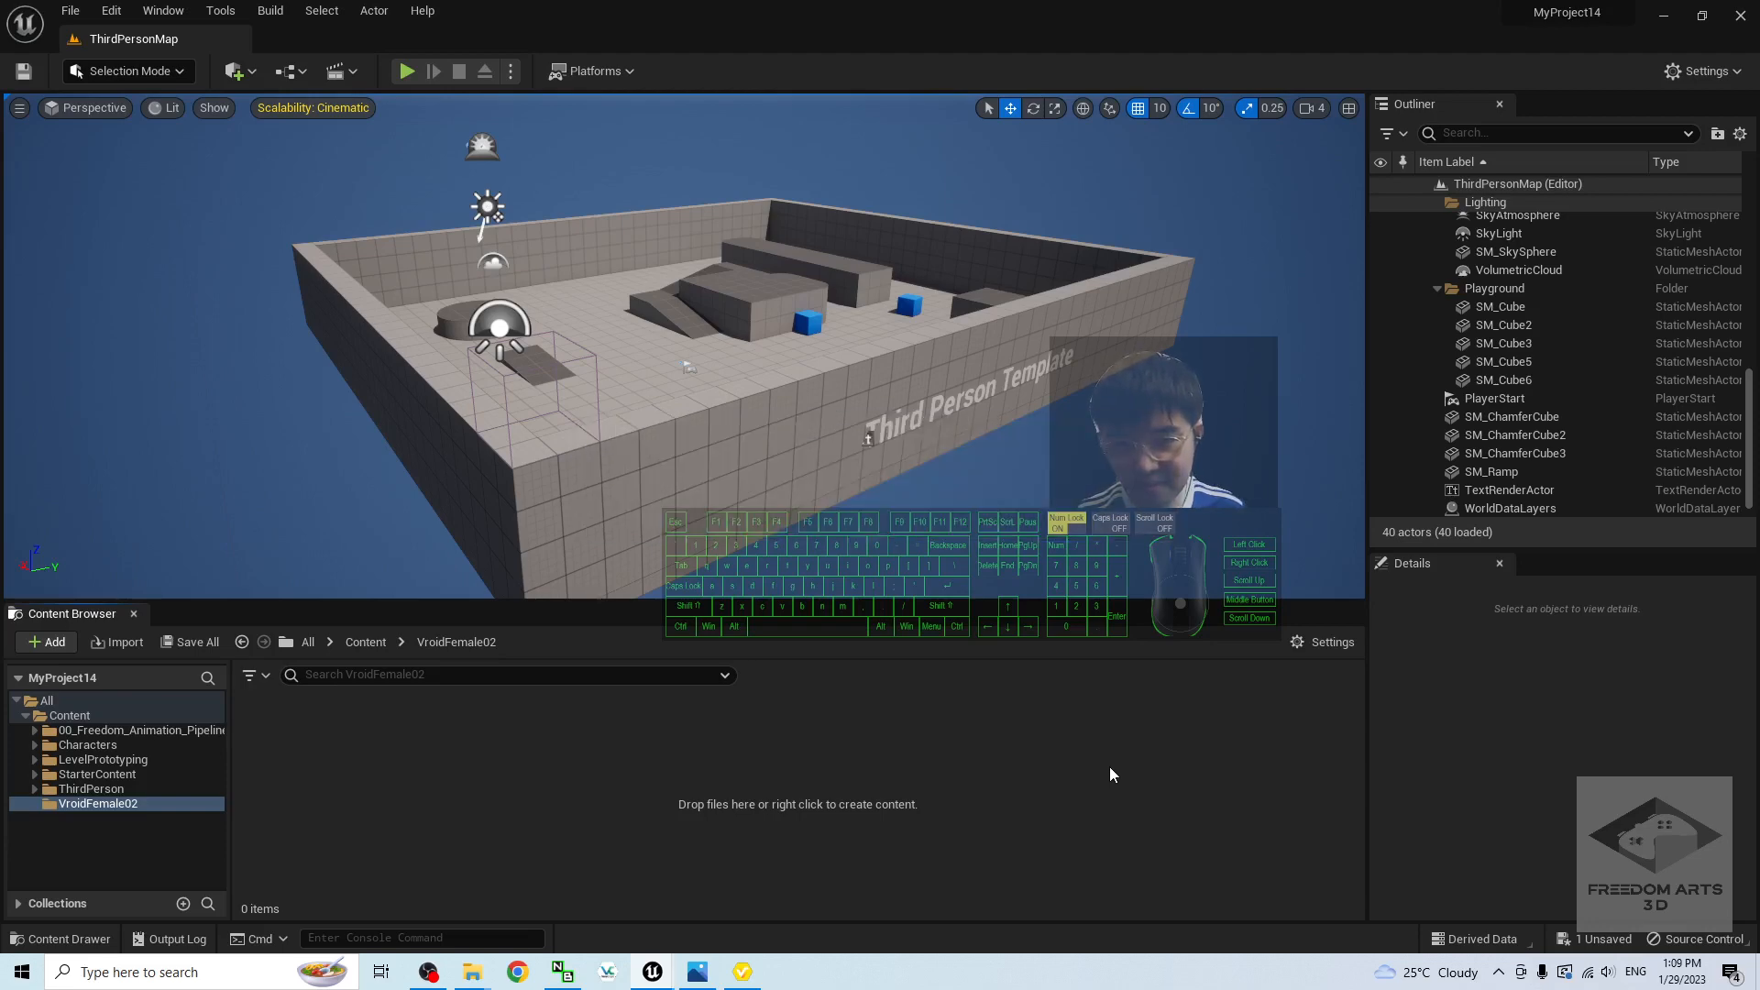
click(1317, 219)
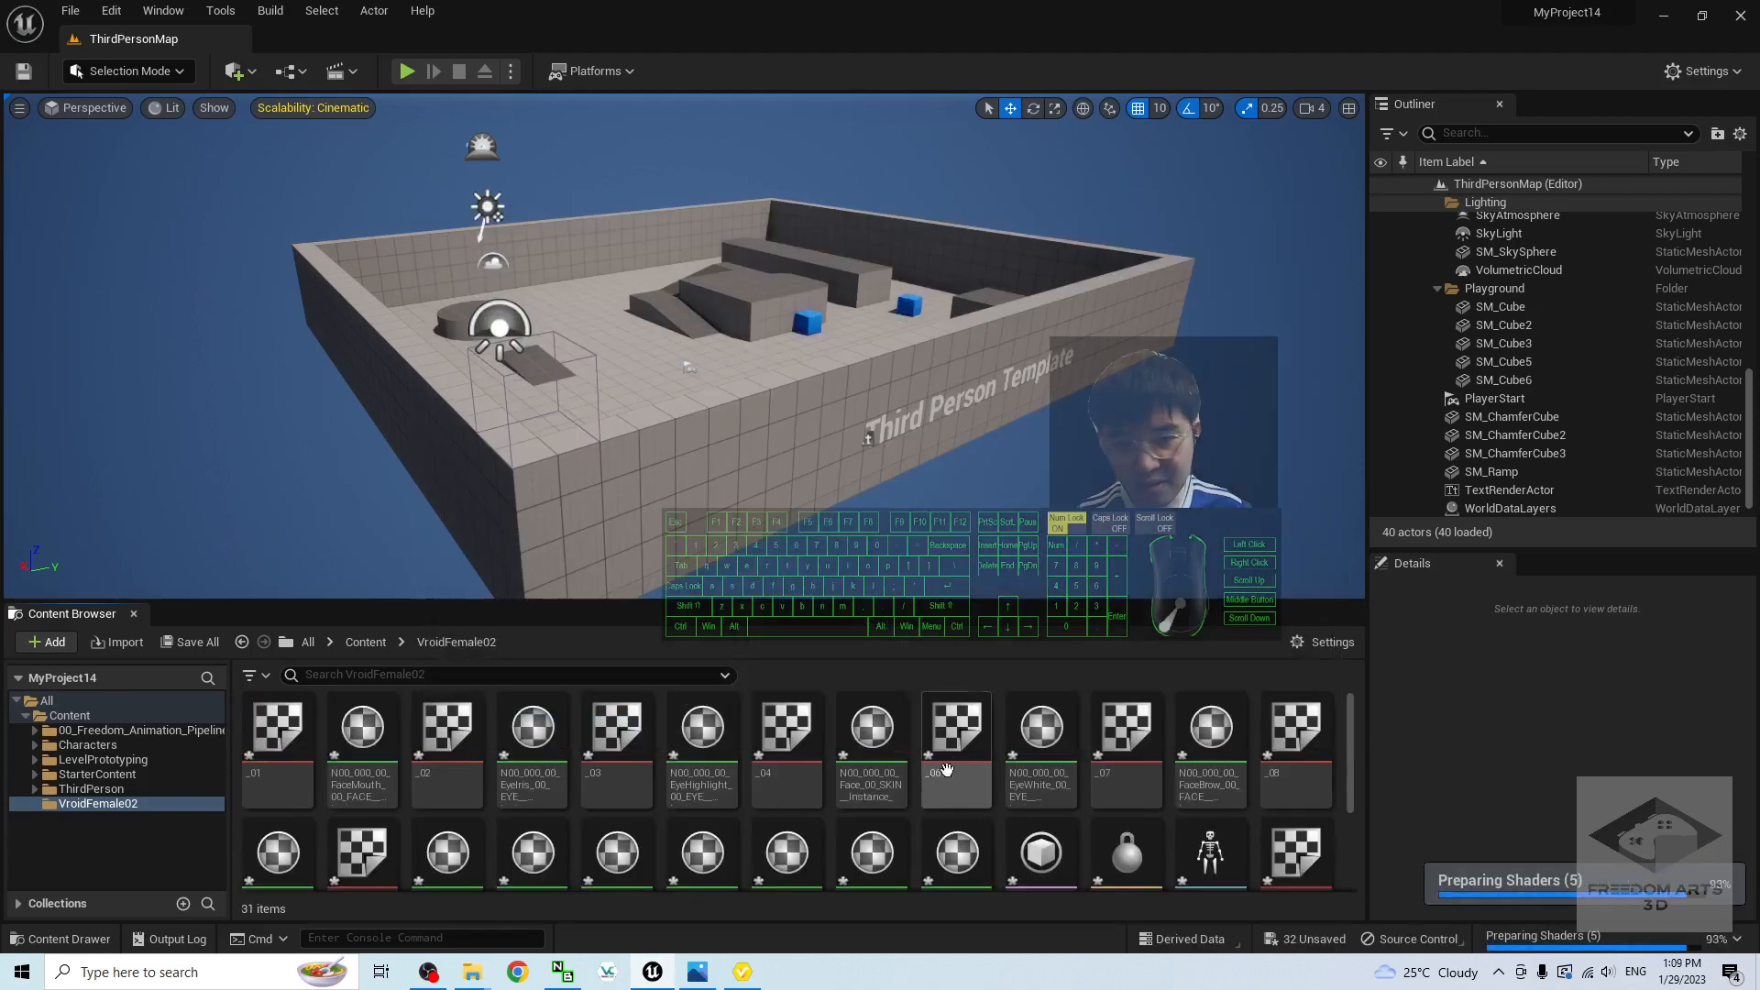
Step: Open the reimported VroidFemale02 skeletal mesh, examine its approximate size and appearance, and close its editor
scroll(878, 790, down, 3)
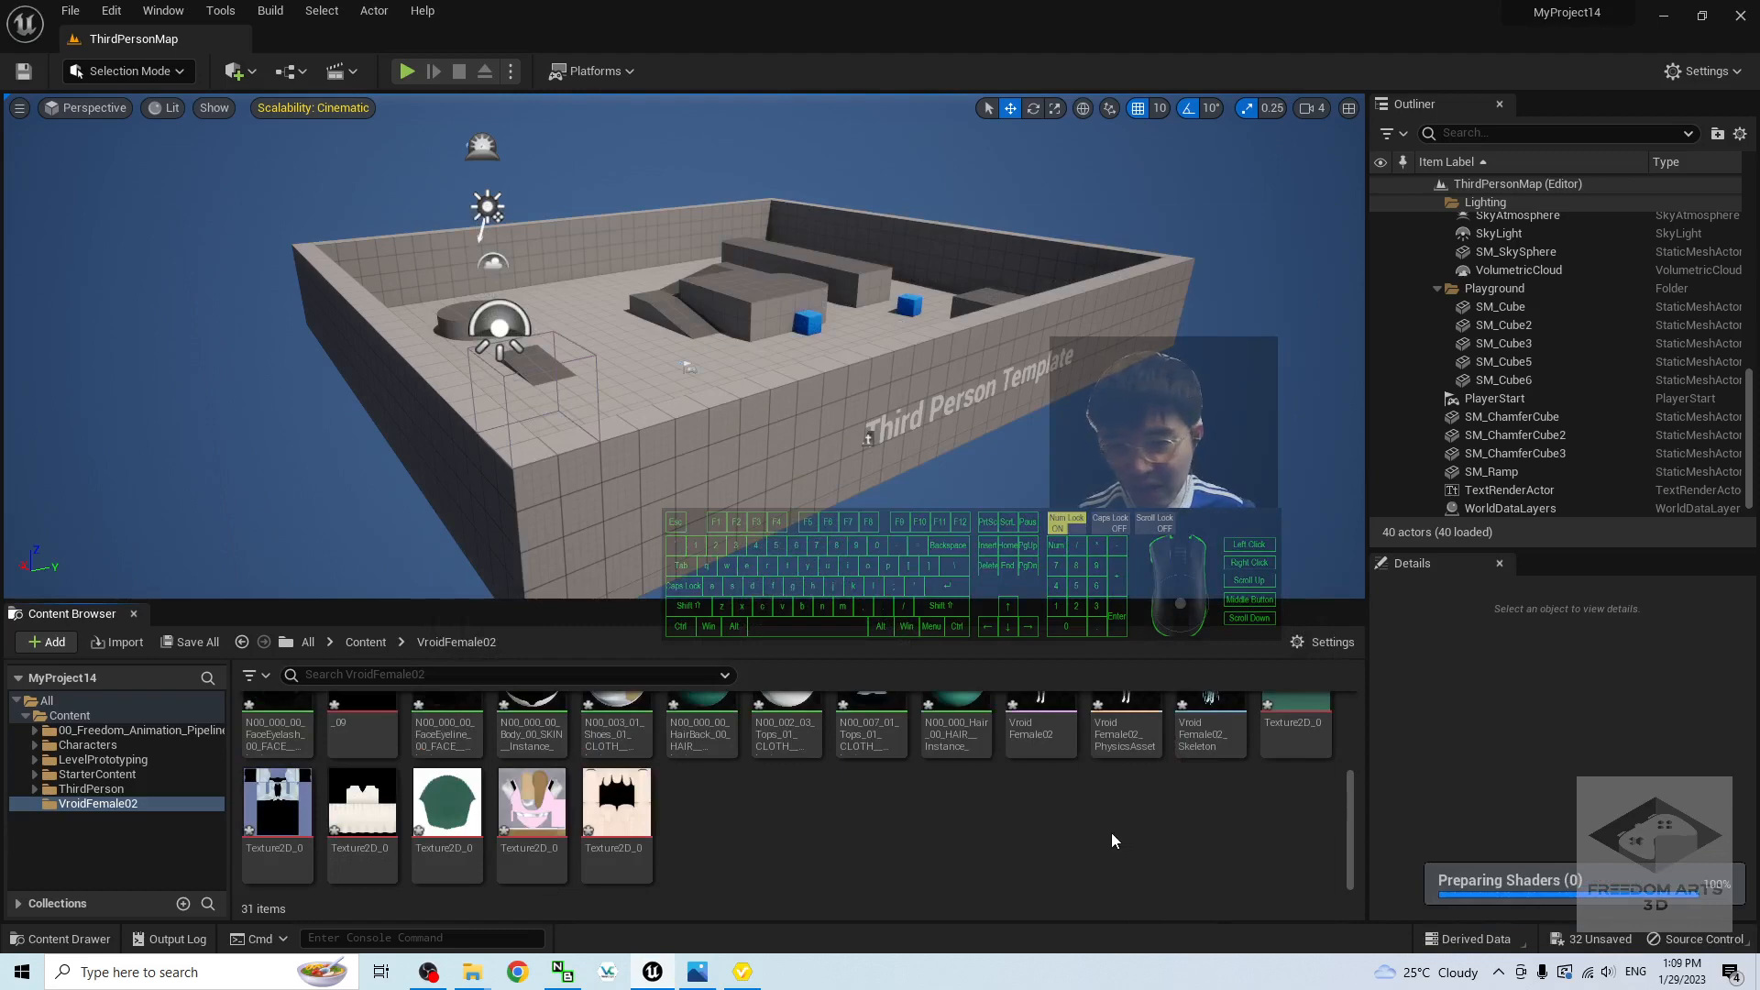
scroll(1087, 812, up, 3)
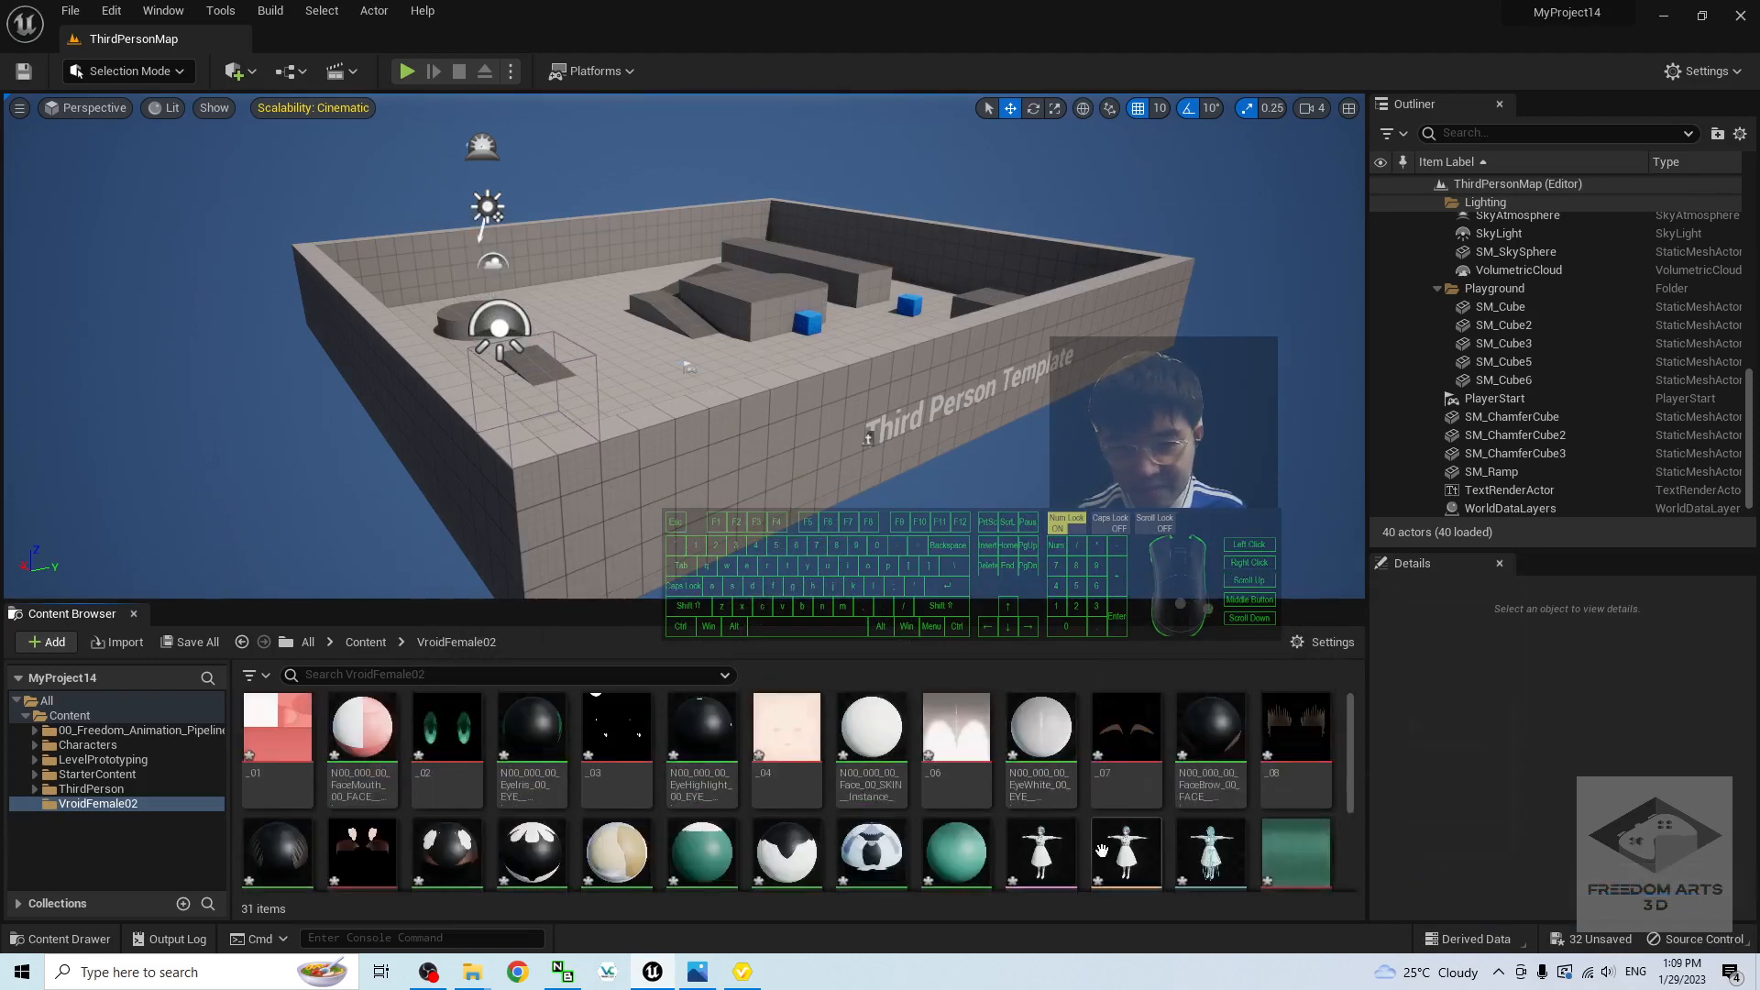
double_click(1031, 829)
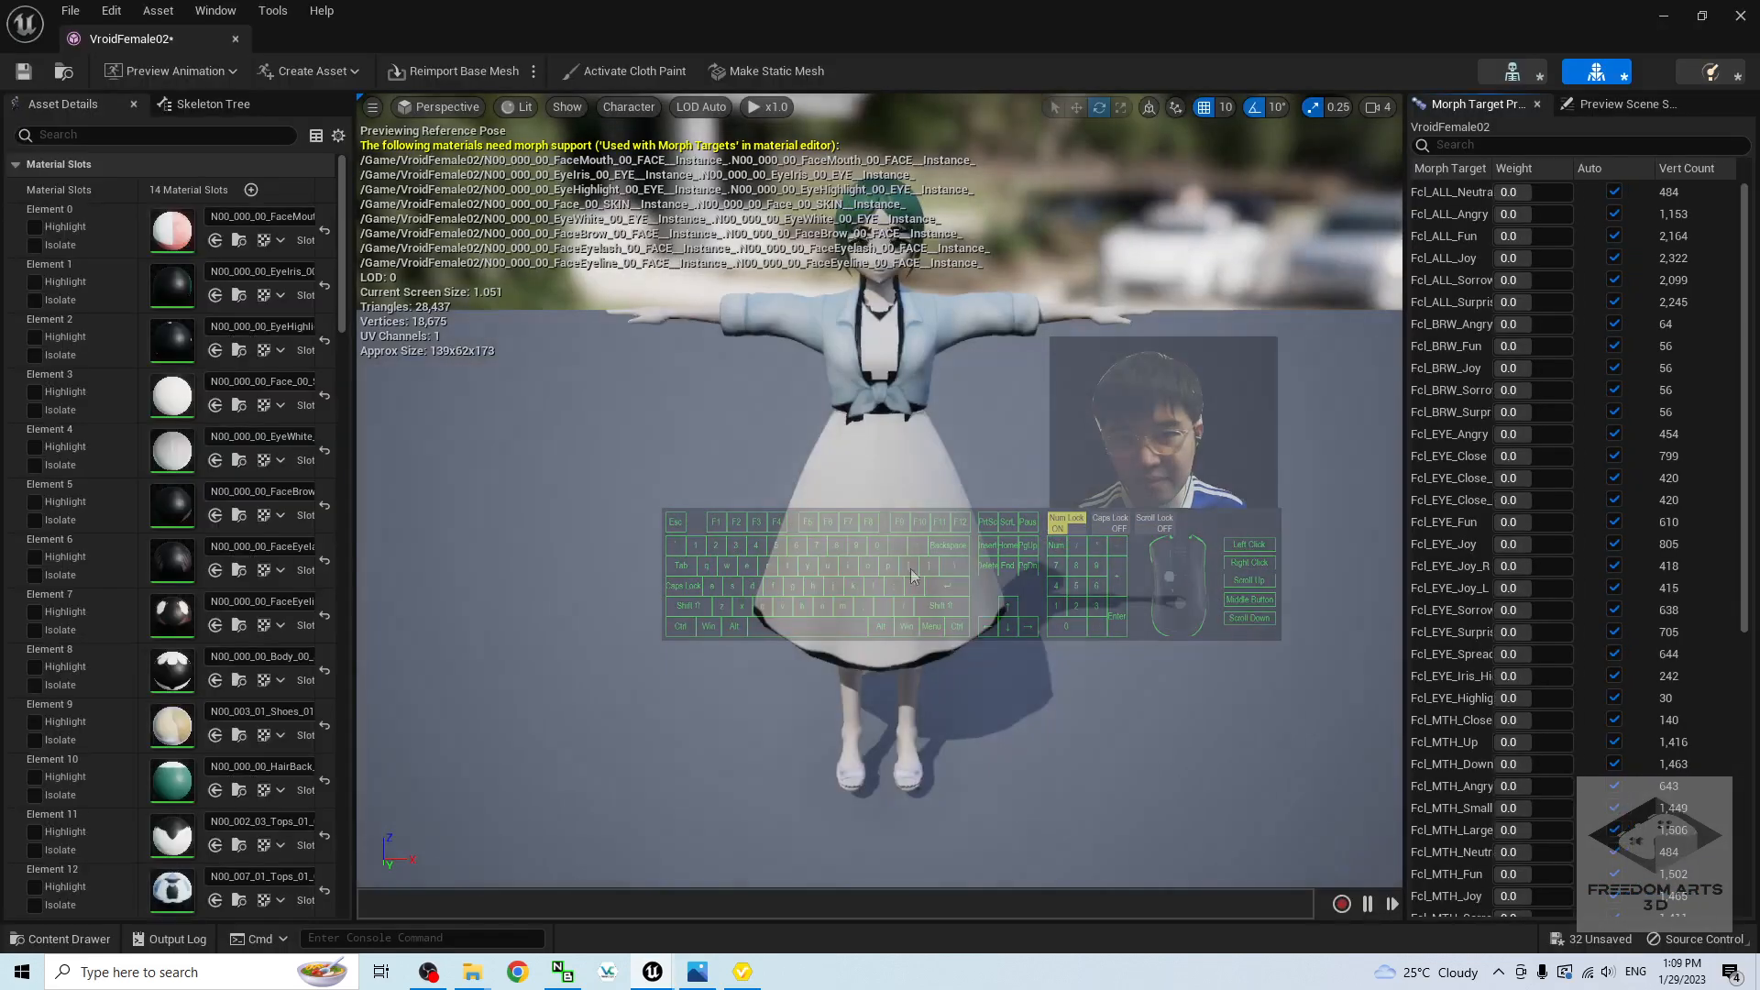
scroll(910, 576, down, 5)
scroll(1026, 515, up, 6)
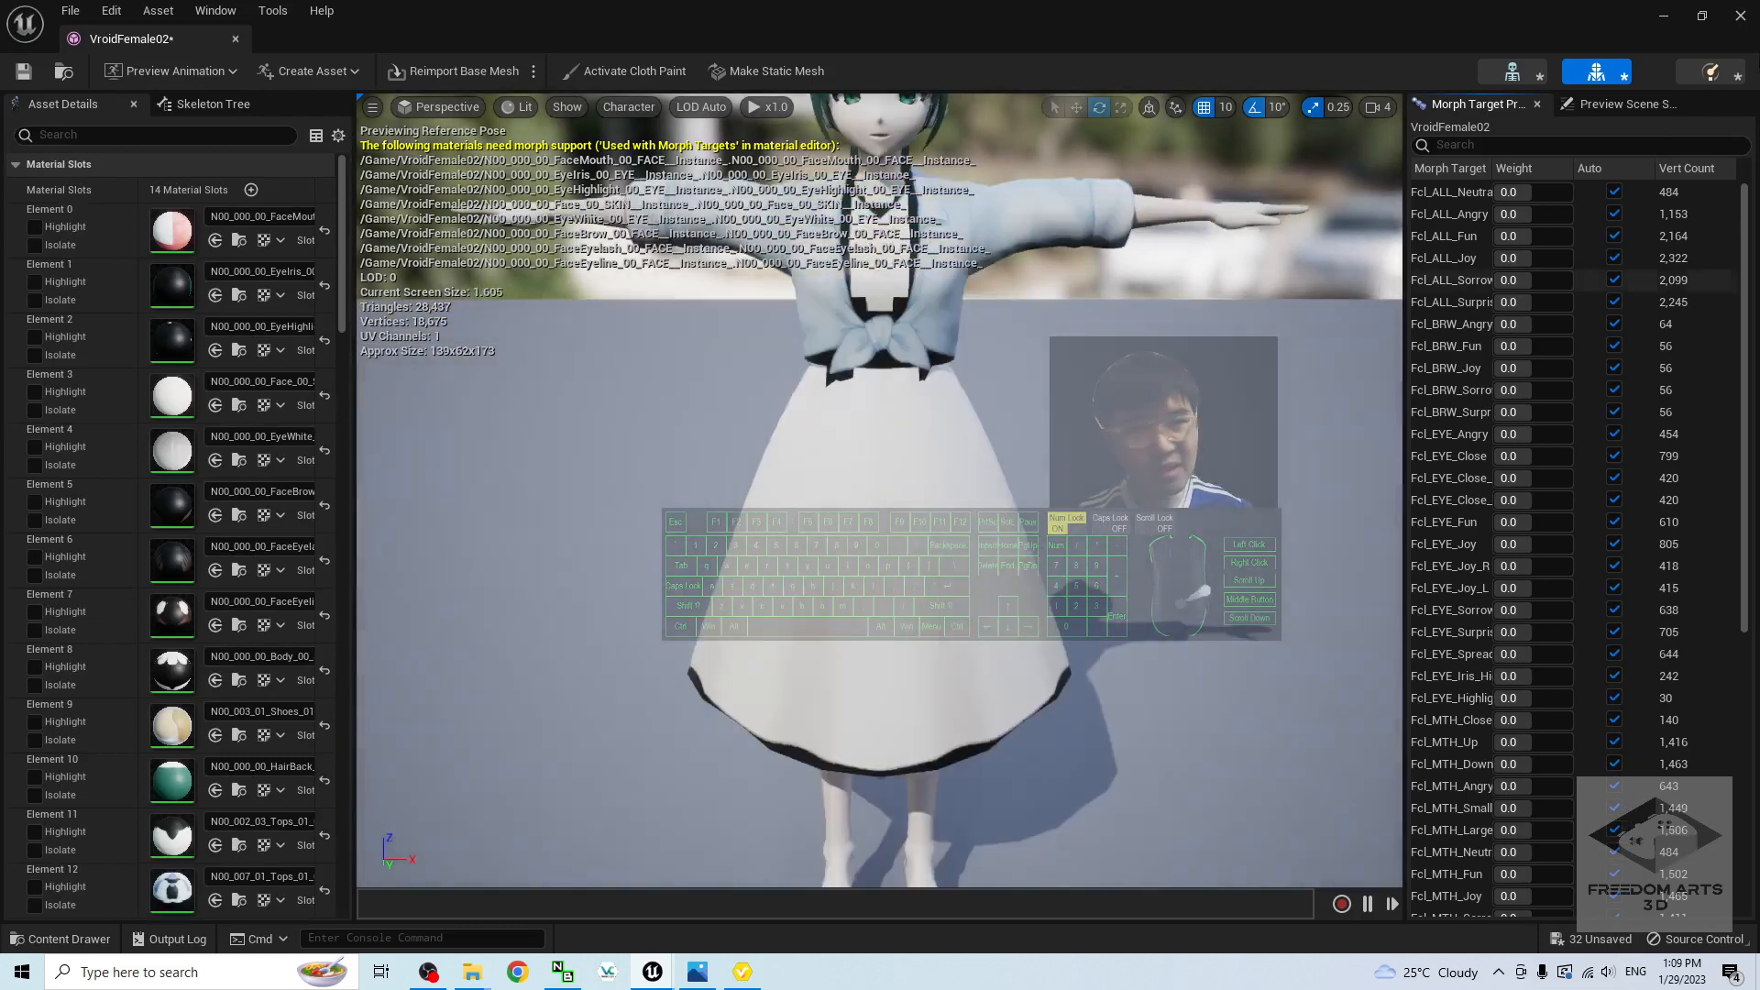
click(1741, 15)
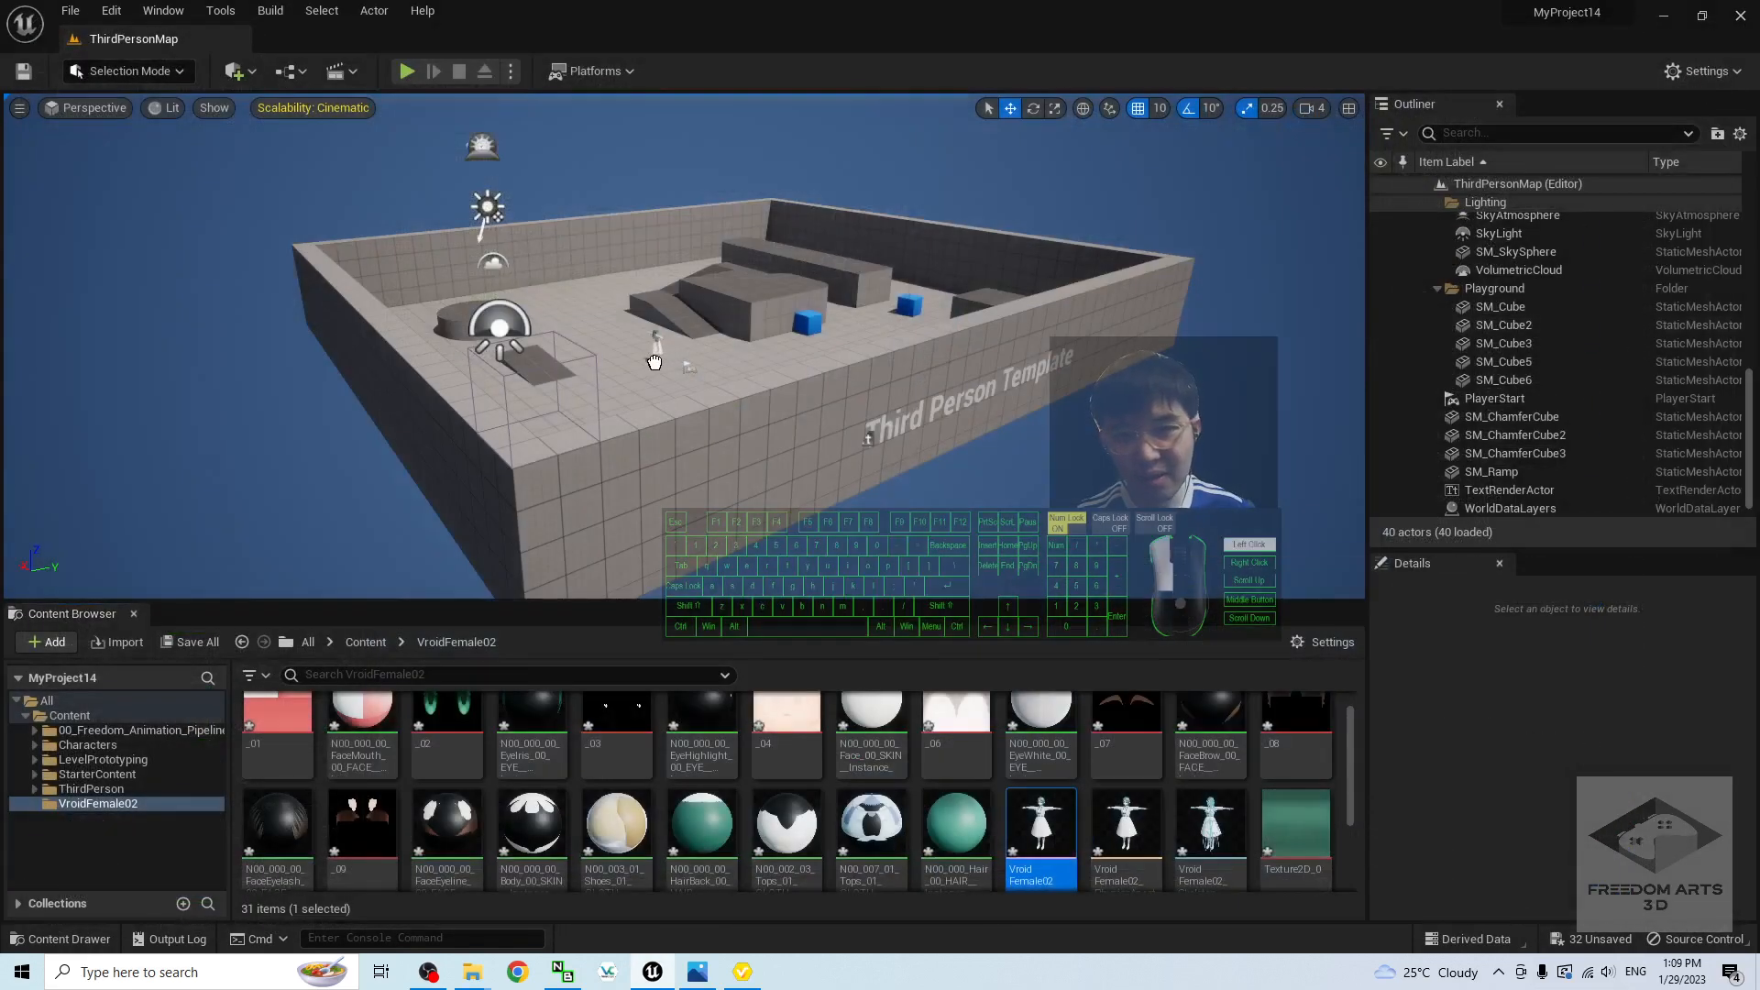
Step: Place the rescaled VroidFemale02 mesh on the level floor, view its size up close, and remove it from the level
drag(655, 362, 653, 362)
scroll(745, 346, up, 8)
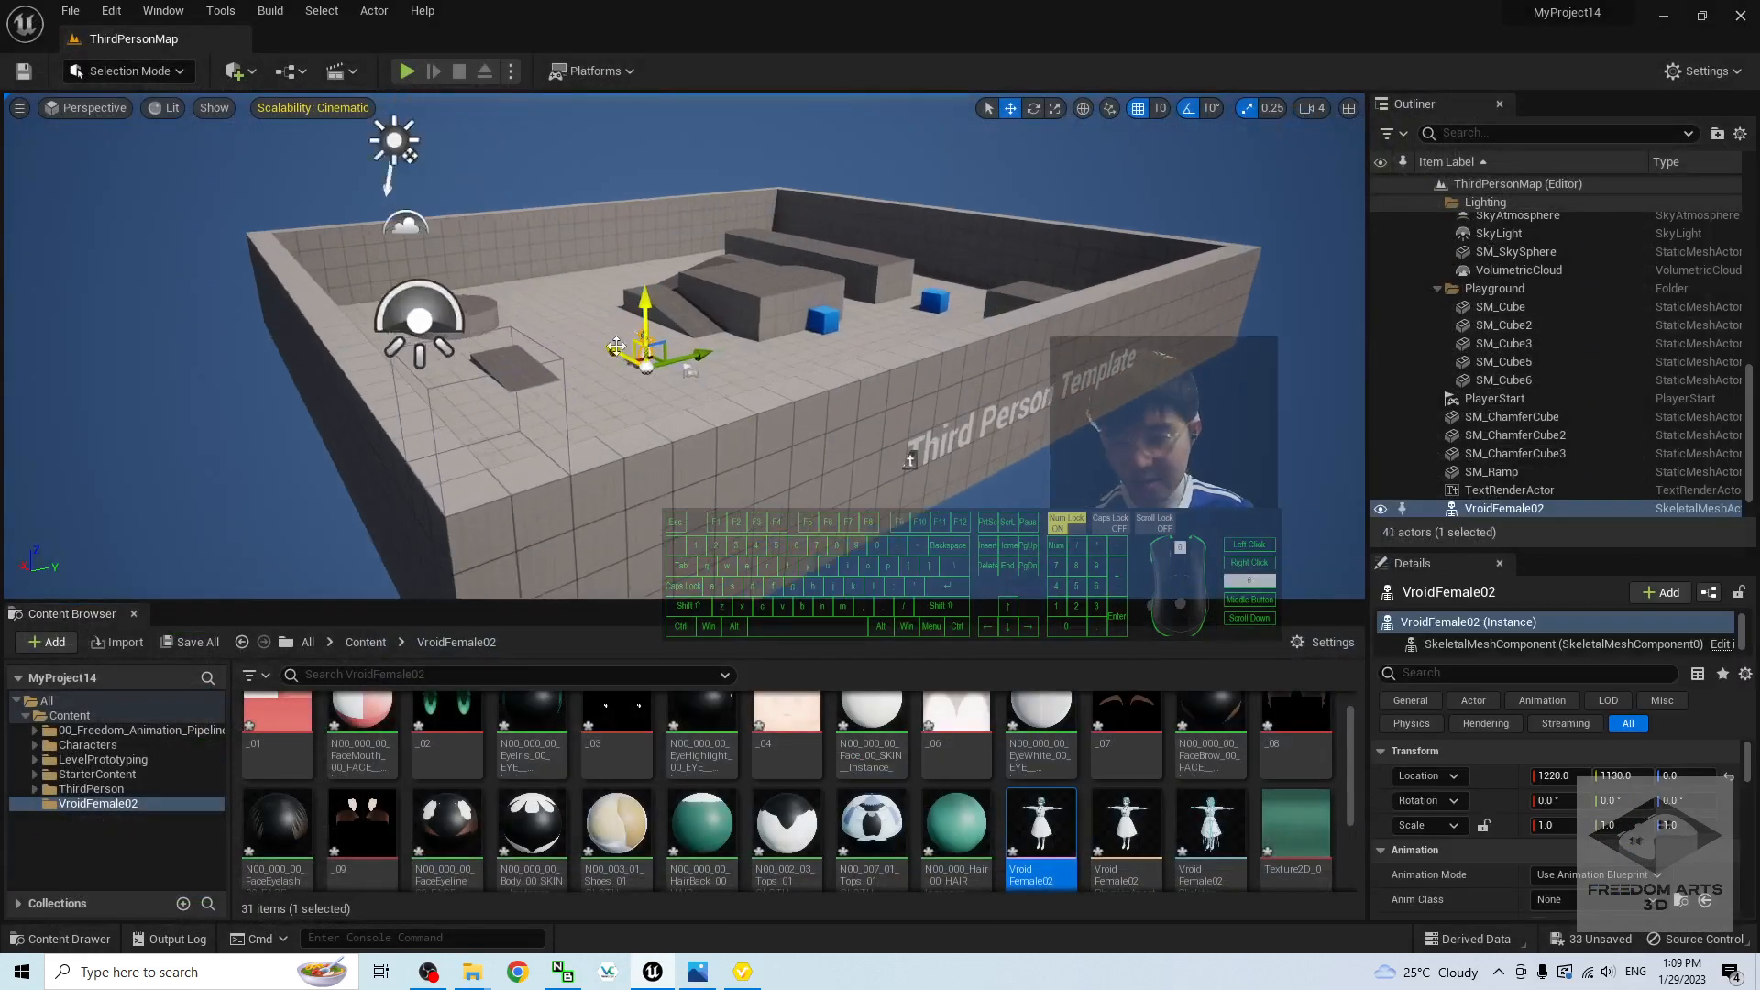
scroll(550, 337, up, 6)
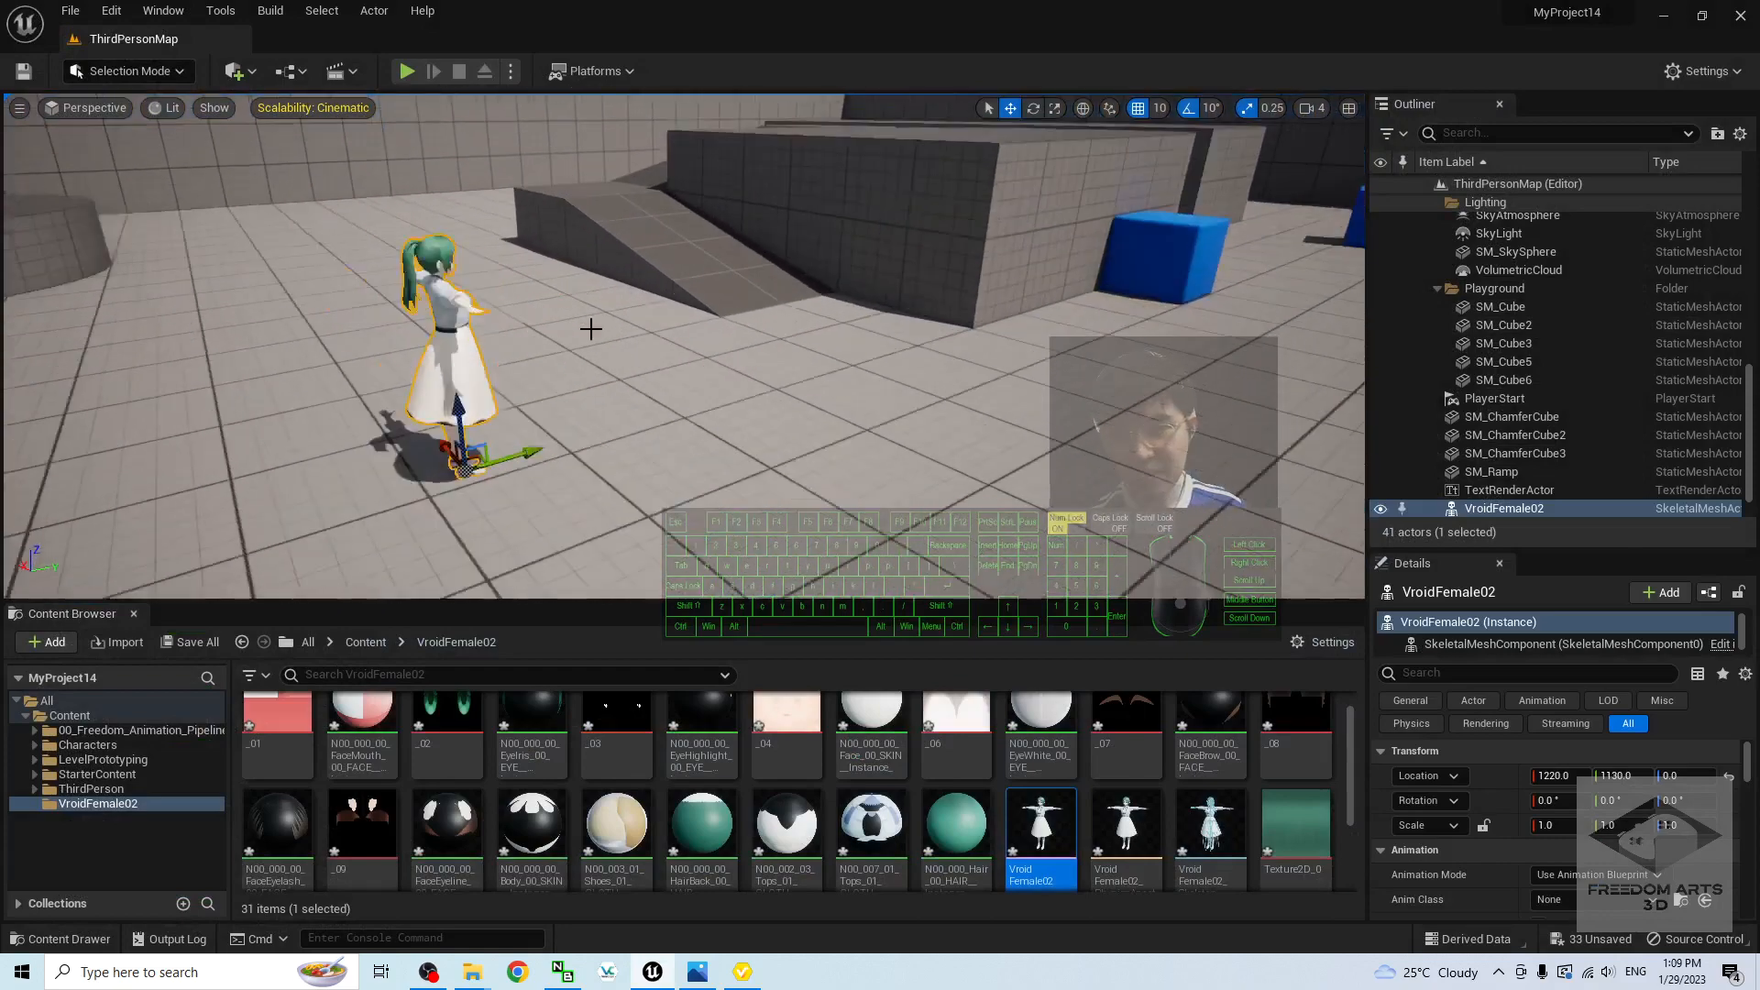
click(472, 355)
click(384, 290)
key(Delete)
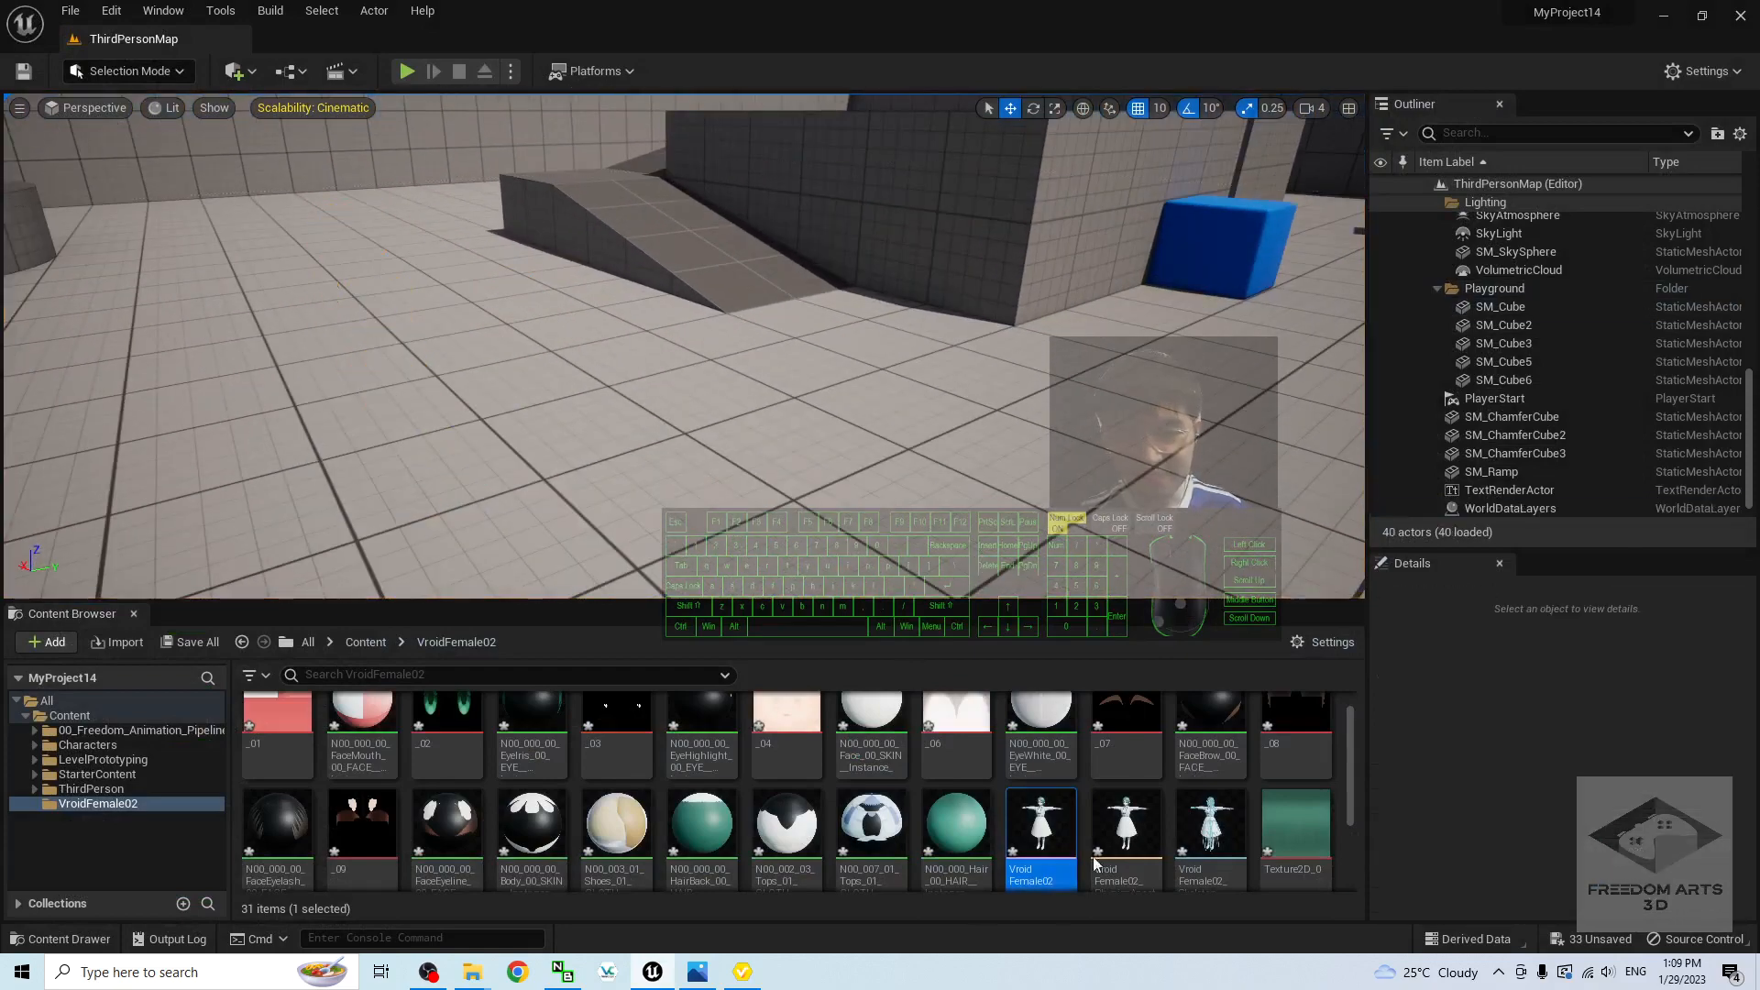
Step: Rename the plain green Texture2D_0 texture in the VroidFemale02 folder as 001
scroll(1087, 843, down, 2)
scroll(1075, 824, up, 2)
scroll(1123, 834, down, 2)
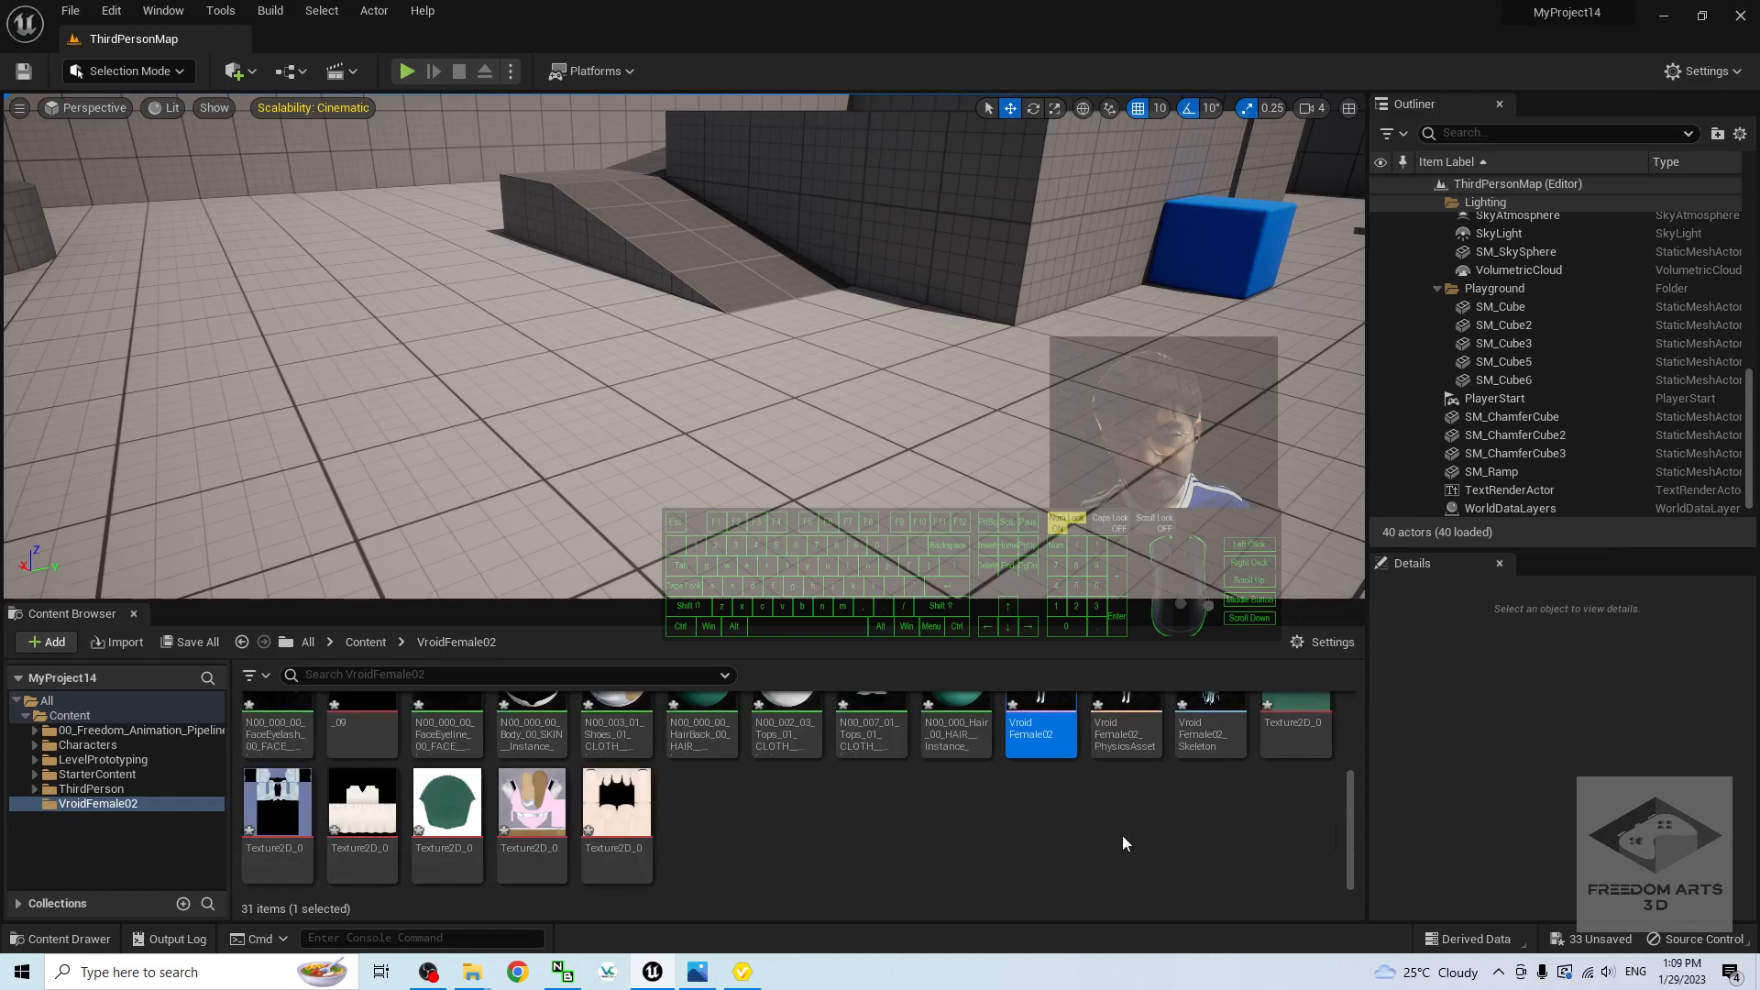
click(1296, 710)
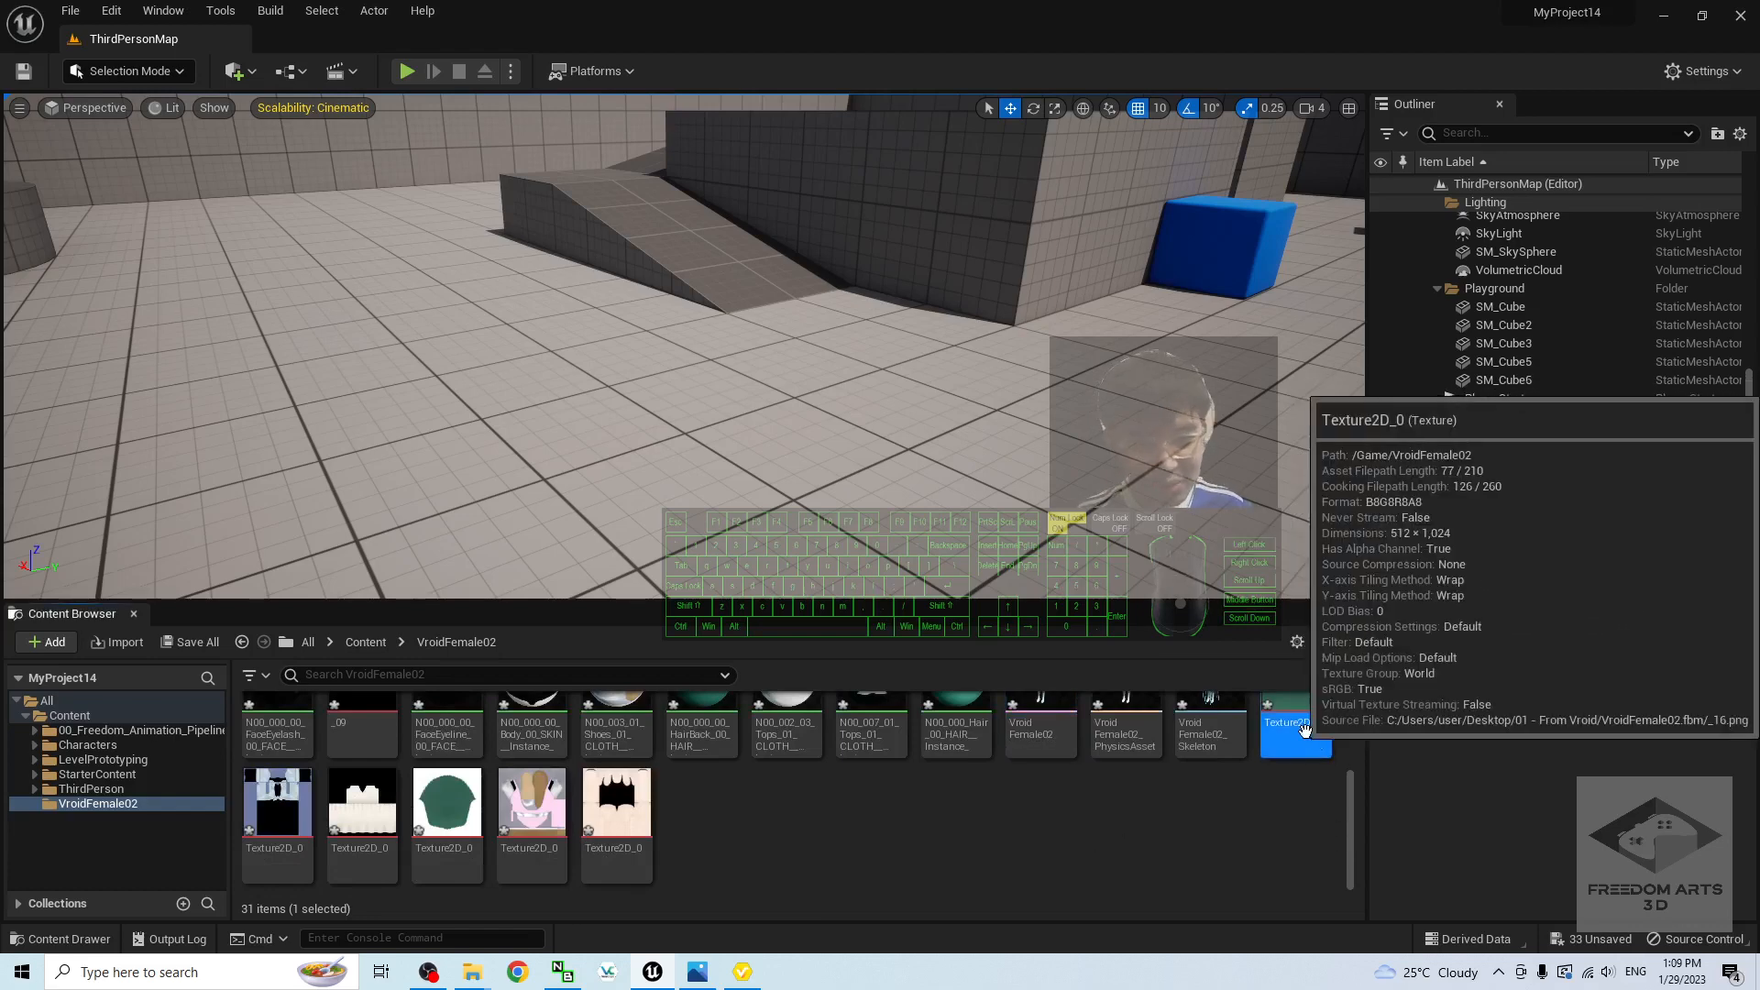
key(F2)
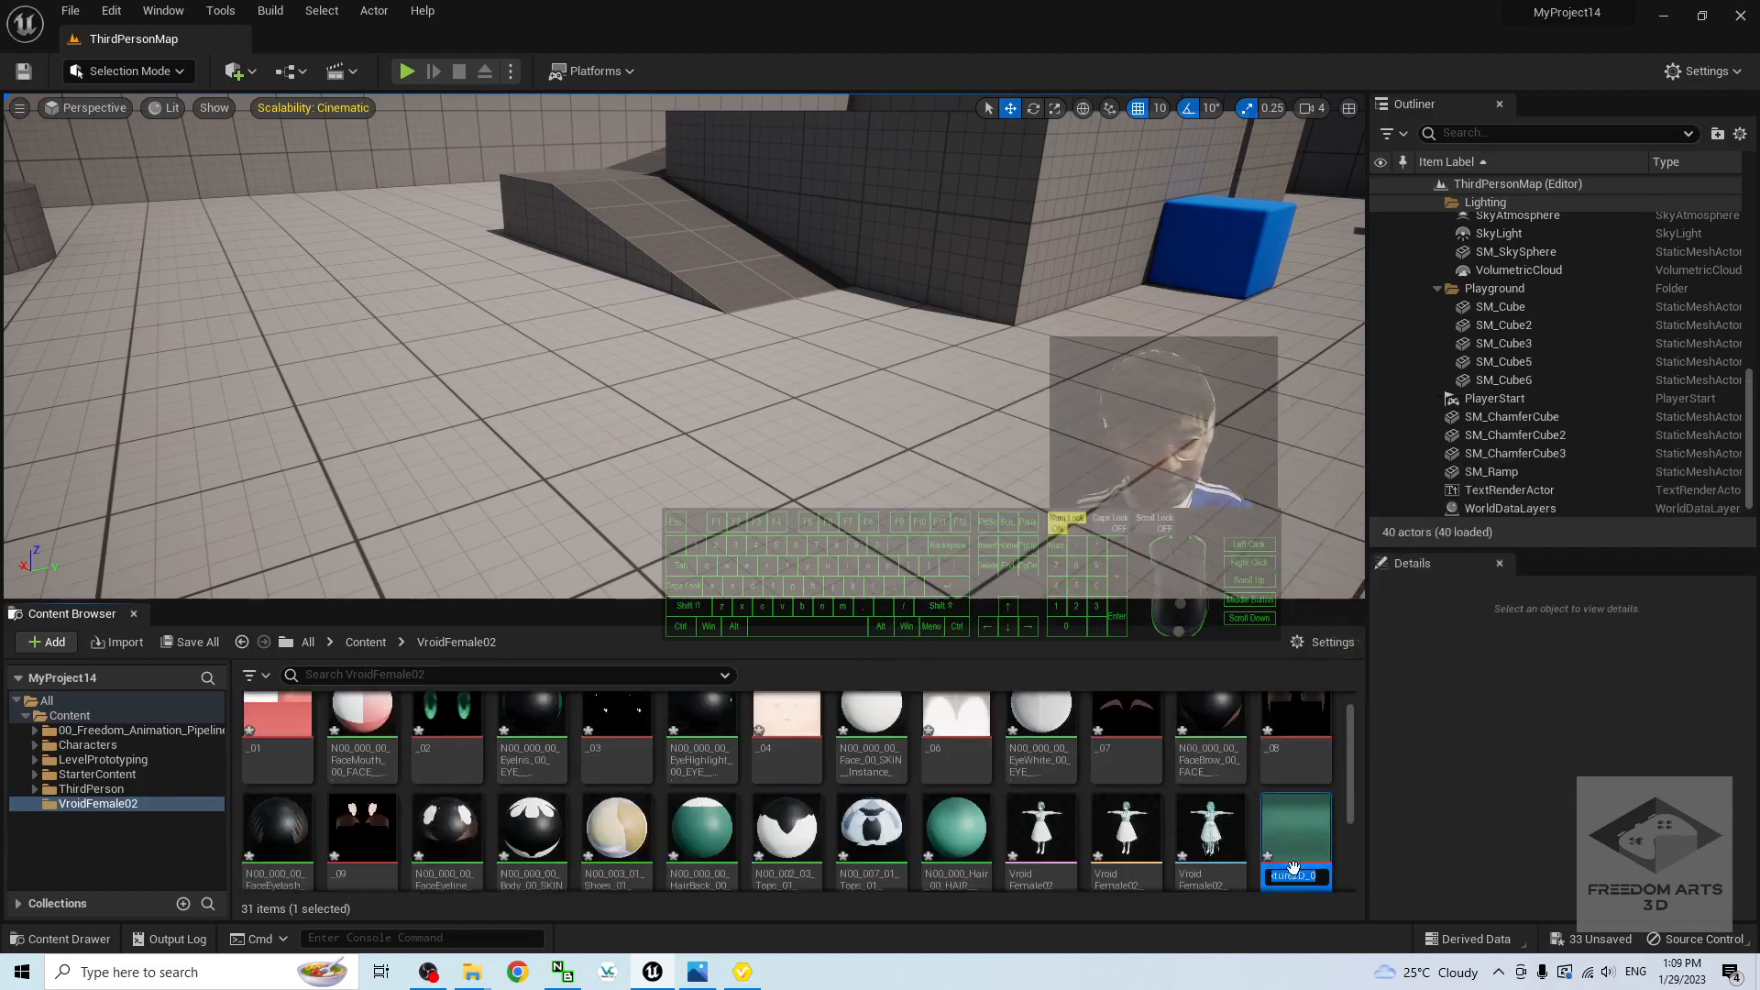
key(Return)
Step: Rename the skin-coloured Texture2D_0 texture with the black jagged area as 002
scroll(1234, 849, down, 3)
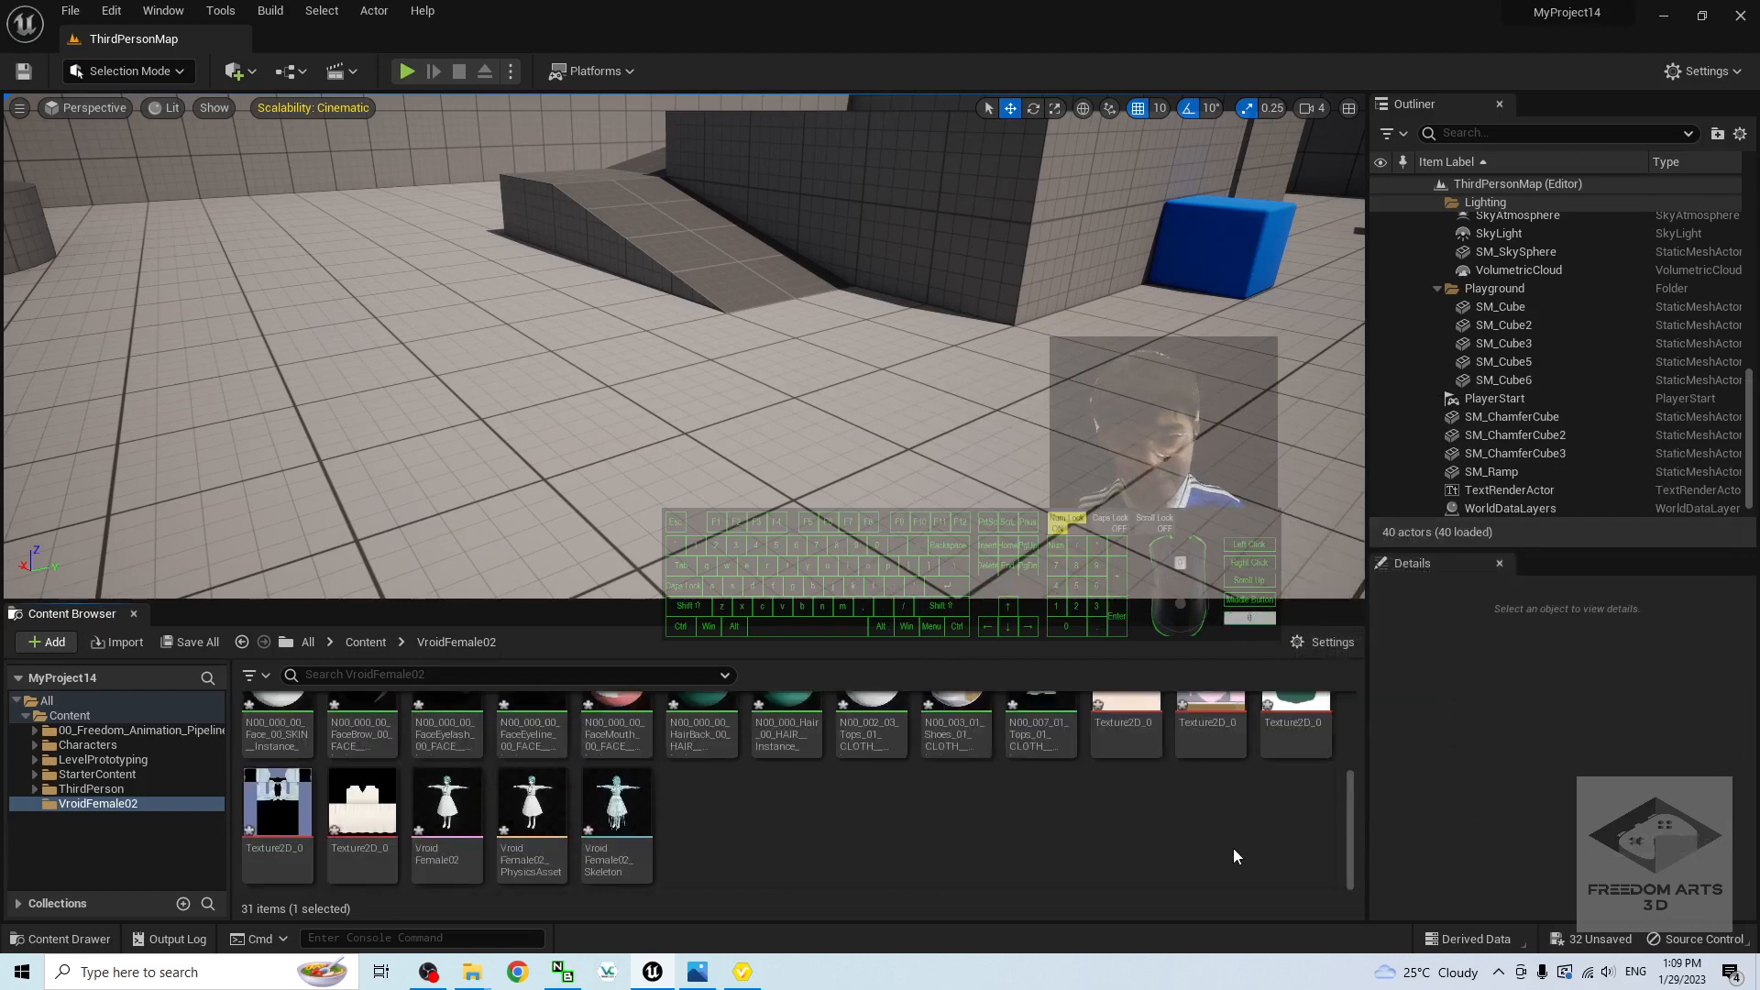
scroll(1216, 831, up, 1)
click(1134, 754)
key(F2)
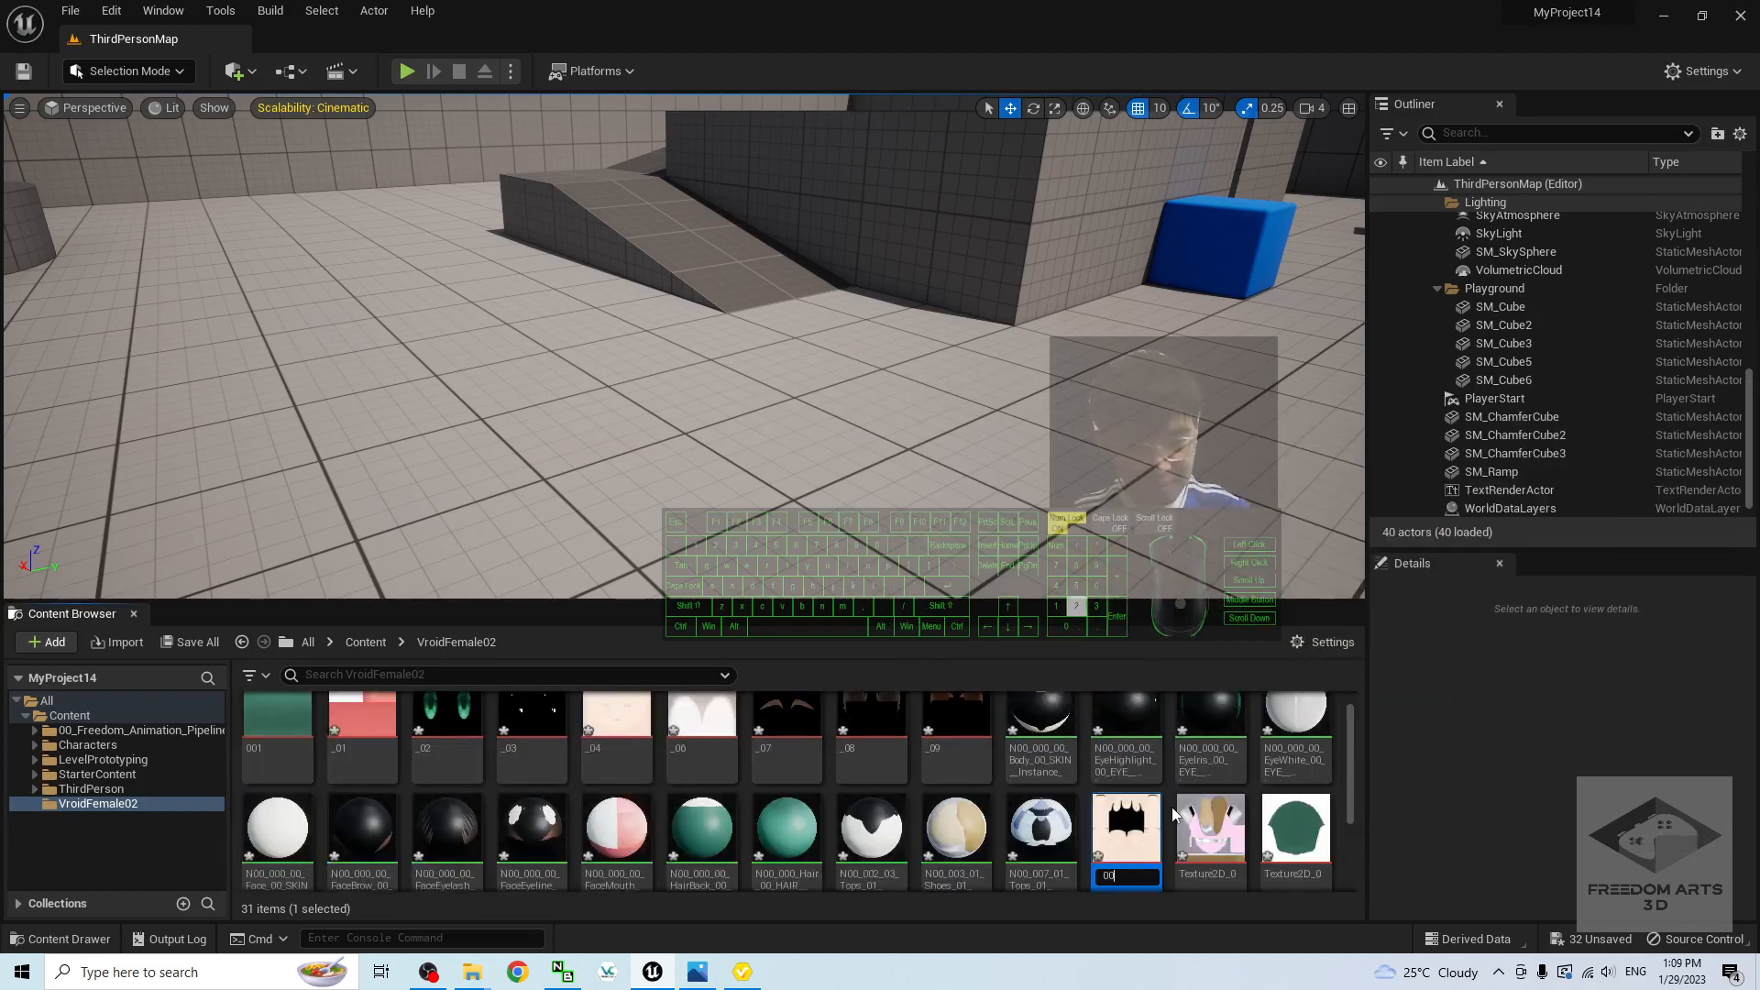
text(00)
key(Return)
Step: Rename the cream and black Texture2D_0 texture sourced from _14.png as 003
scroll(1115, 823, down, 3)
click(1209, 758)
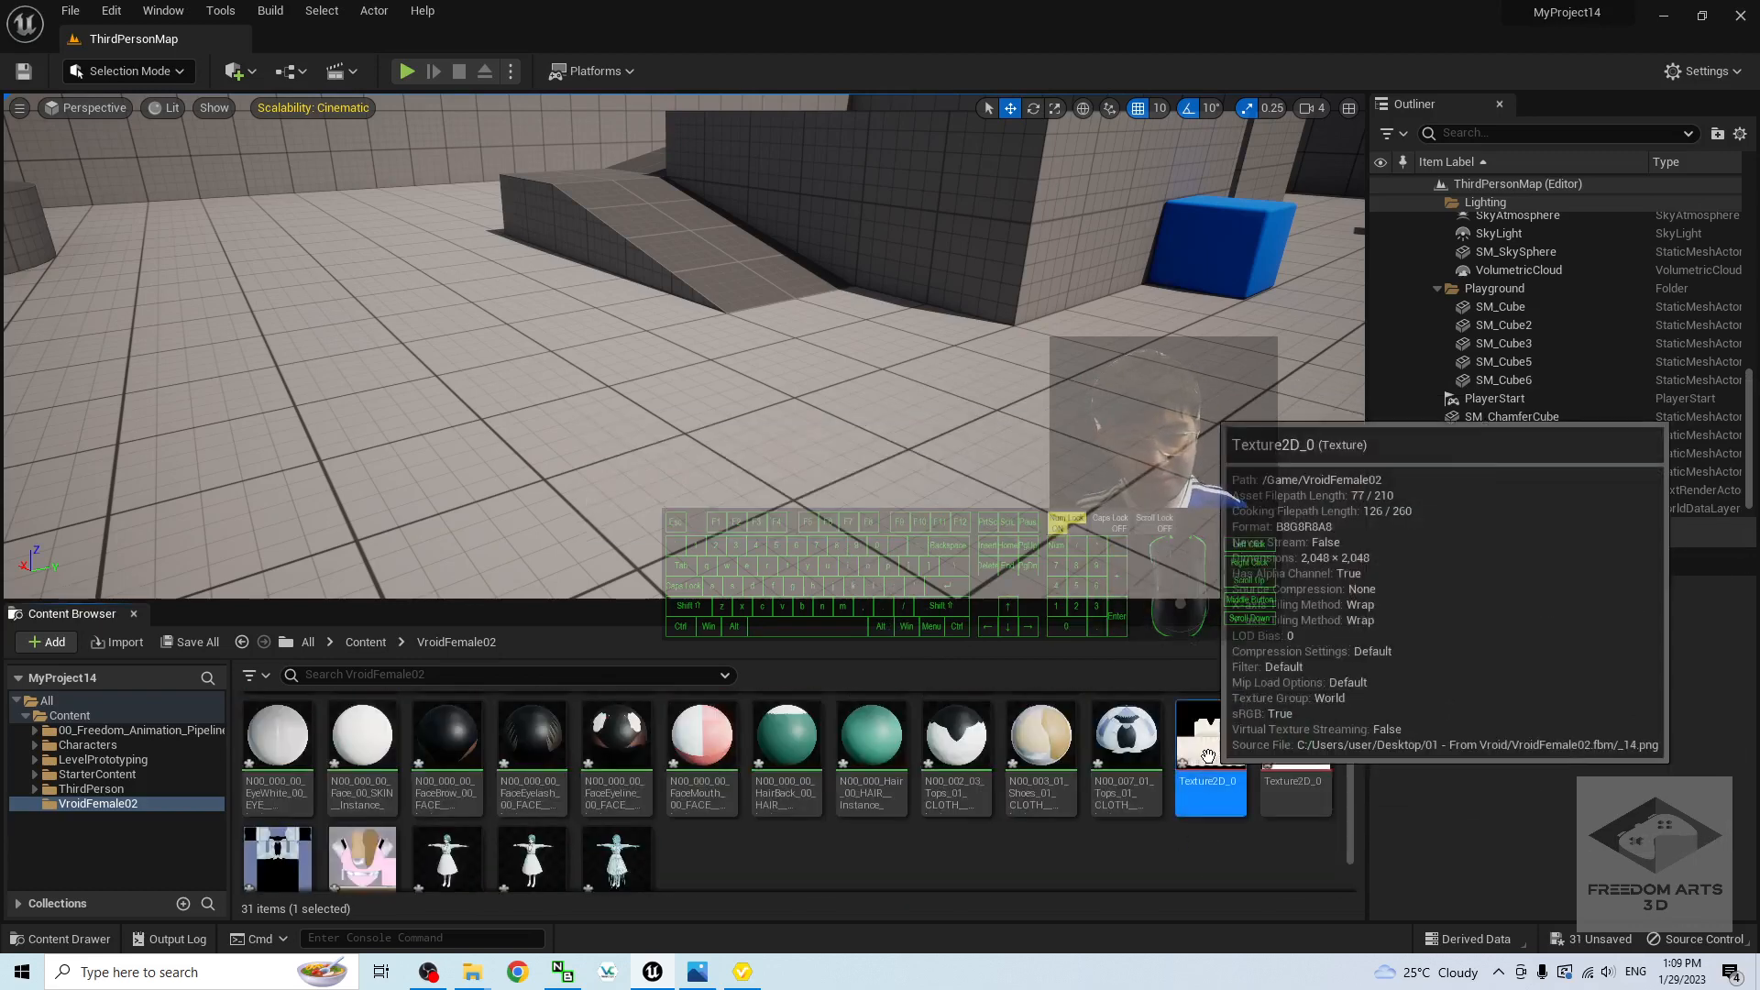
key(F2)
key(Return)
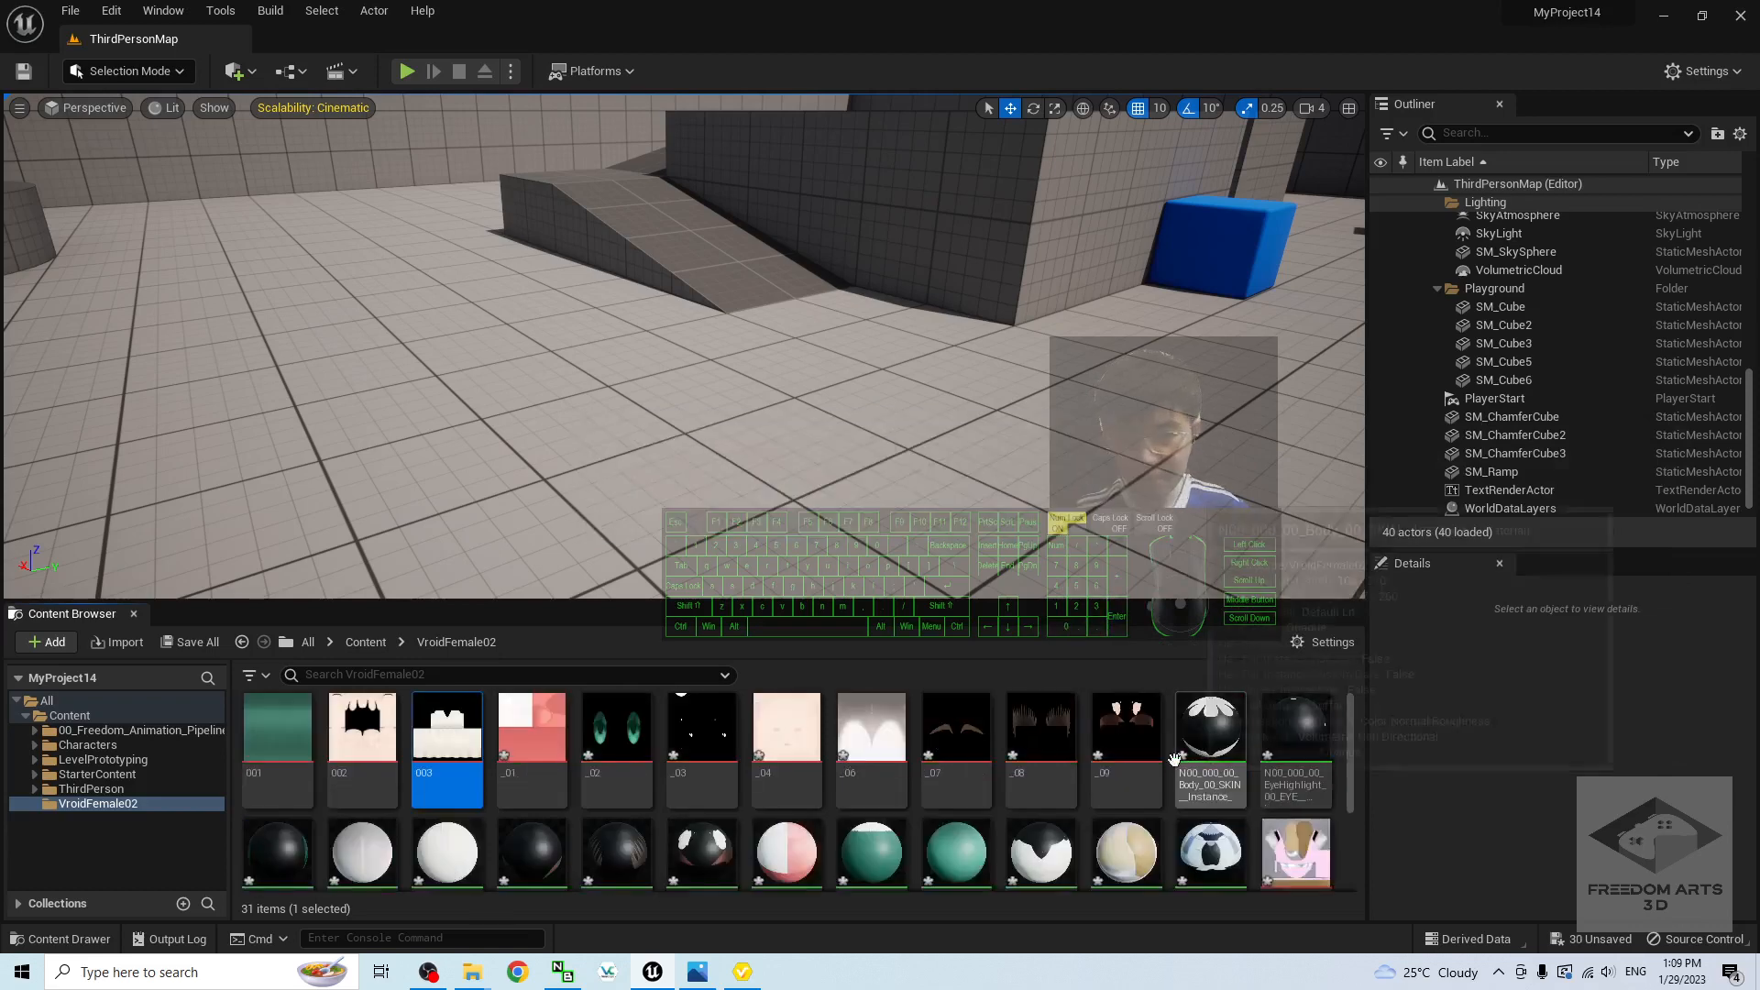
Step: Rename the pink and brown Texture2D_0 texture as 004
scroll(1170, 768, down, 3)
click(1293, 745)
key(F2)
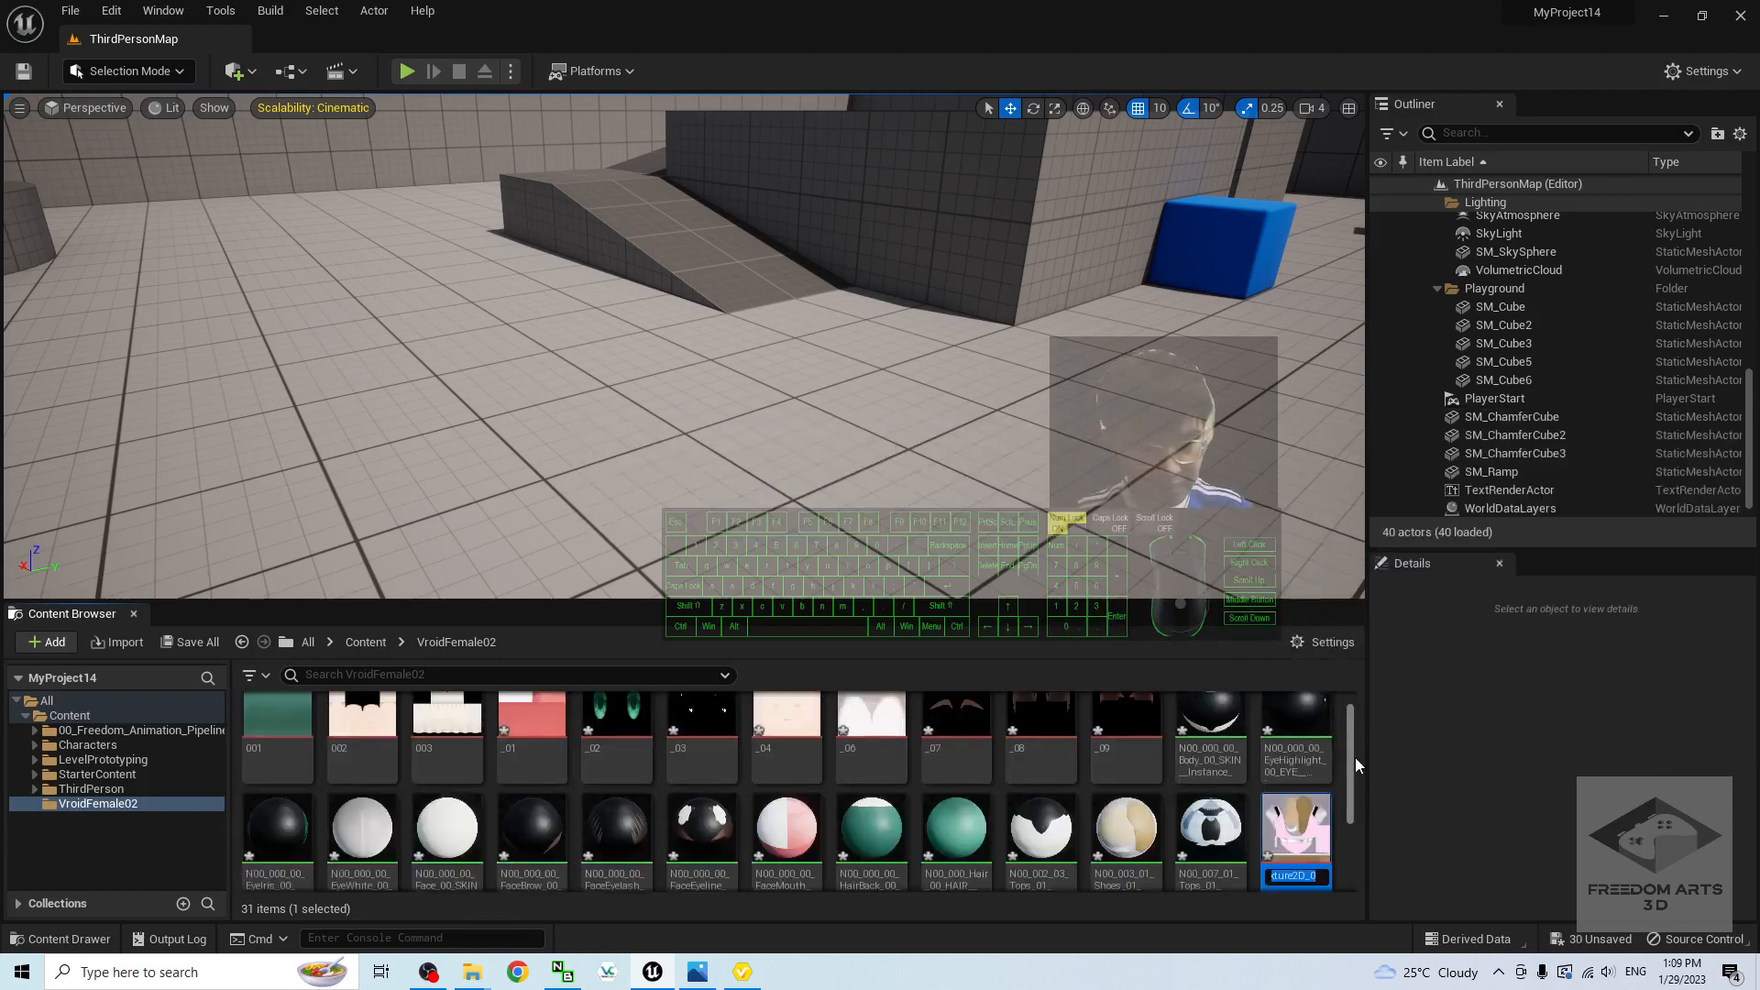
text(004)
key(Return)
Step: Rename the blue and black clothing Texture2D_0 texture as 005
scroll(1058, 805, down, 3)
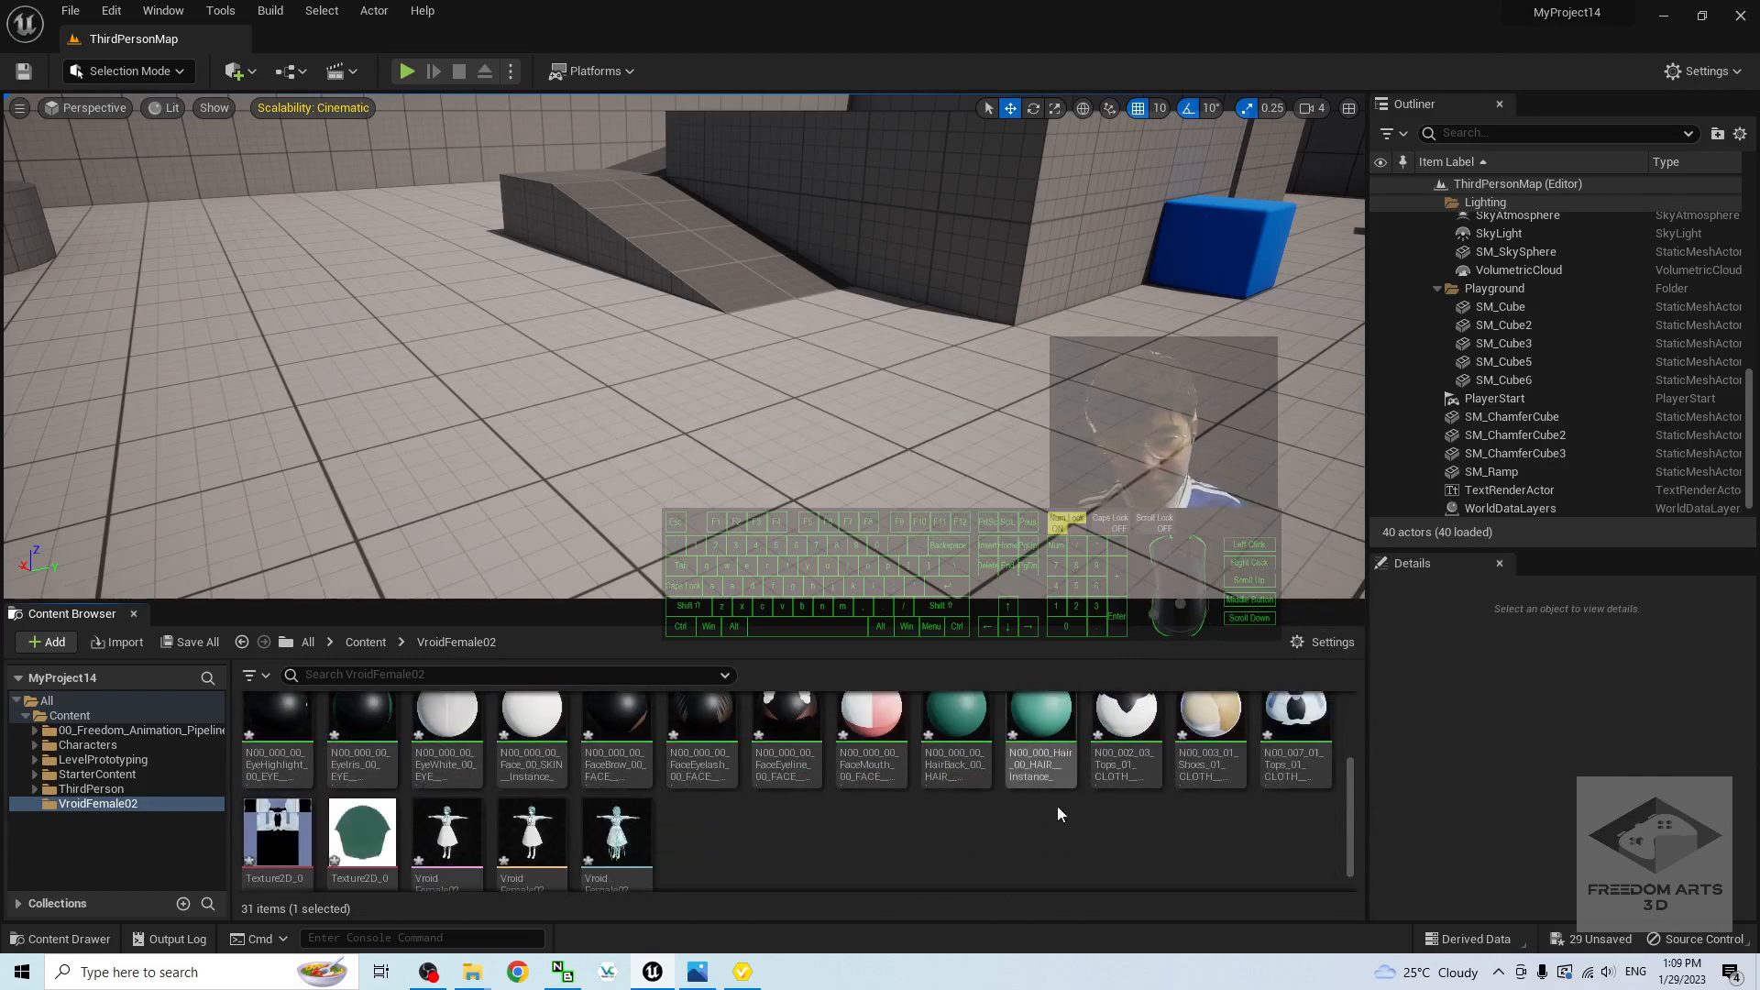
click(268, 817)
key(F2)
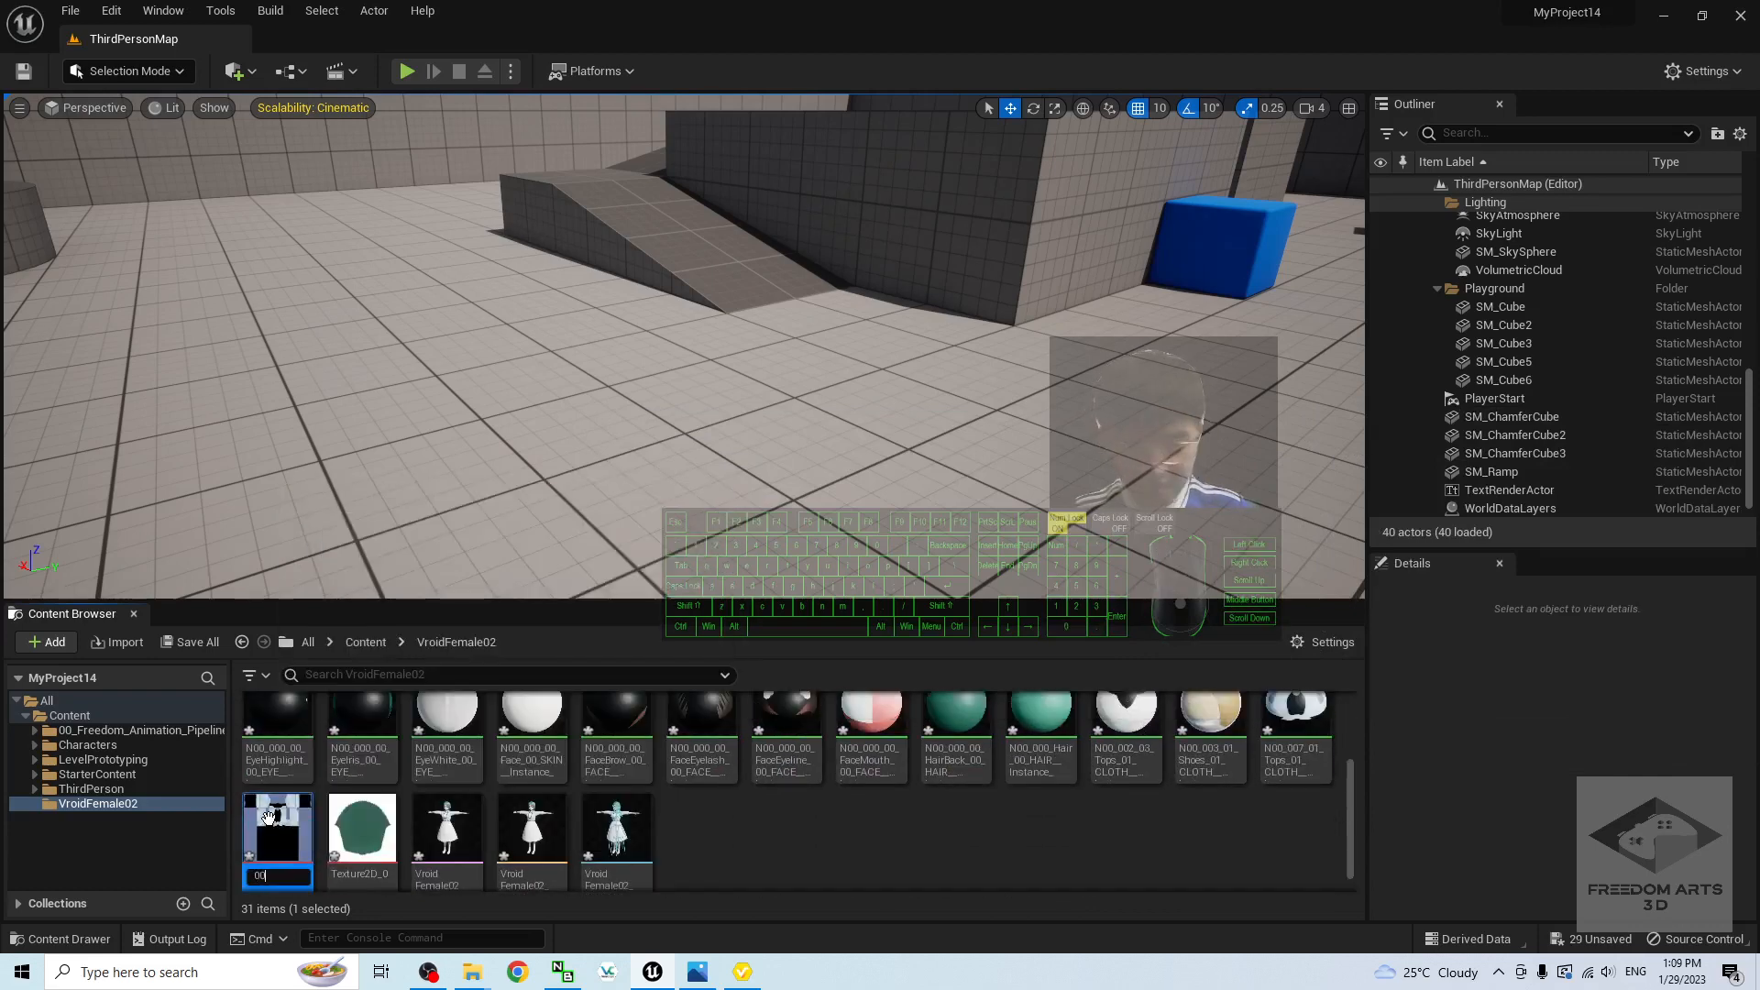
key(Return)
Step: Rename the remaining Texture2D_0 texture, the green rounded shape, as 006 and save all project assets
scroll(642, 807, down, 3)
click(363, 820)
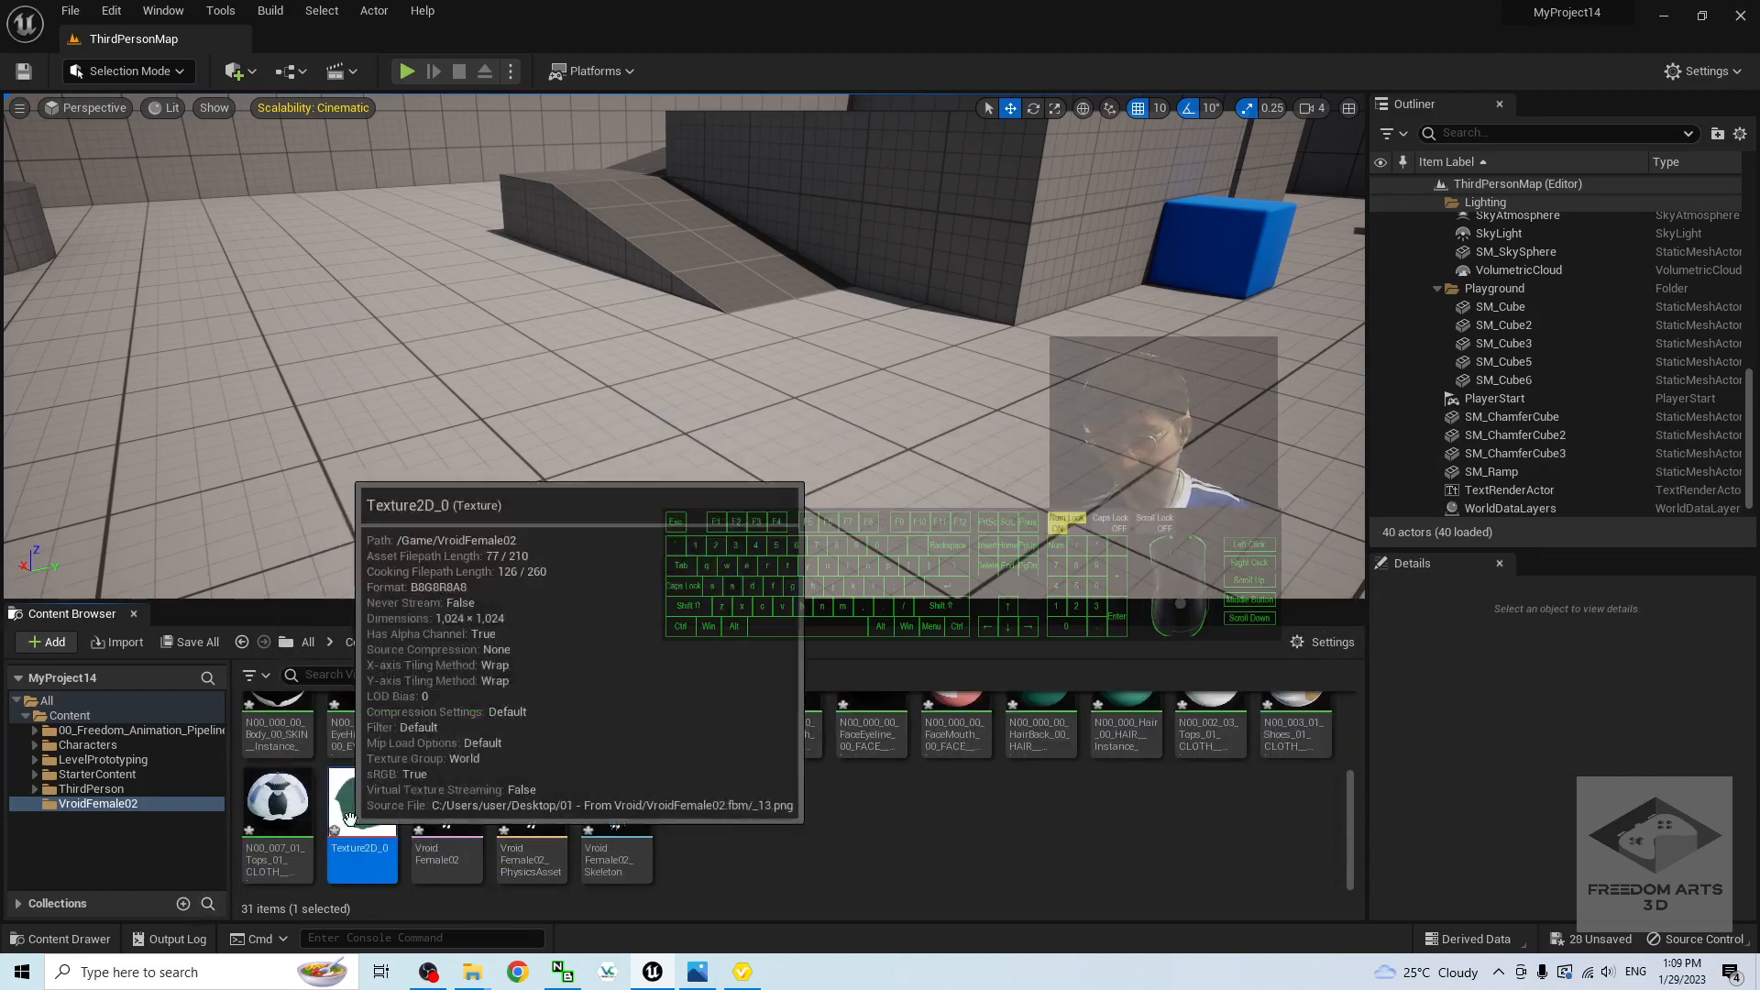
key(F2)
key(Return)
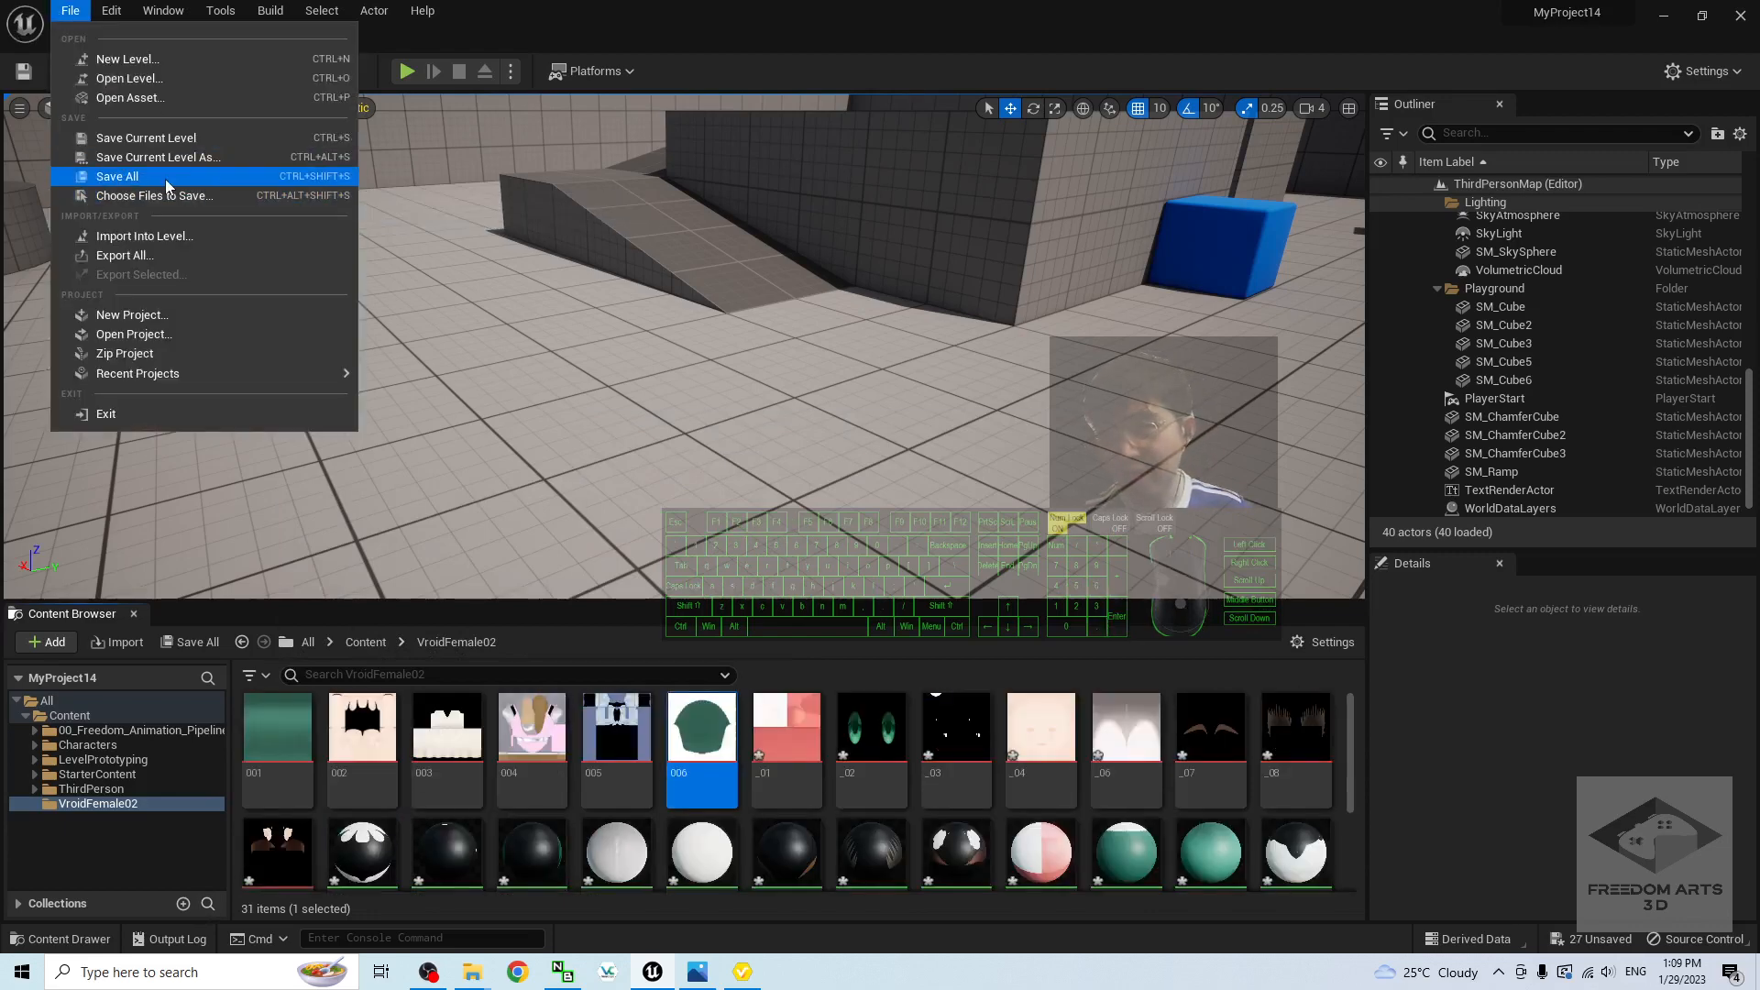
click(178, 176)
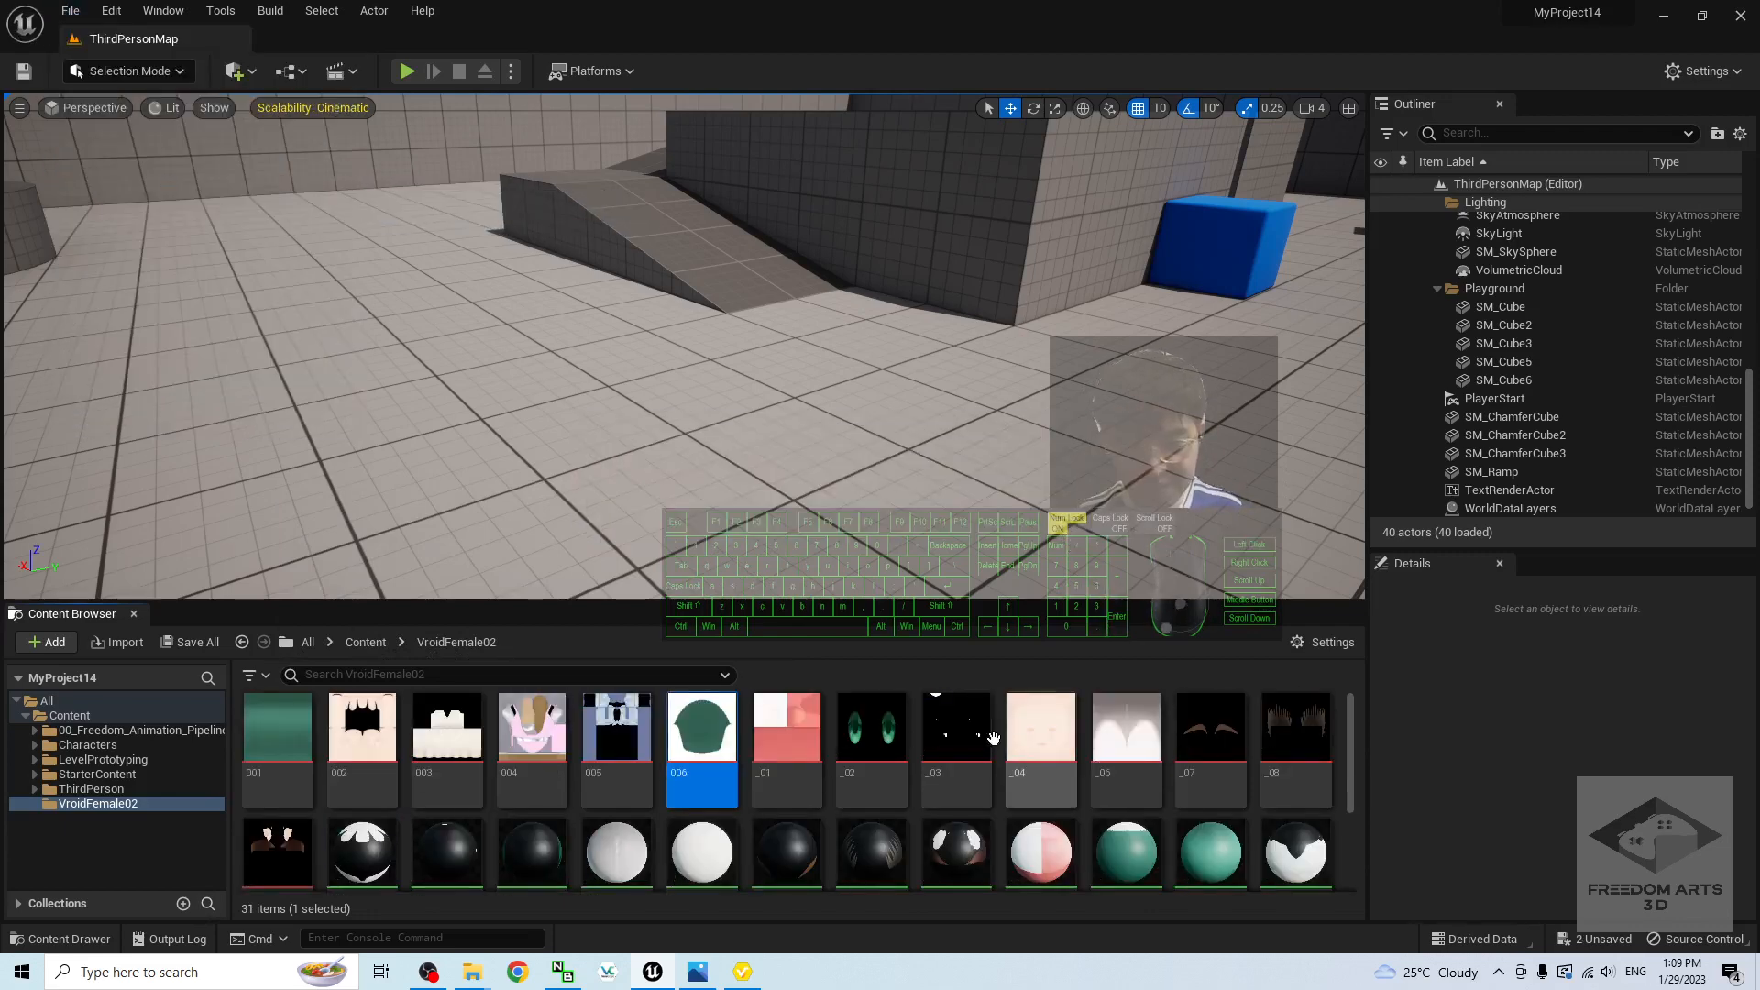
Step: Open the VroidFemale02 skeletal mesh, examine its face and eyebrows up close, and close its editor
scroll(963, 793, down, 3)
double_click(450, 805)
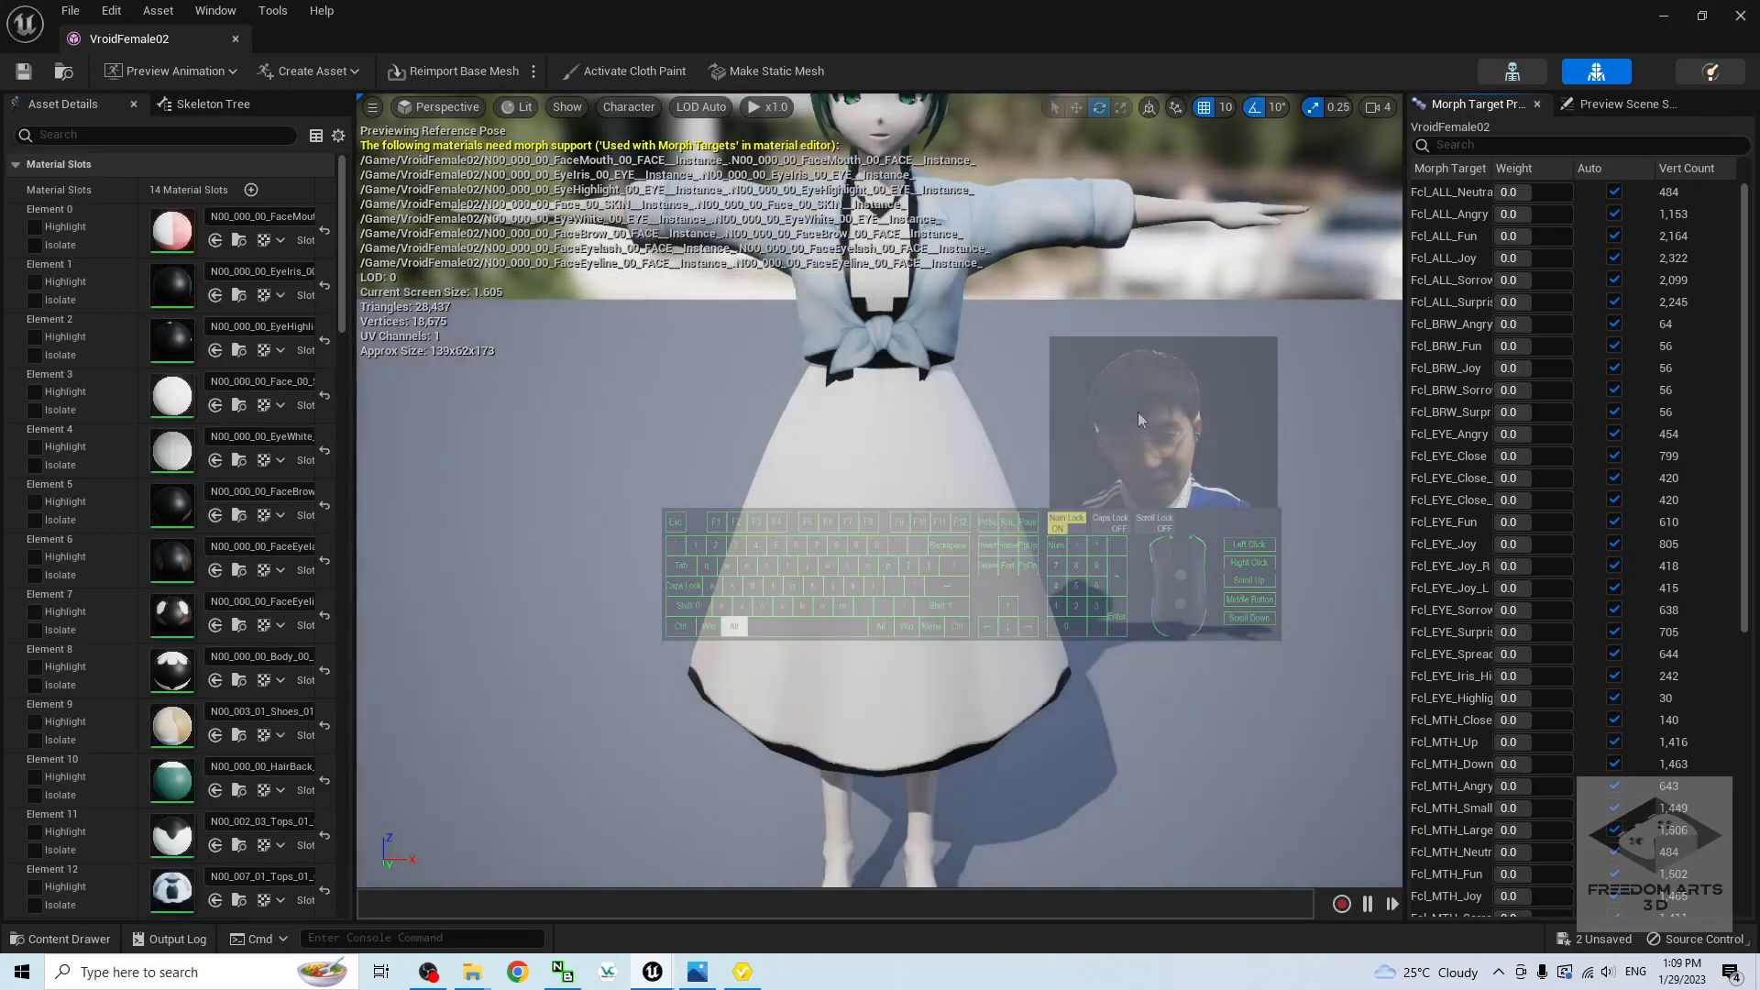
alt+scroll(1139, 420, down, 1)
alt+middle_drag(932, 464, 882, 853)
scroll(945, 539, up, 4)
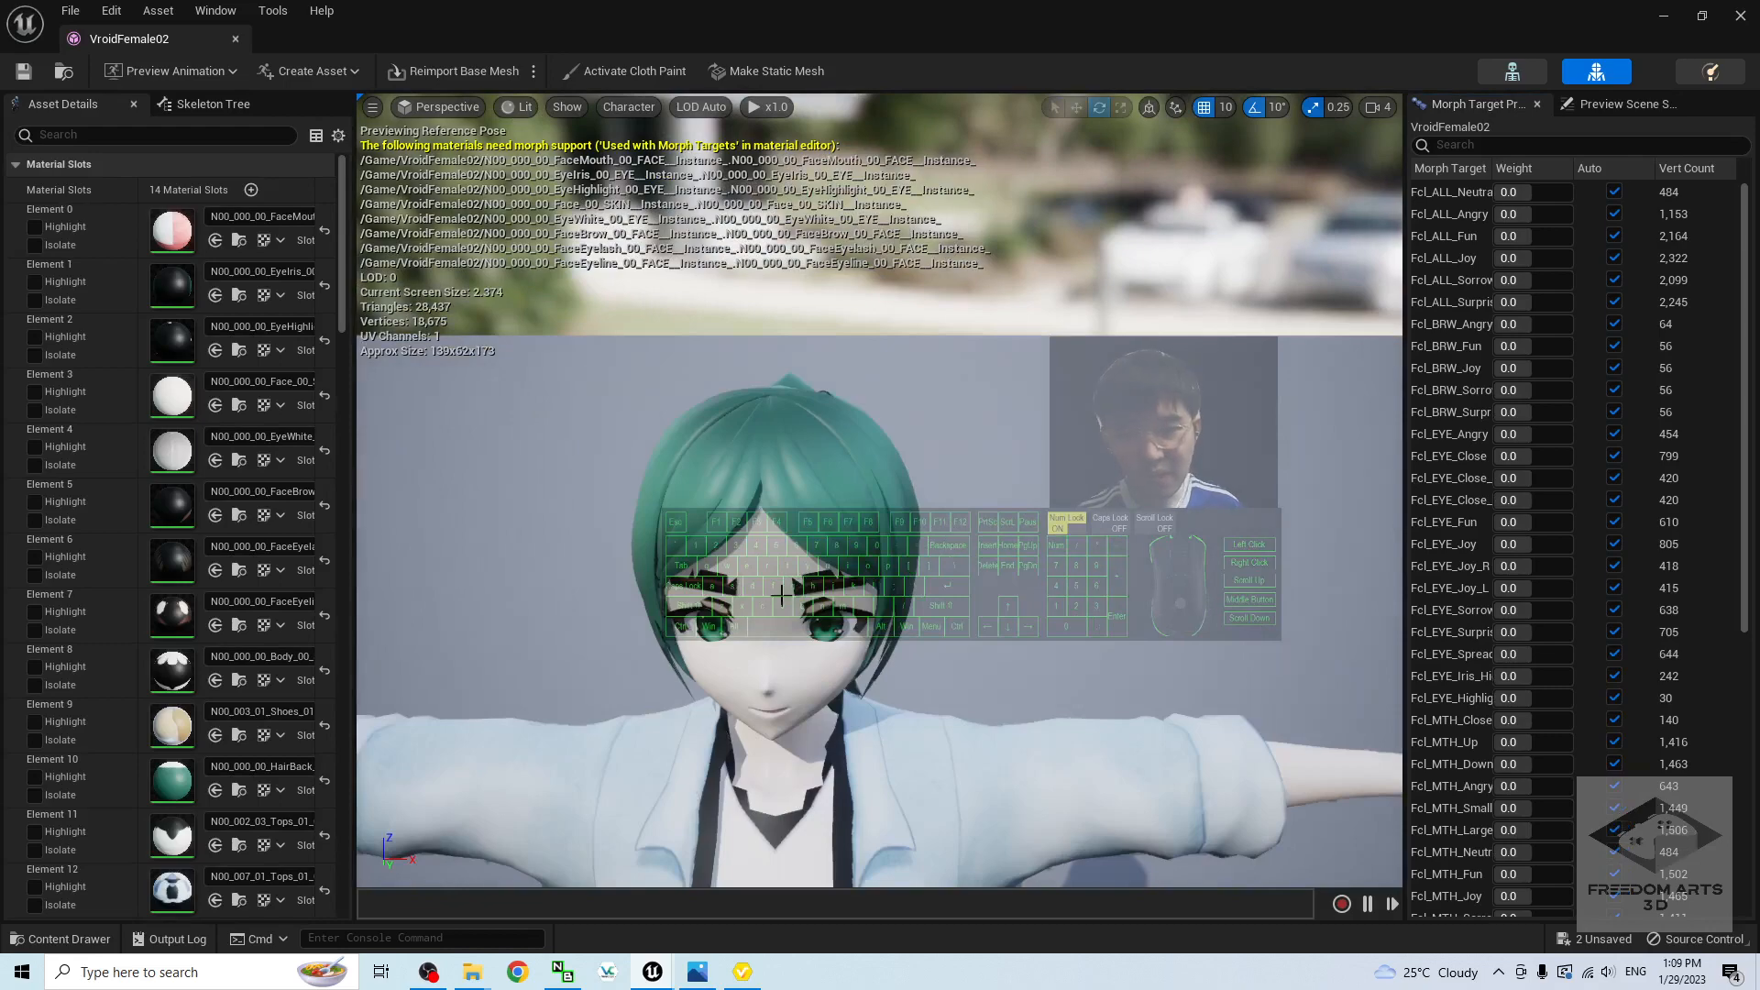
alt+drag(973, 666, 1051, 630)
alt+middle_drag(973, 667, 1183, 633)
scroll(1189, 586, down, 2)
click(1738, 13)
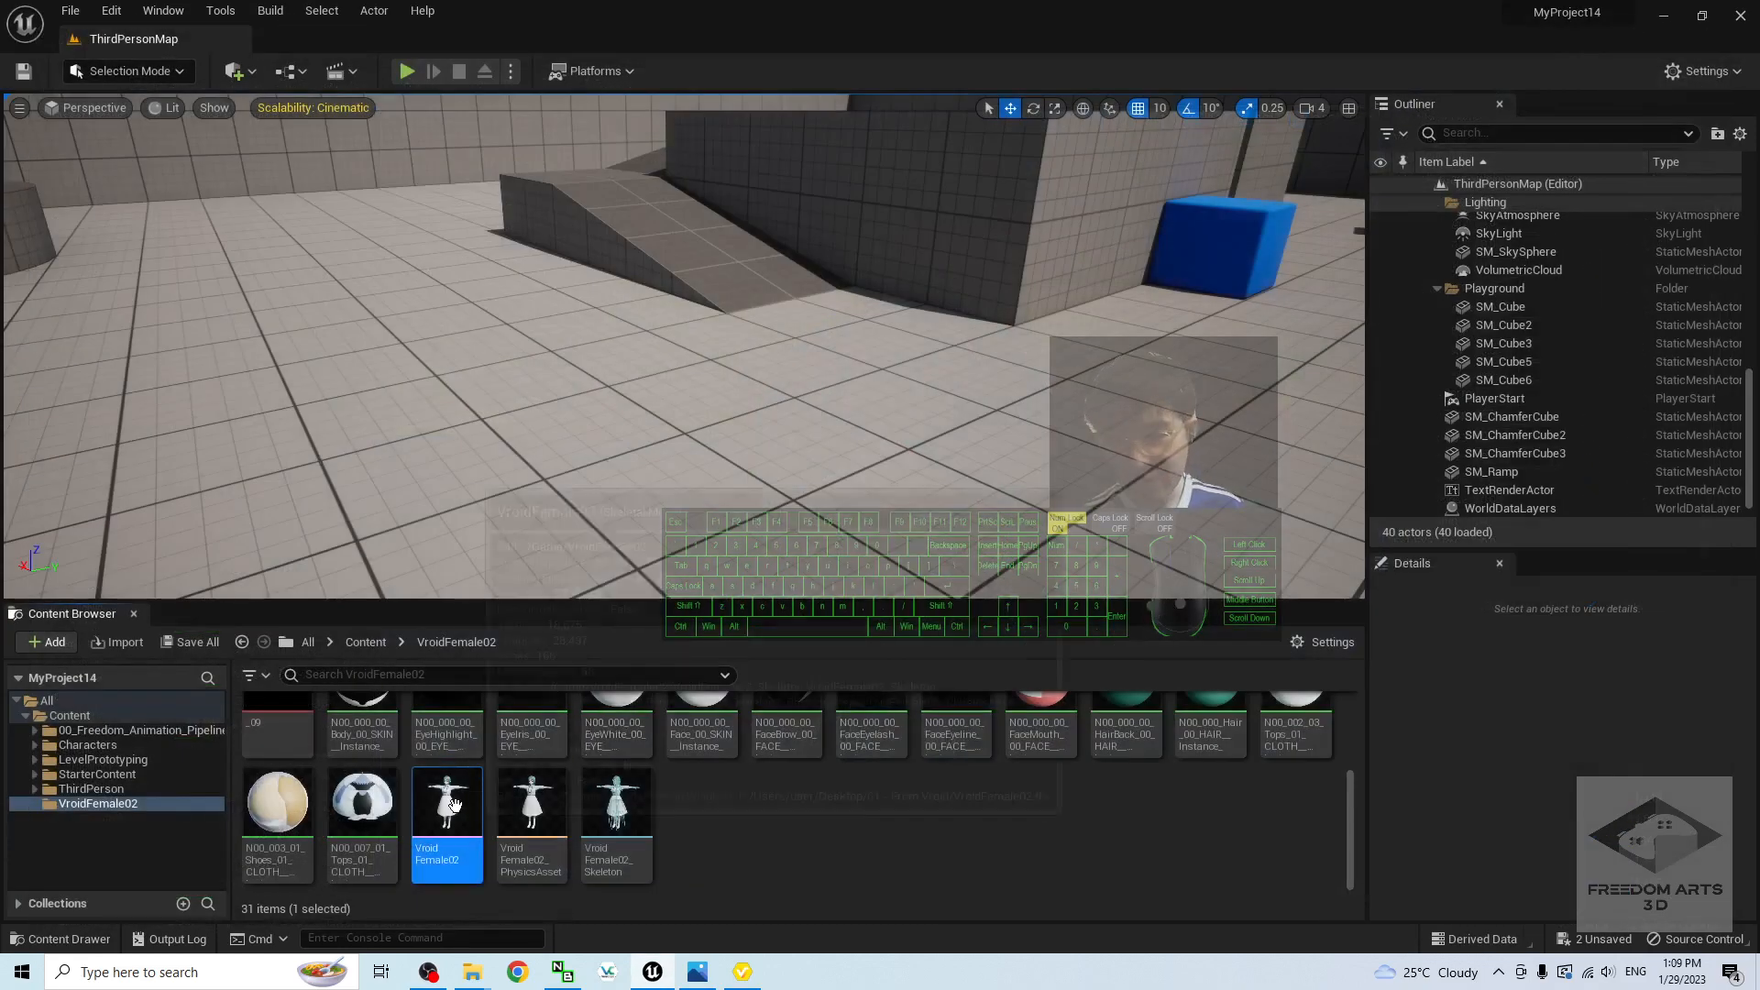
Step: Reopen the VroidFemale02 skeletal mesh and frame the character's head and upper body in the preview
double_click(435, 831)
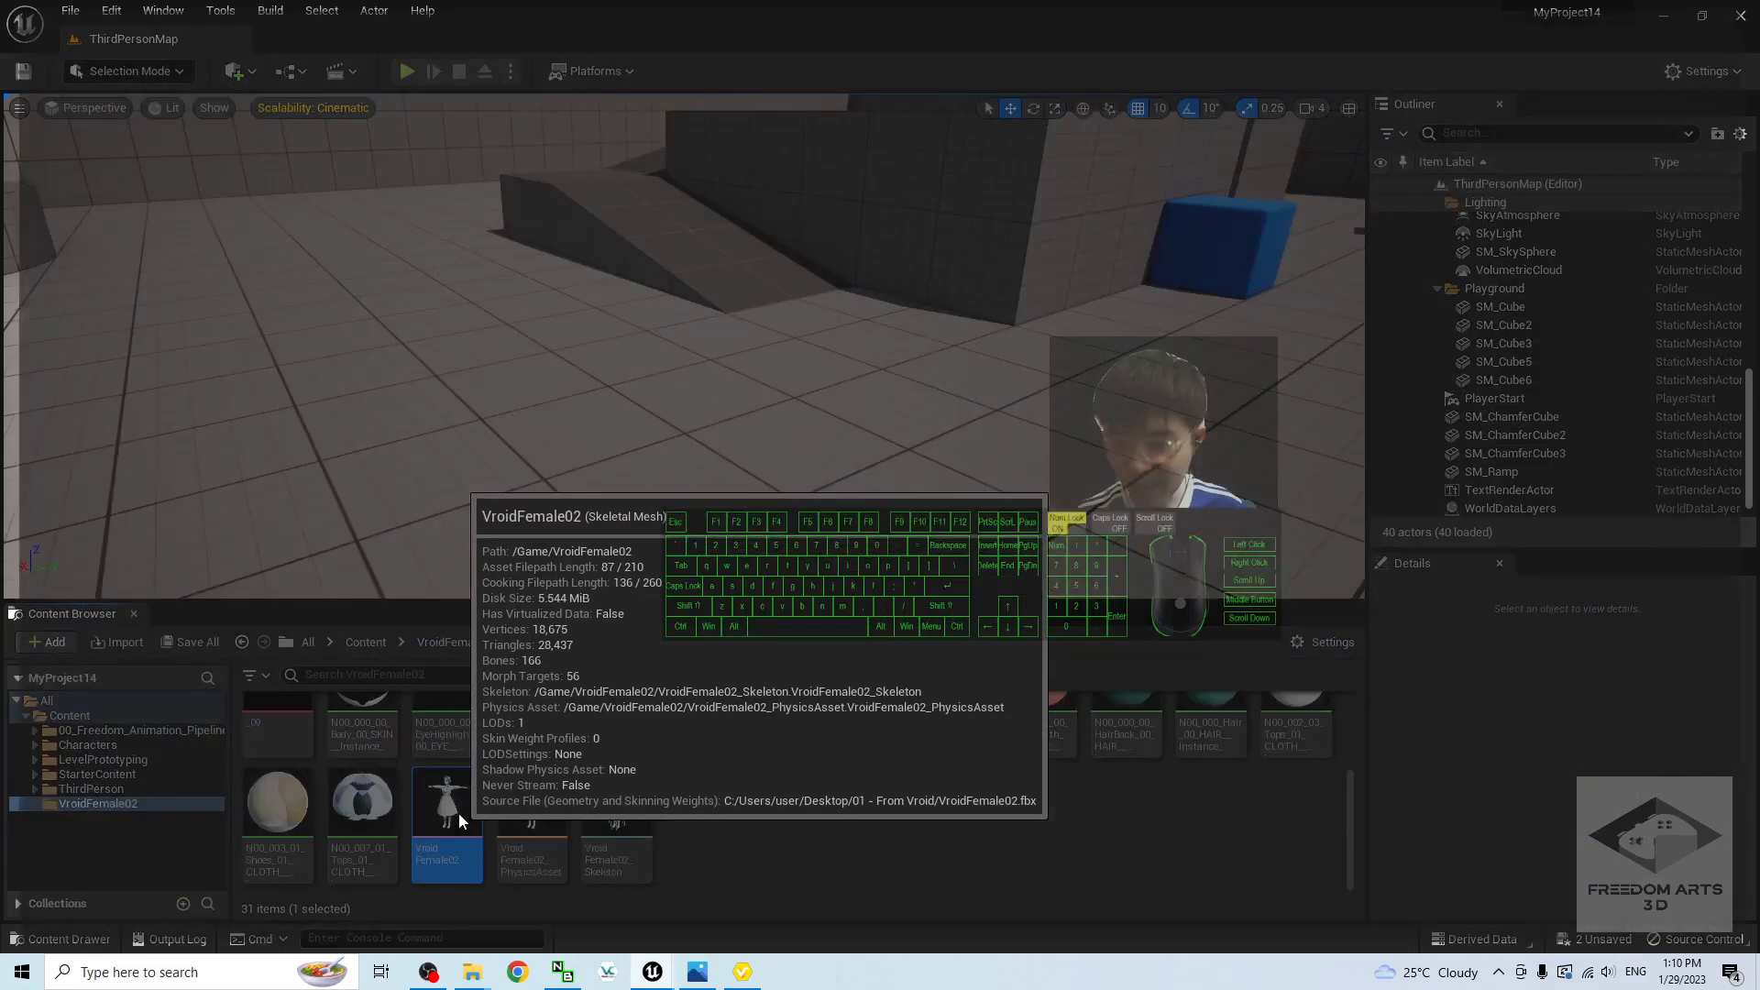
scroll(997, 262, up, 5)
scroll(1054, 328, down, 4)
alt+middle_drag(1055, 327, 926, 513)
alt+middle_drag(1022, 283, 1080, 468)
scroll(825, 302, up, 3)
alt+middle_drag(789, 407, 789, 590)
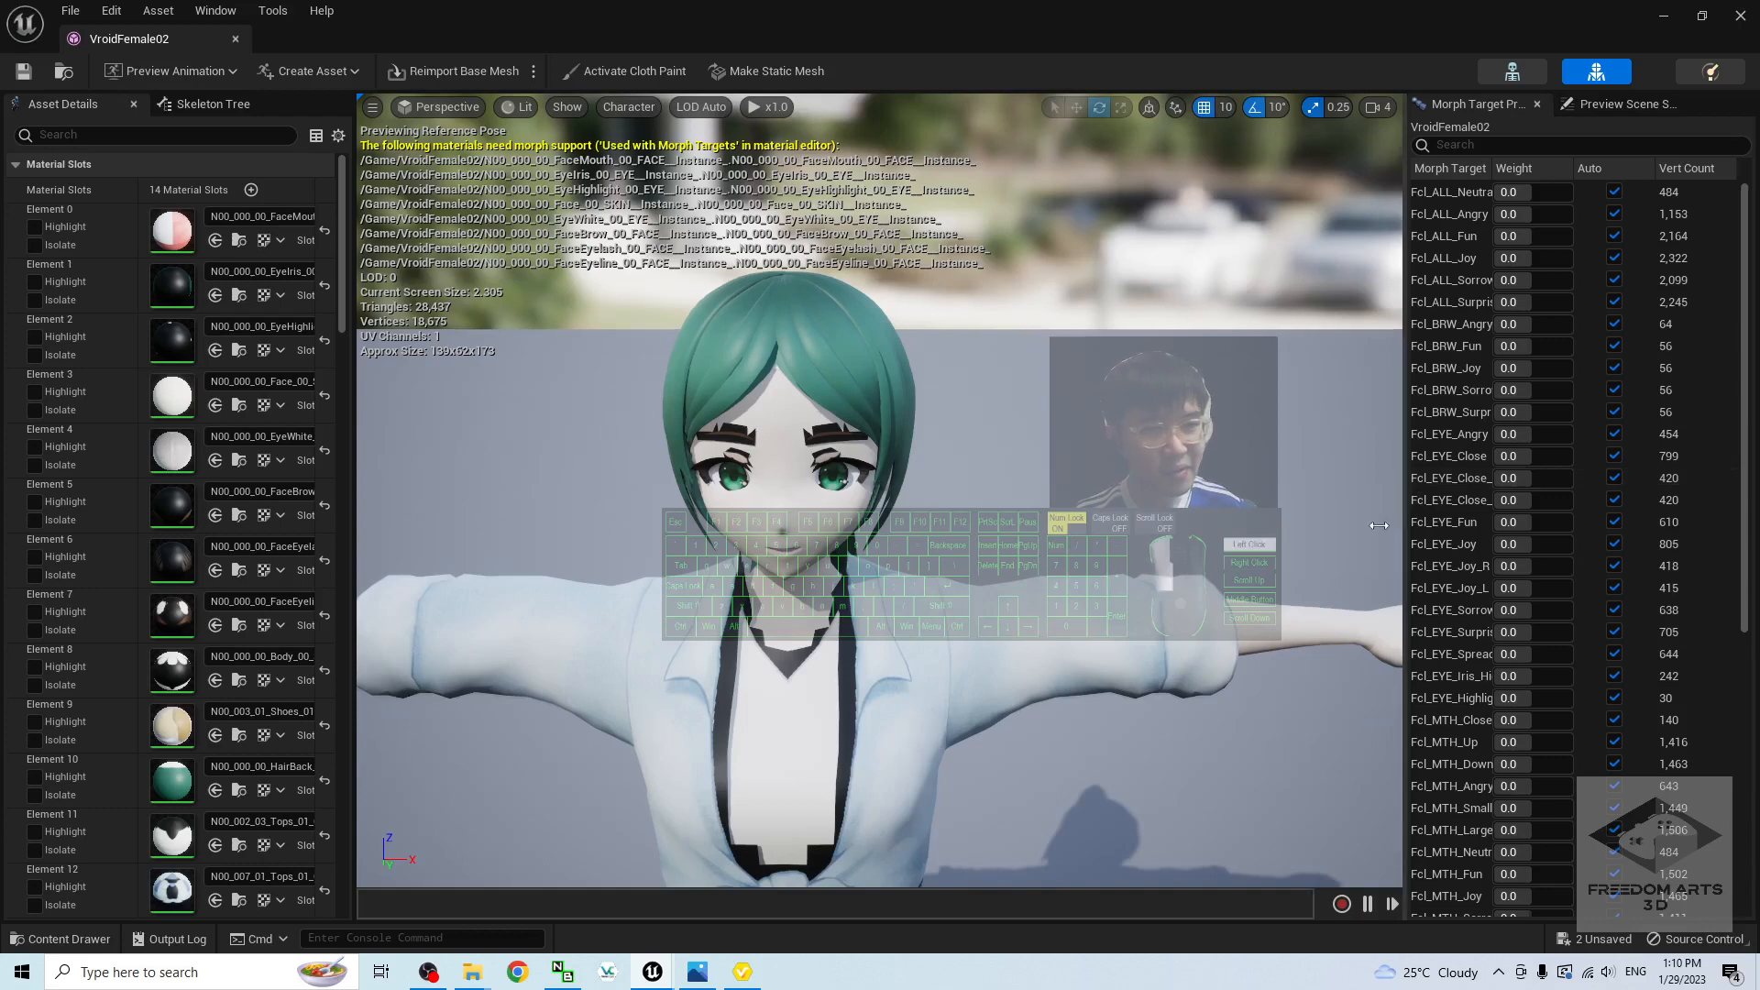
Step: Widen the morph target list and preview the Fcl_ALL_Angry expression at a weight of 1.0
drag(1405, 525, 1349, 525)
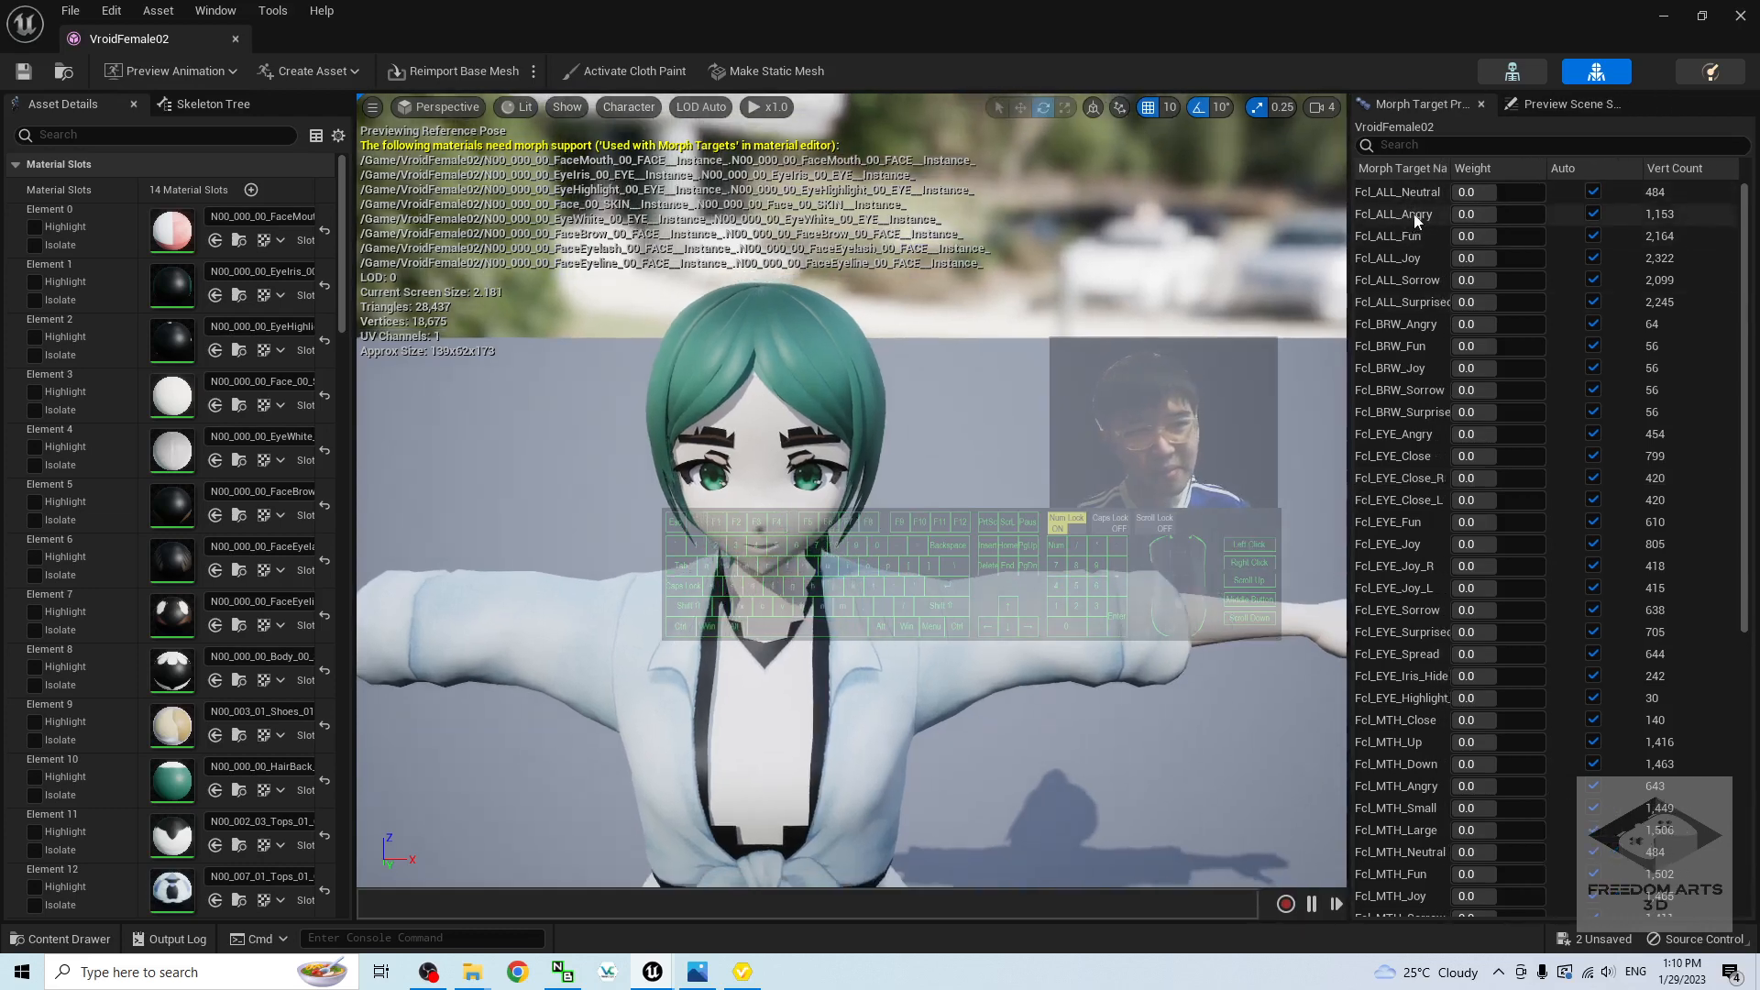
drag(1569, 215, 1600, 215)
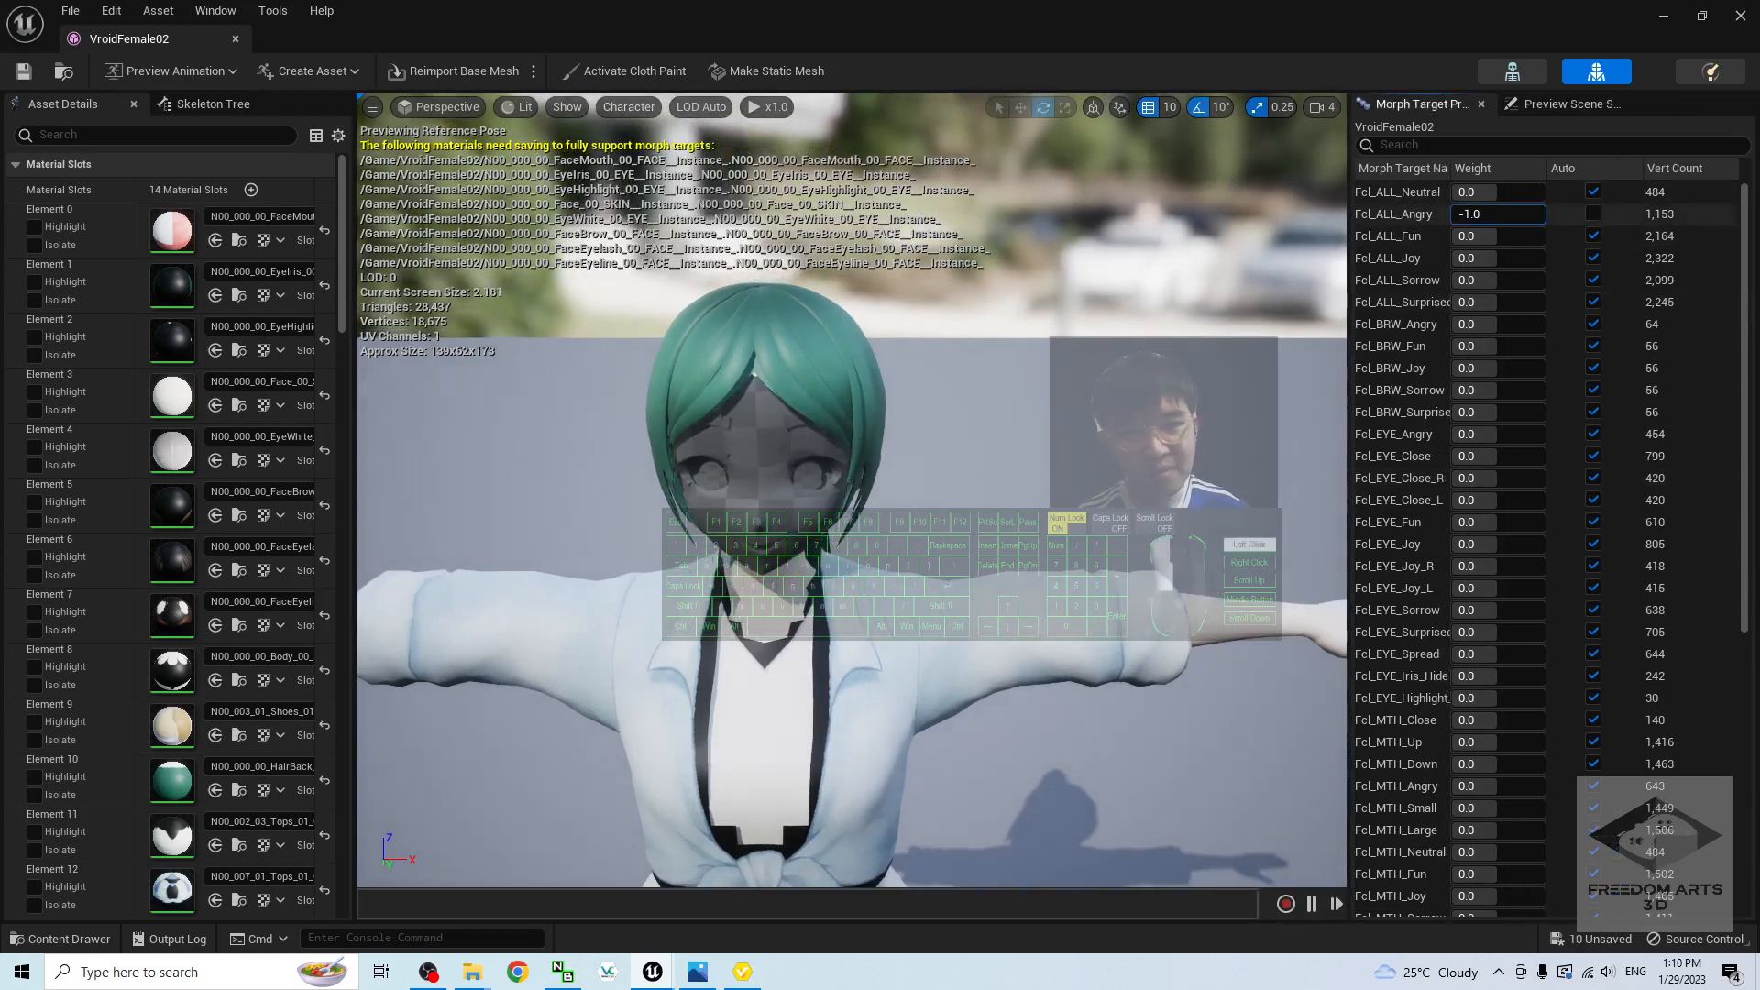
drag(1454, 213, 1545, 214)
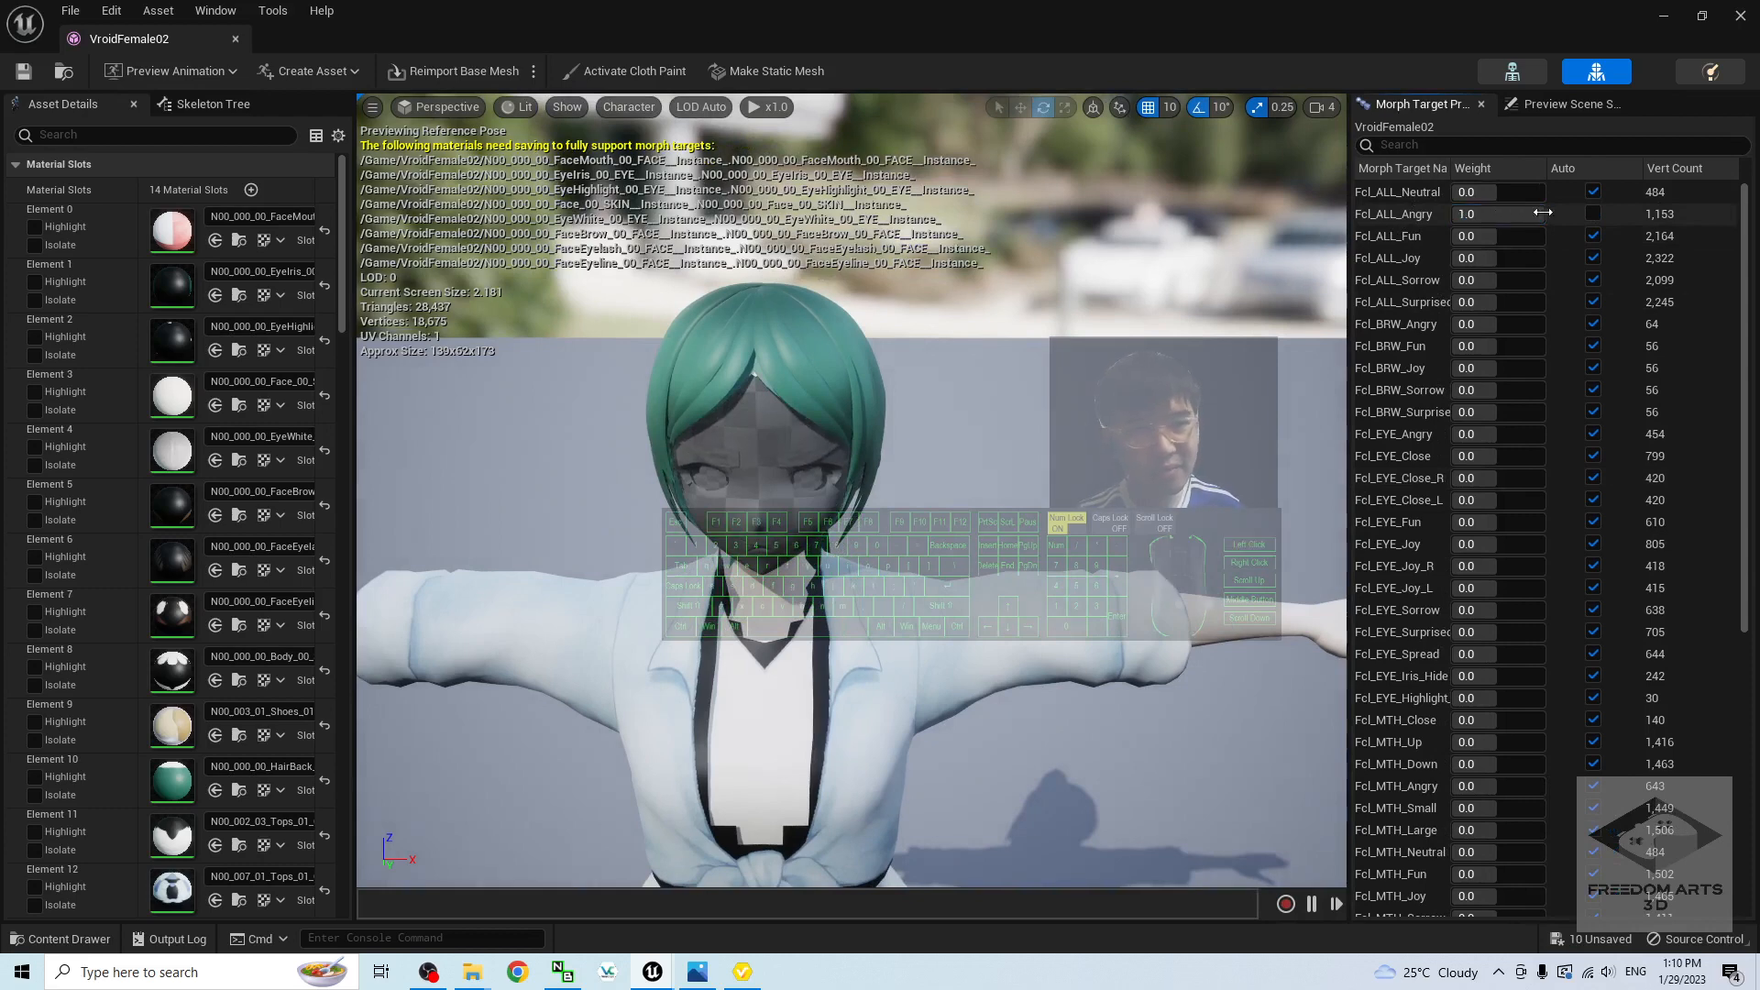
click(1605, 213)
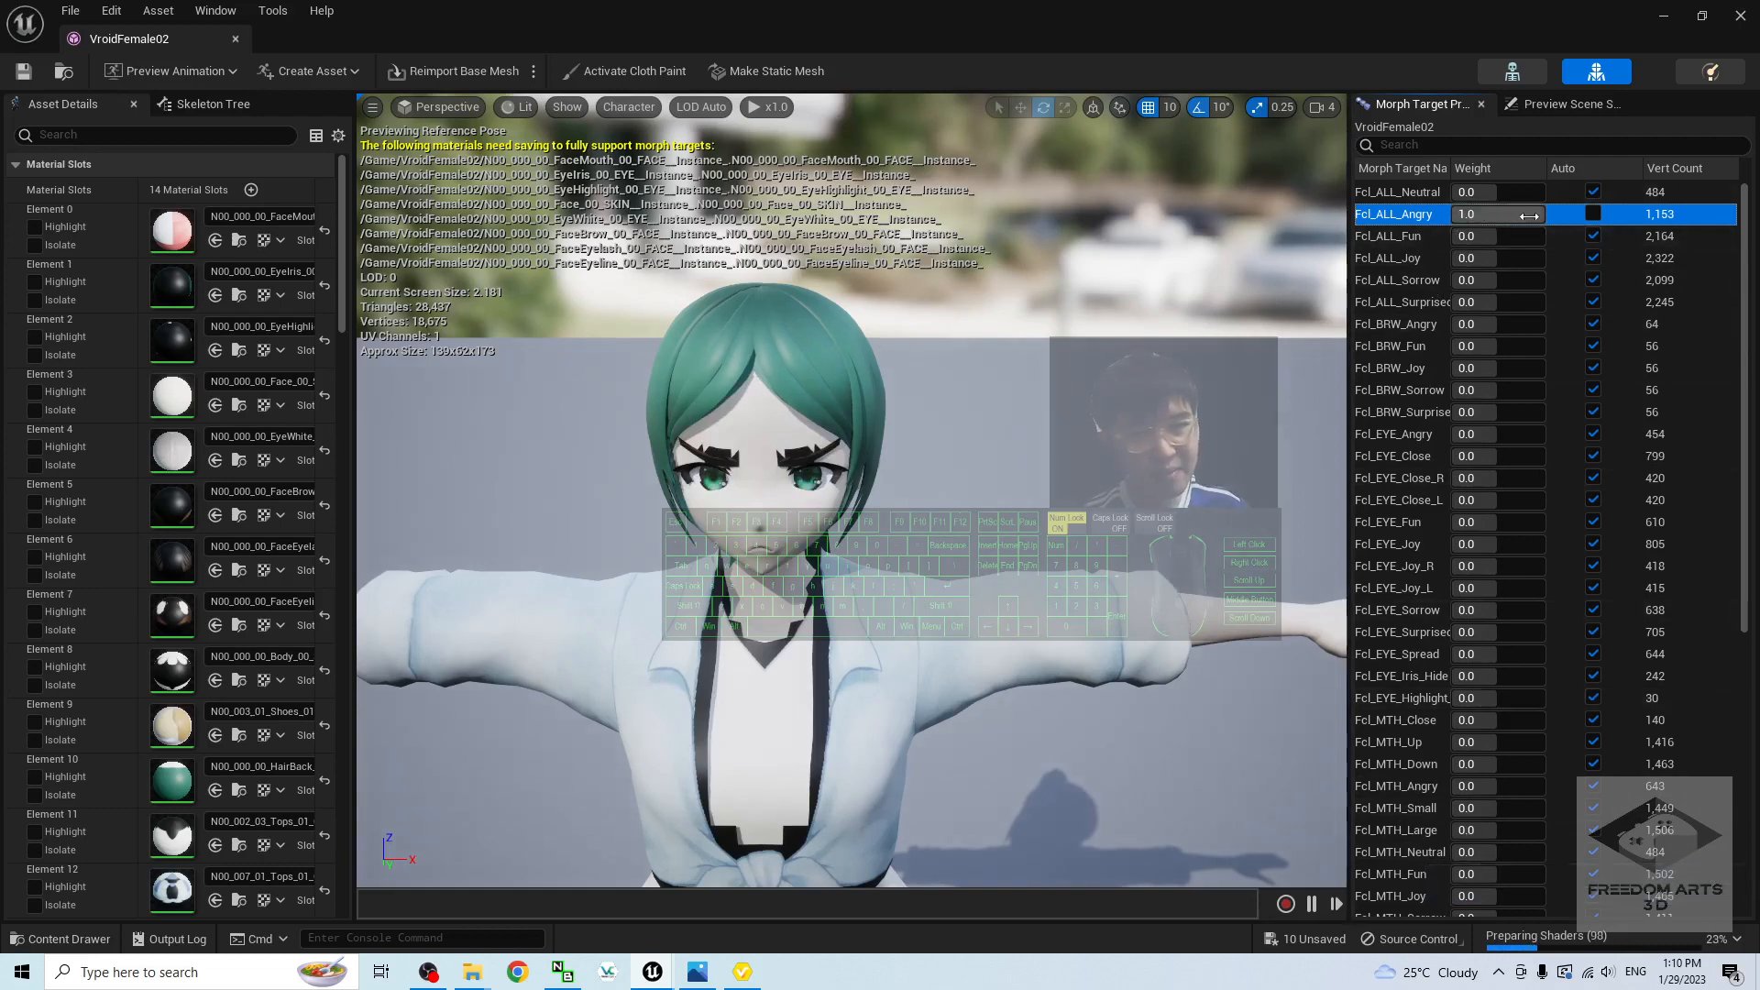
Step: Preview the Fcl_ALL_Joy expression at a weight of 1.0 and return all changed morph targets to automatic
click(1593, 212)
mouse_move(1469, 236)
mouse_down()
mouse_move(1531, 236)
mouse_move(1457, 236)
mouse_move(1544, 257)
mouse_move(1454, 258)
mouse_move(1496, 257)
mouse_up()
click(1593, 236)
click(1592, 214)
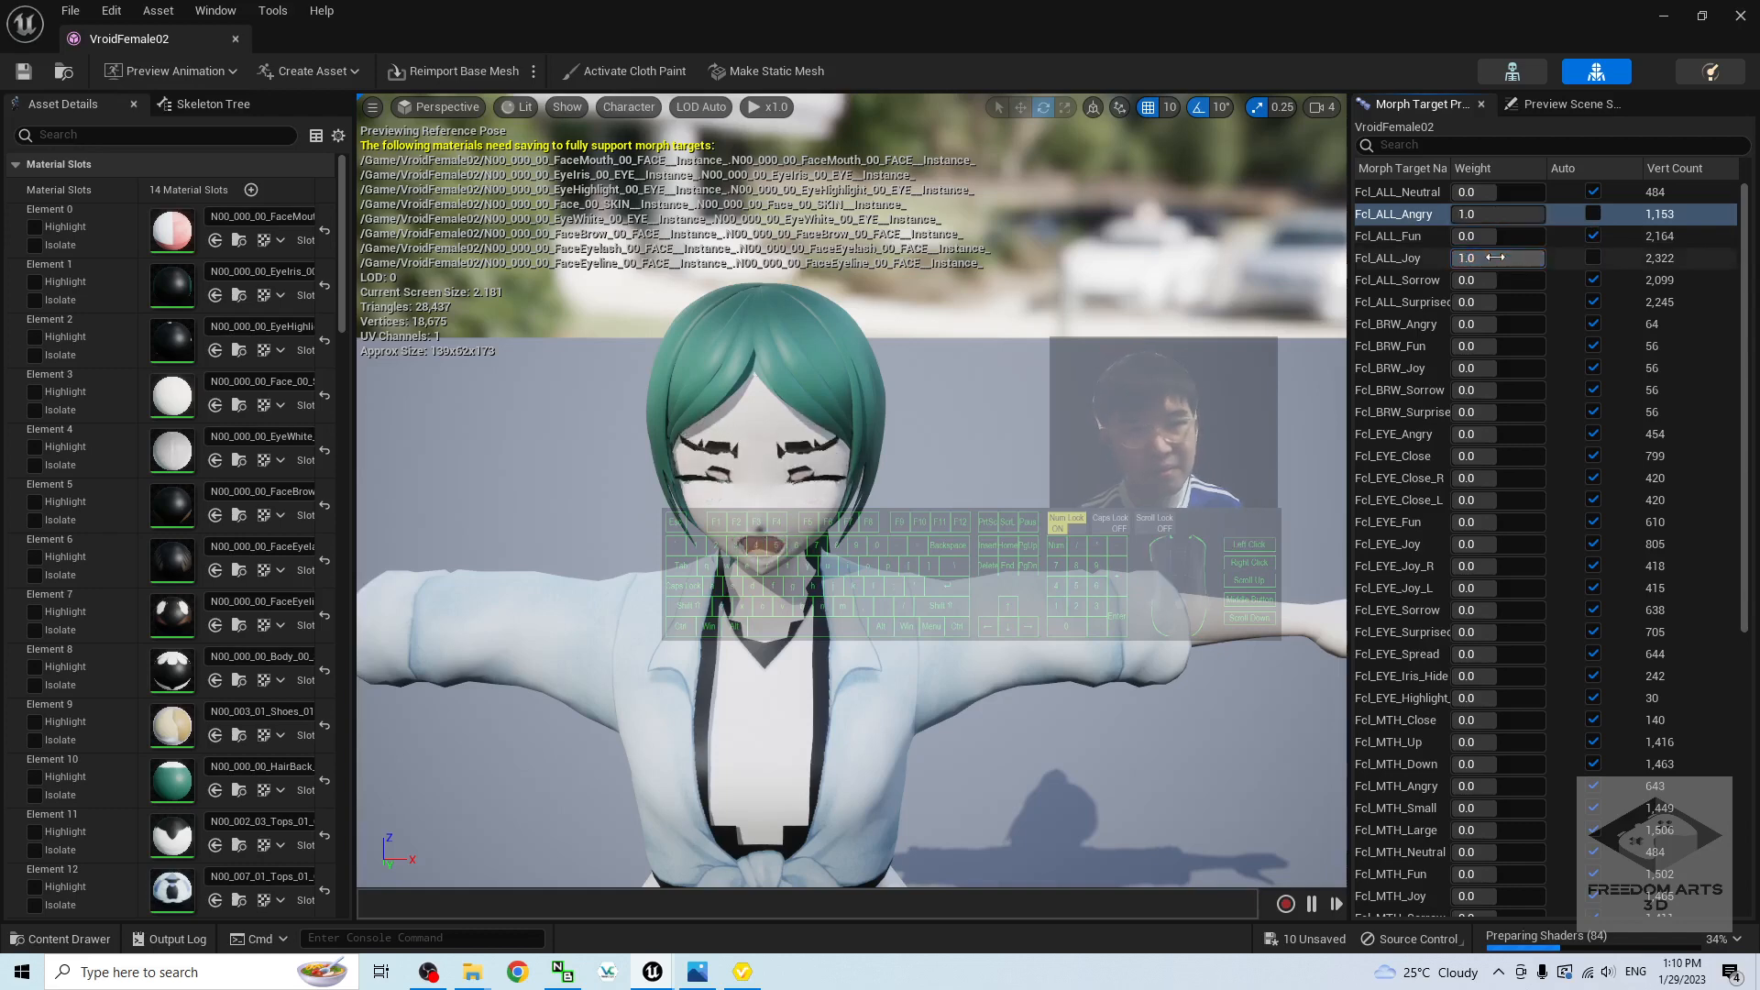
click(1593, 257)
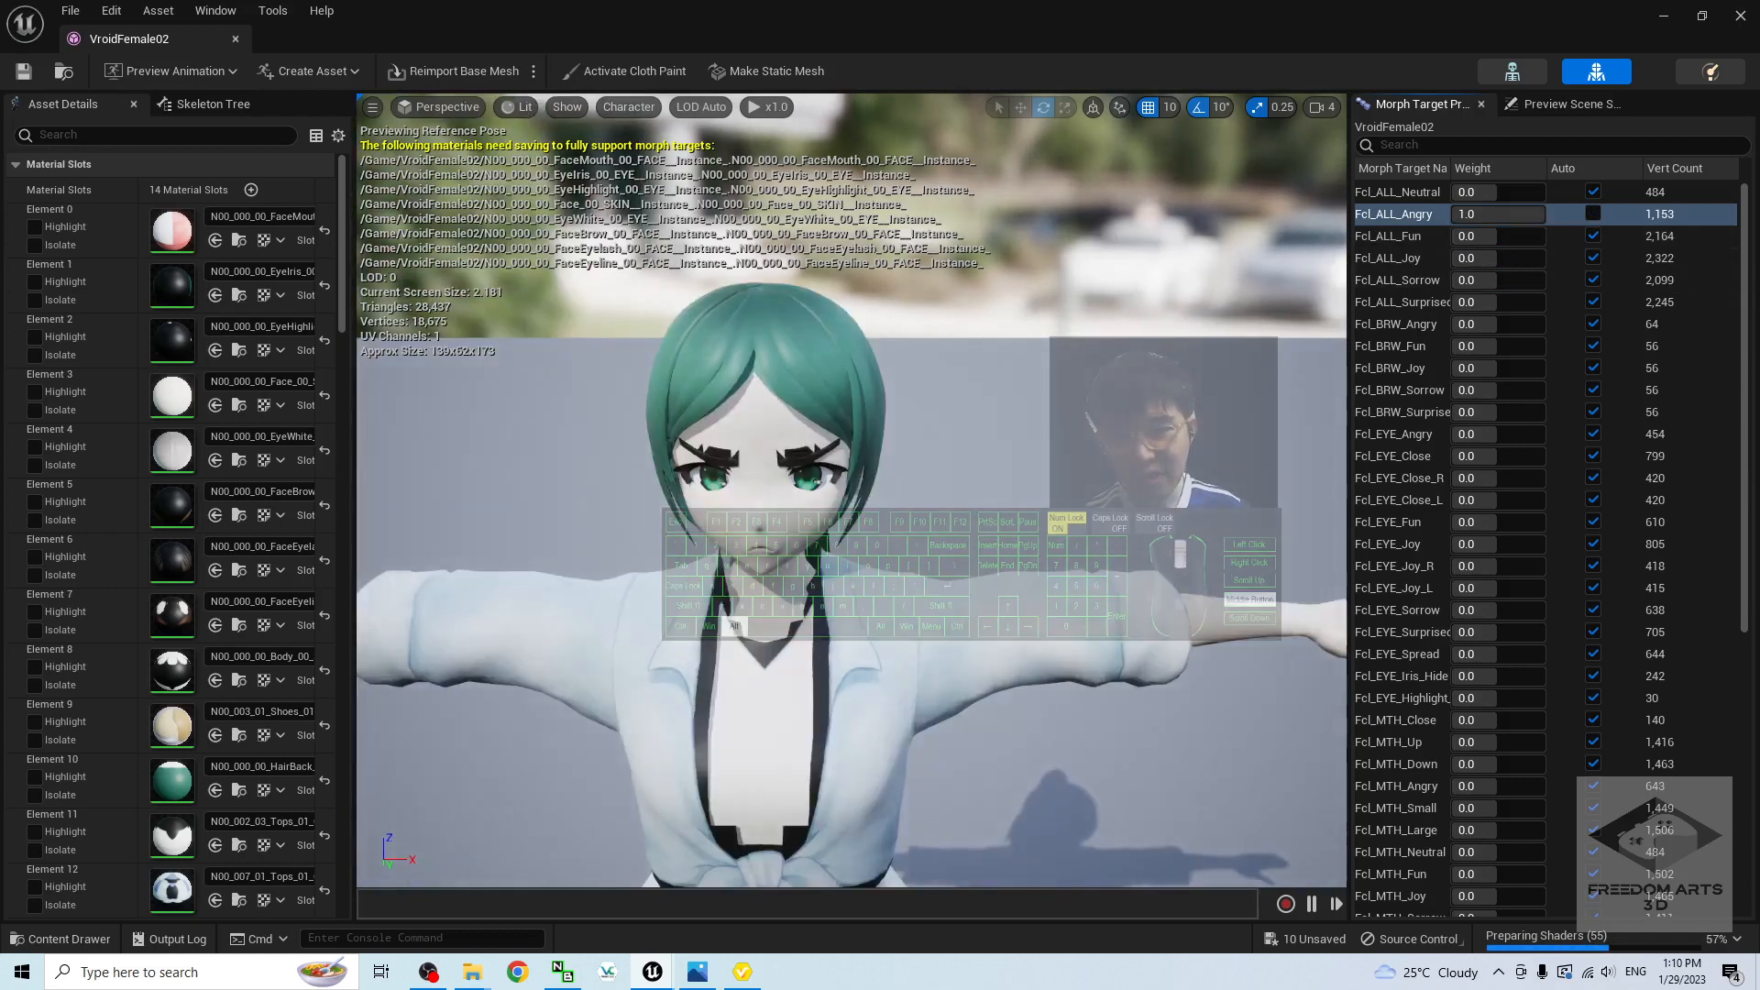
alt+middle_drag(1088, 351, 1124, 380)
click(1594, 214)
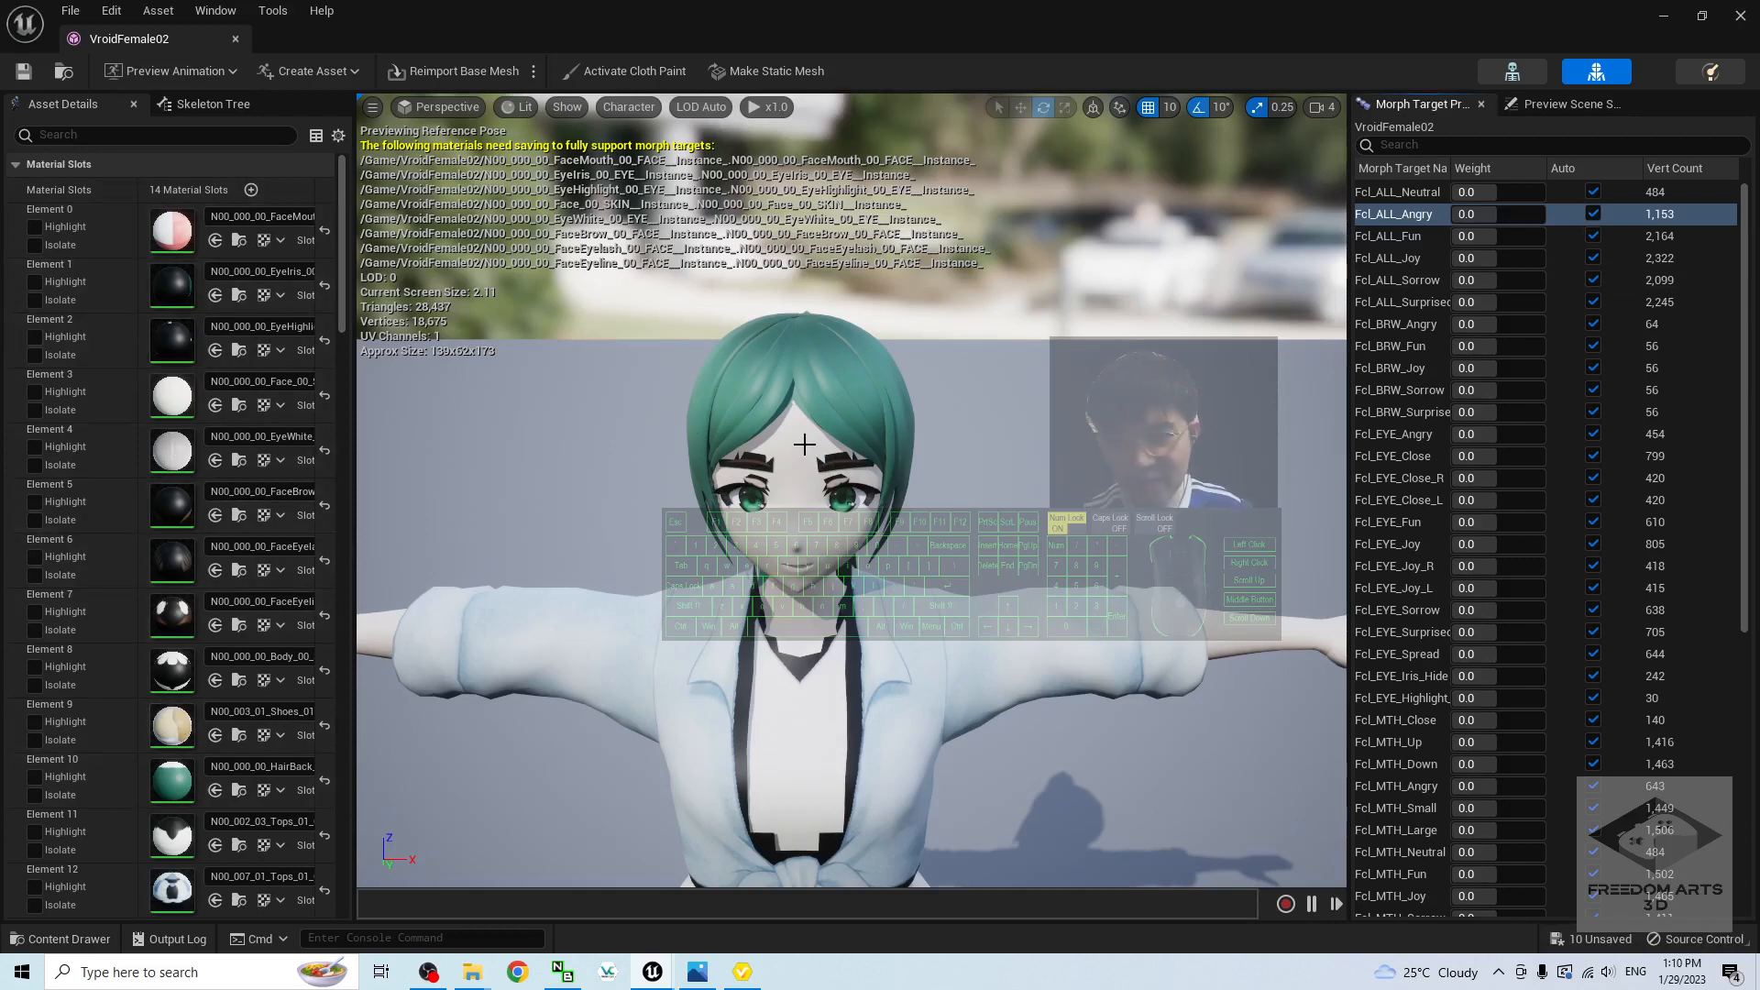
Step: Open the FaceBrow material from Element 5 and move its Texture Sample node farther from the material's result node
double_click(178, 504)
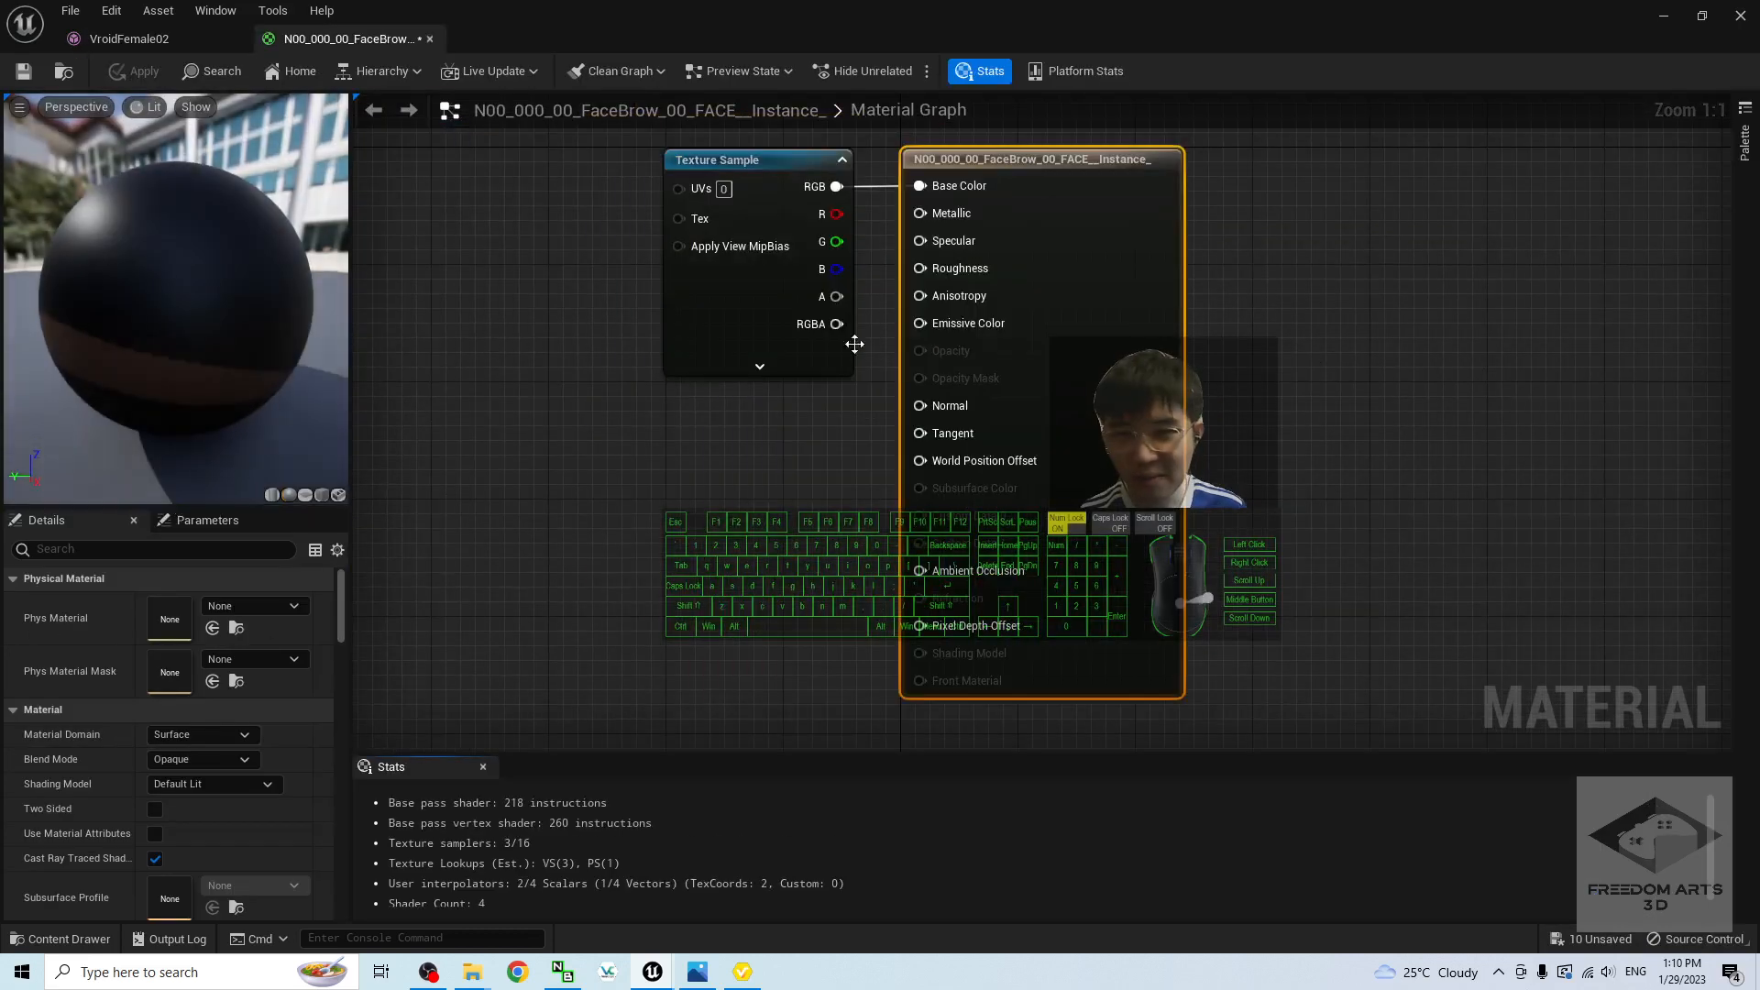
drag(762, 172, 663, 172)
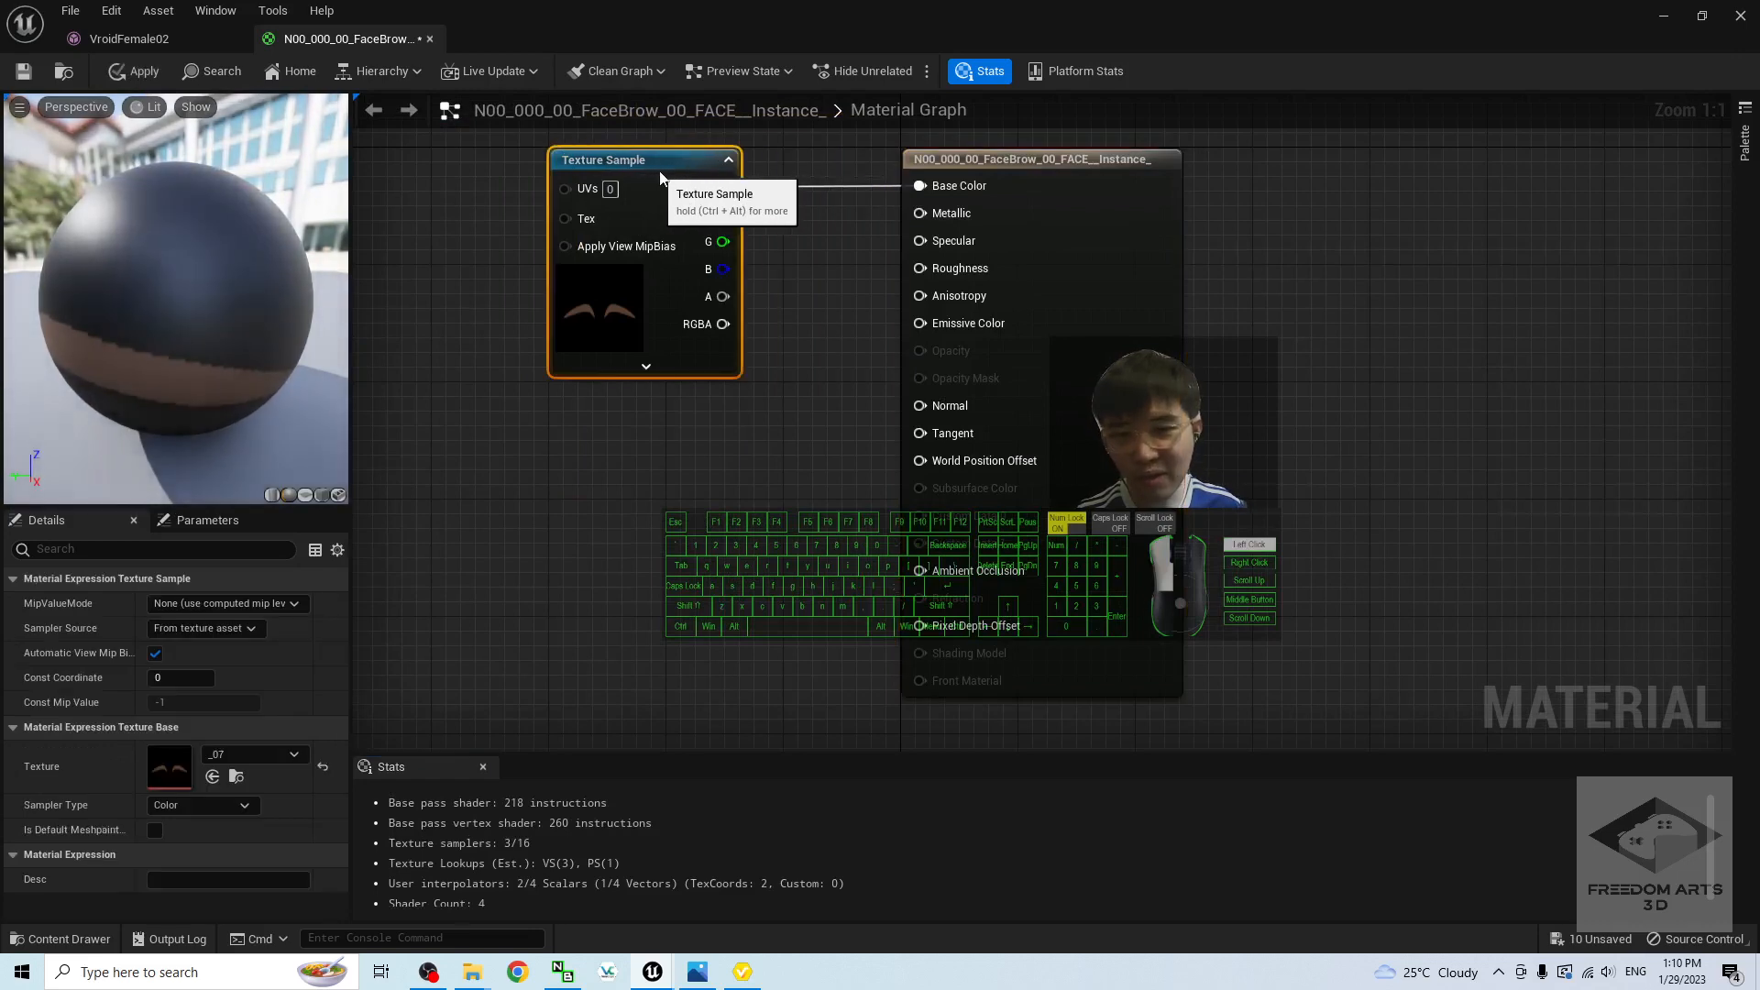
click(514, 584)
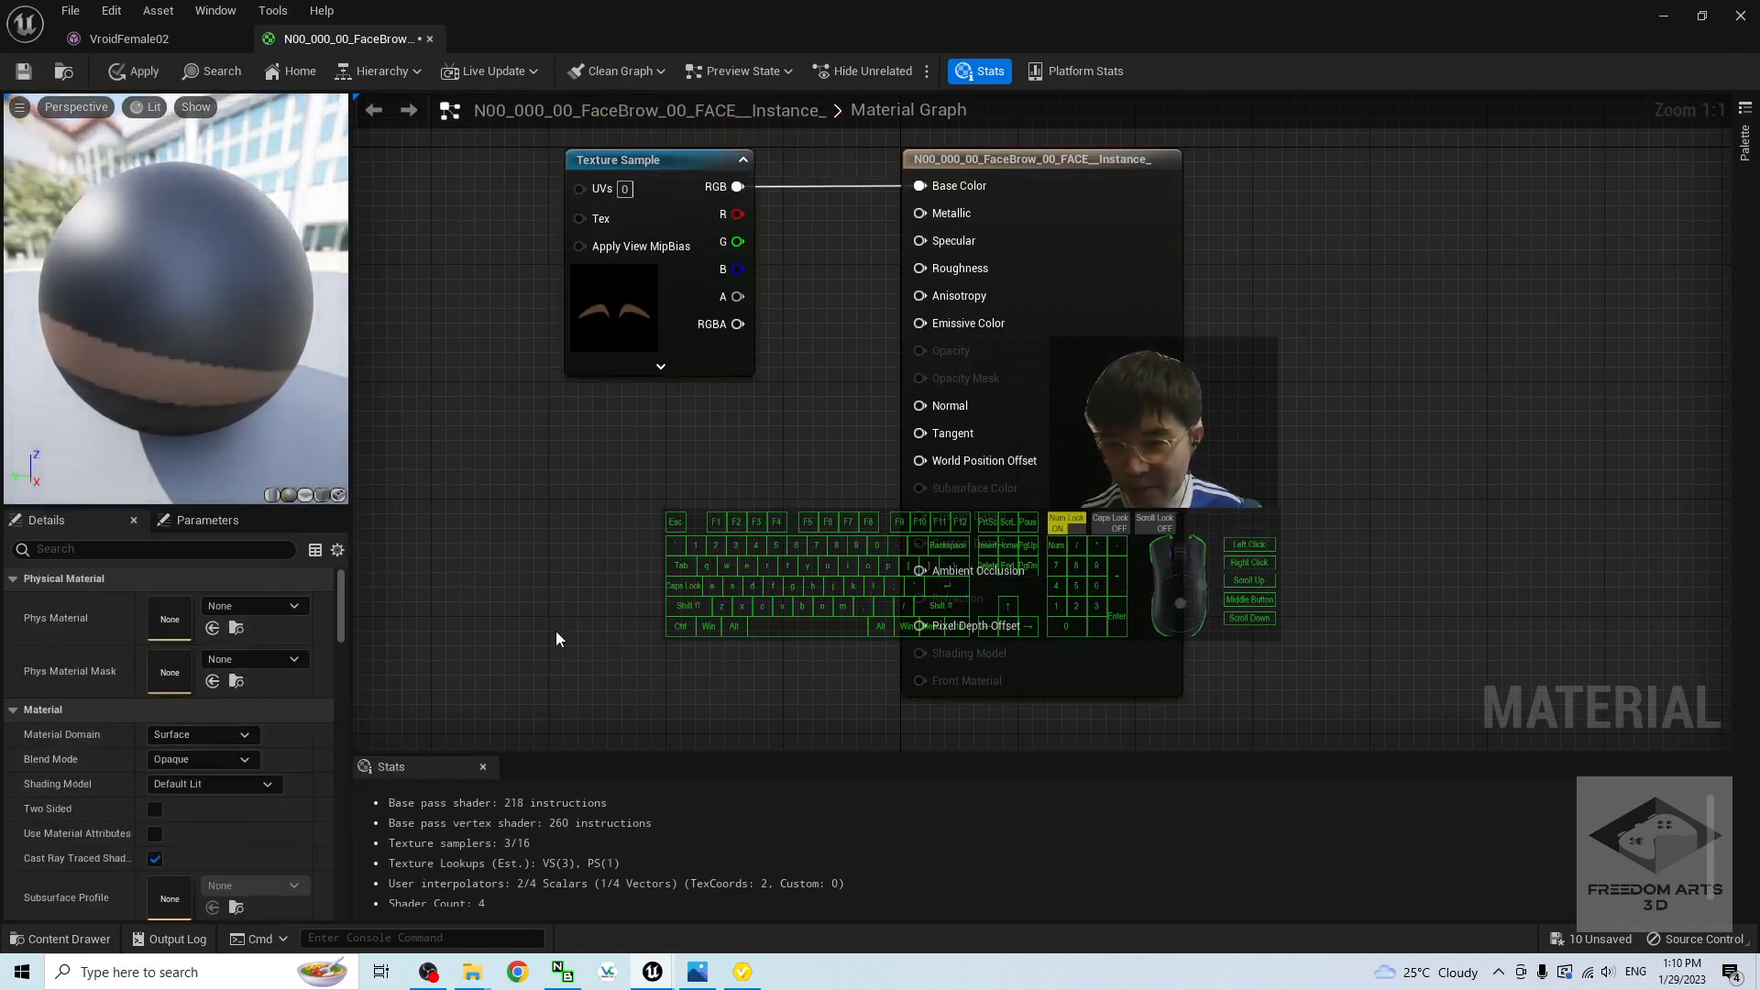
Step: Set the FaceBrow material's blend mode to Masked and connect the texture's alpha output to Opacity Mask
click(207, 760)
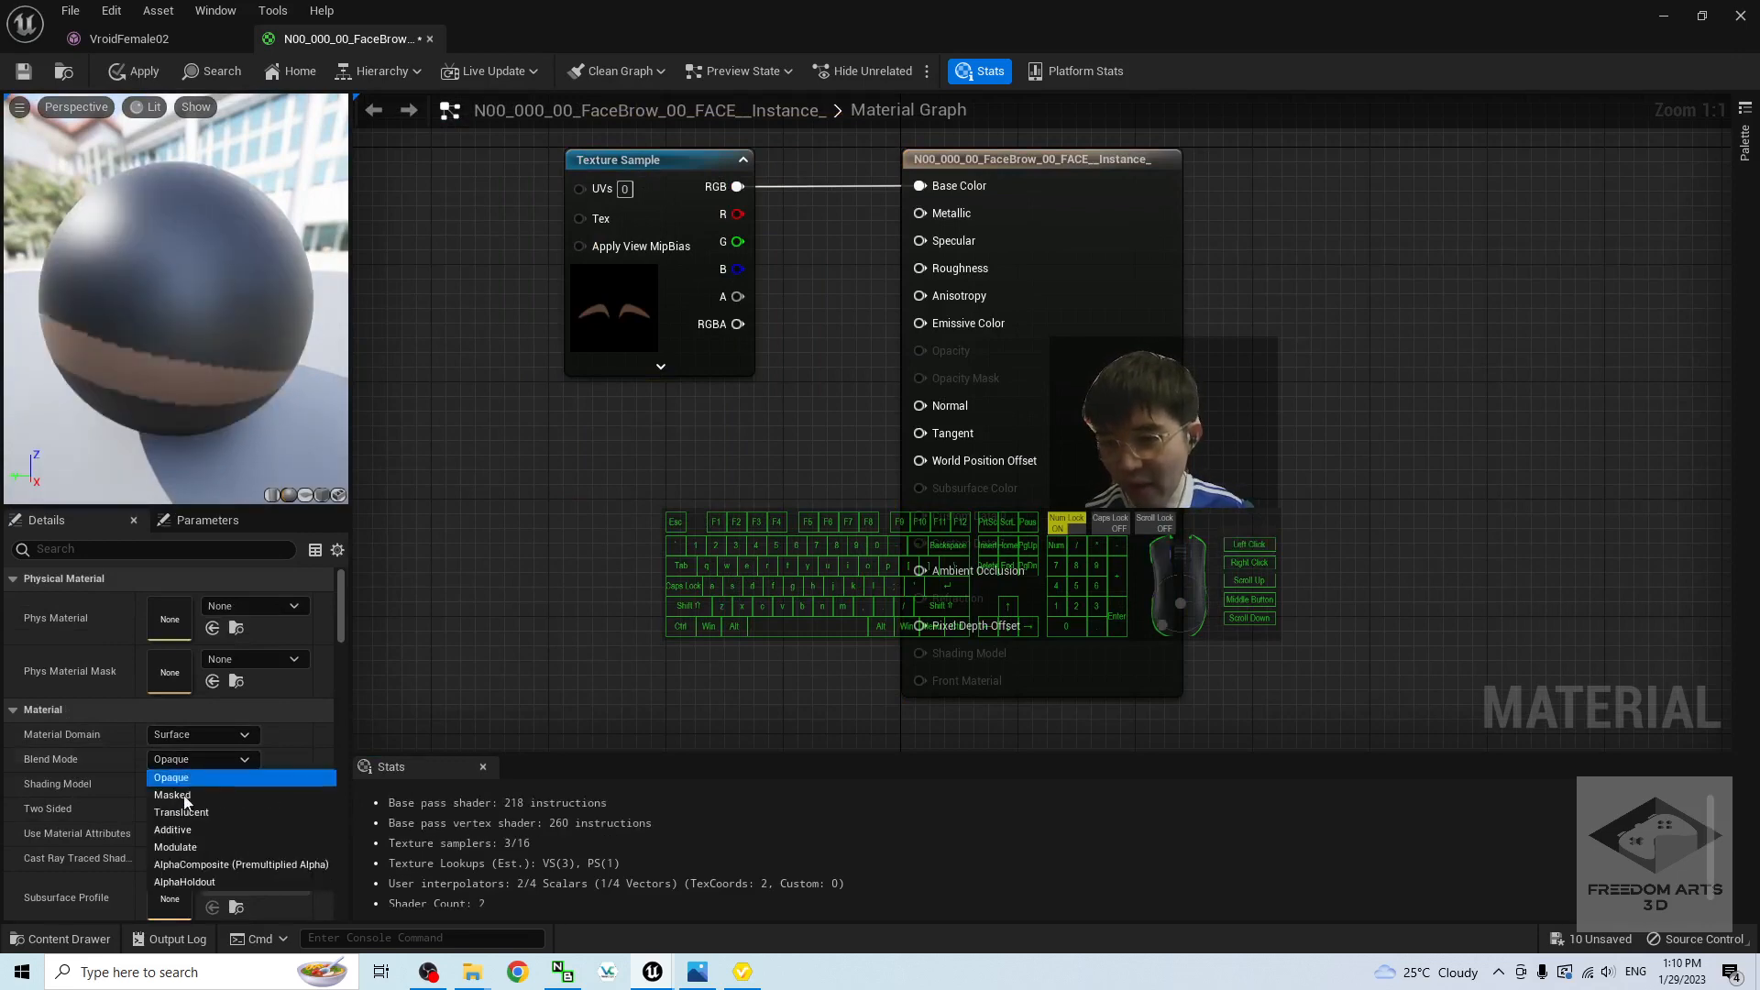
click(183, 795)
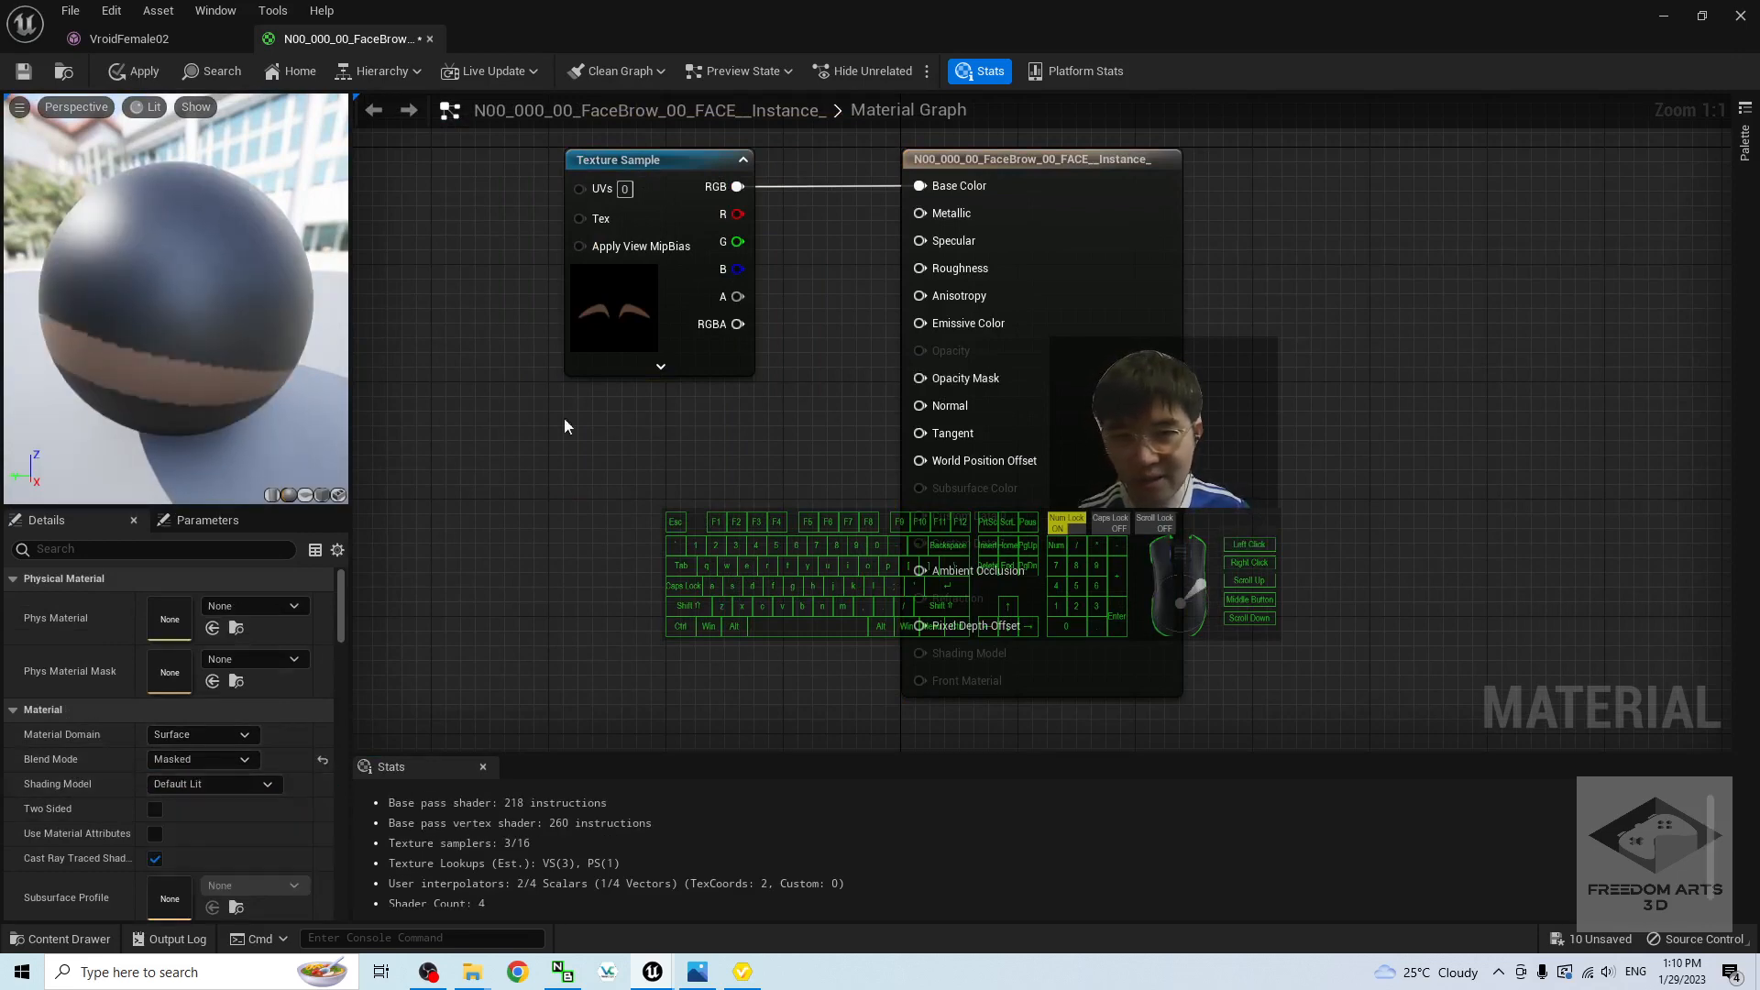
drag(738, 297, 919, 378)
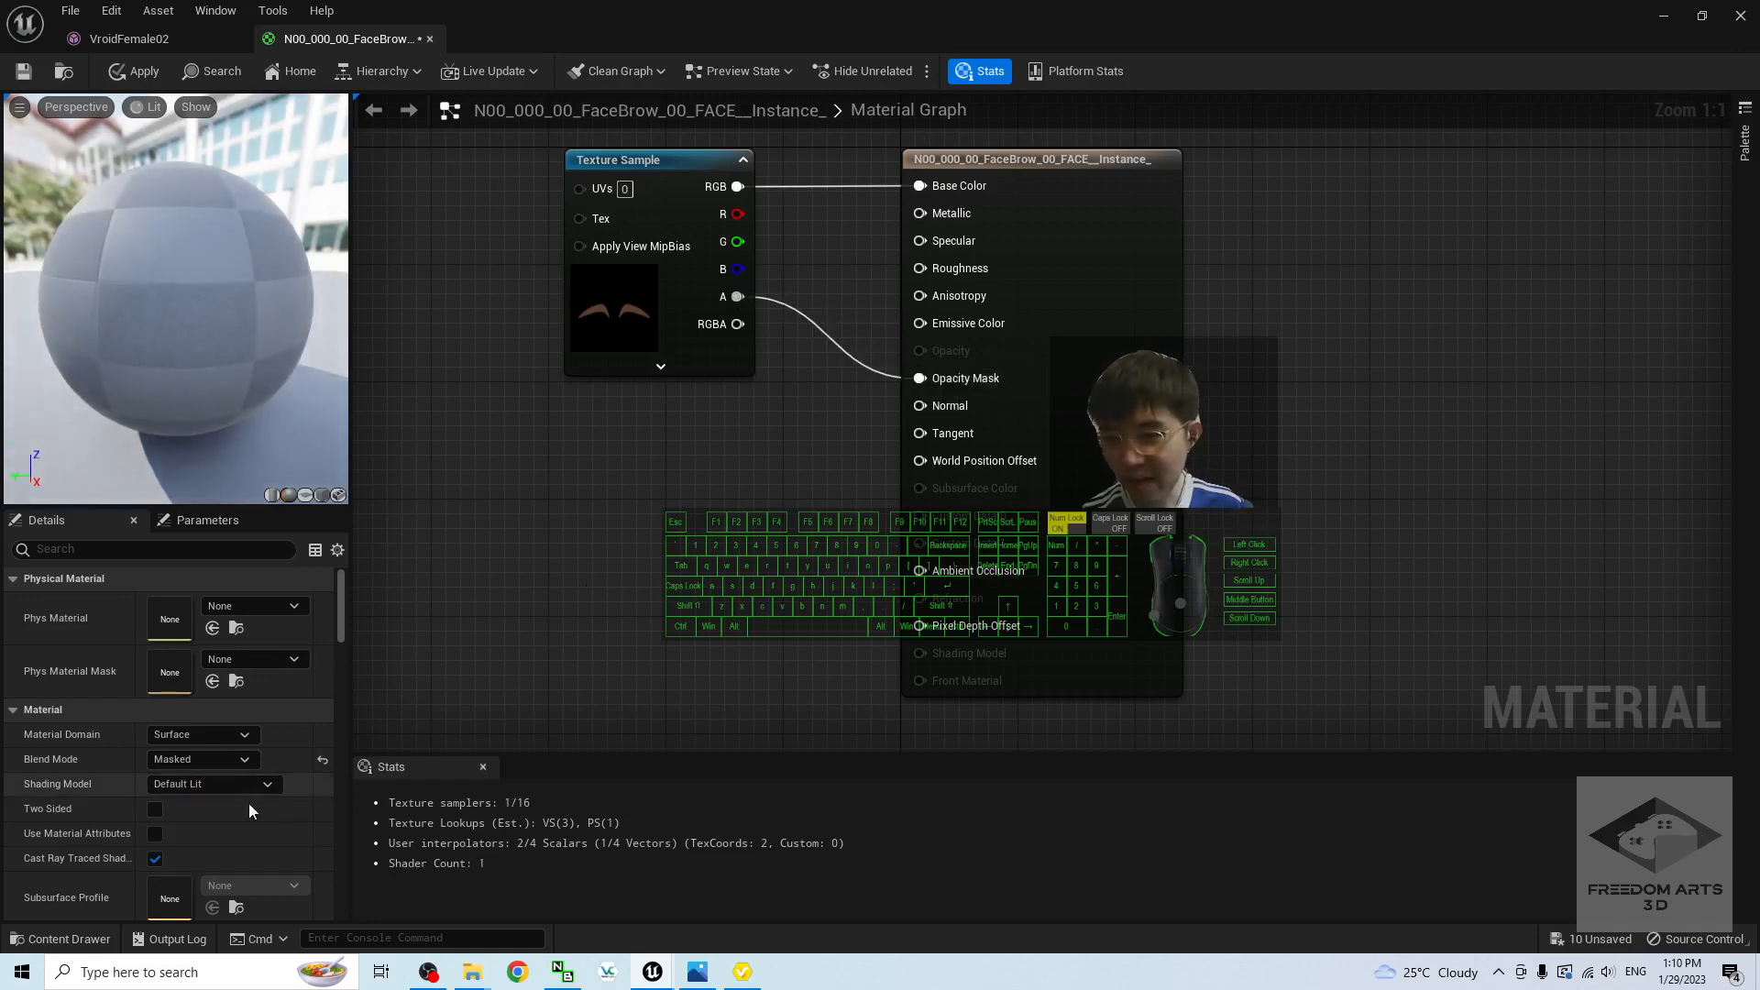
Step: Make the FaceBrow material two-sided and save it, returning to the VroidFemale02 mesh with a wider material slot list
click(154, 810)
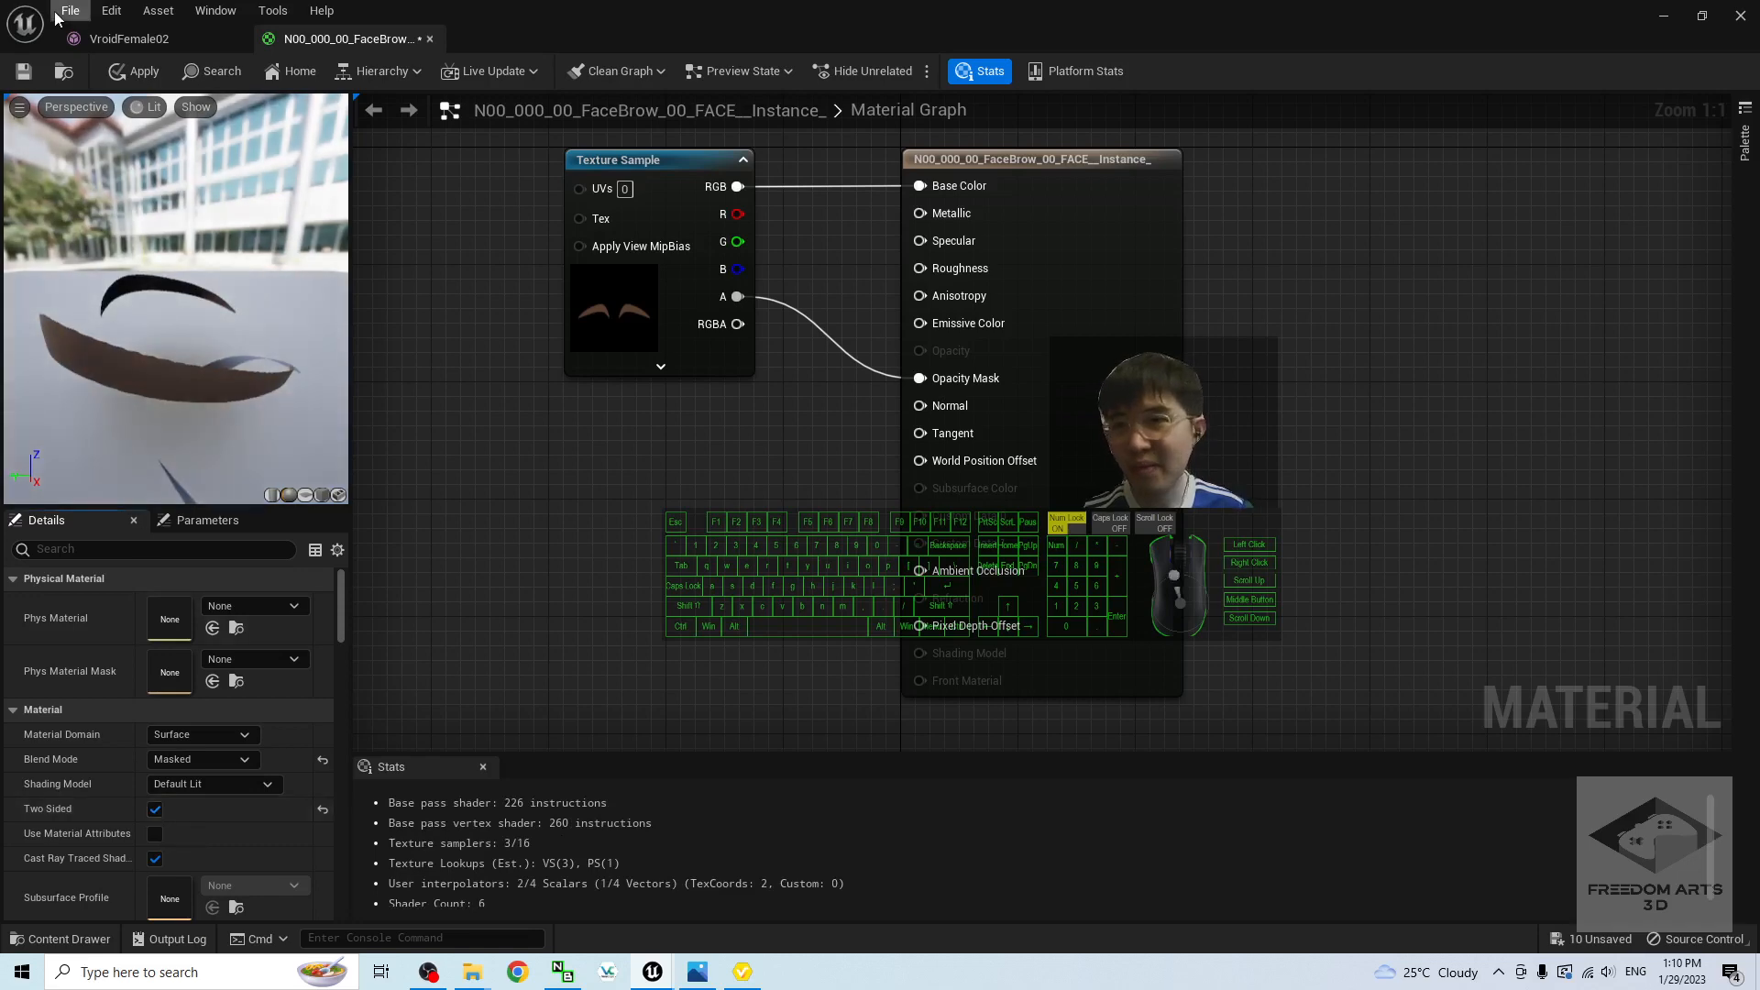
click(22, 72)
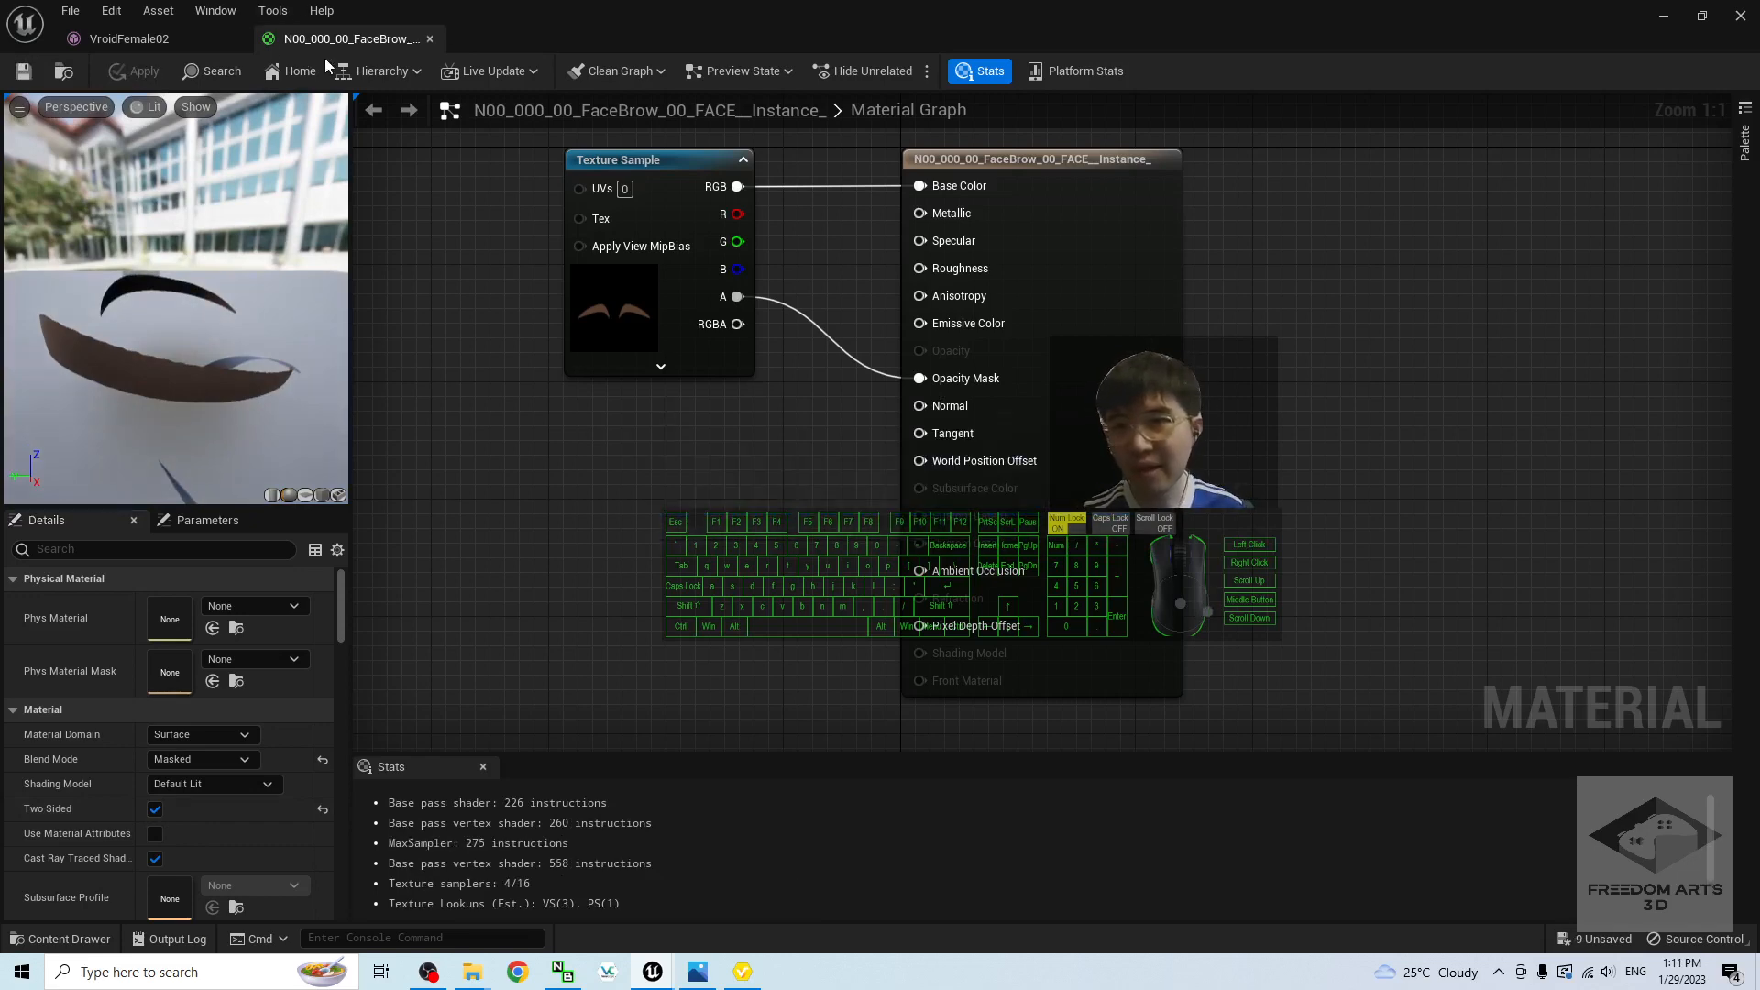
click(430, 42)
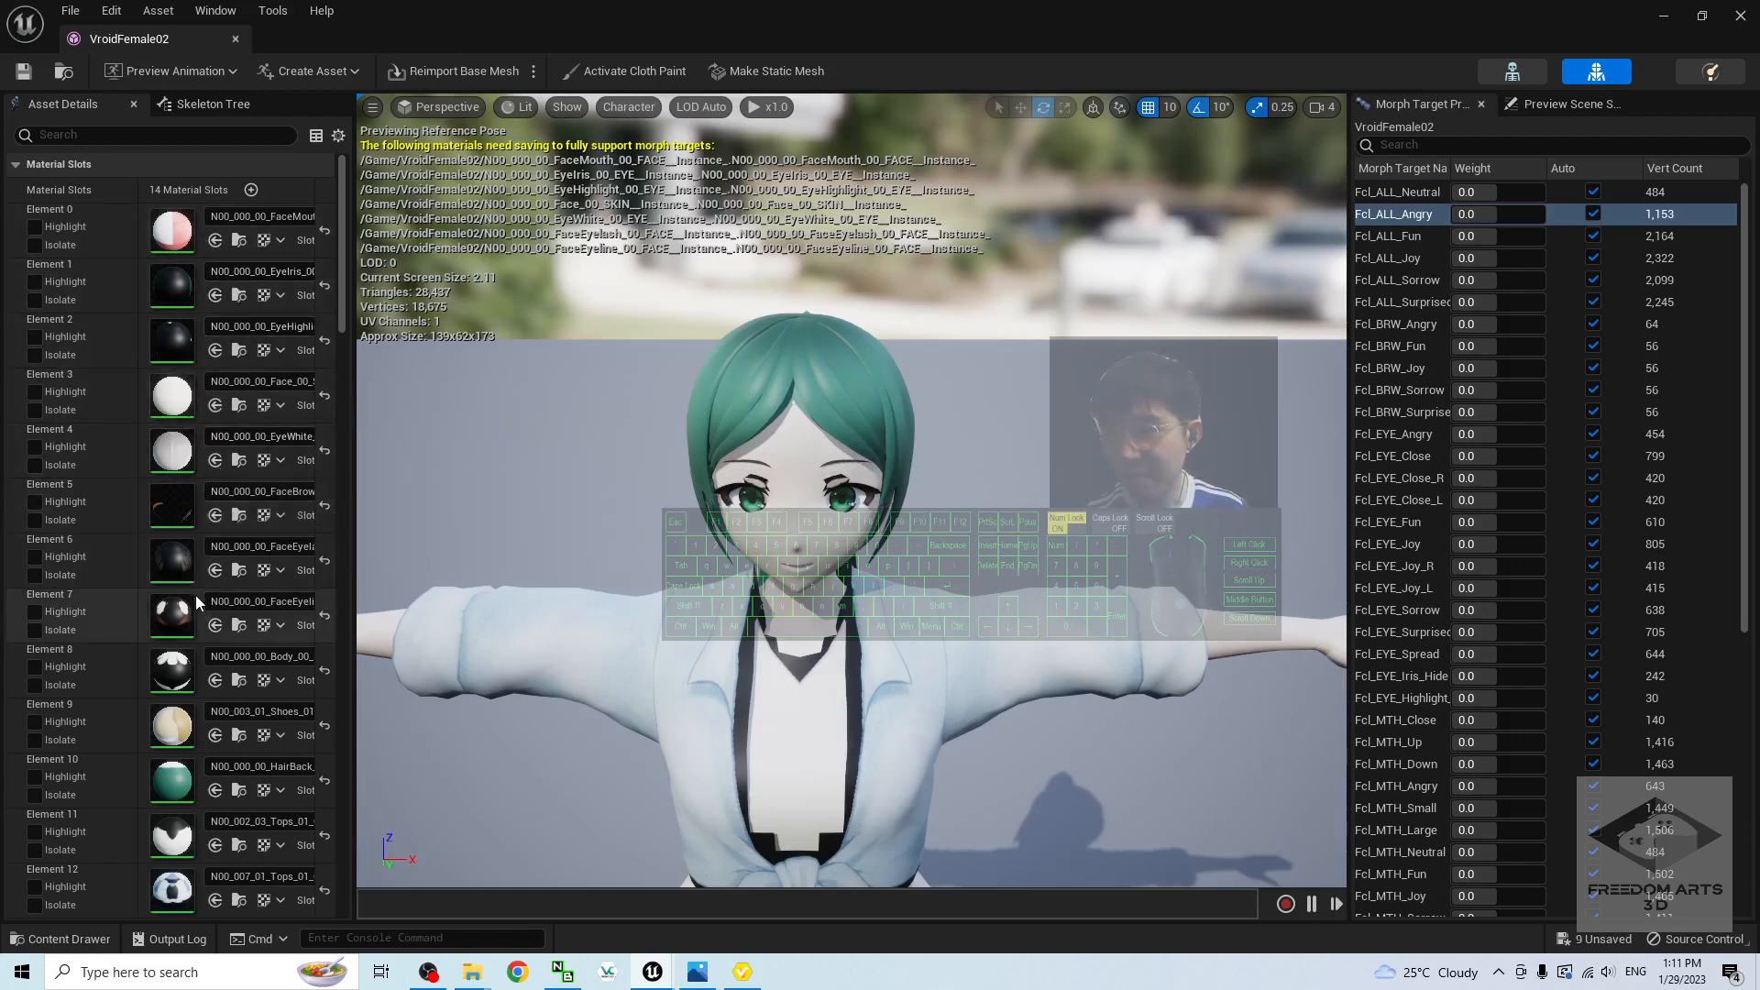
drag(355, 541, 401, 540)
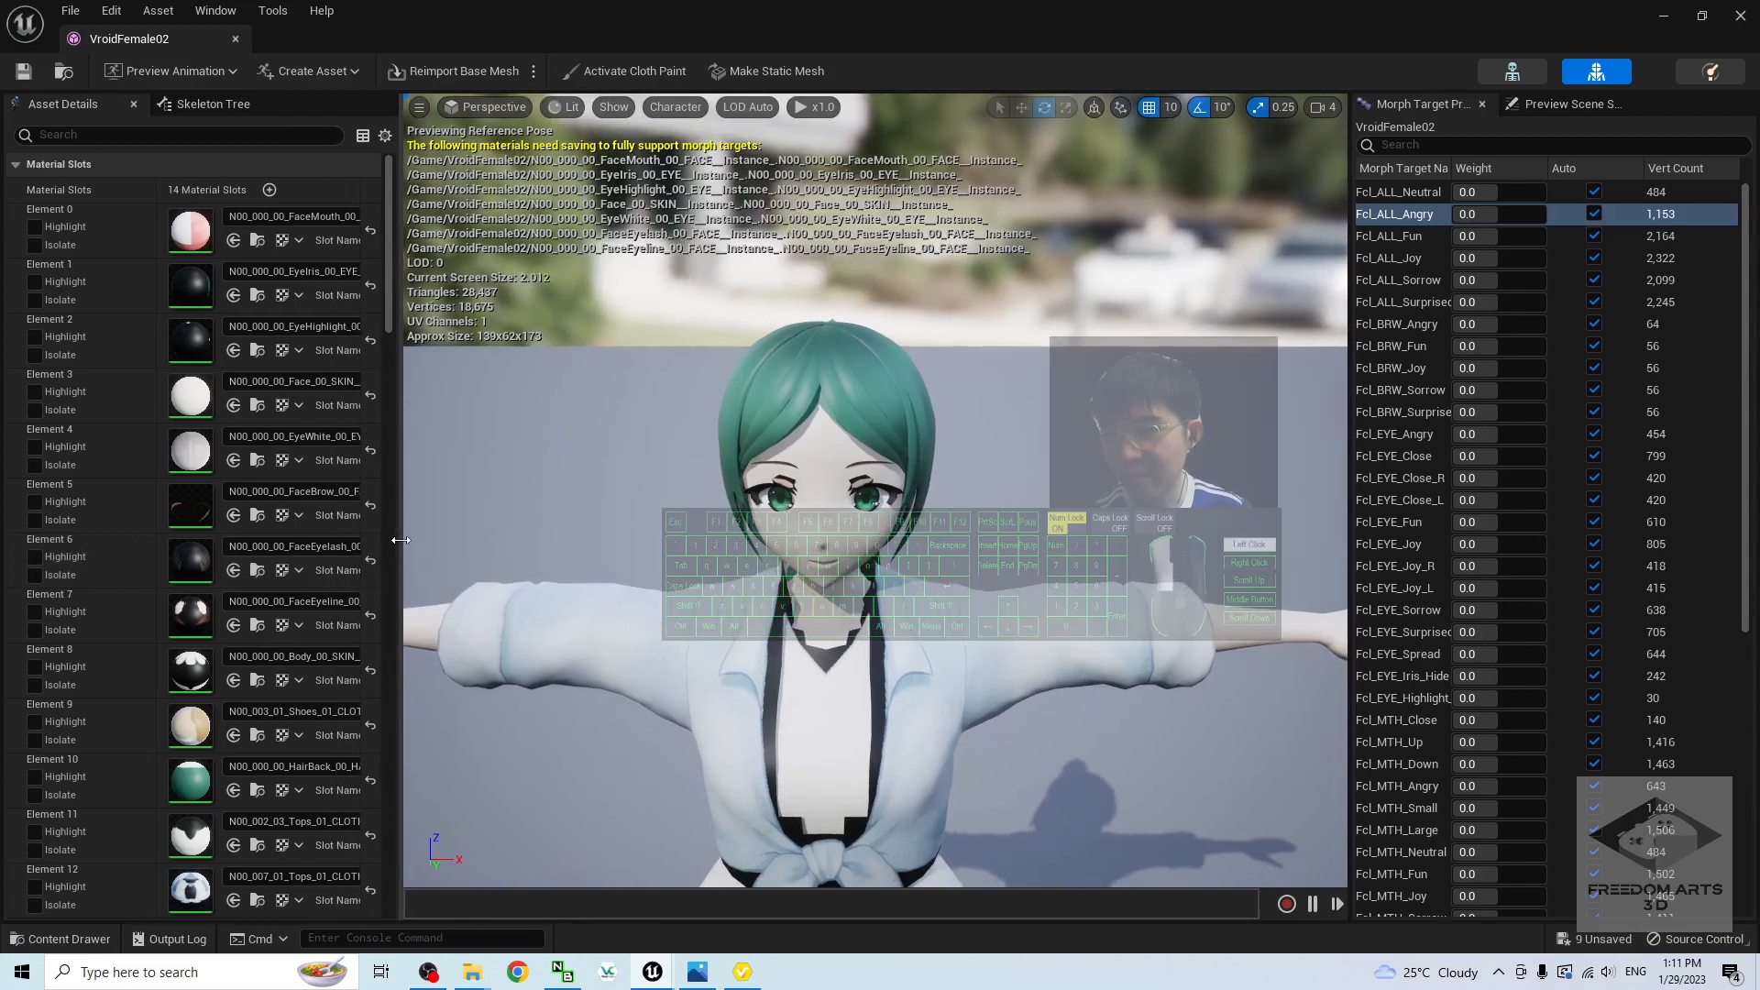
Step: Open the FaceEyeline material from Element 7 and move its Texture Sample node farther from the material's result node
double_click(184, 613)
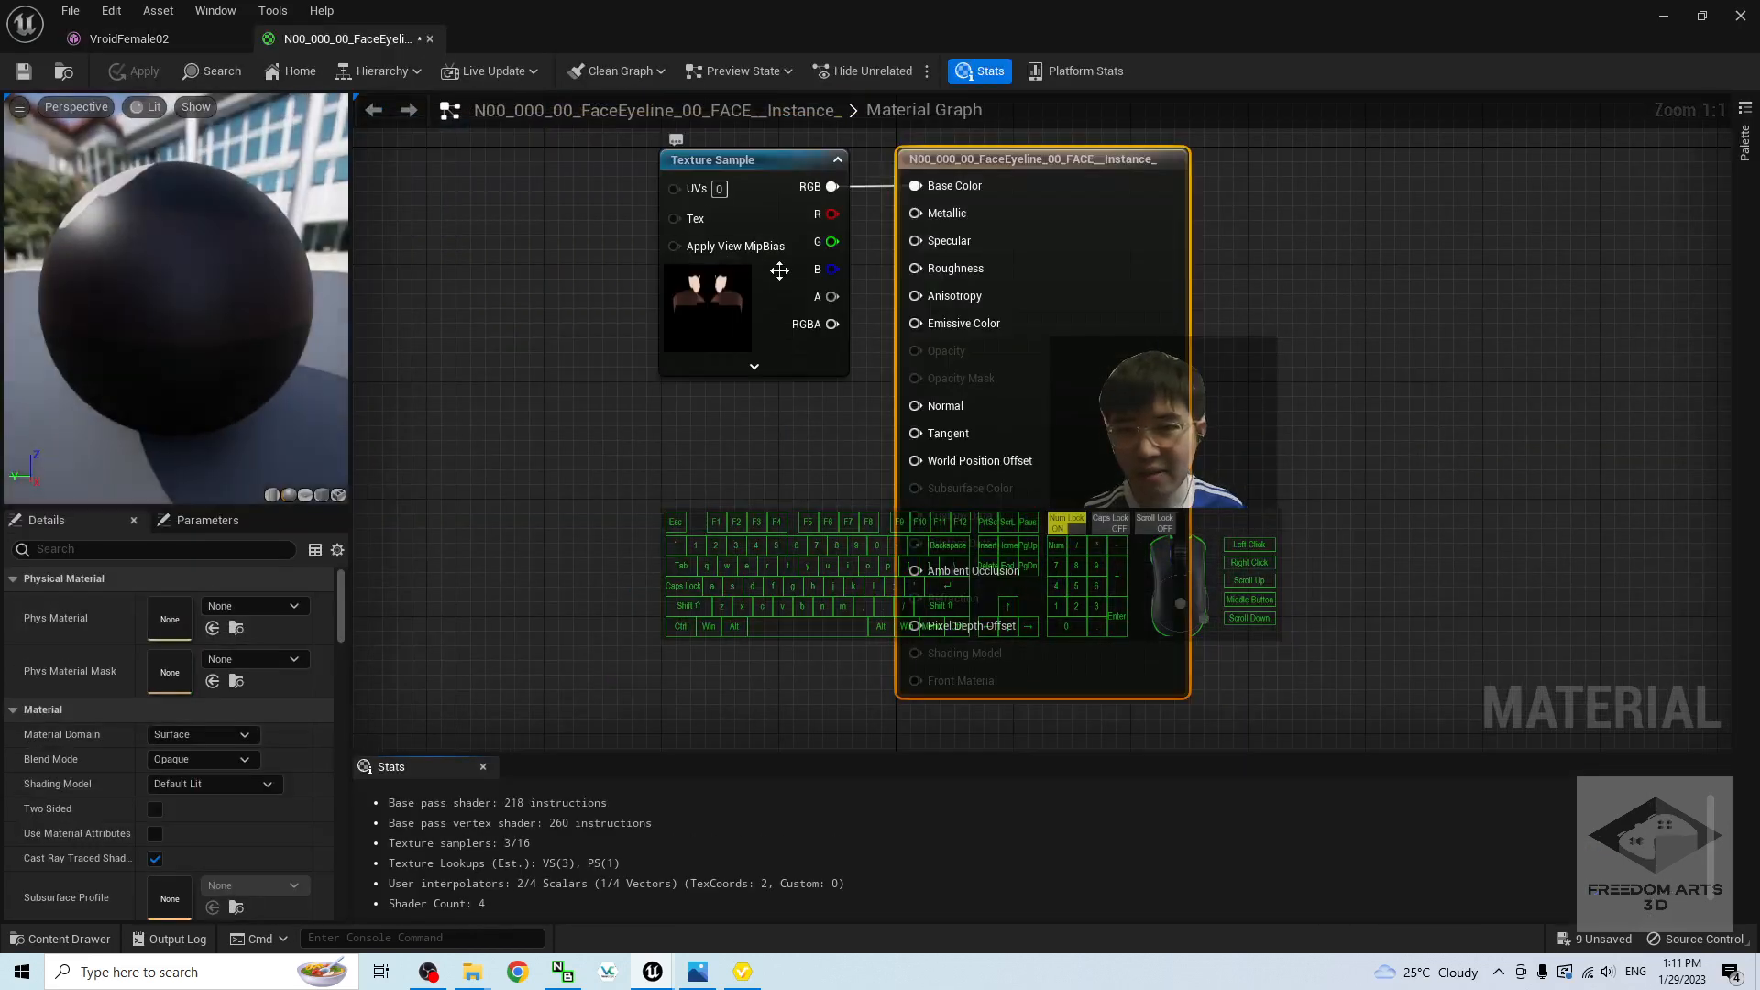
drag(779, 271, 680, 300)
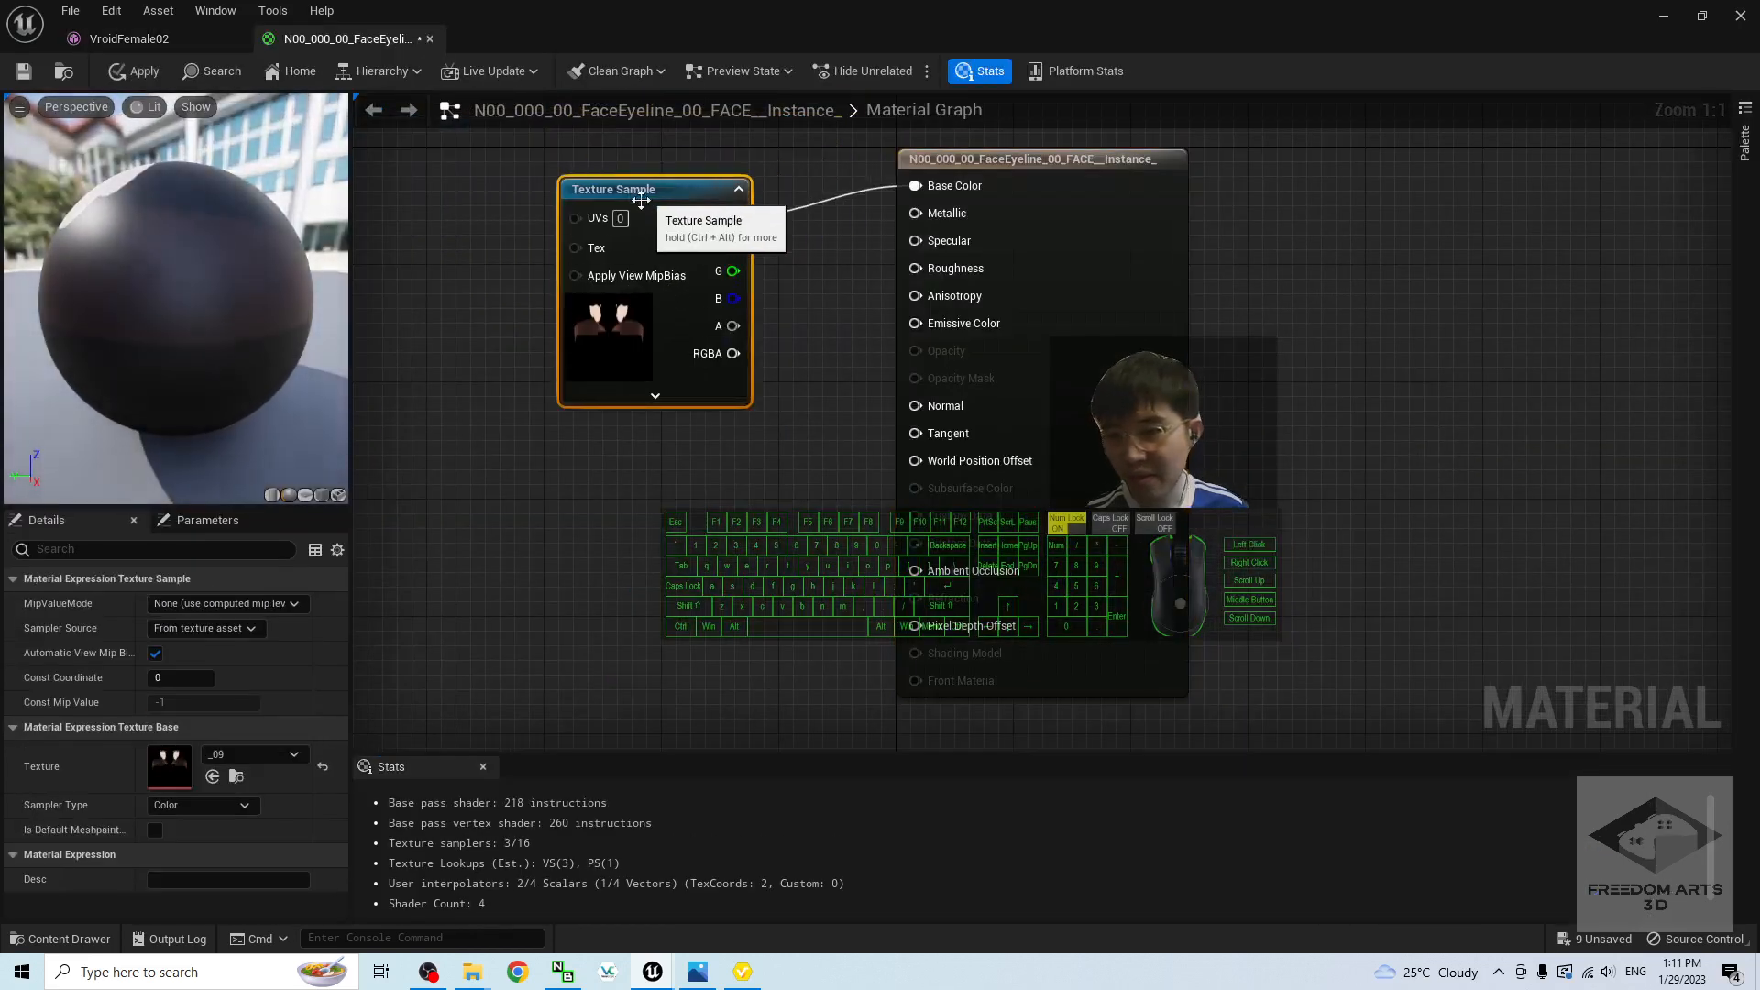
click(550, 473)
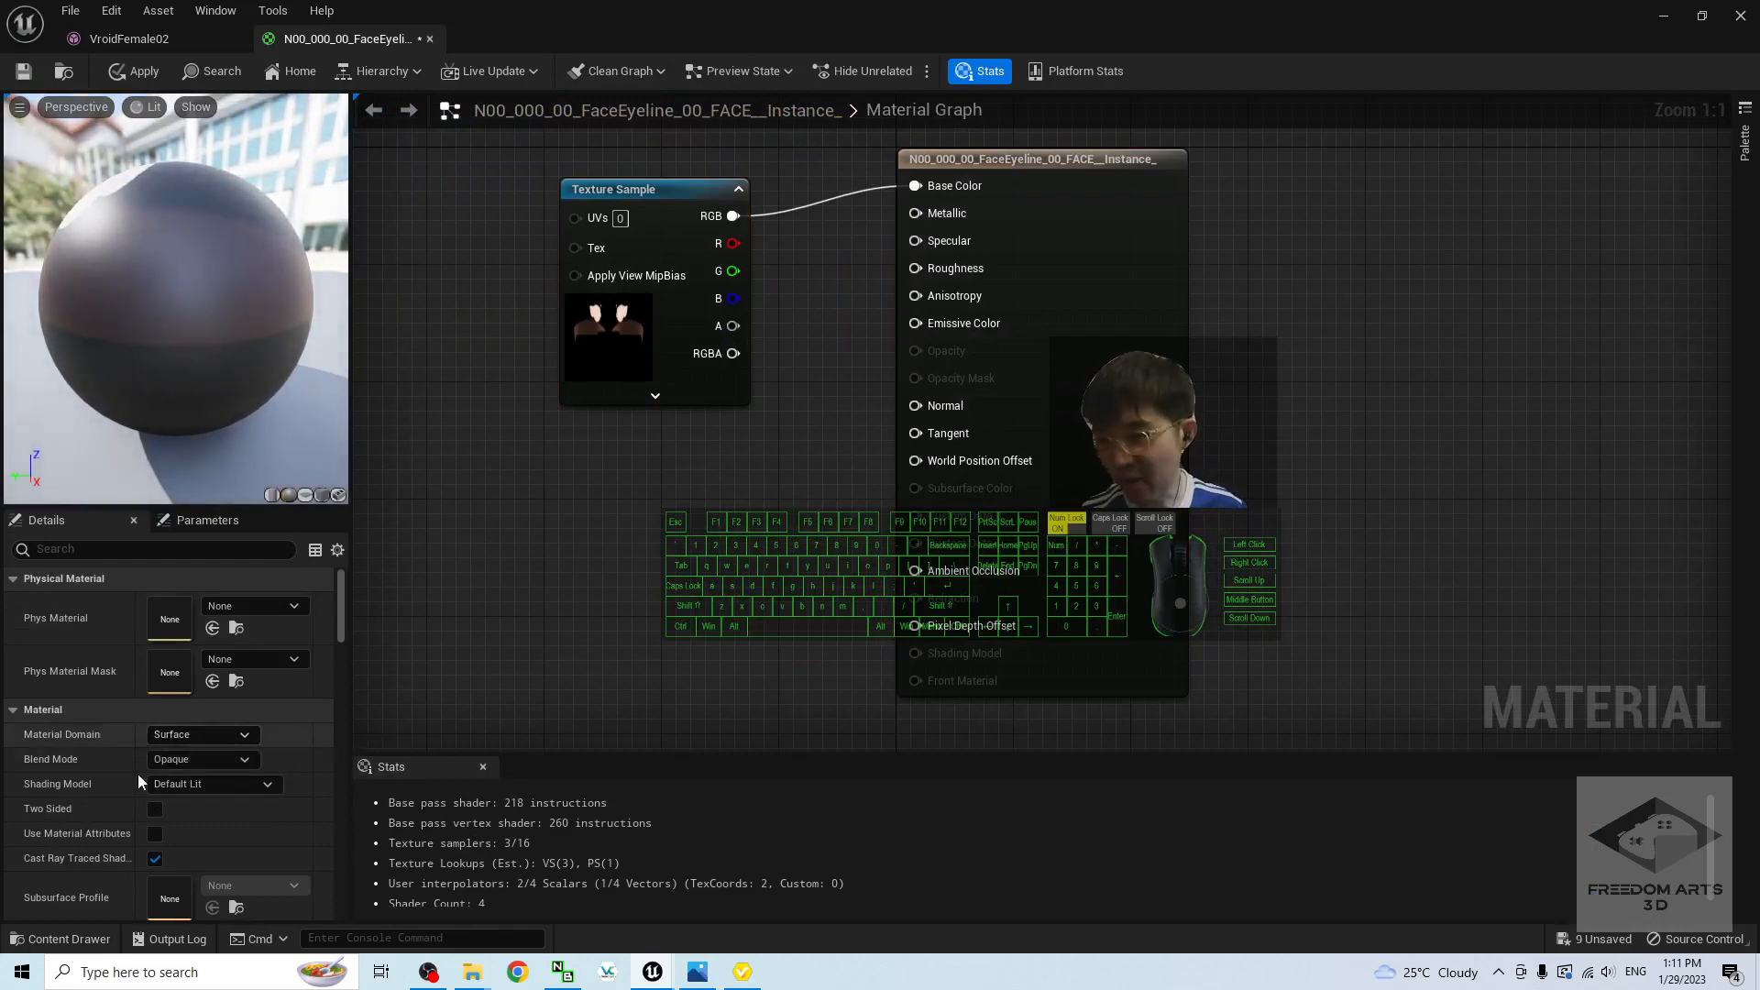
Step: Make the FaceEyeline material two-sided and set its blend mode to Masked
click(155, 809)
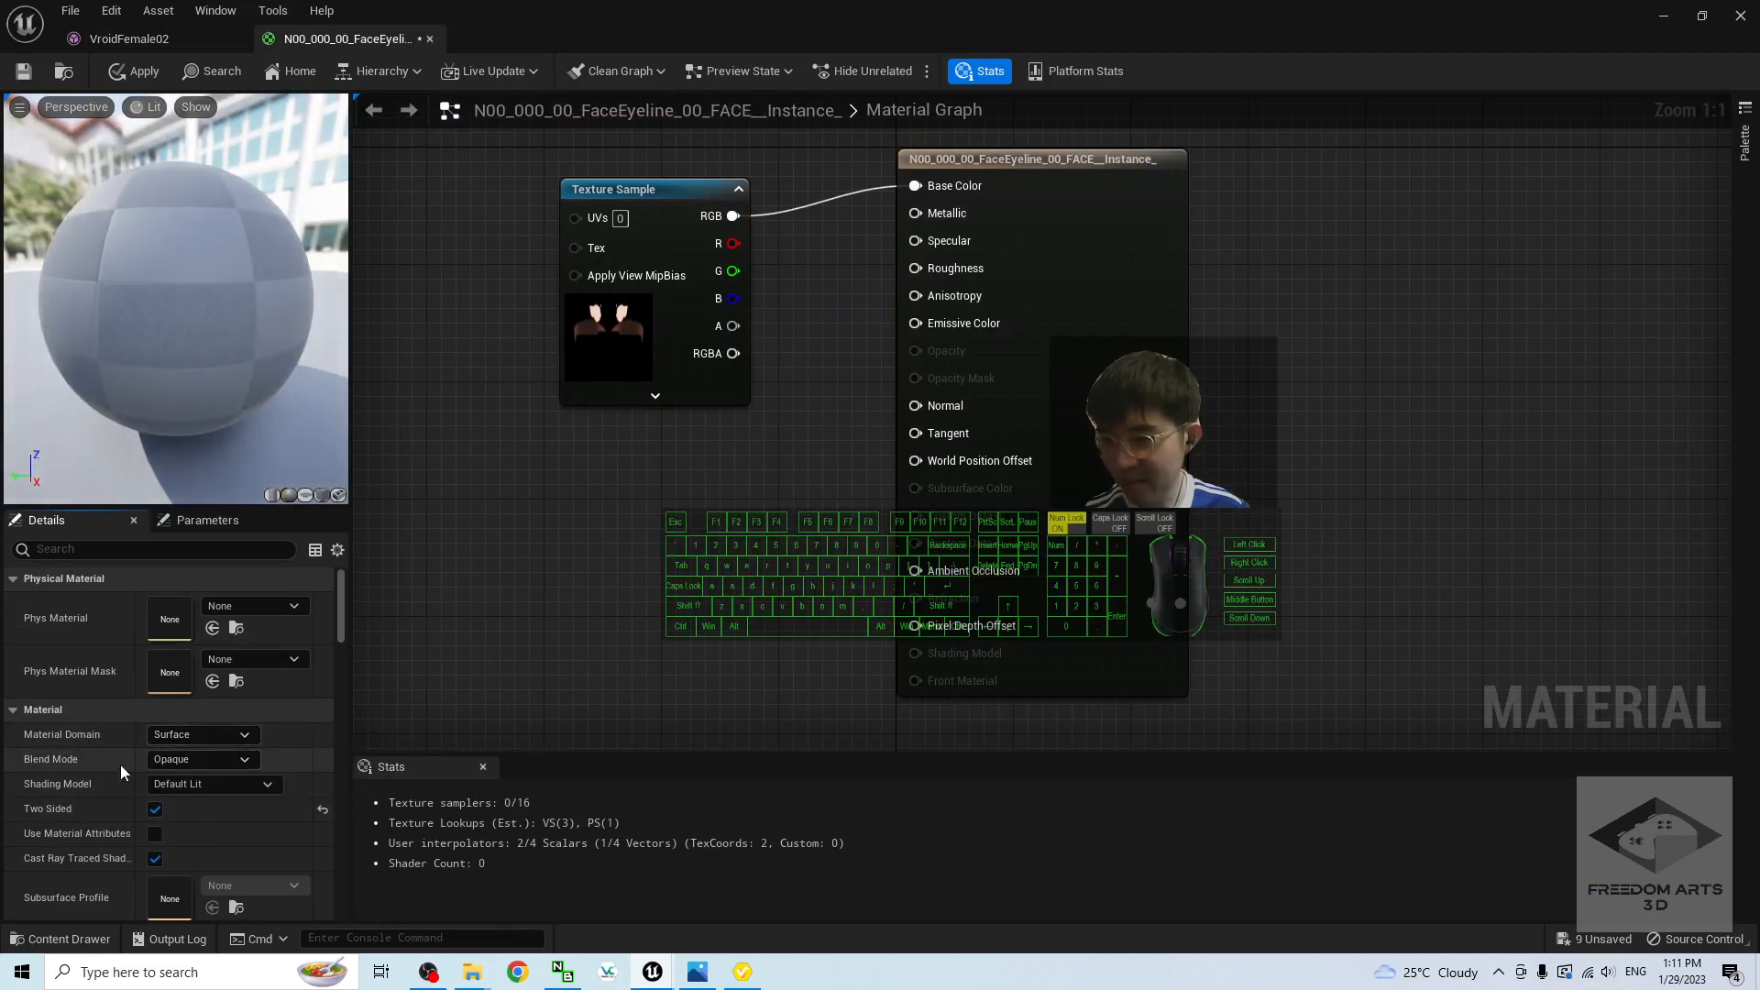
click(209, 756)
click(188, 799)
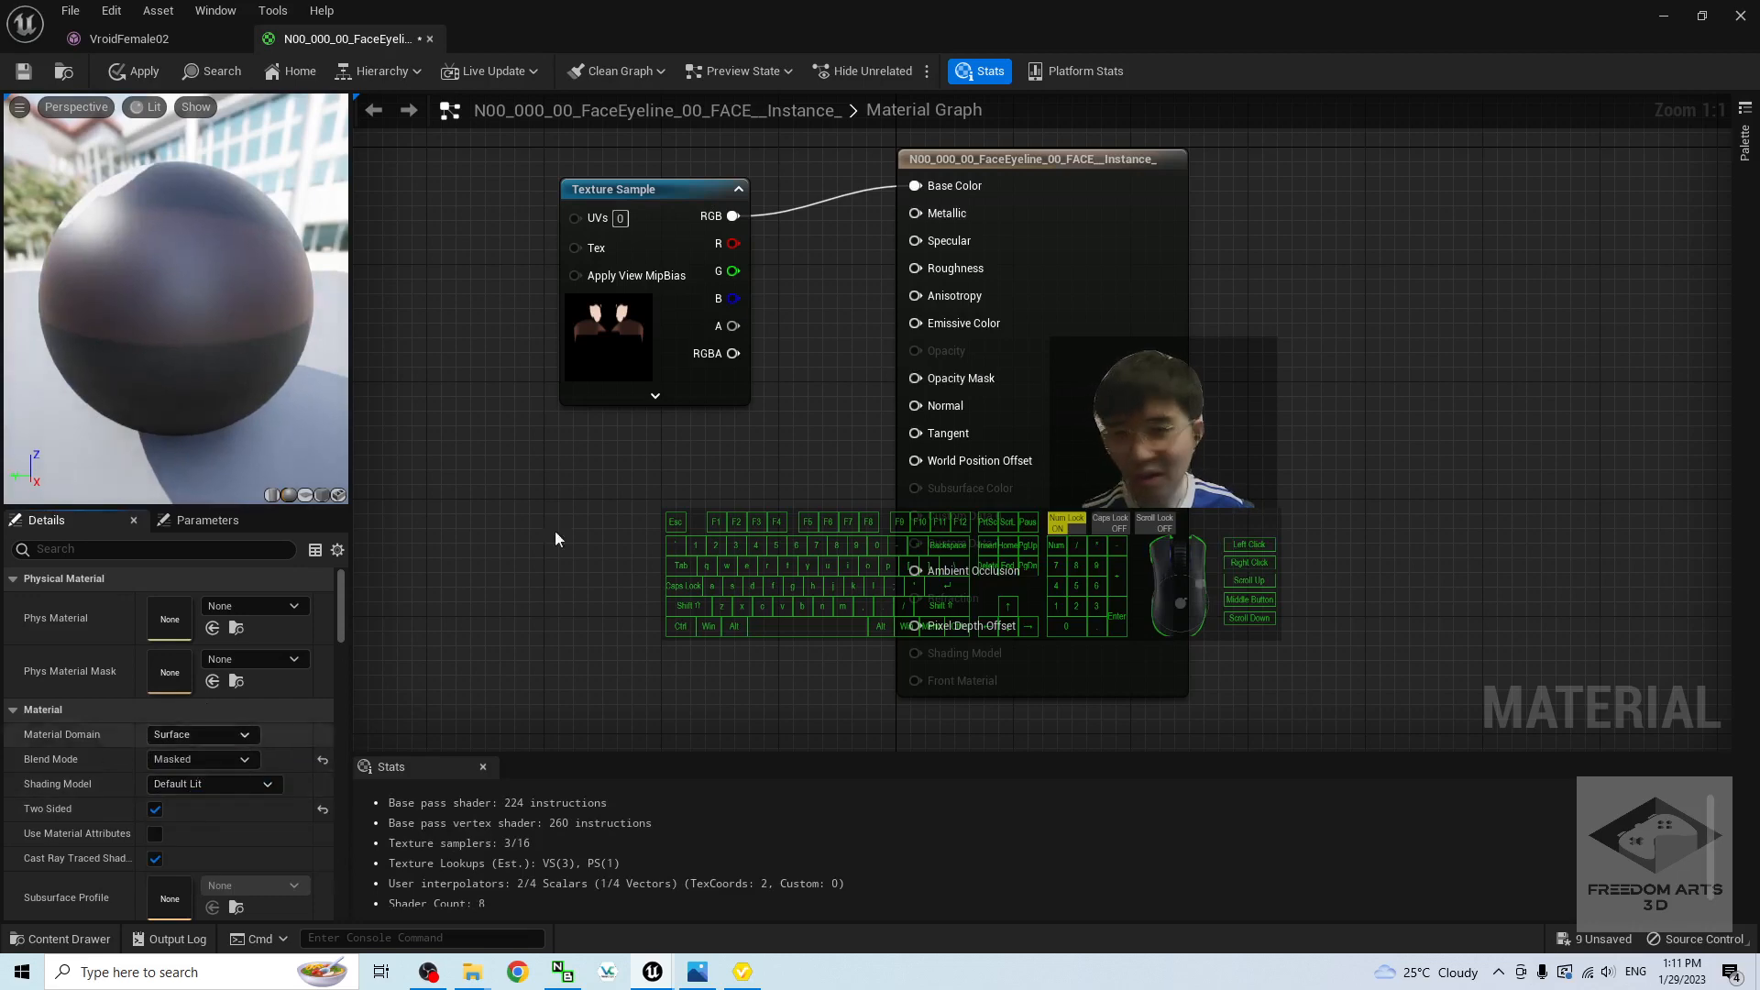
Step: Connect the FaceEyeline texture's alpha output to Opacity Mask, then save and close the material
drag(733, 326, 918, 381)
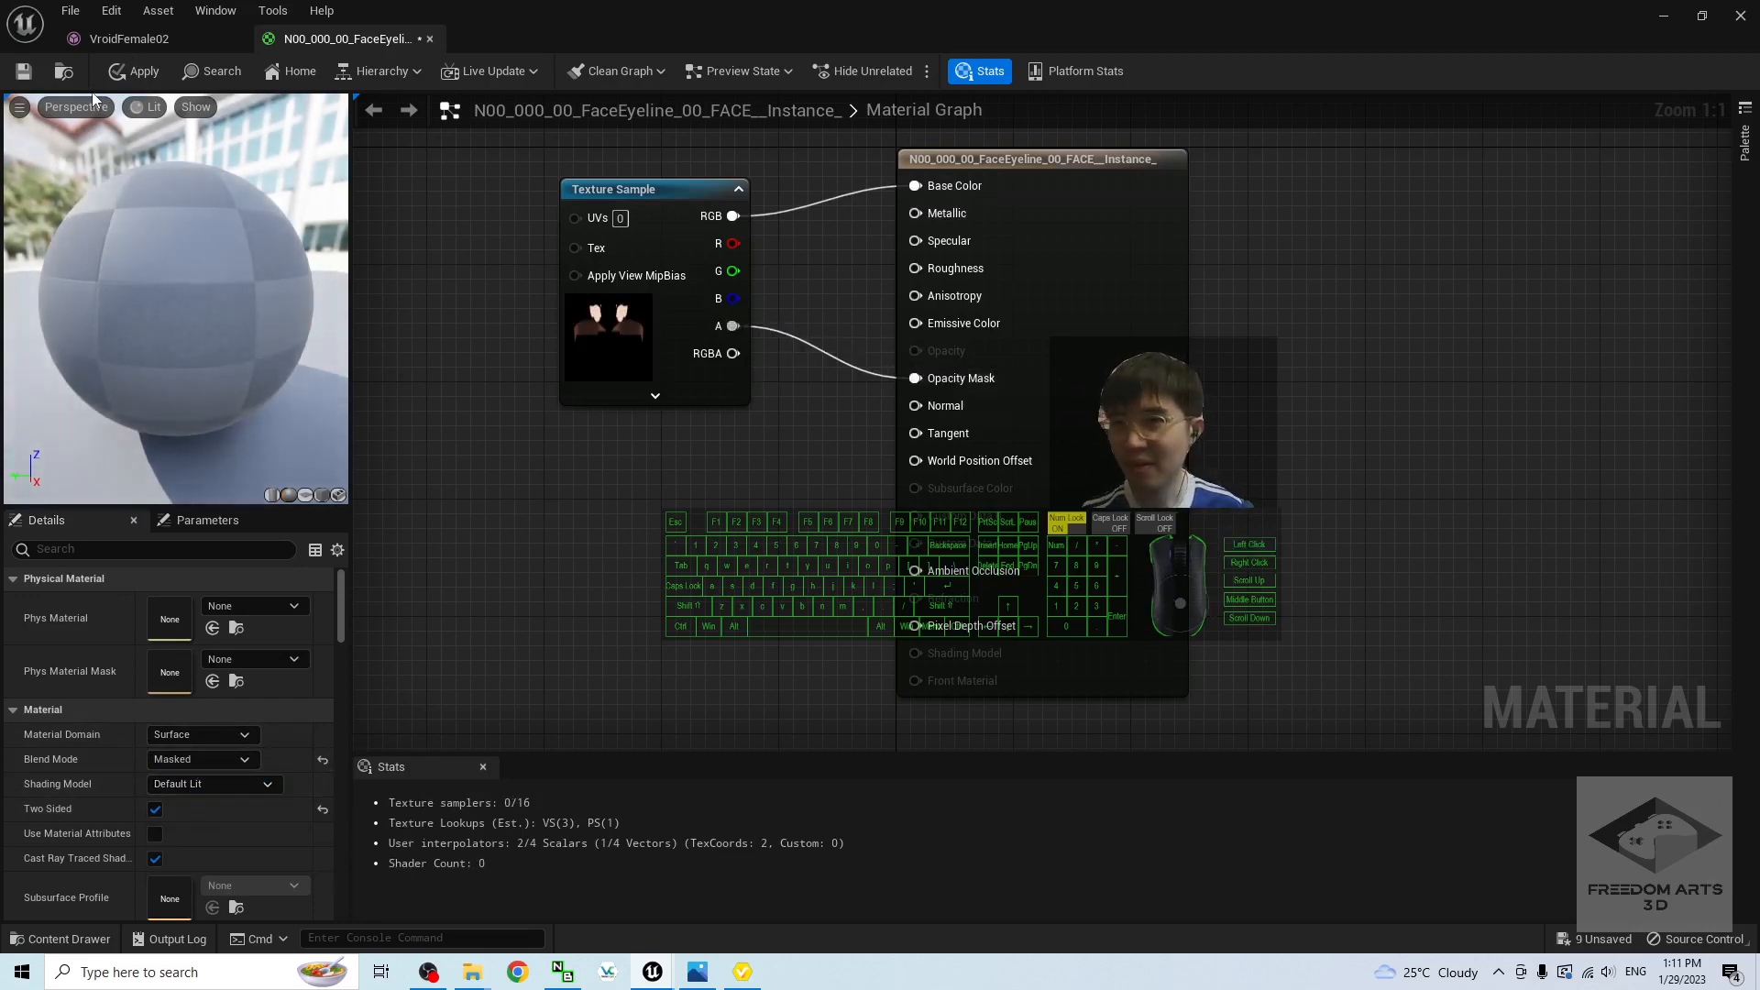
click(20, 79)
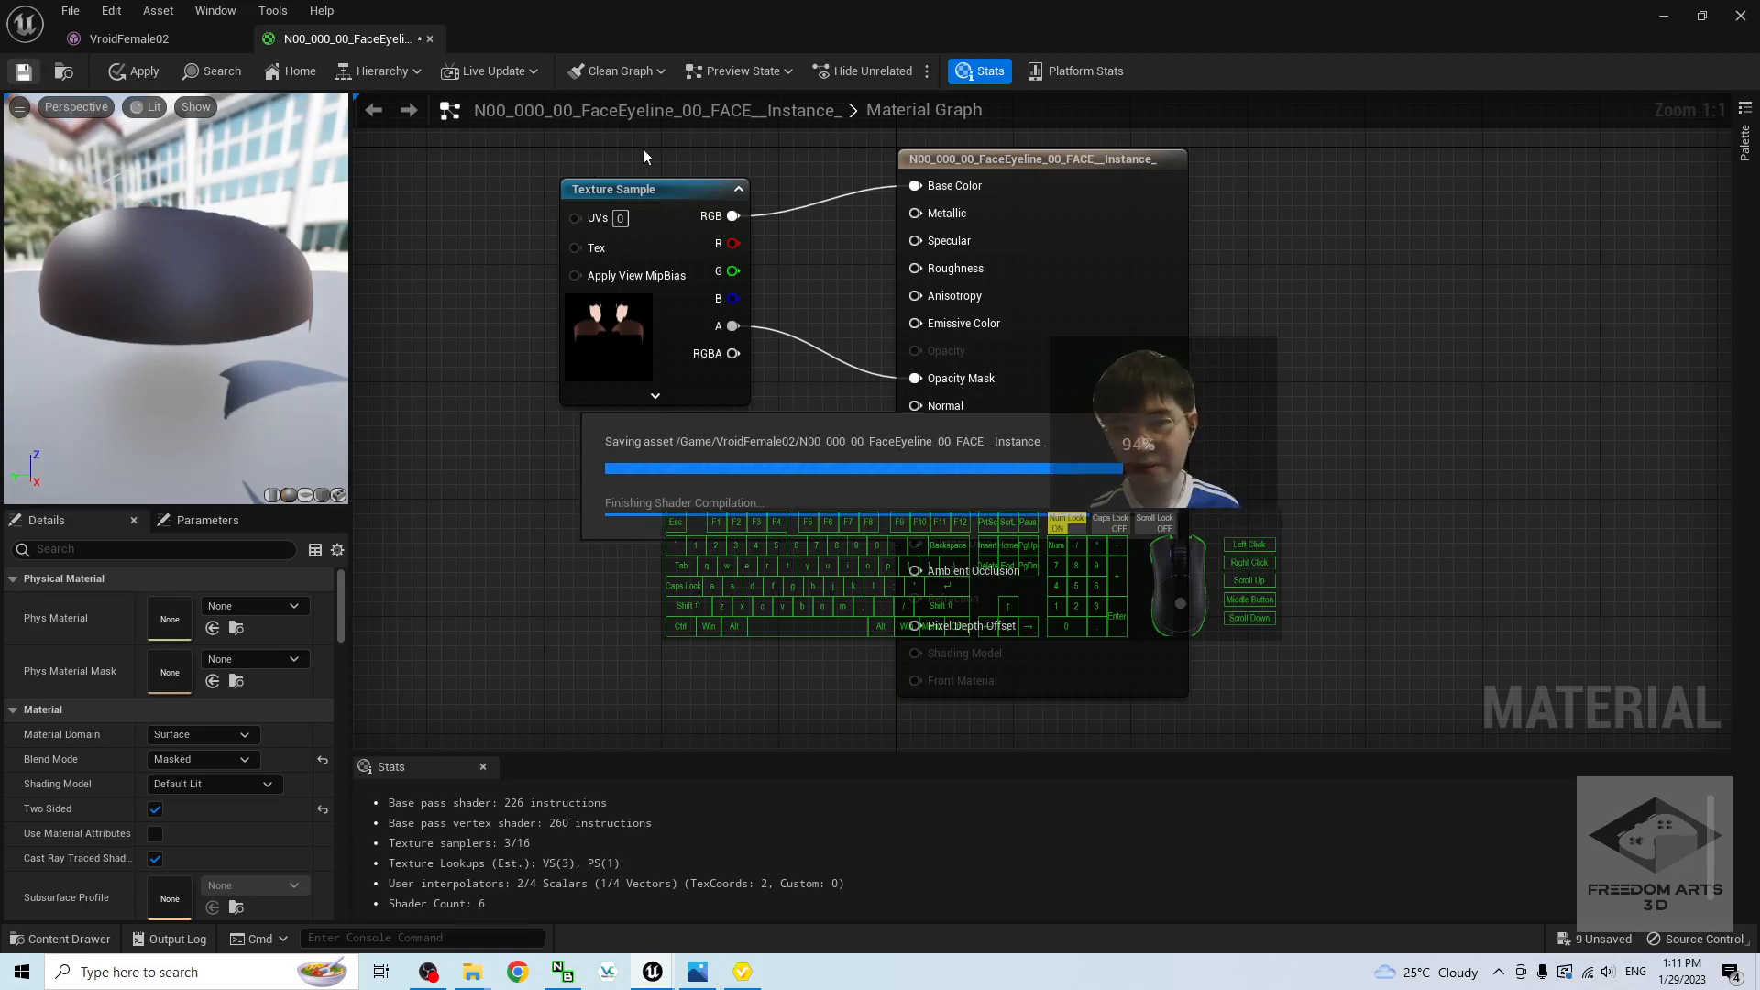
click(430, 39)
Step: Open the N00_002_03_Tops_01_CLOTH material from Element 11 and make it two-sided with the Masked blend mode
scroll(902, 363, down, 4)
scroll(880, 498, up, 7)
scroll(893, 498, down, 4)
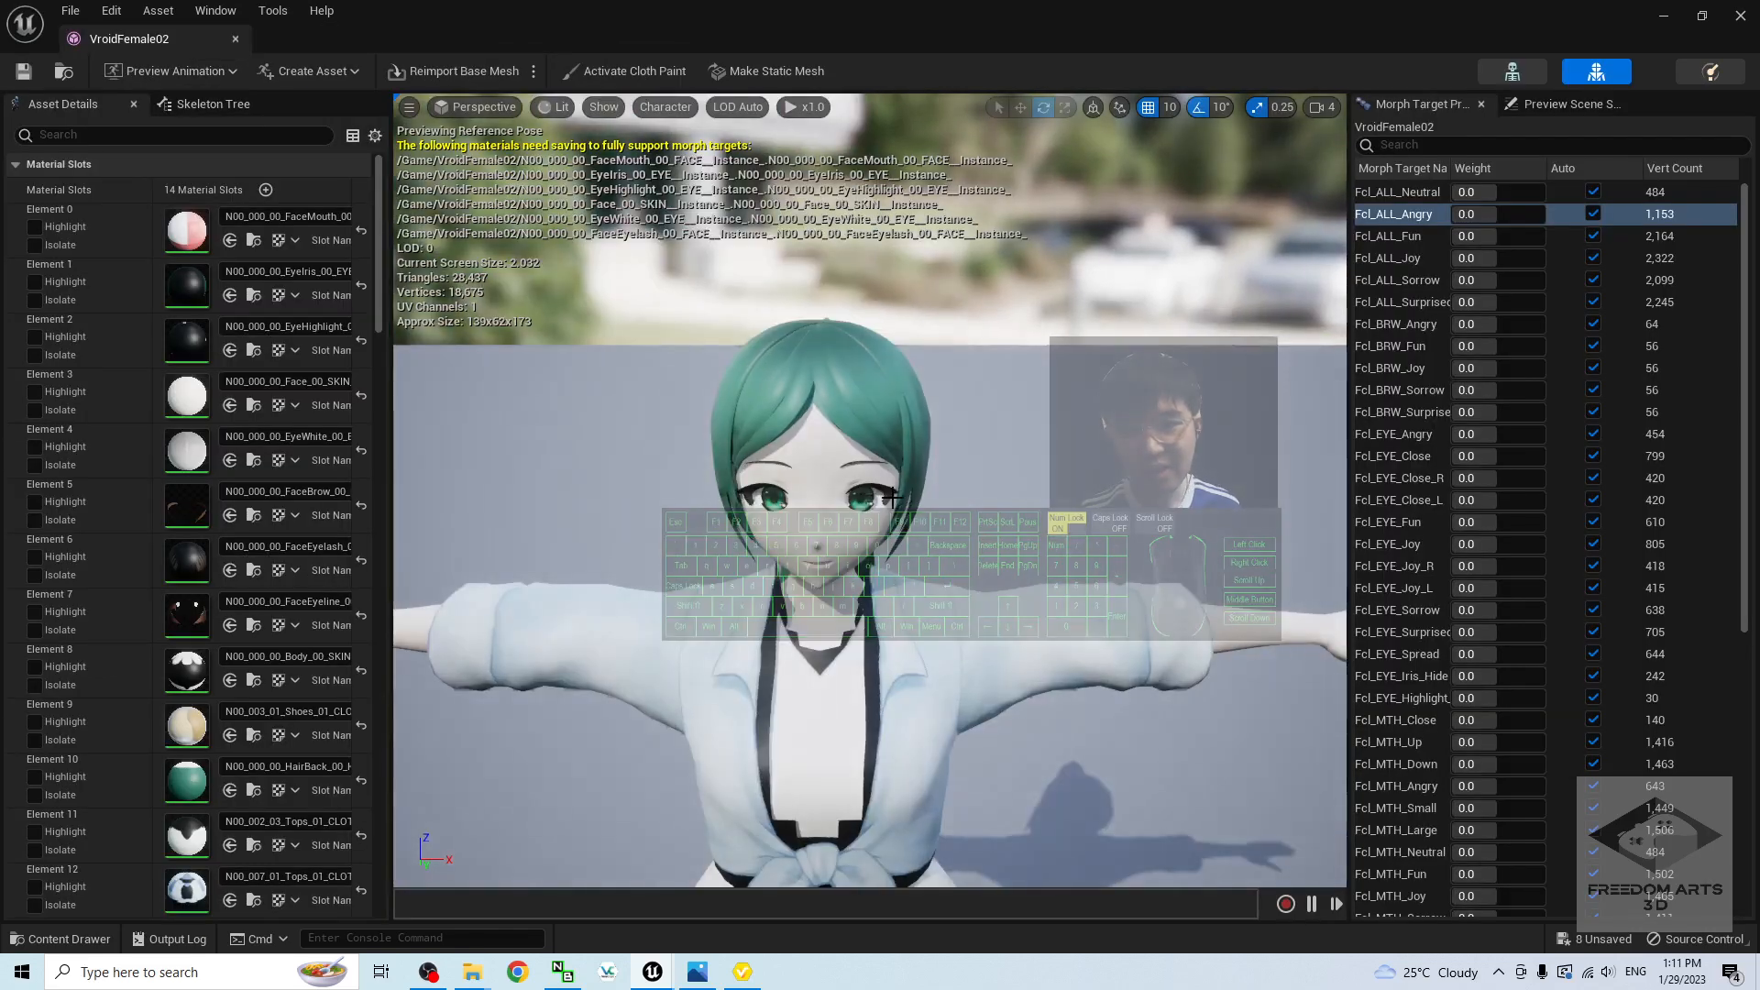
scroll(937, 475, down, 5)
alt+middle_drag(1034, 708, 1034, 504)
alt+drag(1035, 504, 909, 495)
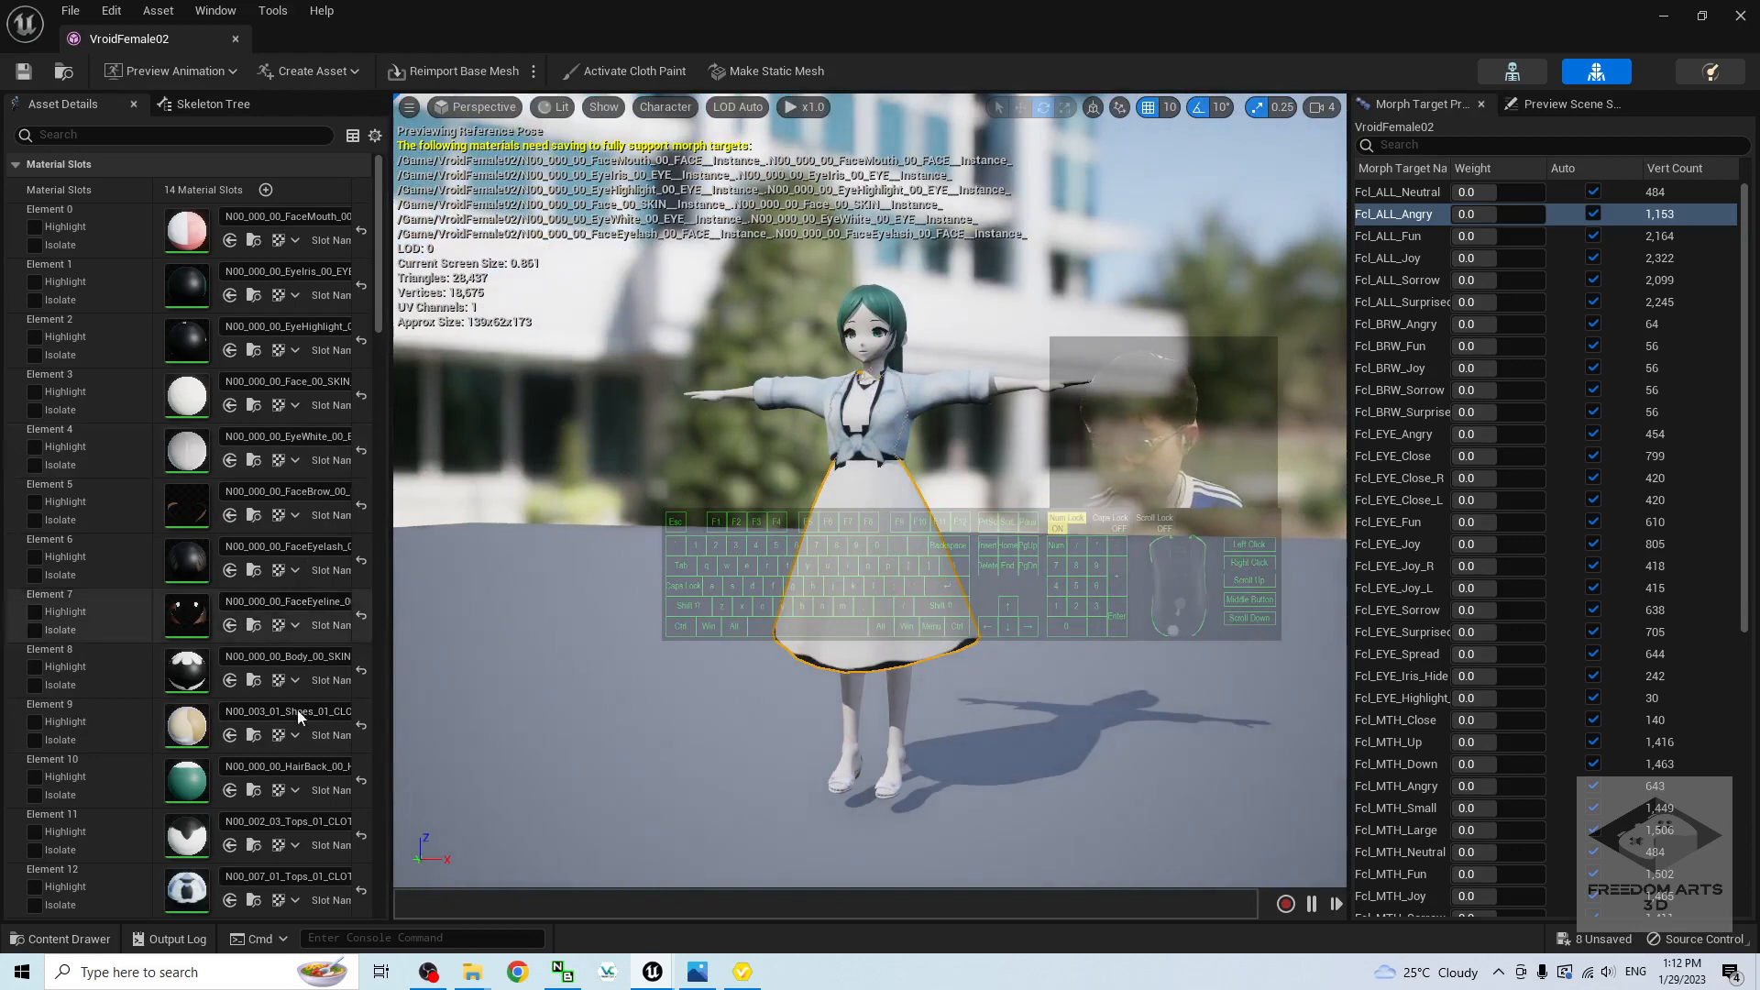
drag(381, 316, 397, 372)
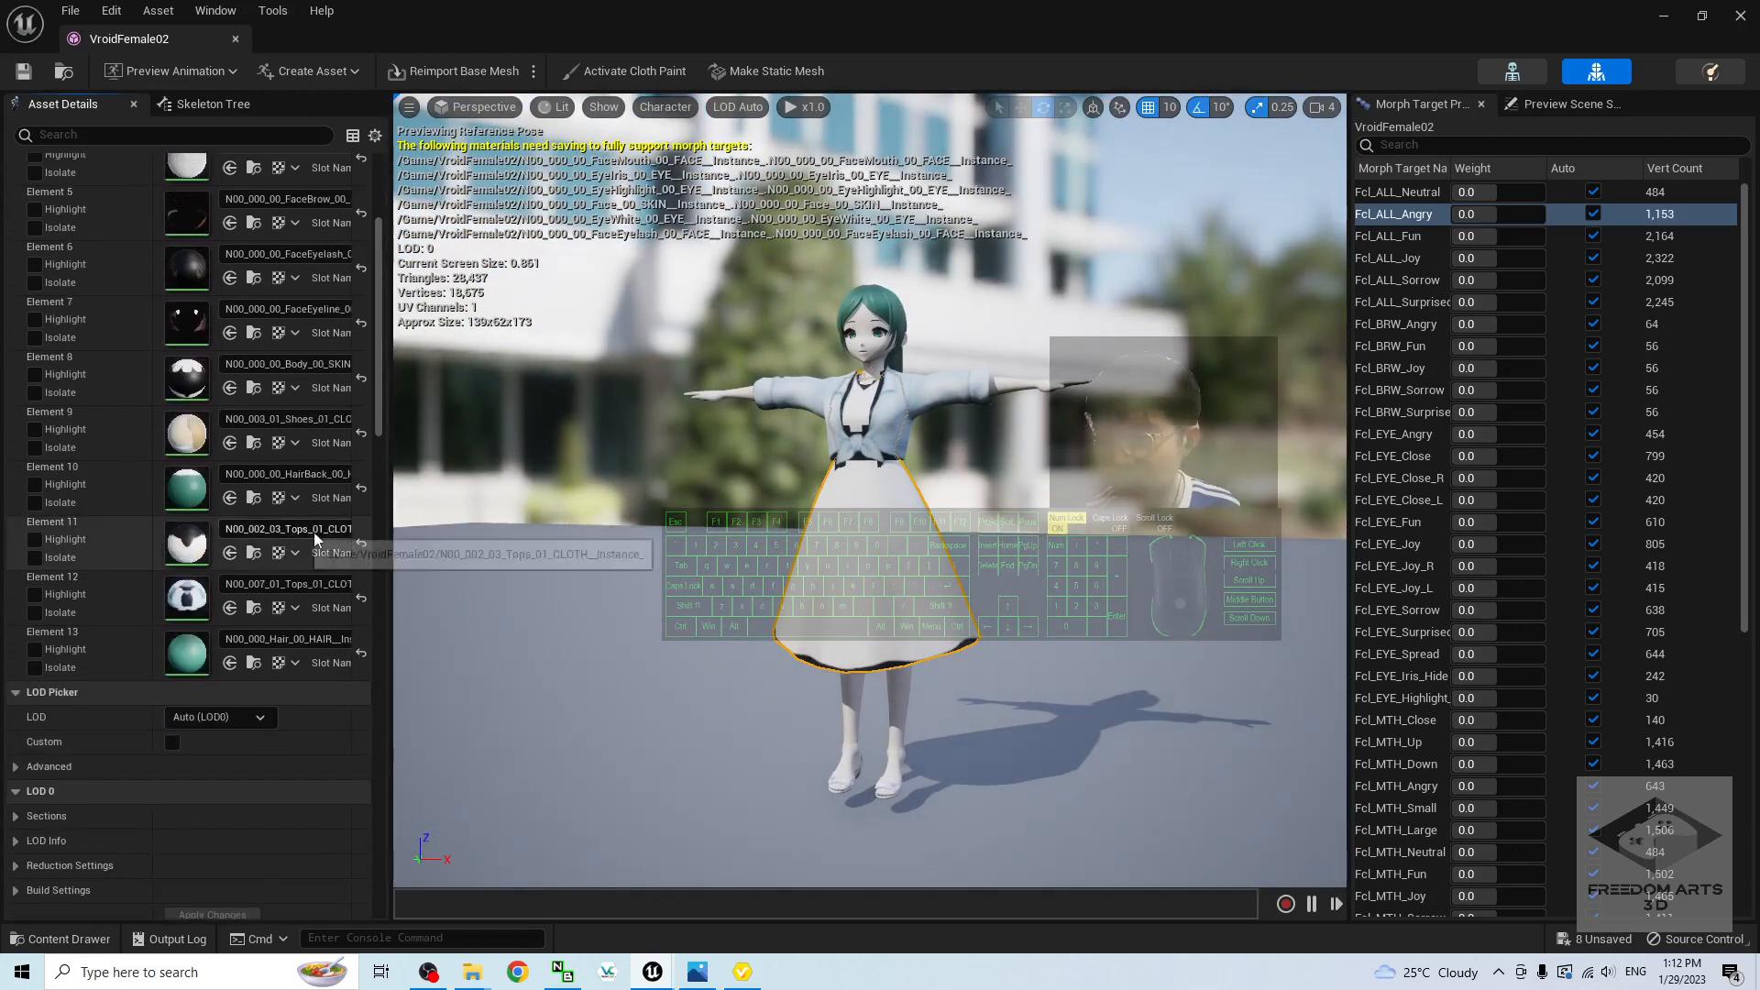
double_click(186, 547)
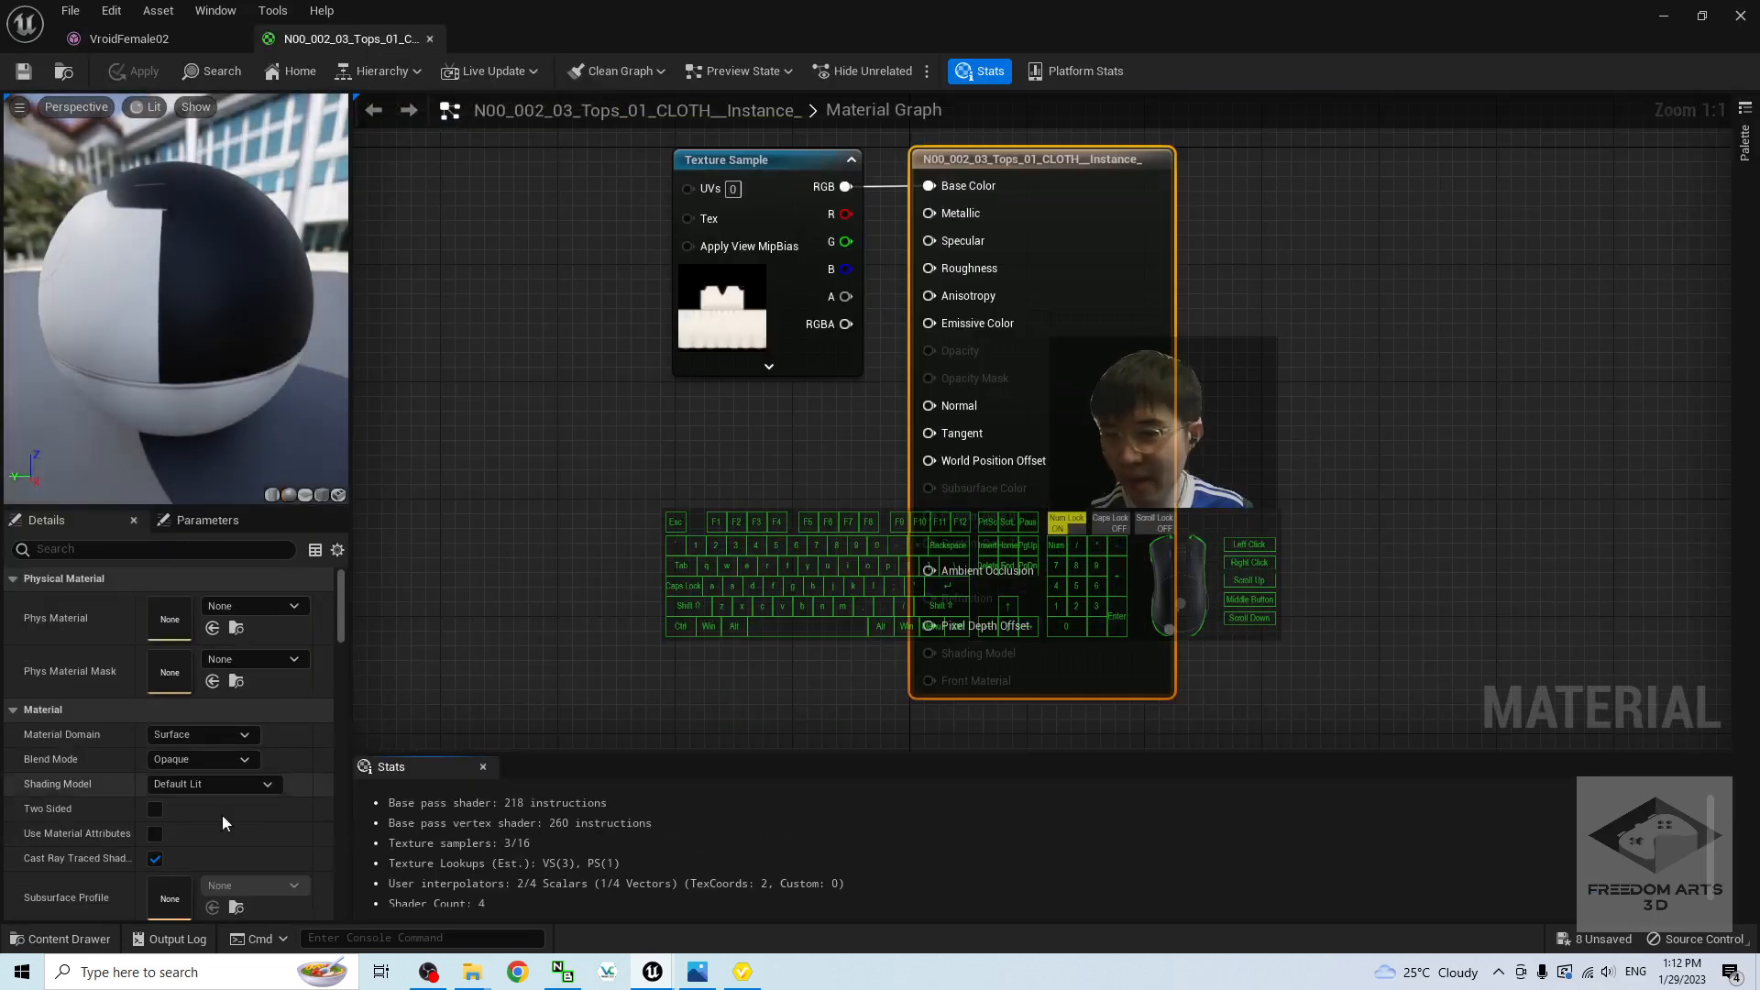
click(154, 811)
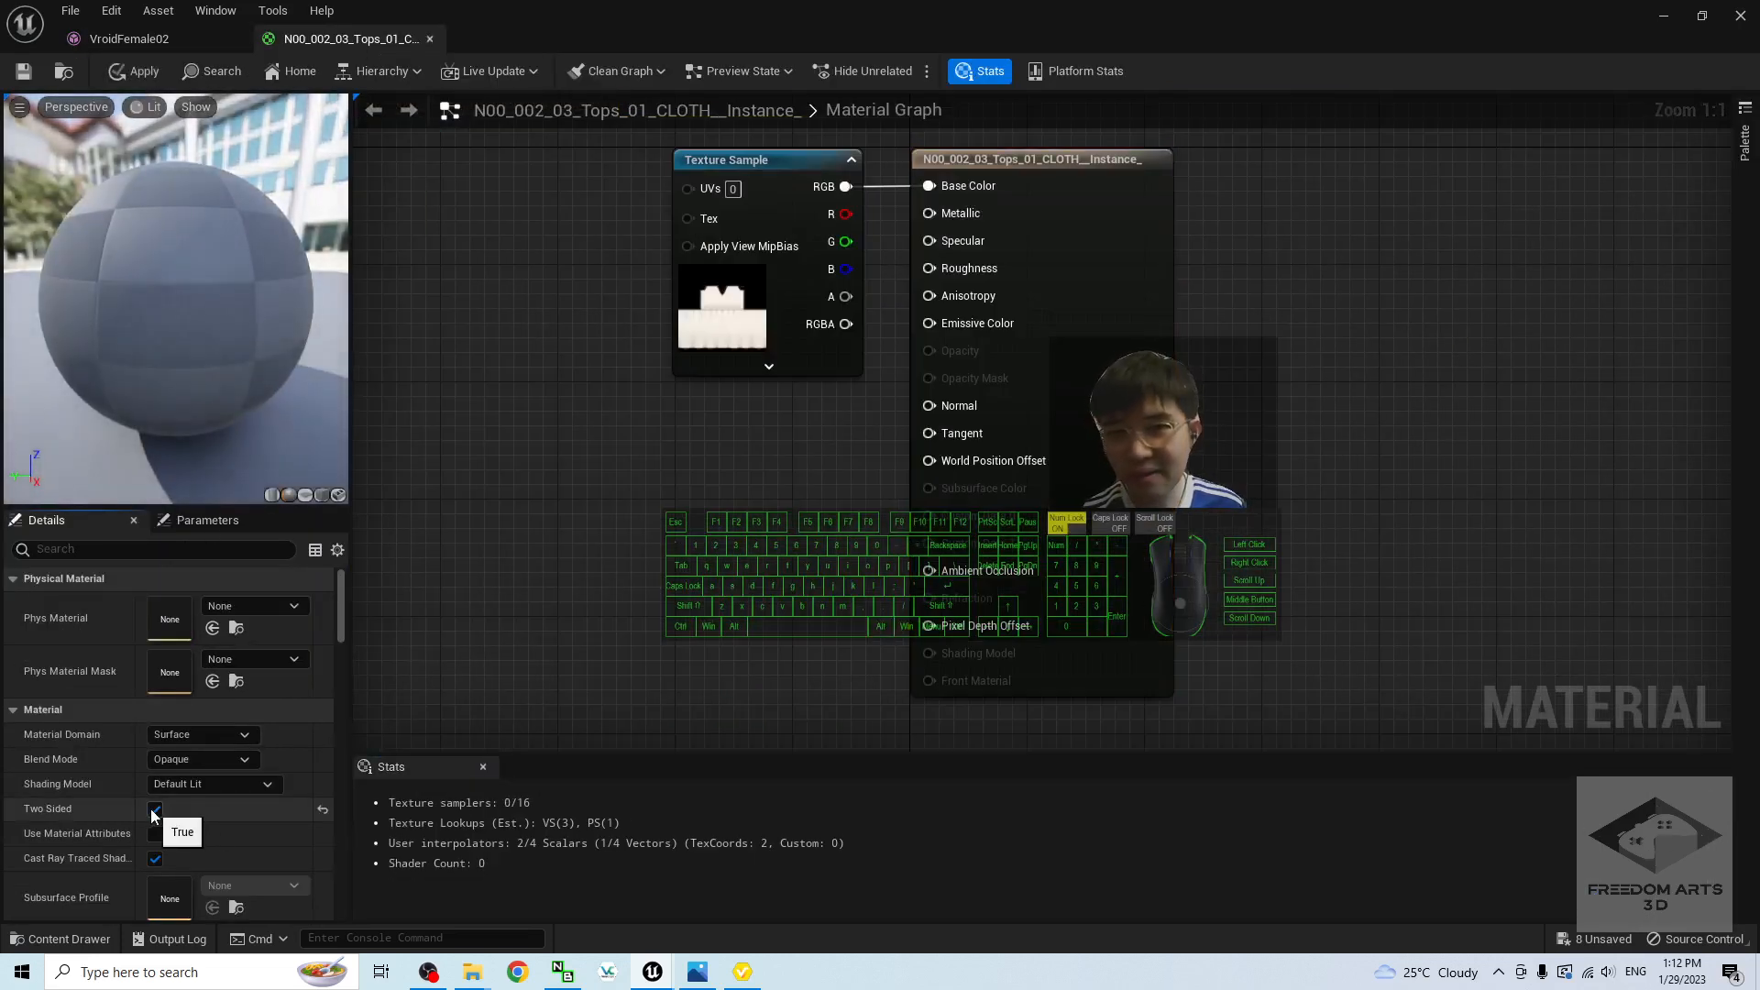
click(196, 761)
click(175, 805)
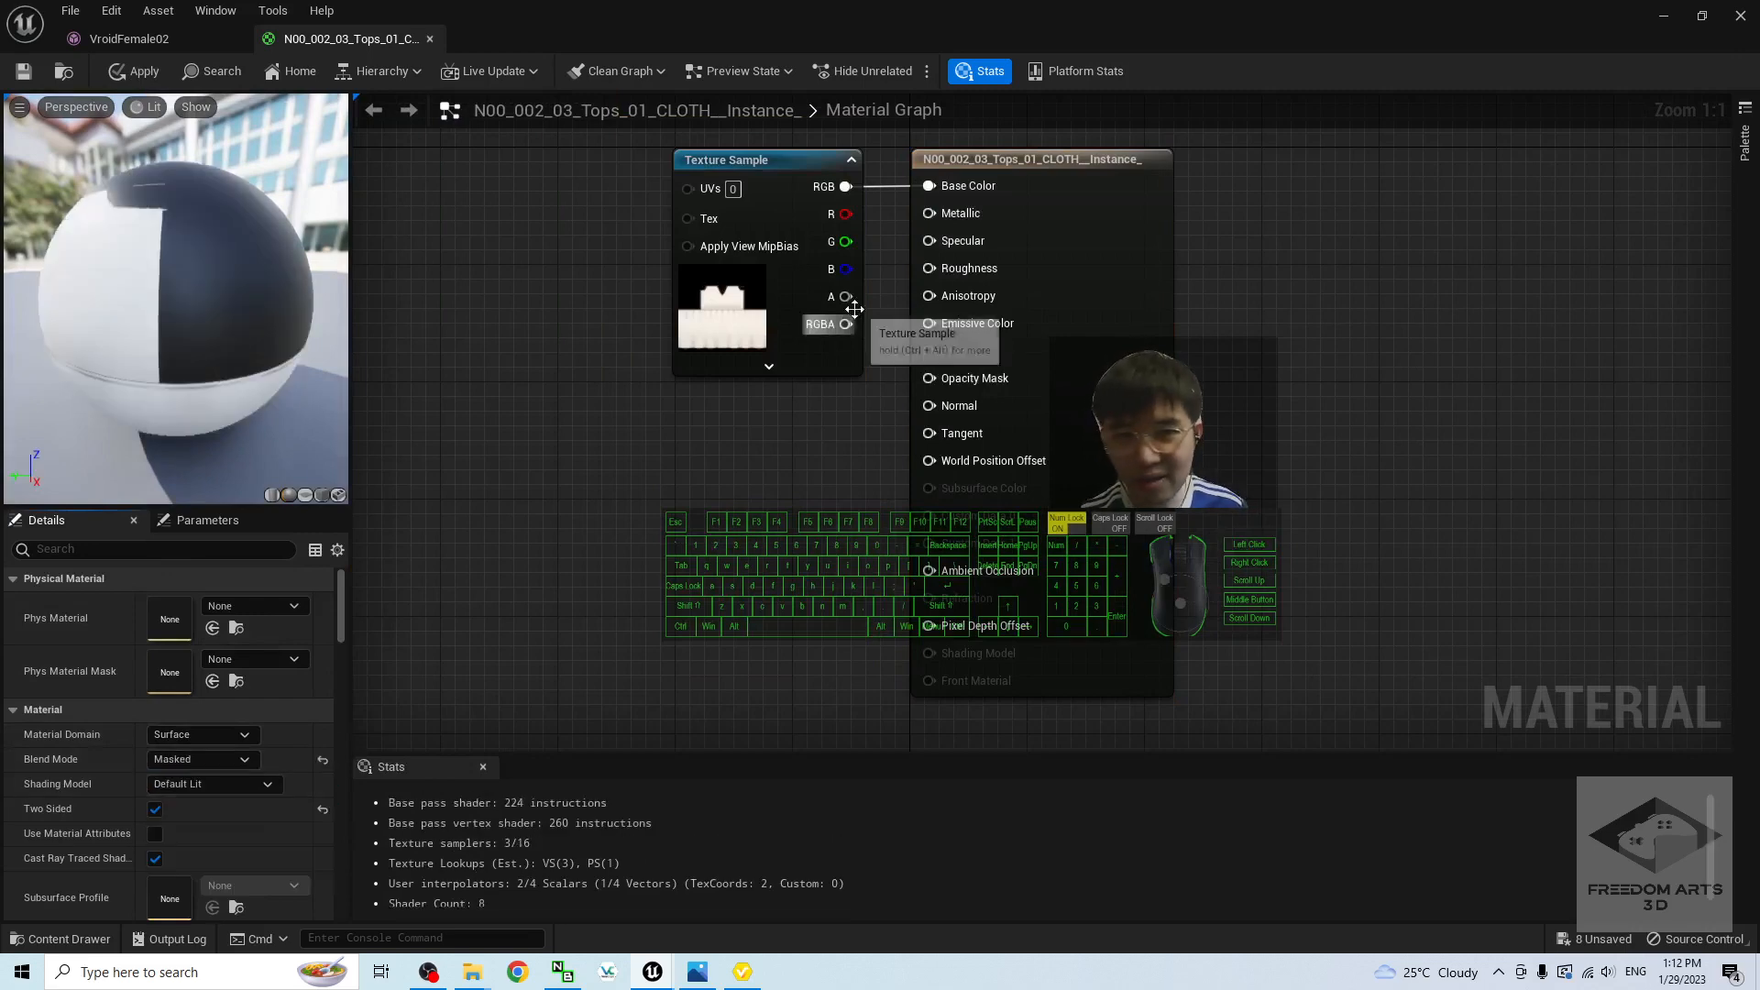
Step: Connect the N00_002_03_Tops texture's alpha output to Opacity Mask, then apply and save the material and return to the VroidFemale02 mesh
drag(847, 297, 929, 380)
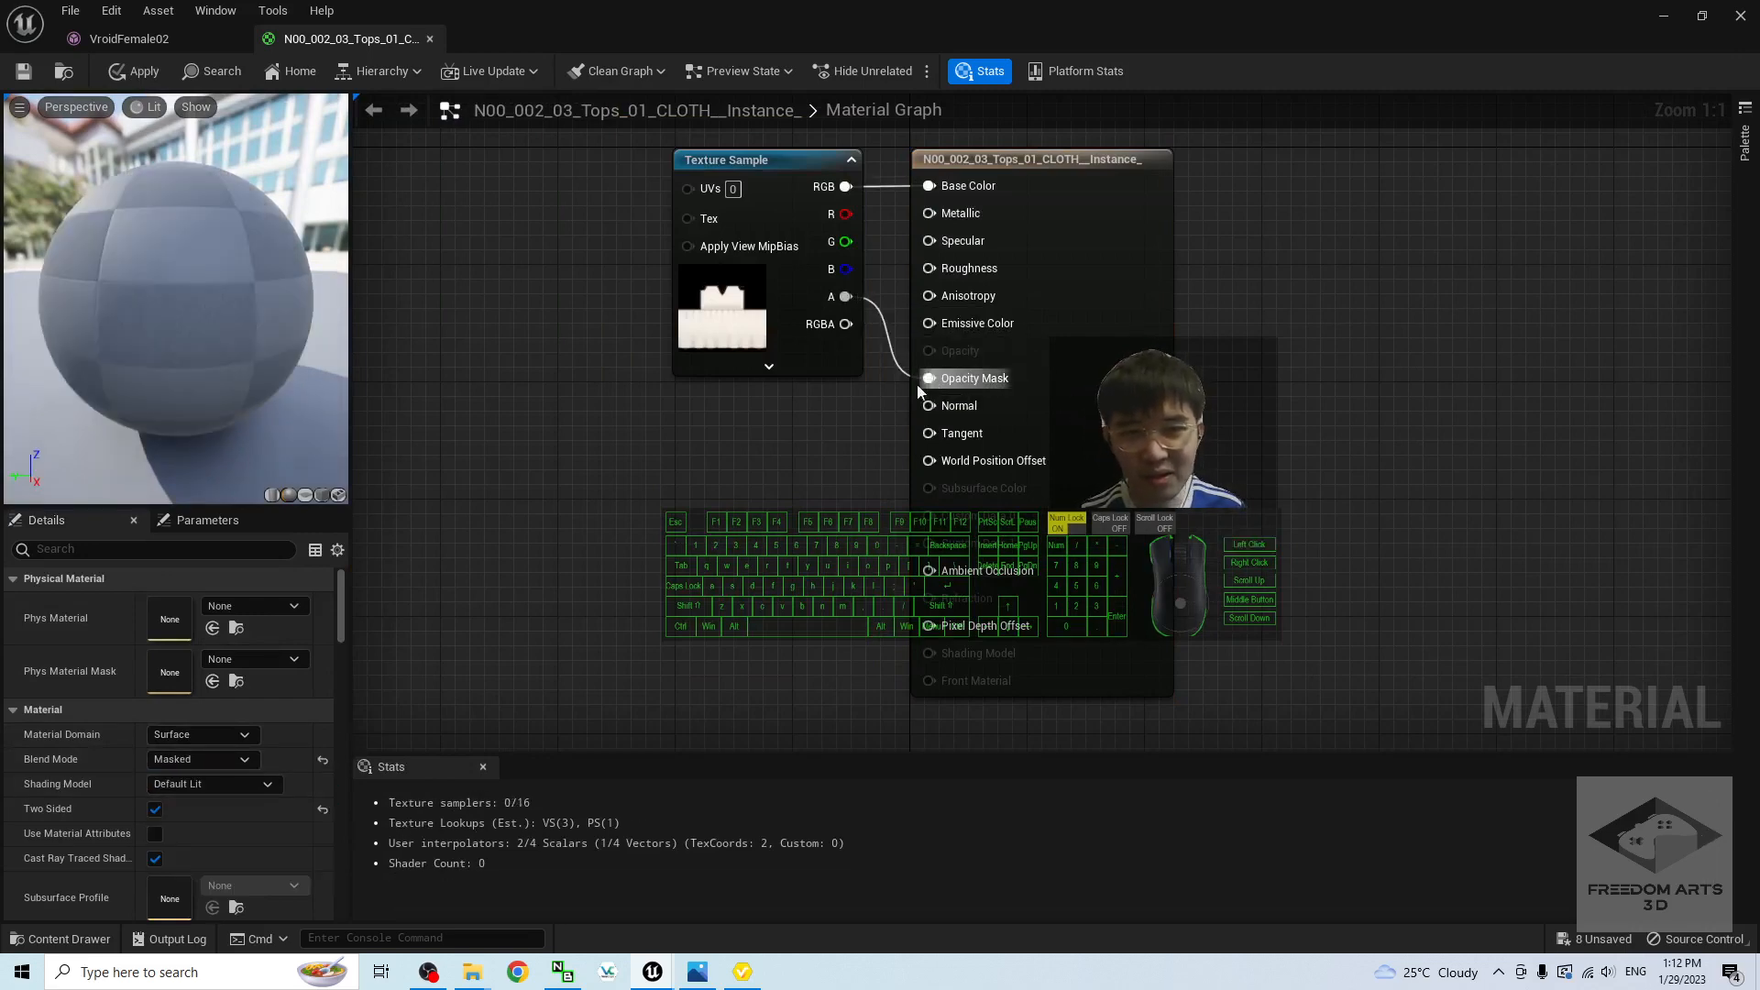
click(154, 72)
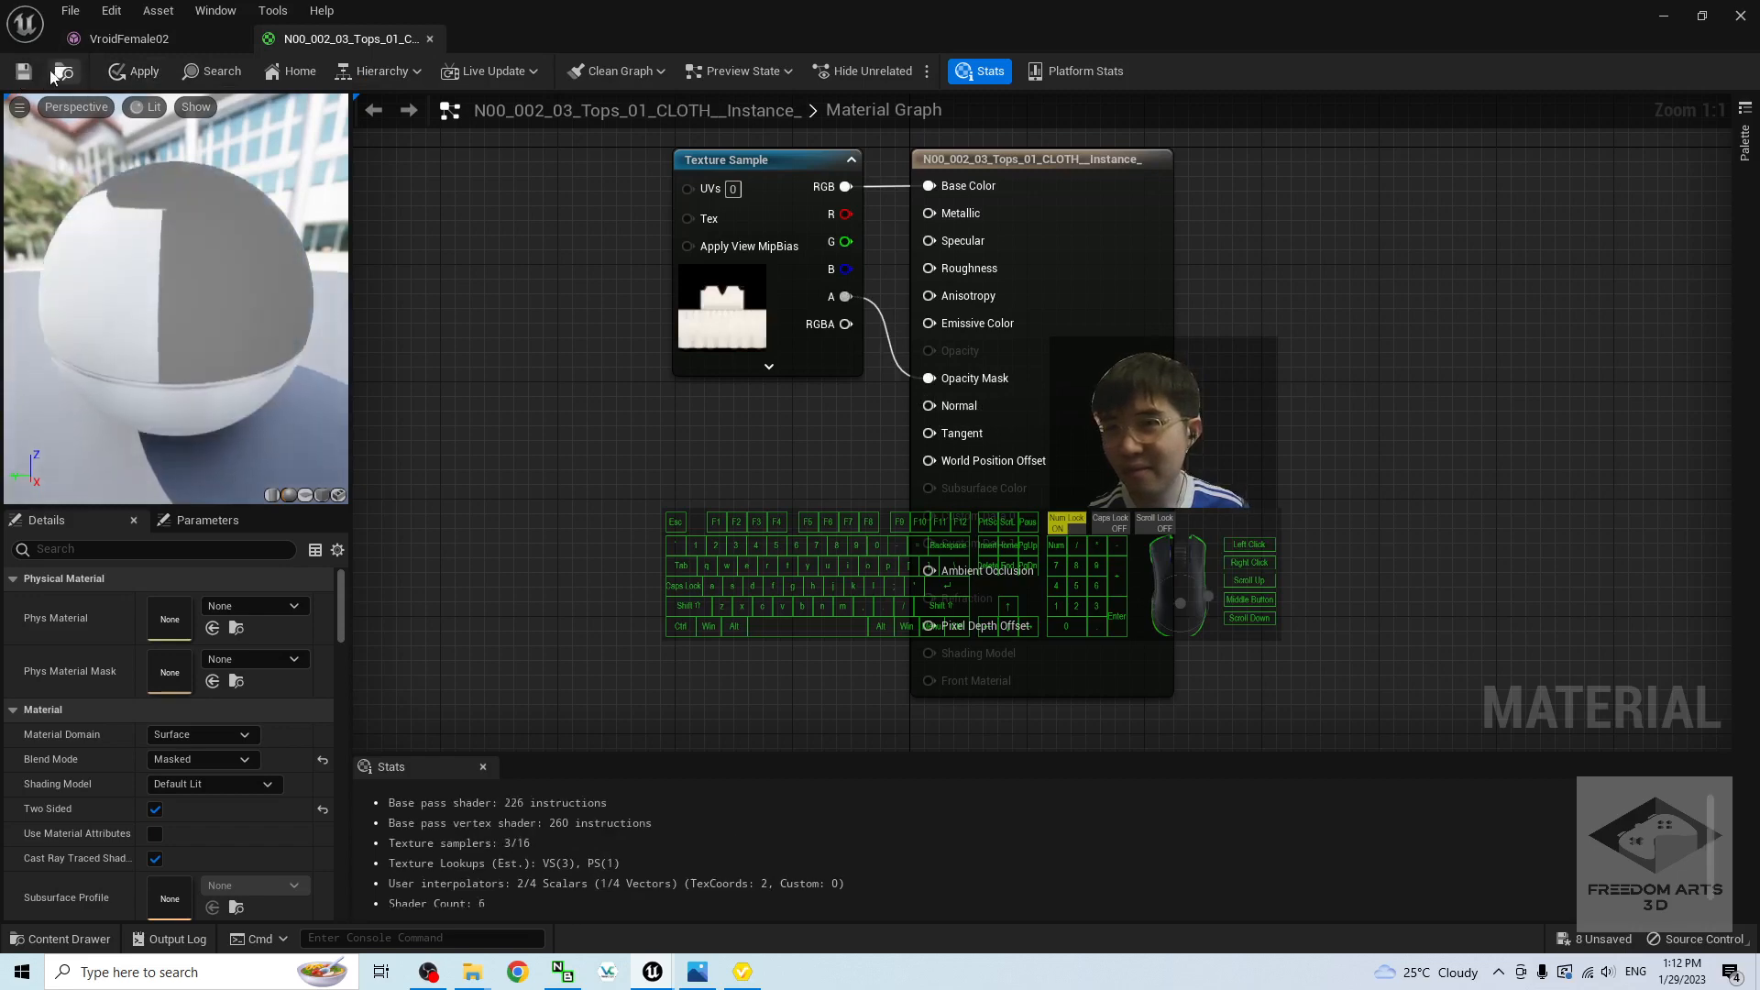
click(31, 72)
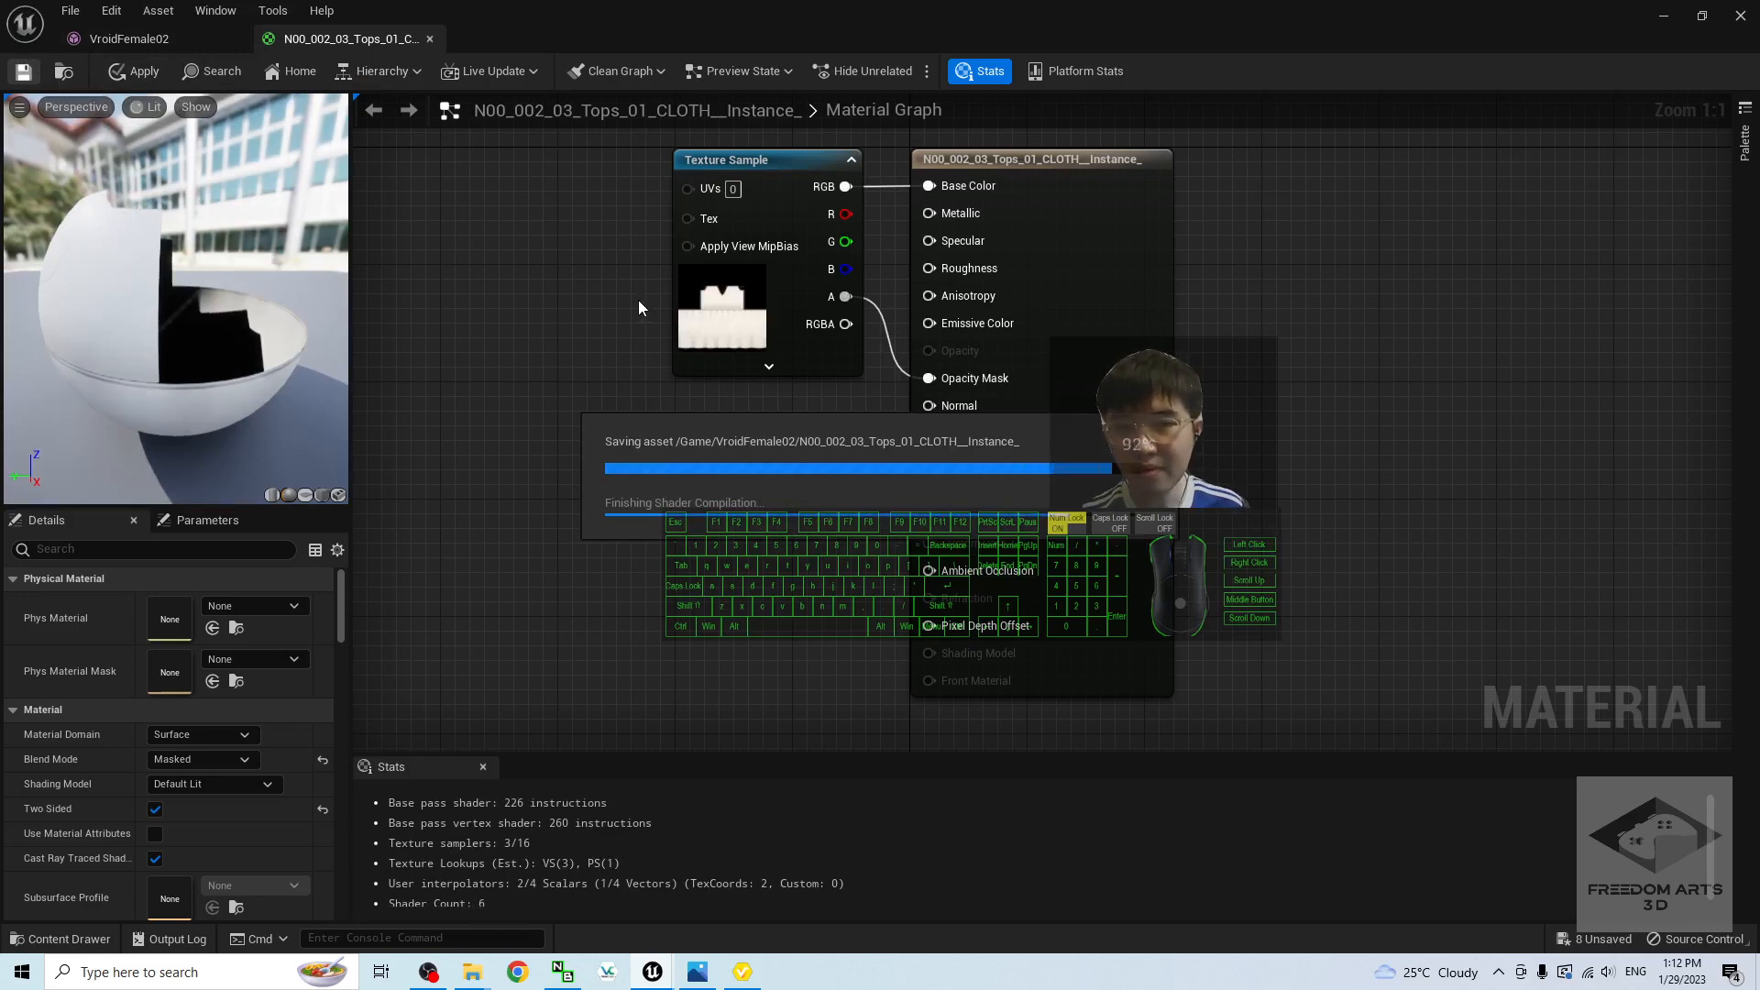
click(129, 39)
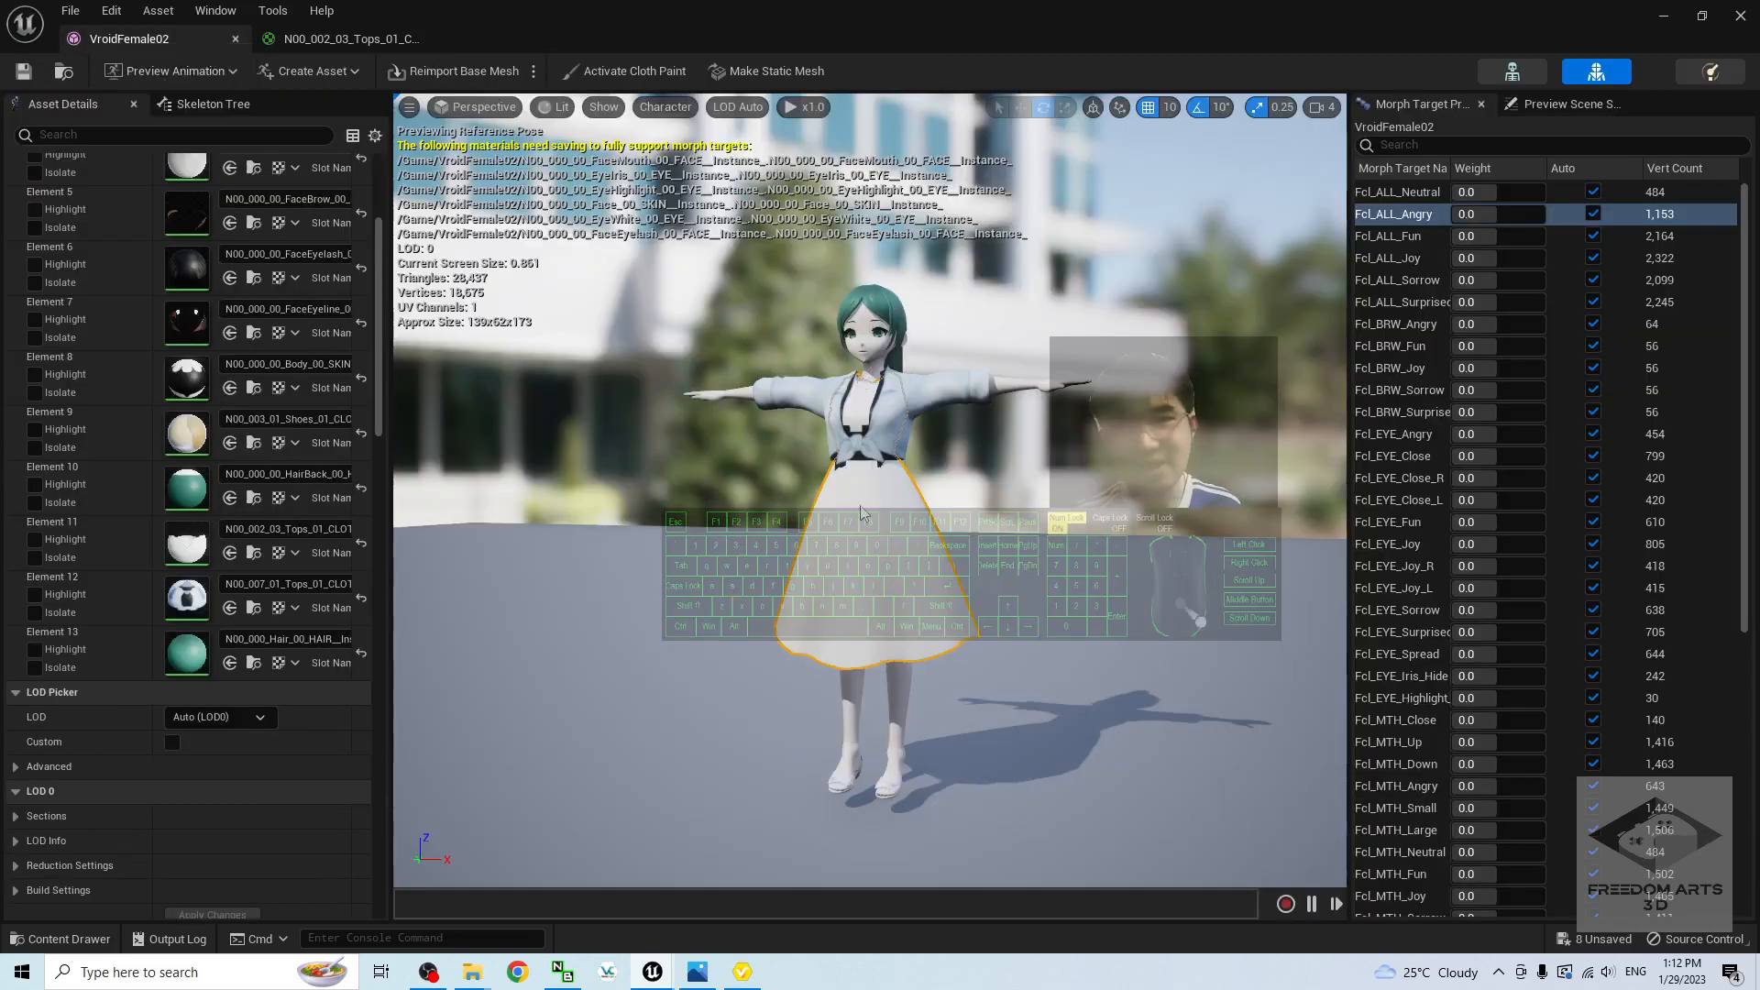
Step: Open the N00_007_01_Tops_01_CLOTH material from Element 12 and move its Texture Sample node farther from the result node
alt+drag(860, 514, 660, 358)
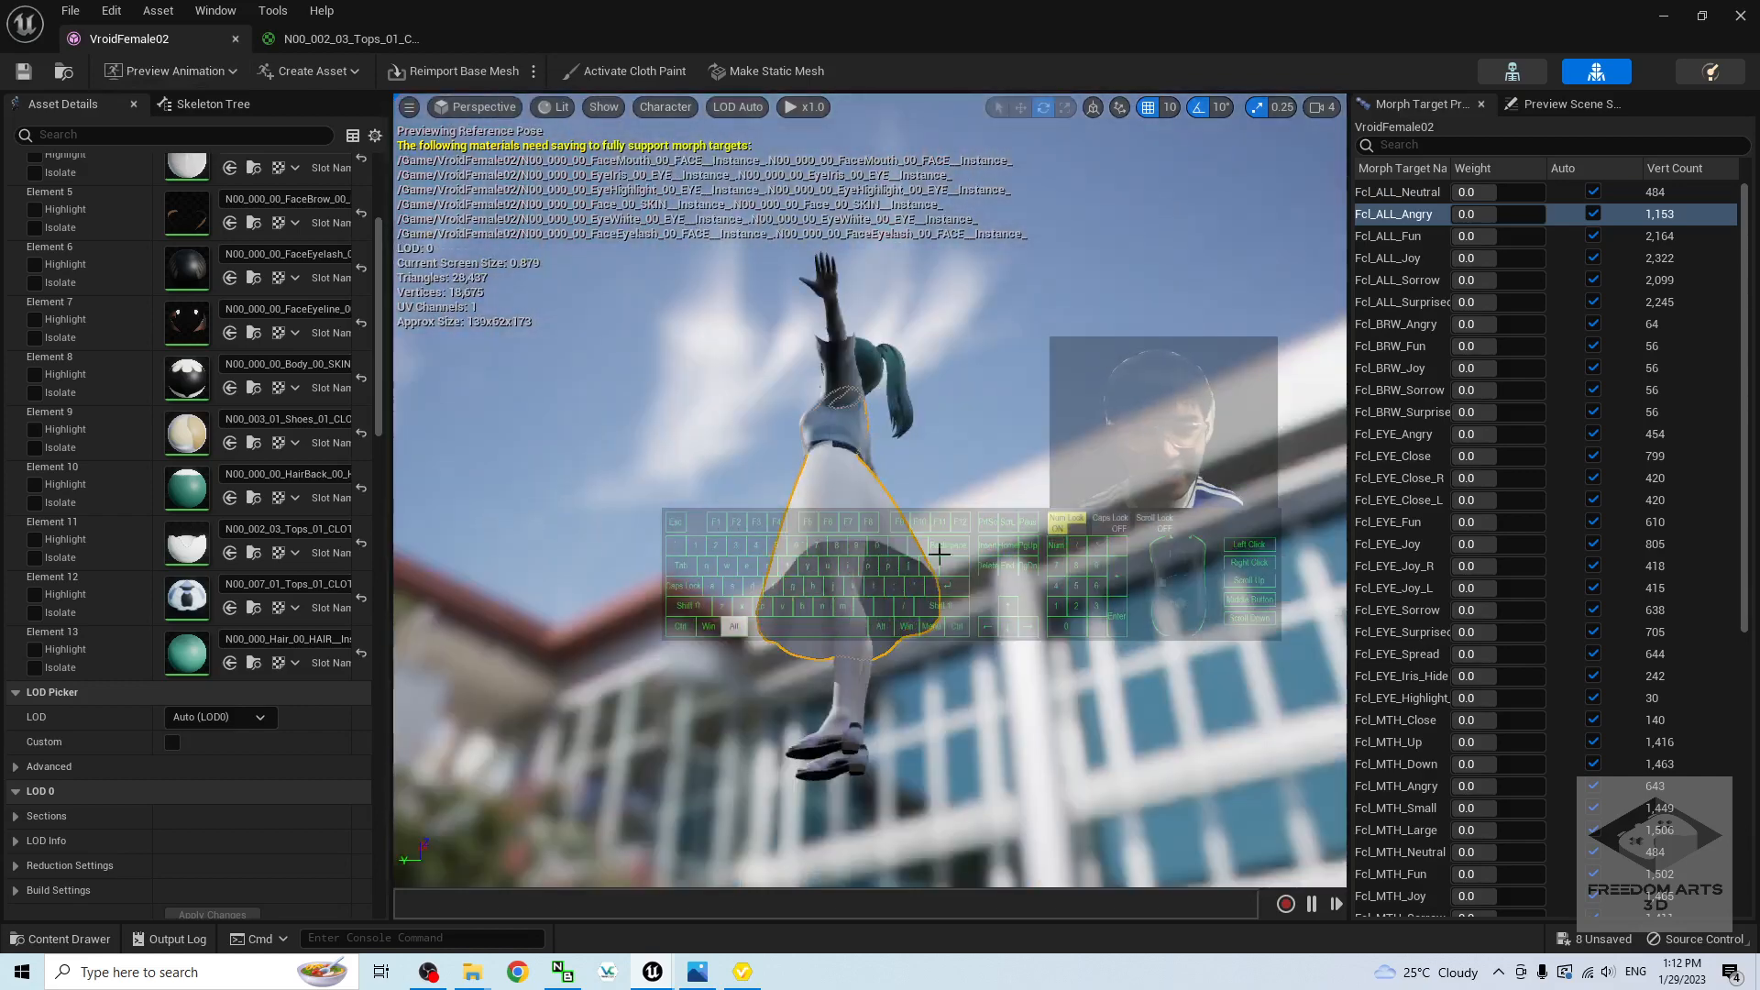
alt+drag(940, 553, 591, 296)
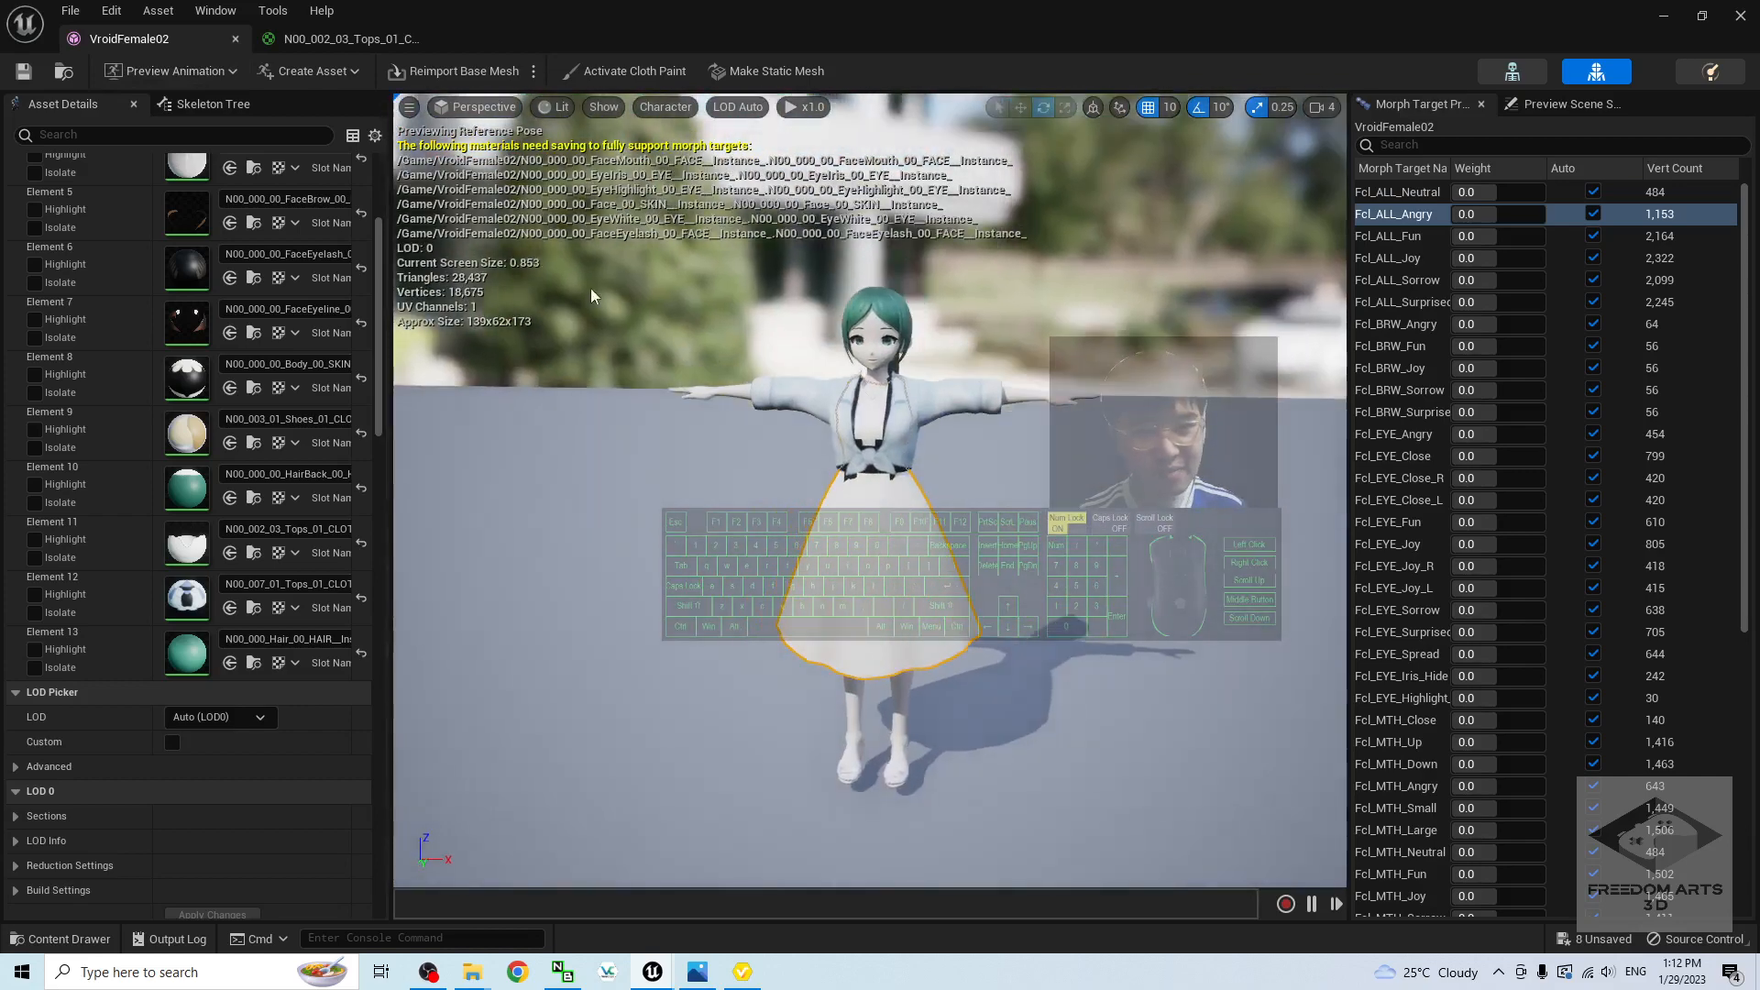
scroll(908, 409, up, 6)
scroll(994, 483, down, 3)
alt+middle_drag(897, 480, 897, 257)
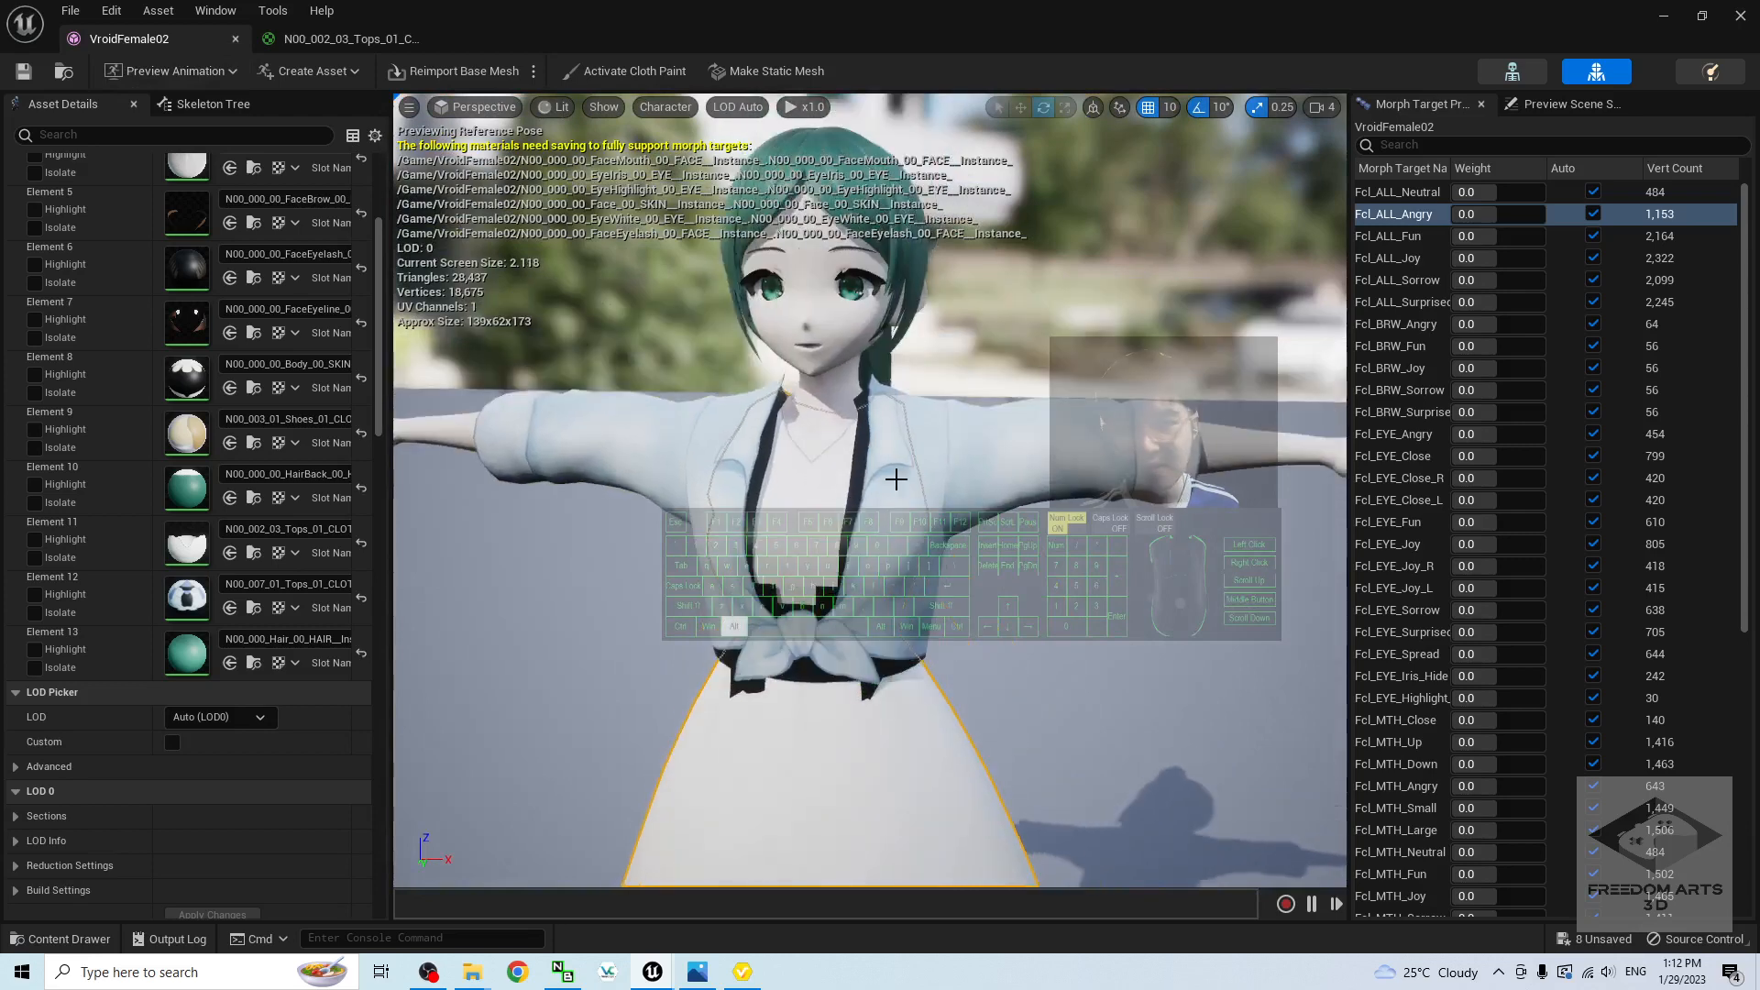
double_click(189, 594)
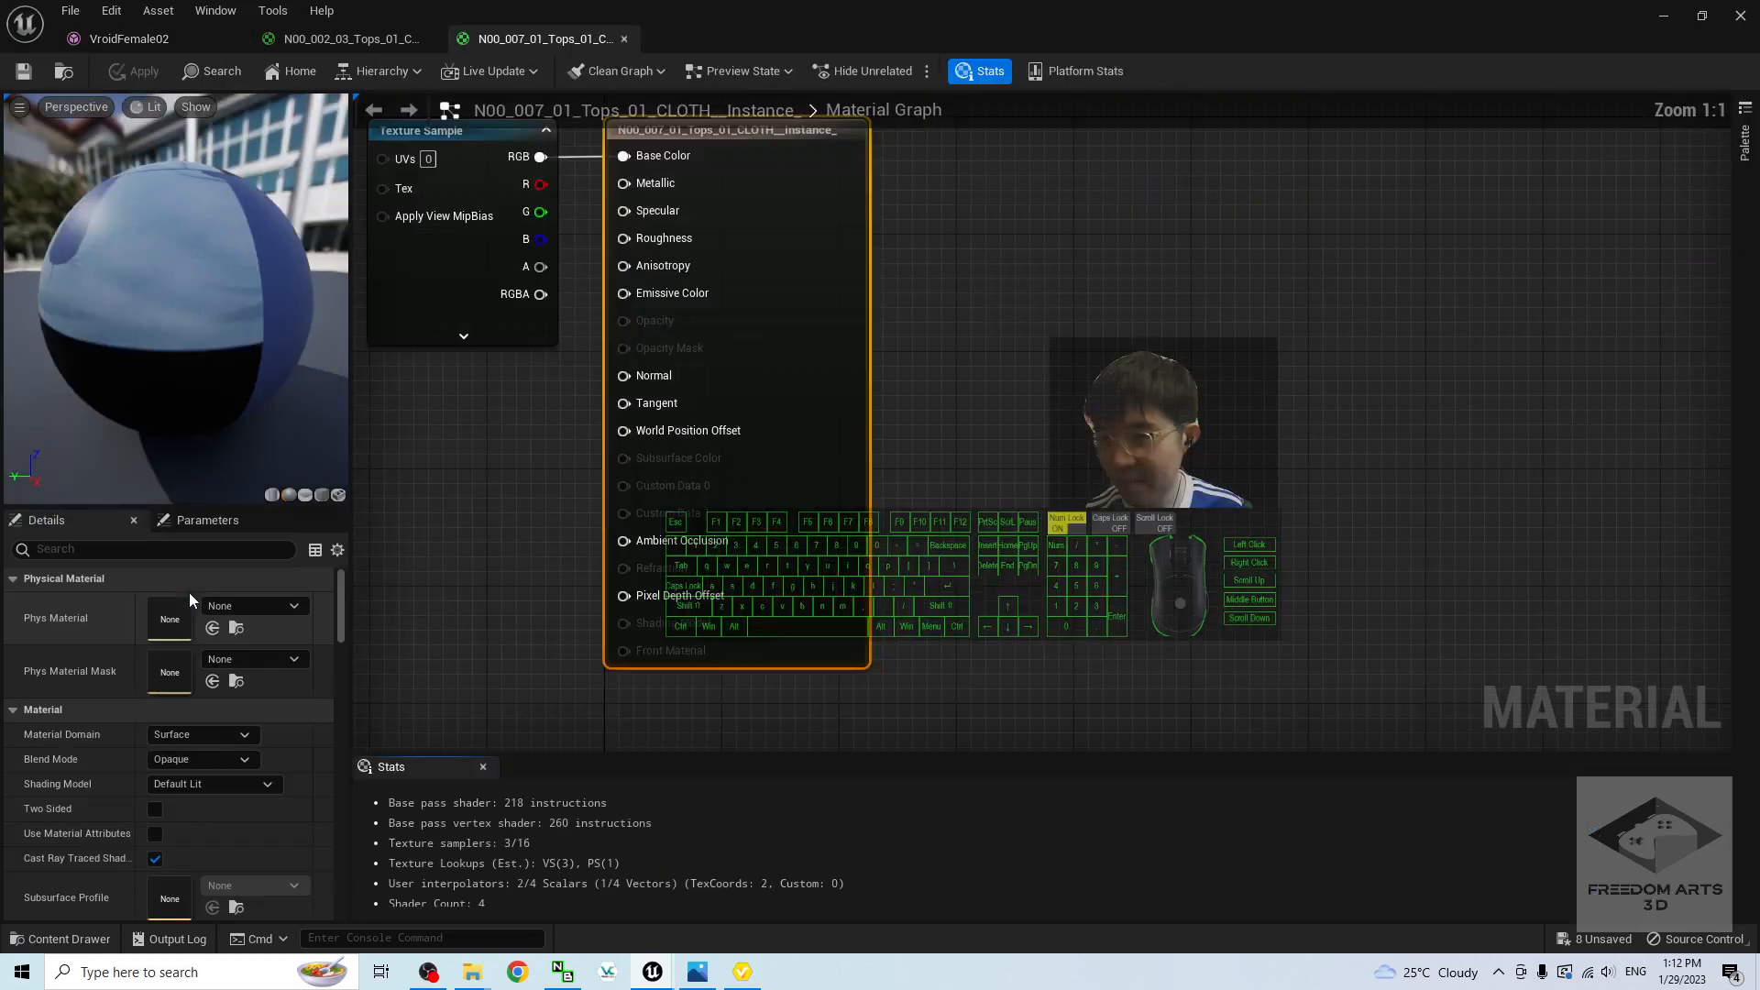
drag(742, 167, 581, 181)
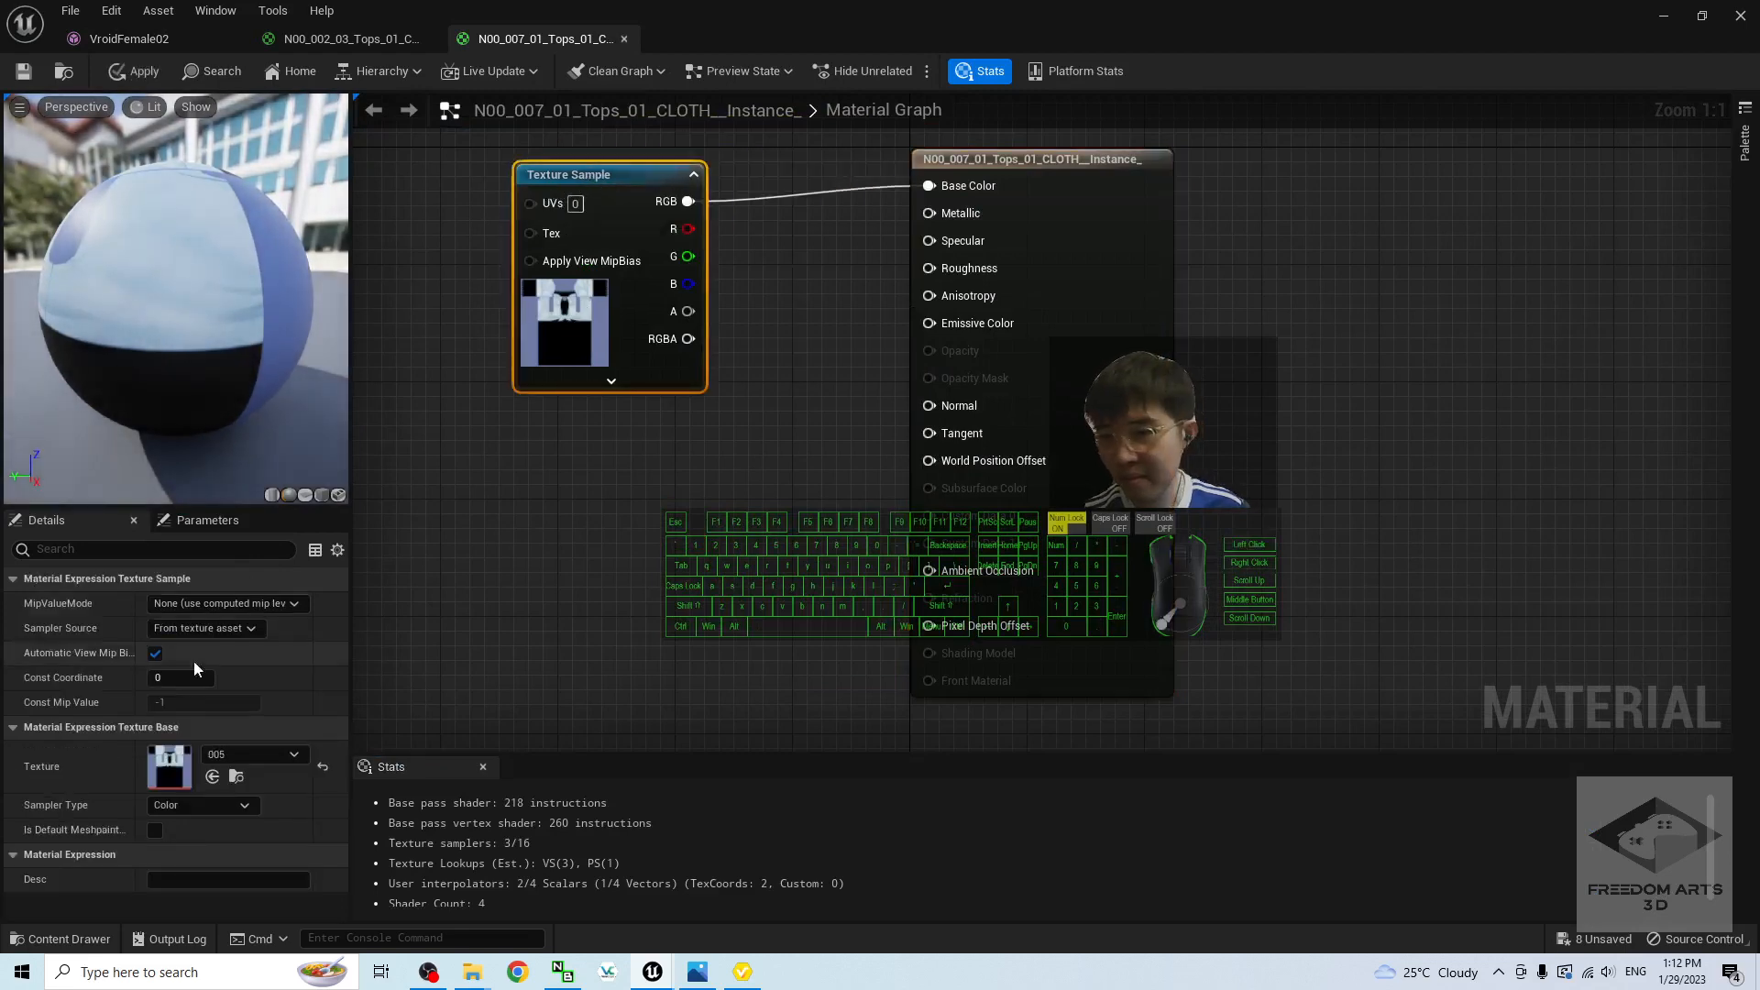
click(528, 462)
Step: Set the N00_007_01_Tops material's blend mode to Masked and make it two-sided
click(180, 759)
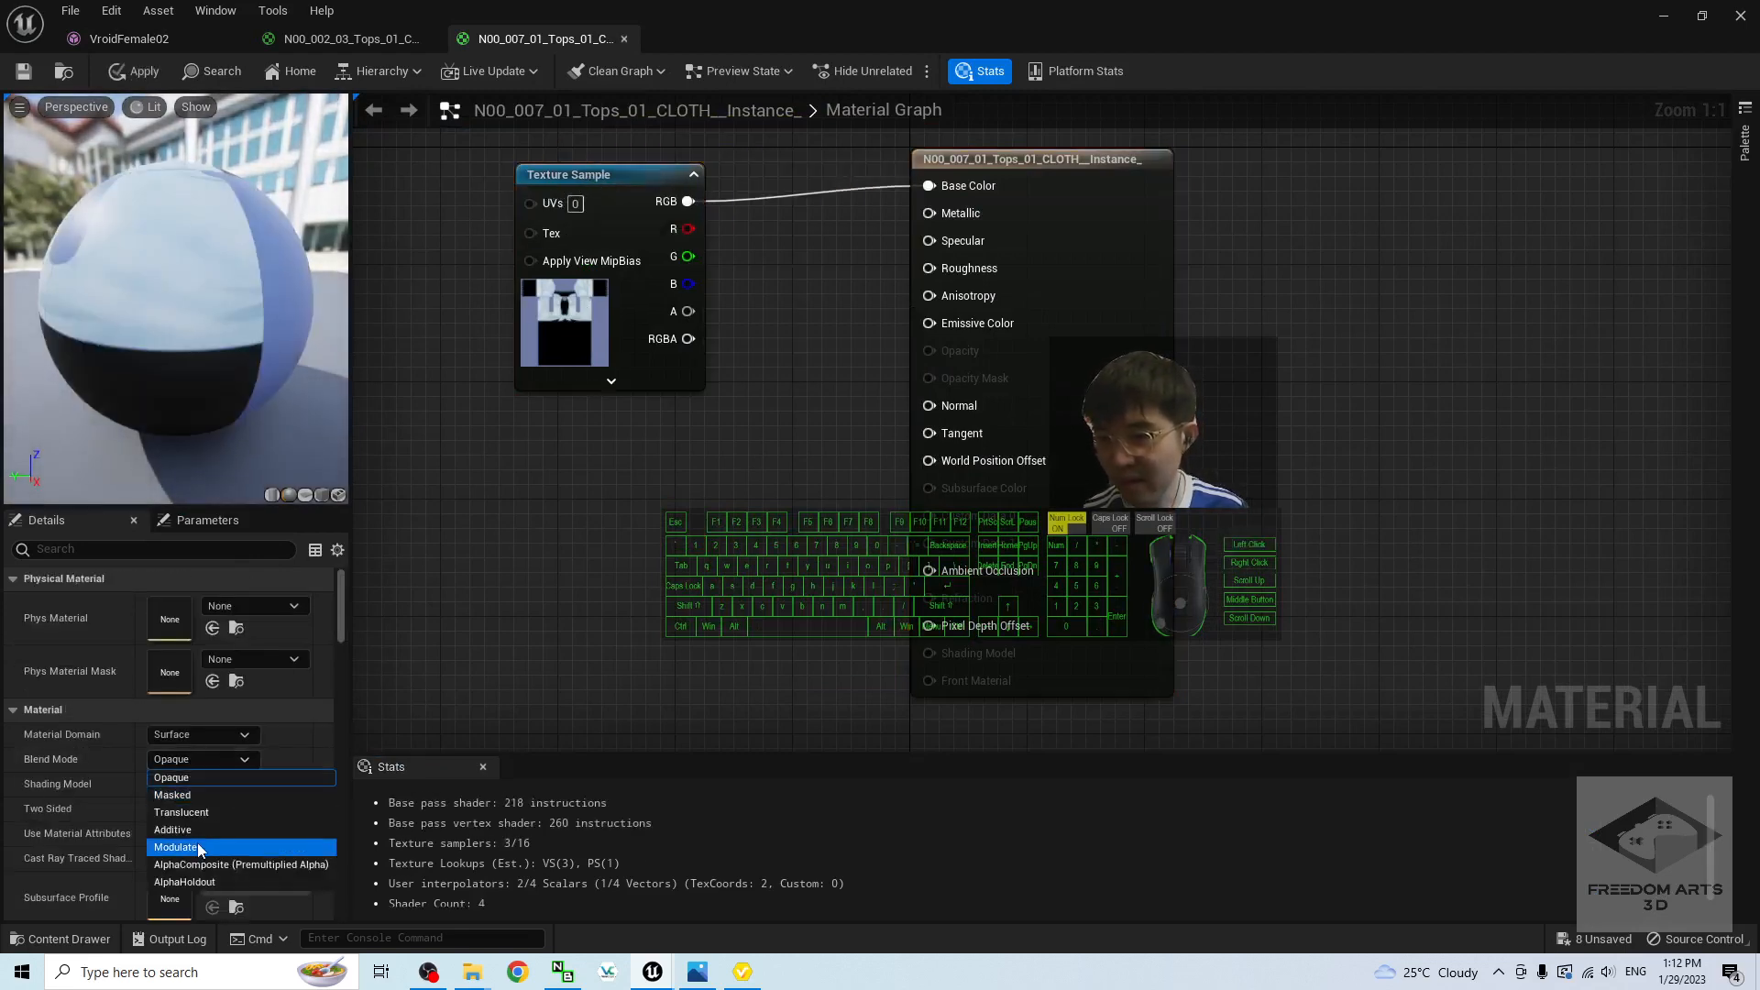
click(191, 796)
click(155, 810)
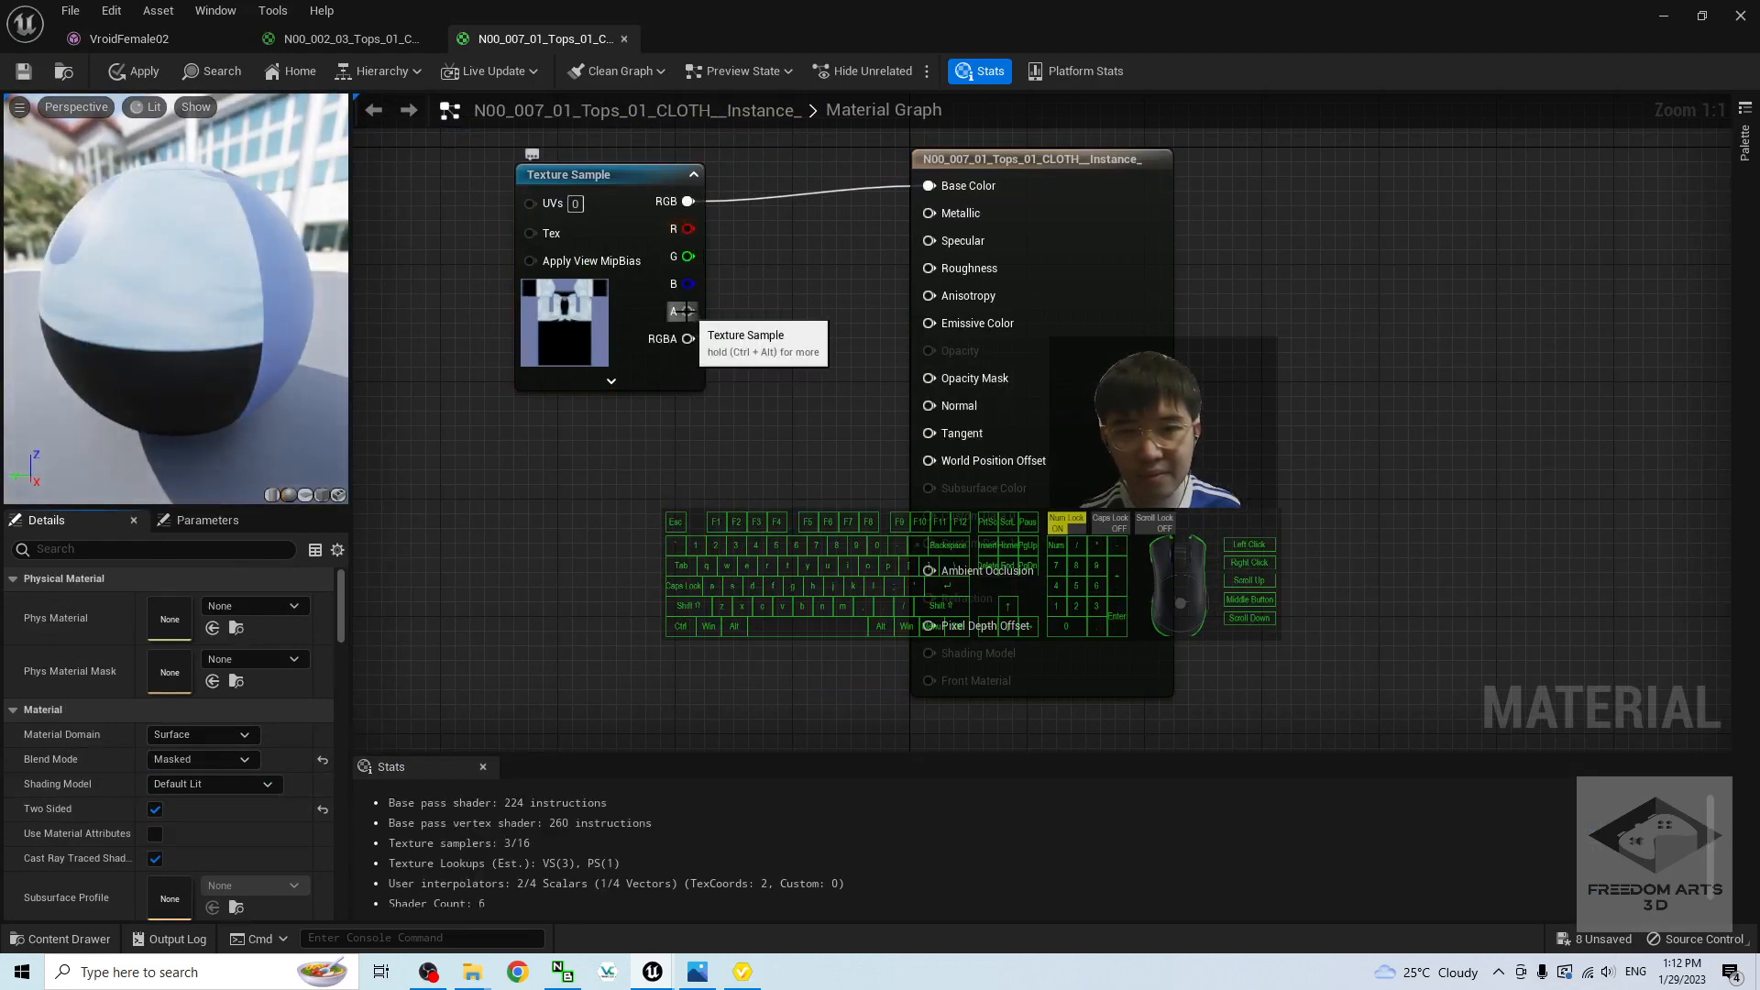
Step: Connect the N00_007_01_Tops texture's alpha output to Opacity Mask, then save the material and return to the VroidFemale02 mesh
drag(685, 312, 941, 384)
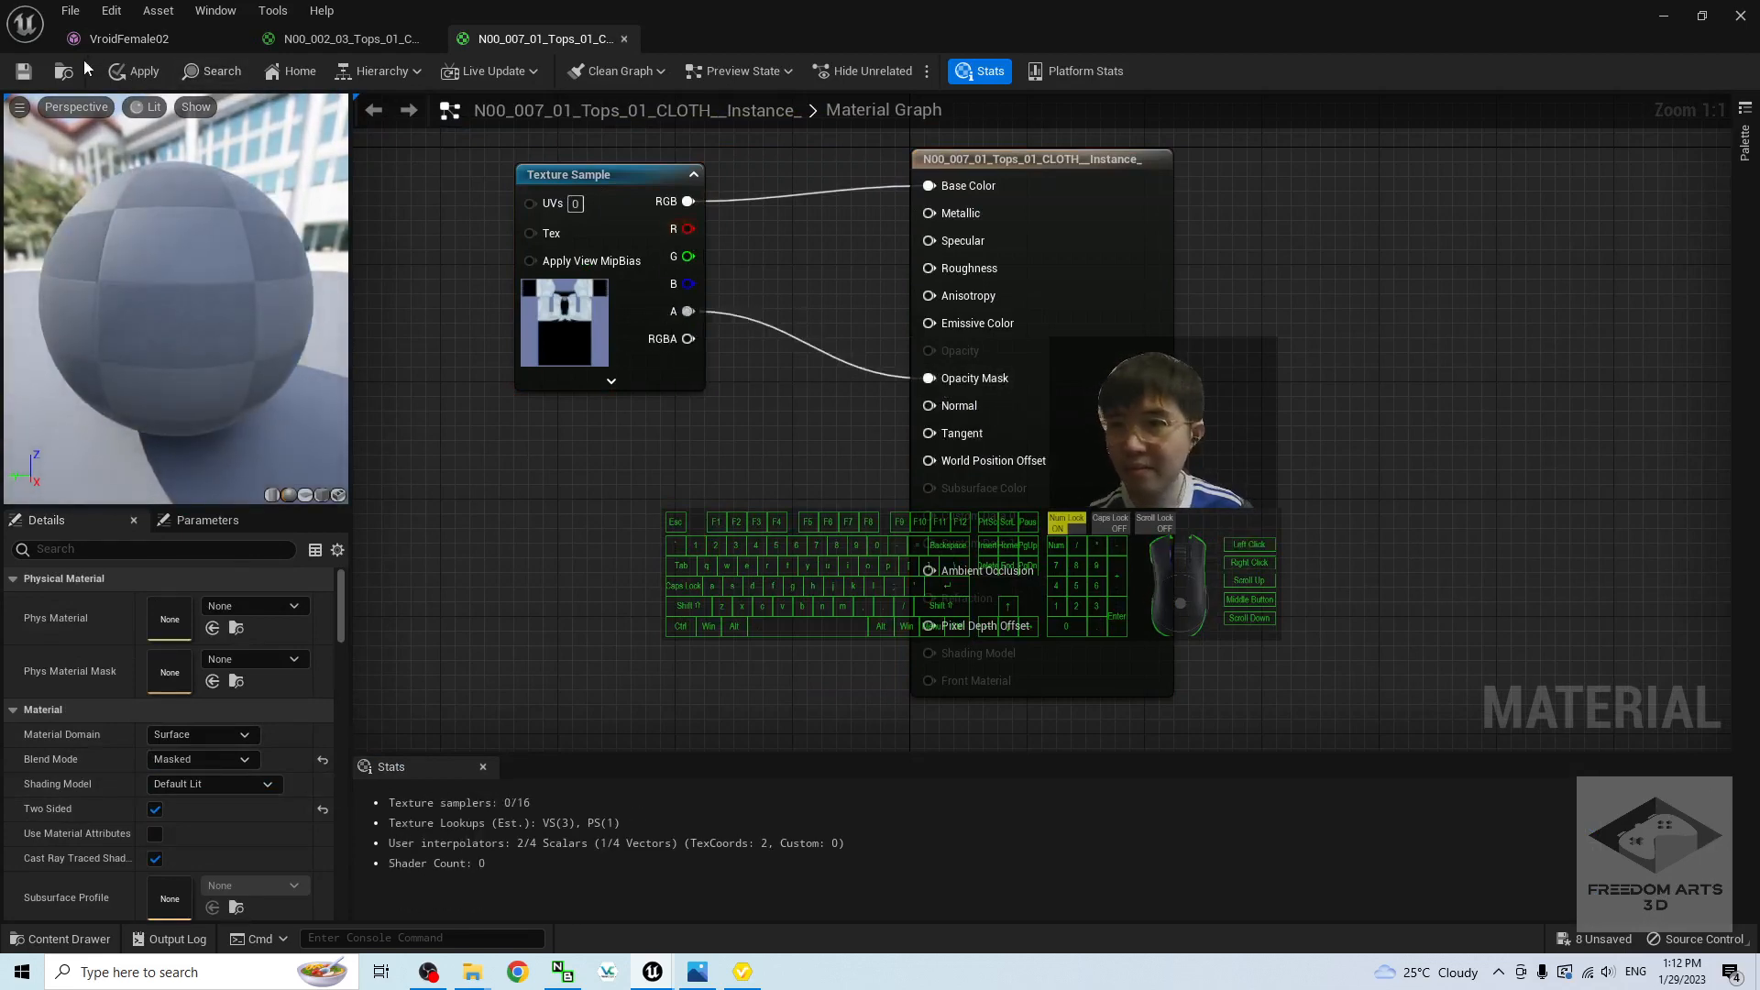
click(24, 72)
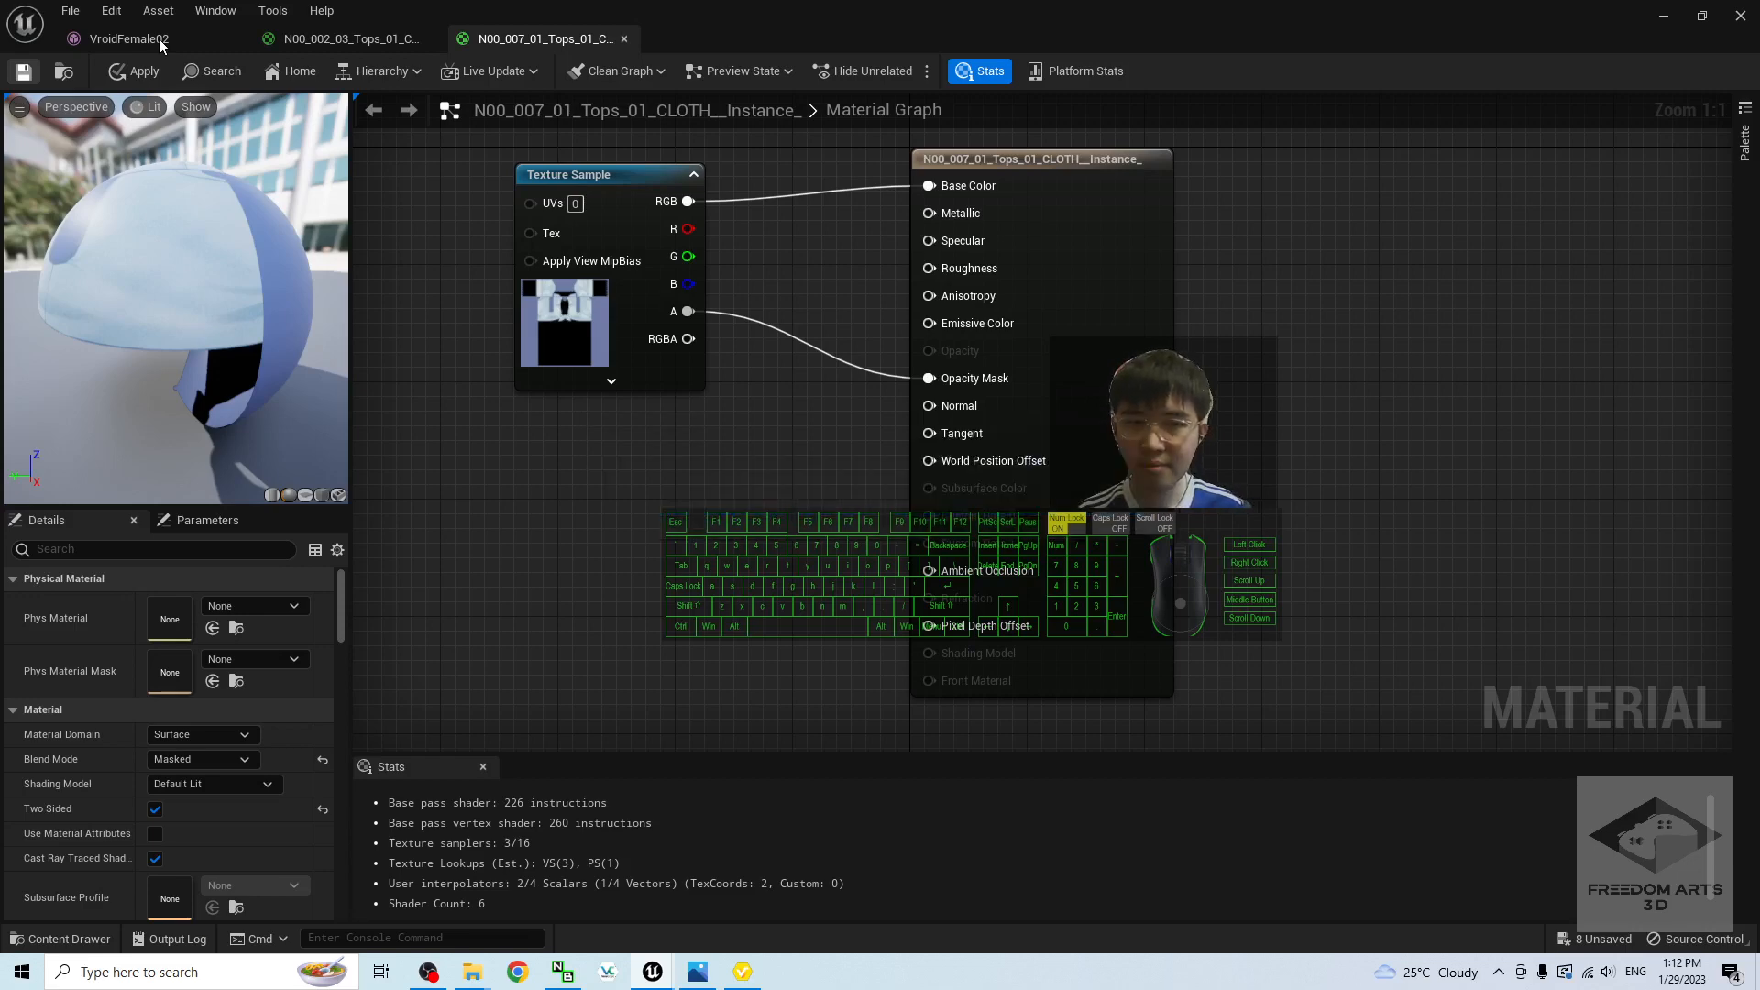
click(158, 39)
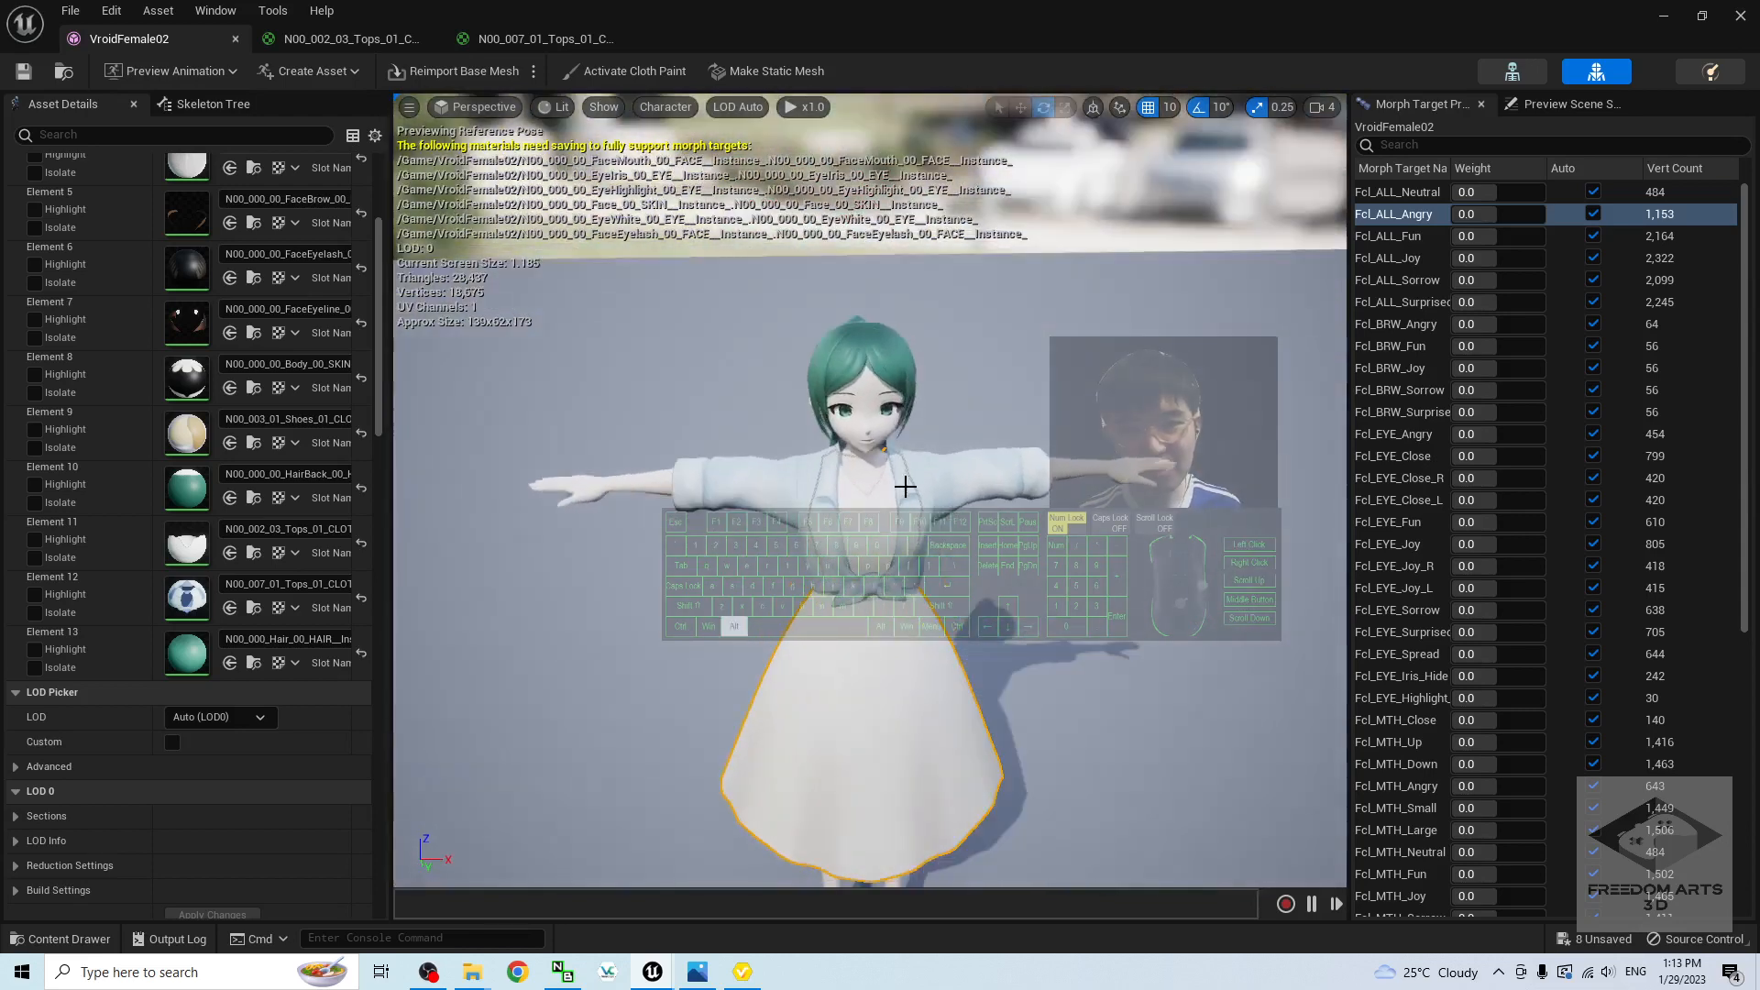
Step: Open the EyeIris material from Element 1 and move its Texture Sample node farther from the material's result node
scroll(943, 481, up, 3)
alt+middle_drag(1063, 608, 1064, 723)
alt+drag(1064, 609, 981, 609)
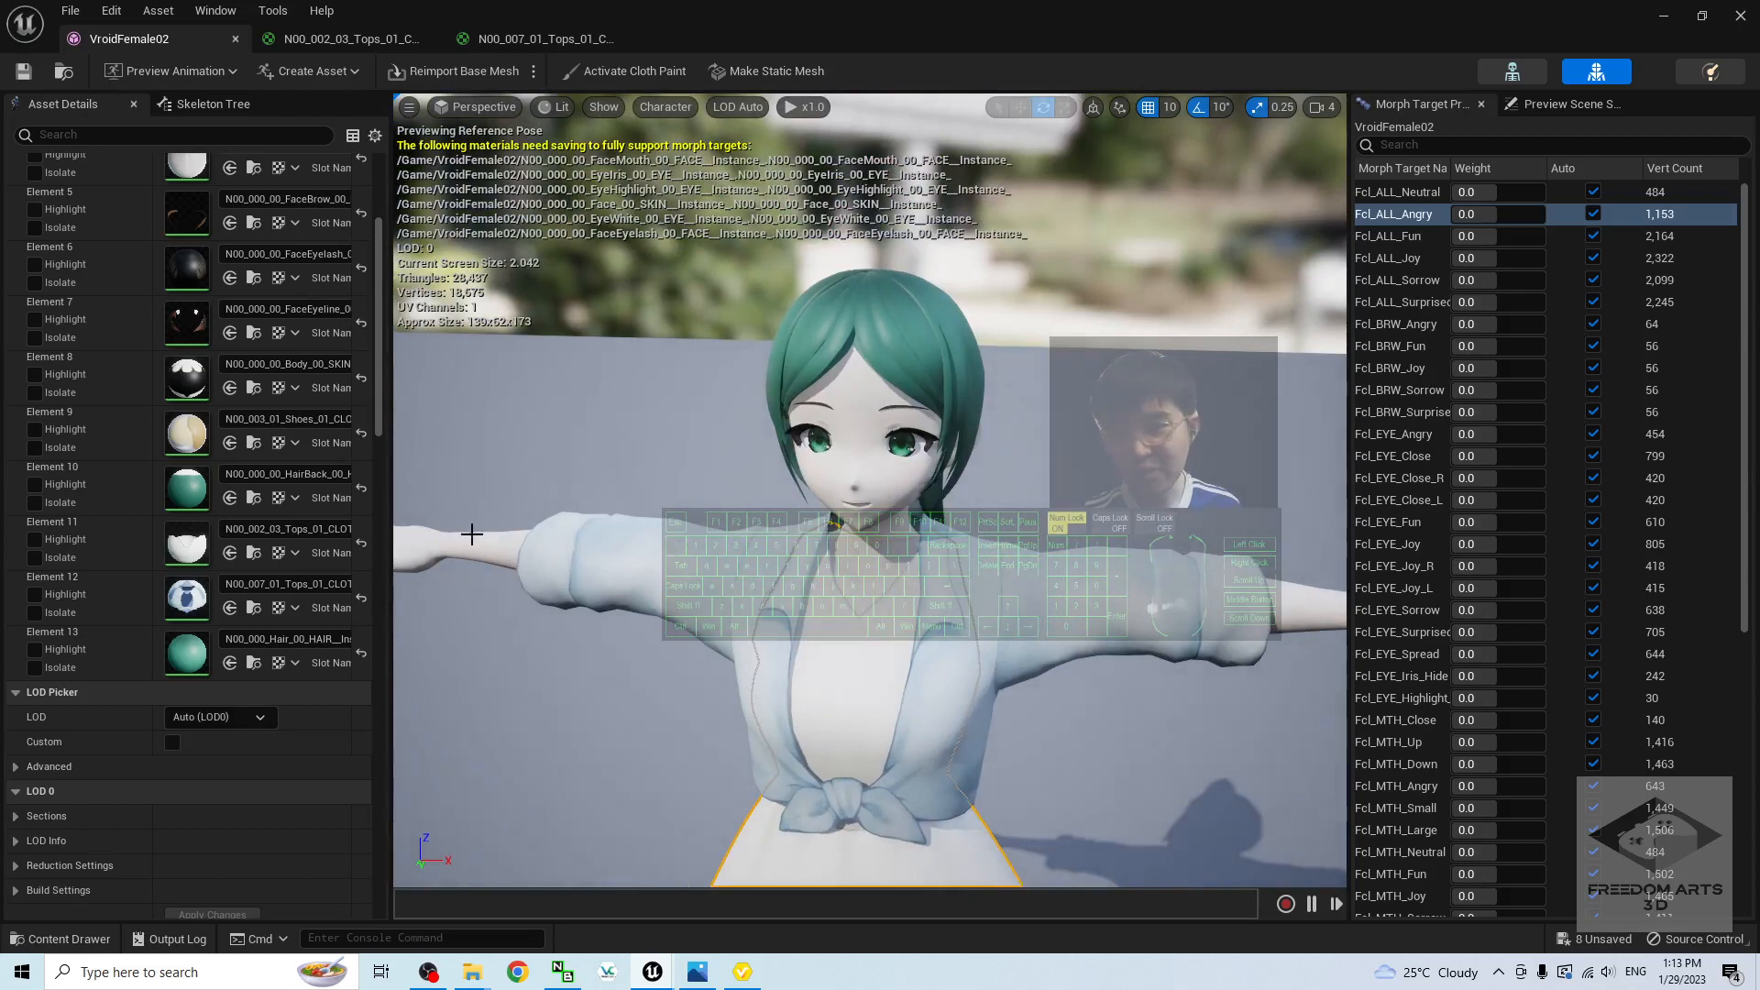
drag(382, 333, 381, 258)
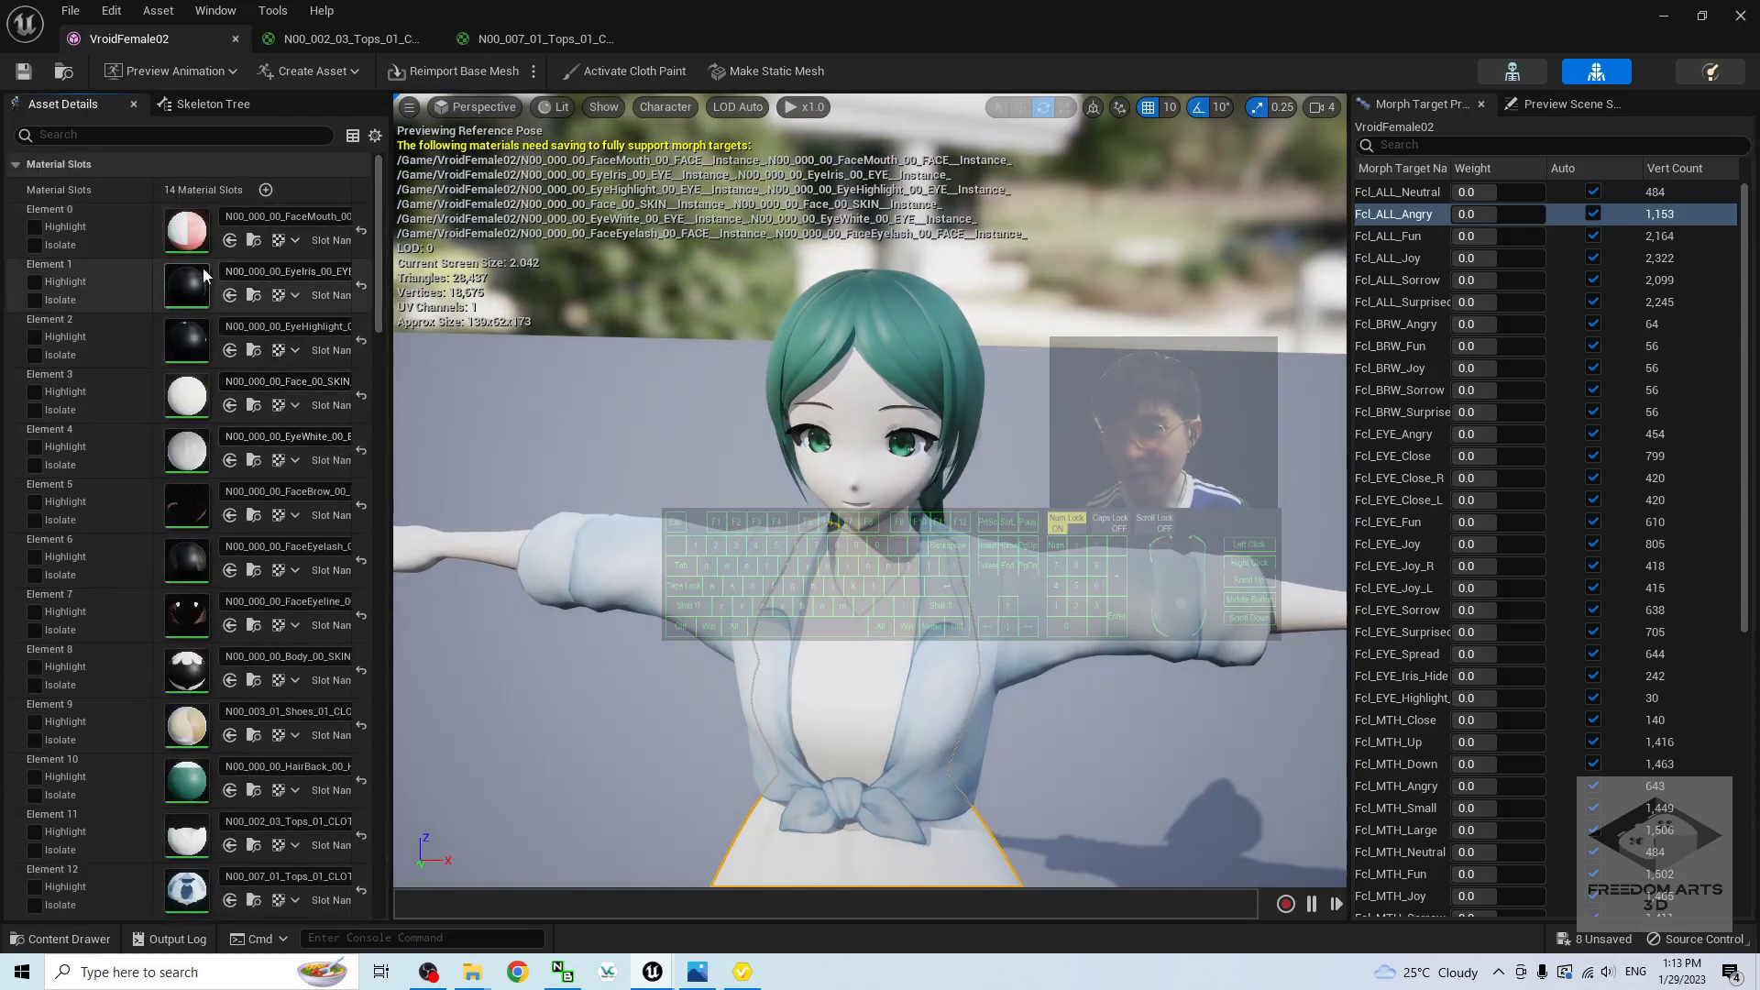
double_click(183, 285)
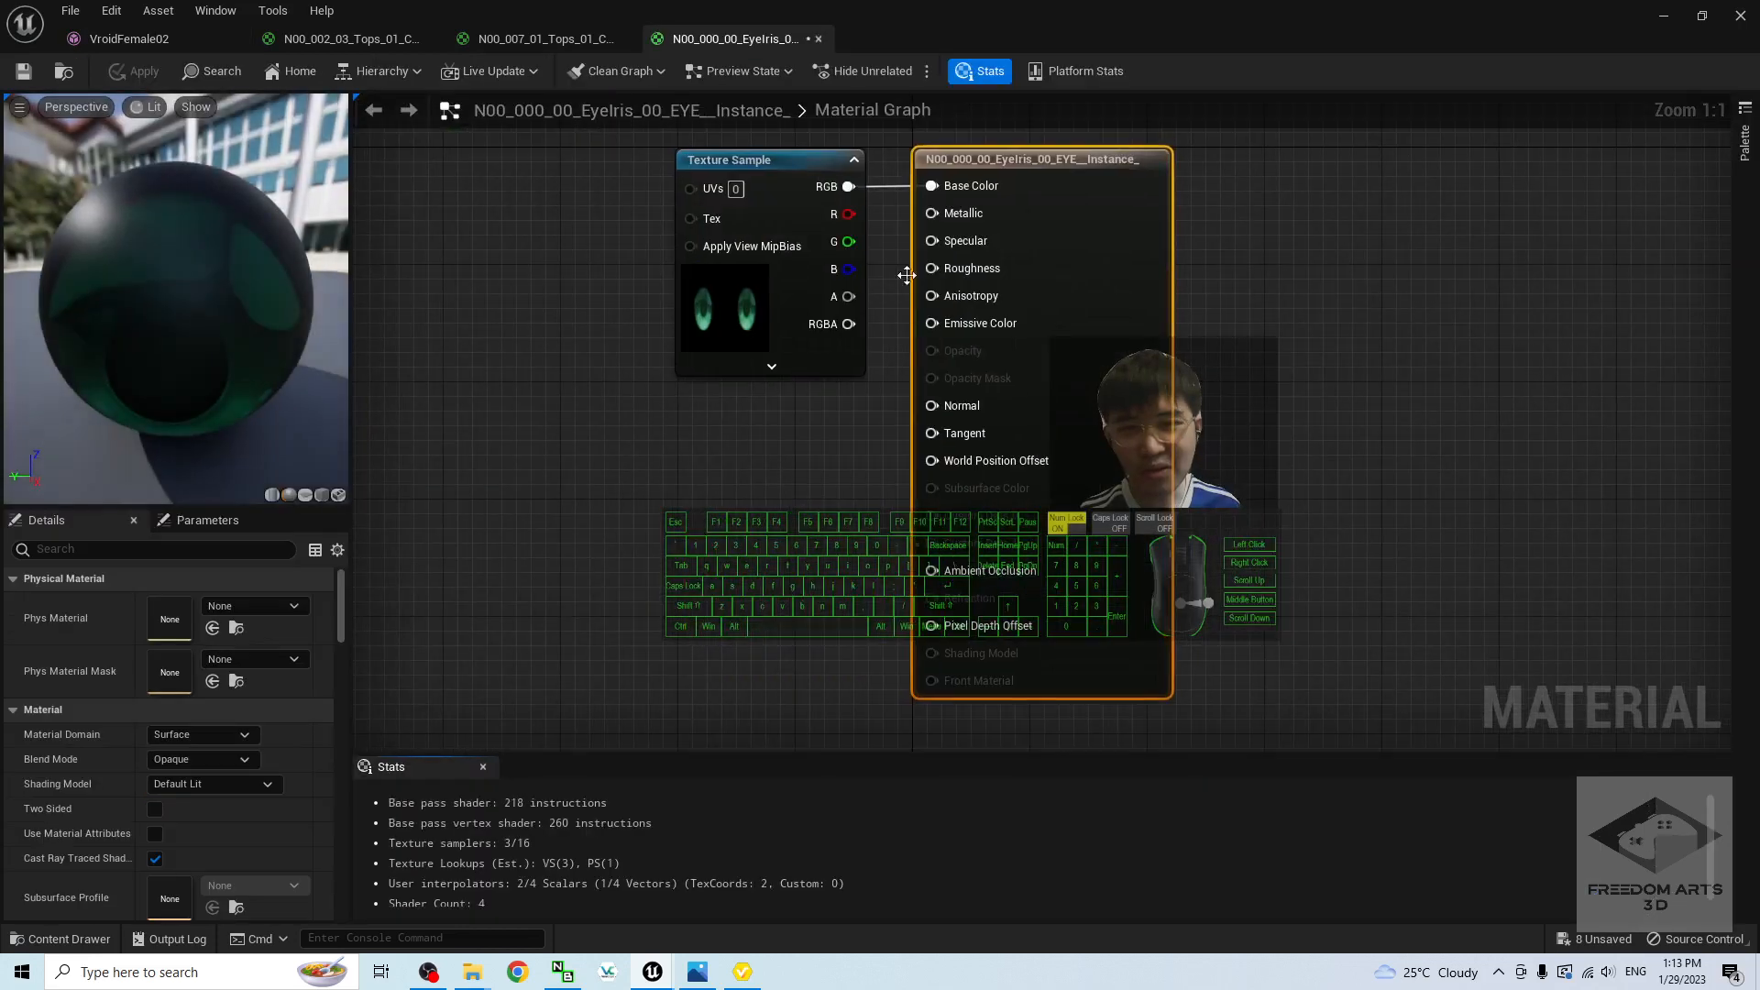
click(734, 162)
drag(734, 162, 649, 176)
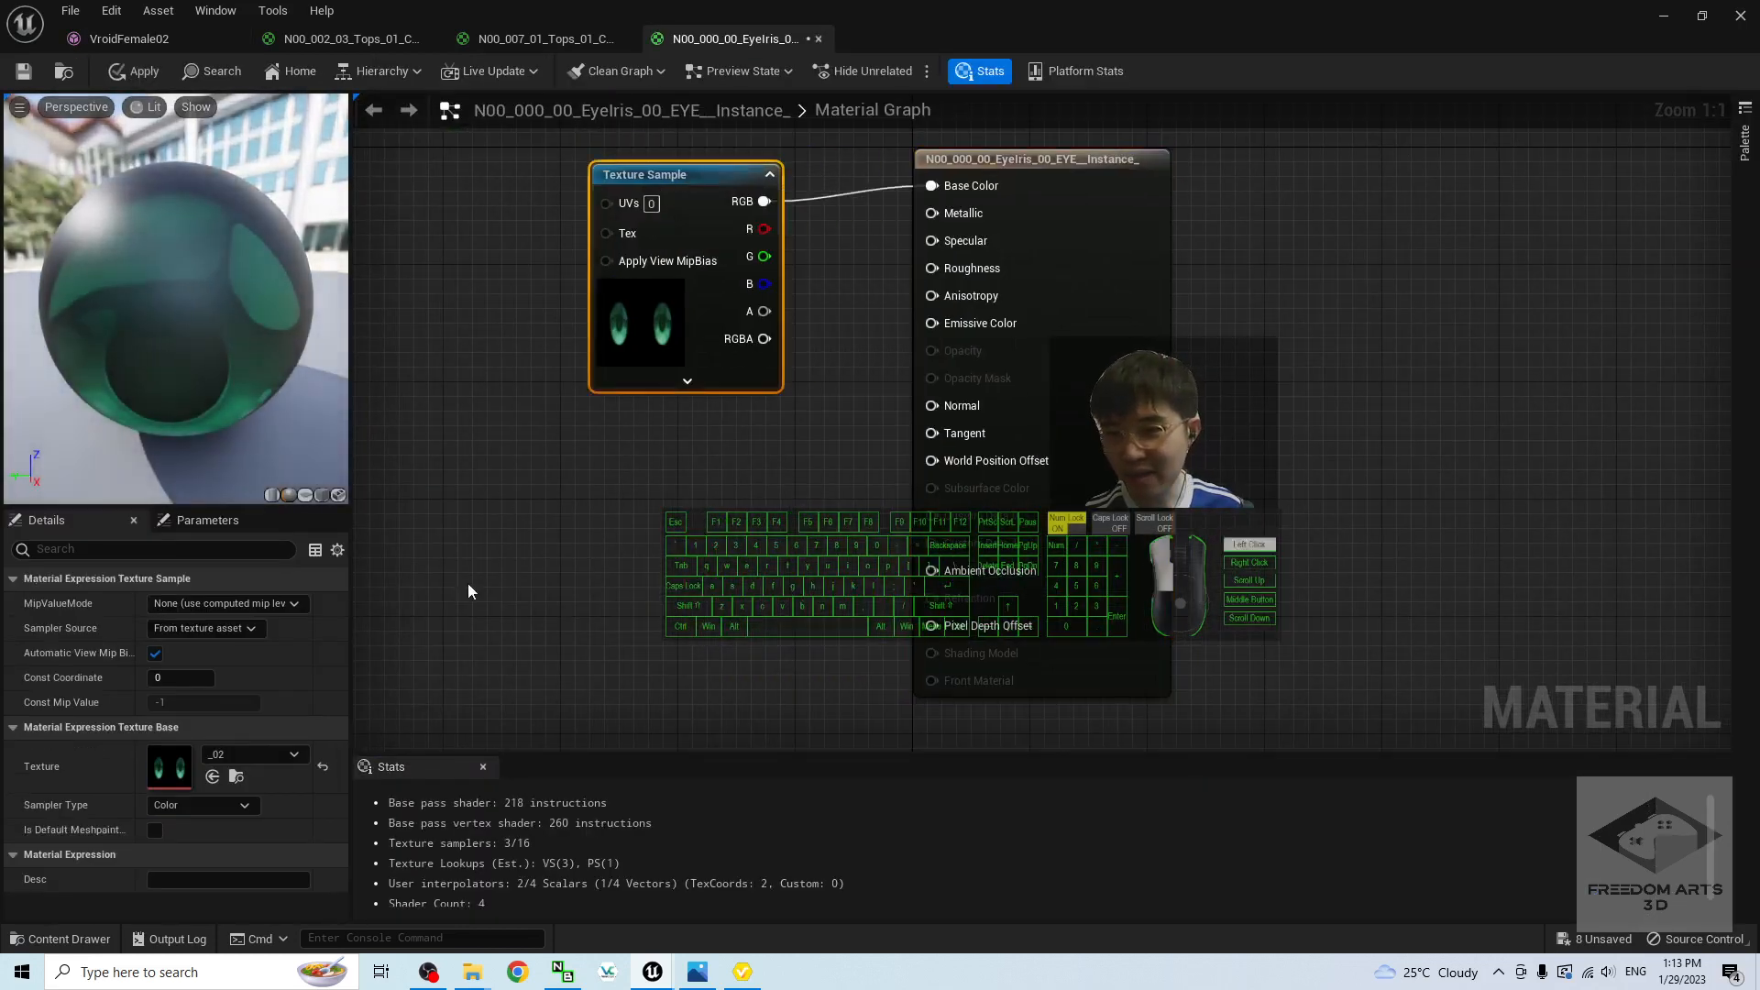
click(488, 621)
Step: Set the EyeIris material's blend mode to Masked and make it two-sided
click(165, 759)
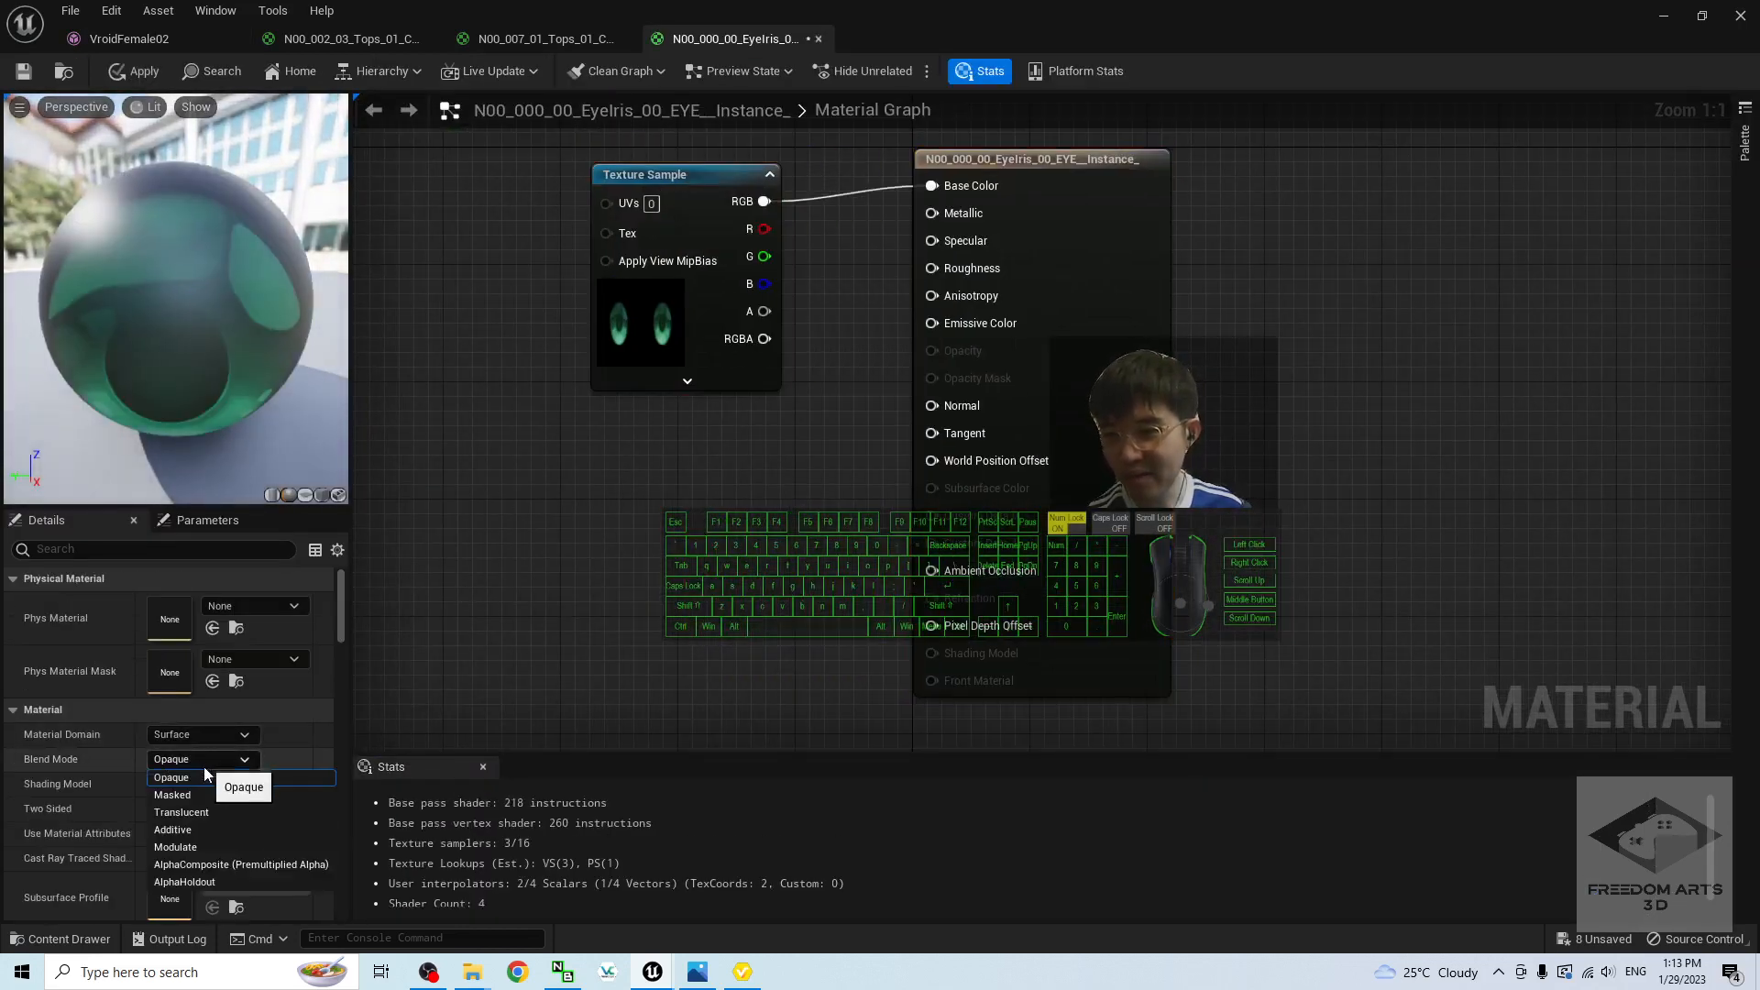
click(169, 798)
click(154, 811)
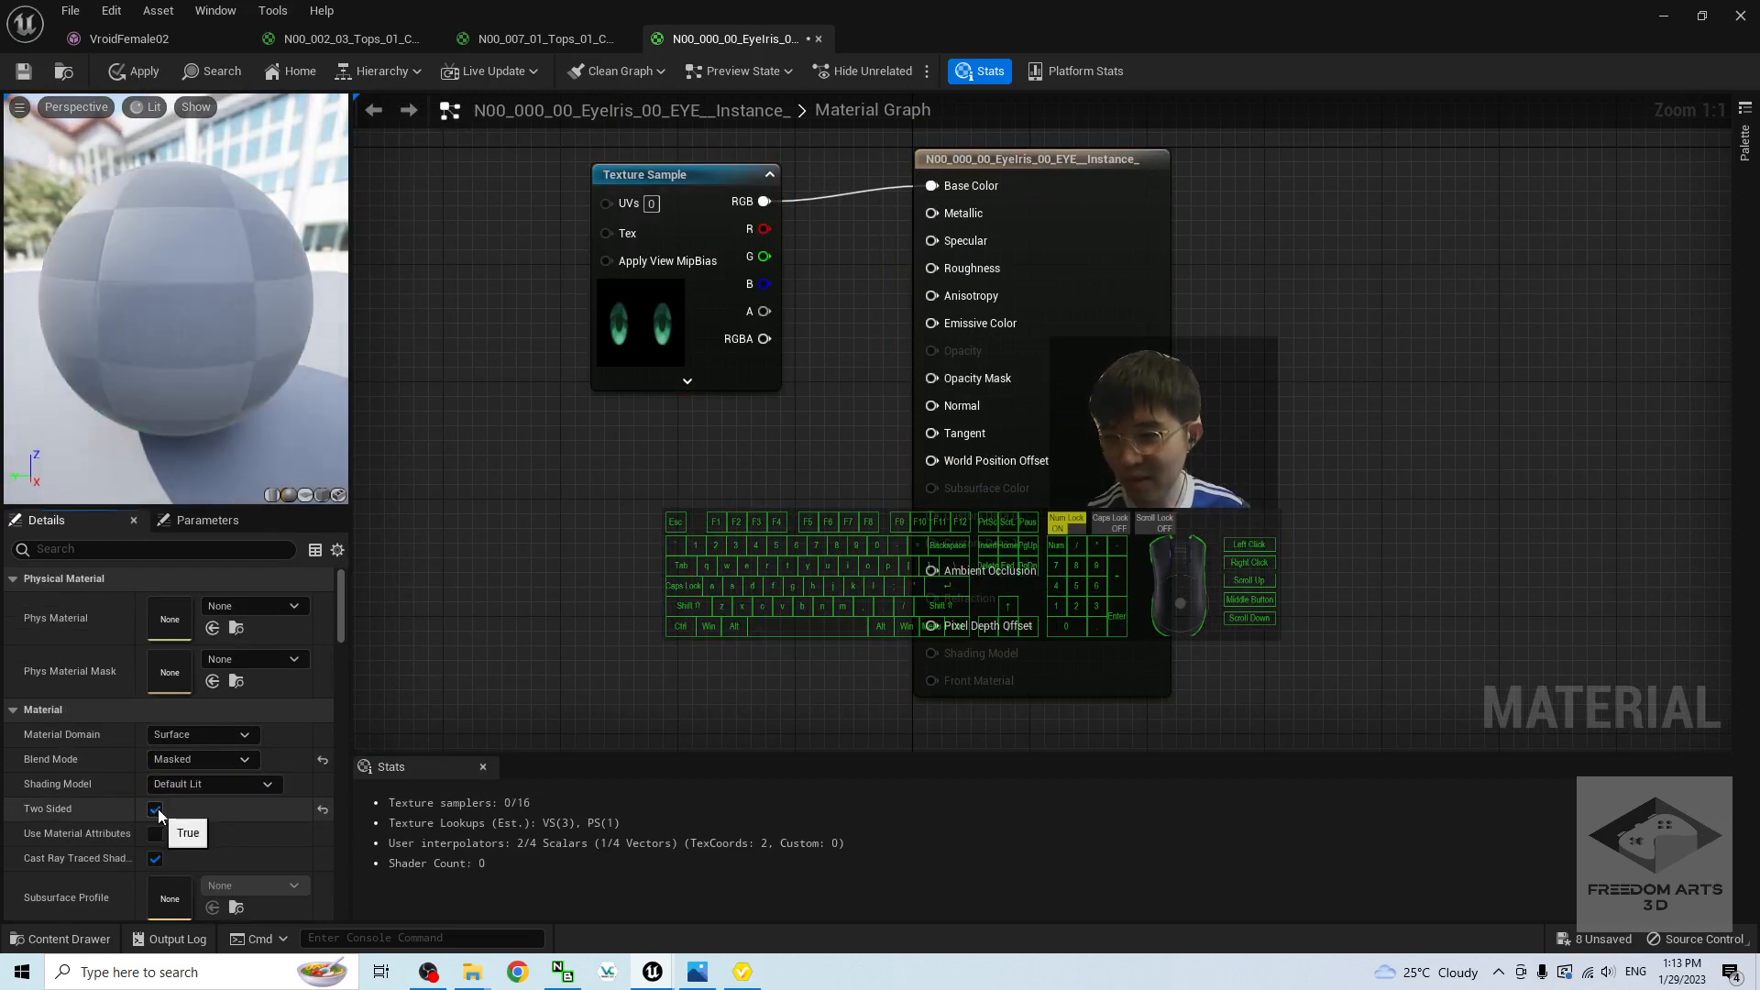
Step: Connect the EyeIris texture's alpha output to Opacity Mask and save the material
drag(776, 313, 933, 379)
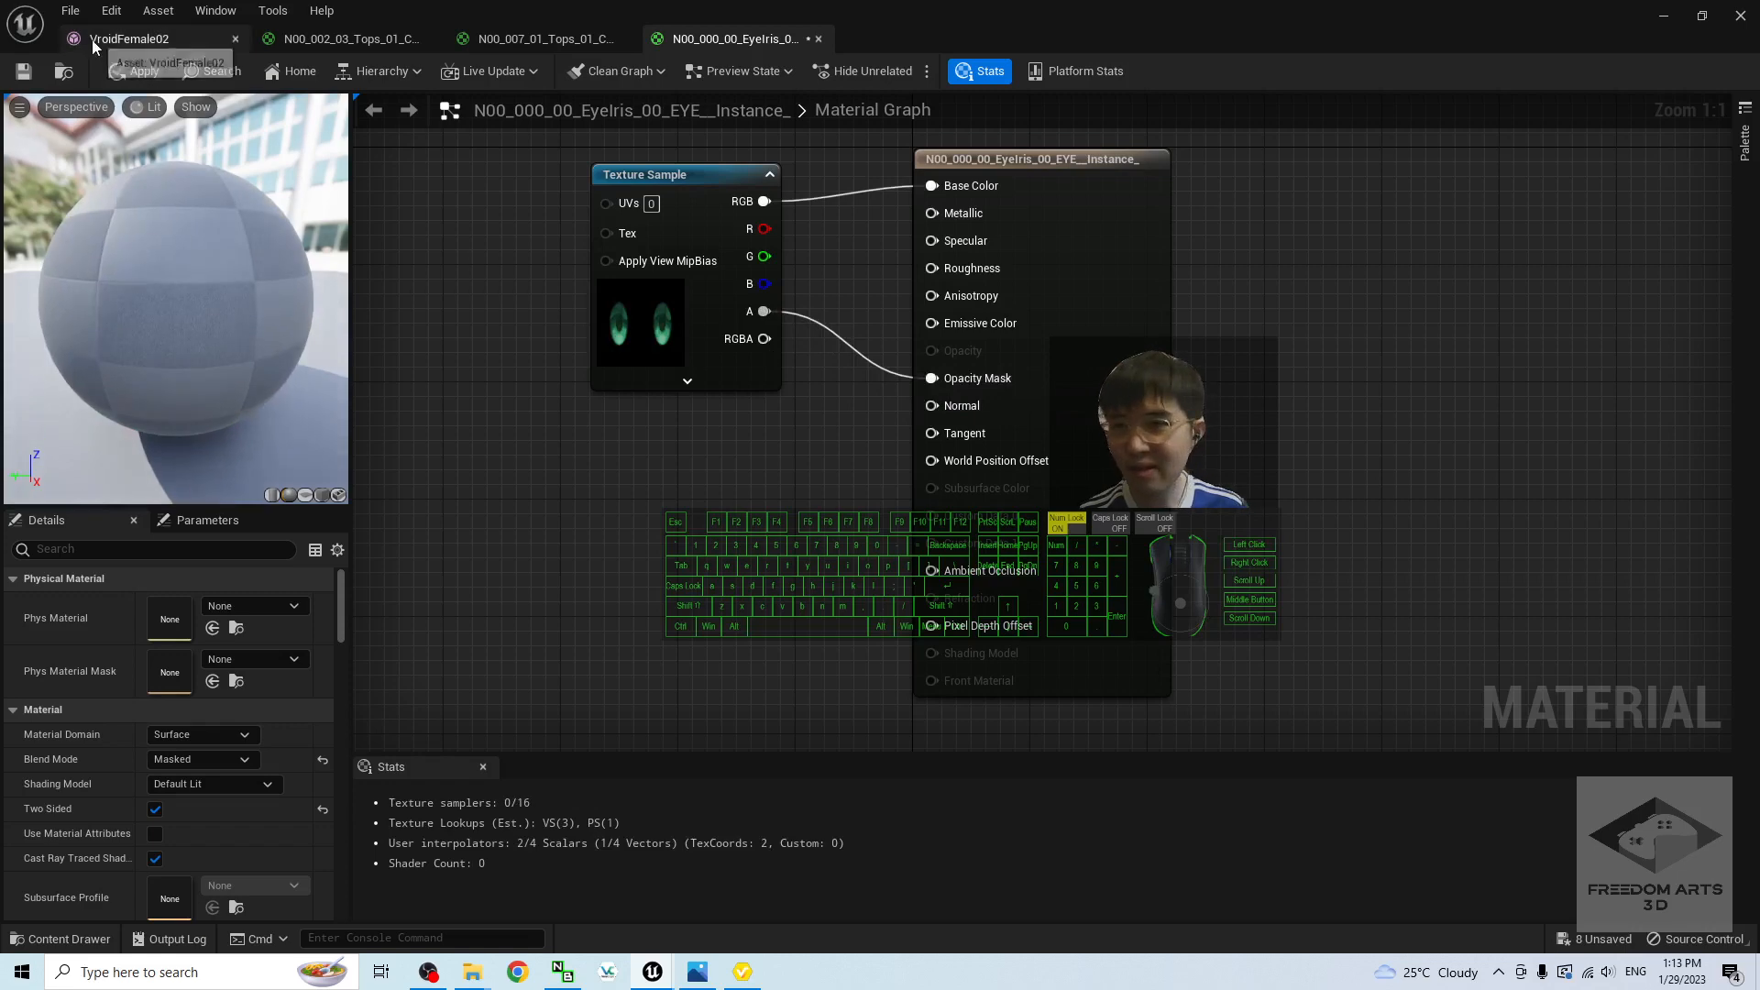
click(24, 73)
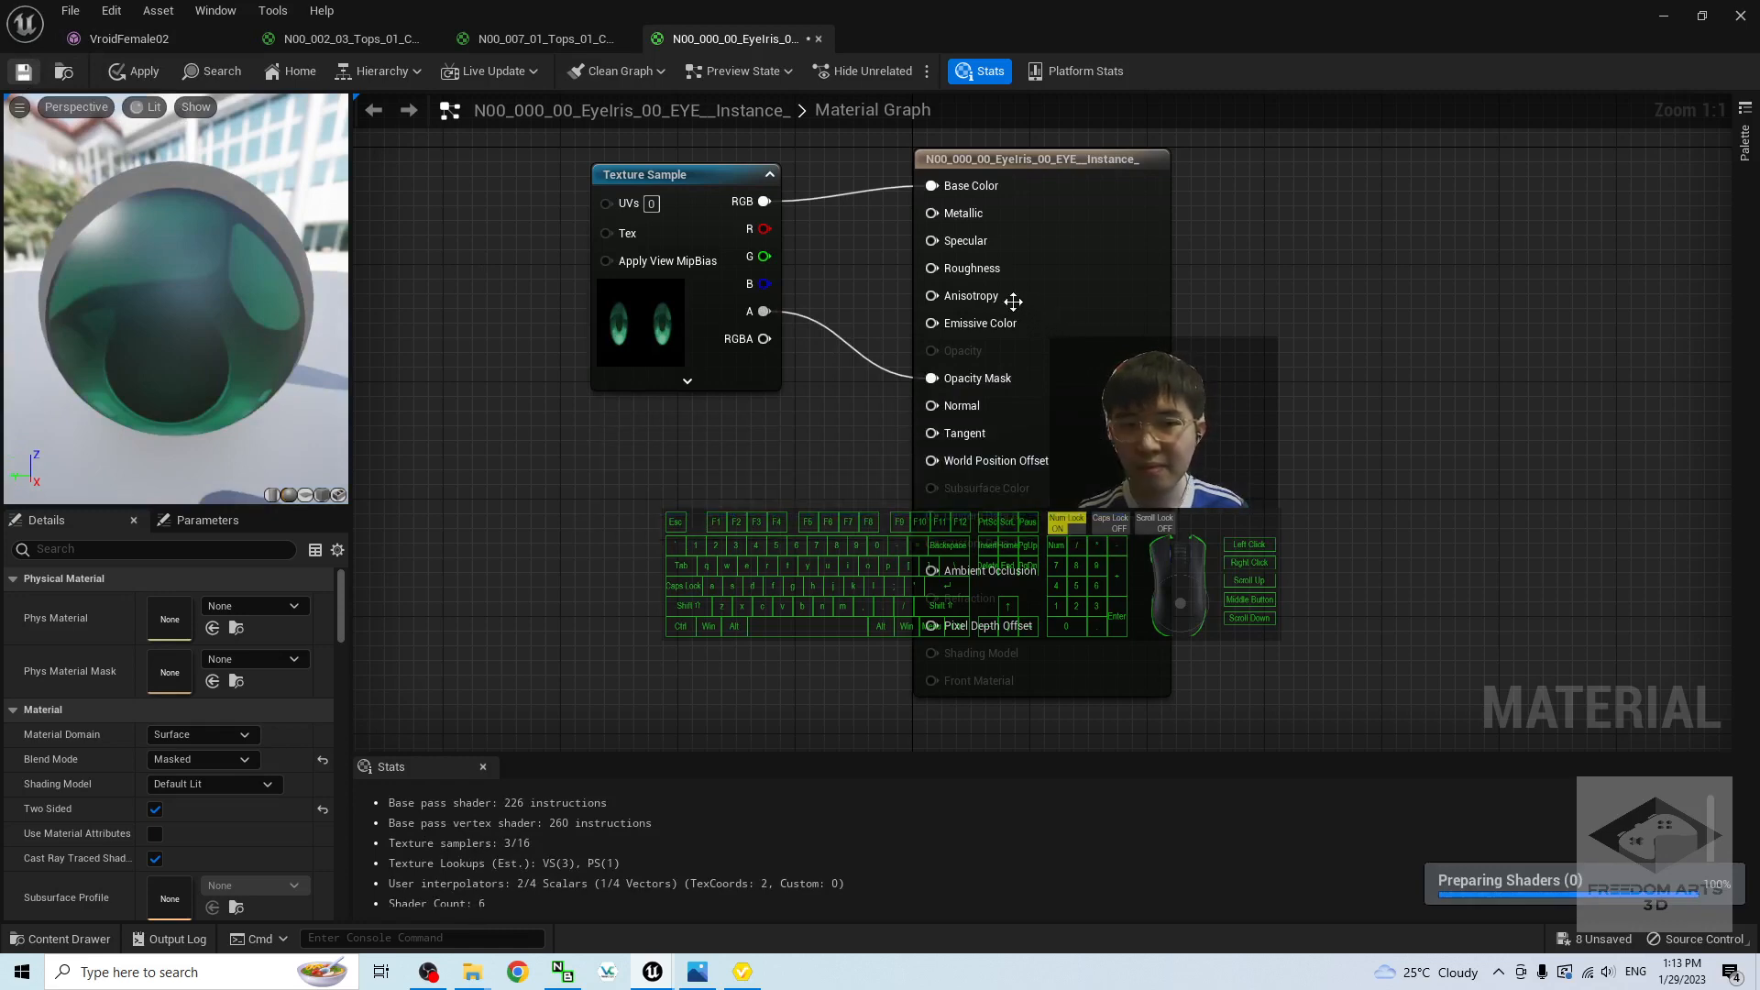
Step: Close the EyeIris, N00_007_01_Tops and N00_002_03_Tops material editors
click(820, 41)
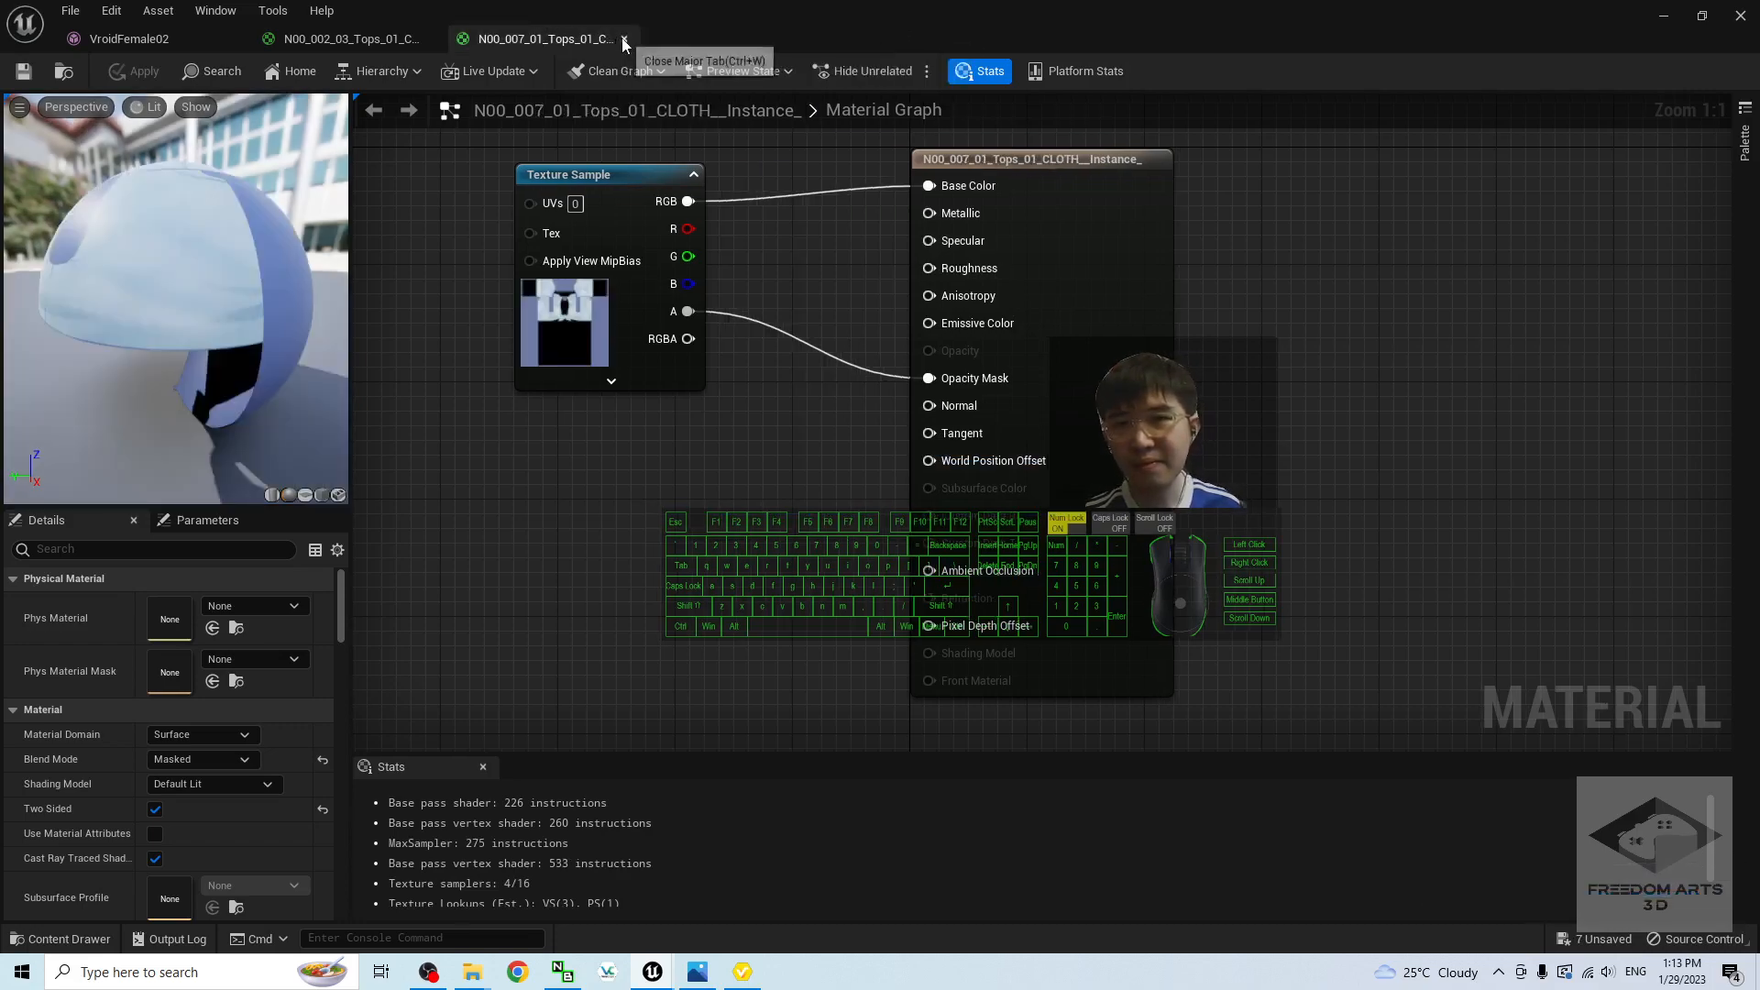
click(622, 38)
click(427, 39)
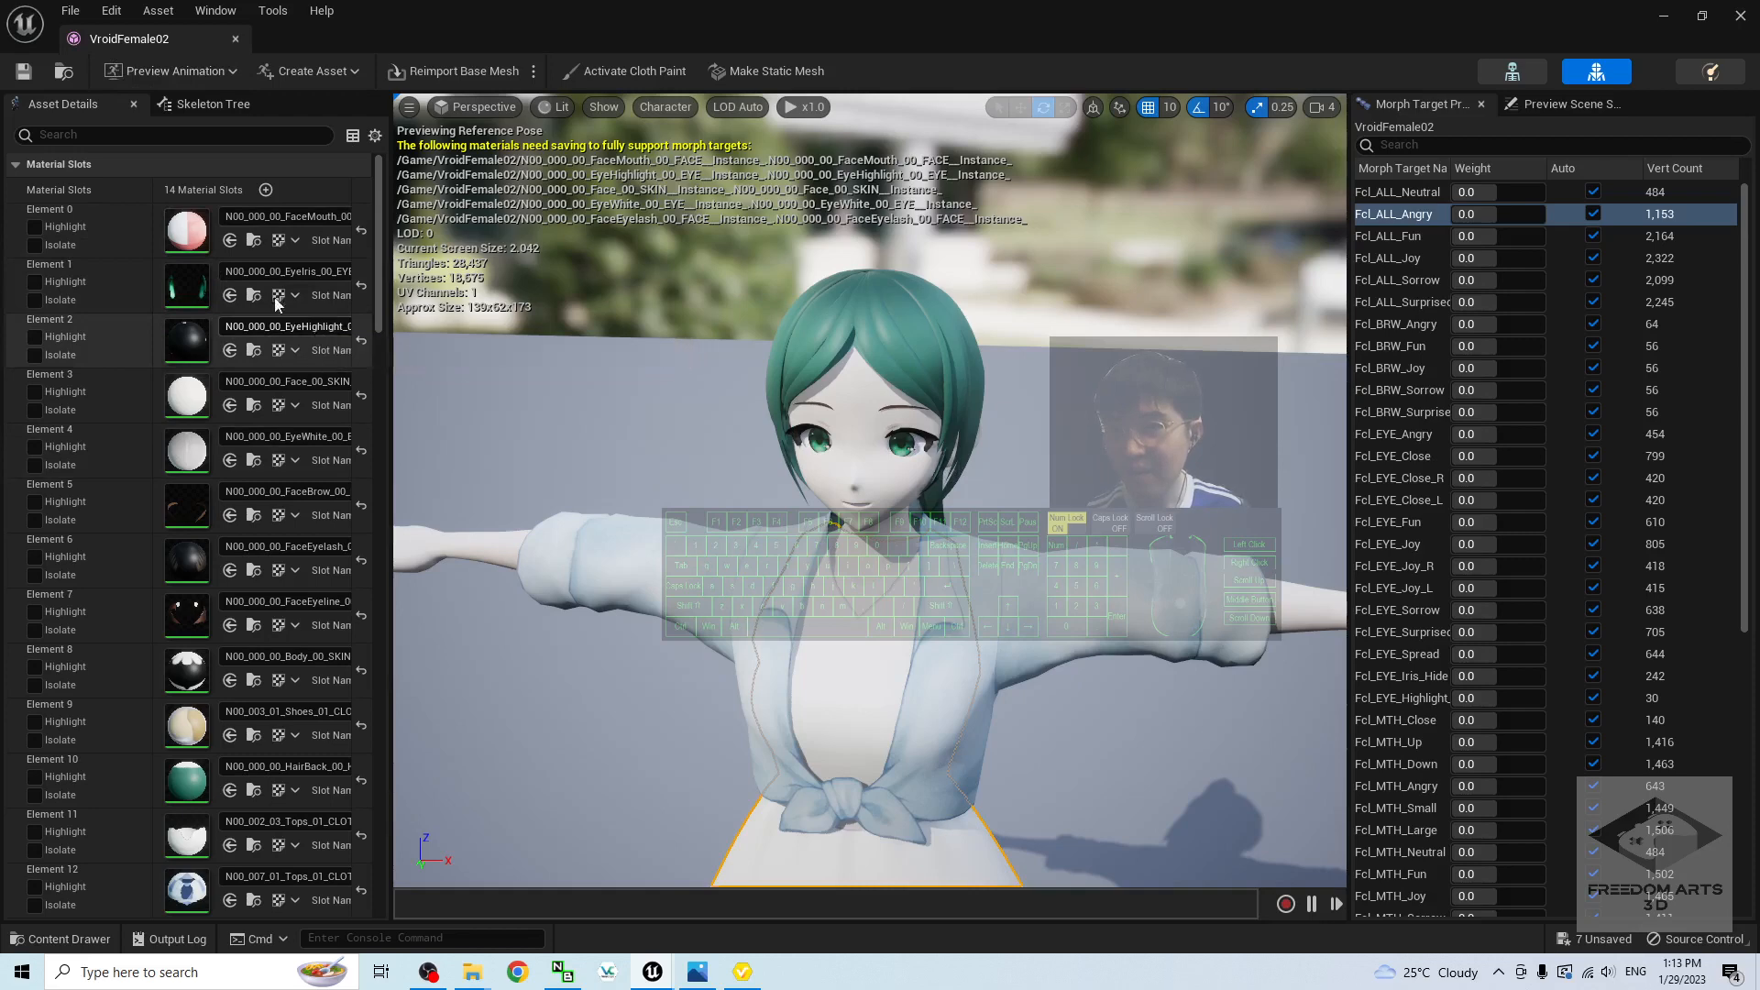
Step: Open the EyeHighlight material from Element 2, set its blend mode to Masked and make it two-sided
double_click(195, 337)
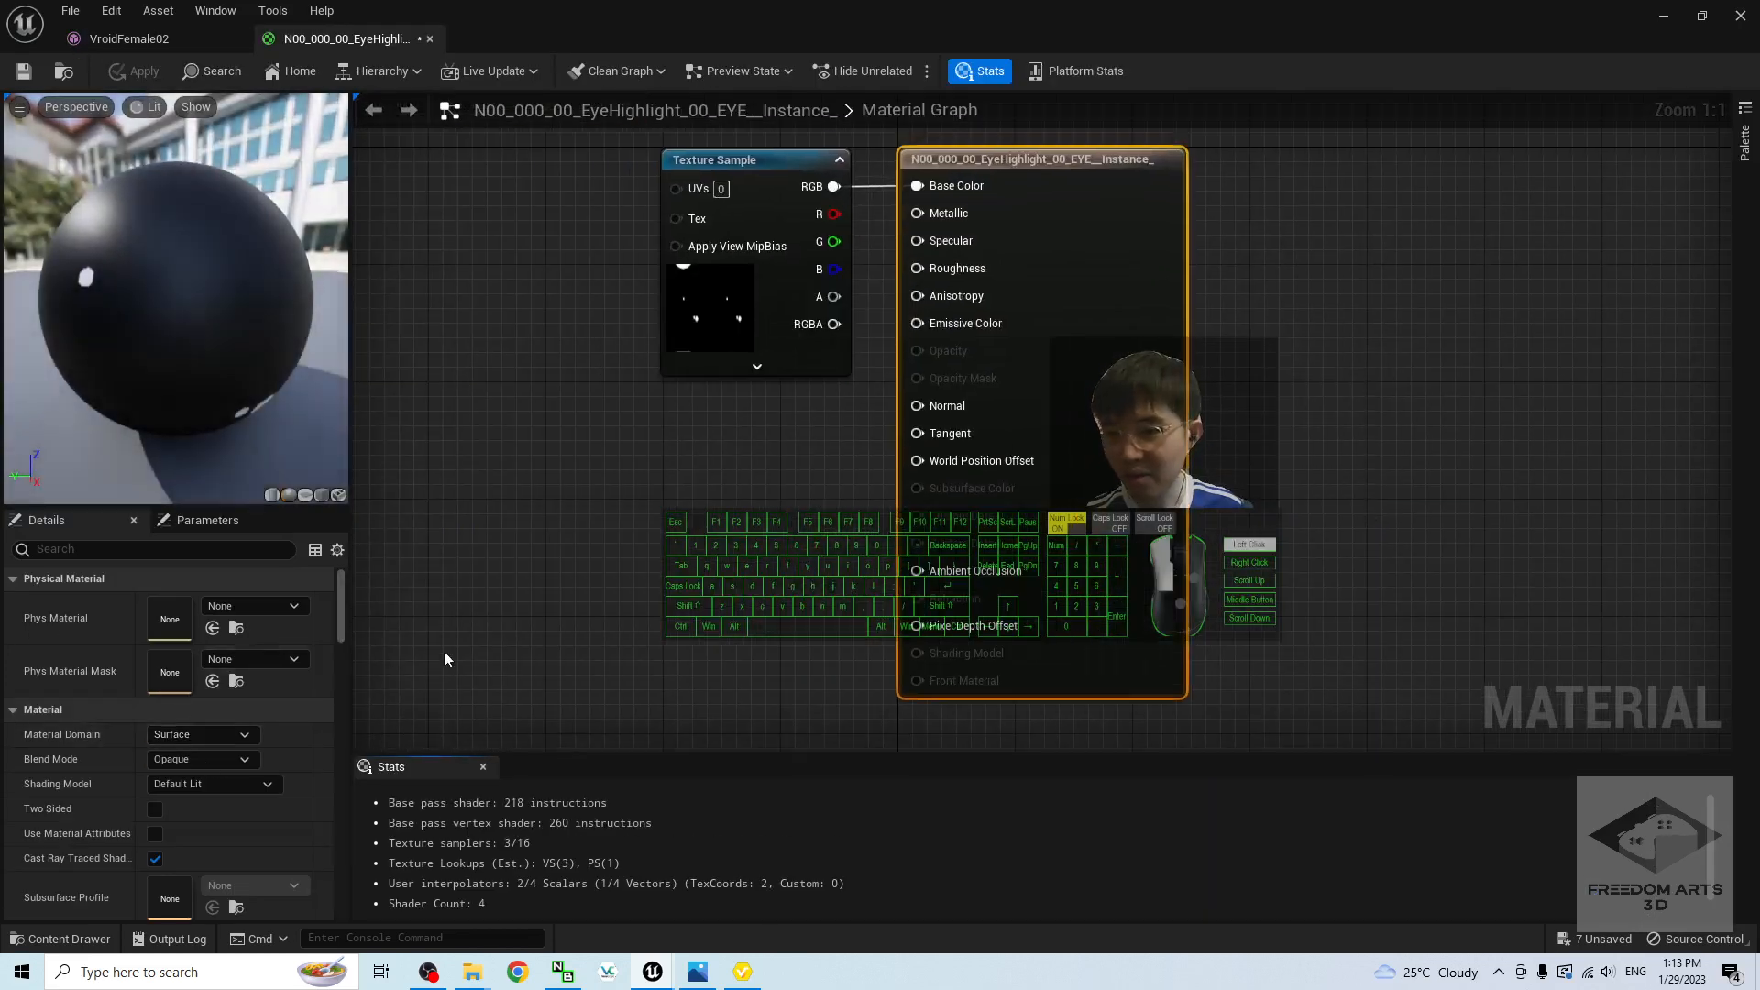
click(180, 761)
click(174, 800)
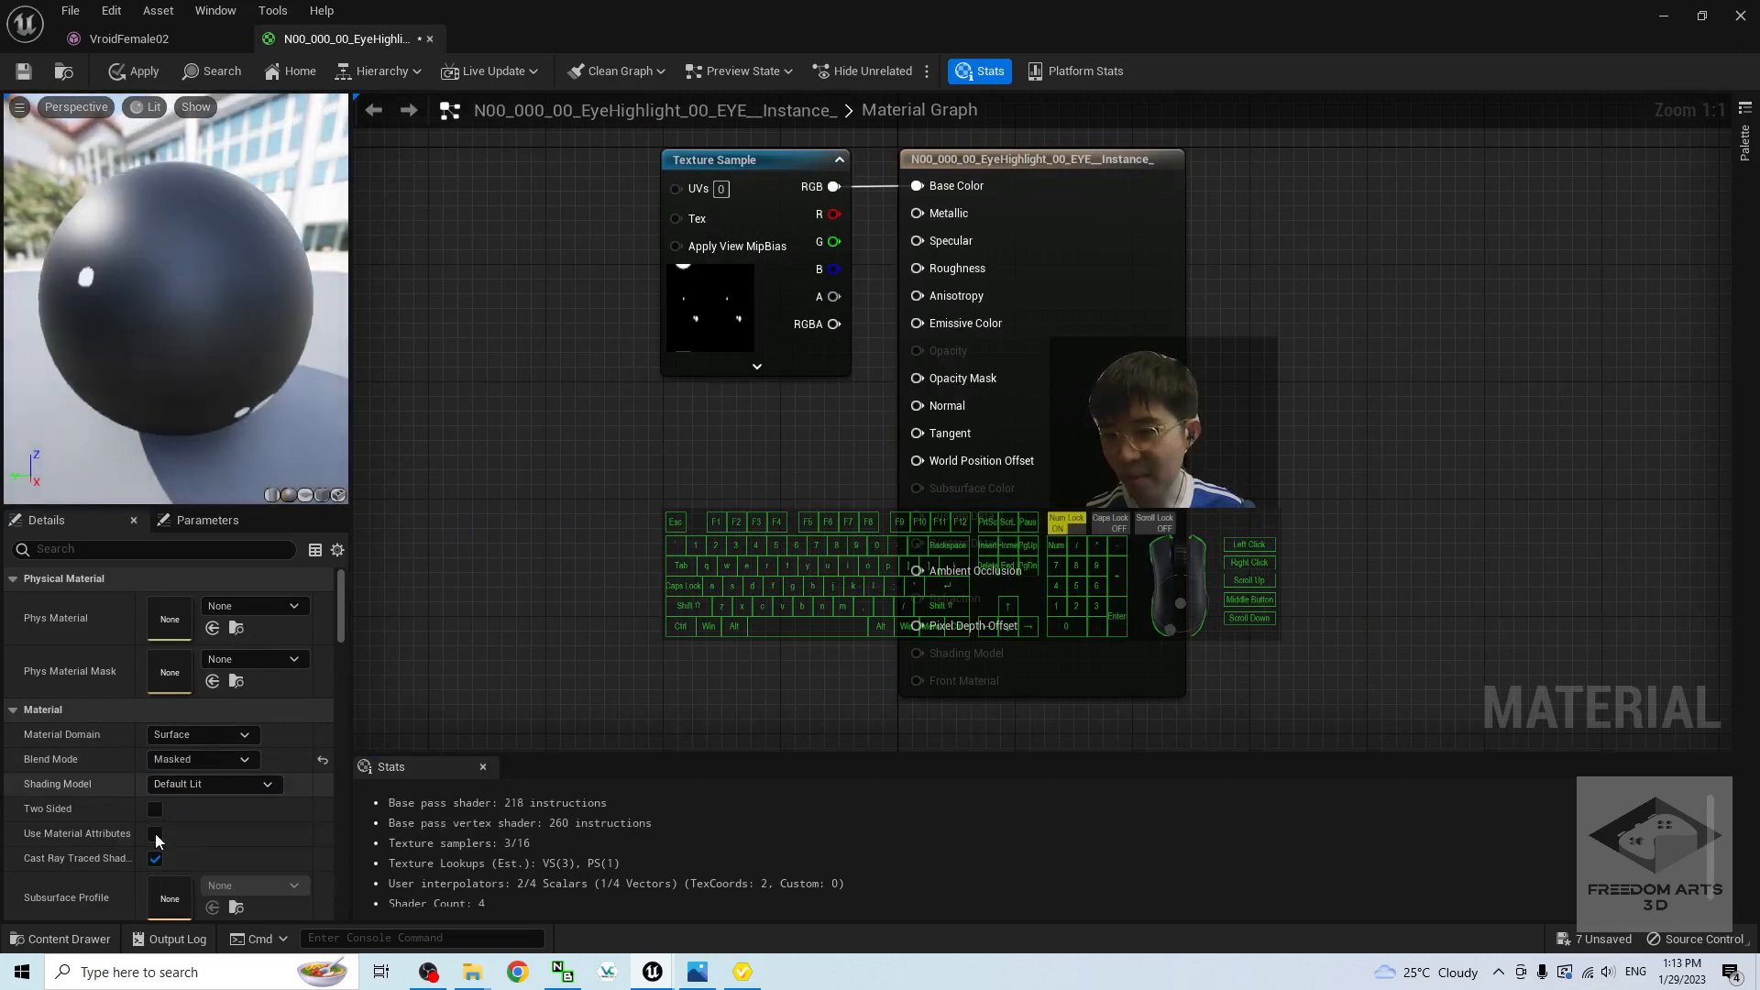
click(154, 811)
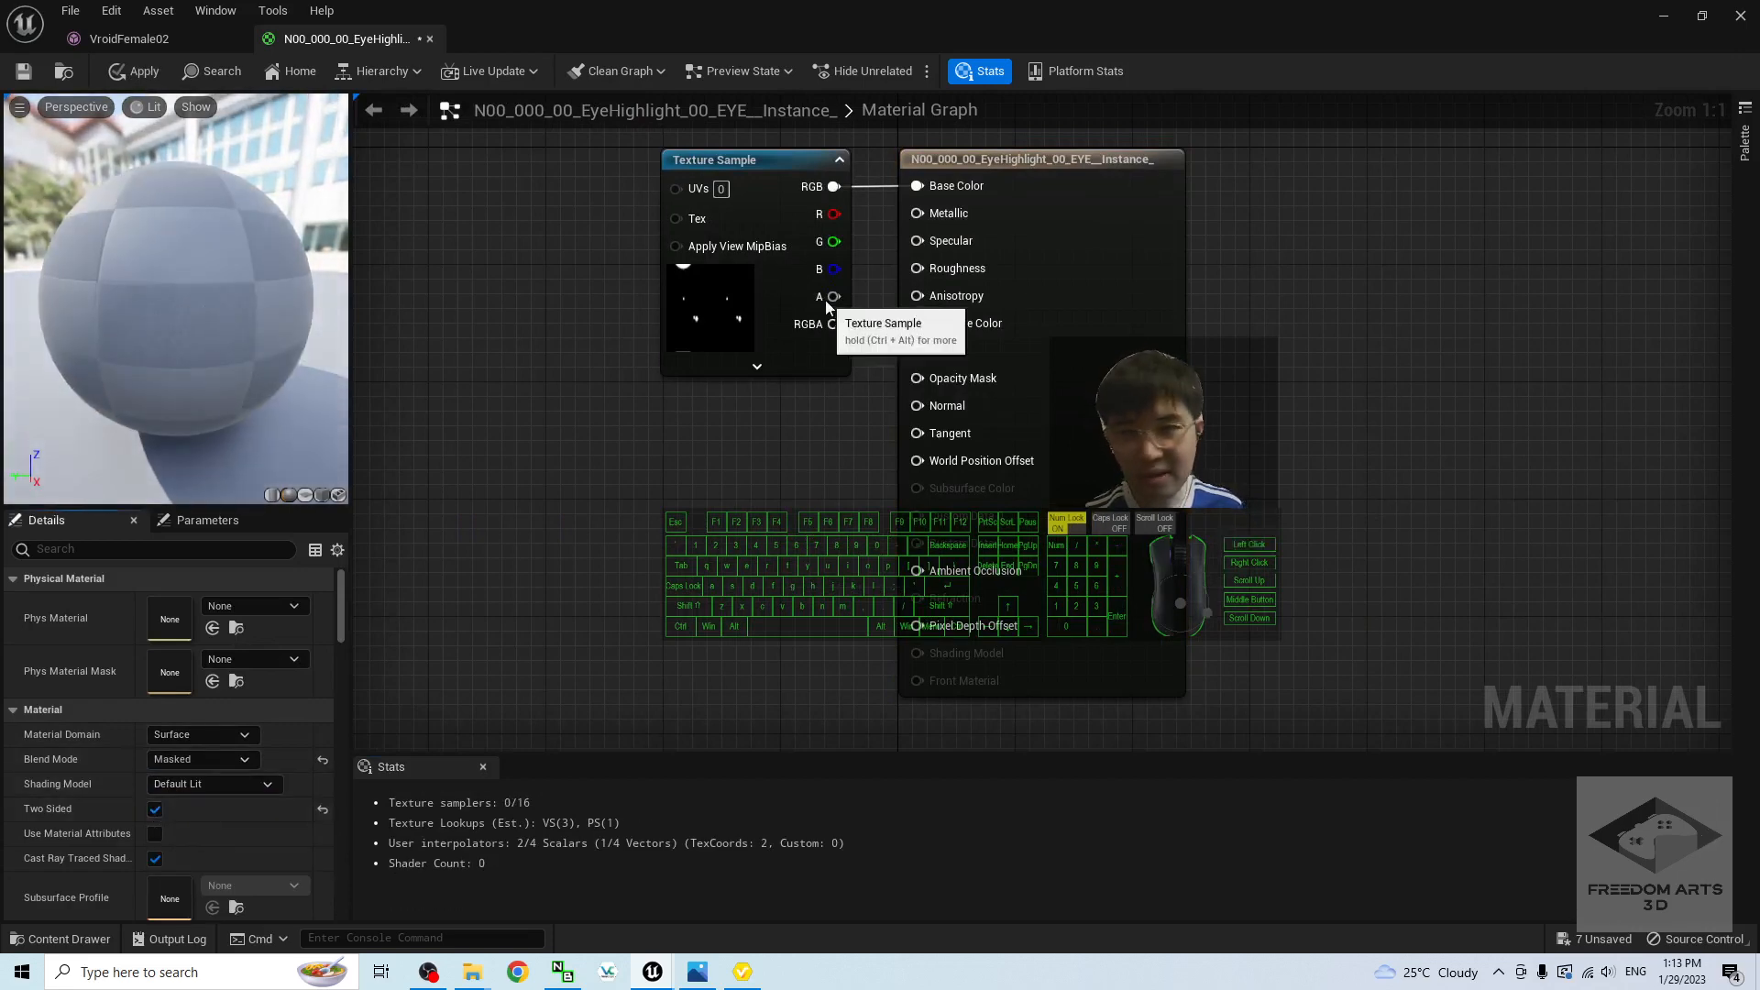
Step: Connect the EyeHighlight texture's alpha output to Opacity Mask, save the material and return to the VroidFemale02 mesh
drag(873, 315, 920, 378)
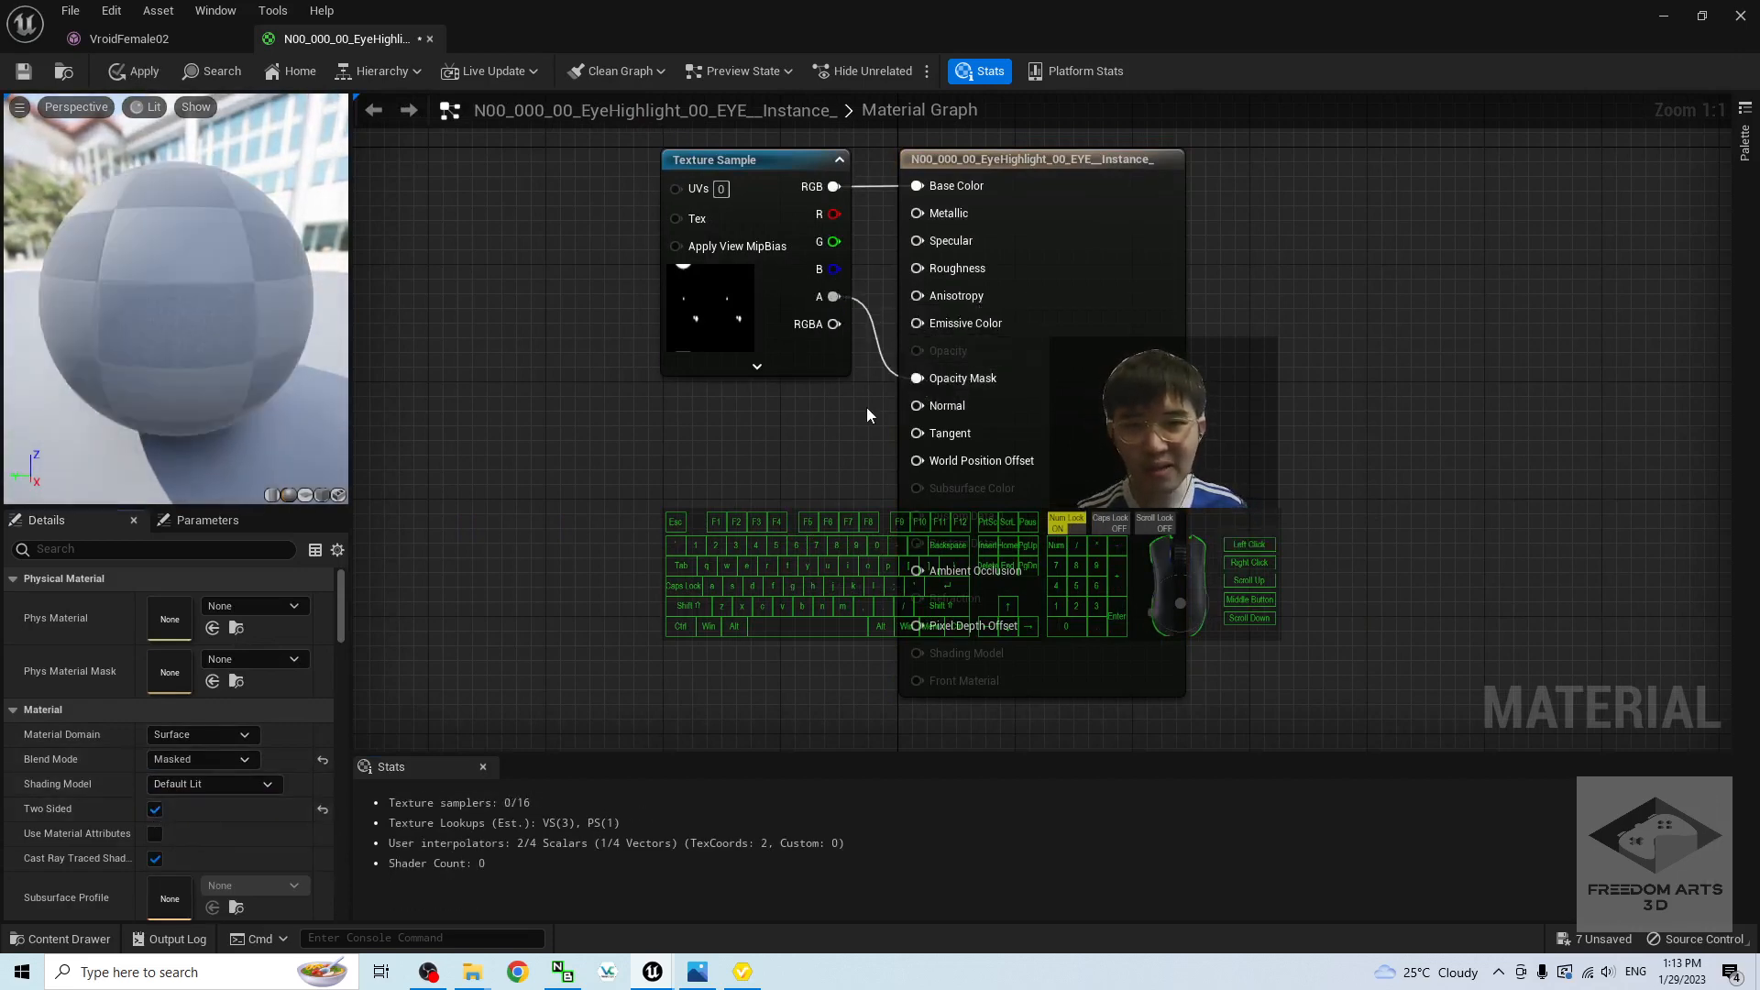
click(22, 71)
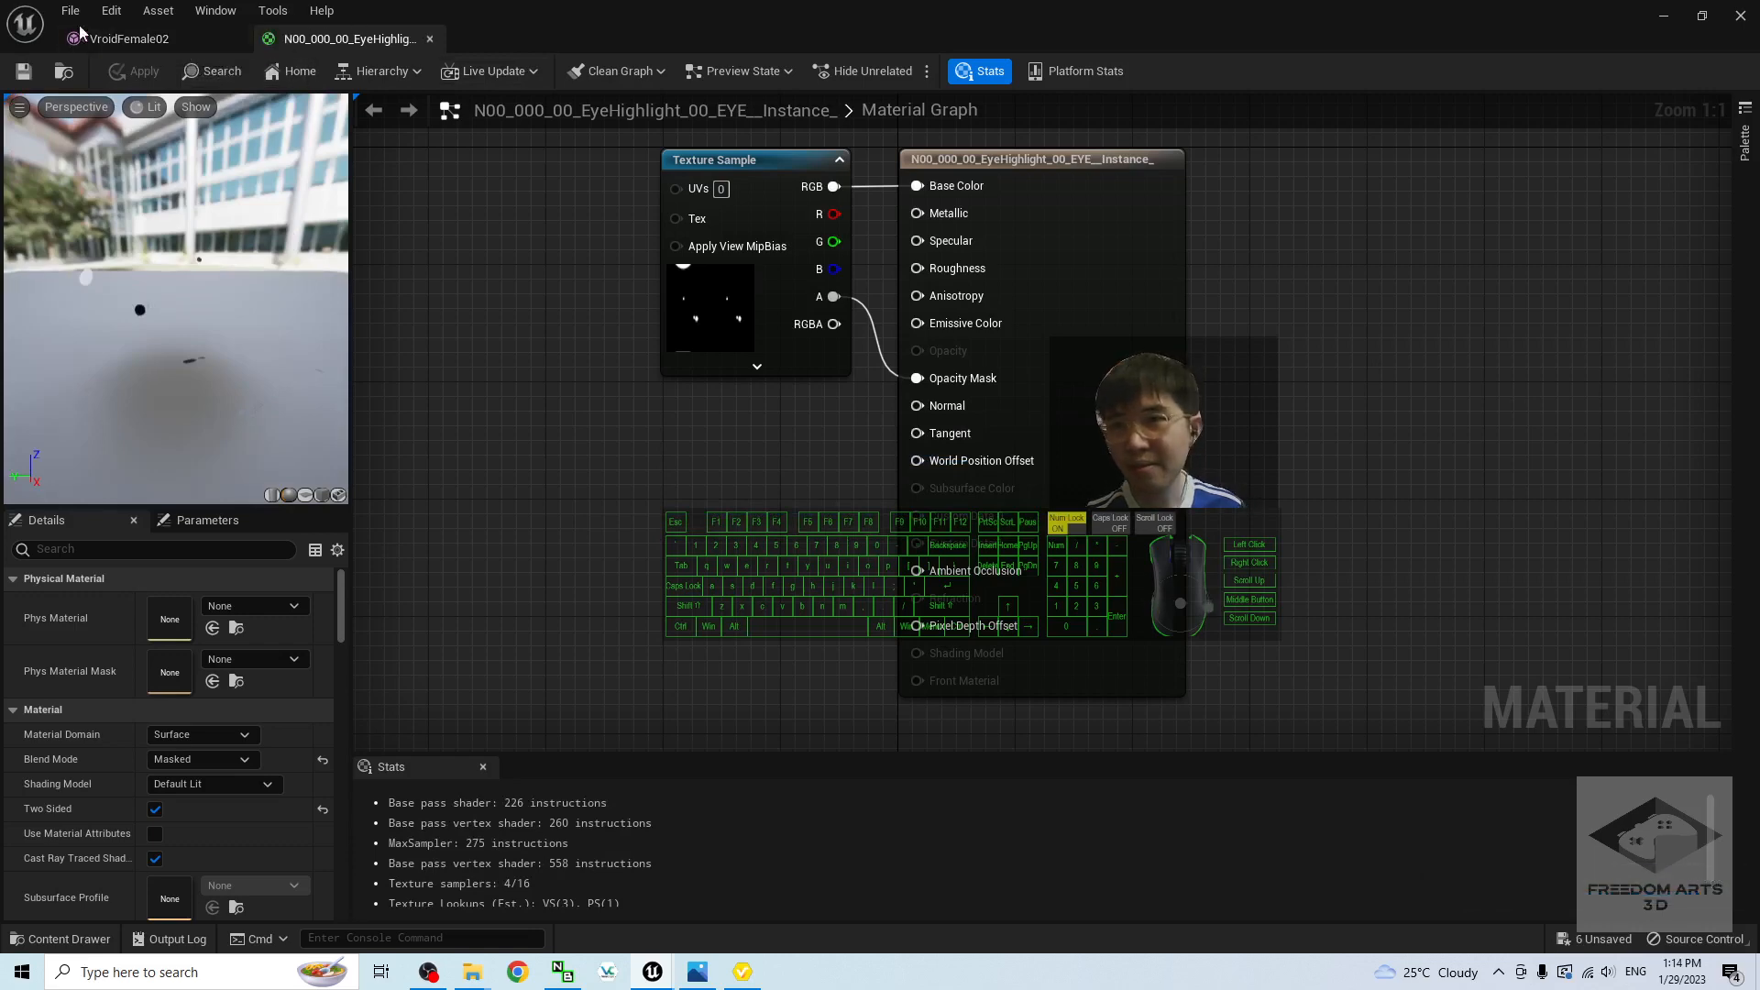
click(165, 38)
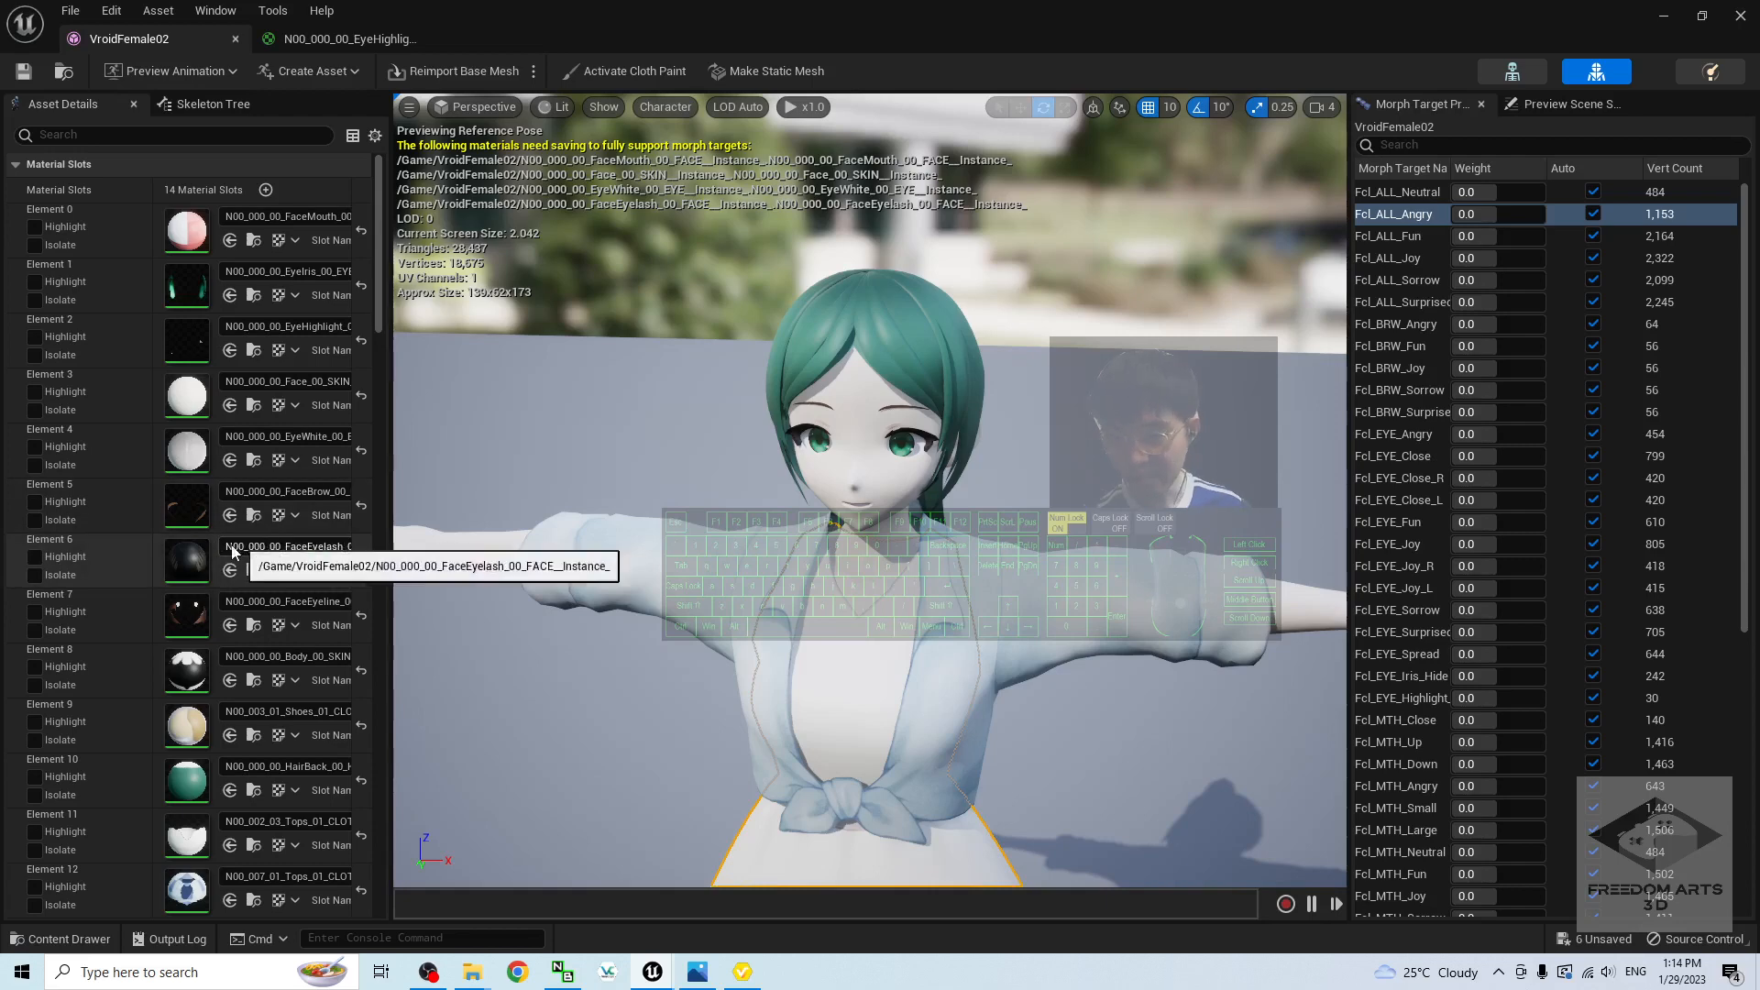
Step: Open the FaceEyelash material from Element 6, set its blend mode to Masked and make it two-sided
double_click(196, 553)
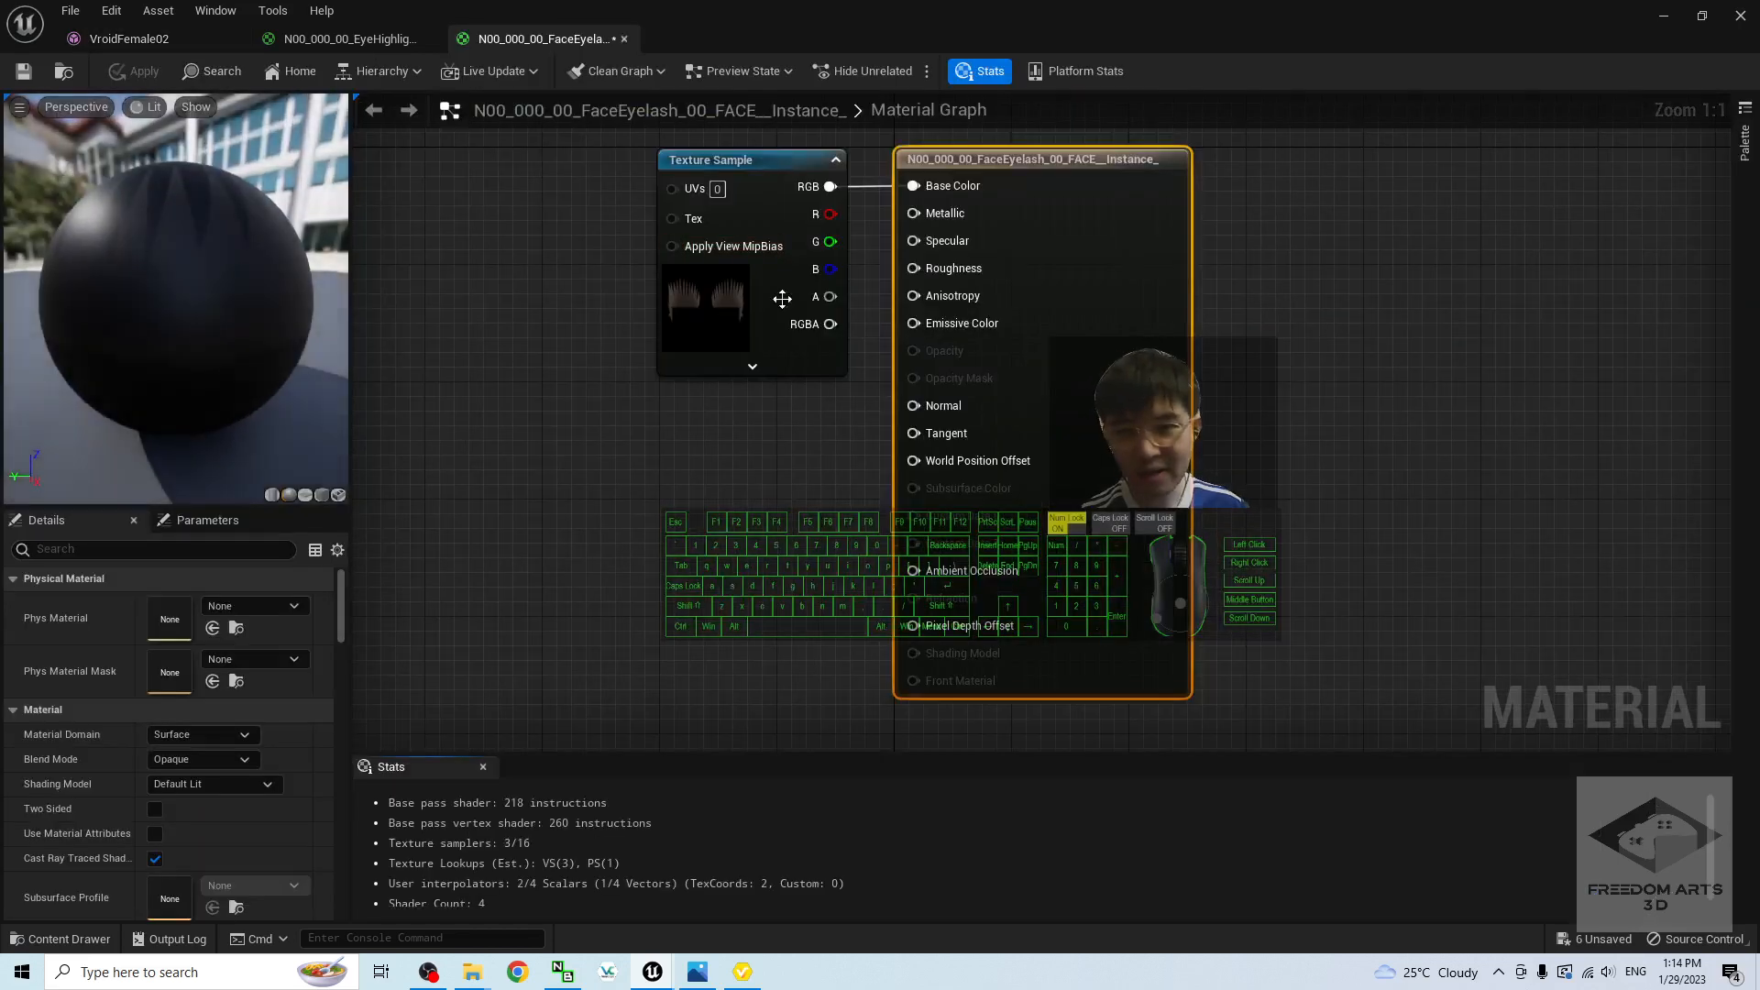
click(253, 759)
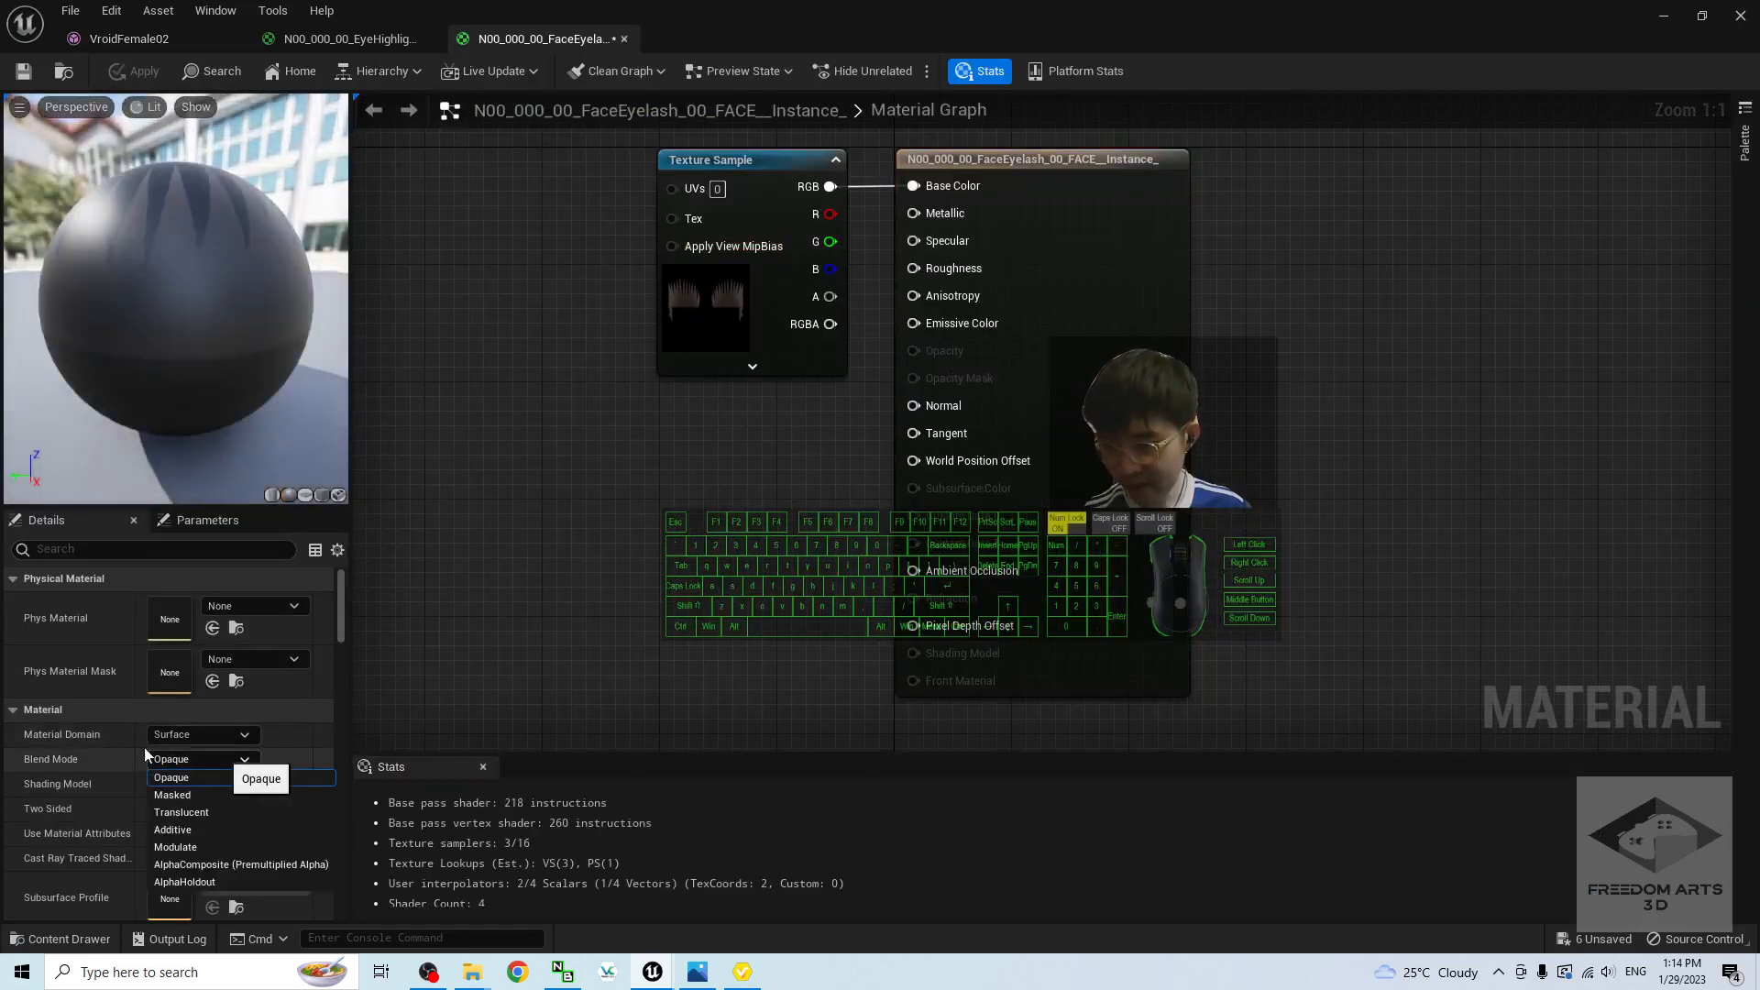
click(192, 796)
click(155, 809)
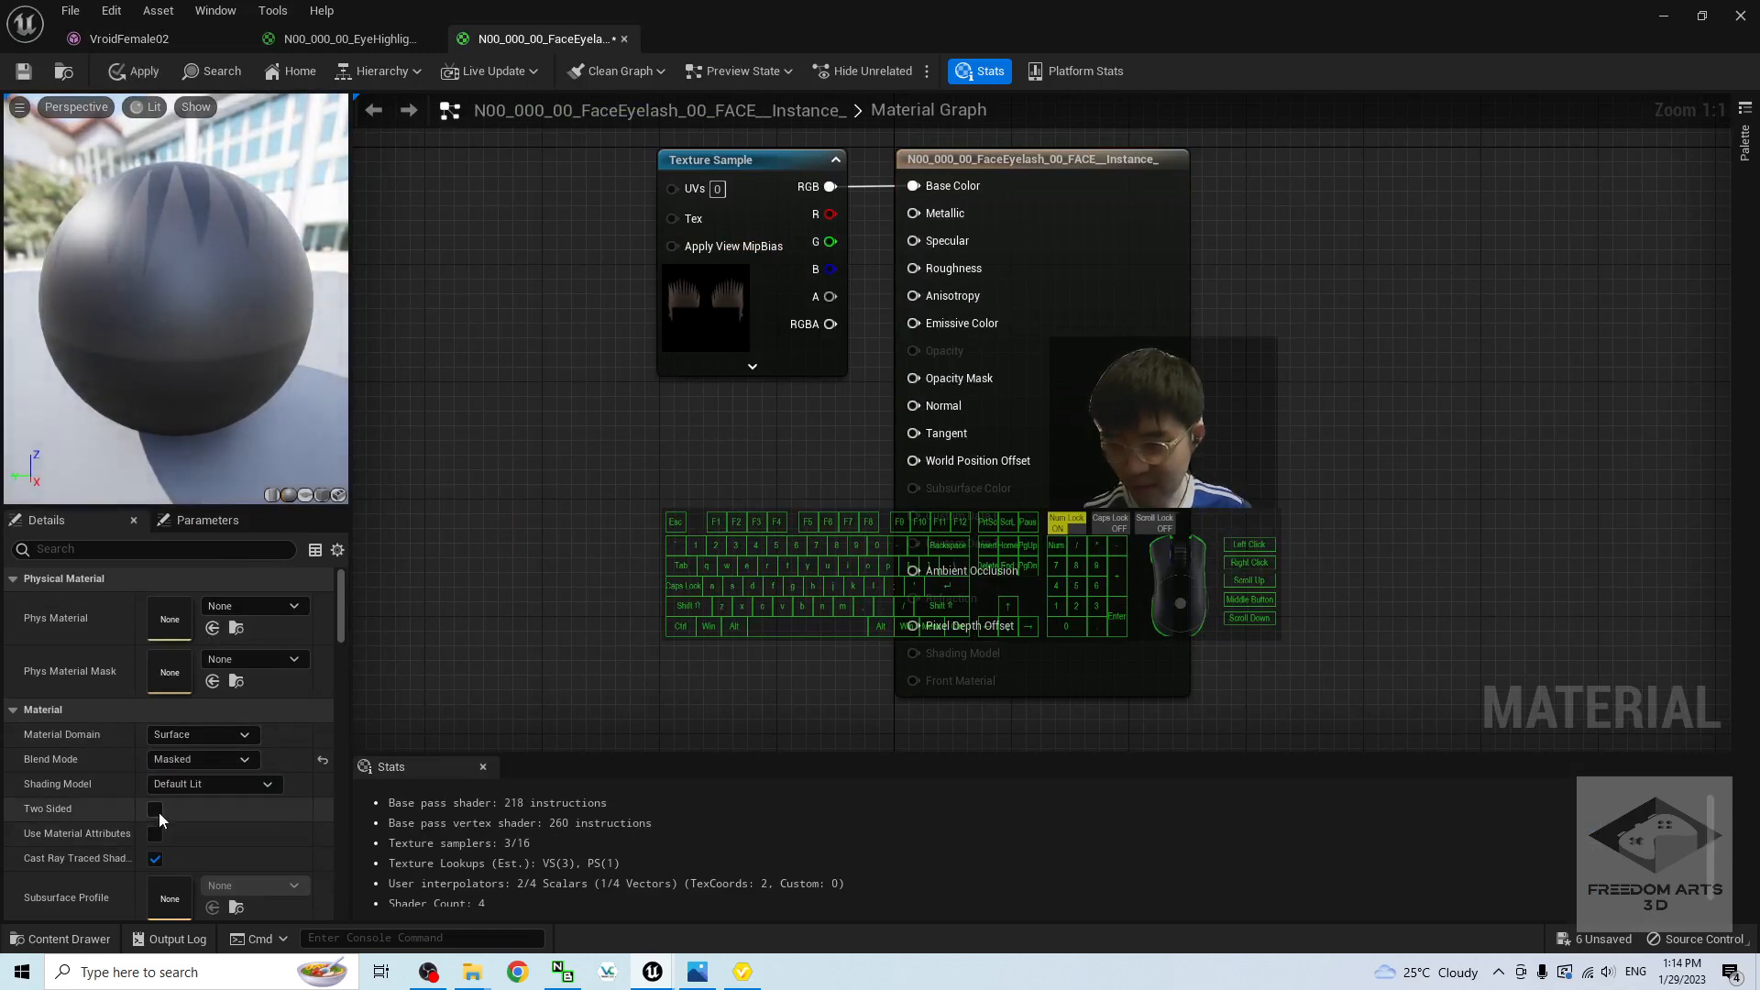
Step: Connect the FaceEyelash texture's alpha output to Opacity Mask, save the material and return to the VroidFemale02 mesh
drag(830, 297, 913, 378)
click(25, 73)
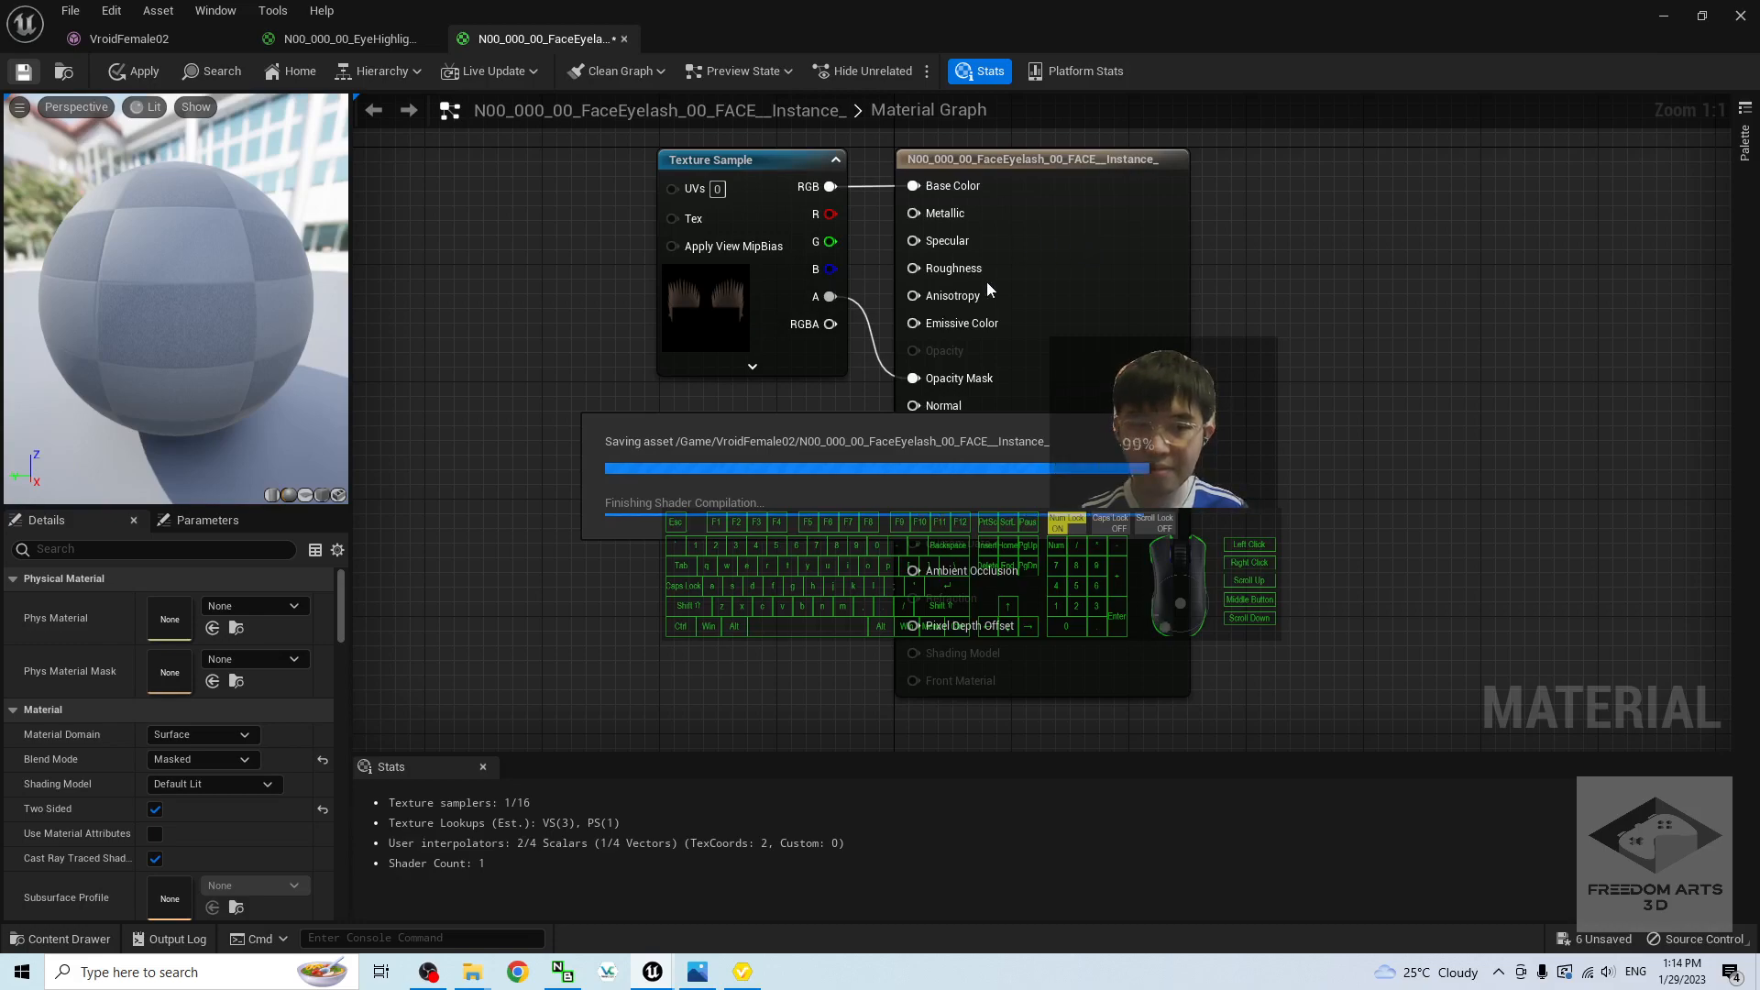
click(129, 38)
Step: Examine the character's clothing, skirt and shoes from several sides in the mesh preview
scroll(1005, 476, up, 5)
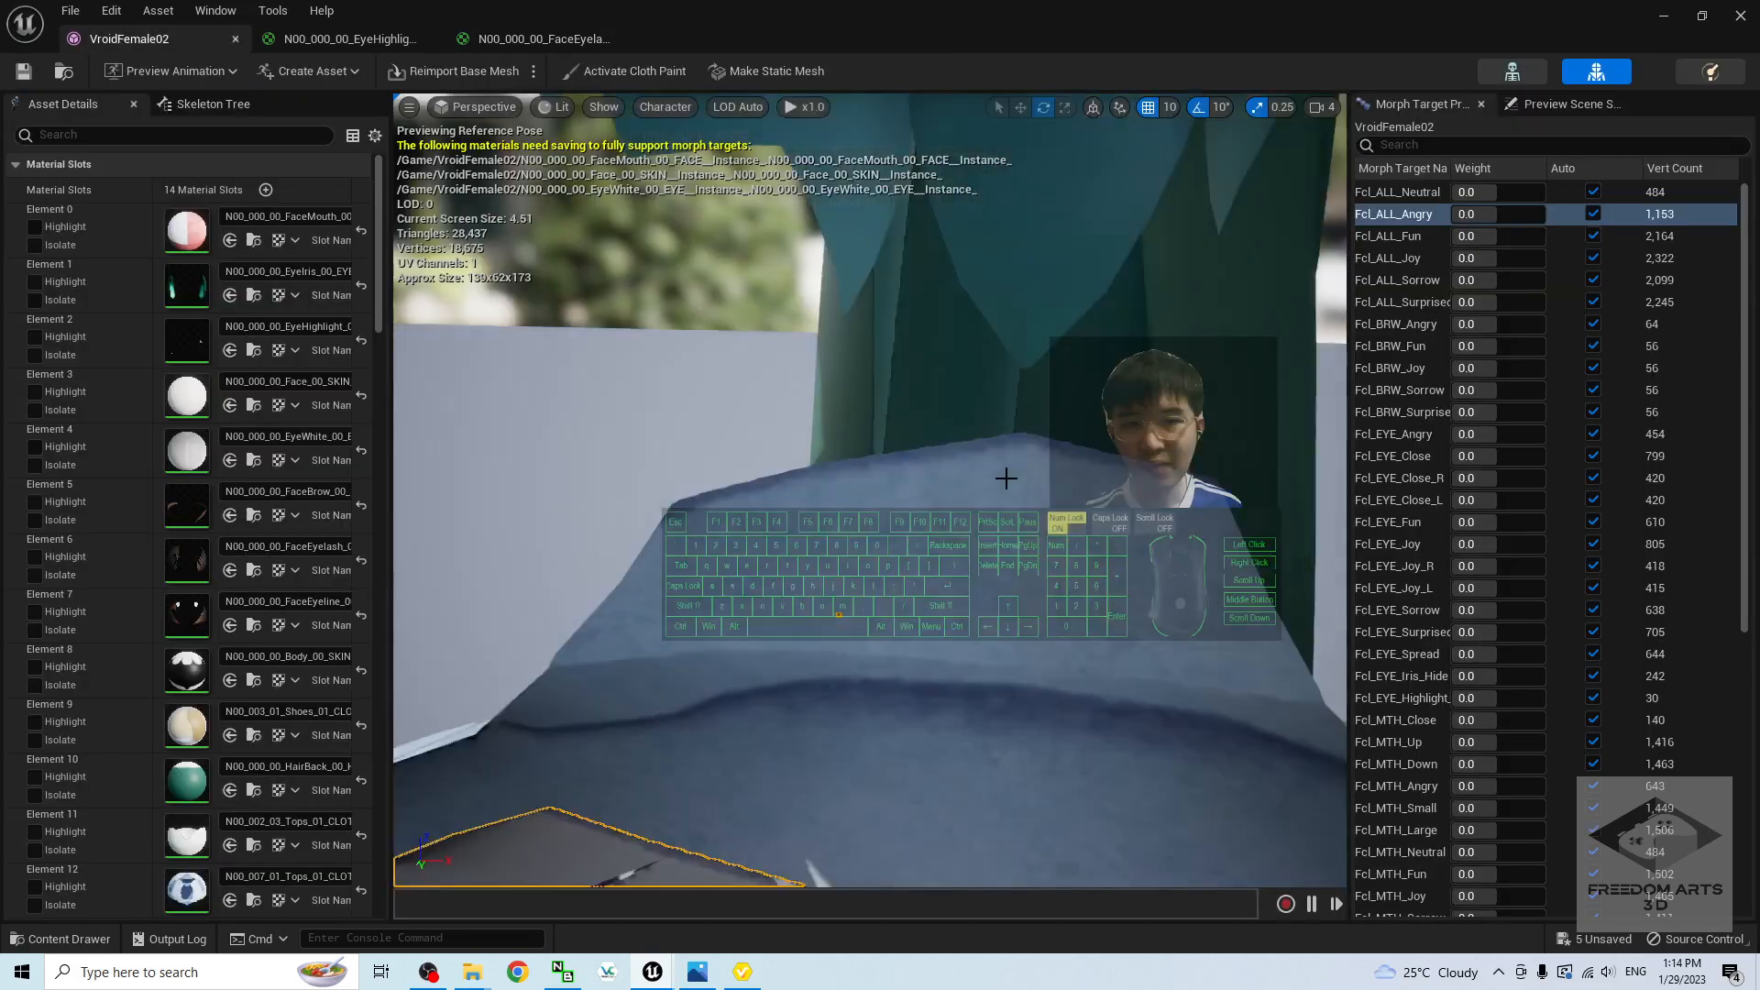
scroll(968, 476, down, 5)
alt+drag(906, 536, 1054, 537)
scroll(907, 536, down, 3)
scroll(907, 536, down, 4)
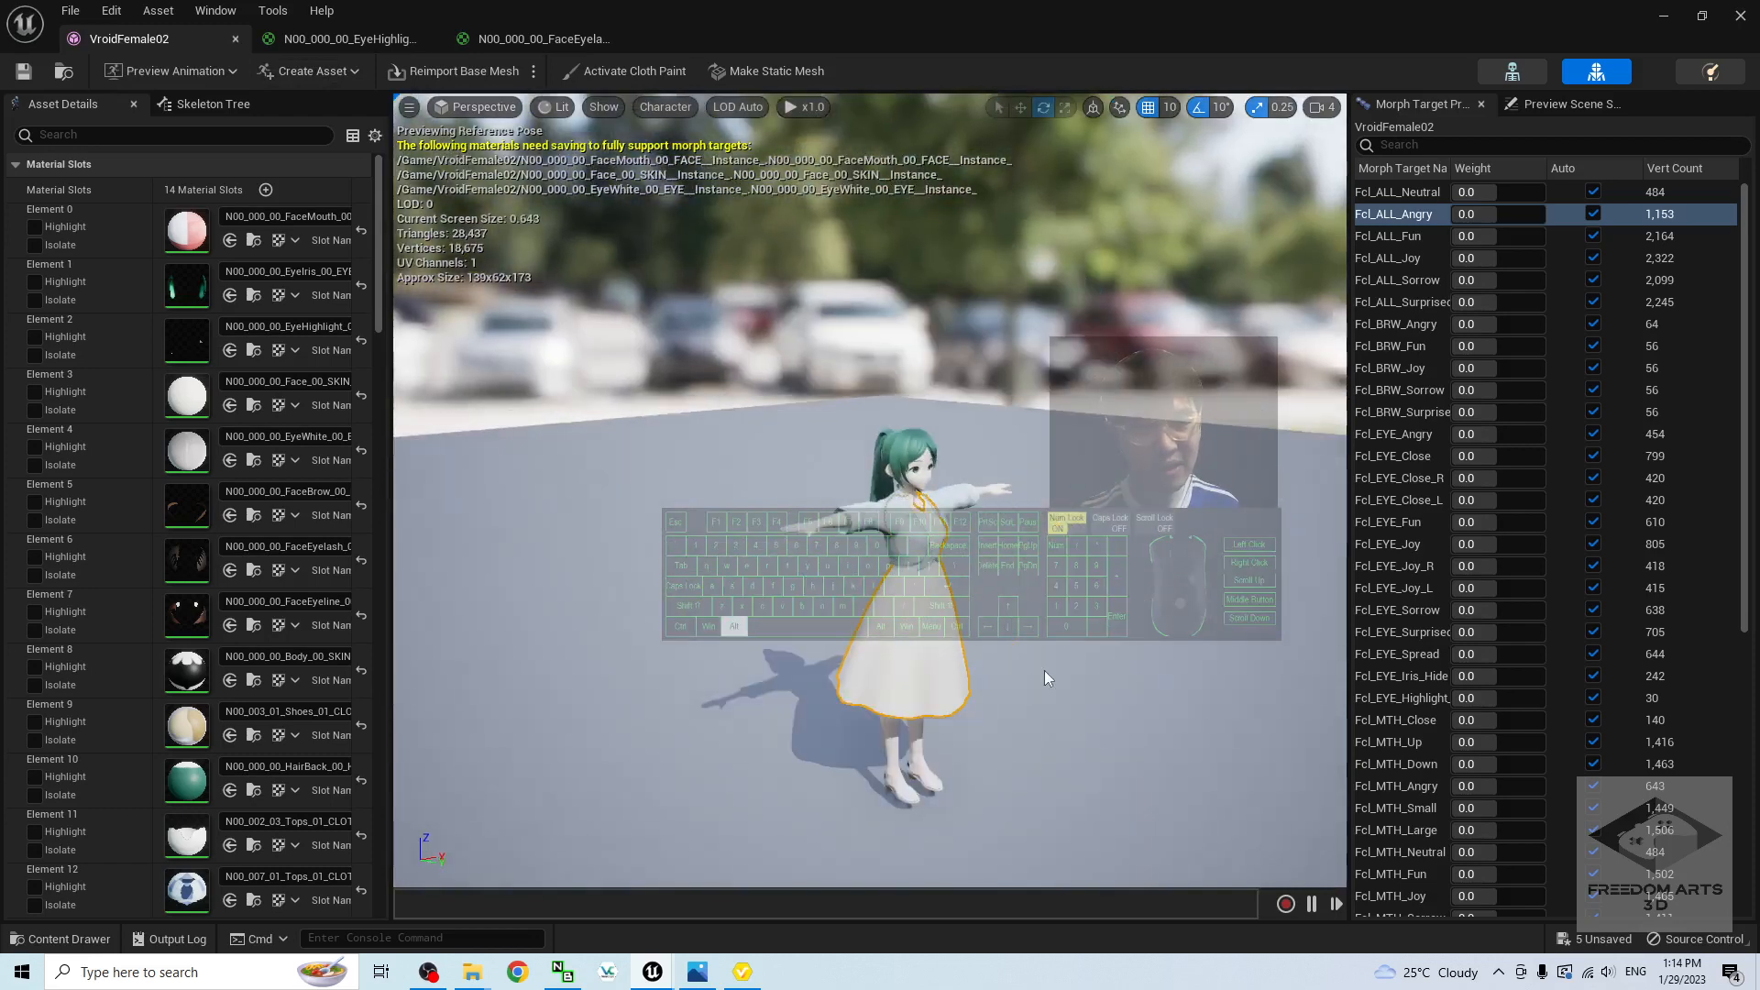
alt+drag(1043, 670, 399, 670)
scroll(869, 749, up, 3)
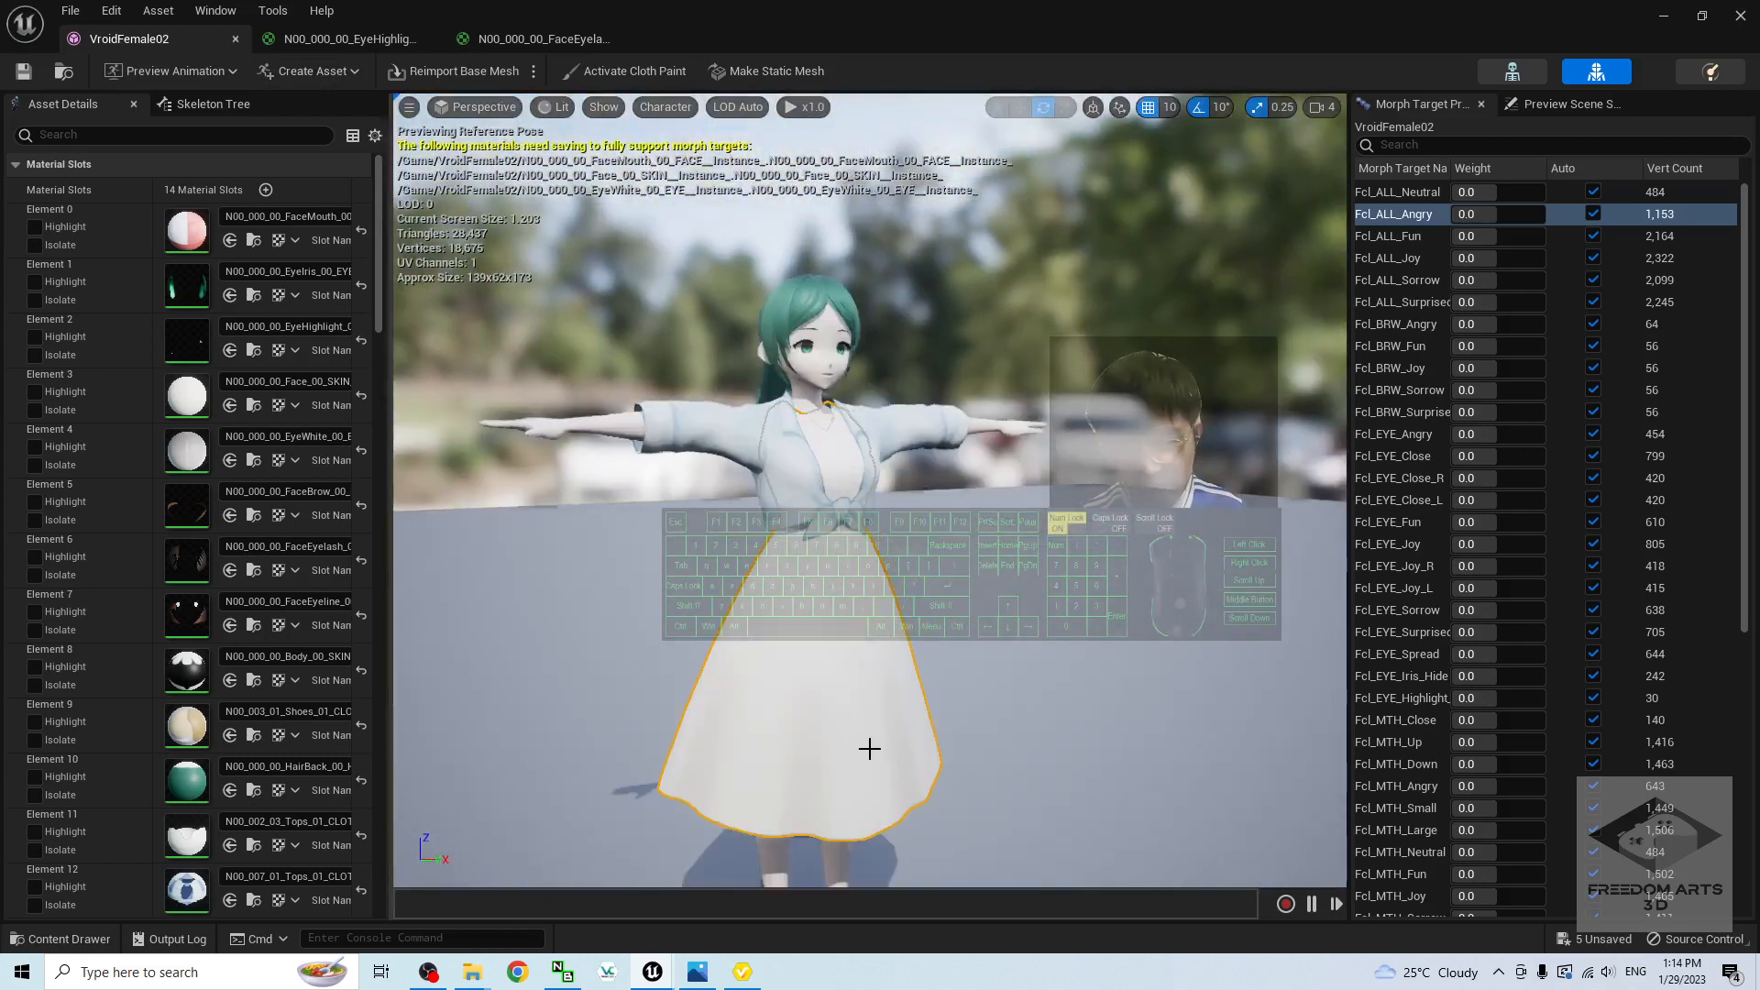
alt+middle_drag(668, 728, 594, 435)
alt+drag(667, 728, 963, 728)
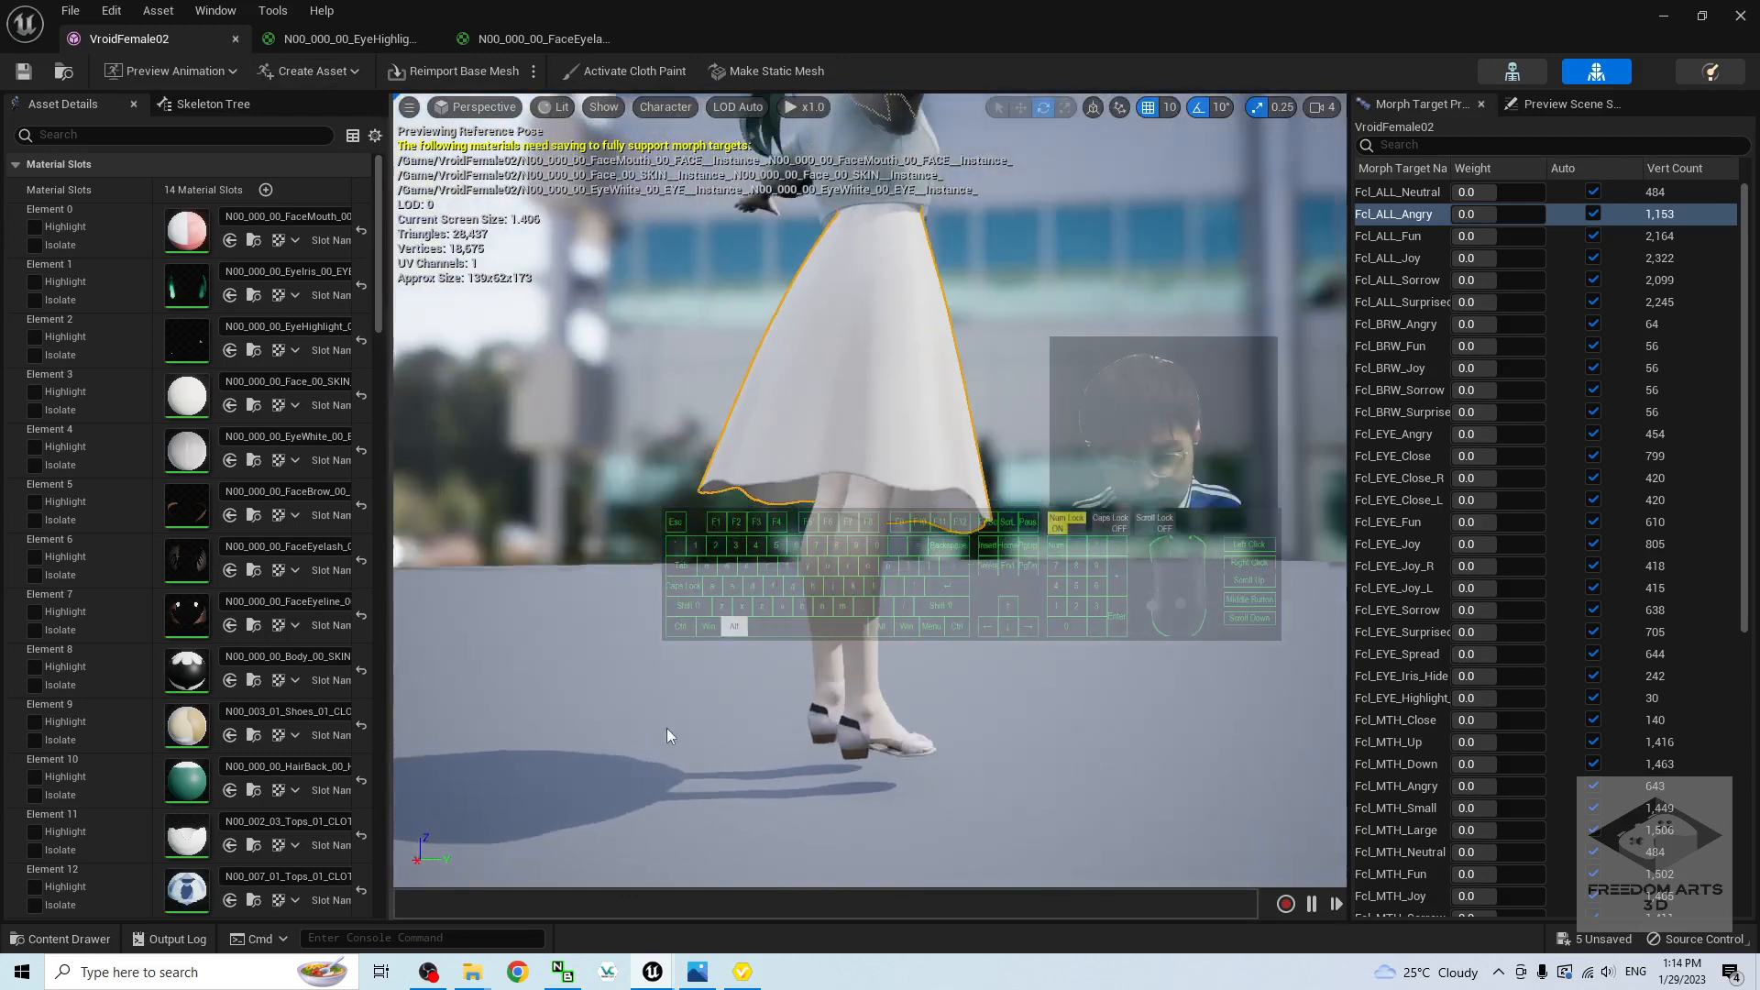
Step: Open the N00_003_01_Shoes material from Element 9 and move its Texture Sample node farther from the result node
drag(381, 285, 388, 346)
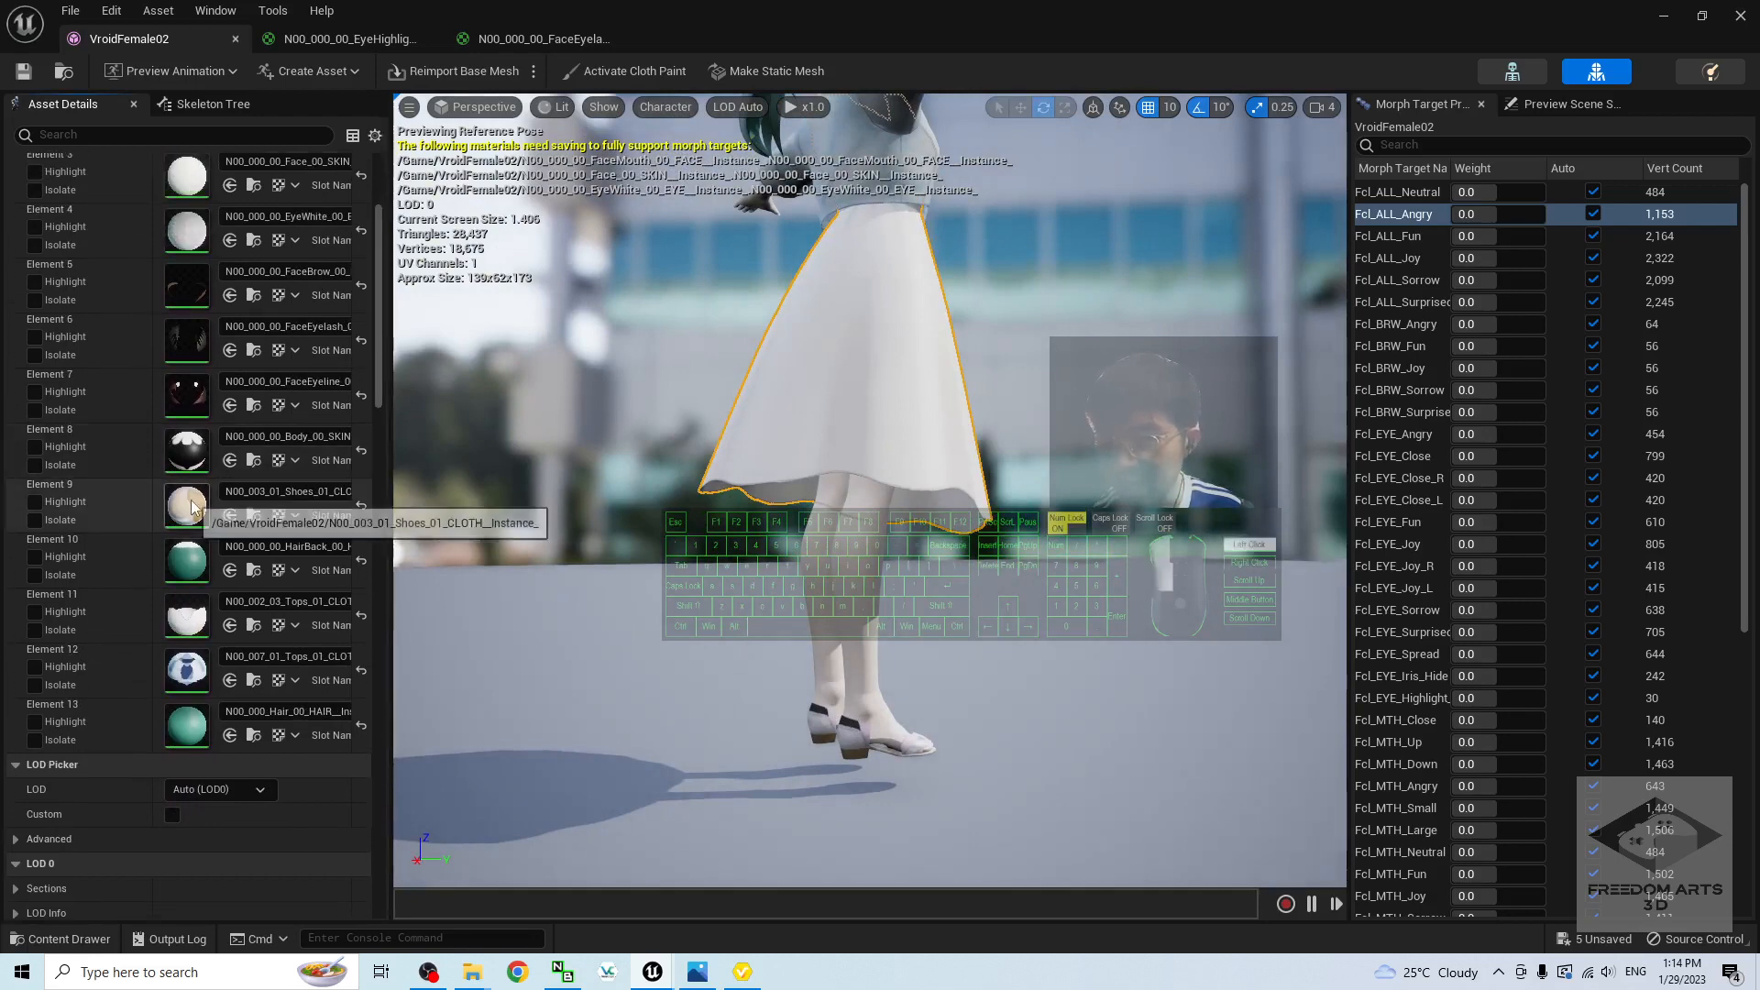
double_click(189, 501)
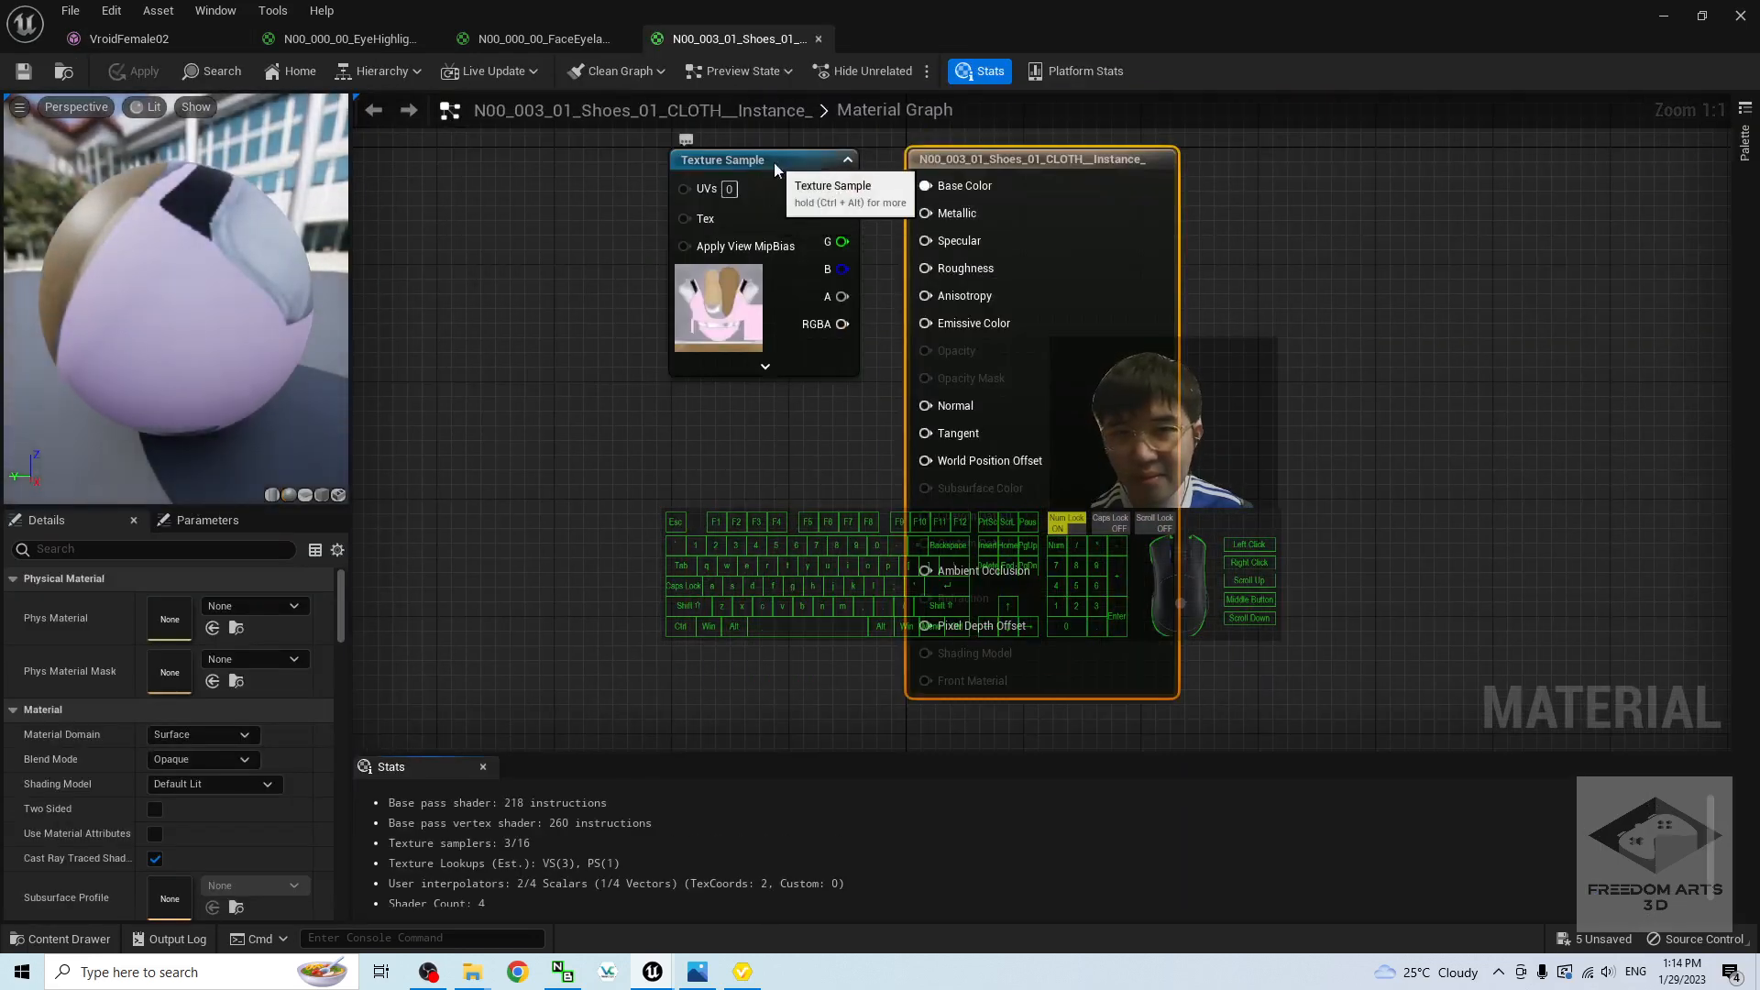
drag(774, 162, 675, 162)
click(431, 641)
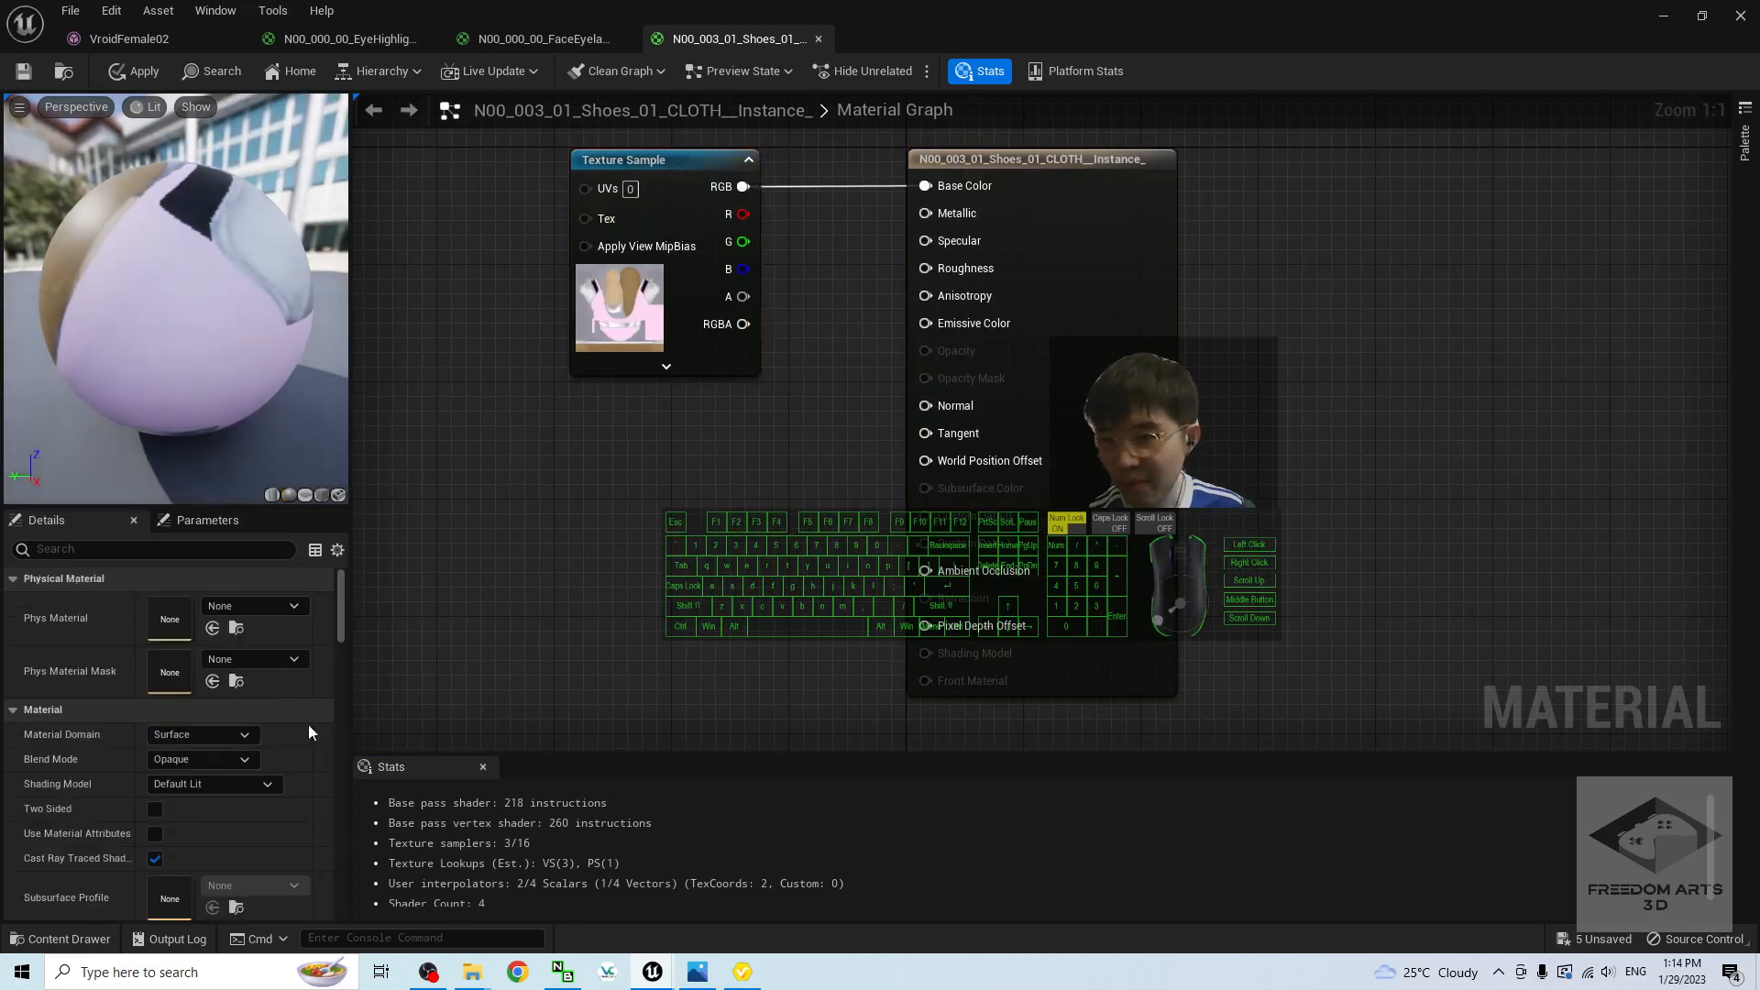
Step: Set the Shoes material's blend mode to Masked and make it two-sided
click(212, 760)
click(195, 798)
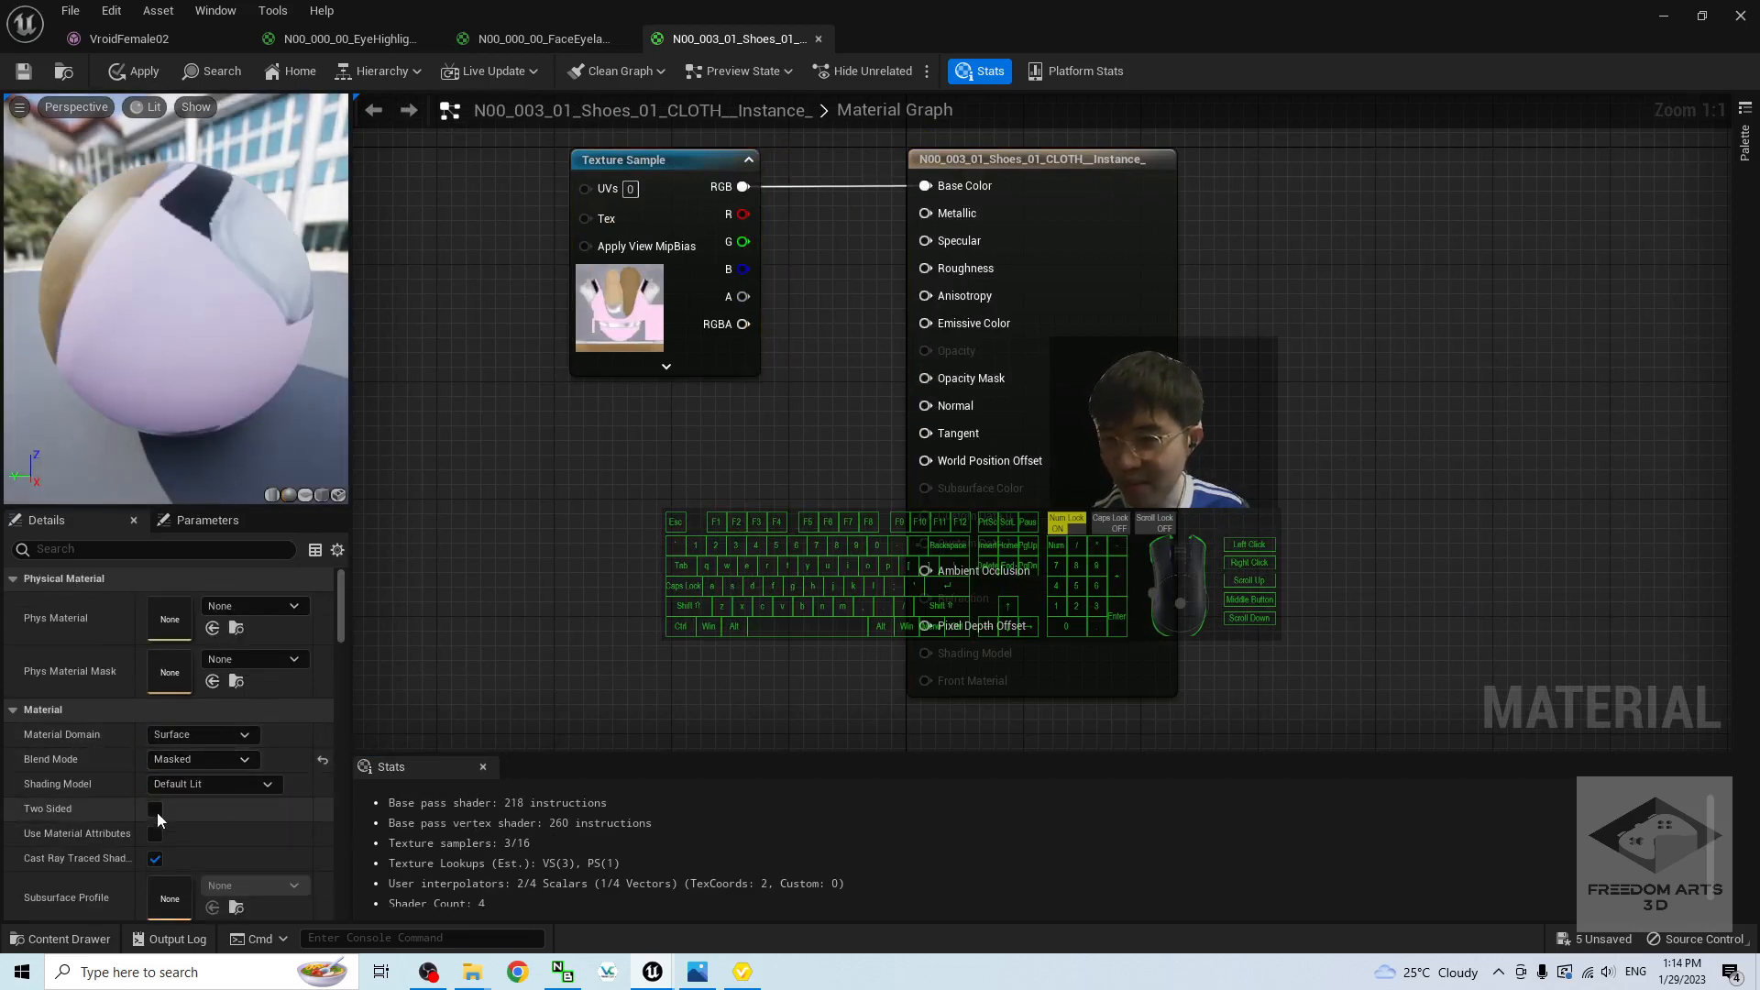
click(156, 810)
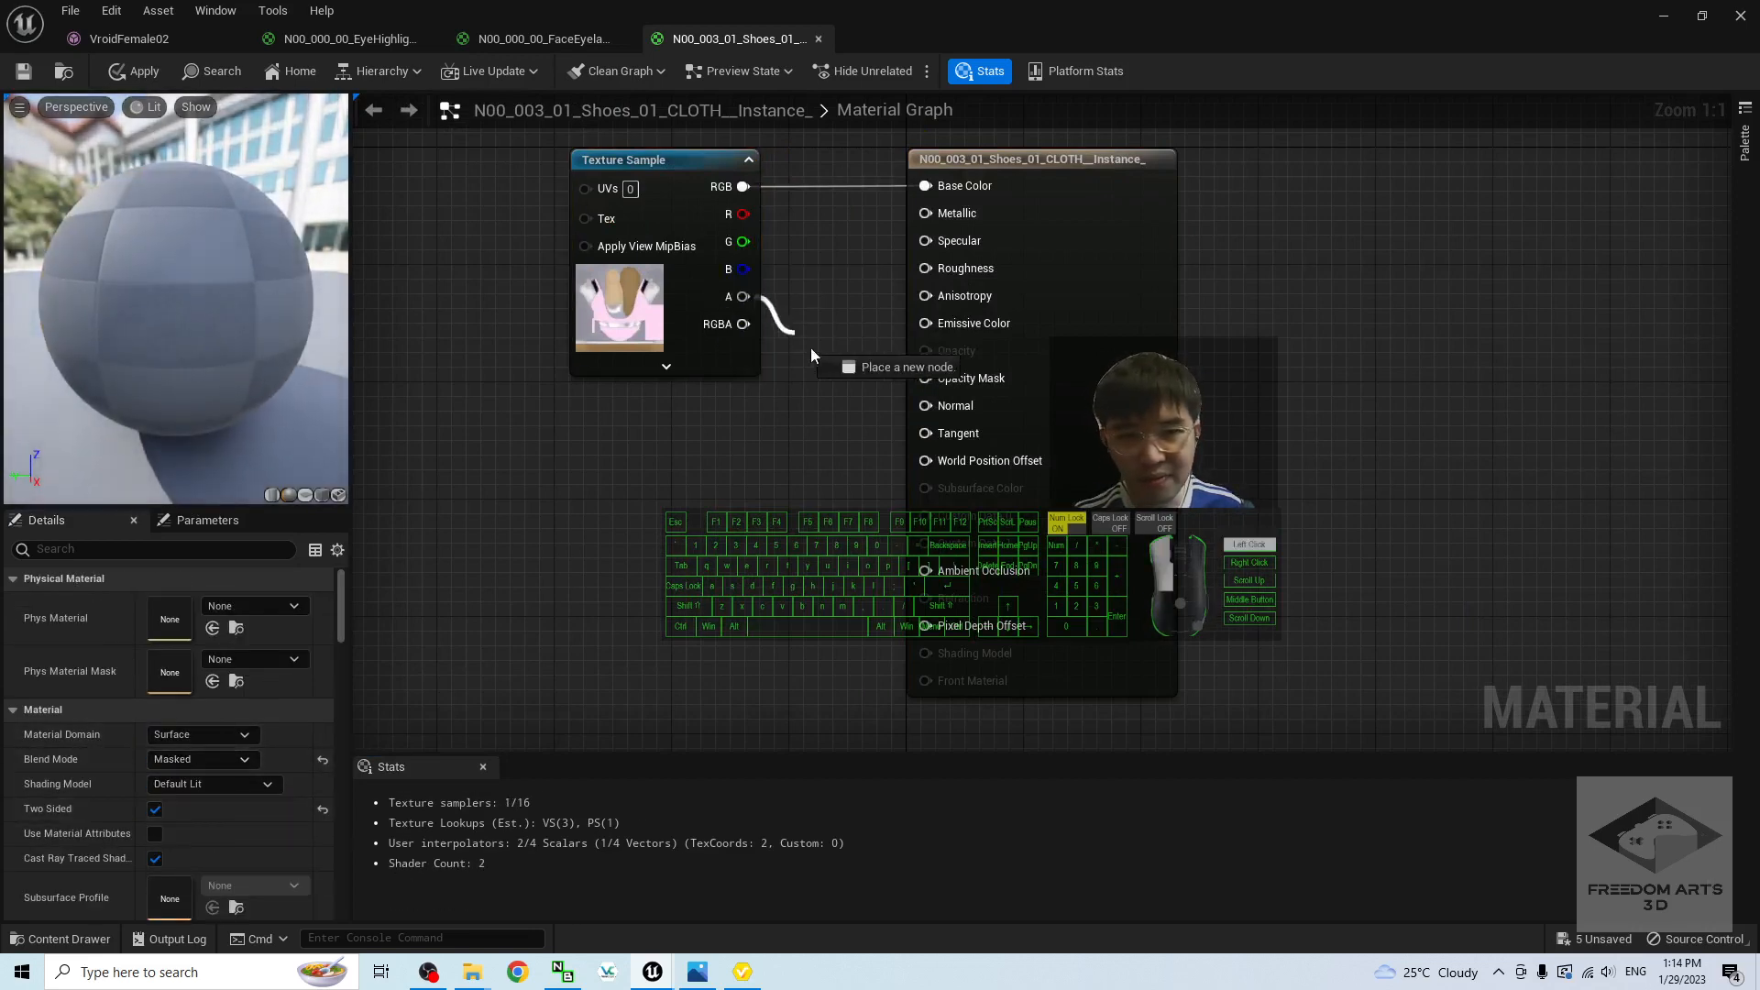
Step: Connect the Shoes texture's alpha output to Opacity Mask, save the material and return to the VroidFemale02 mesh
drag(810, 348, 926, 377)
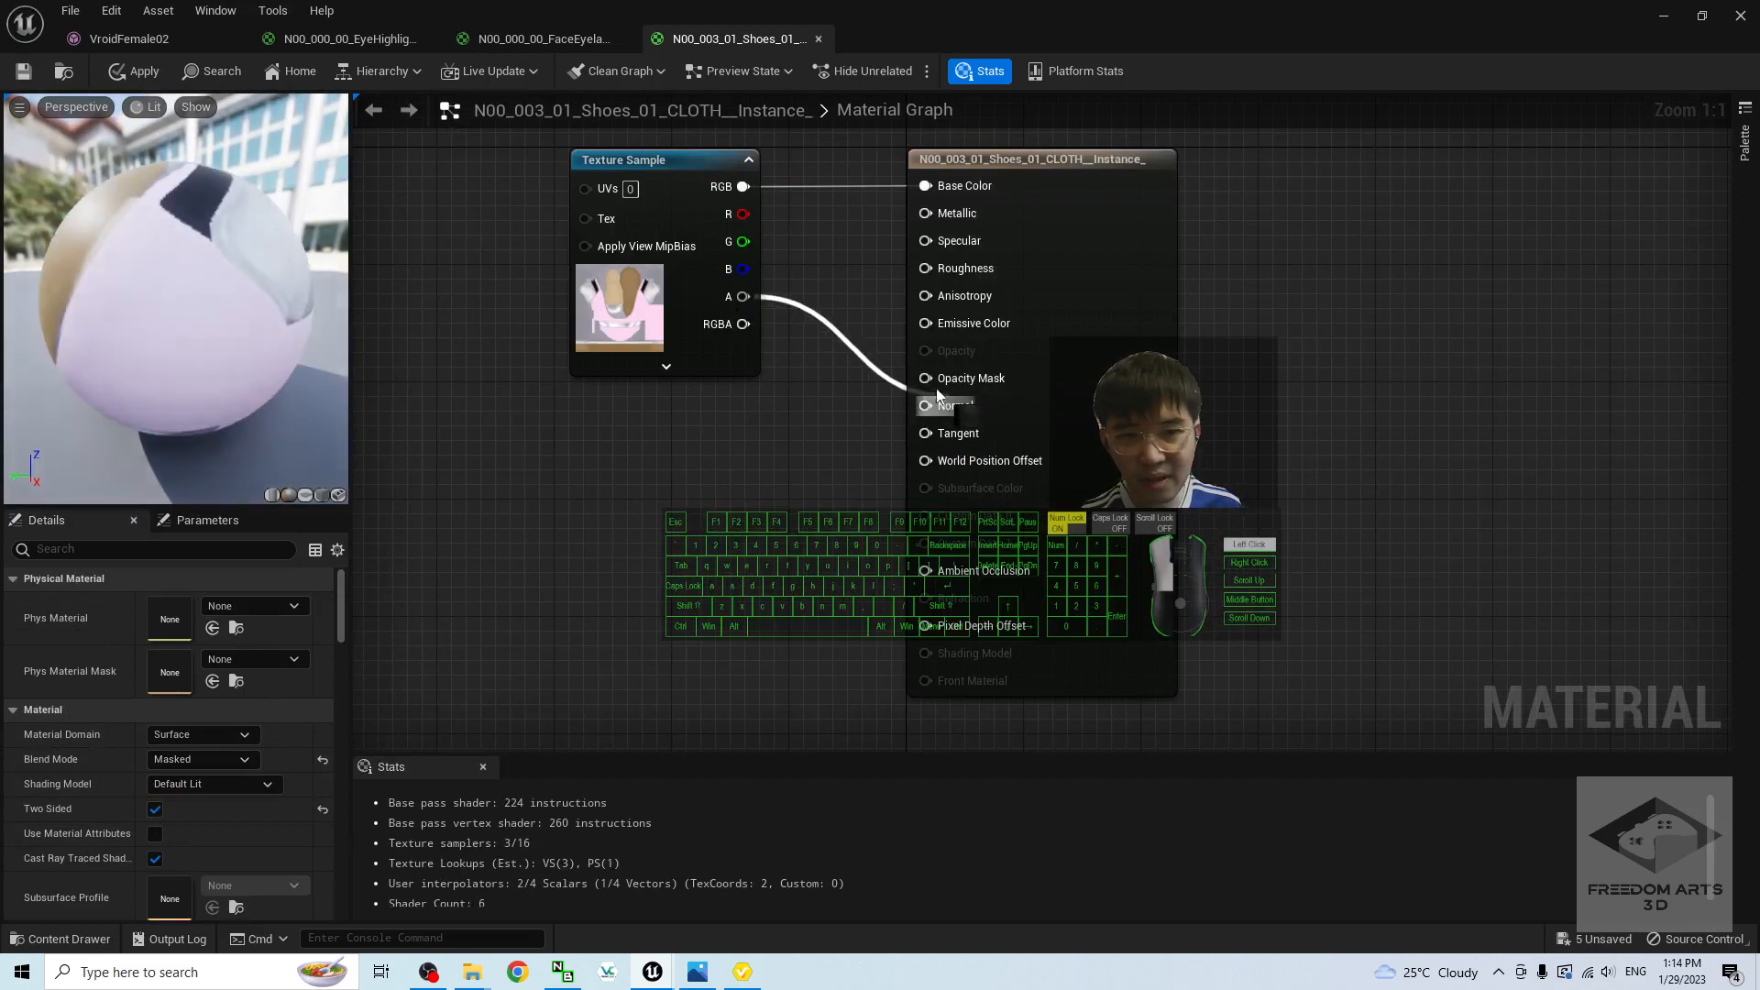
click(25, 82)
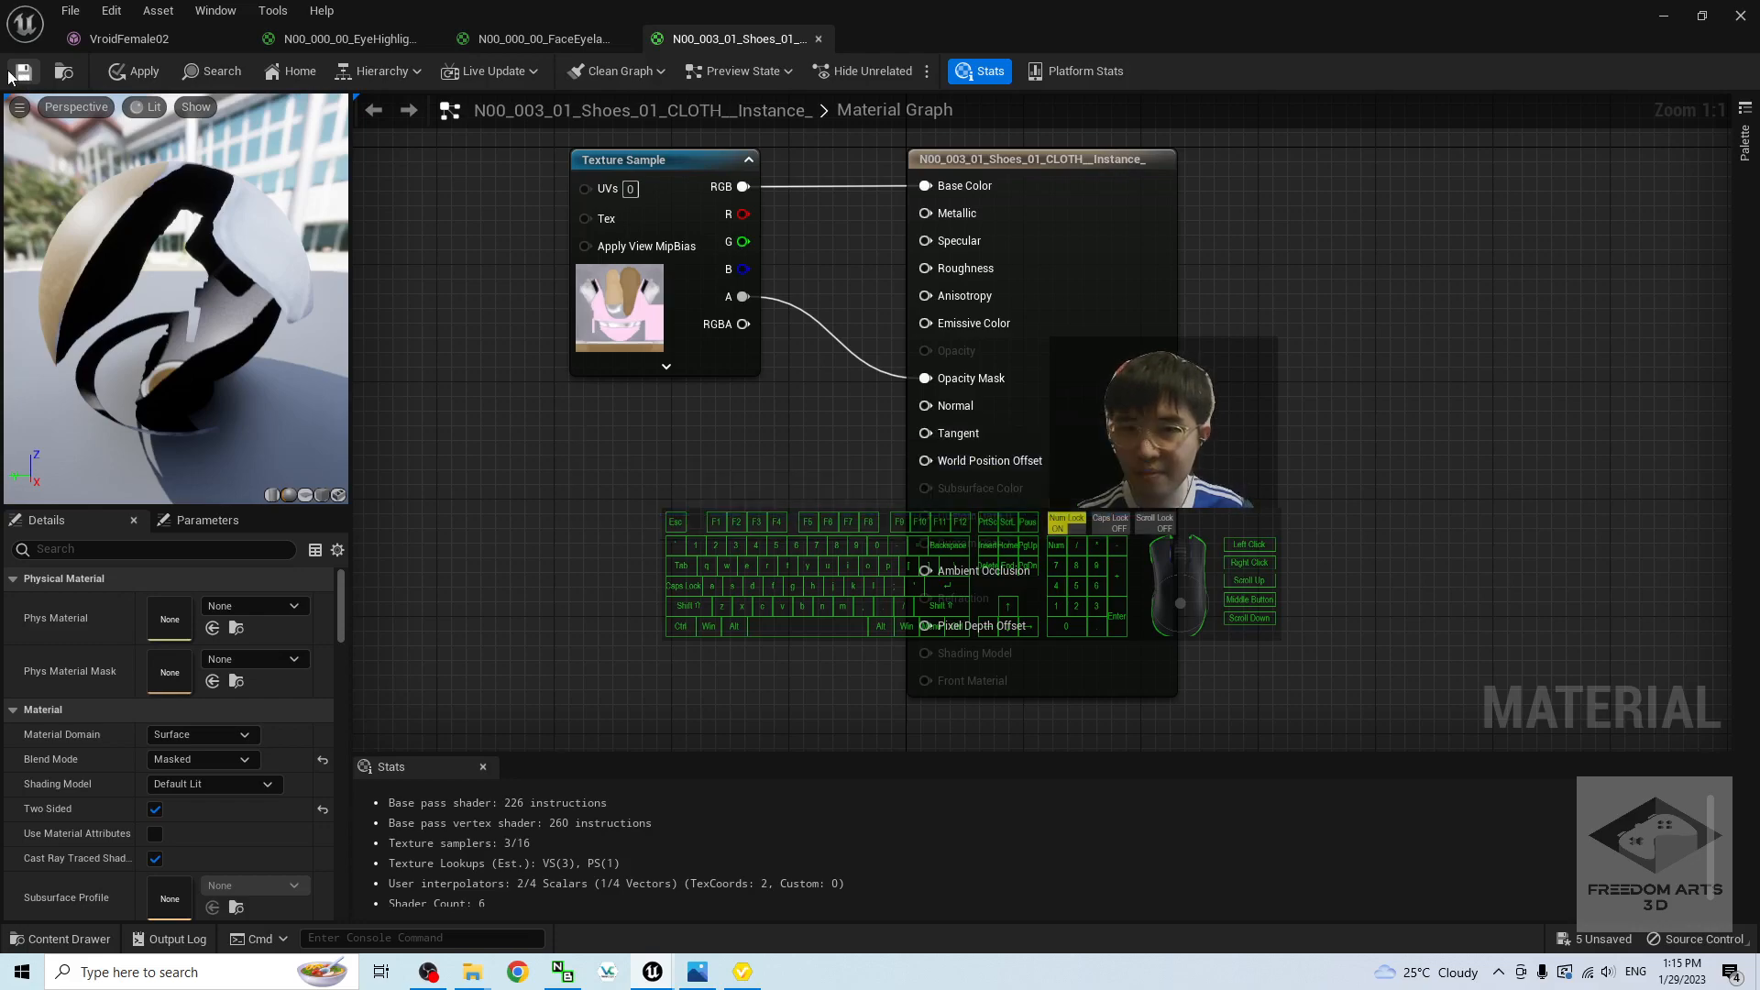
click(179, 41)
Step: Inspect the character's lower body, then switch to VRoid Studio and view the original model for comparison
alt+drag(716, 487, 770, 676)
alt+drag(853, 752, 878, 854)
click(742, 972)
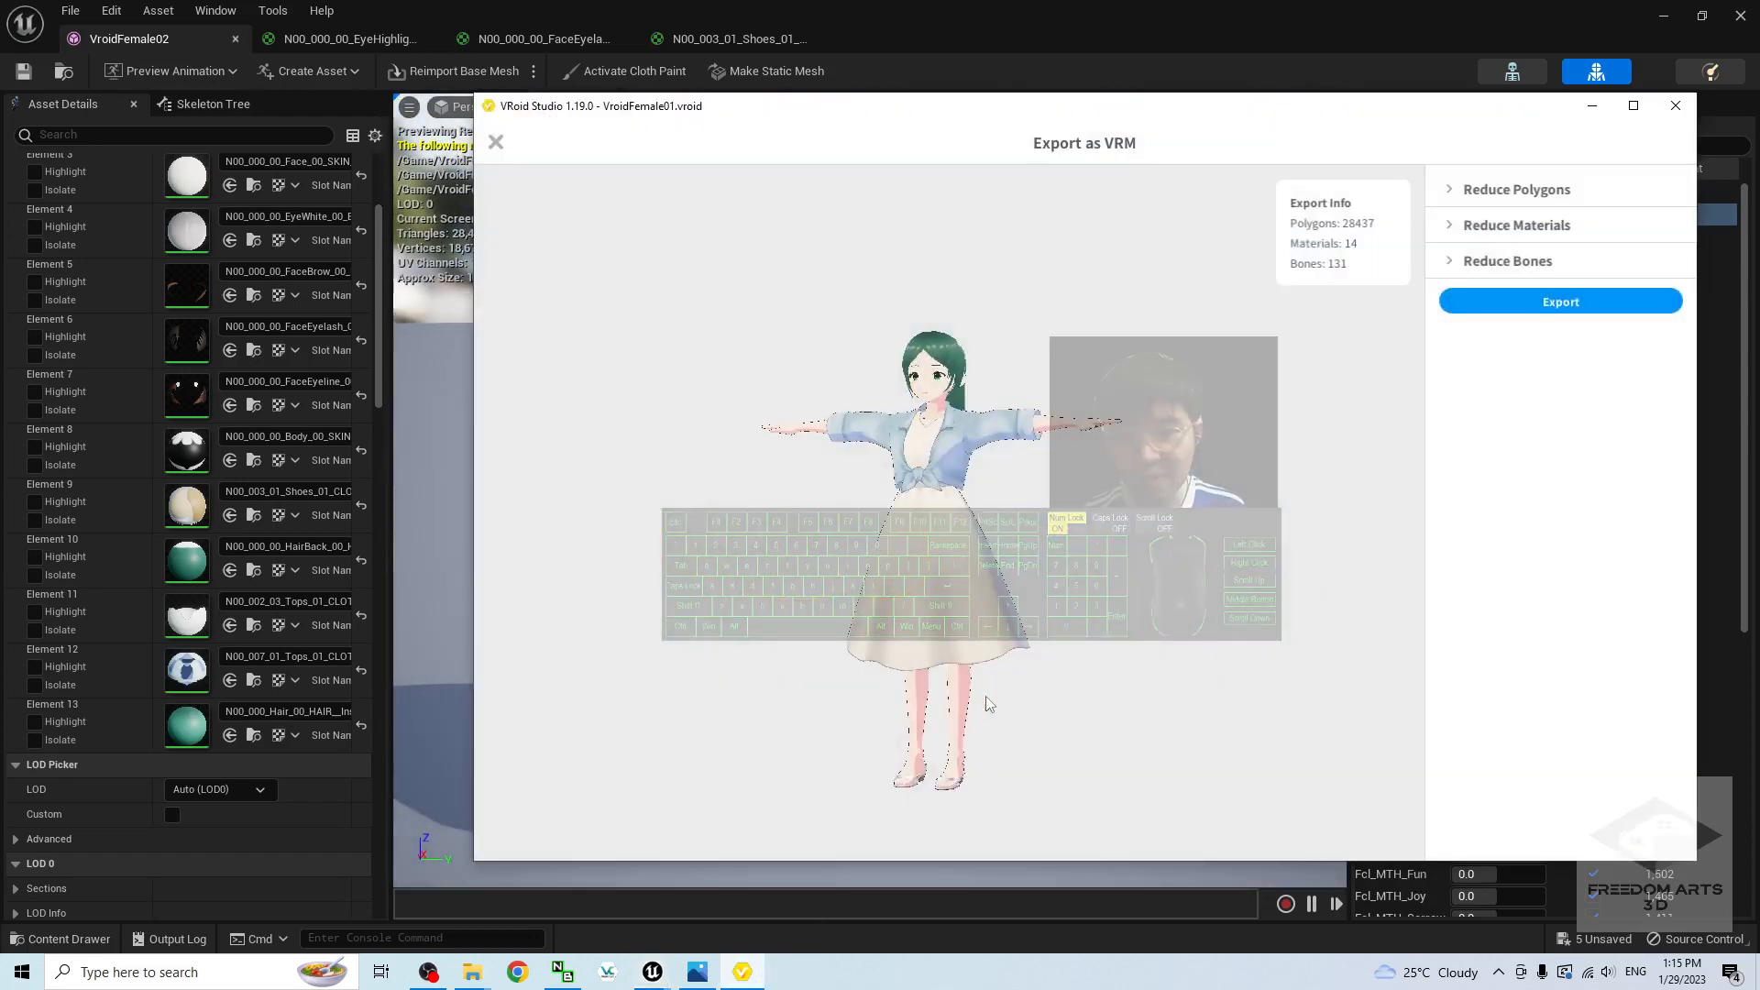
scroll(902, 523, up, 3)
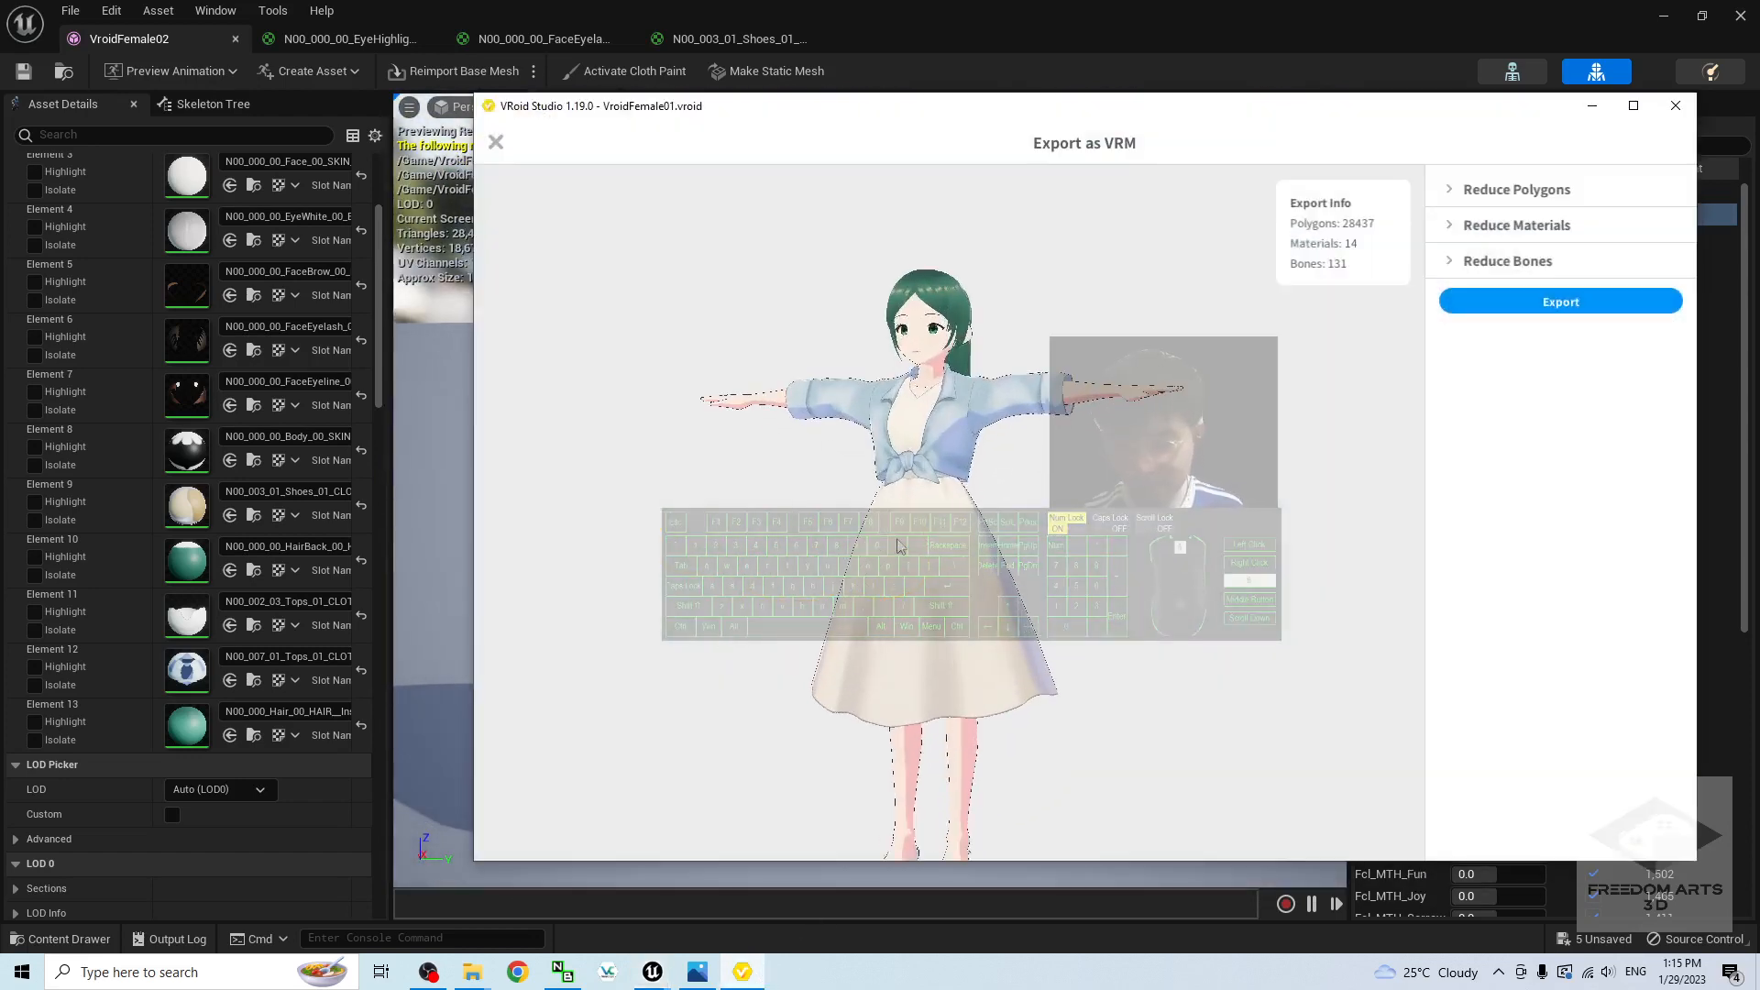
drag(697, 580, 756, 597)
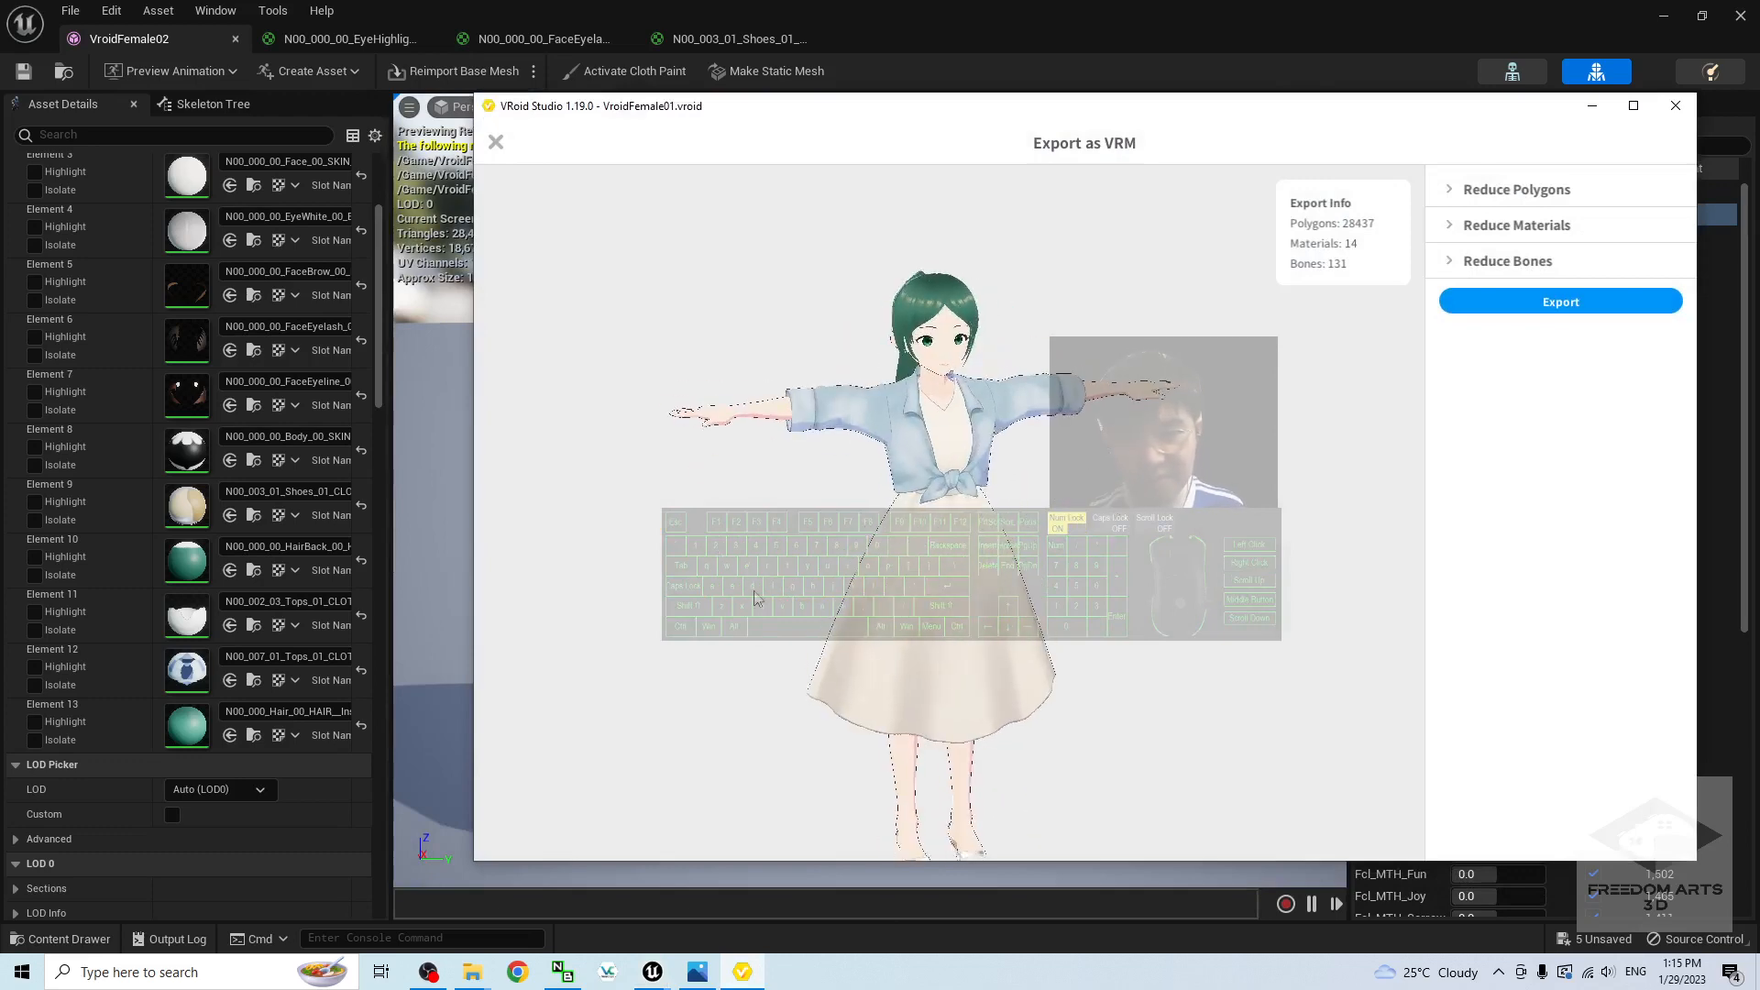
Step: Switch back to Unreal's VroidFemale02 mesh editor and view the whole character from the front
mouse_move(652, 972)
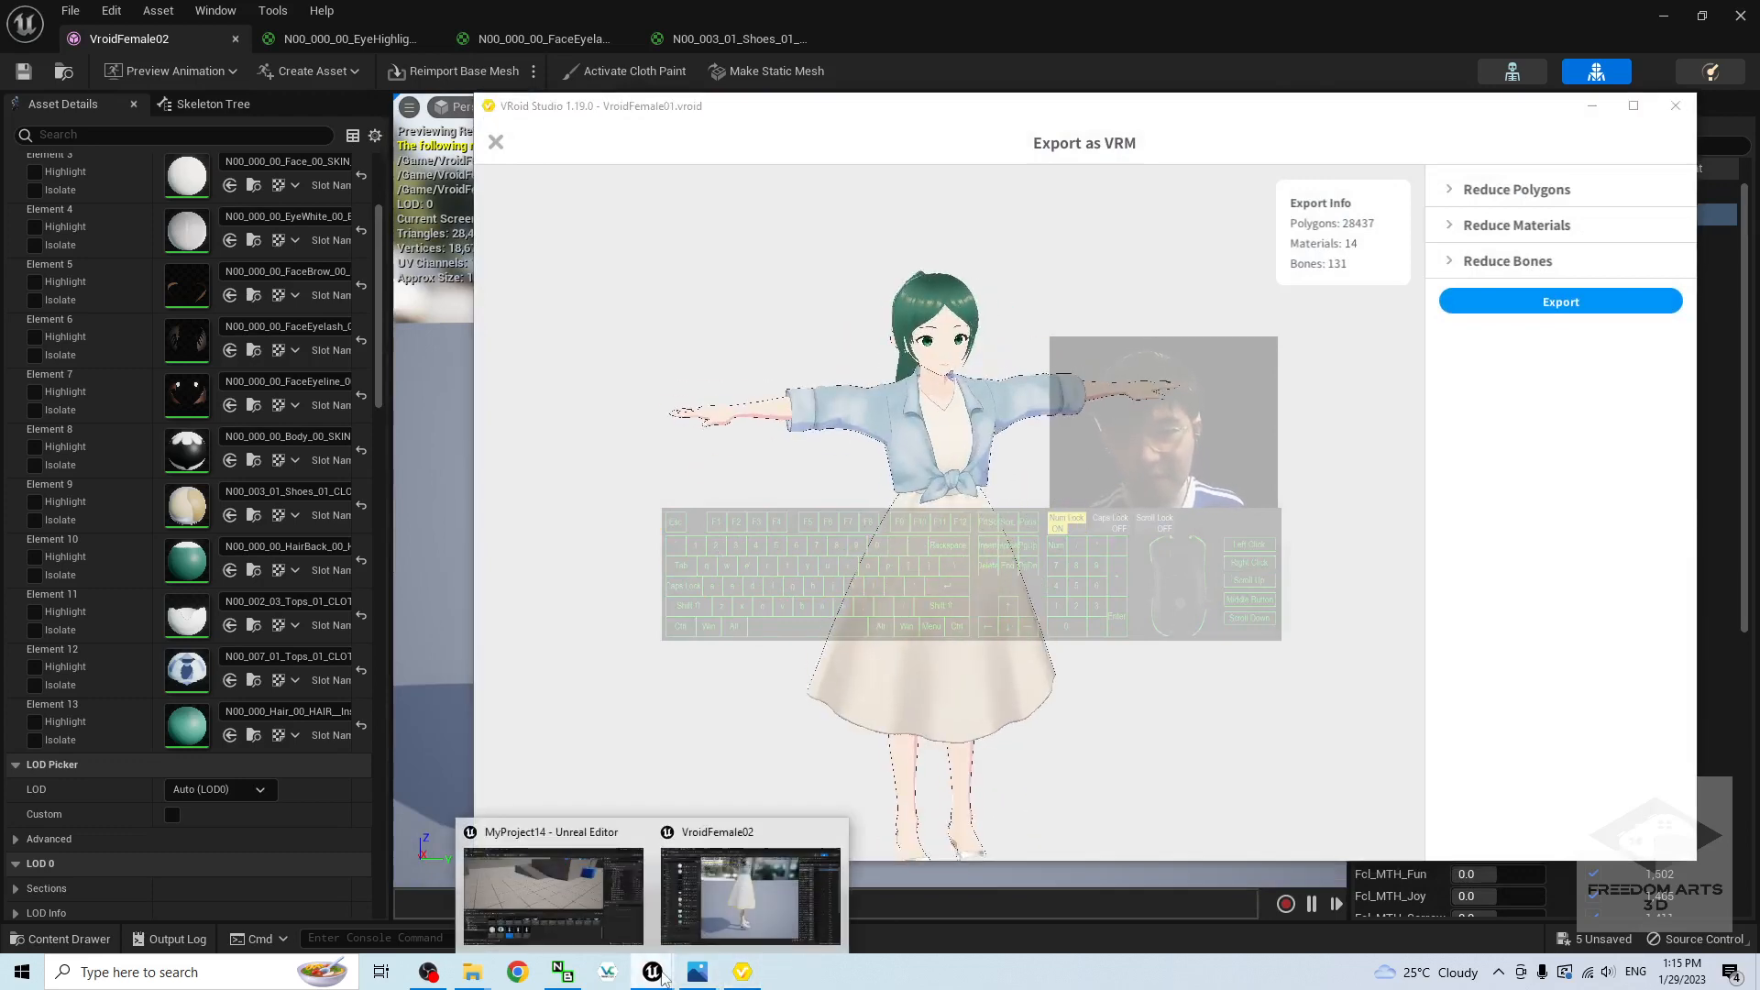
click(728, 899)
alt+drag(1091, 378, 862, 378)
scroll(1091, 378, up, 3)
alt+middle_drag(977, 371, 1076, 446)
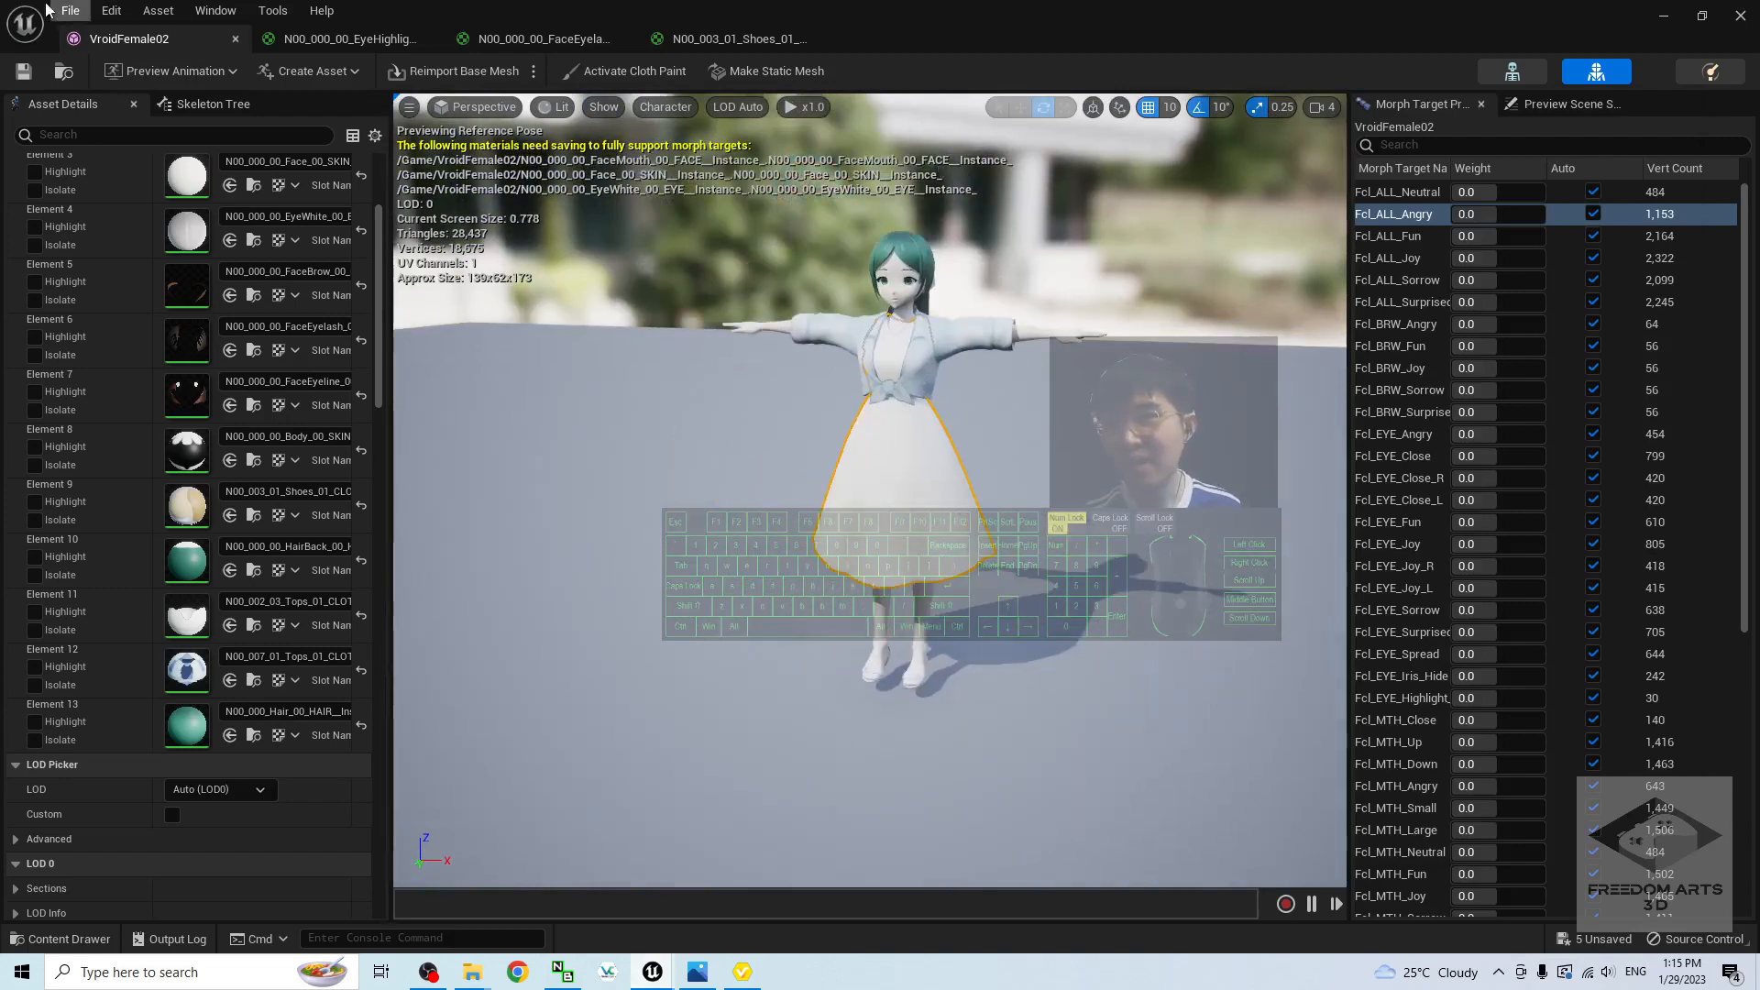
Step: Save all unsaved levels and assets and close the VroidFemale02 mesh editor window
click(70, 11)
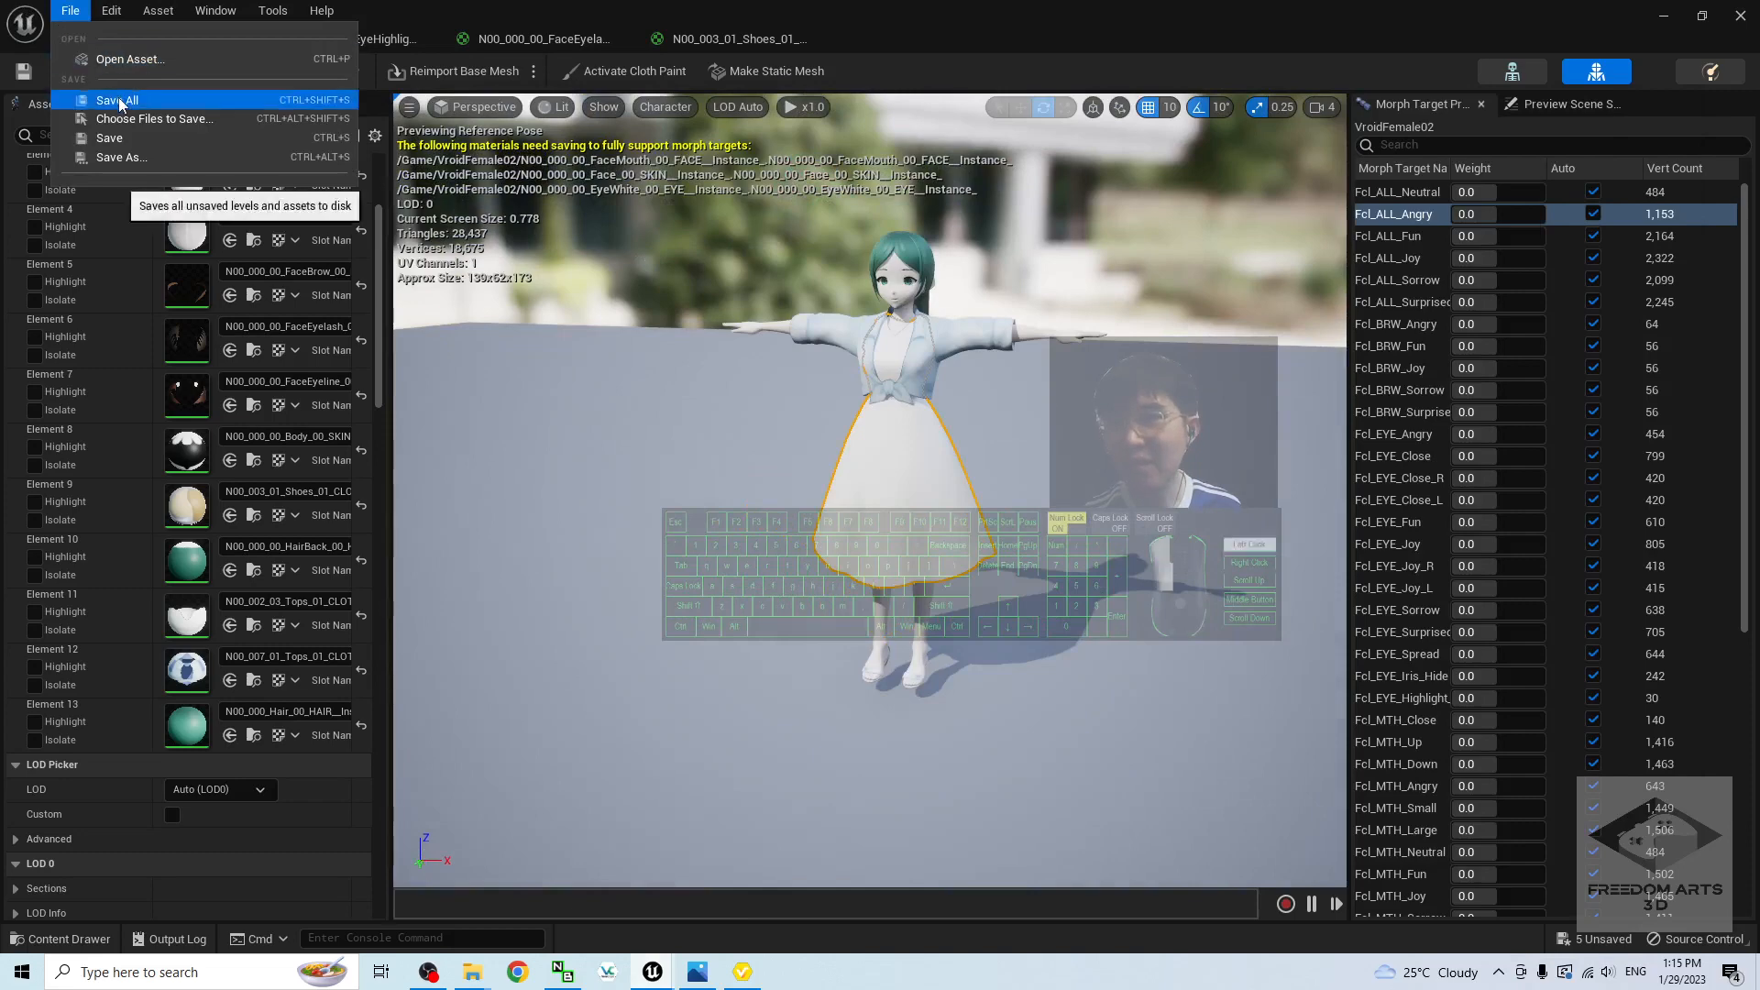
click(78, 103)
click(1741, 16)
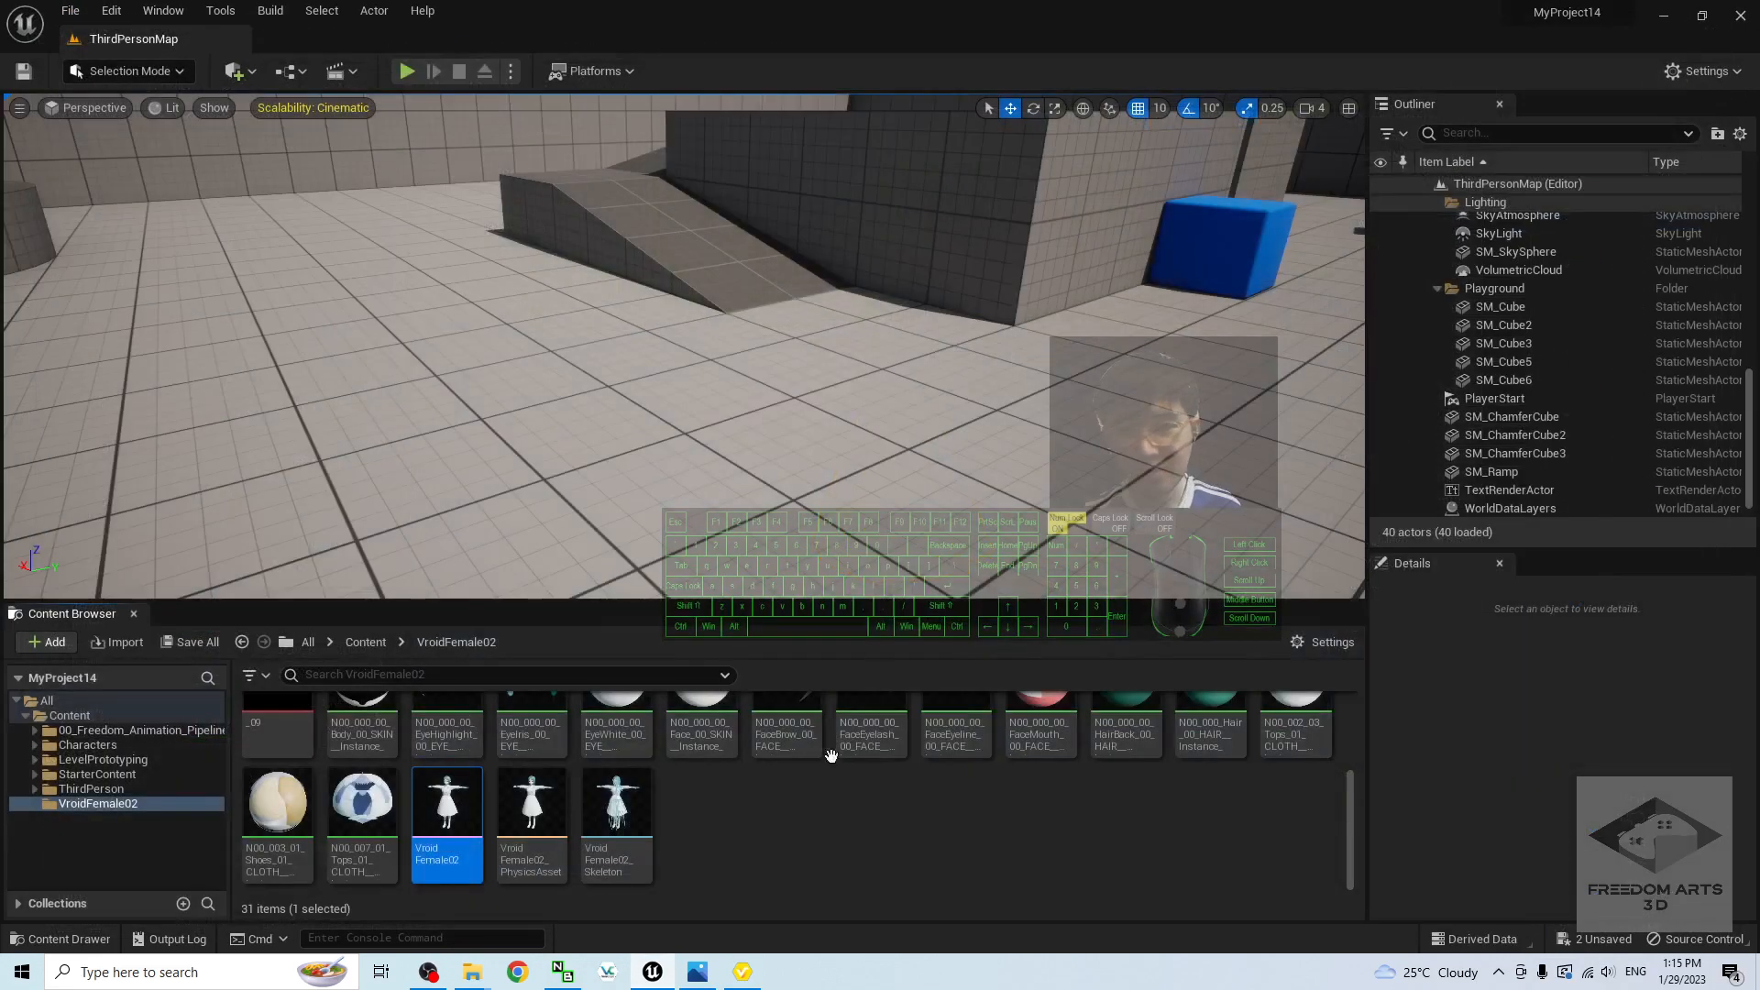
Step: Browse from the VroidFemale02 folder to Content/00_Freedom_Animation_Pipeline/UE4_Apose_Mannequin/Animations
scroll(832, 756, up, 3)
scroll(826, 800, down, 3)
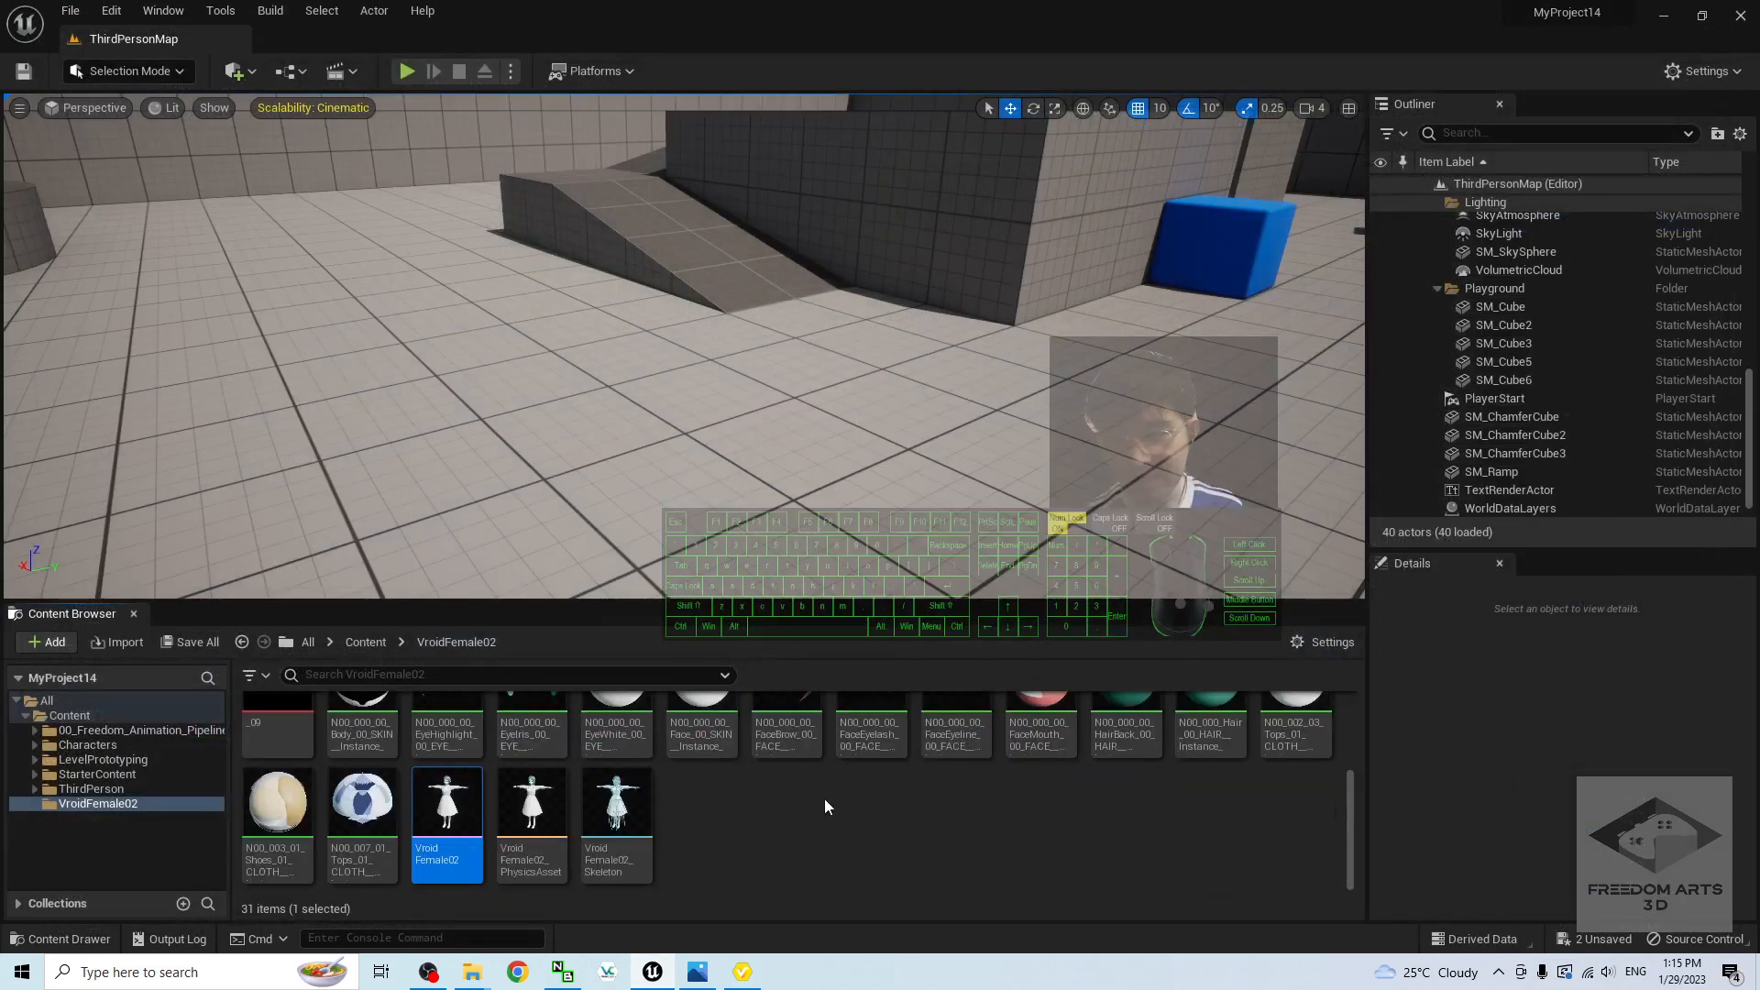
scroll(825, 801, up, 3)
click(366, 644)
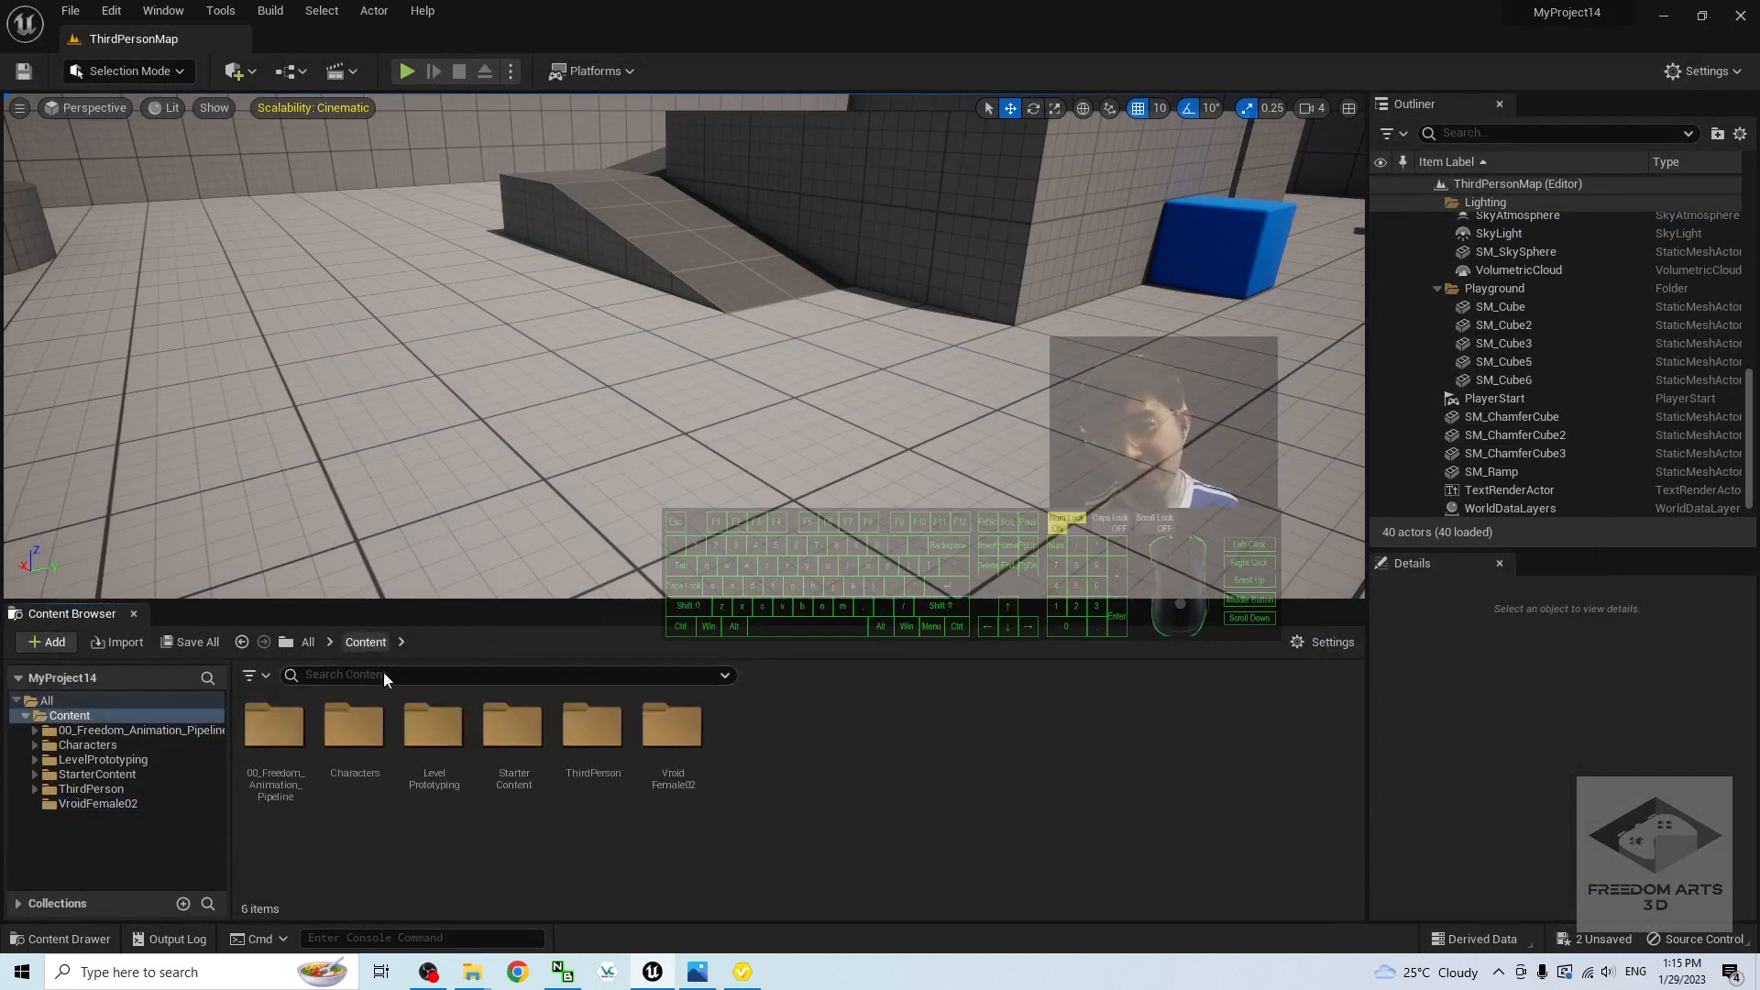
double_click(274, 729)
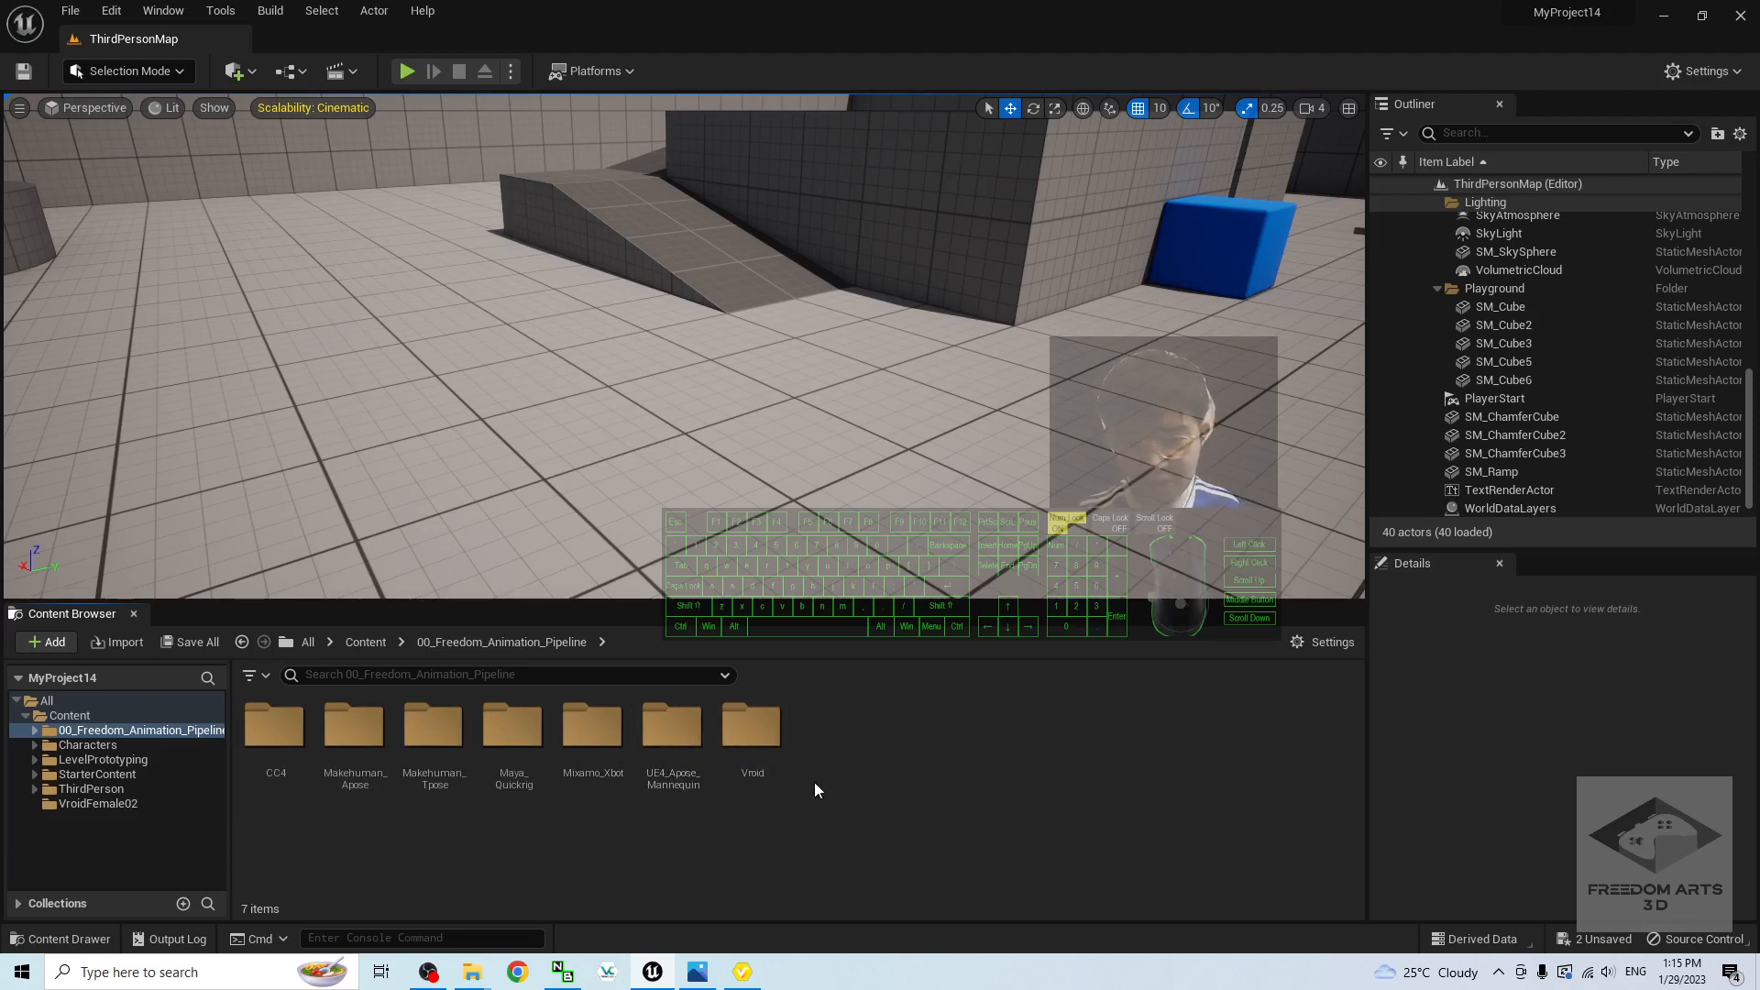
double_click(695, 729)
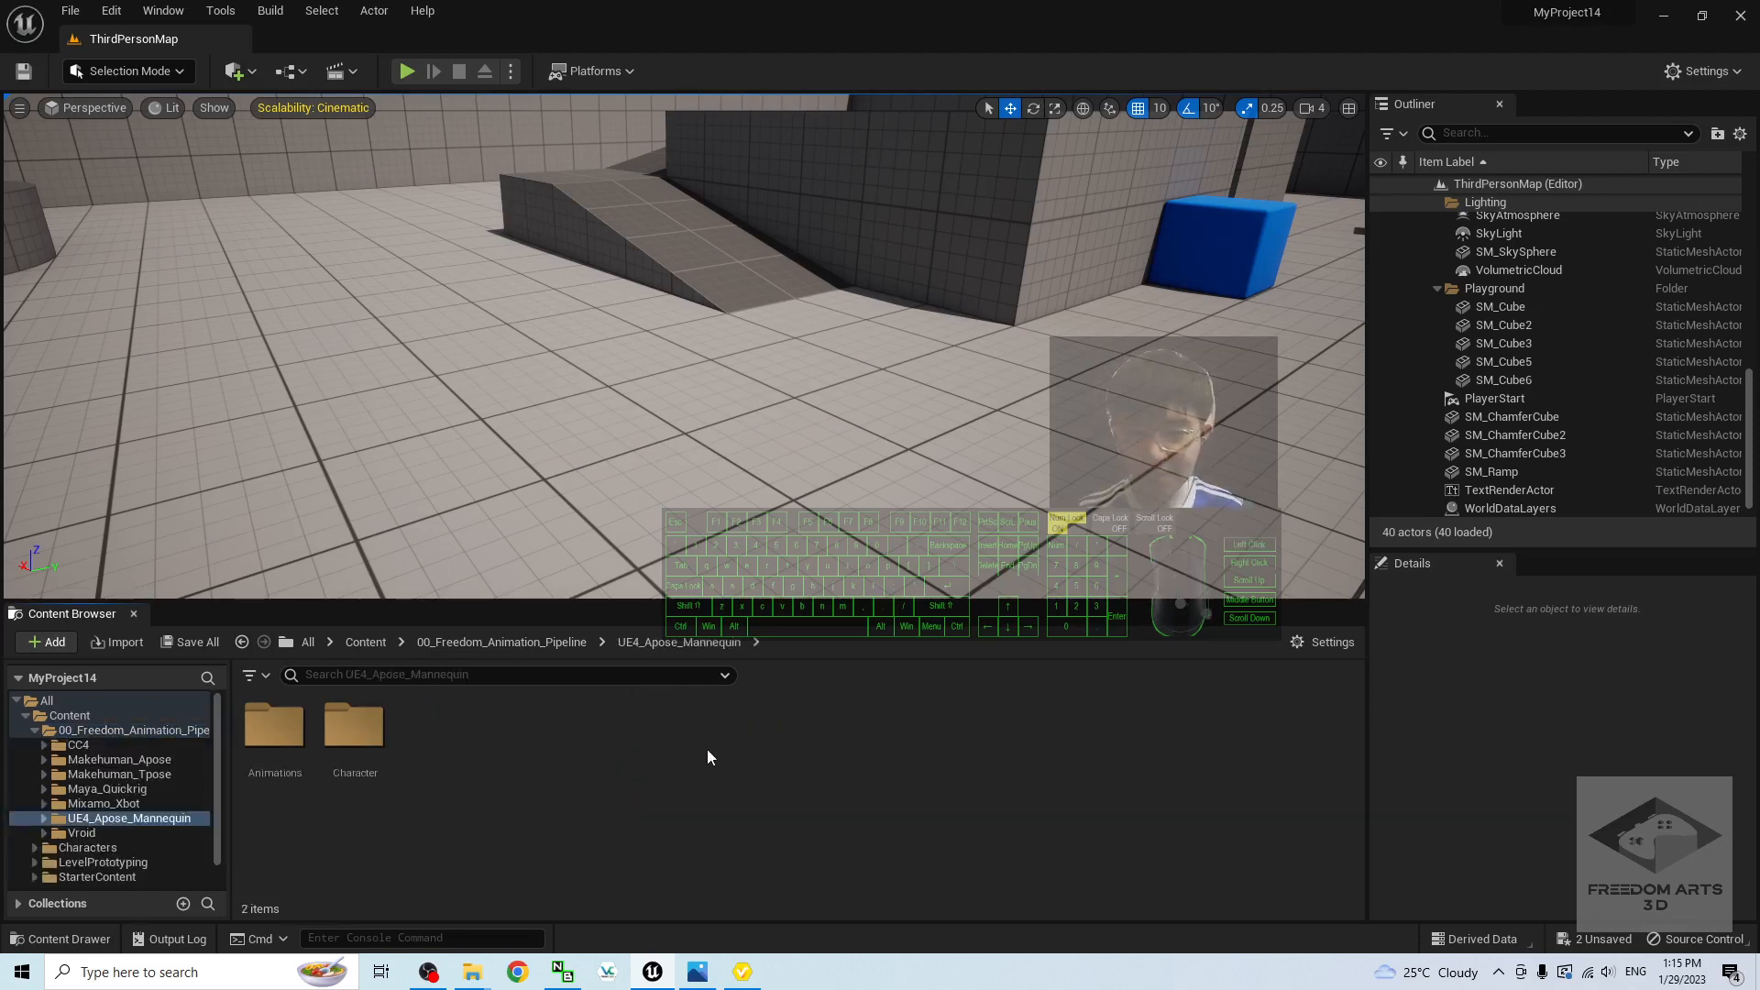
double_click(270, 739)
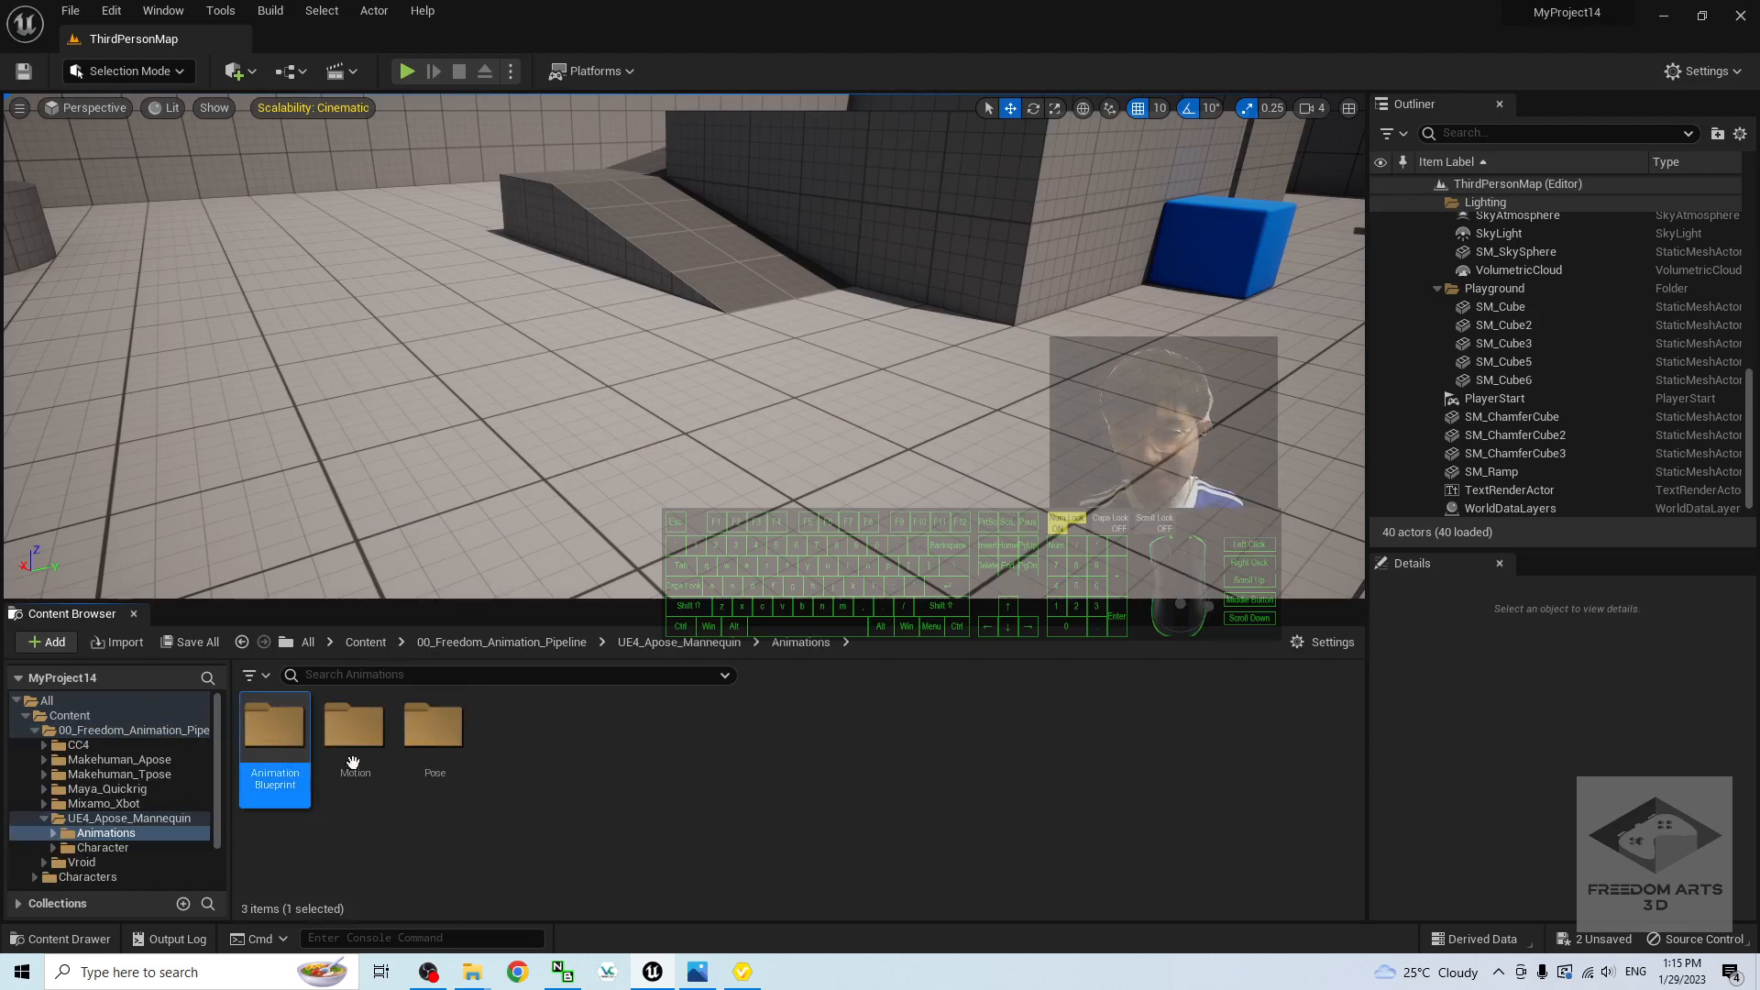
Step: Open the AnimationBlueprint folder and start Duplicate and Retarget Animation Blueprint on ThirdPerson_AnimBP
click(365, 812)
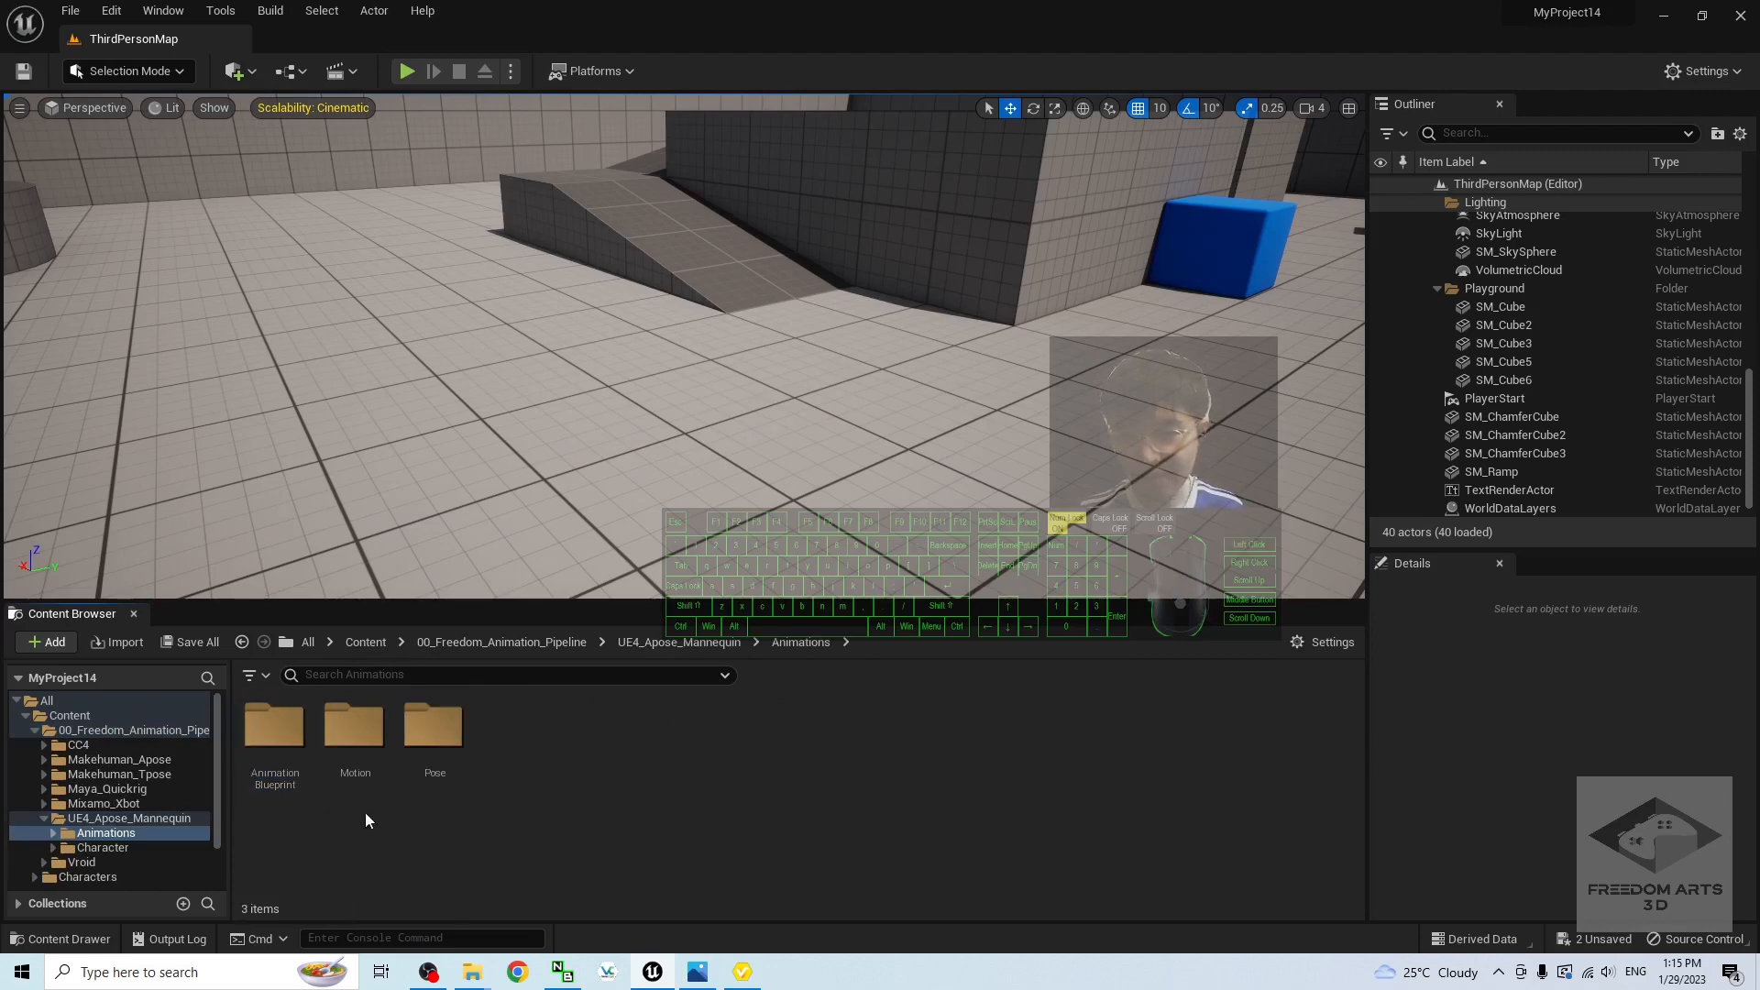
double_click(274, 727)
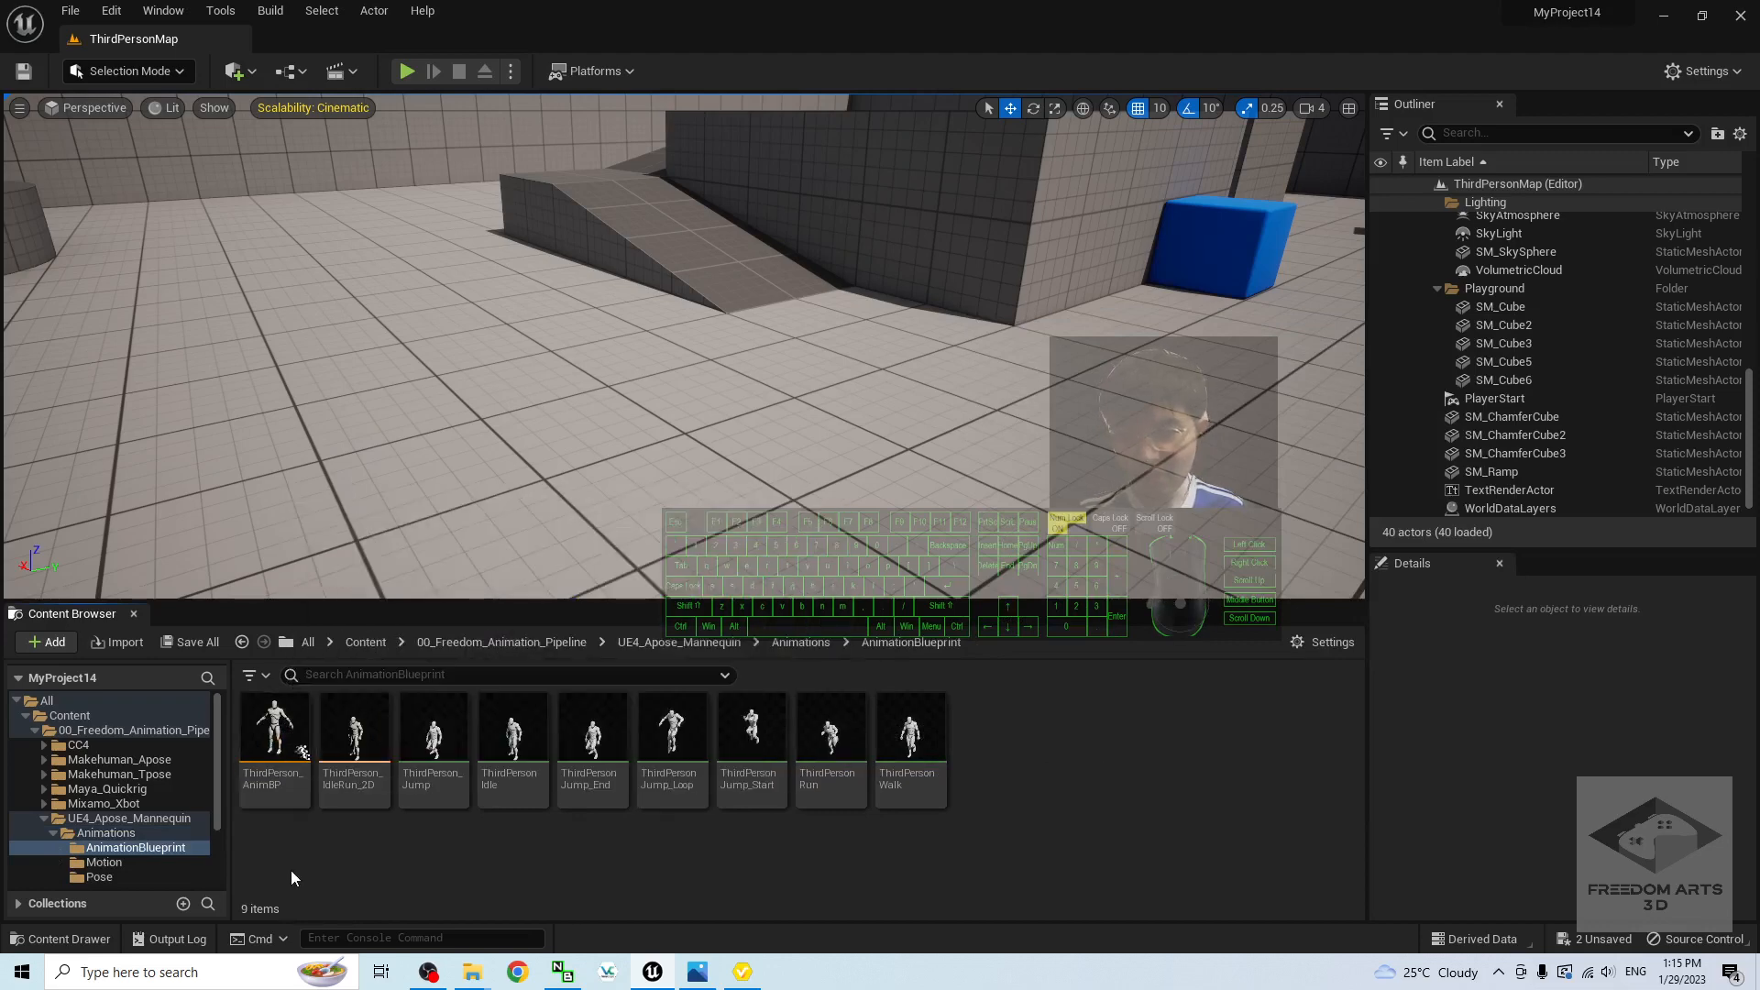
mouse_move(269, 737)
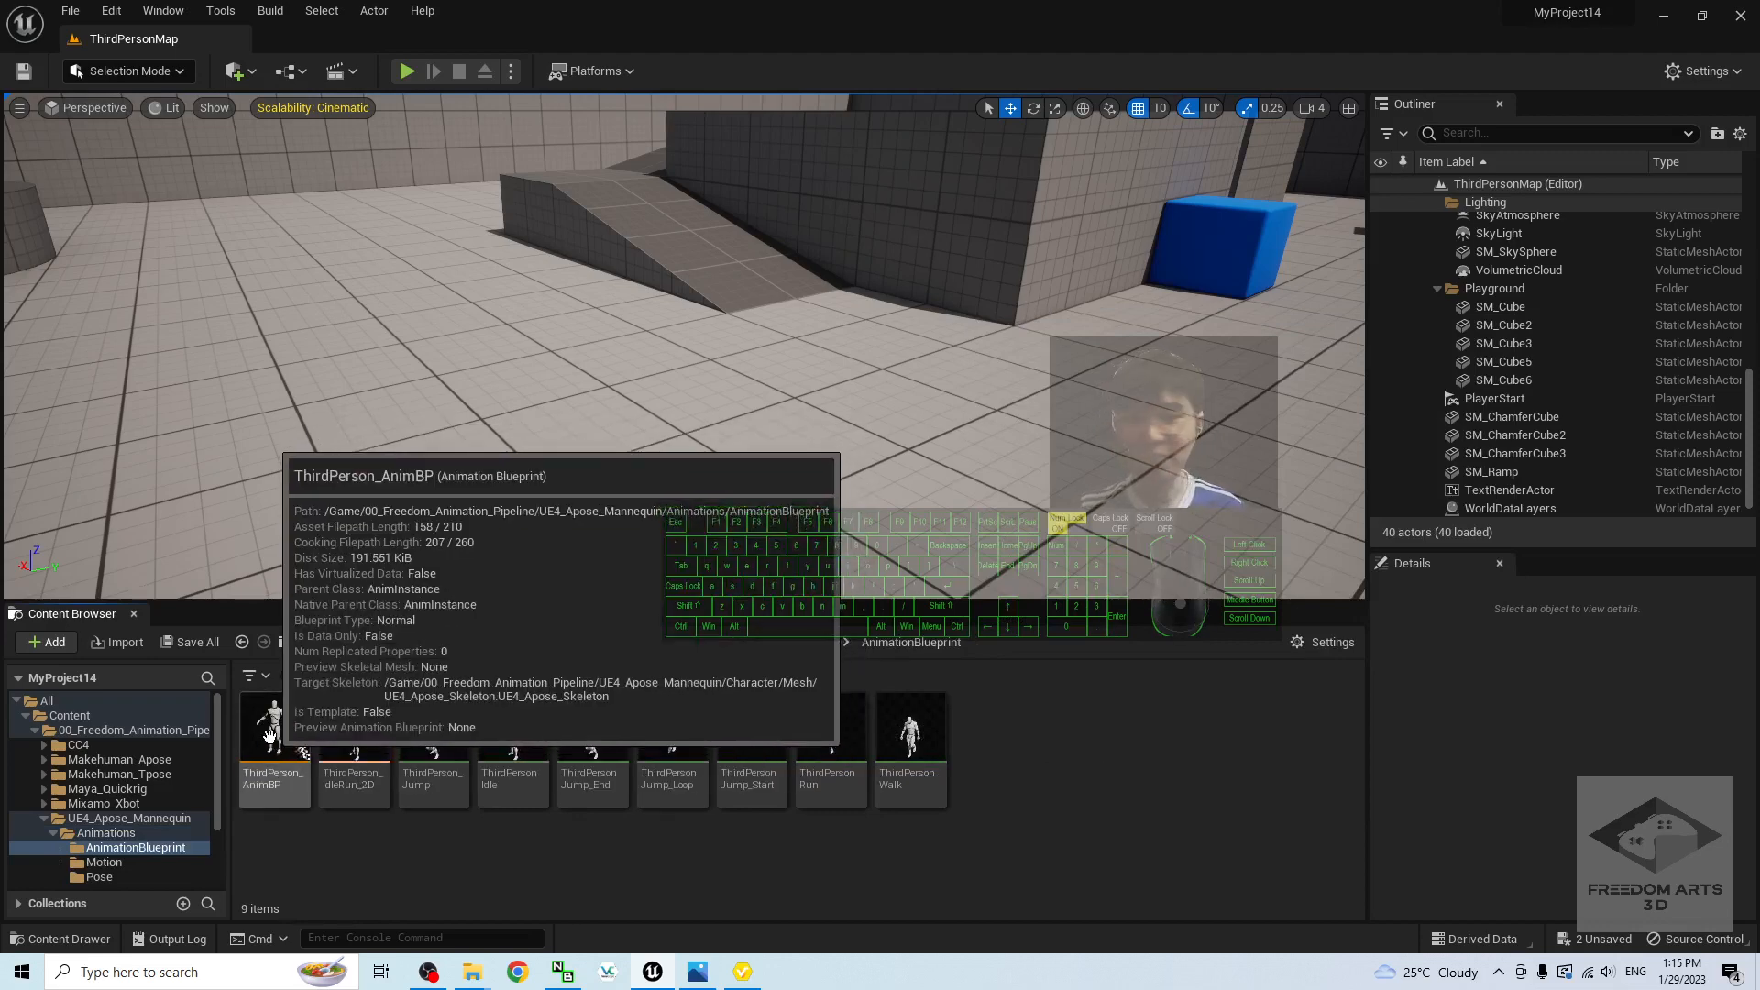
right_click(269, 737)
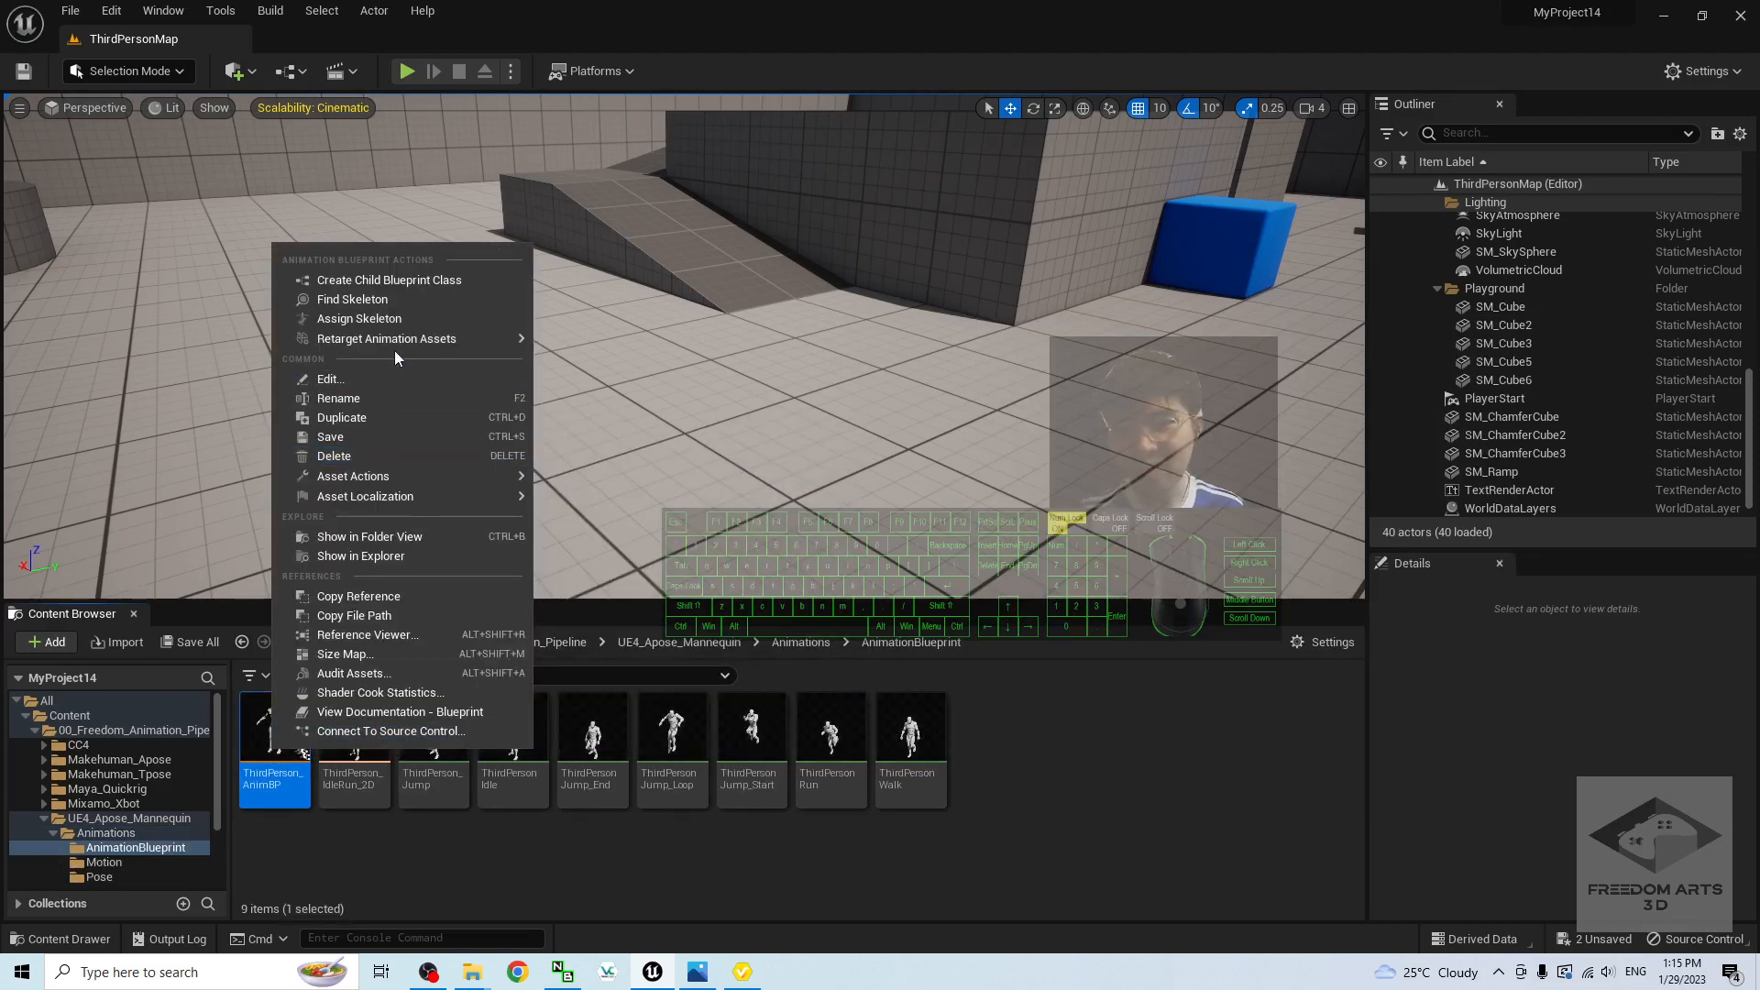
mouse_move(395, 344)
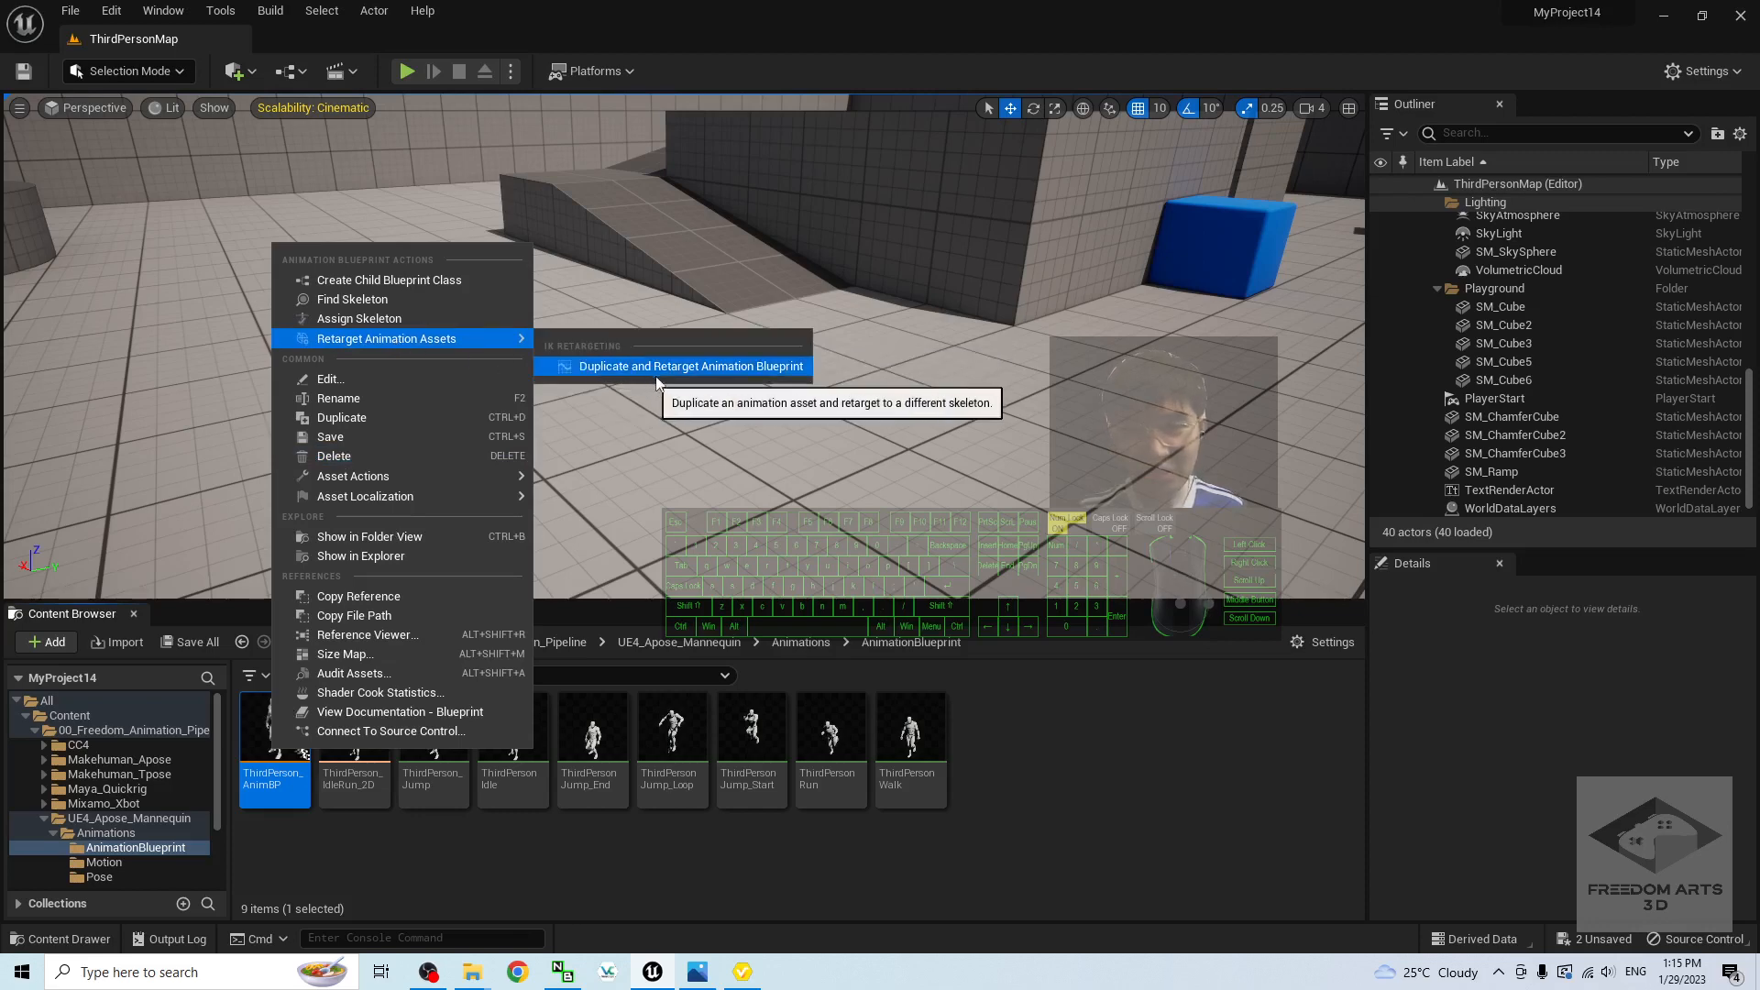
click(765, 368)
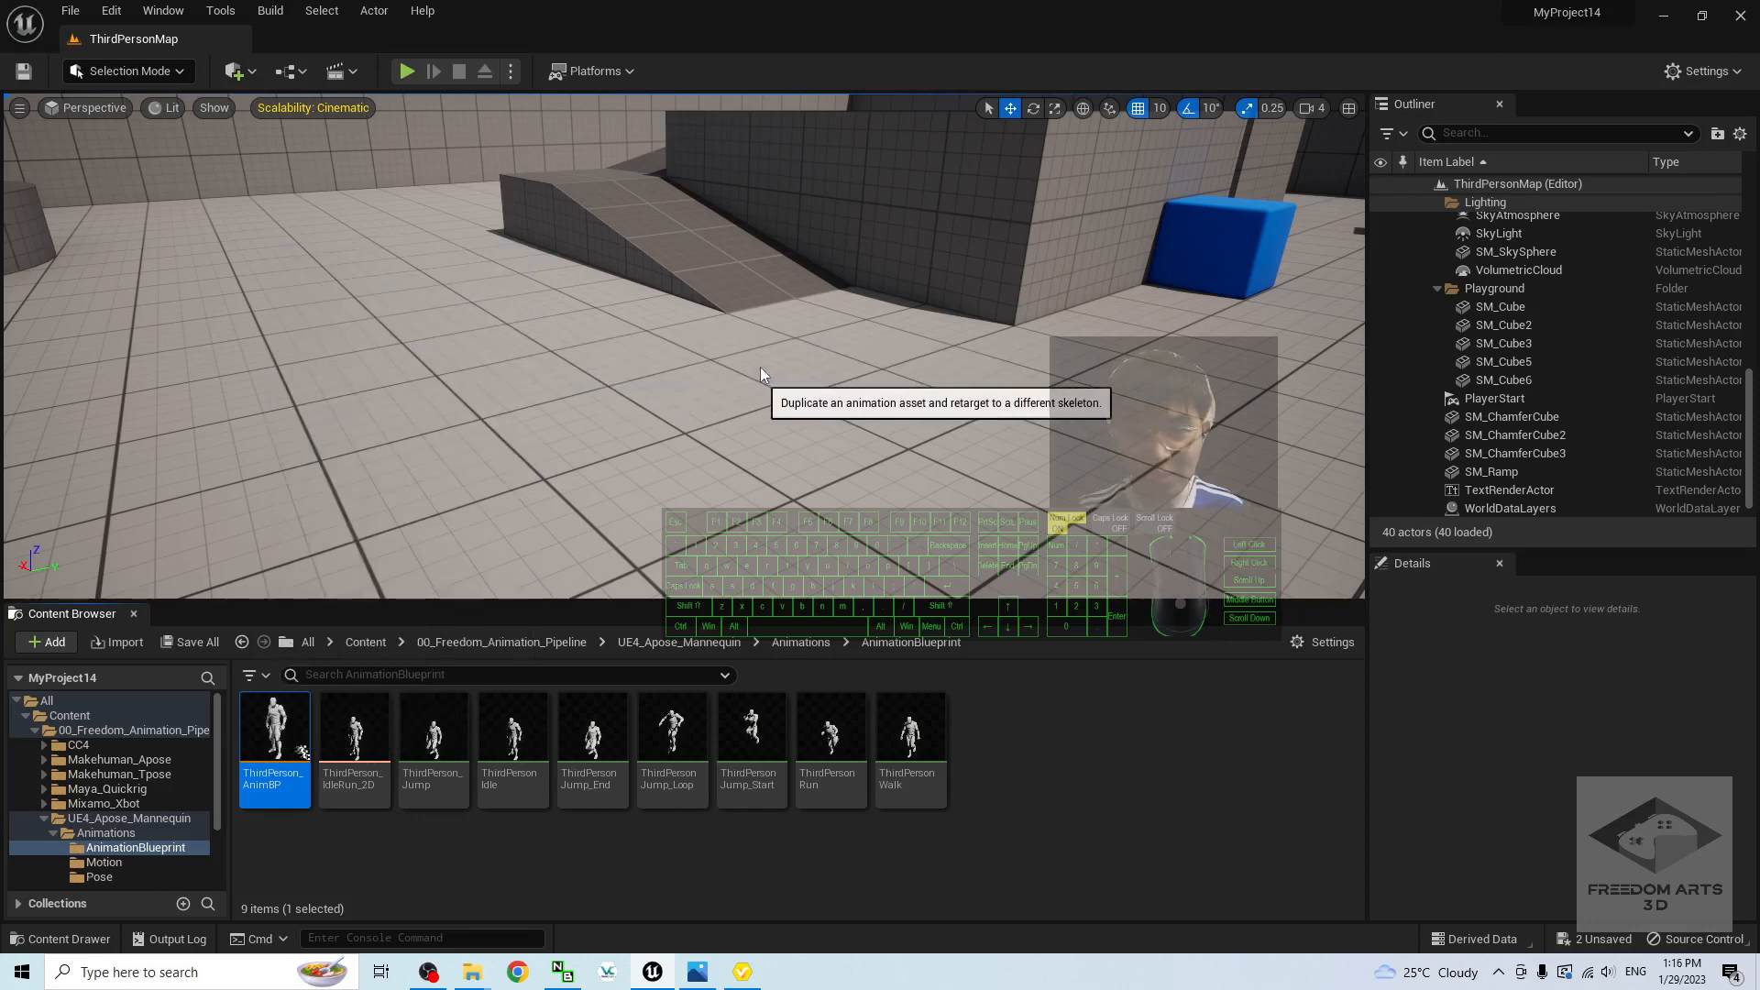
Step: Choose UE4_Apose_to_VroidFemale_IKRetargeter as the IK Retargeter for the duplication
click(1238, 355)
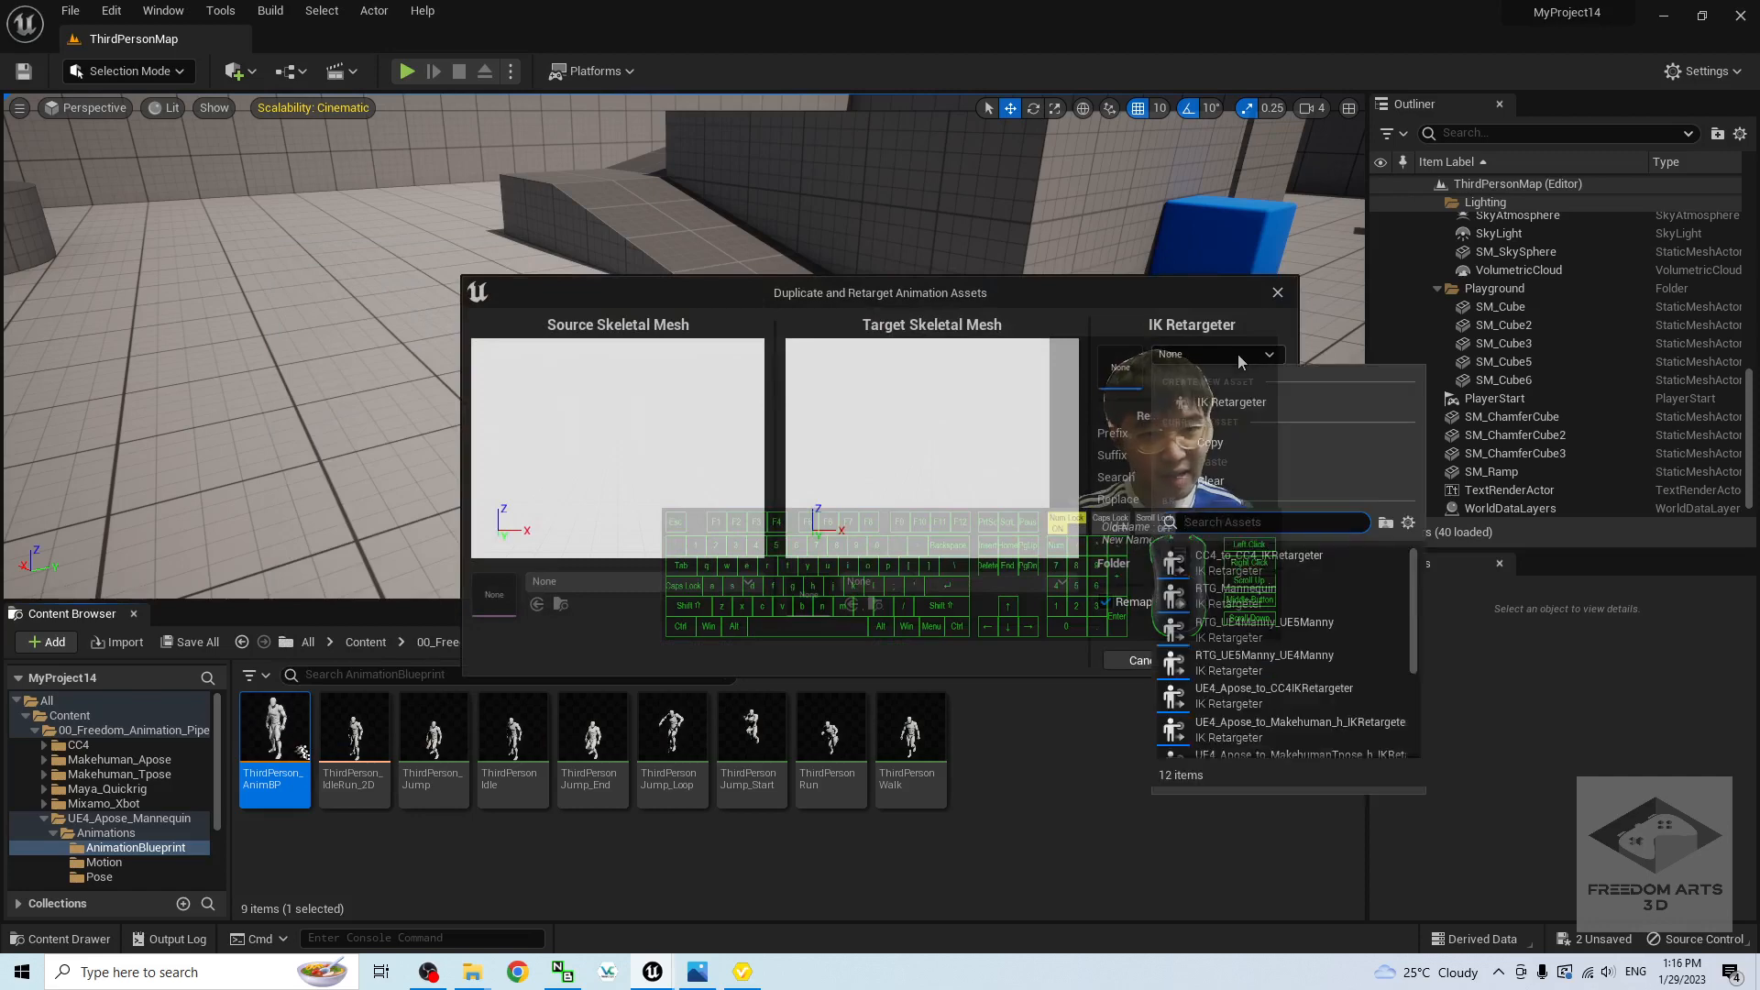
drag(1416, 581, 1415, 653)
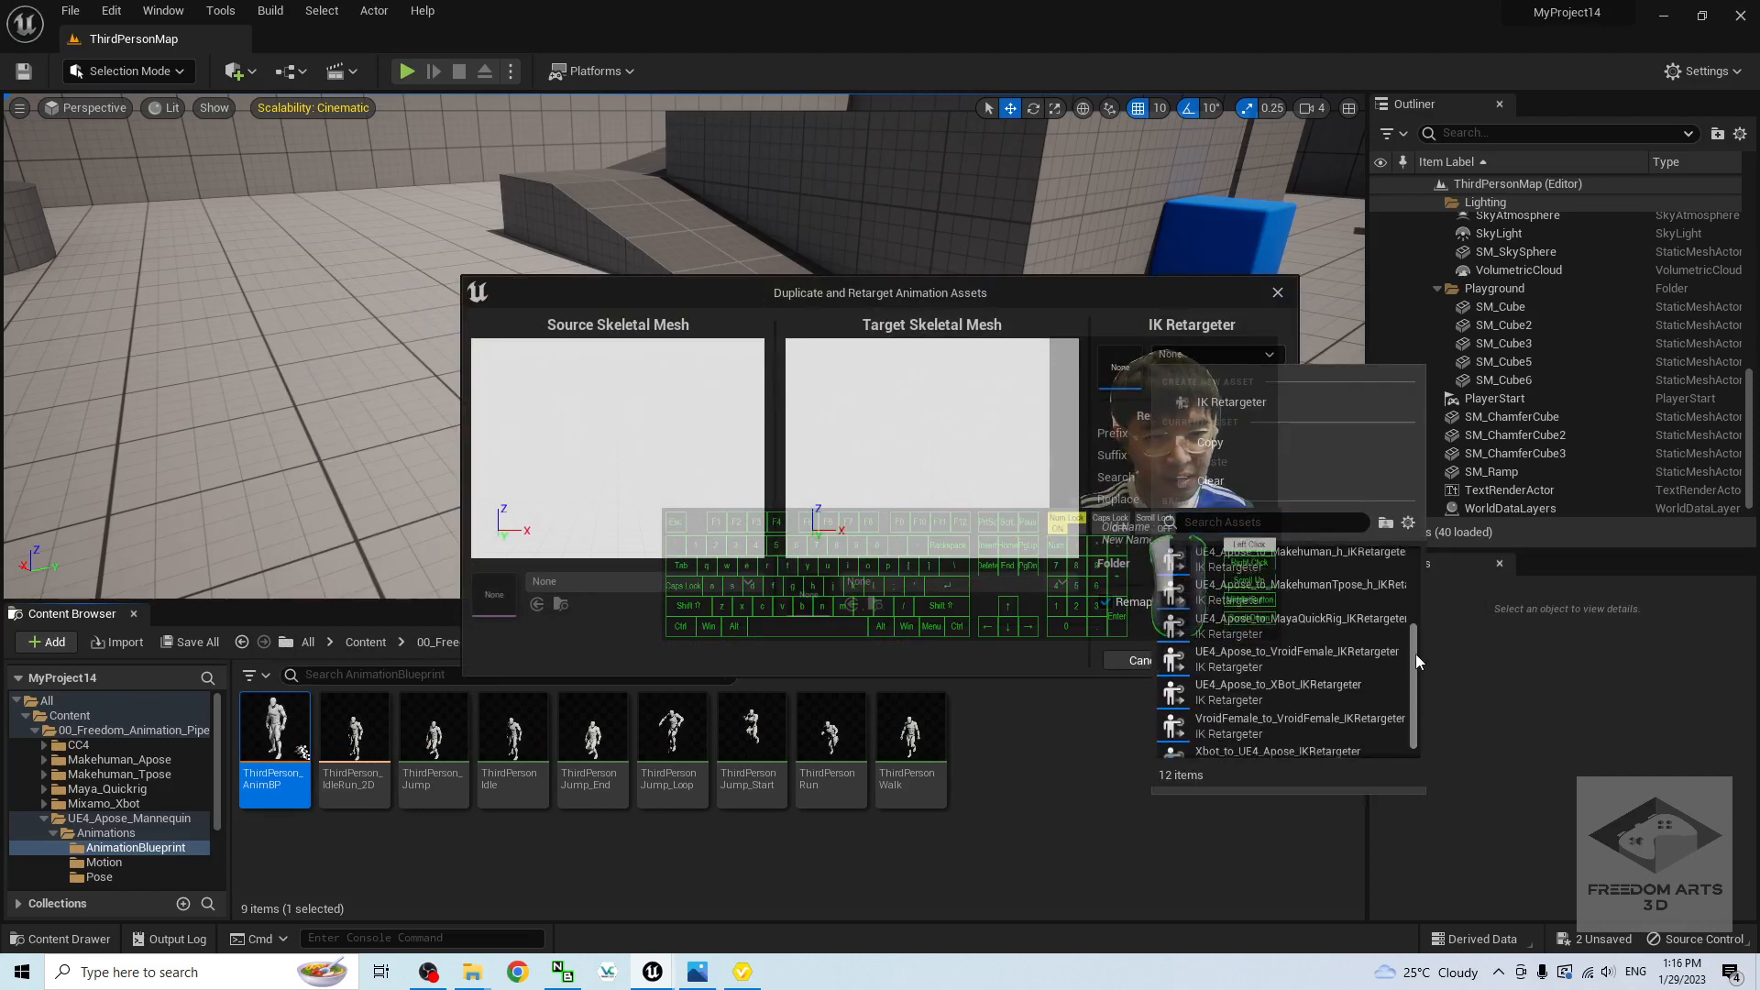
click(1330, 657)
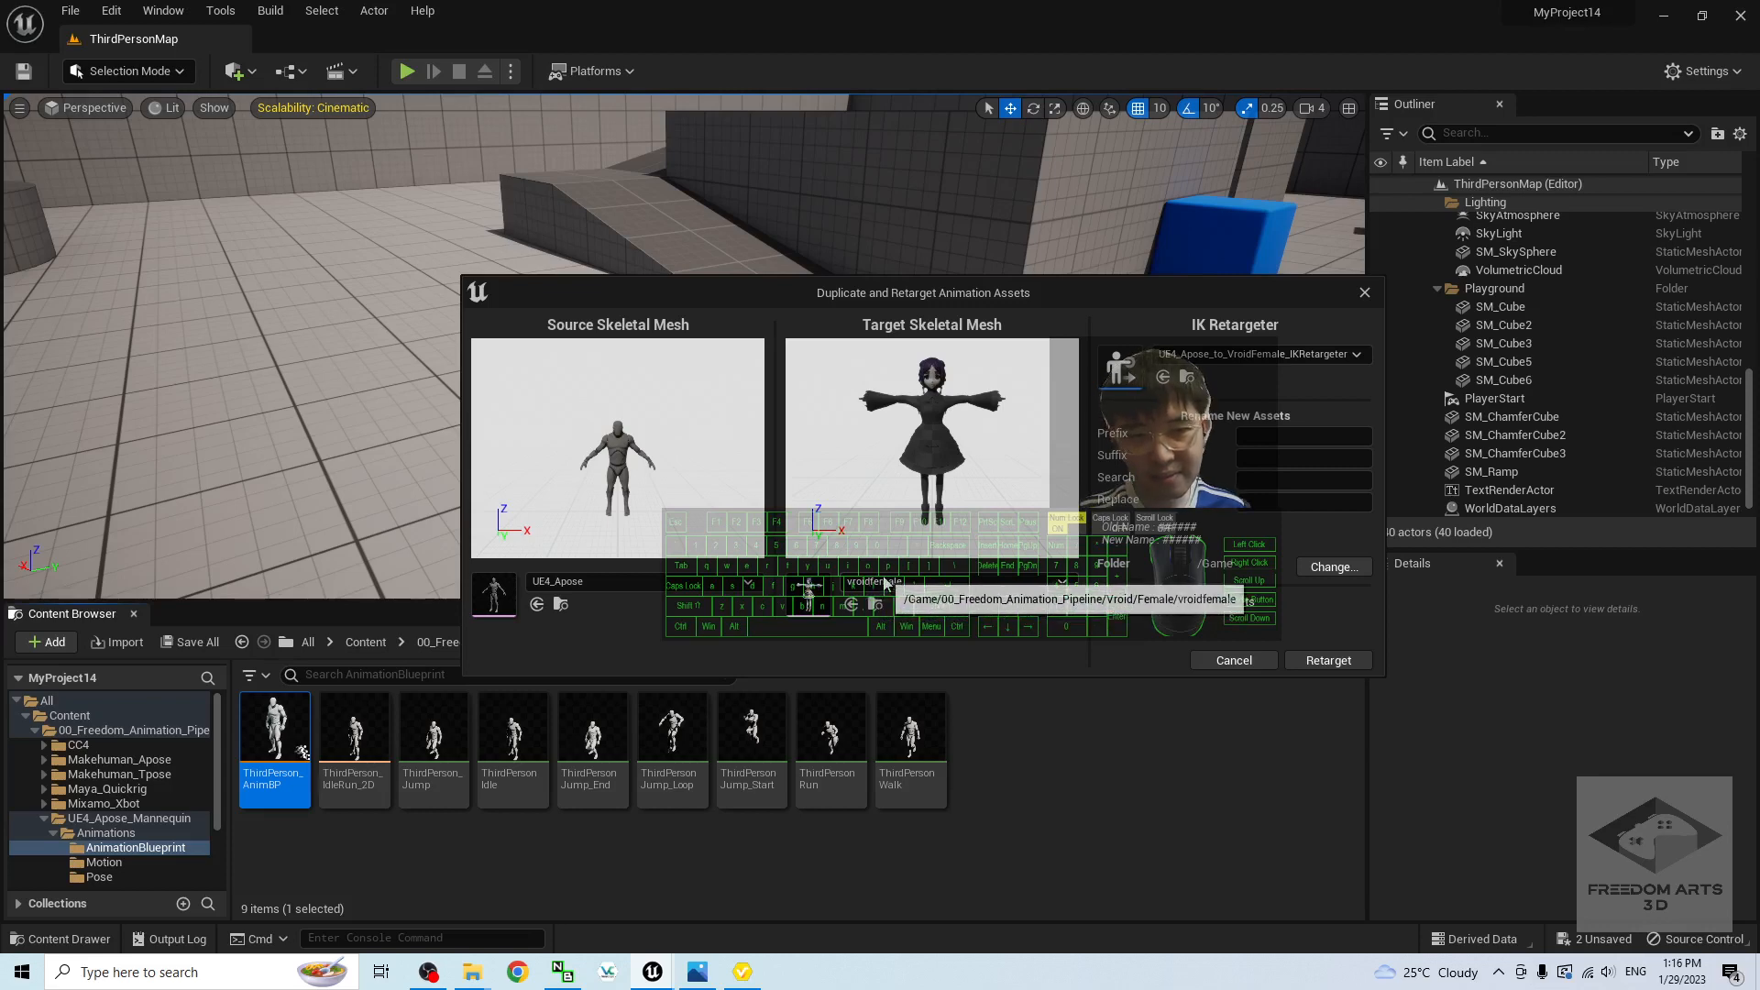
Step: Set the target skeletal mesh to VroidFemale02 and run the retarget
click(878, 583)
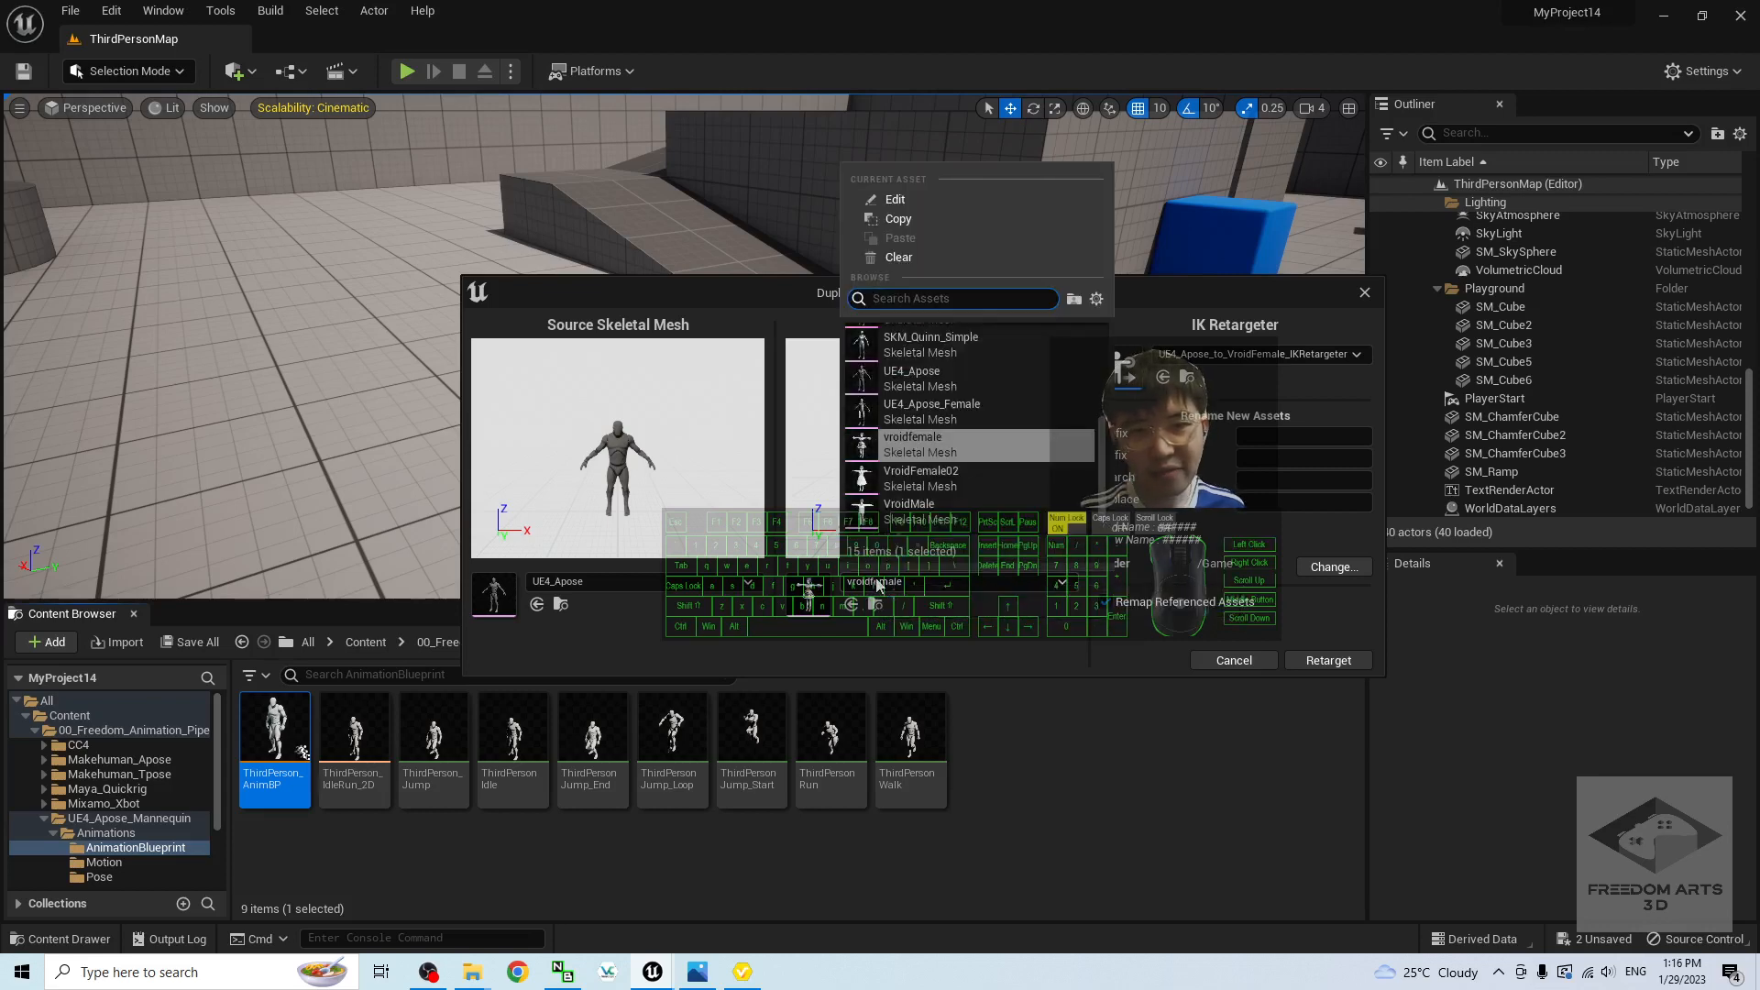
scroll(1107, 425, up, 3)
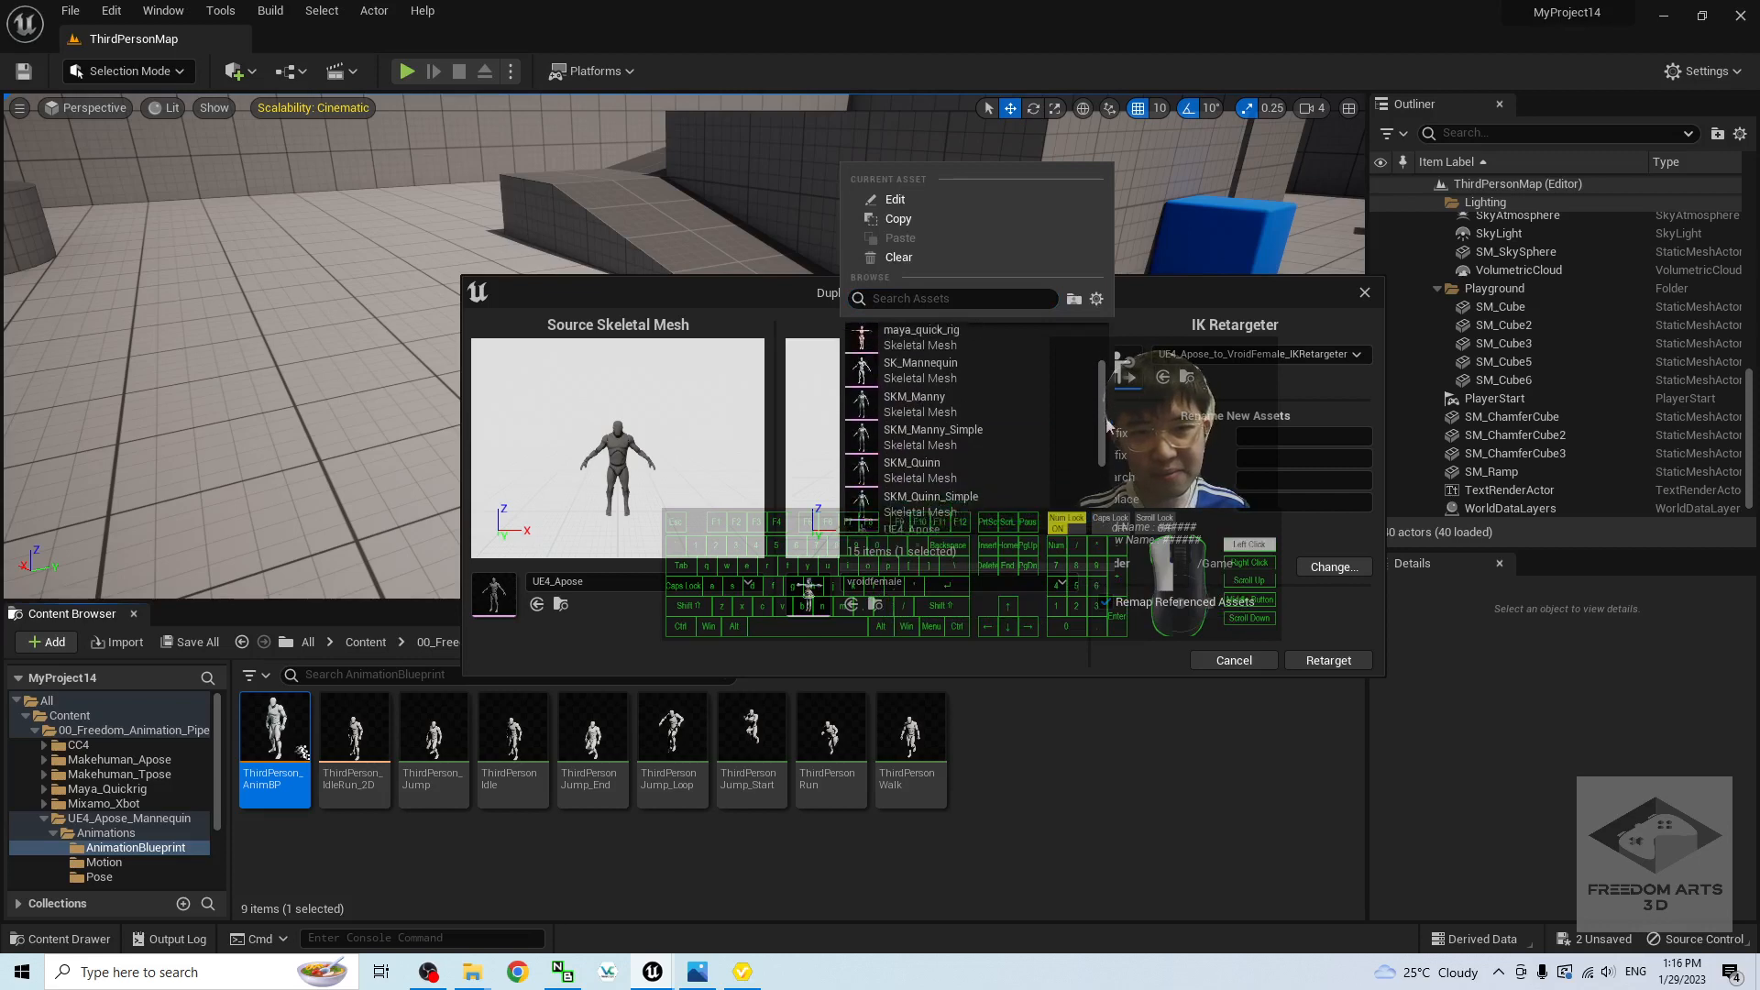
scroll(1107, 425, down, 5)
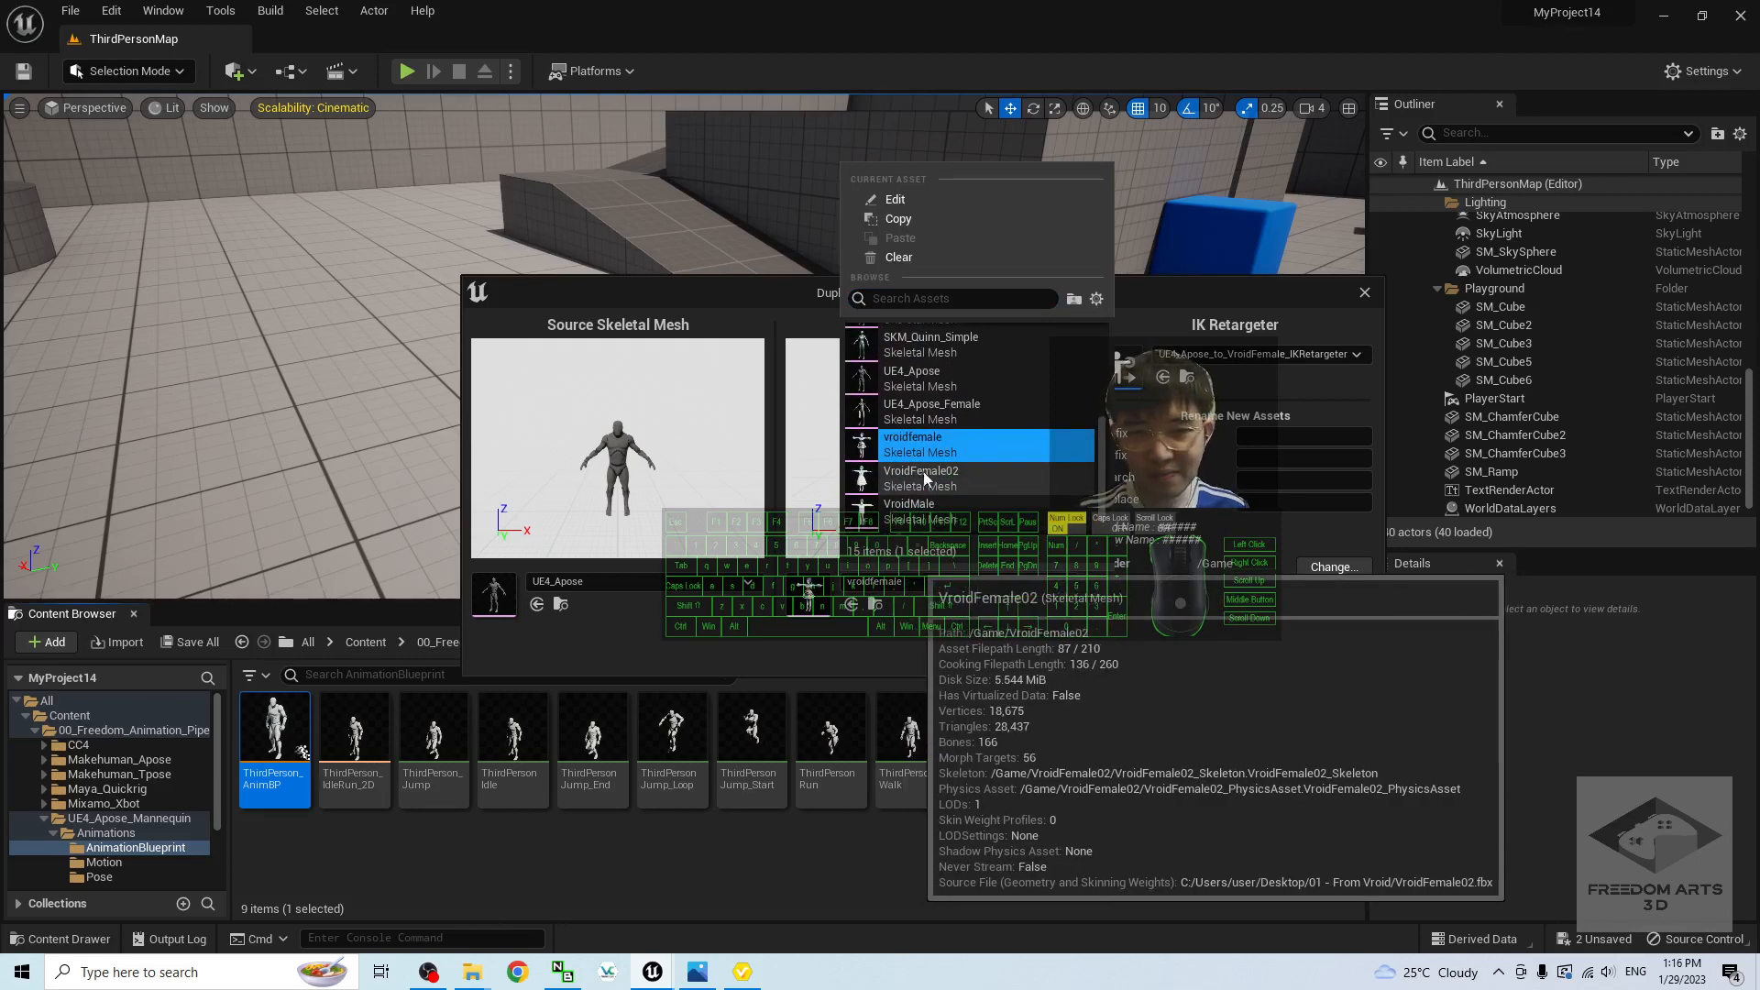
click(930, 477)
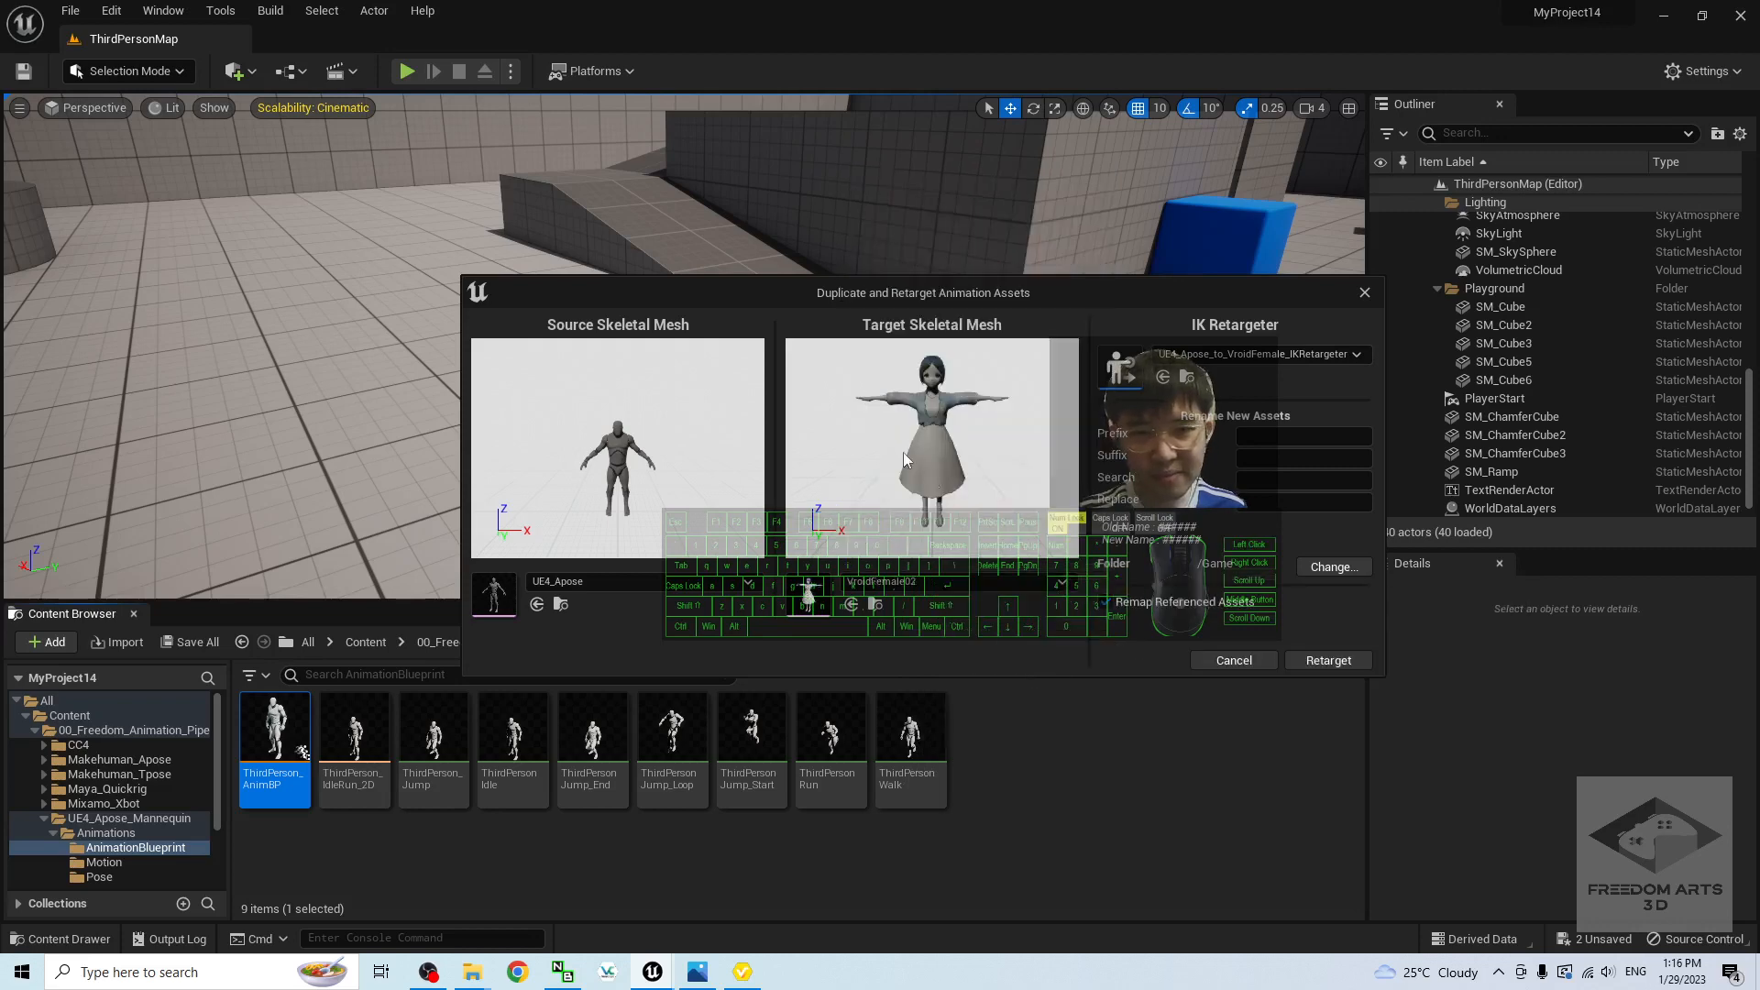
click(1337, 661)
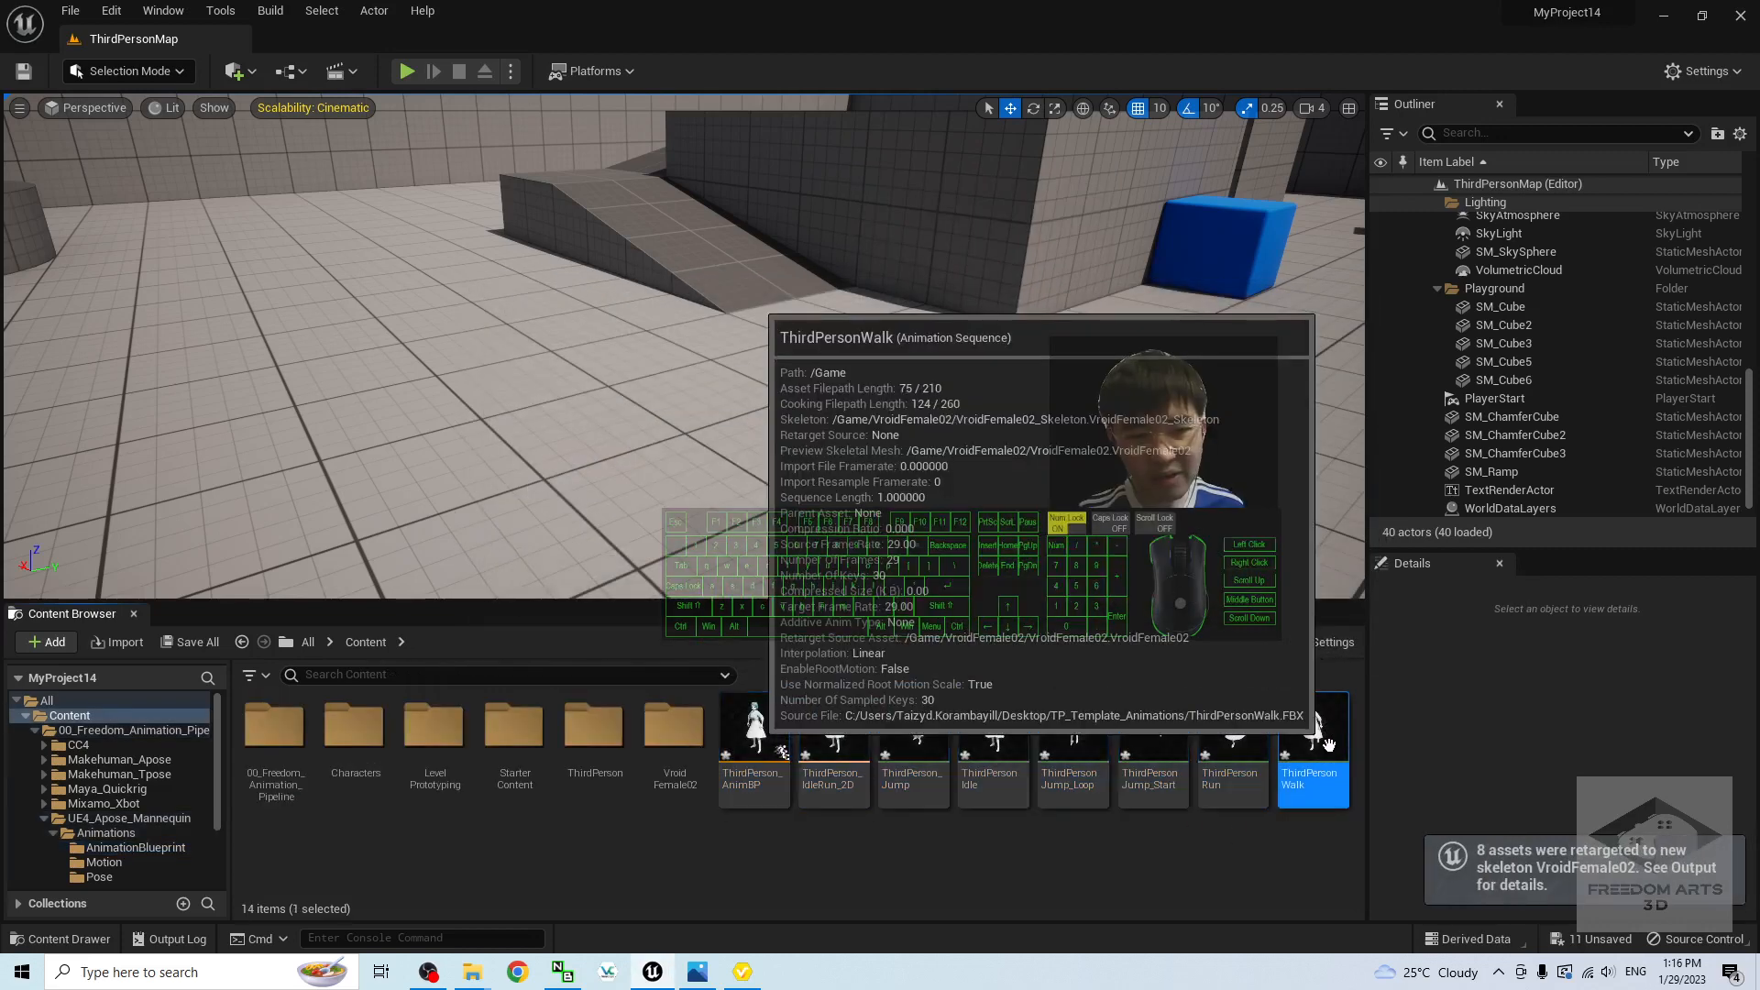
Step: Preview the retargeted ThirdPersonWalk animation on the character, then close its editor and return to the Content folder
double_click(1316, 779)
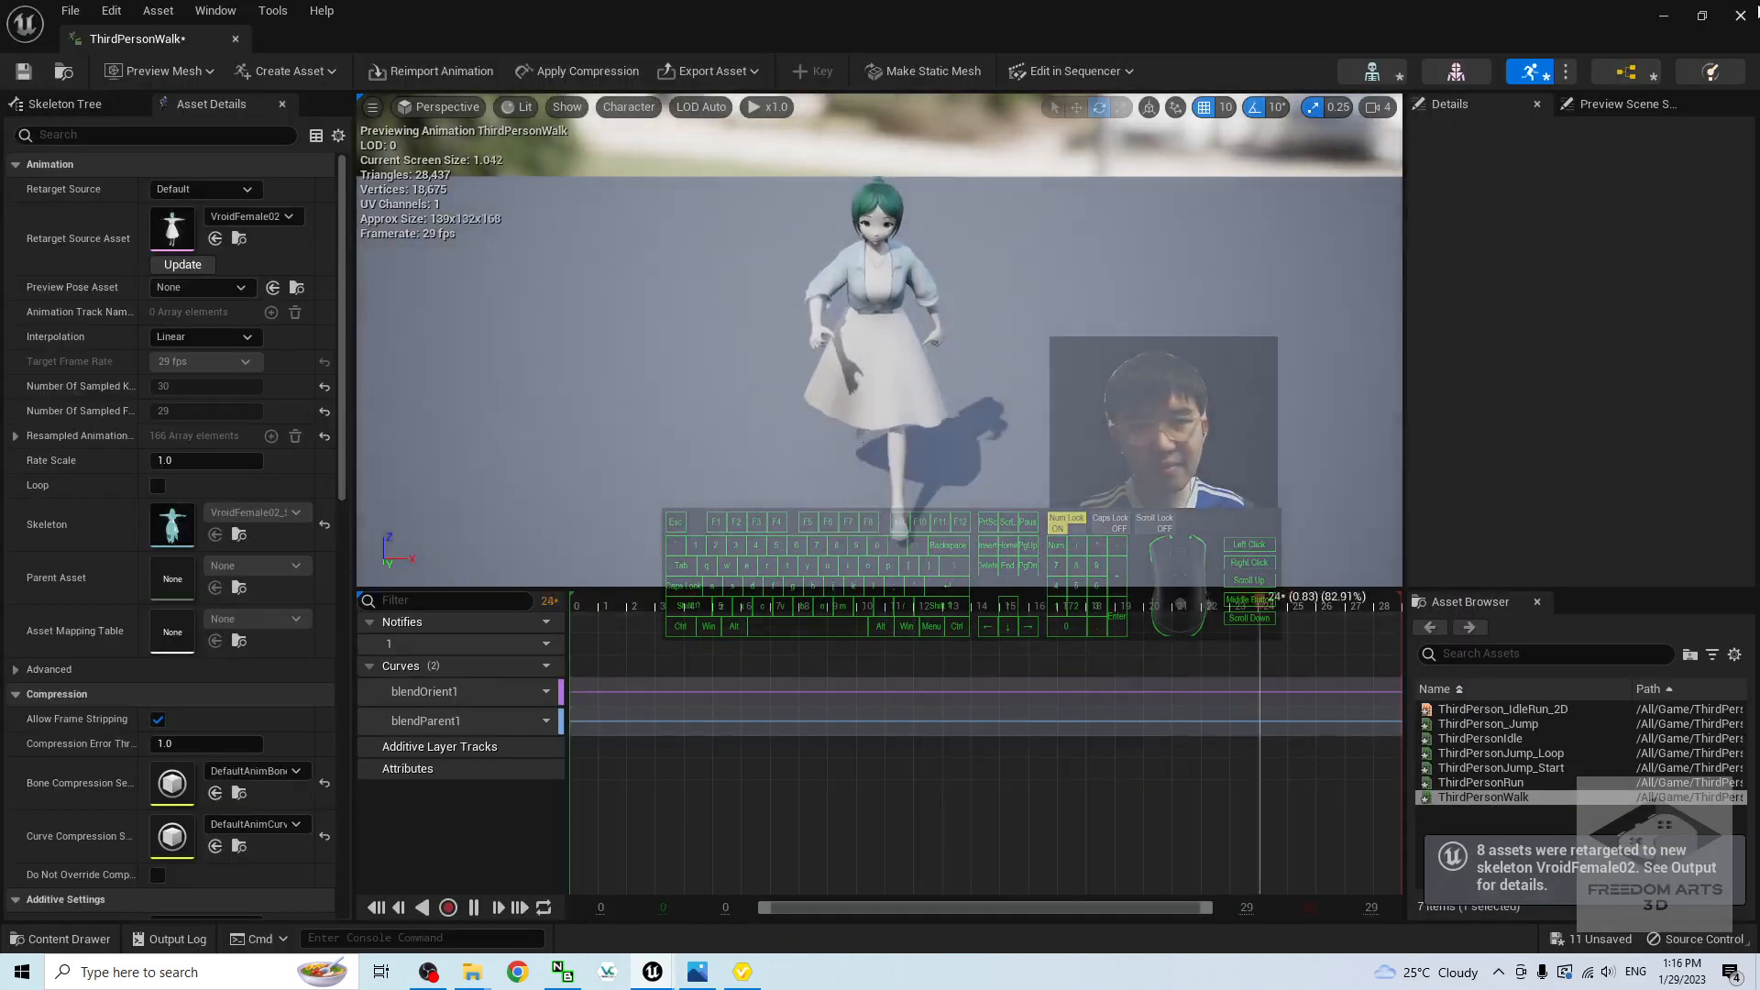
click(1740, 16)
click(1071, 868)
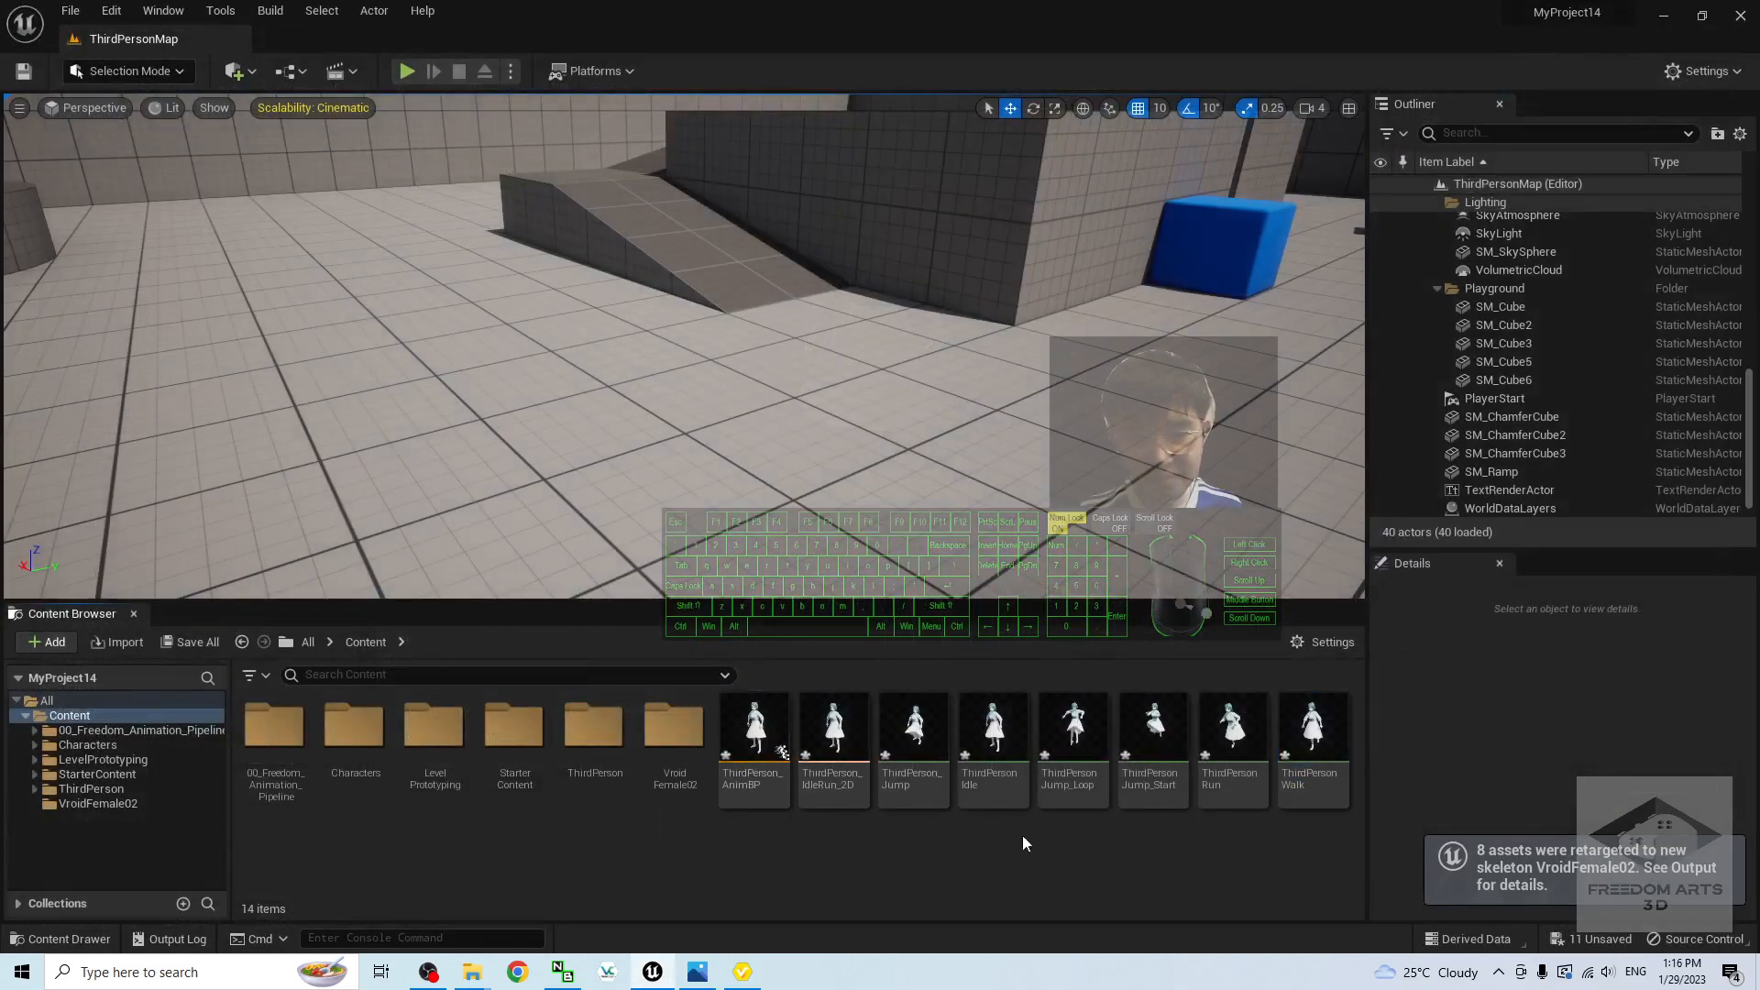
click(761, 761)
click(853, 866)
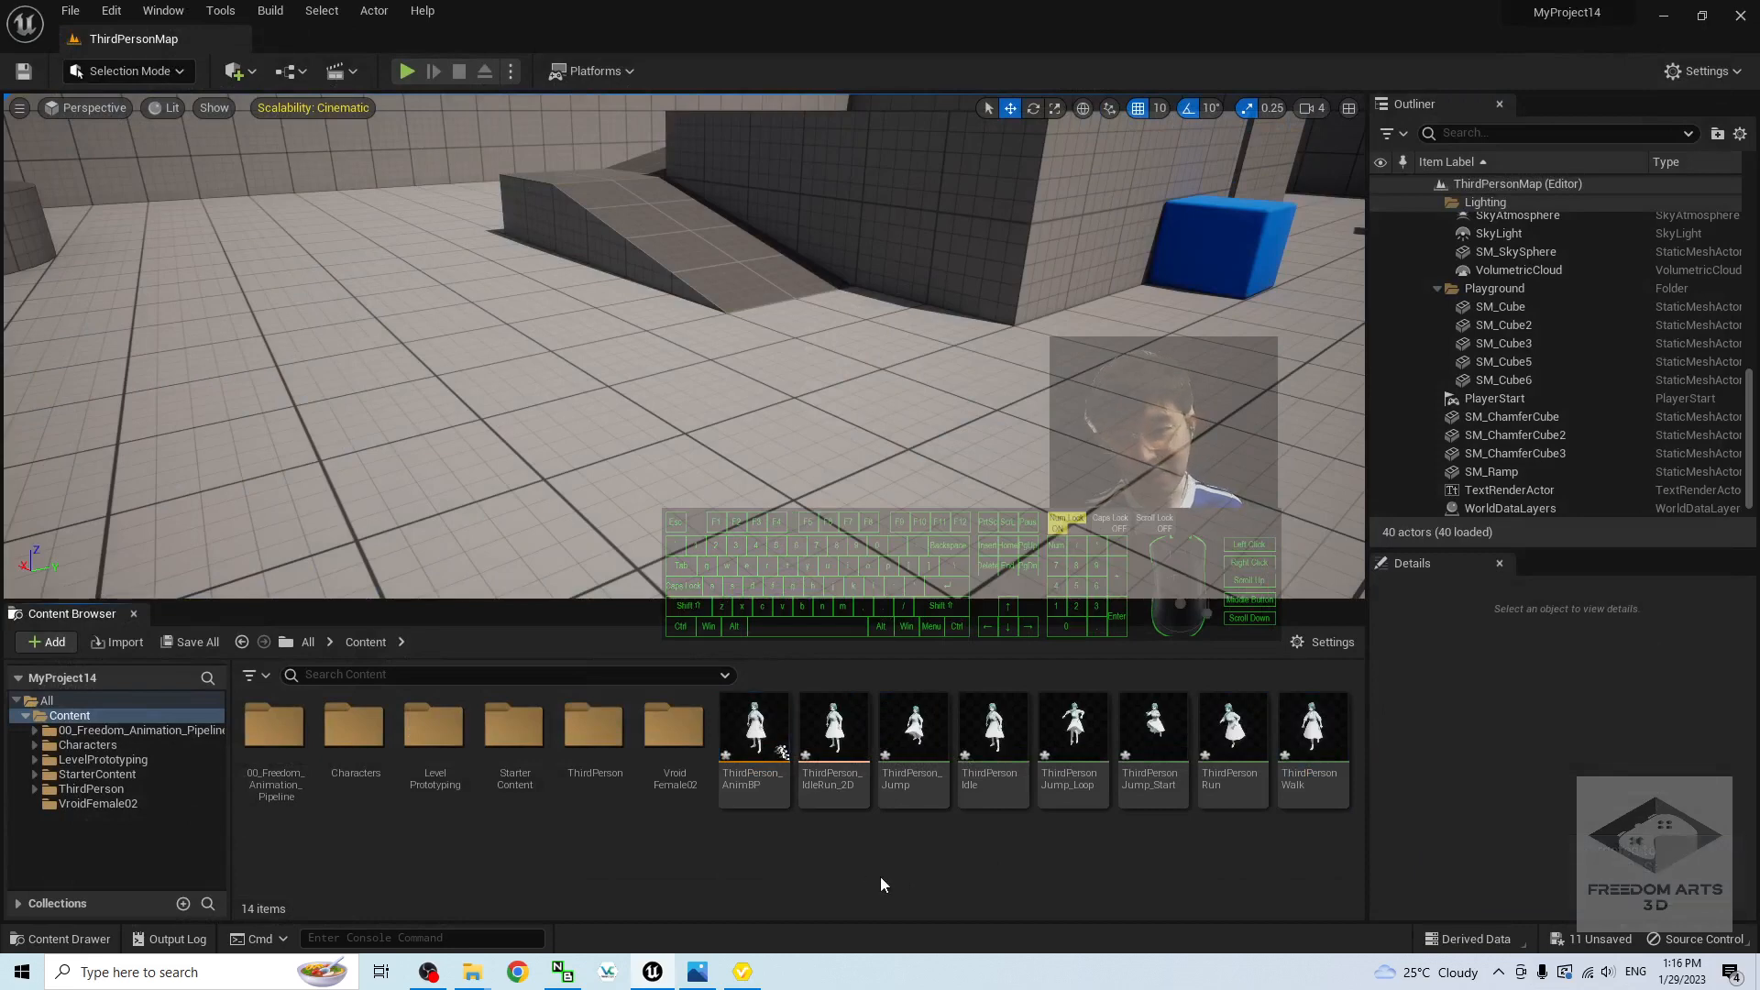
Step: Rename the retargeted animation blueprint as ThirdPerson_AnimBP_VroidFemale02
click(755, 747)
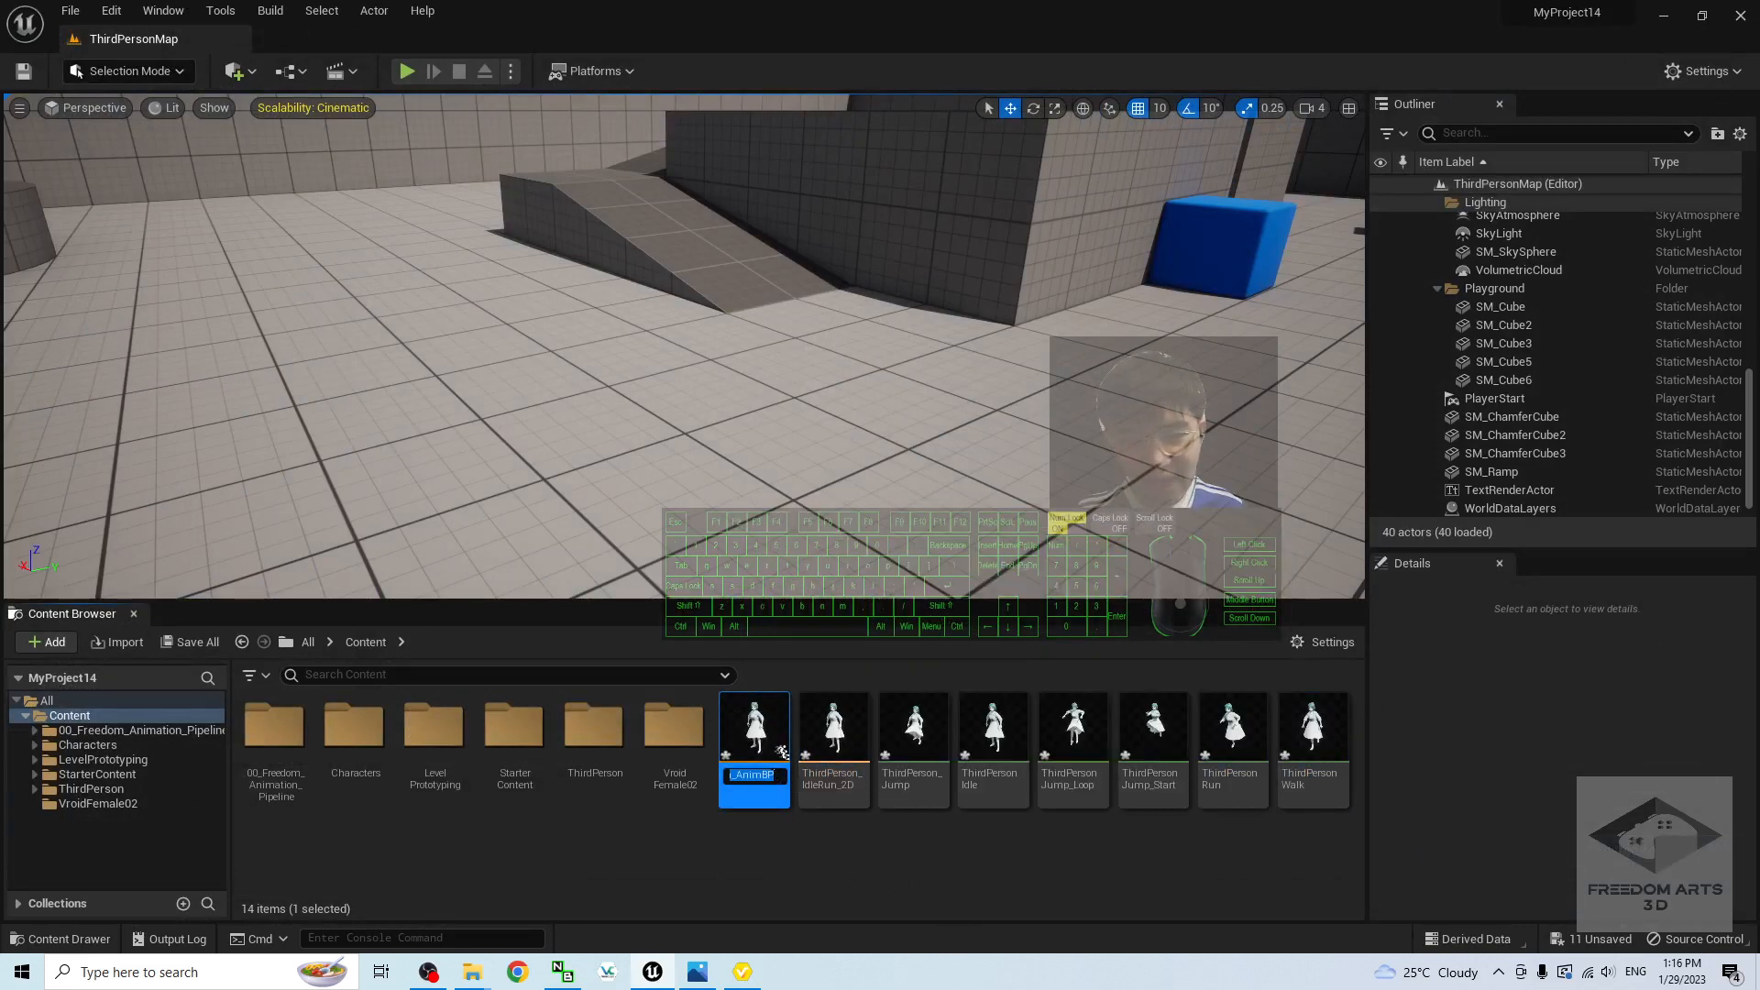
click(774, 774)
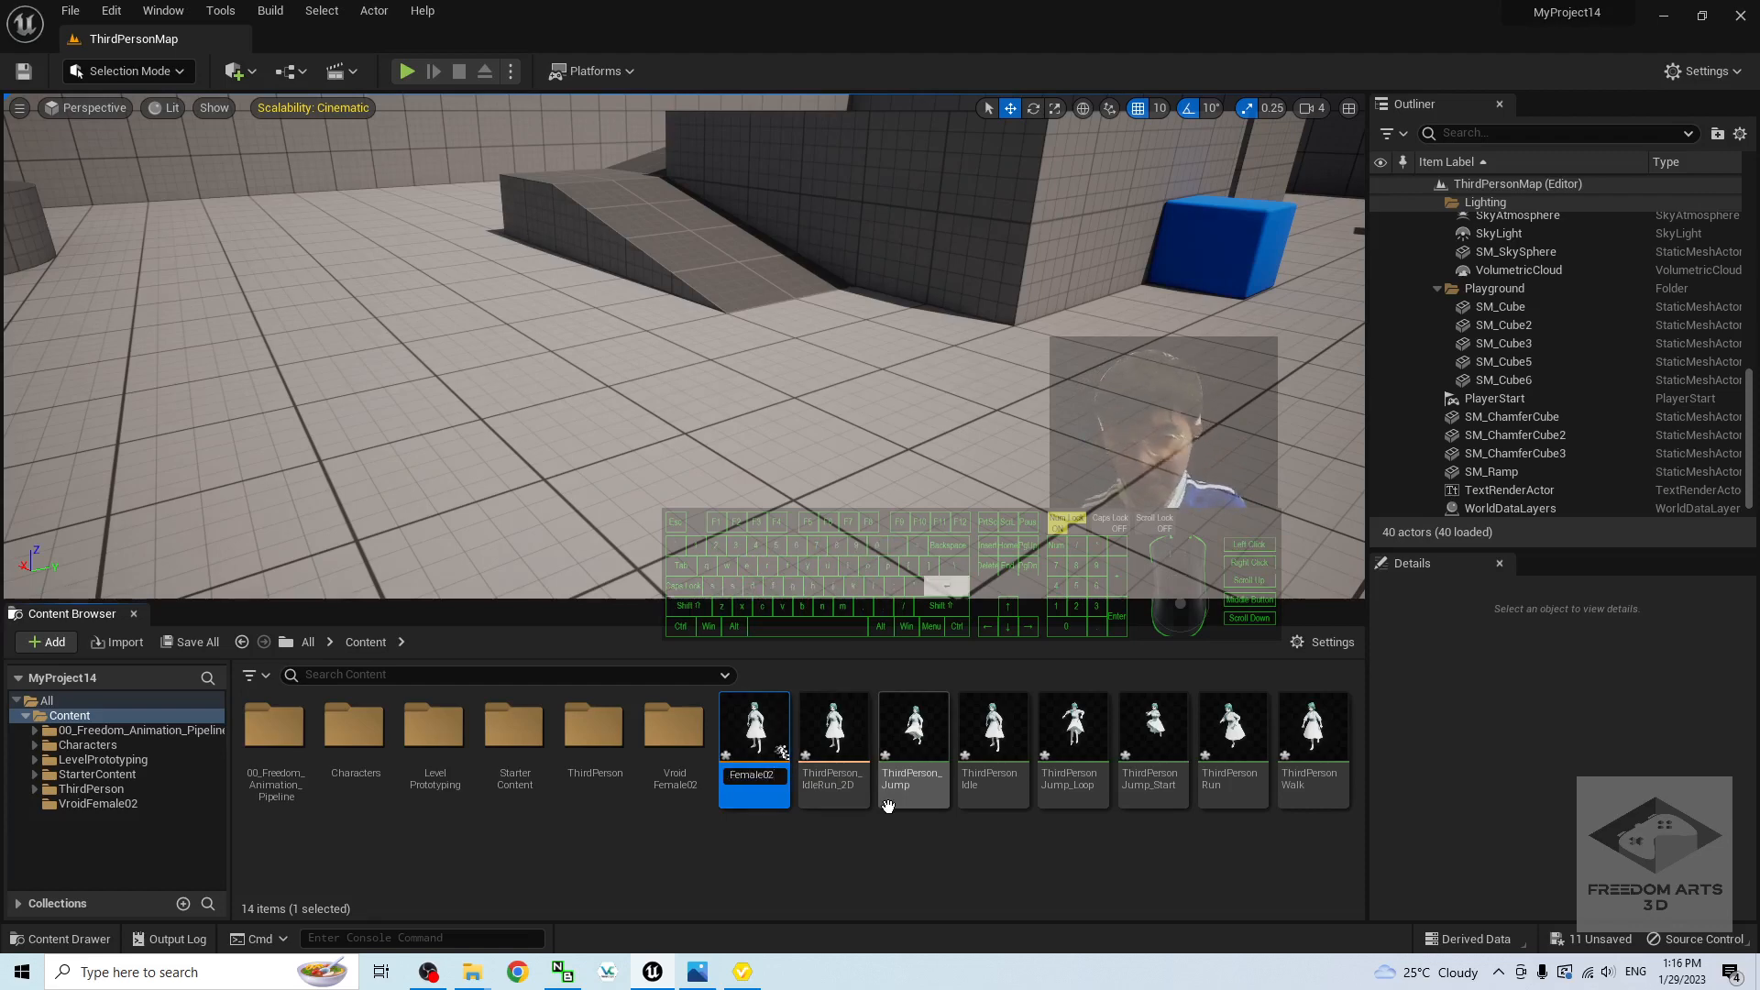
key(Return)
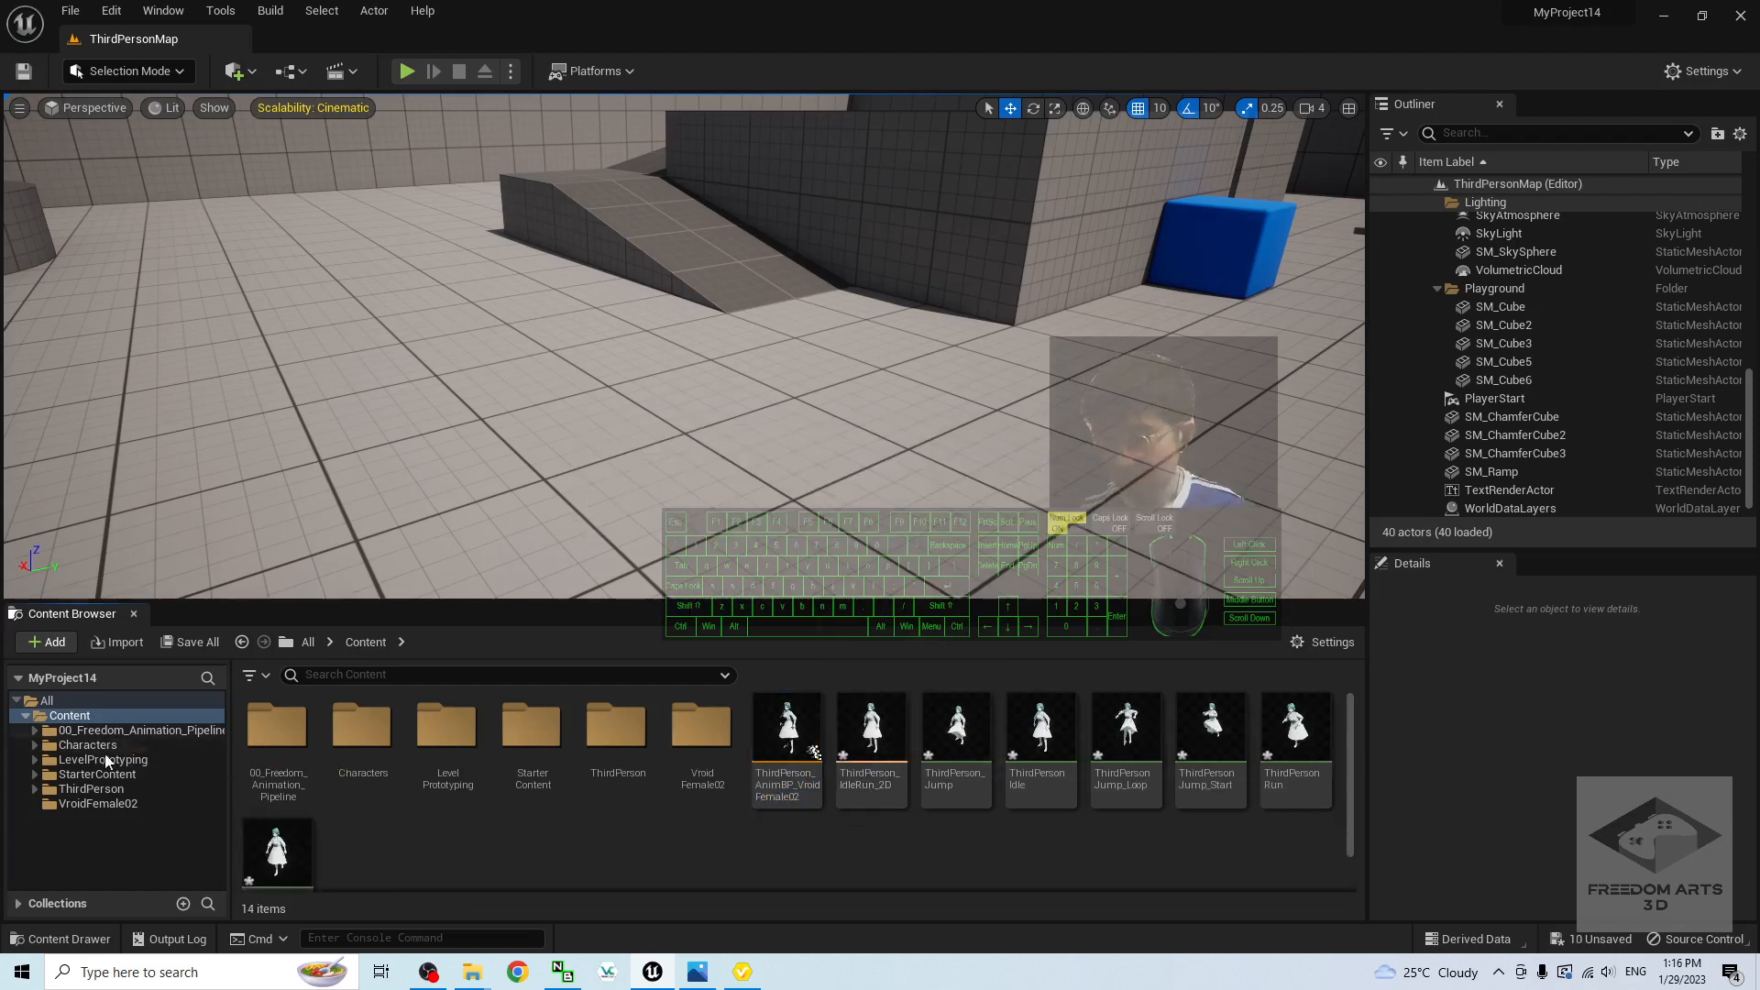
Step: Create a new folder named Animation inside the VroidFemale02 folder
click(88, 804)
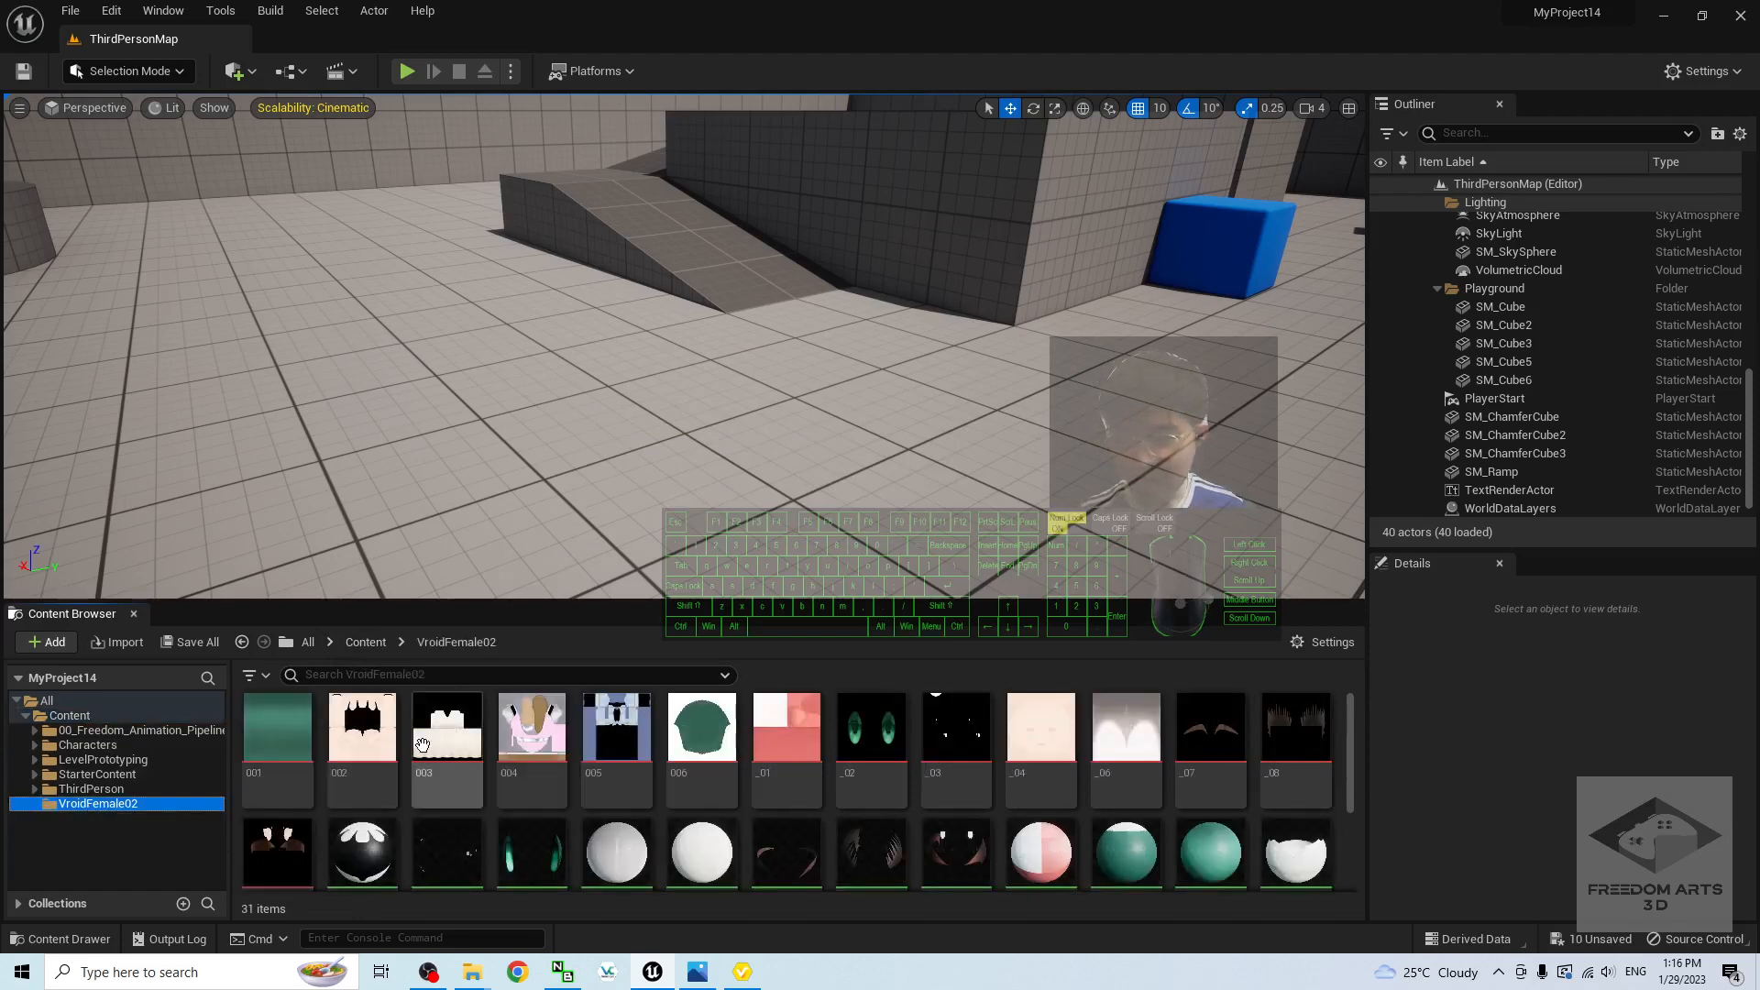
scroll(662, 762, down, 3)
right_click(750, 866)
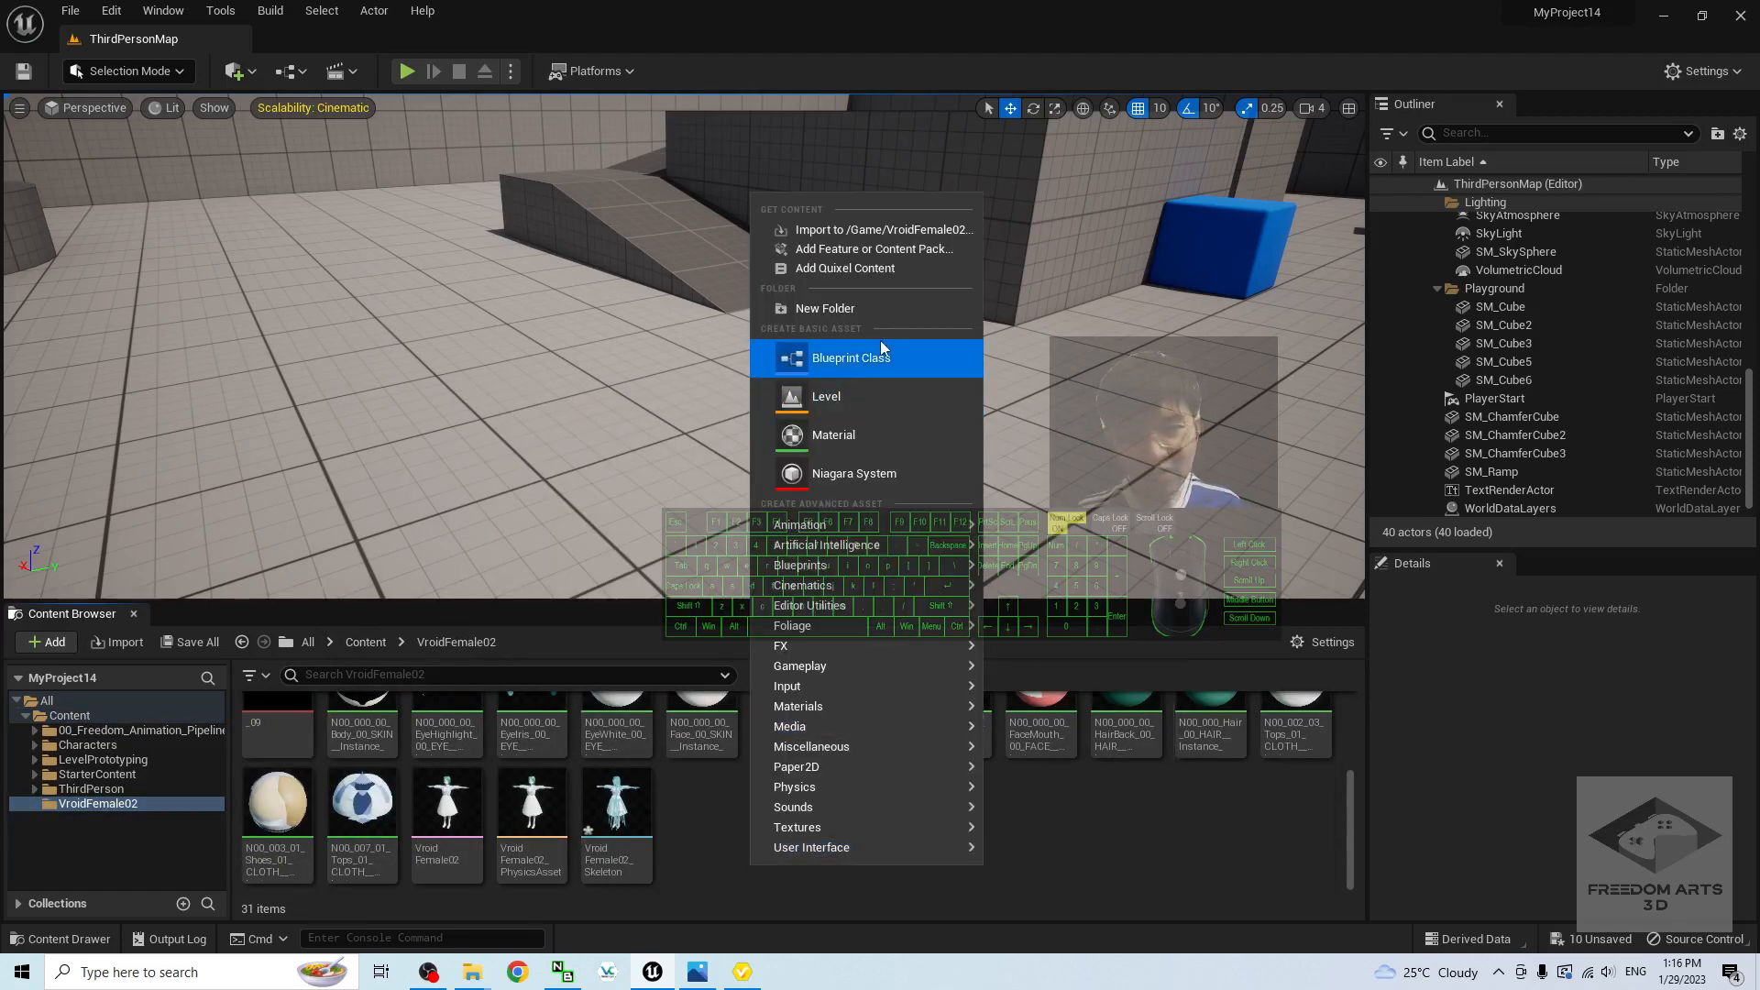
click(877, 306)
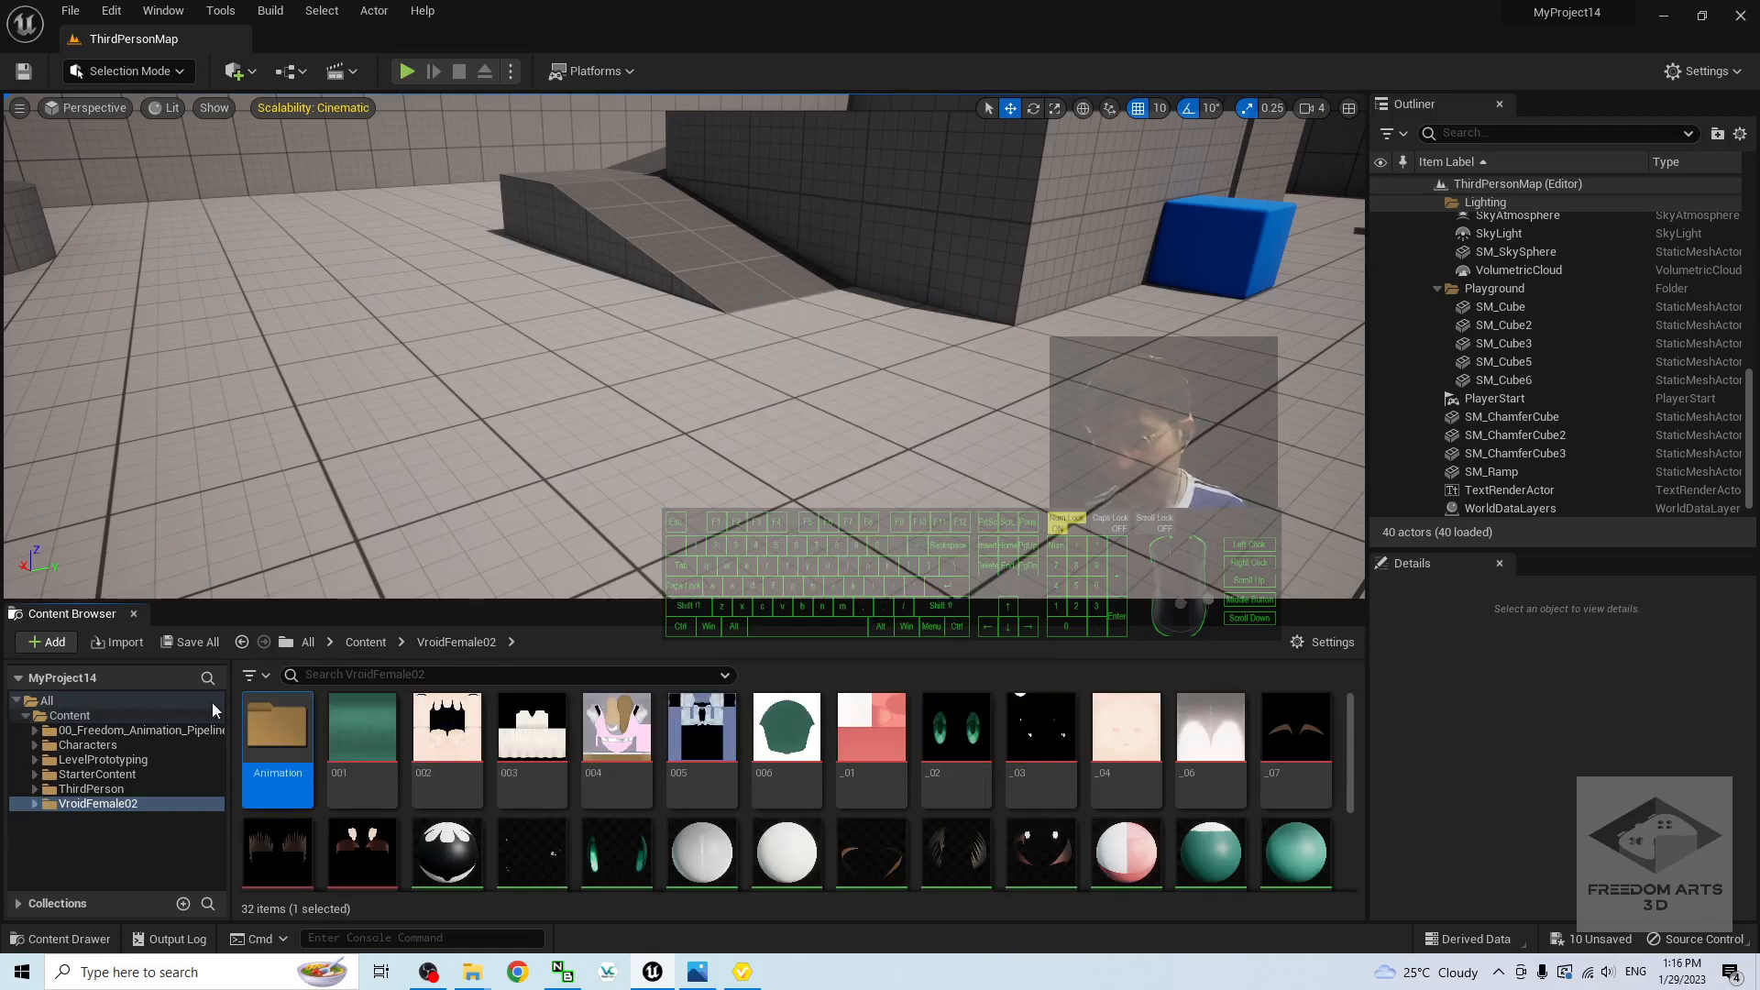
Step: Move all retargeted assets, from ThirdPerson_AnimBP_VroidFemale02 through ThirdPersonWalk, out of Content into VroidFemale02/Animation
click(364, 643)
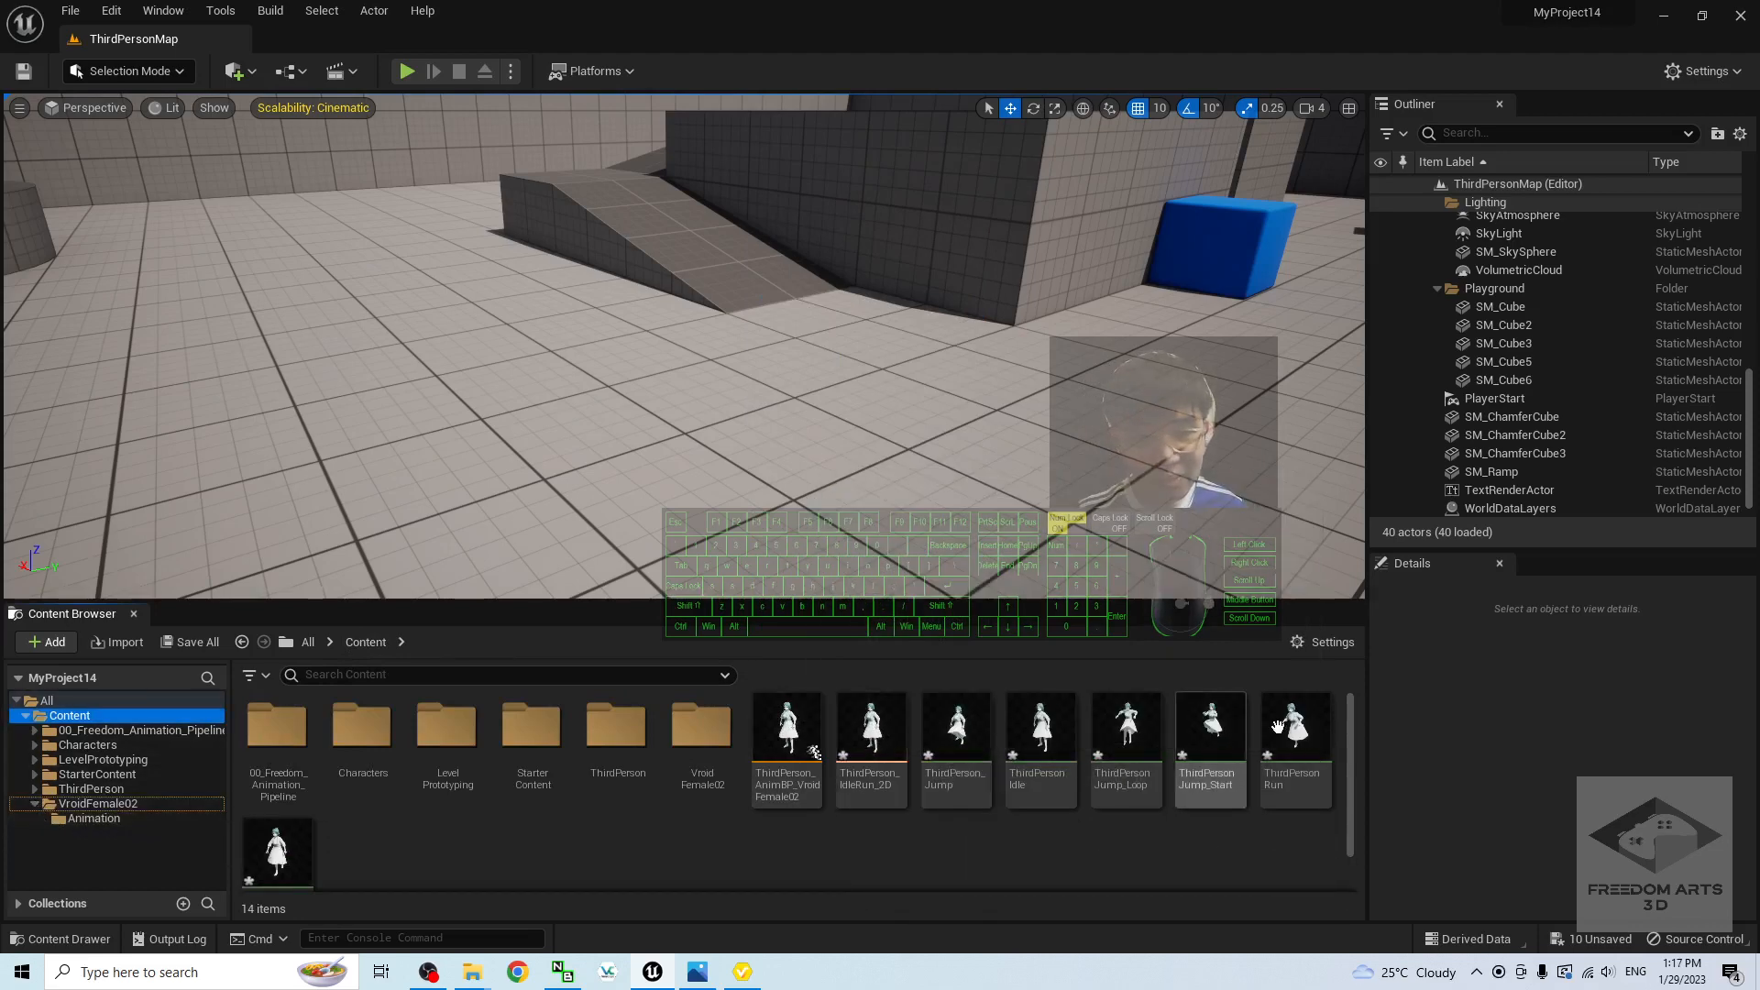
scroll(444, 851, down, 1)
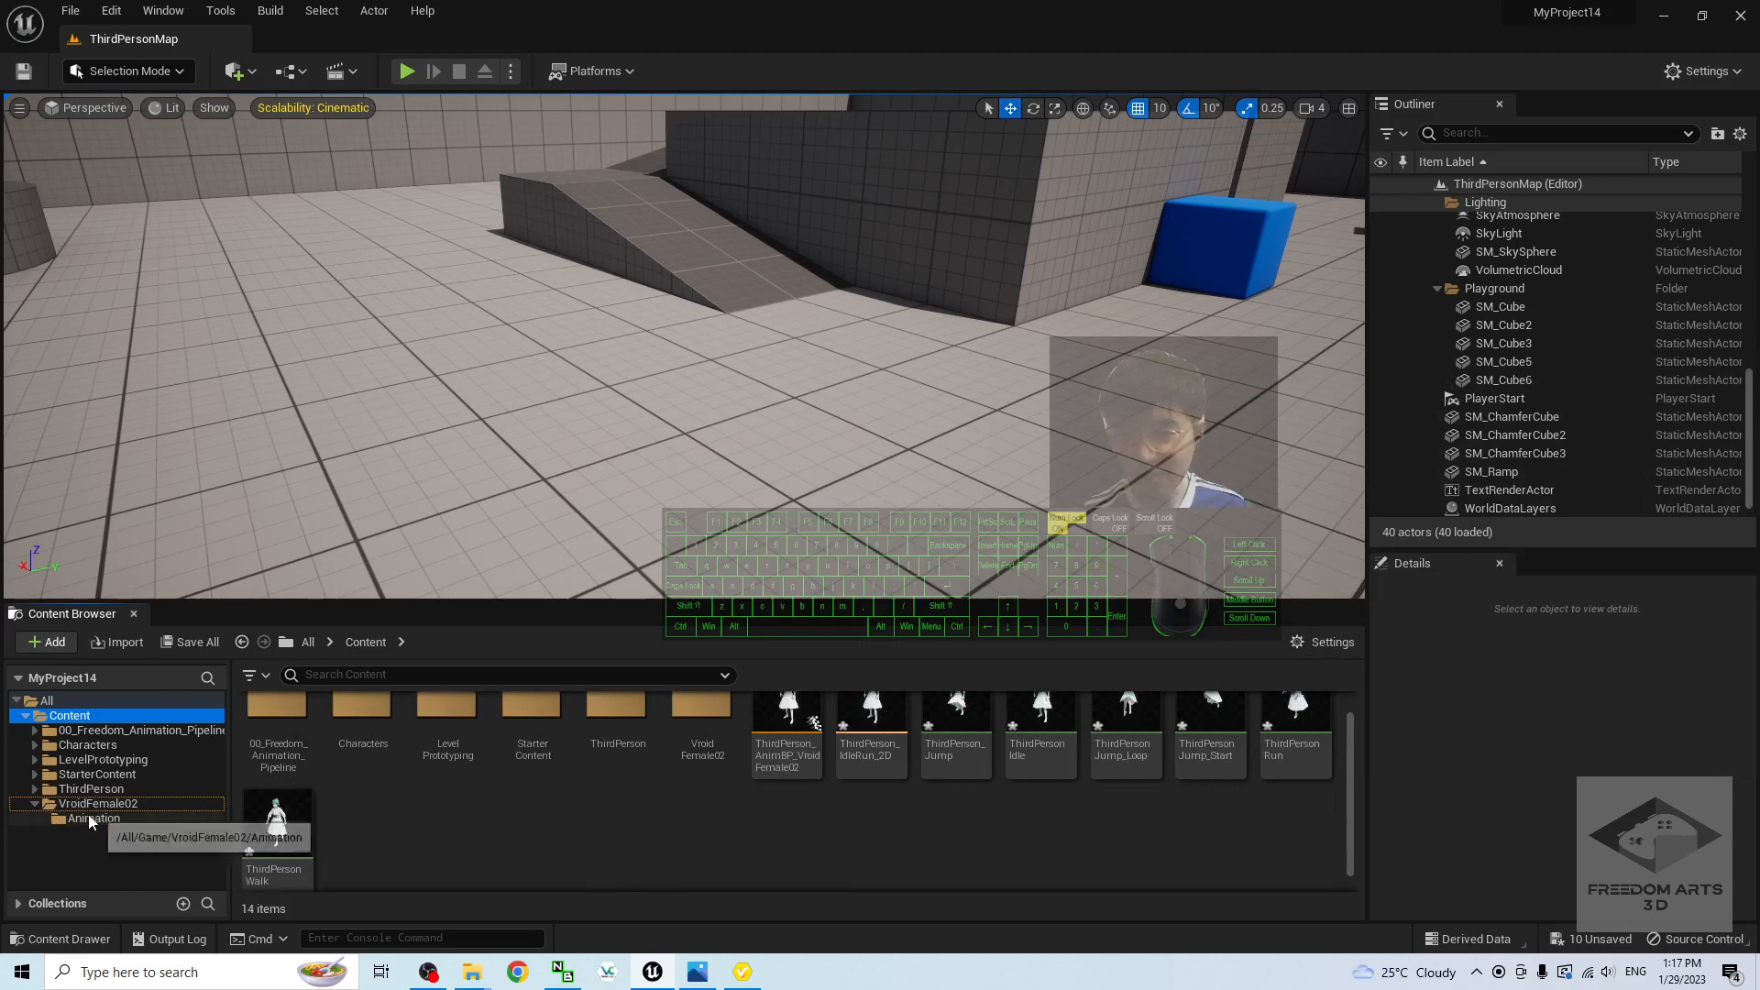
scroll(772, 820, up, 1)
click(809, 710)
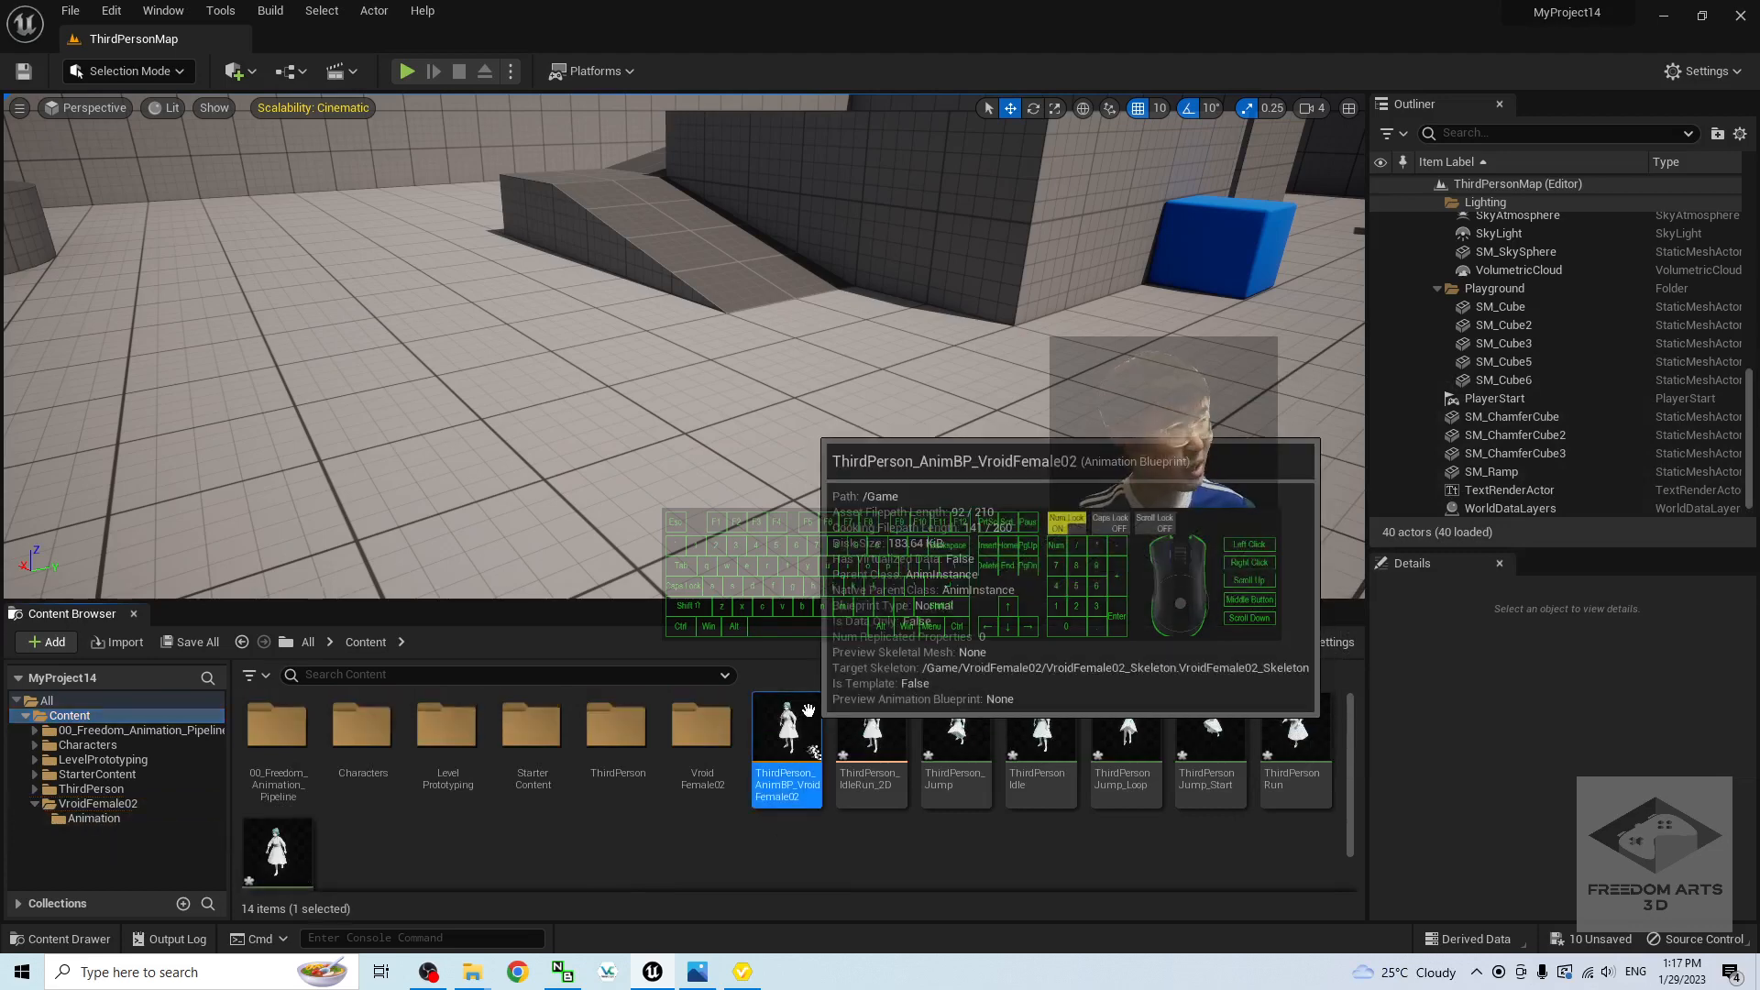
scroll(779, 798, down, 2)
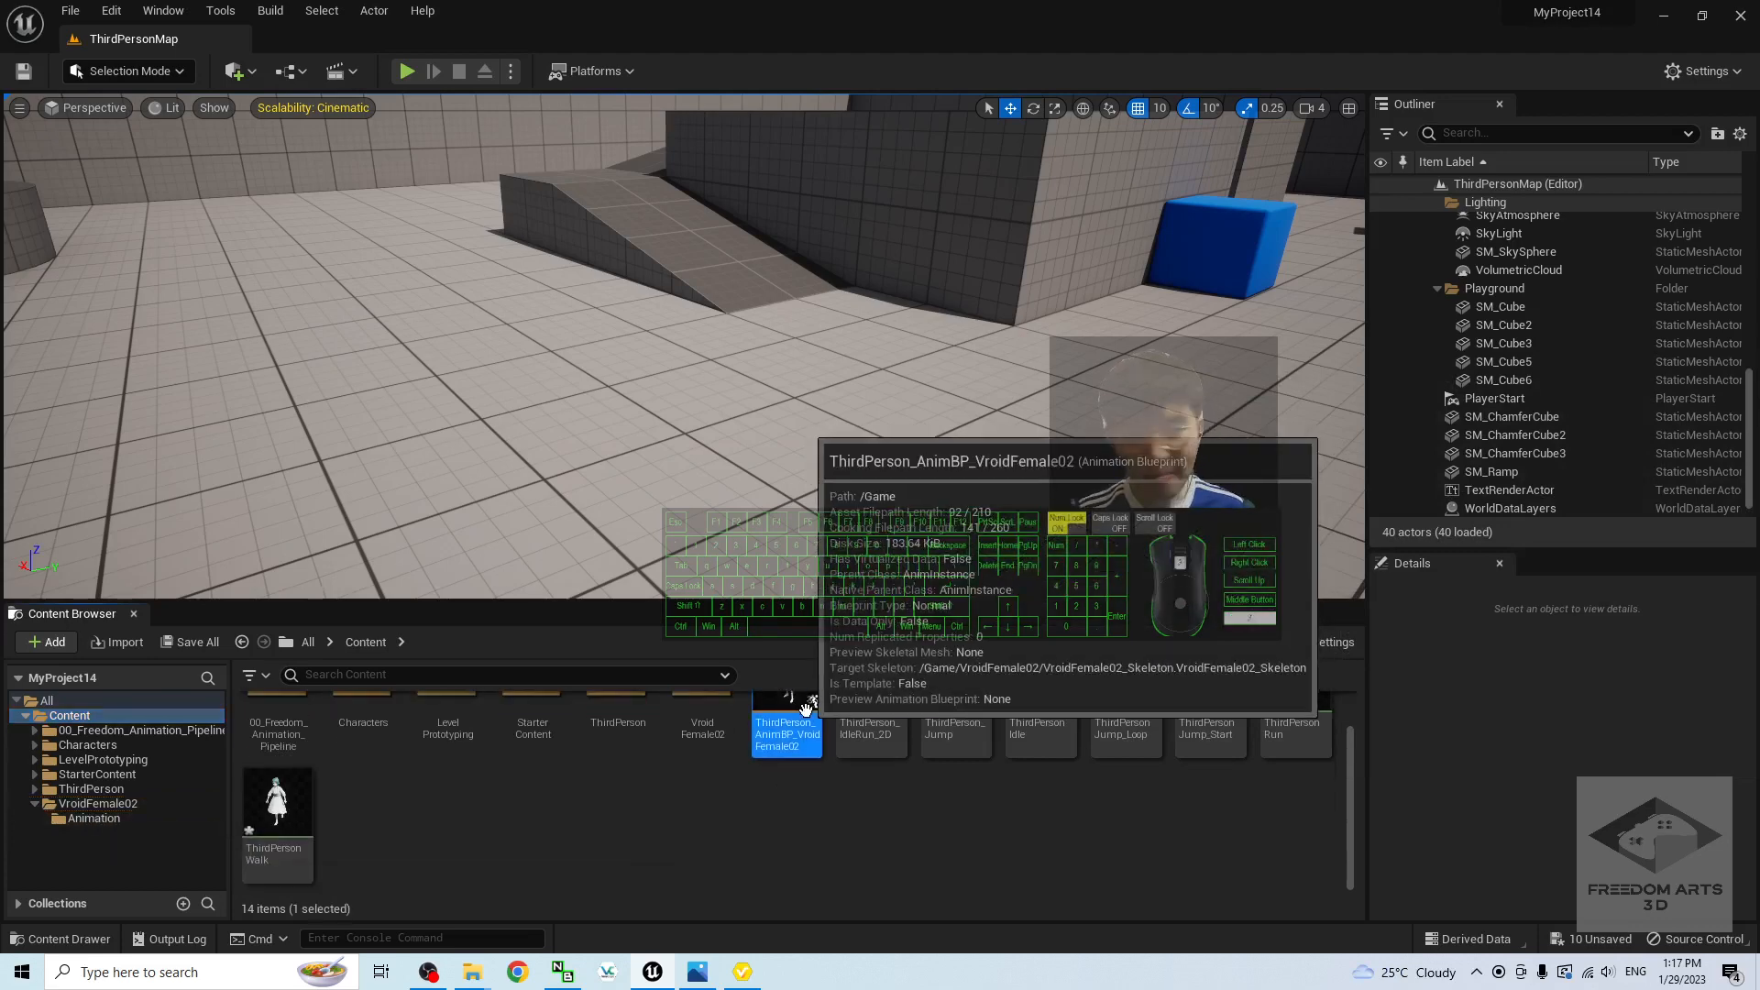
shift+click(295, 798)
scroll(801, 787, up, 2)
drag(786, 734, 85, 828)
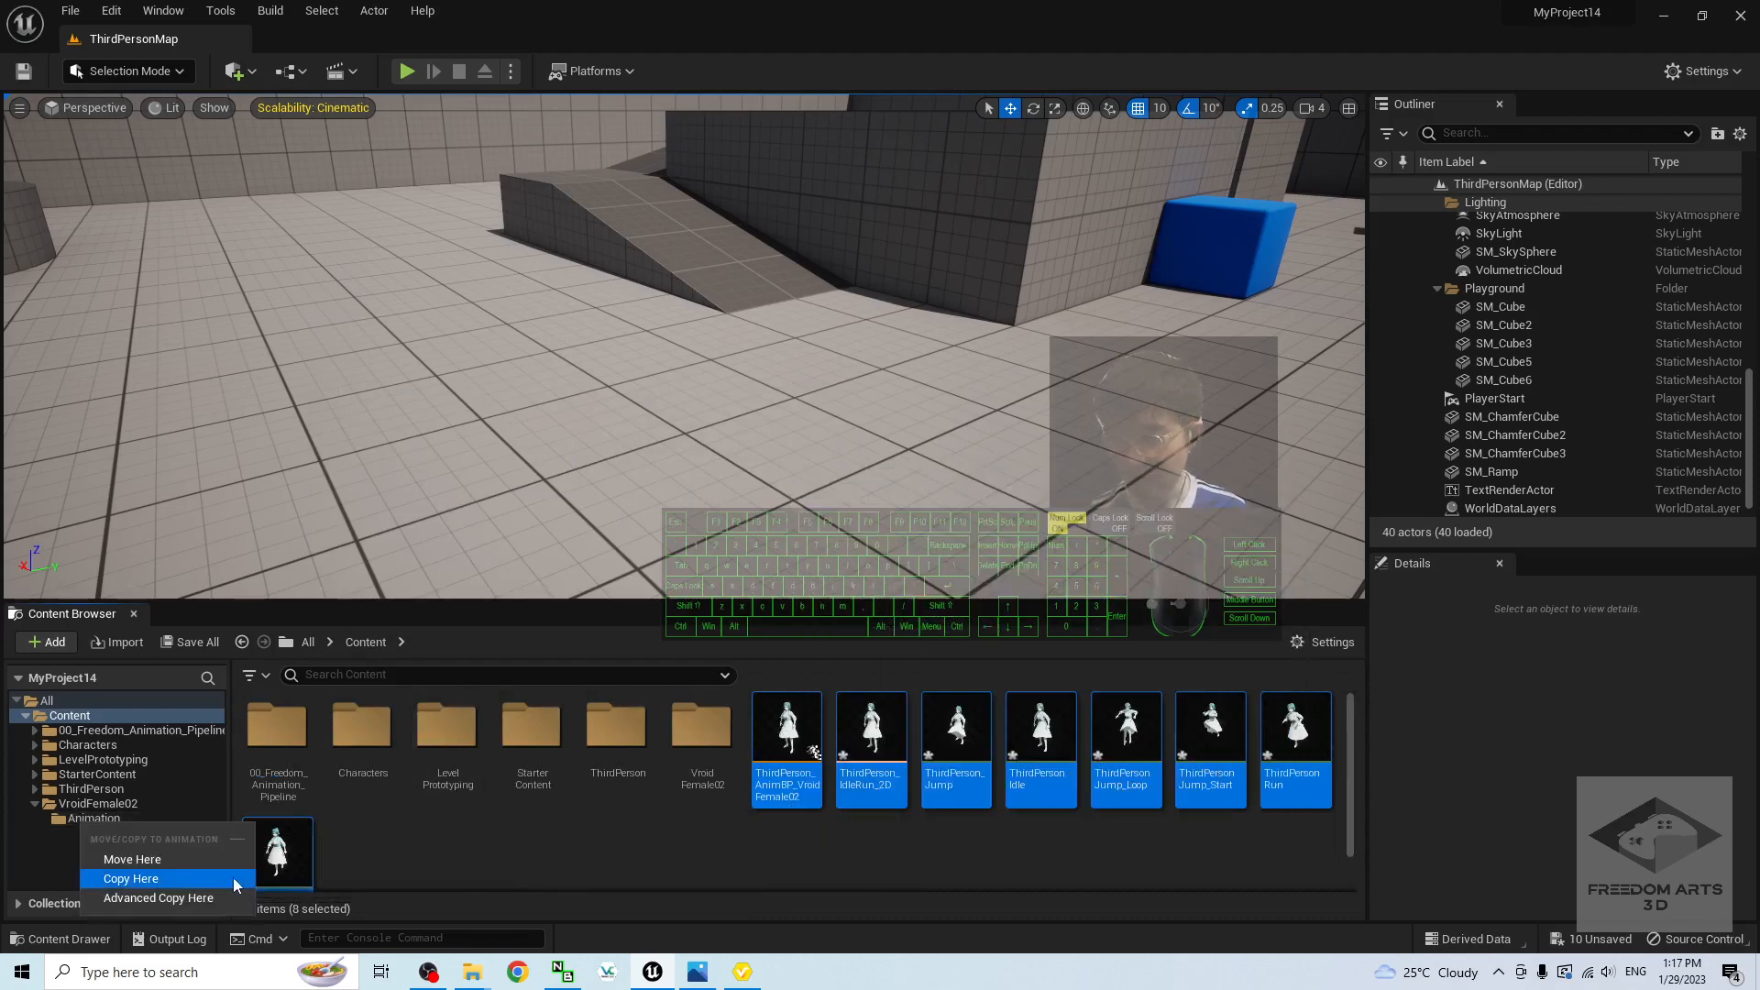
click(156, 865)
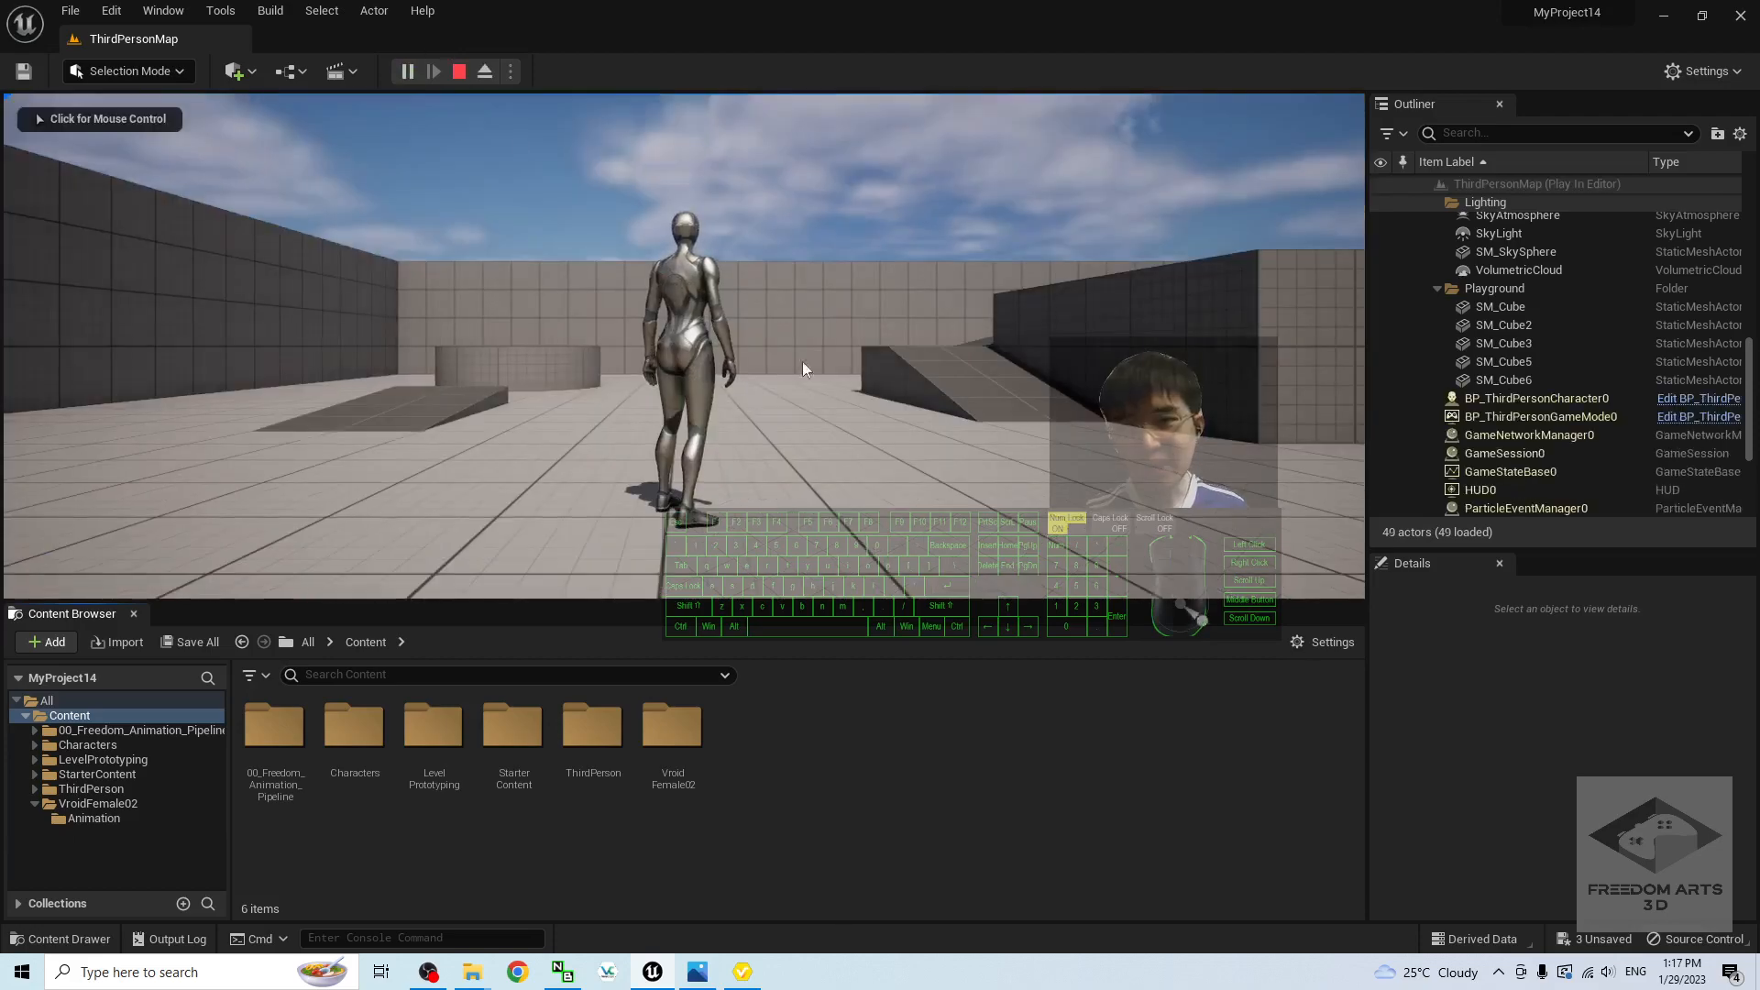
Step: Play-test the third-person level by running and jumping around with the default mannequin, then stop the session
click(801, 361)
key(a)
key(space)
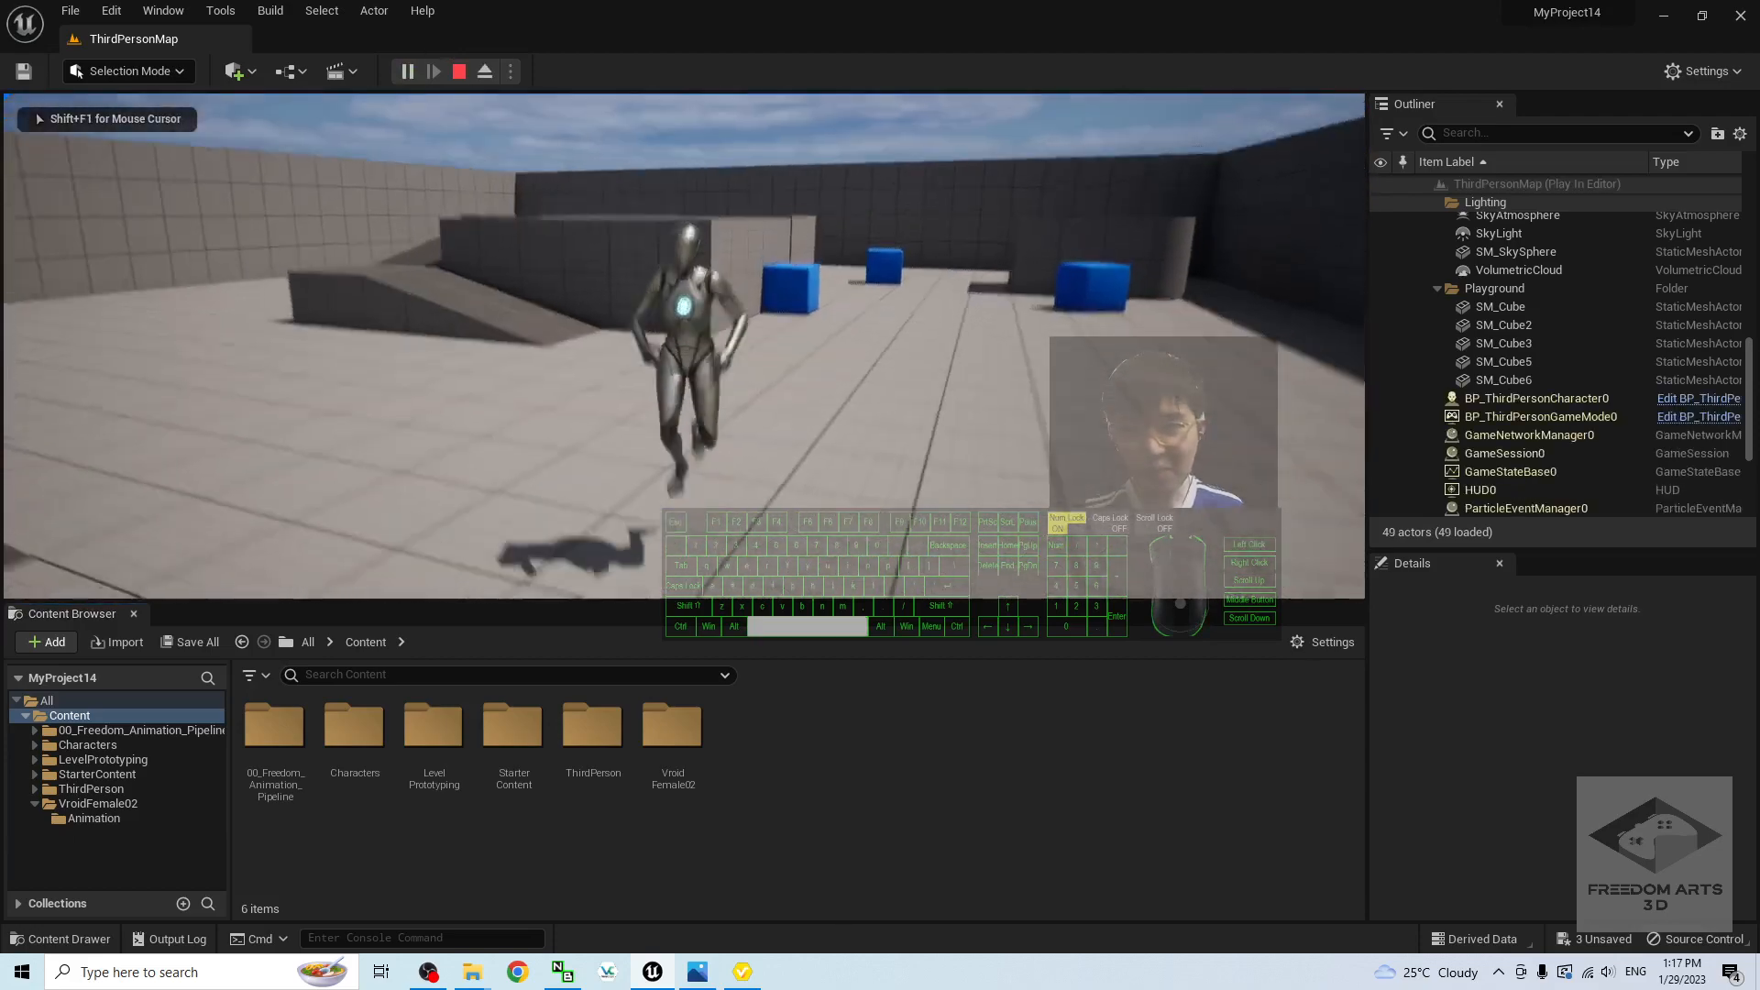
key(w)
key(a)
key(d)
key(space)
key(s)
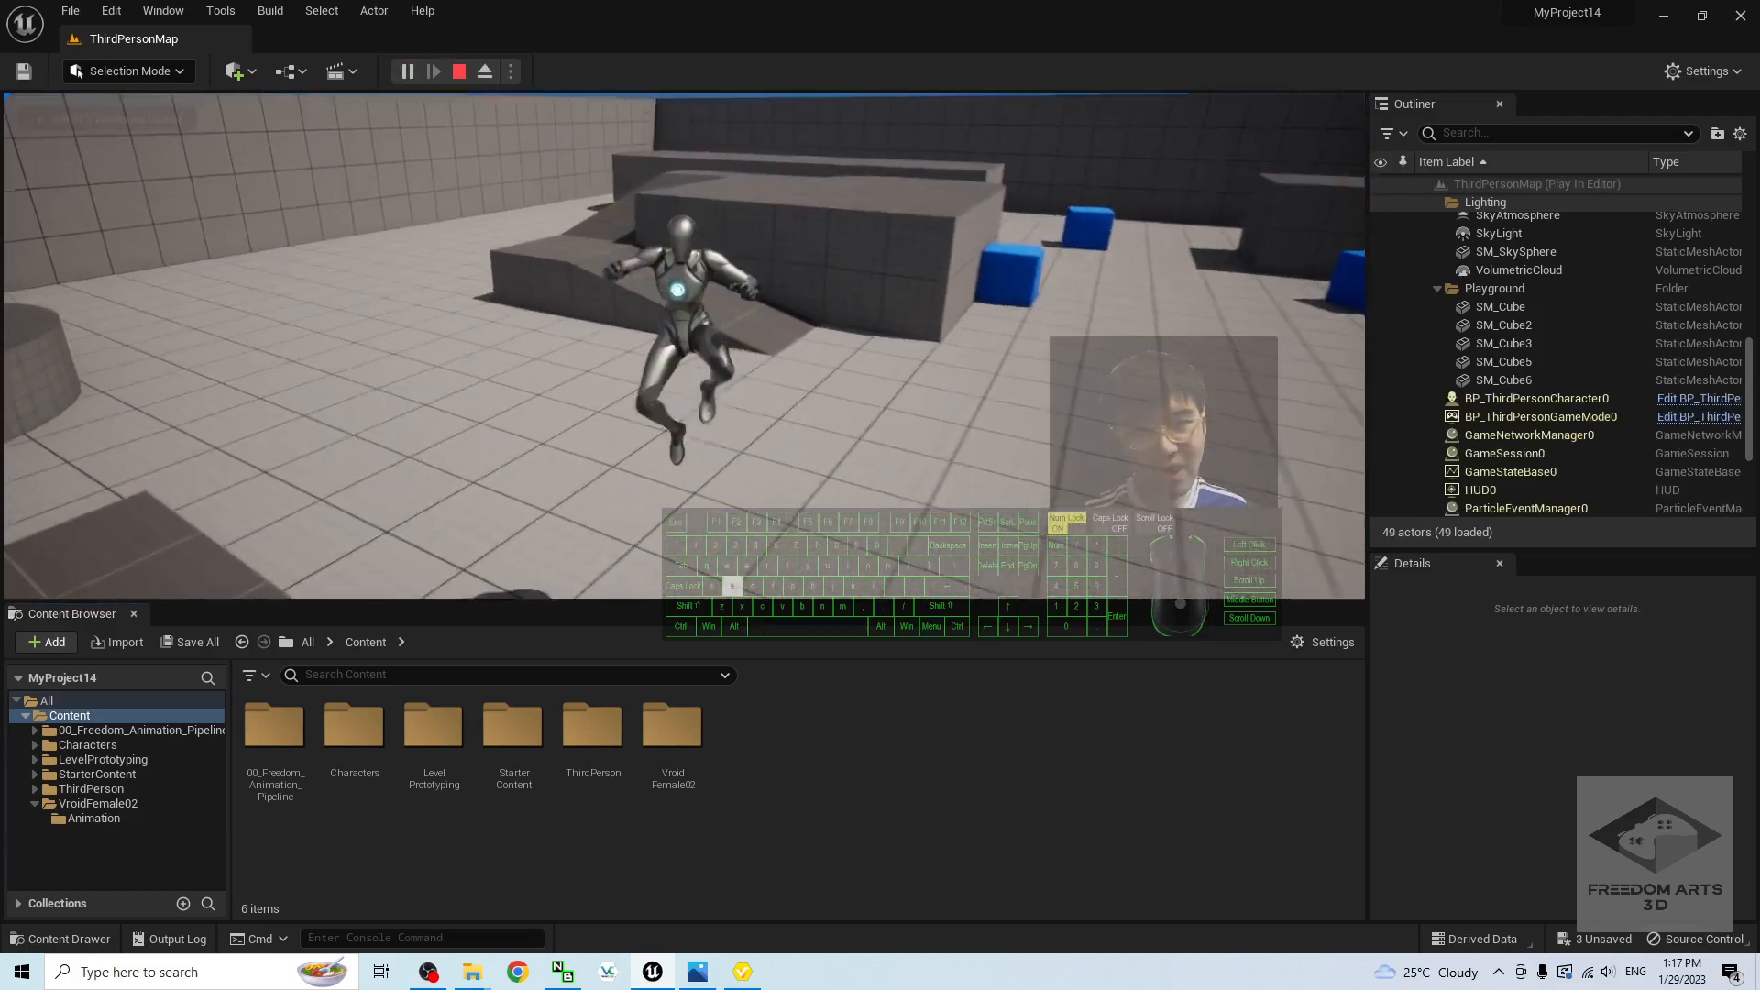
key(w)
key(a)
key(space)
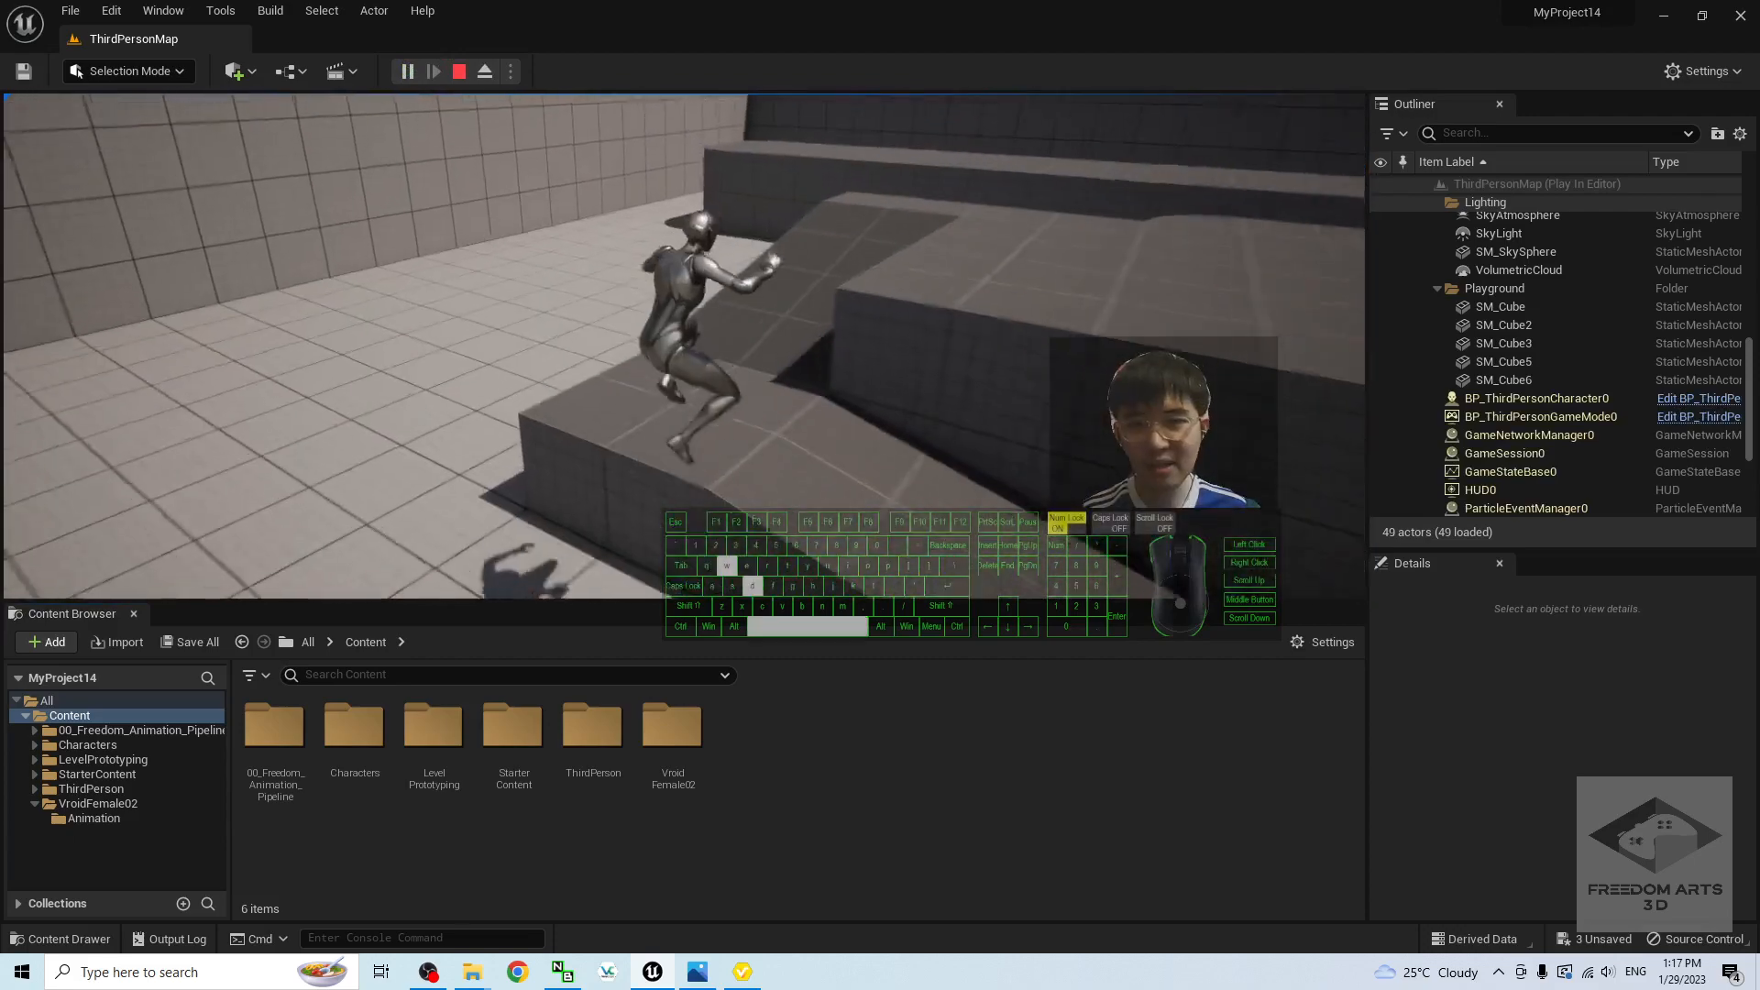
key(s)
key(space)
key(Escape)
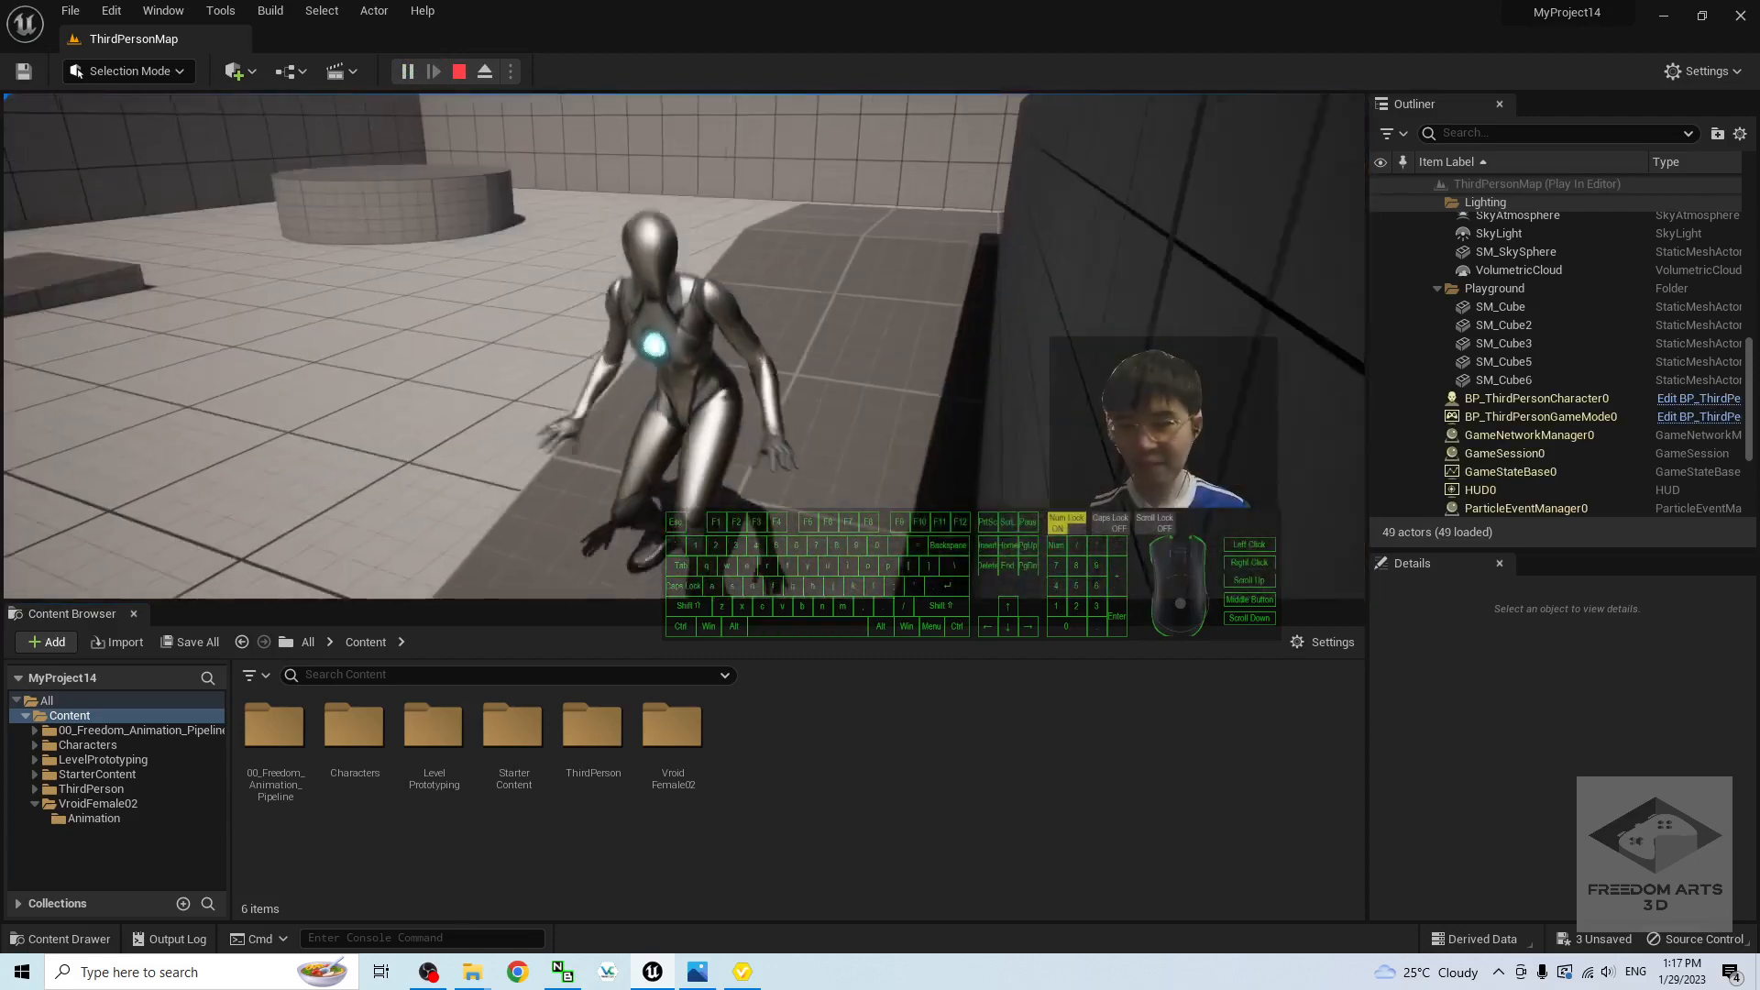
right_drag(766, 330, 1000, 431)
key(w)
key(a)
key(d)
key(w)
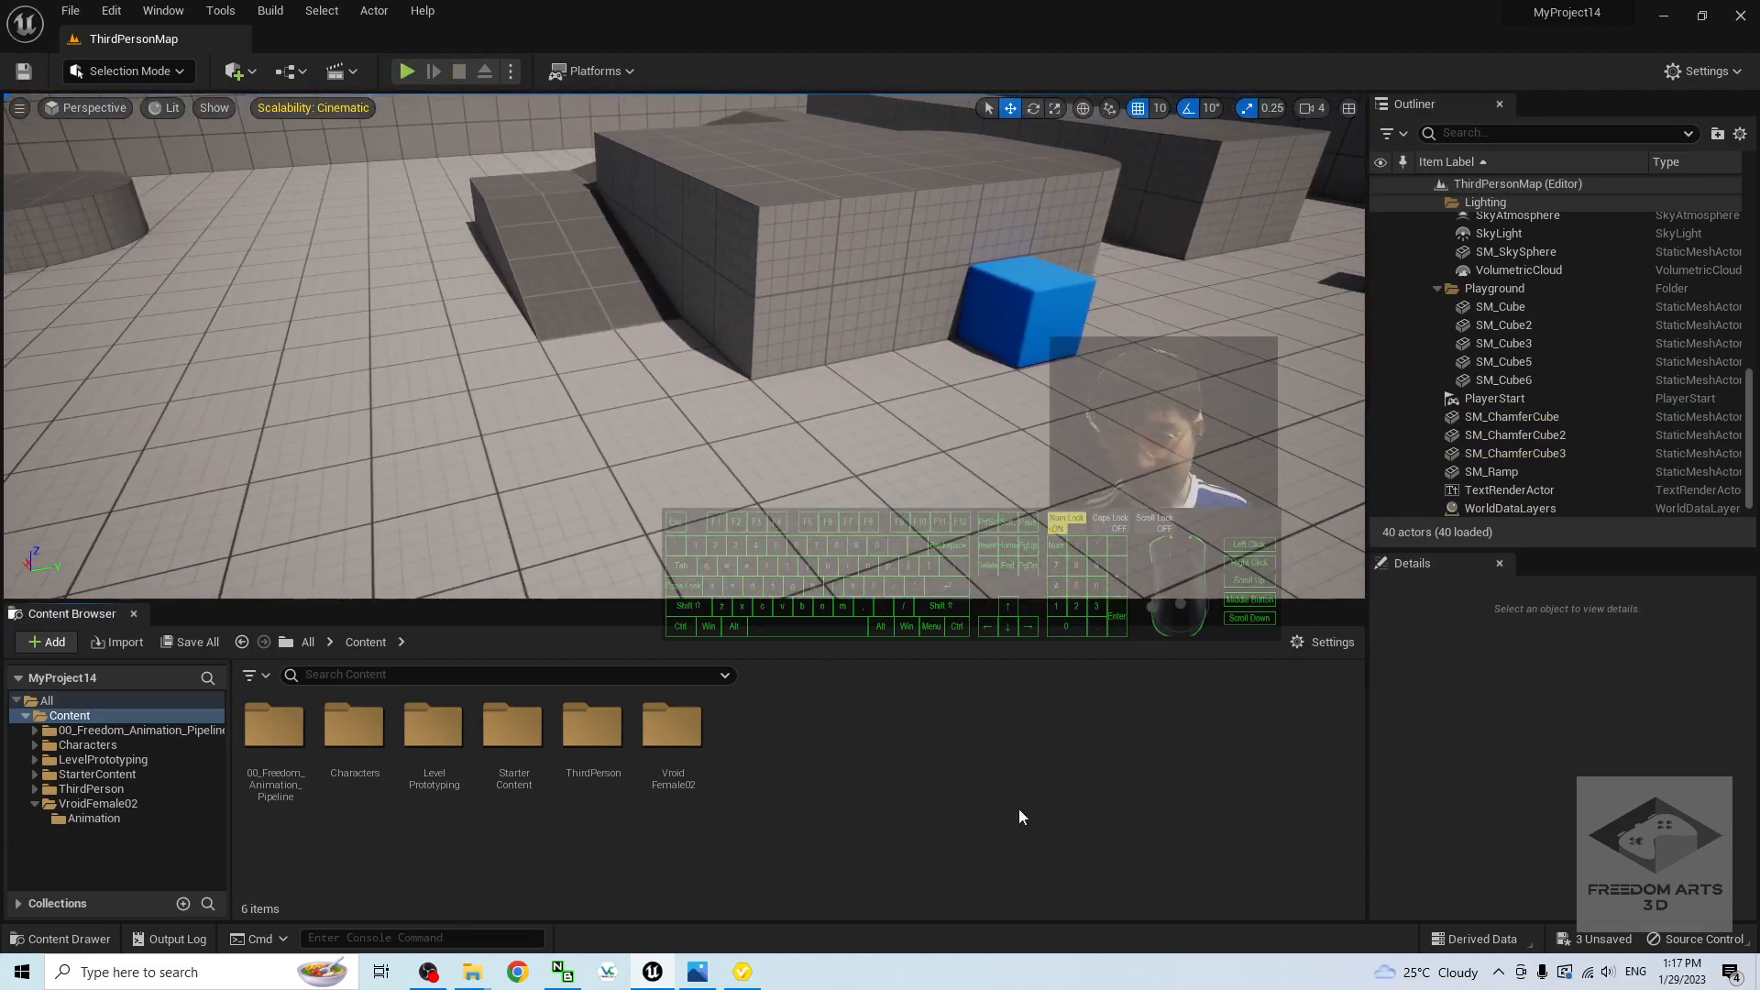
Step: Duplicate BP_ThirdPersonCharacter in the ThirdPerson/Blueprints folder and name the copy BP_ThirdPersonCharacter_VroidFemale02
double_click(591, 734)
double_click(277, 728)
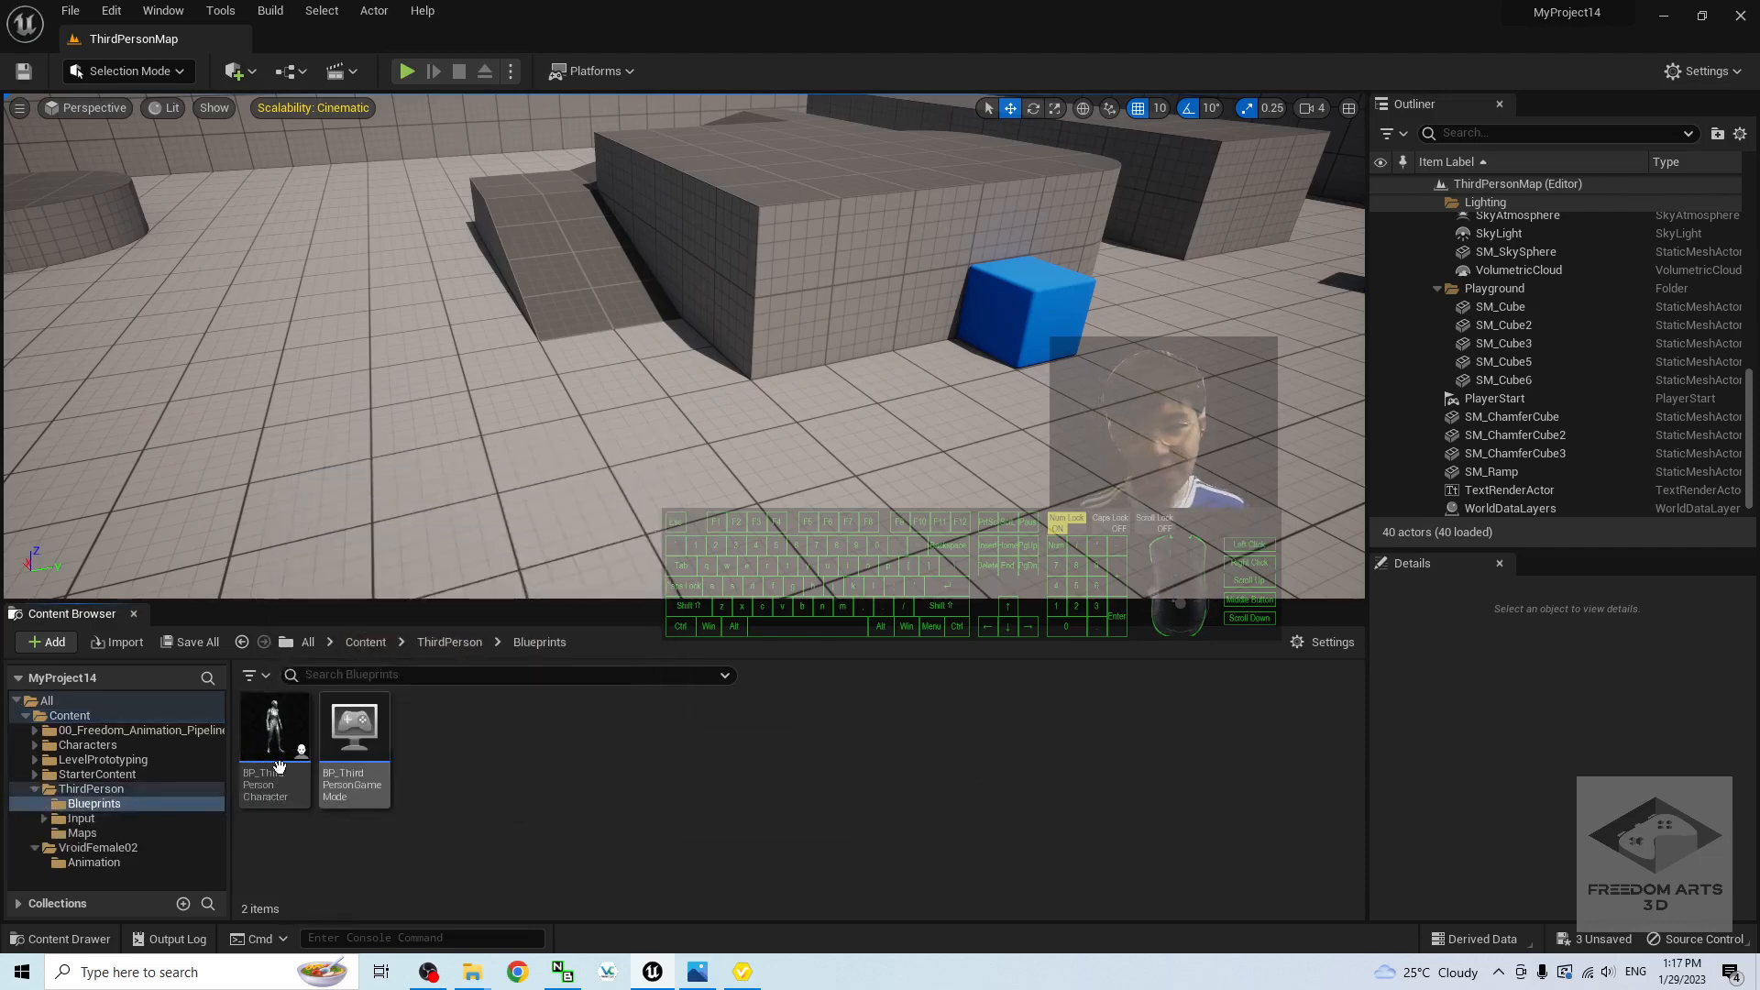
right_click(277, 724)
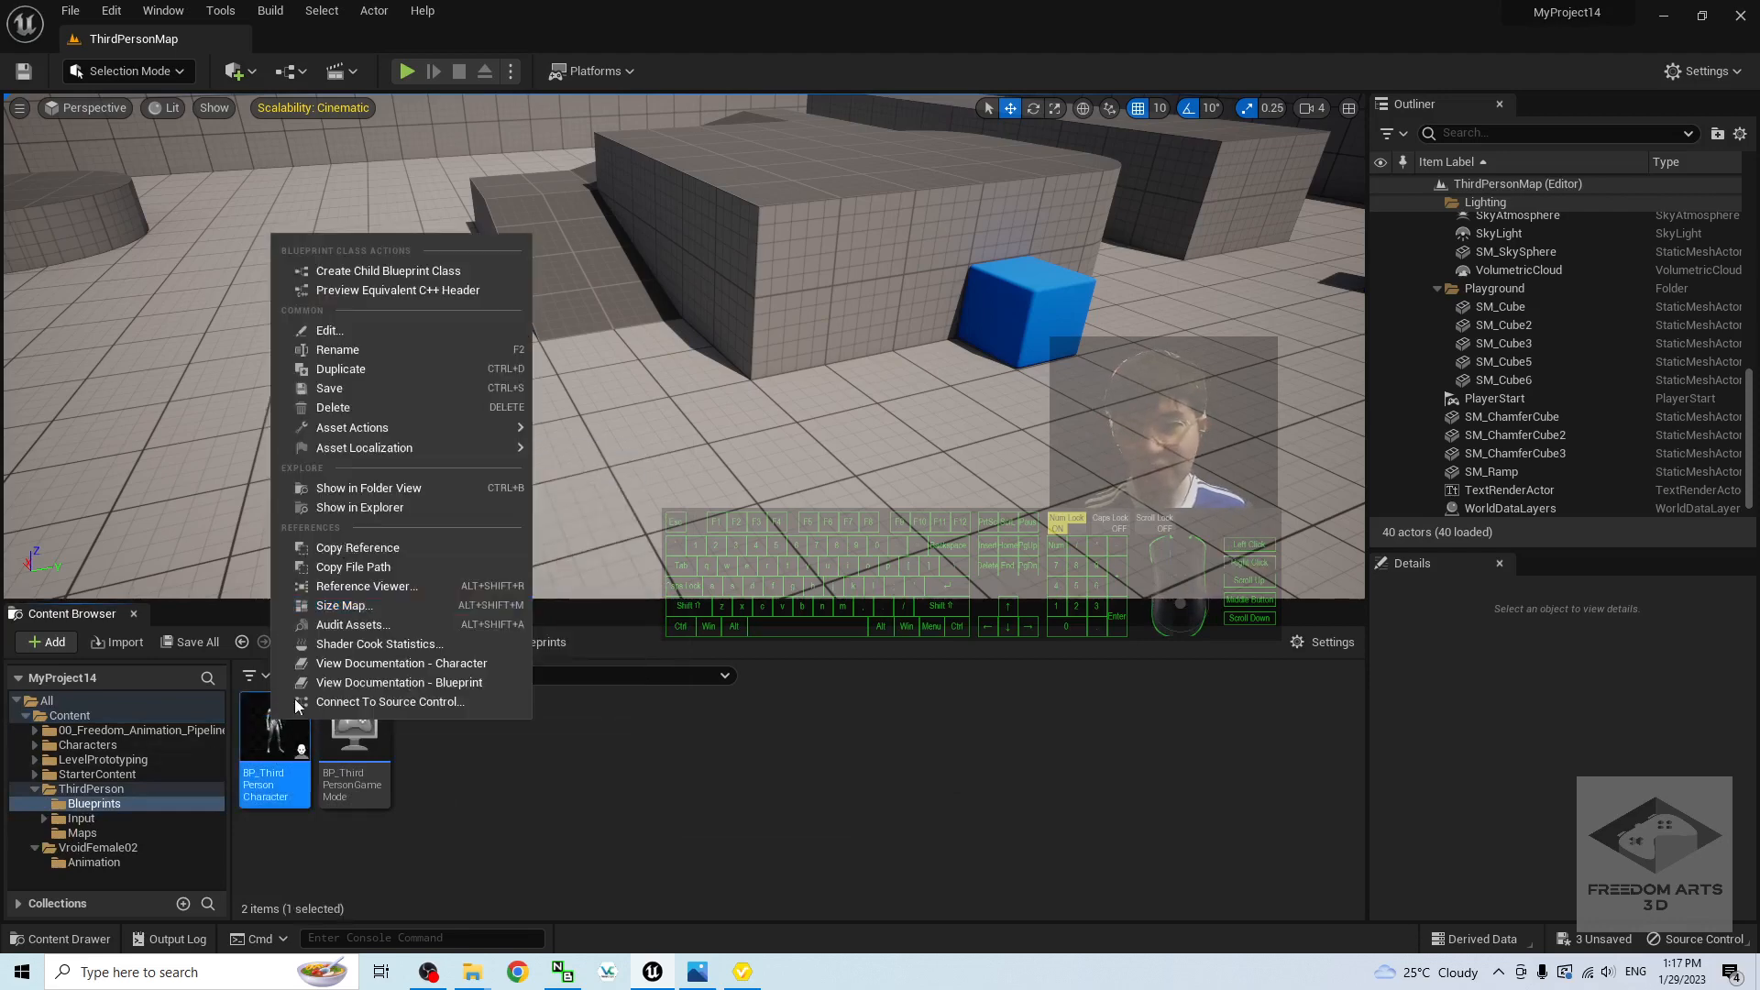
click(398, 367)
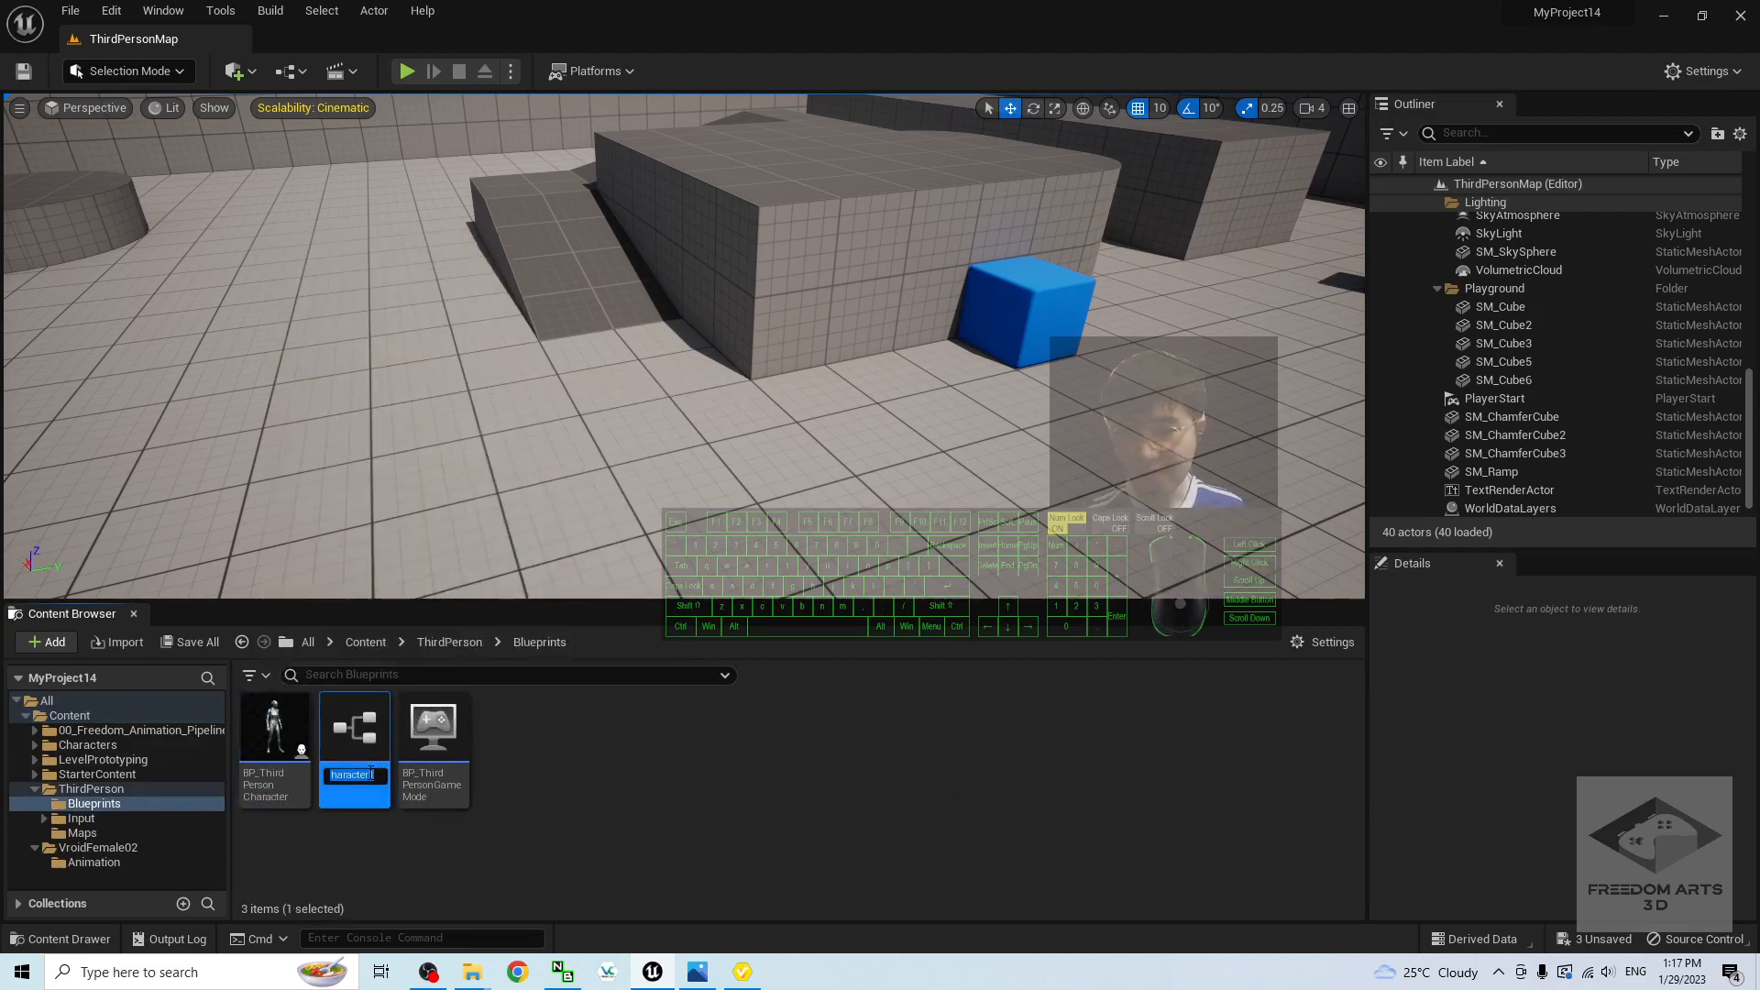
key(BackSpace)
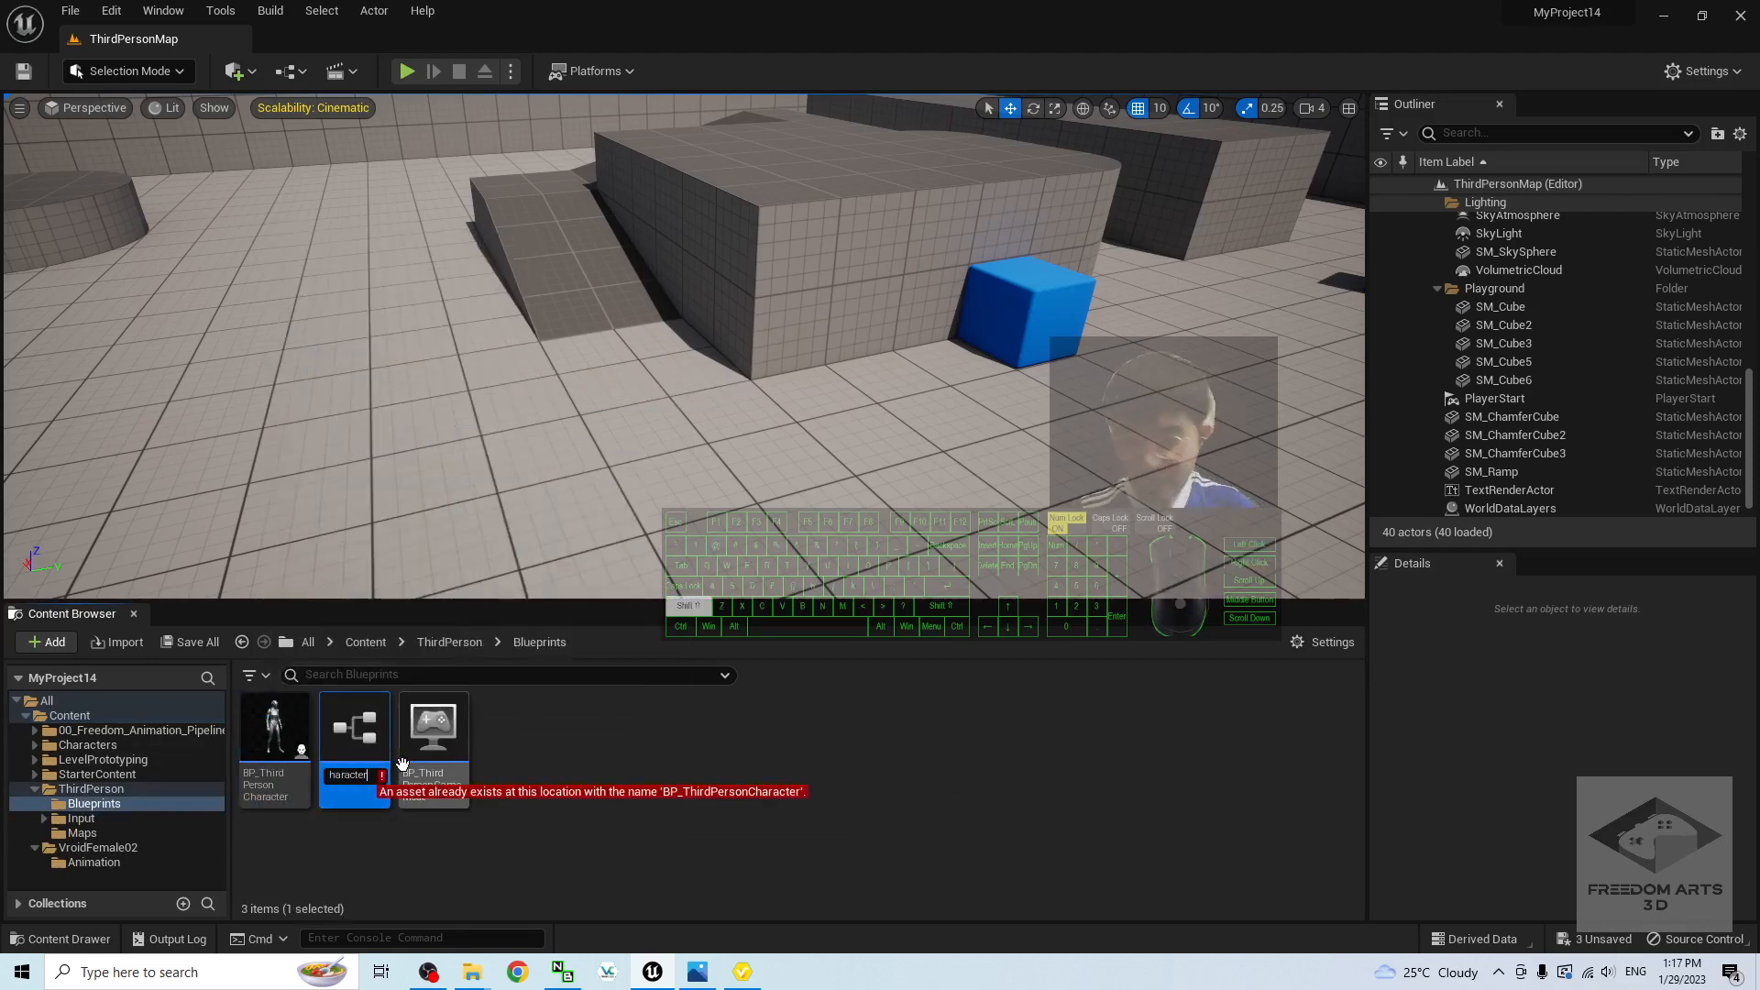
text(_)
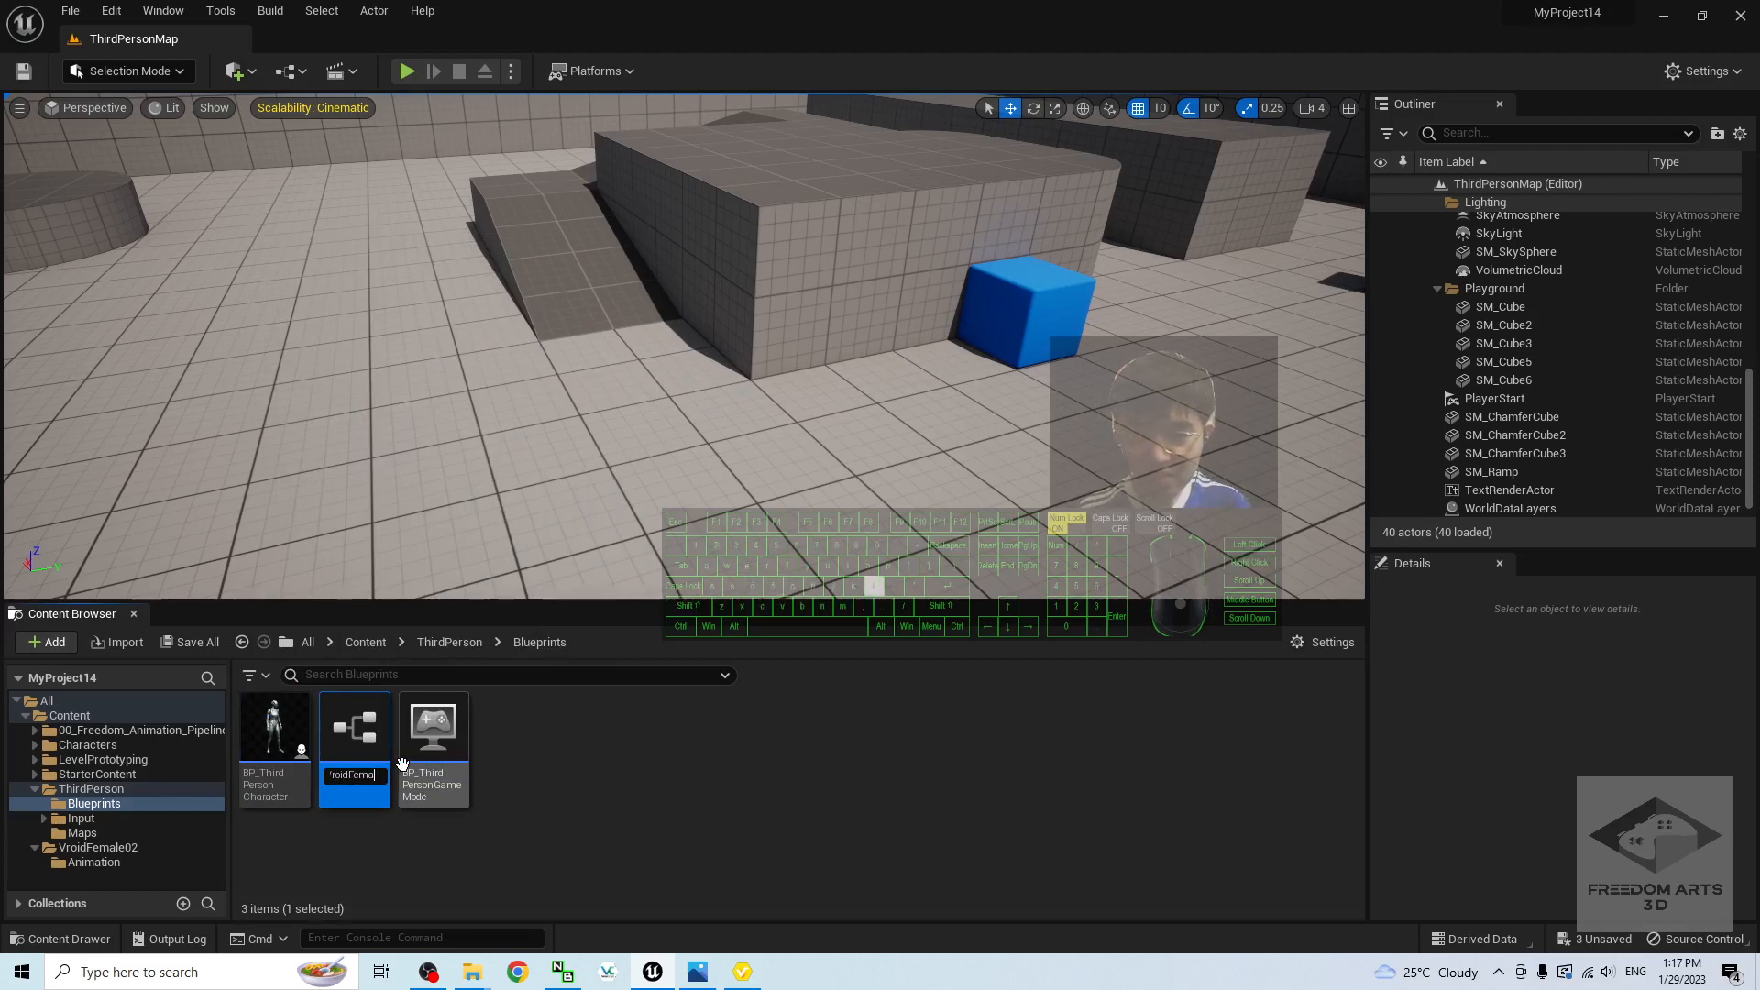
key(Return)
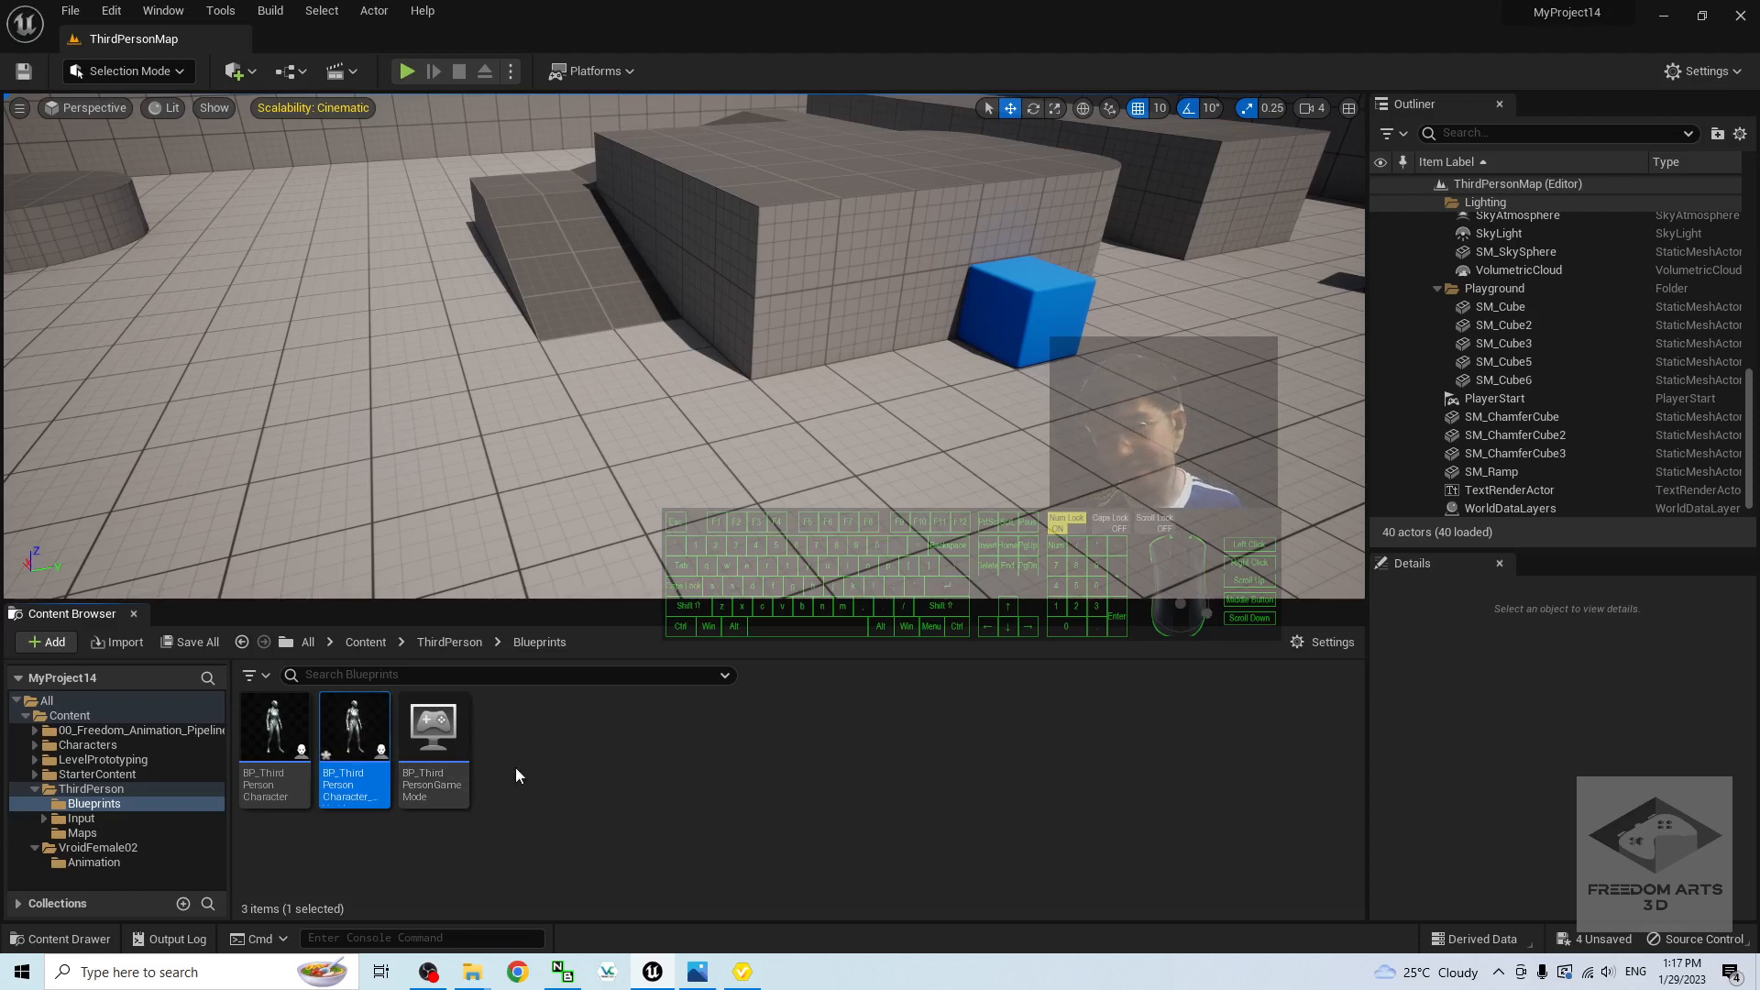
Step: Set the skeletal mesh asset of the Mesh component in BP_ThirdPersonCharacter_VroidFemale02 to VroidFemale02
double_click(331, 714)
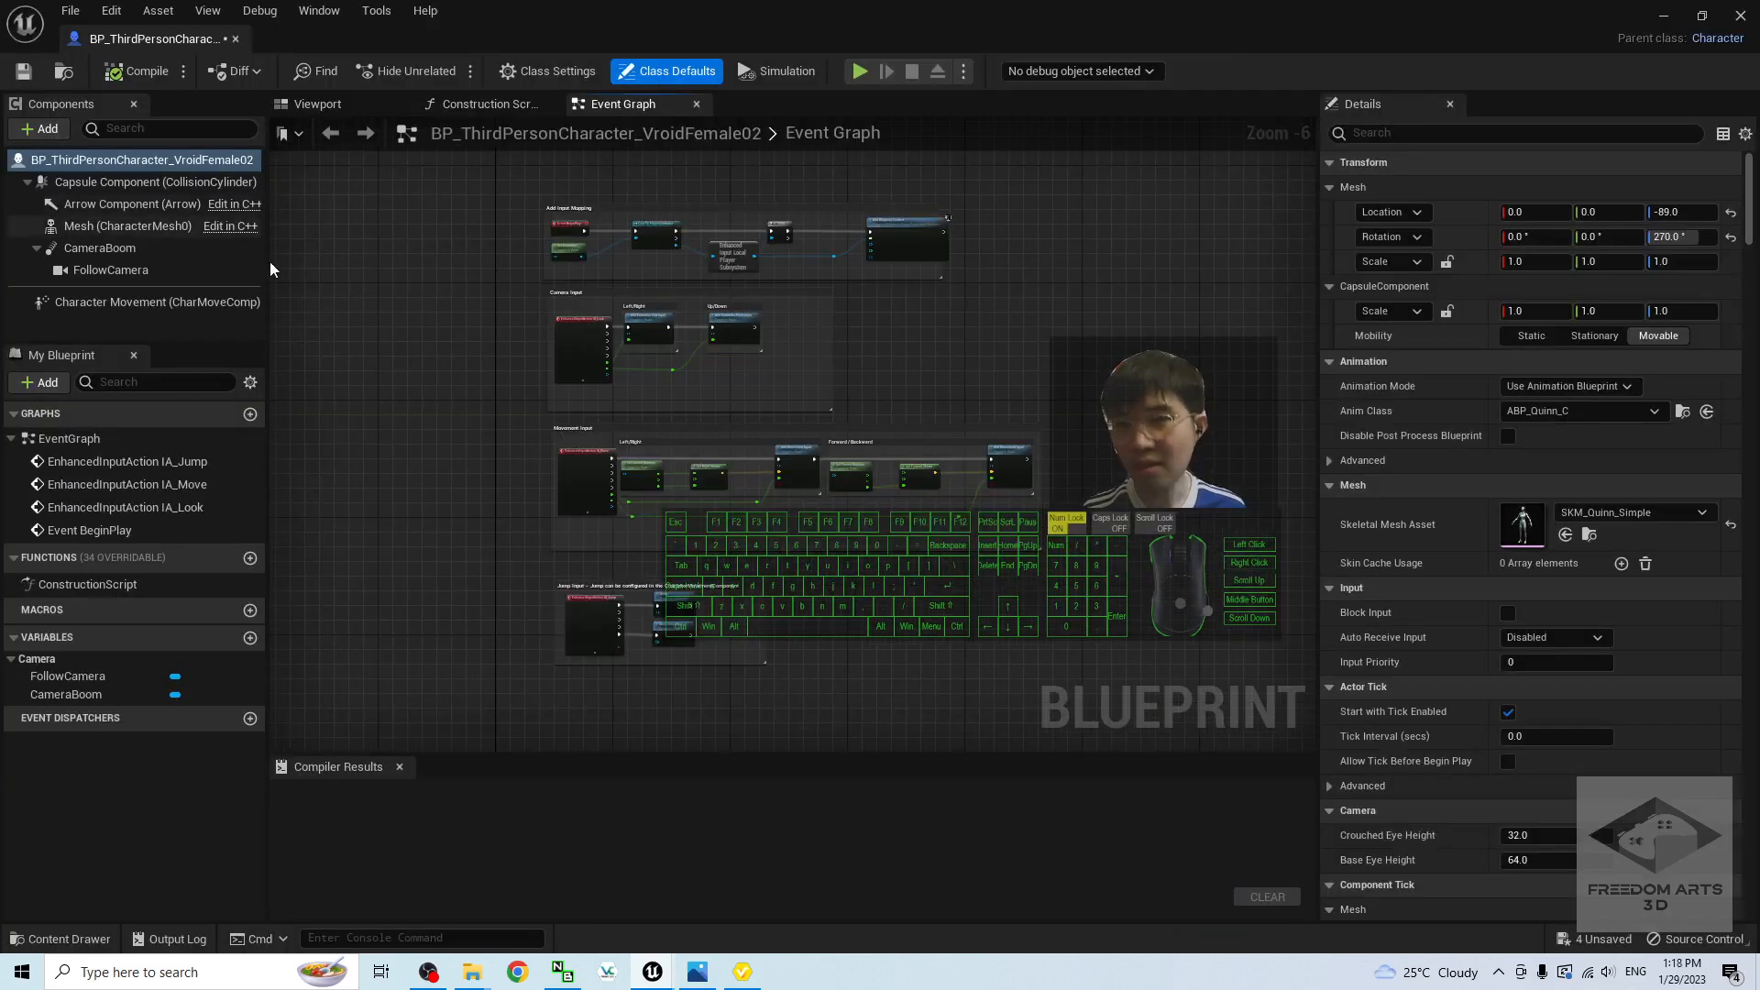
click(128, 226)
click(314, 105)
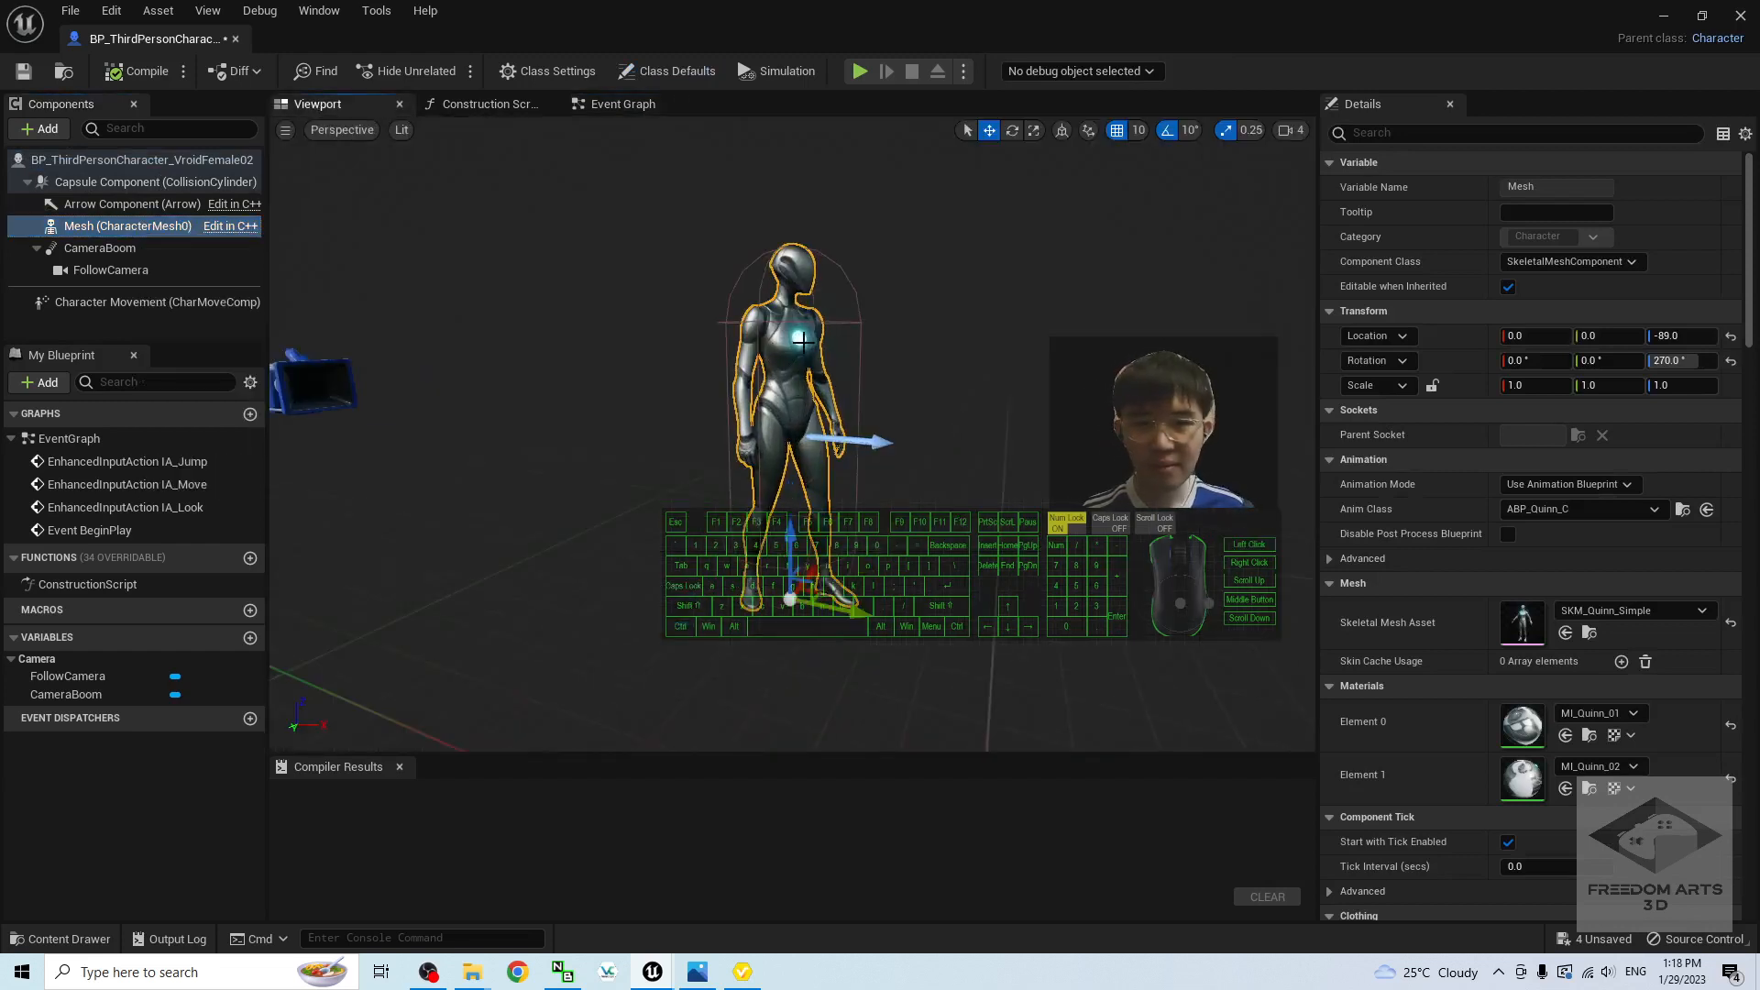
click(1663, 609)
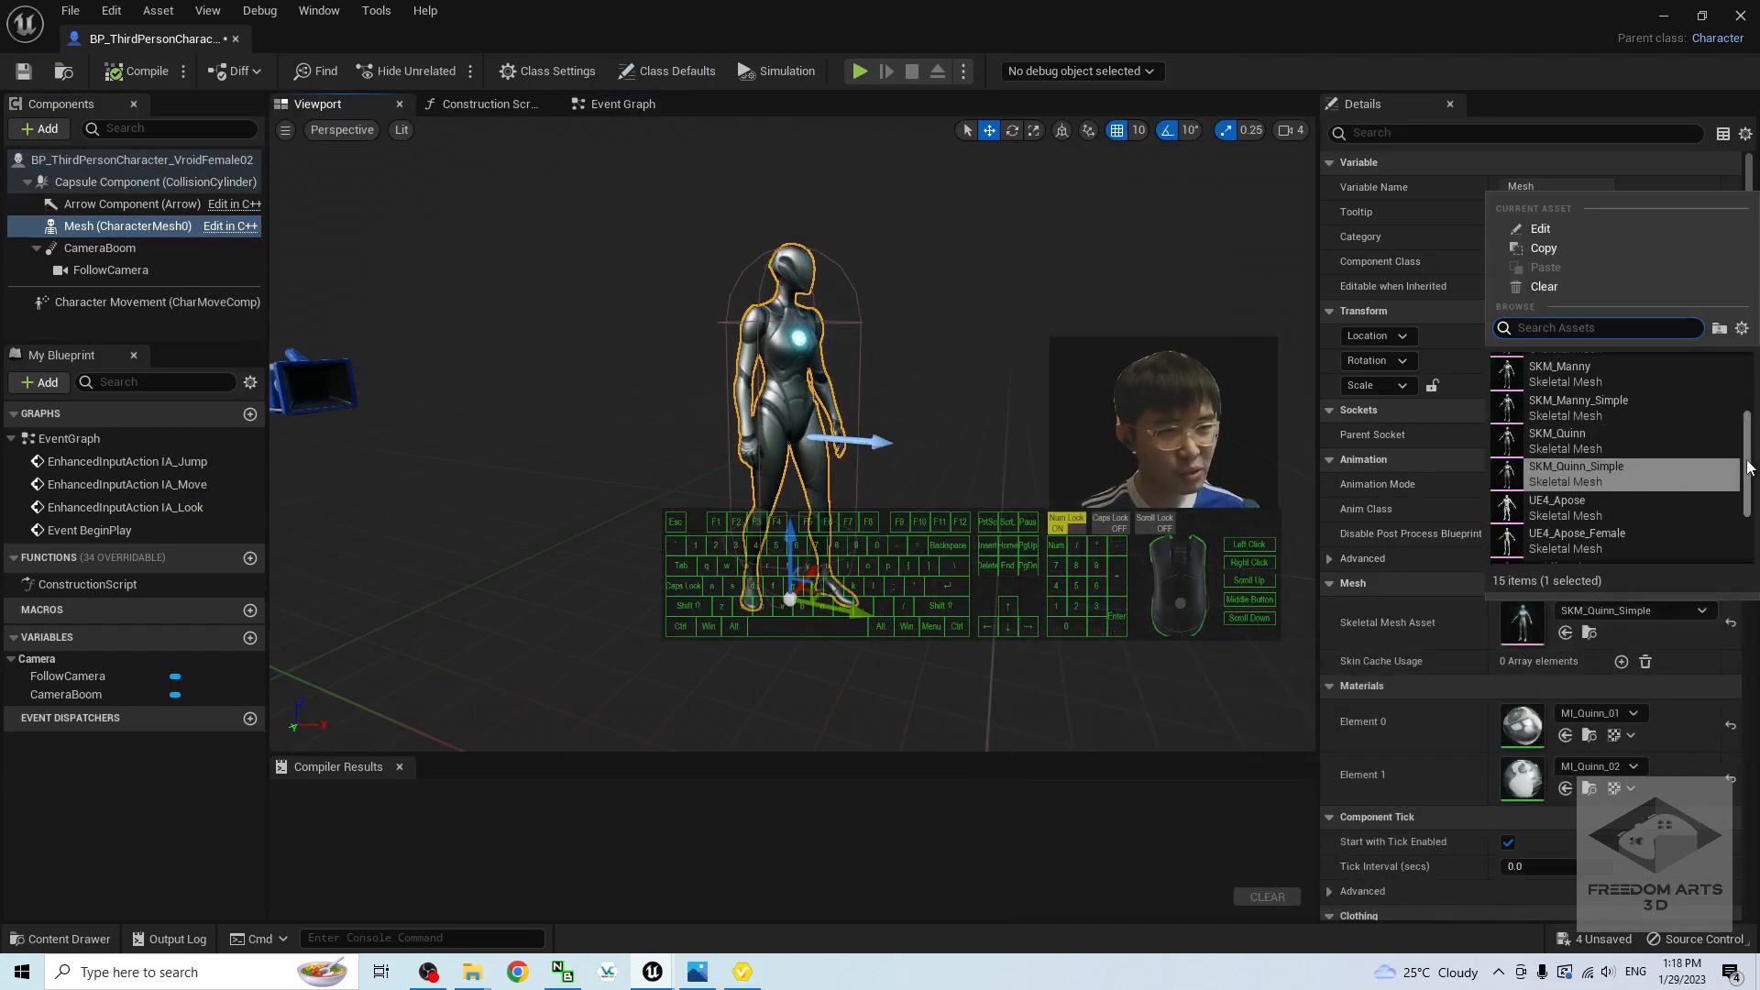
drag(1748, 468, 1747, 411)
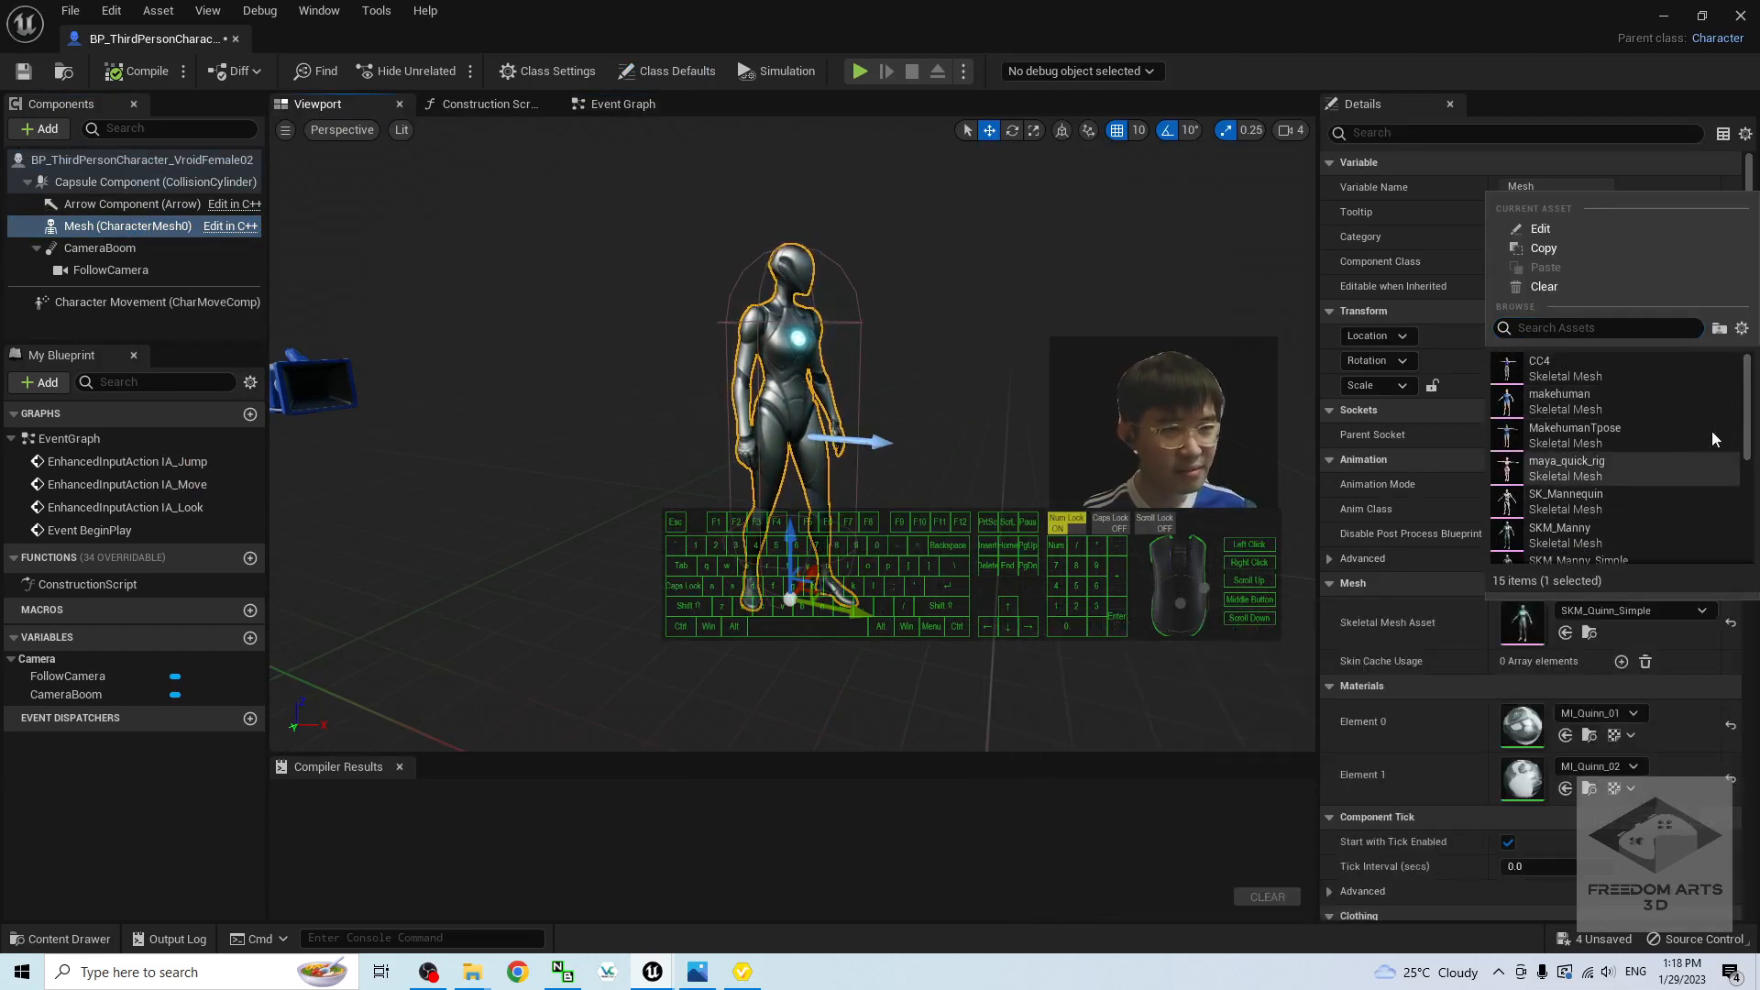
drag(1749, 417, 1749, 508)
click(1569, 477)
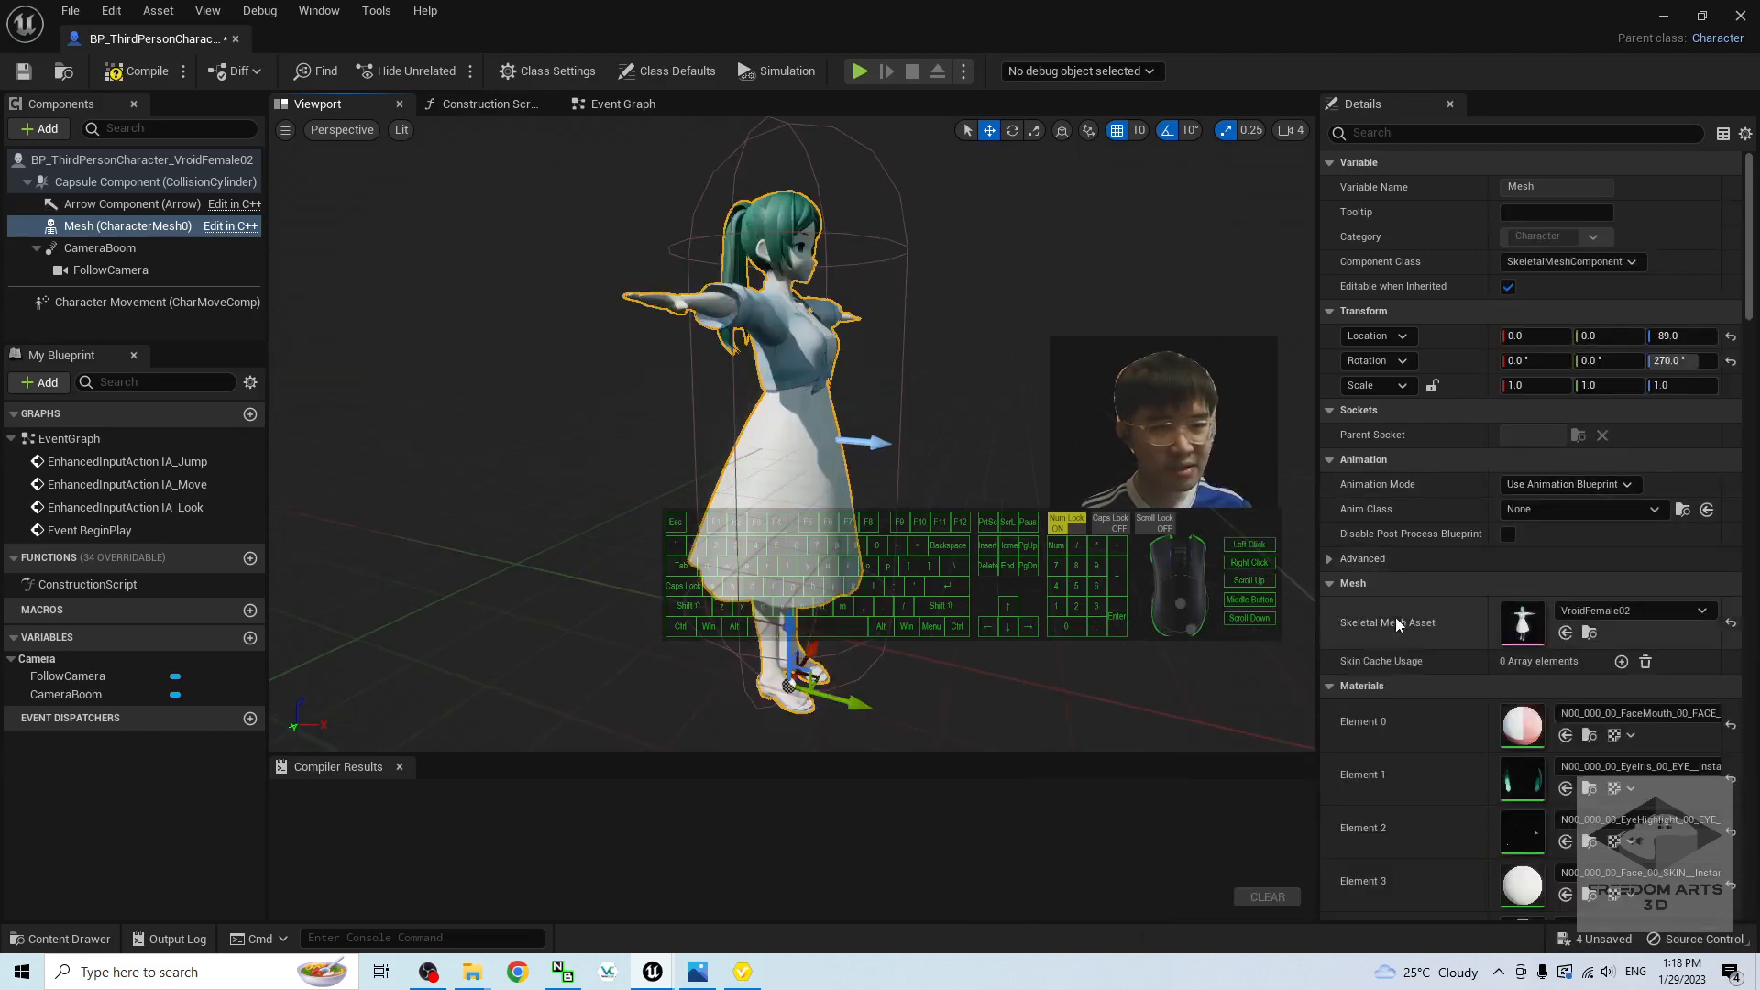
Step: Assign ThirdPerson_AnimBP_VroidFemale02 as the mesh's anim class, and compile and save the character blueprint
click(1571, 509)
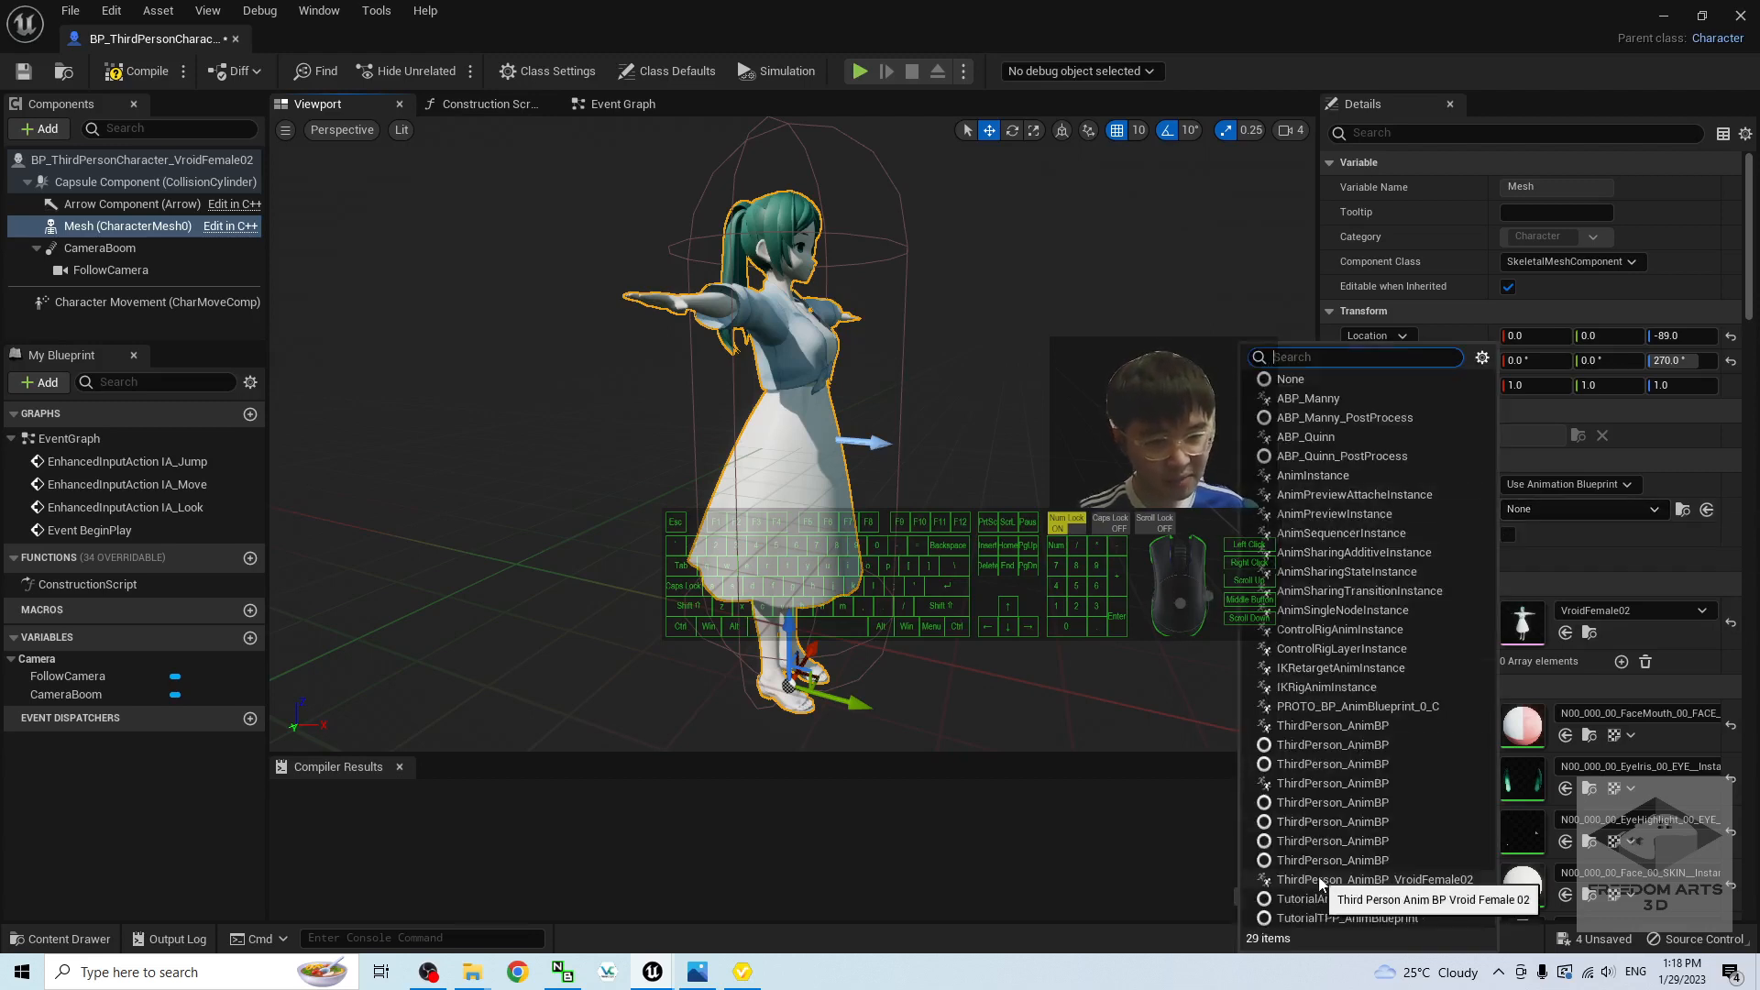
click(1439, 880)
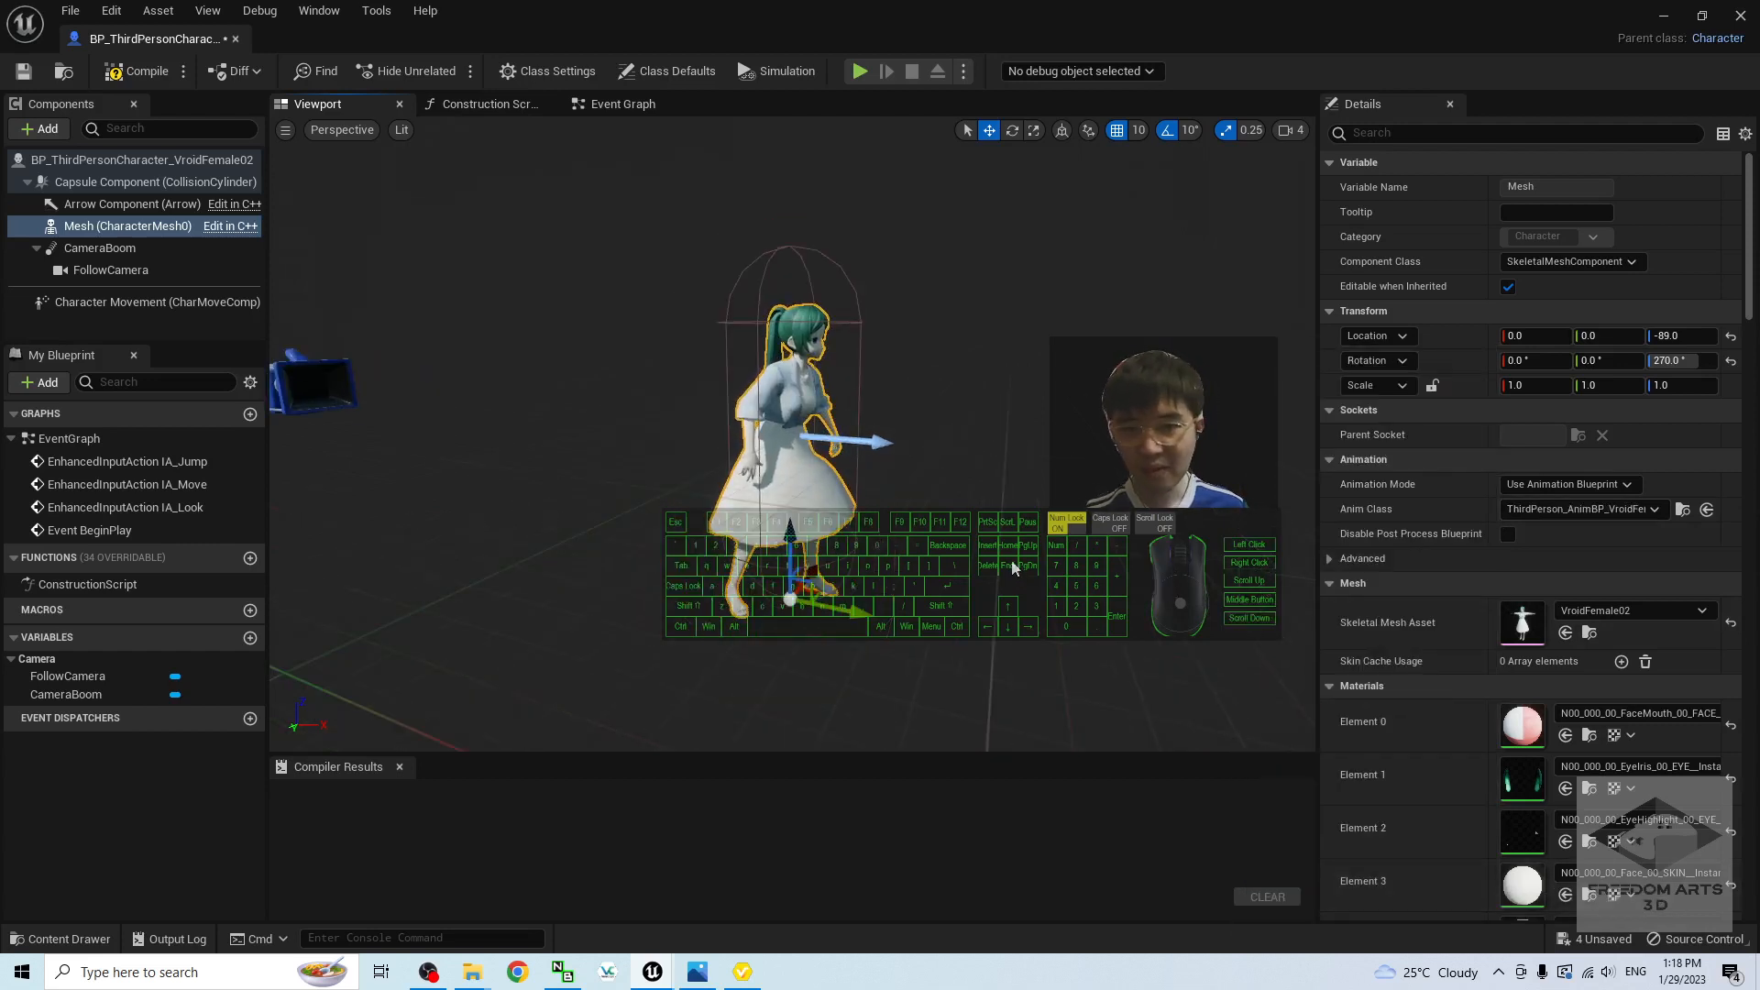
mouse_move(1059, 550)
alt+mouse_down()
mouse_move(793, 550)
mouse_move(1073, 550)
alt+mouse_up()
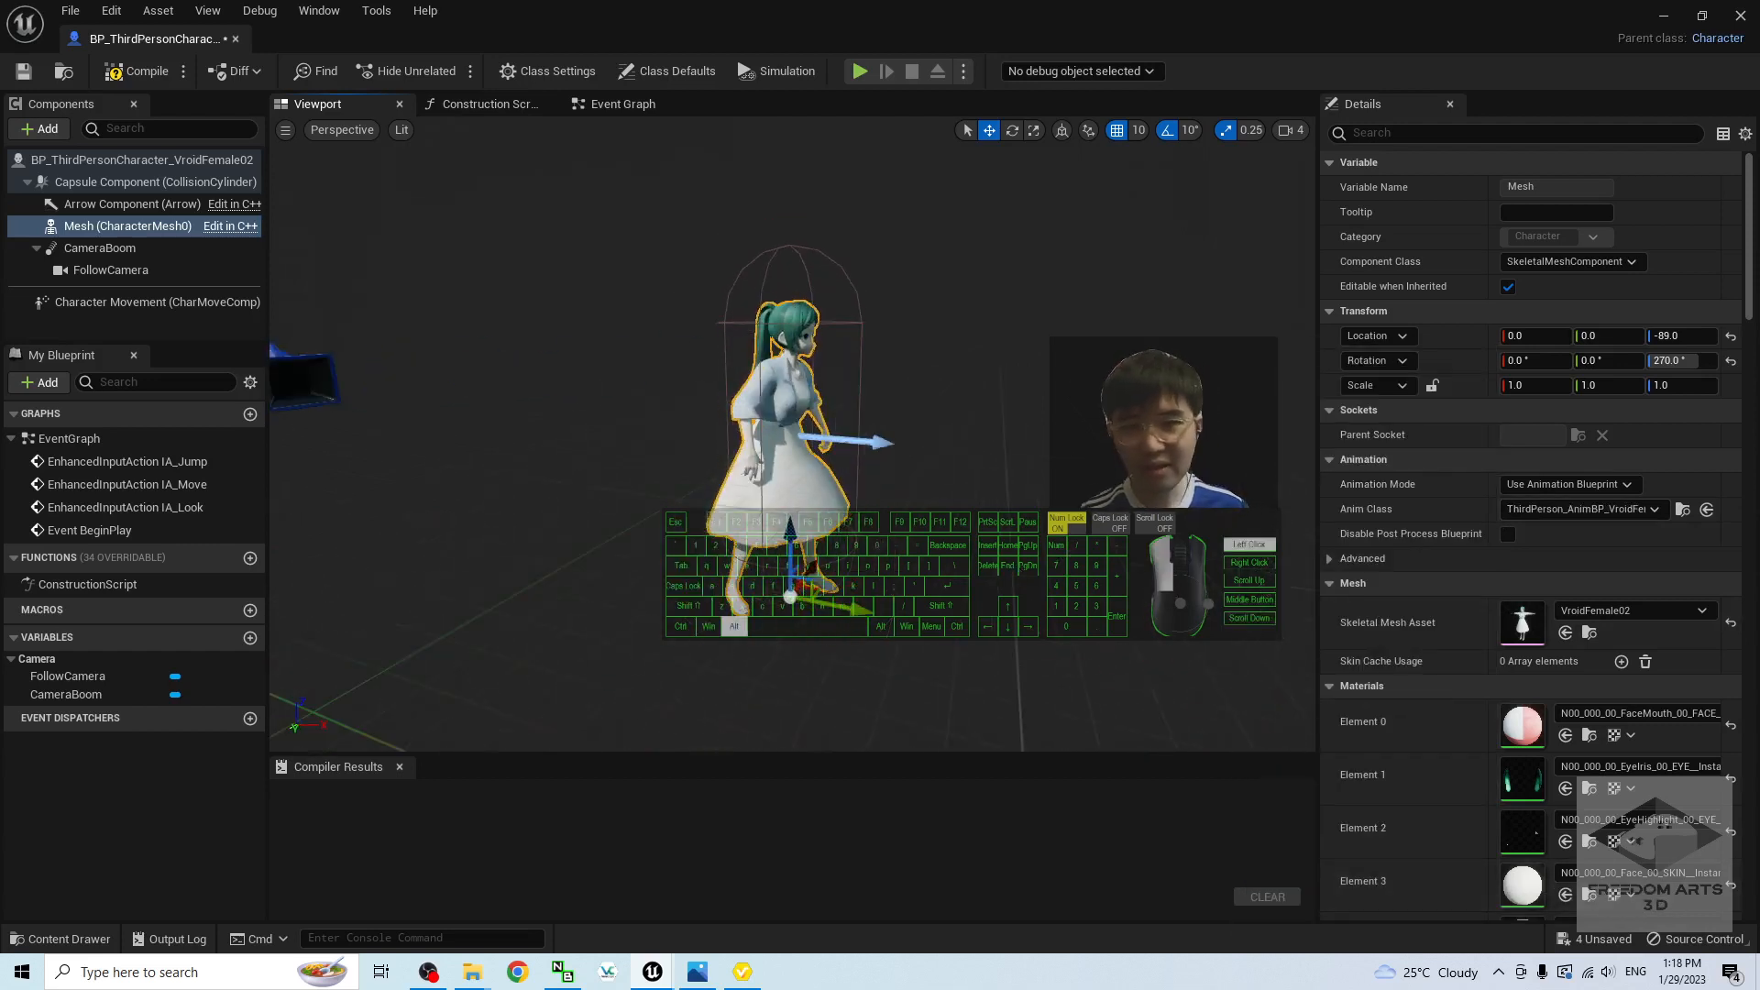
click(136, 71)
click(24, 70)
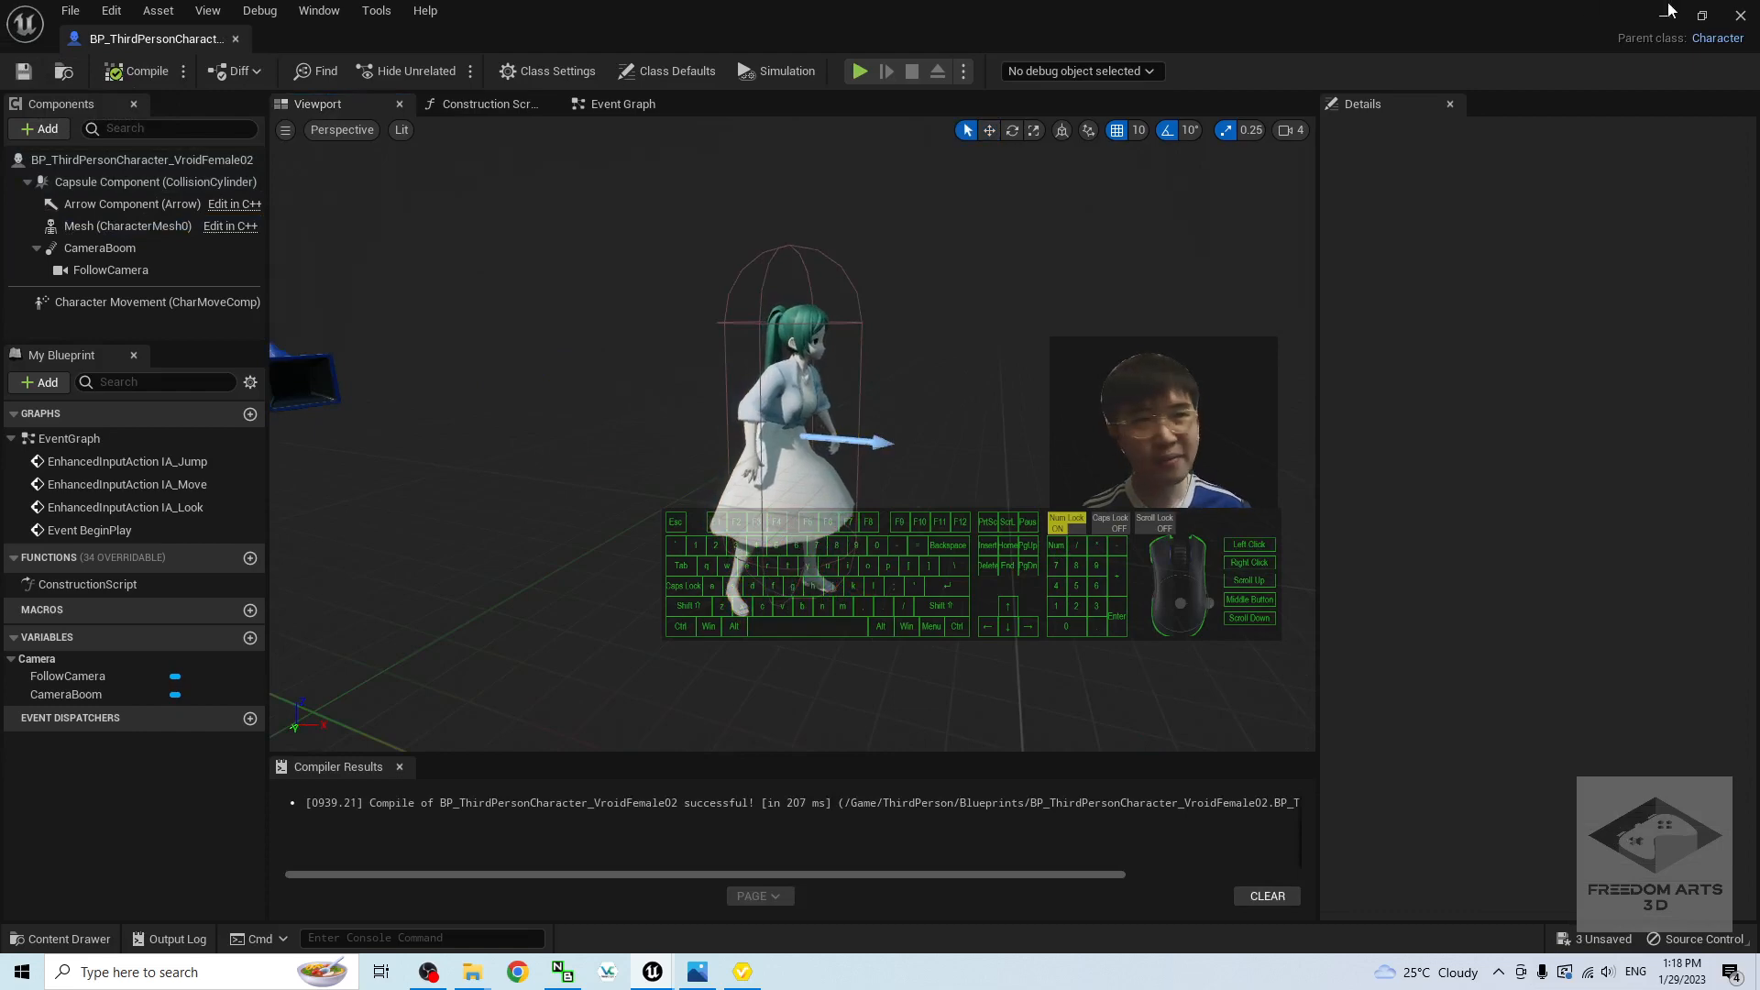
click(1741, 16)
Step: Set the Default Pawn Class of BP_ThirdPersonGameMode to BP_ThirdPersonCharacter_VroidFemale02 and compile the game mode
click(440, 764)
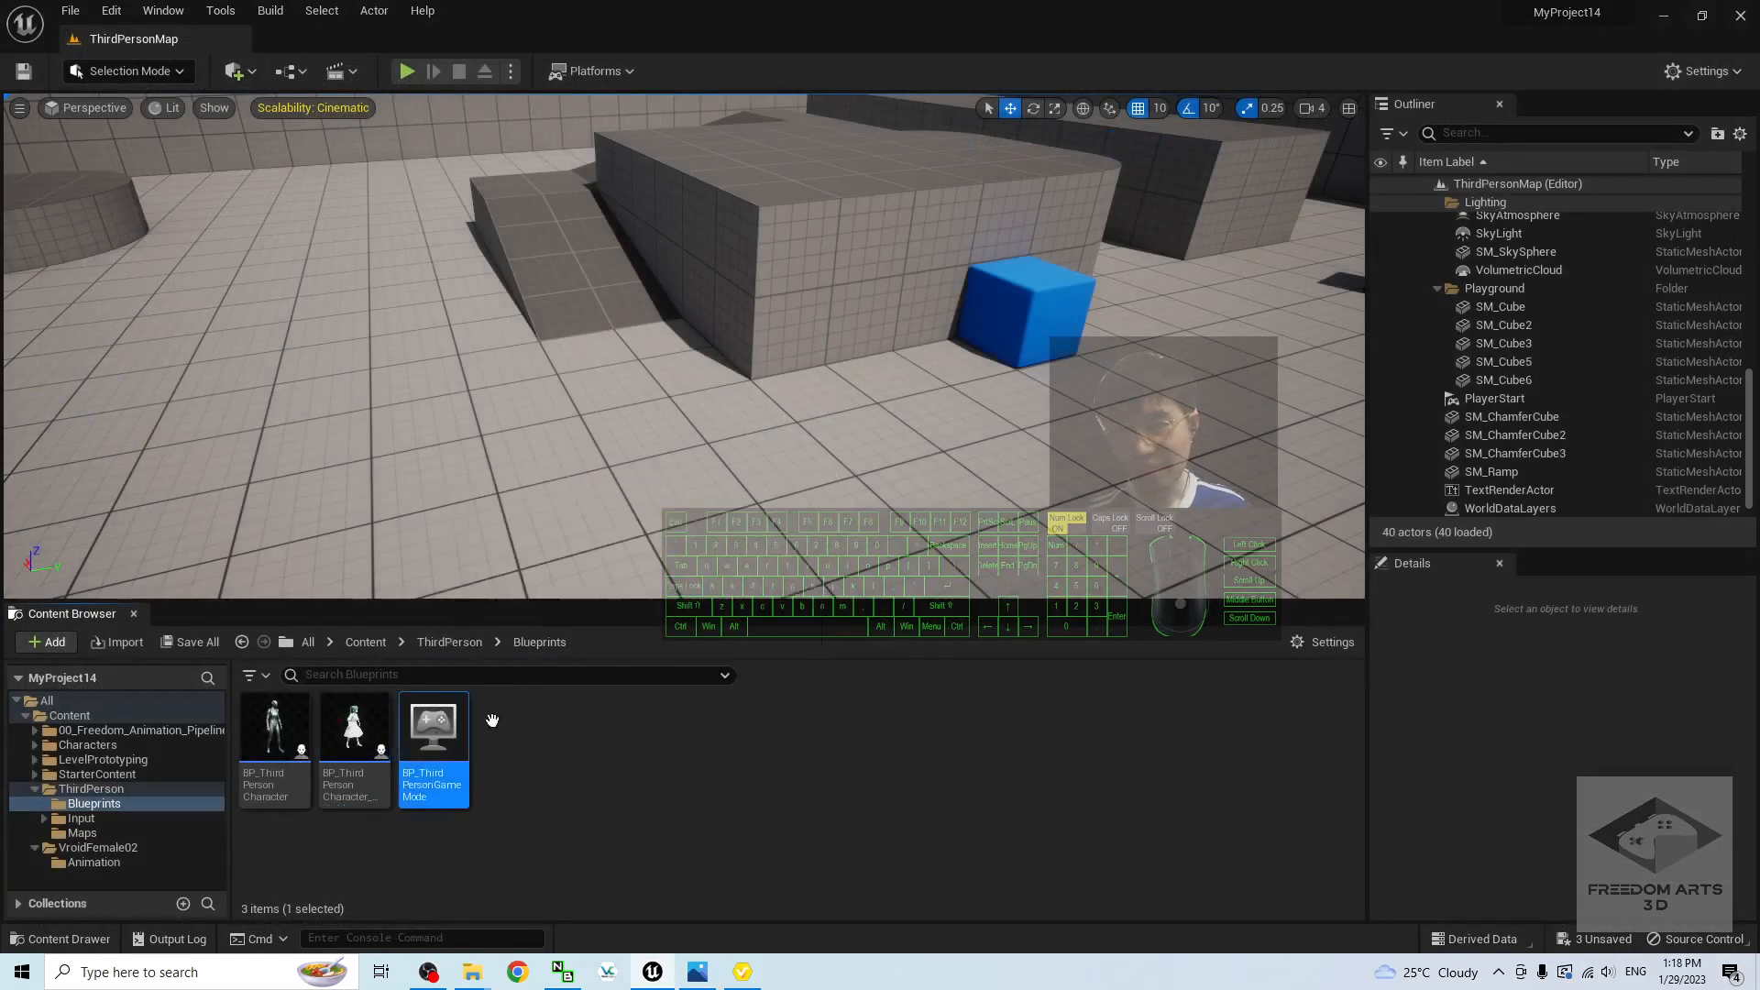
double_click(438, 730)
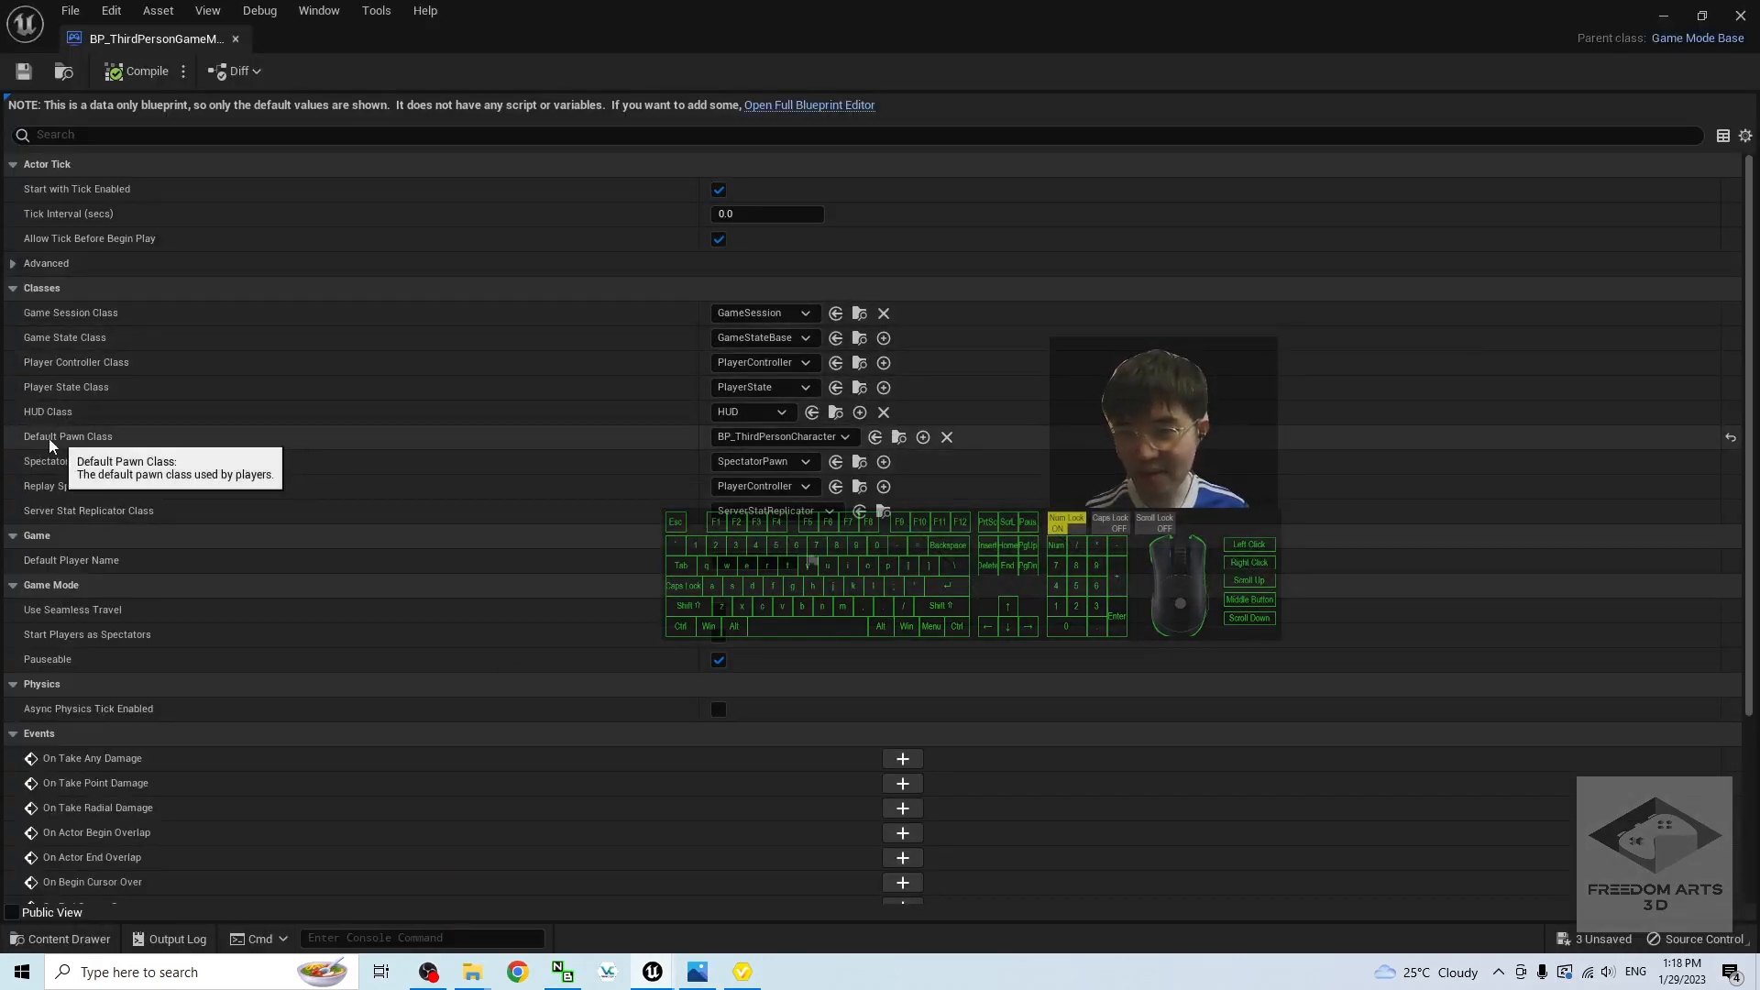
click(825, 440)
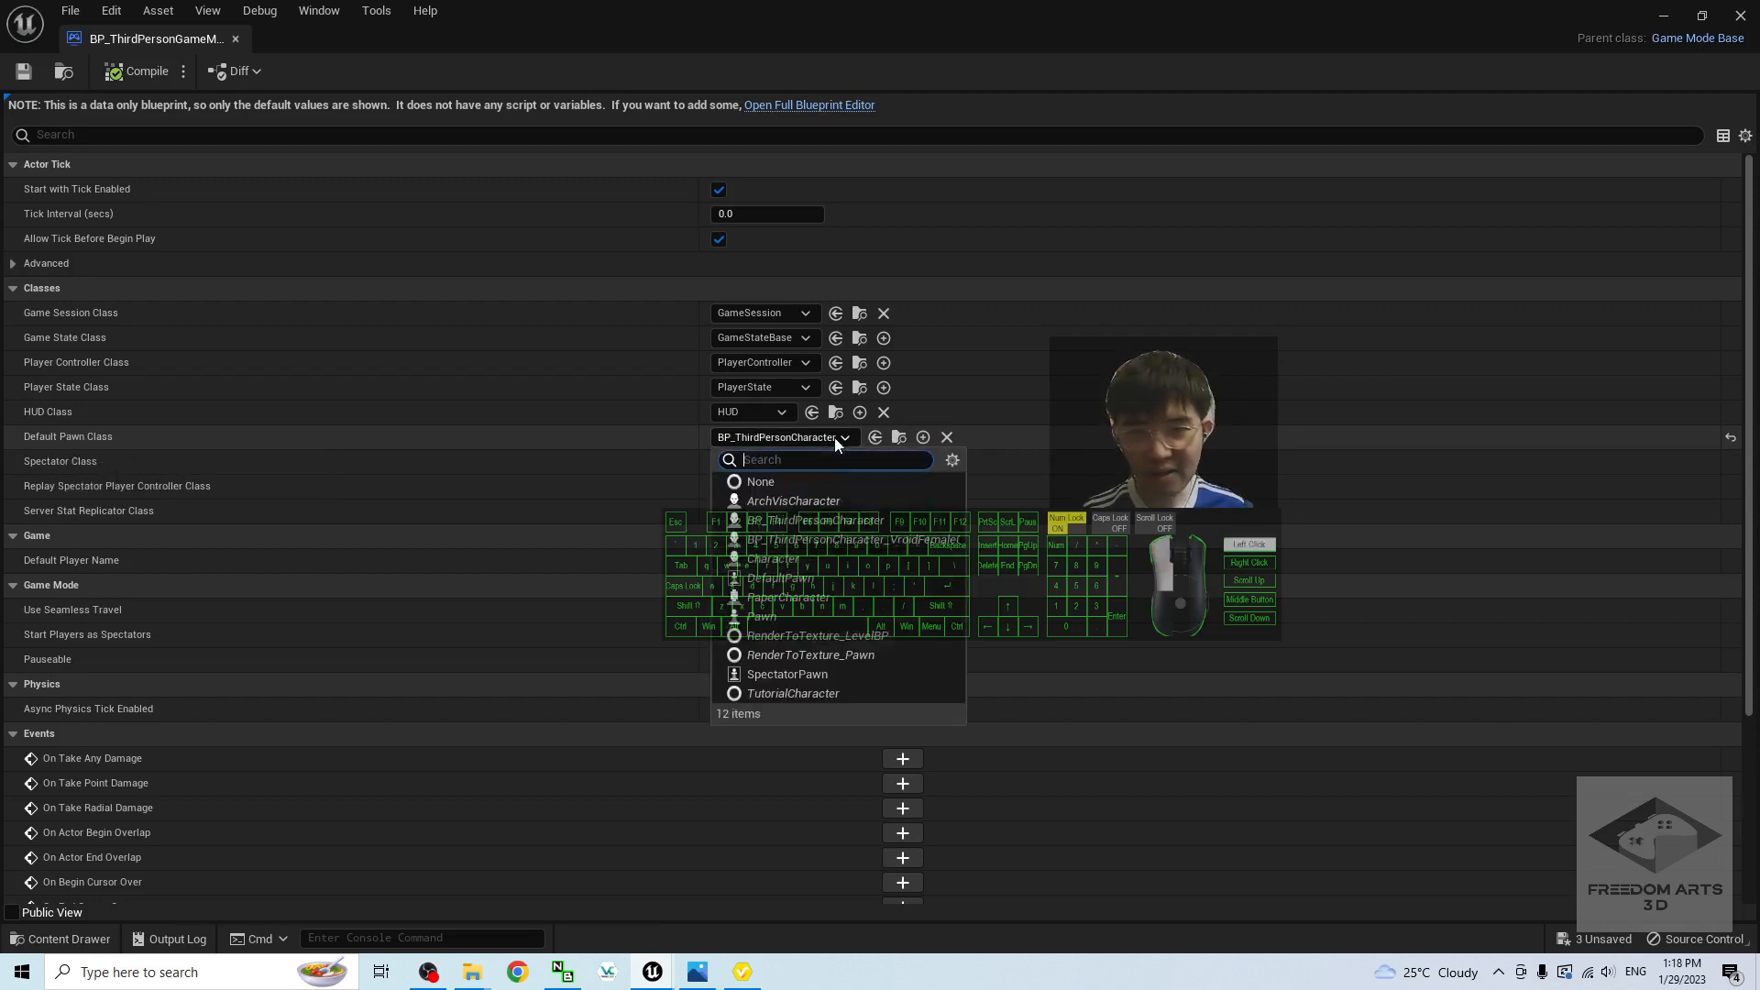
click(813, 541)
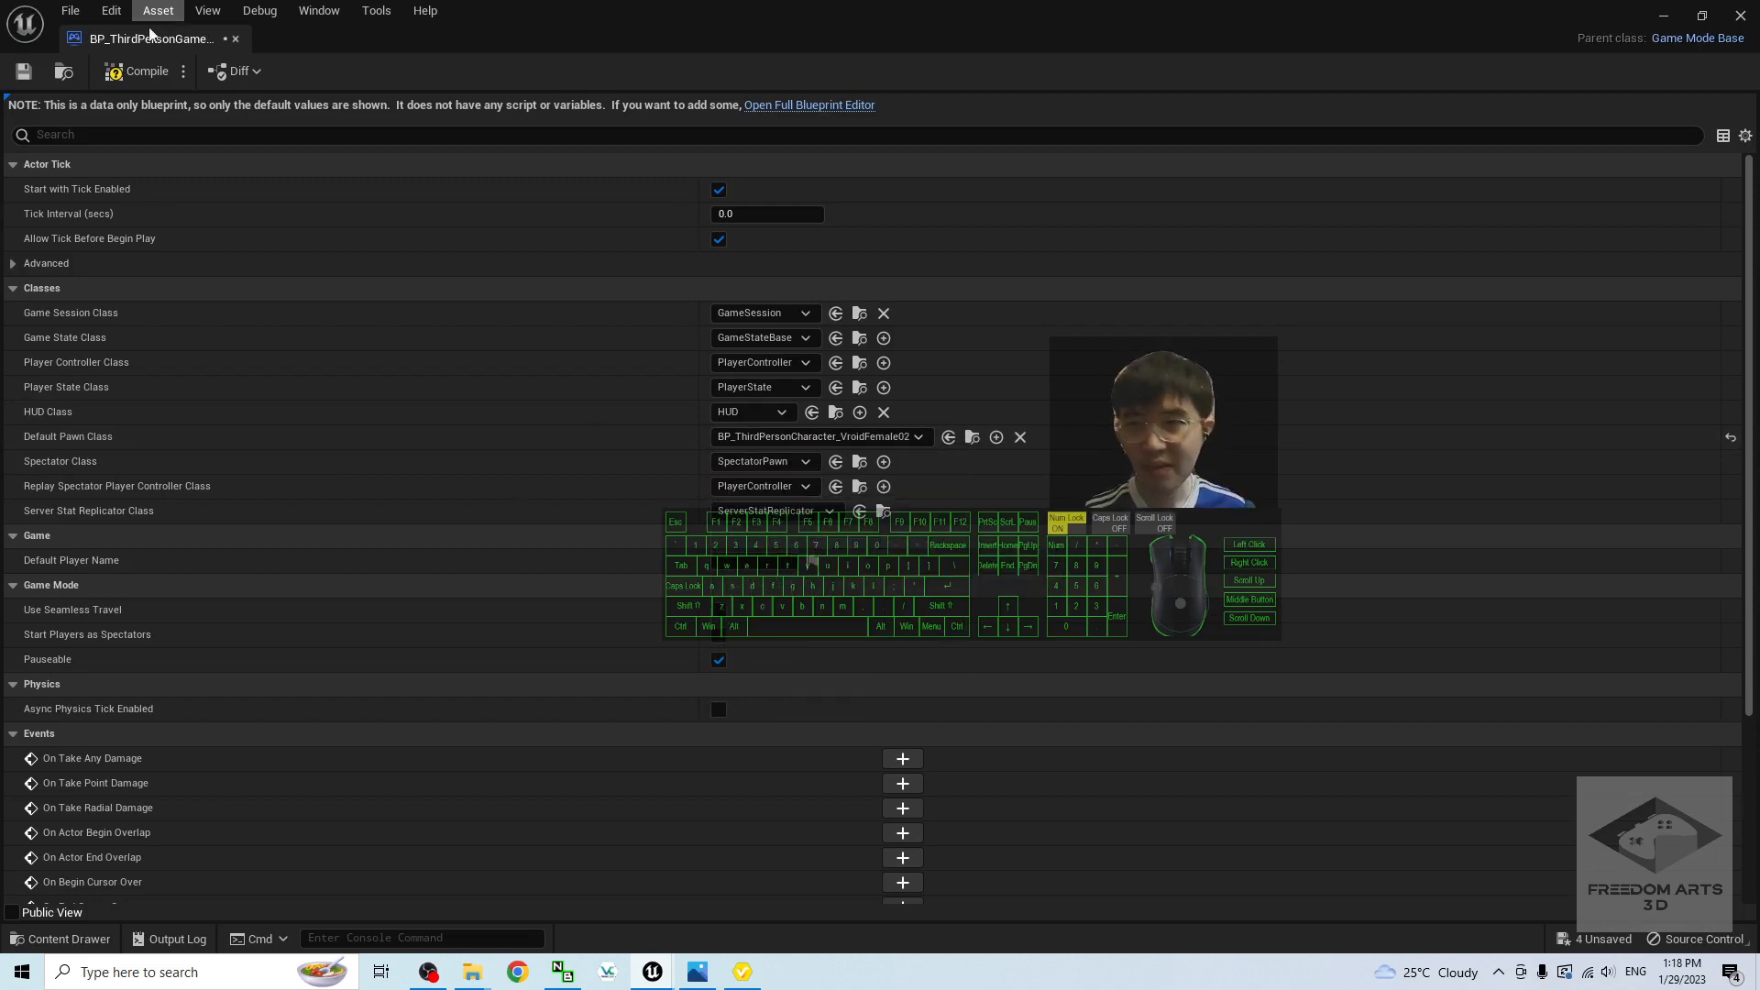
click(186, 76)
click(154, 73)
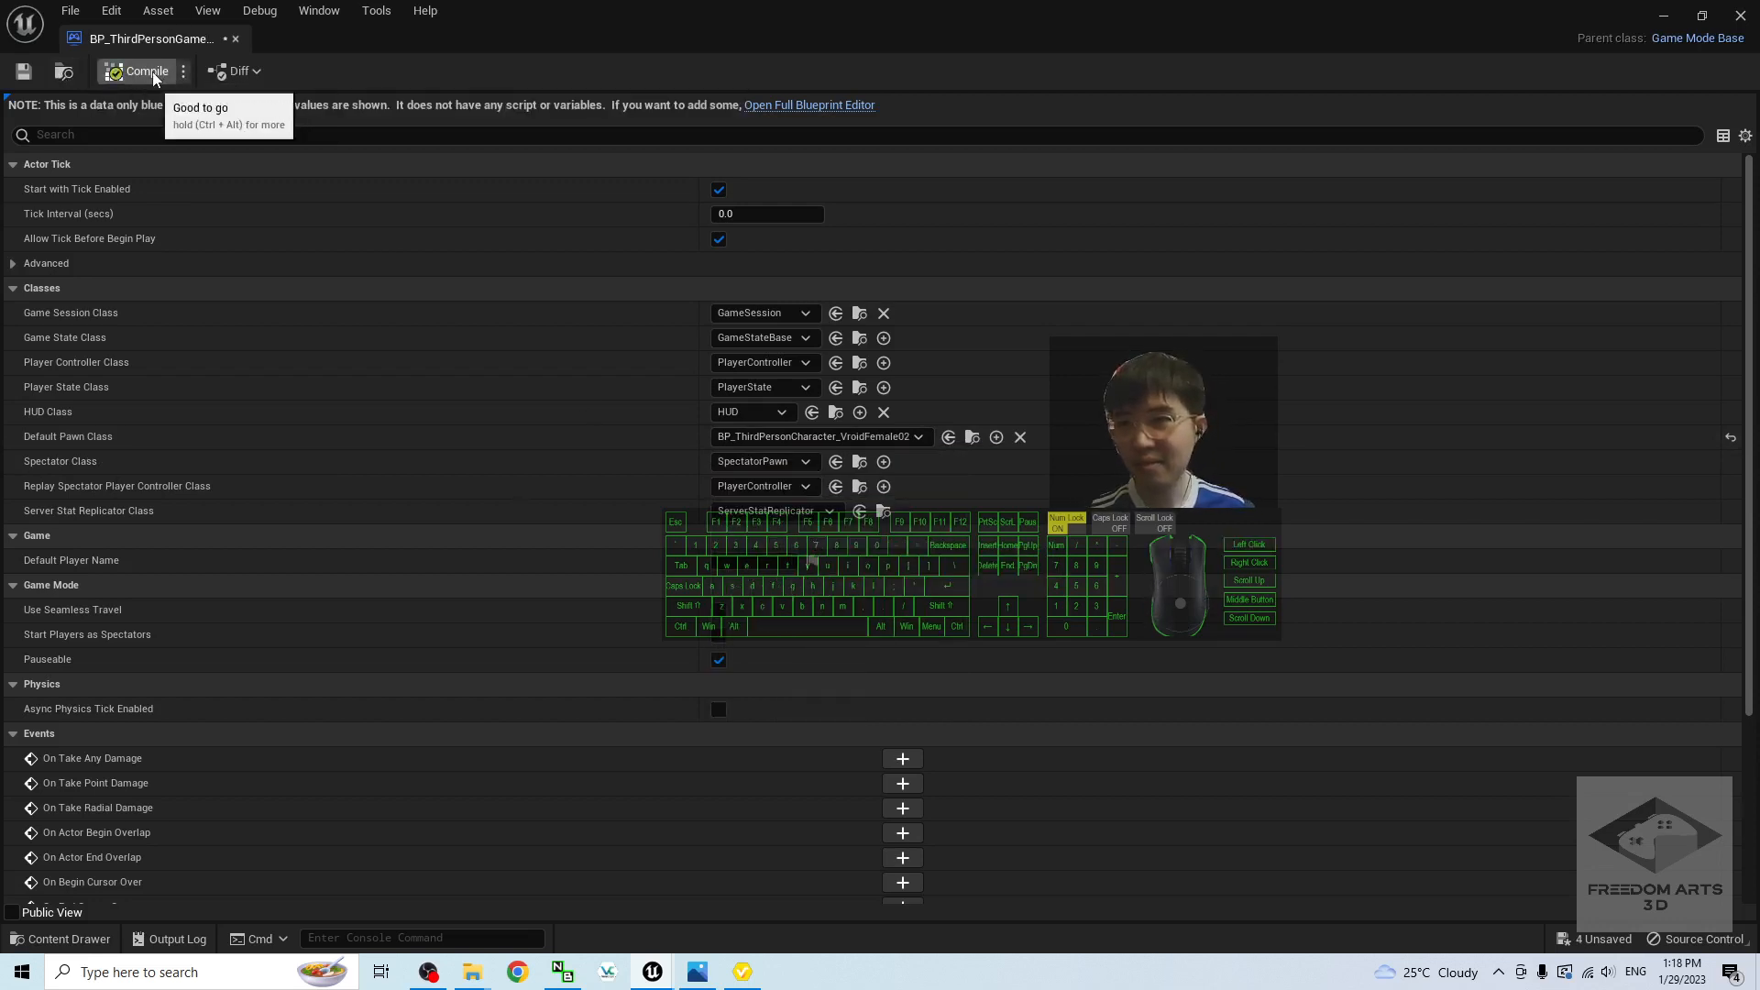
click(1741, 16)
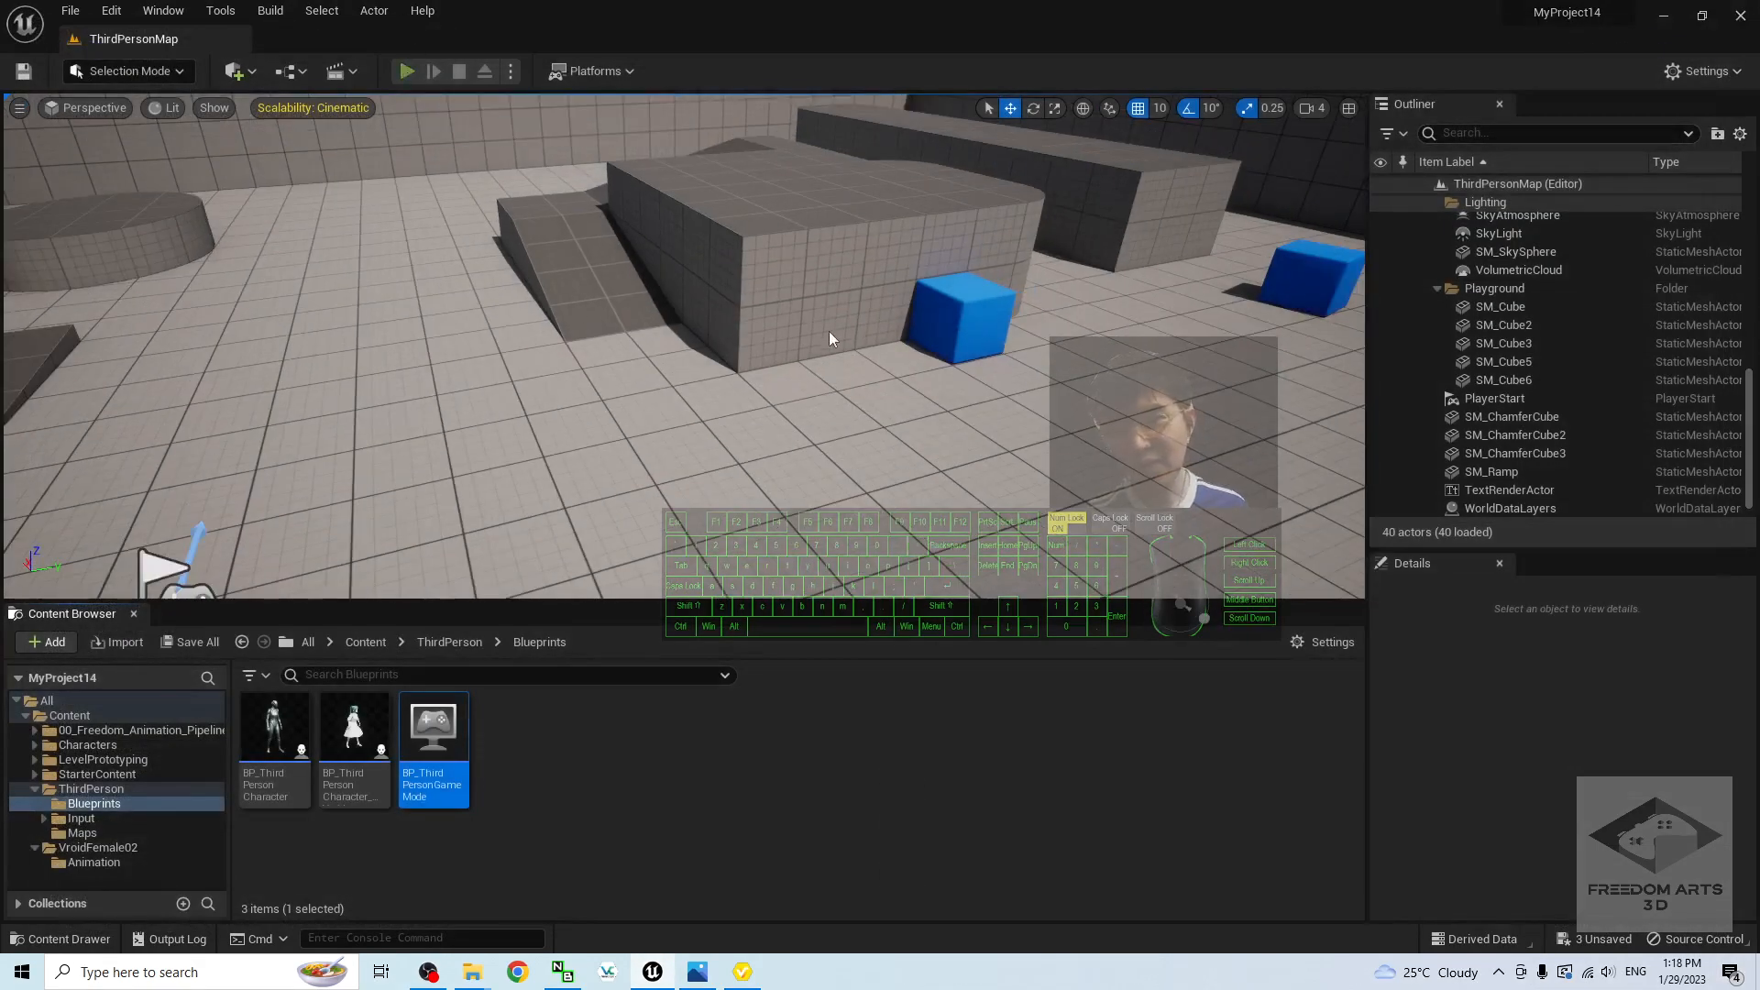
Step: Play-test the level by running and jumping around with the VroidFemale02 character, and stop the session
key(alt+p)
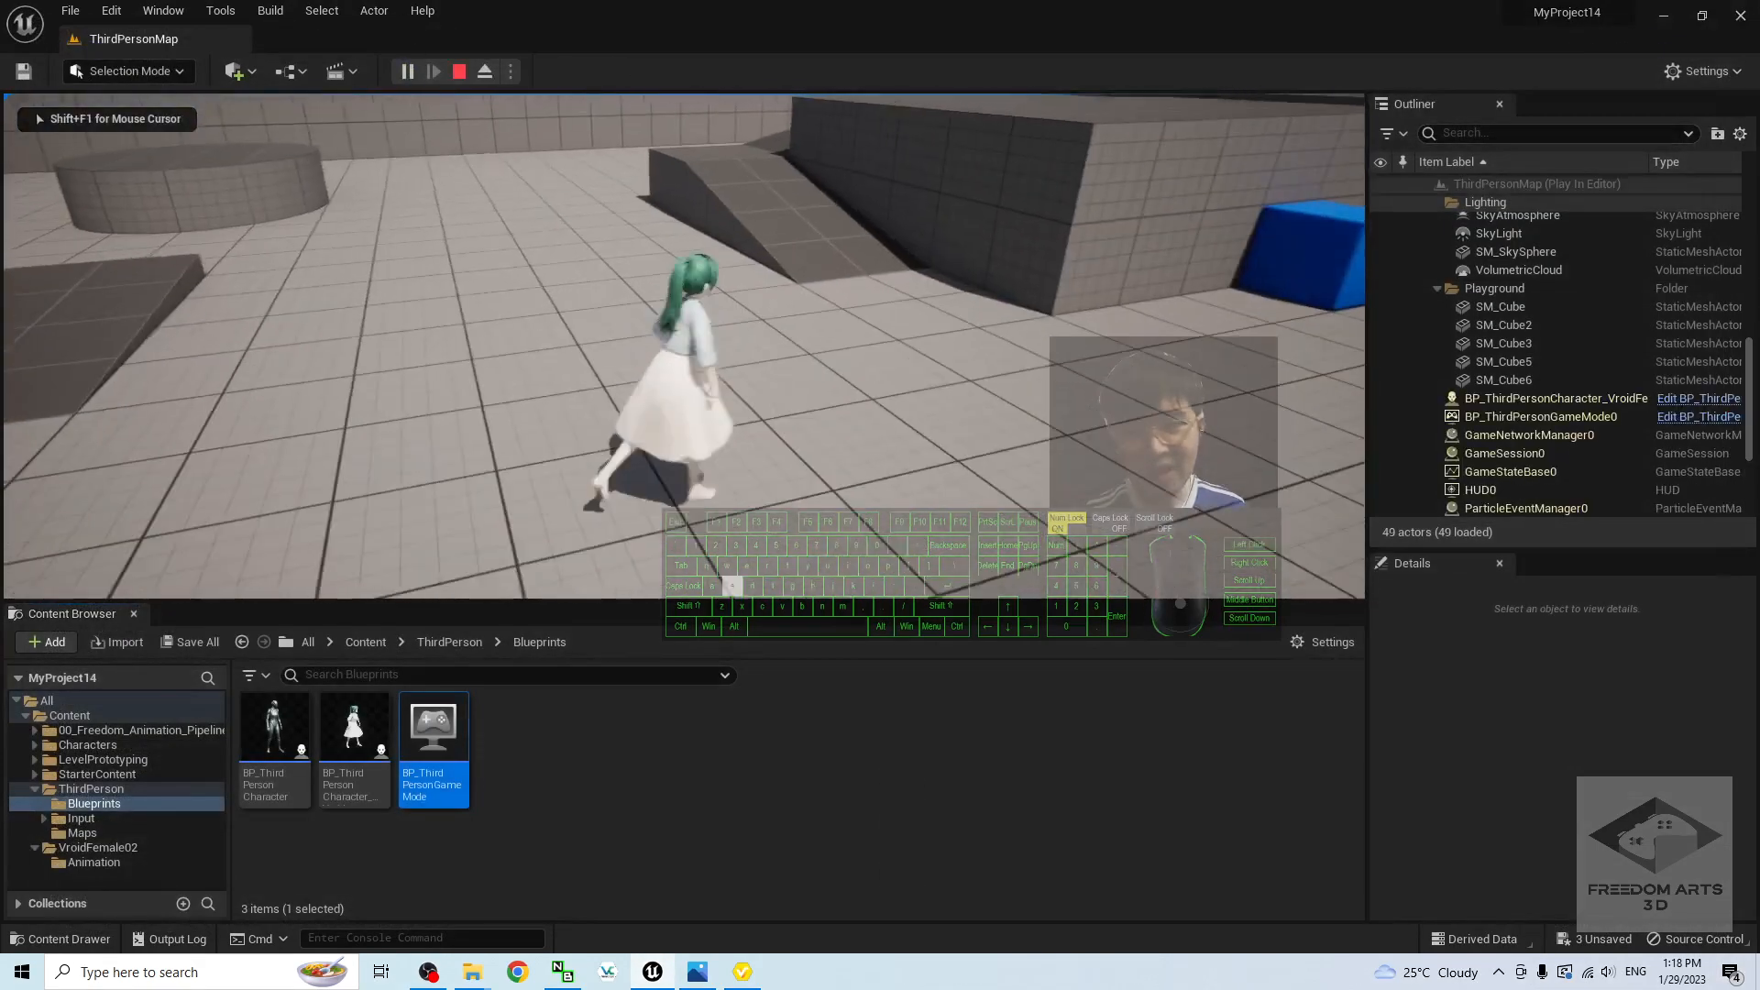
key(w)
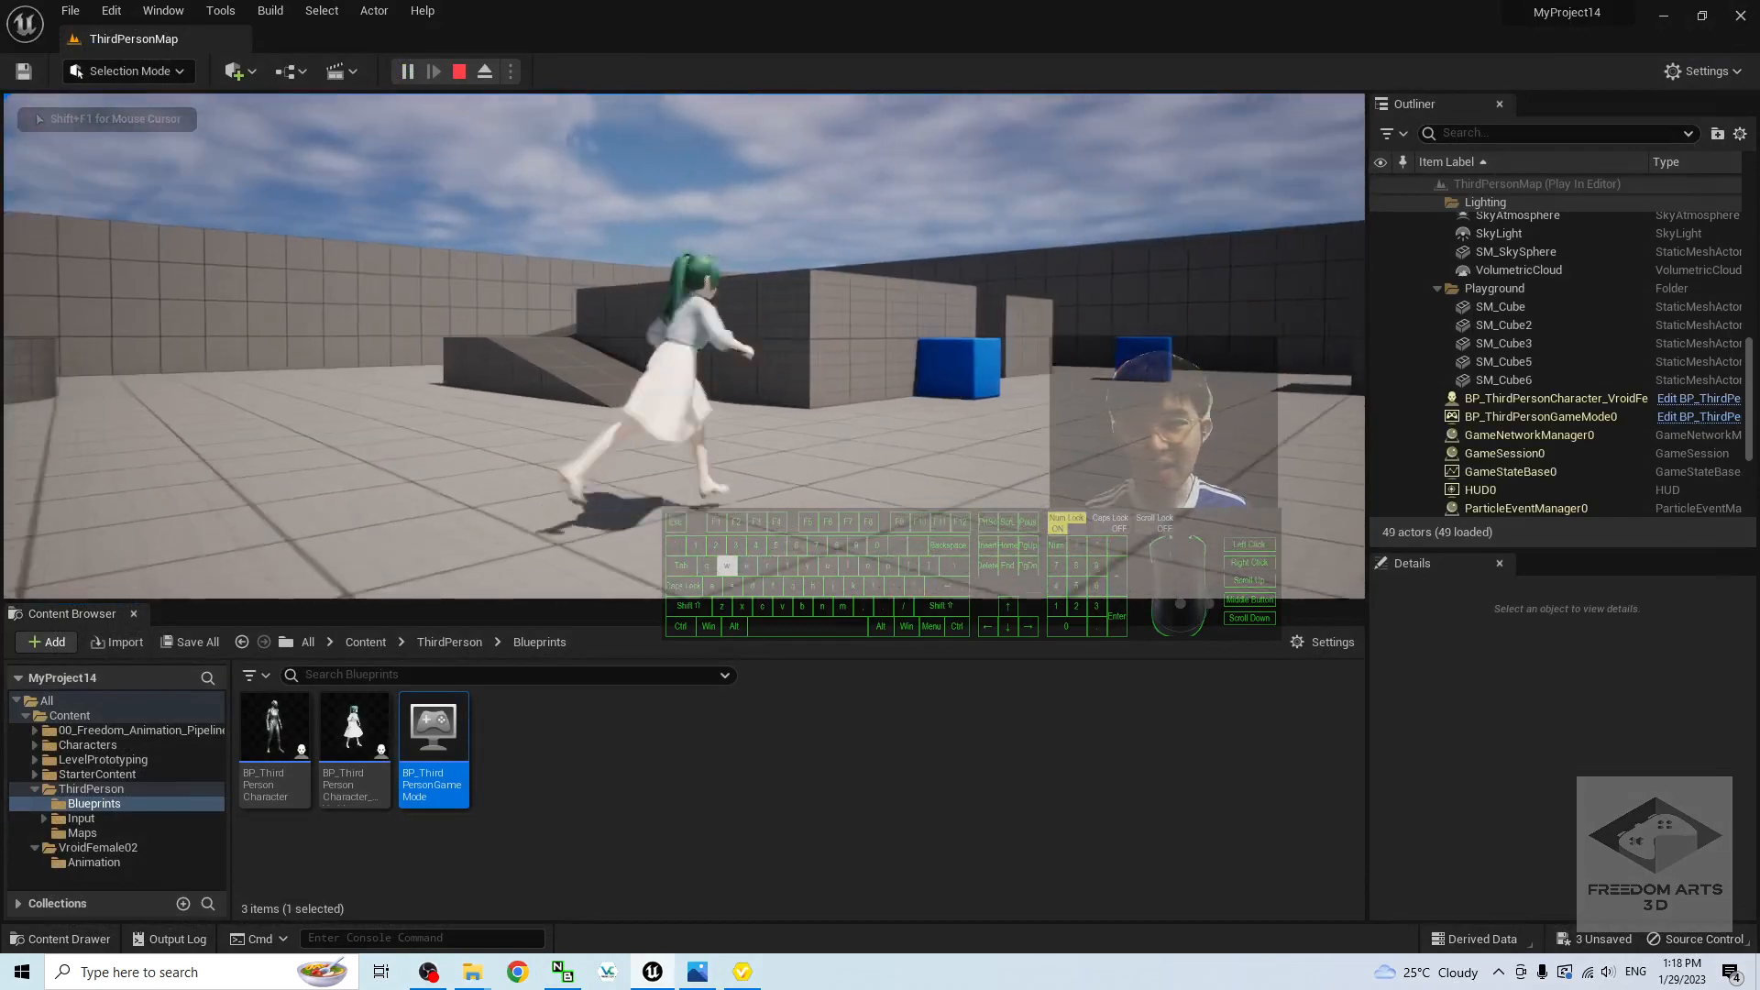
key(space)
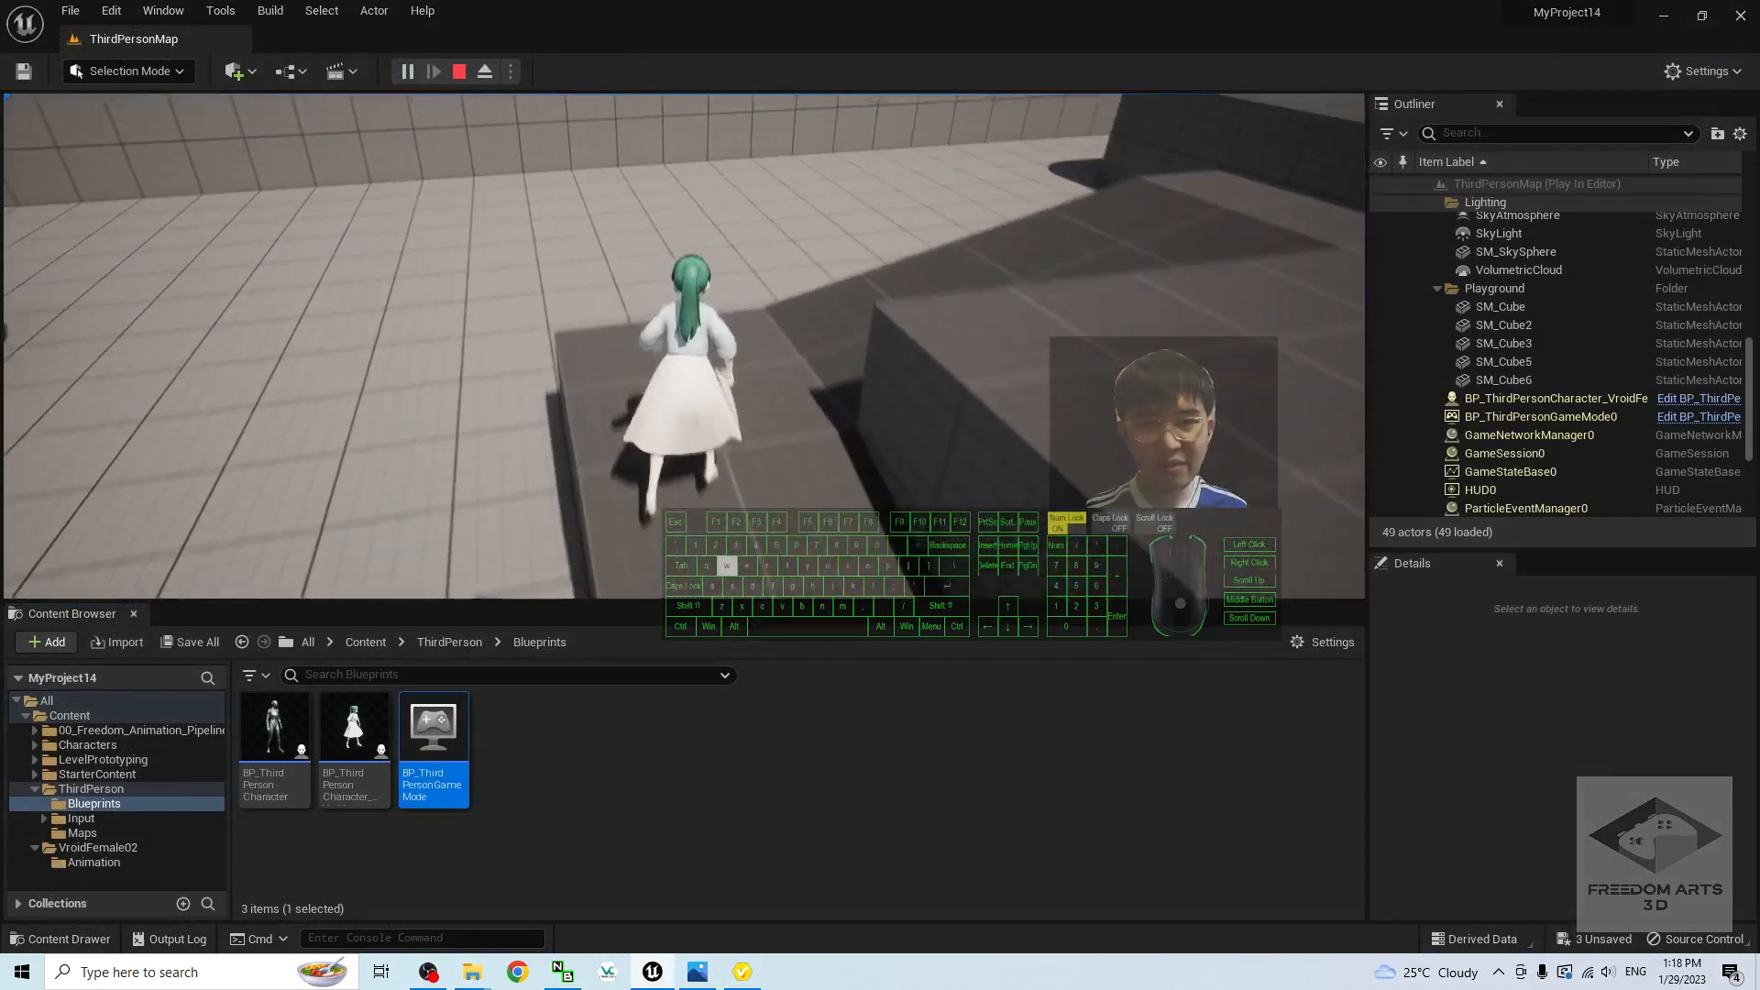
key(s)
key(space)
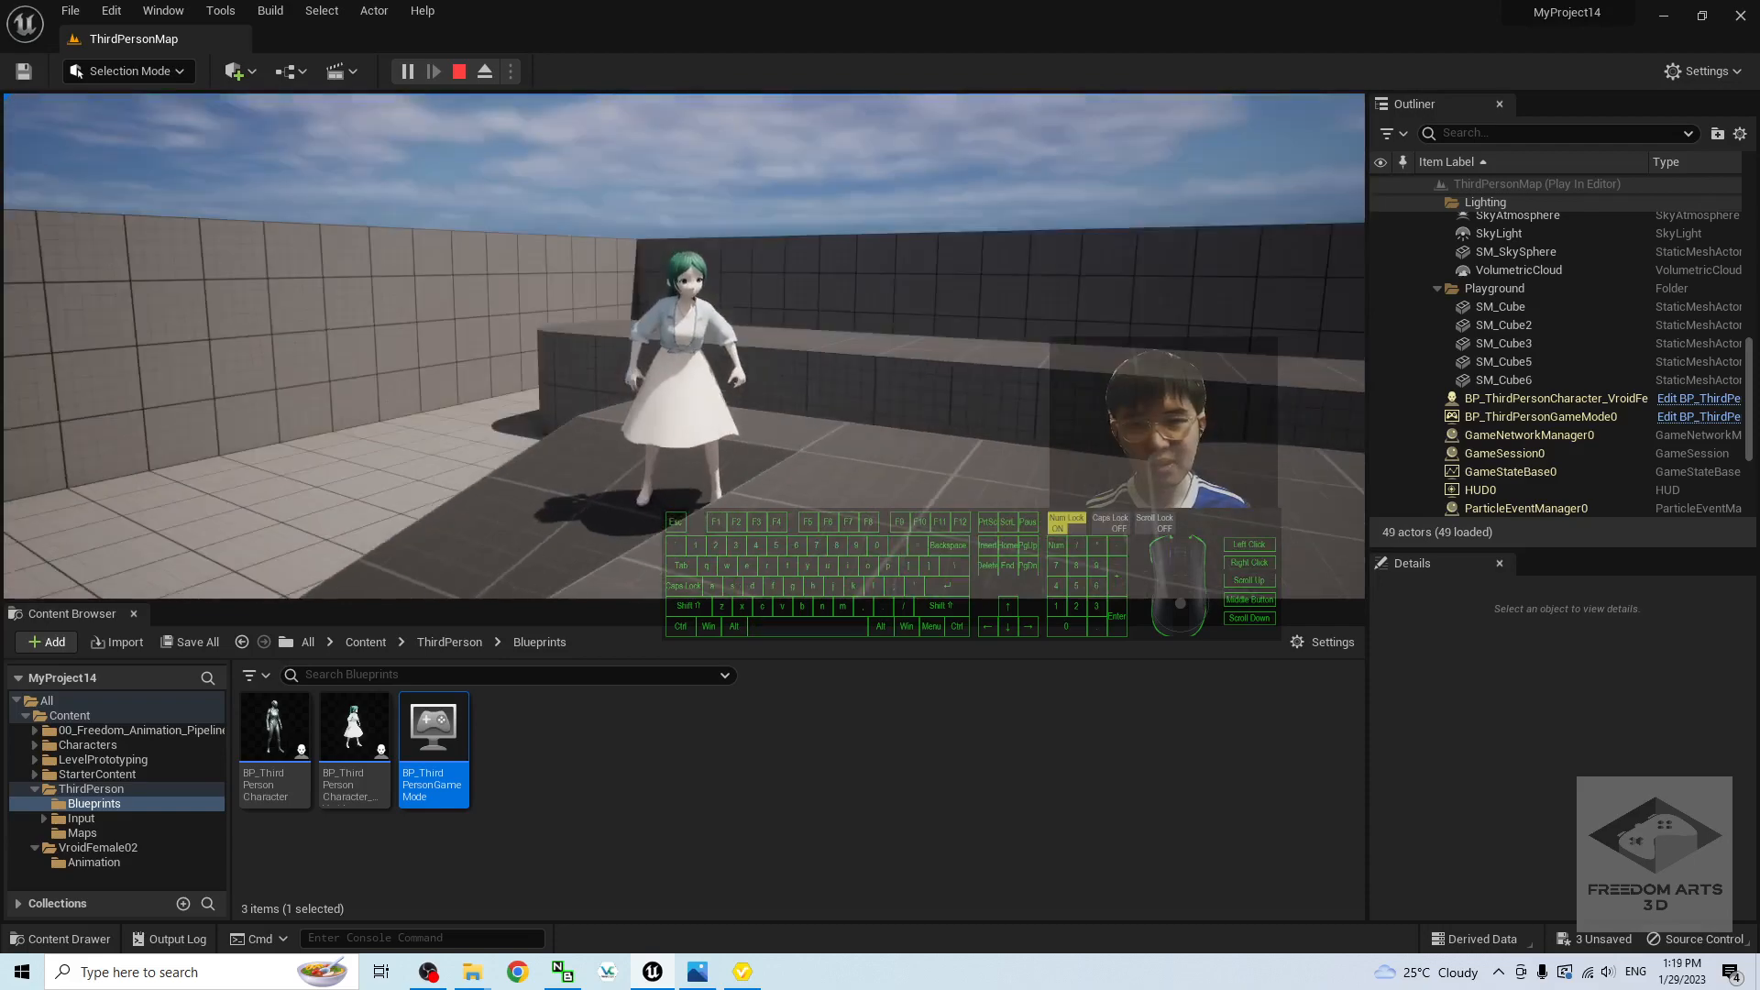
key(w)
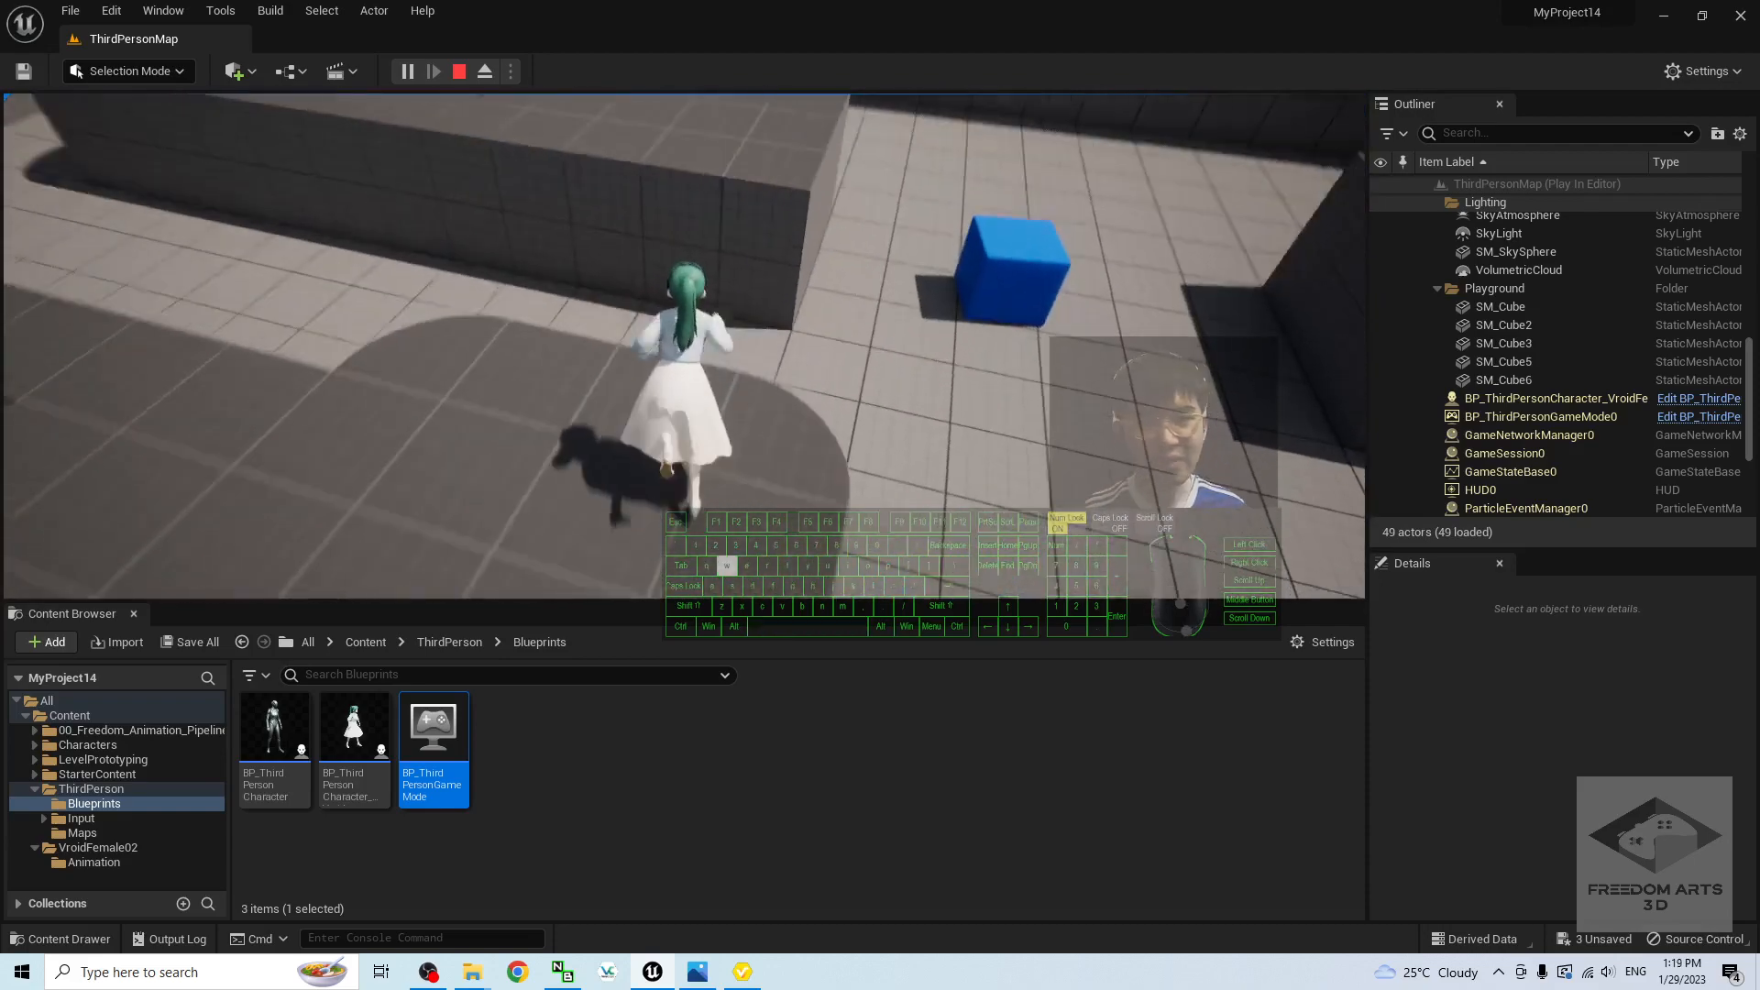
key(space)
key(s)
key(w)
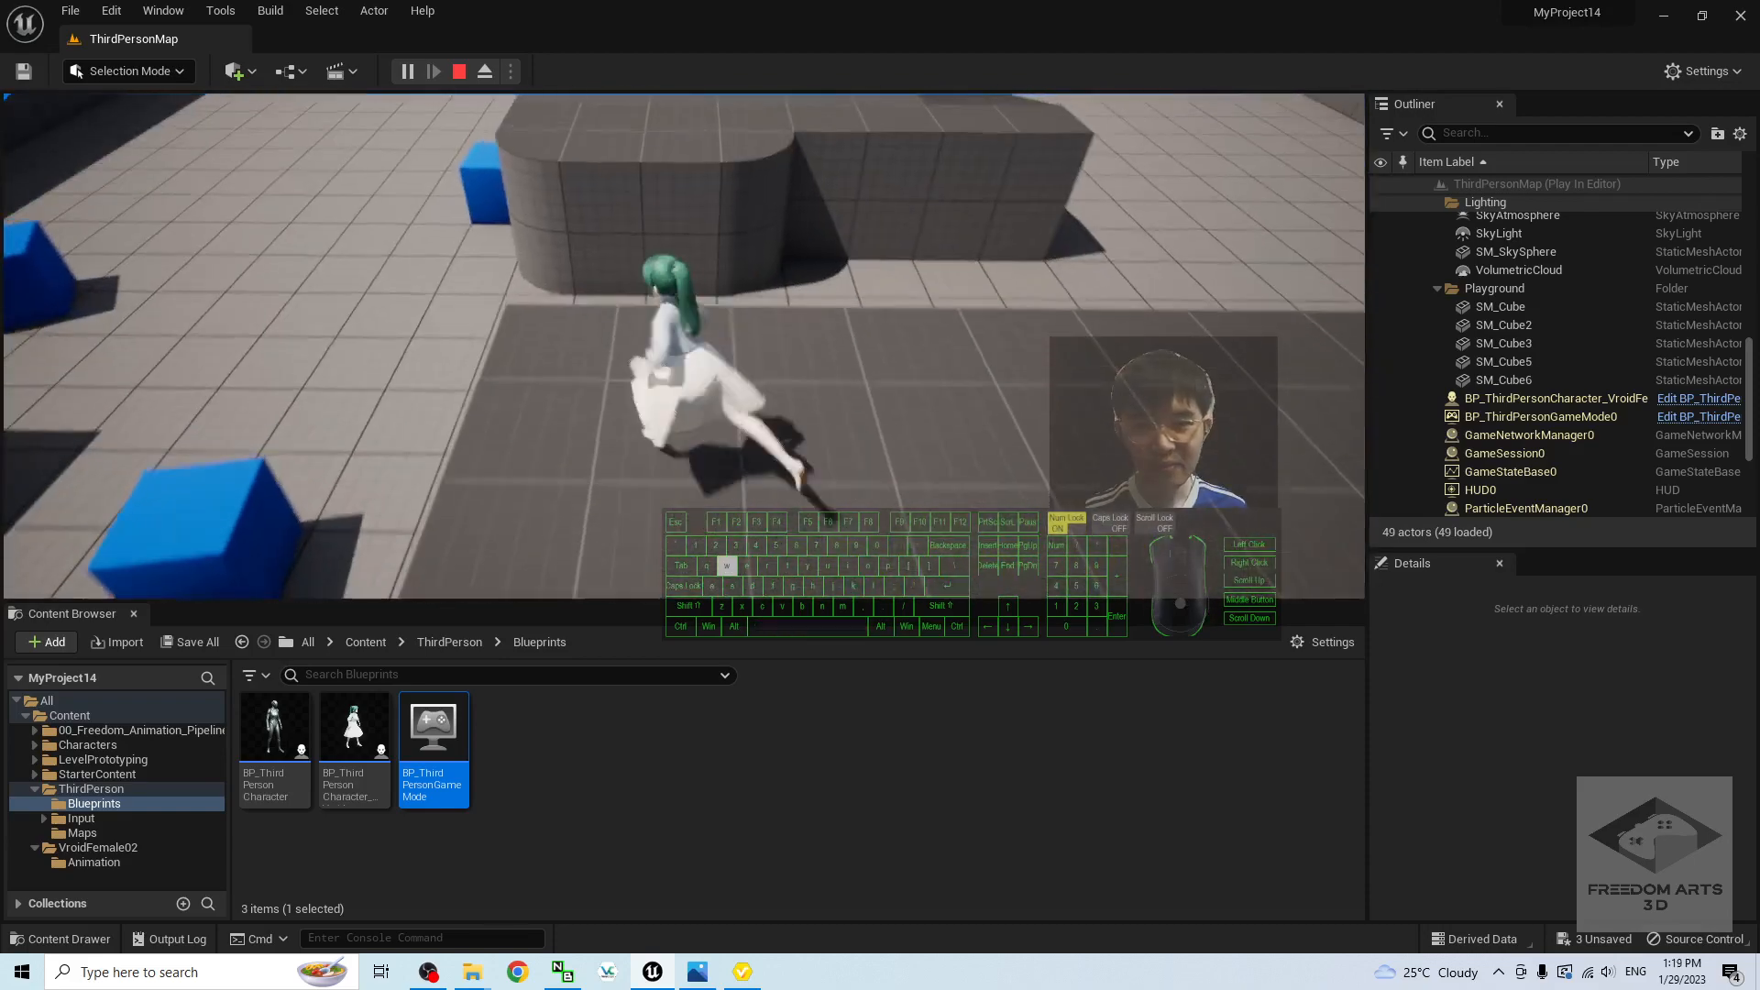
key(space)
key(a)
key(s)
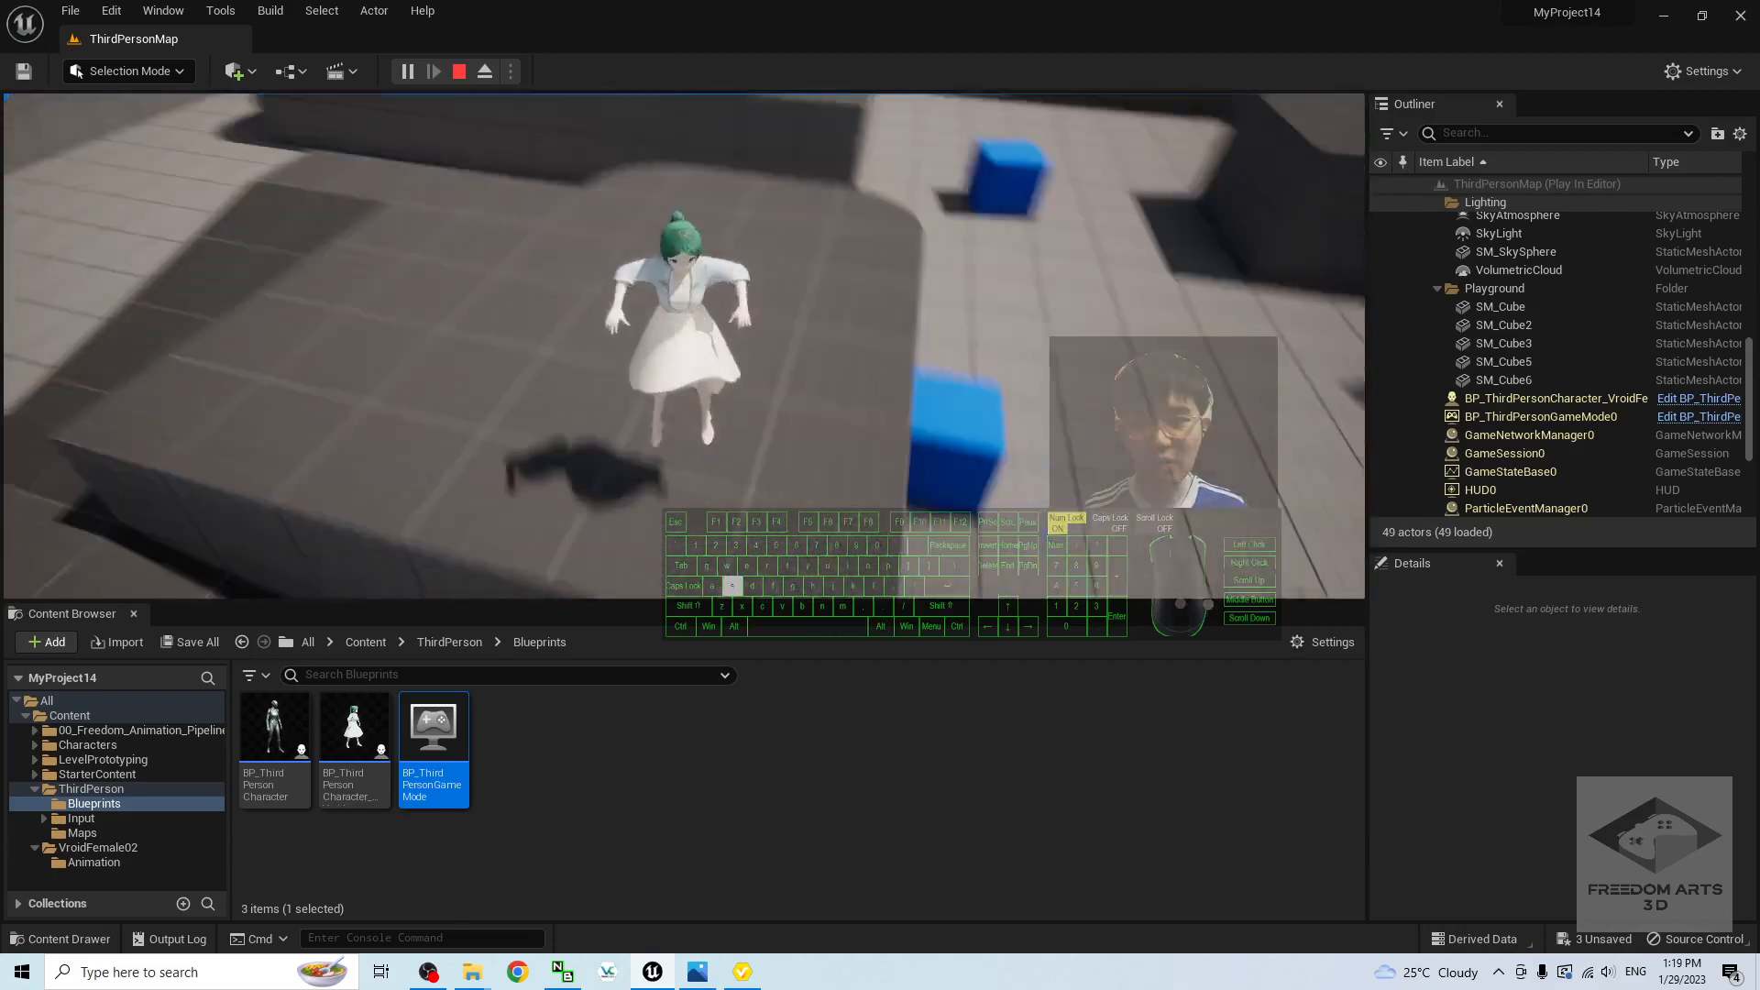
key(d)
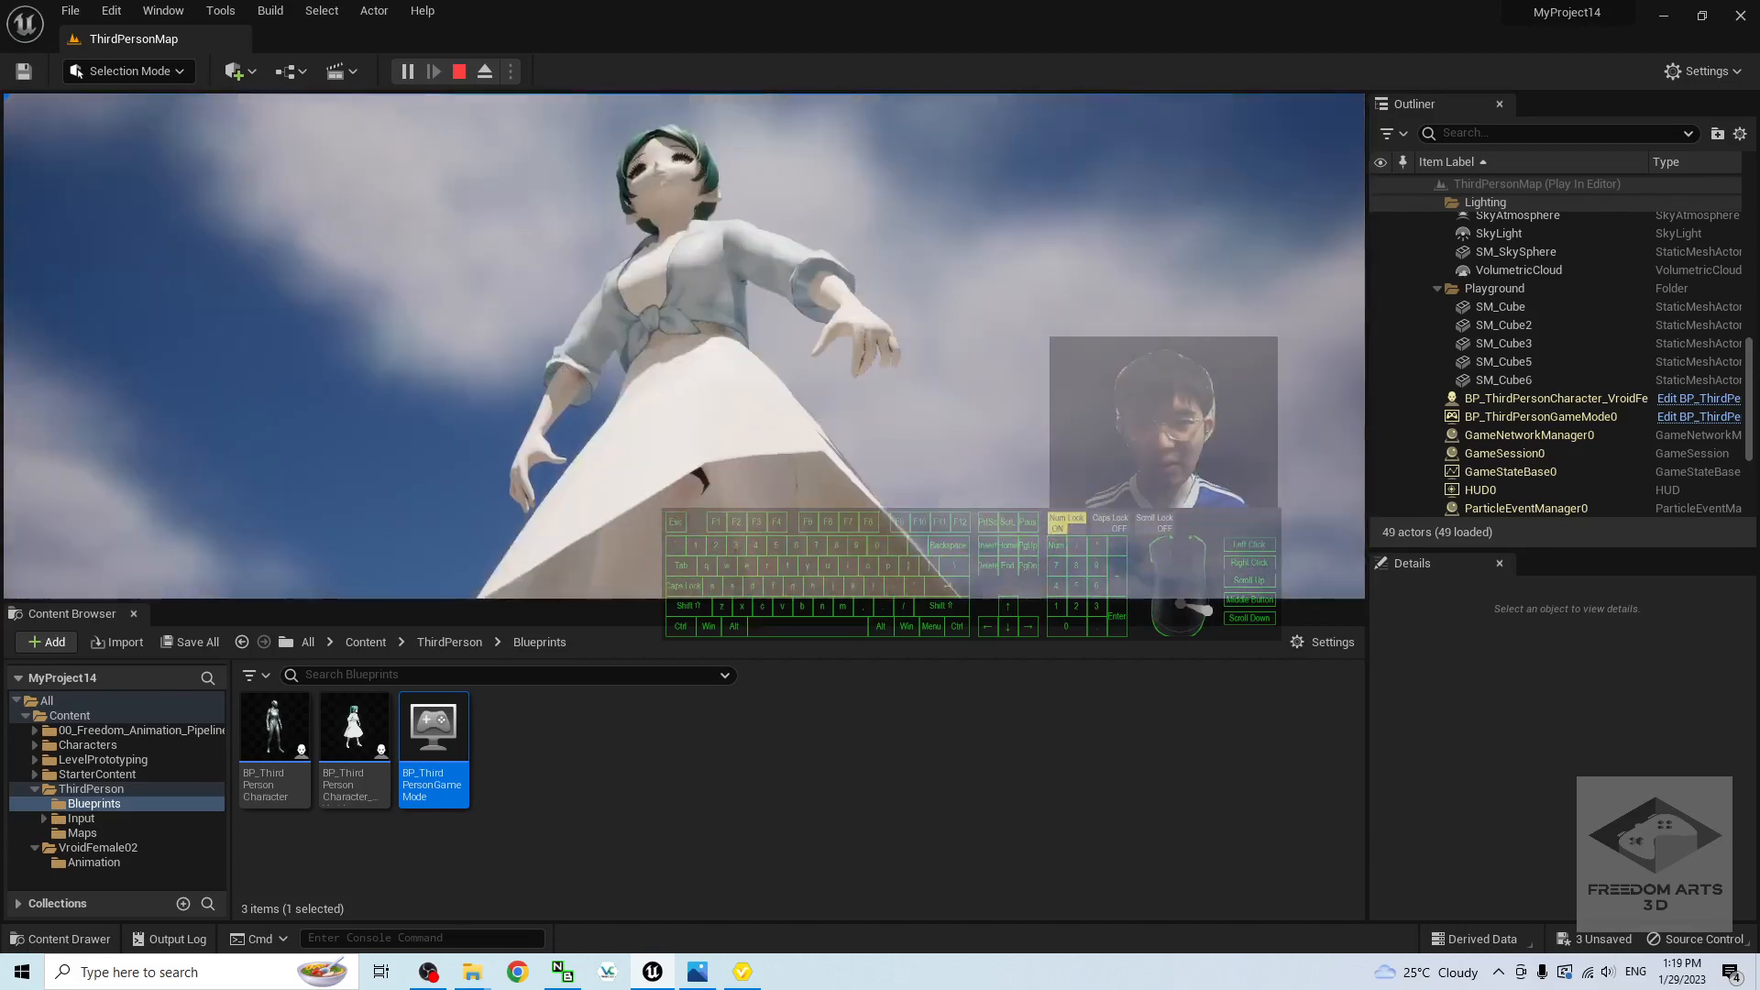
key(w)
key(a)
key(a)
key(space)
key(space)
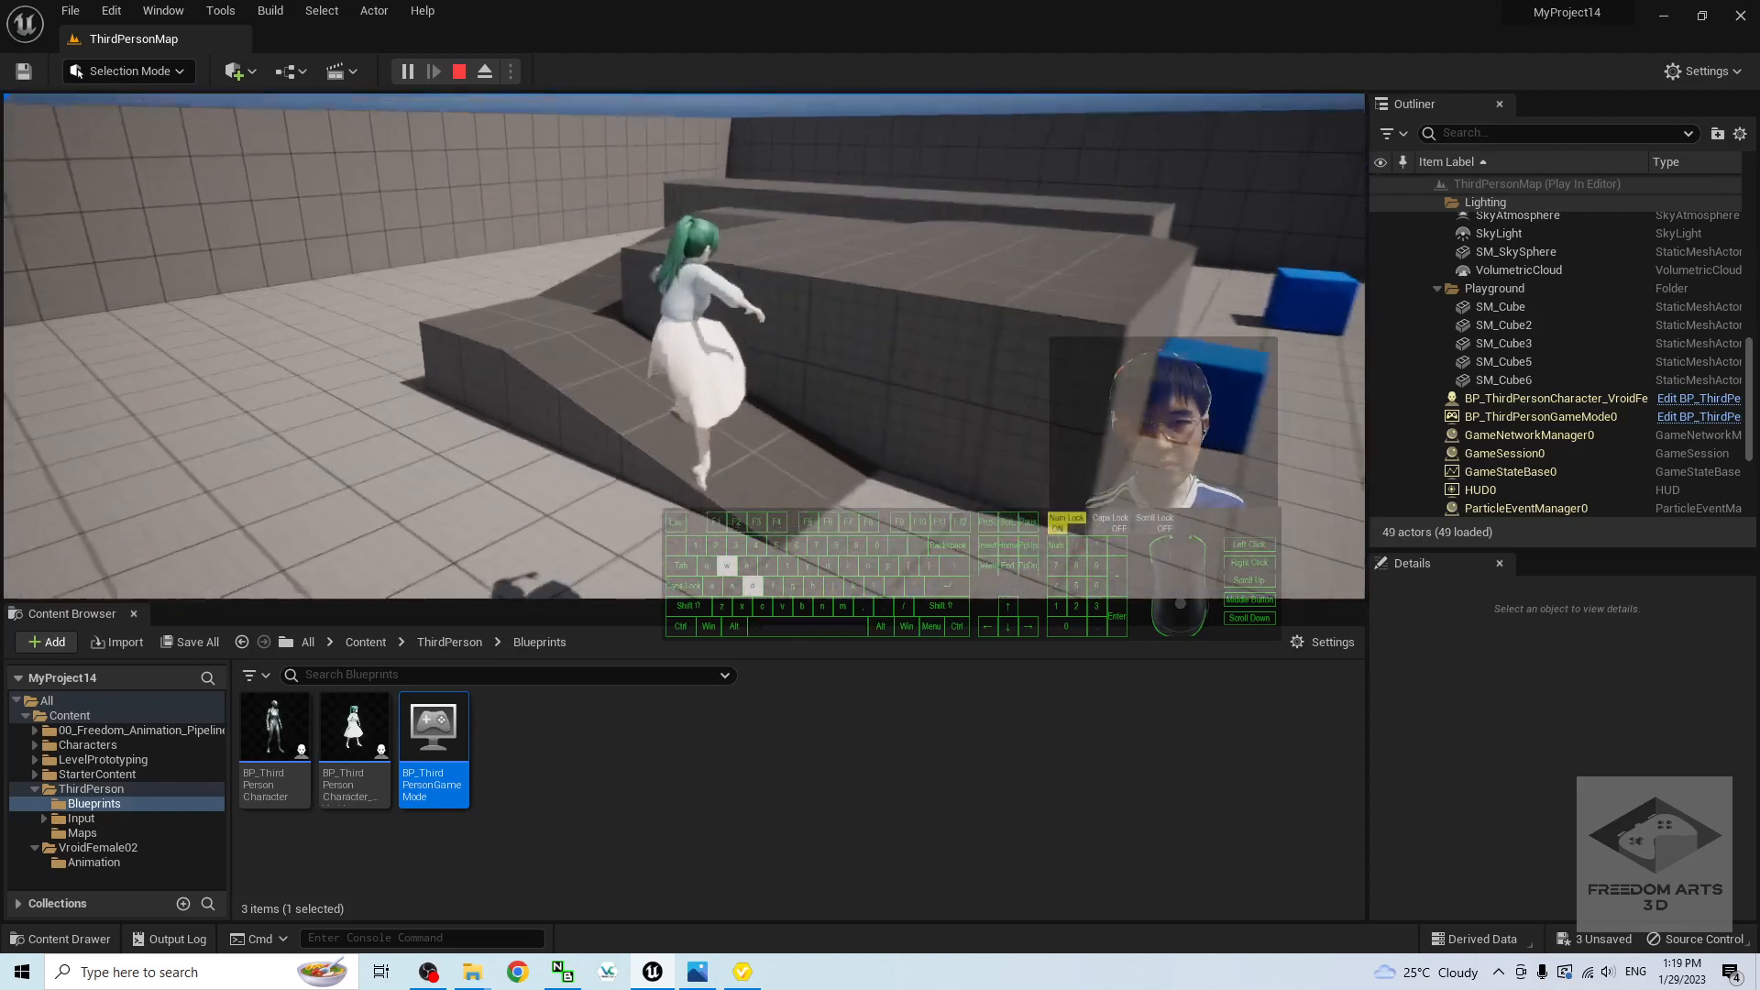
key(d)
key(s)
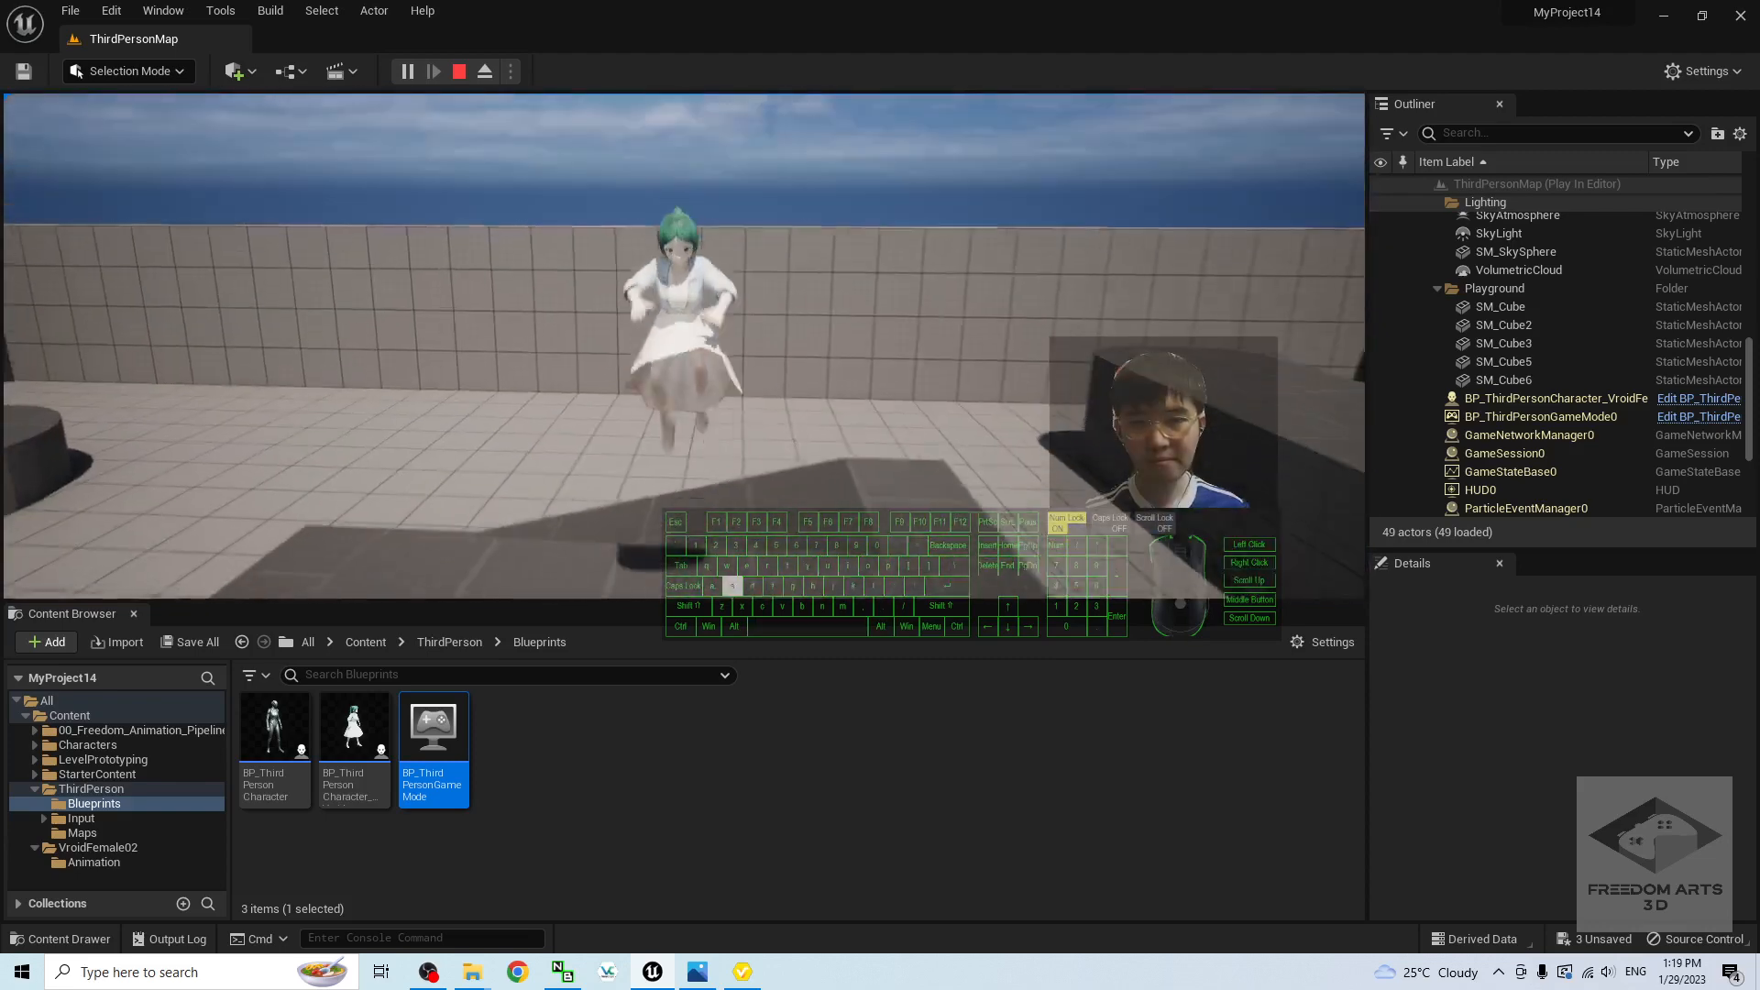
key(Escape)
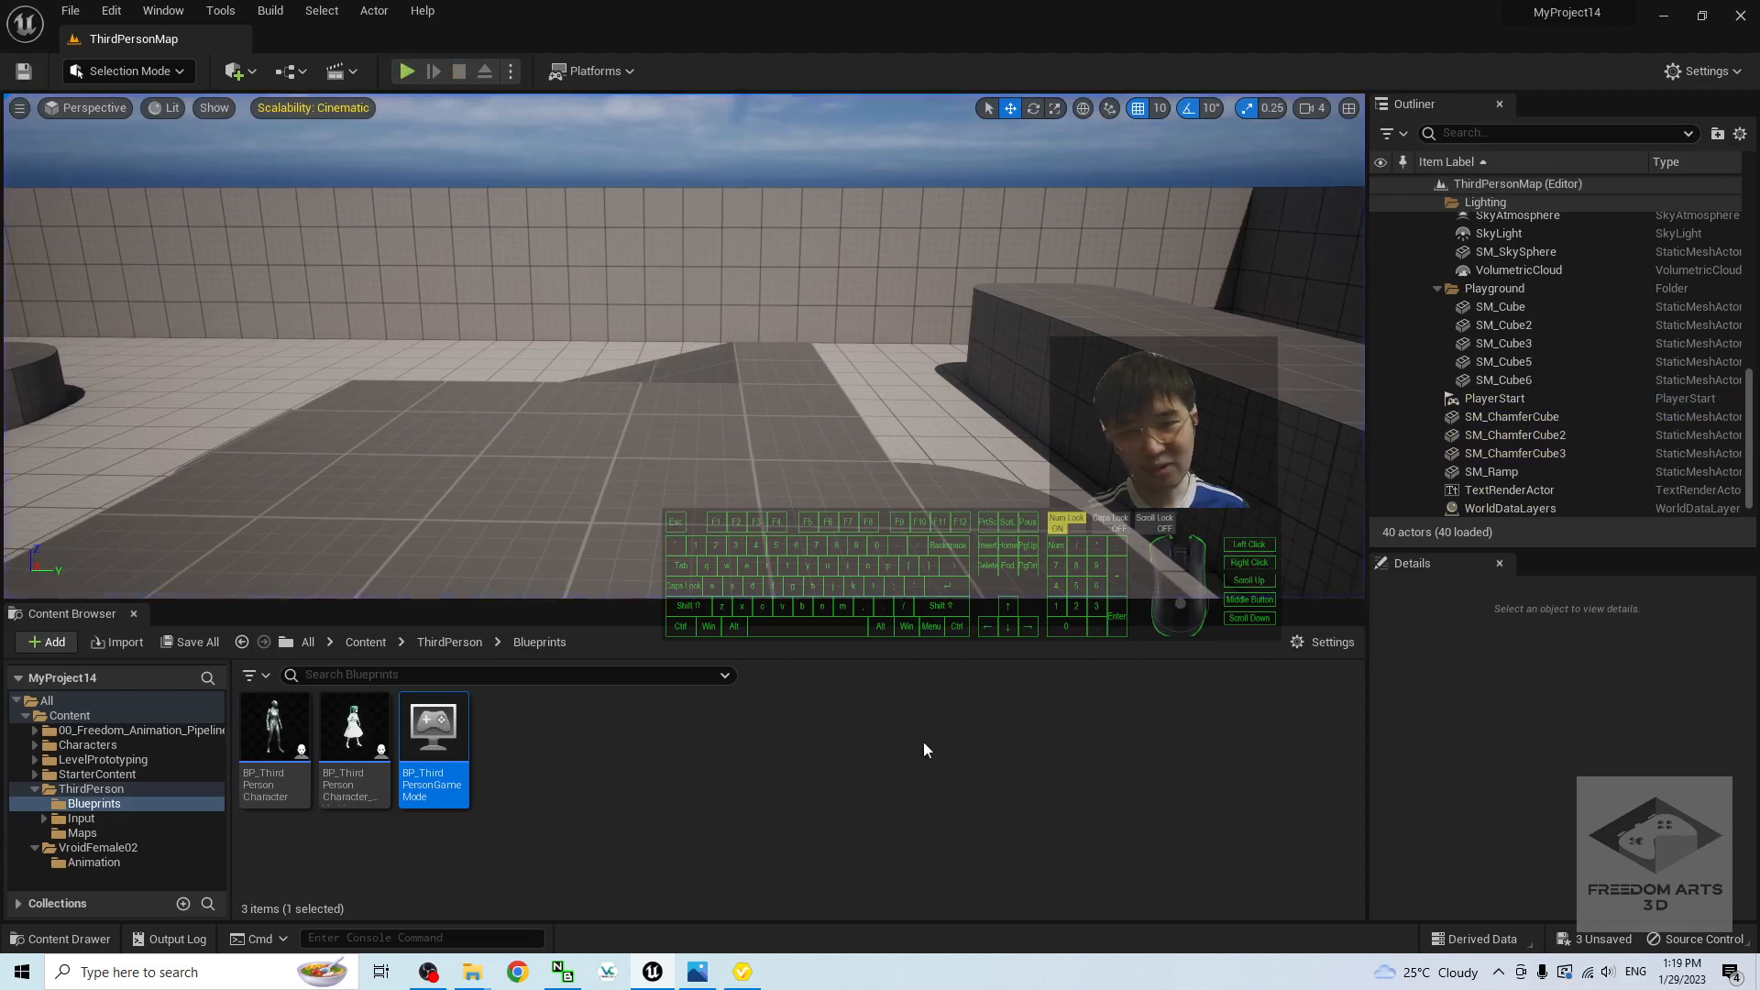
Step: Duplicate the BP_ThirdPersonCharacter_VroidFemale02 blueprint and name the copy BP_ThirdPersonCharacter_VroidFemale02_NPC
click(353, 734)
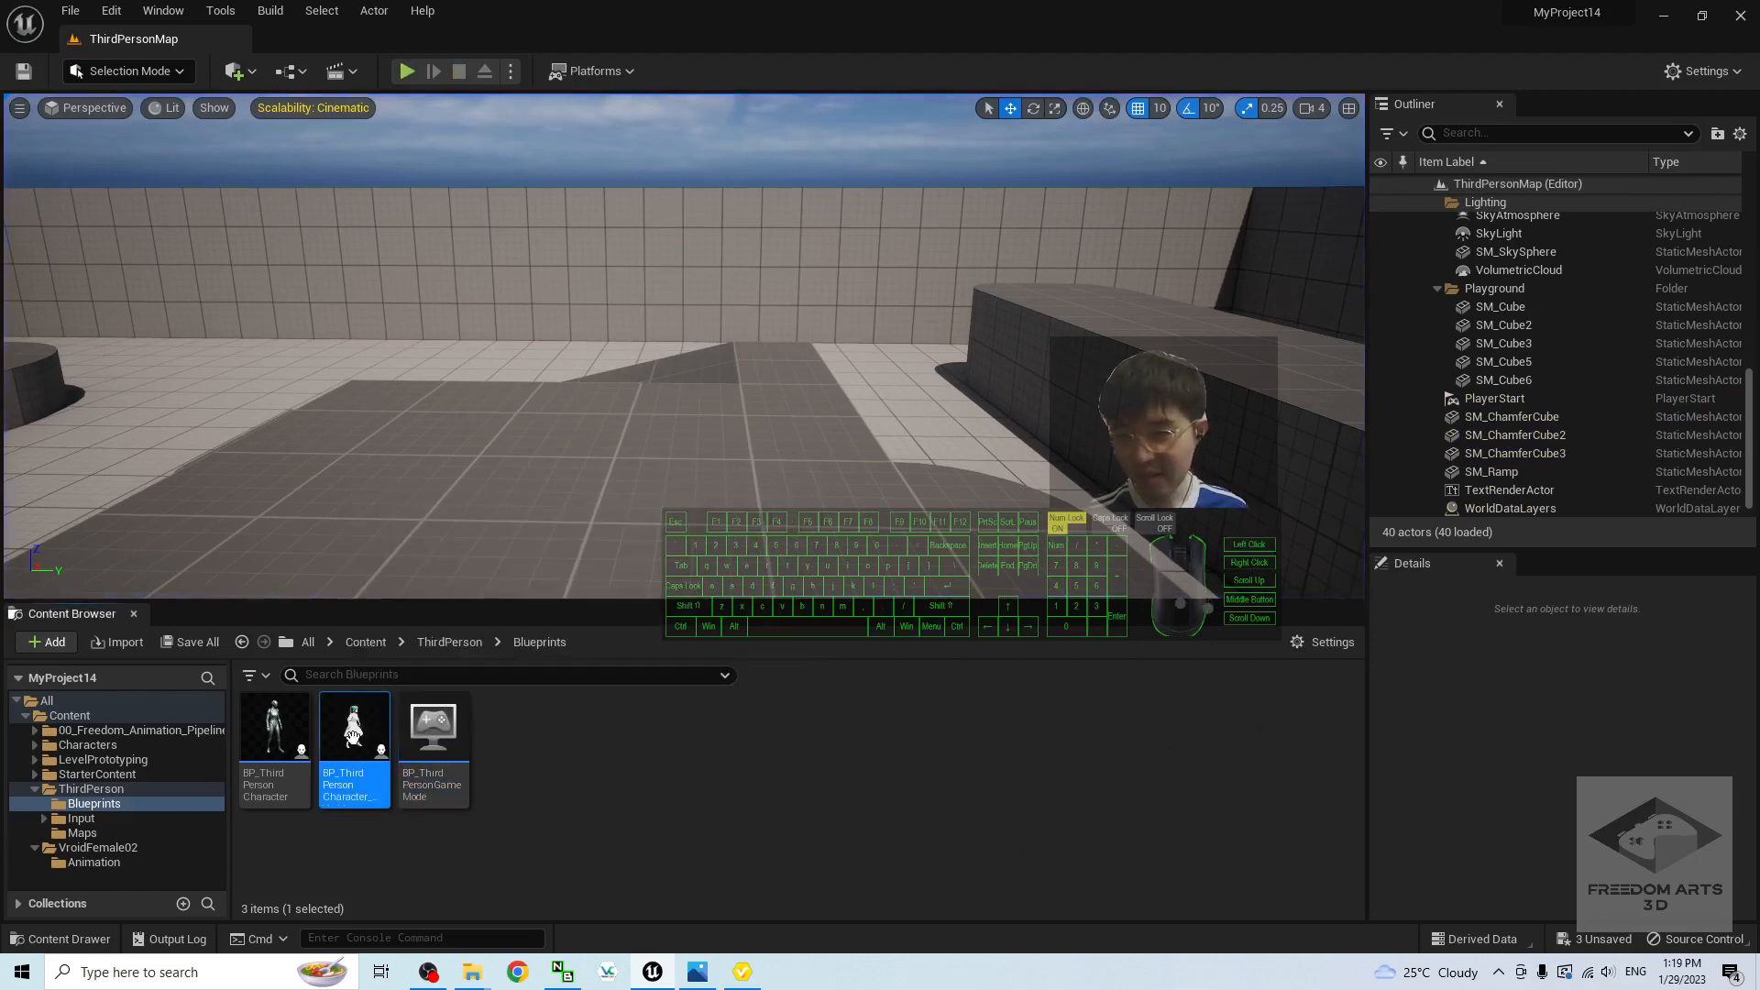
right_click(353, 734)
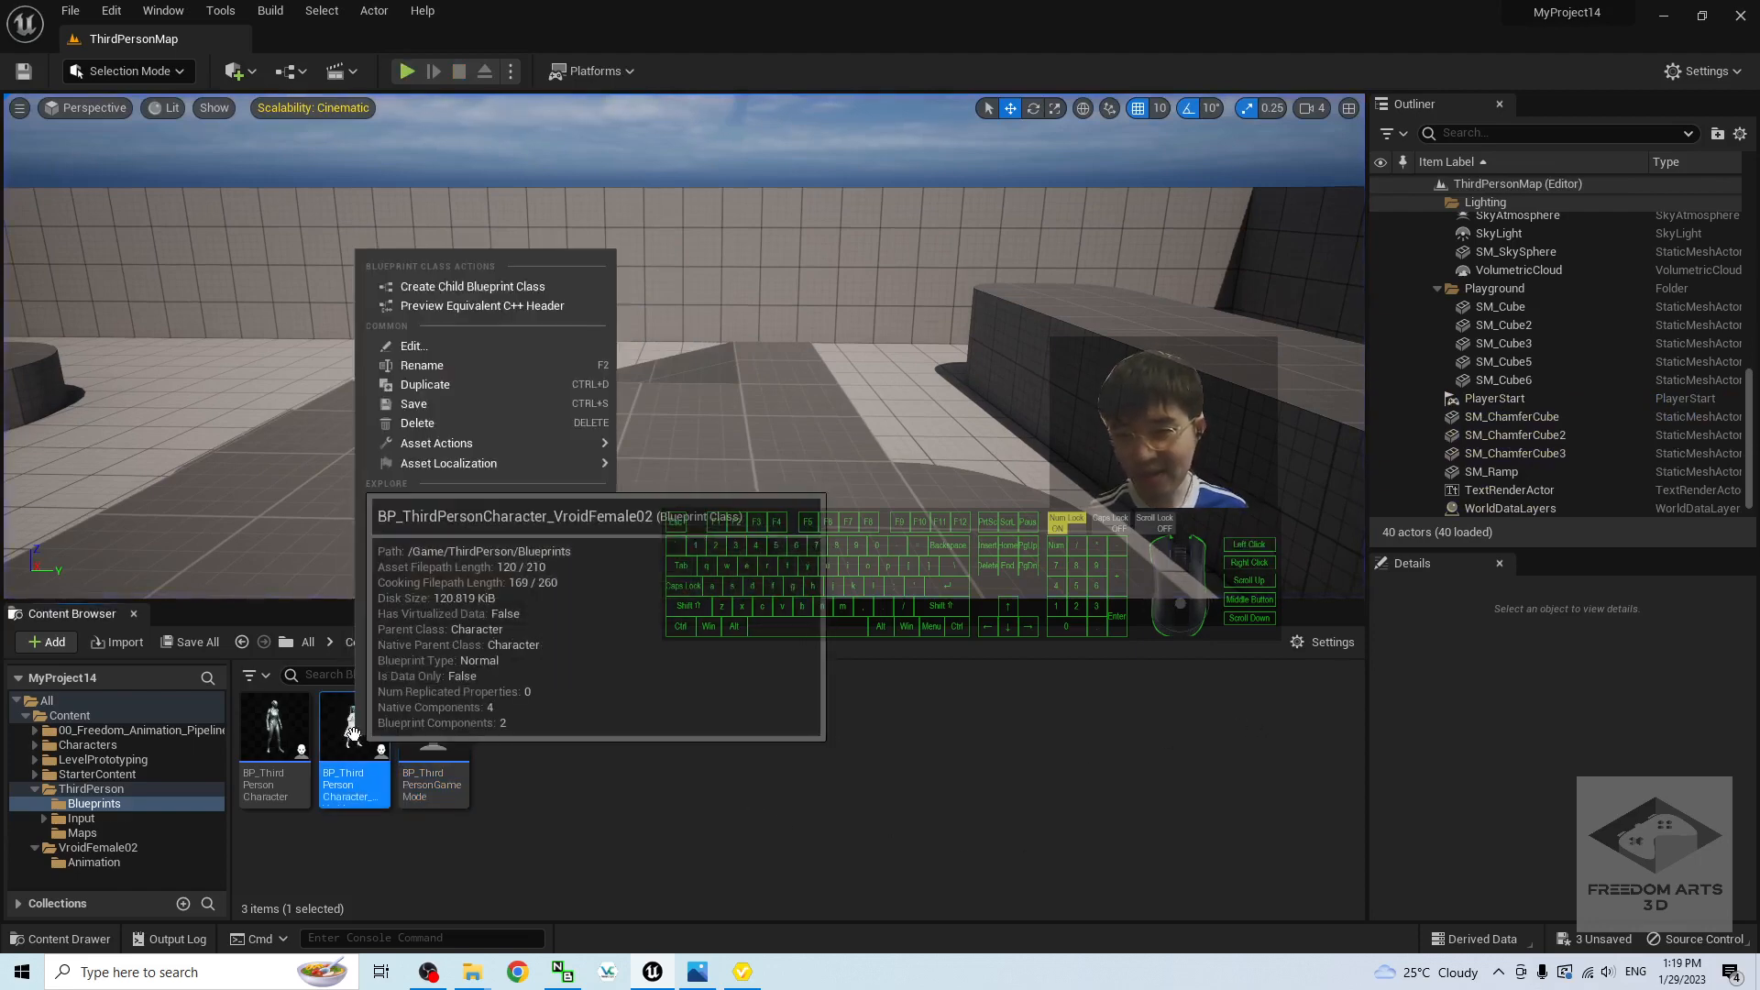
click(466, 382)
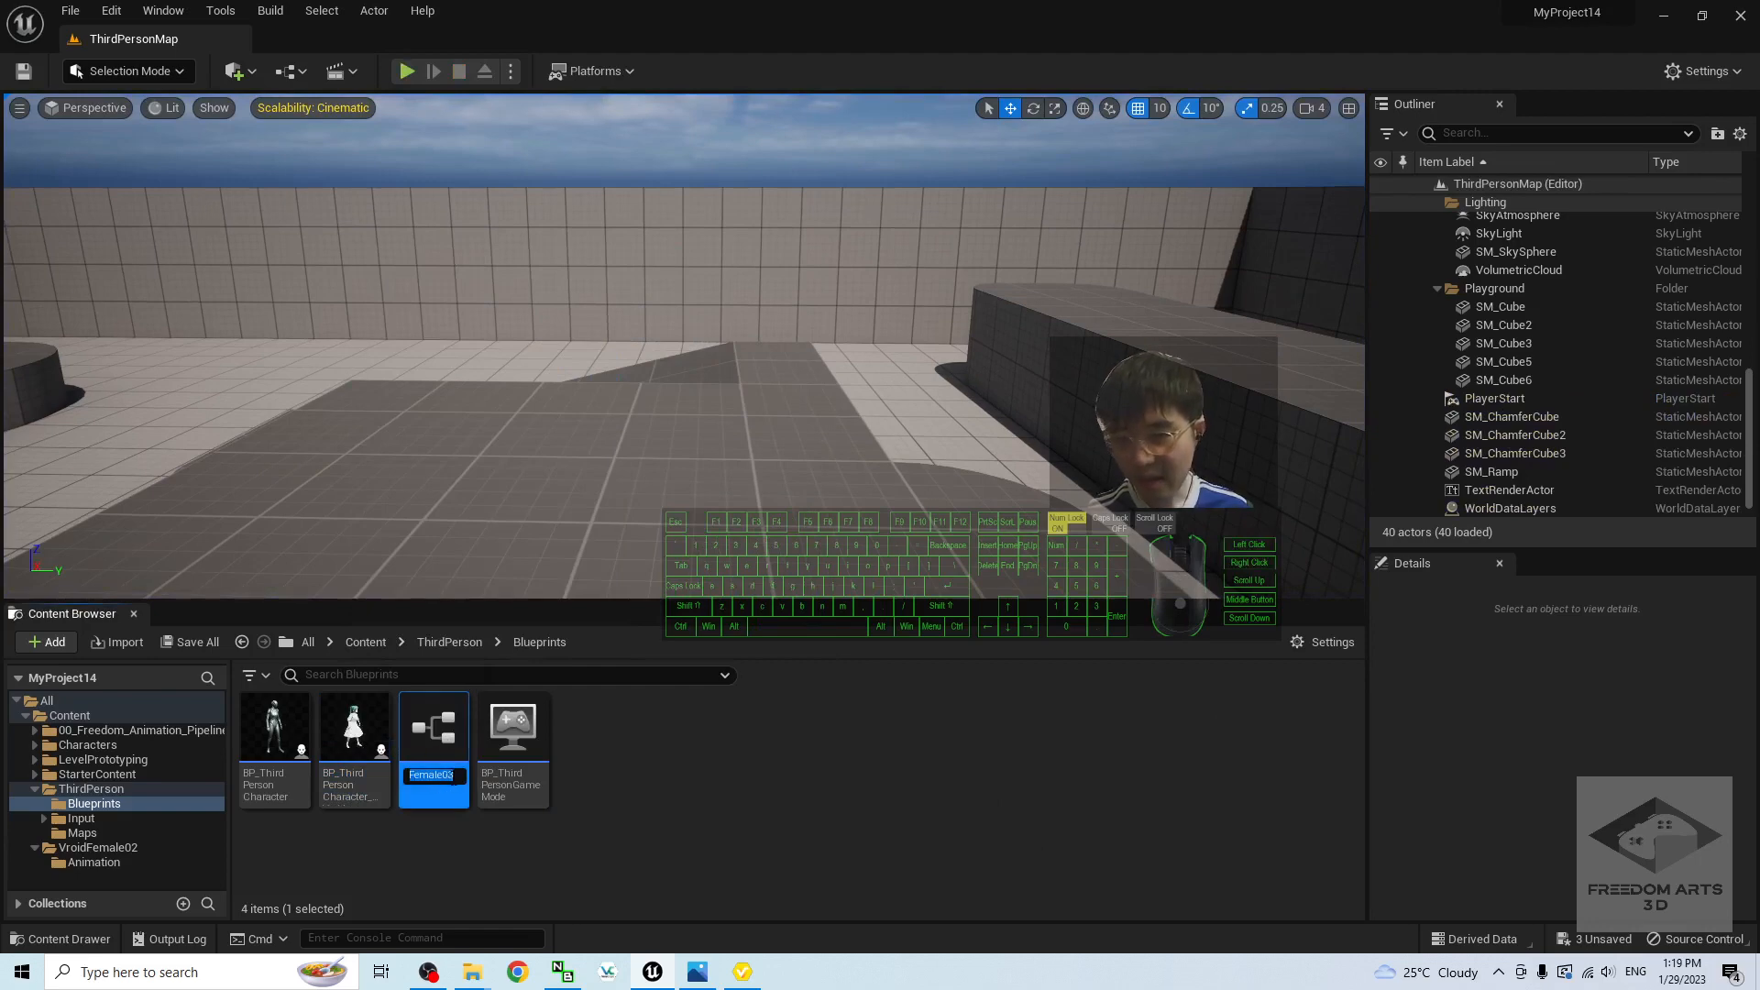
text(2)
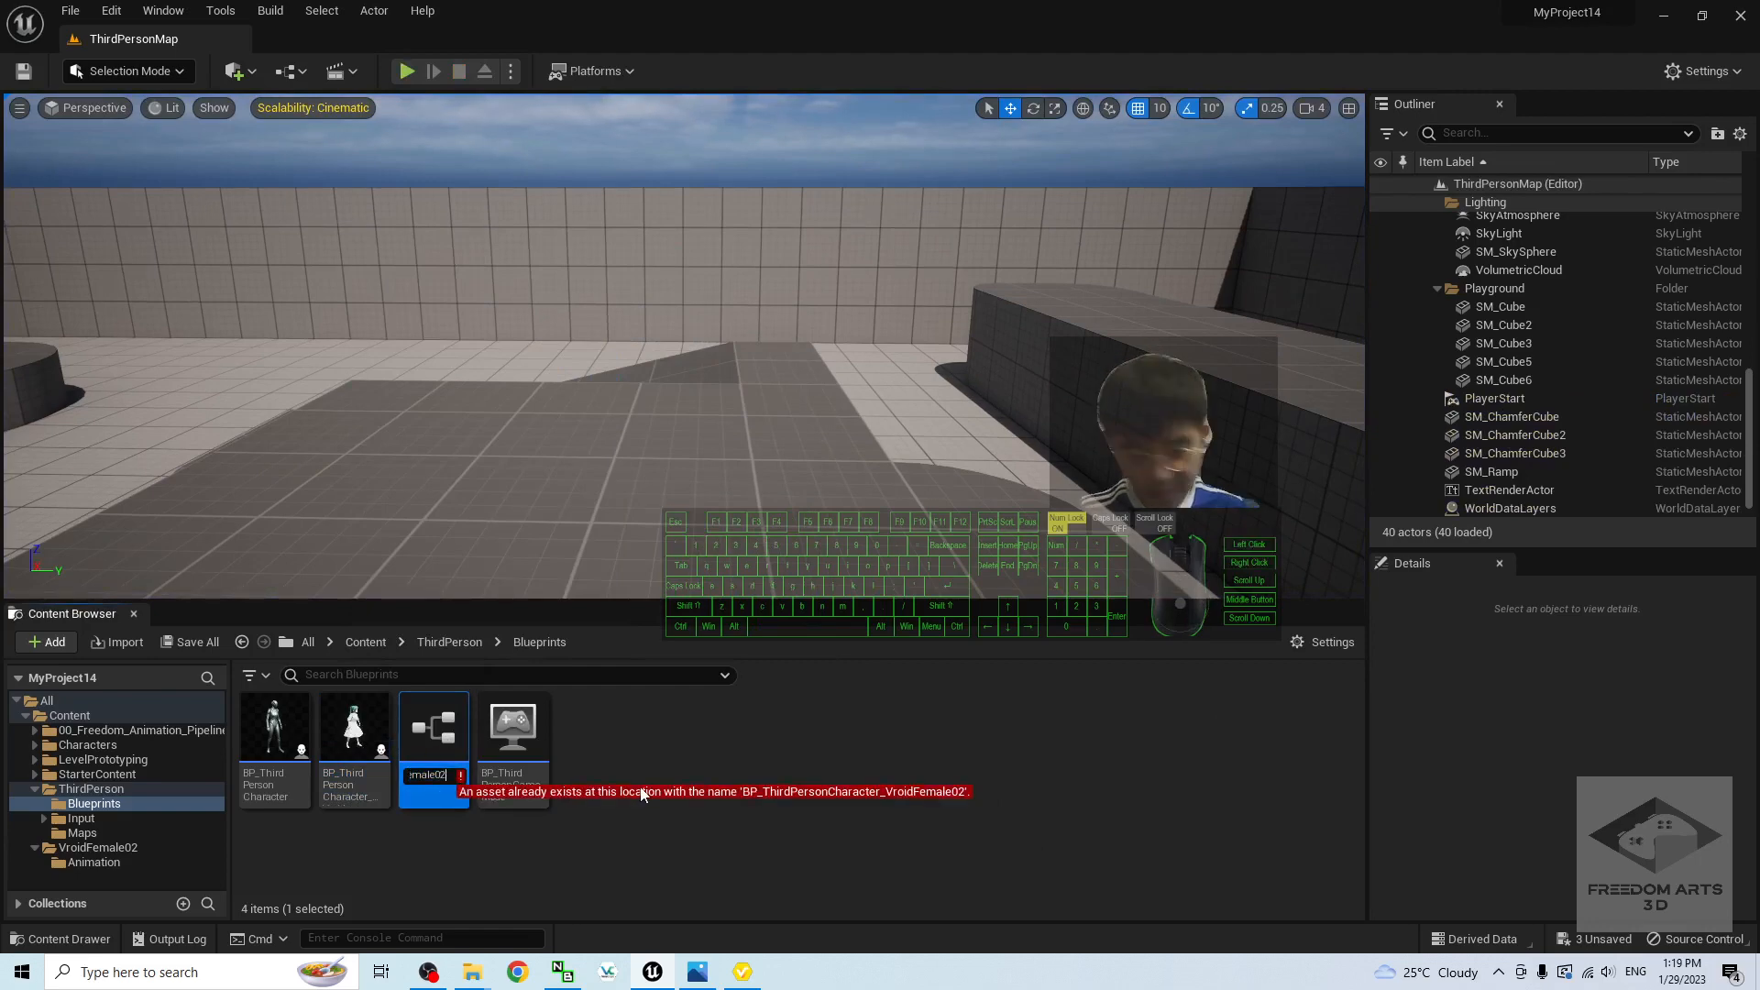
text(_NPC)
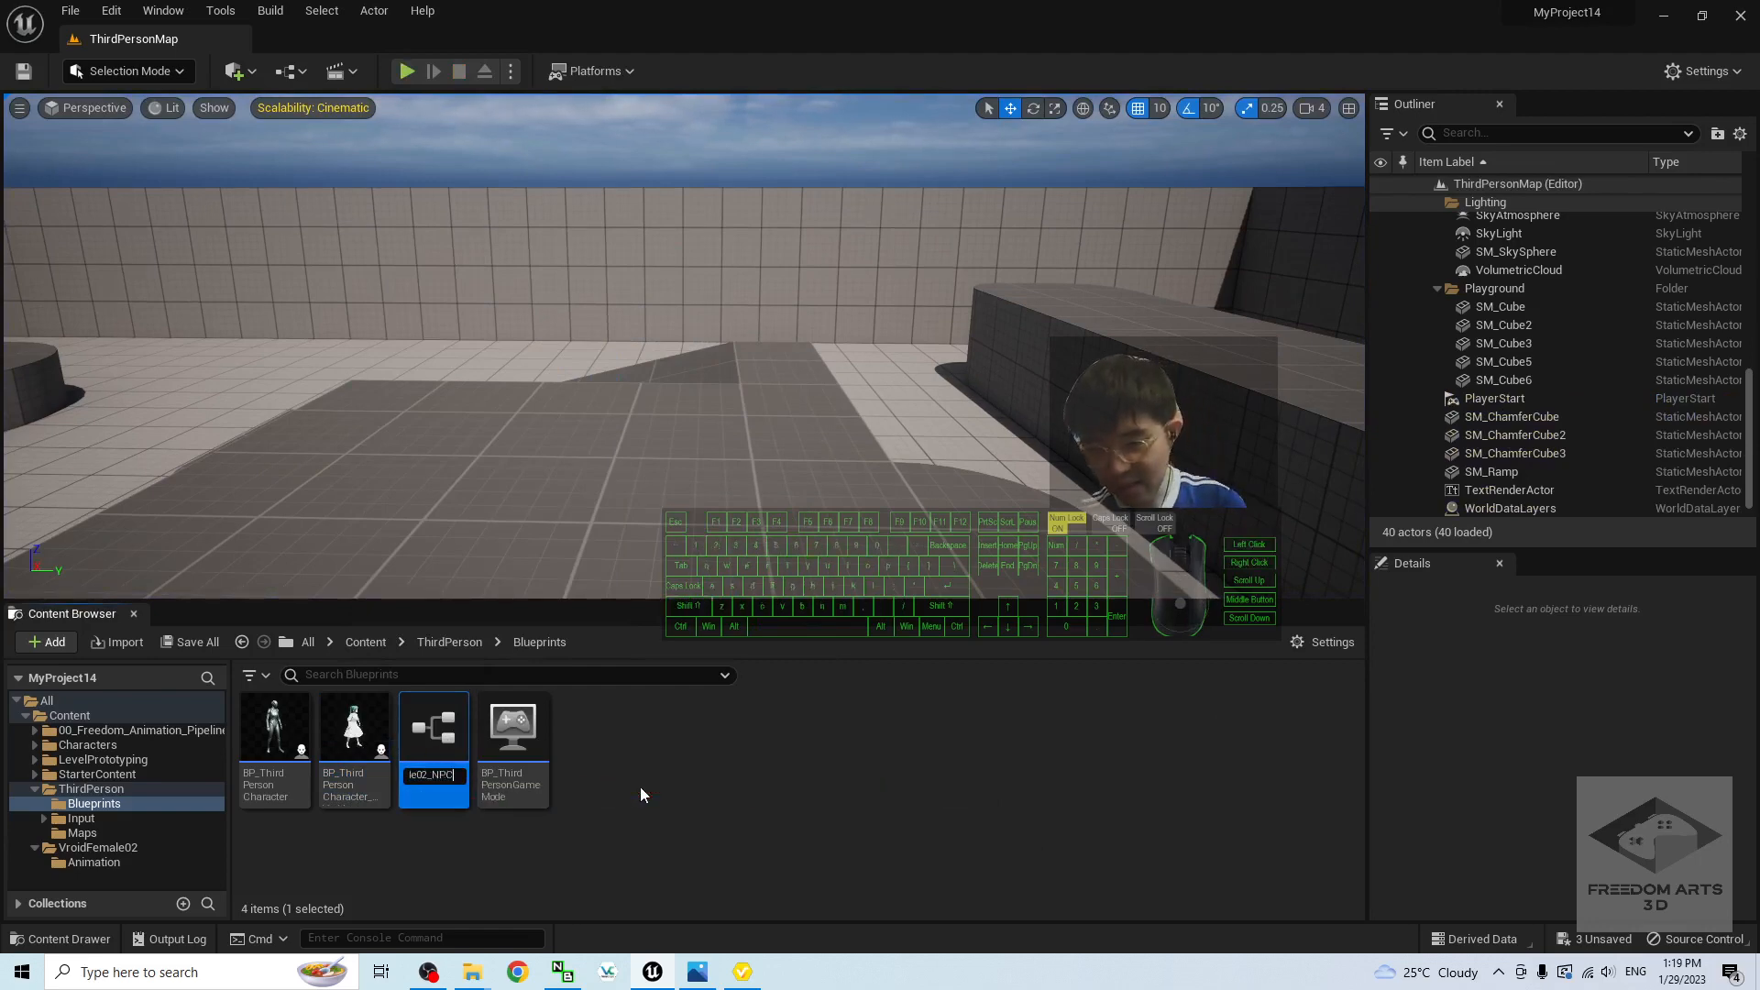
key(Return)
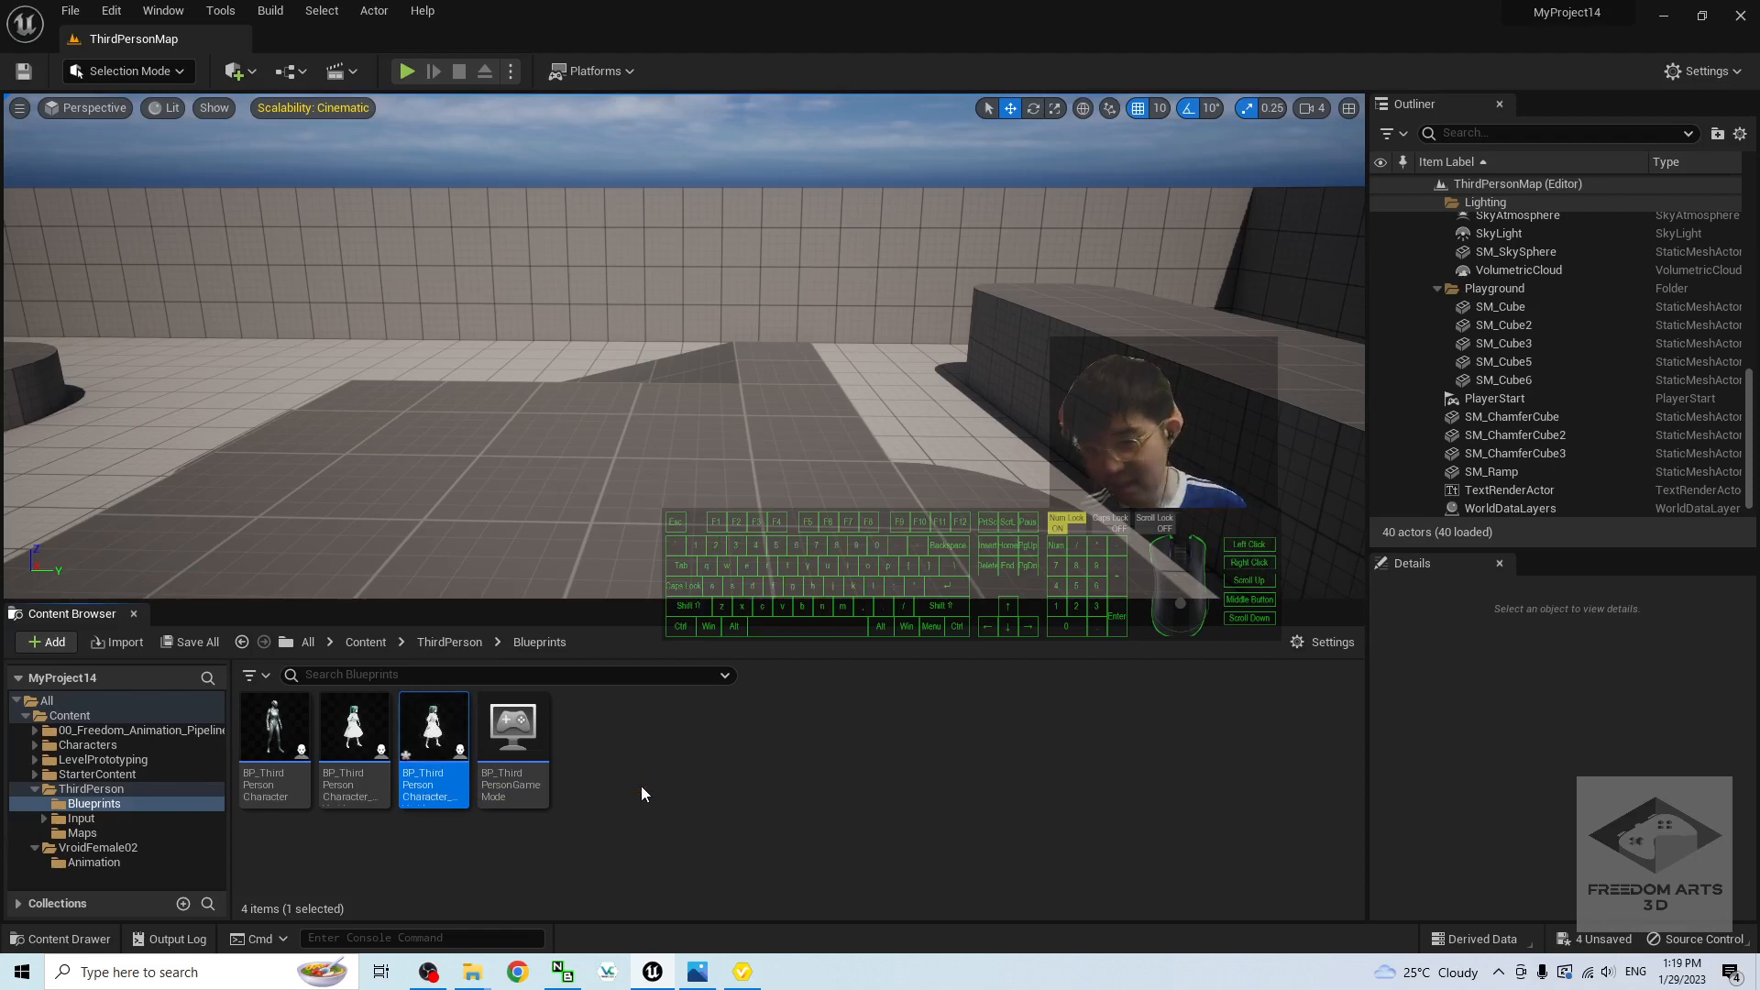
Step: Place the BP_ThirdPersonCharacter_VroidFemale02_NPC character on the raised platform in the level and rotate it about 130° around Z
double_click(426, 734)
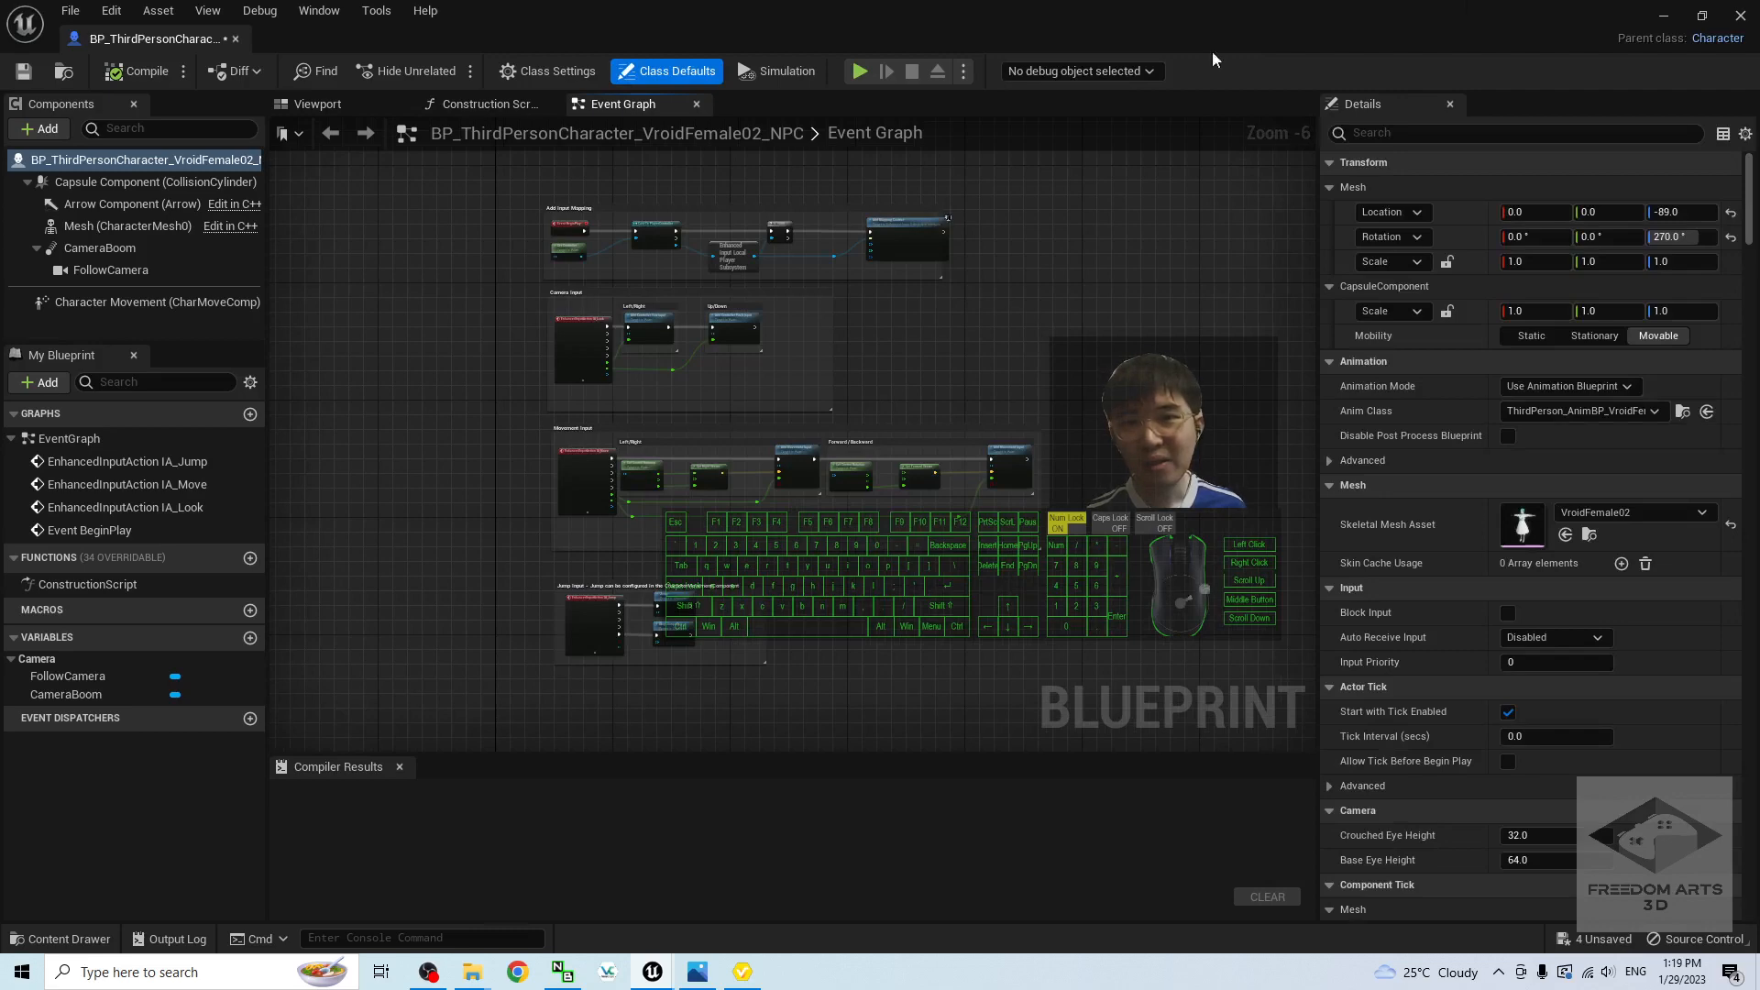
click(1739, 14)
drag(437, 752, 665, 442)
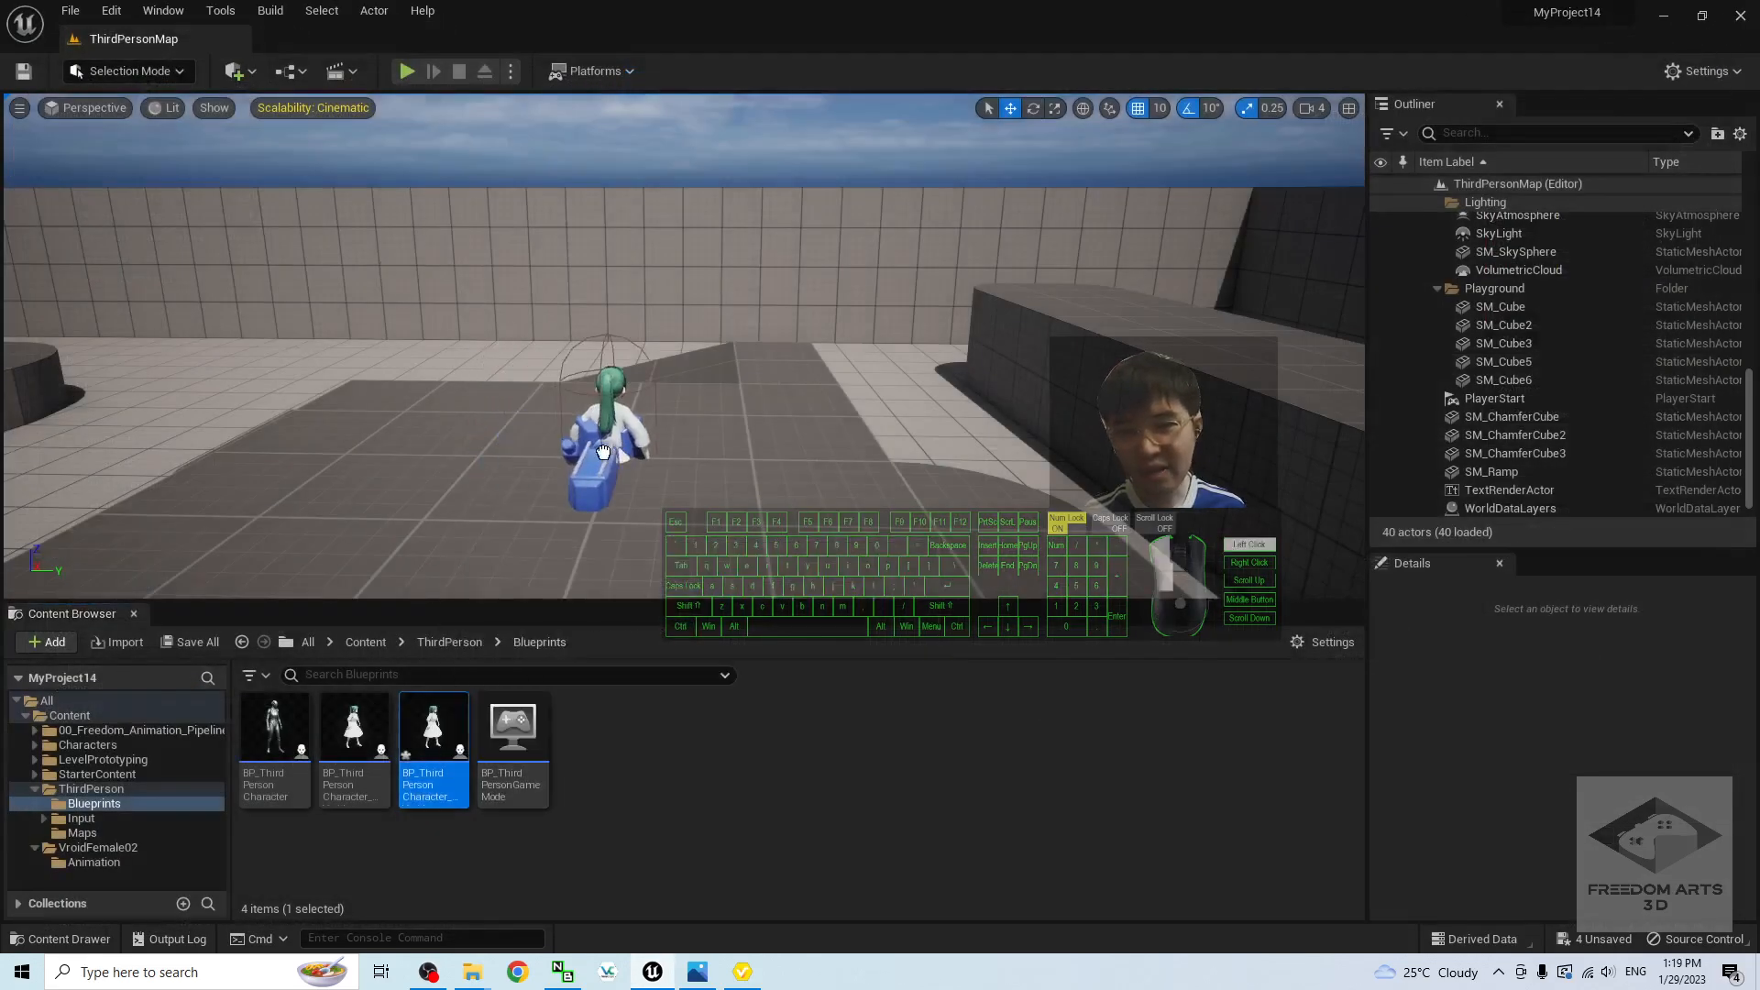
key(e)
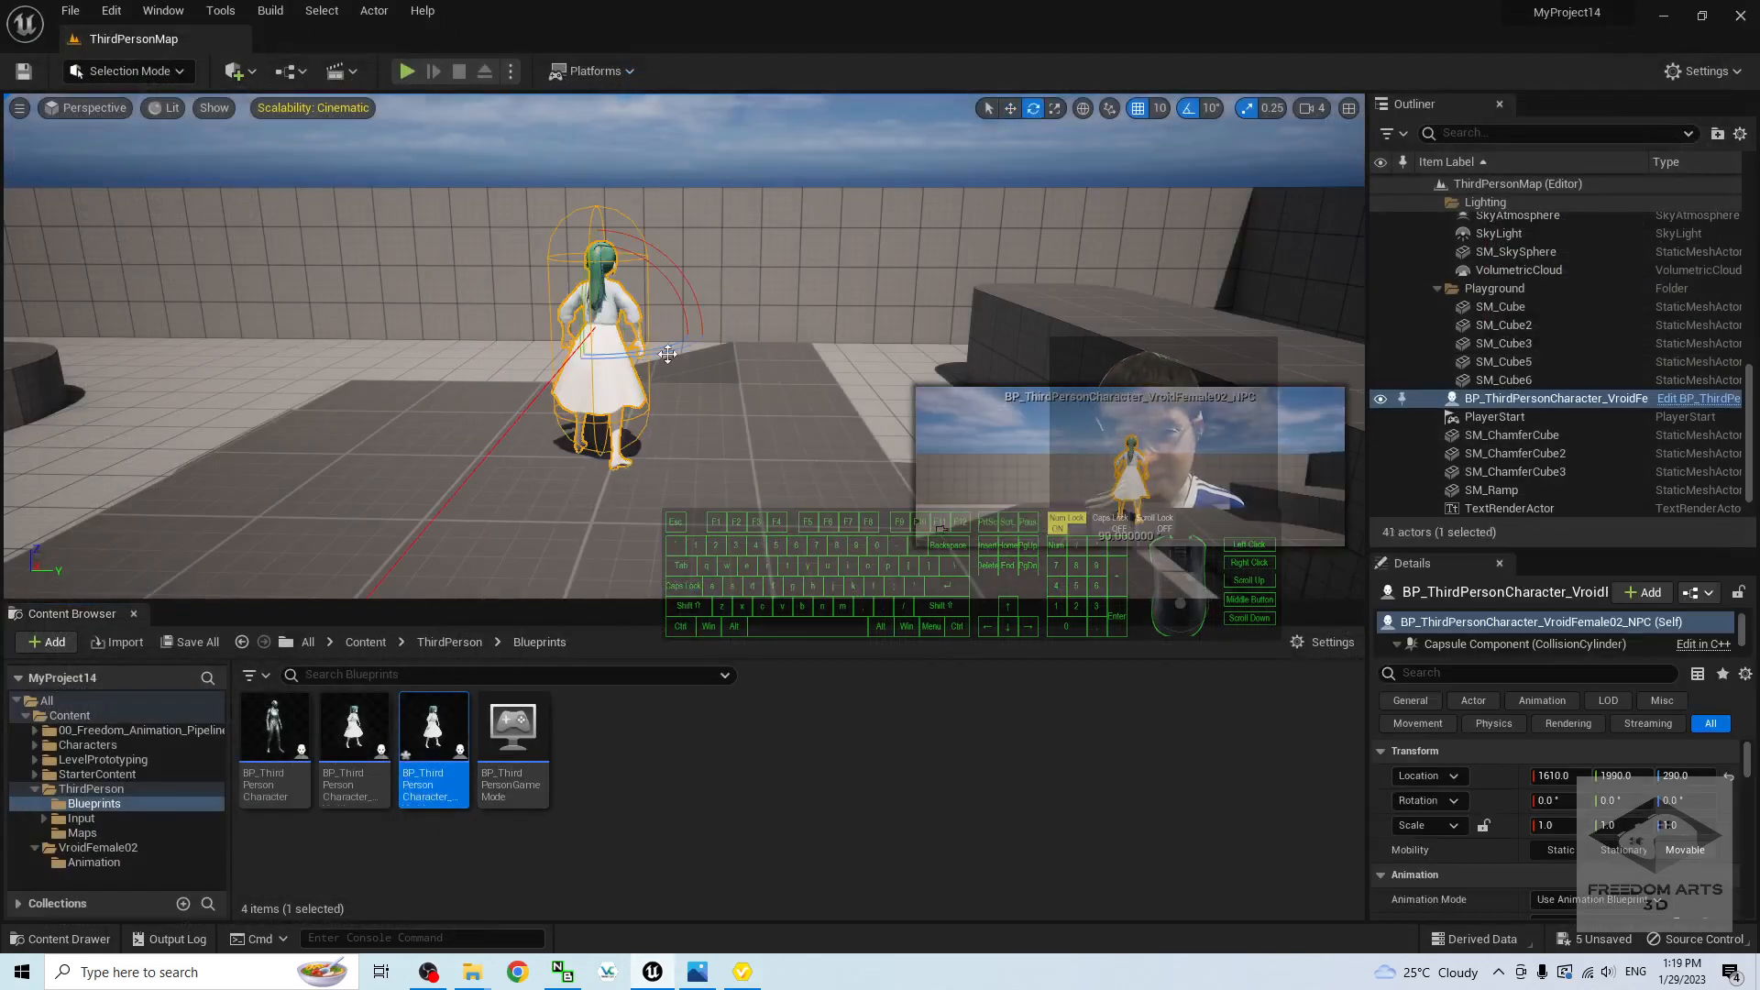
drag(642, 352, 495, 357)
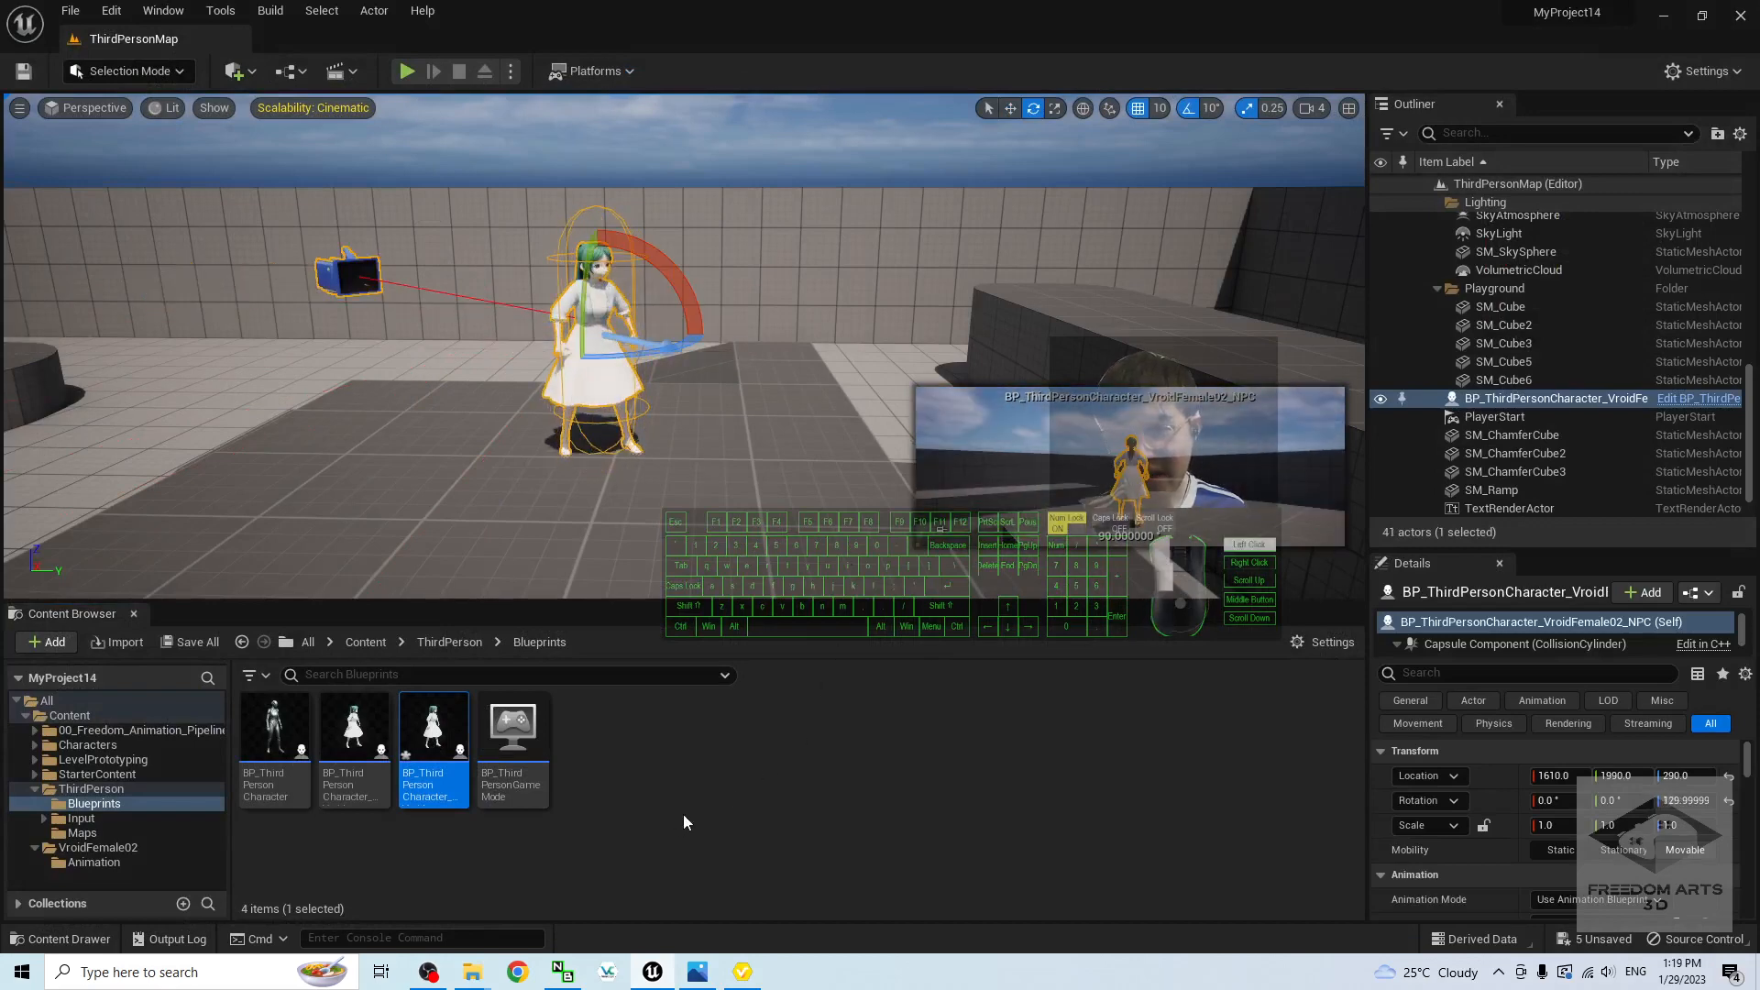
Step: Examine the event graph of BP_ThirdPersonCharacter_VroidFemale02_NPC around the jump input nodes, and close the blueprint
double_click(431, 713)
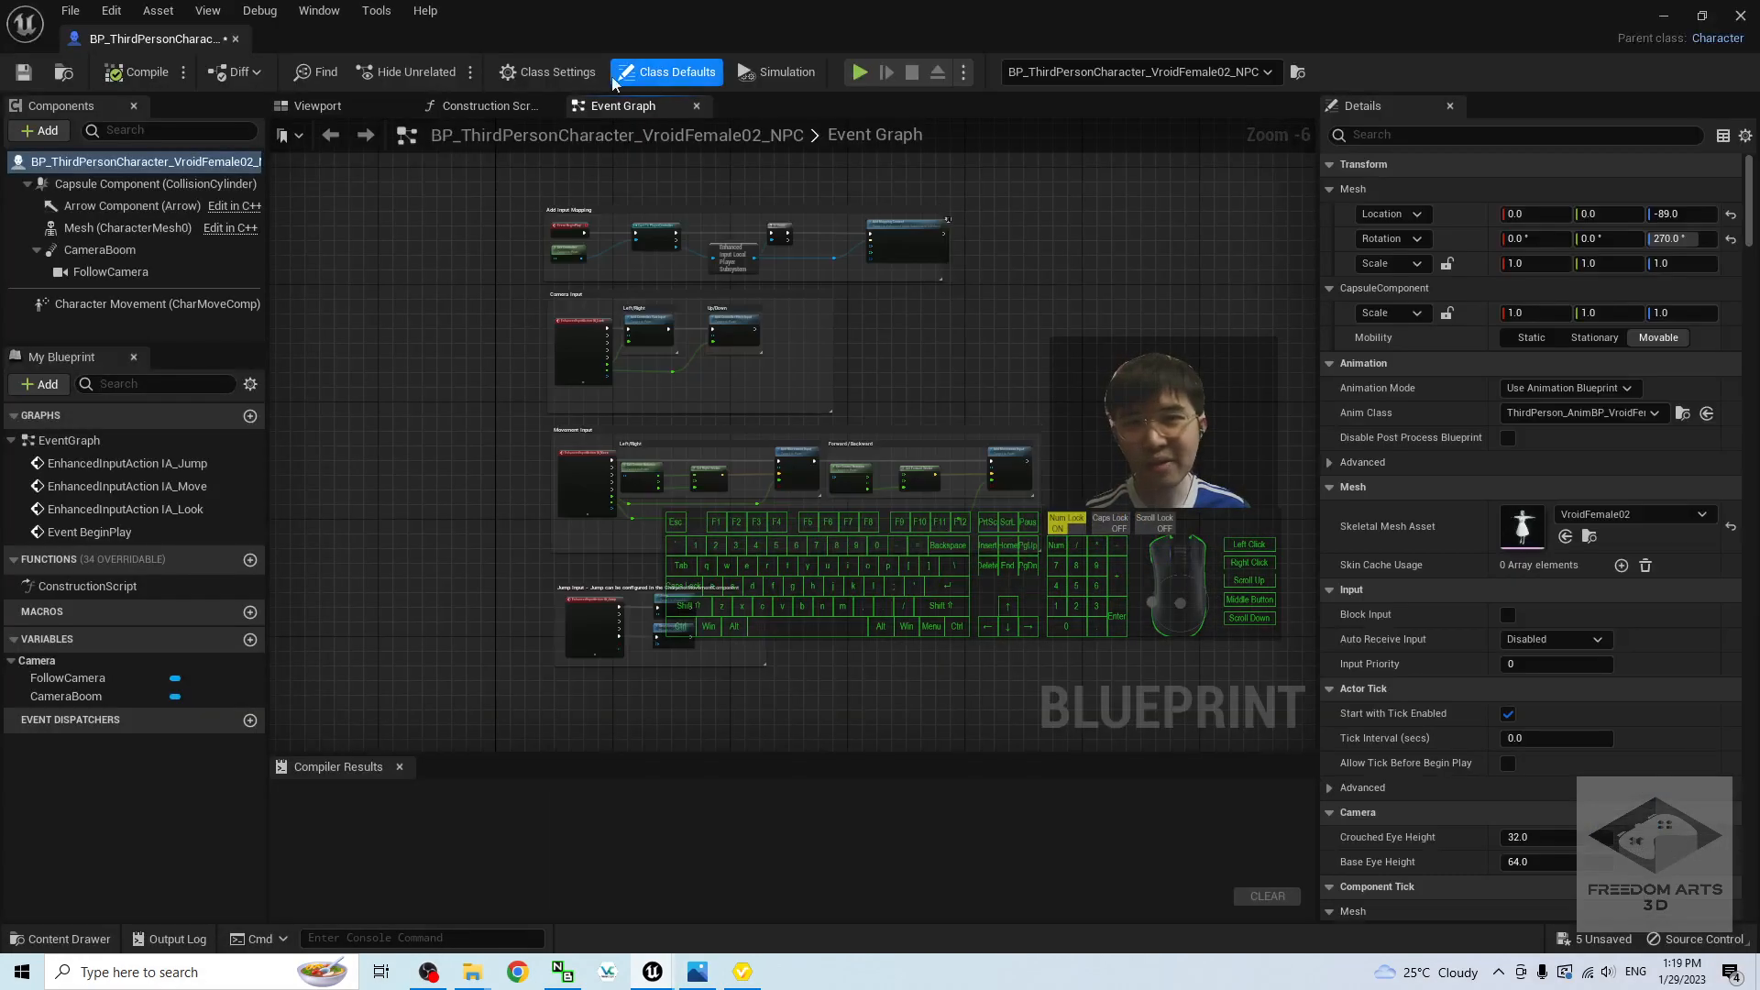
click(480, 106)
click(597, 106)
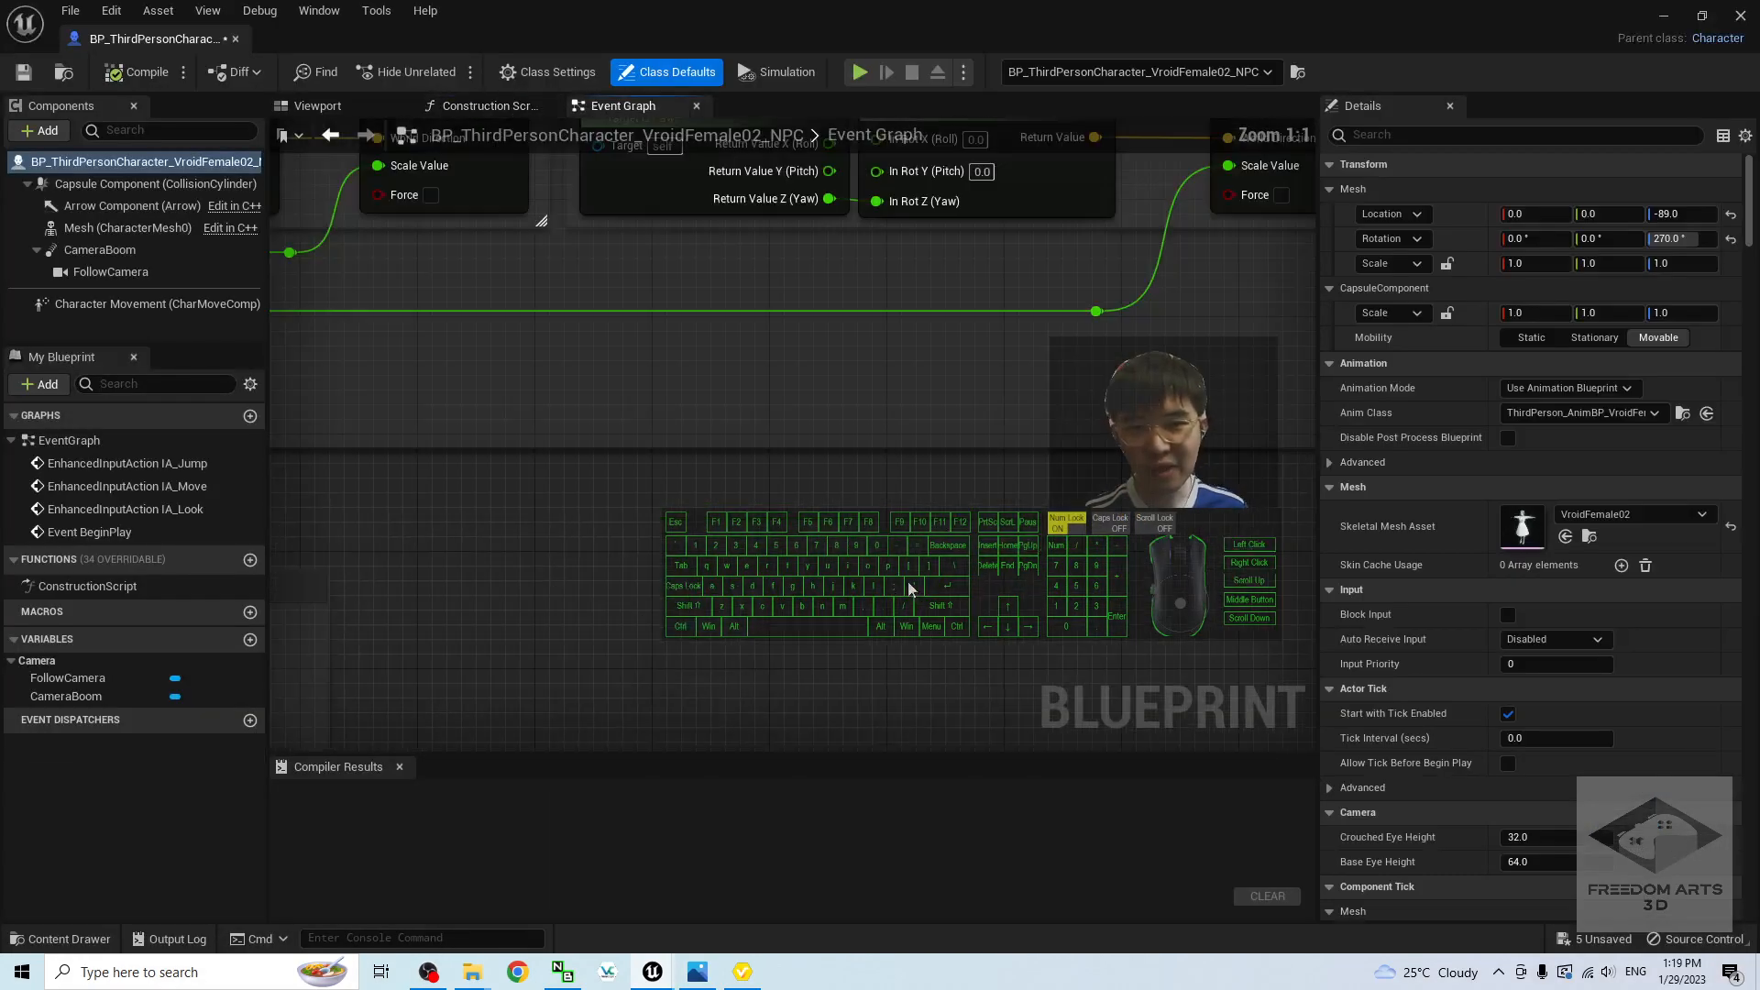
right_drag(770, 588, 1003, 326)
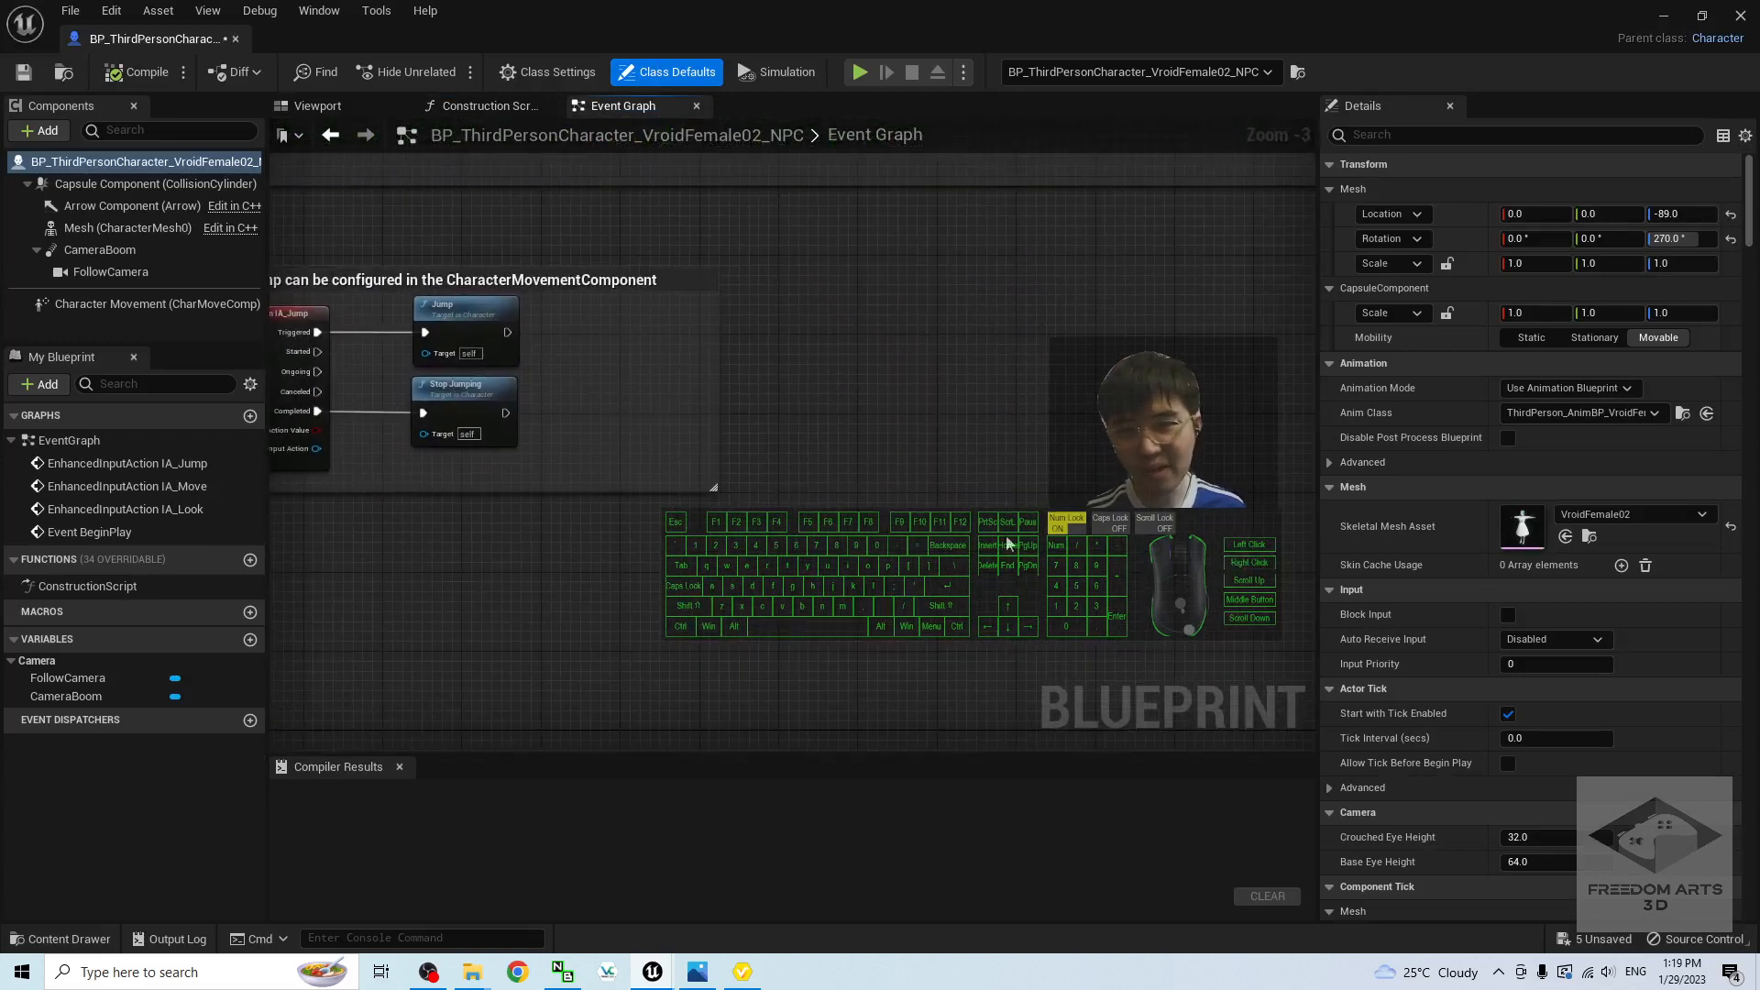
right_drag(377, 683, 572, 518)
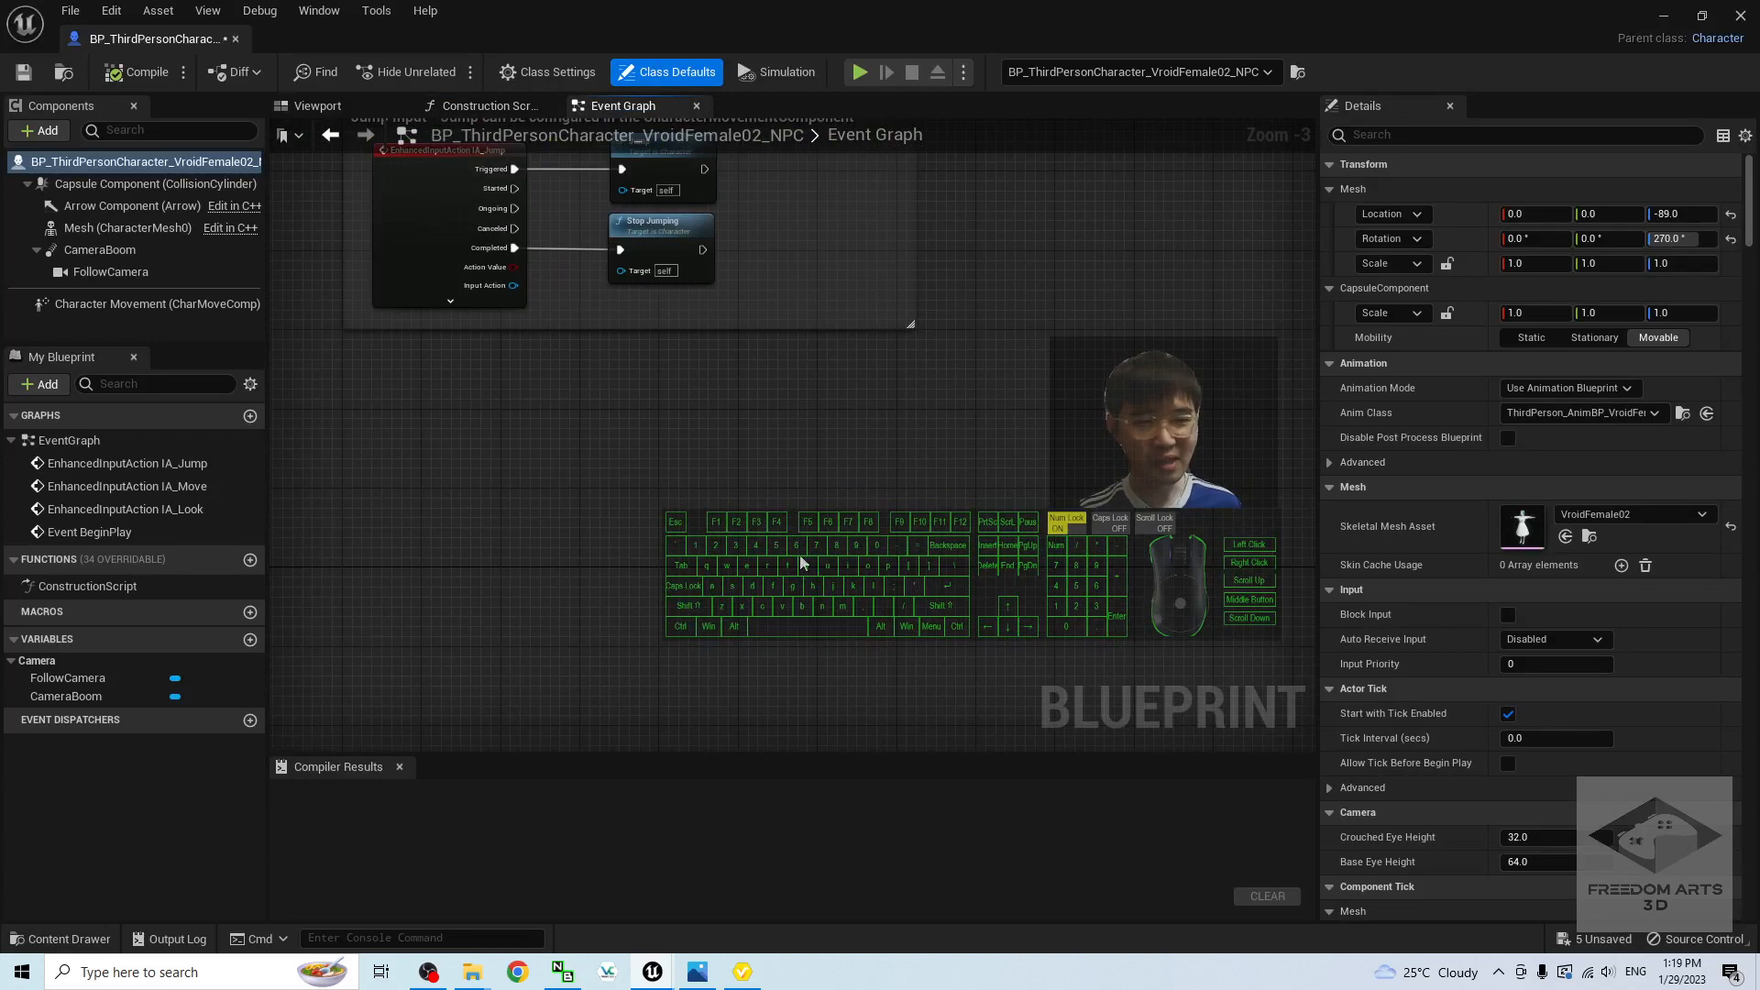
right_drag(1074, 476, 812, 738)
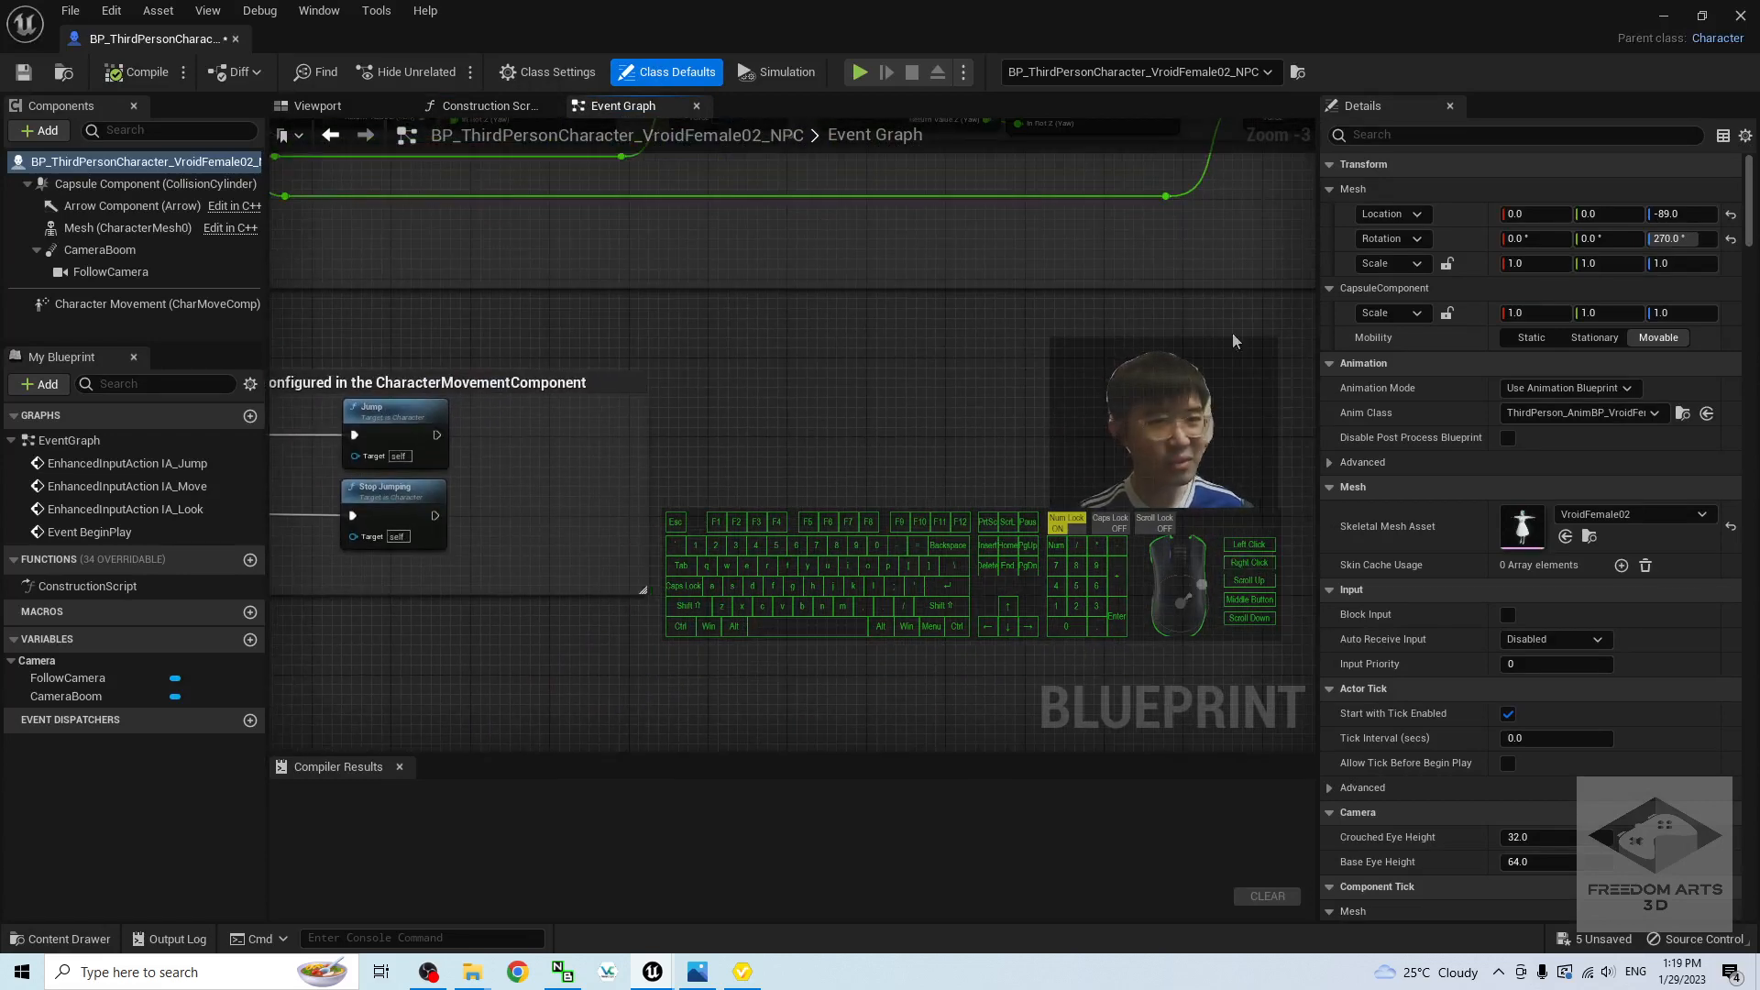
right_drag(883, 416, 867, 389)
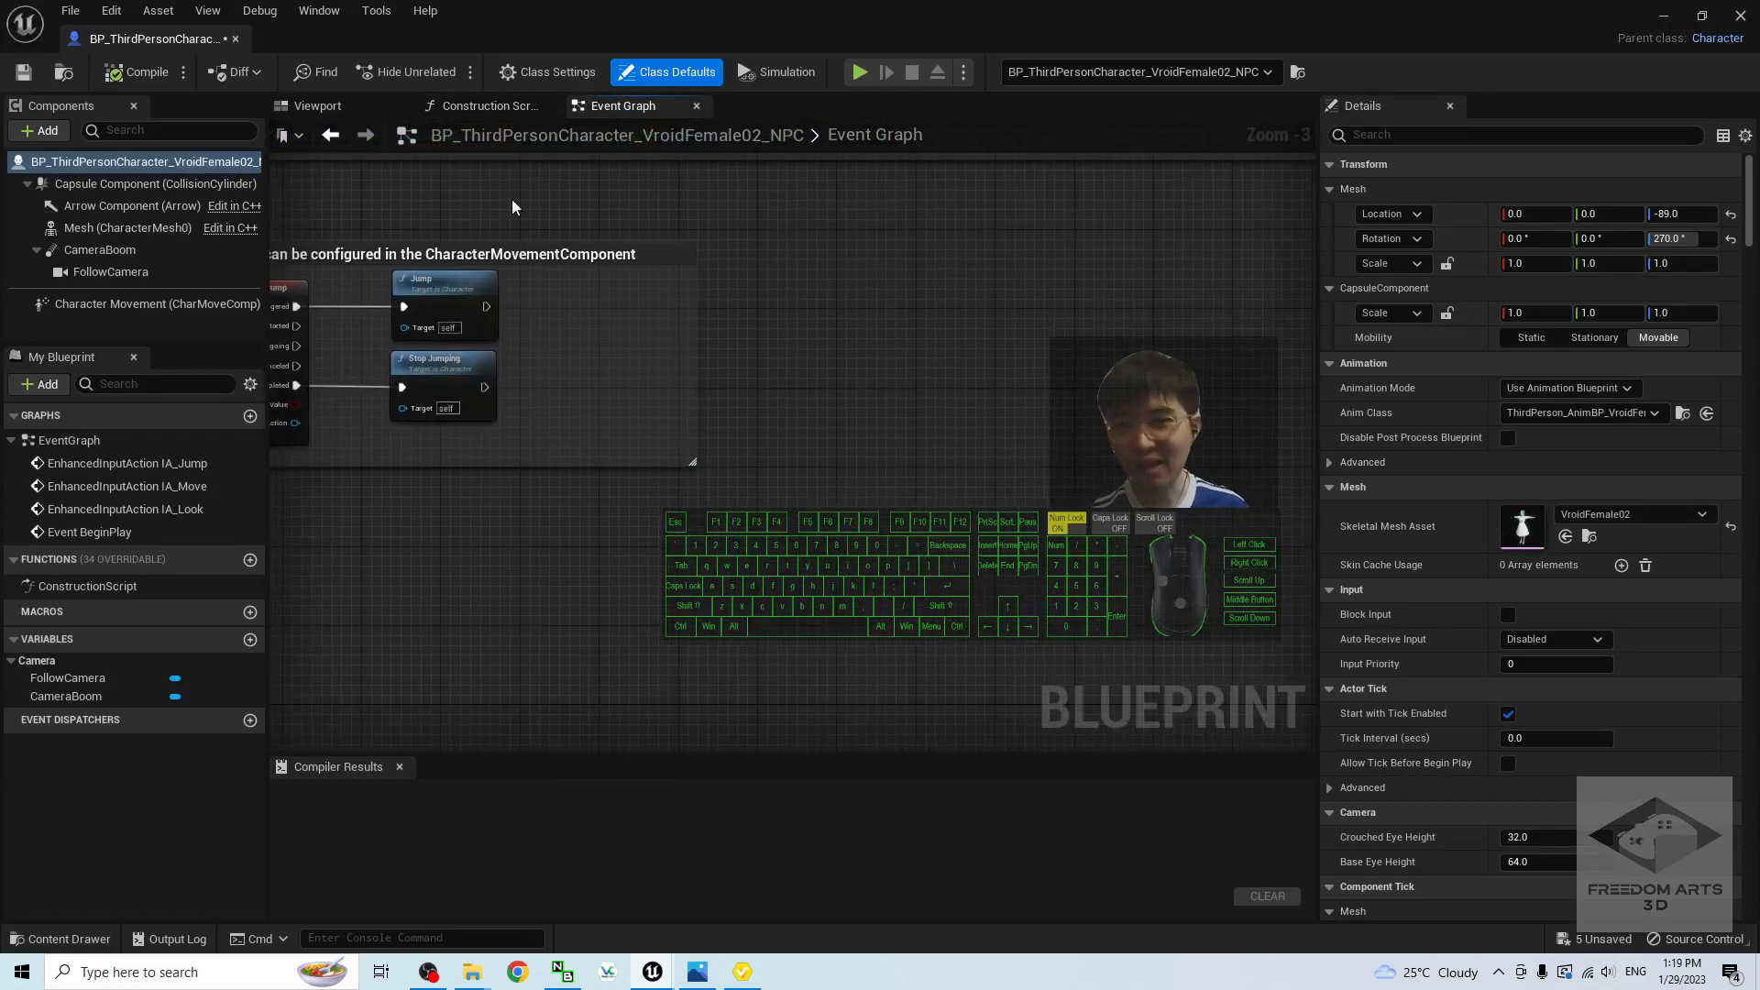
click(486, 105)
click(619, 106)
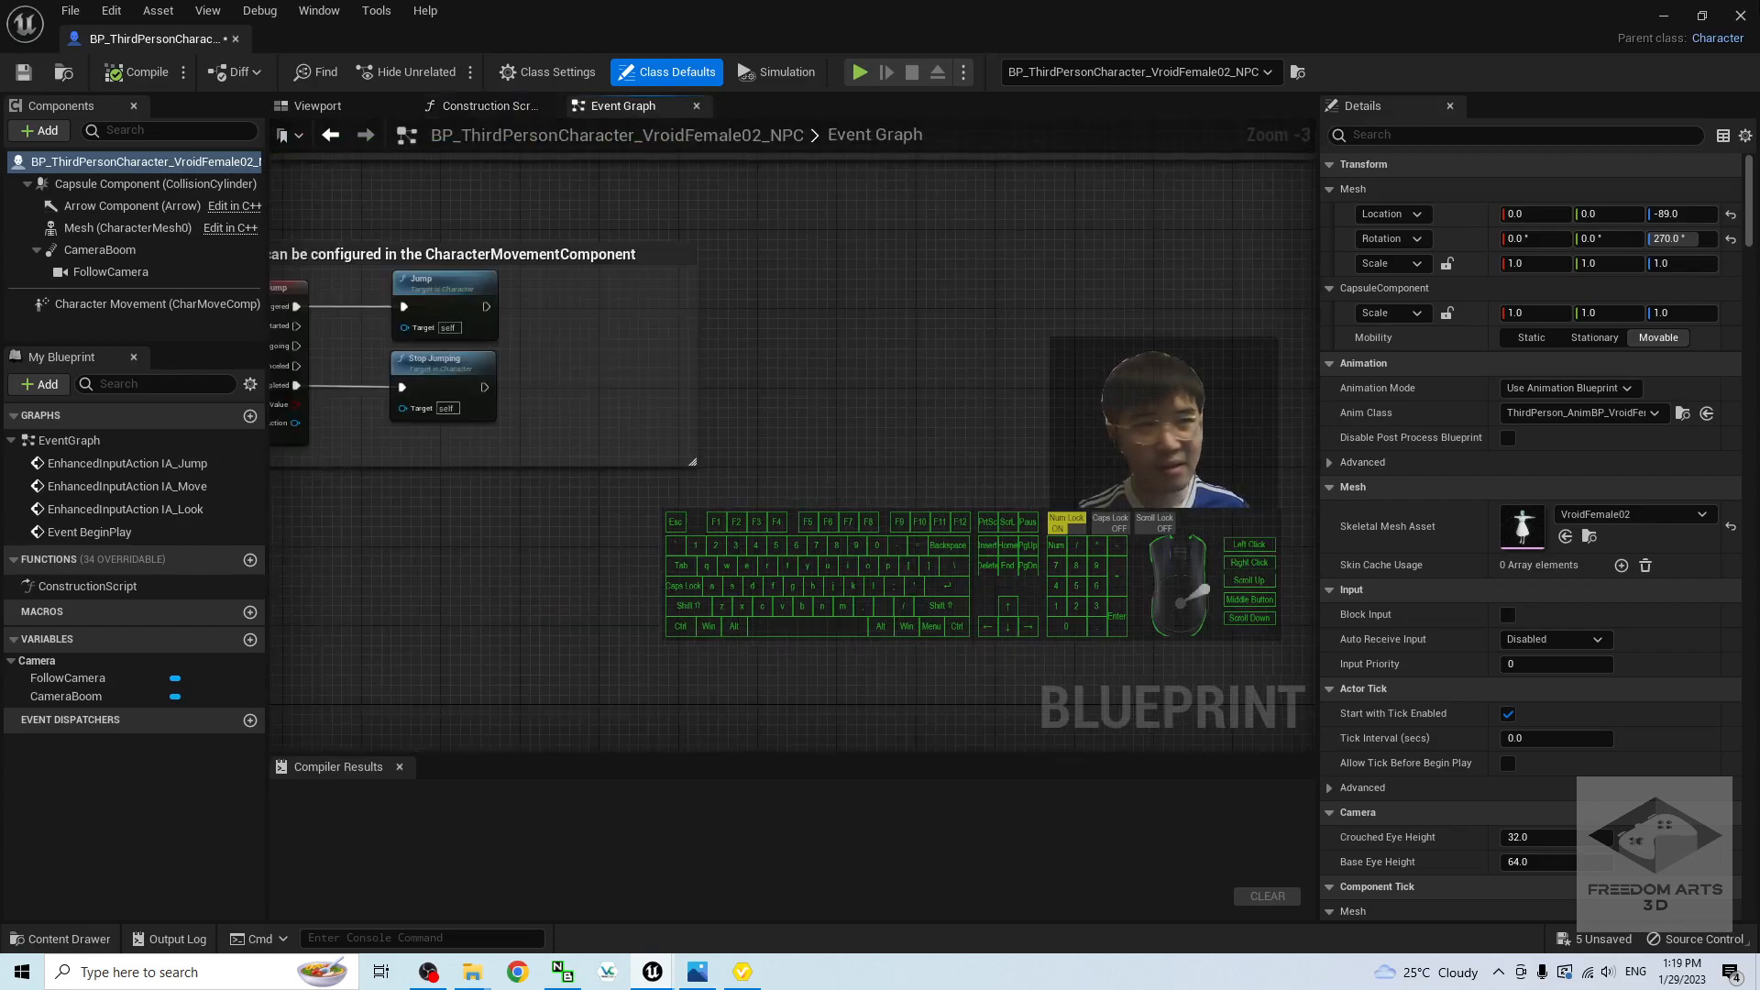
click(1741, 17)
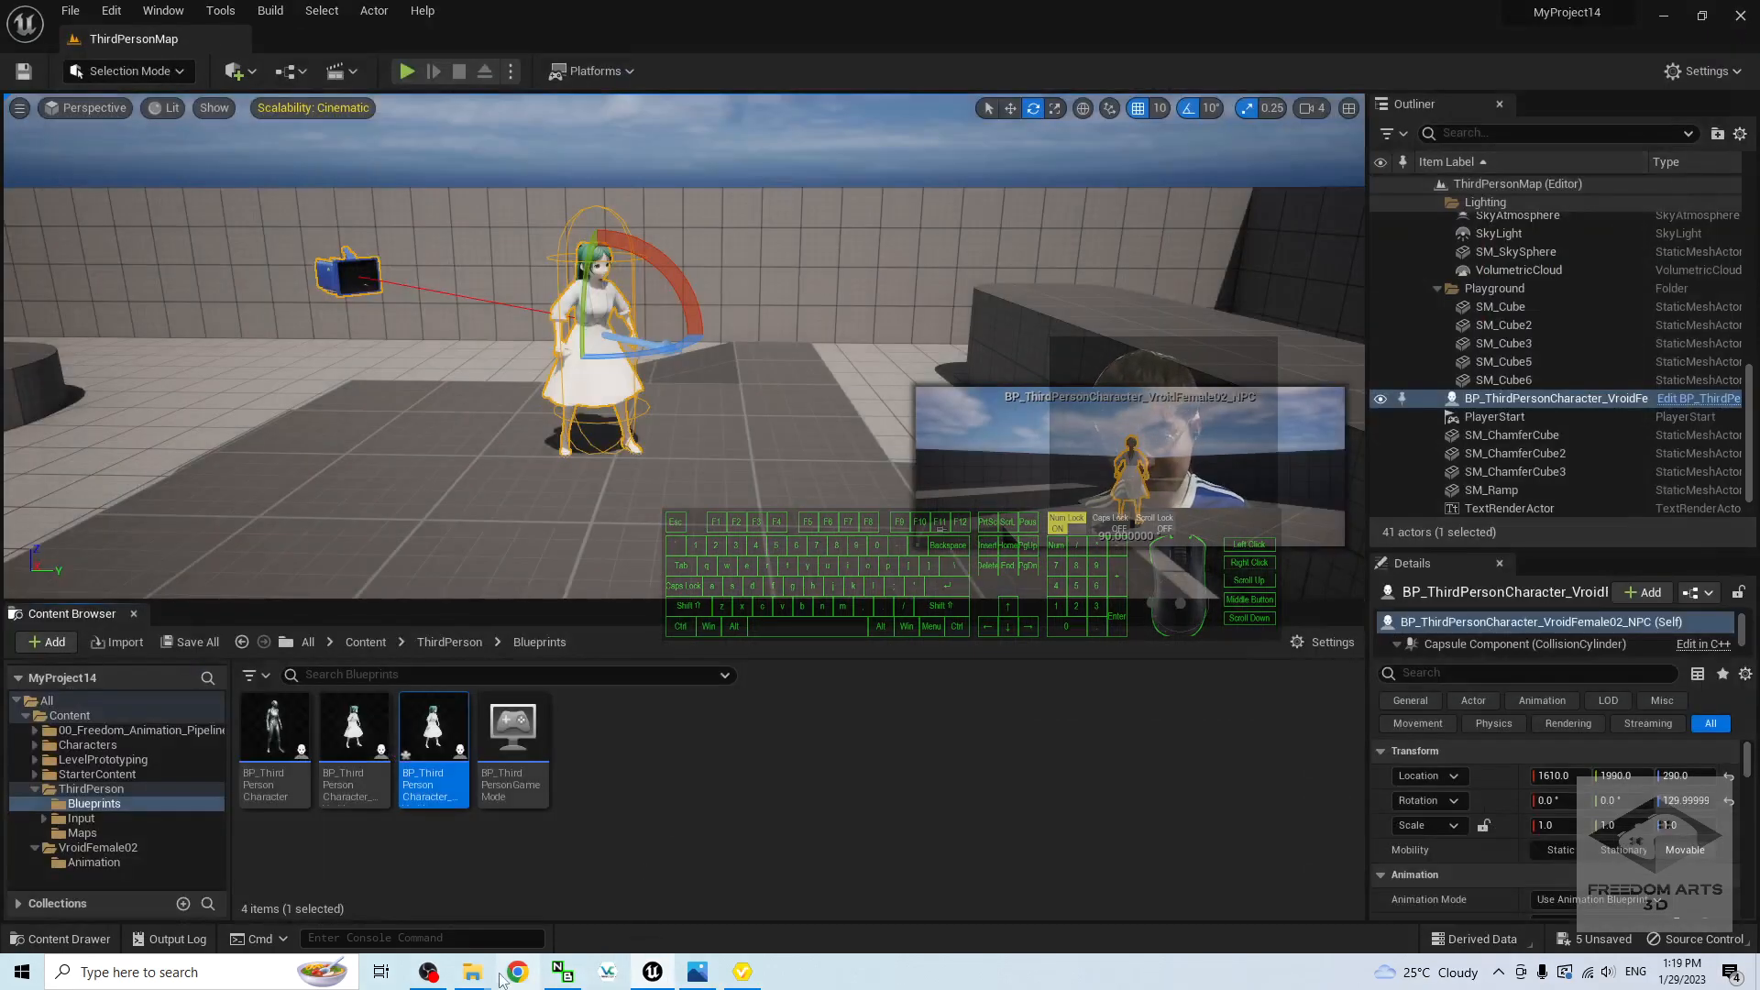
Step: View the cover.jpg image and the character in VRoid Studio's VRM export window, and return to Unreal Engine
click(711, 979)
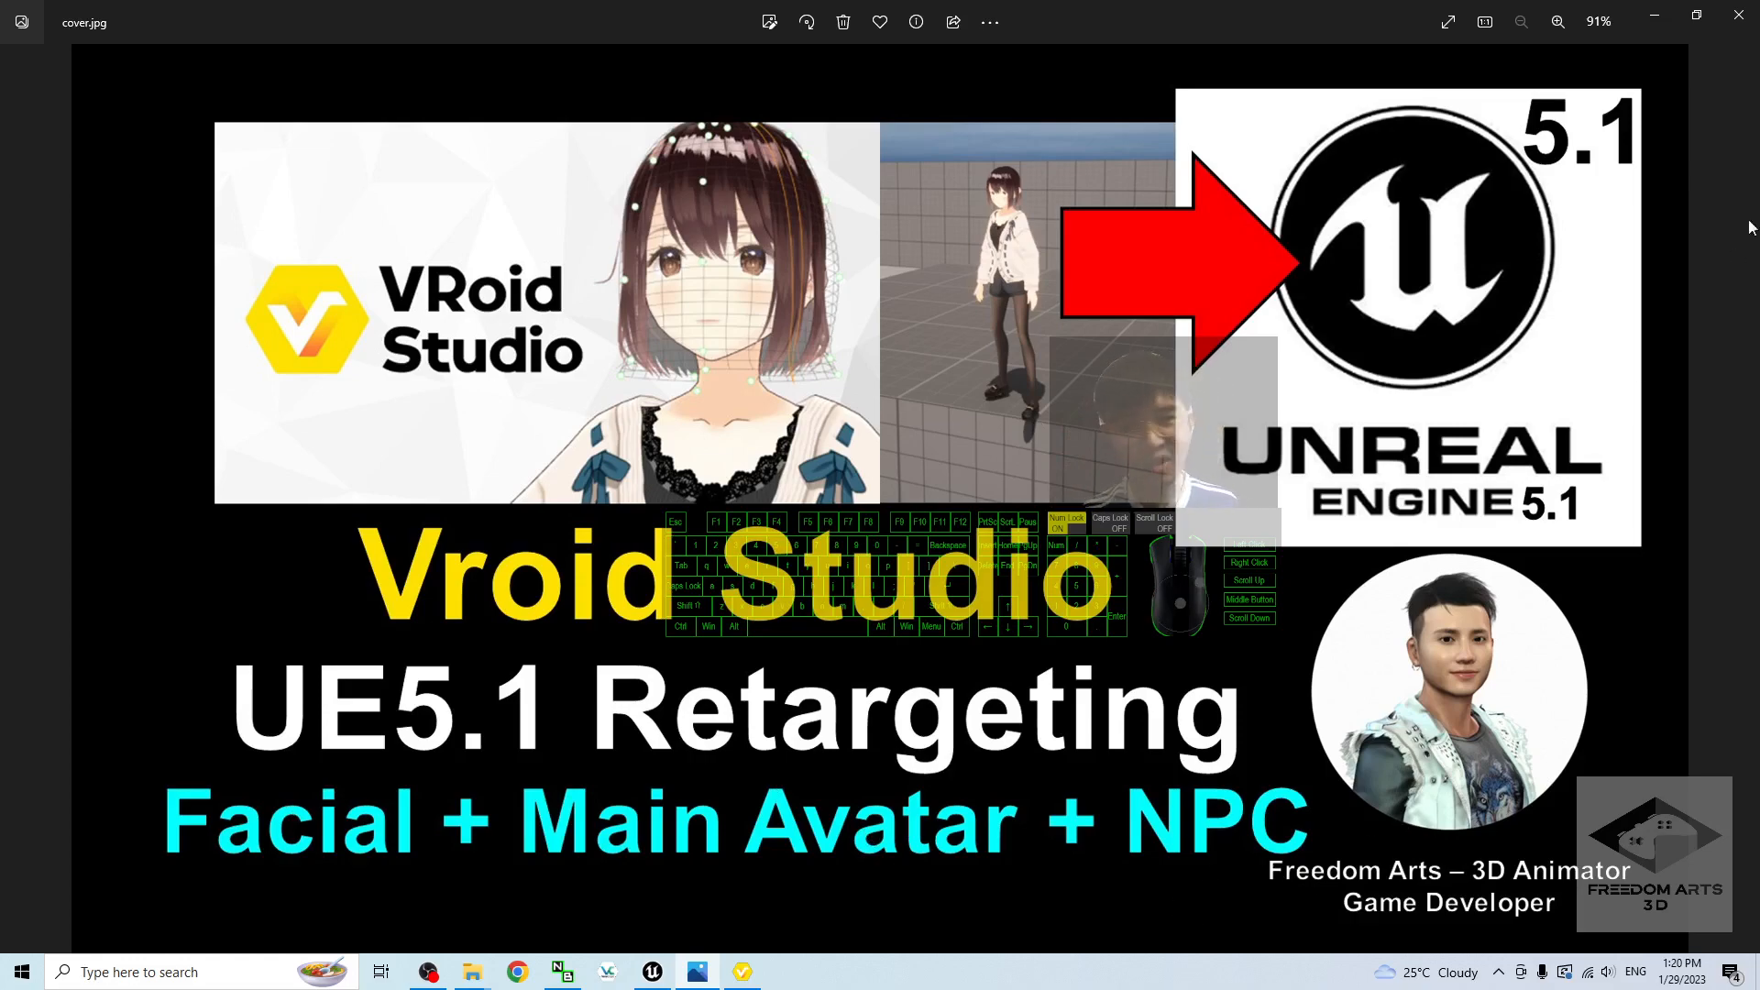
click(1659, 12)
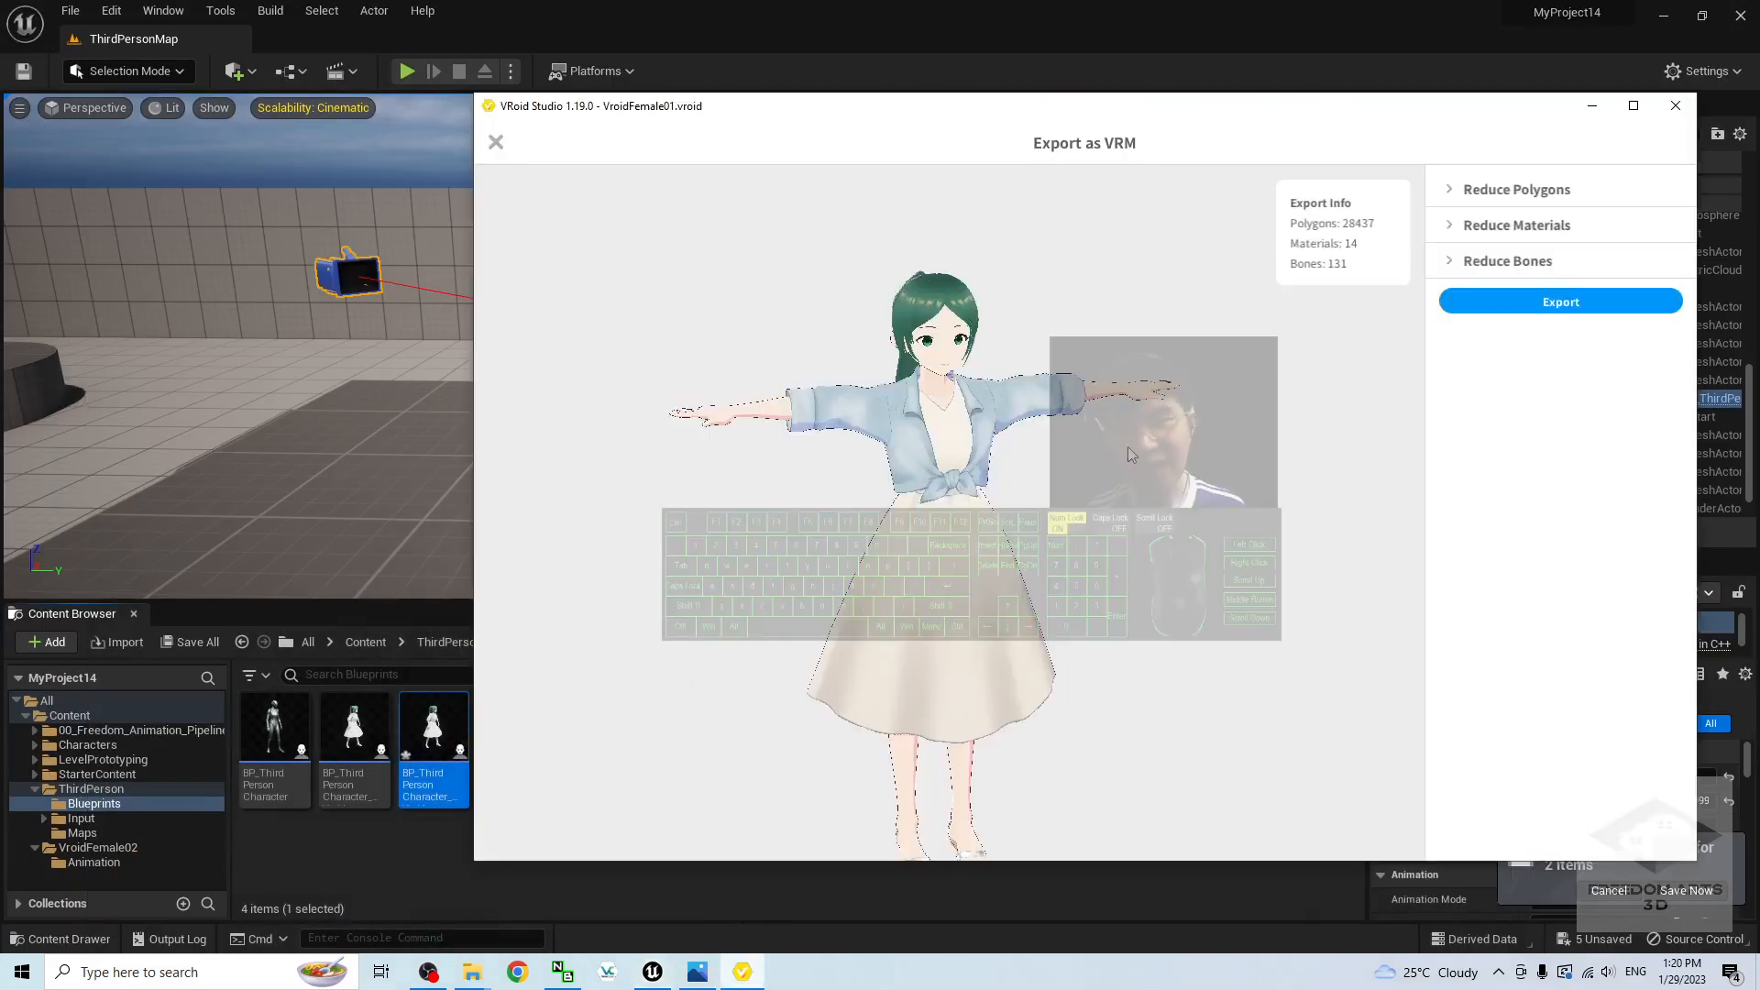
double_click(1577, 94)
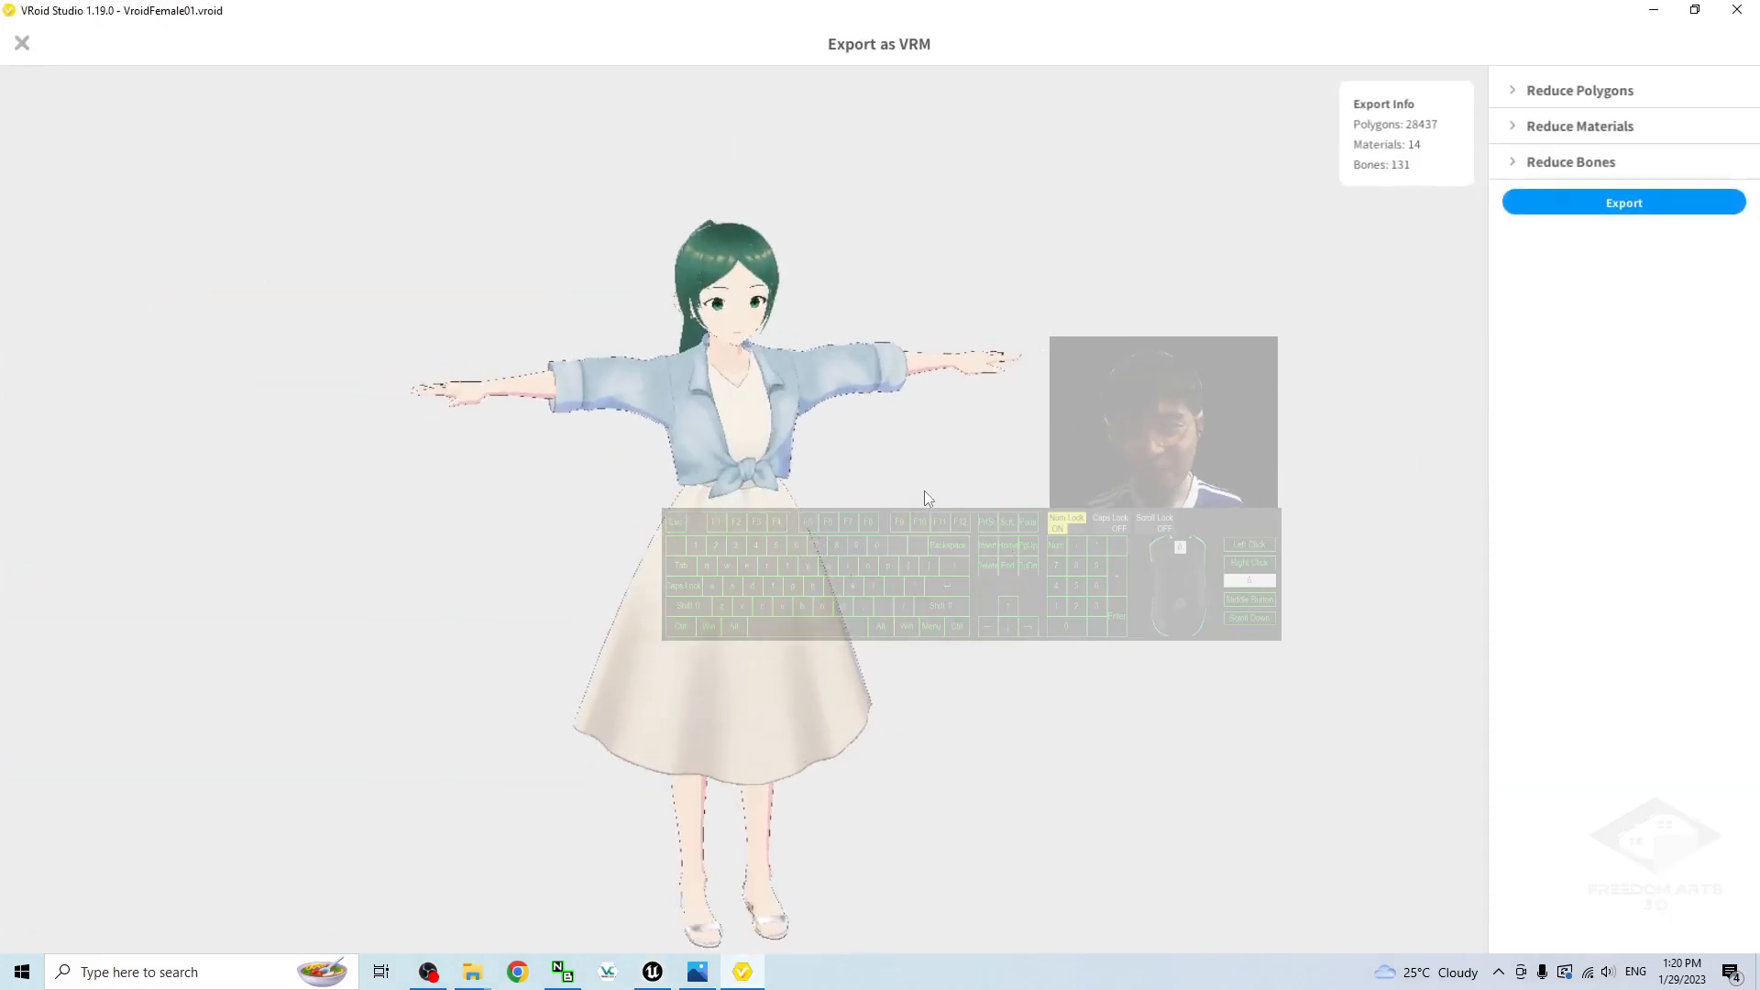
click(653, 972)
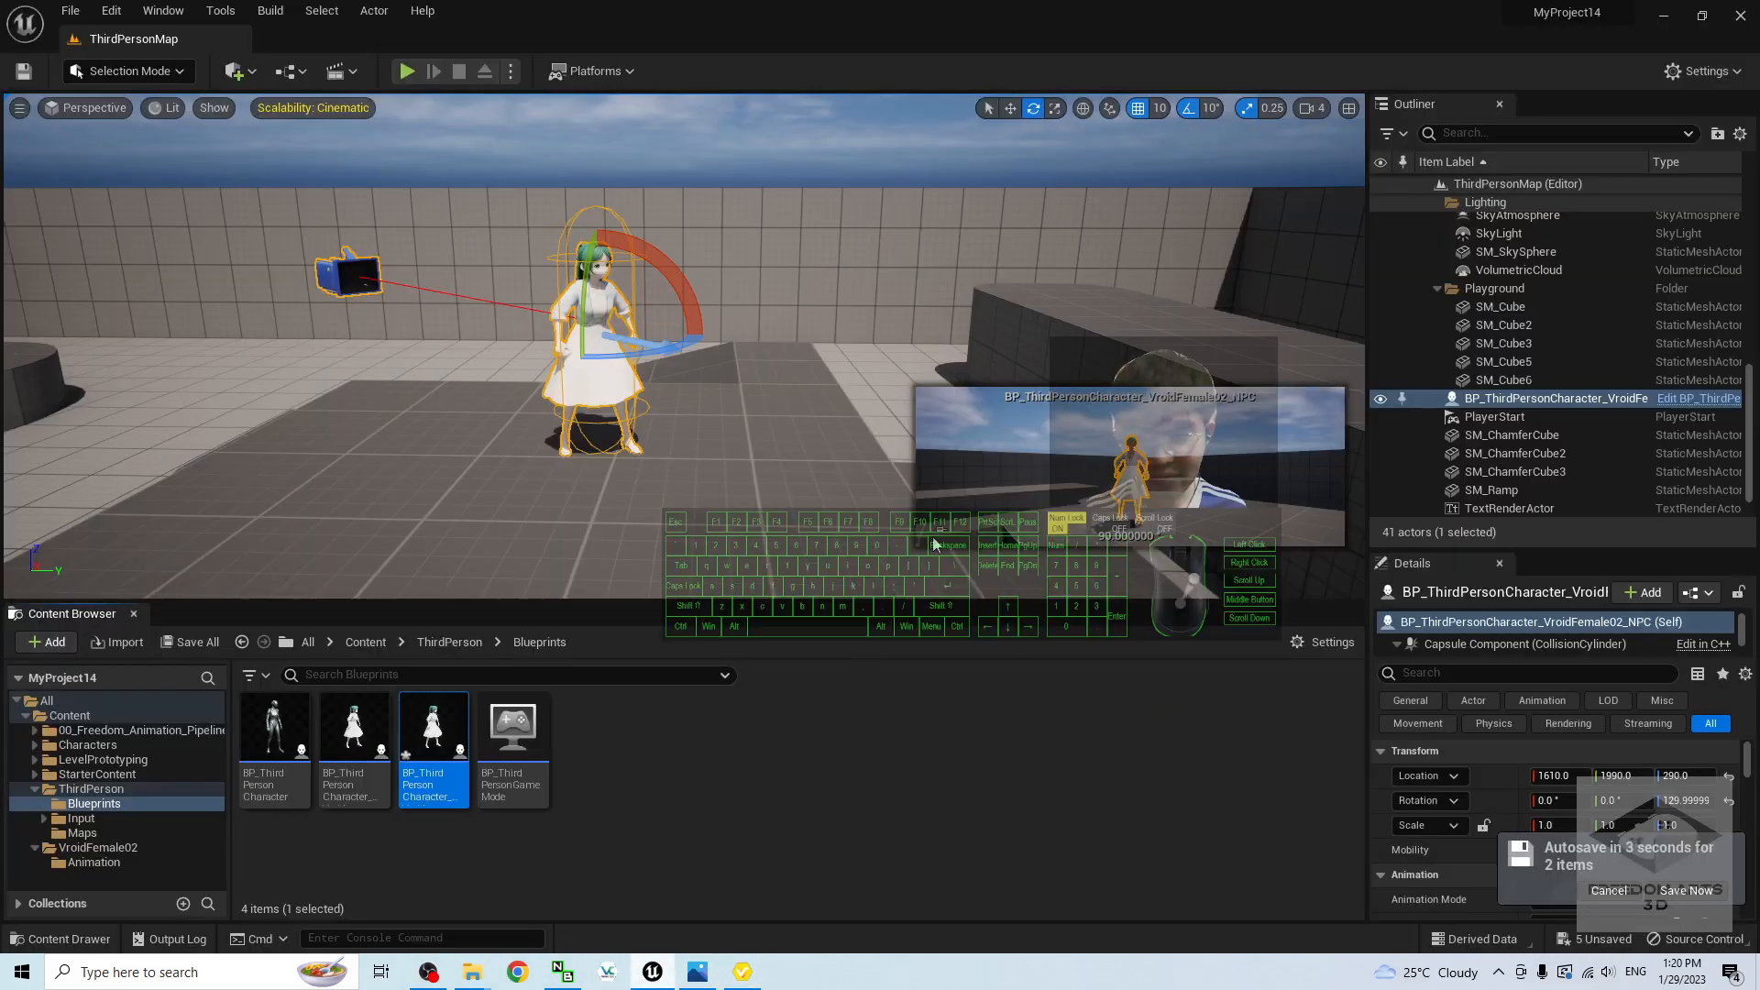
Step: Play-test the level with the placed NPC by running and jumping around the ramps and blue cubes, and stop the session
click(407, 72)
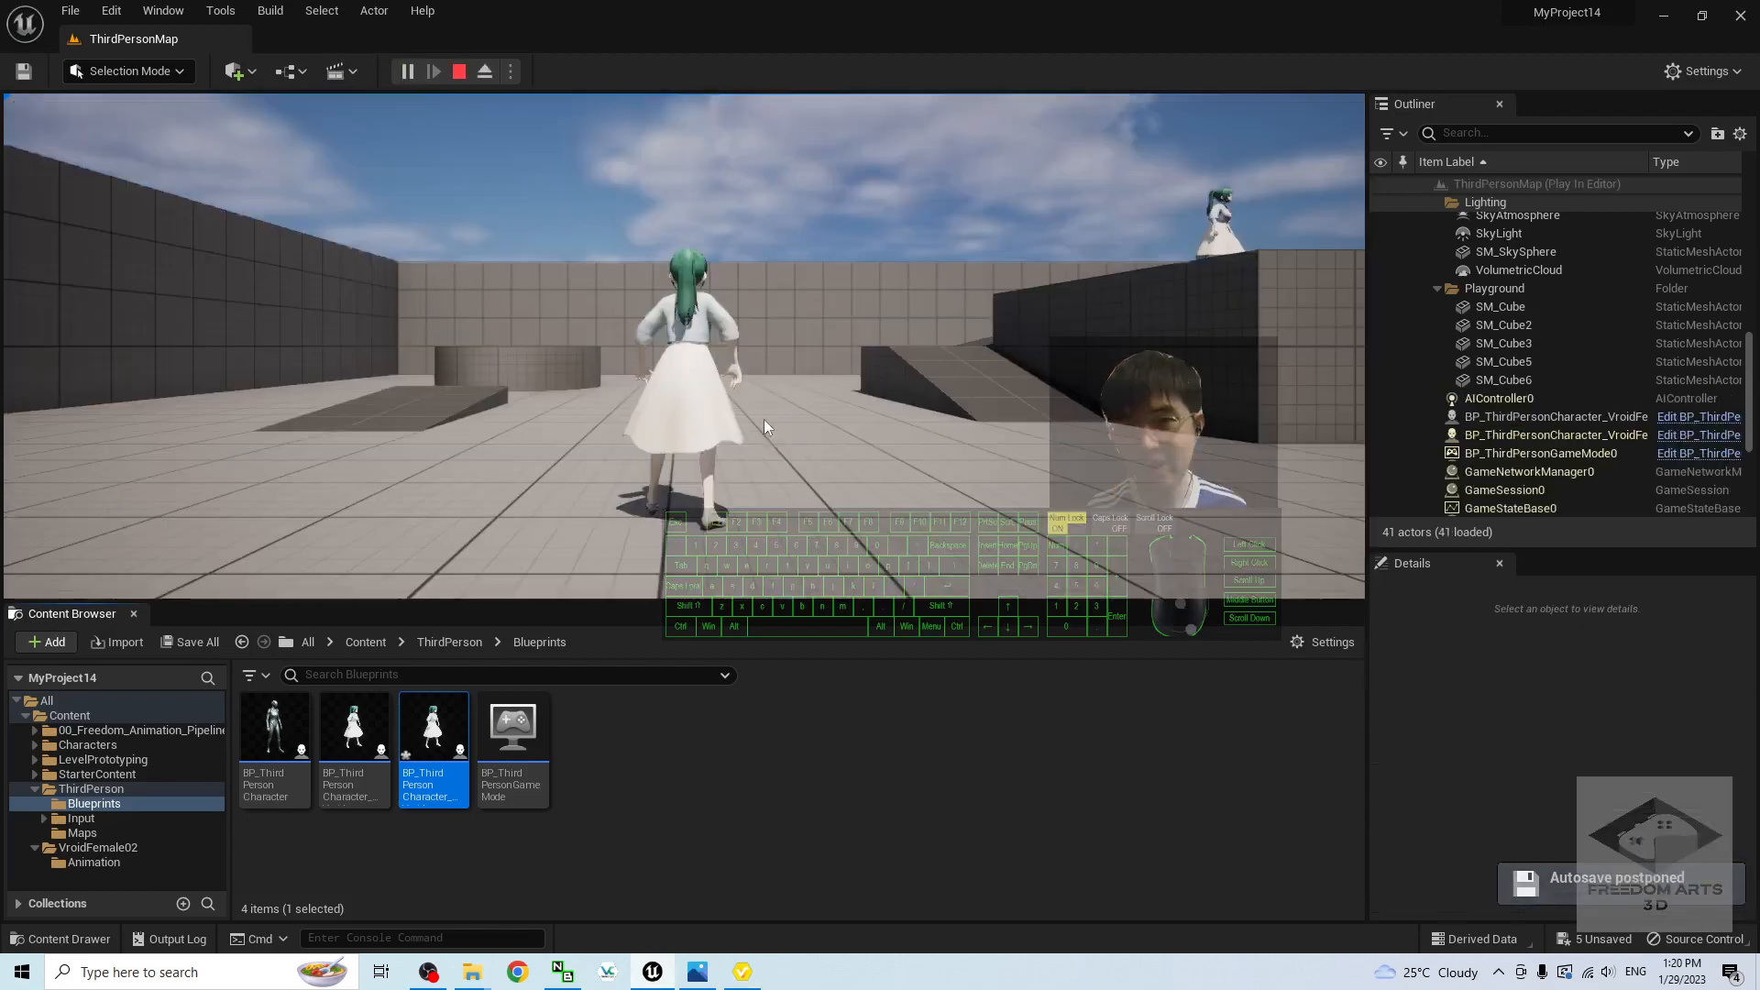
key(w)
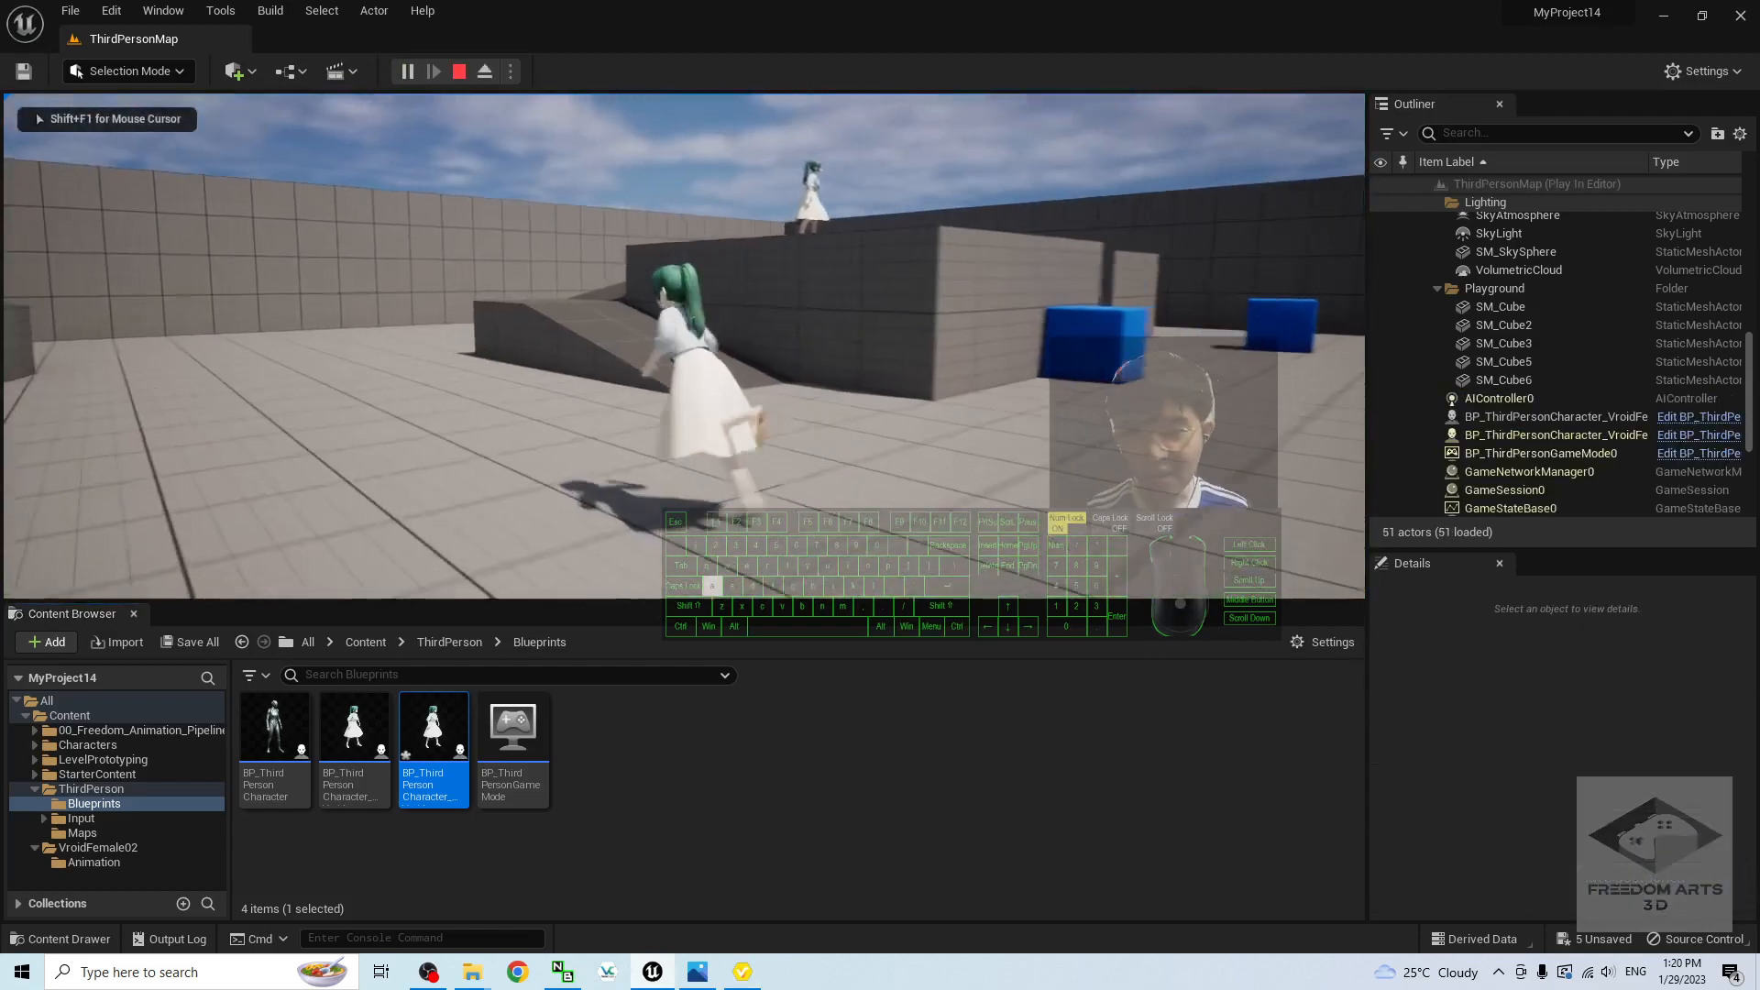
key(s)
key(w)
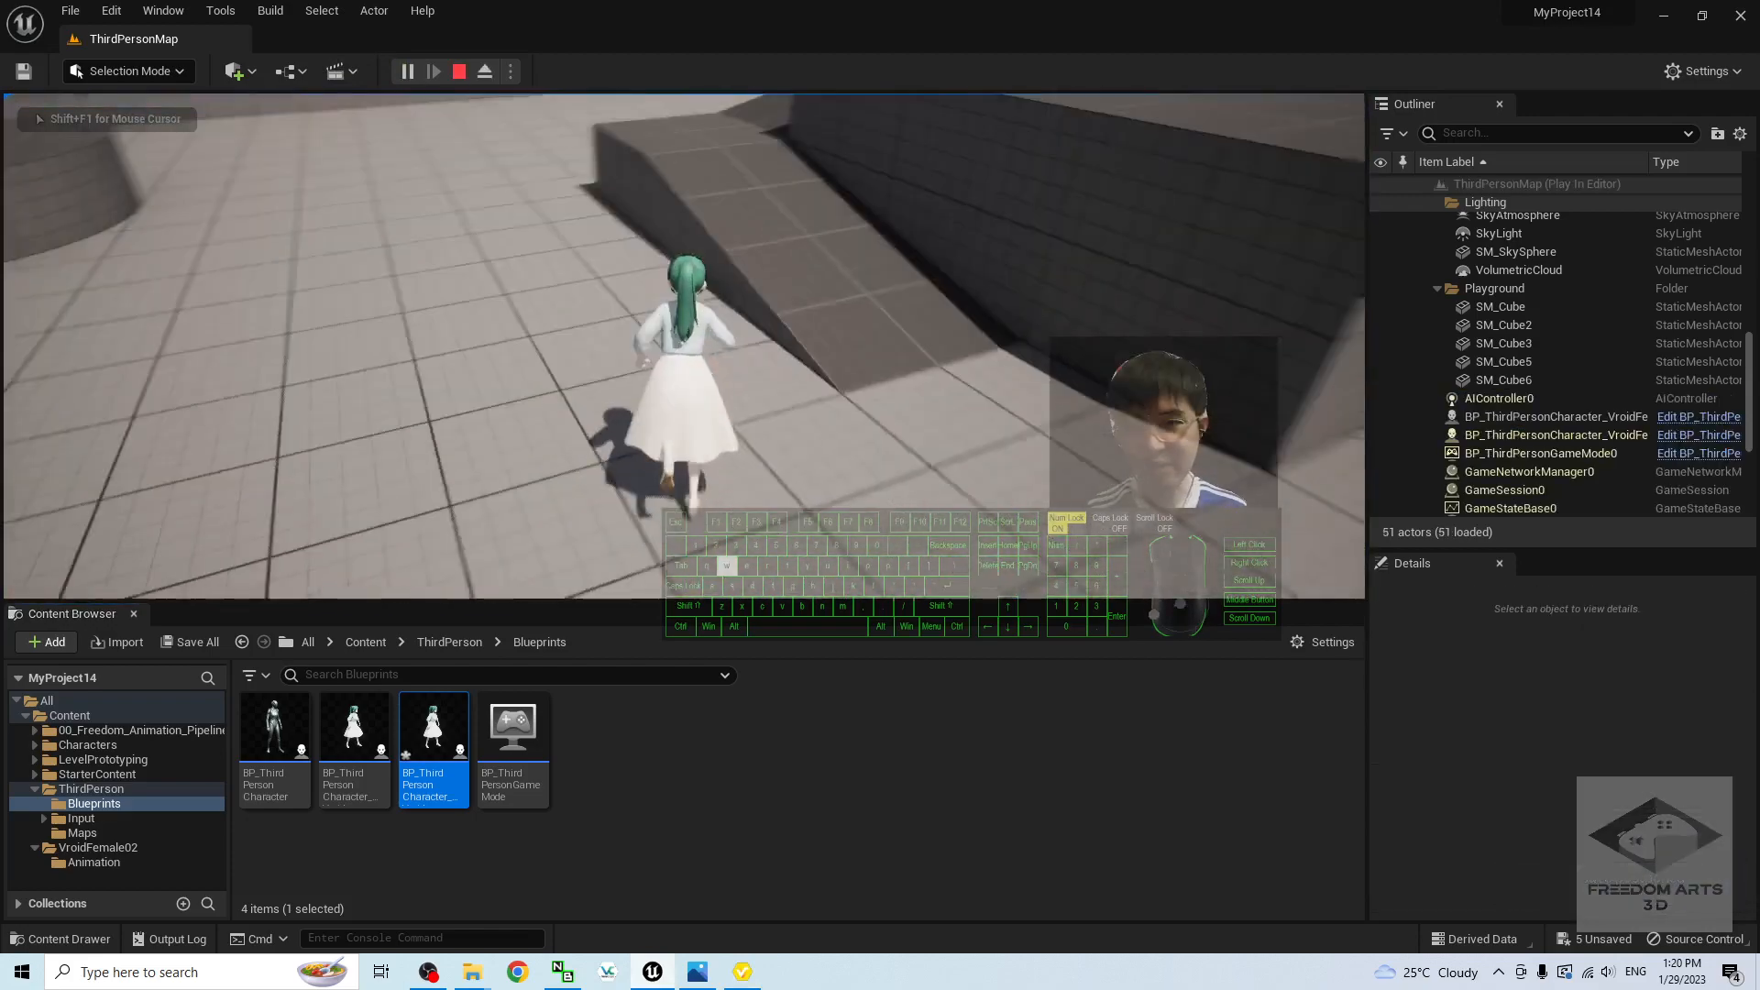
key(a)
key(d)
key(s)
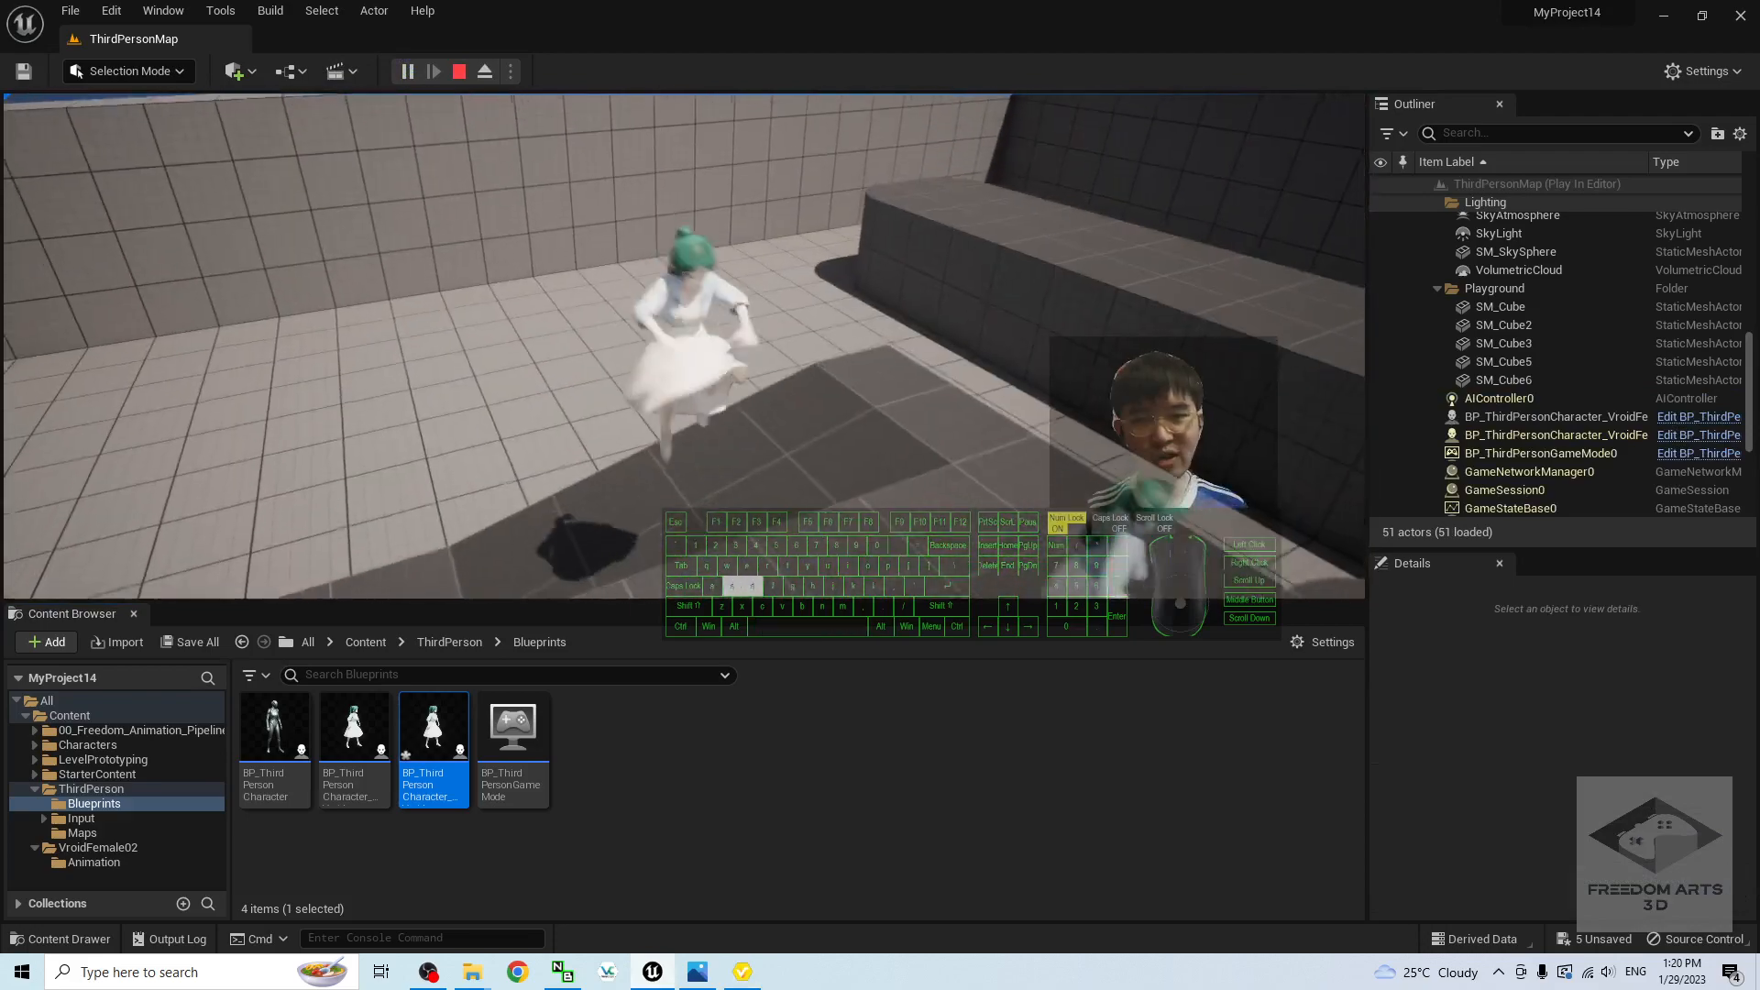
key(w)
key(space)
key(d)
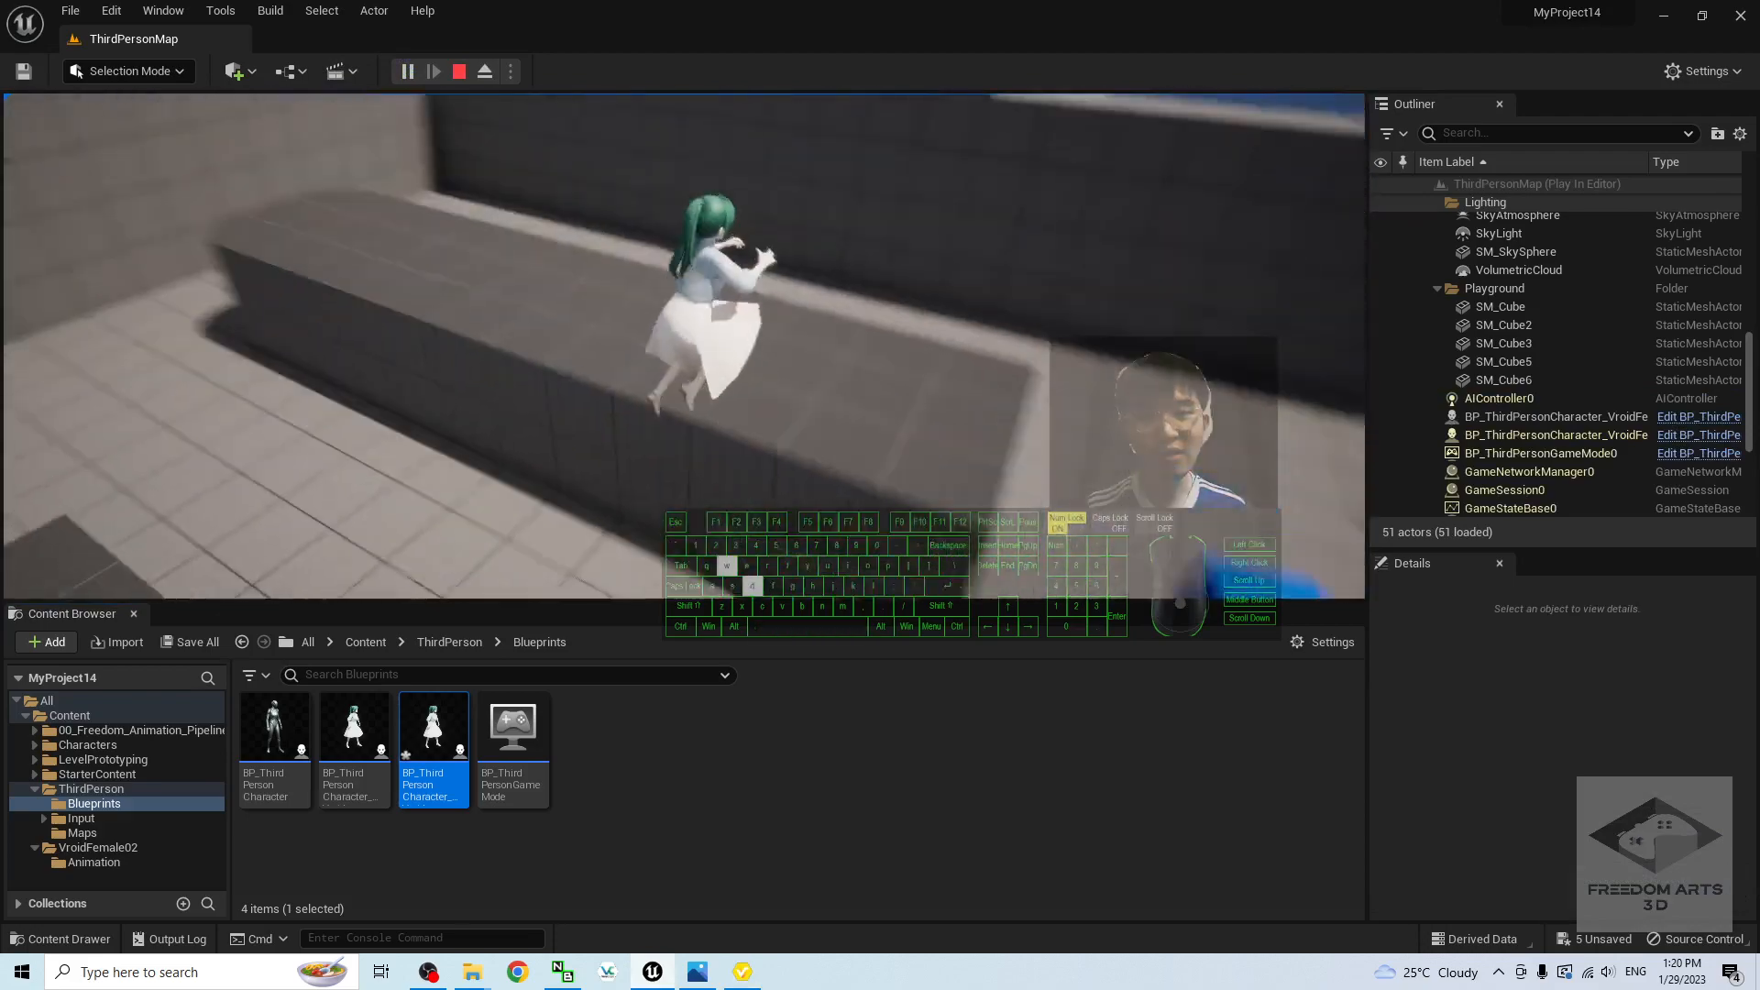
key(s)
key(w)
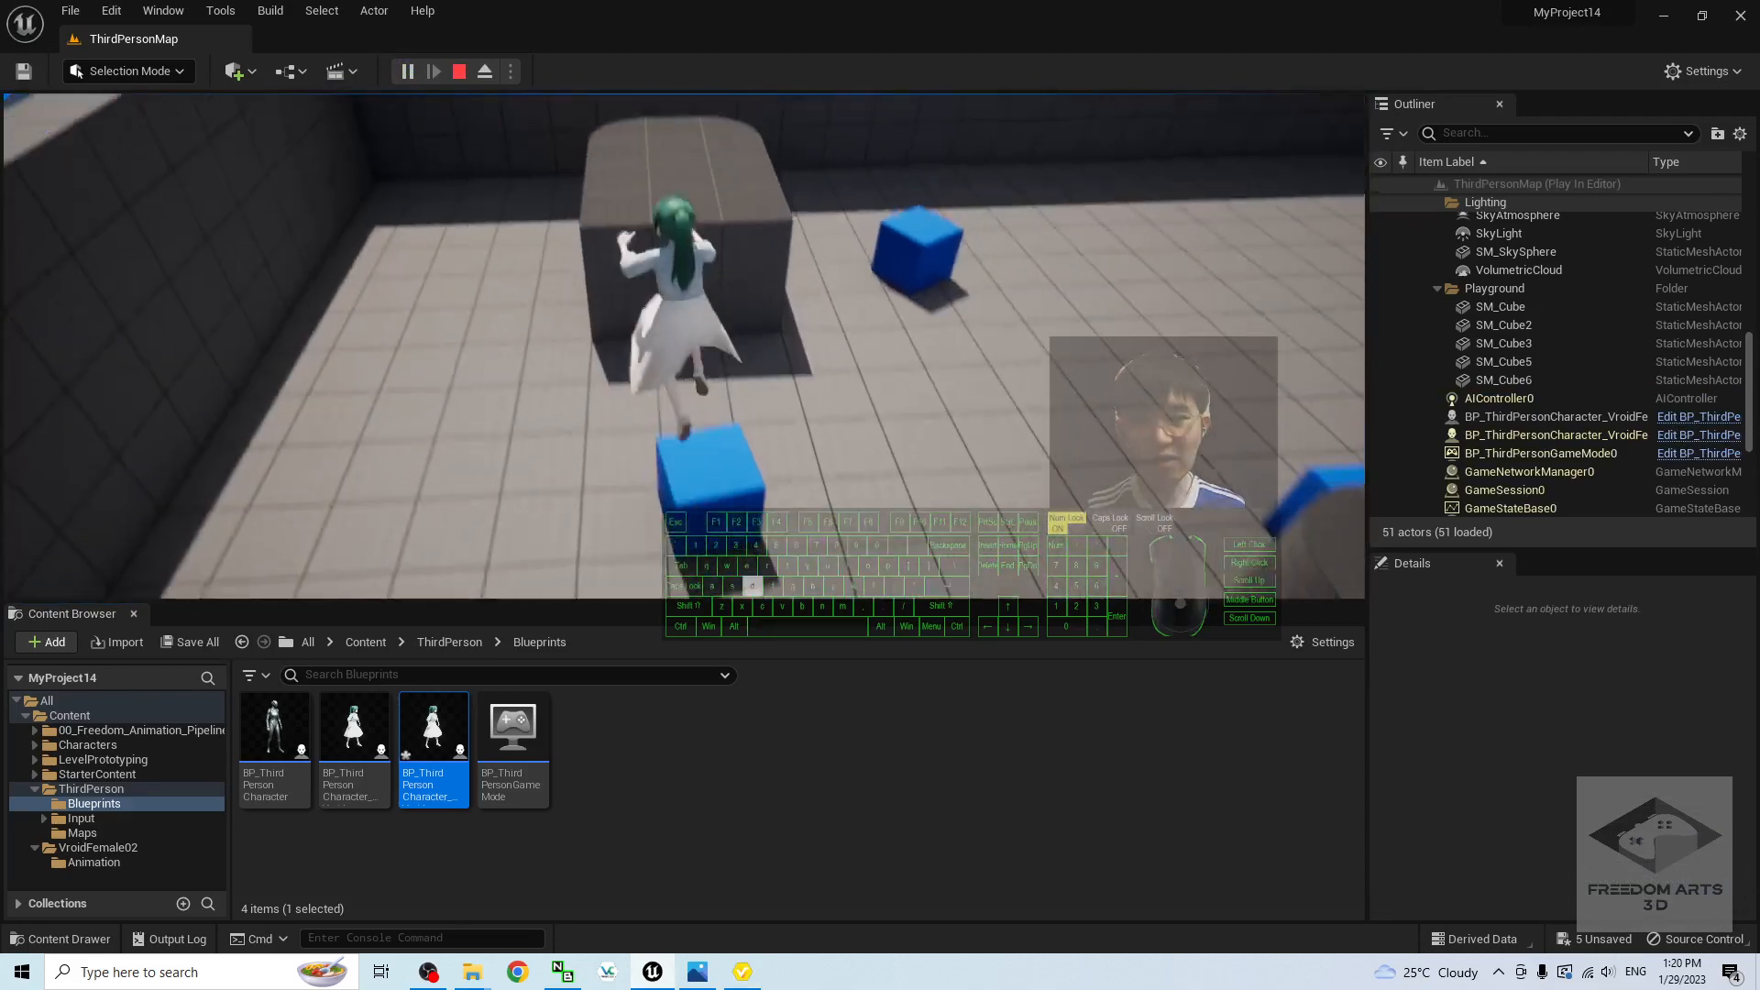
key(space)
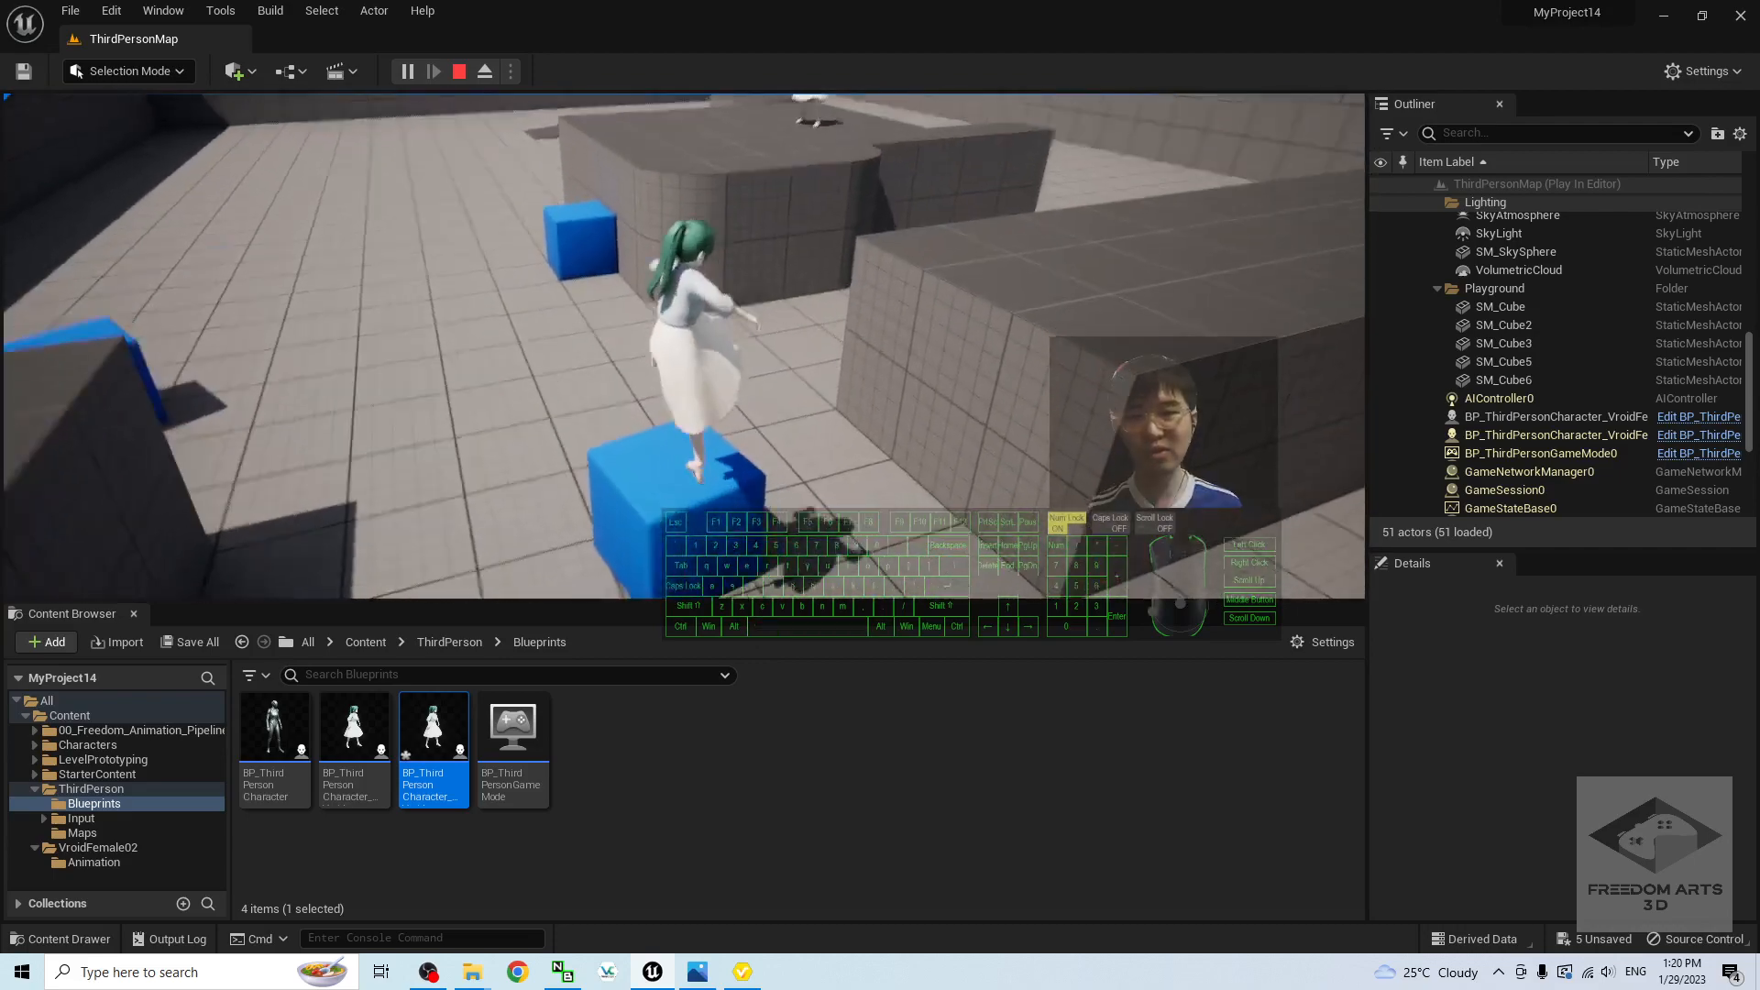
key(space)
key(d)
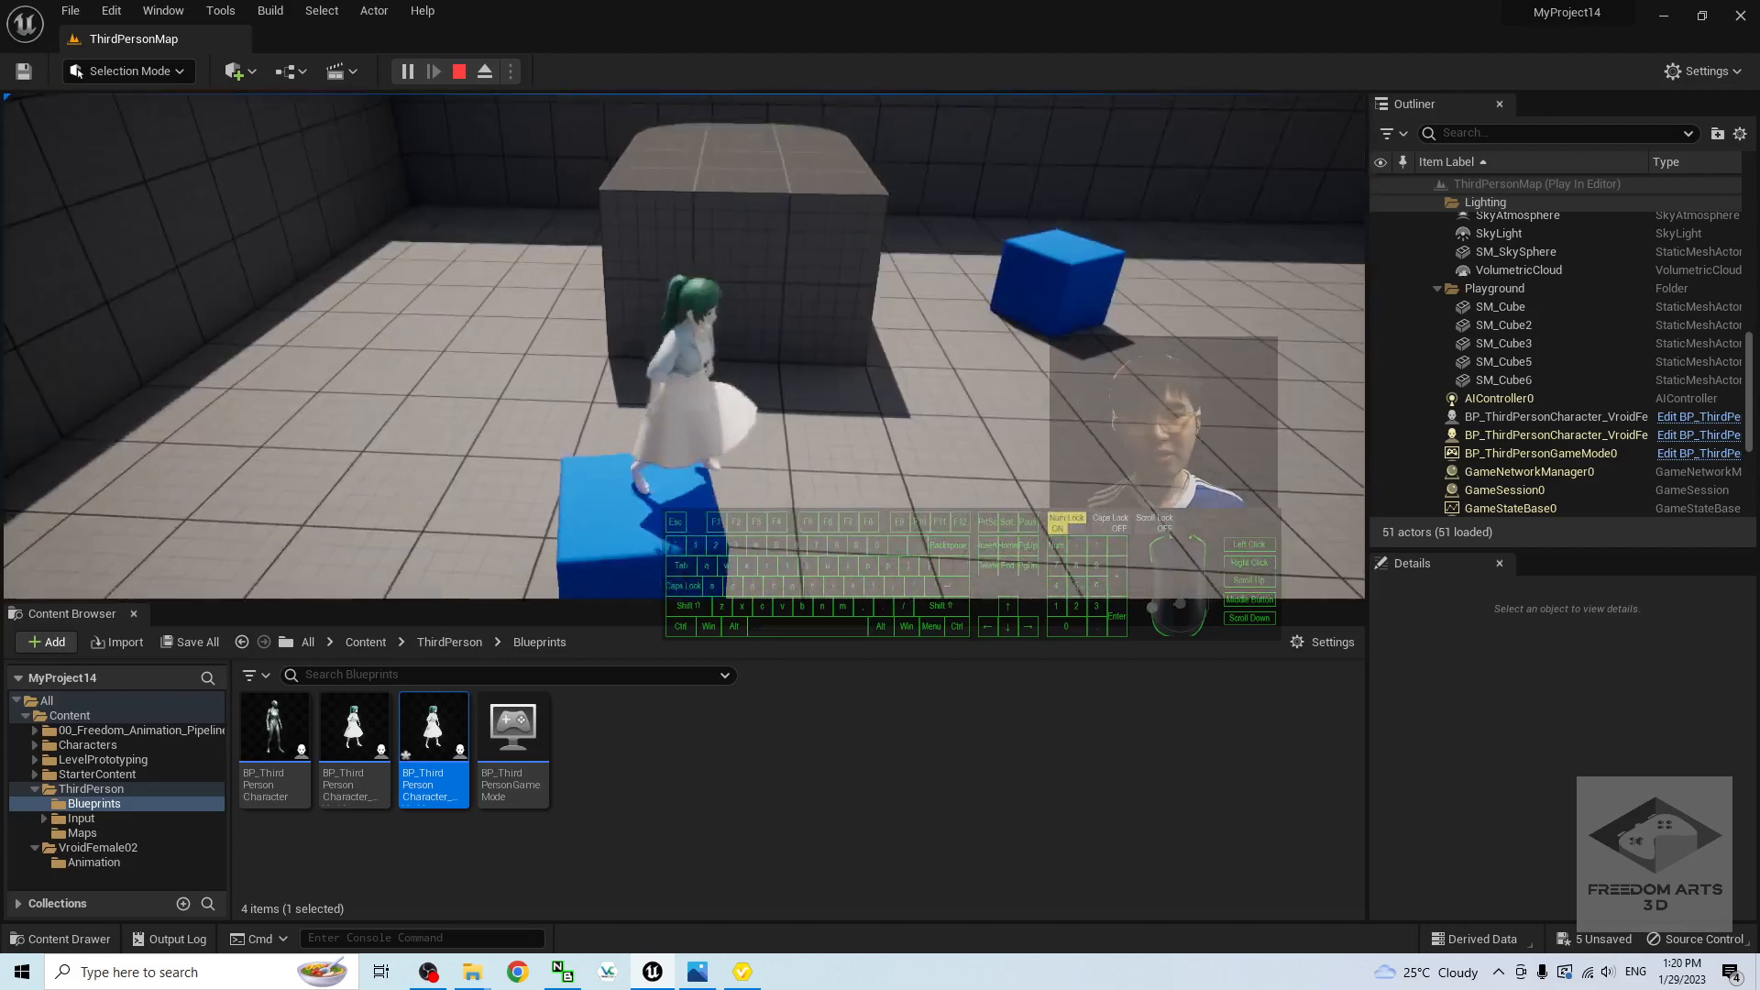
key(s)
key(w)
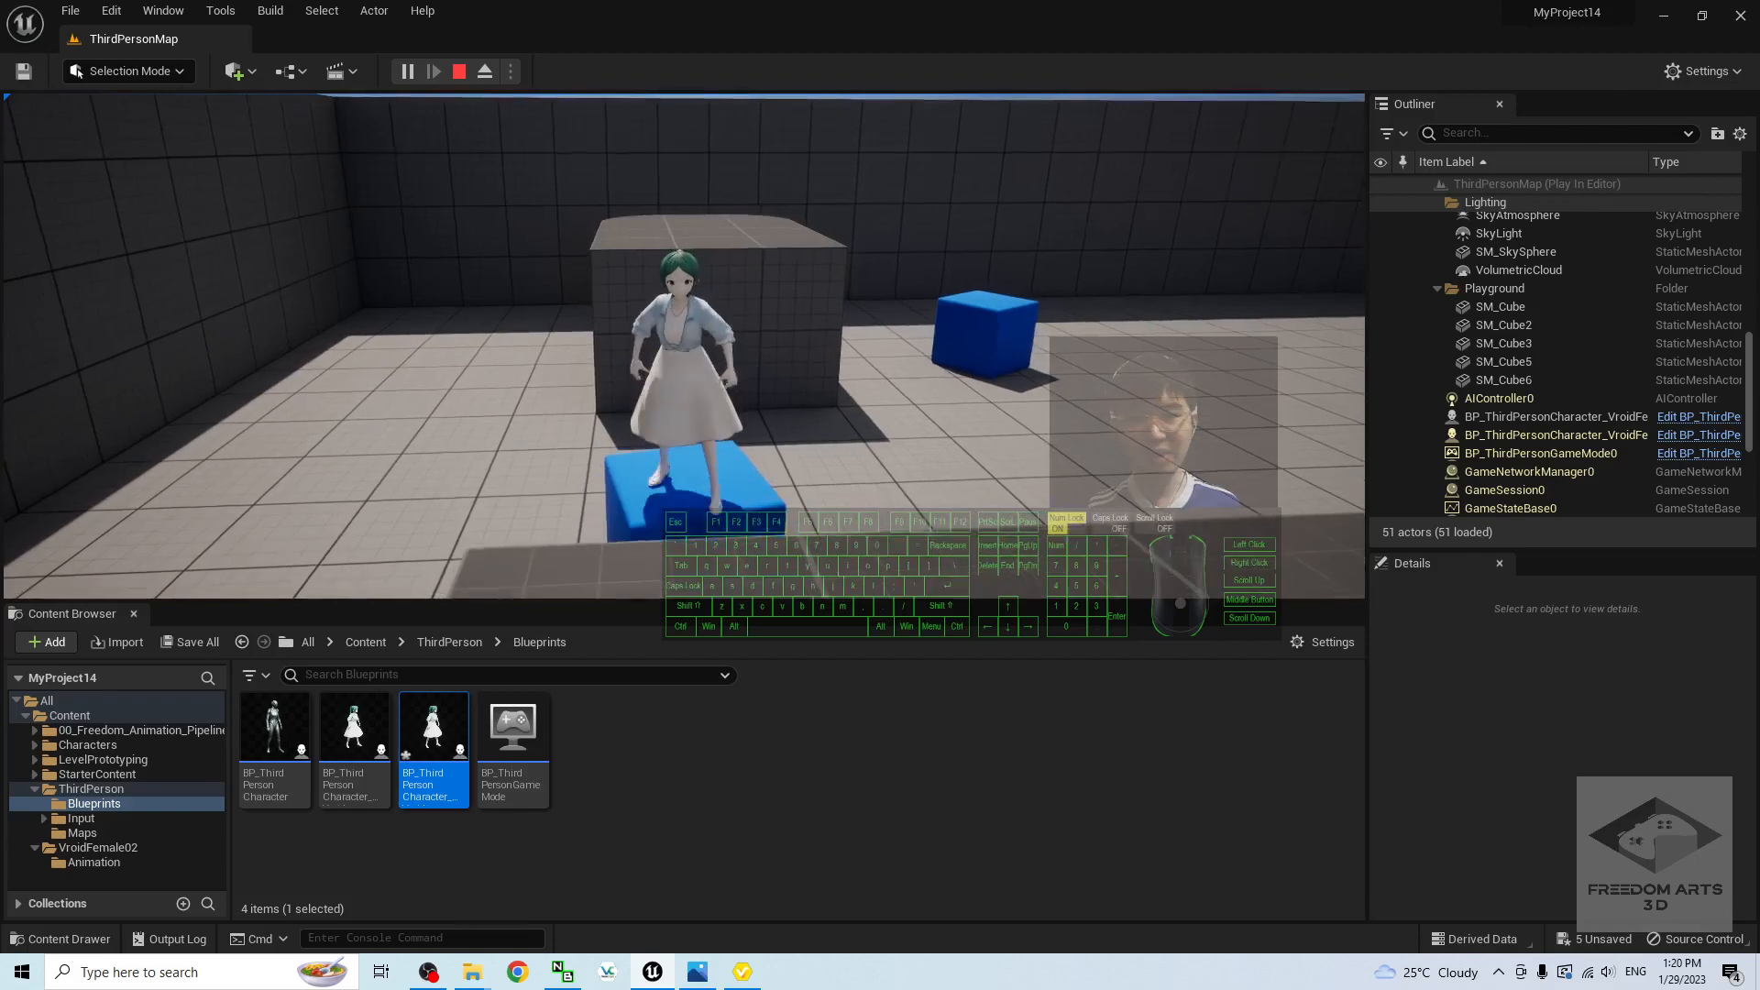
key(space)
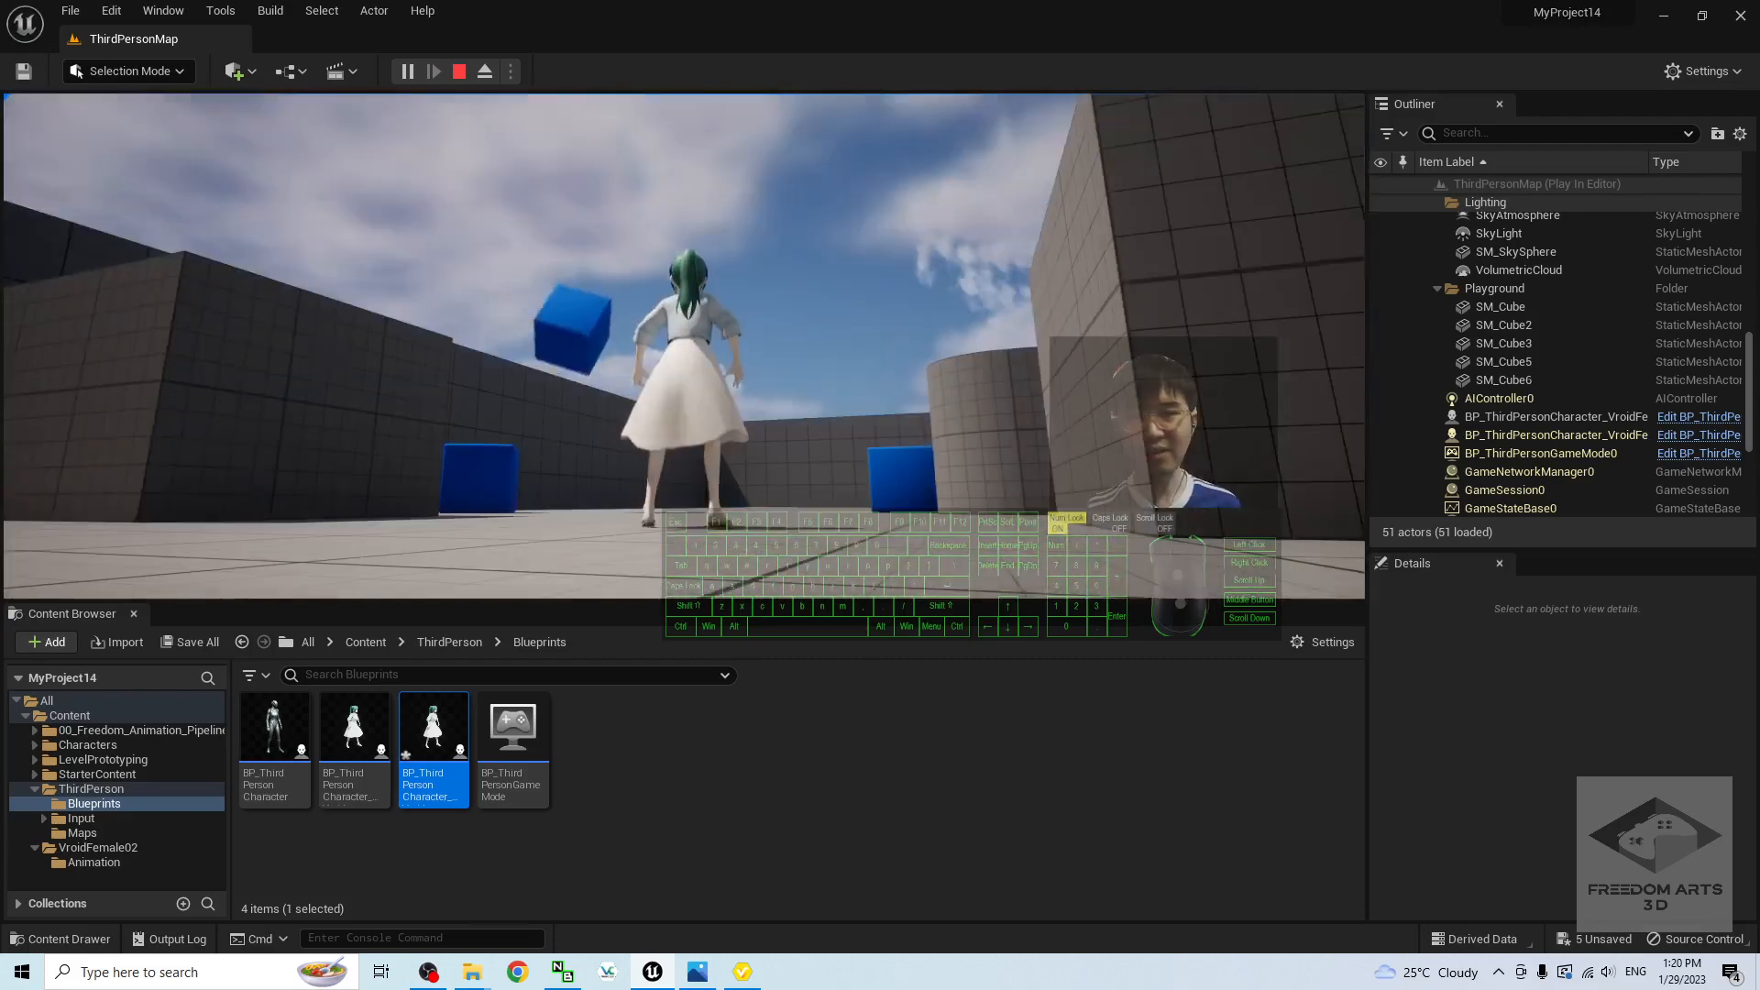
key(Escape)
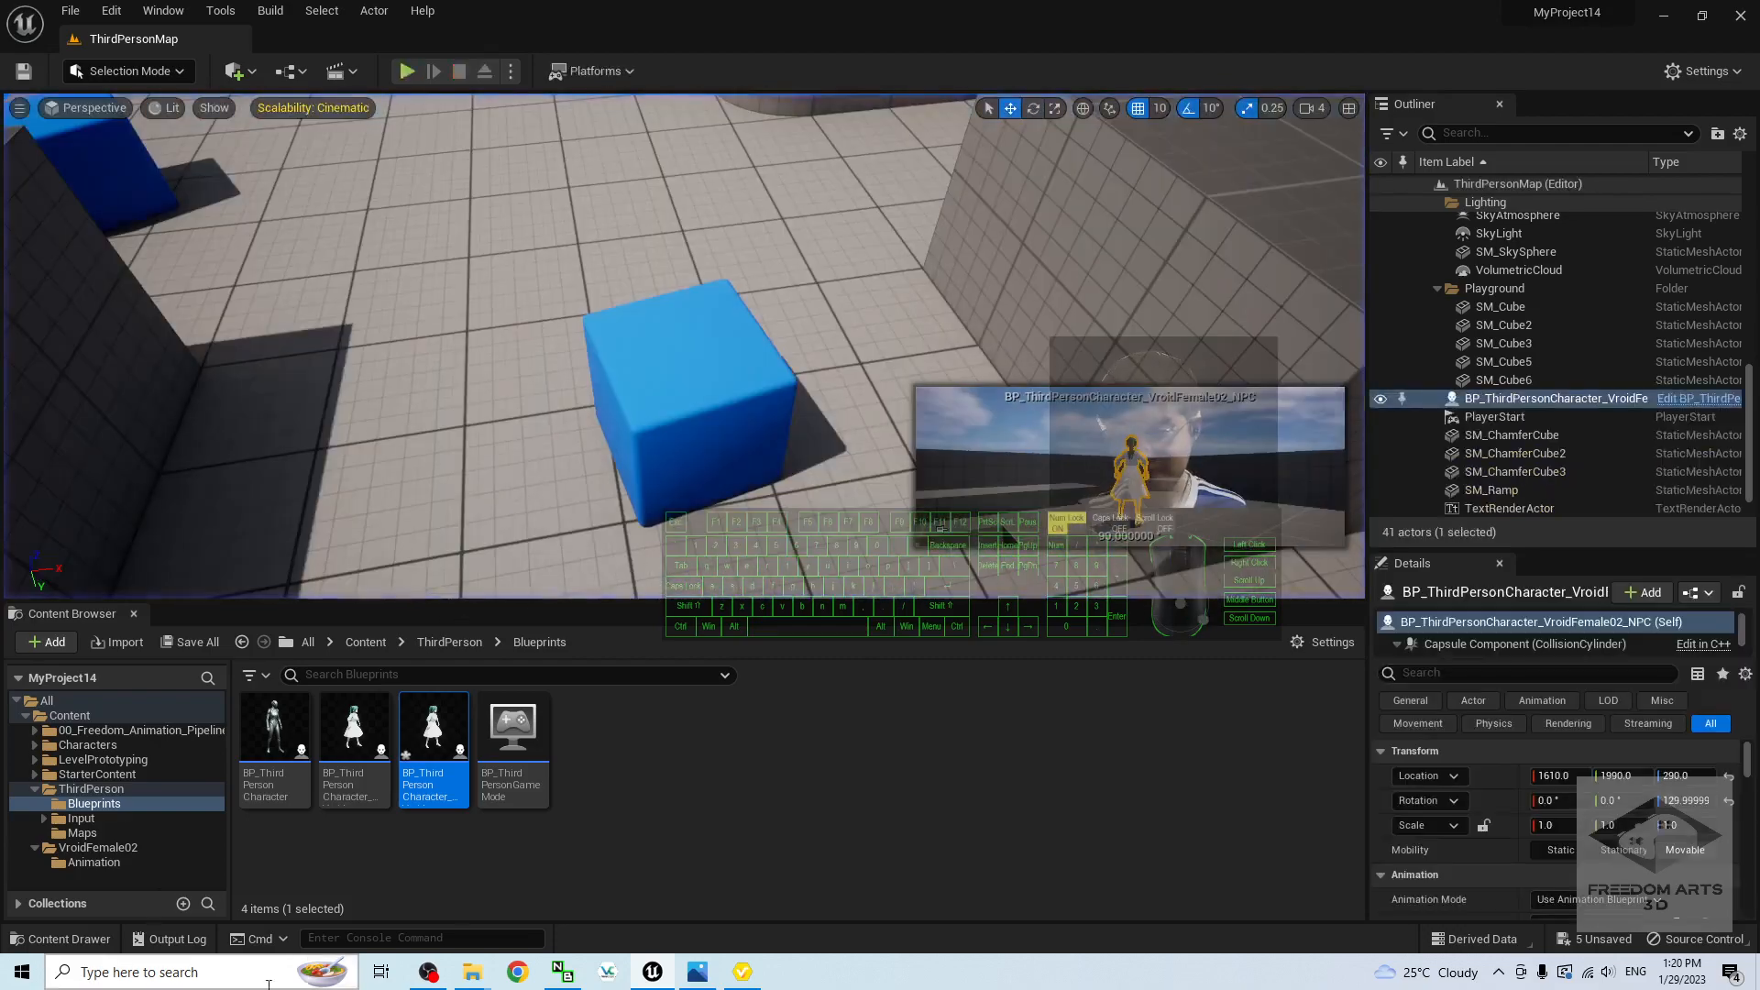